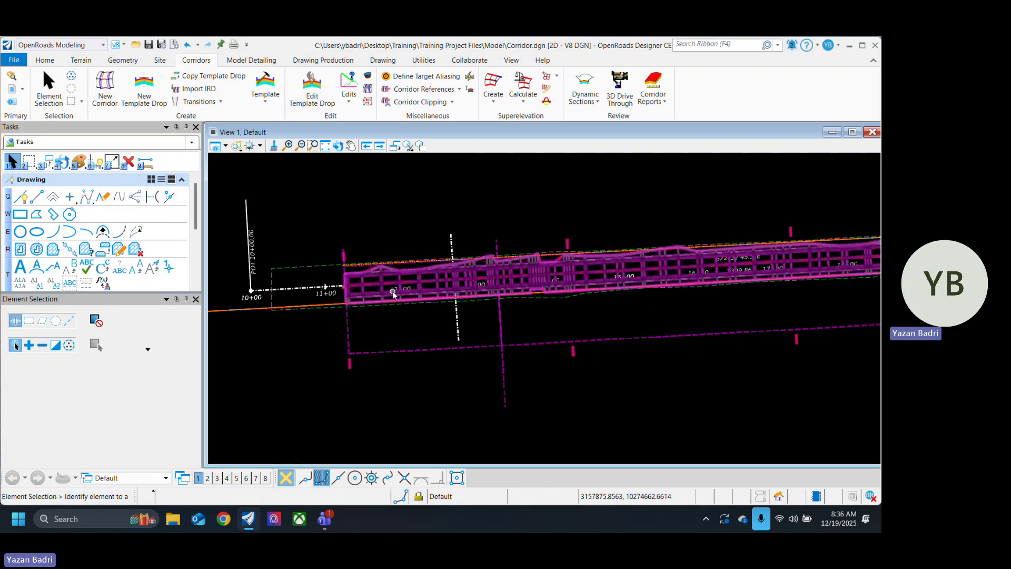
Step: Examine the corridor's straight first section from station 10+00 onward, including its side slopes and the orange boundary line alongside
scroll(397, 296, down, 3)
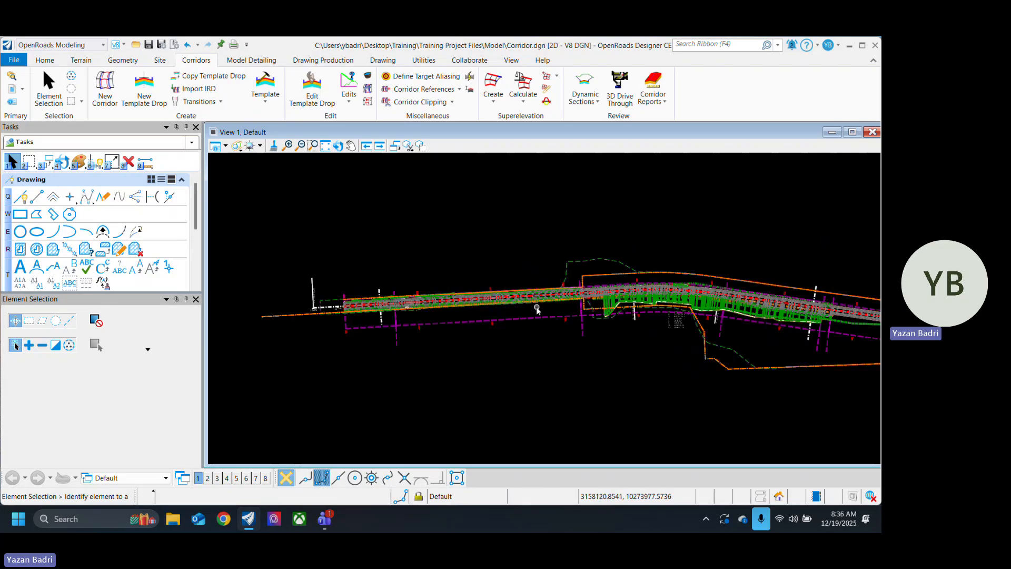
scroll(381, 301, up, 4)
middle_drag(758, 332, 576, 329)
scroll(483, 301, down, 2)
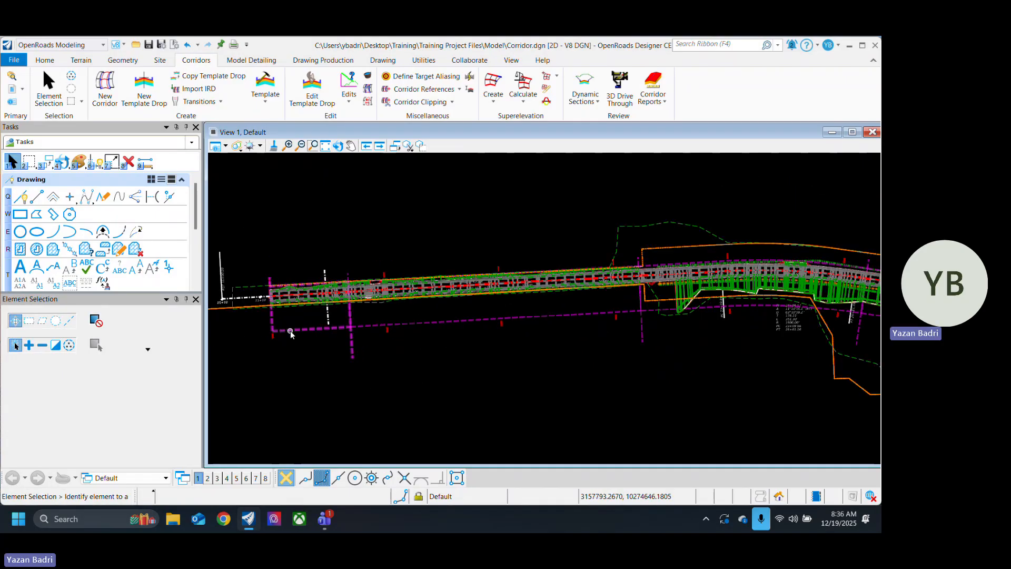
scroll(268, 319, up, 5)
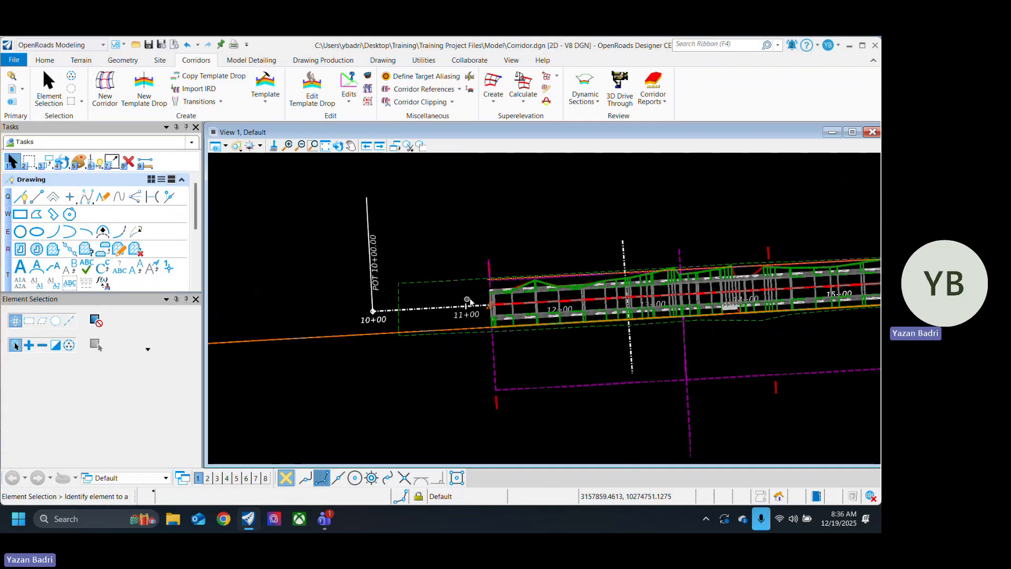
scroll(269, 303, down, 5)
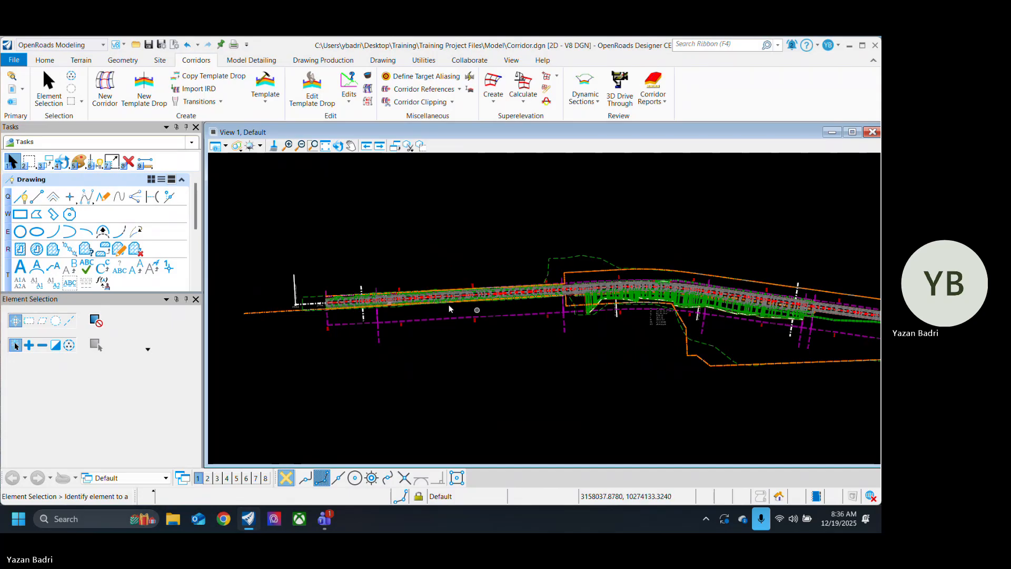
scroll(284, 312, up, 3)
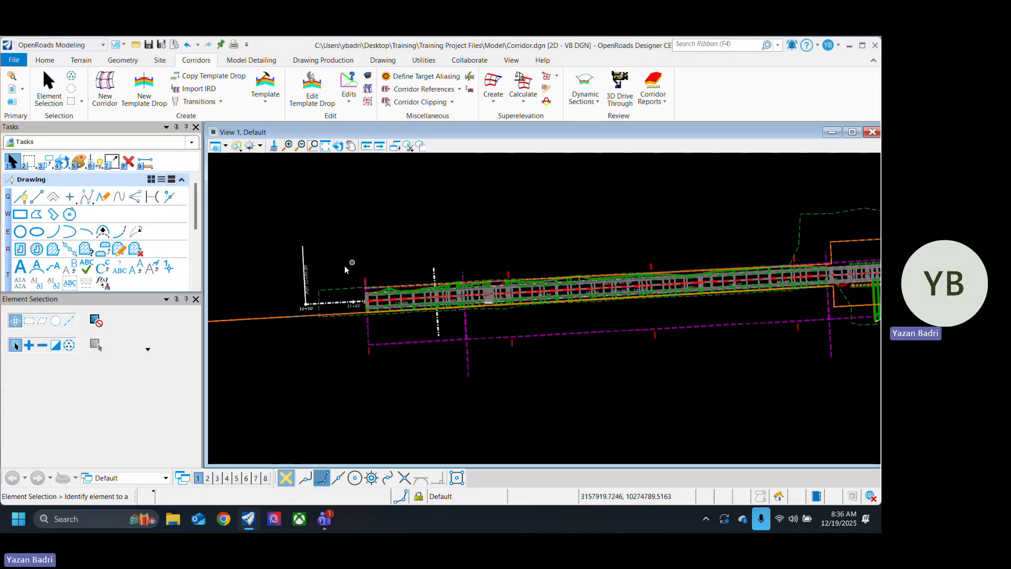
scroll(326, 313, up, 3)
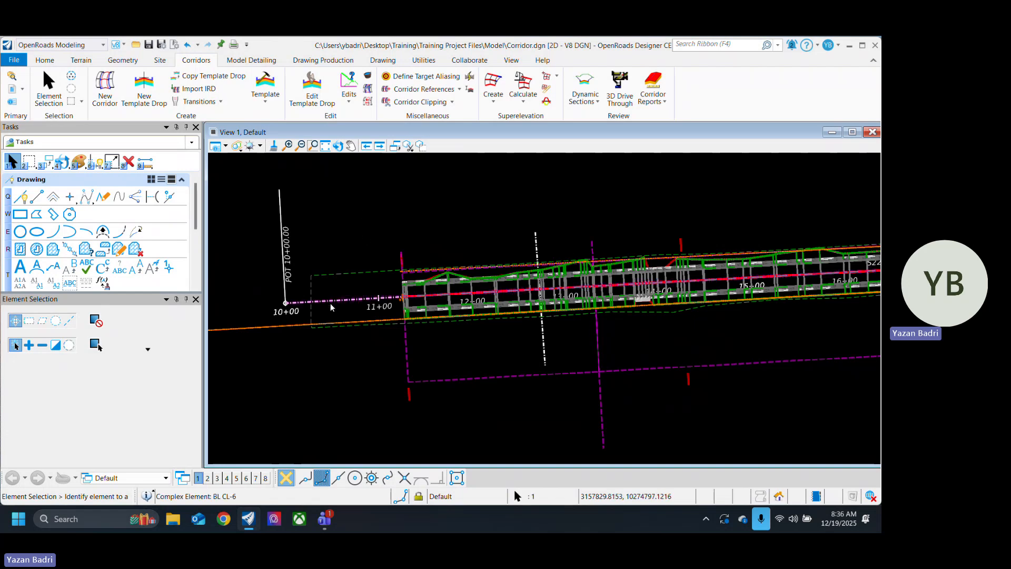
scroll(337, 298, down, 3)
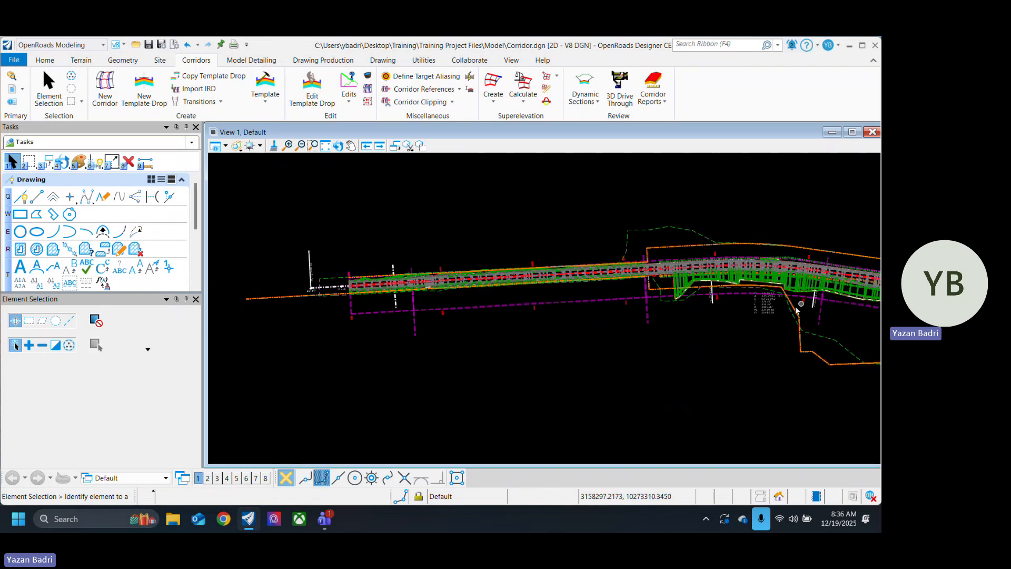
mouse_move(697, 339)
middle_down()
mouse_move(632, 350)
mouse_move(584, 340)
mouse_move(751, 309)
middle_up()
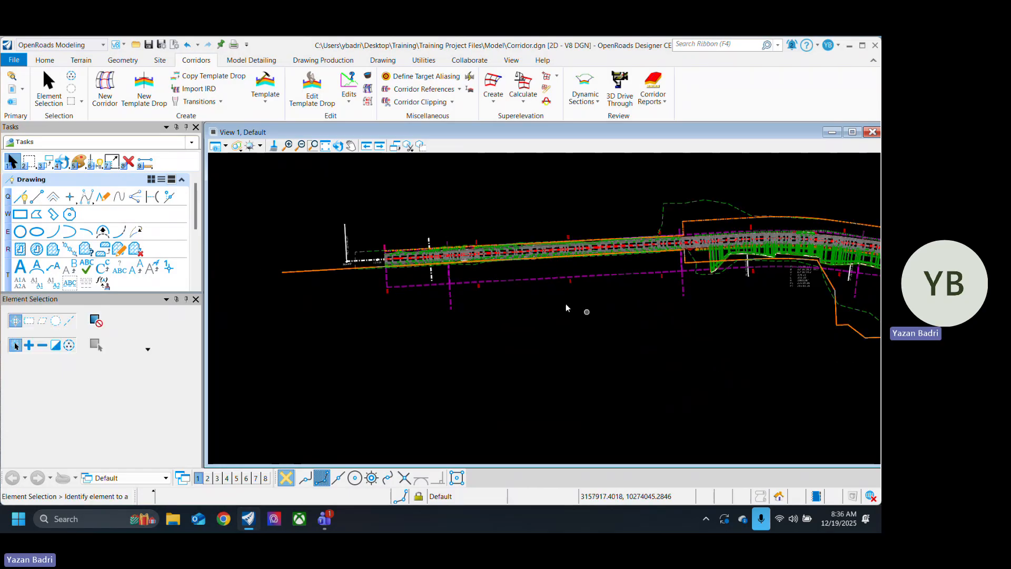
scroll(396, 259, up, 3)
middle_drag(468, 309, 441, 328)
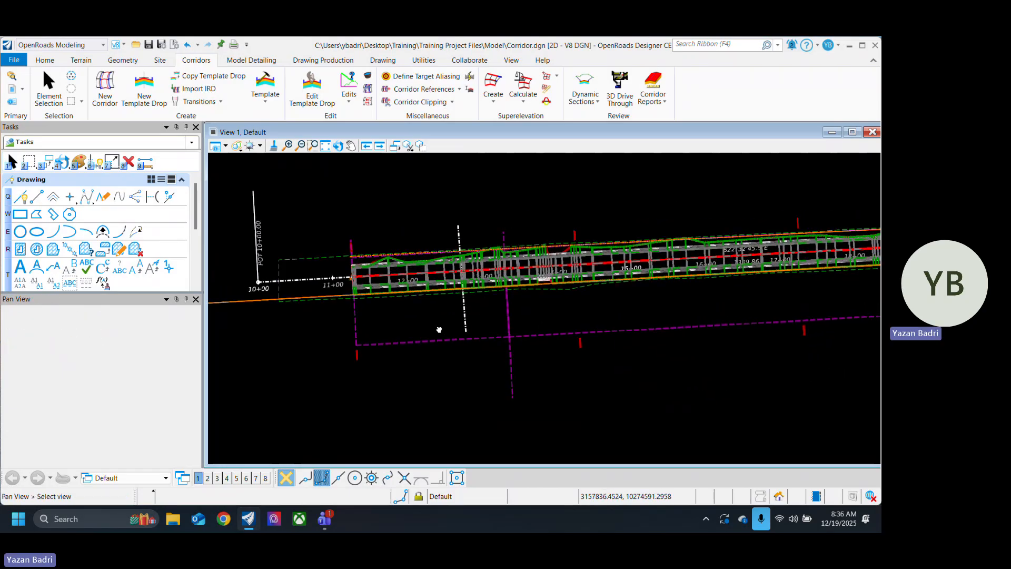
scroll(401, 306, up, 3)
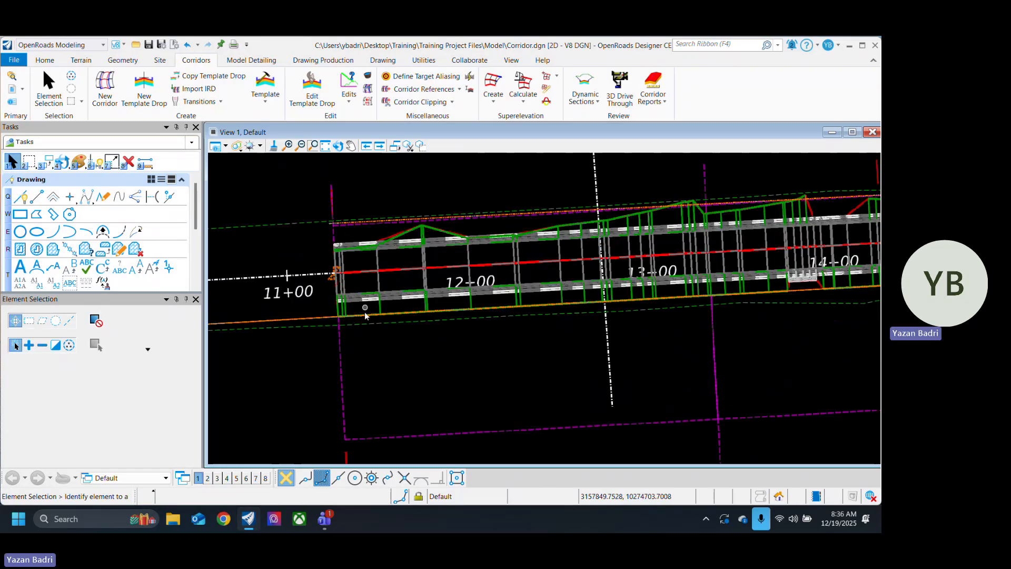
scroll(392, 322, down, 4)
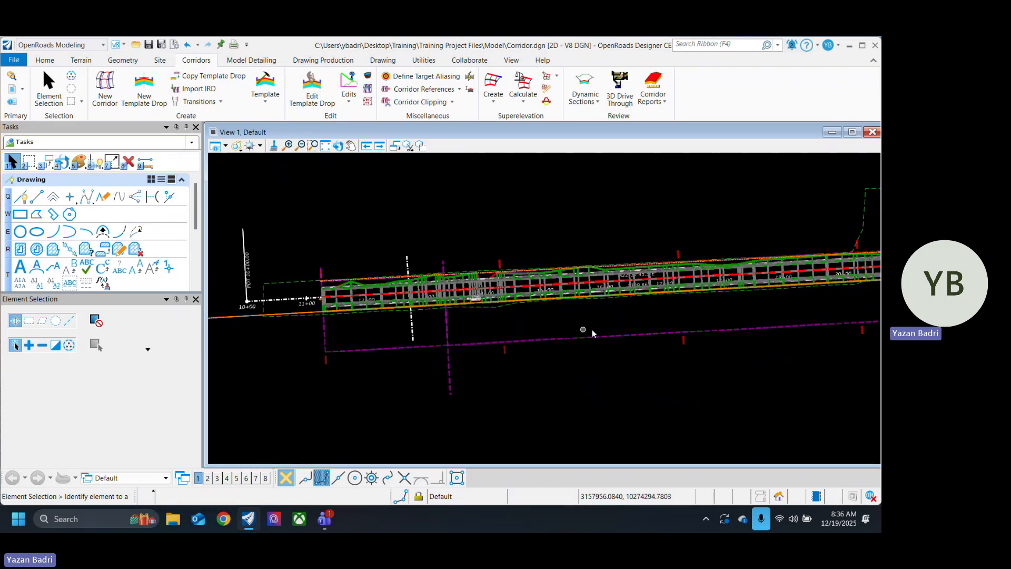
middle_drag(631, 322, 444, 336)
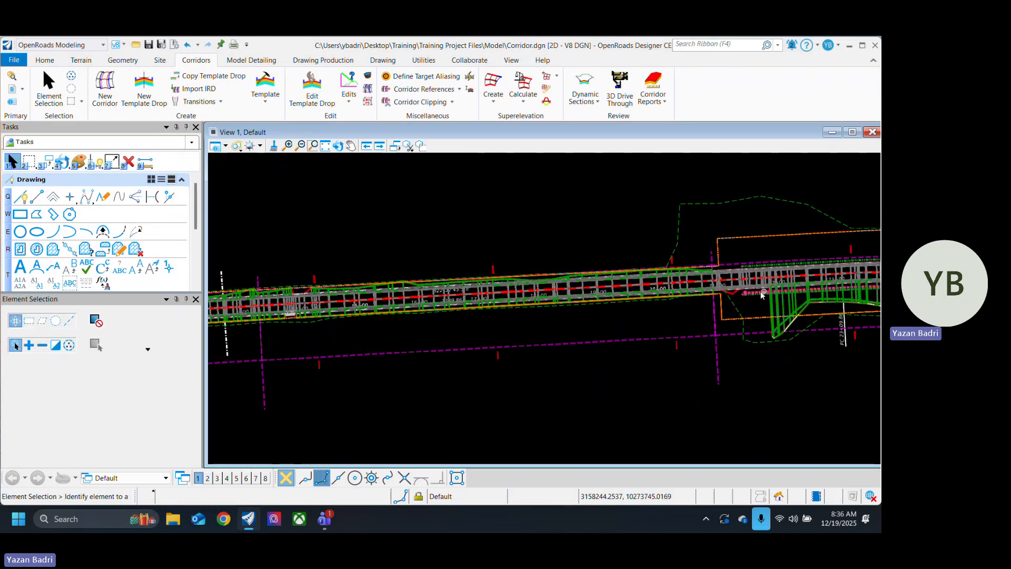
Step: Examine the corridor's side slopes along the curve from about station 21+00 to 32+00 where they extend toward the orange boundary line
scroll(409, 262, down, 4)
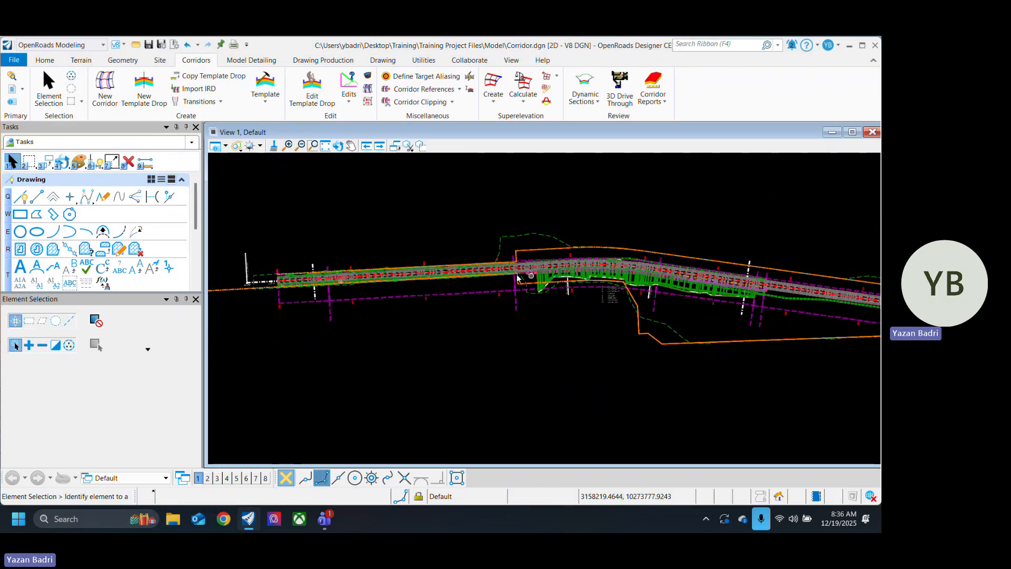
scroll(475, 271, up, 3)
mouse_move(732, 301)
middle_down()
mouse_move(678, 273)
mouse_move(482, 269)
middle_up()
scroll(478, 270, down, 1)
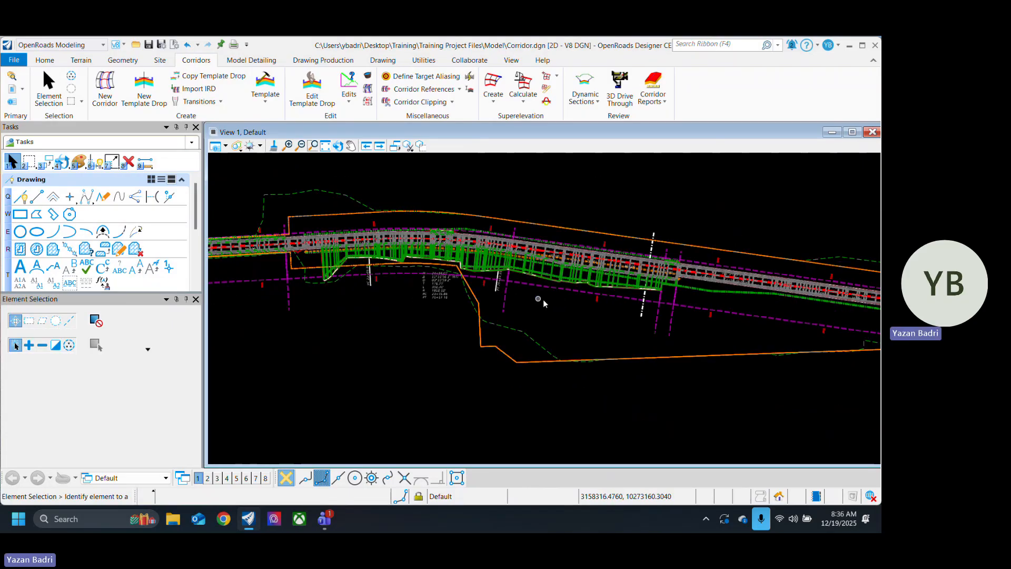
mouse_move(682, 278)
middle_down()
mouse_move(373, 251)
mouse_move(706, 326)
middle_up()
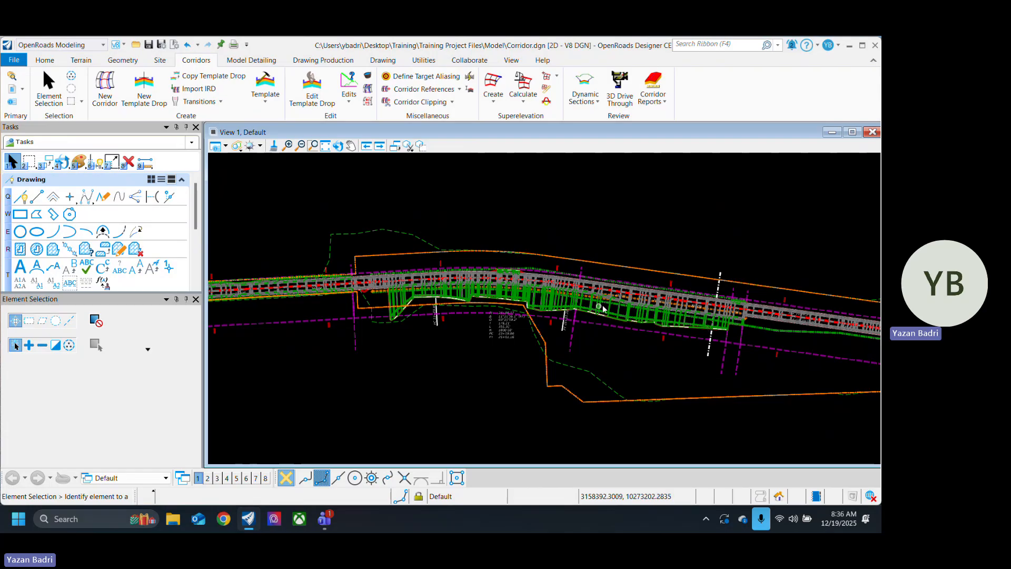
scroll(603, 309, up, 3)
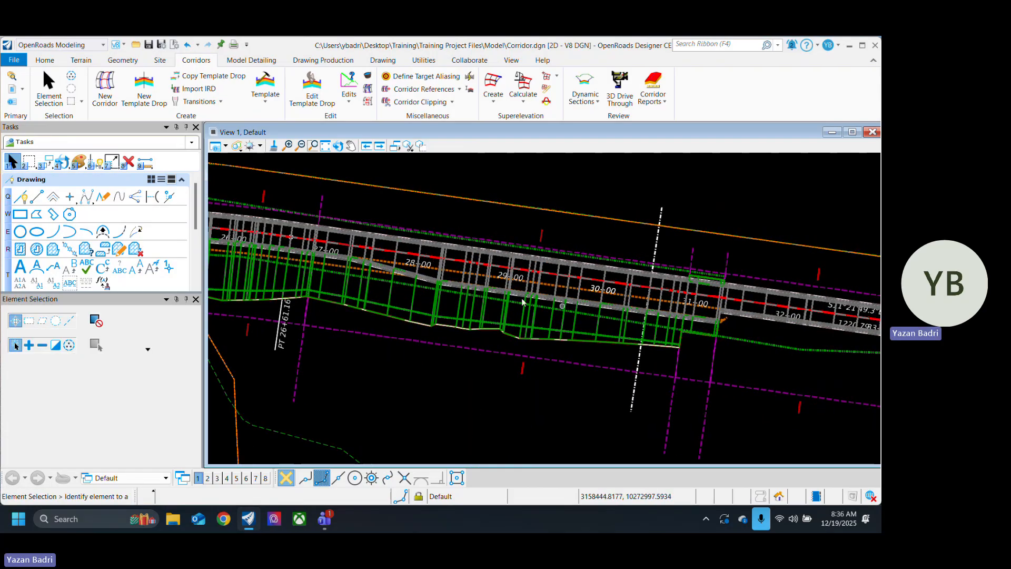
middle_drag(501, 316, 754, 313)
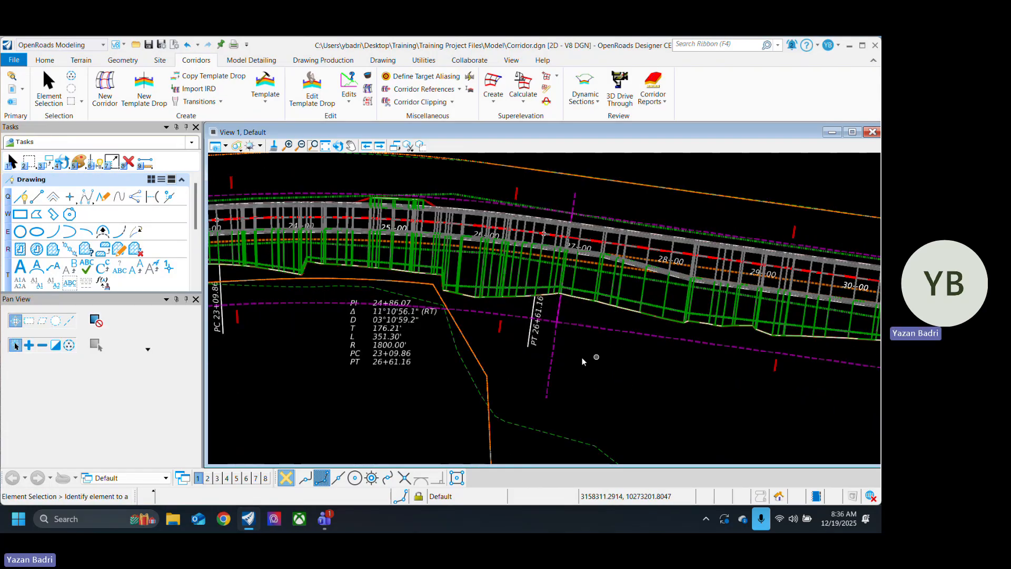
middle_drag(231, 302, 499, 302)
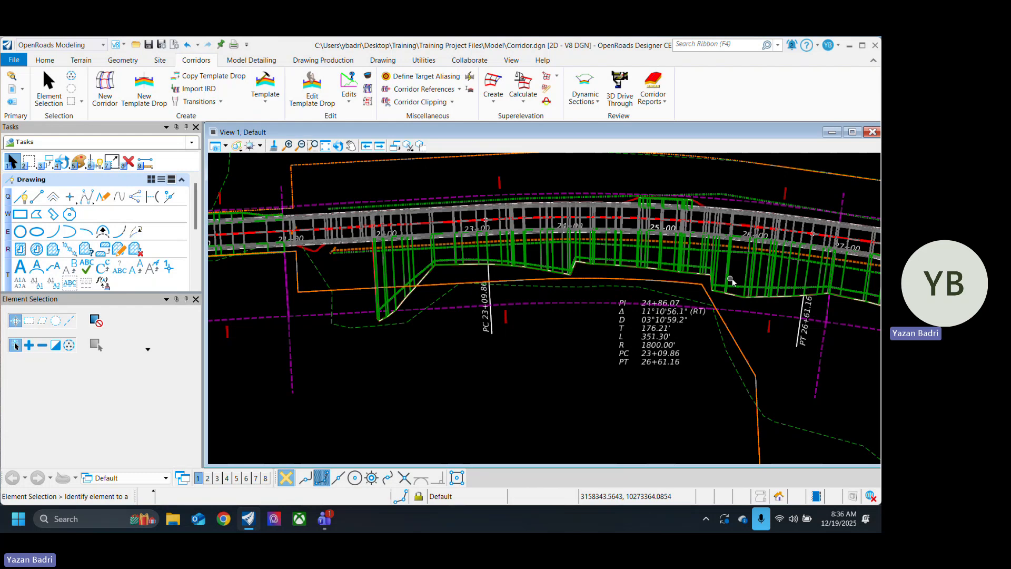
middle_drag(732, 282, 574, 272)
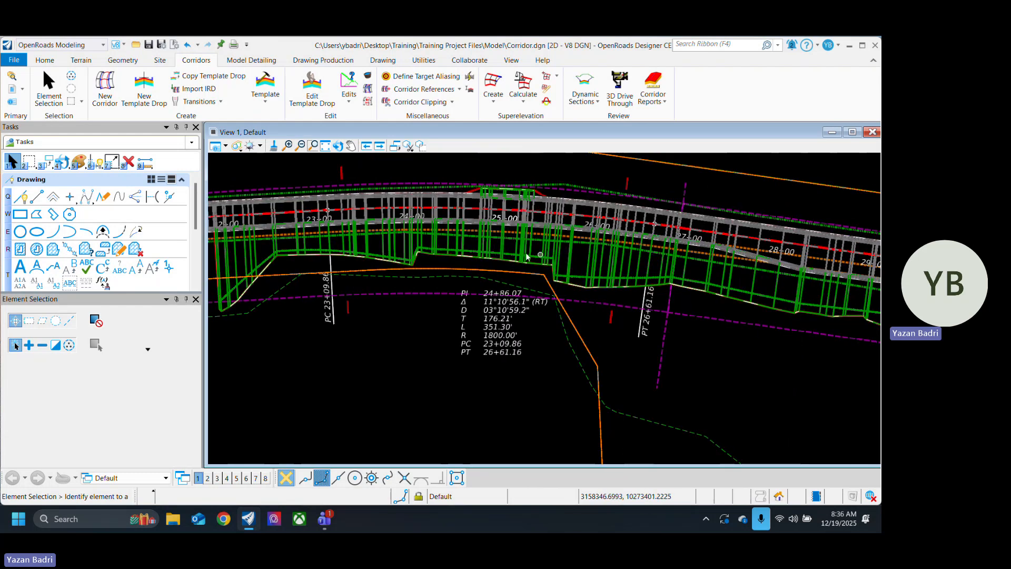
scroll(527, 256, down, 3)
scroll(653, 266, up, 3)
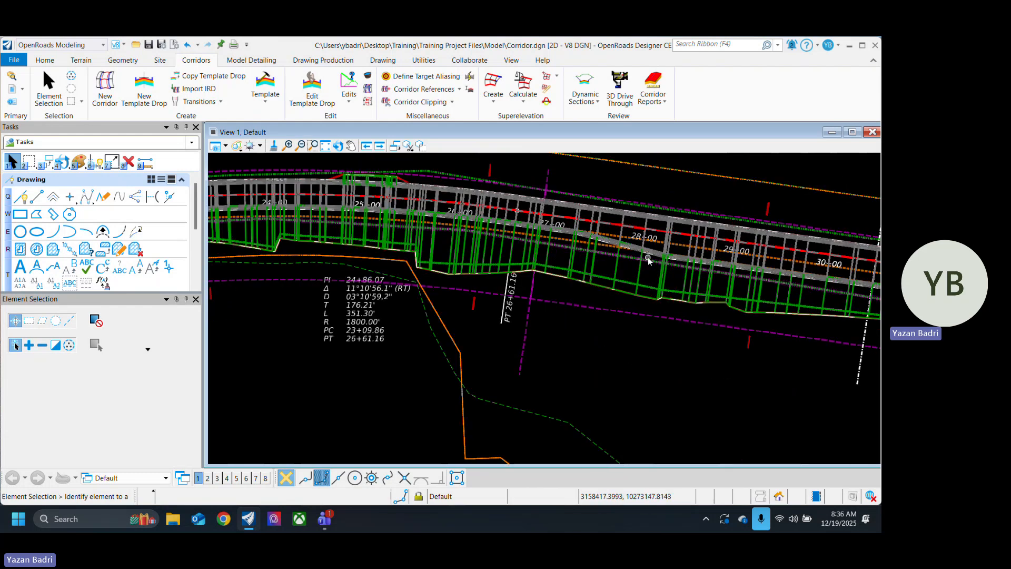
scroll(643, 263, down, 4)
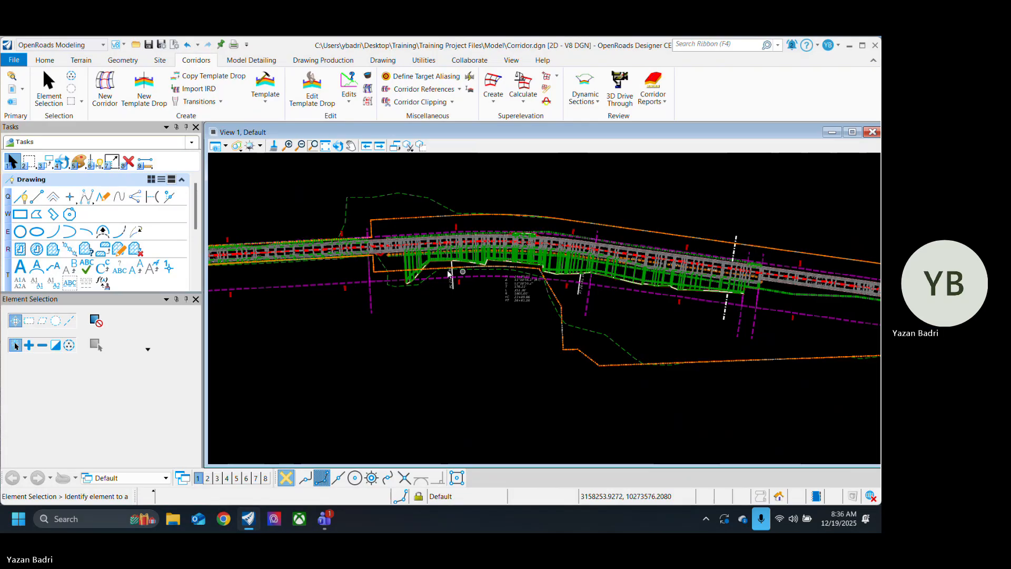
scroll(449, 274, up, 4)
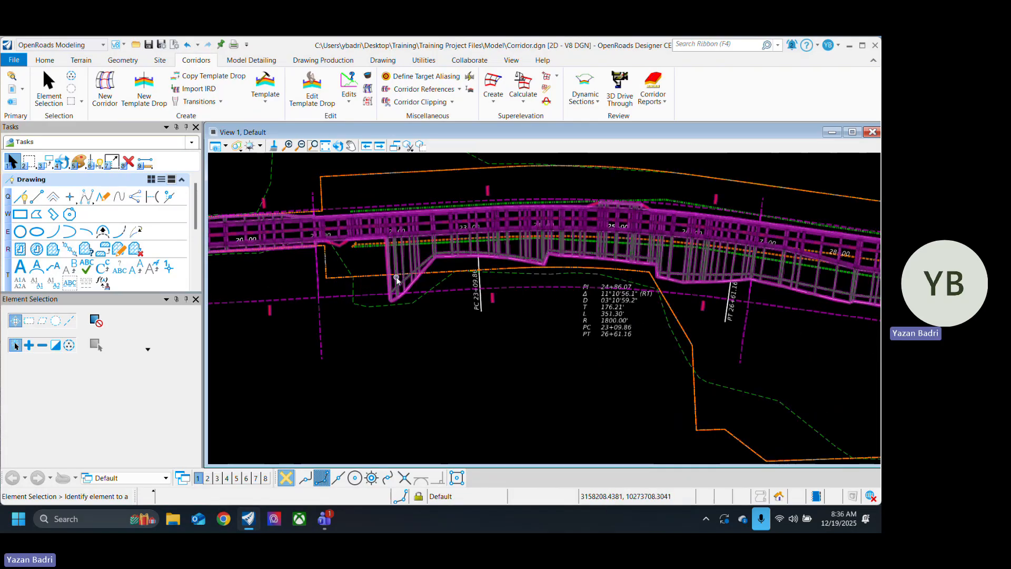
middle_drag(791, 294, 656, 281)
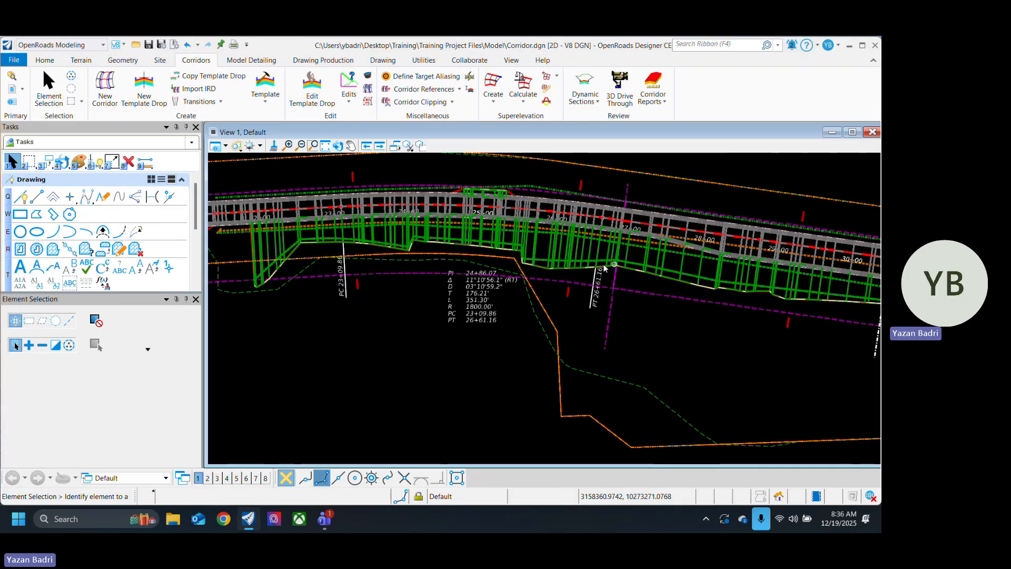
scroll(605, 268, down, 3)
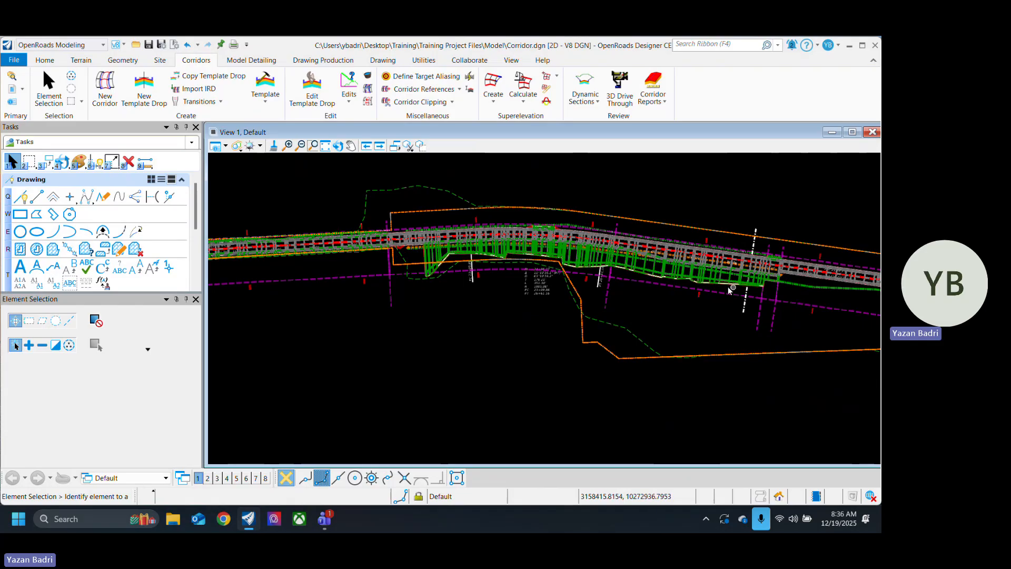
middle_drag(505, 305, 637, 334)
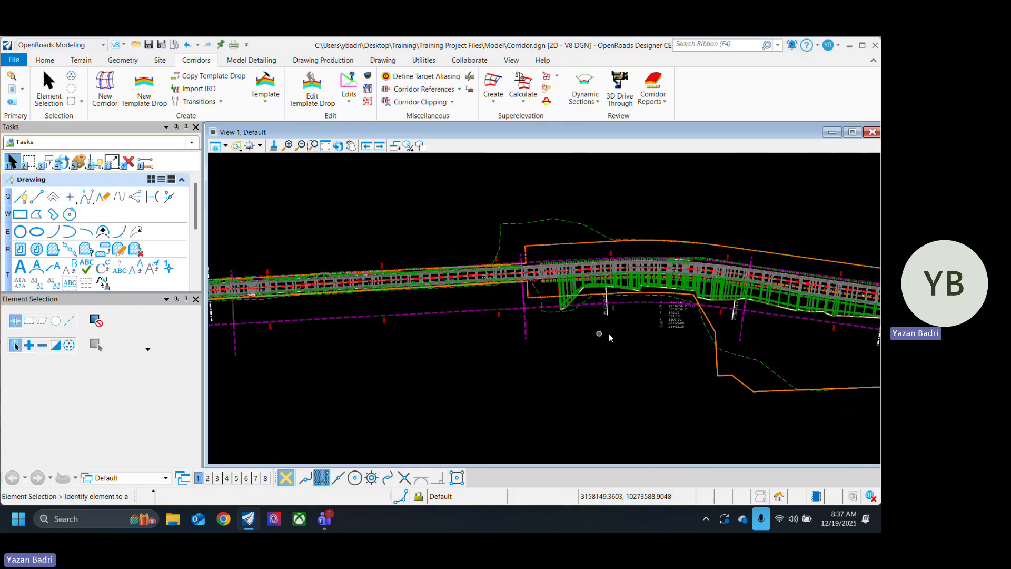
scroll(610, 338, up, 5)
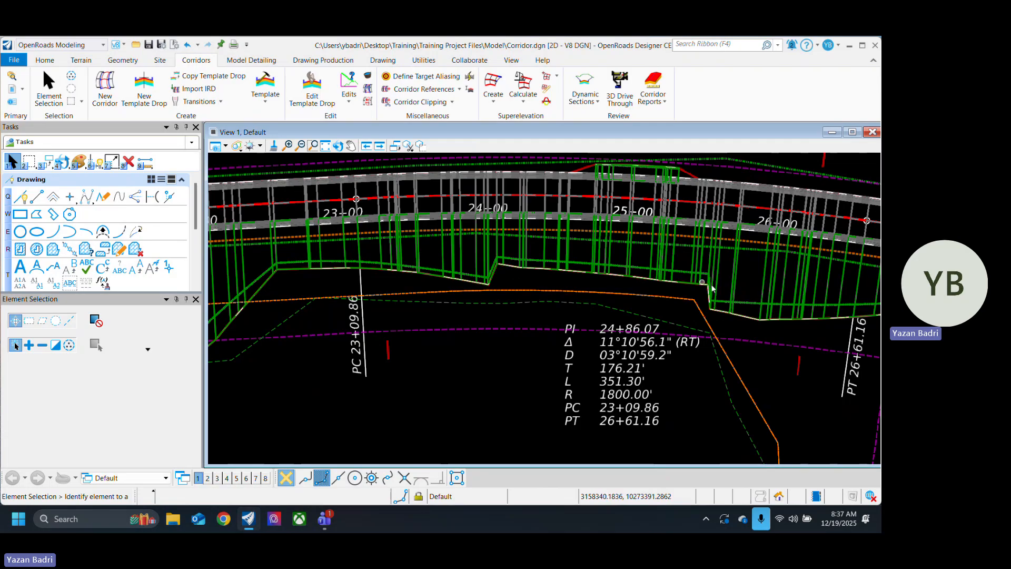
scroll(569, 351, down, 2)
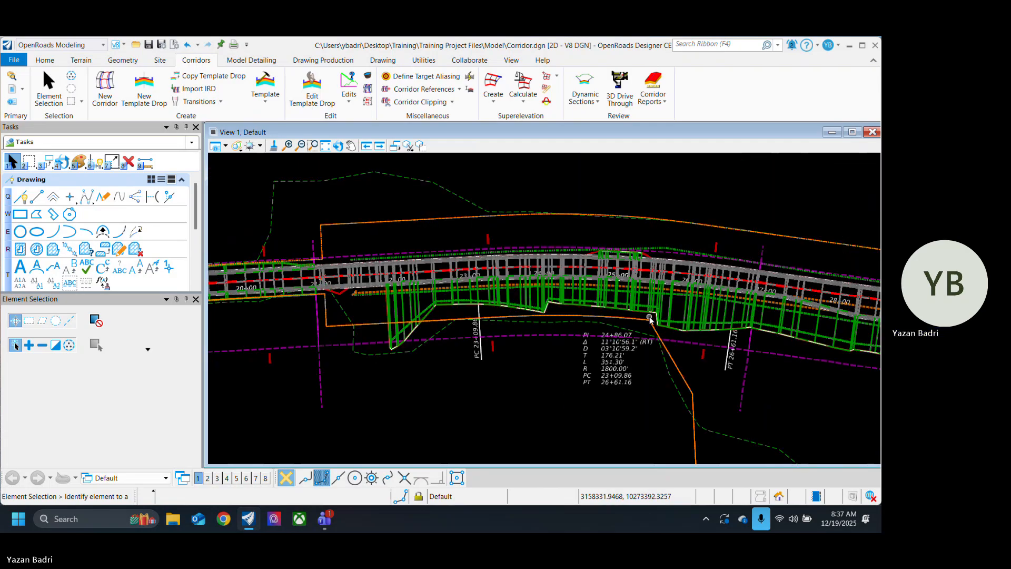
scroll(467, 354, down, 2)
Step: Inspect how the corridor's side slopes meet the orange boundary line between stations 11+00 and 15+00
mouse_move(468, 355)
middle_down()
mouse_move(621, 330)
mouse_move(687, 338)
middle_up()
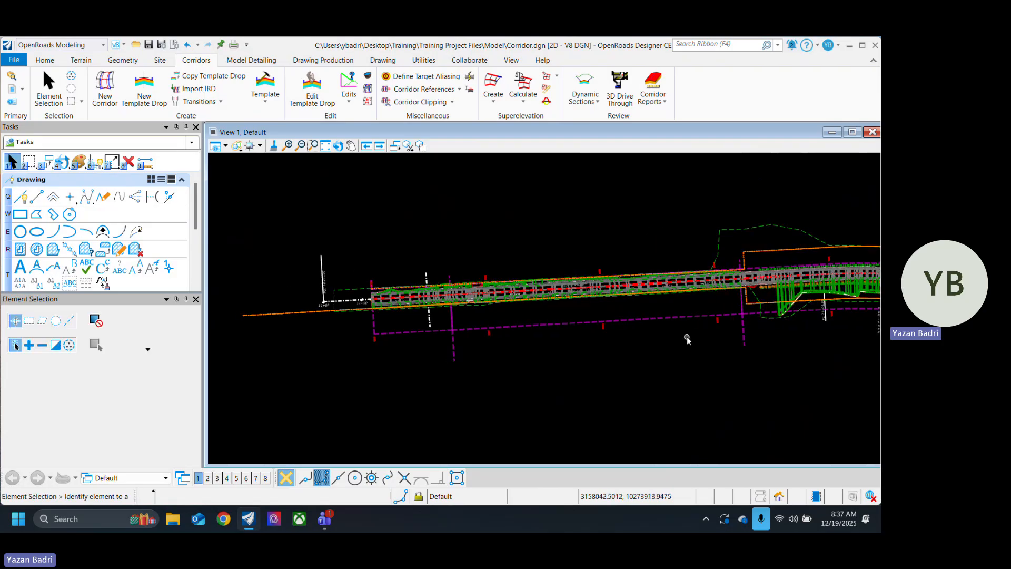
scroll(413, 304, up, 5)
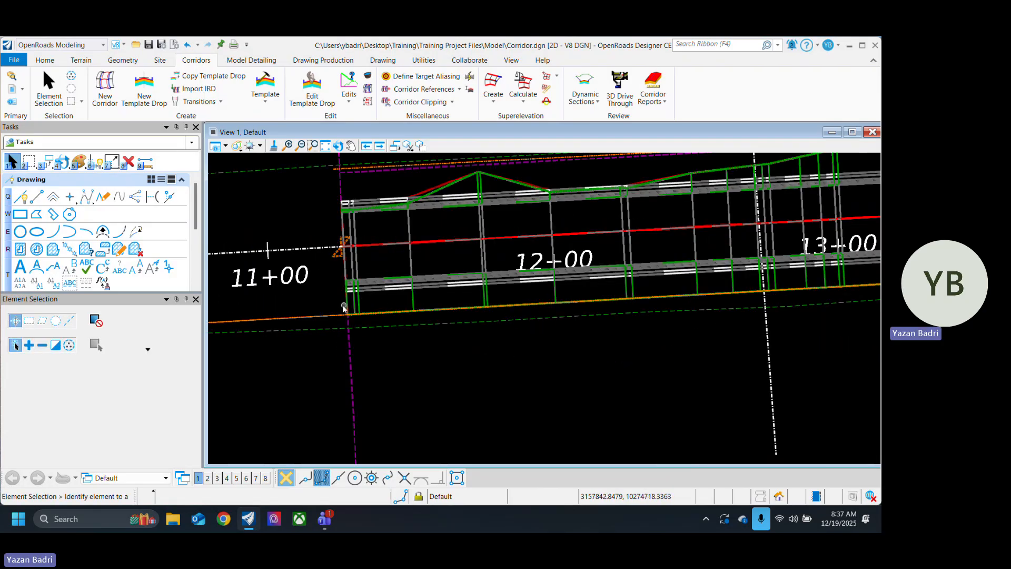
scroll(343, 308, down, 5)
scroll(571, 302, up, 5)
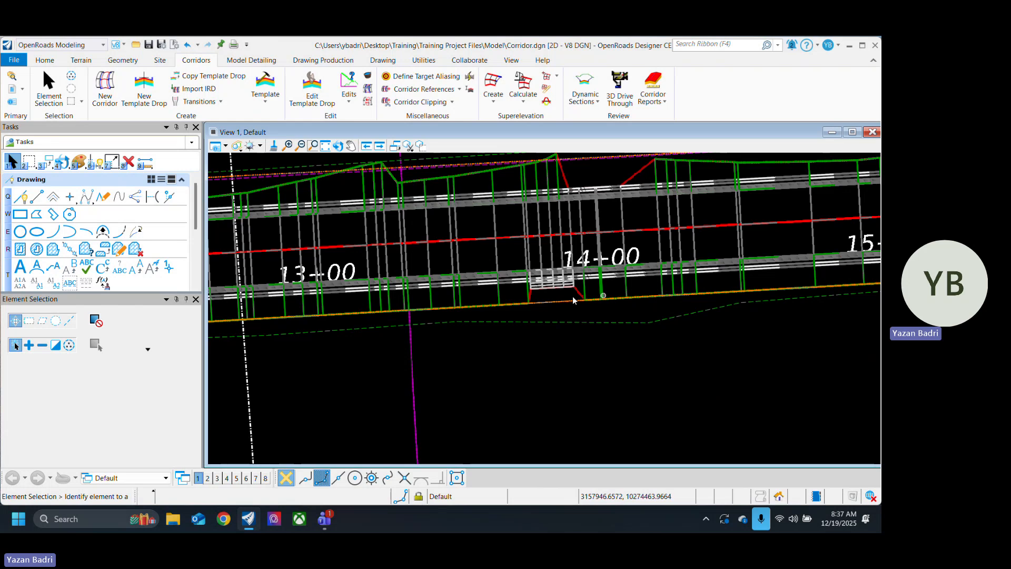
scroll(601, 301, down, 4)
mouse_move(699, 312)
middle_down()
mouse_move(569, 318)
mouse_move(737, 319)
middle_up()
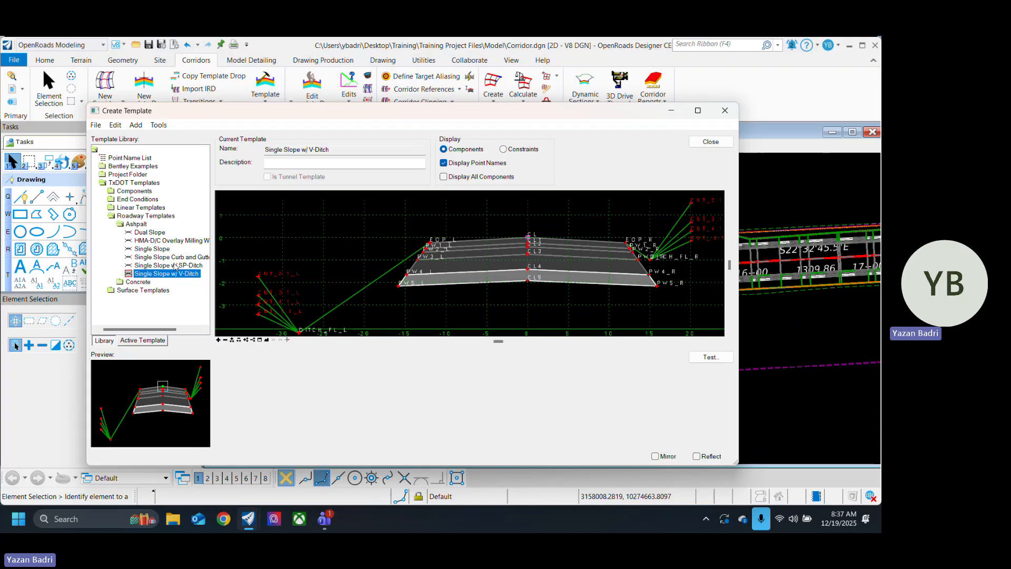
Step: Look through the asphalt templates with SP-ditch and V-ditch, and view Single Slope Curb and Gutter w/ Sidewalk
click(176, 266)
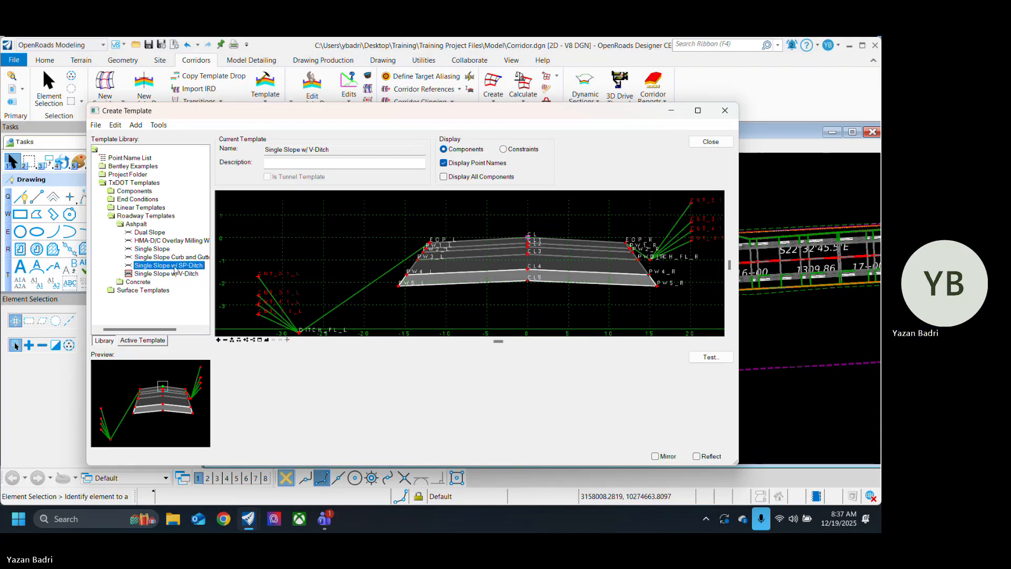
click(189, 275)
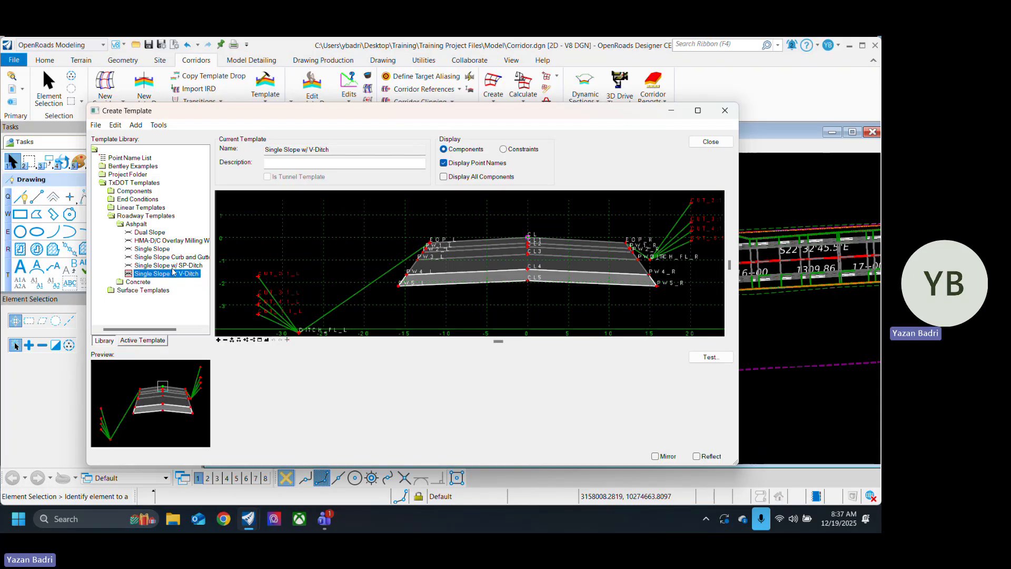
double_click(179, 265)
double_click(179, 257)
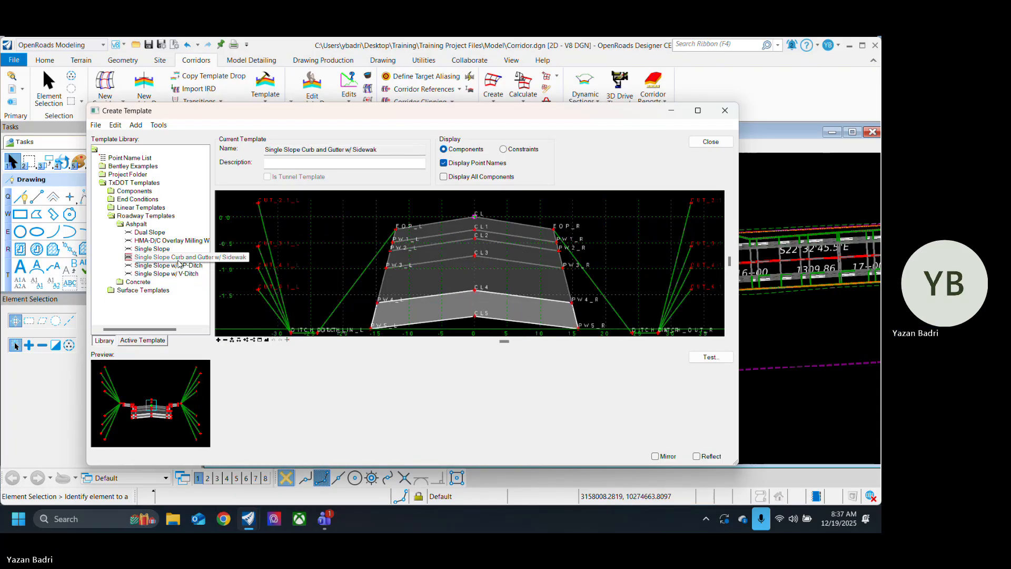
Step: Open the template library CR332.itl from the project's Model folder
click(96, 126)
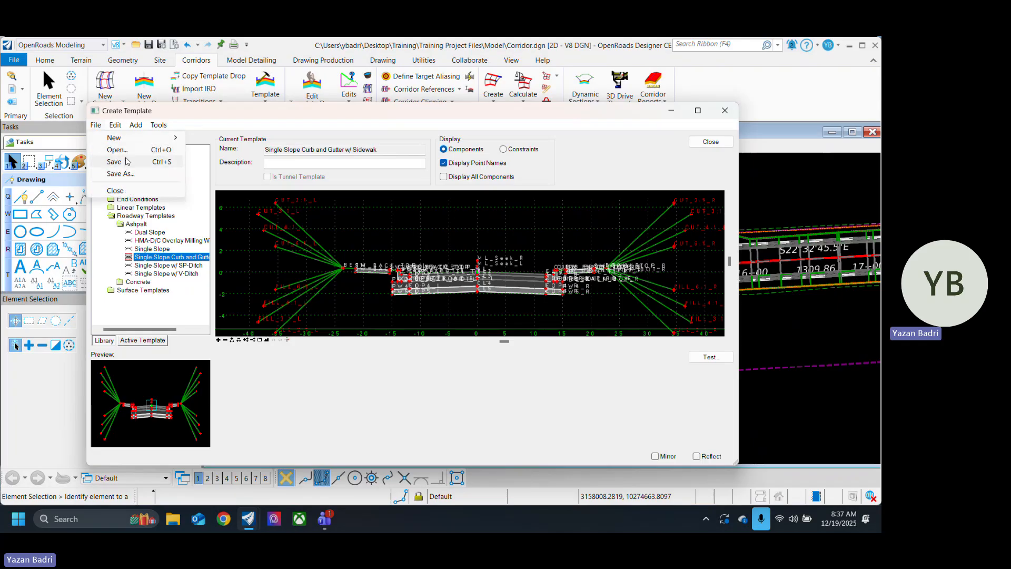
click(117, 150)
click(208, 247)
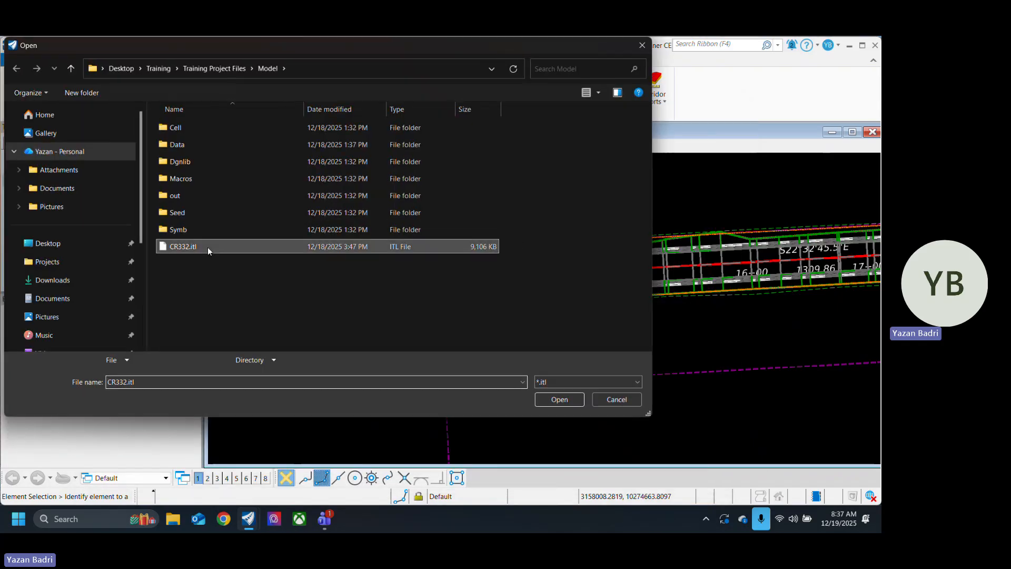
click(559, 400)
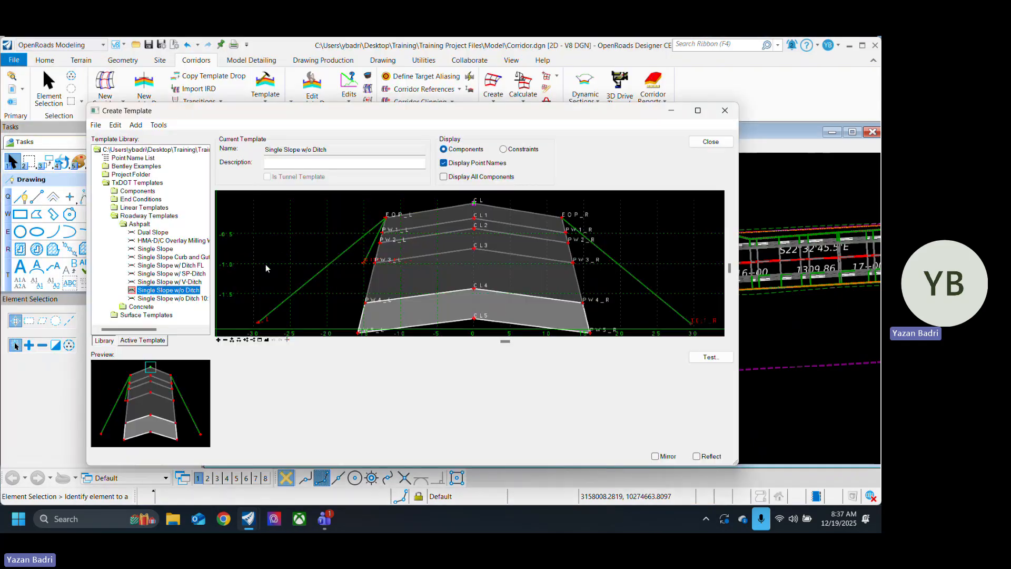
Step: Preview the Single Slope asphalt templates with Ditch FL, SP-Ditch, V-Ditch and without ditch, including the 10:1 variant
click(187, 283)
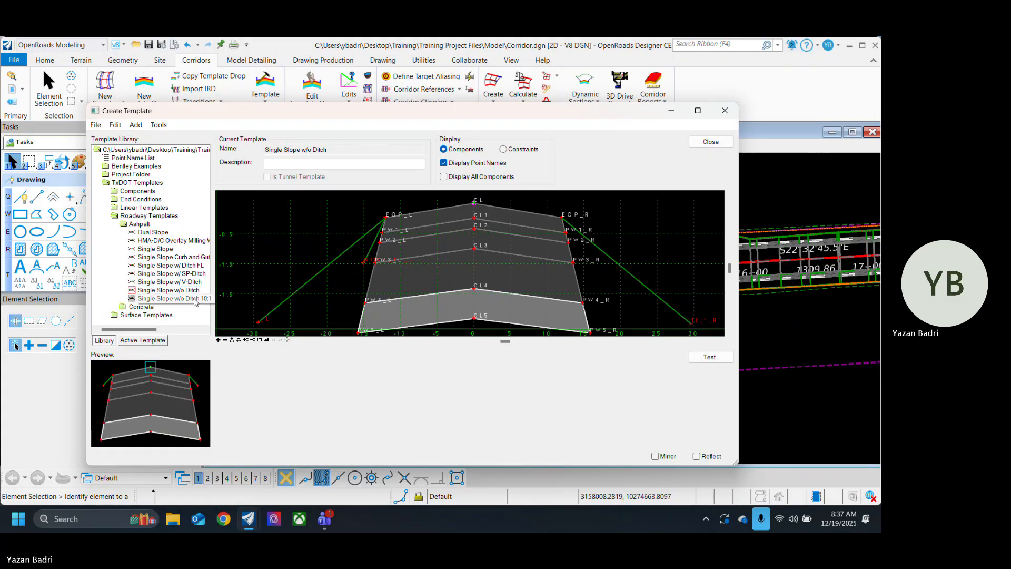
click(188, 267)
click(194, 276)
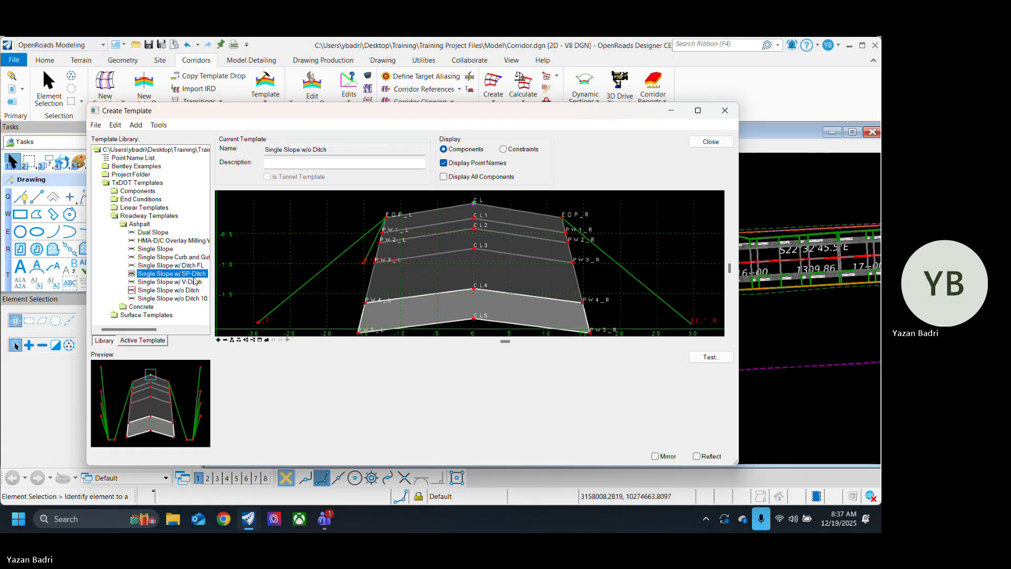
click(192, 281)
click(191, 289)
click(193, 298)
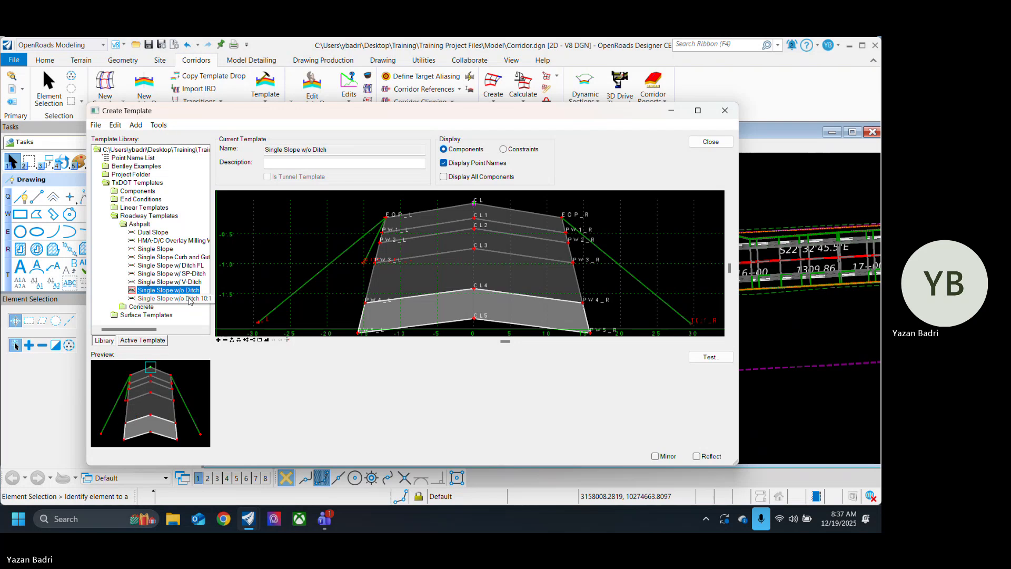
click(177, 291)
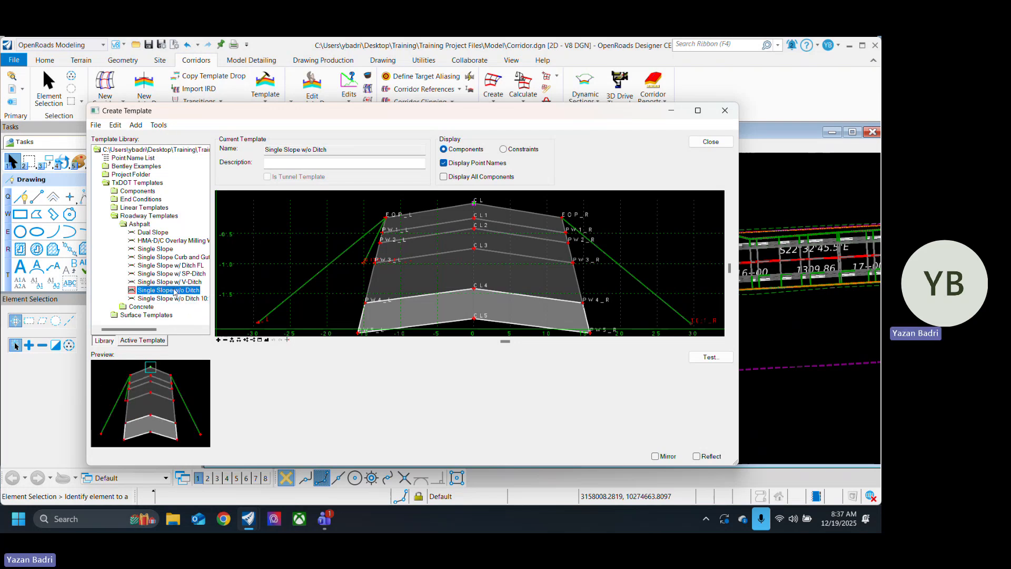
Step: Preview the asphalt templates one by one from Dual Slope and HMA overlay through Single Slope w/ SP-Ditch
click(159, 233)
click(164, 240)
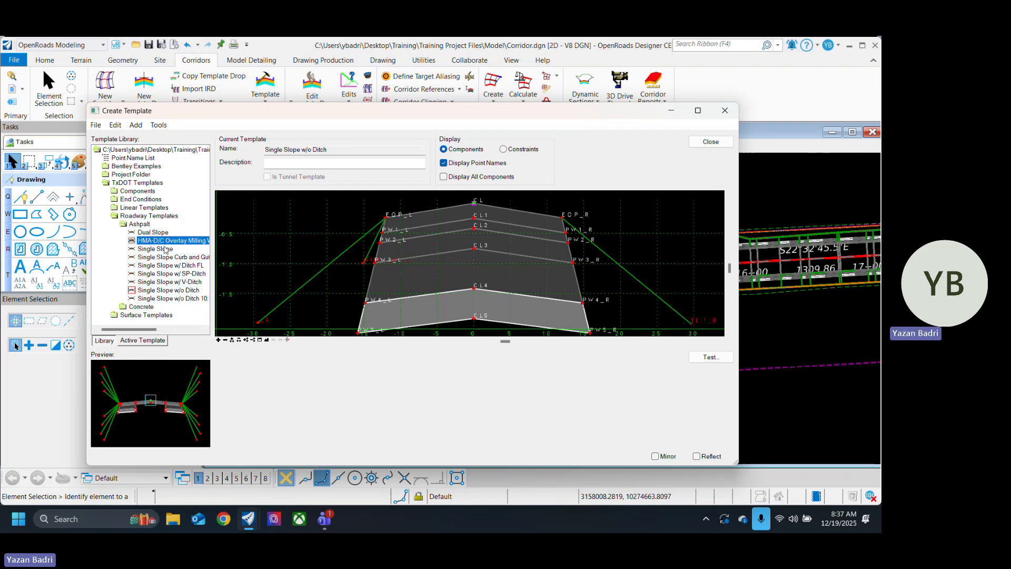
click(168, 248)
click(176, 257)
click(177, 265)
click(179, 273)
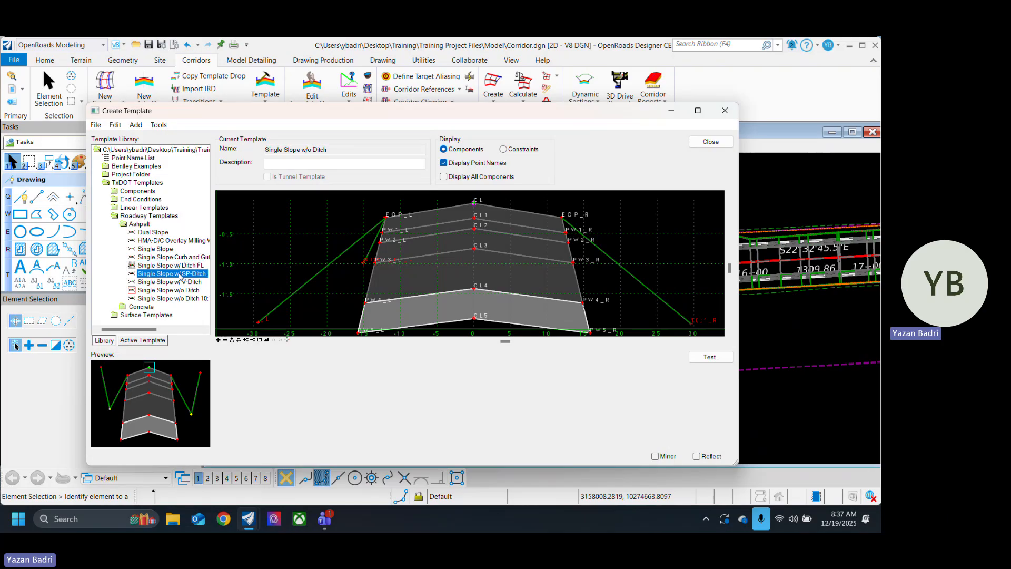
Step: Load the Single Slope templates w/ Ditch FL, w/ SP-Ditch and w/ V-Ditch in turn, ending with Single Slope w/o Ditch as current
double_click(179, 266)
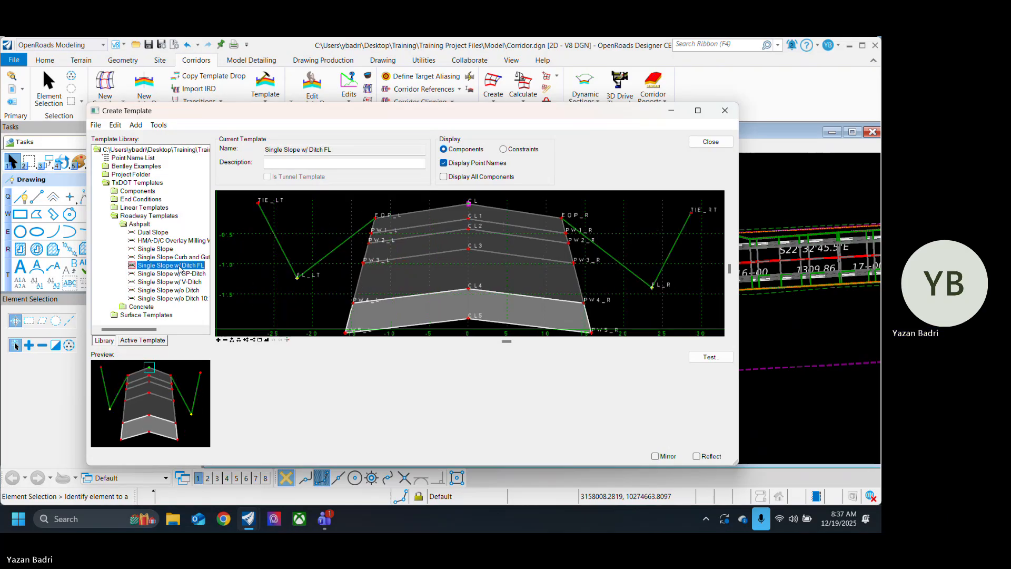
click(177, 274)
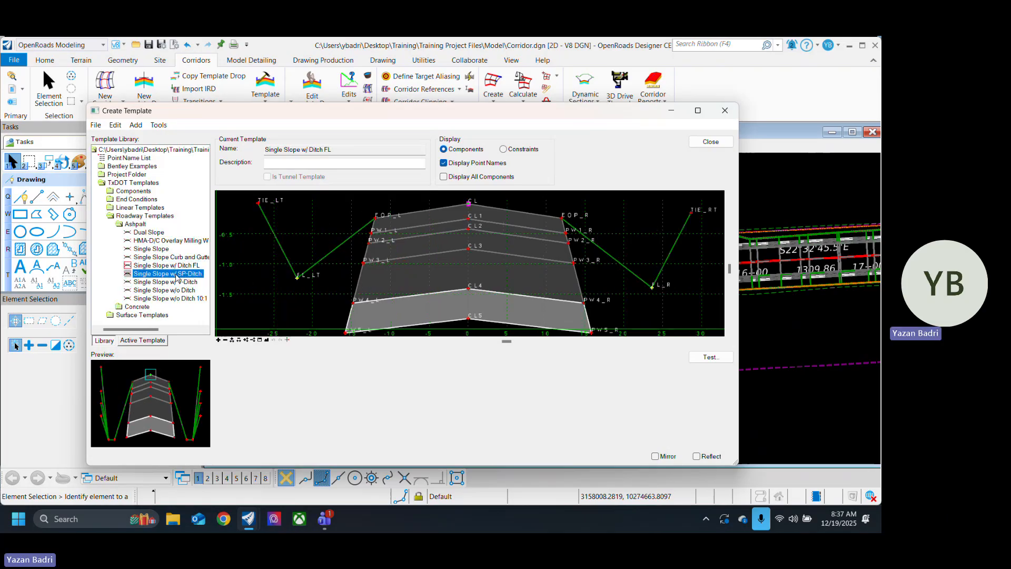
double_click(176, 275)
double_click(176, 283)
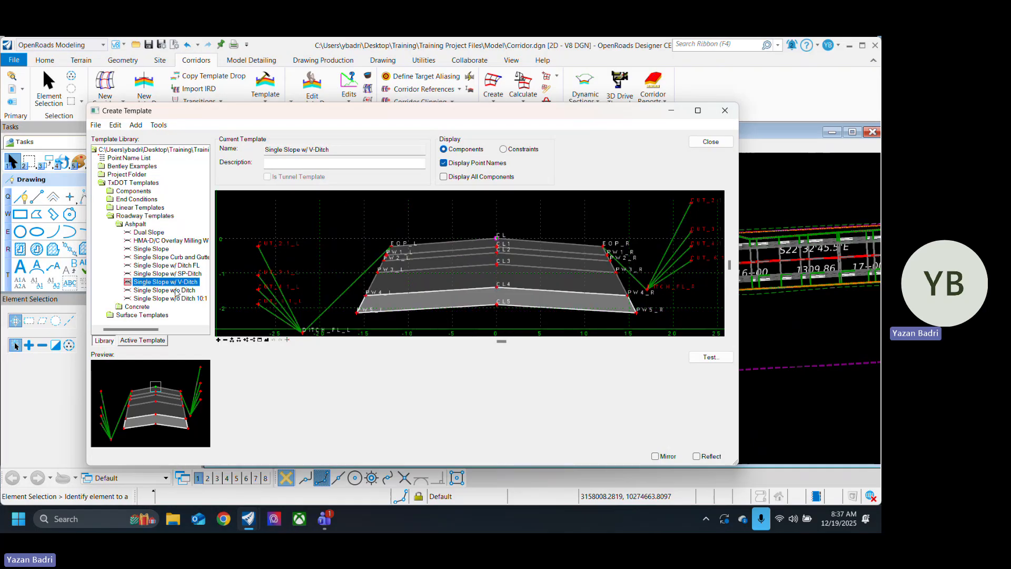
double_click(177, 292)
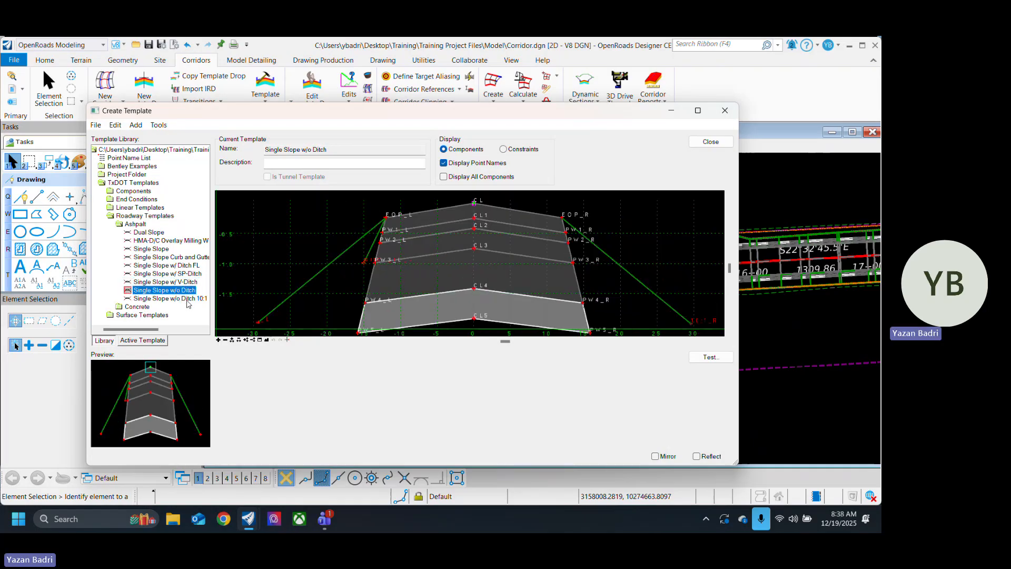
Step: Examine the right end-slope point of the Single Slope w/o Ditch template and its available point test controls
scroll(407, 249, down, 6)
scroll(450, 254, up, 4)
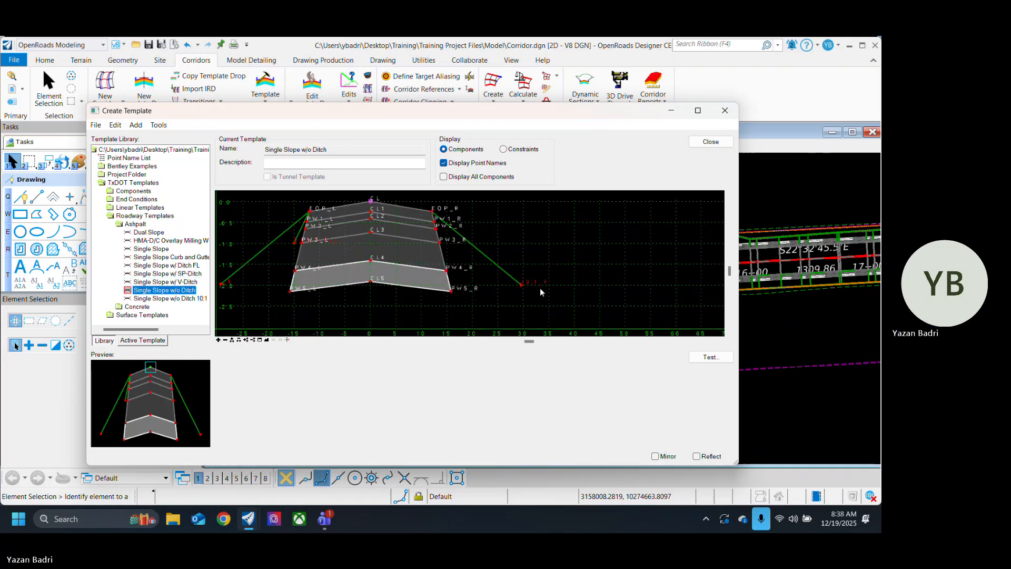
right_click(524, 288)
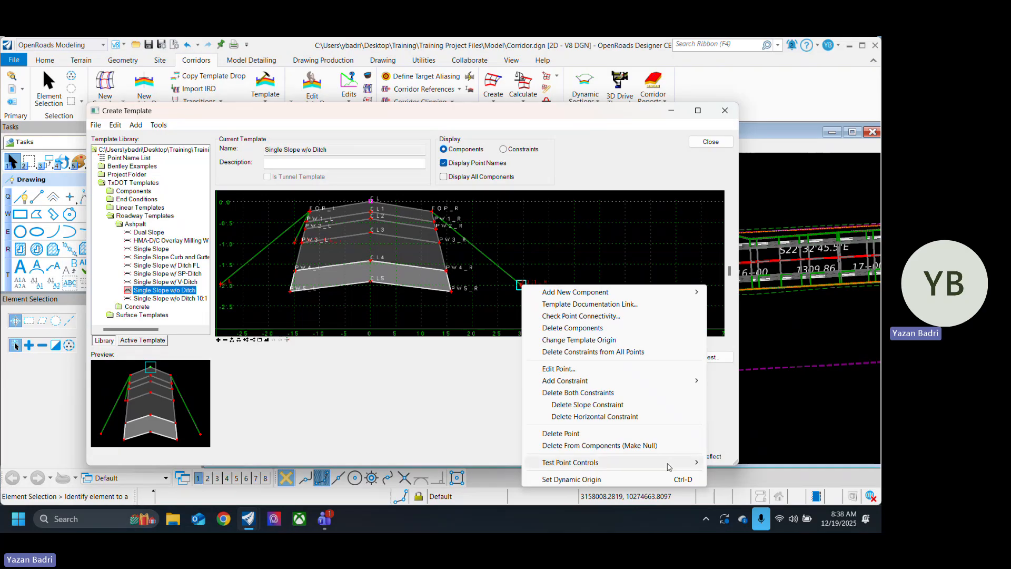
mouse_move(672, 467)
click(736, 462)
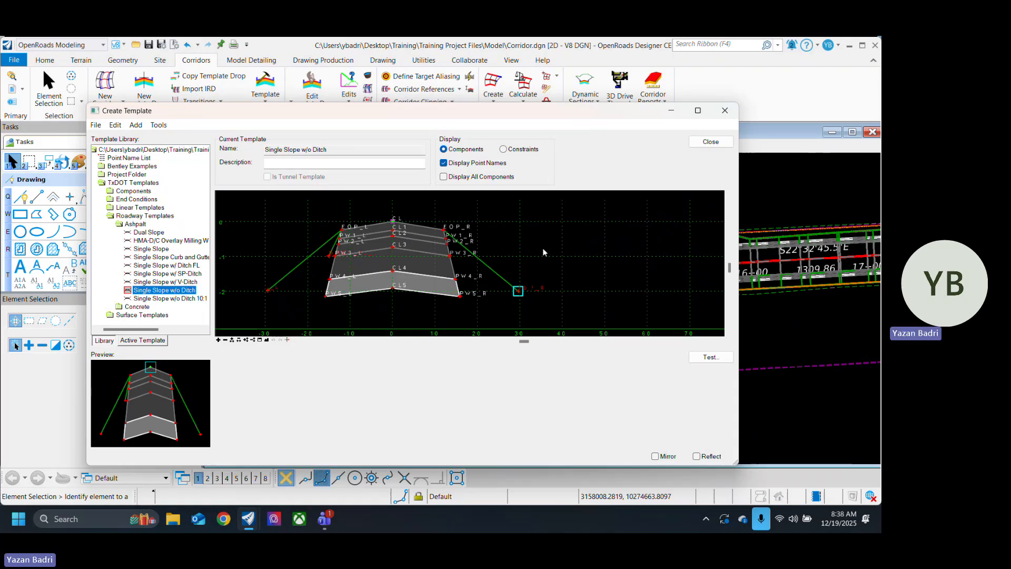
scroll(394, 275, down, 1)
scroll(471, 258, up, 1)
scroll(476, 287, down, 1)
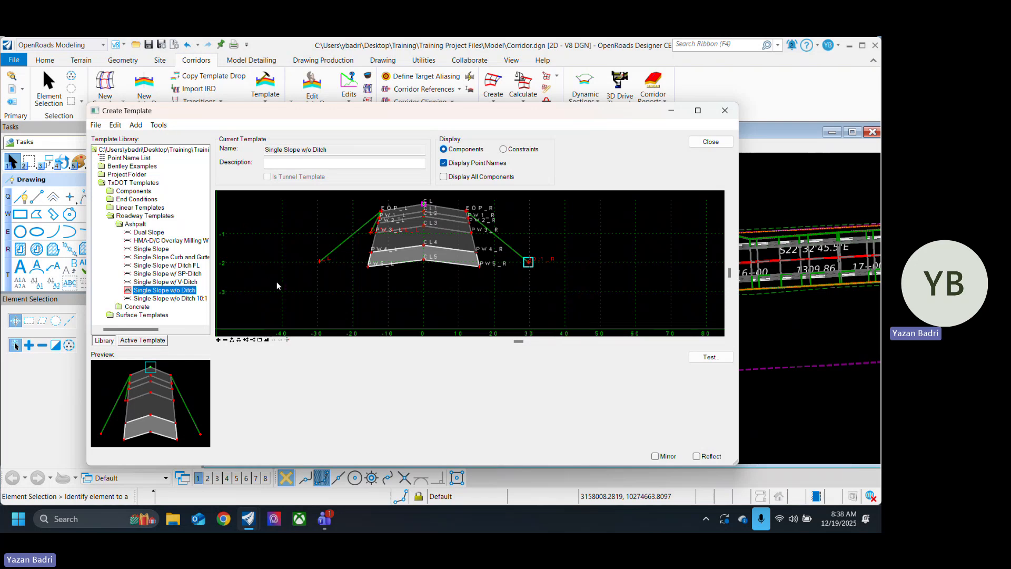
Step: Display all components of the Single Slope w/o Ditch template to inspect its hidden retaining wall parts
click(444, 177)
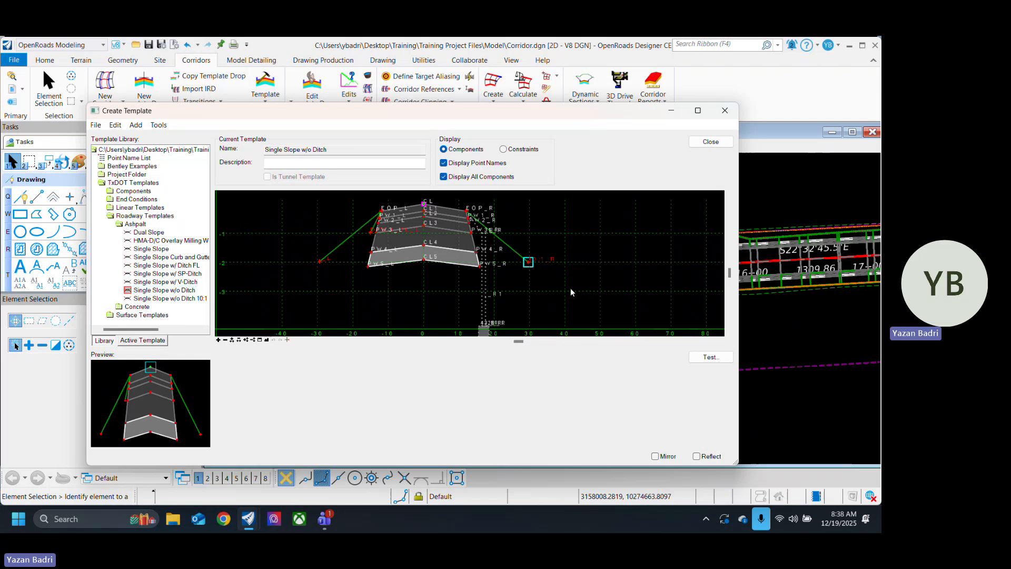
scroll(458, 266, up, 2)
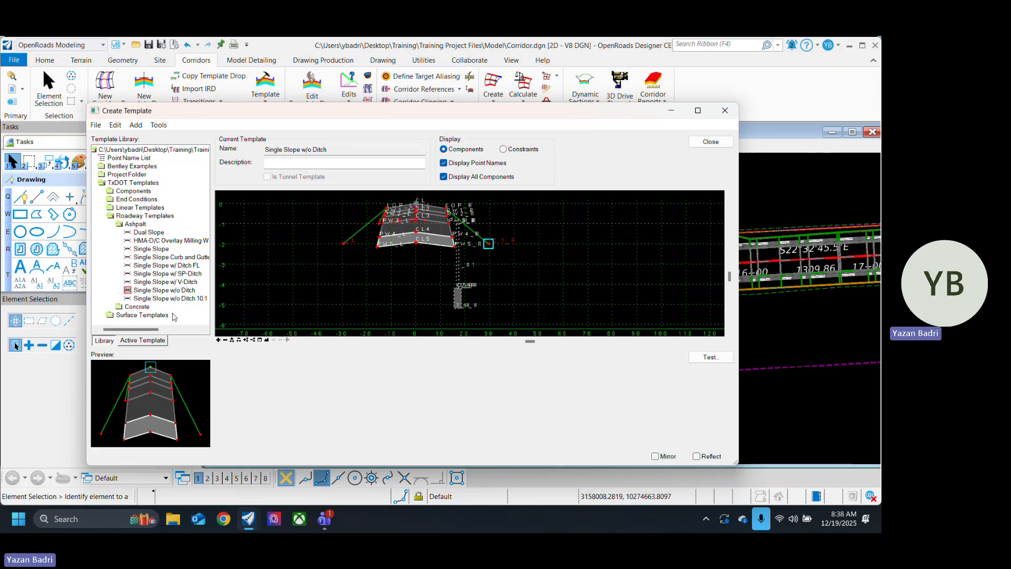
click(177, 291)
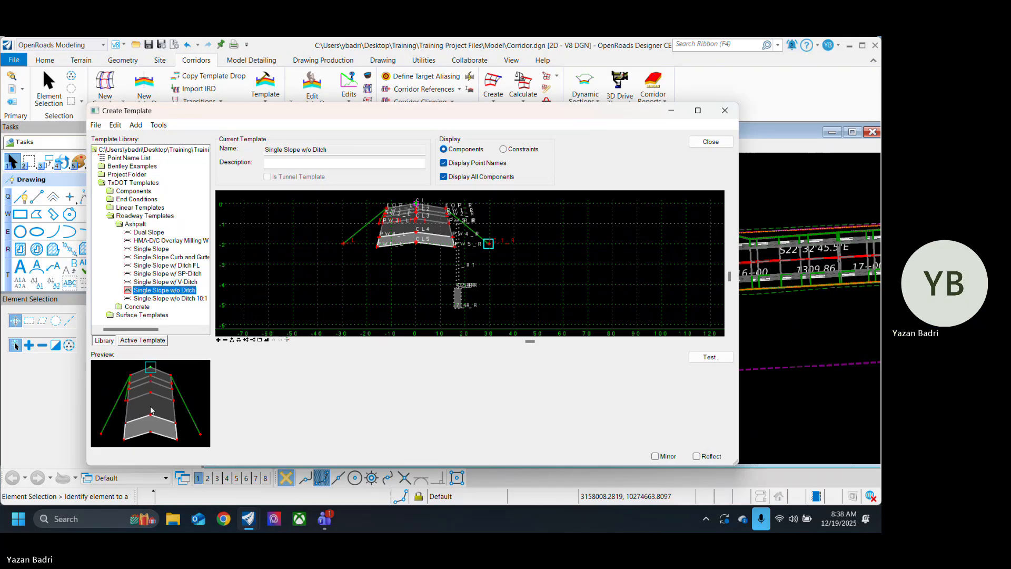
Step: Set the slope constraint of point 10:1_R at the right side slope's end to -50%
scroll(512, 258, down, 1)
scroll(506, 251, up, 5)
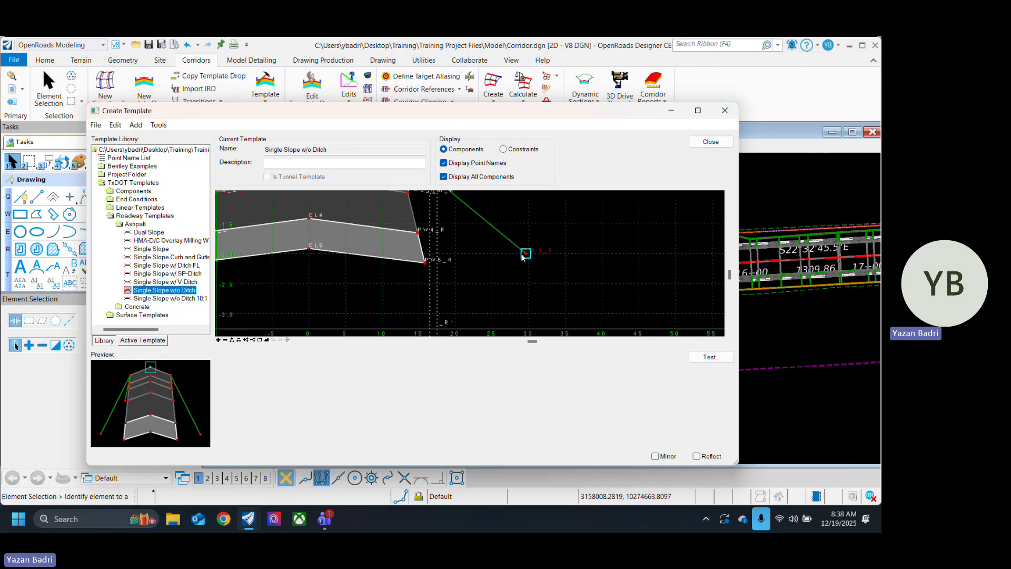
double_click(526, 254)
drag(532, 380, 452, 379)
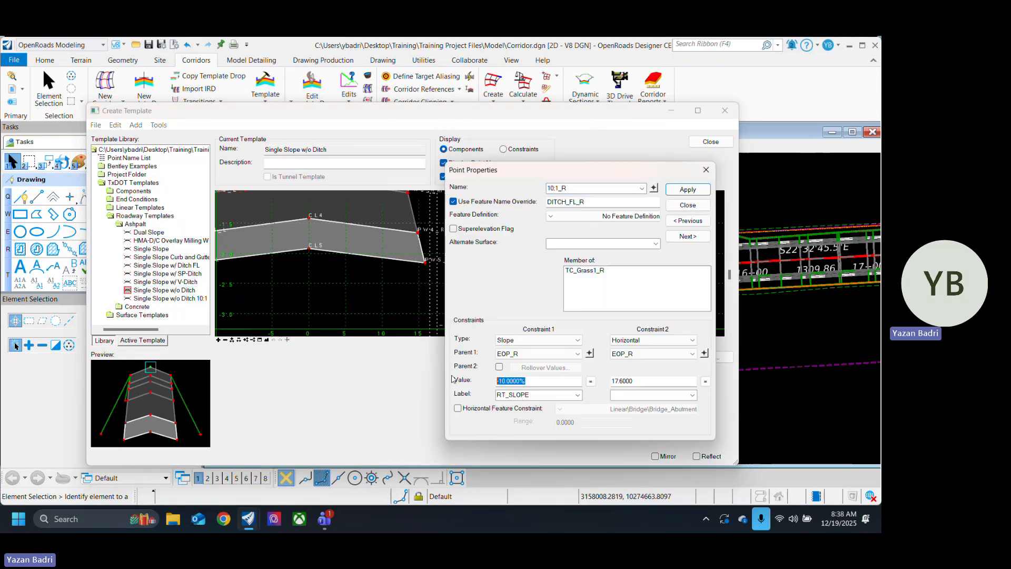
text(-50)
key(Return)
click(704, 208)
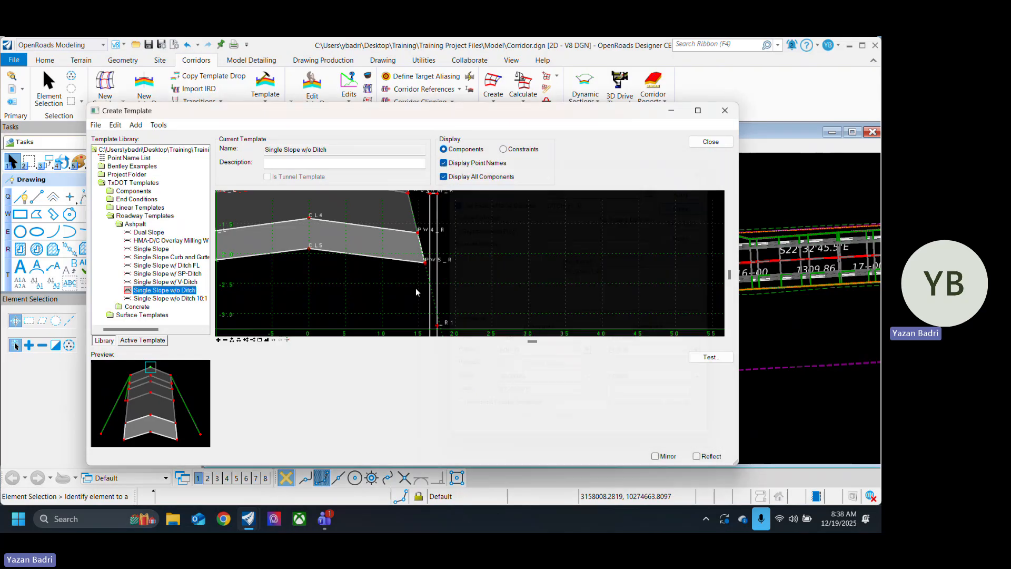
Step: Turn off the display of all components and preview the edited Single Slope w/o Ditch template
scroll(415, 288, down, 4)
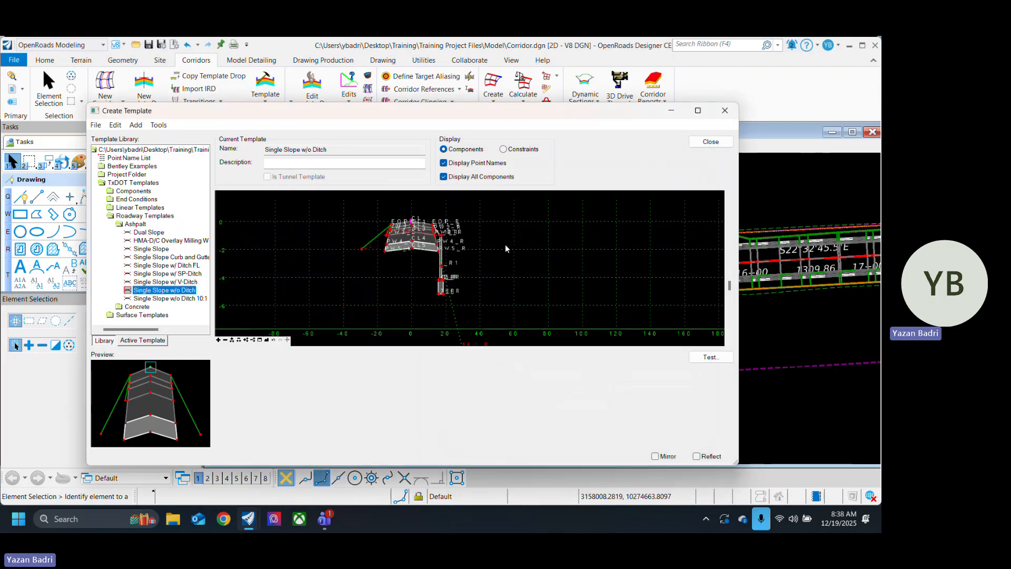
click(445, 178)
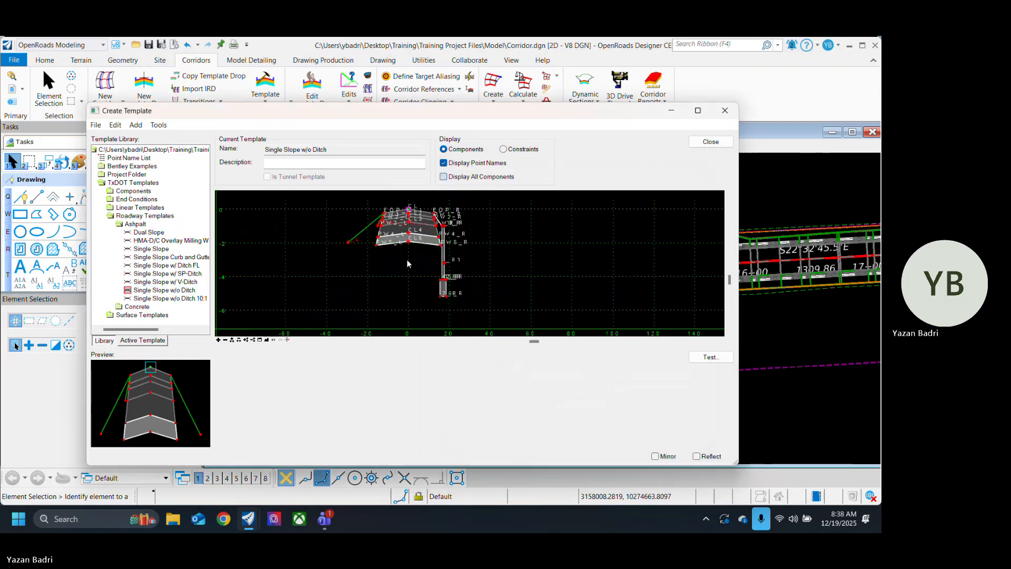
click(164, 289)
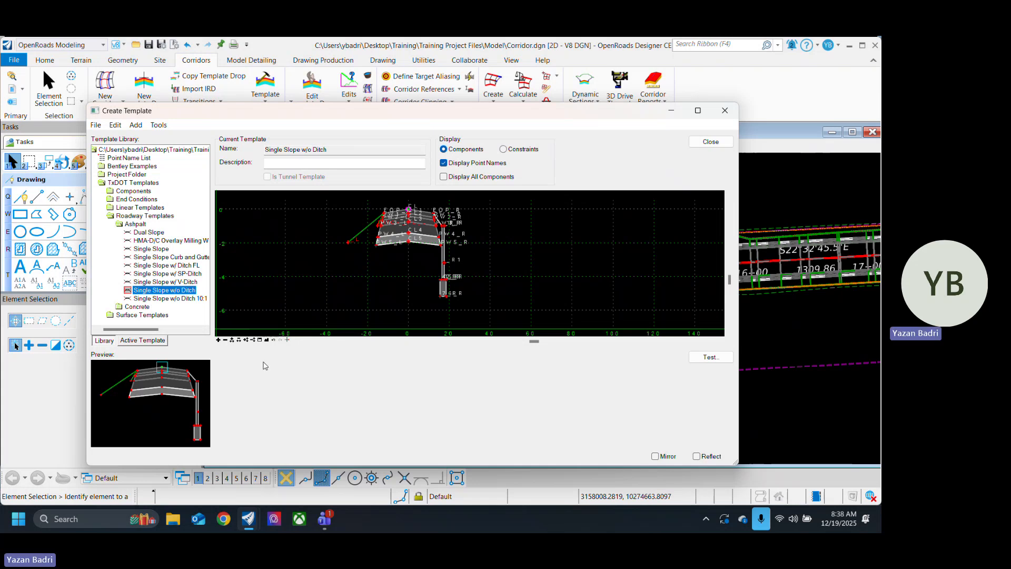
Step: Place a reflected copy of the Single Slope w/o Ditch template about 85 units left of the original cross-section
scroll(237, 333, down, 3)
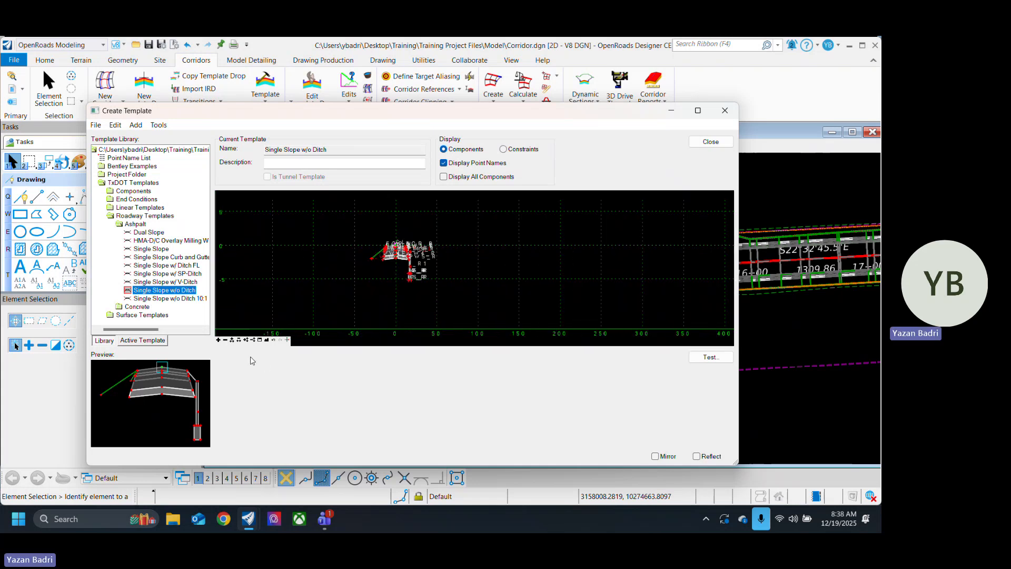
drag(252, 361, 305, 261)
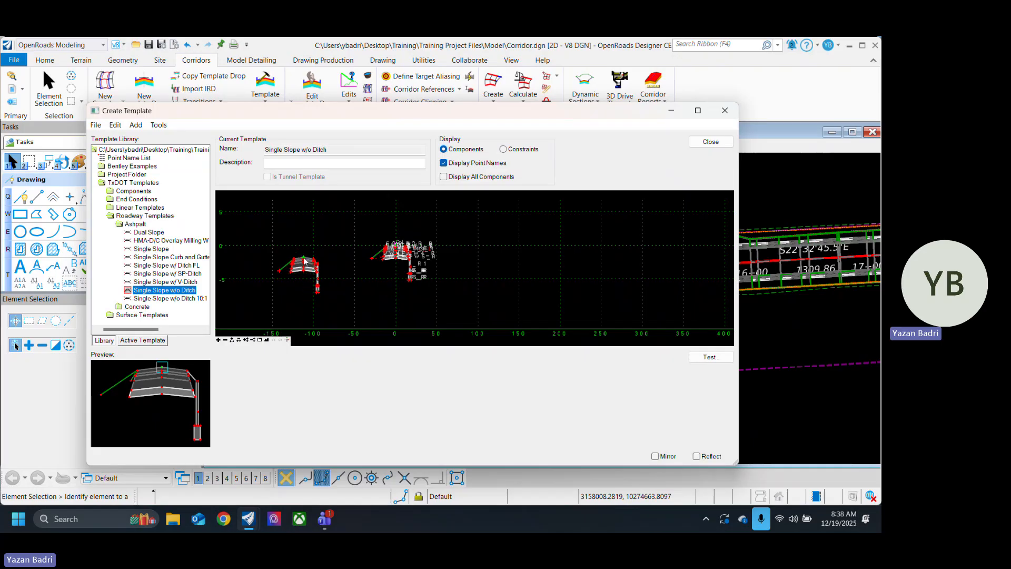
right_click(305, 259)
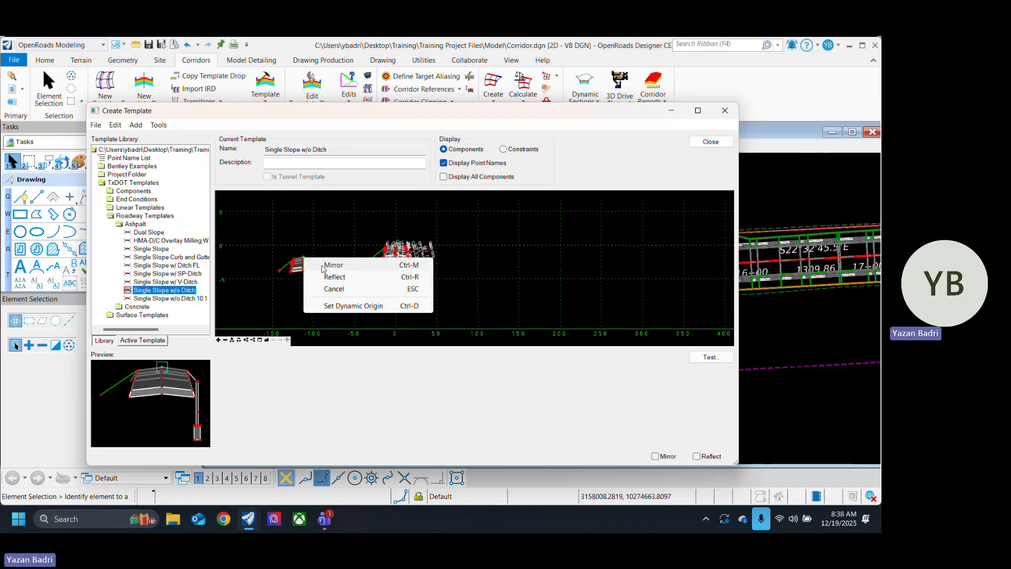
click(335, 277)
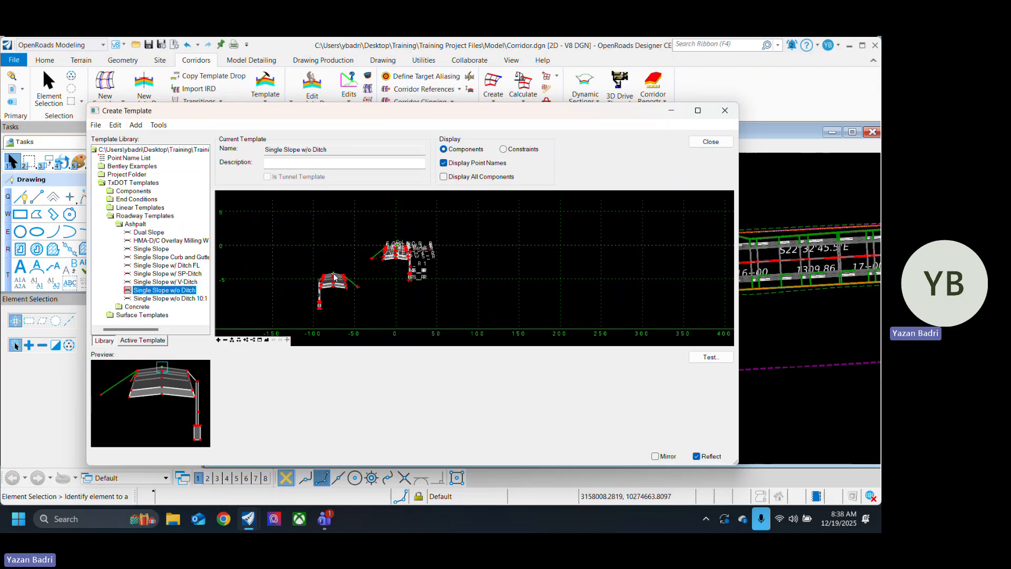
scroll(322, 254, up, 3)
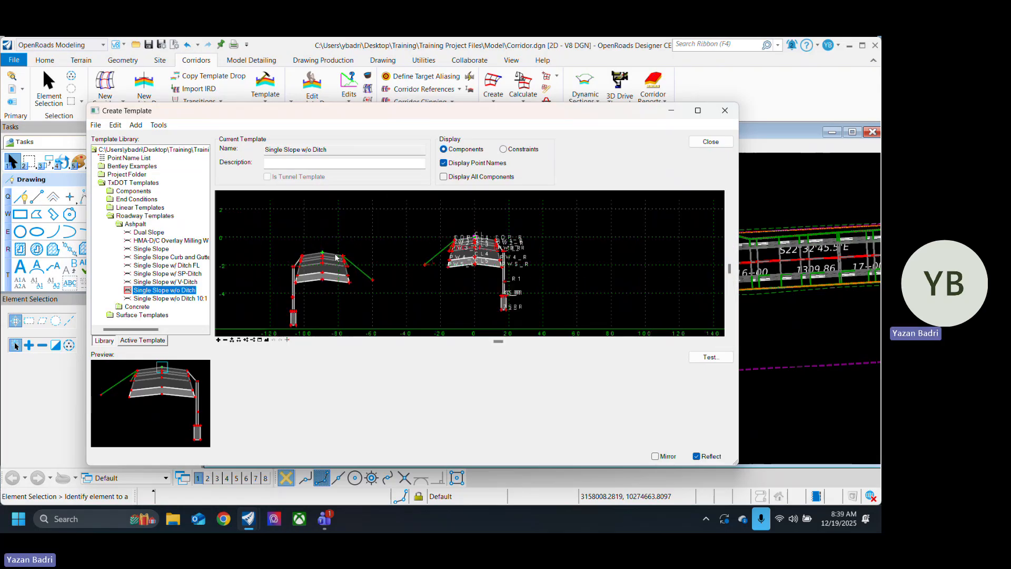
click(333, 253)
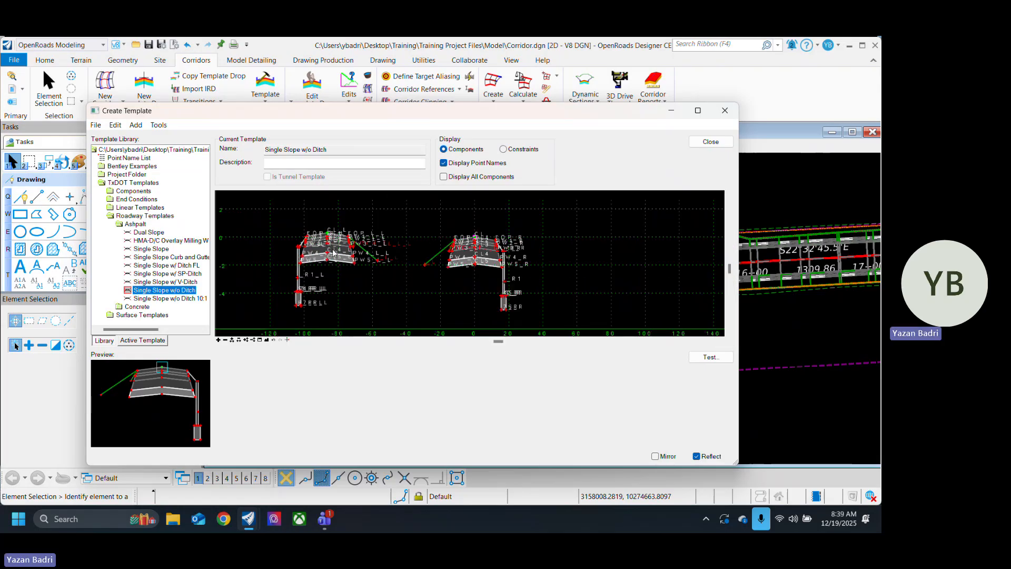
Step: Delete the pavement layers and inner side slopes from the reflected template copy, keeping only its retaining wall and connecting slope
scroll(321, 249, up, 3)
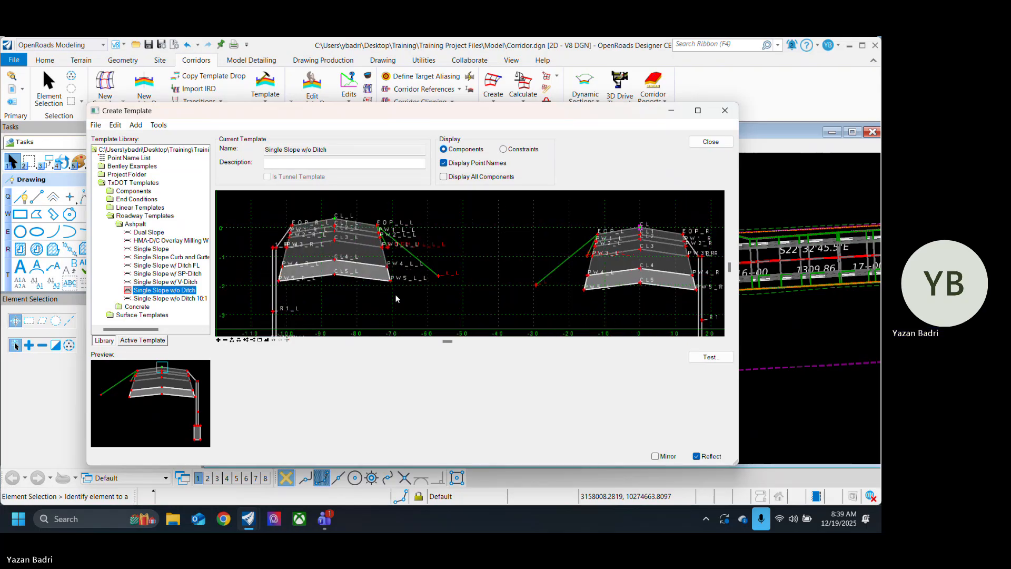
right_click(438, 297)
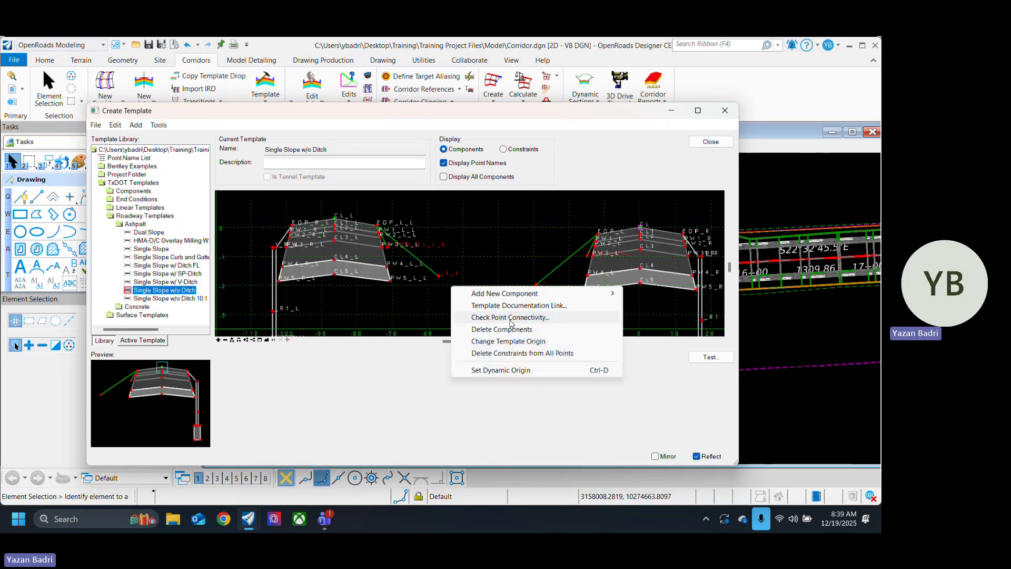
click(514, 330)
mouse_move(460, 312)
mouse_down()
mouse_move(360, 284)
mouse_move(319, 217)
mouse_move(300, 291)
mouse_up()
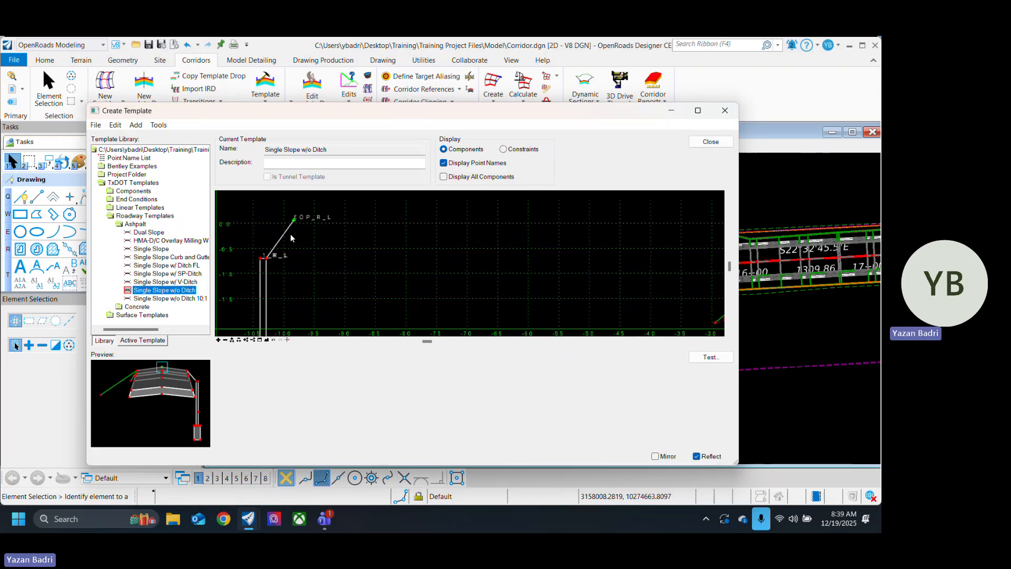
Step: Move point EOP_R_L of the copied retaining wall onto the original cross-section's left edge-of-pavement point
scroll(356, 251, down, 3)
scroll(339, 244, up, 3)
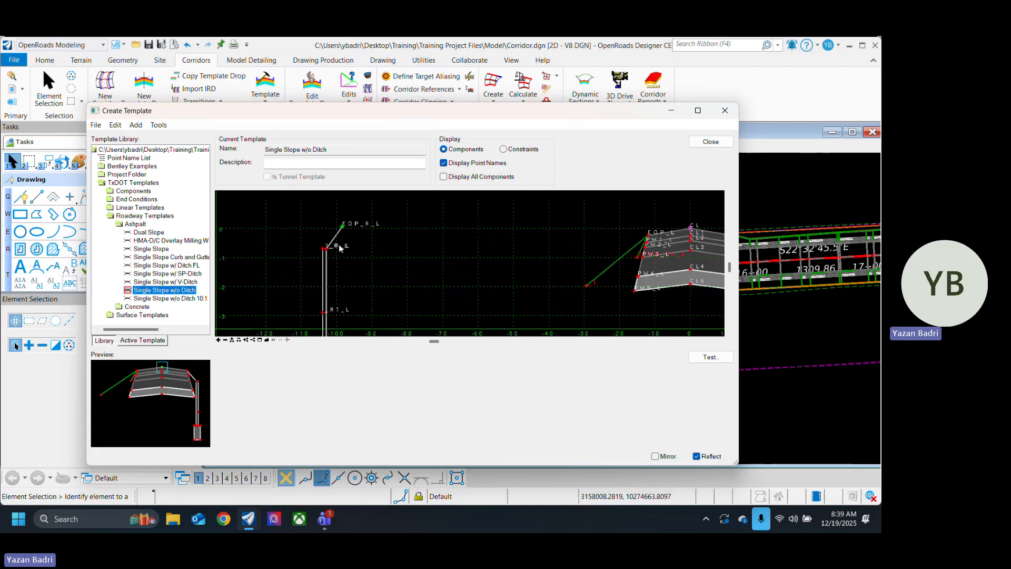
right_click(344, 224)
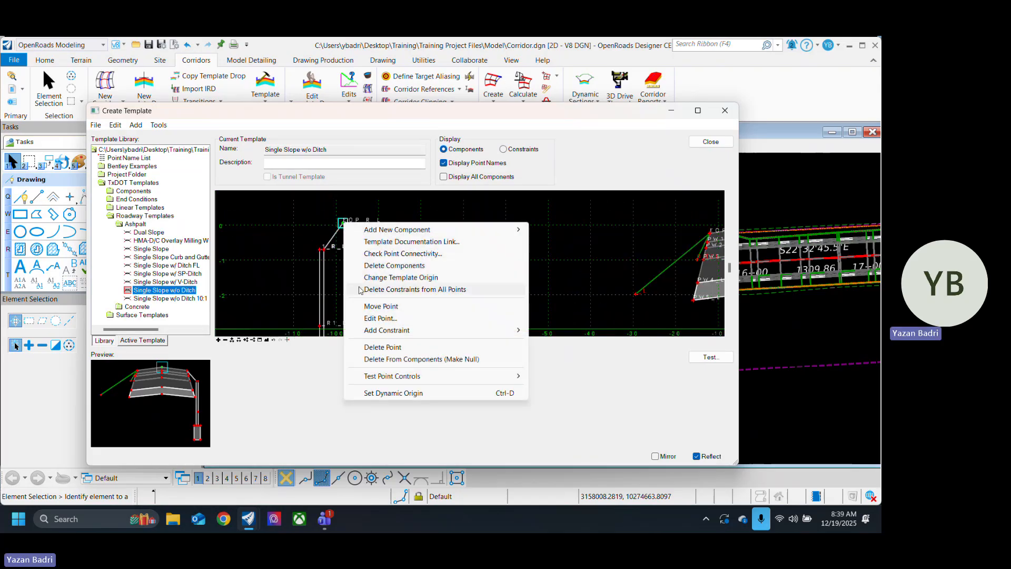
click(381, 306)
scroll(414, 239, down, 4)
scroll(414, 240, up, 5)
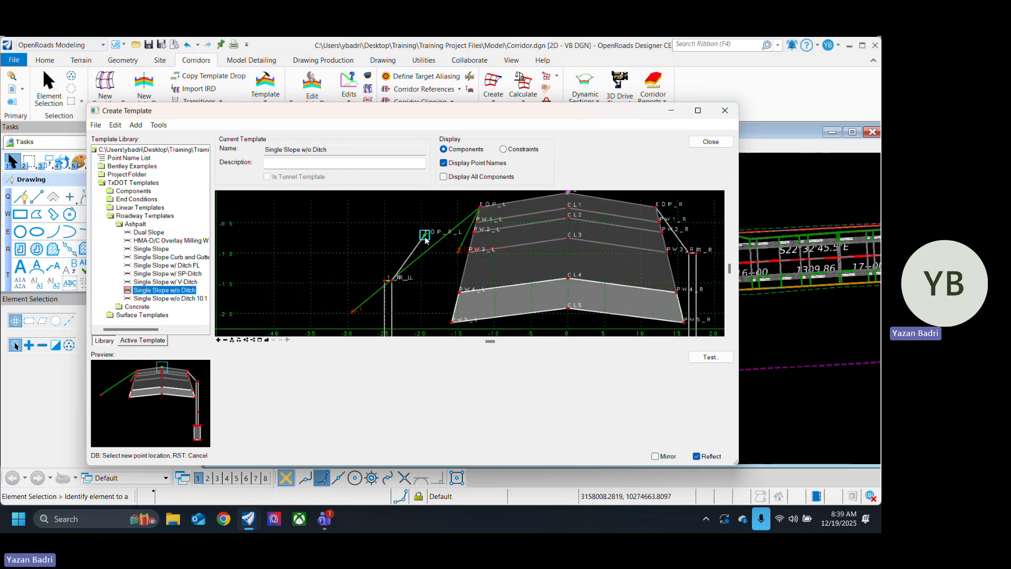
click(480, 209)
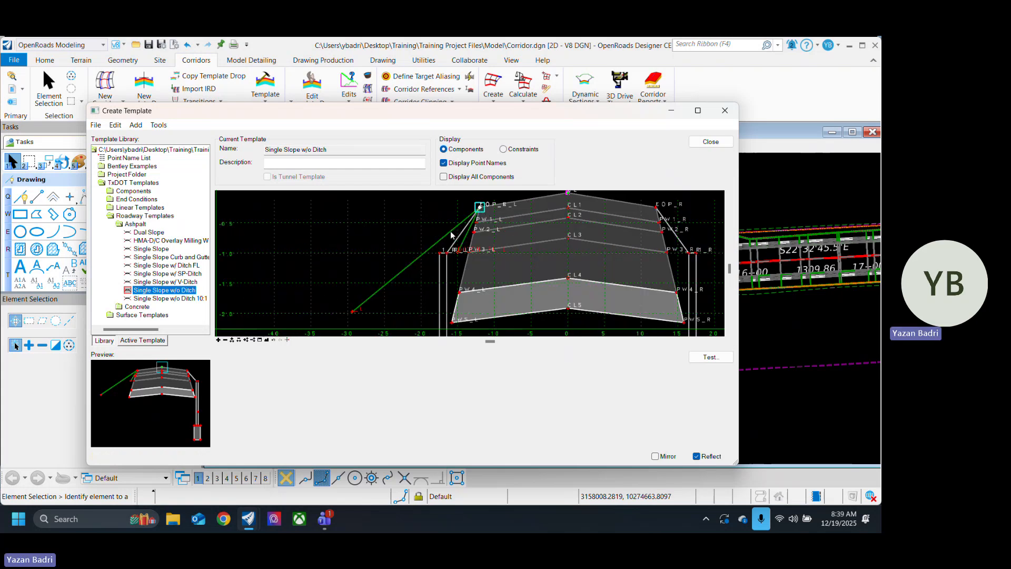
Step: Merge the coincident points EOP_L and EOP_R_L at the left edge of pavement, removing EOP_R_L
scroll(318, 232, down, 6)
scroll(370, 307, up, 5)
scroll(370, 309, down, 1)
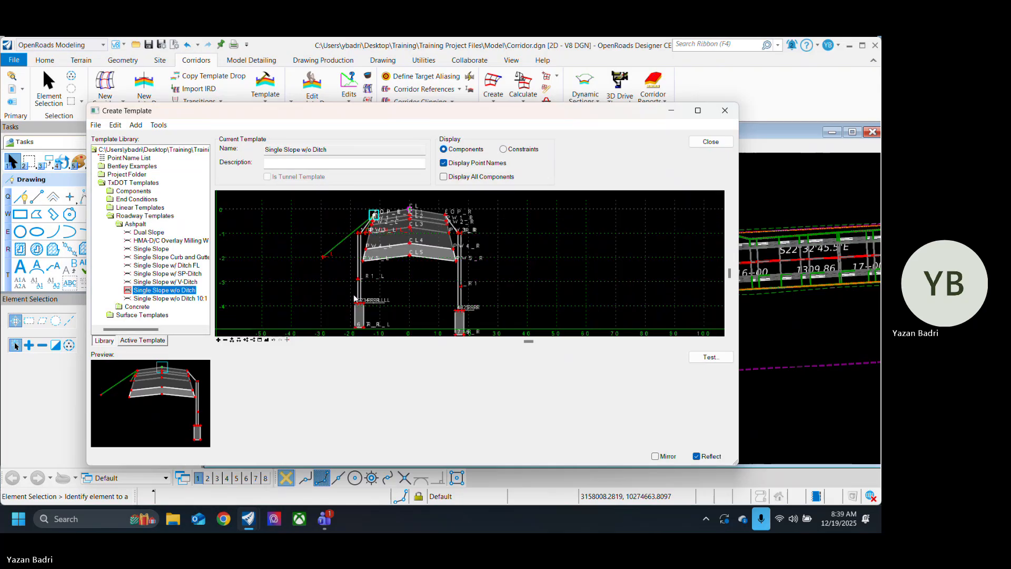
scroll(383, 268, down, 1)
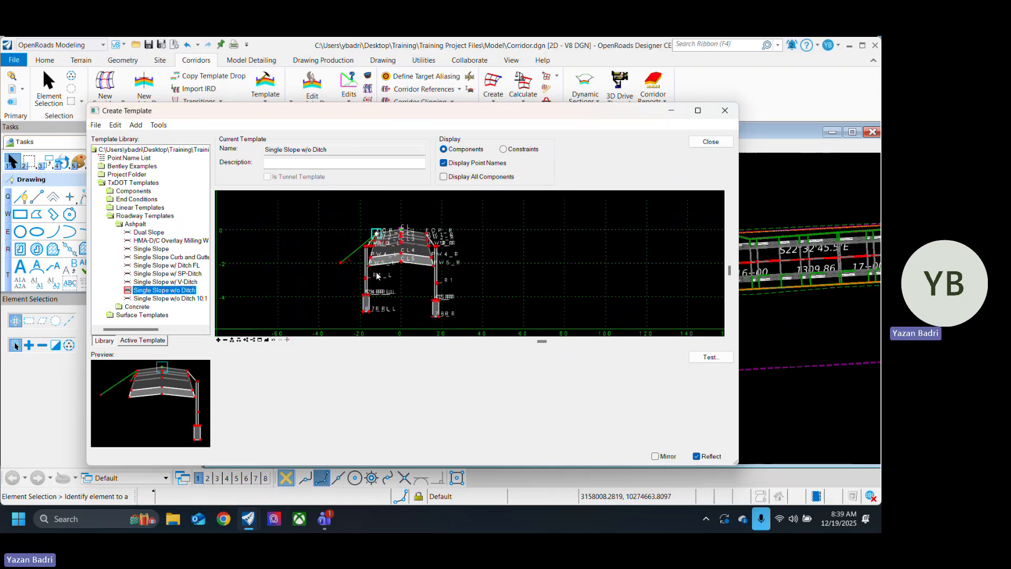
scroll(378, 247, up, 3)
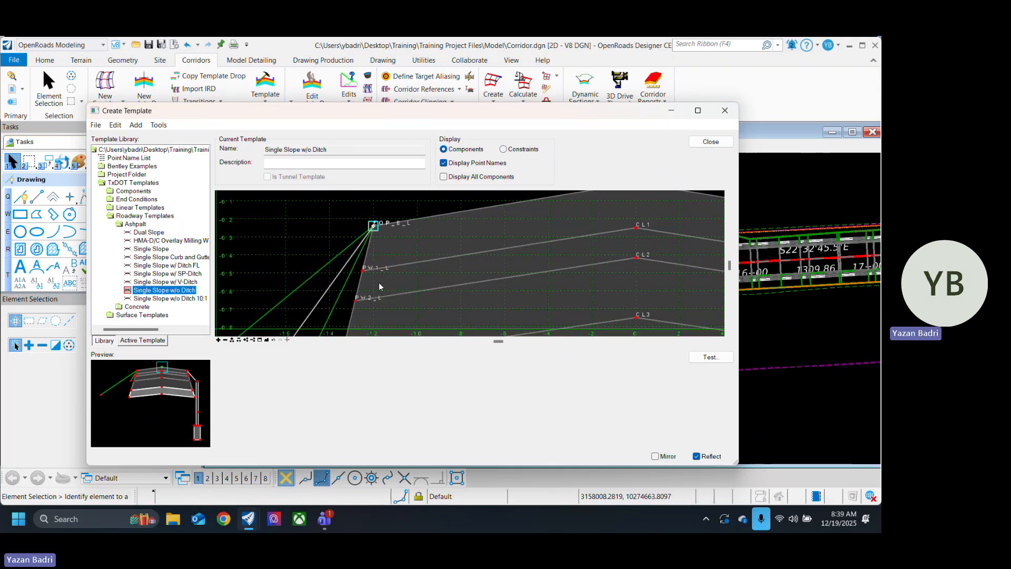
scroll(379, 283, down, 1)
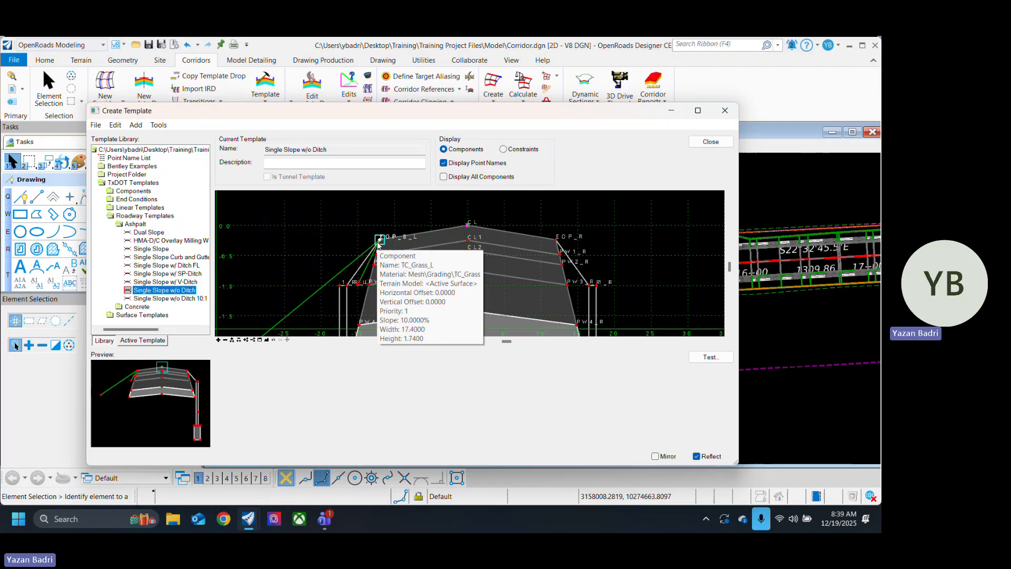
scroll(403, 244, up, 3)
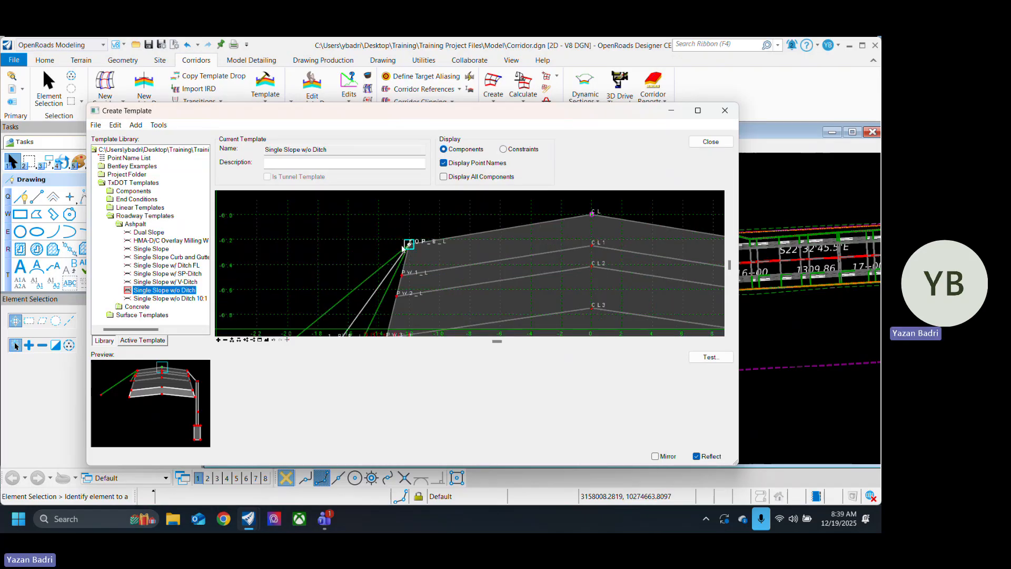
scroll(407, 233, down, 3)
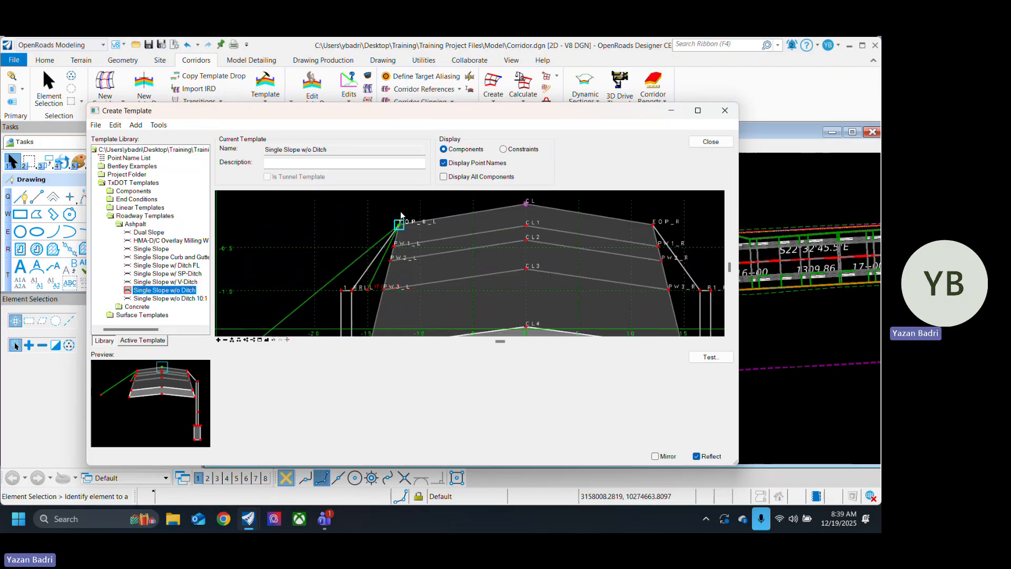
scroll(414, 228, up, 5)
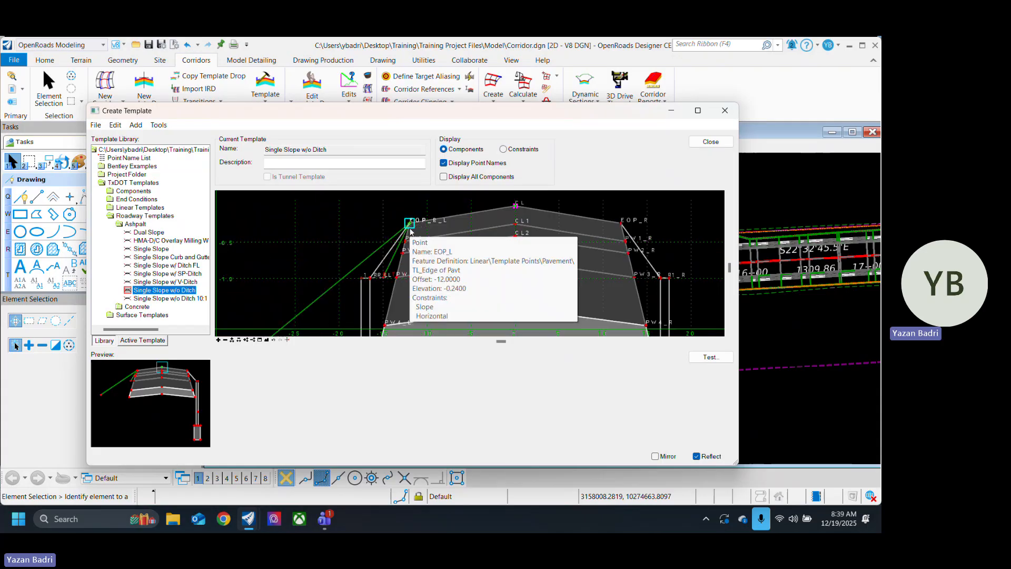
mouse_move(411, 232)
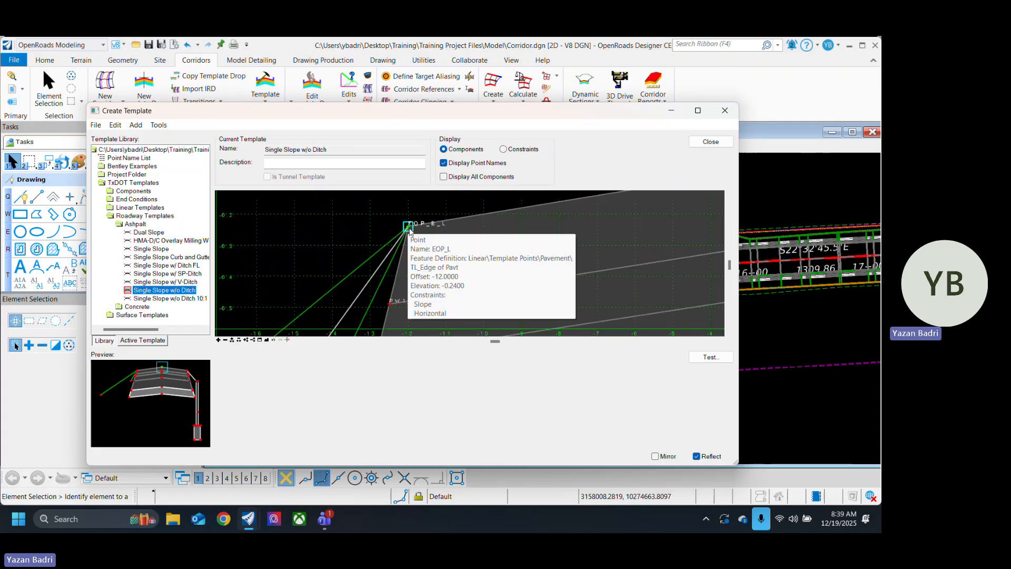
right_click(411, 232)
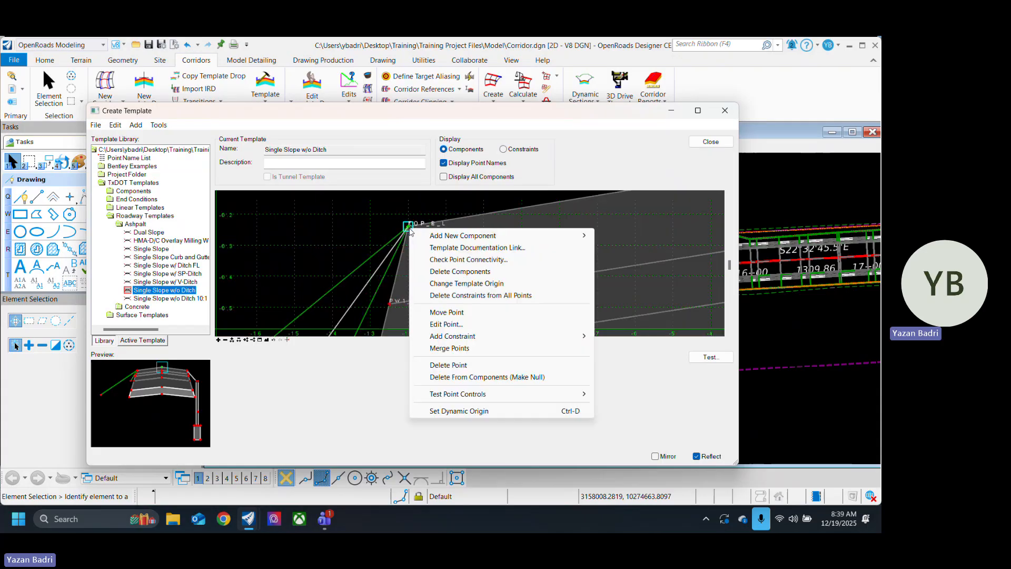
click(466, 348)
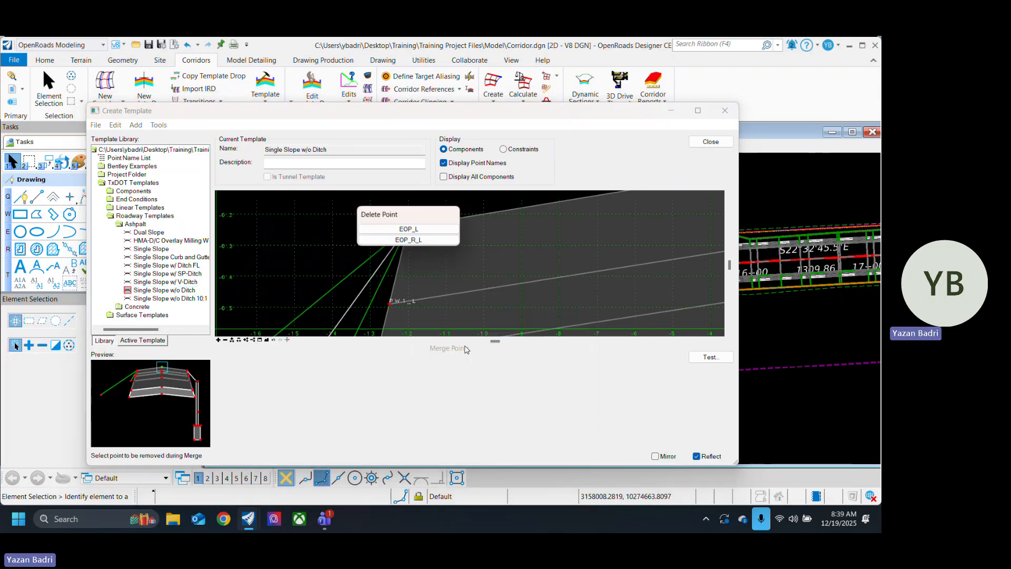
click(425, 241)
Step: Inspect the retaining wall attached to the left pavement edge and the properties of its TC_Aggregate Typ A1_R_L component
scroll(415, 227, up, 4)
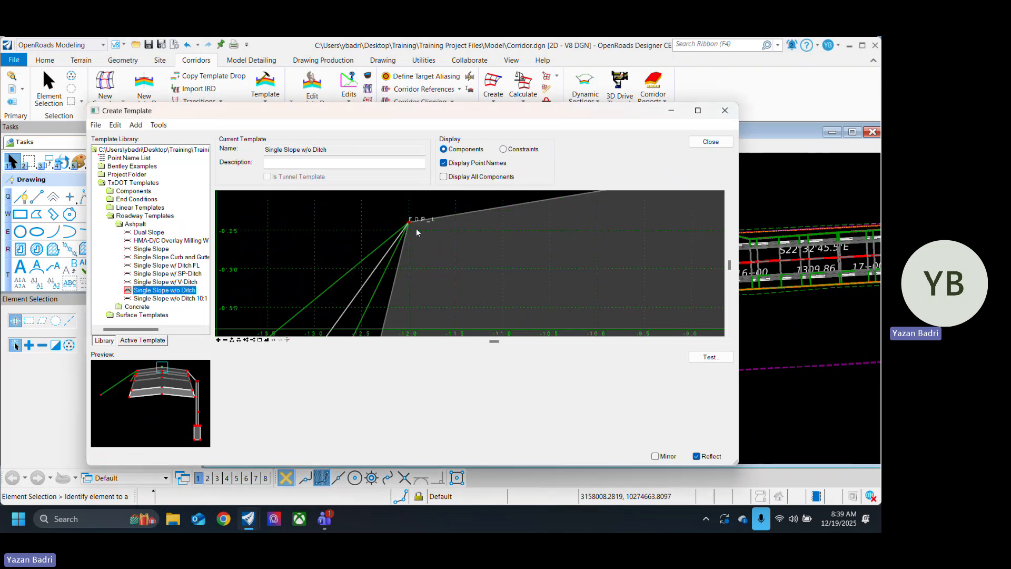
scroll(416, 233, down, 2)
scroll(403, 225, down, 6)
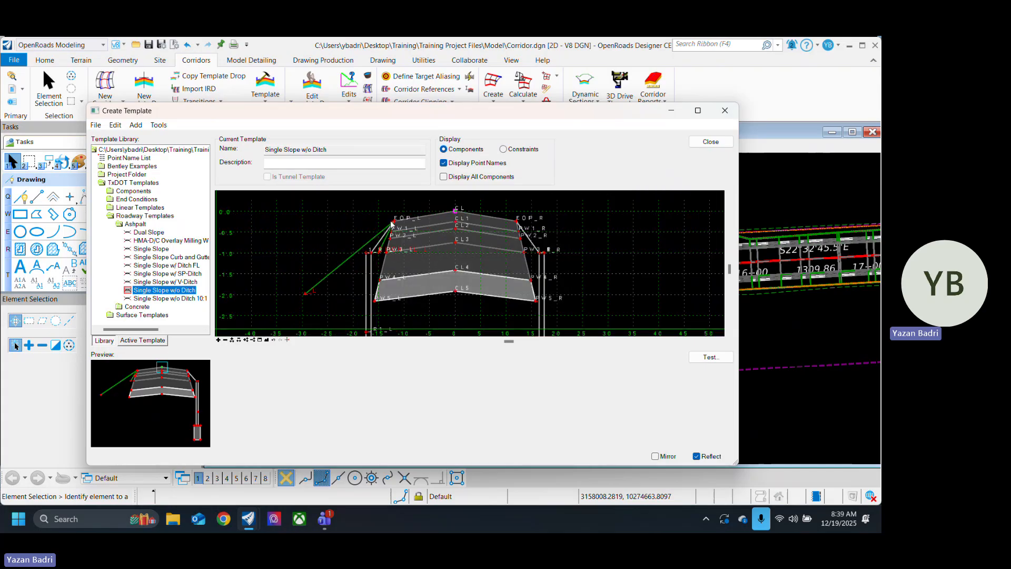
scroll(367, 255, up, 4)
scroll(391, 255, down, 6)
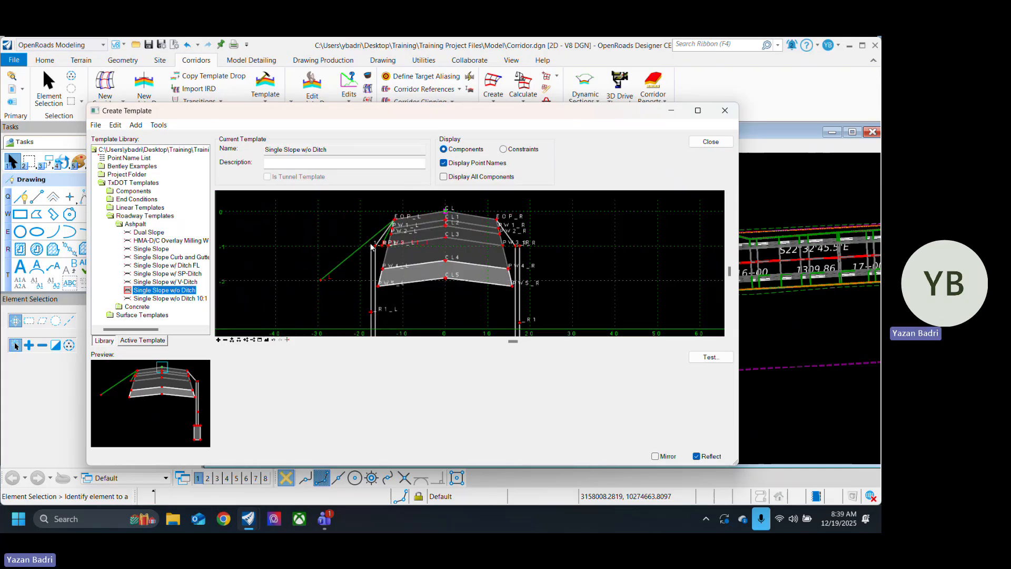
mouse_move(376, 264)
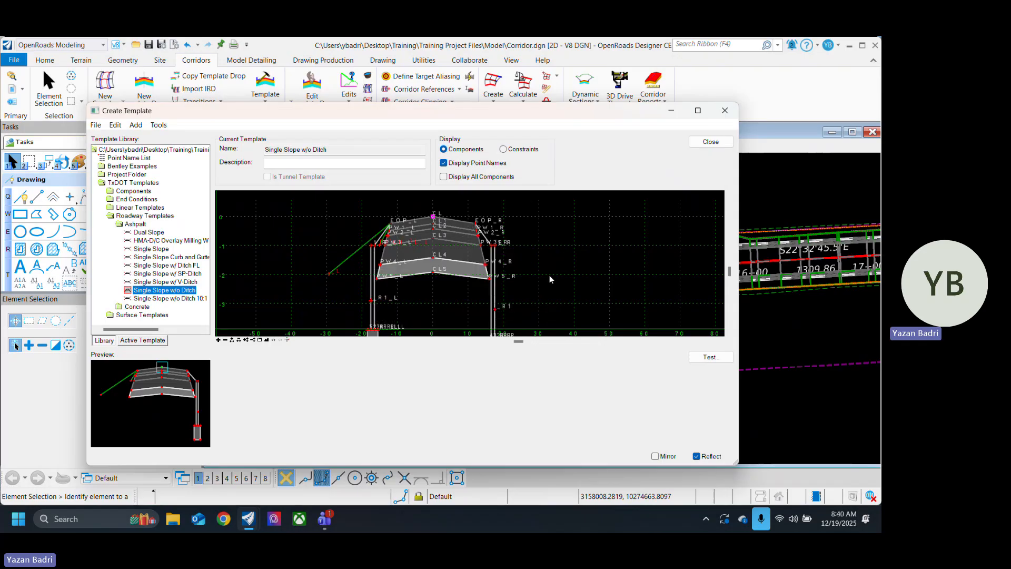
double_click(378, 267)
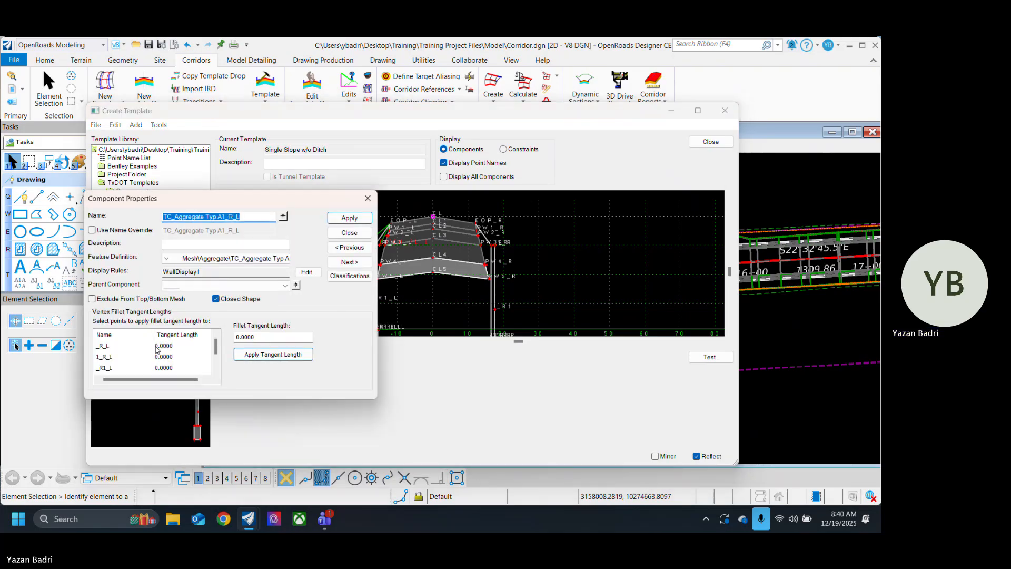
click(349, 233)
scroll(364, 285, up, 8)
scroll(393, 258, down, 9)
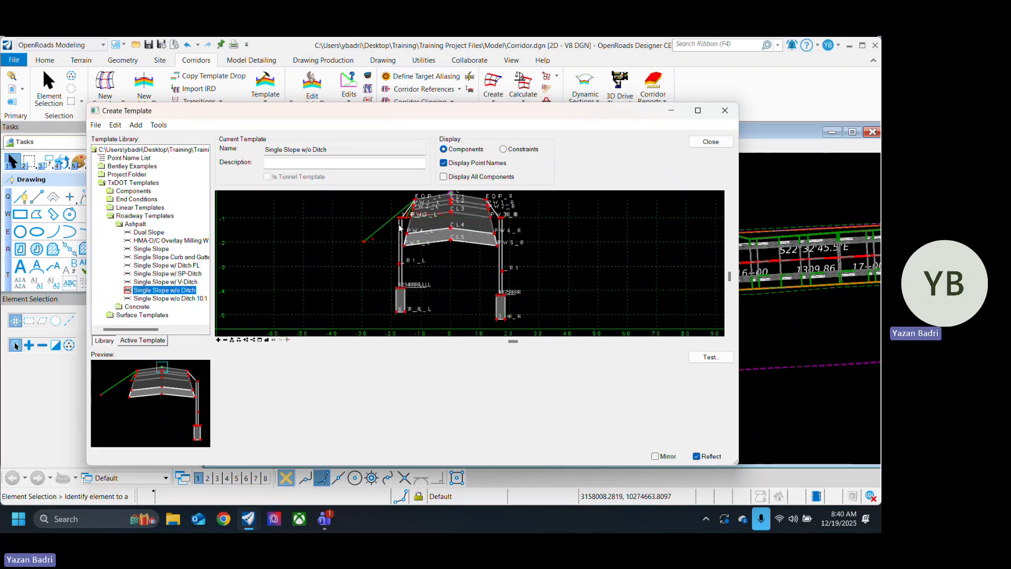
Step: Undo the left retaining wall's merge and move, along with the deletion of the reflected copy's components
scroll(401, 228, up, 5)
scroll(404, 228, down, 4)
scroll(410, 270, up, 1)
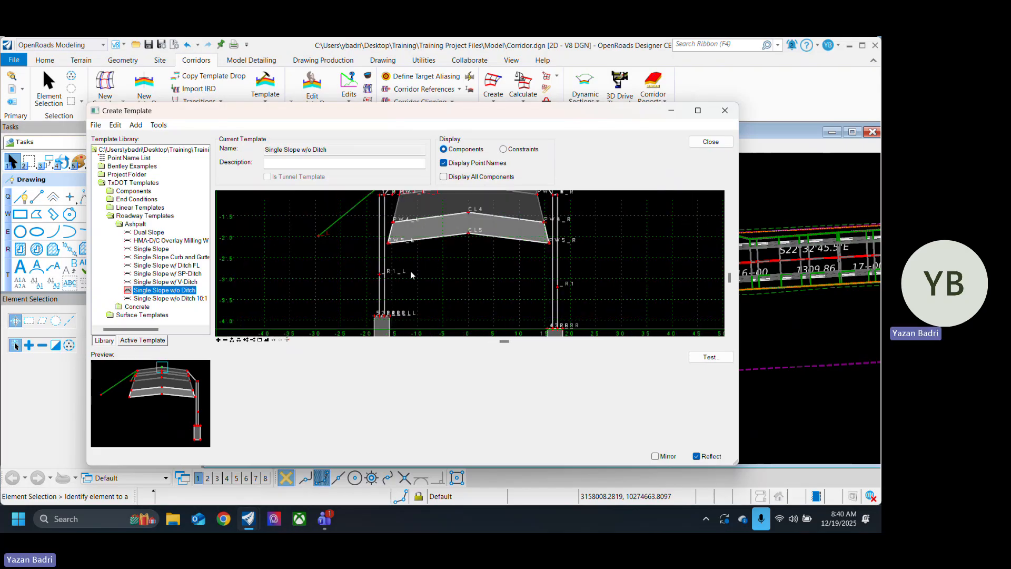
right_click(425, 276)
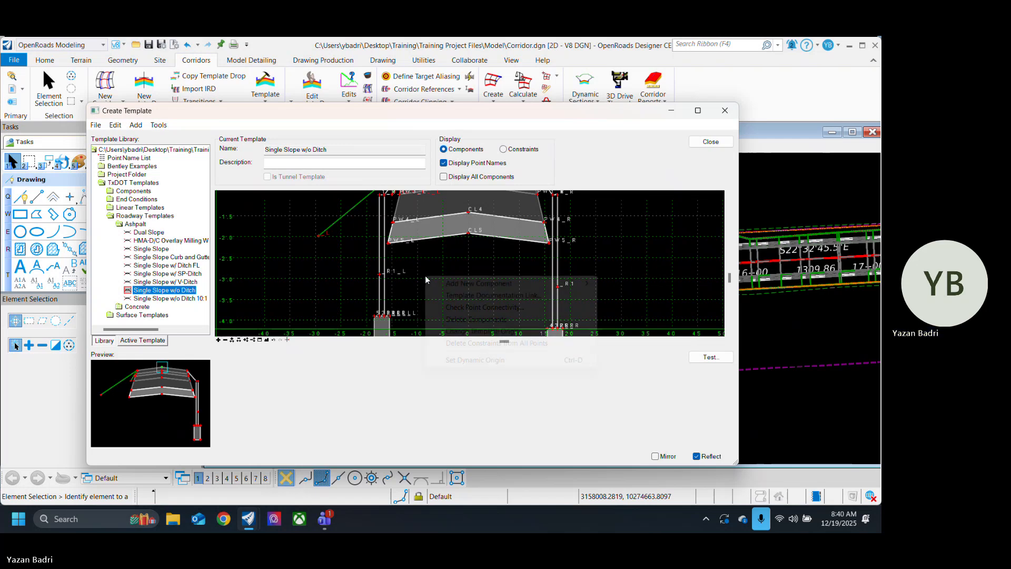
click(481, 332)
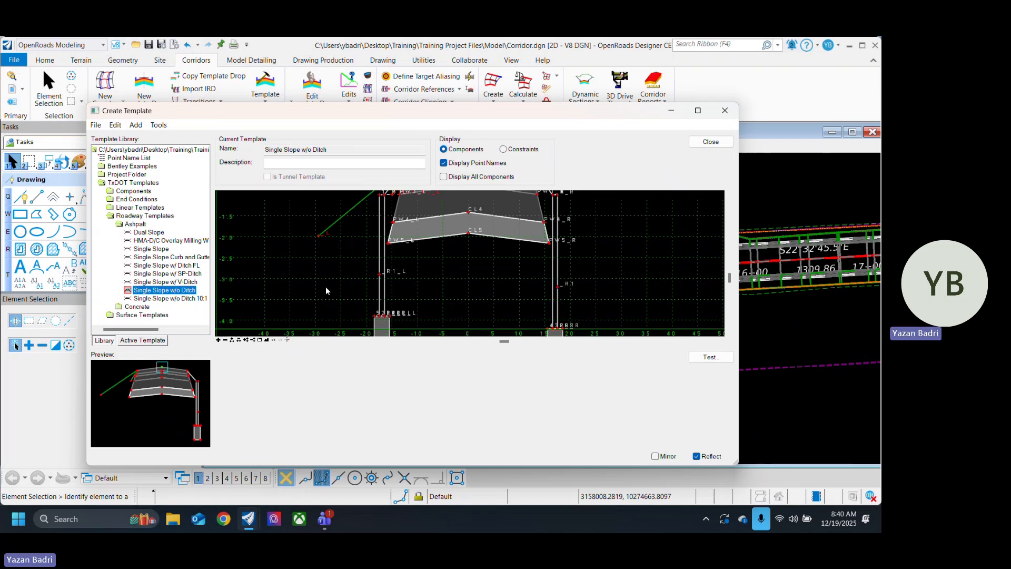
scroll(331, 259, down, 2)
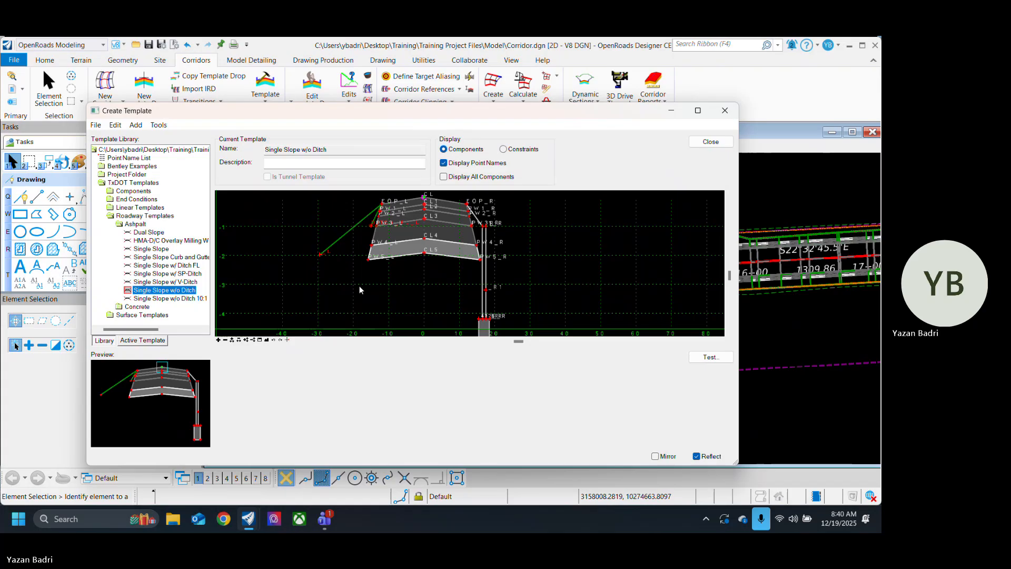
scroll(358, 285, down, 3)
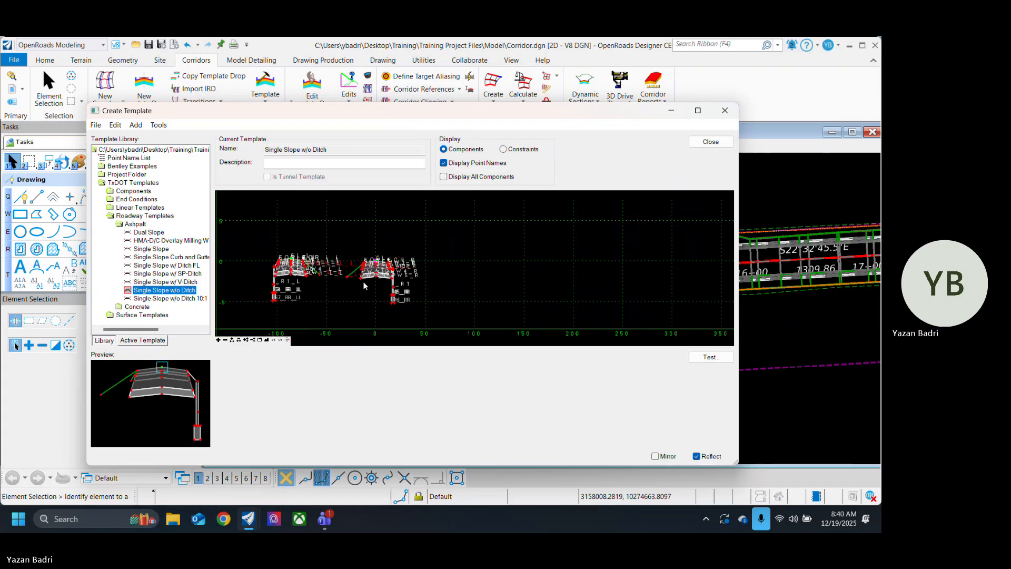
Step: Delete the short steep end-condition slope beside the original cross-section's left pavement edge, keeping the long side slope
scroll(360, 267, up, 7)
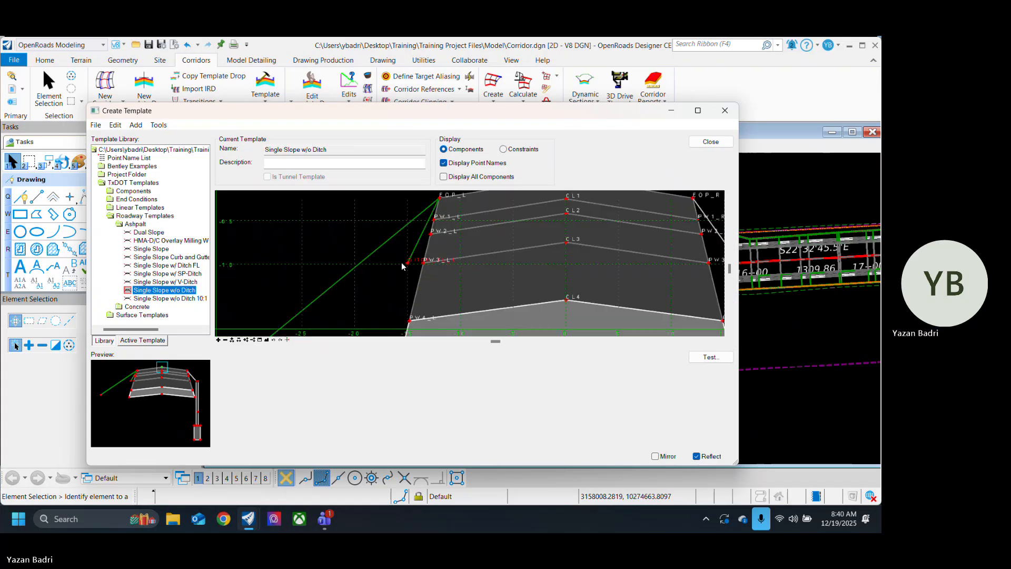
scroll(394, 263, down, 3)
right_click(356, 295)
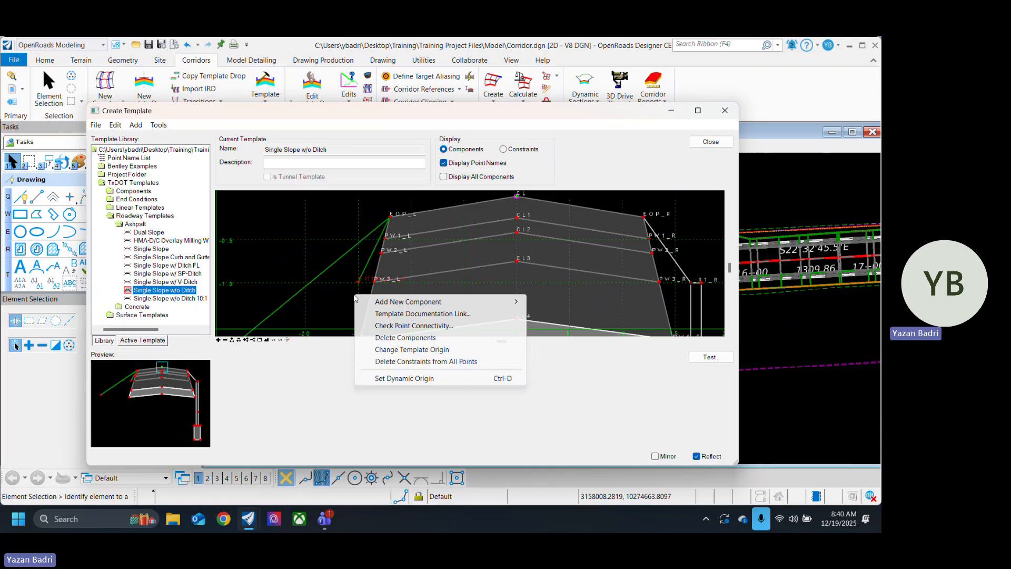
click(416, 337)
scroll(370, 266, up, 3)
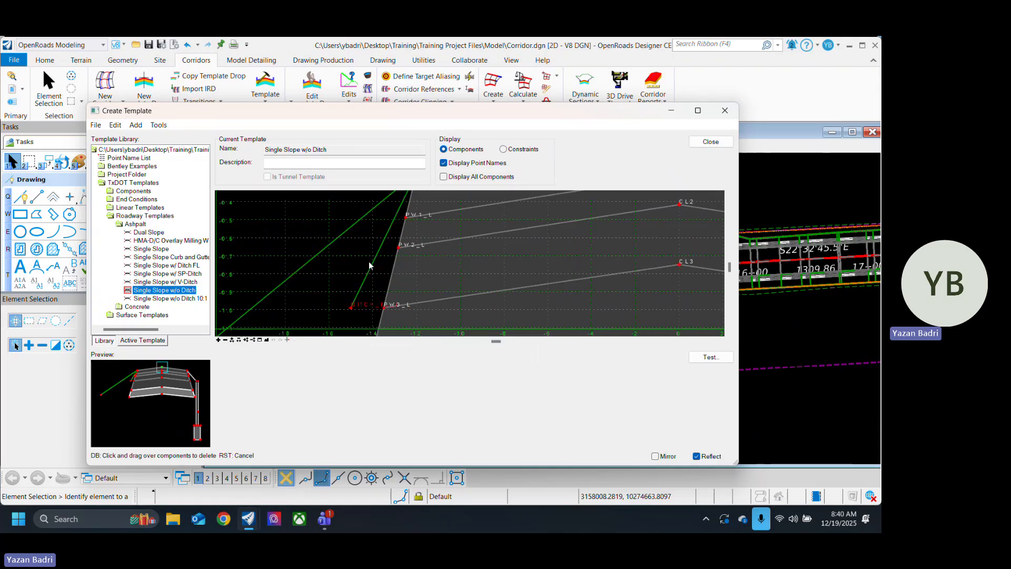
scroll(367, 268, down, 5)
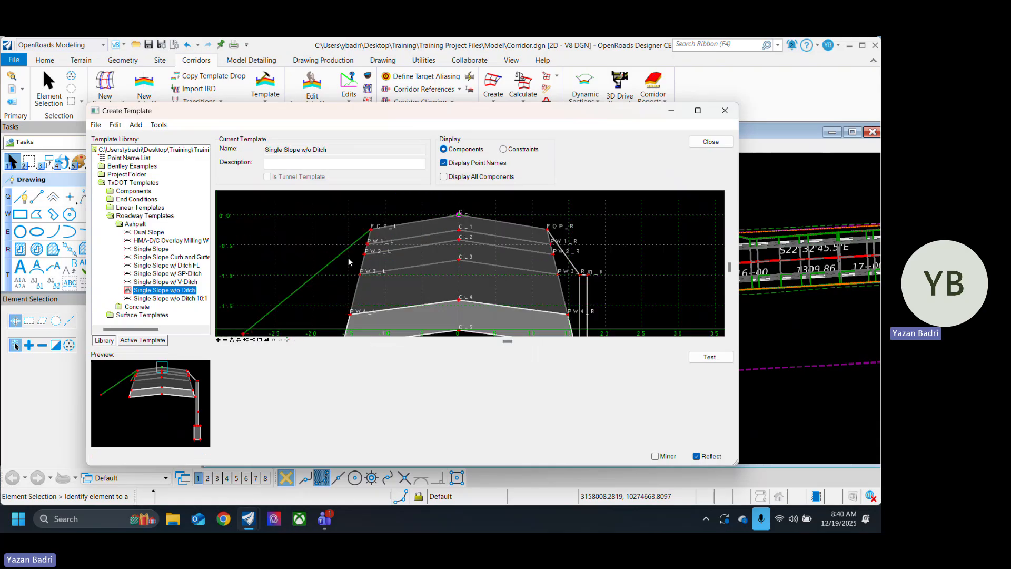
Step: Inspect the properties of the left side slope component TC_Grass_L and of its outer end point
scroll(309, 298, up, 3)
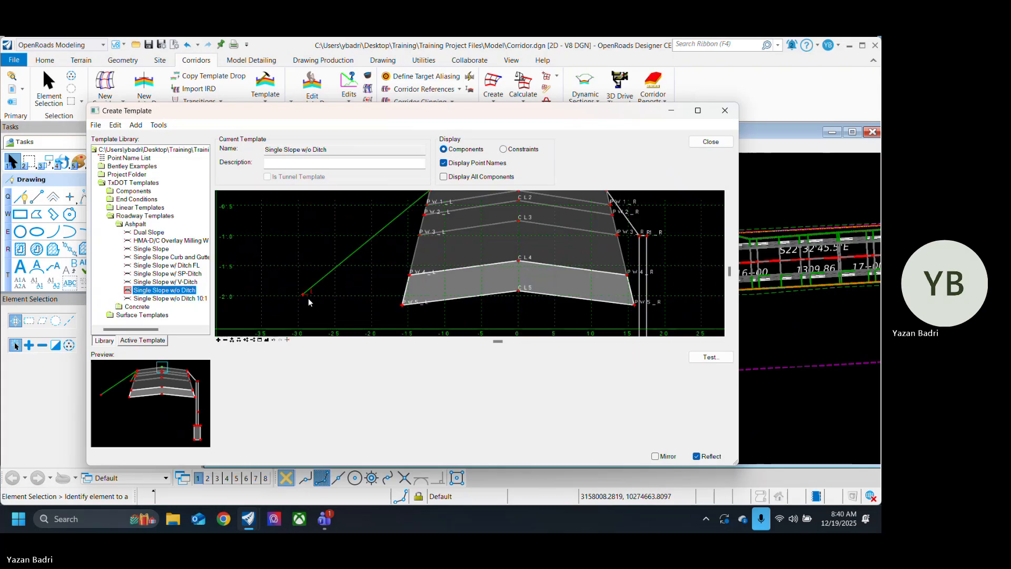
scroll(309, 298, down, 2)
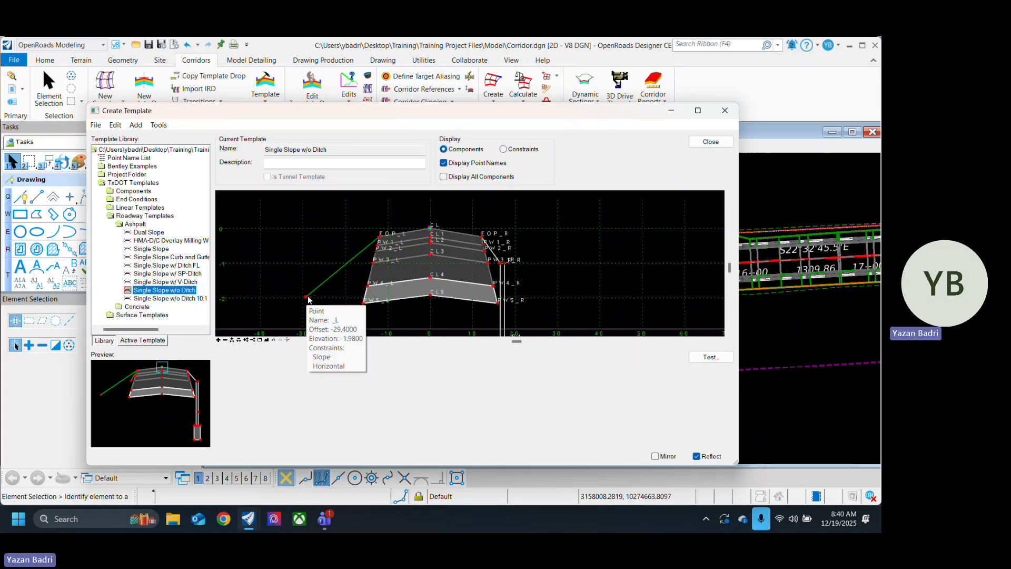
double_click(327, 281)
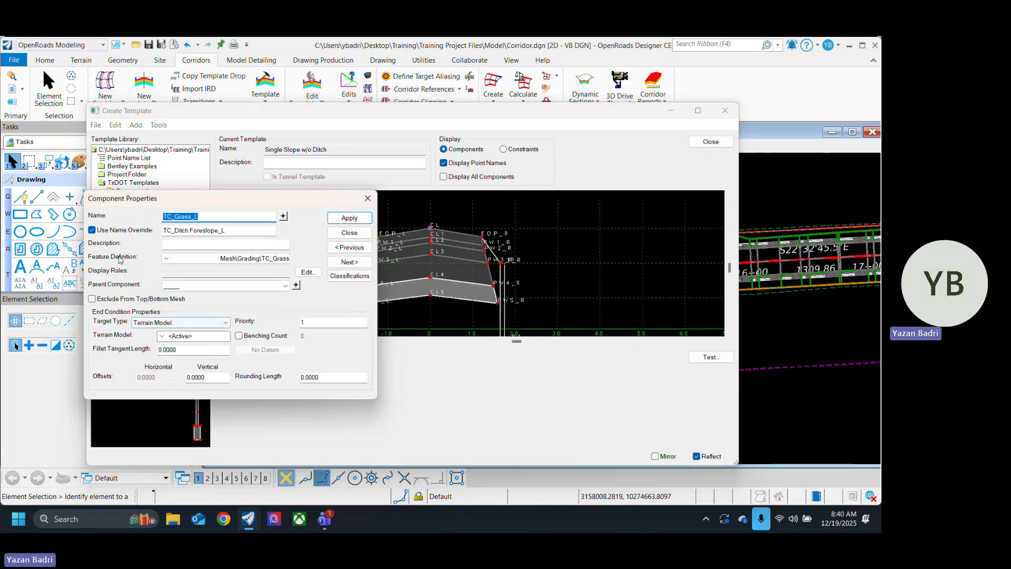
key(Escape)
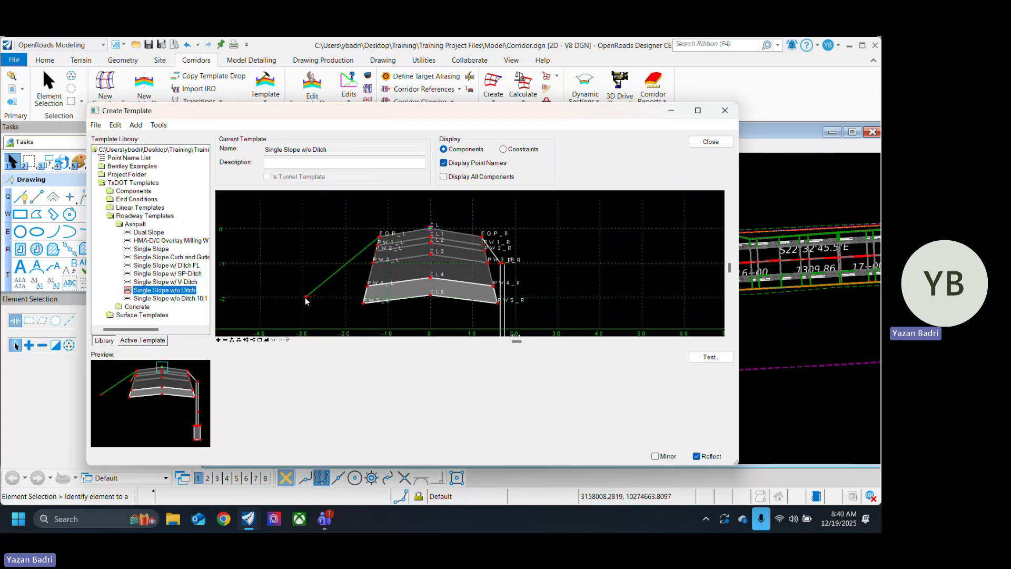
double_click(305, 298)
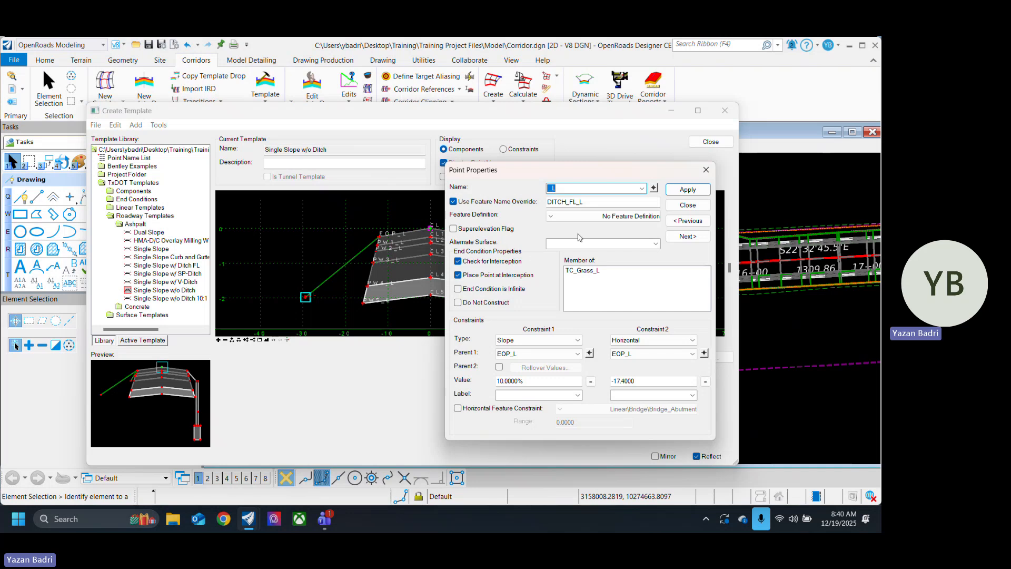
click(696, 209)
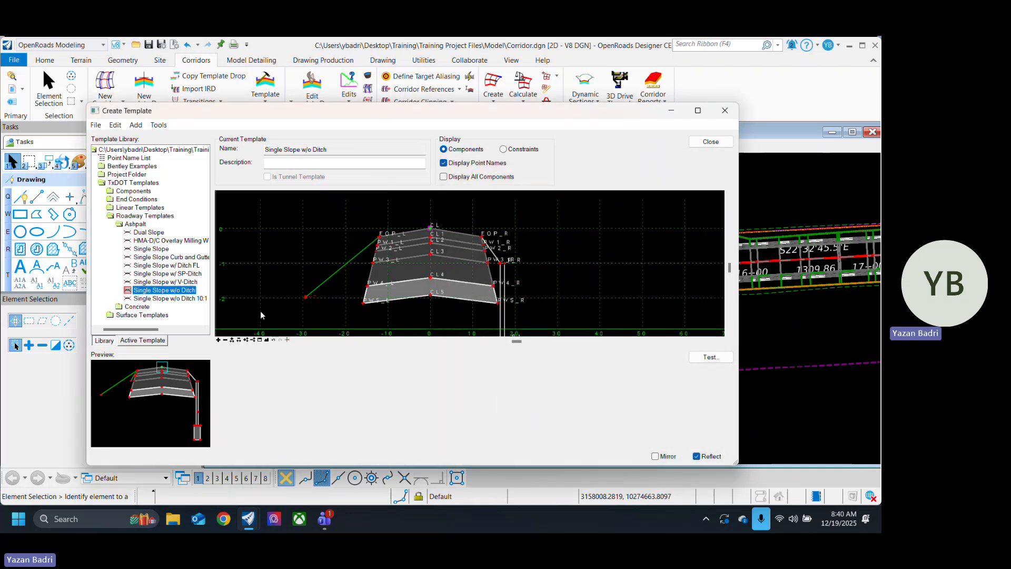
Step: Delete the left side slope's outer end point from its components, making it a null point
click(306, 299)
mouse_move(307, 300)
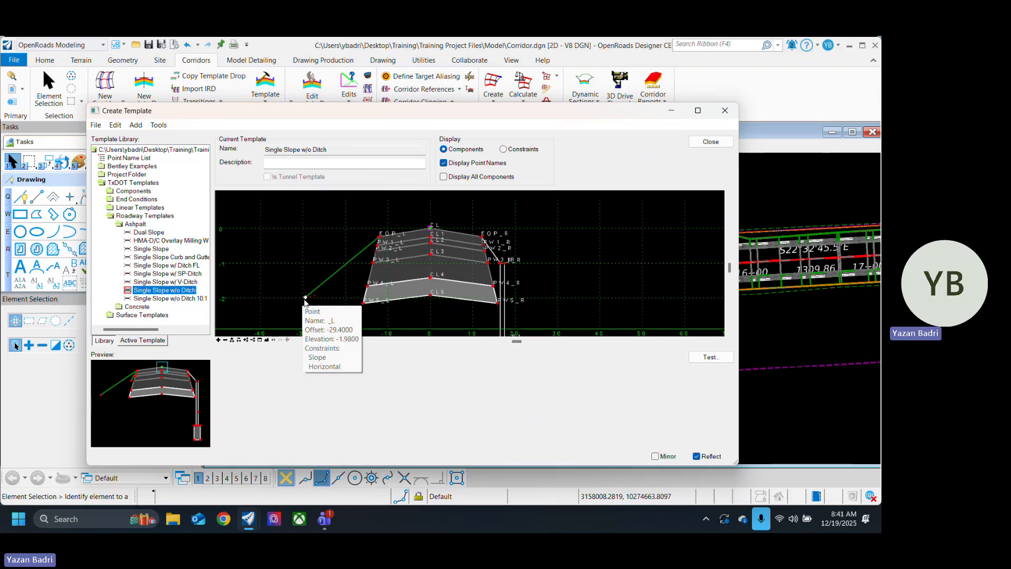
right_click(306, 301)
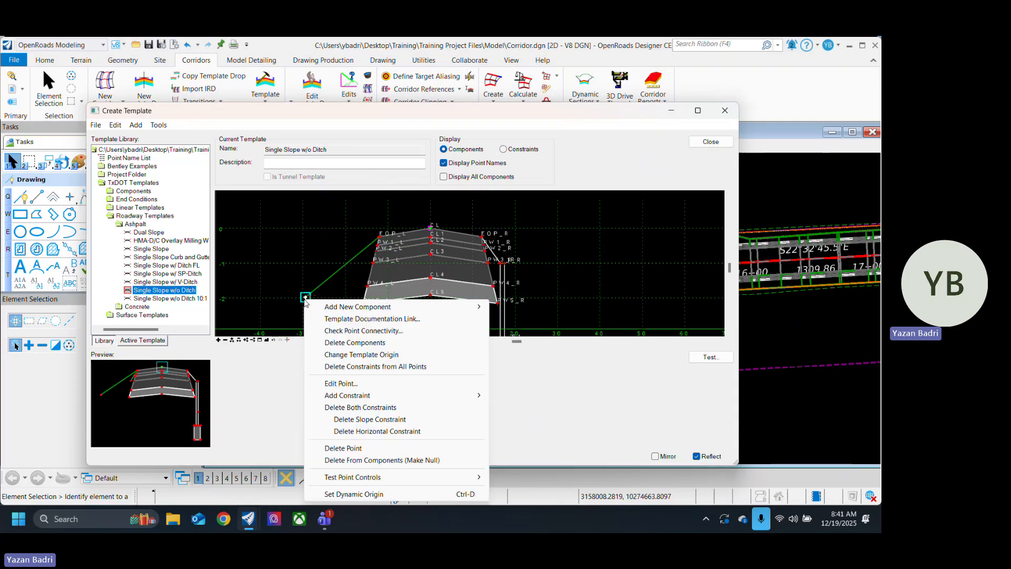
click(431, 461)
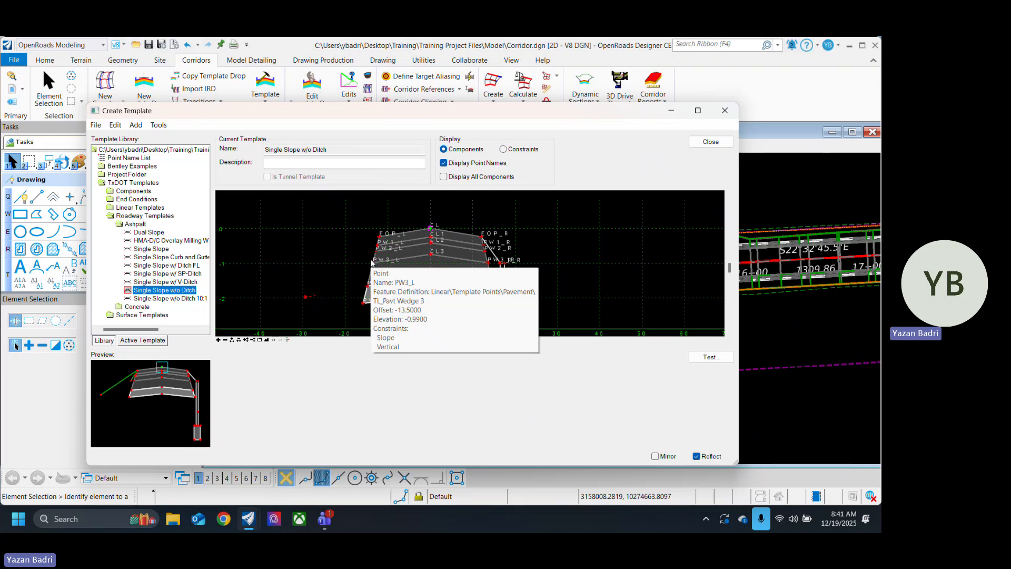
Step: Try deleting the pavement's lowest left point PW5_L from its components by making it null
scroll(352, 280, up, 5)
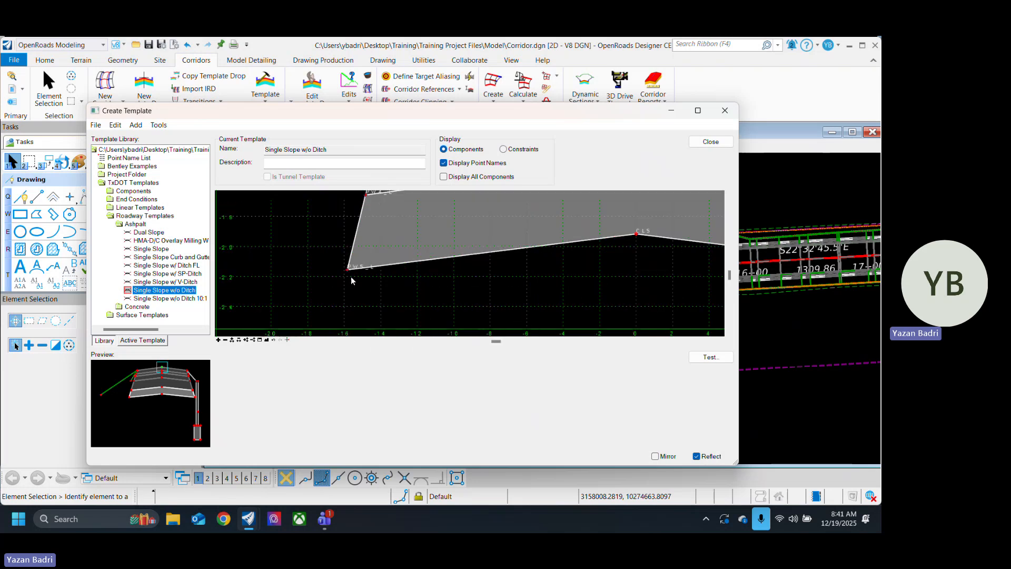
right_click(346, 271)
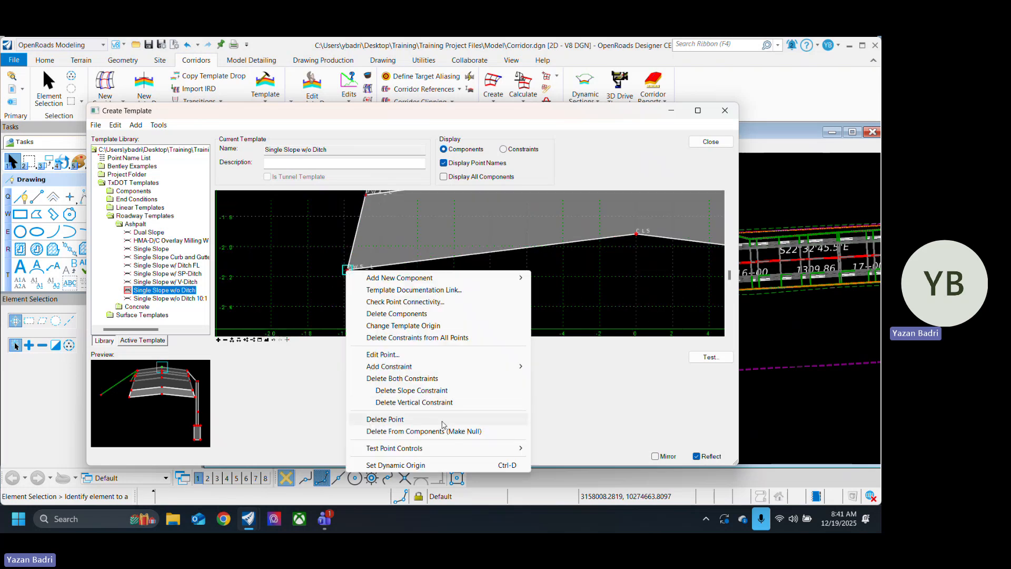
click(441, 431)
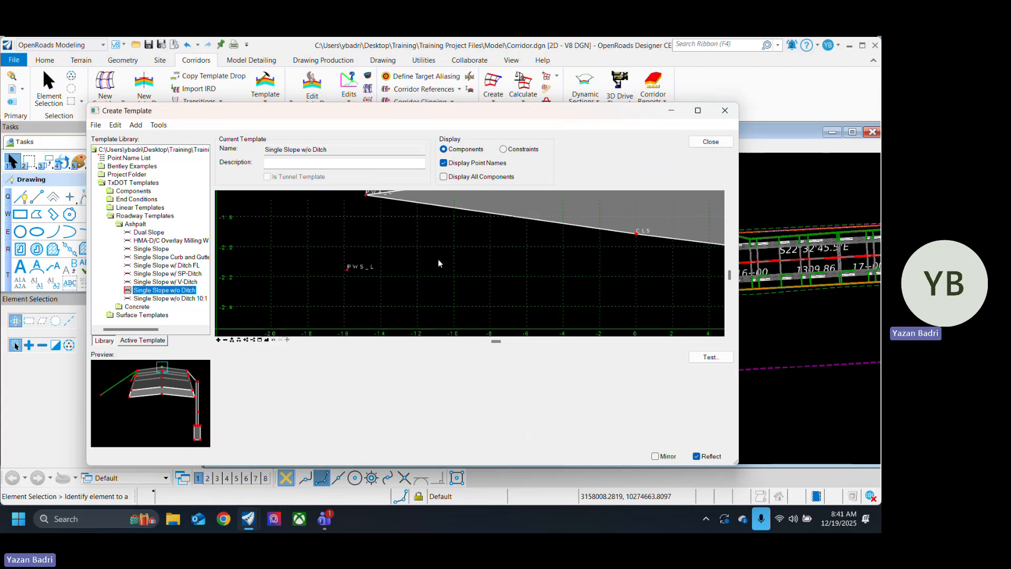
Step: Start a new constrained component with the feature definition Mesh\Grading\TC_Grass
scroll(439, 259, down, 5)
right_click(340, 243)
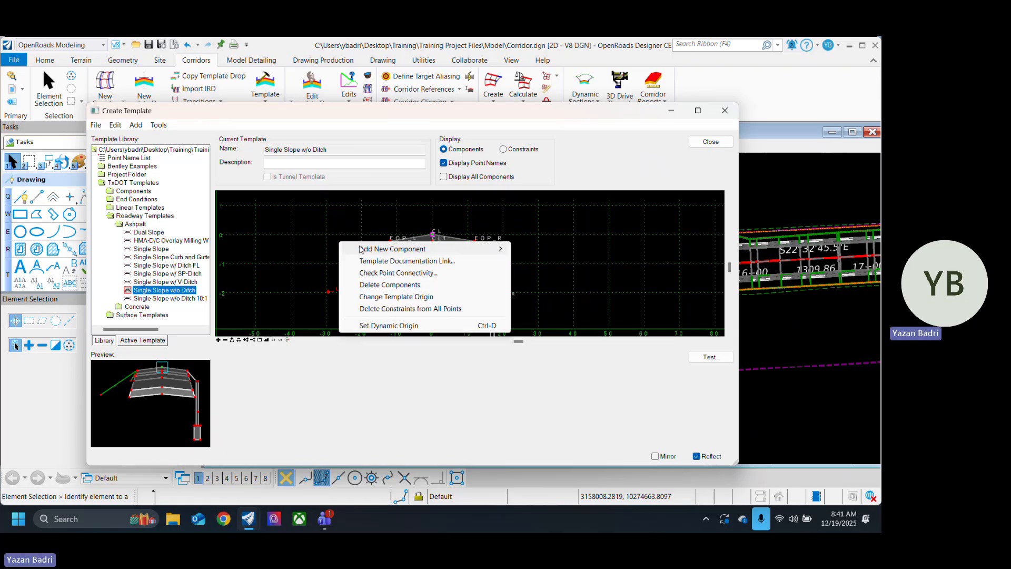
mouse_move(476, 252)
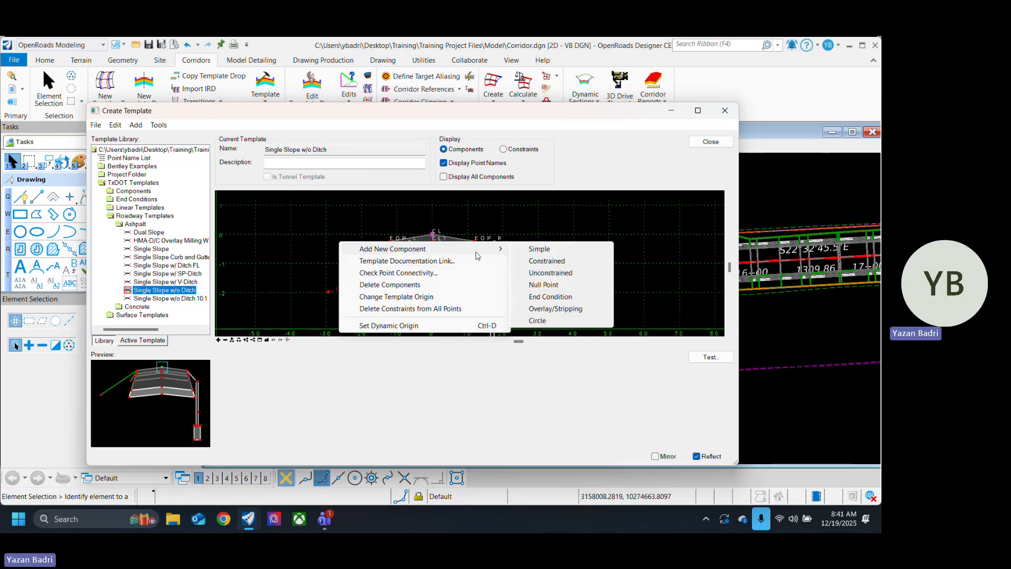
click(544, 262)
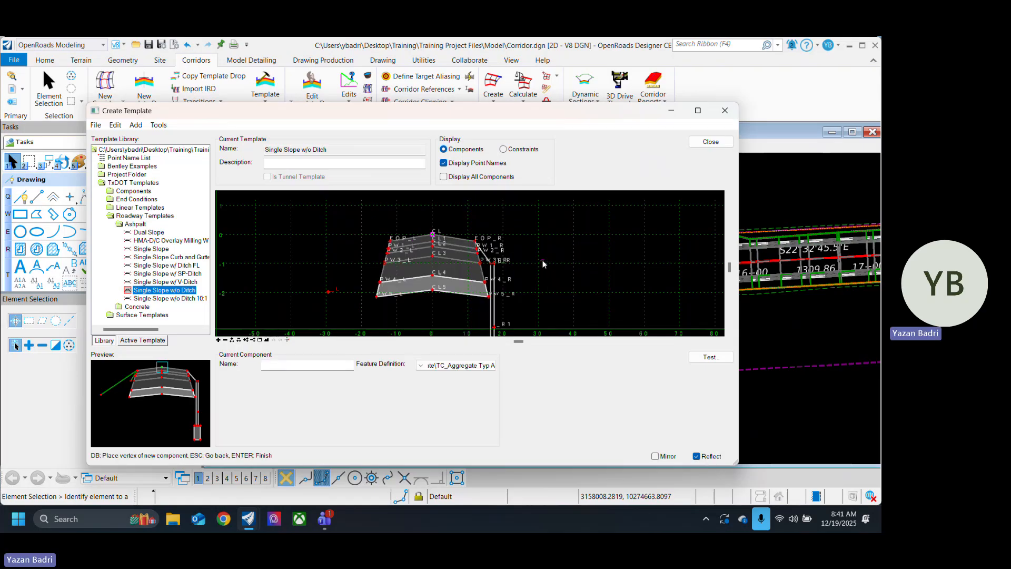
click(470, 367)
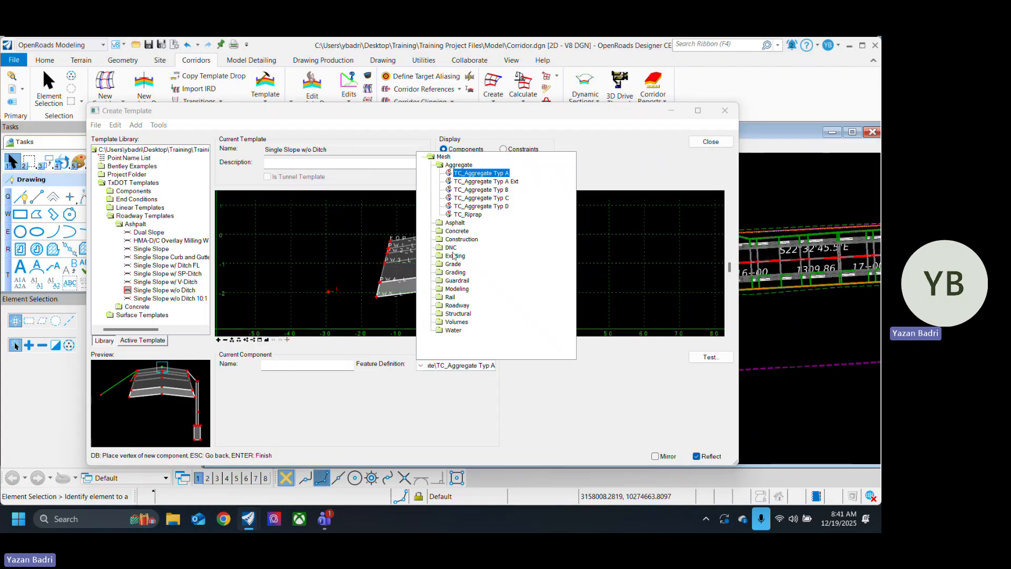
click(456, 272)
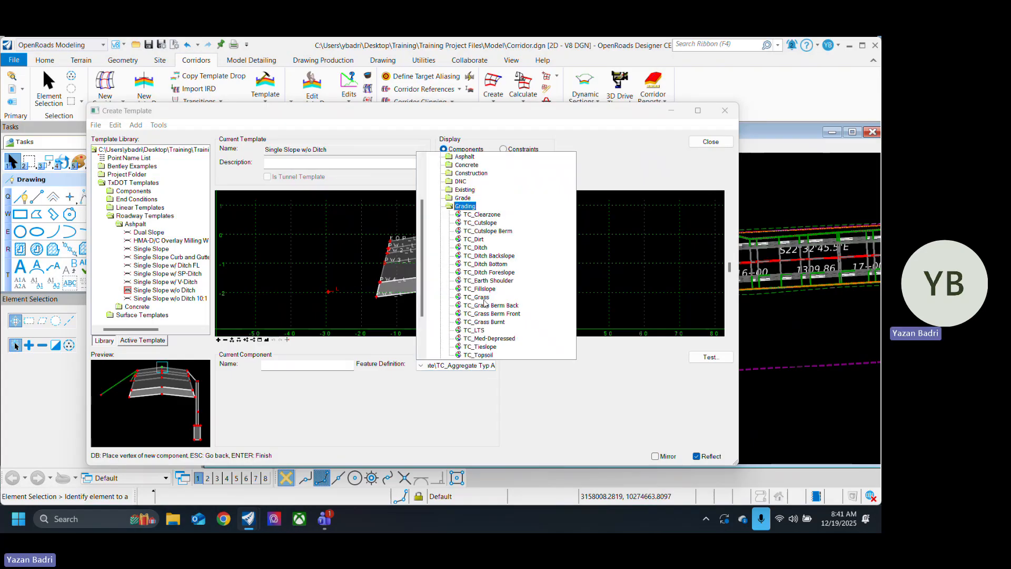
click(486, 298)
Step: Draw the constrained grass slope from EOP_L to the outer null point on the left and finish the component
scroll(398, 258, up, 5)
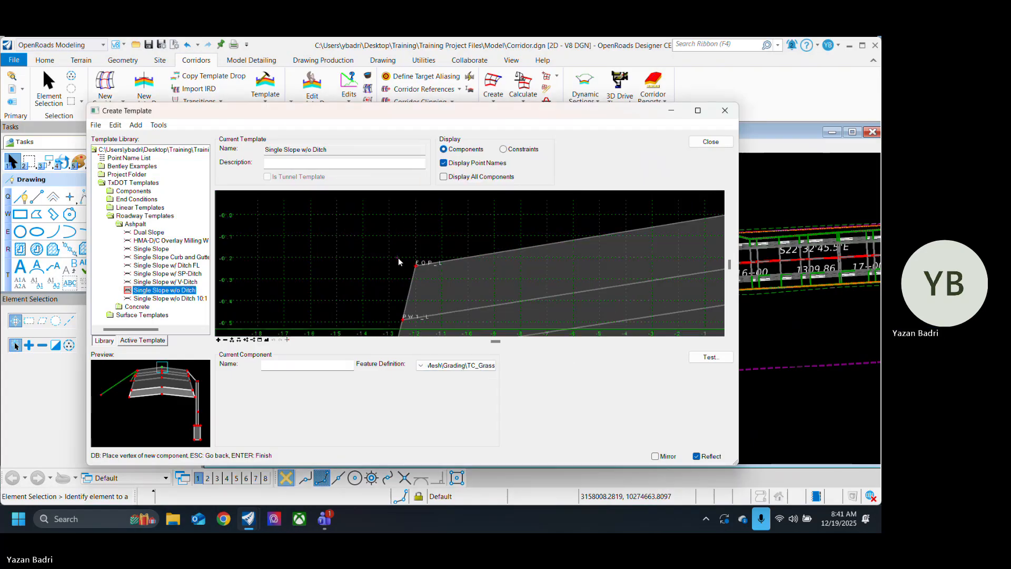
click(415, 265)
scroll(415, 264, down, 4)
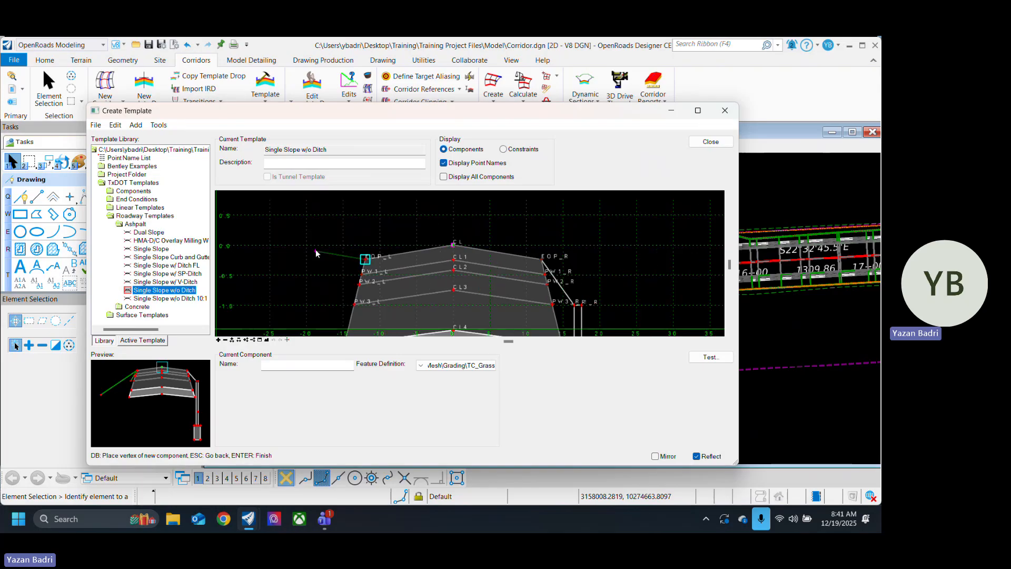
scroll(315, 253, down, 2)
scroll(337, 257, down, 2)
scroll(293, 301, up, 3)
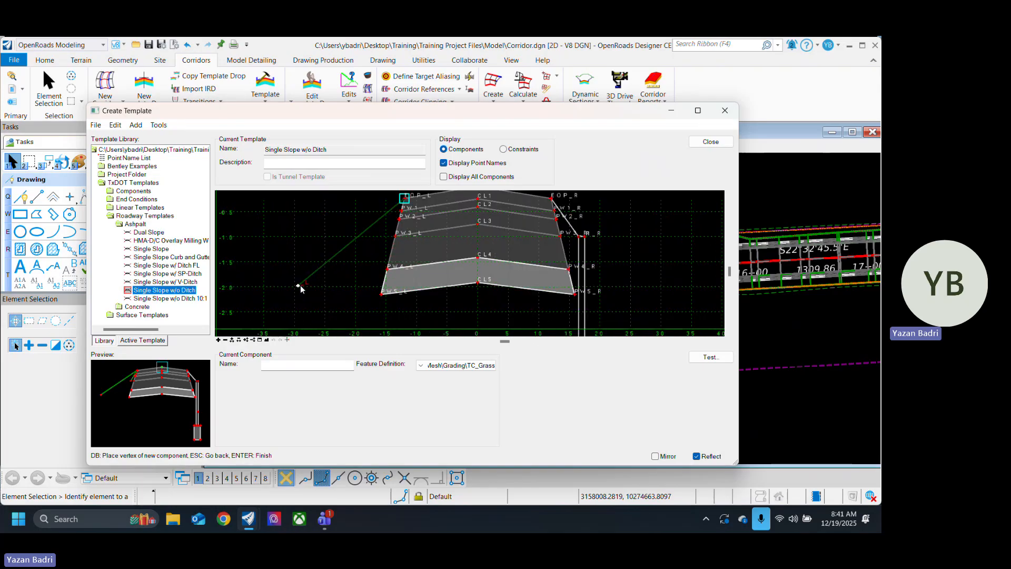
click(299, 286)
right_click(331, 302)
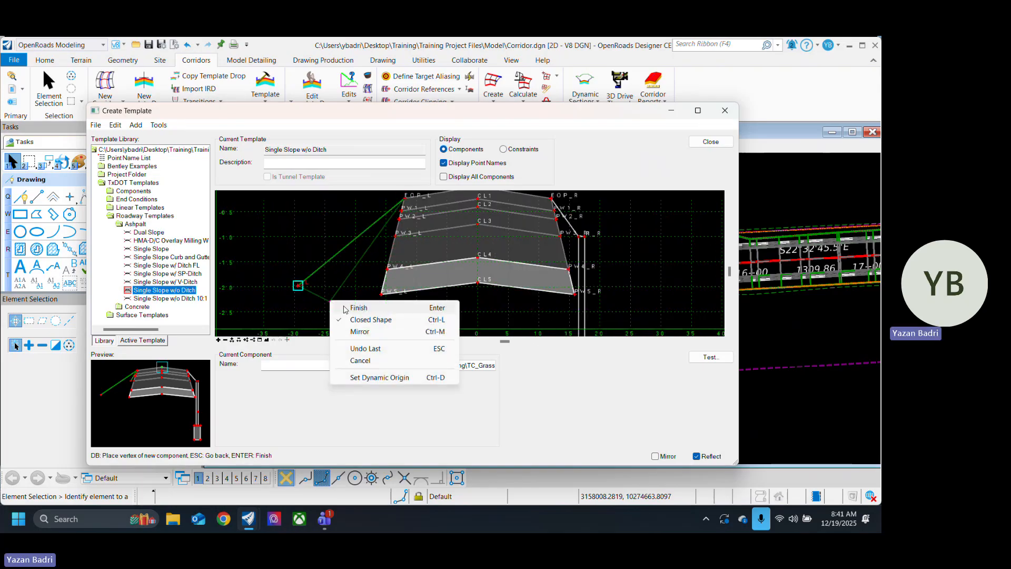
click(345, 308)
Step: Inspect the new left grass slope's outer end point, including its component membership and its slope and horizontal constraints
scroll(311, 303, down, 3)
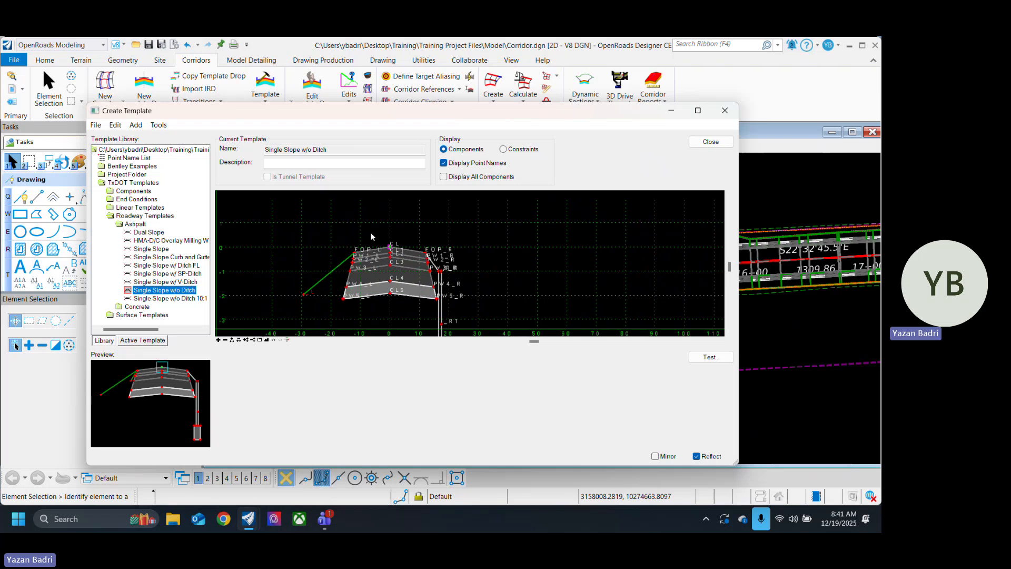
scroll(310, 294, up, 2)
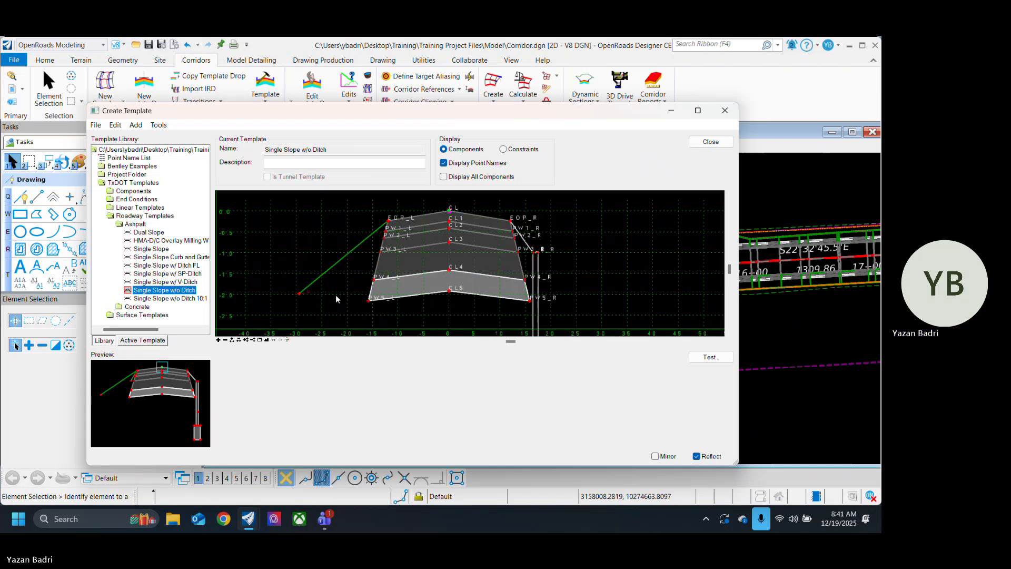
double_click(299, 293)
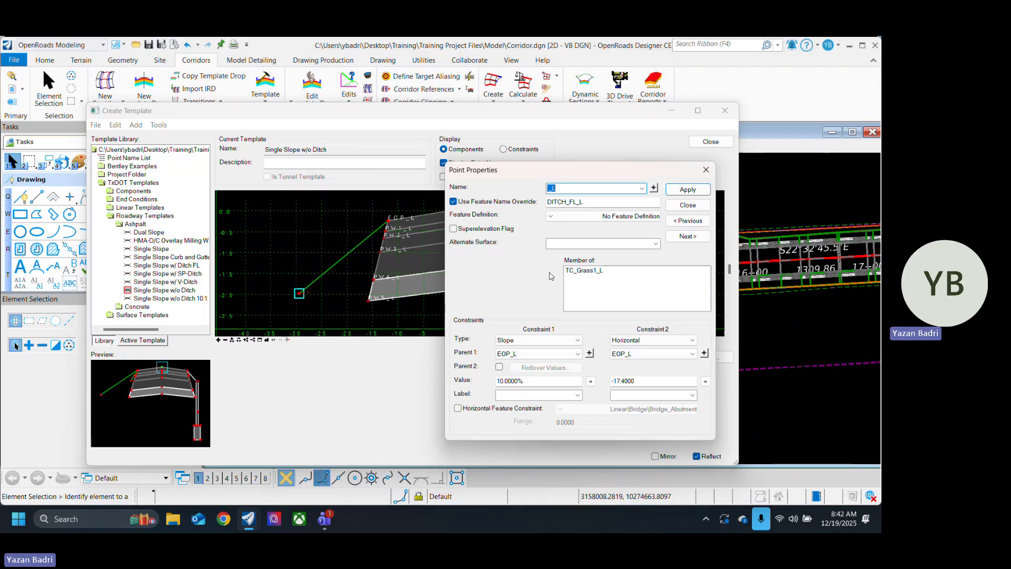
click(688, 205)
scroll(434, 290, up, 1)
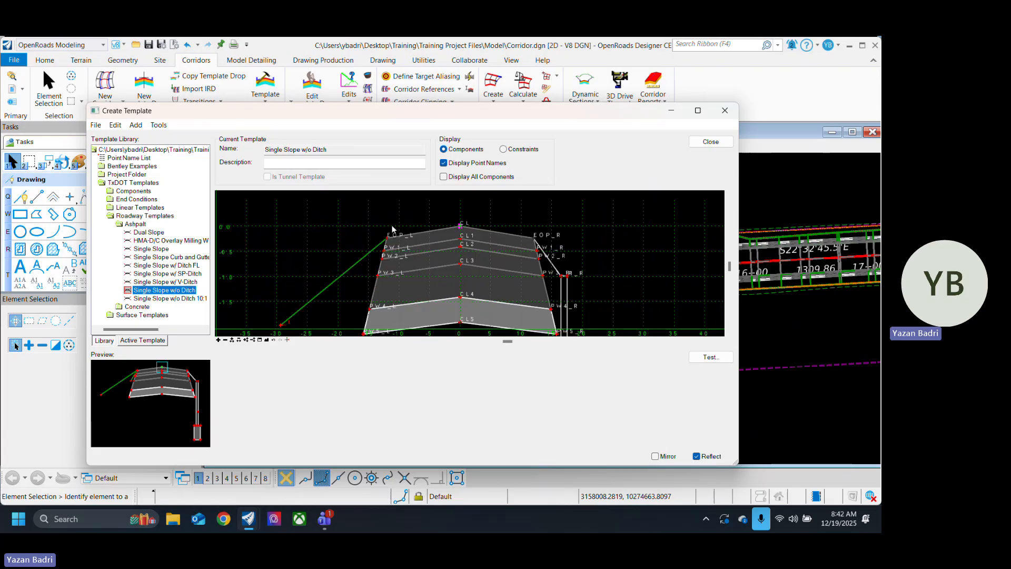
scroll(369, 235, down, 1)
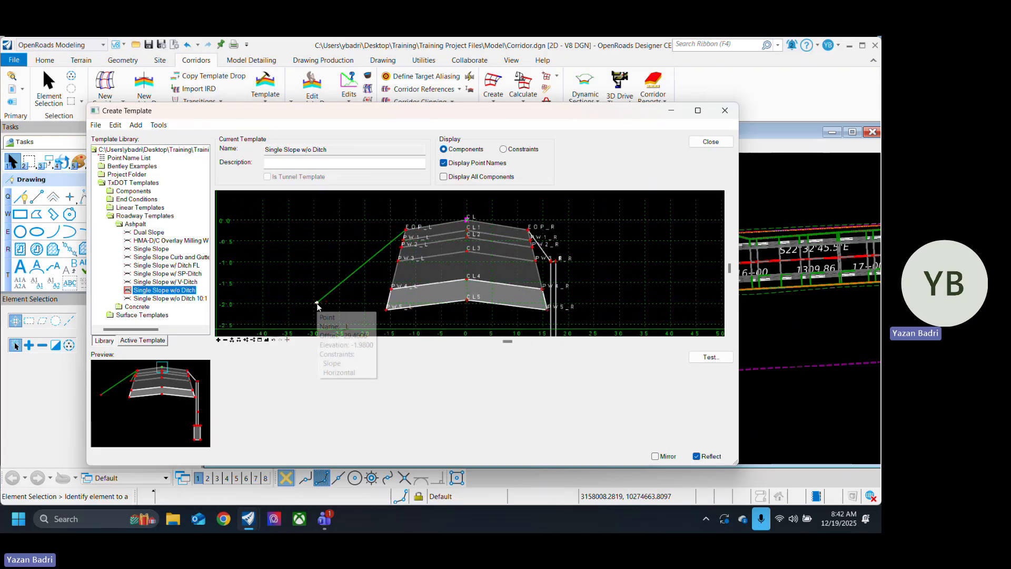
double_click(317, 302)
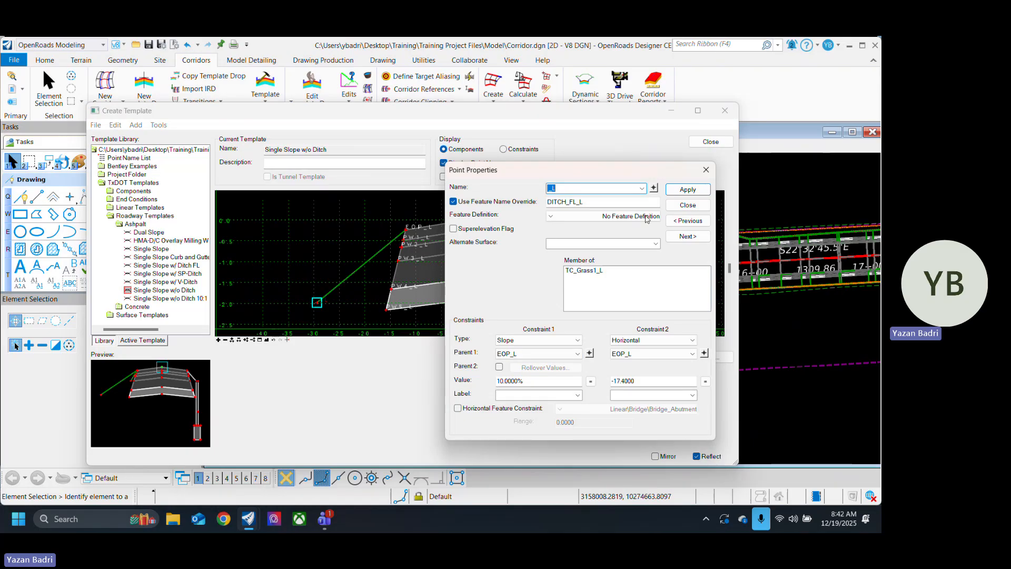
click(688, 205)
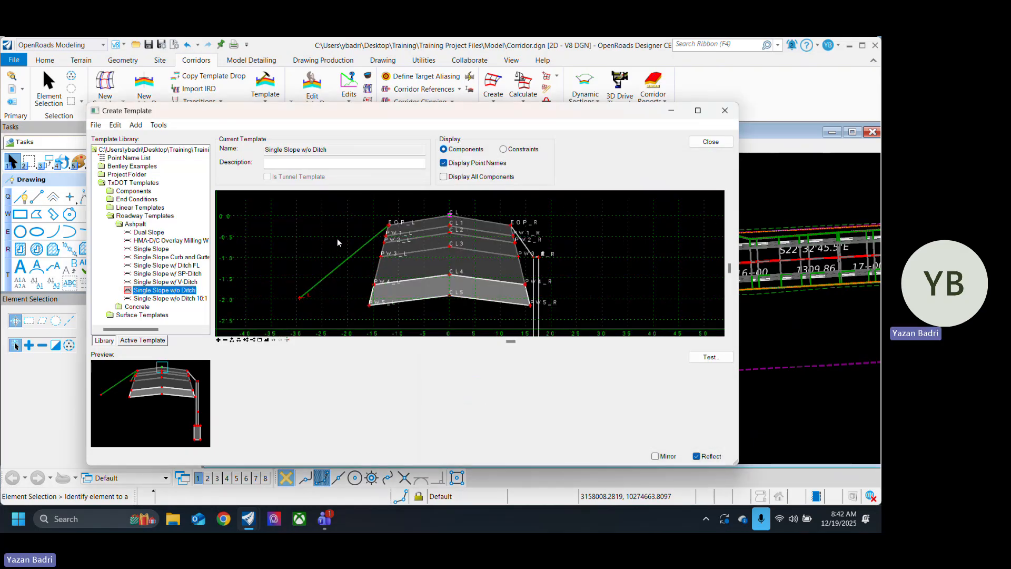
Step: Start a new constrained component with the feature definition Mesh\Concrete\TC_Riprap
right_click(316, 227)
mouse_move(458, 233)
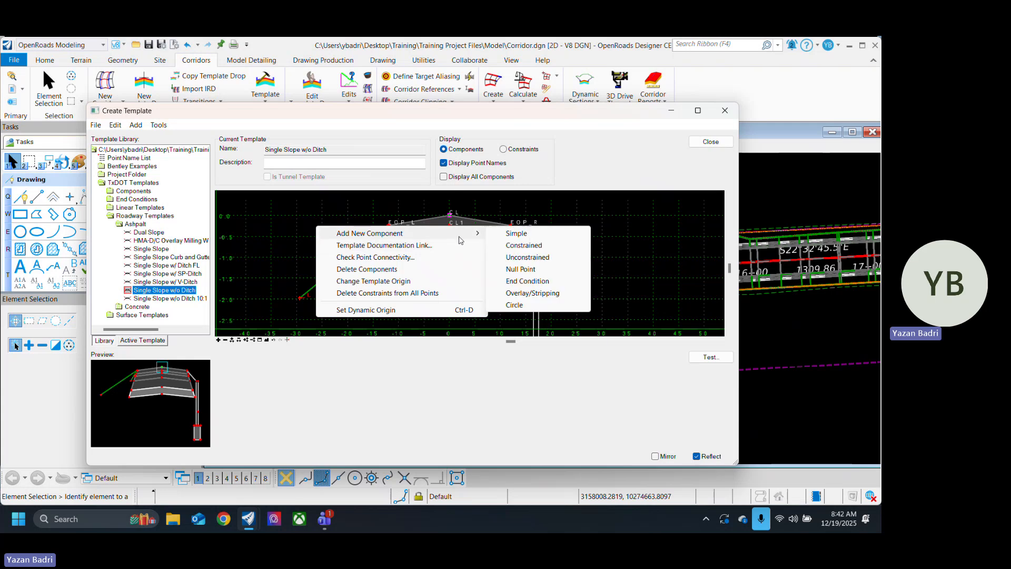
click(538, 247)
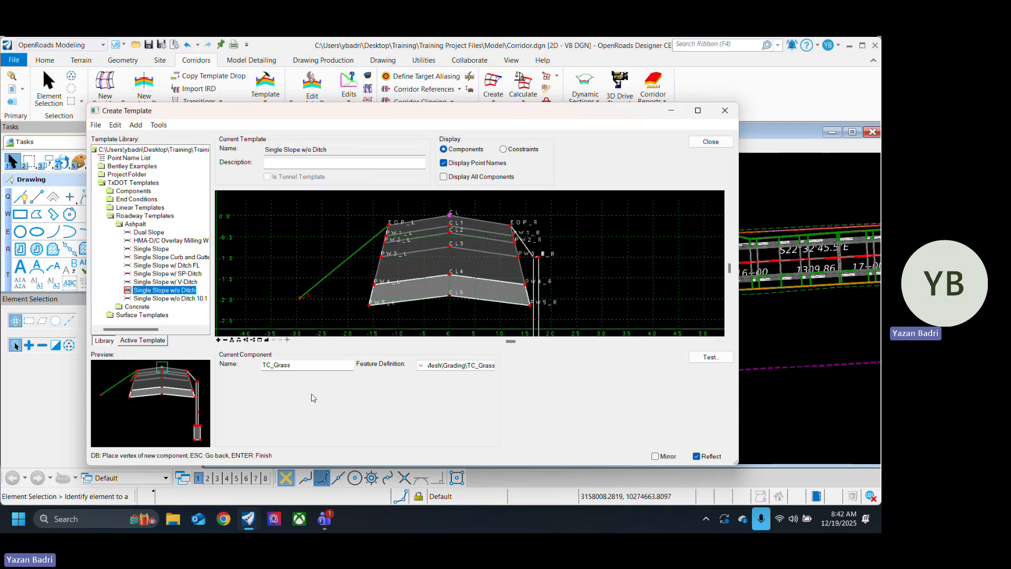
click(448, 365)
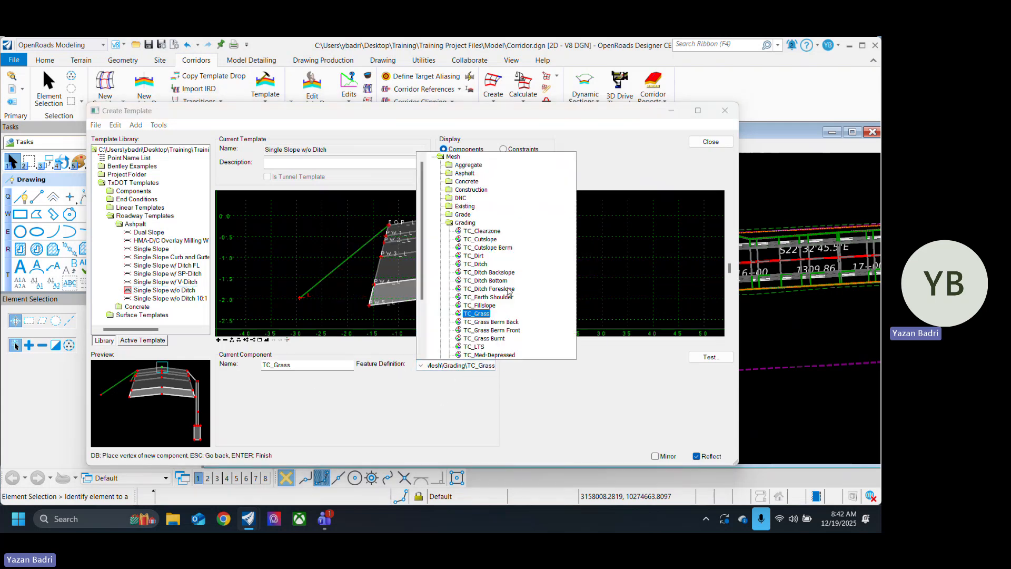
double_click(470, 183)
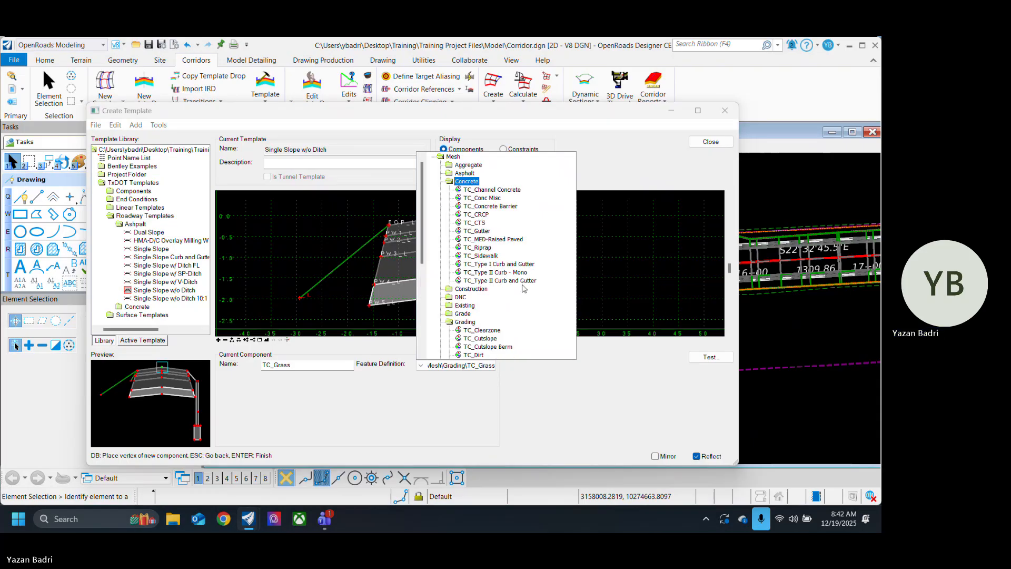
scroll(464, 257, up, 4)
scroll(246, 230, down, 4)
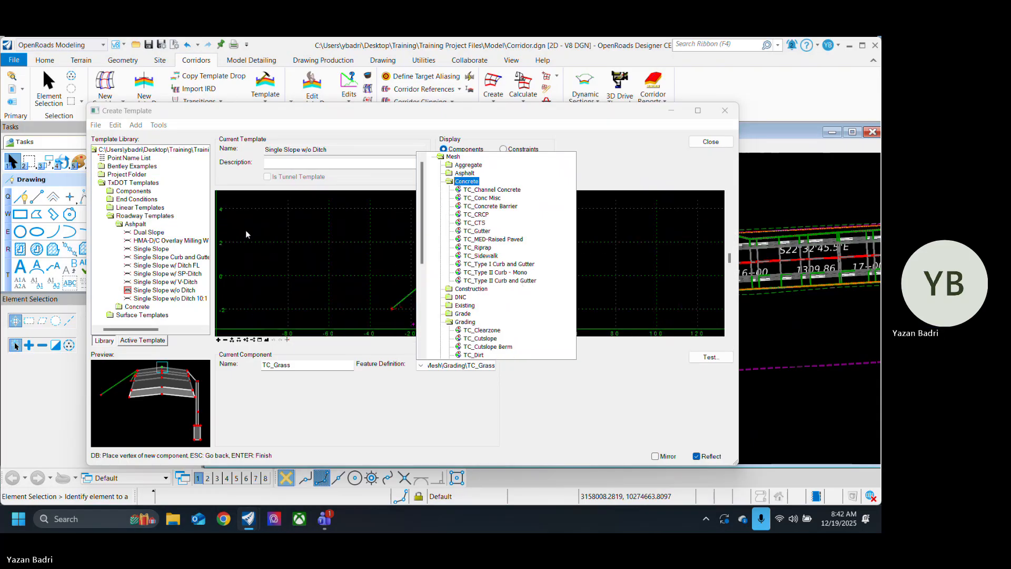
click(483, 248)
Step: Draw the riprap slope from EOP_L outward to about offset -19, elevation -1.1, and finish the component
scroll(343, 278, up, 5)
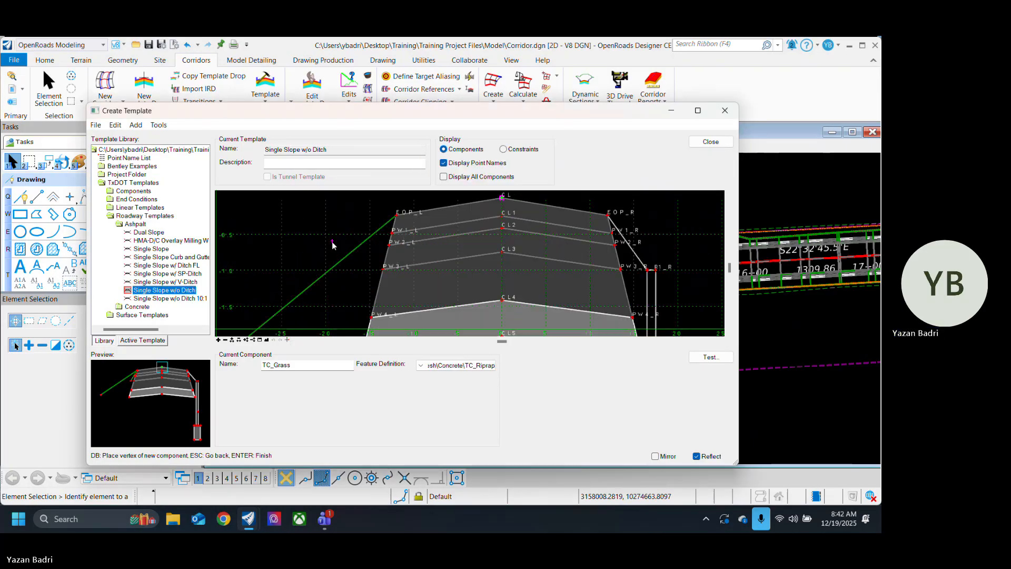
click(394, 217)
scroll(329, 273, down, 2)
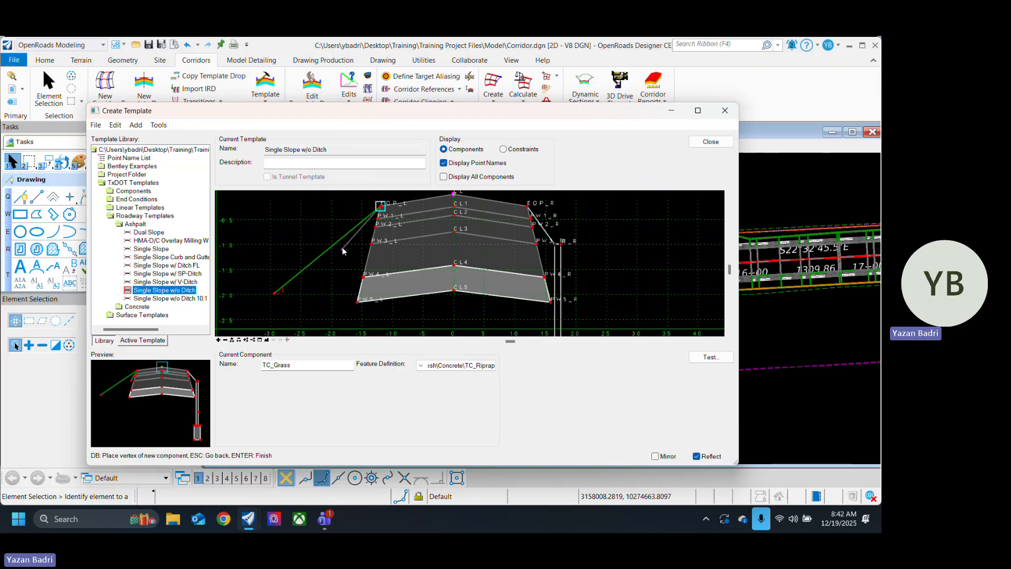
click(337, 249)
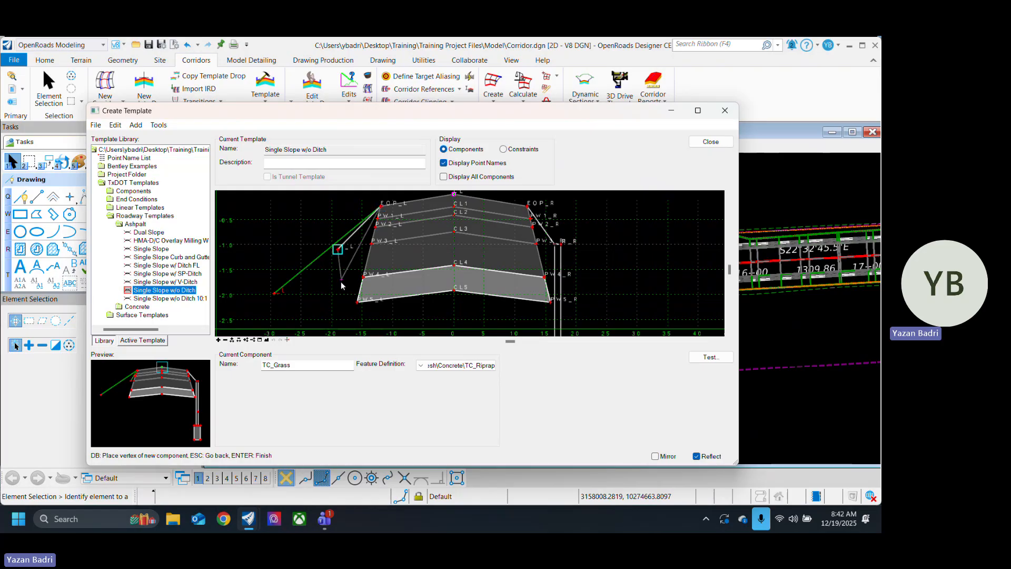
right_click(339, 283)
right_click(347, 299)
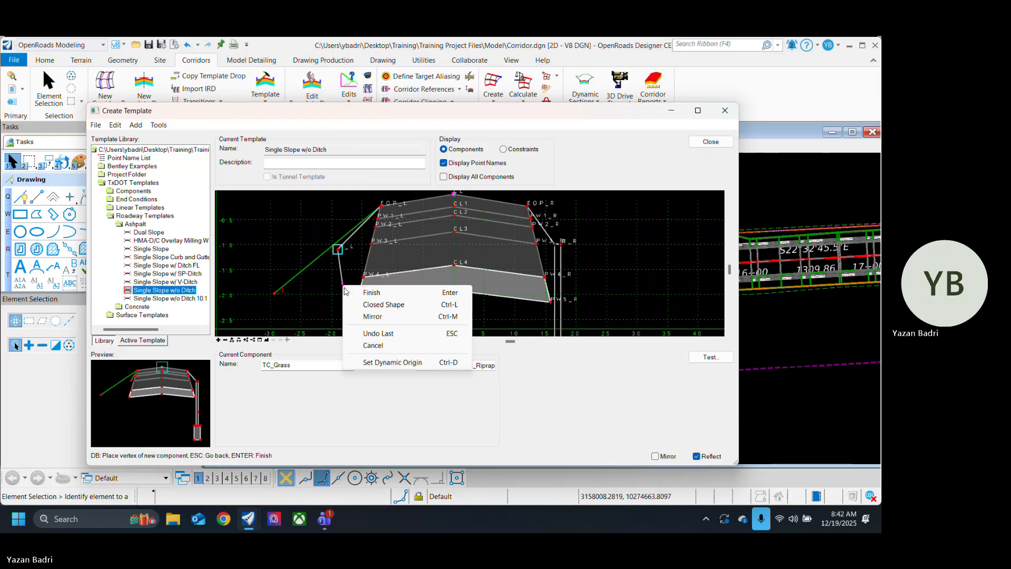
click(369, 291)
scroll(305, 294, down, 2)
scroll(305, 289, up, 2)
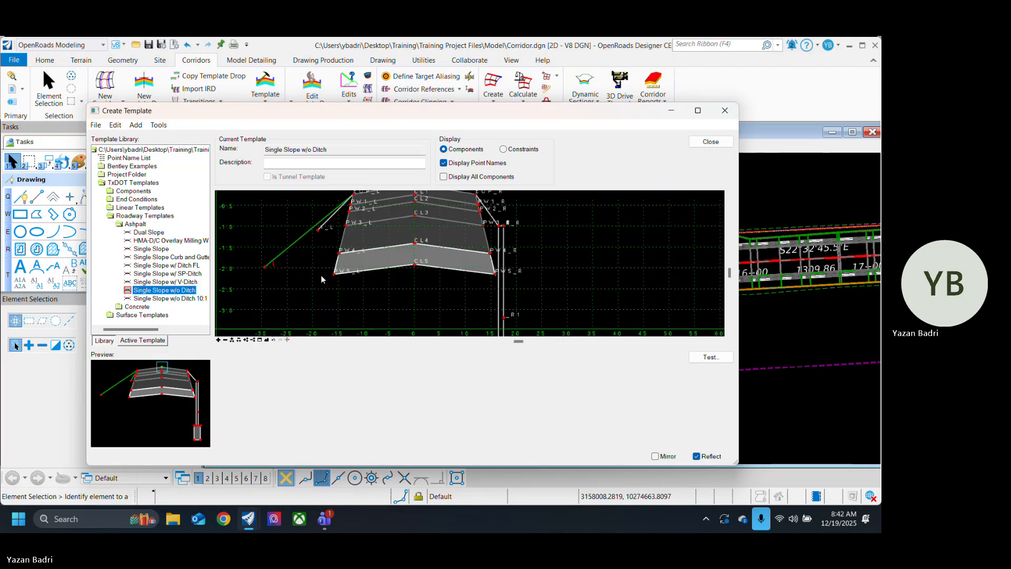
Step: Add a simple TC_Riprap wall component with 0% slope, thickness 3 and width 1 at the outer end of the left riprap slope
right_click(319, 288)
mouse_move(480, 297)
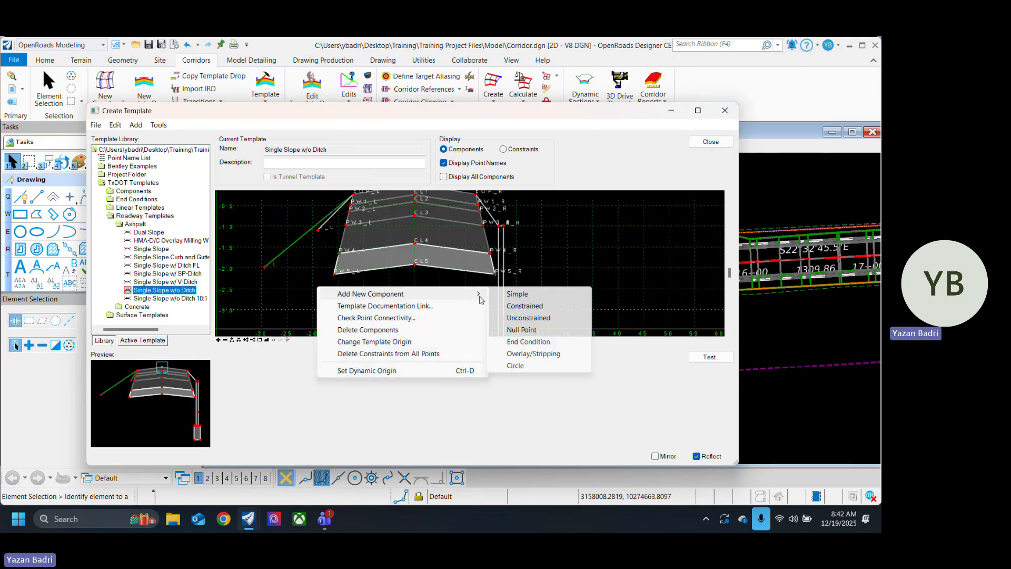
click(519, 294)
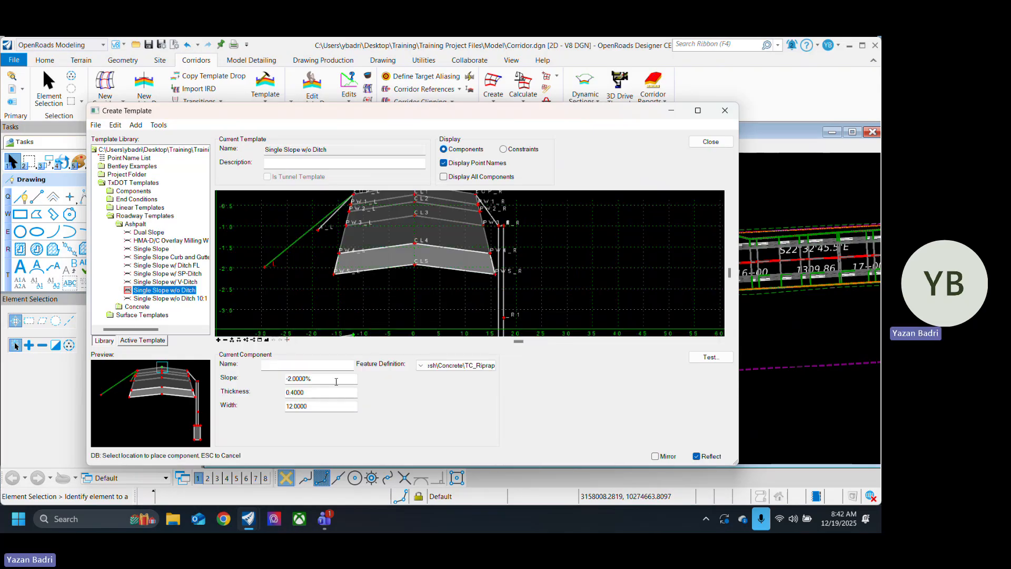
drag(322, 376, 258, 383)
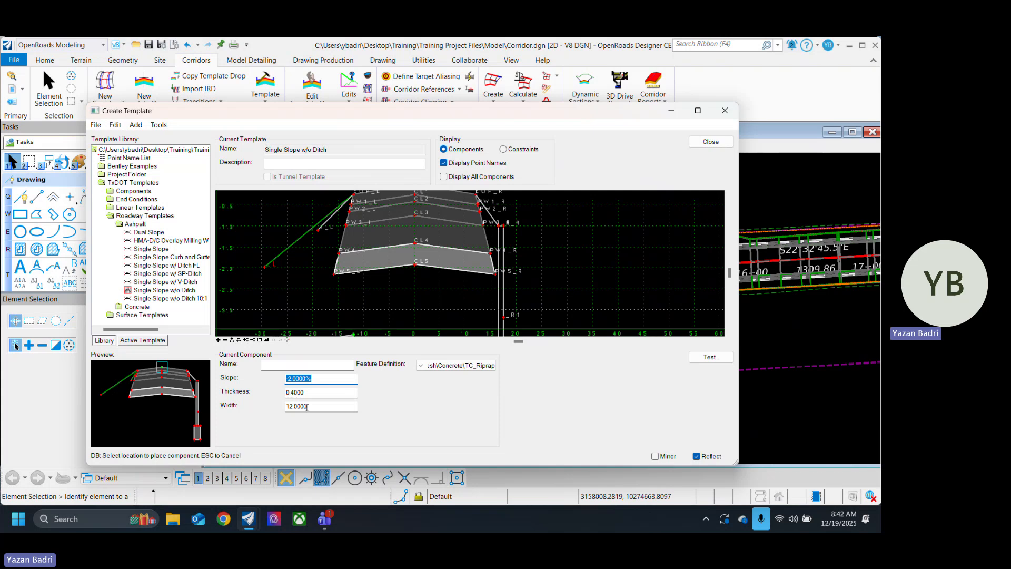
text(0)
key(Tab)
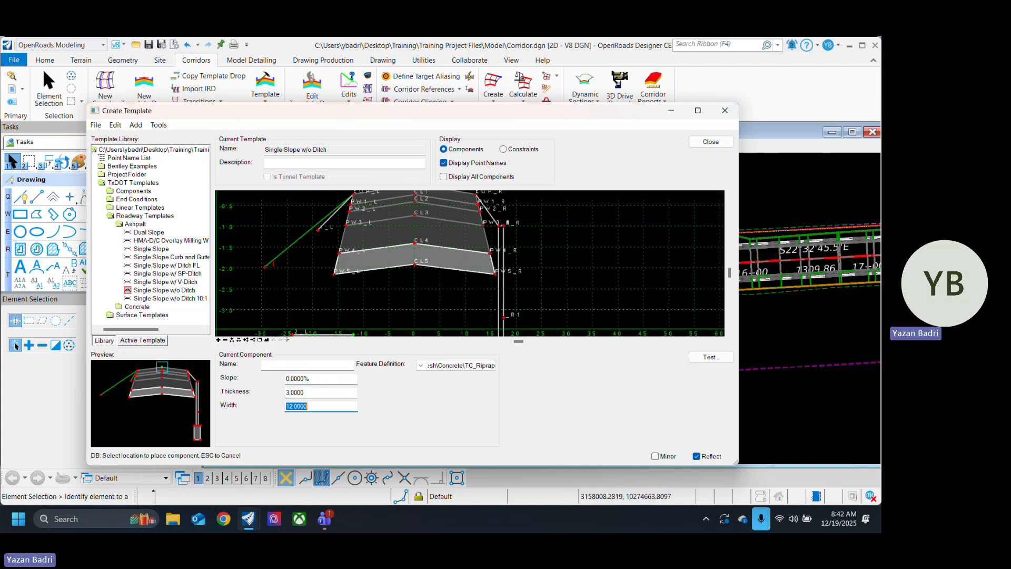
key(Tab)
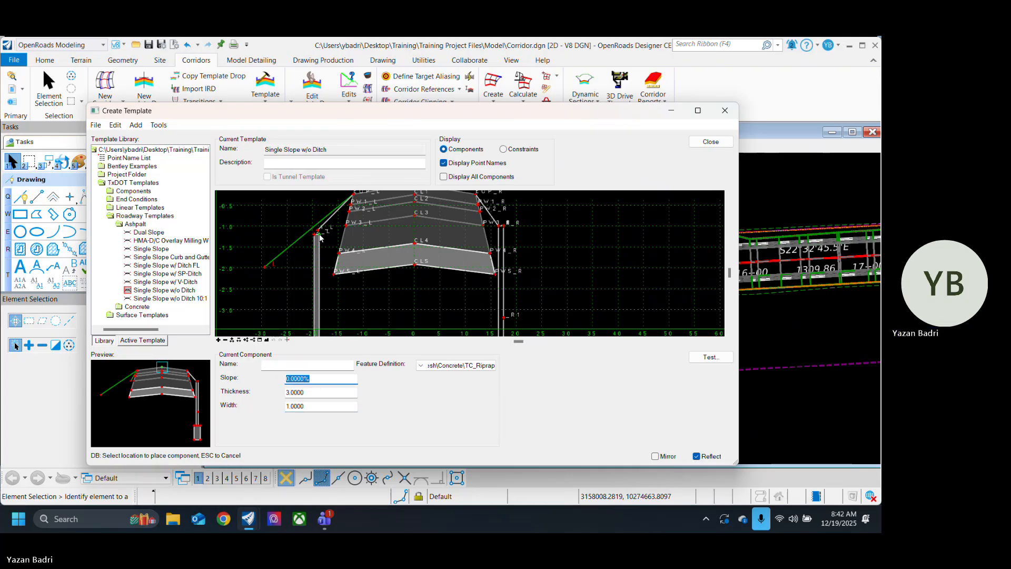
scroll(311, 235, down, 2)
scroll(314, 241, up, 2)
scroll(320, 210, up, 3)
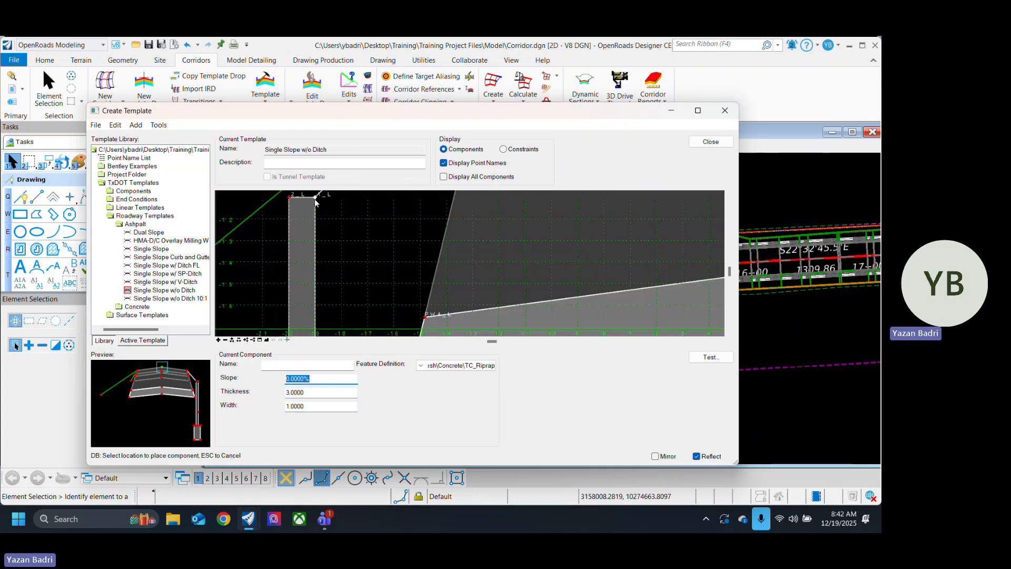
click(316, 198)
scroll(366, 242, down, 4)
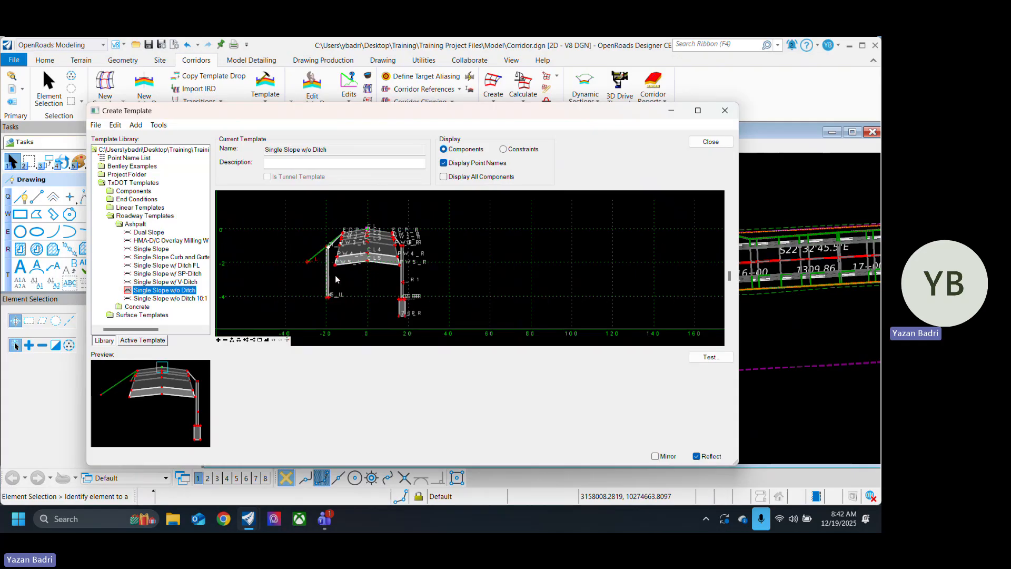
Step: Examine the point joining the left riprap slope to the wall top, including its constraints and available point options
scroll(320, 284, up, 1)
scroll(334, 222, up, 5)
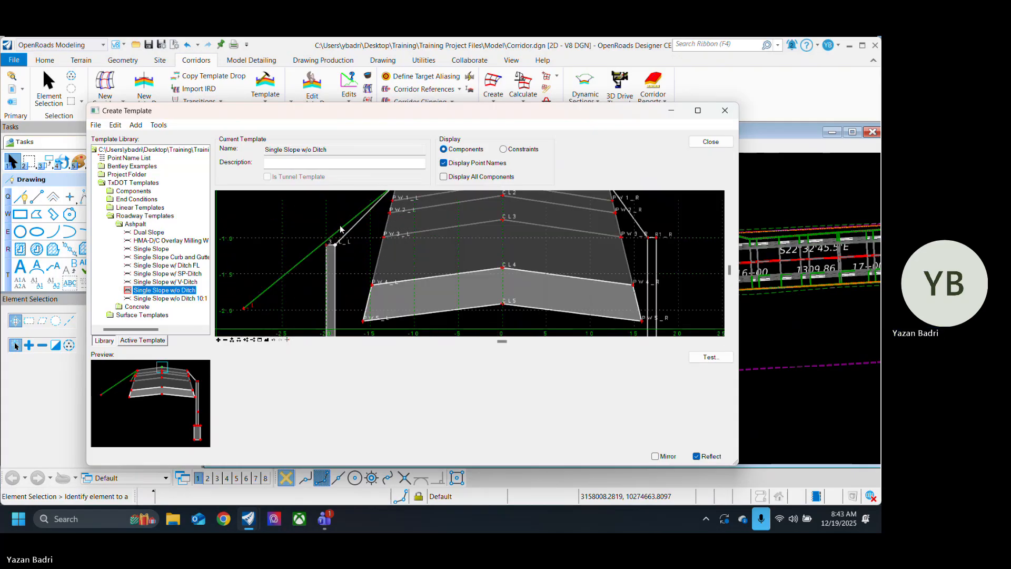
right_click(335, 249)
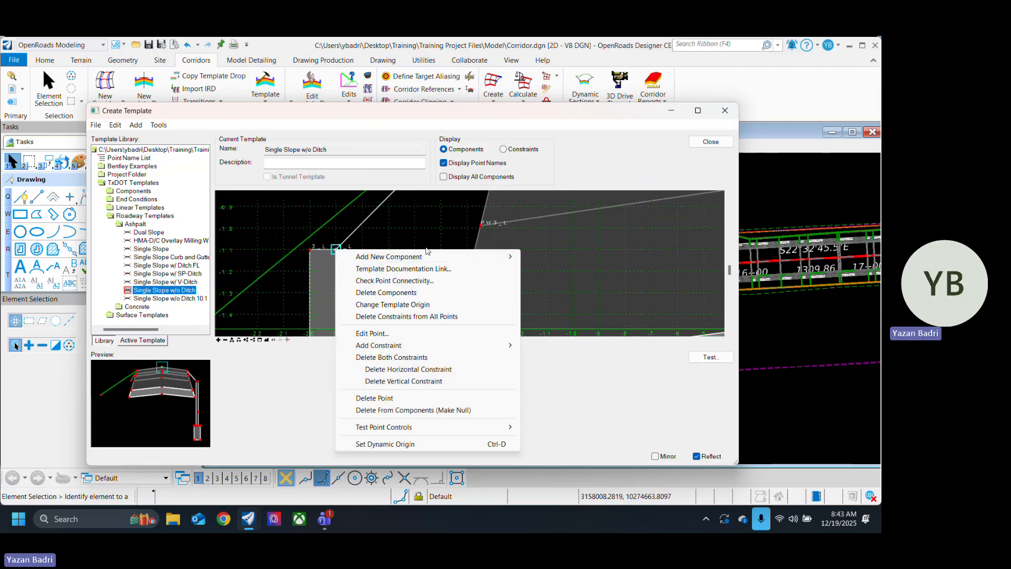
key(Escape)
mouse_move(338, 253)
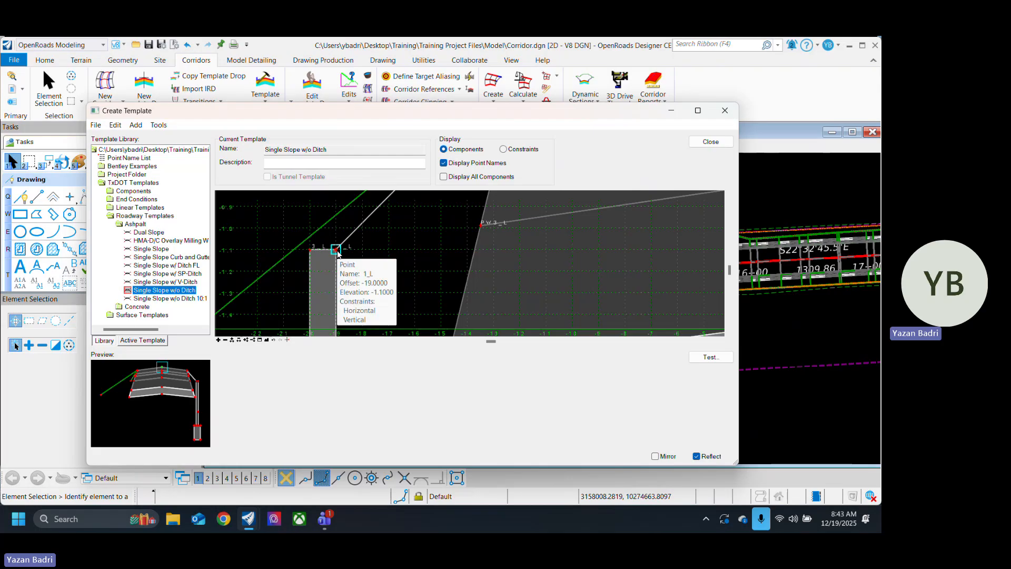
right_click(338, 253)
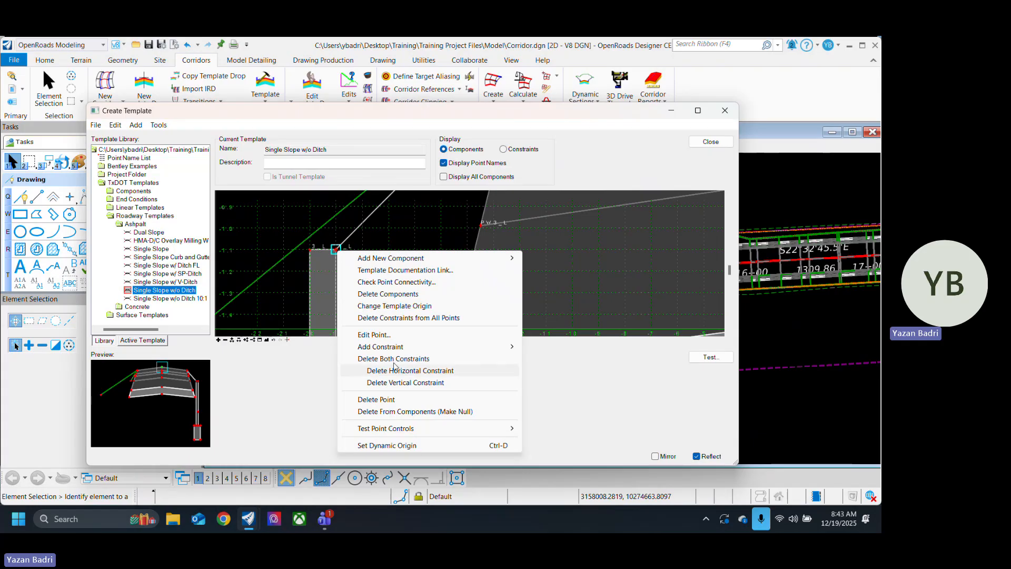
click(416, 224)
scroll(296, 204, down, 6)
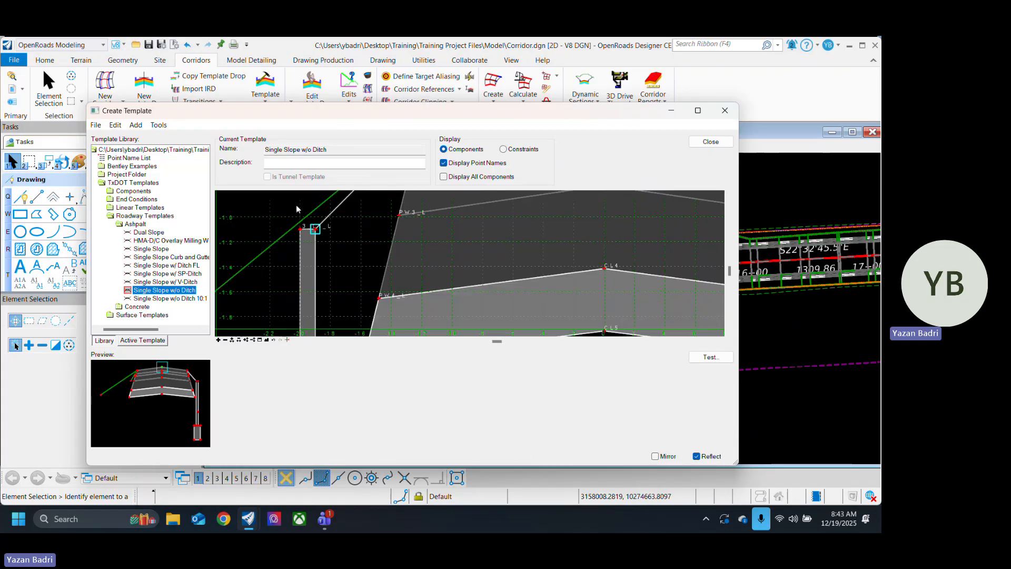
Step: Add a simple TC_Riprap footing with 0% slope, thickness 1 and width 3 beneath the base of the left wall
right_click(363, 284)
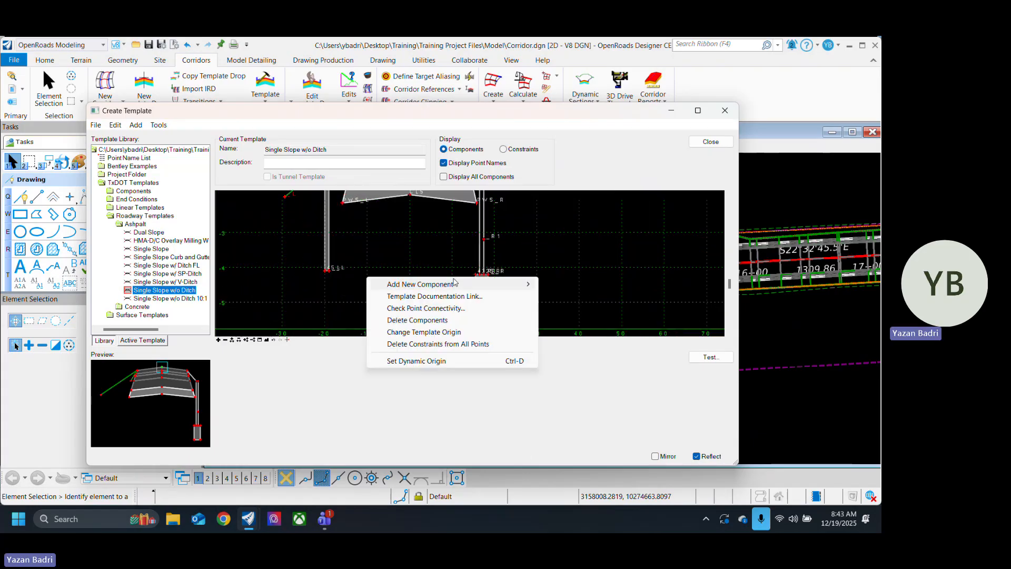
mouse_move(529, 285)
click(568, 285)
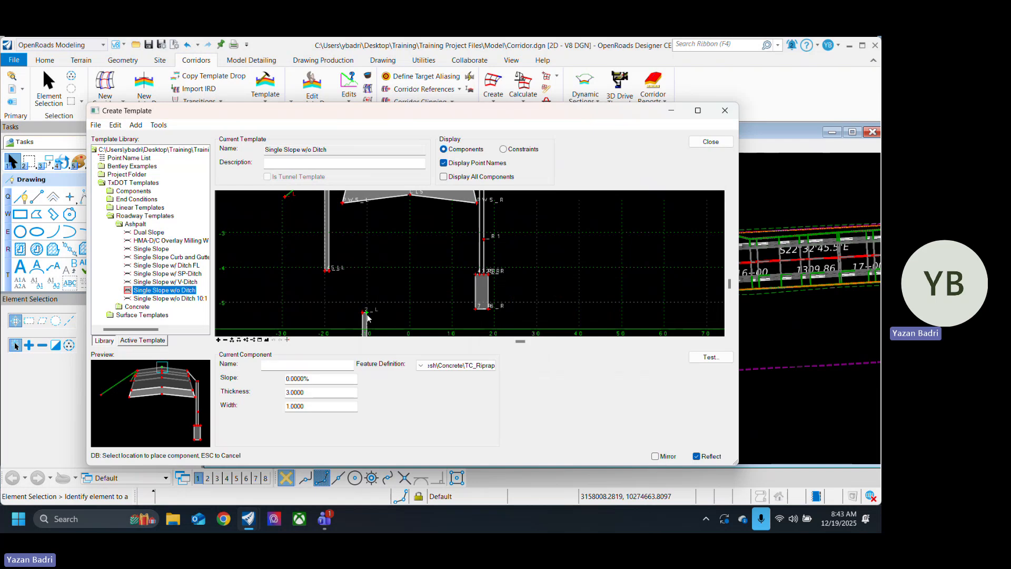
drag(316, 405, 276, 408)
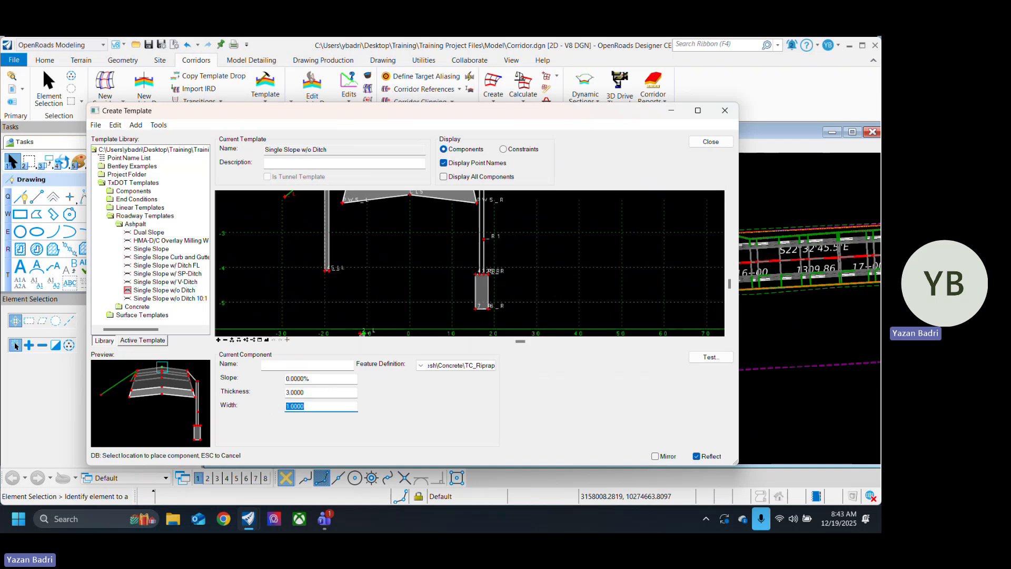
key(Tab)
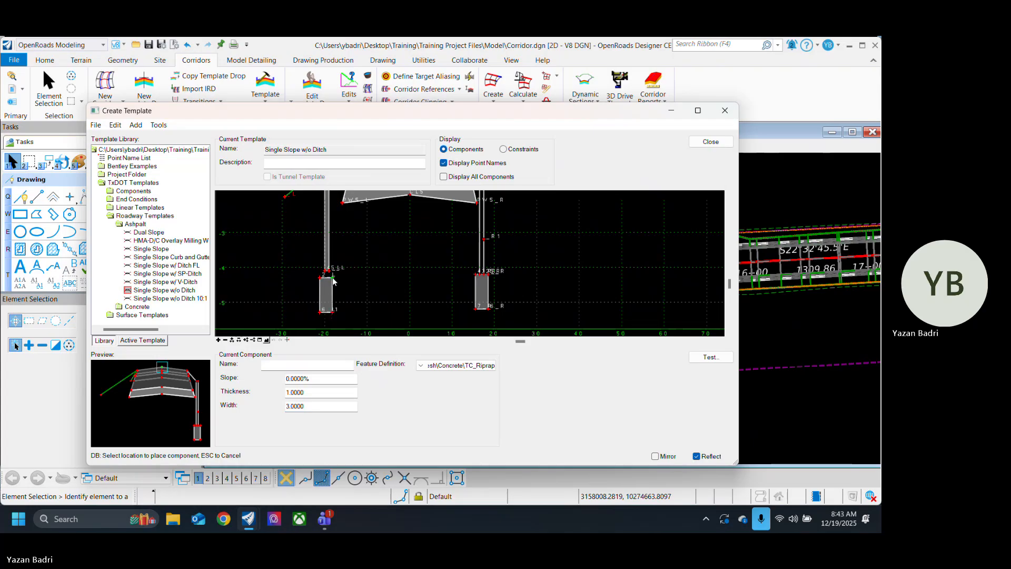
scroll(332, 276, up, 3)
scroll(333, 269, up, 2)
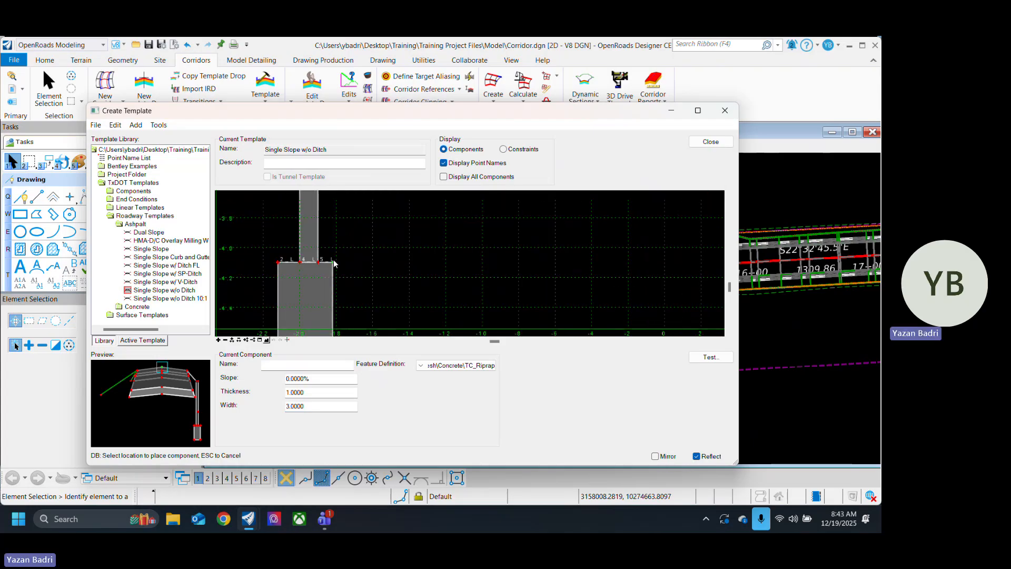
click(338, 262)
Step: Constrain the left footing's inner top corner 2_L horizontally to the wall's bottom corner 5_L
scroll(326, 265, up, 1)
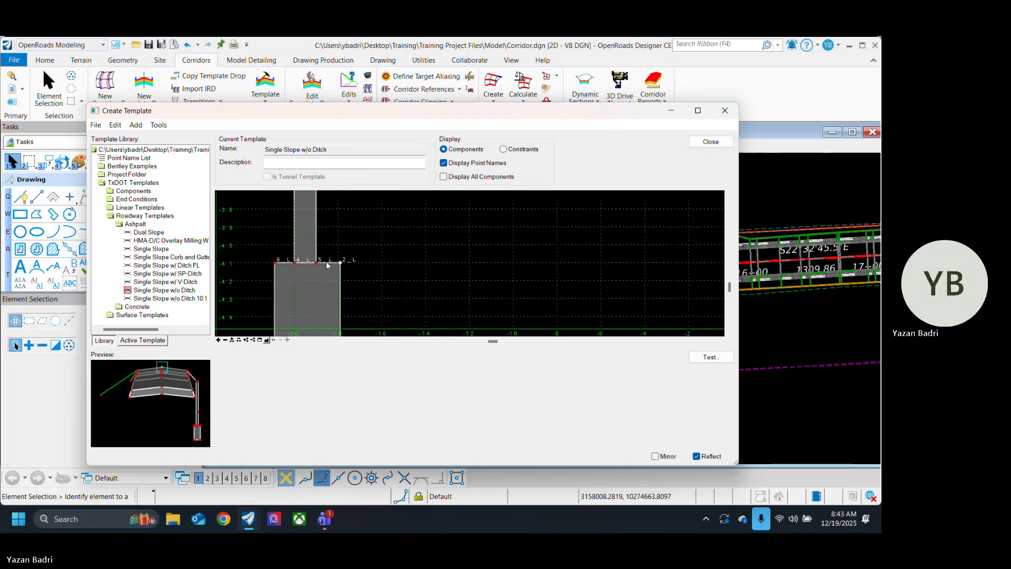
scroll(327, 265, up, 1)
double_click(356, 262)
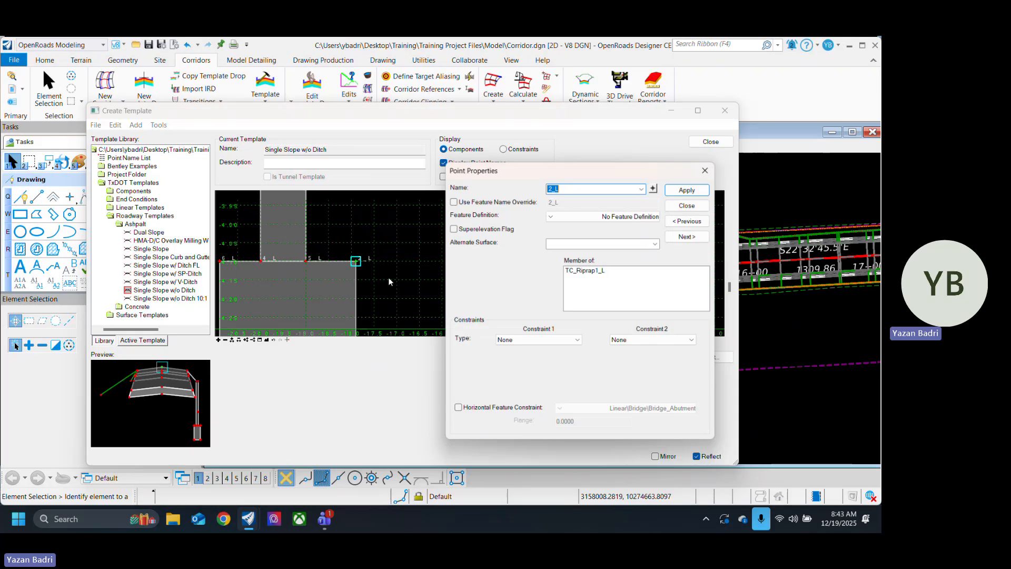
click(537, 341)
click(553, 354)
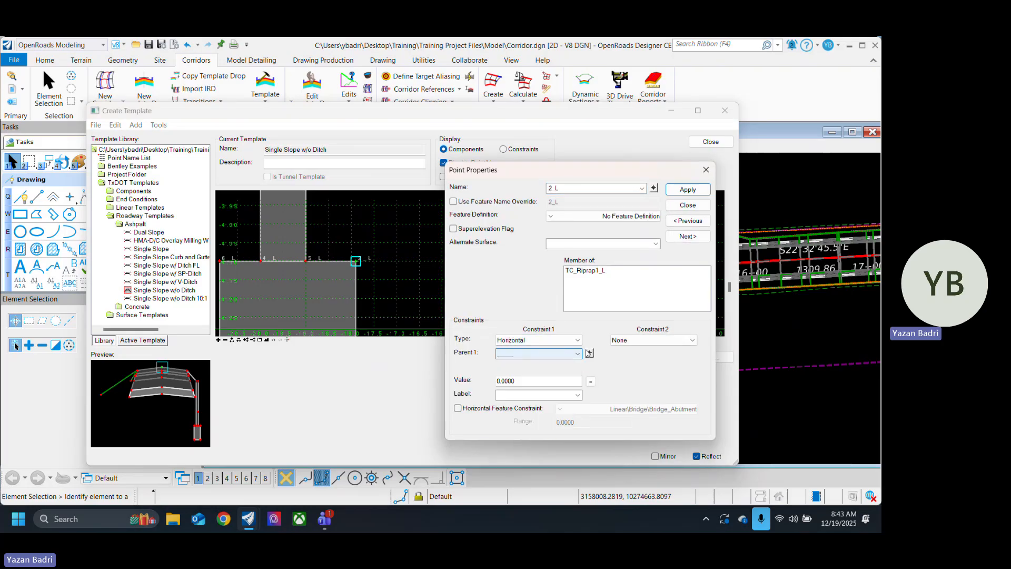
click(589, 353)
click(307, 262)
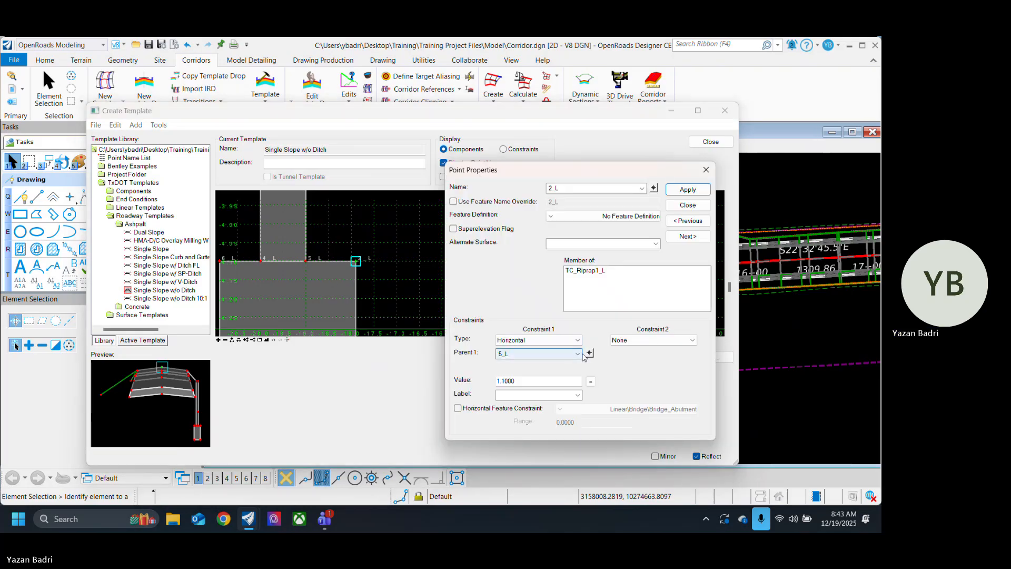
Step: Add a vertical constraint from 2_L to 5_L, set the horizontal constraint value to 1, and apply the changes
click(655, 340)
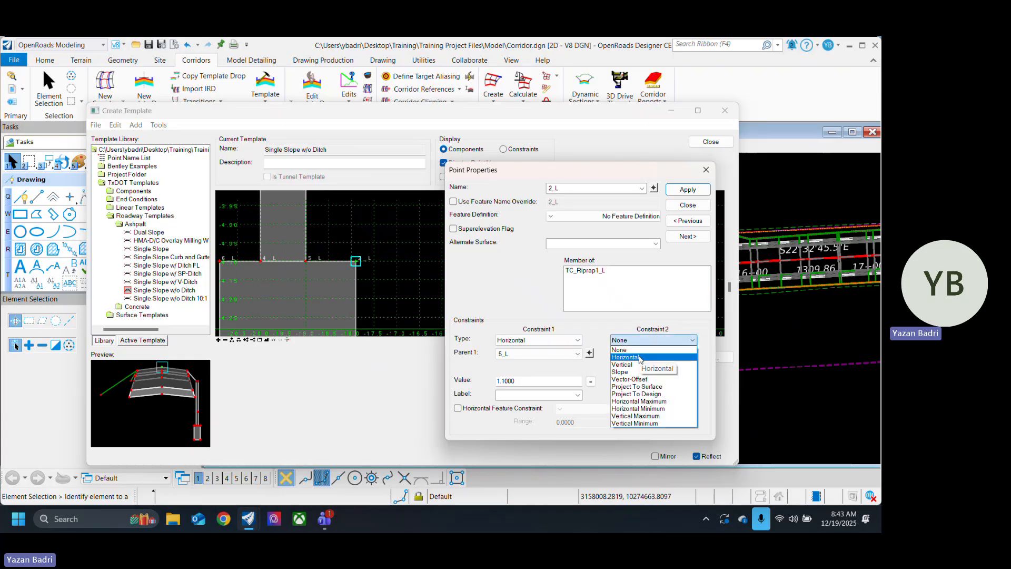
click(652, 364)
click(704, 353)
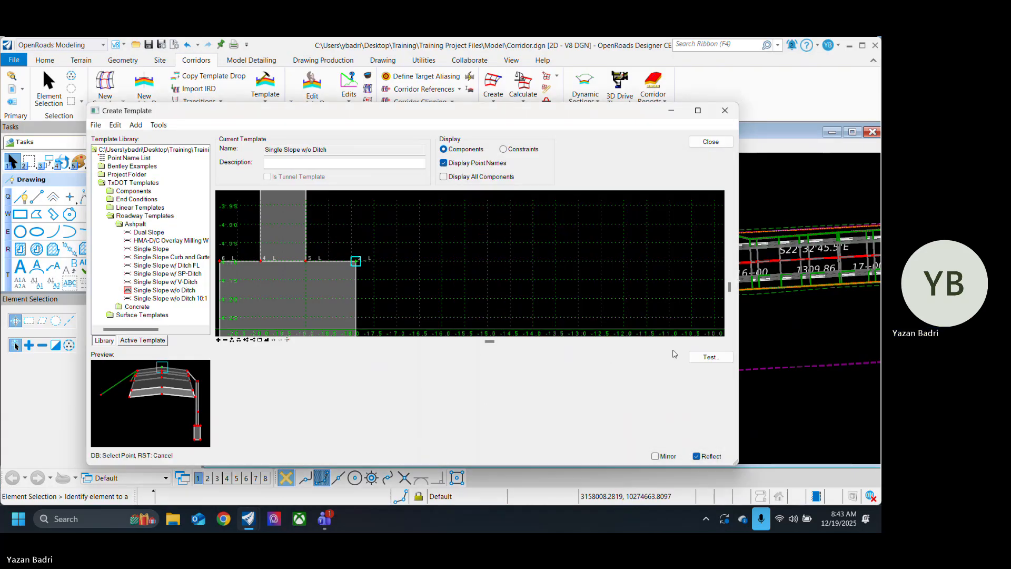
click(306, 262)
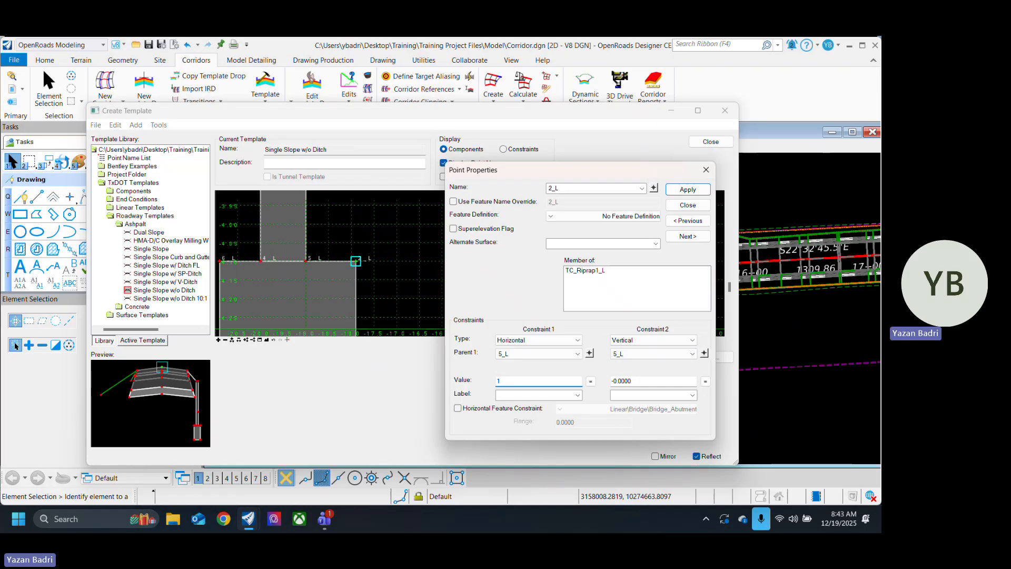
key(Return)
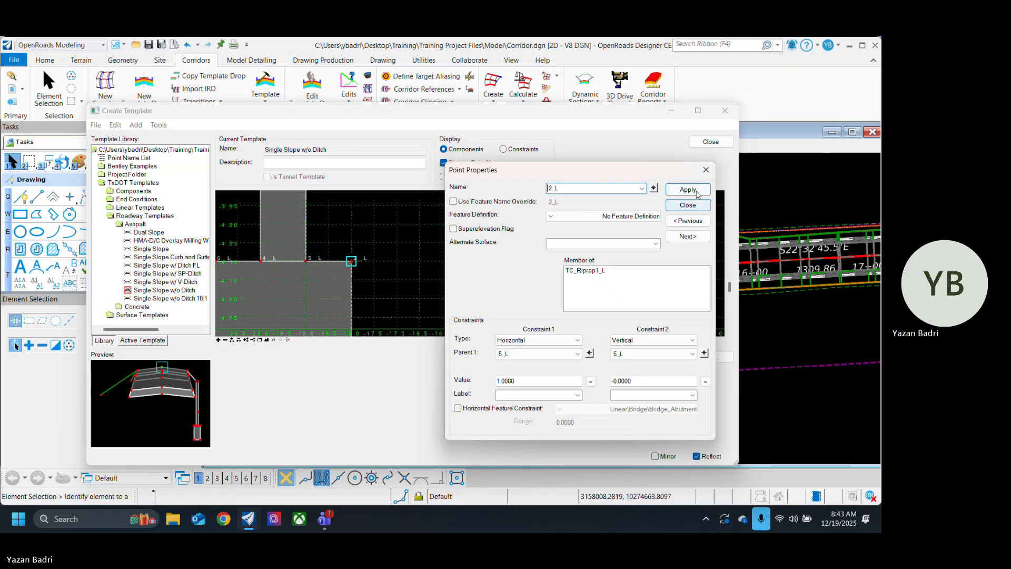
Step: Insert a point on the outer edge of the left TC_Riprap wall, slightly above the footing
click(688, 205)
scroll(436, 280, down, 5)
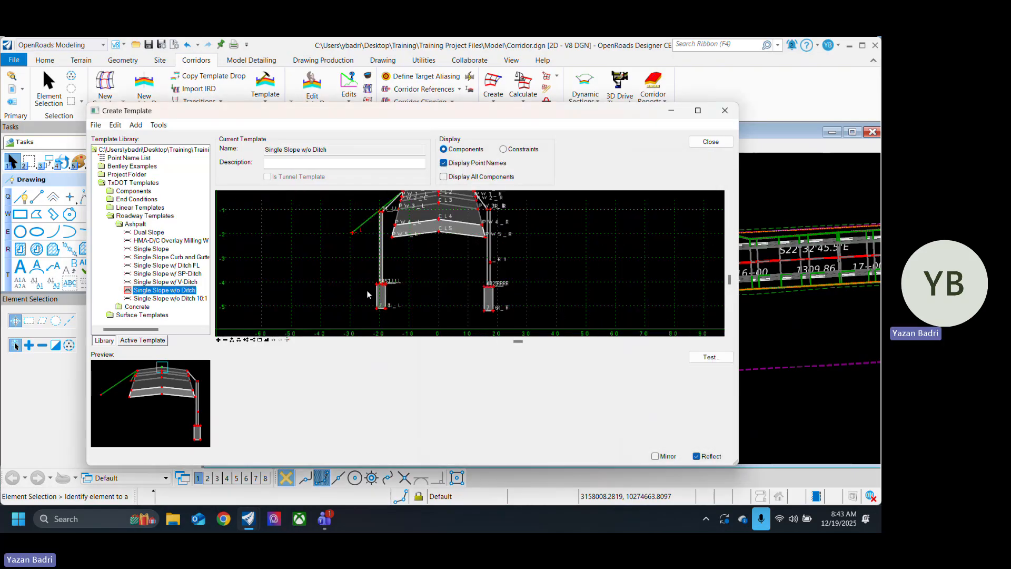
scroll(367, 294, up, 2)
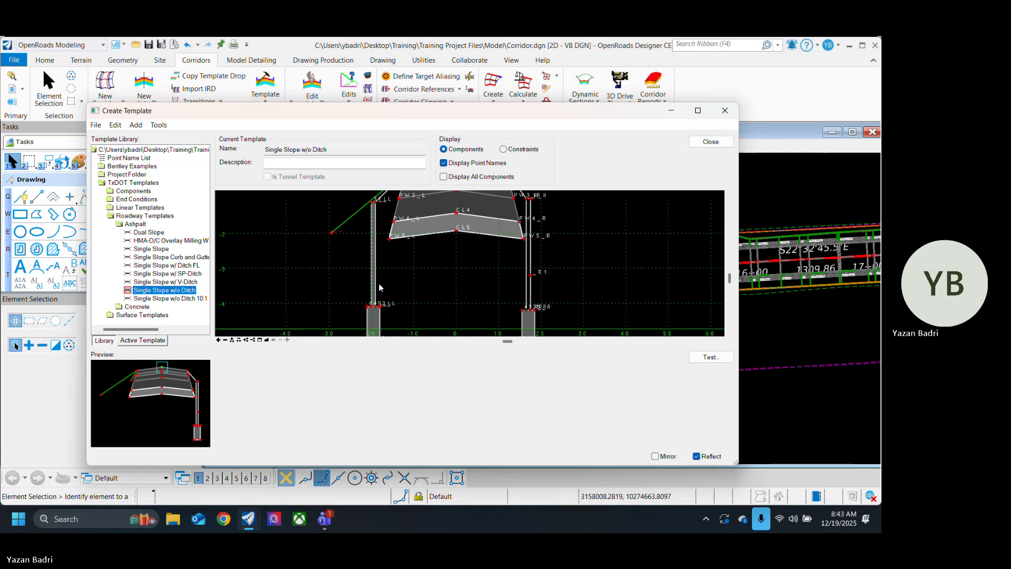
scroll(532, 276, up, 5)
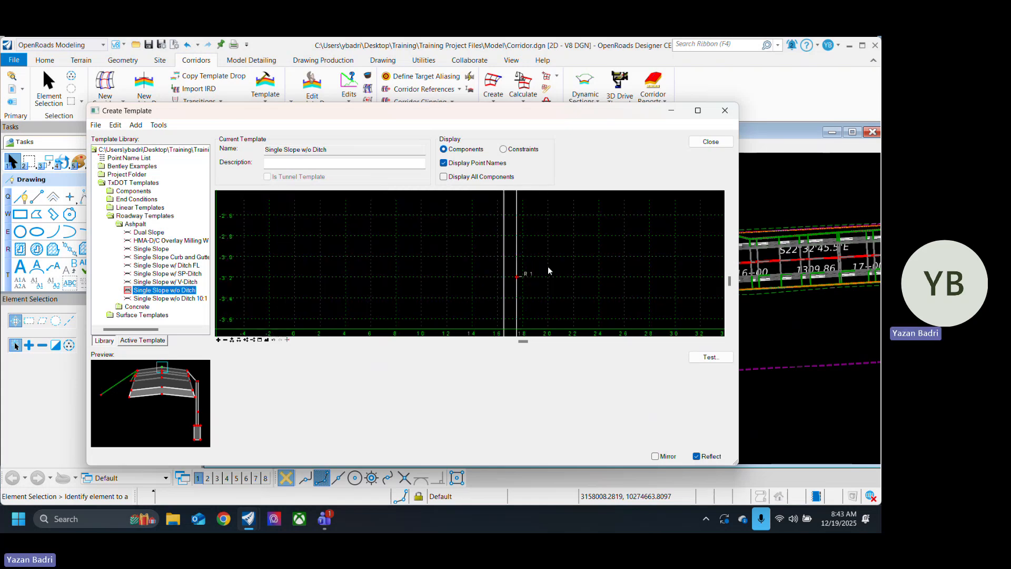
scroll(548, 266, down, 5)
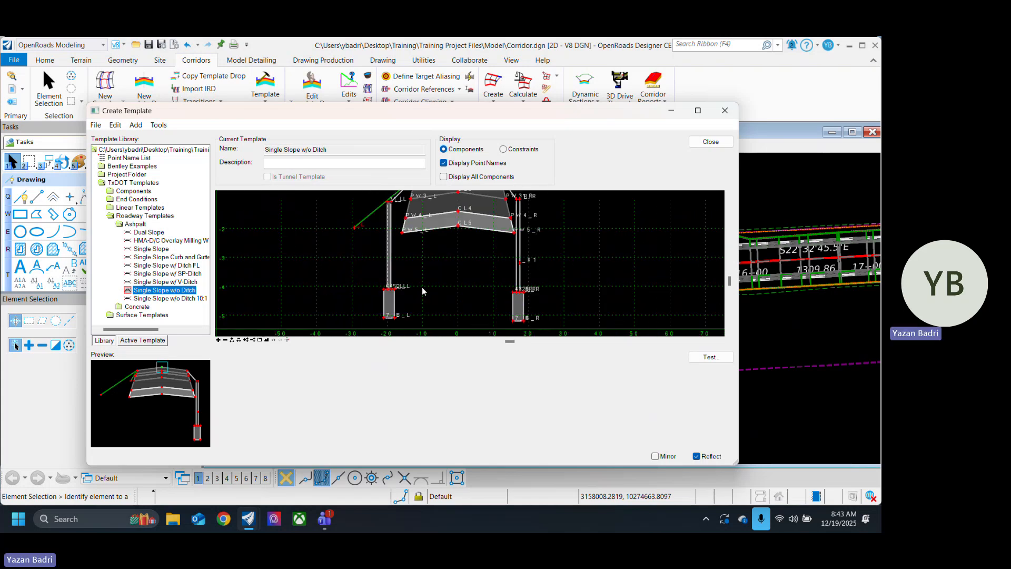
scroll(422, 288, up, 2)
mouse_move(369, 259)
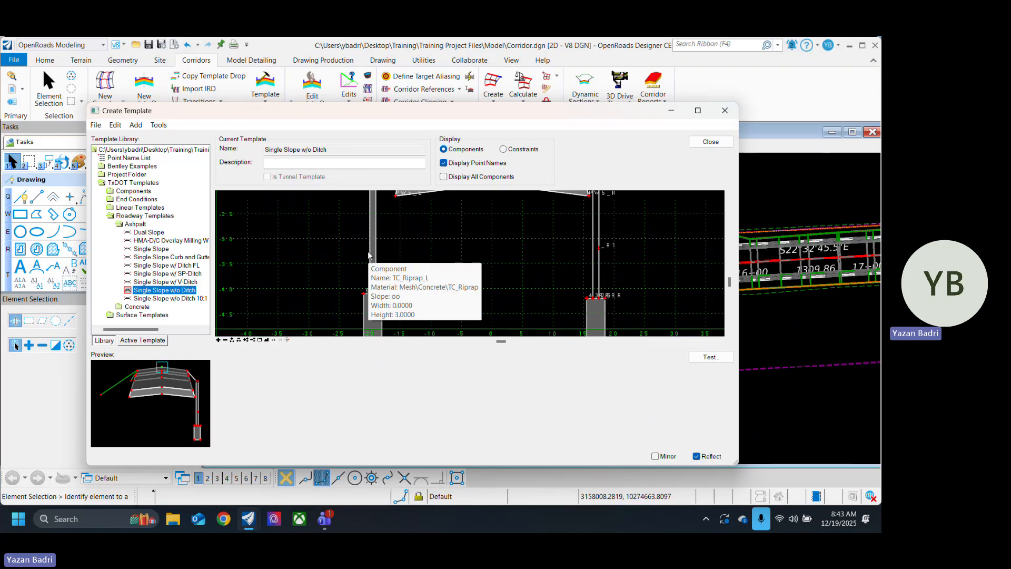
right_click(369, 258)
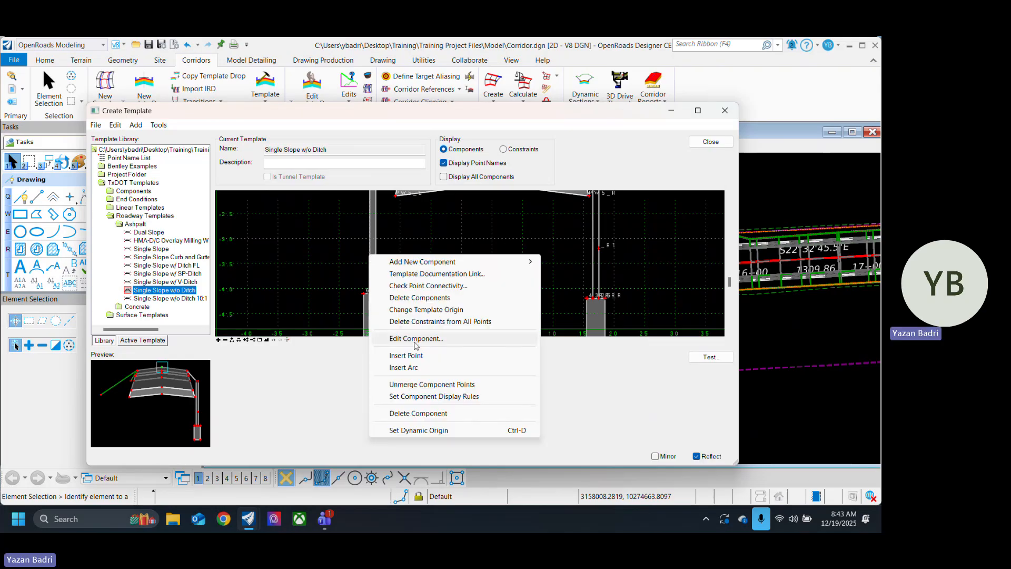
click(400, 355)
scroll(369, 278, up, 3)
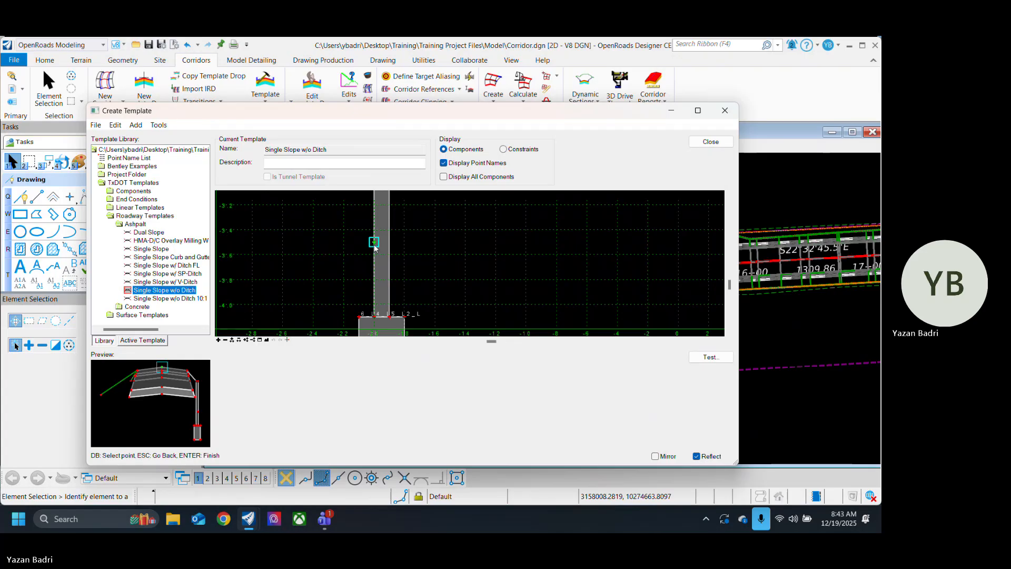
click(374, 245)
right_click(381, 265)
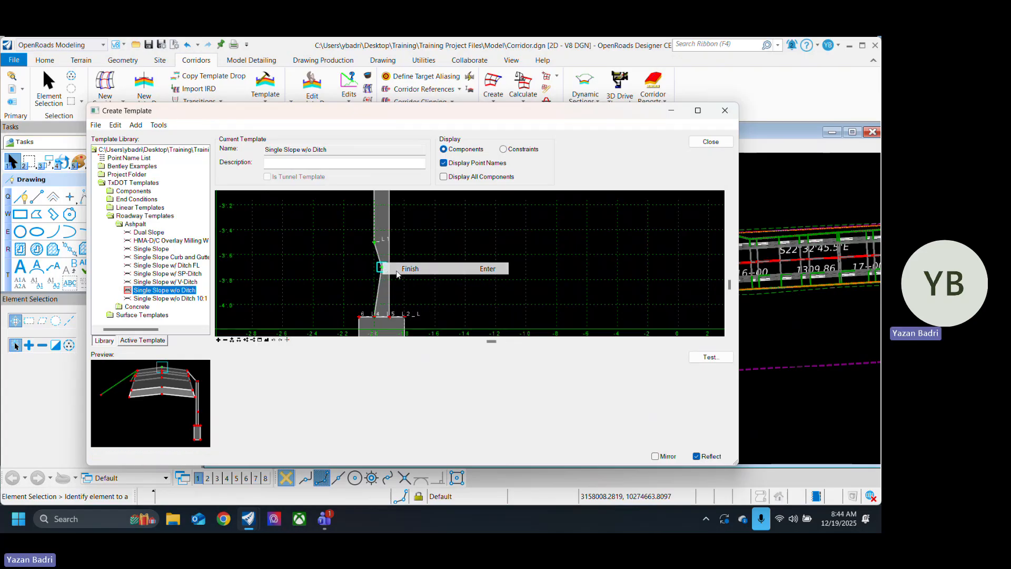
click(411, 269)
Step: Set the first constraint of the left wall's inserted point _L1 to Project To Surface in any direction
double_click(374, 243)
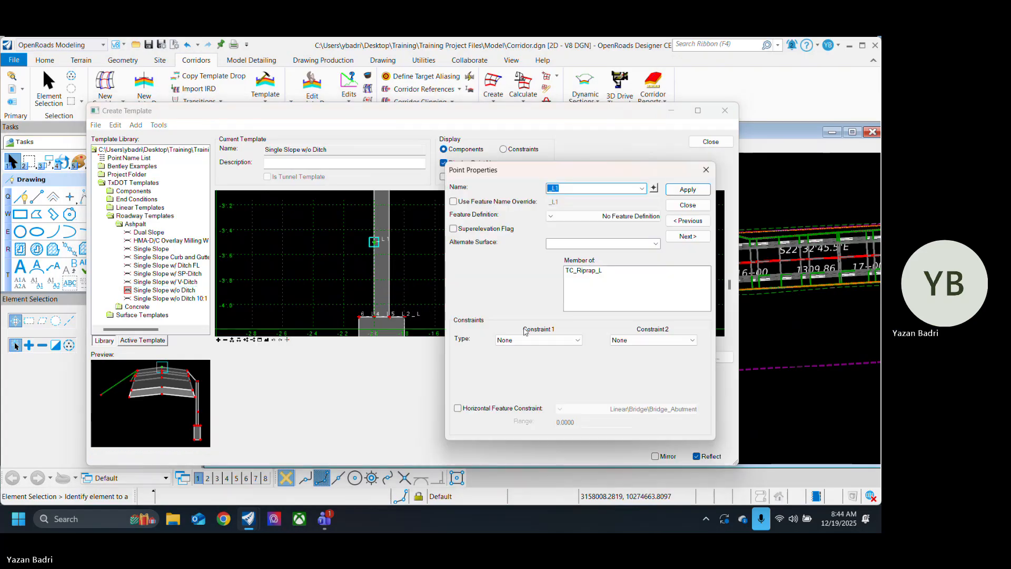
click(538, 340)
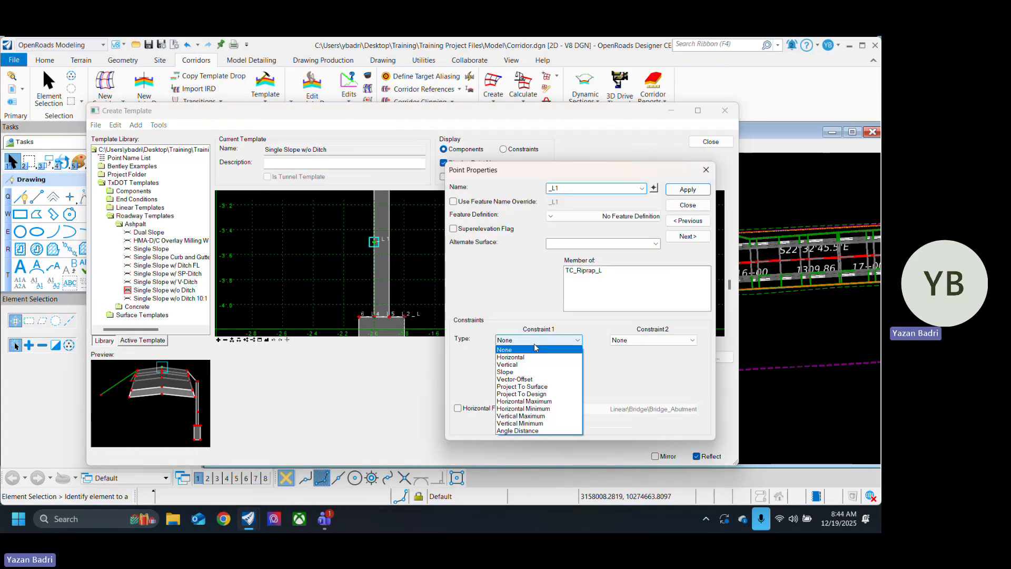
click(561, 388)
click(662, 341)
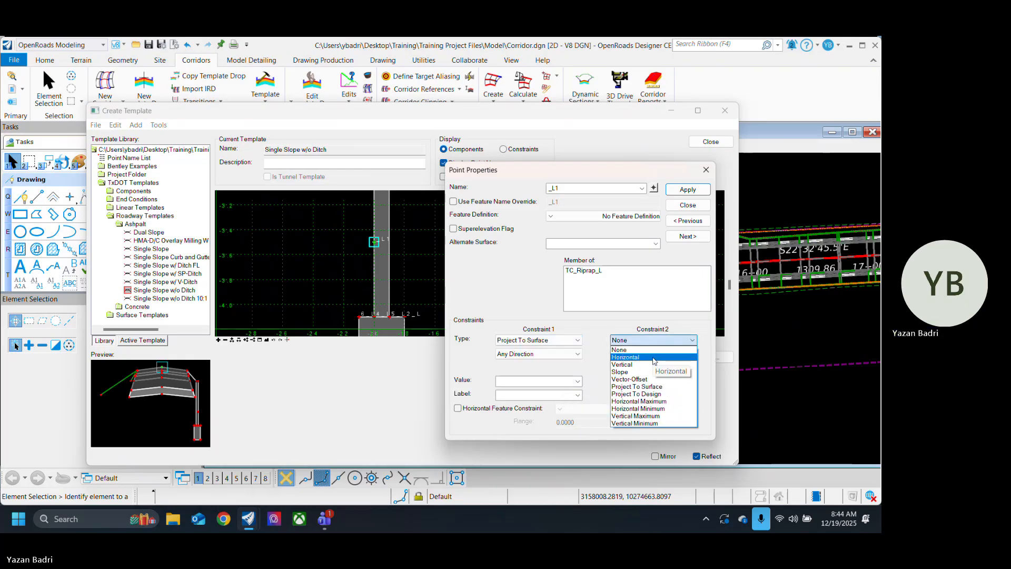
click(622, 350)
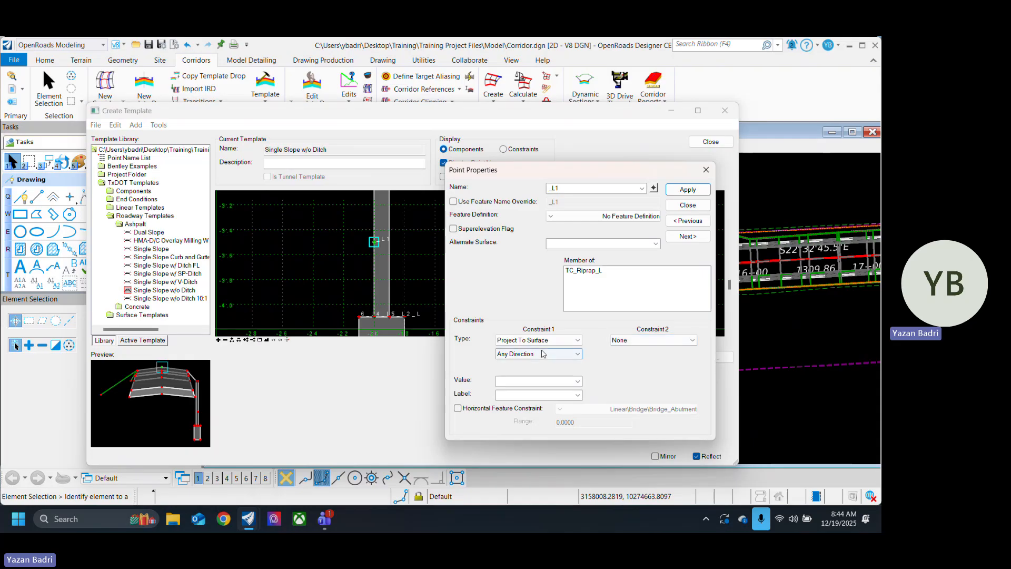
scroll(342, 275, down, 2)
scroll(342, 275, down, 1)
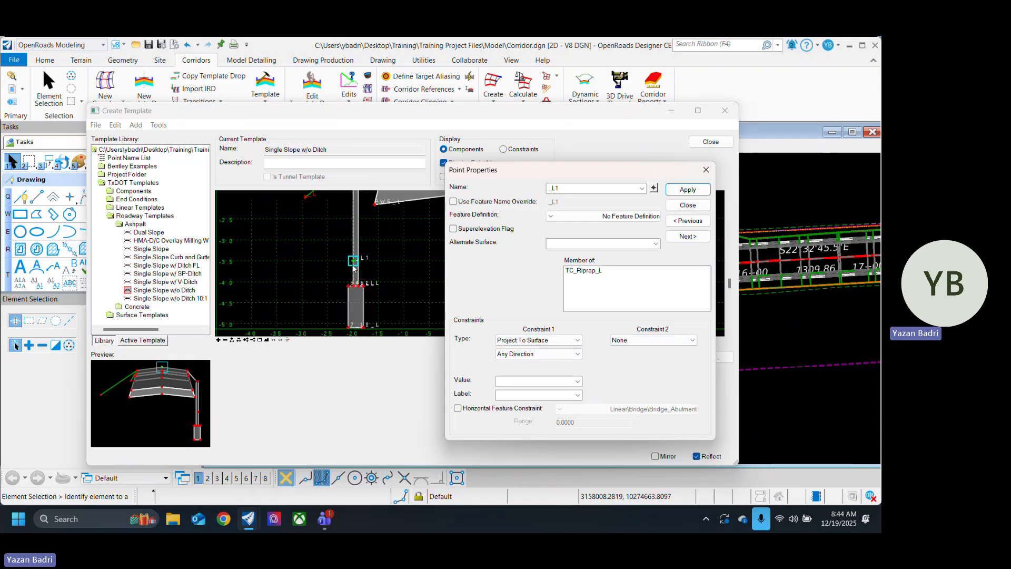
Step: Add a horizontal second constraint from _L1 to the wall's inner top corner 1_L and apply the changes
click(662, 340)
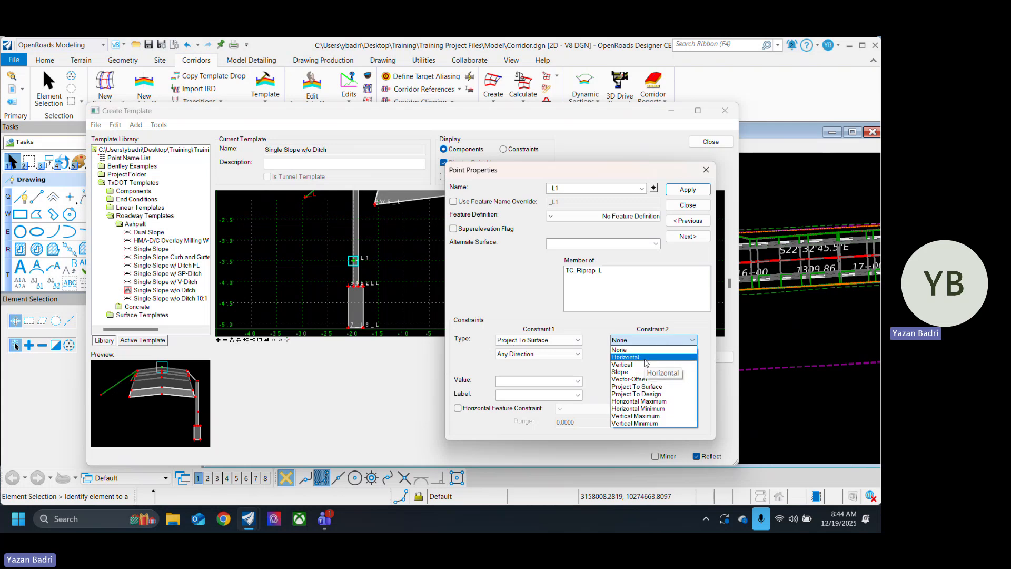
click(645, 359)
scroll(348, 319, down, 2)
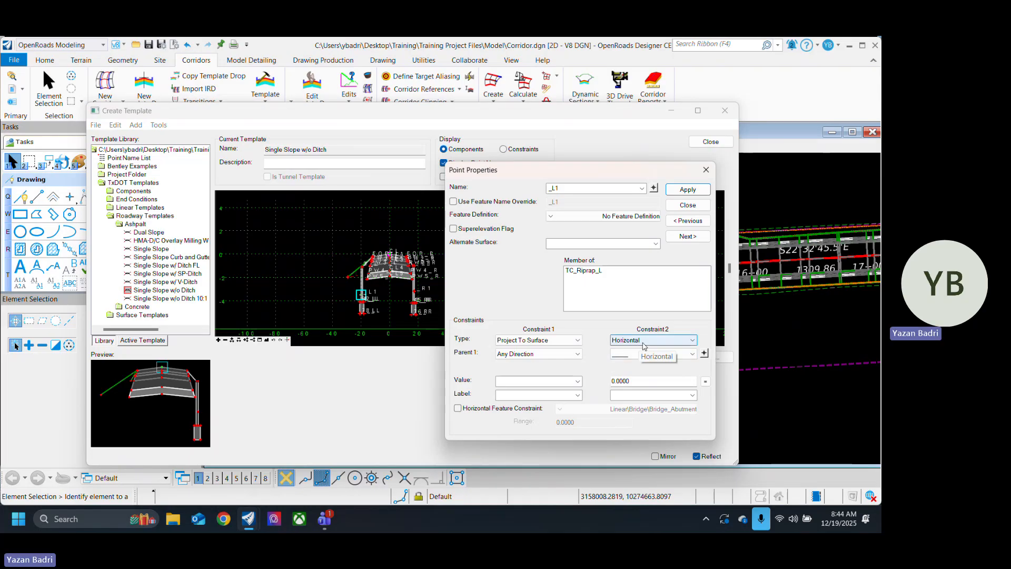
click(705, 353)
scroll(367, 275, up, 5)
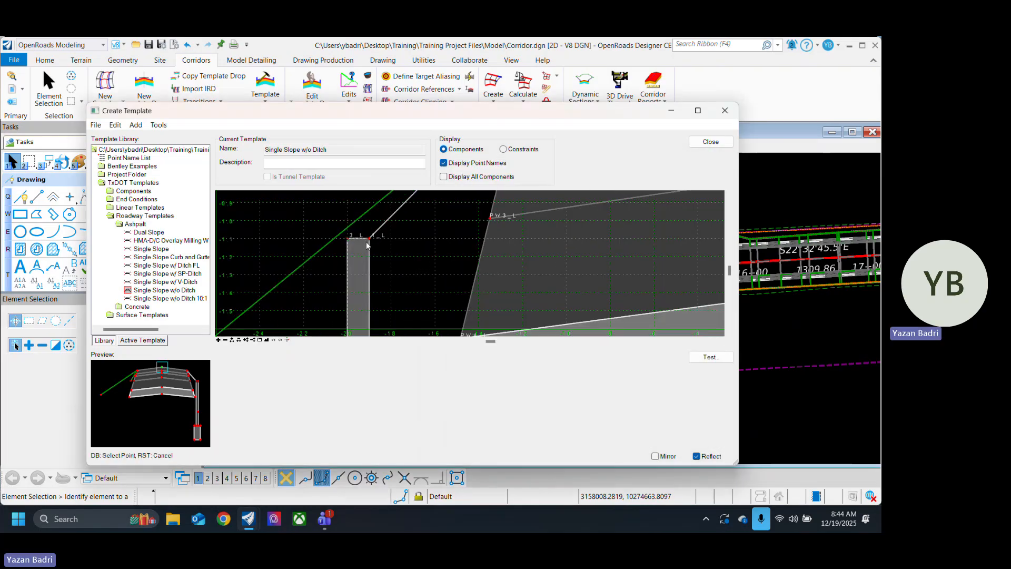
click(369, 237)
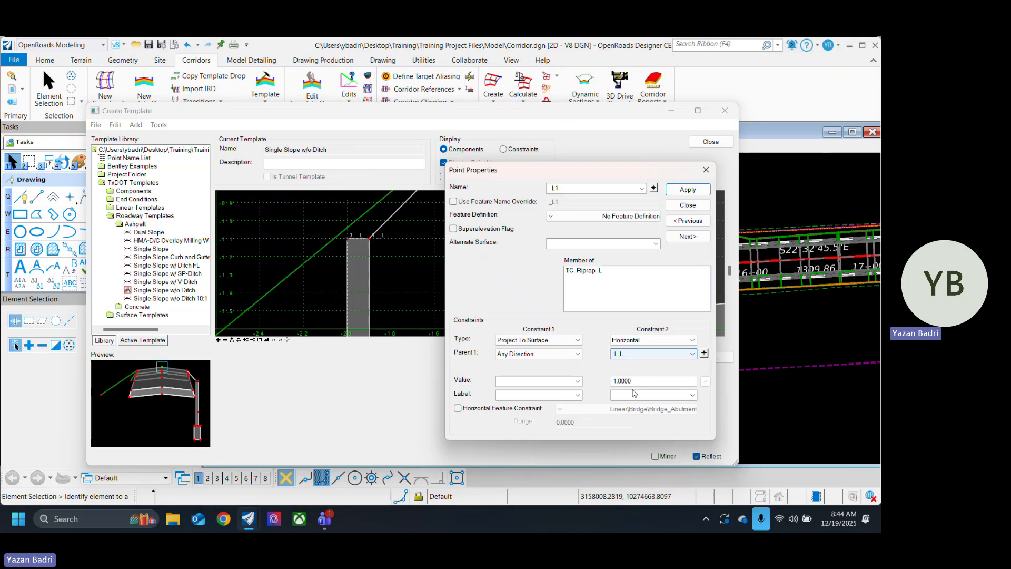
scroll(362, 236, down, 4)
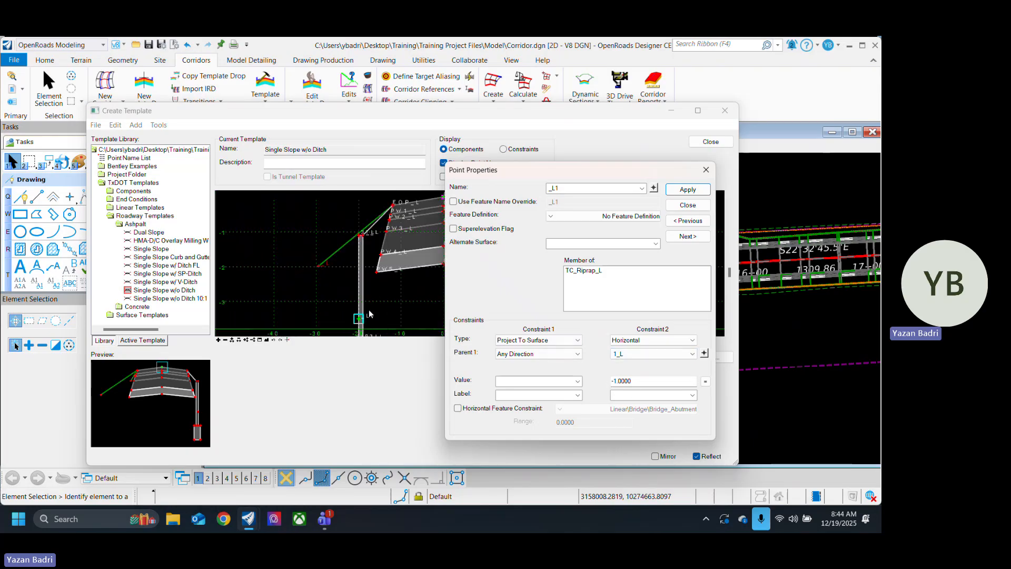
click(688, 189)
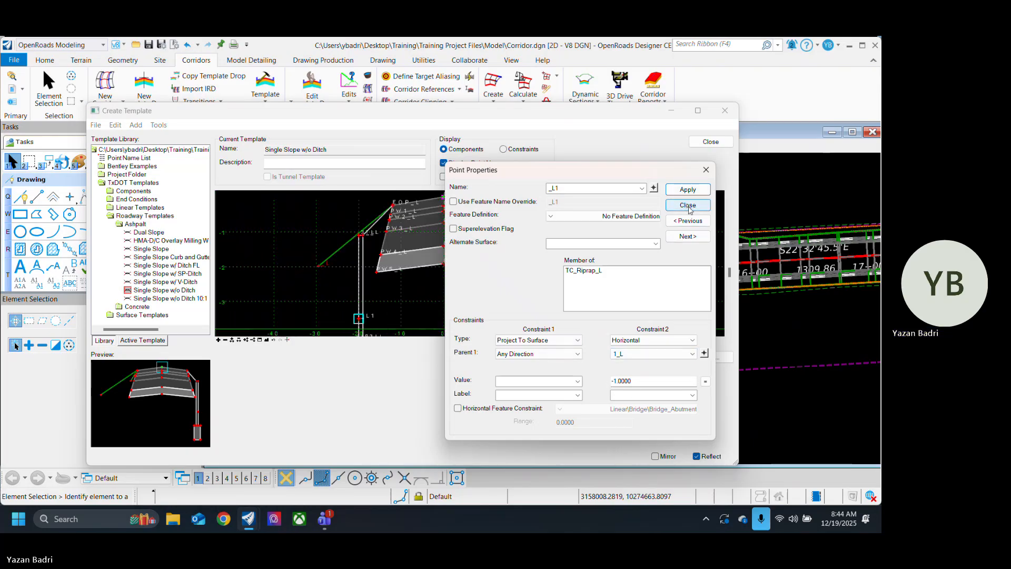
click(688, 205)
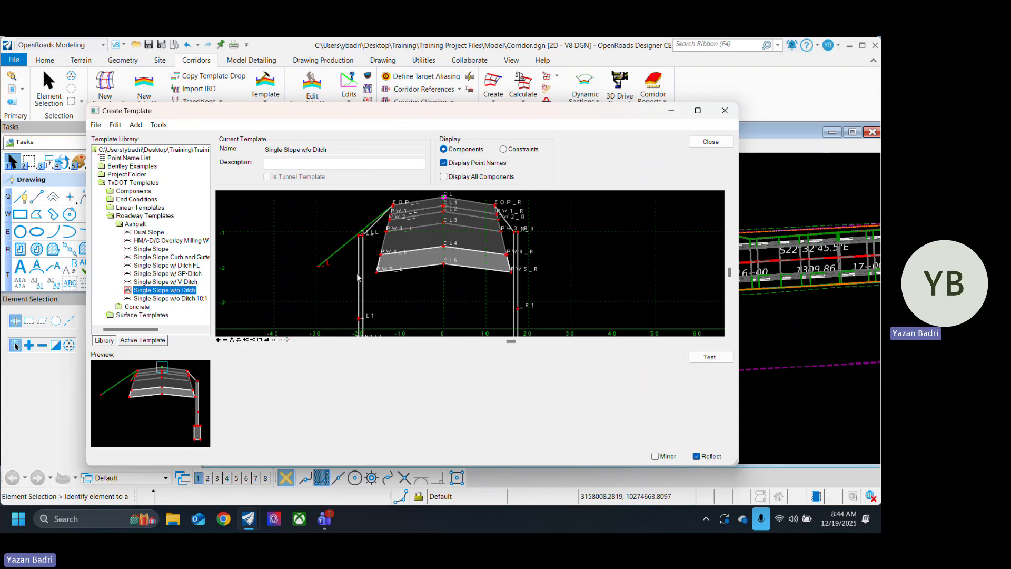
Step: Test the template's end conditions by drawing it against the Terrain Model target at 0% surface slope
mouse_move(358, 268)
scroll(359, 270, up, 3)
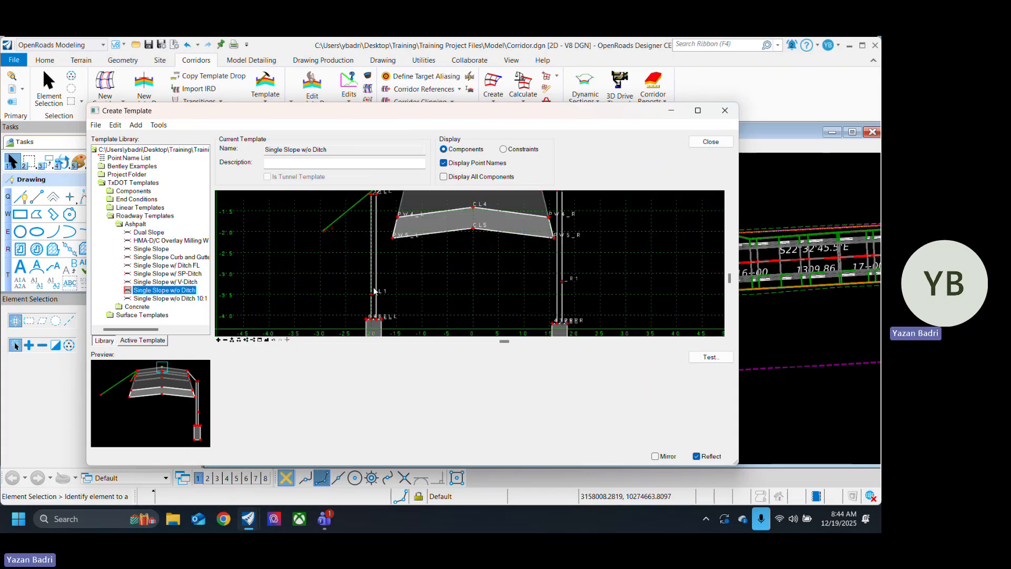
scroll(350, 267, down, 3)
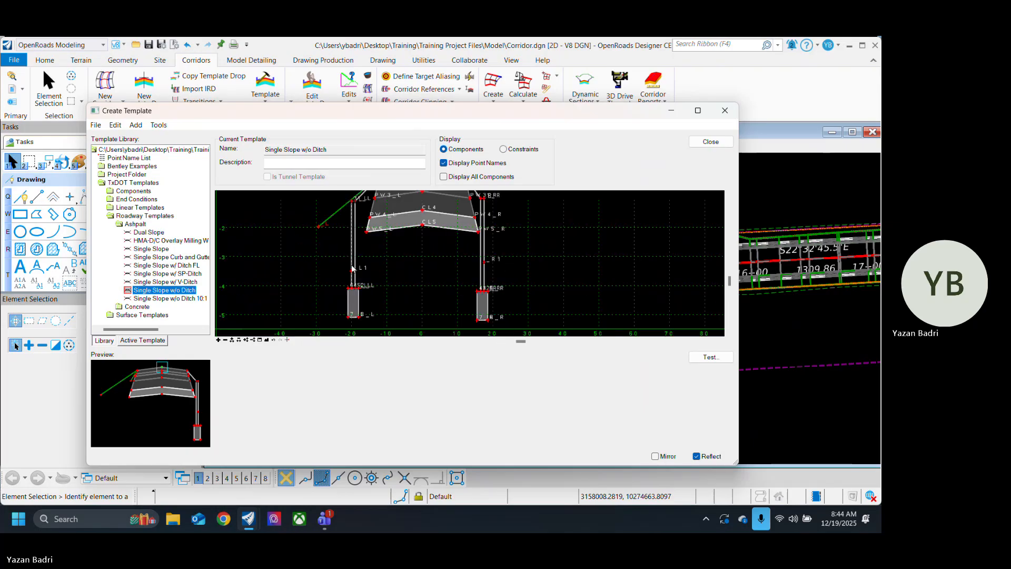
click(717, 362)
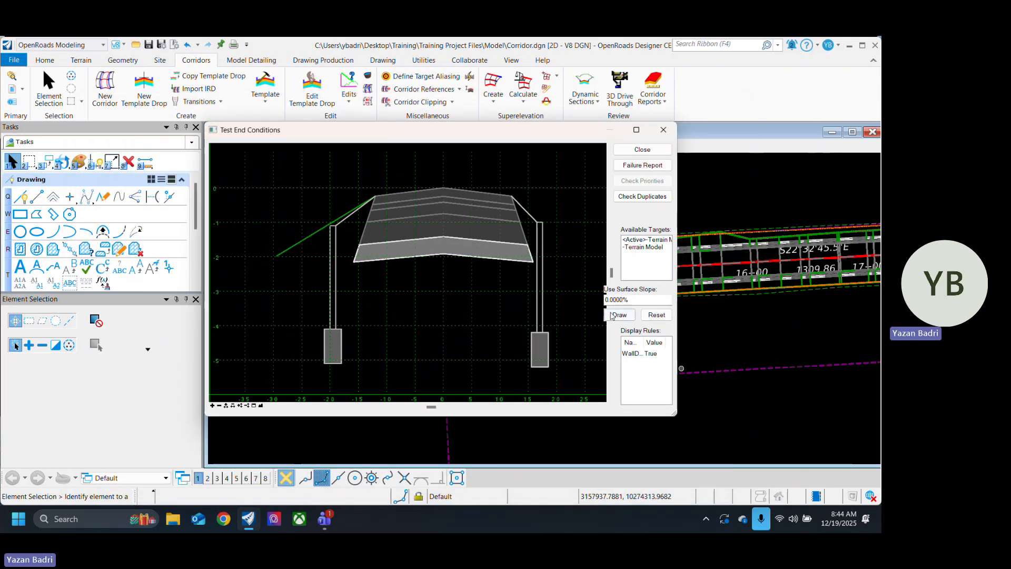
click(651, 248)
click(620, 315)
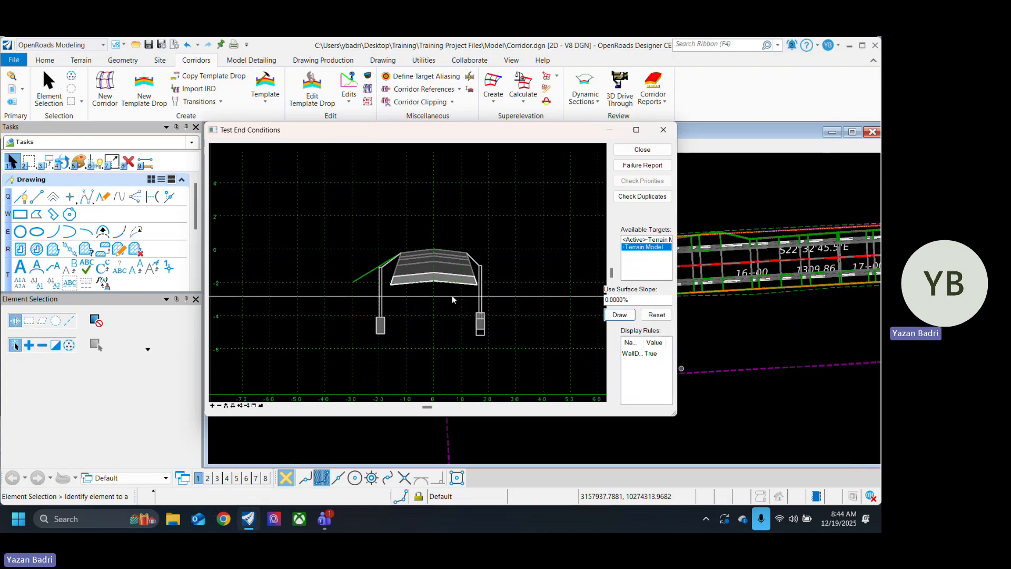
click(646, 152)
Step: Change the parent of both the vertical and horizontal constraints on the left wall's outer bottom corner 4_L to _L1
scroll(373, 278, up, 5)
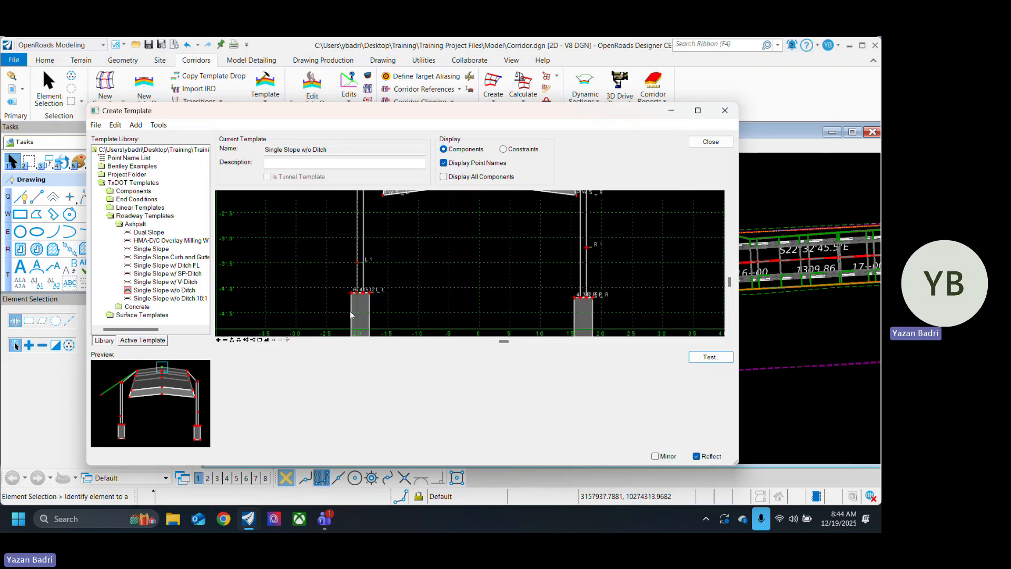
double_click(360, 273)
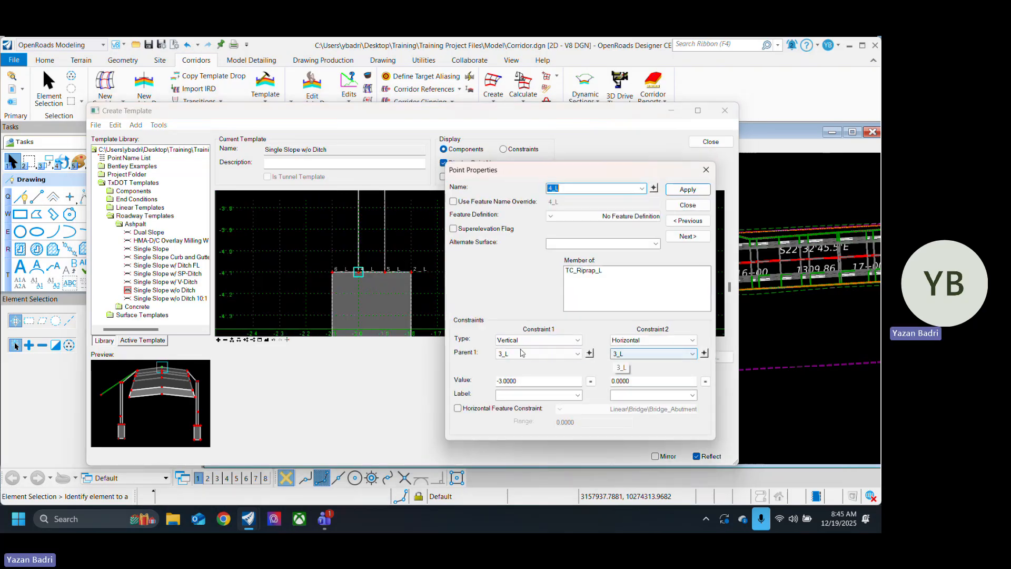
scroll(363, 274, up, 3)
scroll(285, 275, down, 2)
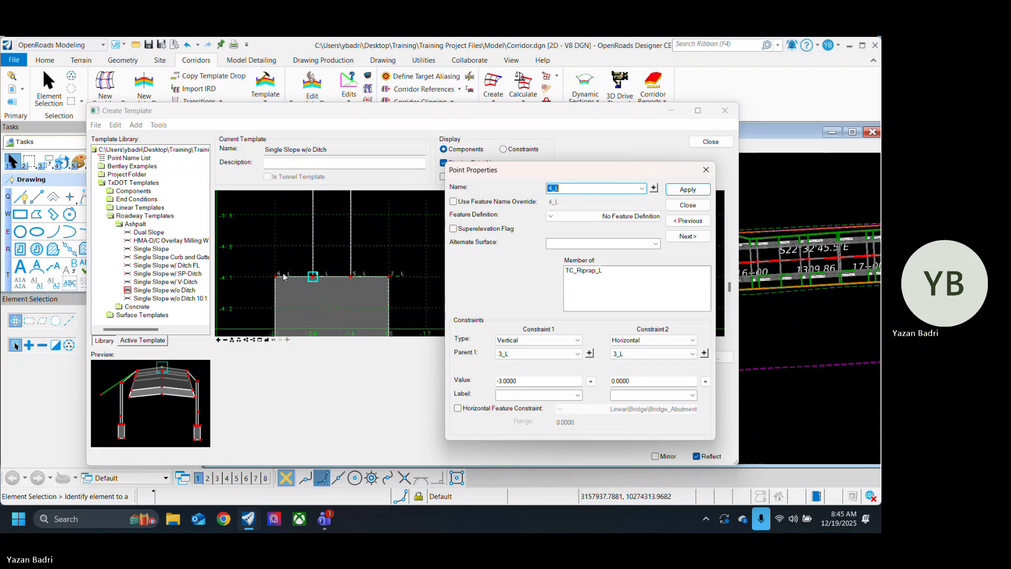
scroll(399, 302, down, 1)
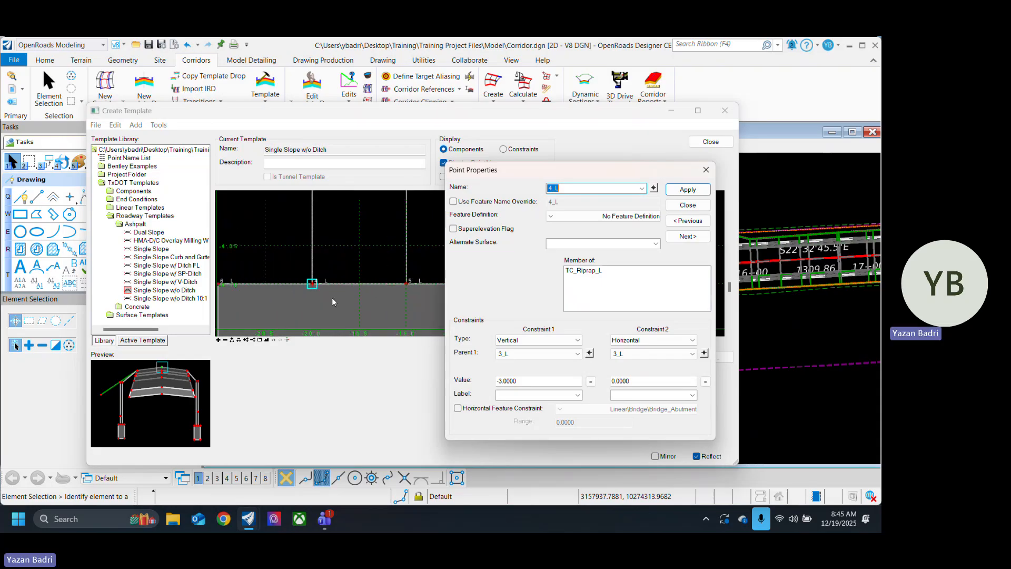
scroll(331, 298, down, 1)
scroll(341, 312, up, 3)
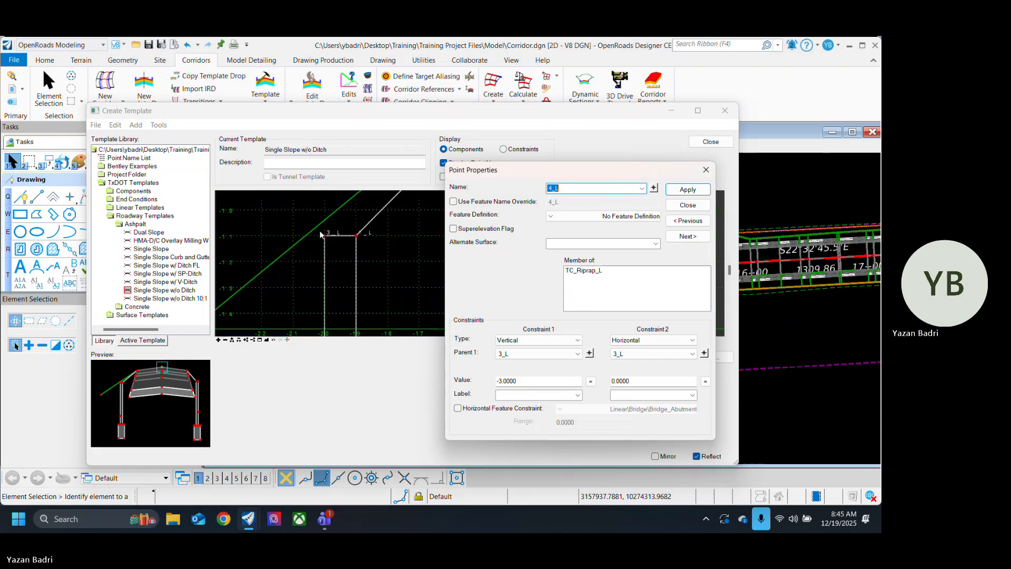
scroll(333, 249, down, 5)
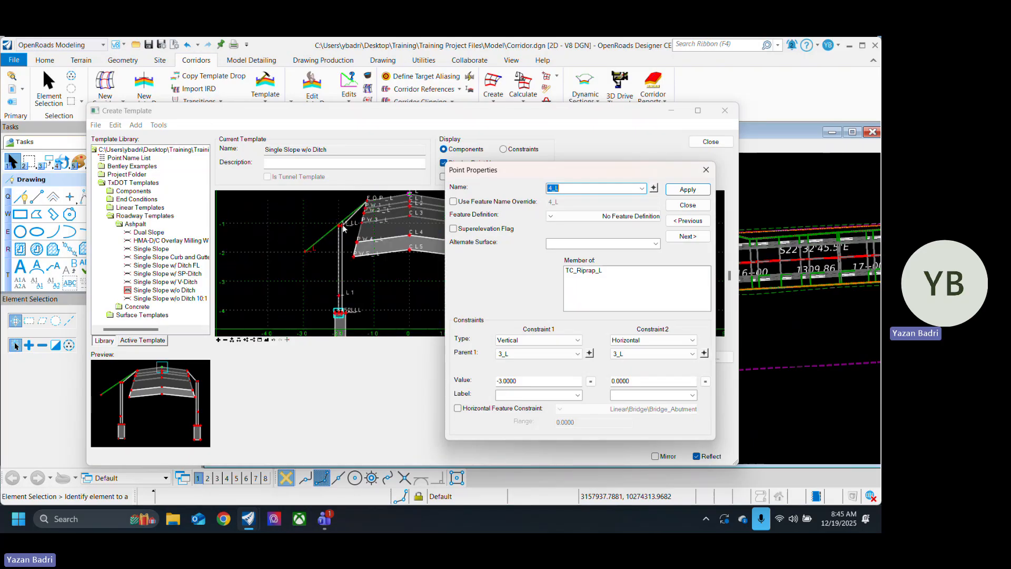
scroll(337, 285, down, 2)
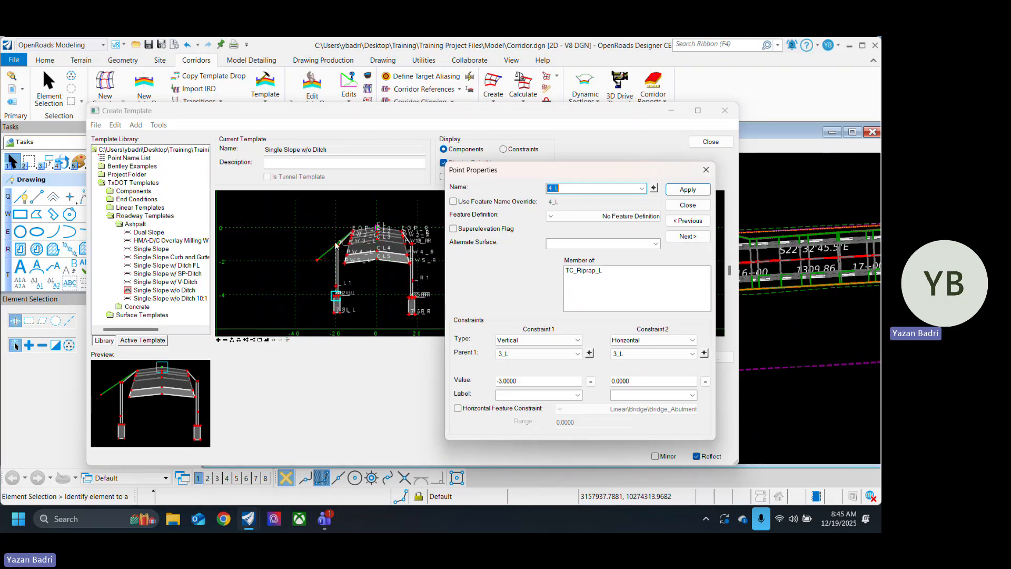
scroll(333, 284, up, 2)
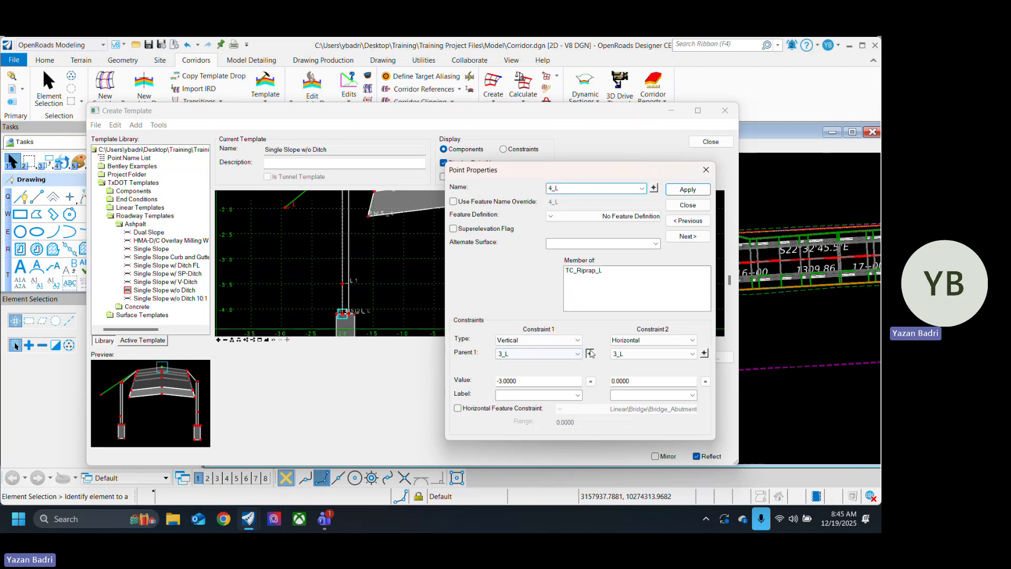
click(590, 354)
scroll(340, 288, up, 2)
click(351, 275)
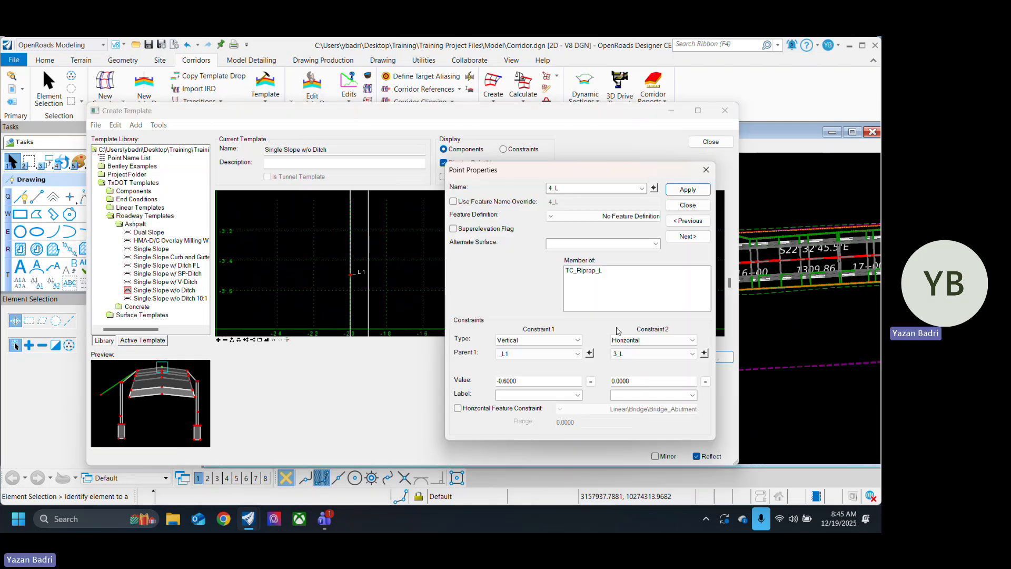
click(705, 354)
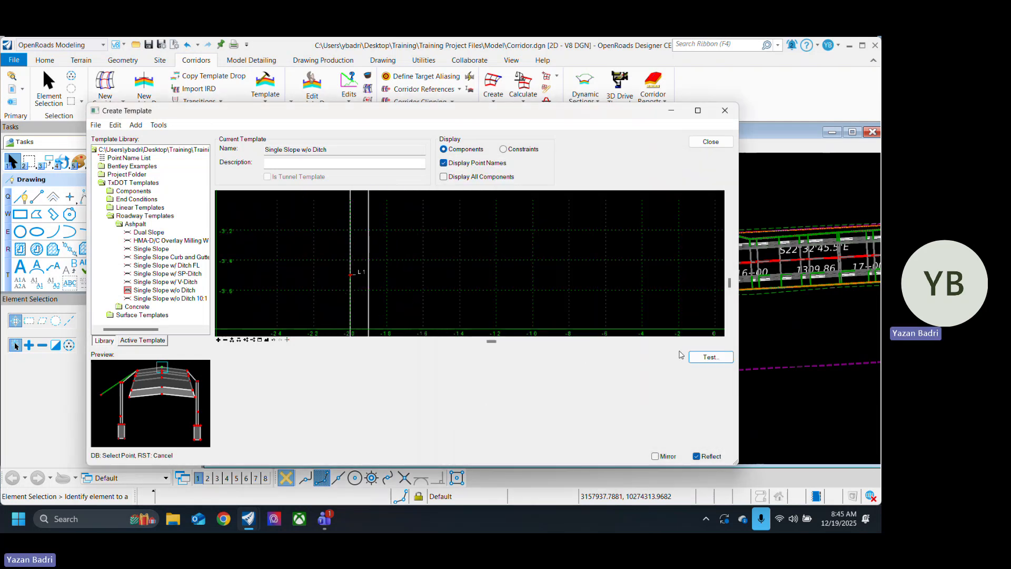
click(350, 275)
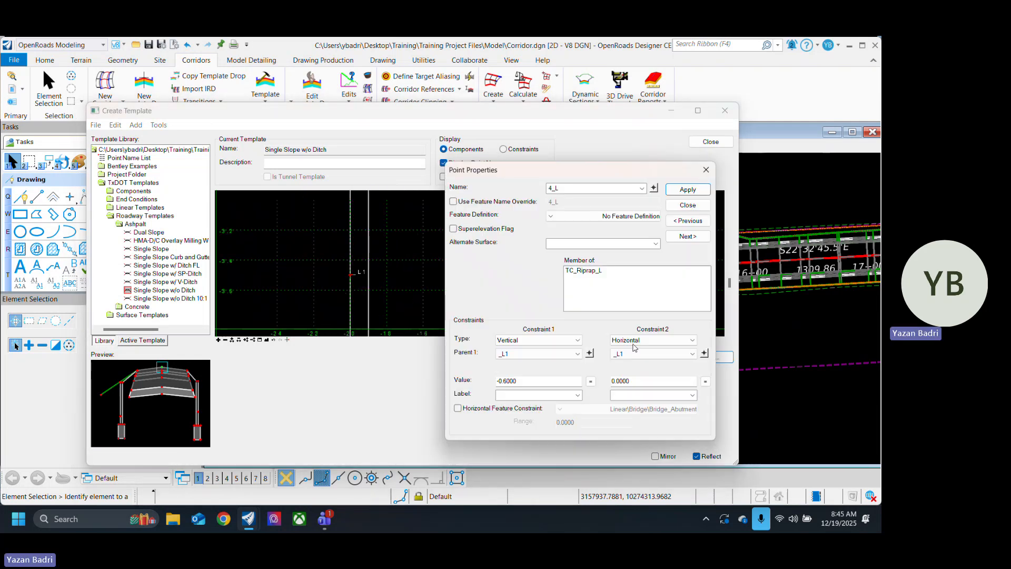
Step: Test the left wall with its re-parented outer bottom corner by drawing the template against the Terrain Model target at 0% surface slope
click(687, 205)
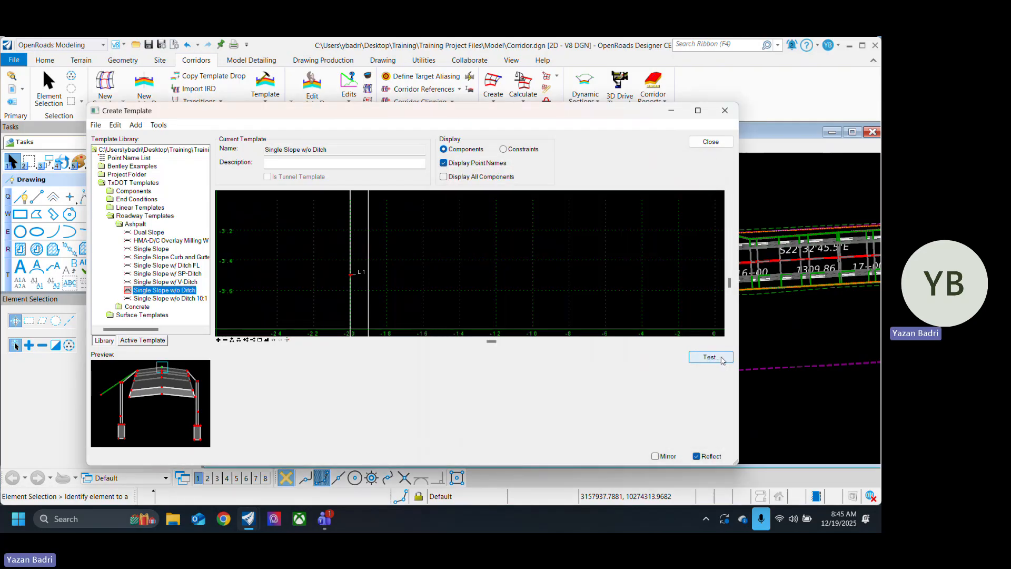
click(722, 359)
click(644, 247)
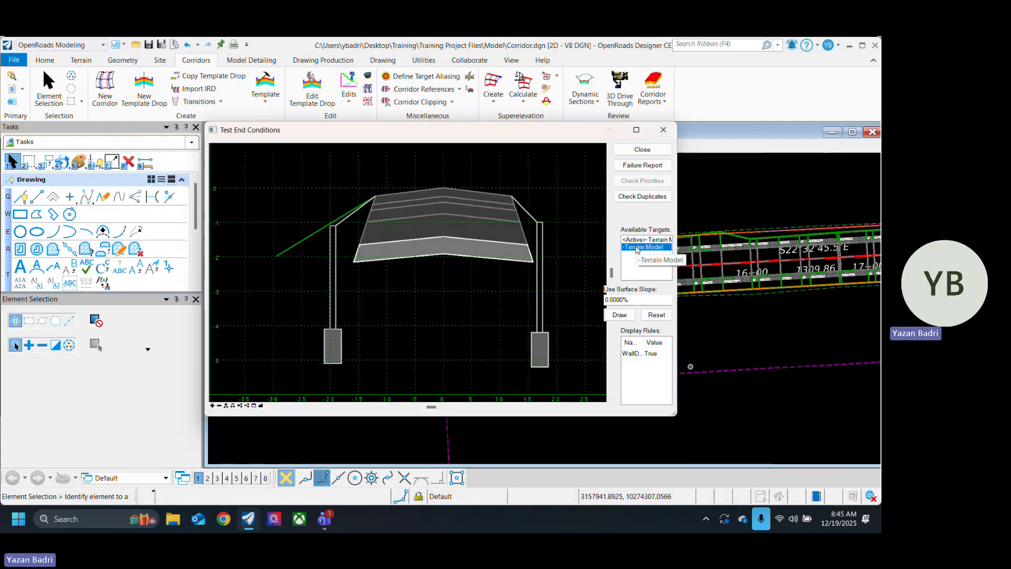
click(627, 315)
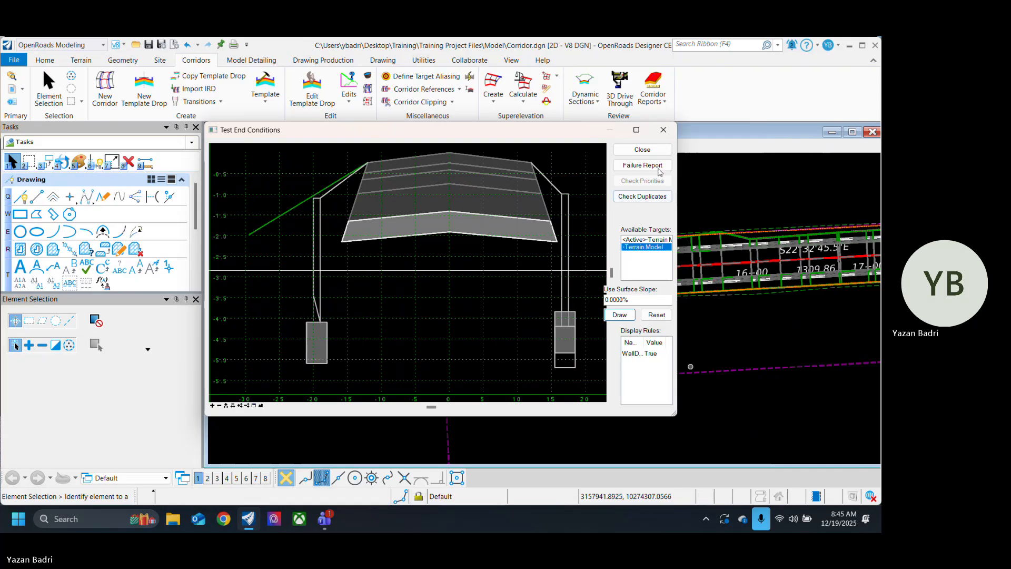
click(642, 149)
Step: Change the parent of both the vertical and horizontal constraints on the left wall's inner bottom corner 5_L to 4_L
scroll(381, 283, up, 3)
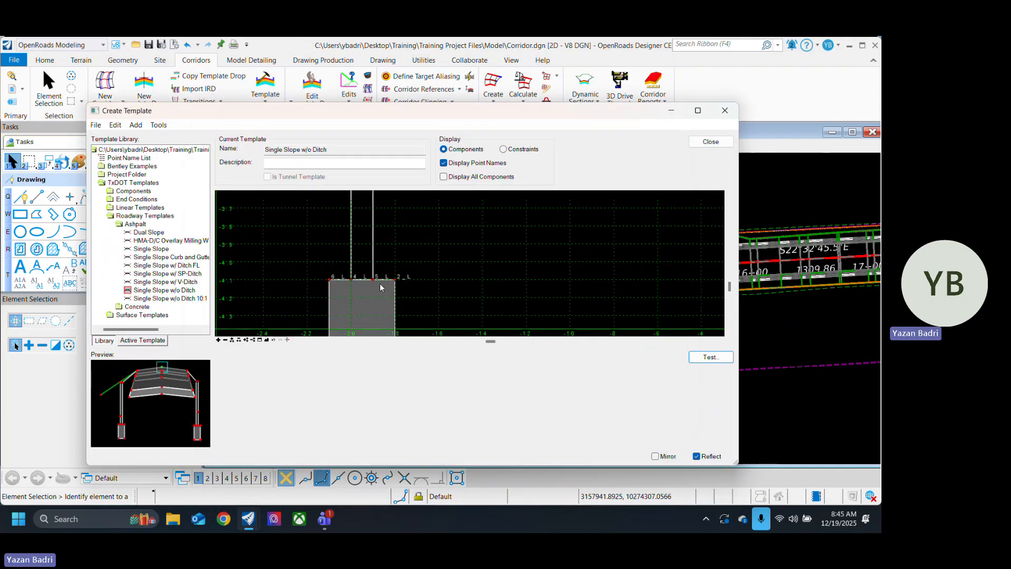
mouse_move(374, 283)
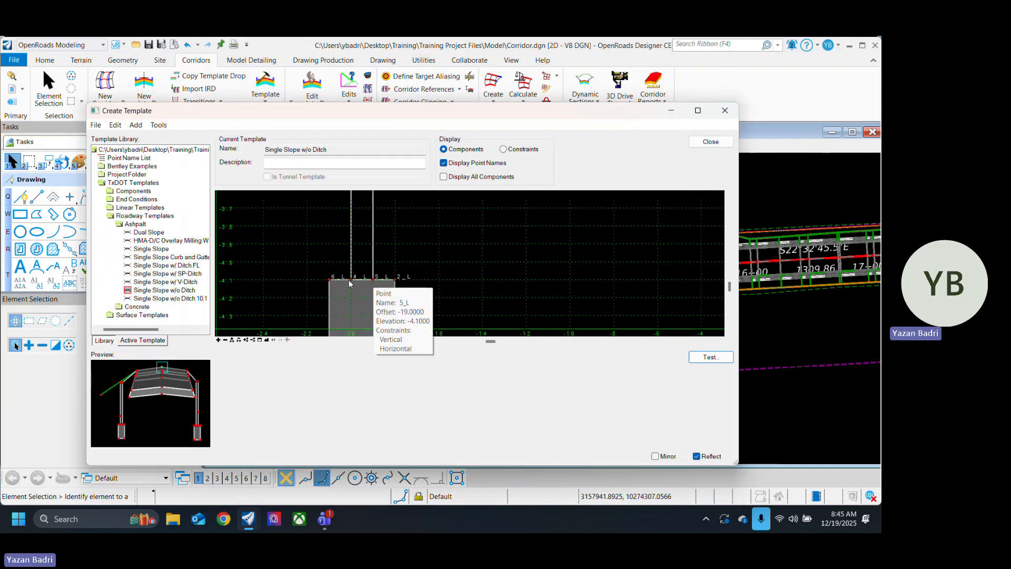
scroll(376, 284, down, 2)
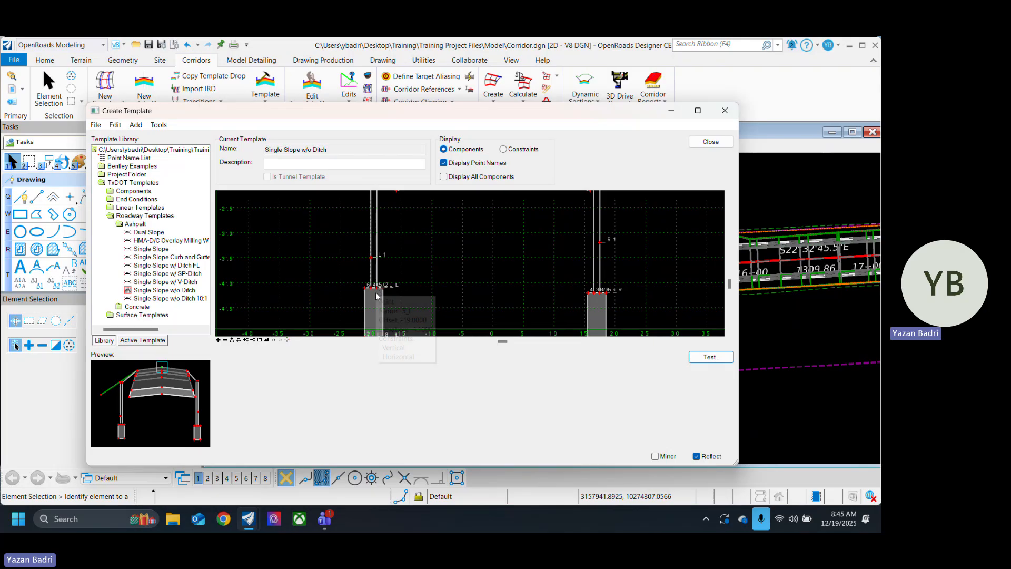
scroll(375, 292, up, 1)
right_click(382, 285)
click(395, 288)
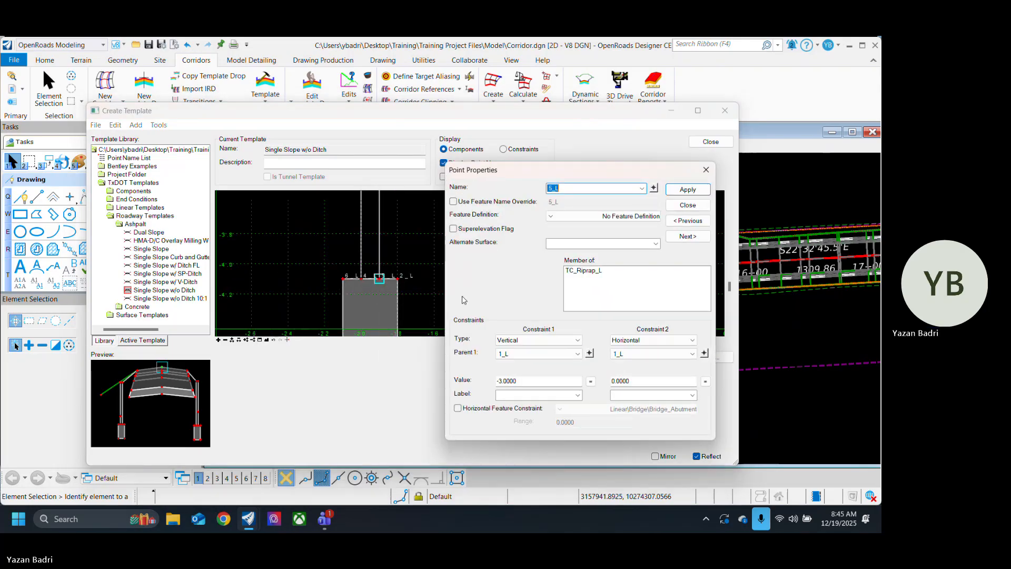
click(590, 353)
click(362, 283)
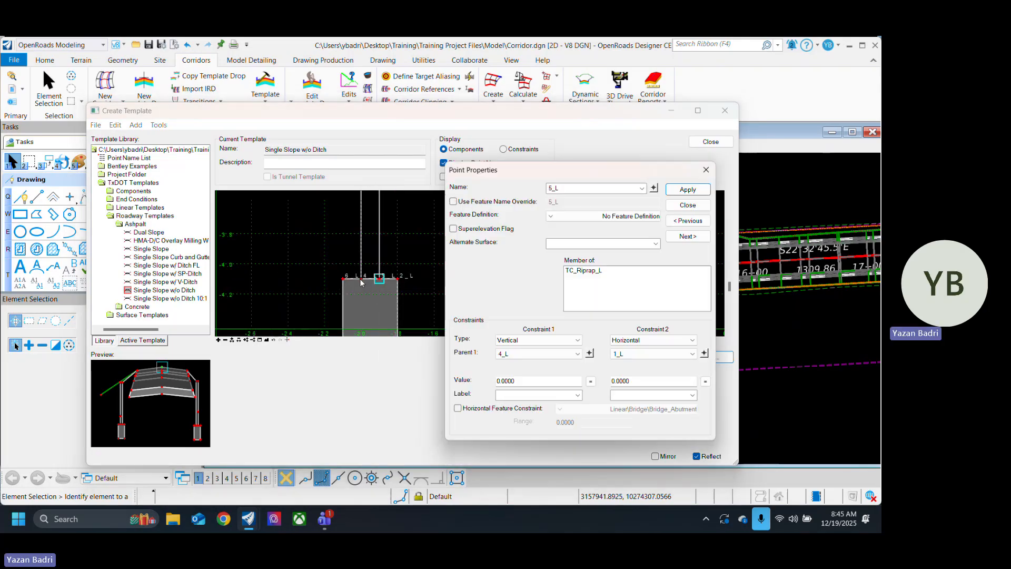
click(704, 354)
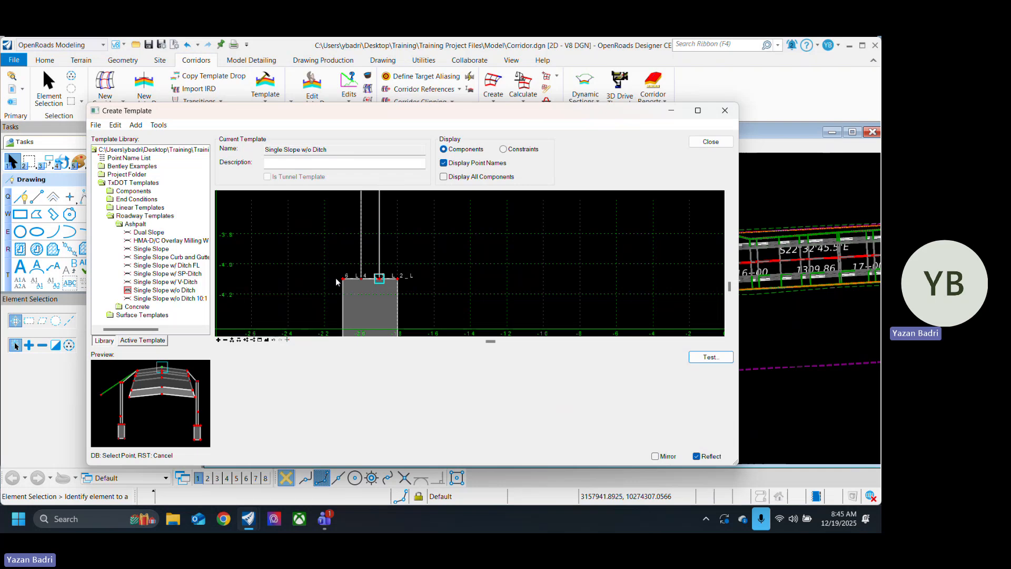
click(363, 279)
click(688, 205)
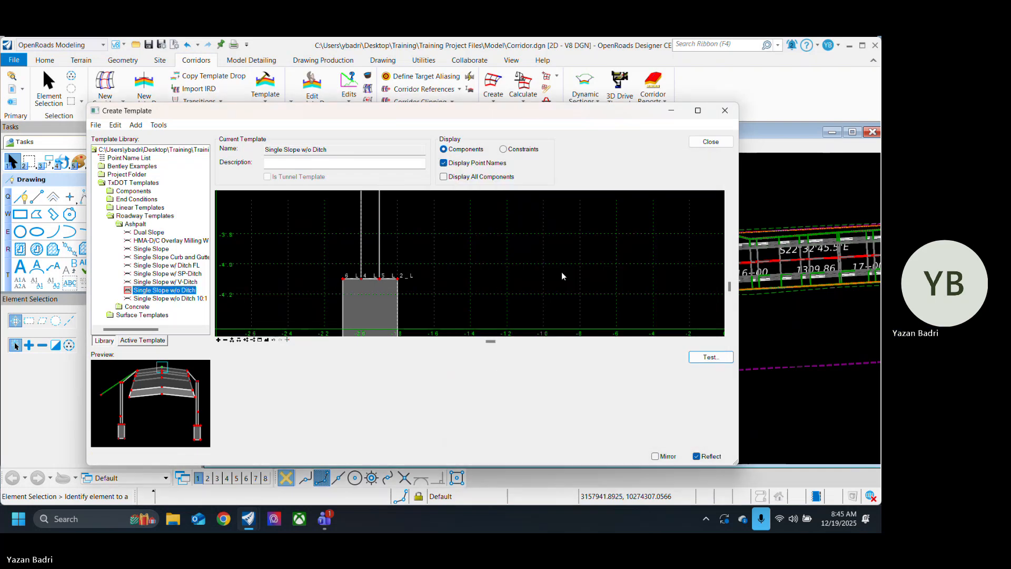
Step: Retest the template's end conditions against the Terrain Model target at 0% surface slope and examine both wall footings
click(723, 357)
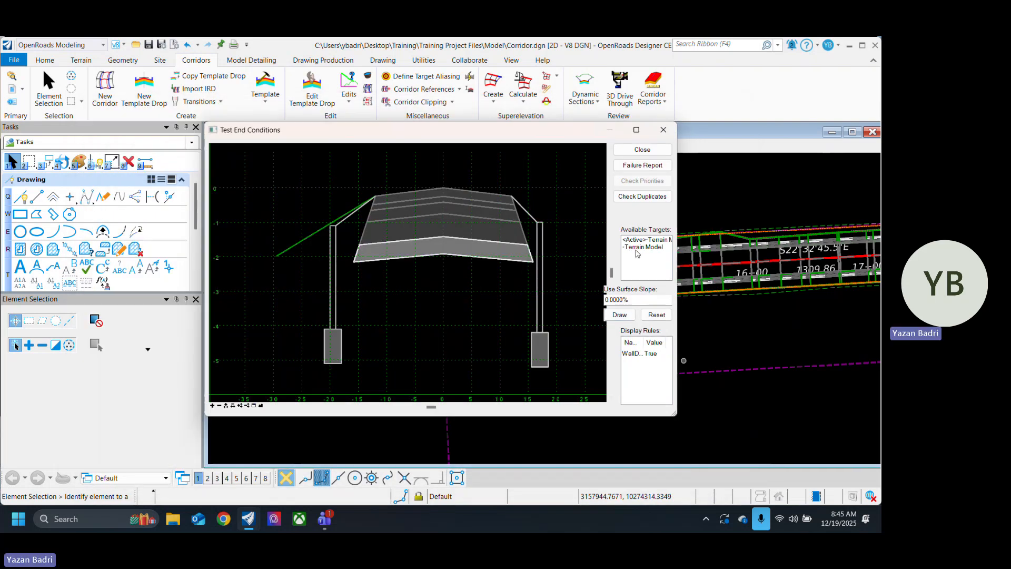
click(620, 315)
scroll(431, 329, down, 3)
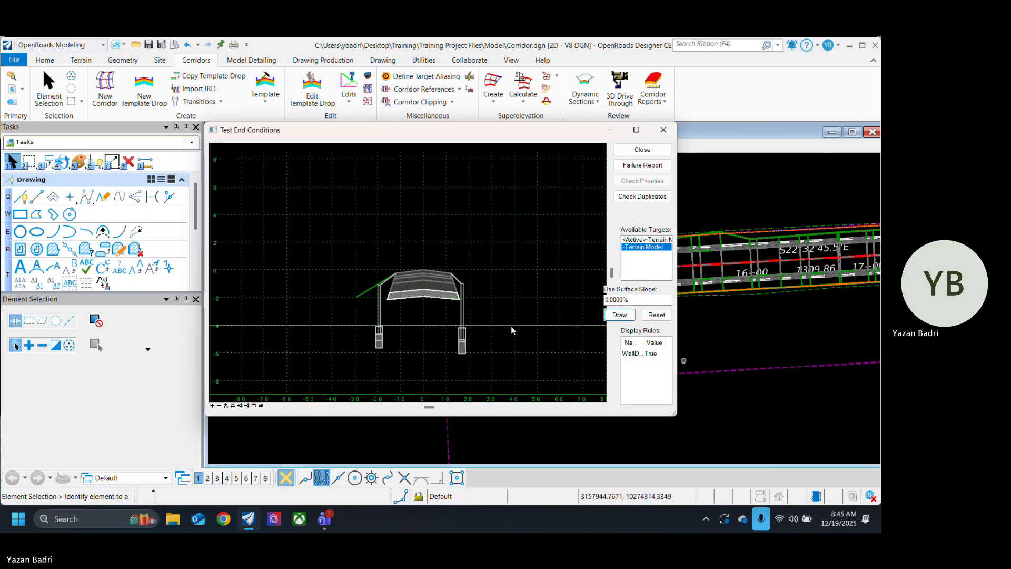
click(642, 149)
Step: Change the first constraint on the left wall's inner top corner 1_L to Slope with EOP_L as its parent
scroll(394, 276, up, 3)
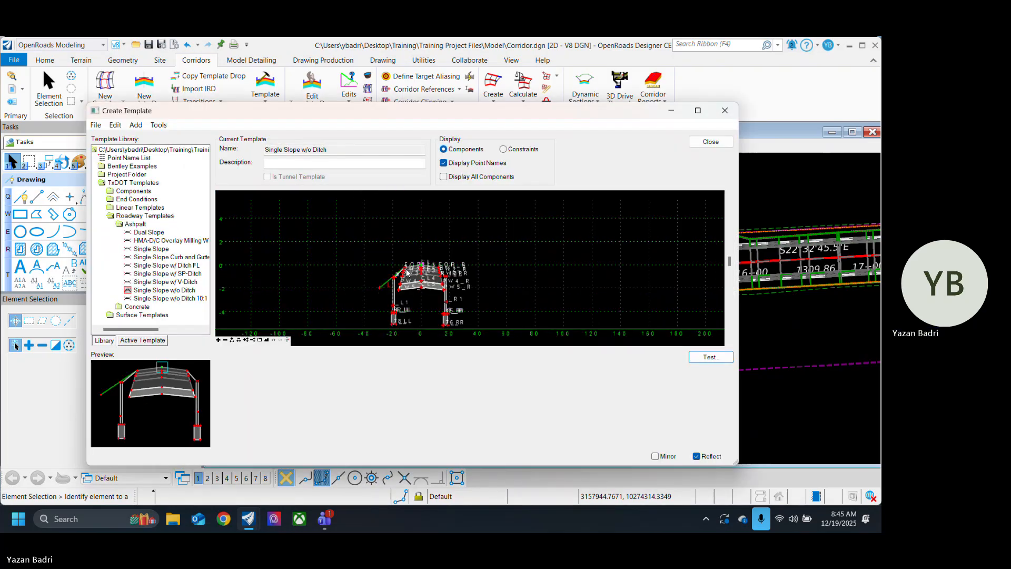
scroll(394, 275, up, 3)
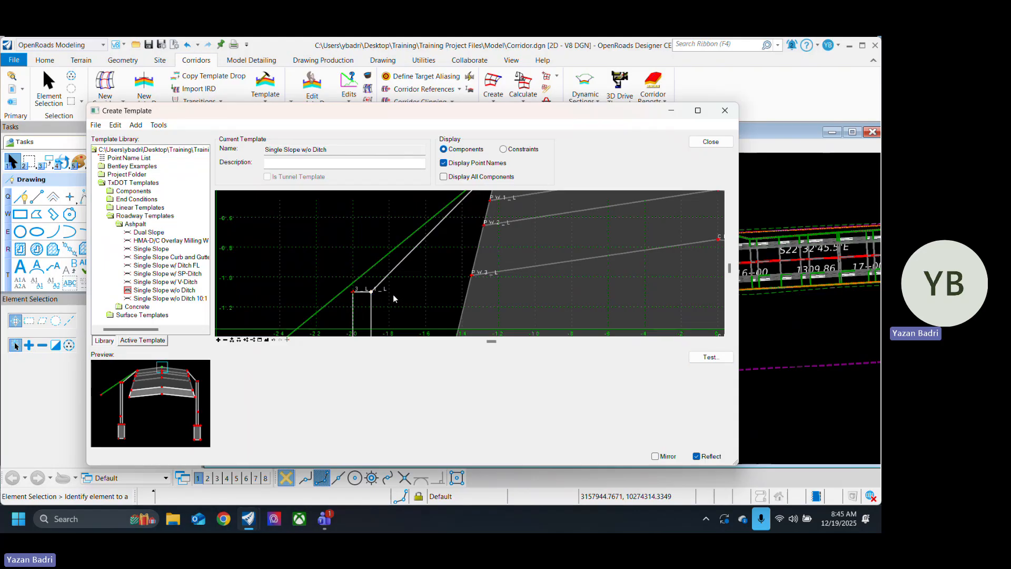
double_click(372, 292)
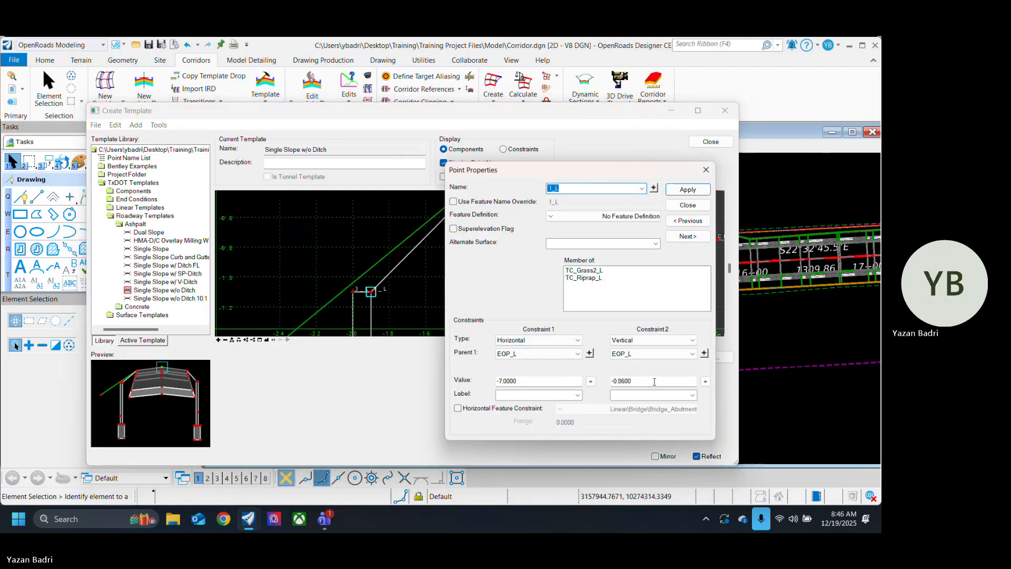
click(540, 340)
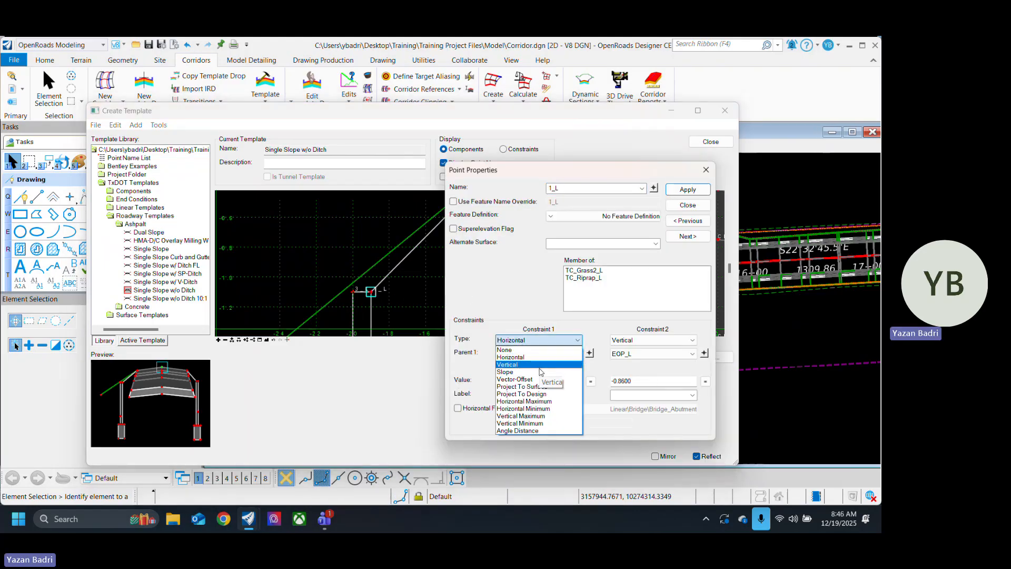
click(541, 373)
click(589, 353)
scroll(322, 301, down, 7)
scroll(371, 267, up, 2)
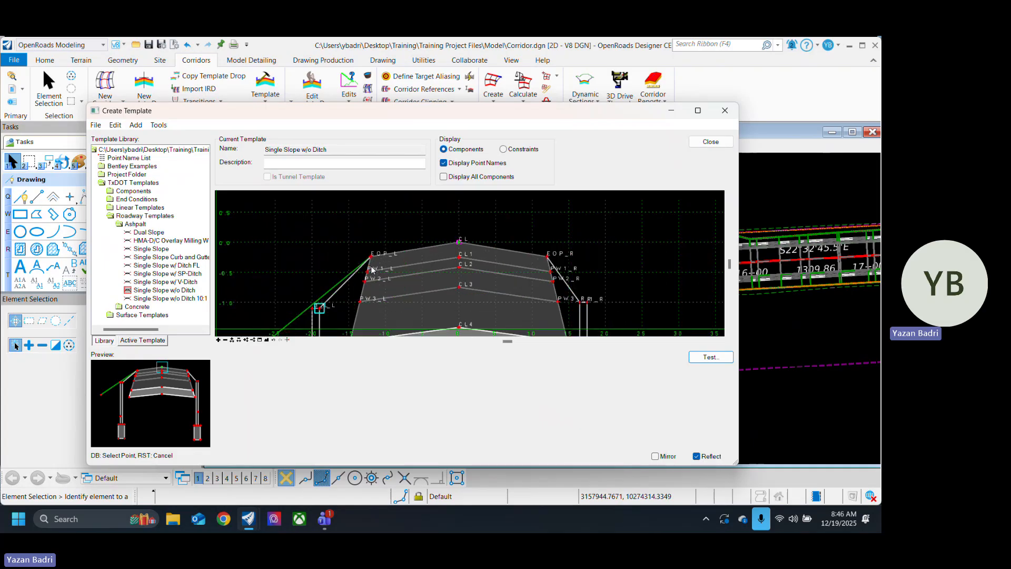
scroll(371, 269, up, 2)
click(374, 248)
scroll(412, 266, down, 4)
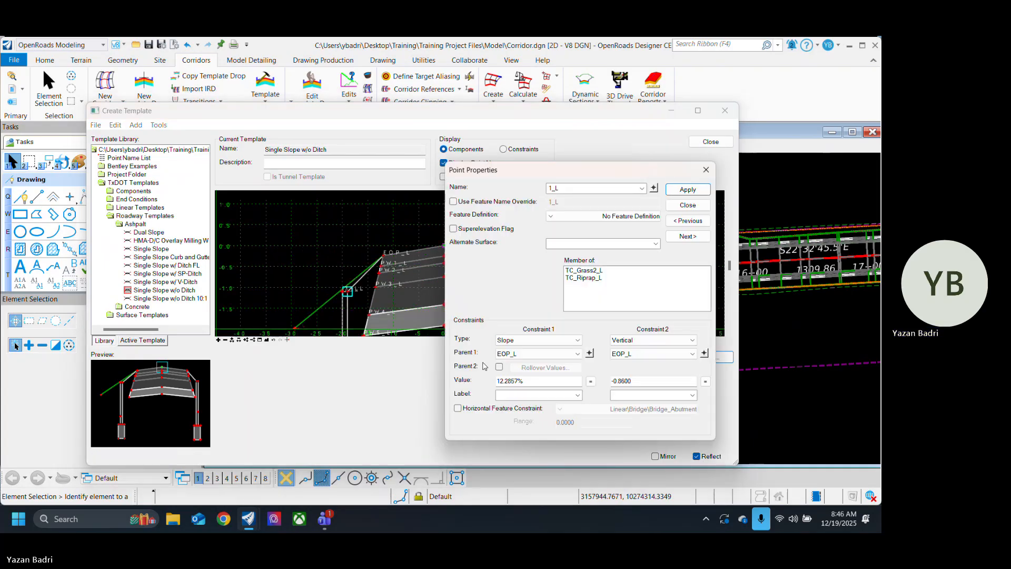
Step: Set the slope constraint value of point 1_L to 16.67% and apply the change
drag(534, 386, 484, 387)
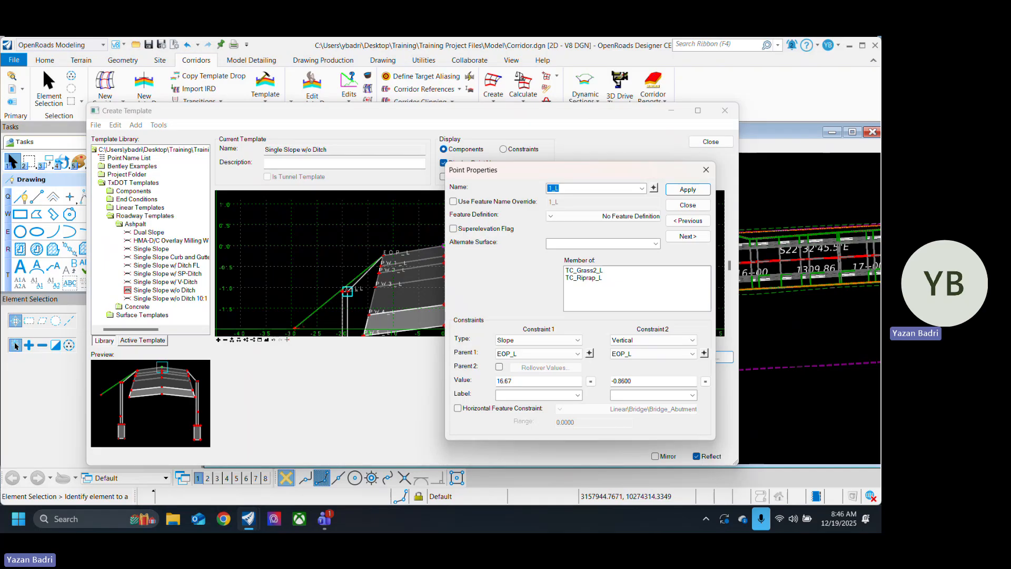
text(16.67)
key(Return)
scroll(374, 324, up, 6)
scroll(323, 223, down, 10)
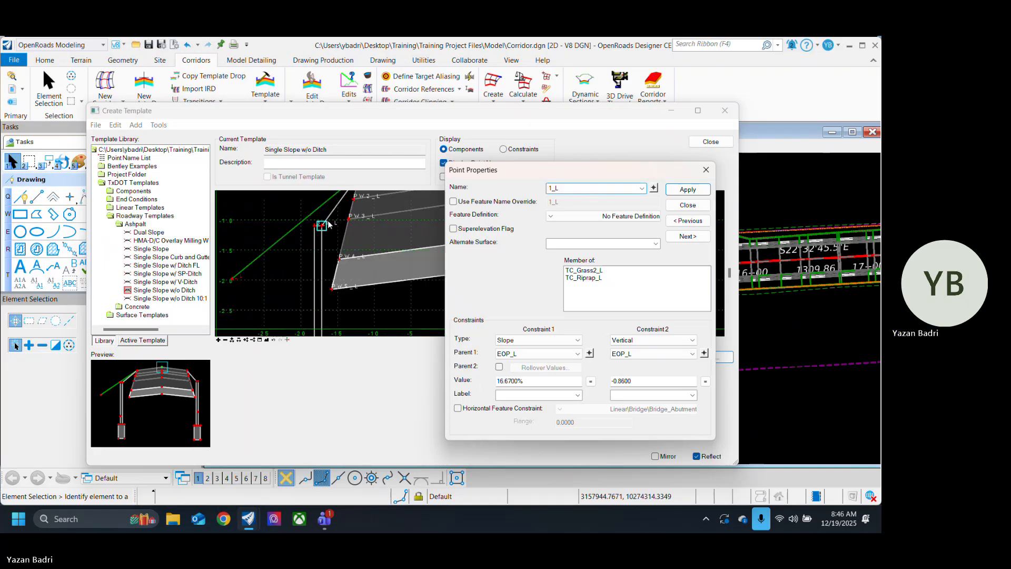
scroll(339, 250, up, 6)
scroll(322, 281, down, 5)
scroll(330, 270, up, 4)
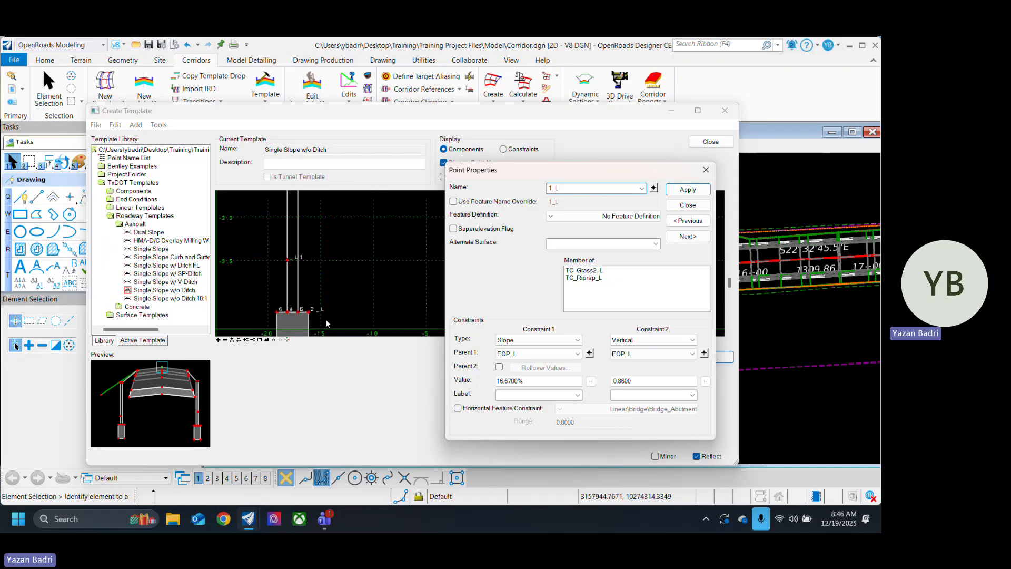
scroll(322, 322, down, 4)
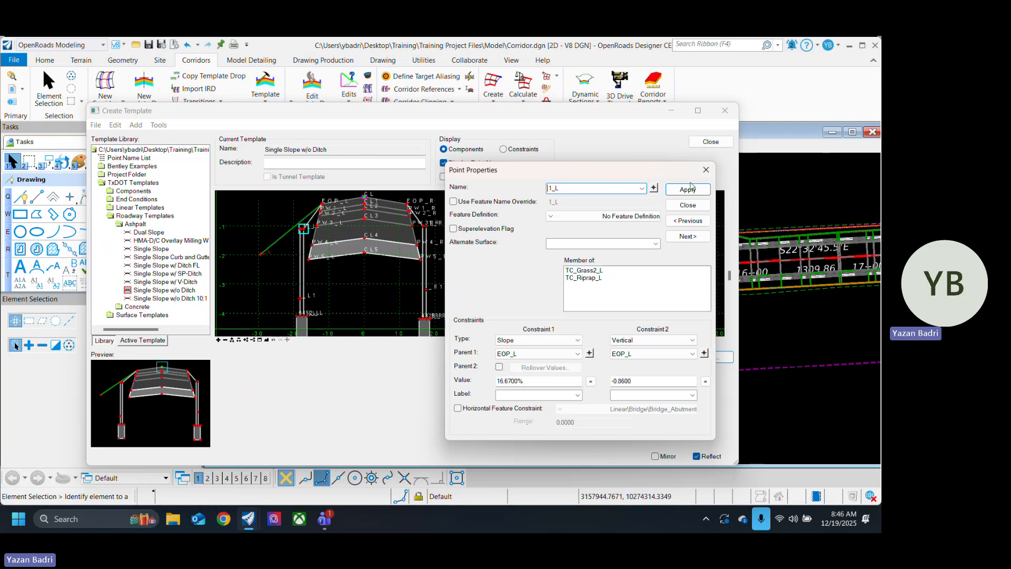
click(688, 189)
click(688, 205)
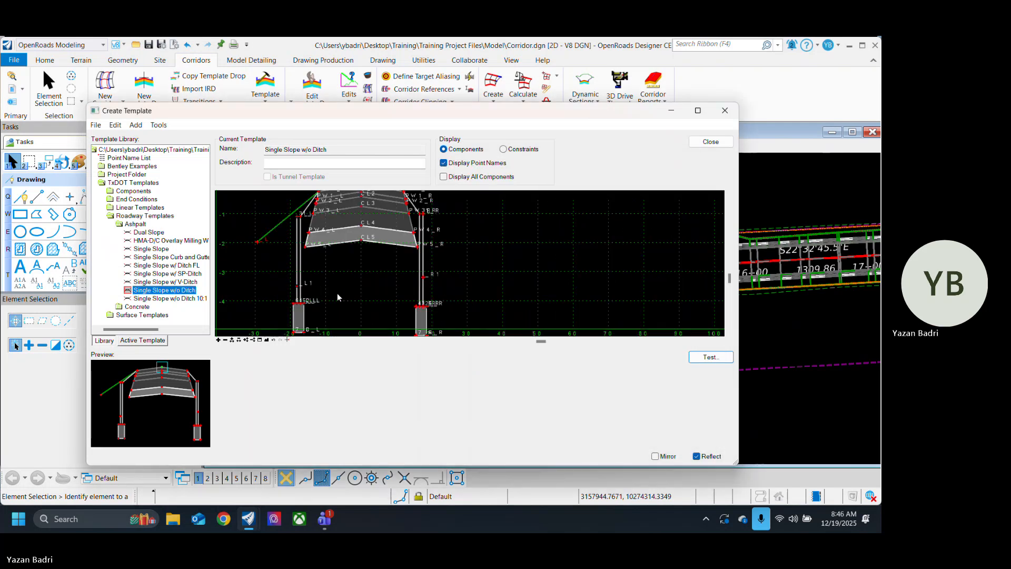
Step: Maximize the template editor and open the component properties of the left grass end condition TC_Grass1_L, keeping the left side slope in view
scroll(316, 274, down, 4)
scroll(358, 274, up, 6)
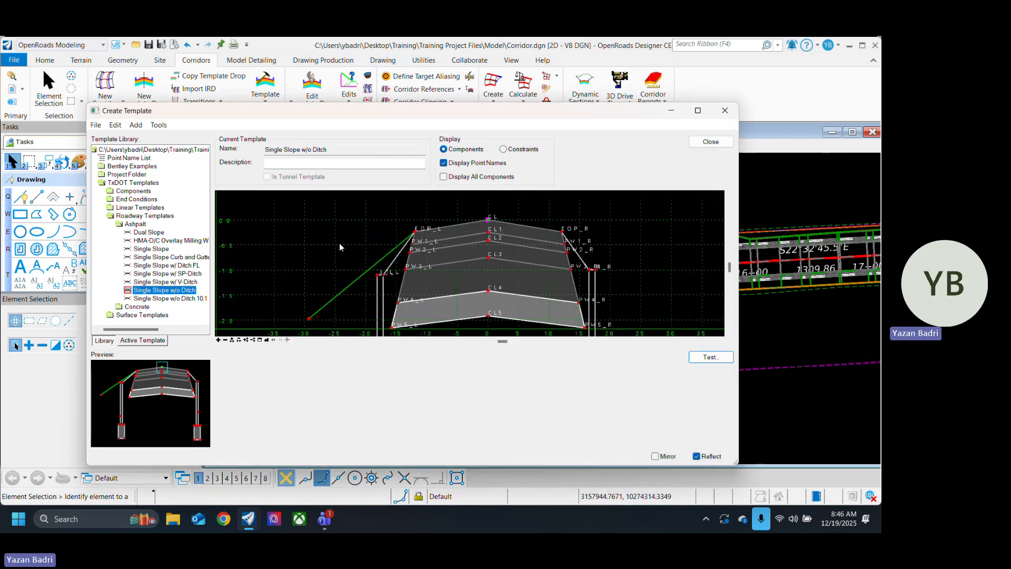
scroll(364, 257, down, 1)
scroll(345, 250, down, 3)
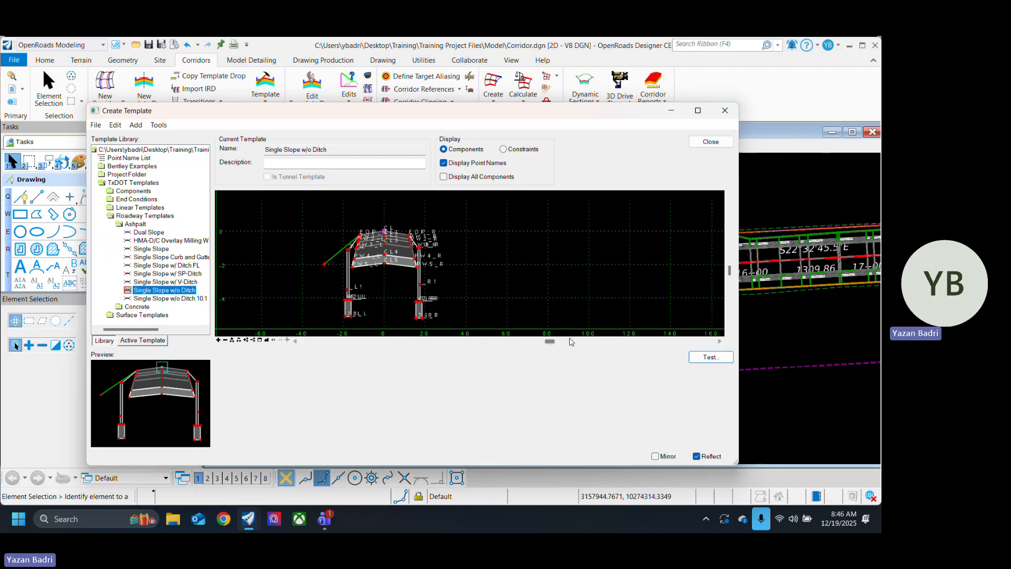
click(698, 110)
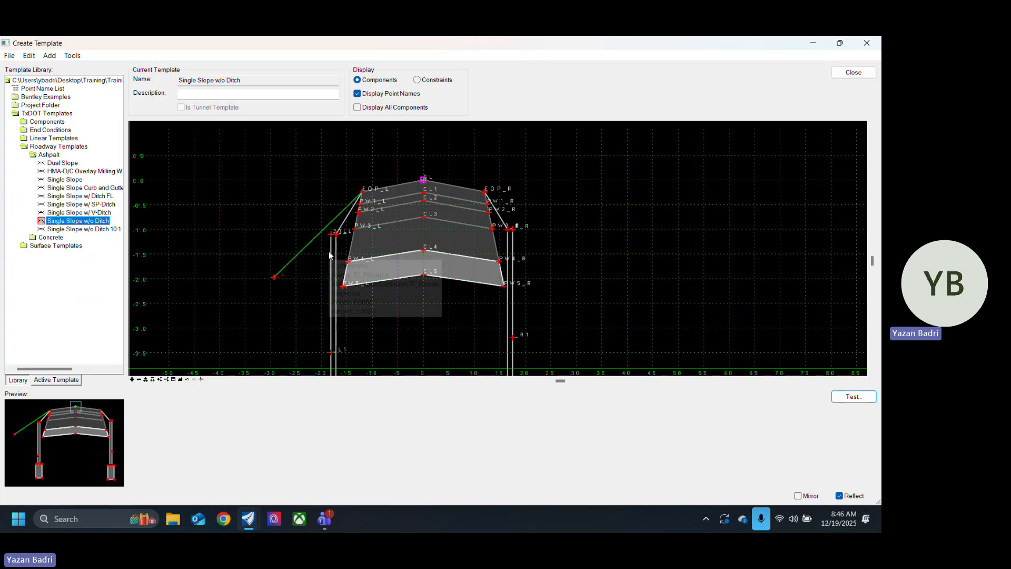
double_click(307, 246)
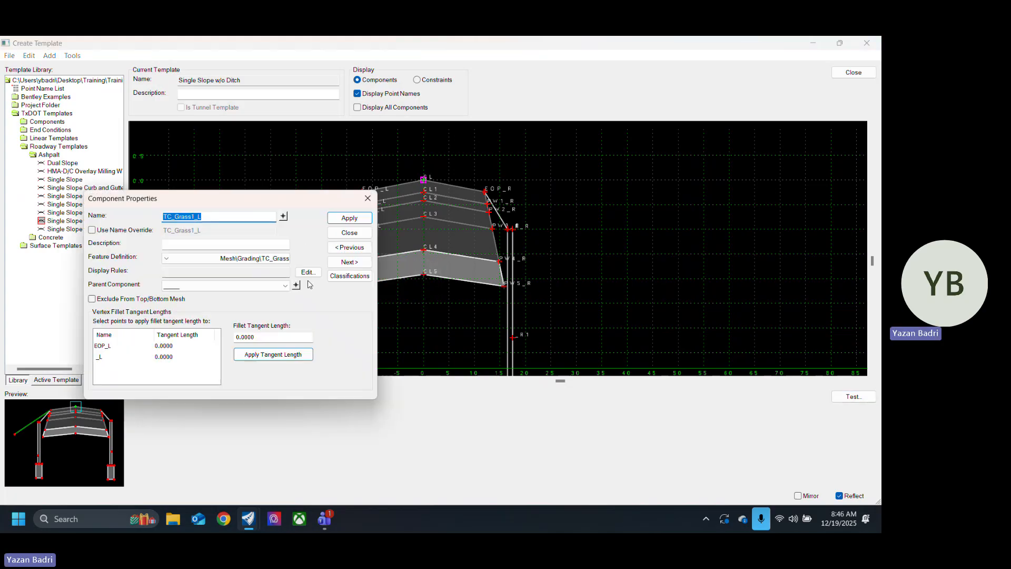
drag(291, 199, 681, 136)
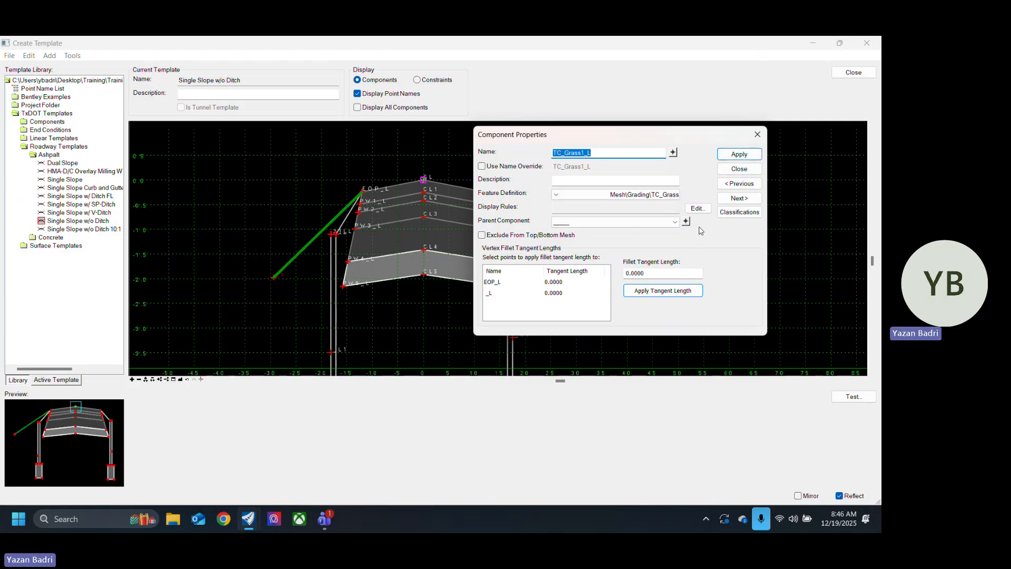
Step: Start a new Slope display rule for TC_Grass1_L between the left slope end point _L and the pavement edge EOP_L
click(699, 209)
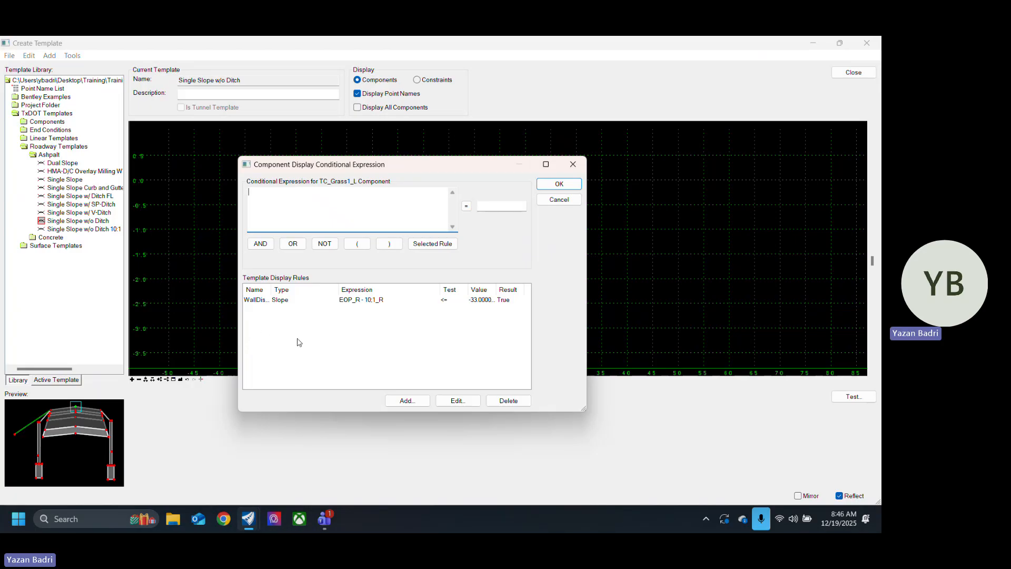
click(414, 401)
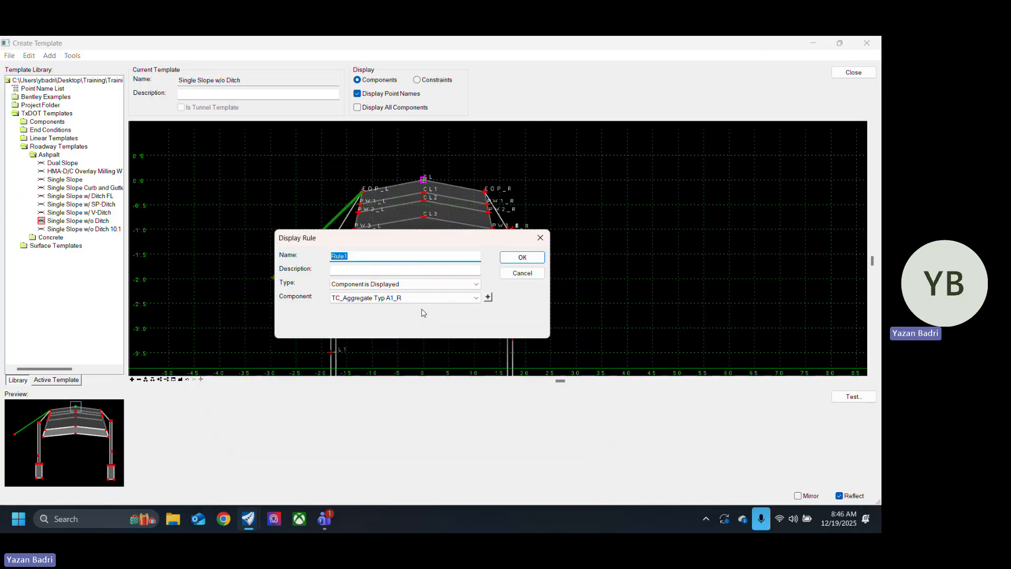
click(456, 285)
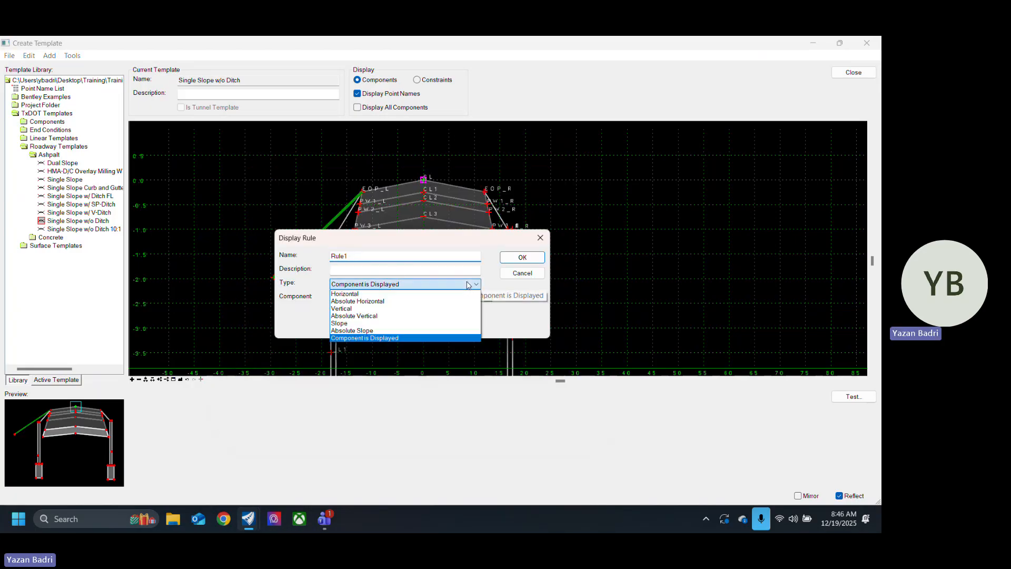
click(389, 323)
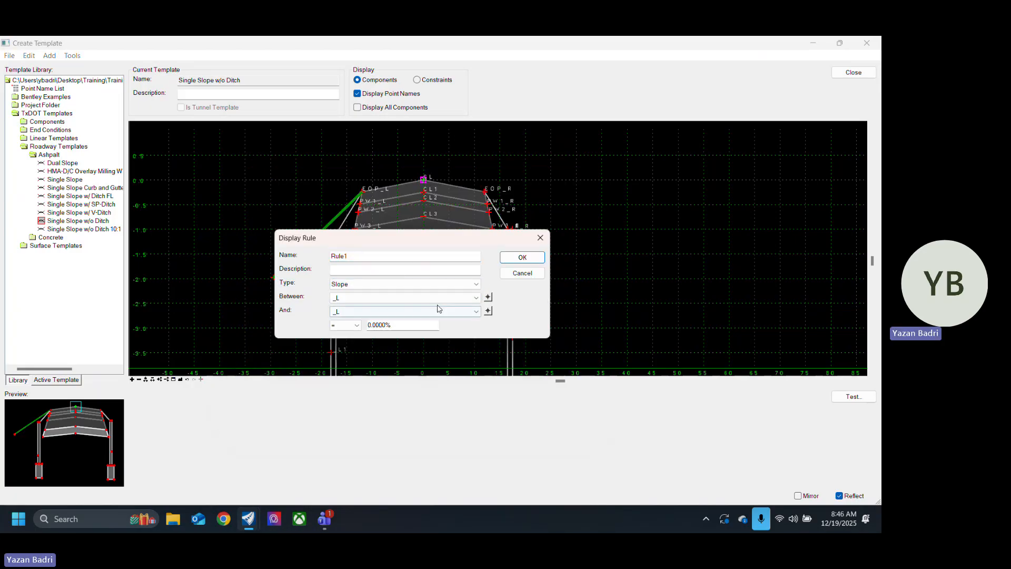
click(488, 297)
click(274, 279)
click(488, 311)
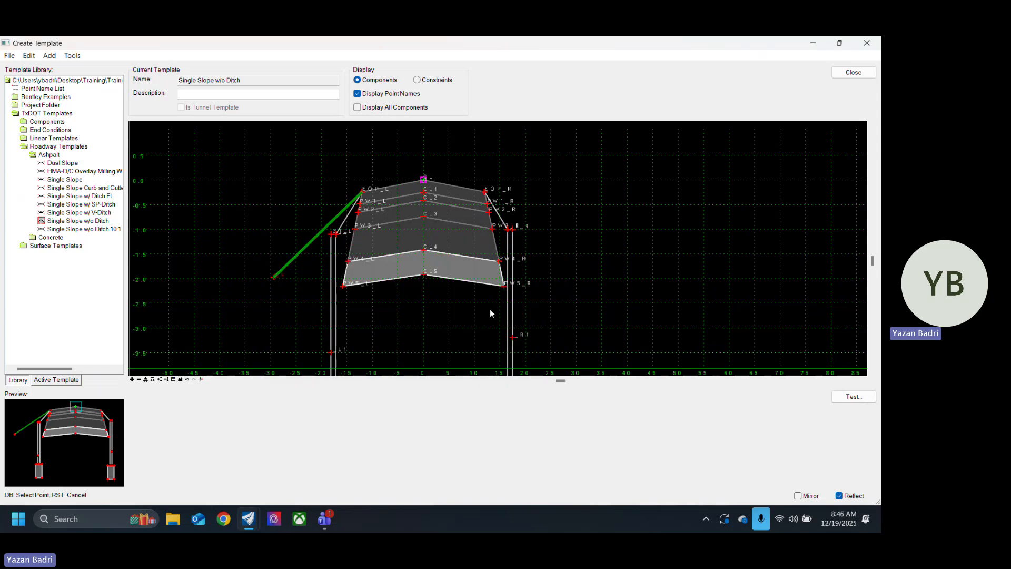
click(363, 193)
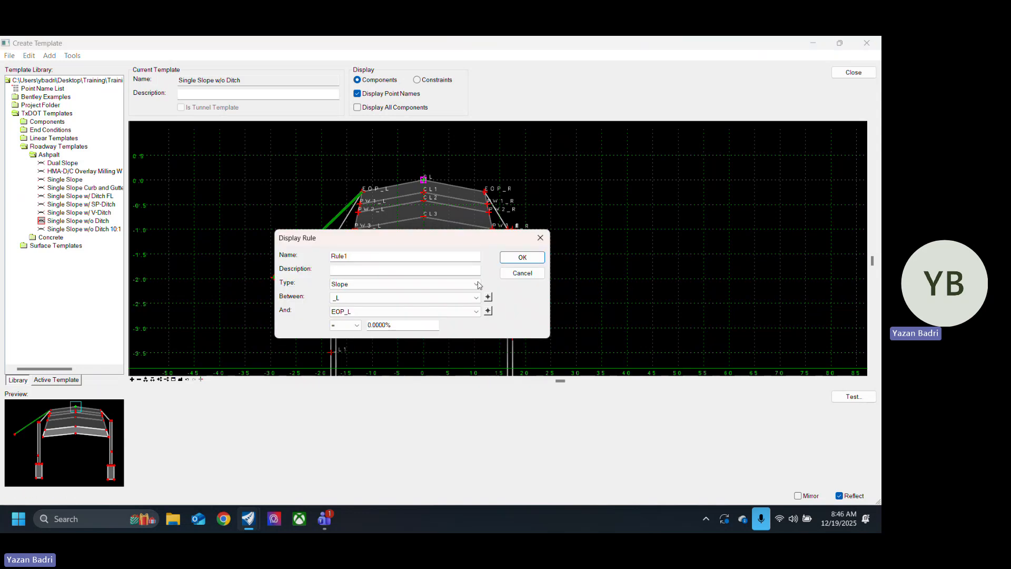
Step: Set the rule's test to >= 0.0000% and add it to the template display rules
click(346, 326)
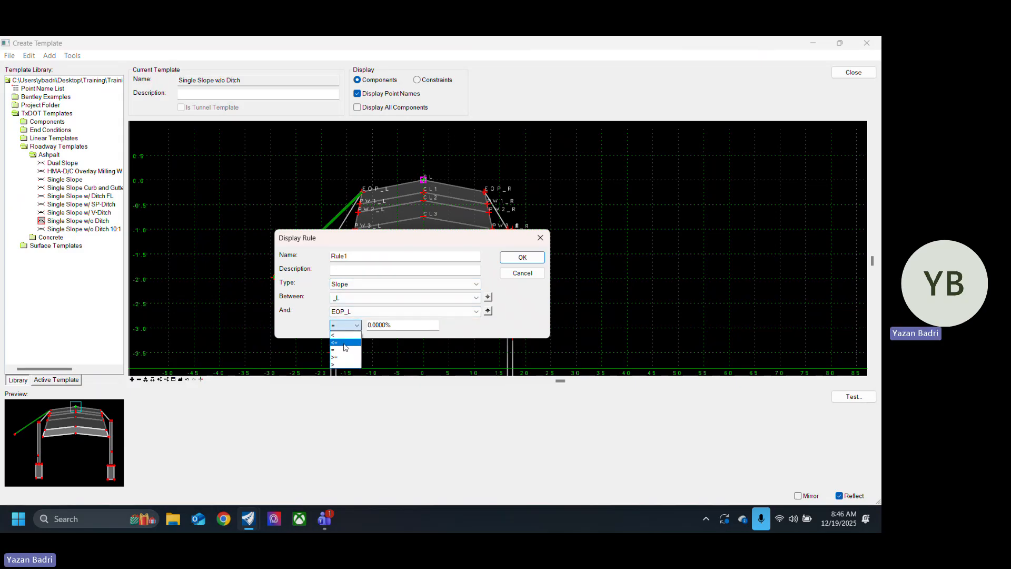
click(348, 359)
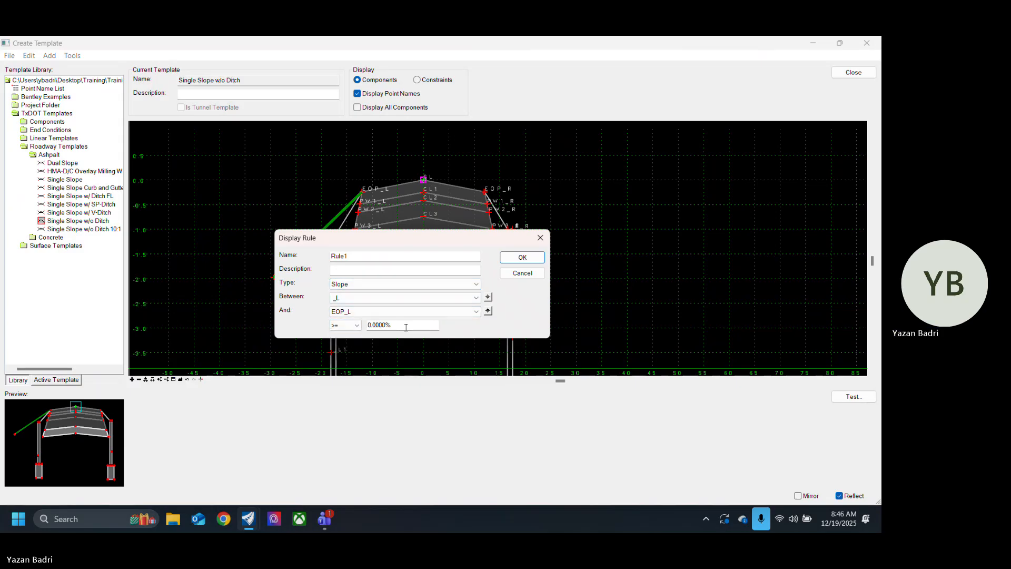
drag(406, 328, 354, 329)
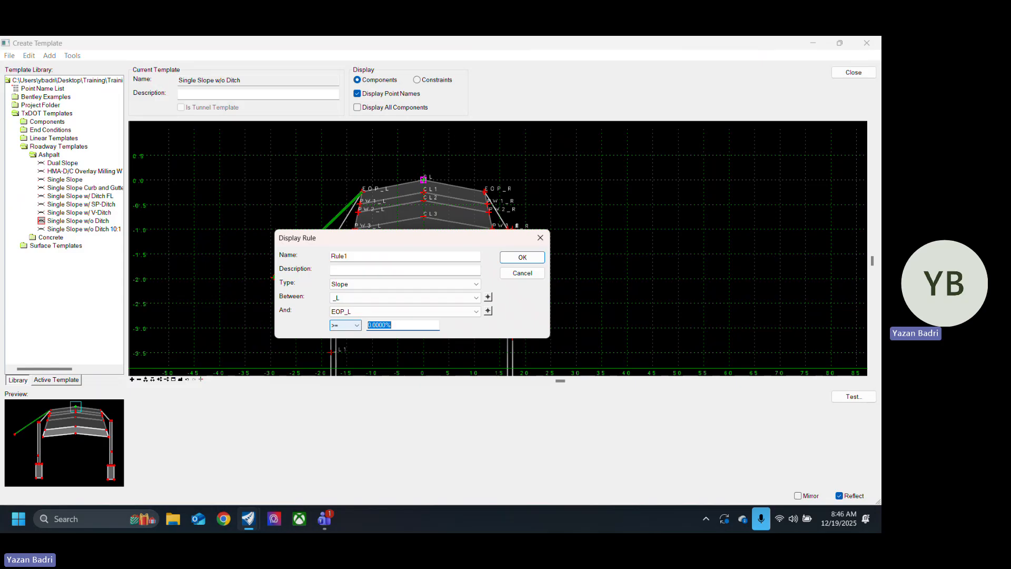
key(Return)
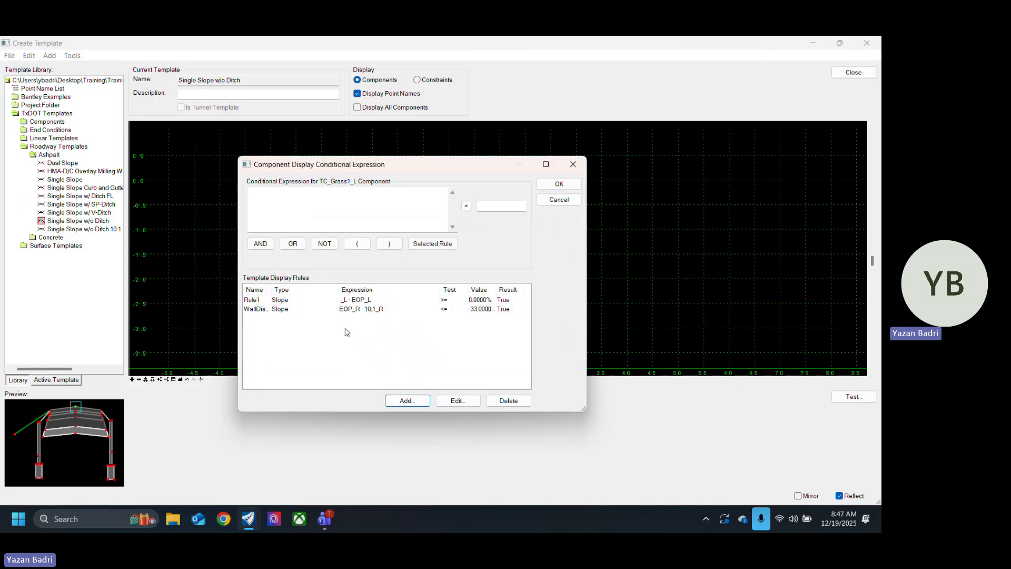
Step: Assign the WallDisplay rule as the conditional expression of TC_Grass1_L and close its component properties
click(285, 310)
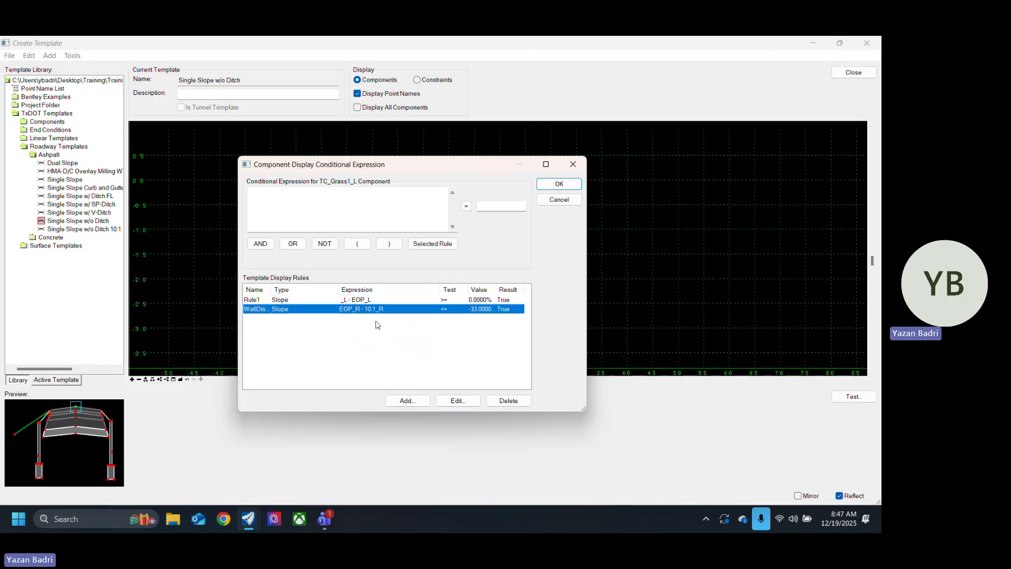
click(432, 243)
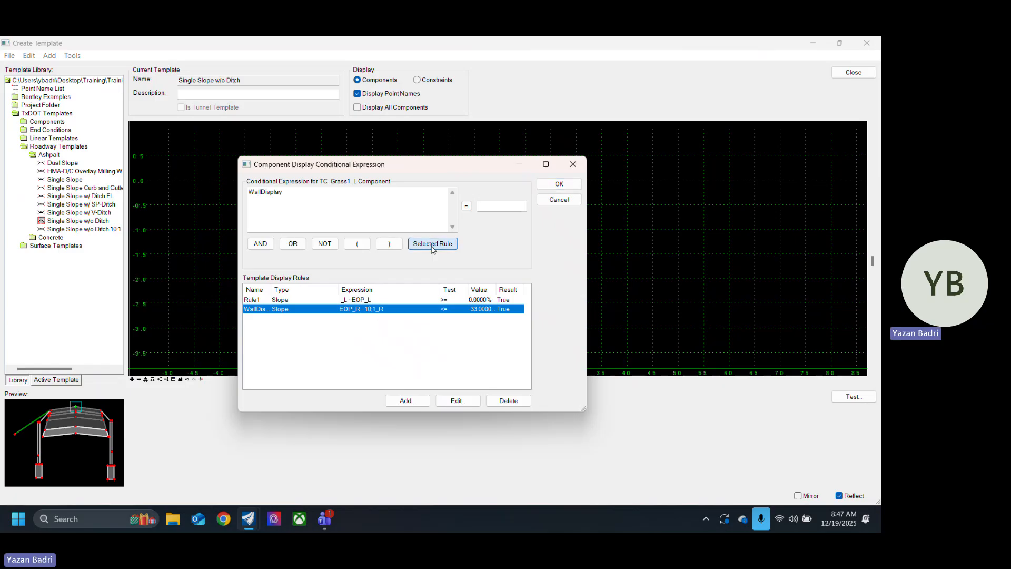
click(559, 183)
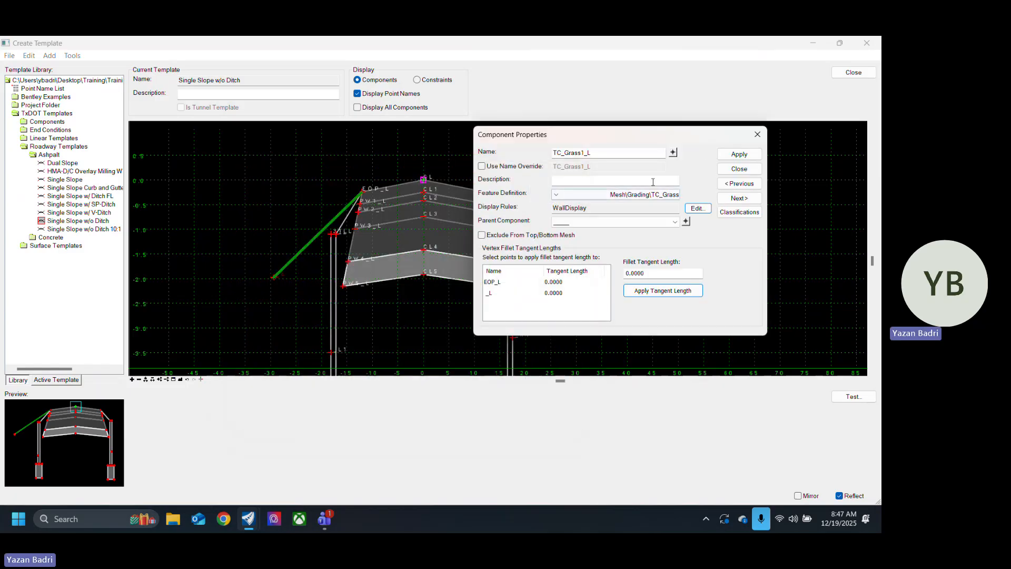
click(739, 168)
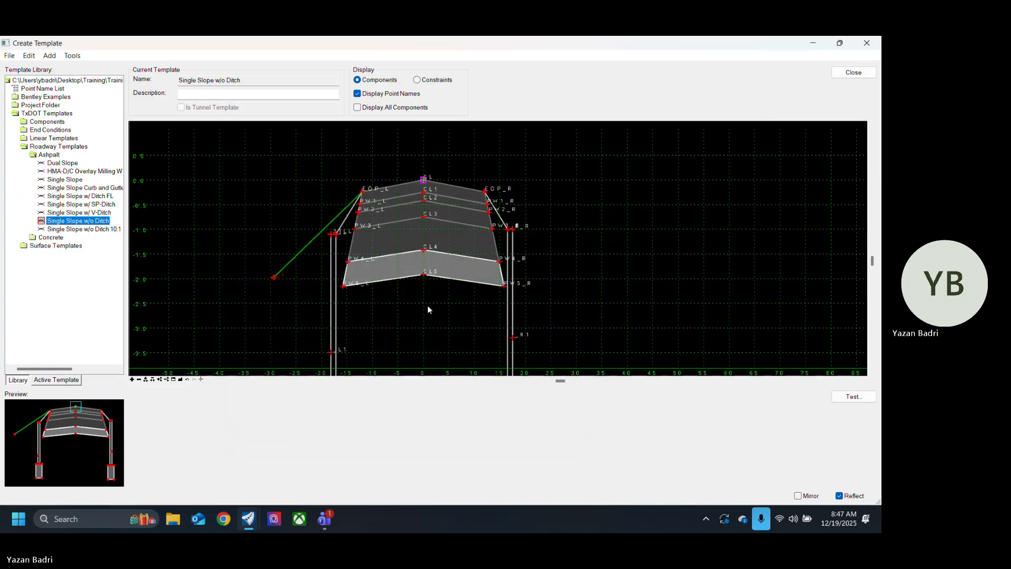
right_click(273, 280)
mouse_move(441, 460)
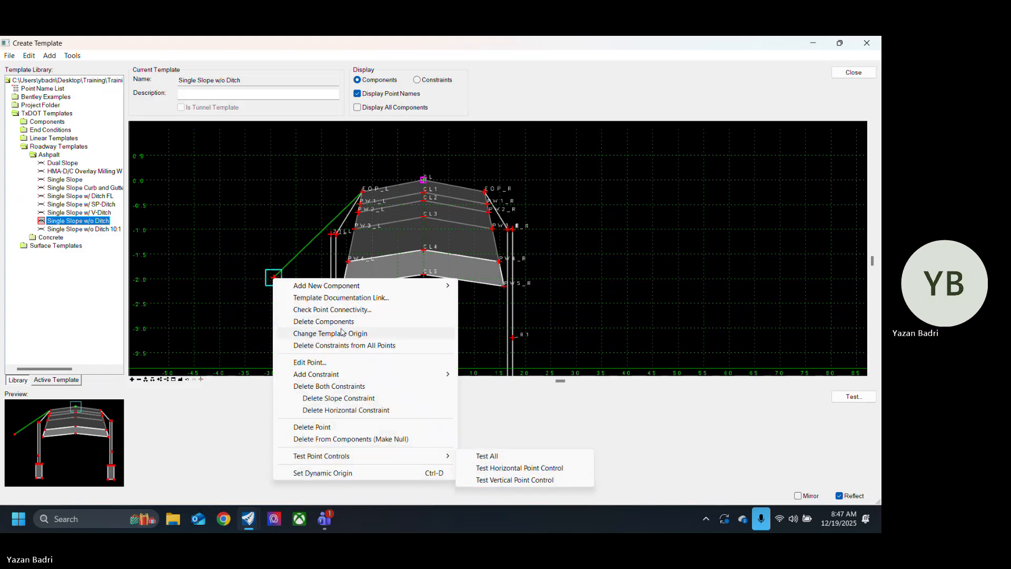
click(325, 265)
Step: Set the display rule of the left wall component TC_Riprap_L to NOT Rule1 and close its properties
double_click(337, 262)
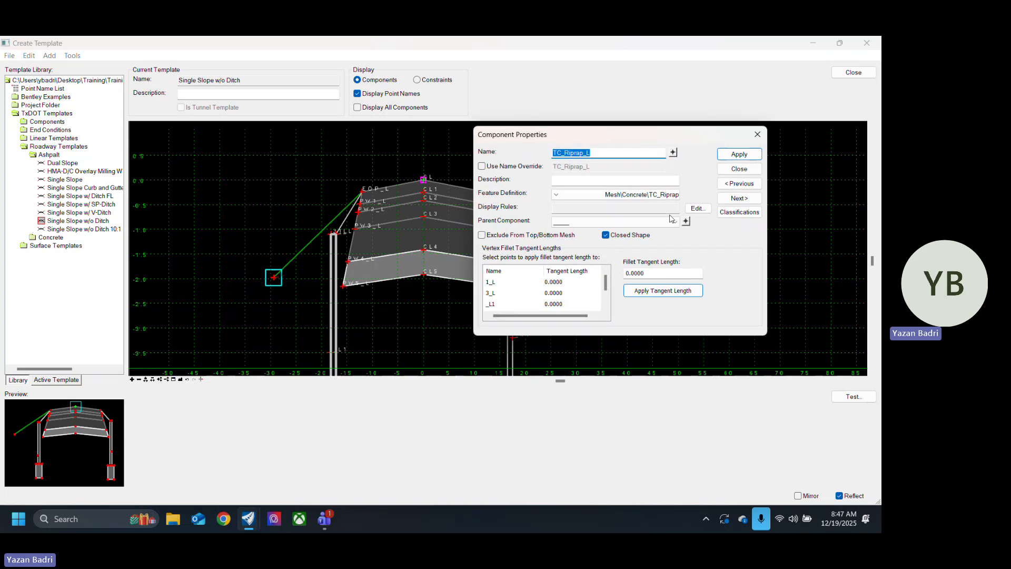
click(697, 209)
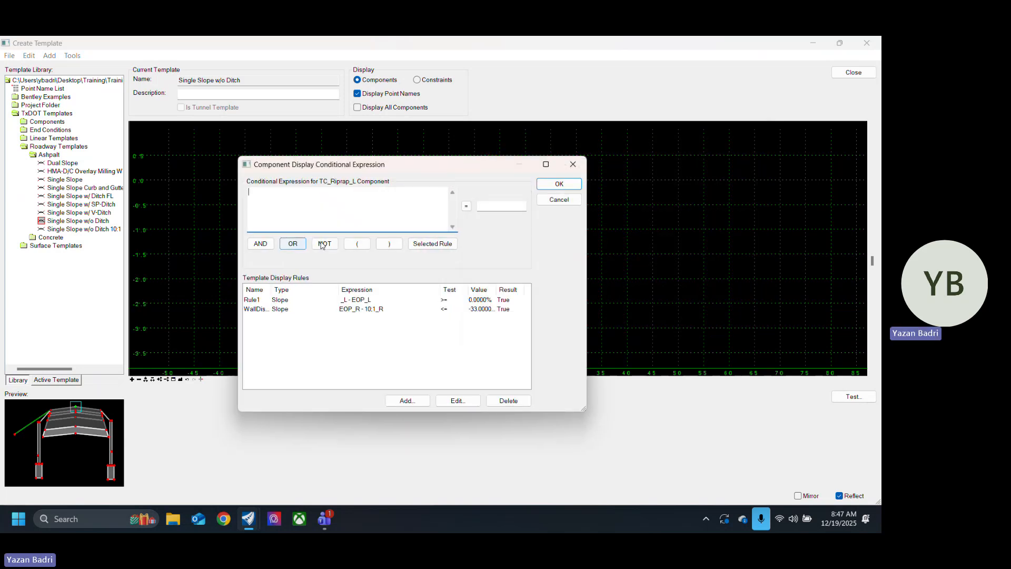
click(324, 244)
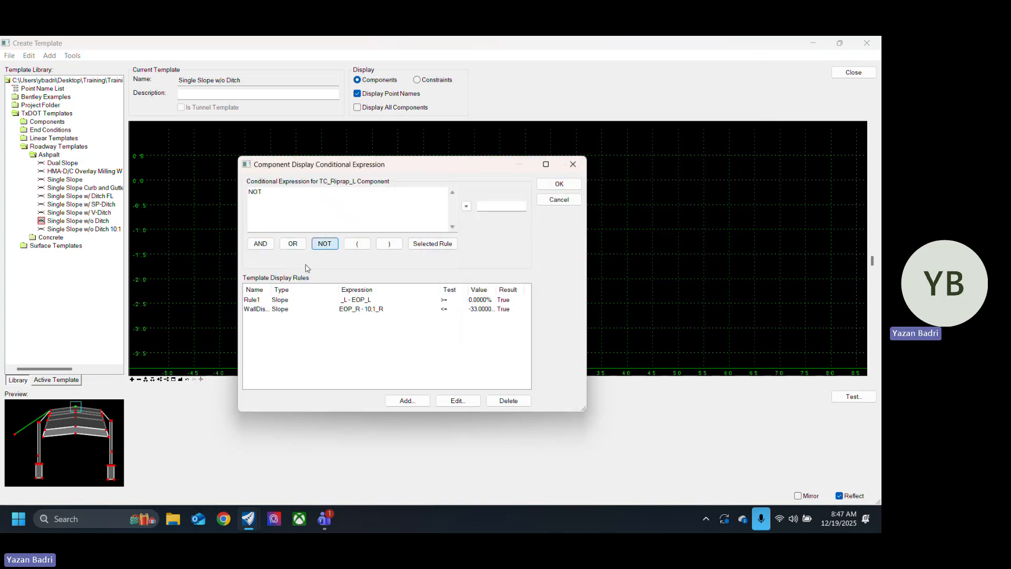
click(283, 305)
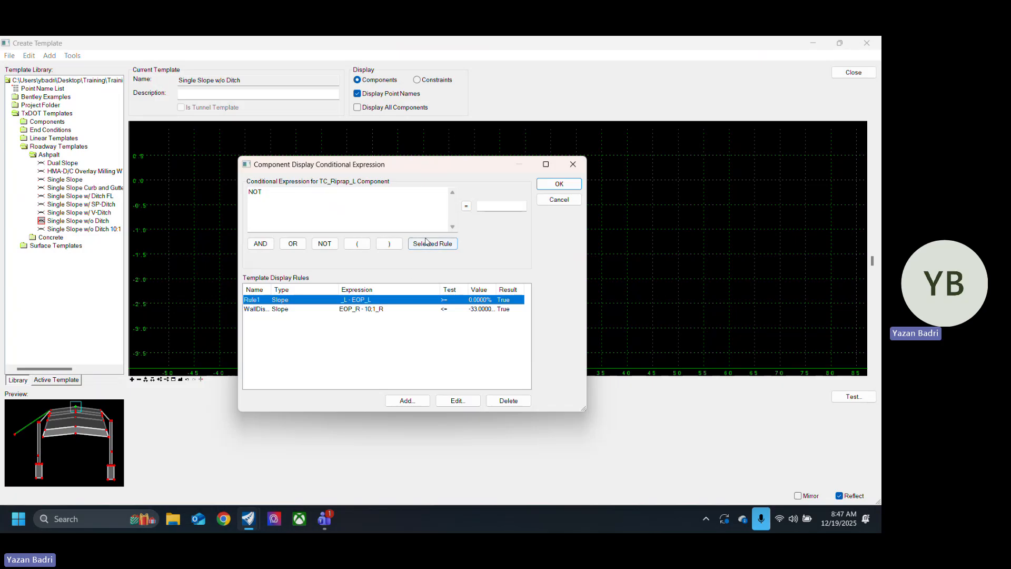
click(560, 184)
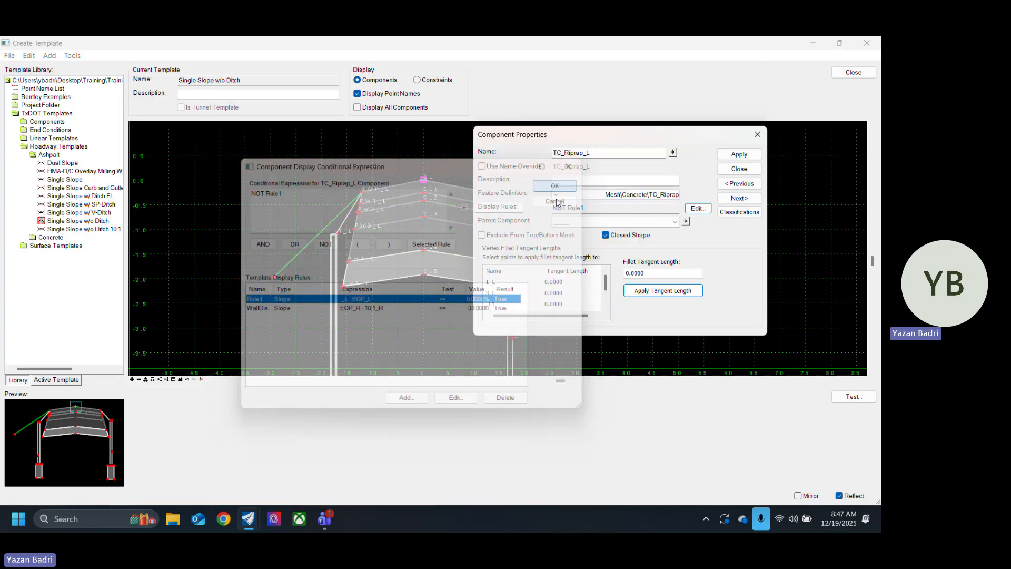
click(740, 169)
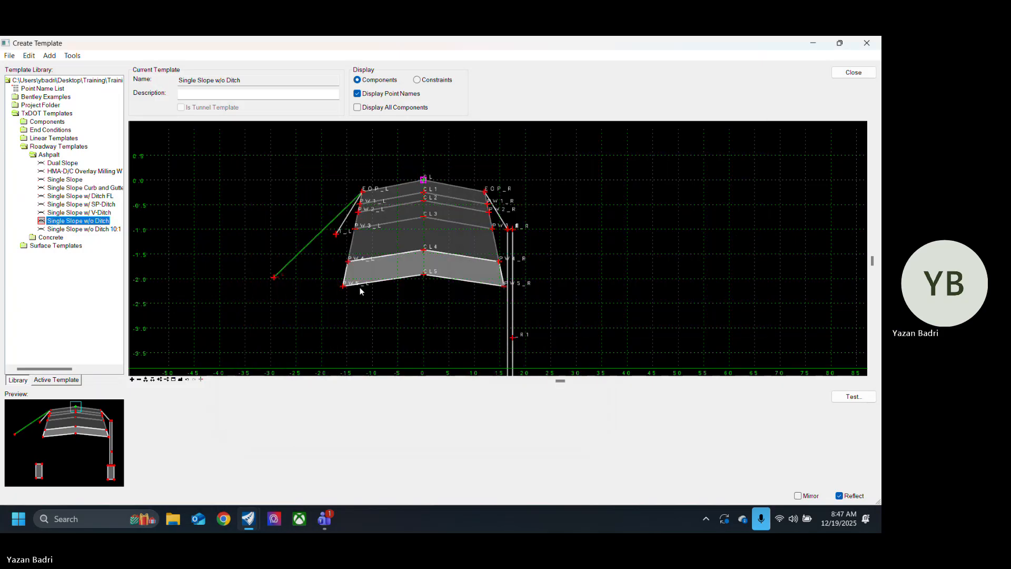
Step: Display all components and make the left wall TC_Riprap_L the parent component of the slope piece TC_Grass2_L
double_click(340, 235)
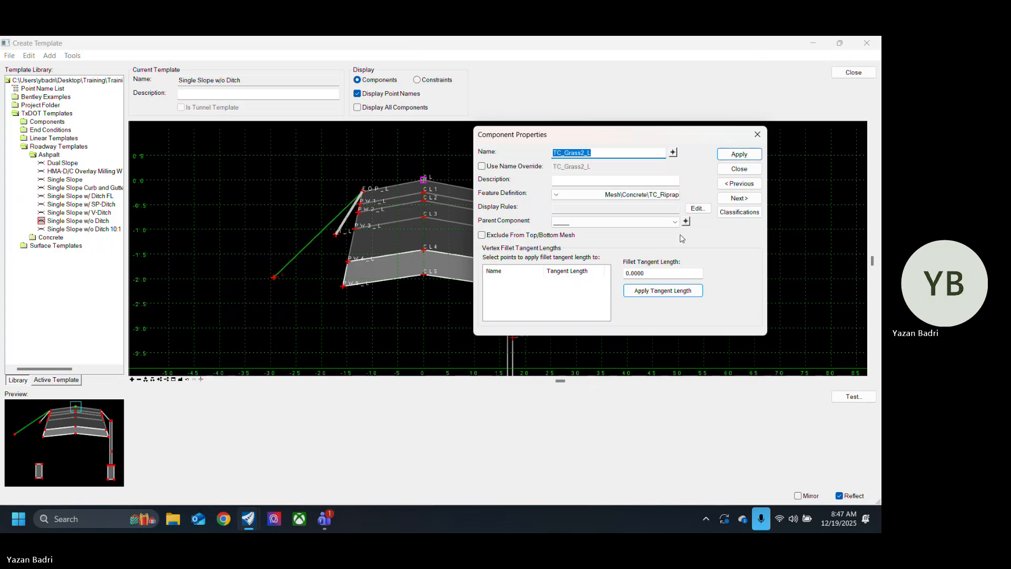
click(739, 170)
click(380, 108)
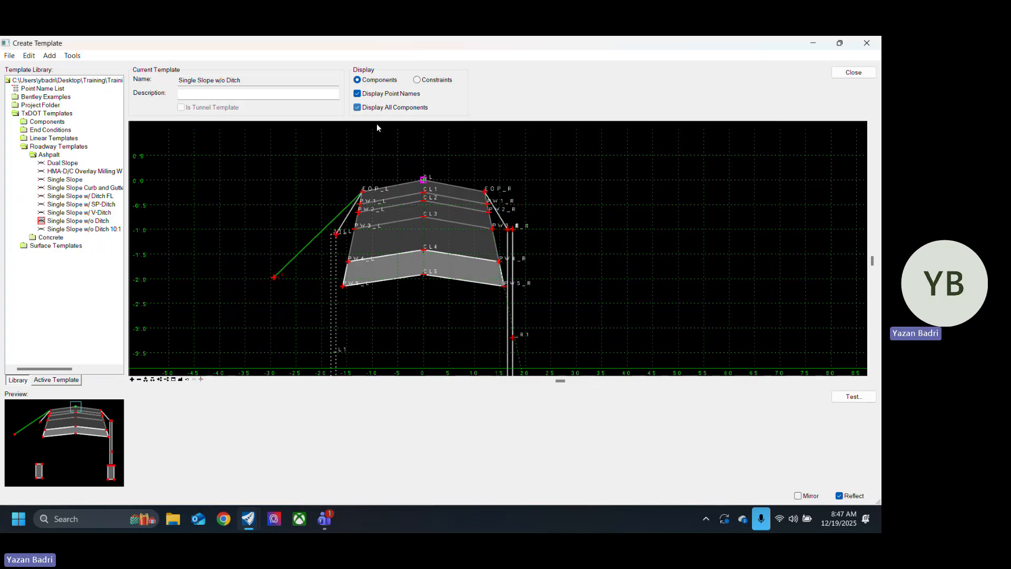
double_click(347, 220)
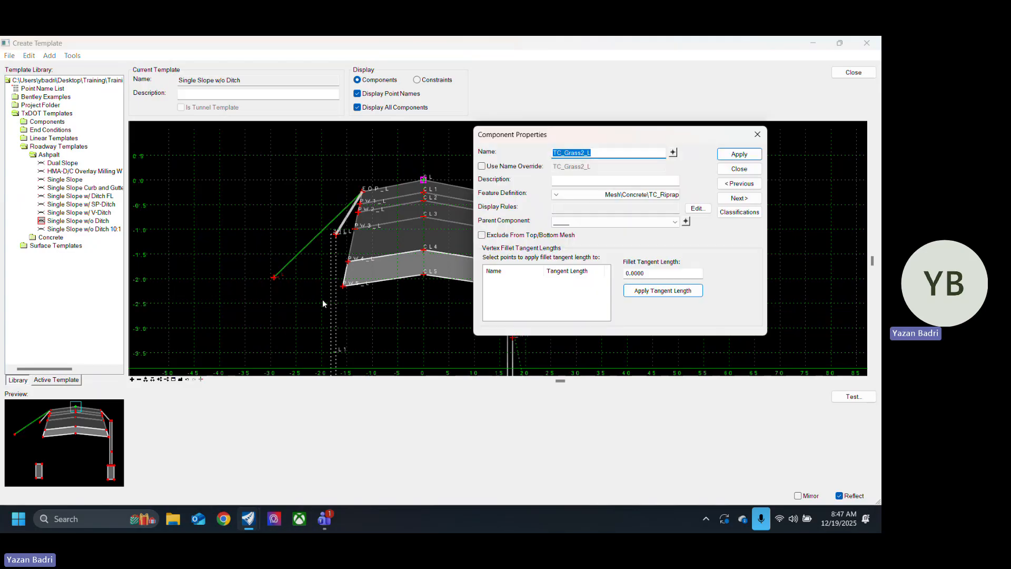
click(686, 222)
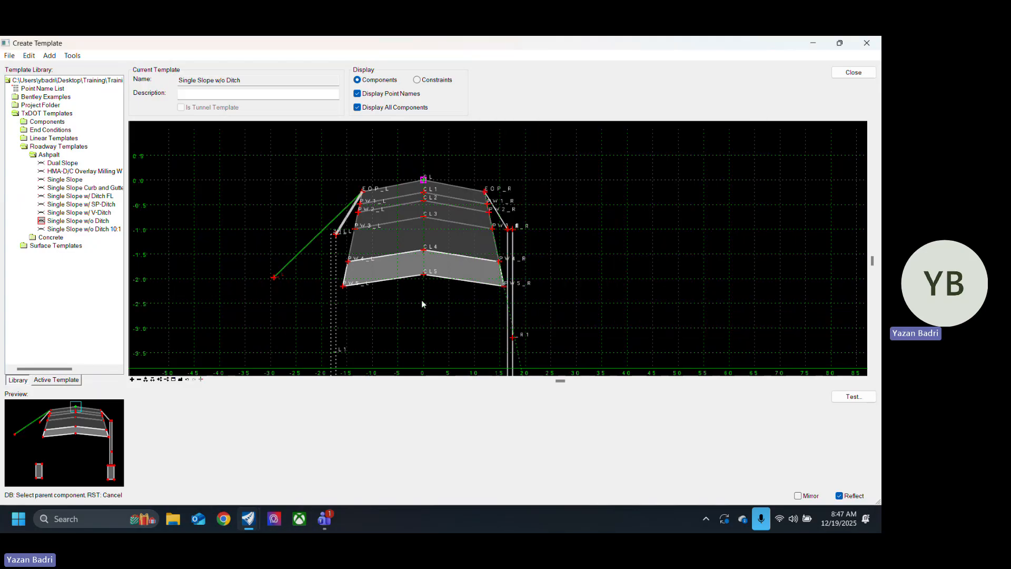
click(337, 303)
click(732, 157)
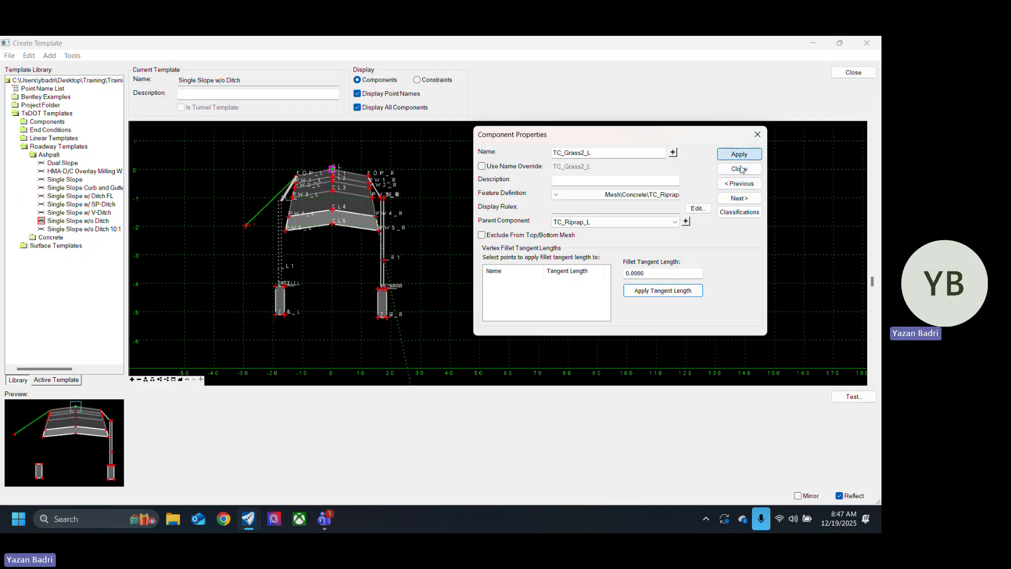
click(739, 168)
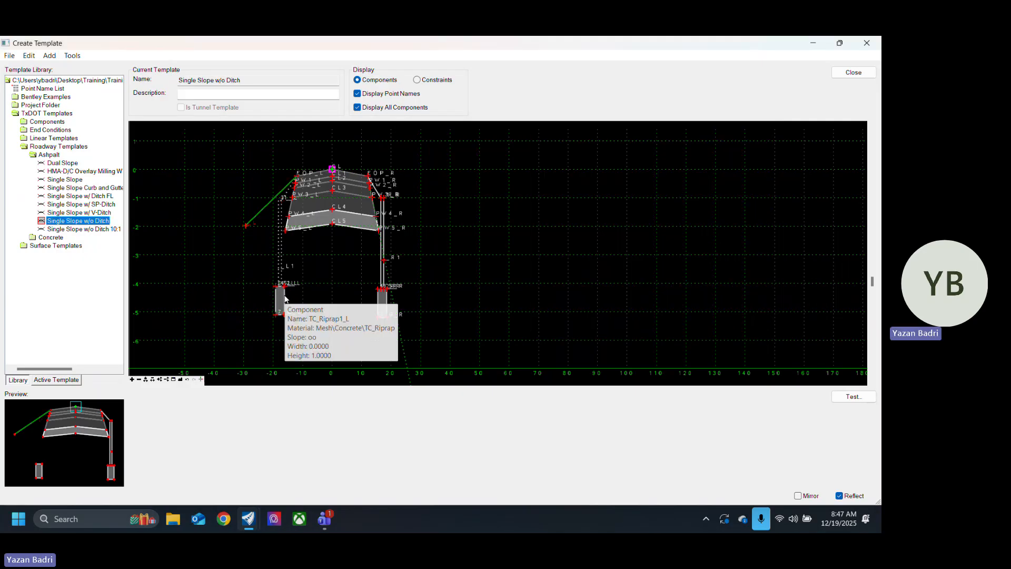
Step: Make TC_Riprap_L the parent component of the left footing TC_Riprap1_L, and turn off the display of all components
double_click(287, 300)
click(688, 222)
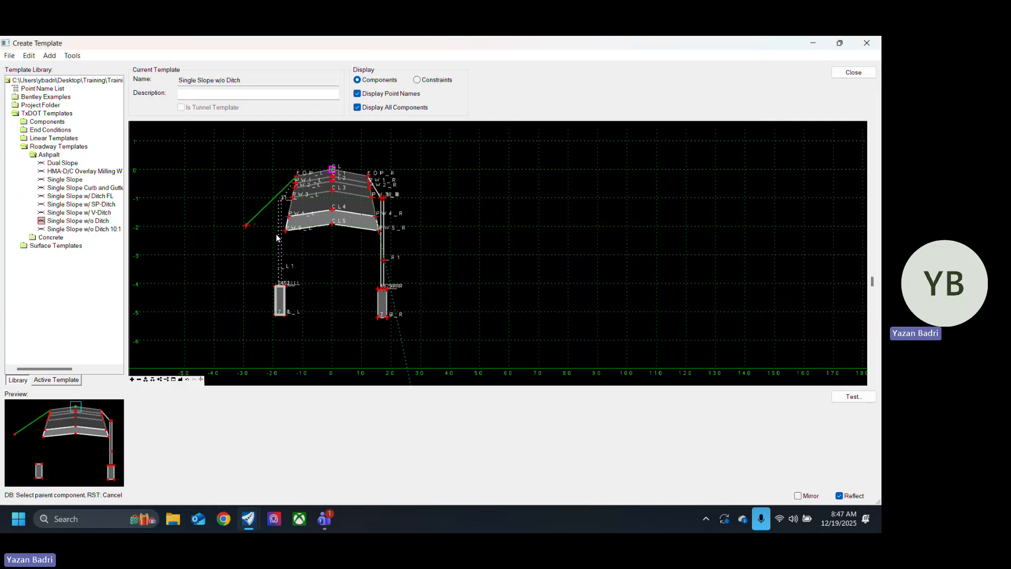
click(280, 235)
click(739, 154)
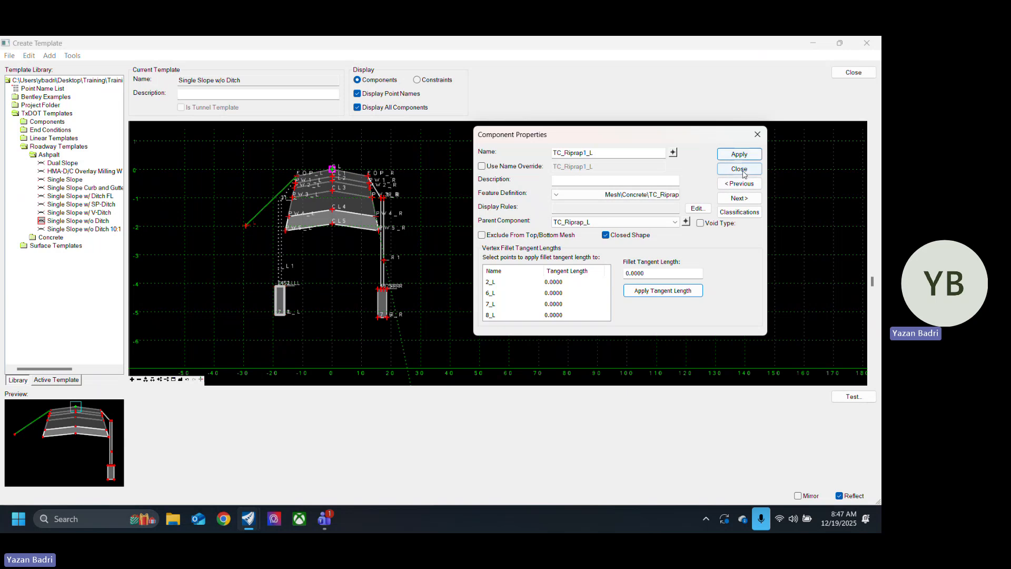
click(739, 168)
click(359, 108)
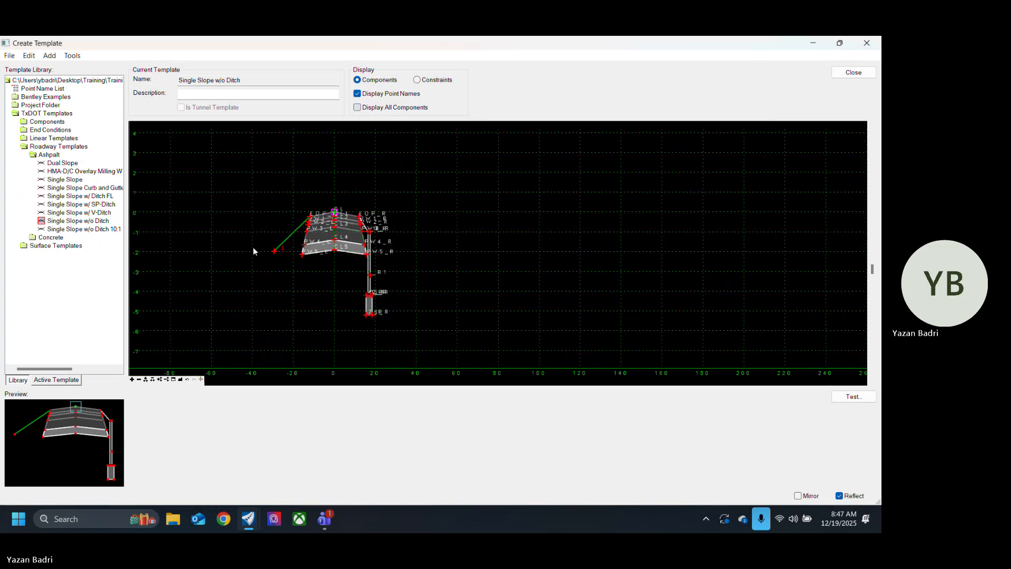
Step: Test all point controls on the left slope end point _L to examine how the left wall components display
right_click(278, 245)
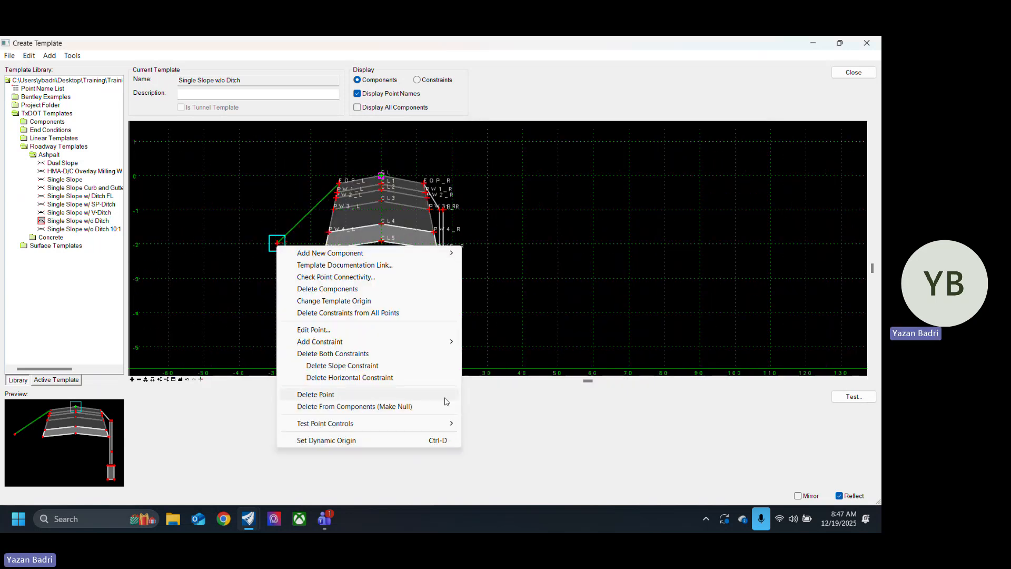
click(479, 425)
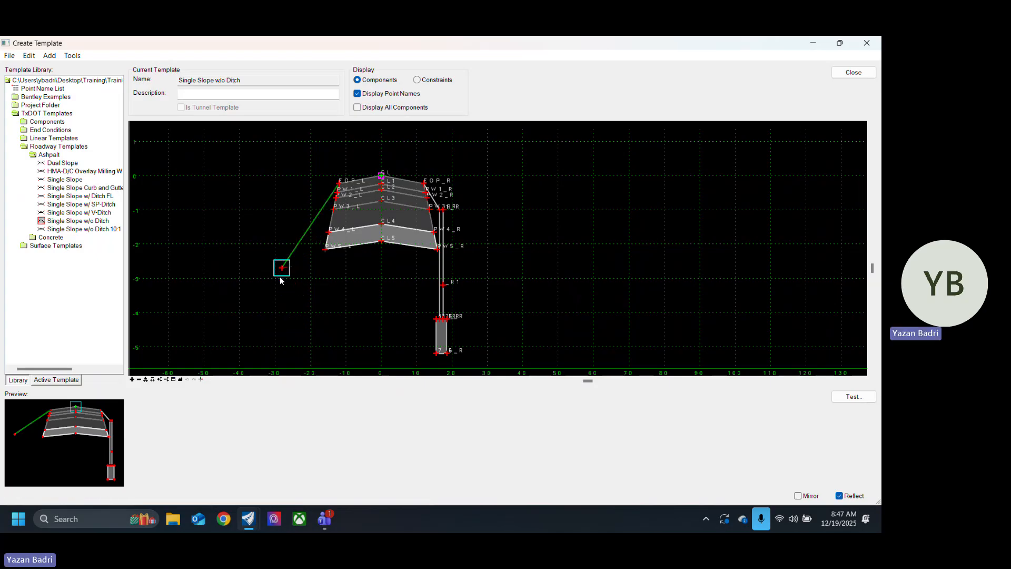
scroll(272, 244, down, 1)
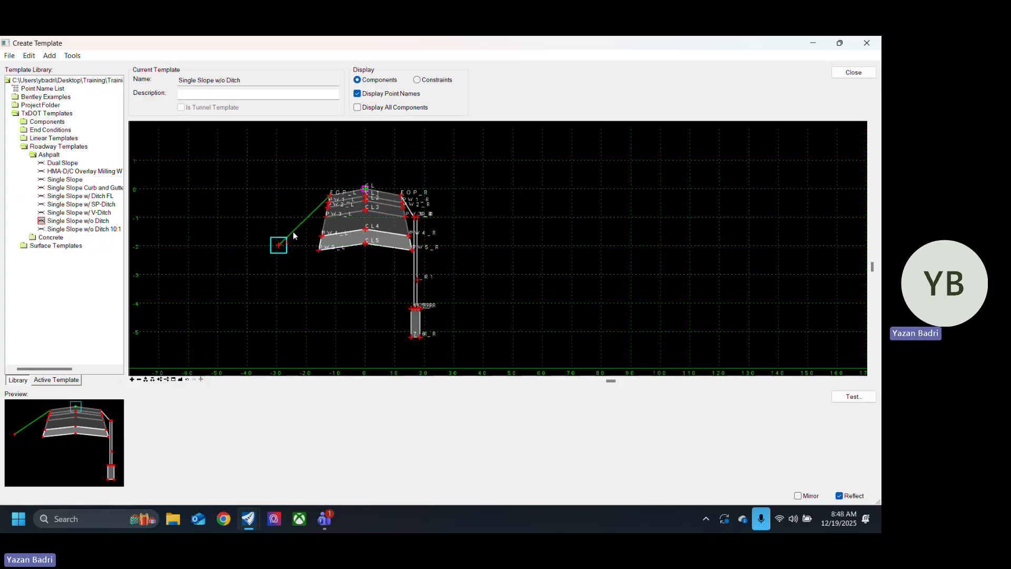
Step: Set the slope value of display rule Rule1 to 33% from the left slope component TC_Grass1_L, and apply the change
double_click(293, 232)
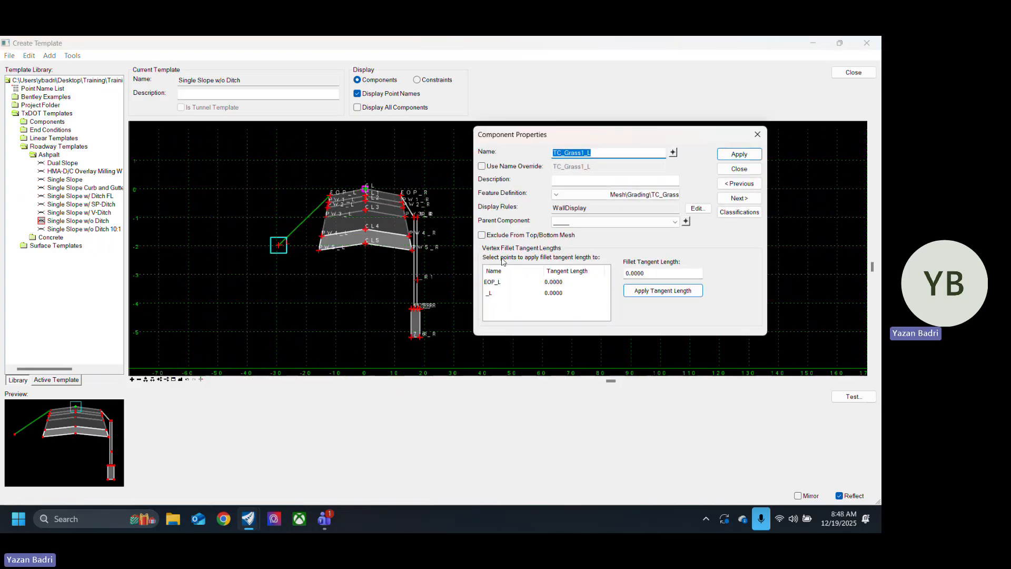
click(697, 209)
click(271, 301)
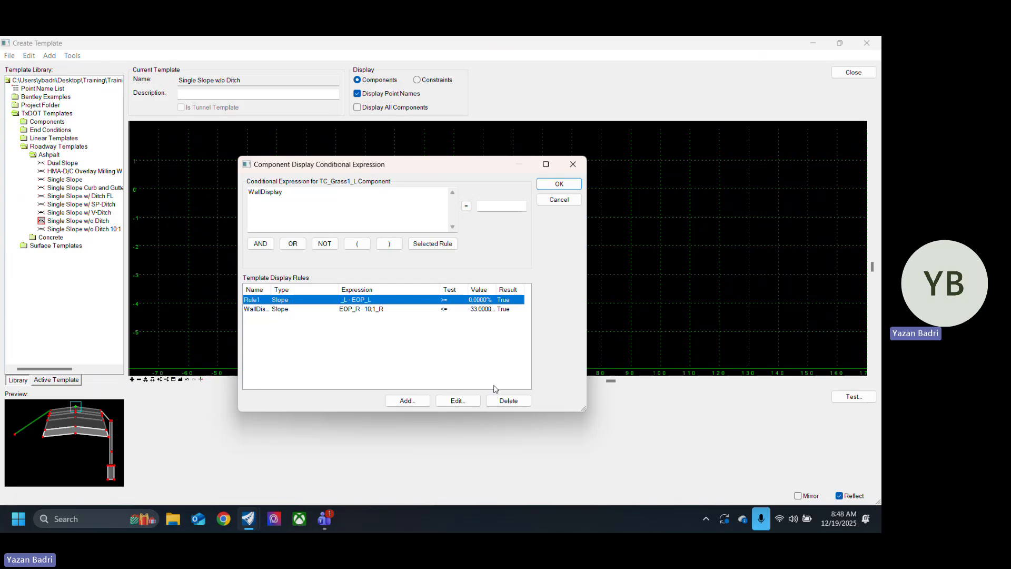
click(454, 401)
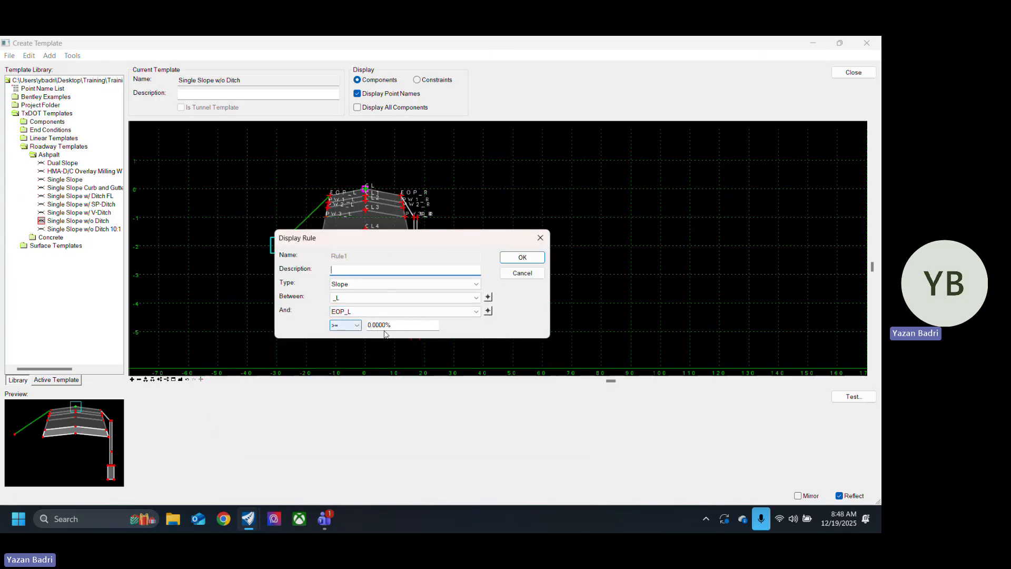
double_click(384, 325)
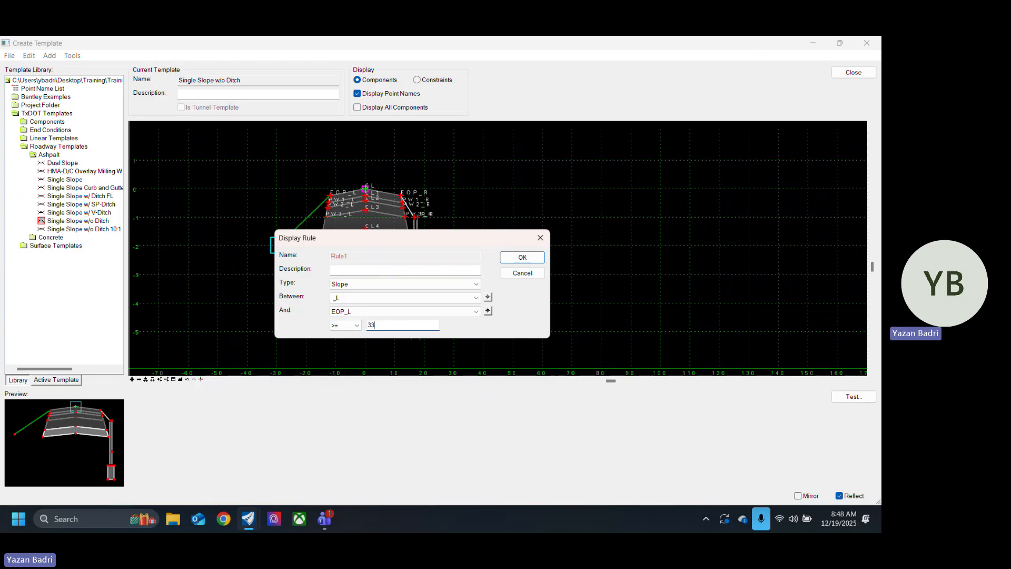
click(398, 270)
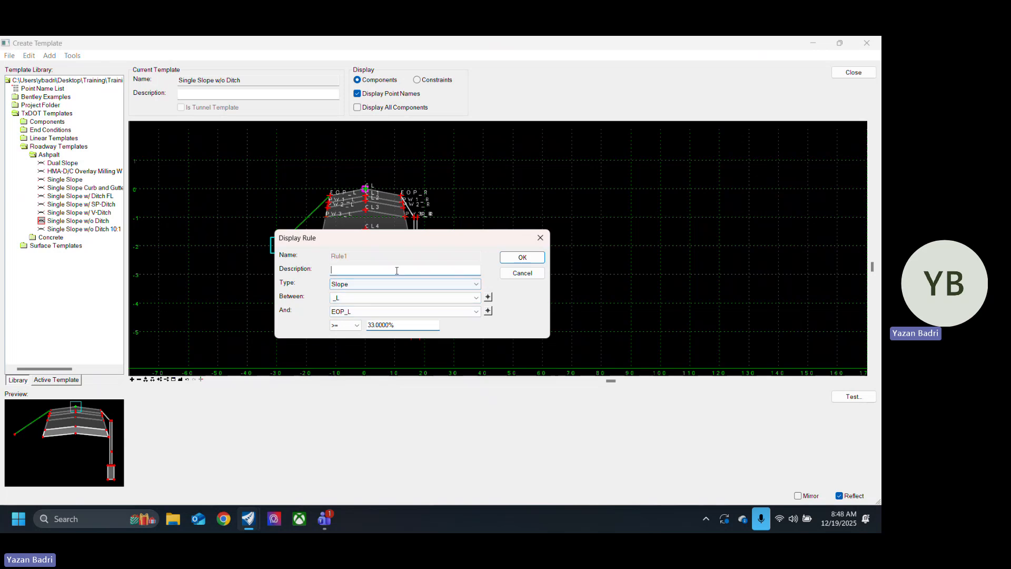
click(523, 257)
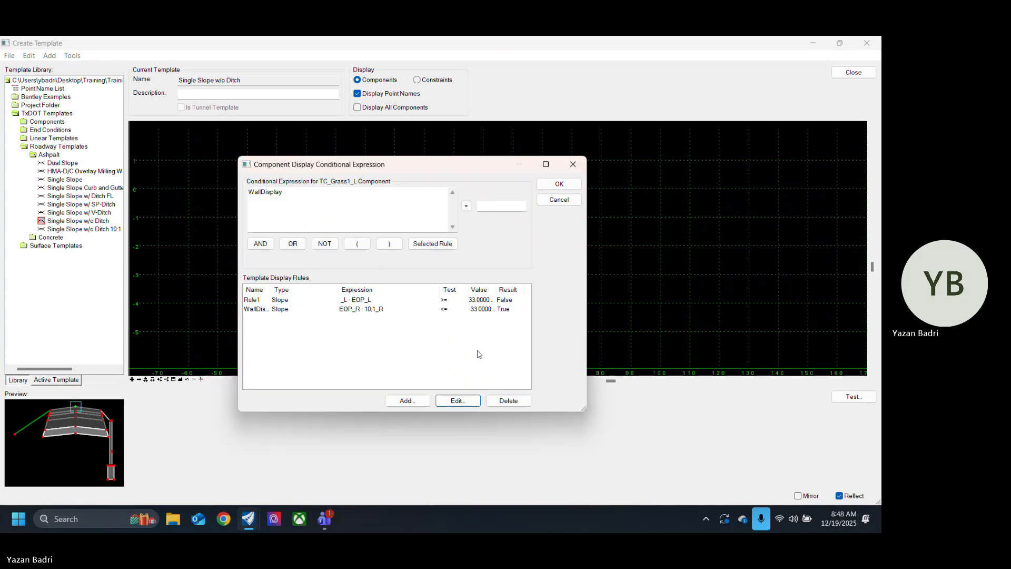
click(560, 184)
click(740, 154)
click(739, 168)
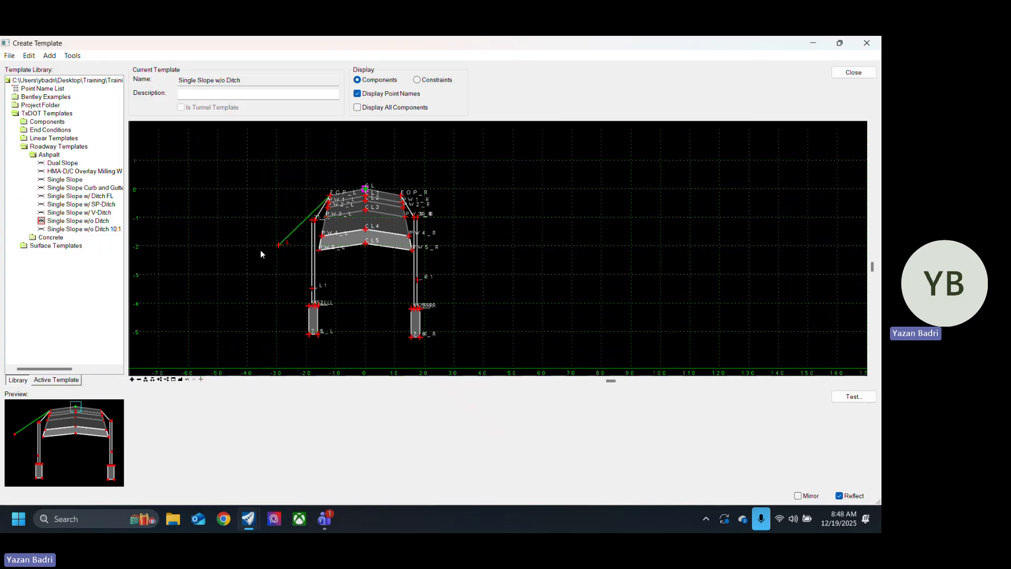
Step: Test all point controls on the left slope end point _L to check when the left wall displays with the 33% rule
right_click(277, 246)
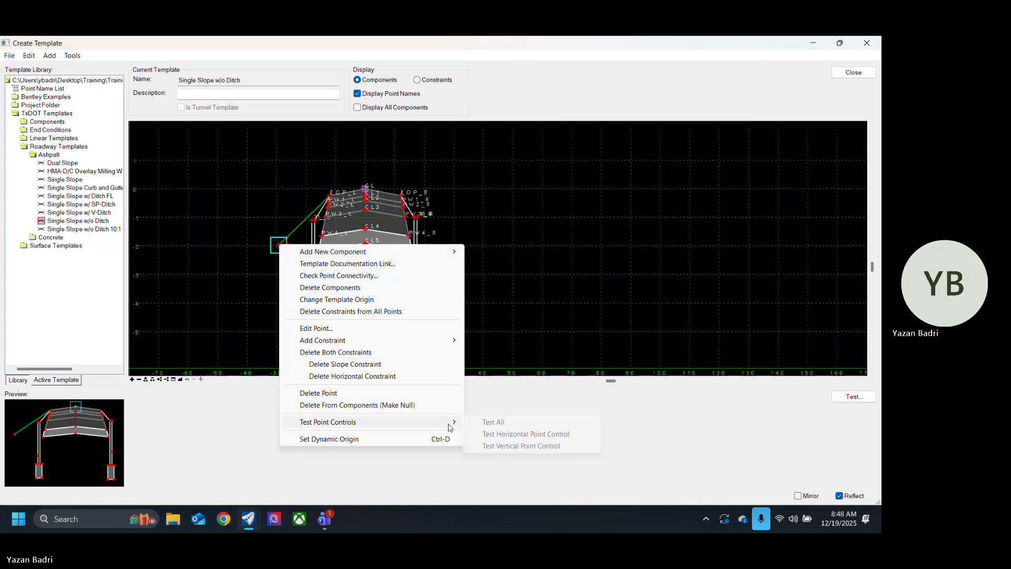
click(500, 425)
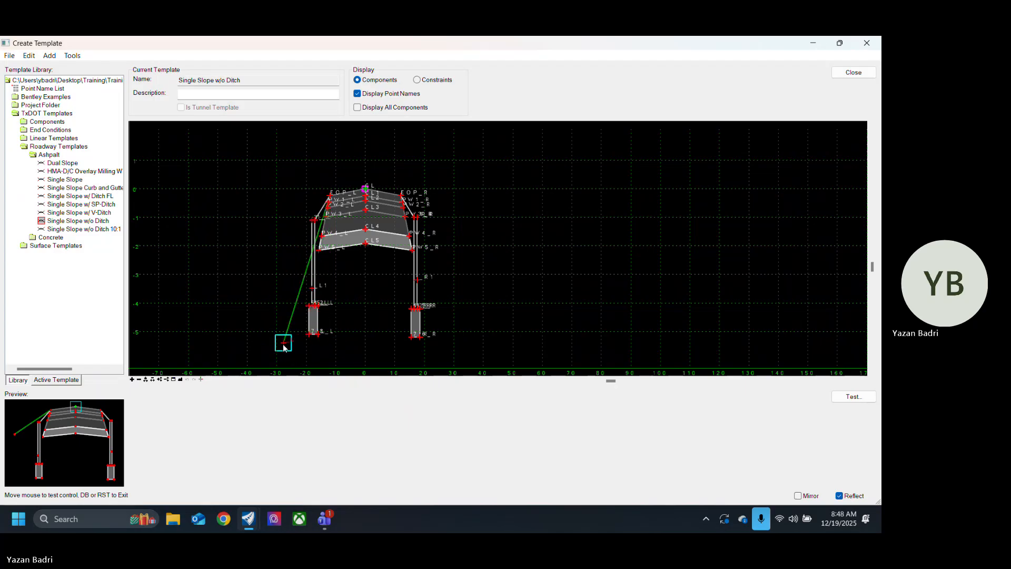
scroll(319, 235, up, 3)
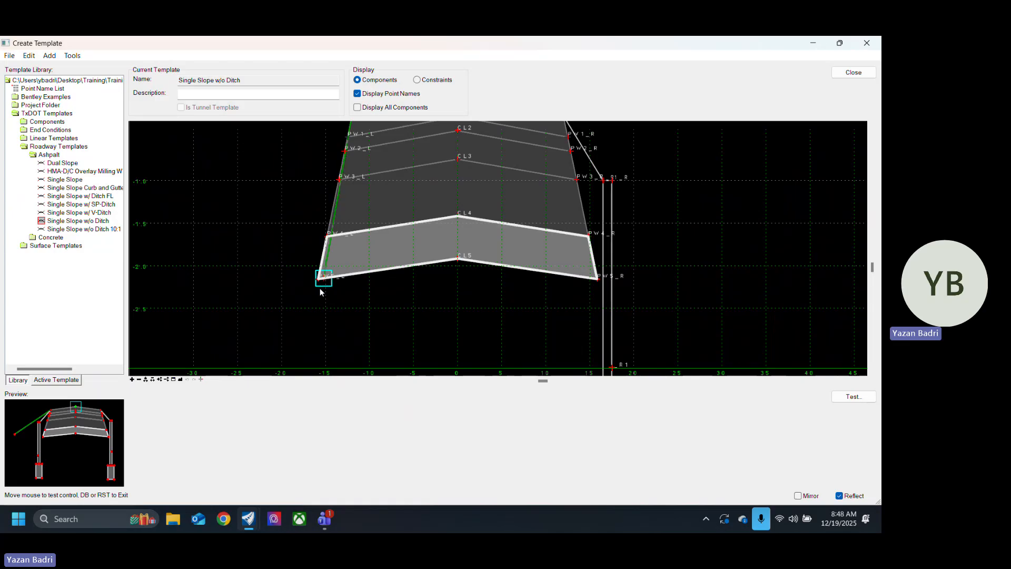
scroll(289, 283, down, 4)
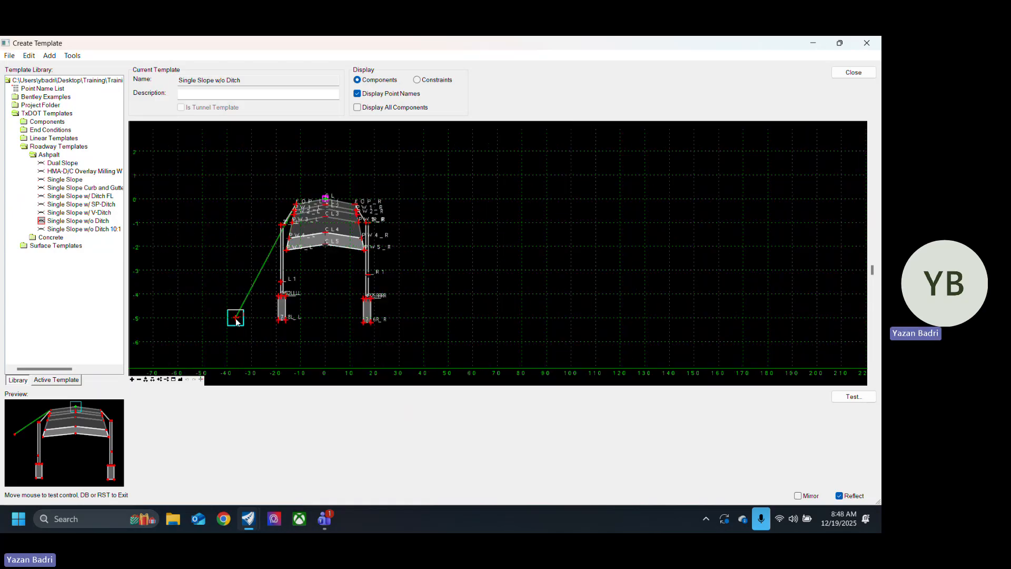
click(265, 350)
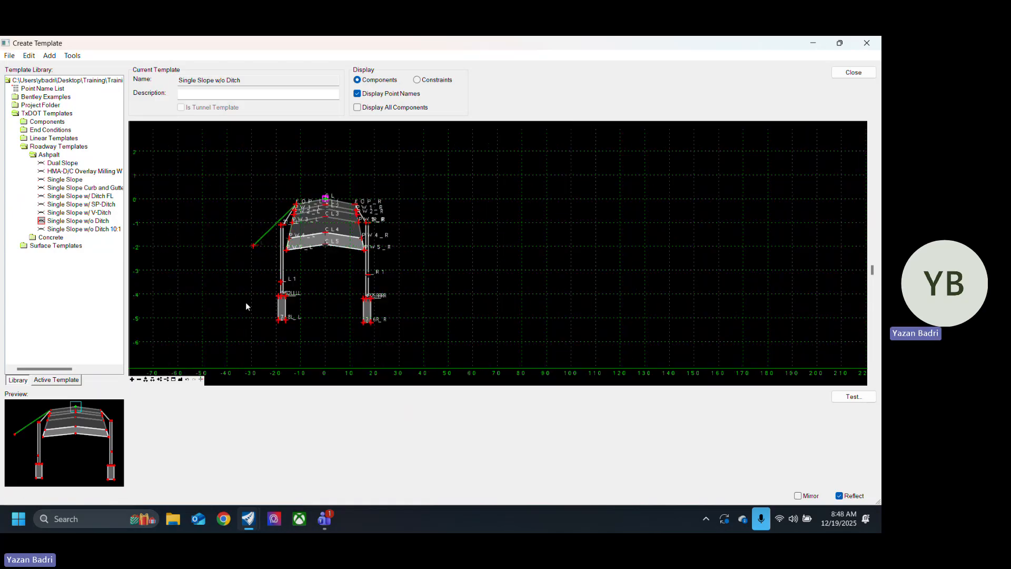
Step: Change the comparison of display rule Rule1 to <= from the TC_Grass1_L display rules, and apply it
double_click(265, 235)
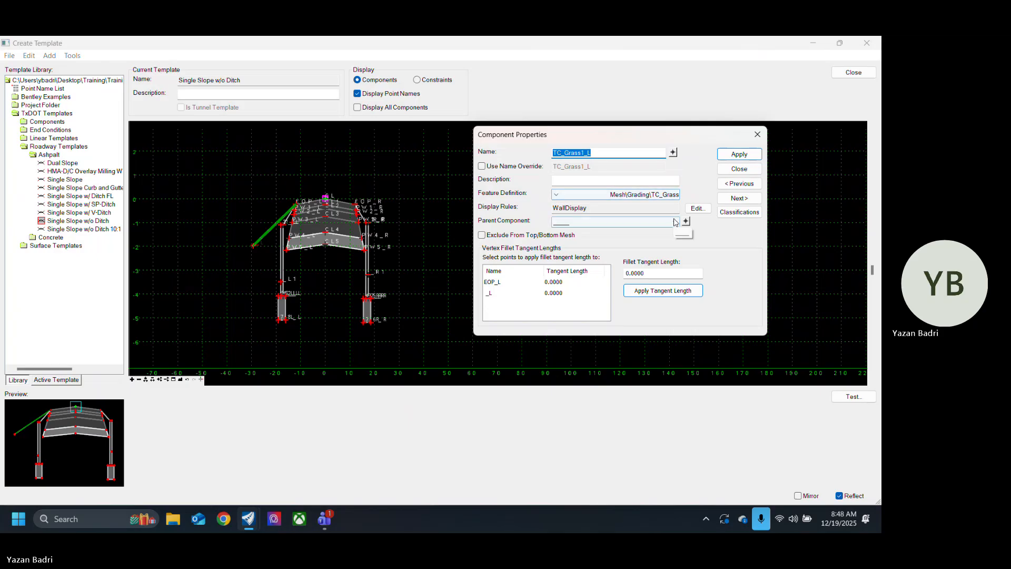
key(Escape)
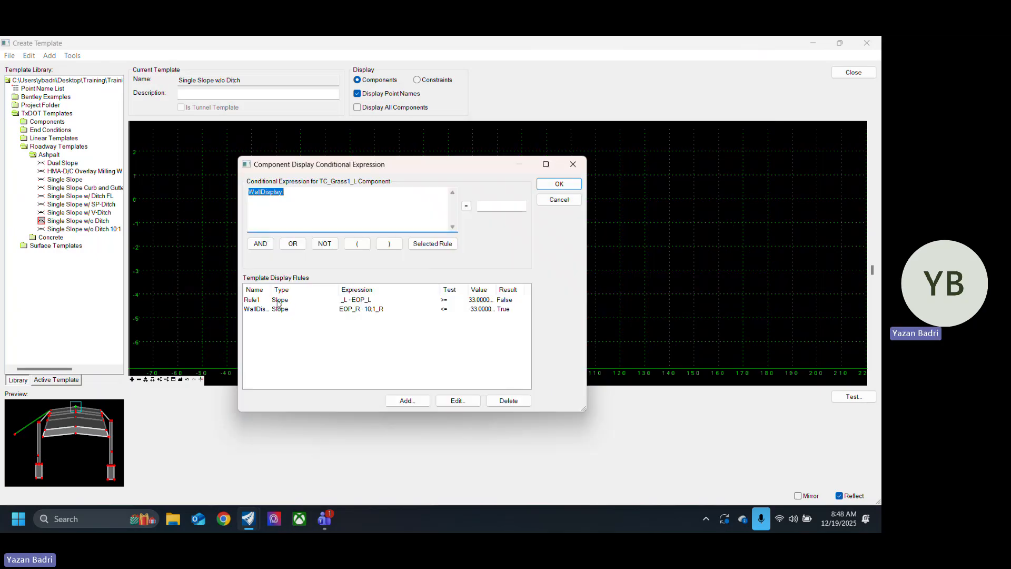
click(278, 300)
click(458, 400)
click(354, 325)
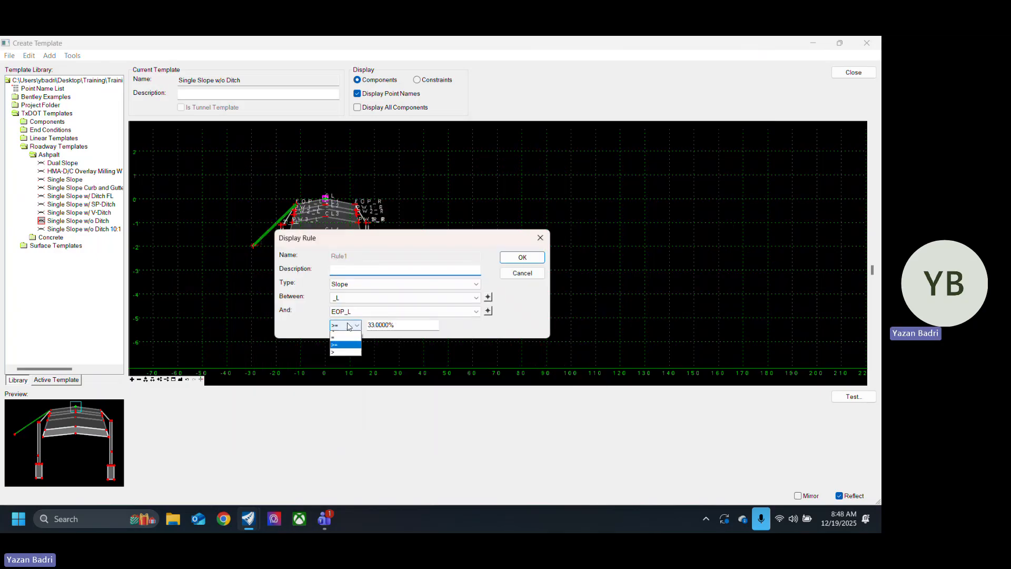
click(335, 342)
click(522, 257)
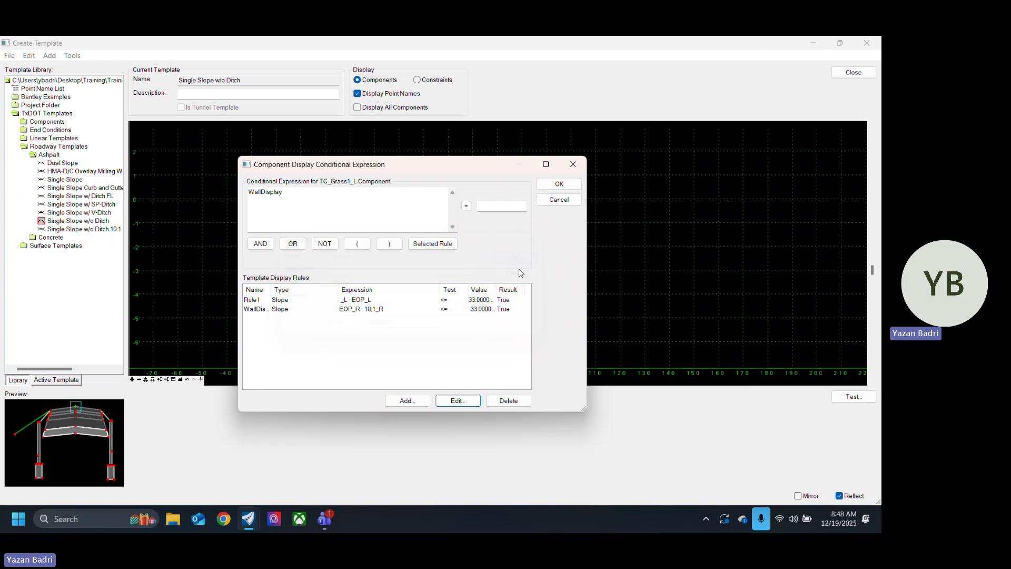
click(560, 184)
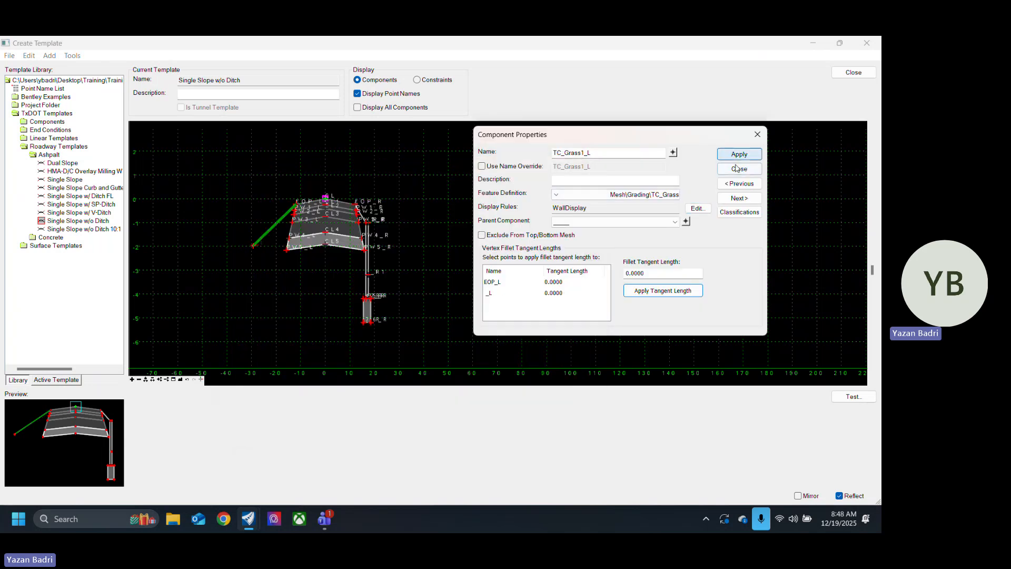
click(720, 169)
Step: Test all point controls on point _L to check the left wall display with the <= comparison
scroll(313, 270, up, 2)
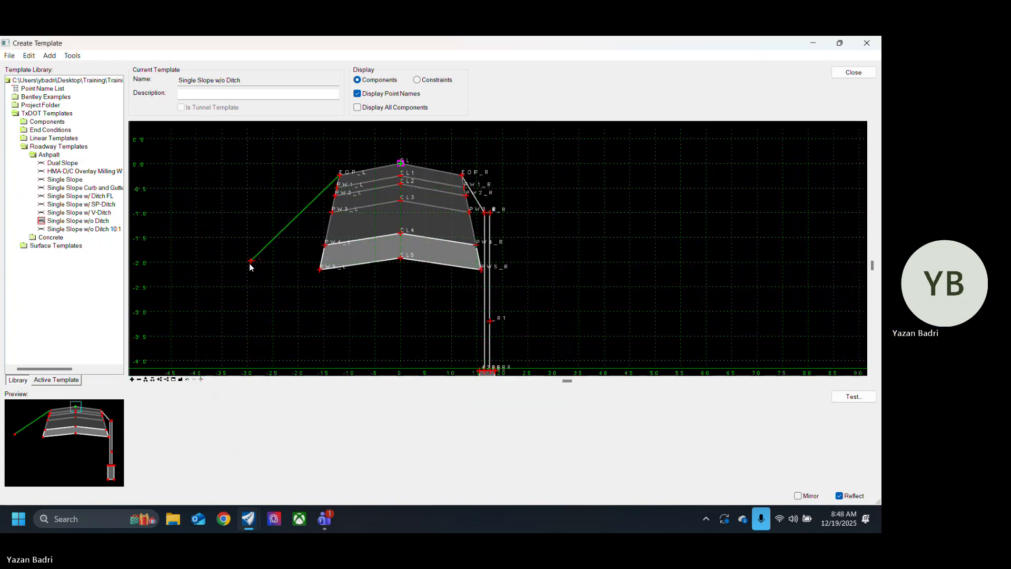
right_click(251, 261)
mouse_move(413, 442)
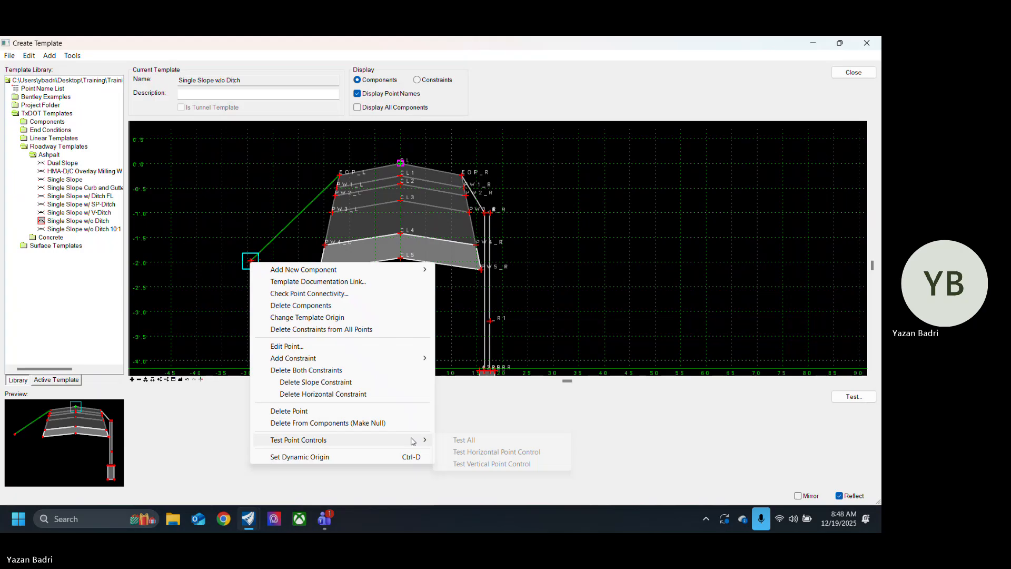
click(453, 446)
scroll(256, 284, down, 4)
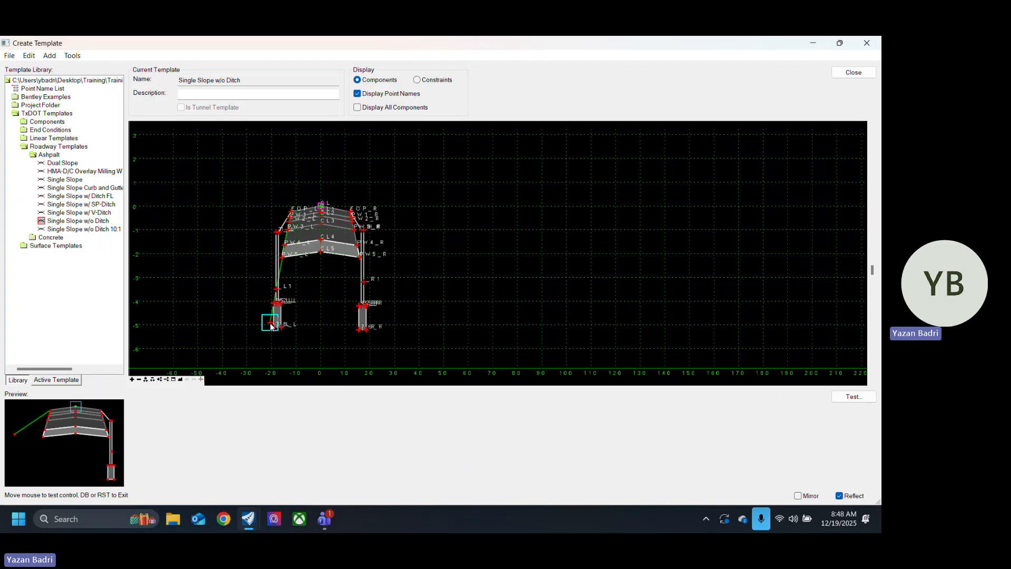
click(245, 279)
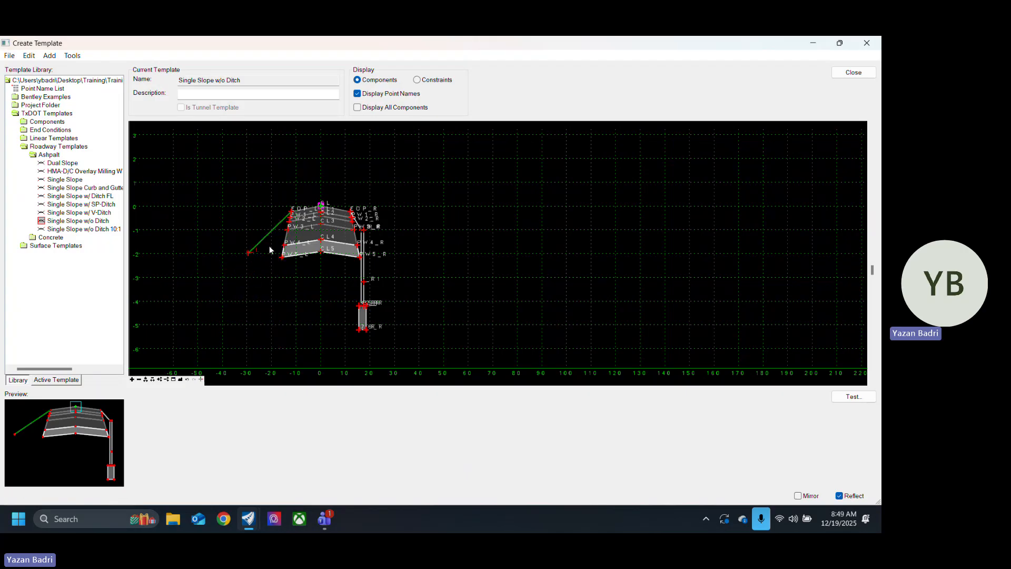
Step: Set the display rule of the left slope component TC_Grass1_L to NOT Rule1 and close its properties
double_click(260, 245)
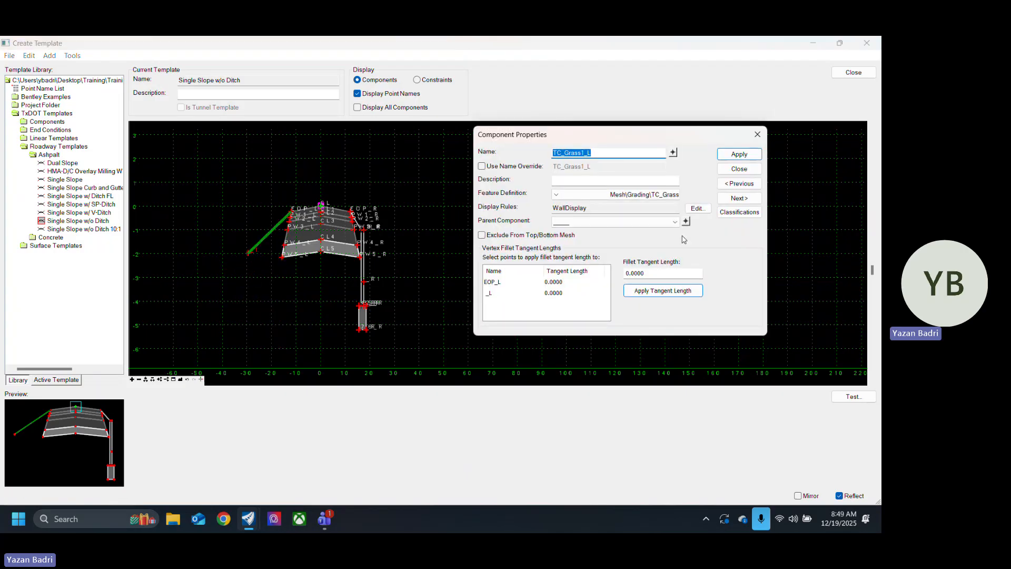
click(698, 208)
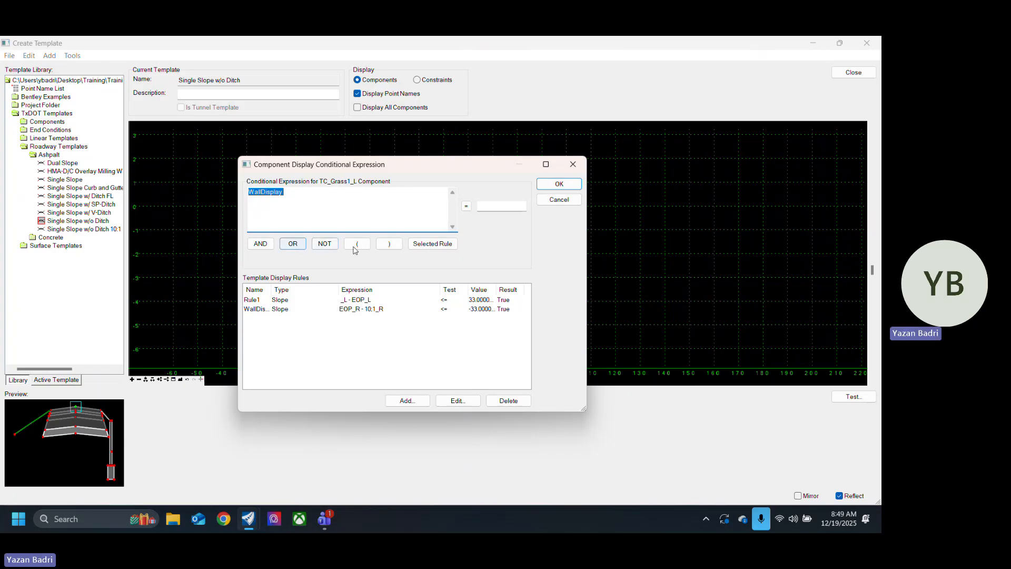
click(324, 243)
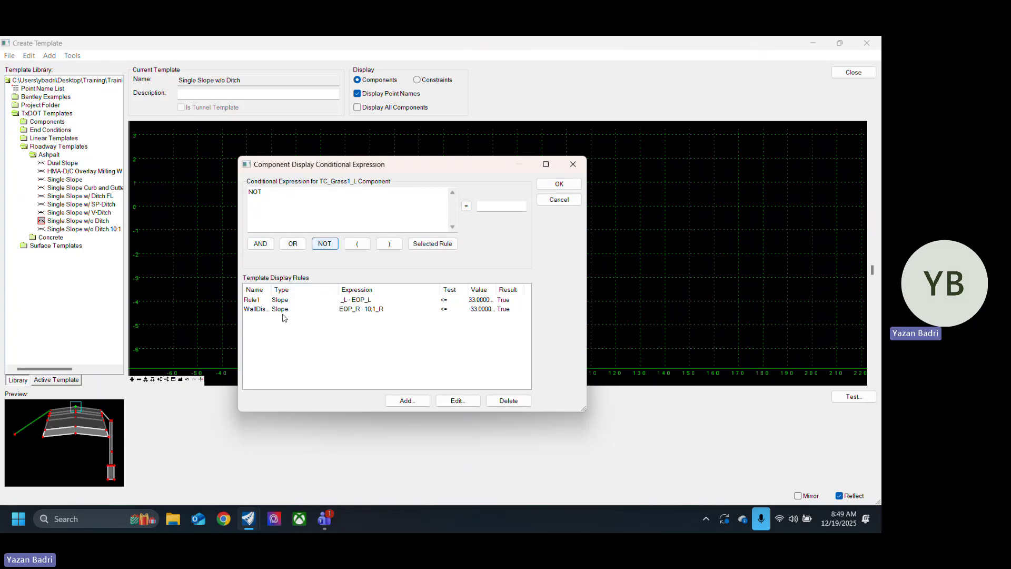
click(259, 300)
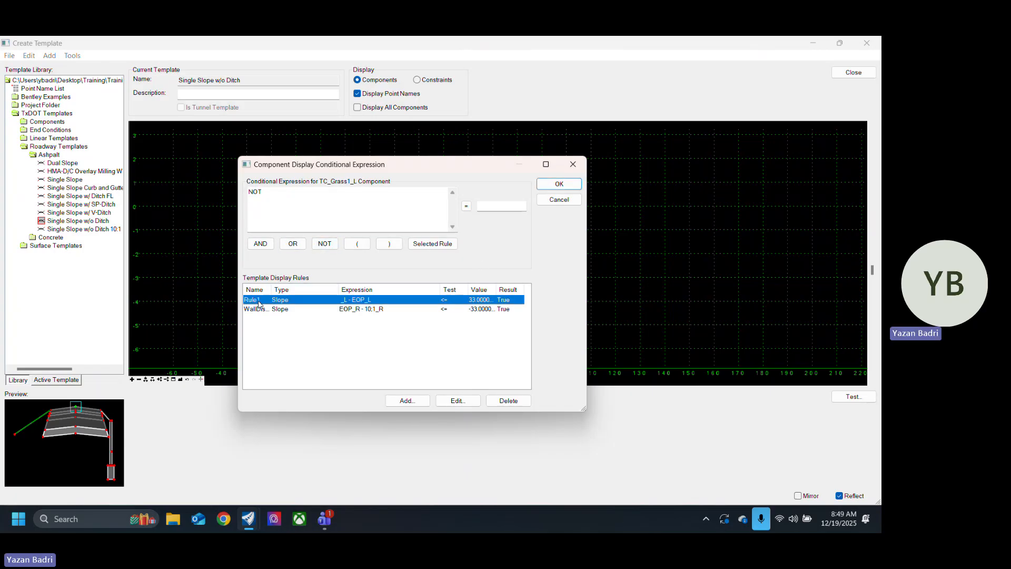
click(433, 244)
click(560, 184)
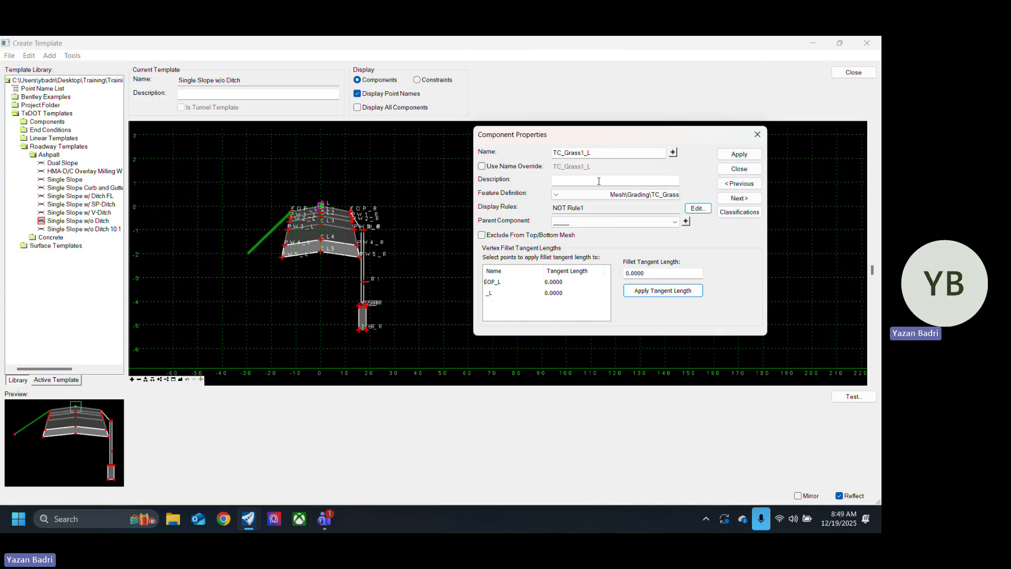
click(739, 153)
click(740, 168)
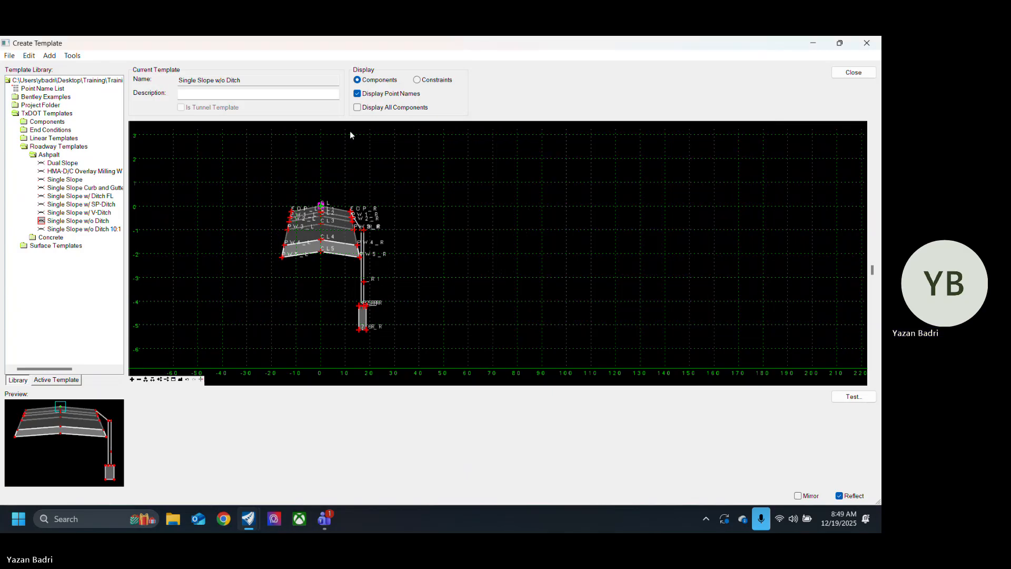
Step: Display all components and remove NOT from the display rule of the left slope TC_Grass1_L, leaving Rule1
click(358, 107)
click(358, 107)
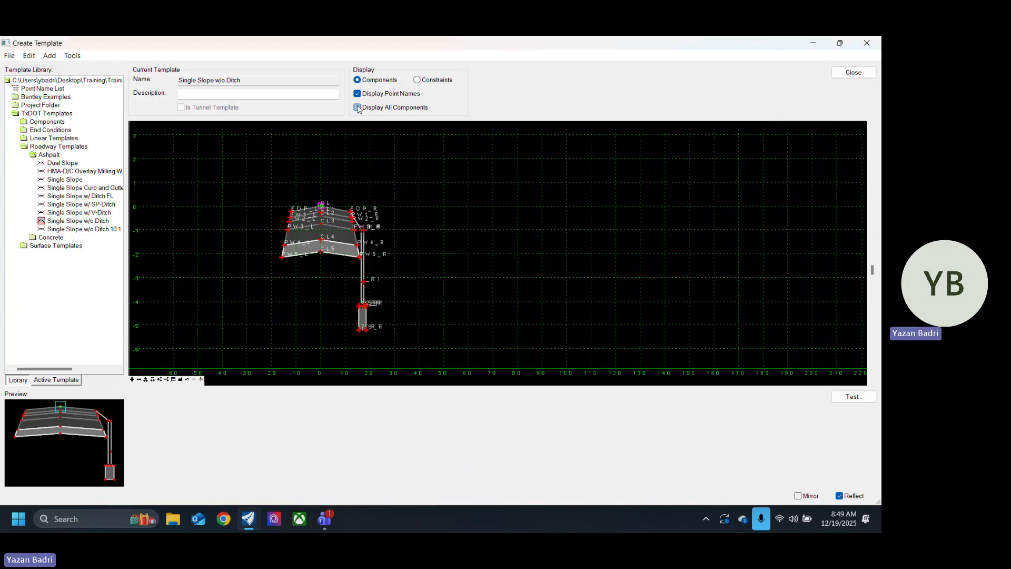
click(357, 107)
scroll(255, 278, up, 2)
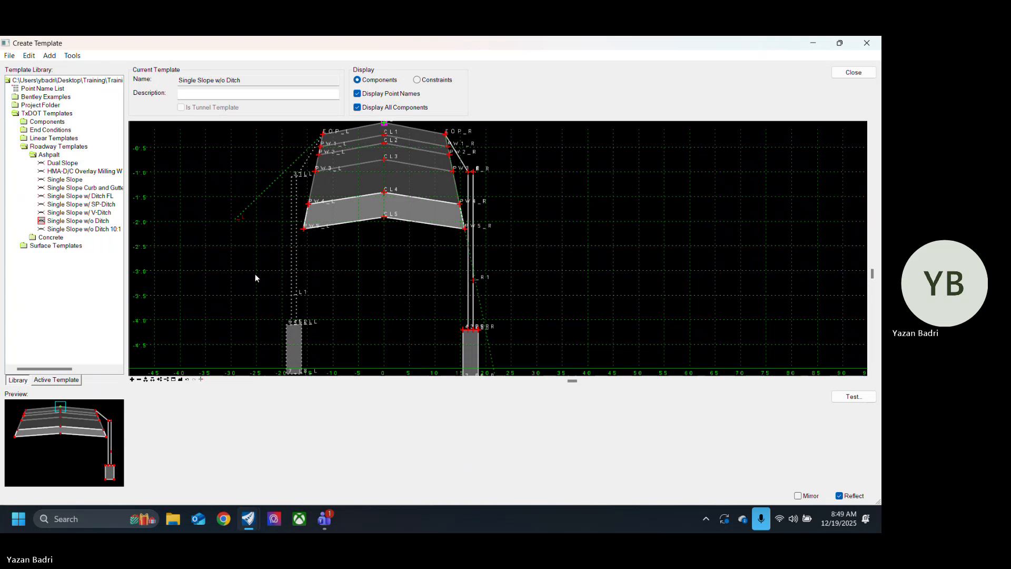
double_click(250, 205)
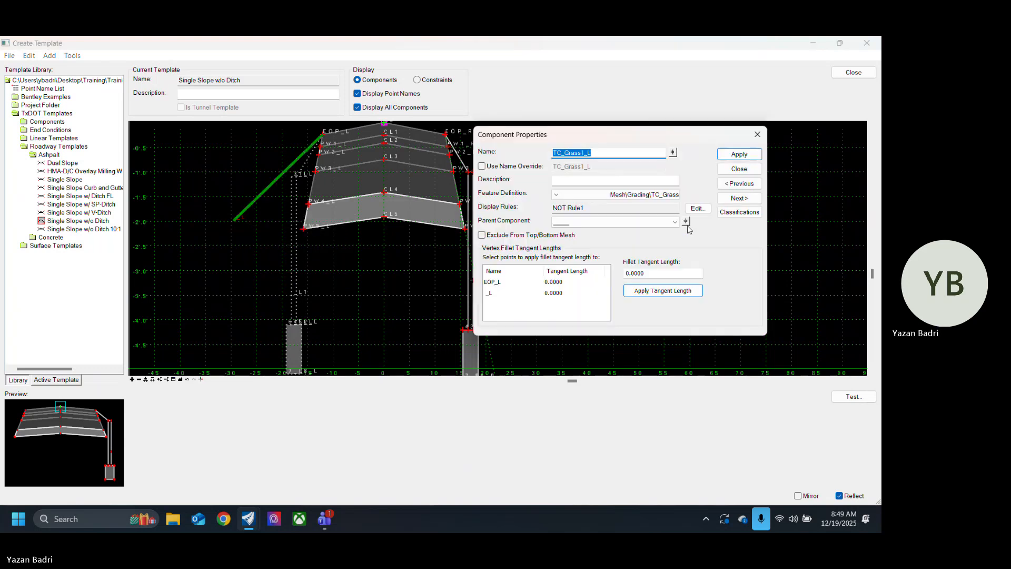
click(697, 208)
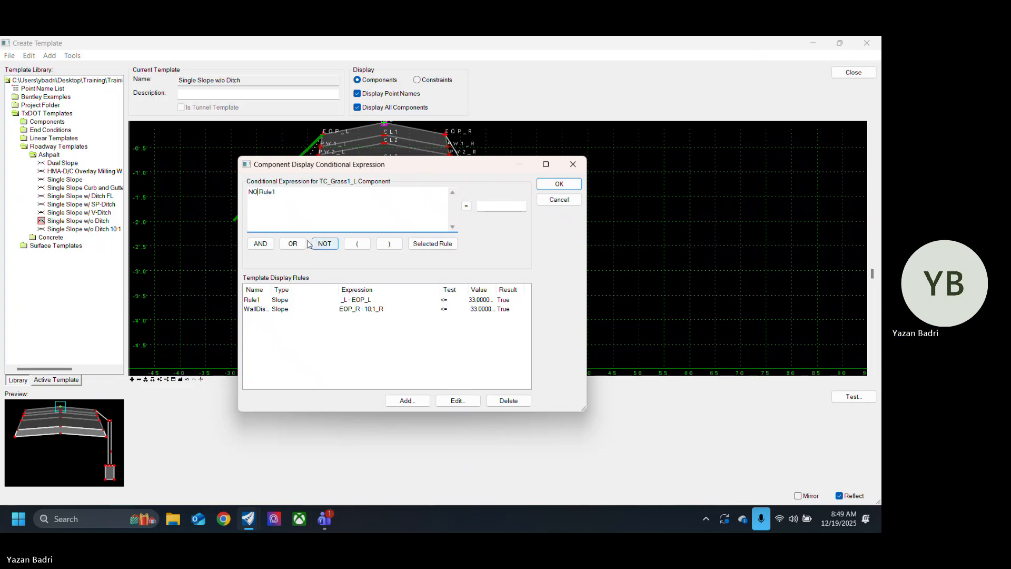
key(BackSpace)
key(BackSpace)
click(560, 184)
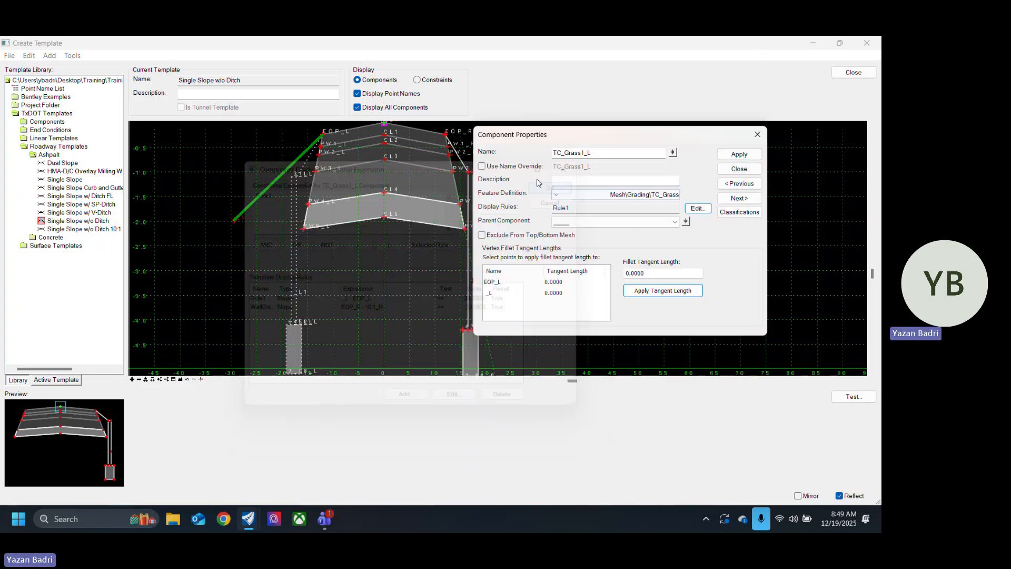
click(739, 169)
Step: Test the point controls on the left slope's outer point with the display of all components turned off, and end the test
scroll(319, 210, down, 3)
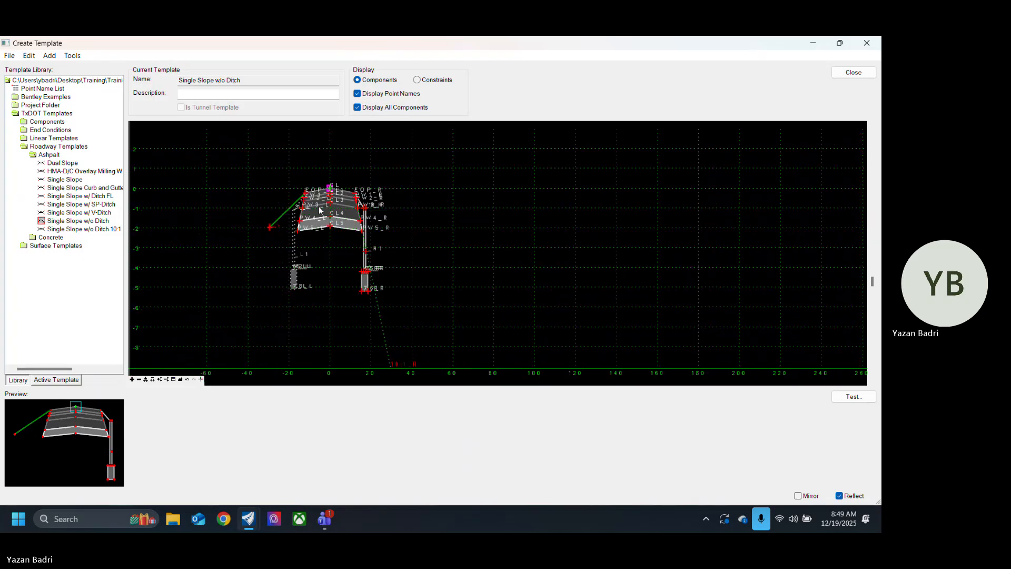
right_click(270, 229)
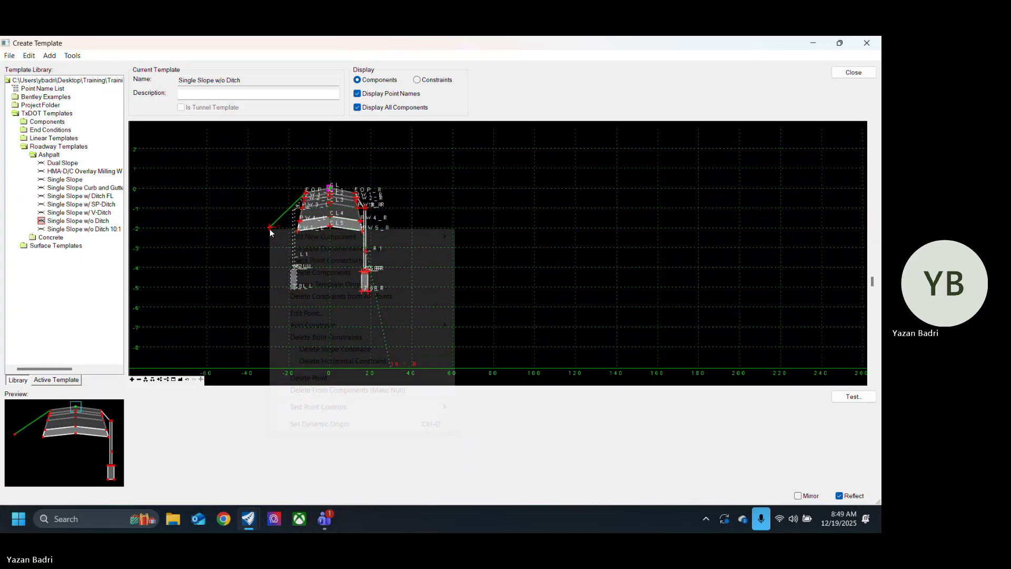
mouse_move(369, 406)
click(482, 420)
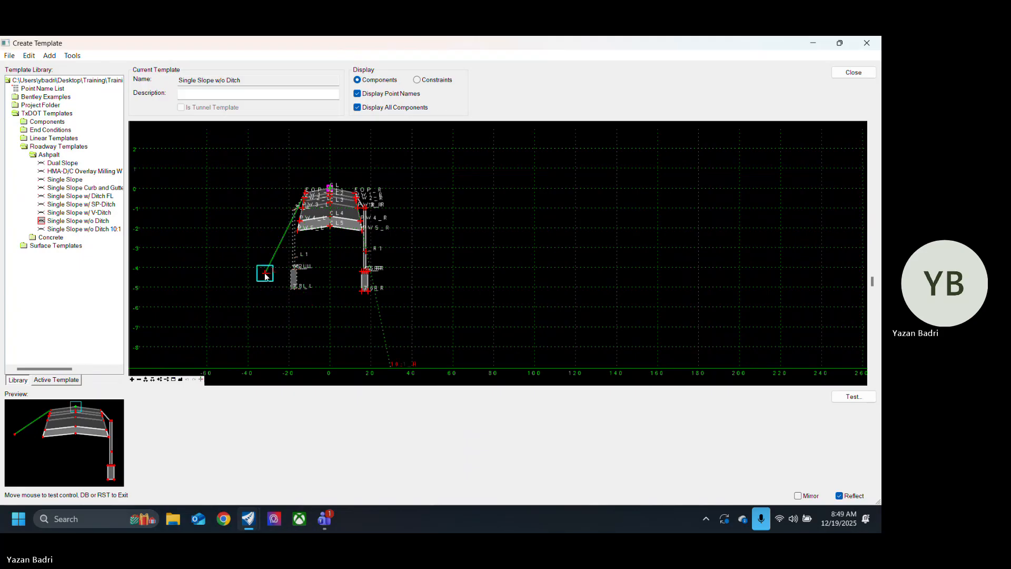
scroll(288, 308, up, 2)
click(357, 108)
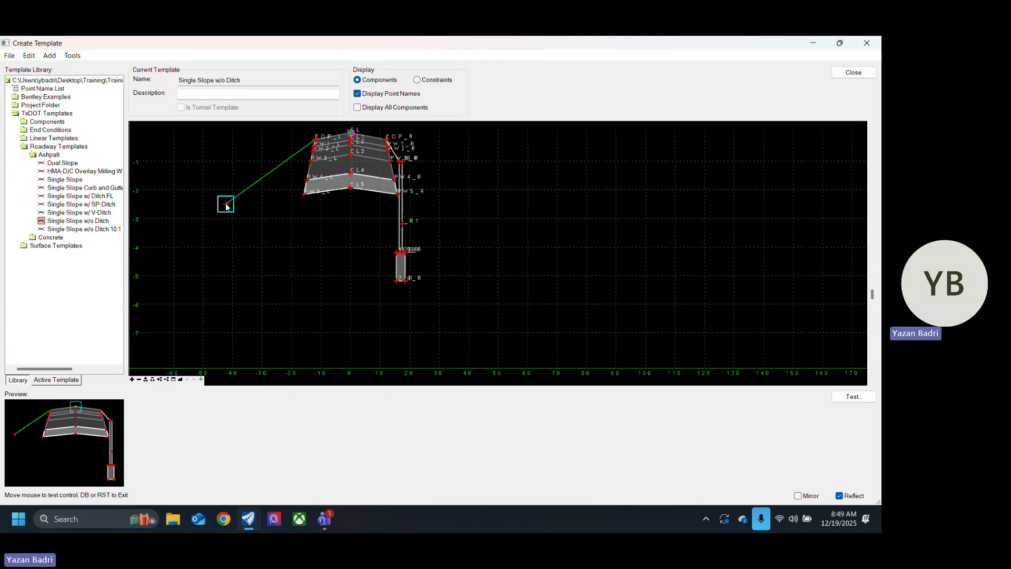
click(295, 291)
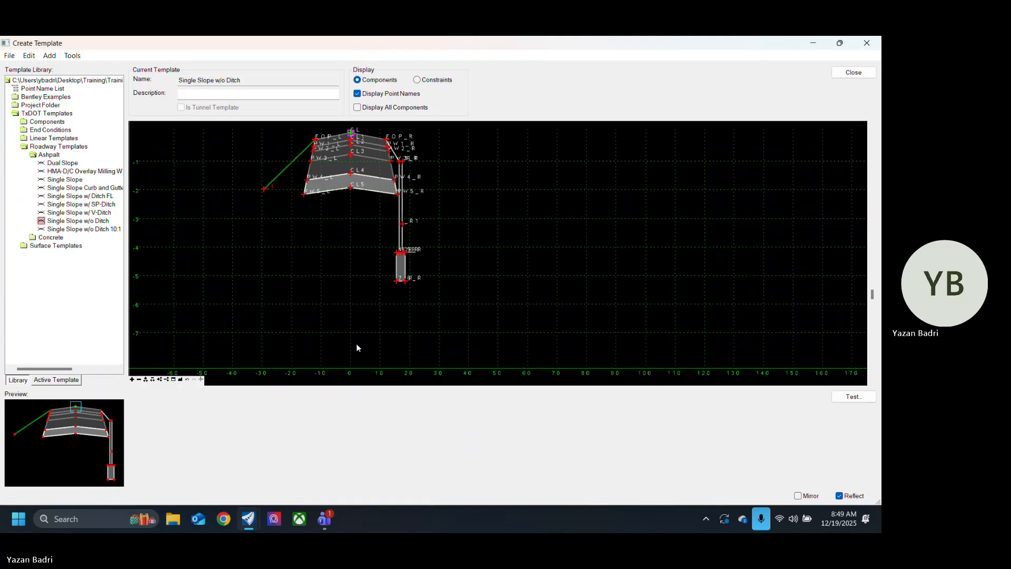
Step: Turn the display of all template components back on and look over both sides of the section
scroll(319, 306, down, 3)
scroll(320, 297, up, 1)
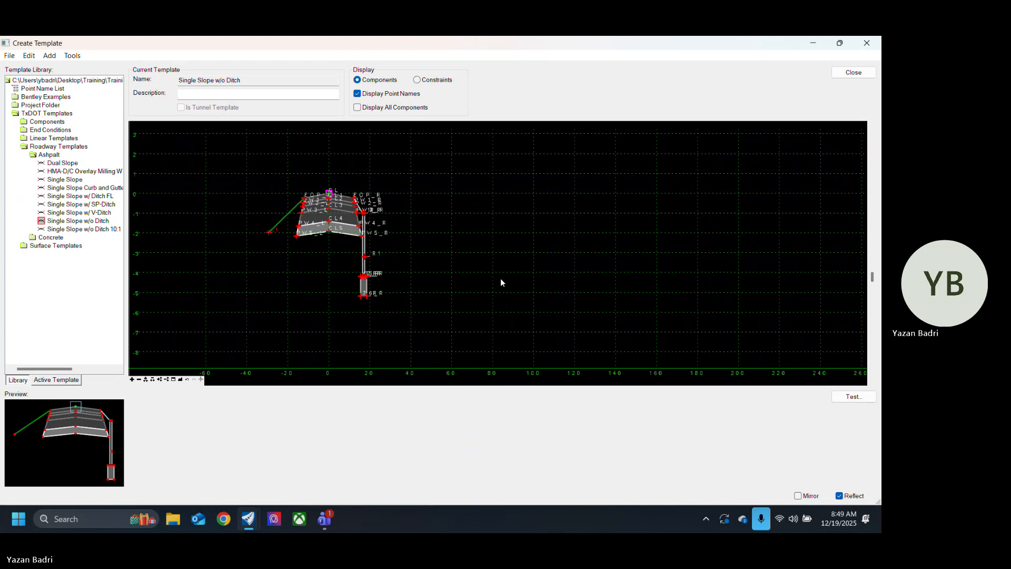
scroll(420, 230, up, 3)
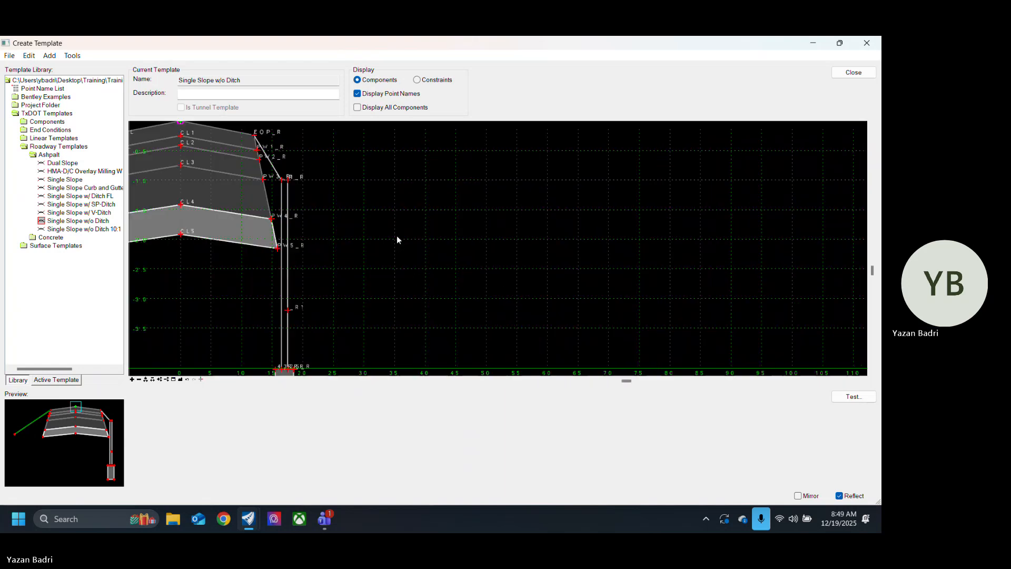
scroll(393, 247, down, 2)
click(358, 107)
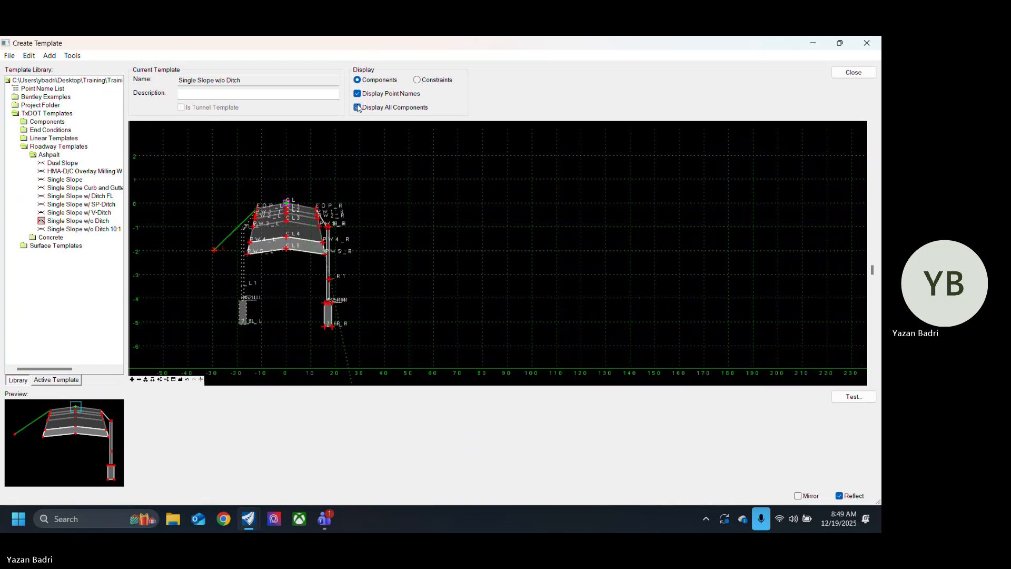
scroll(348, 207, down, 2)
scroll(347, 261, up, 2)
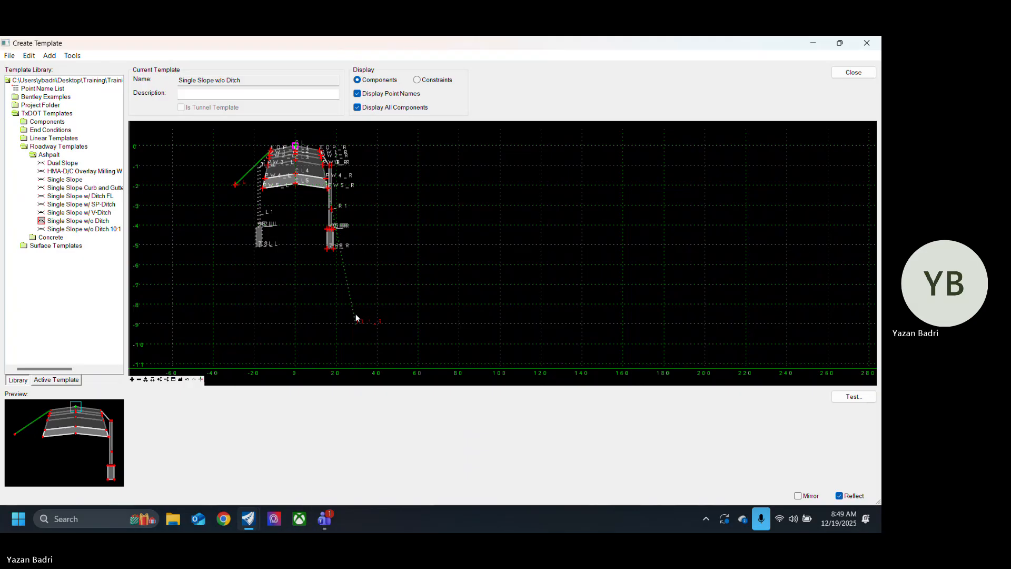
Step: Inspect the right slope component TC_Grass1_R and its end point, check the component's display rule, and close its properties
mouse_move(353, 313)
double_click(353, 312)
click(739, 169)
right_click(355, 323)
click(357, 322)
scroll(361, 323, up, 3)
right_click(356, 325)
click(363, 317)
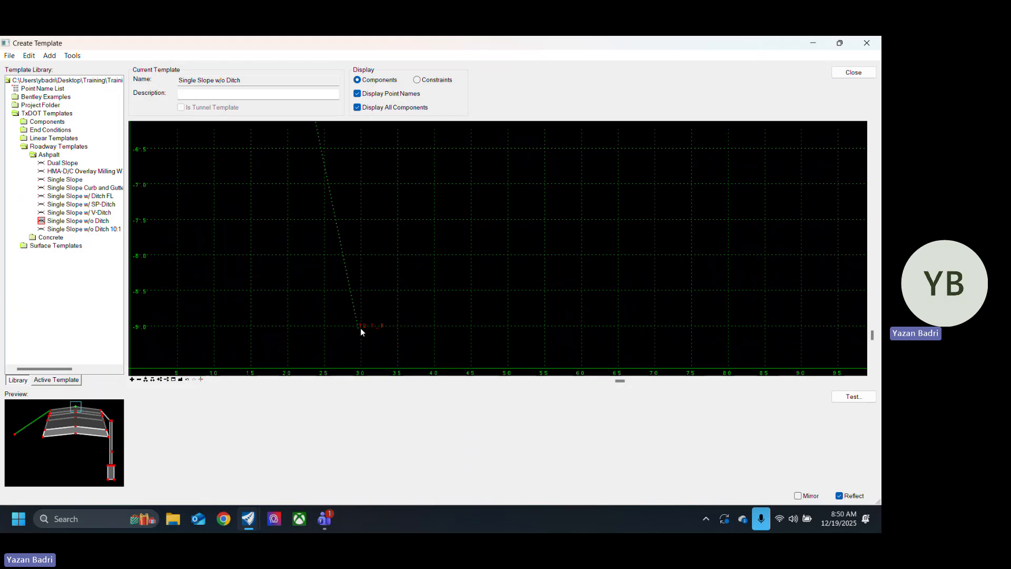
right_click(358, 332)
click(337, 316)
scroll(359, 321, down, 5)
scroll(359, 316, down, 2)
scroll(358, 306, up, 2)
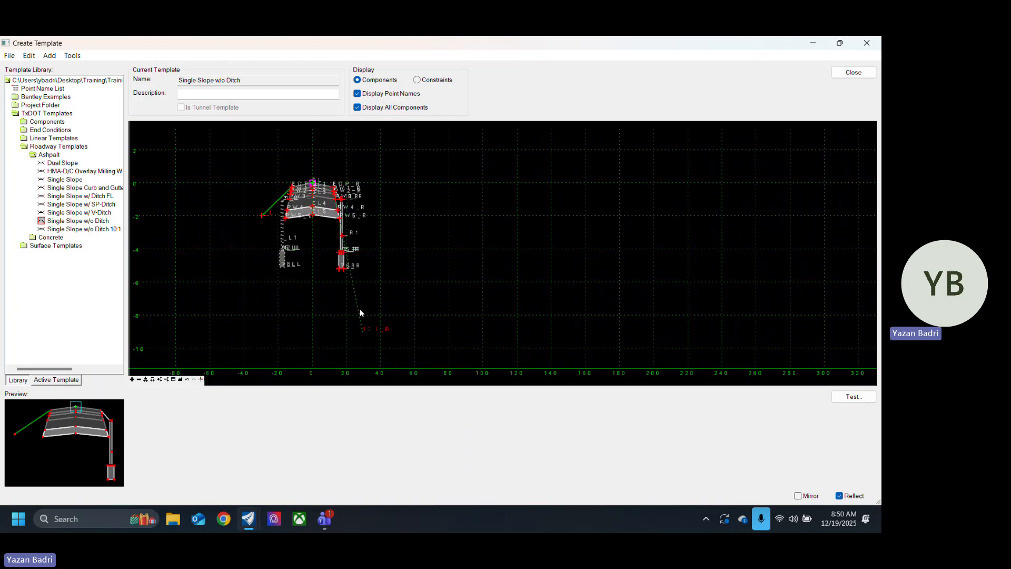
double_click(358, 308)
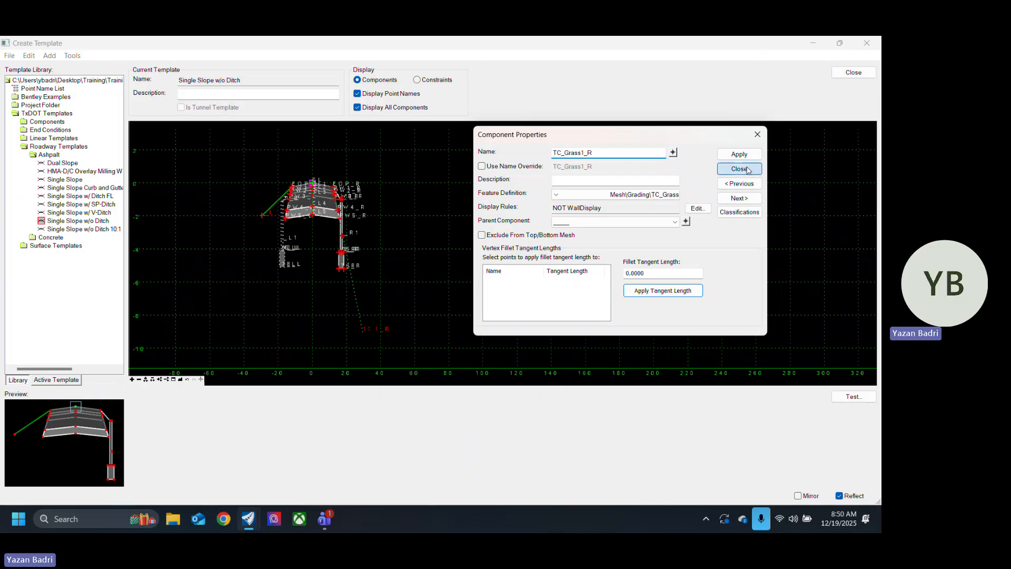
click(749, 170)
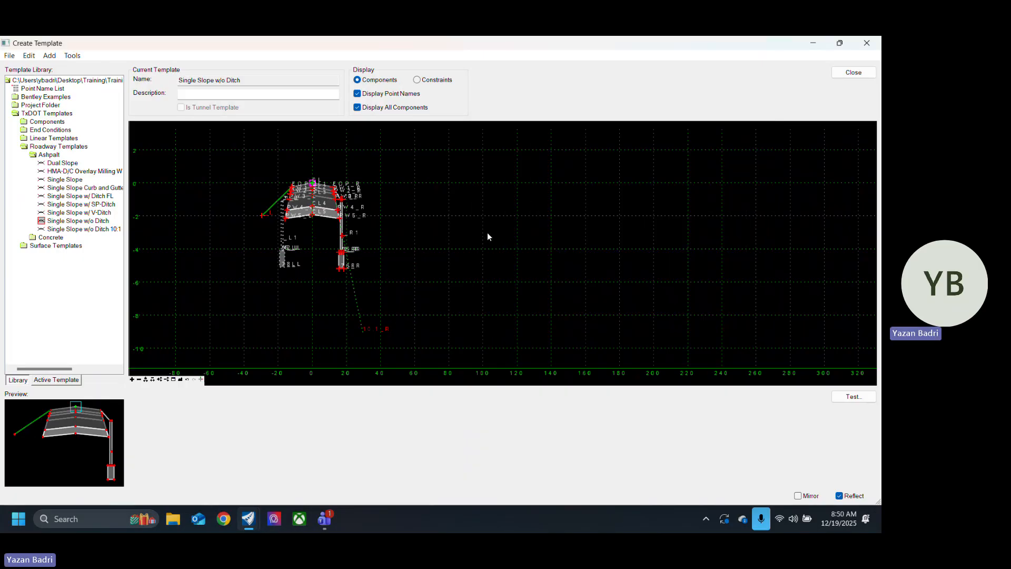
Step: Toggle the display of all components off and on to compare the rule-controlled section with the full template, leaving all components displayed
click(361, 110)
click(358, 110)
click(357, 109)
click(360, 108)
click(359, 108)
click(359, 108)
click(358, 108)
click(358, 108)
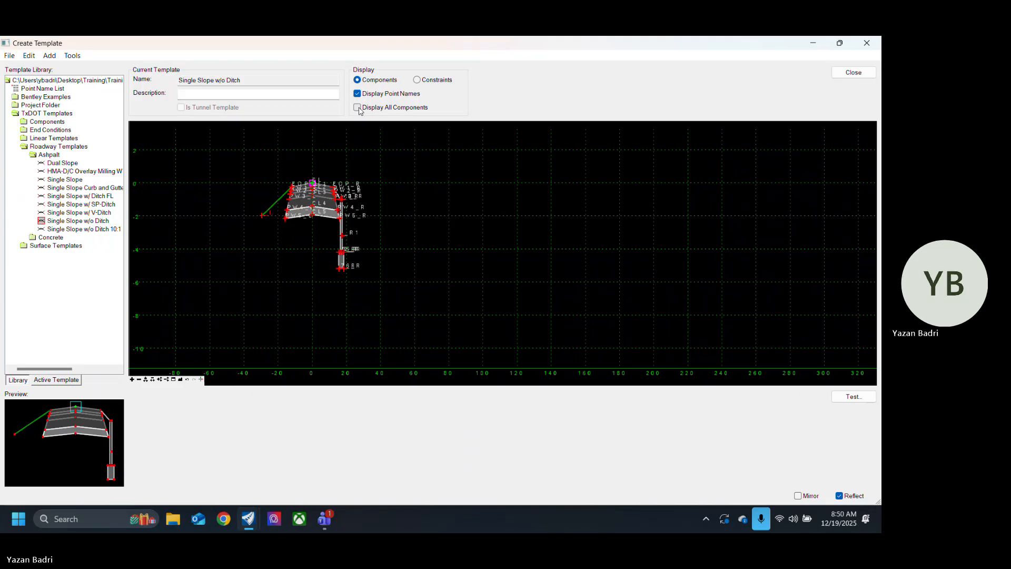
click(358, 108)
Step: Review the properties of the left slope's outer point 10:1_L, including its feature name override, and close them
scroll(246, 241, up, 2)
scroll(272, 202, up, 2)
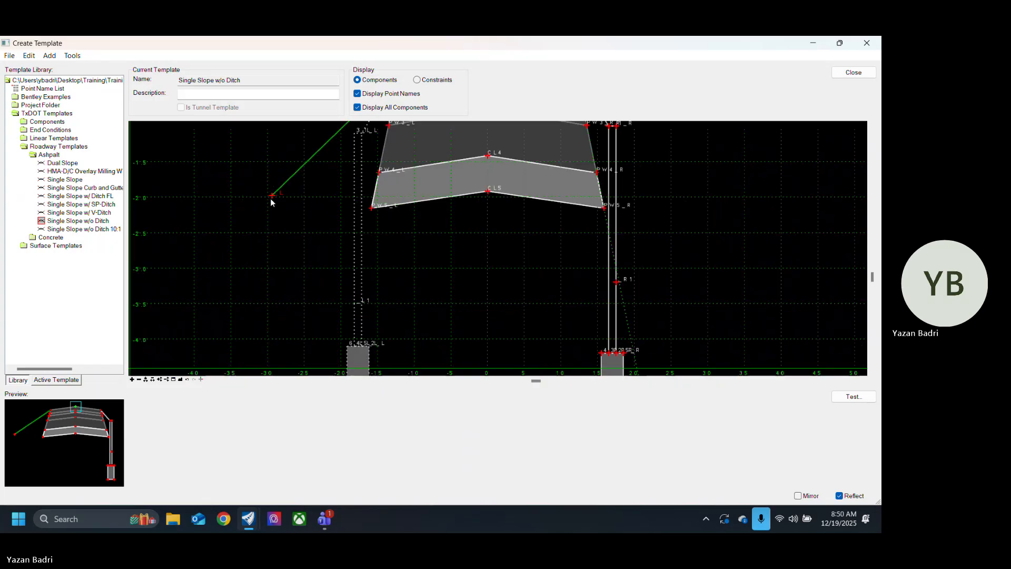
double_click(271, 196)
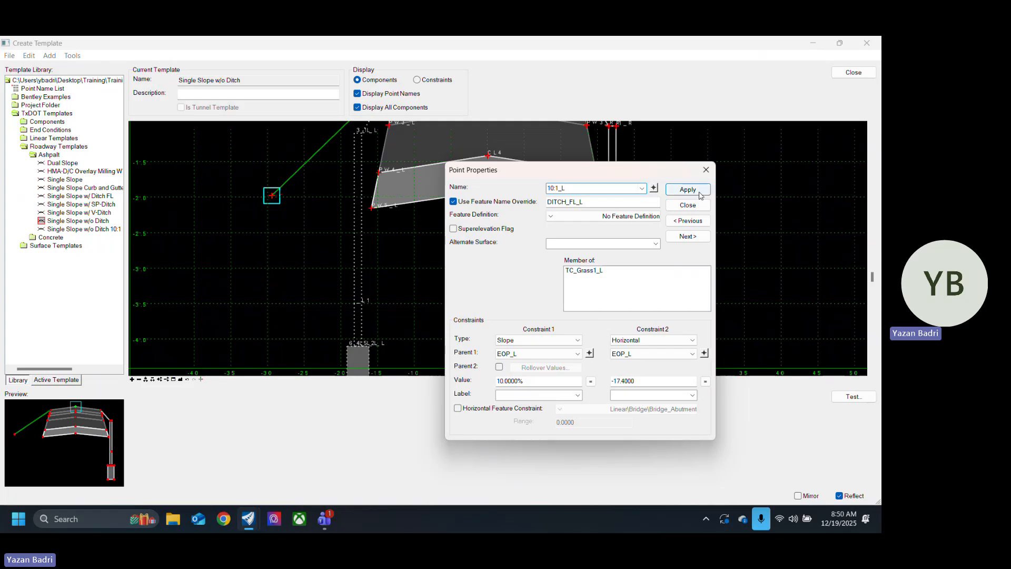
click(688, 205)
Step: Close the template editor and return to the corridor model
scroll(246, 227, down, 5)
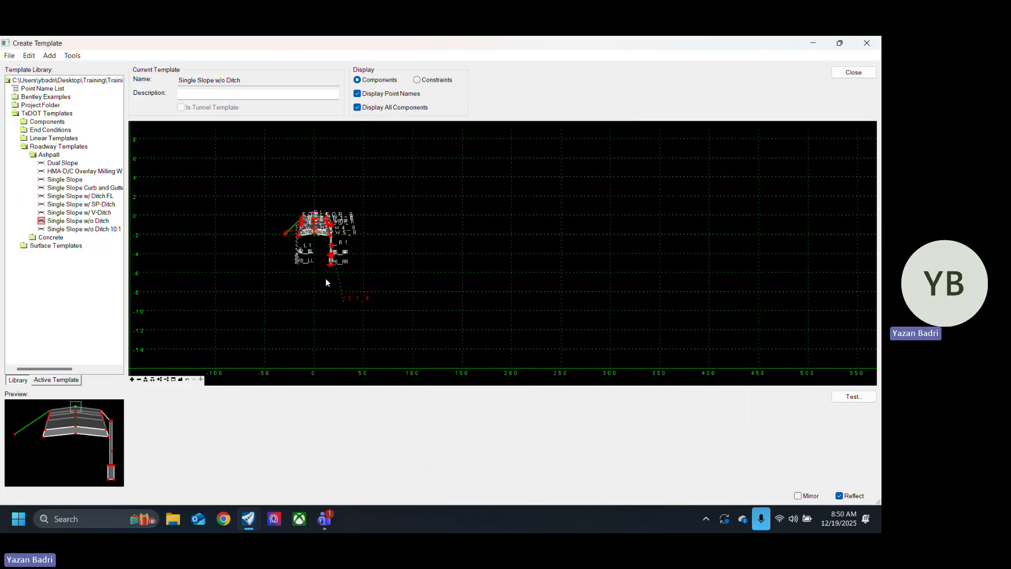
scroll(336, 303, up, 5)
scroll(407, 358, down, 5)
scroll(419, 288, up, 3)
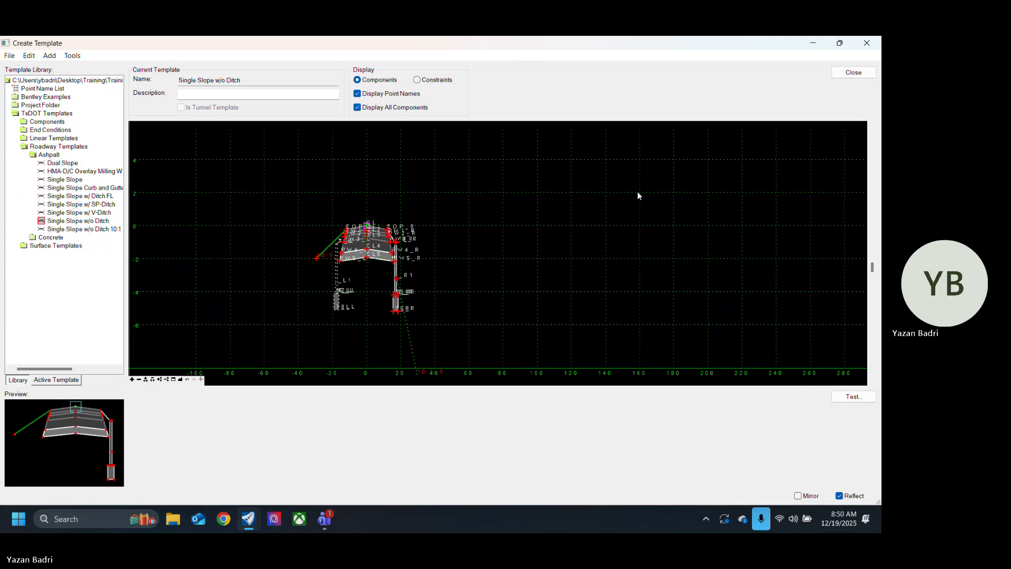
click(854, 72)
click(413, 323)
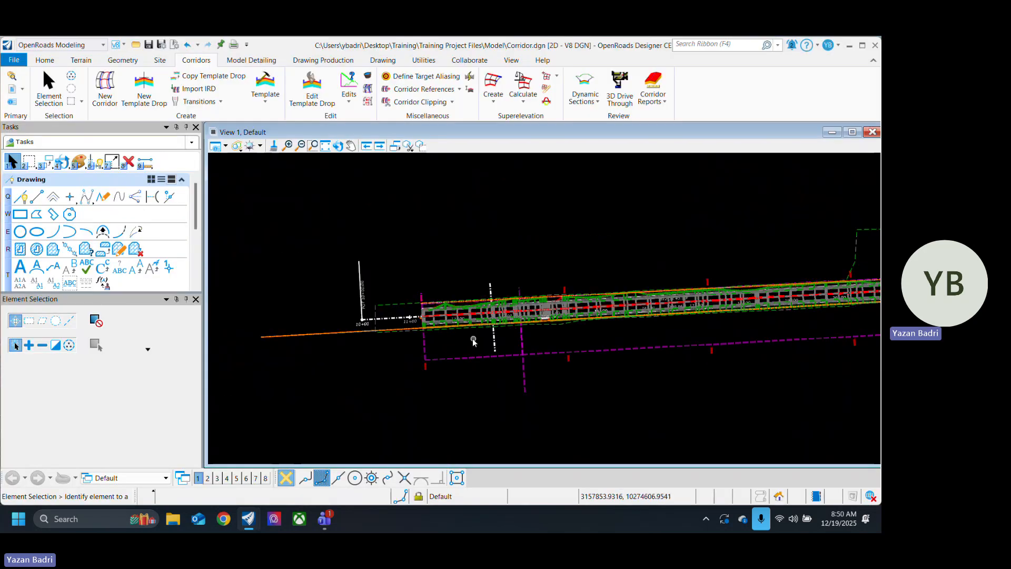
Step: Start a corridor point control on the road corridor and set its start station at 11+25.34
click(349, 87)
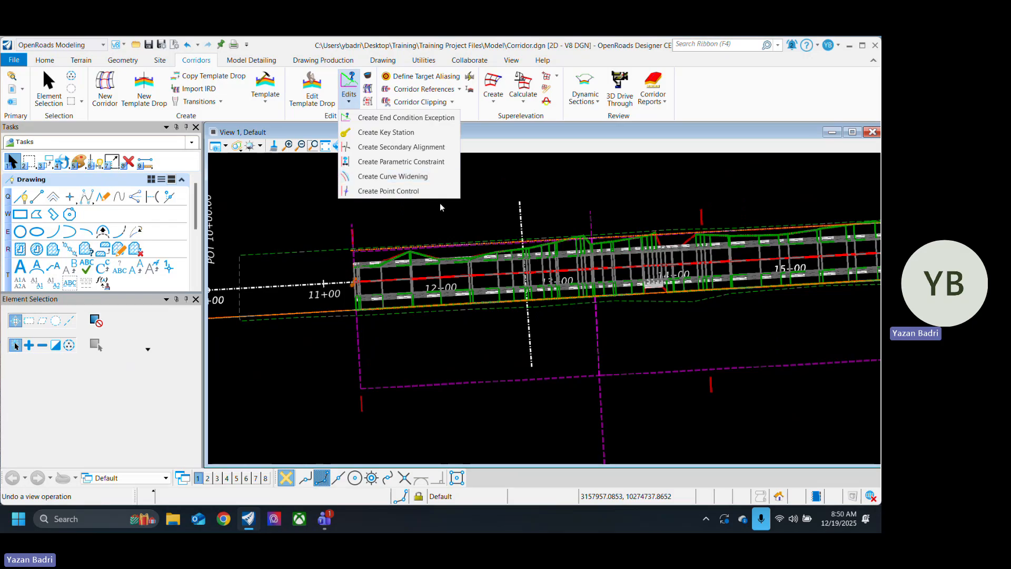
click(422, 197)
scroll(377, 259, up, 2)
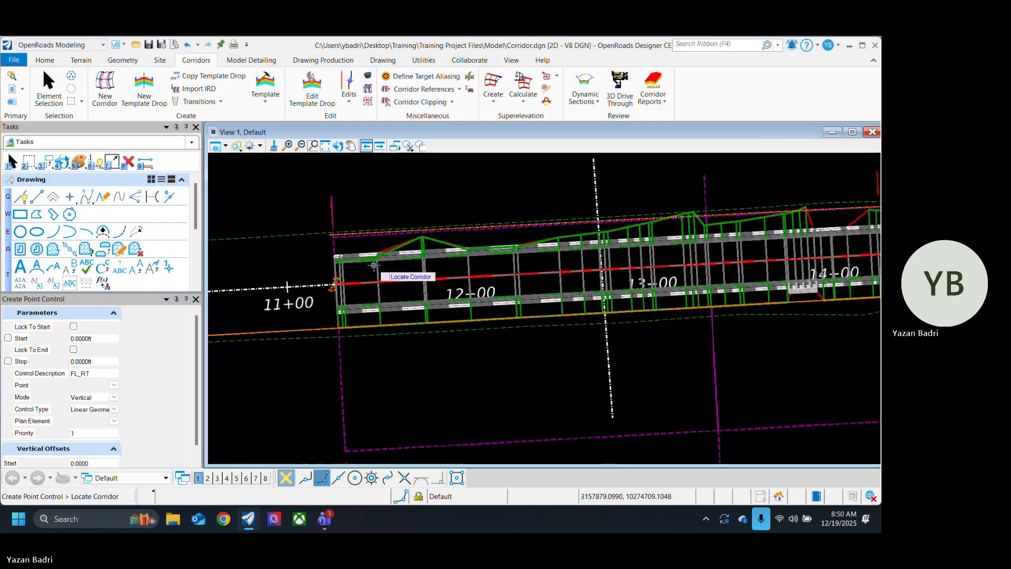
click(377, 259)
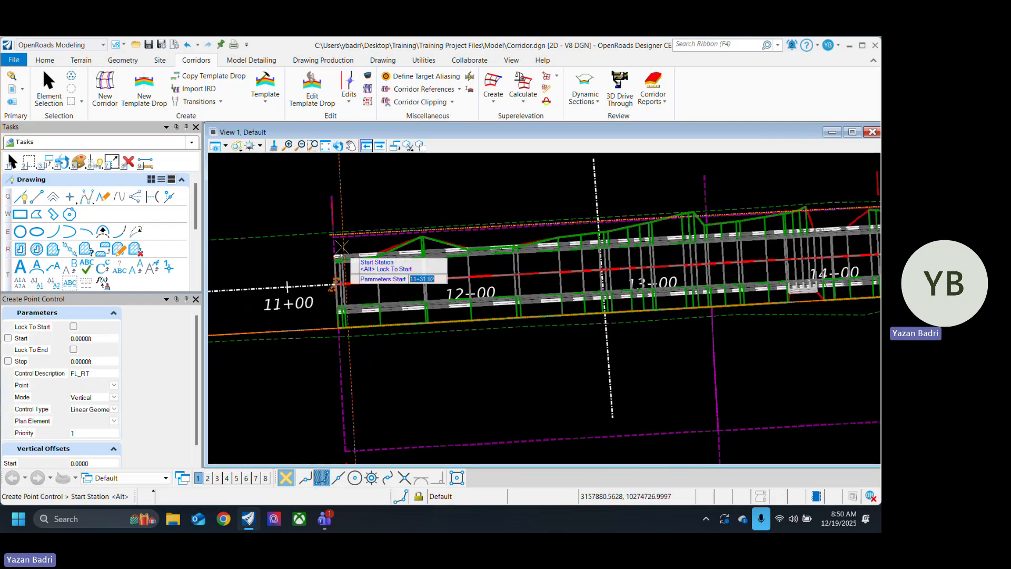
scroll(331, 235, up, 3)
click(331, 235)
scroll(258, 283, down, 4)
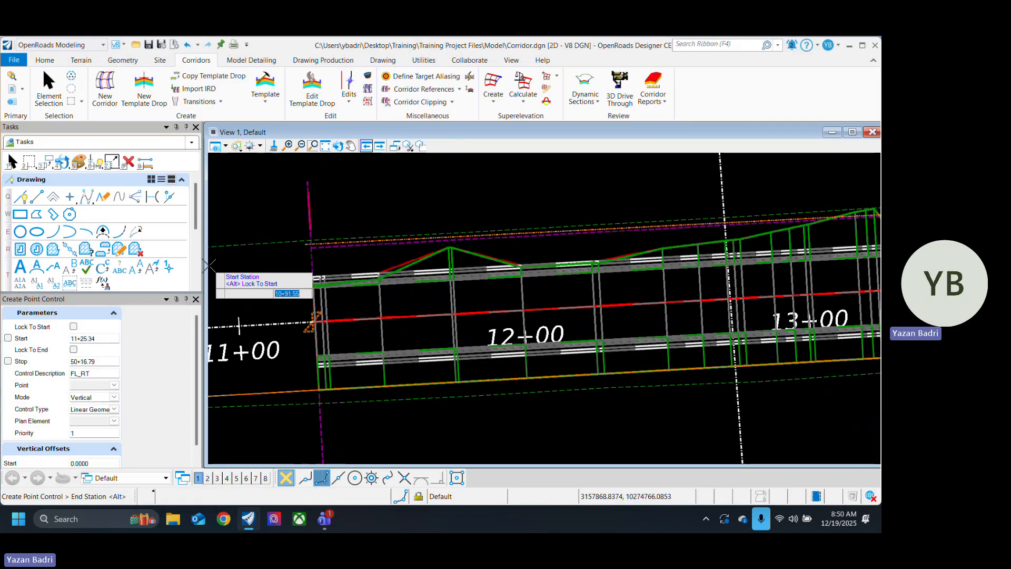
Step: Set the point control's stop station at 21+00.02, where the right-of-way line jogs outward
scroll(466, 297, down, 5)
scroll(624, 277, up, 5)
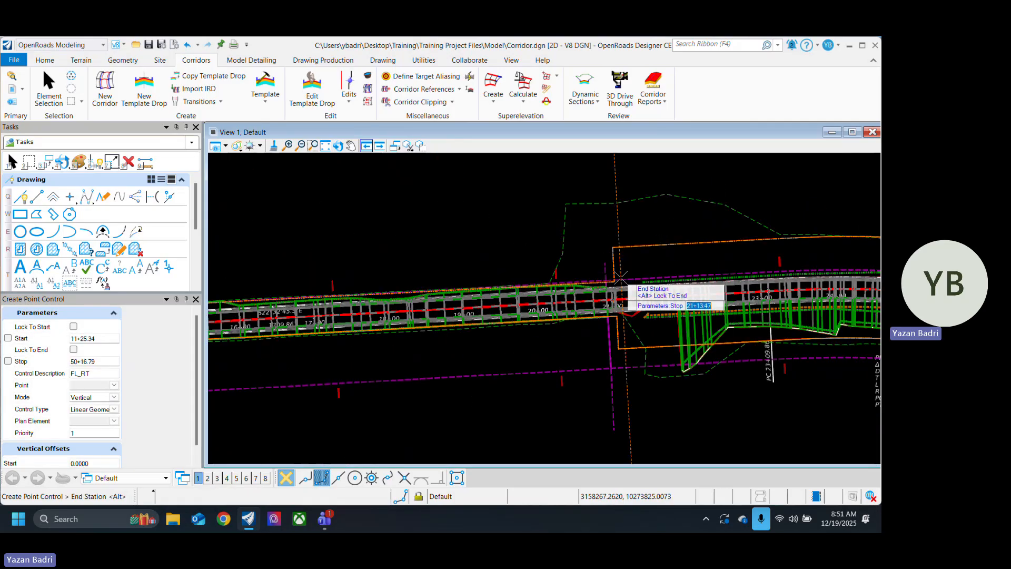
scroll(608, 241, up, 4)
click(610, 242)
scroll(527, 294, down, 5)
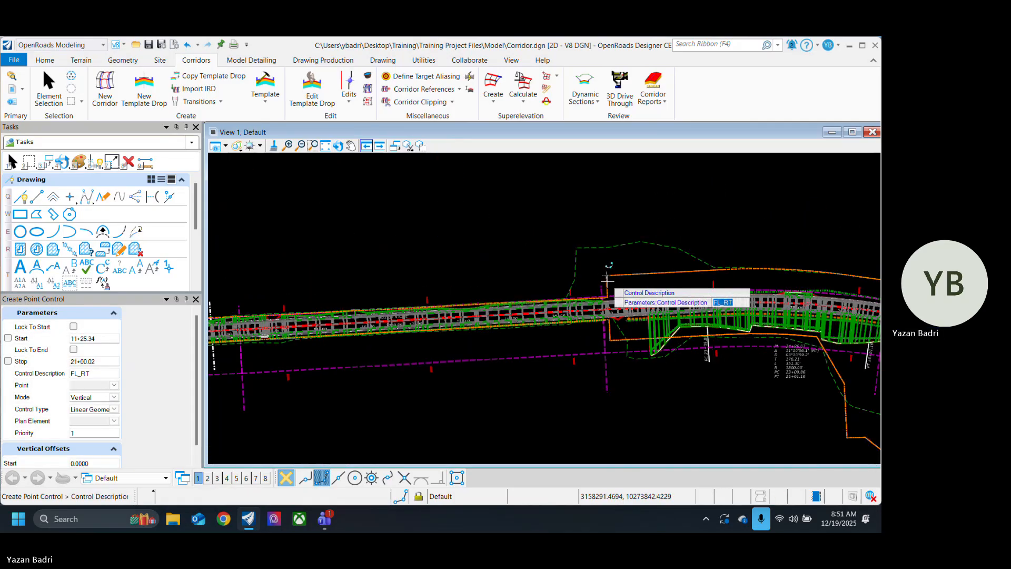
Step: Set the point control's description to ROW_L
scroll(426, 272, up, 5)
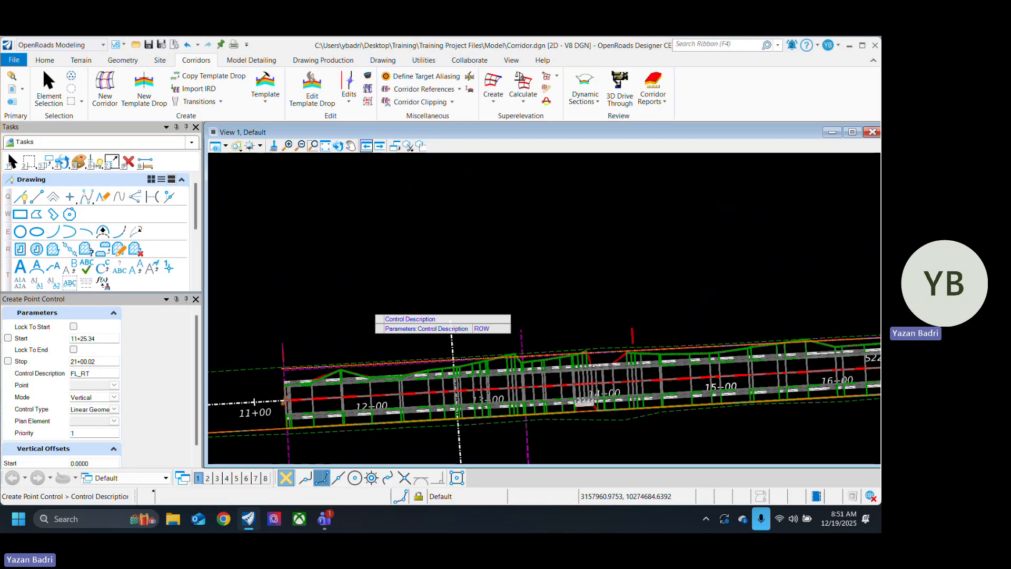
text(_L)
key(Return)
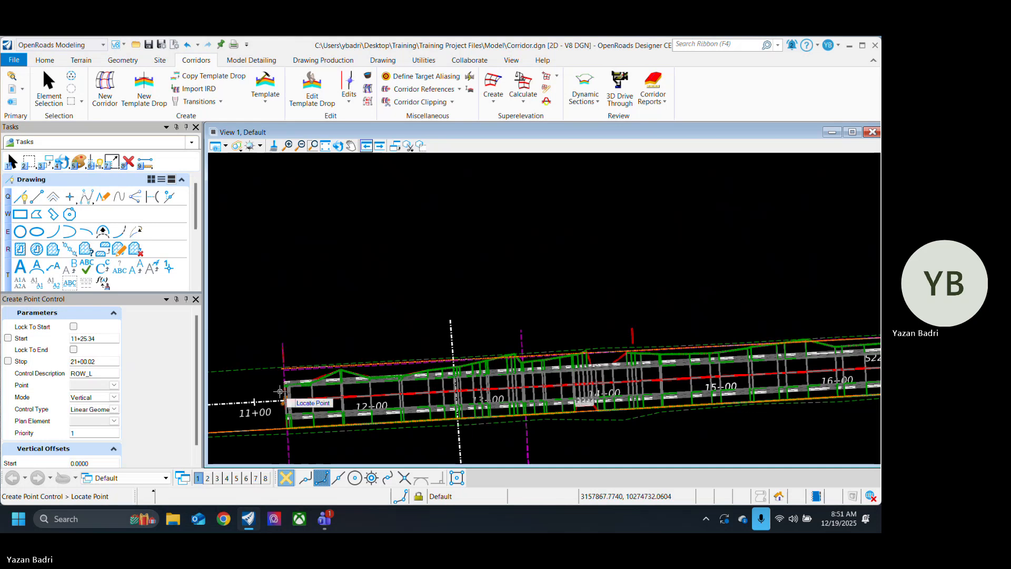
Step: Browse the available control points and check the feature name override of the left slope's outer point in the Single Slope w/o Ditch template
scroll(275, 393, up, 3)
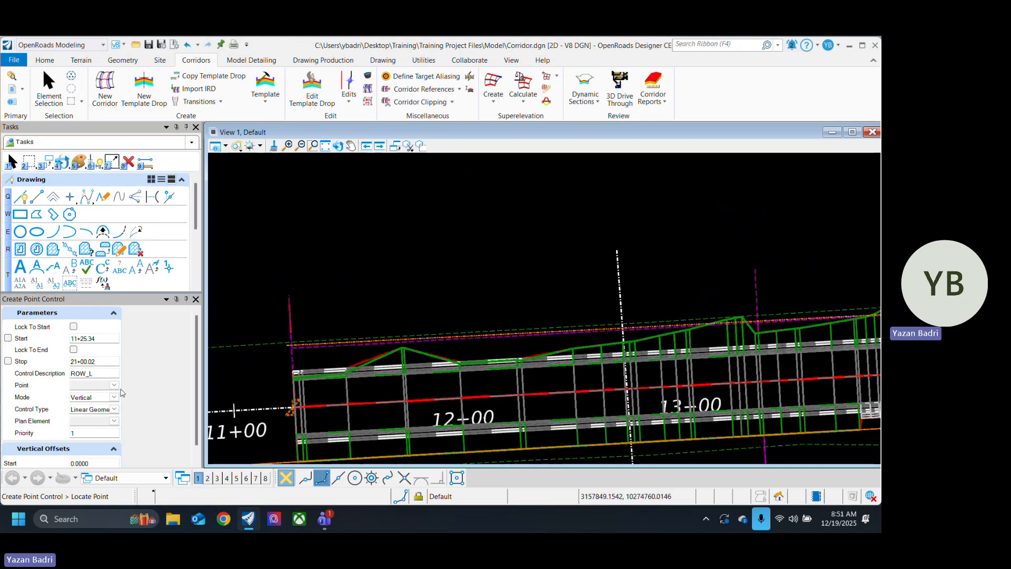
click(114, 385)
drag(203, 418, 205, 484)
scroll(176, 463, up, 2)
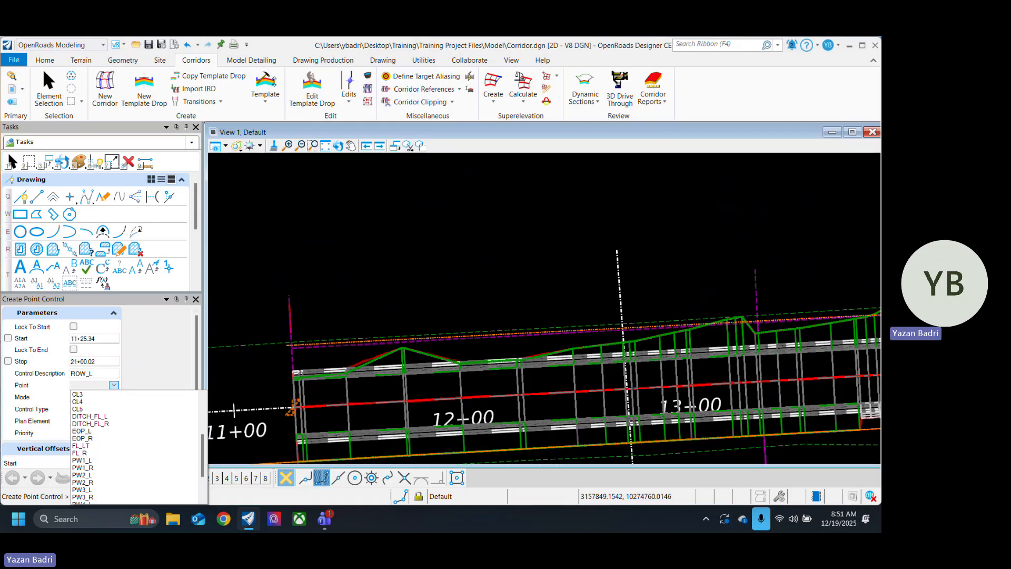
click(265, 86)
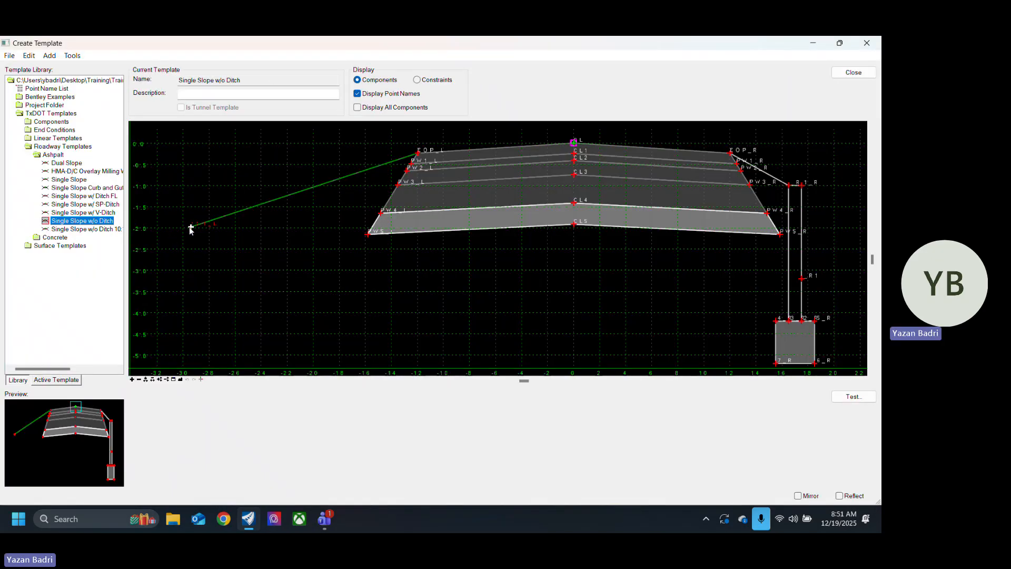
double_click(190, 228)
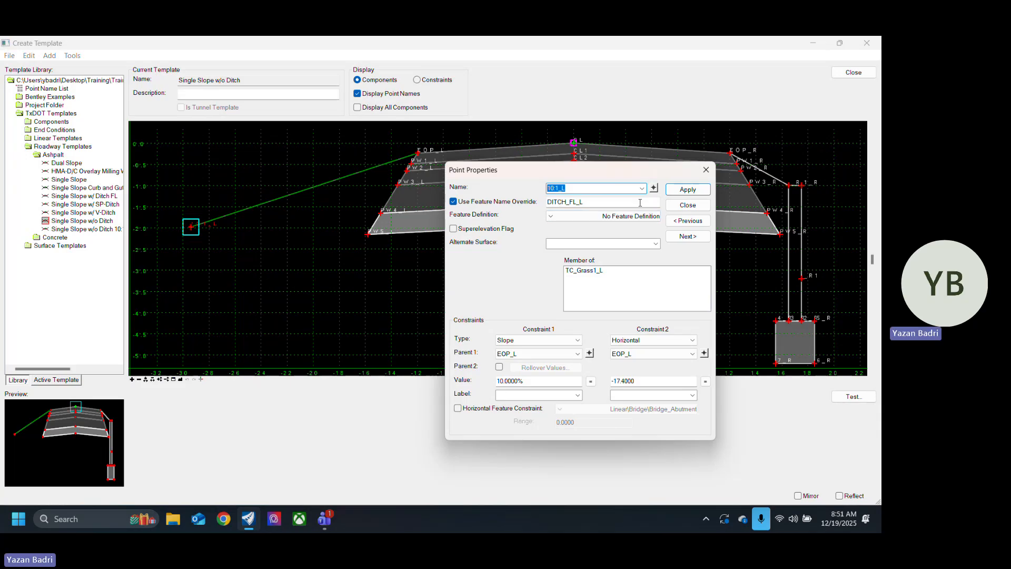
click(688, 205)
click(850, 74)
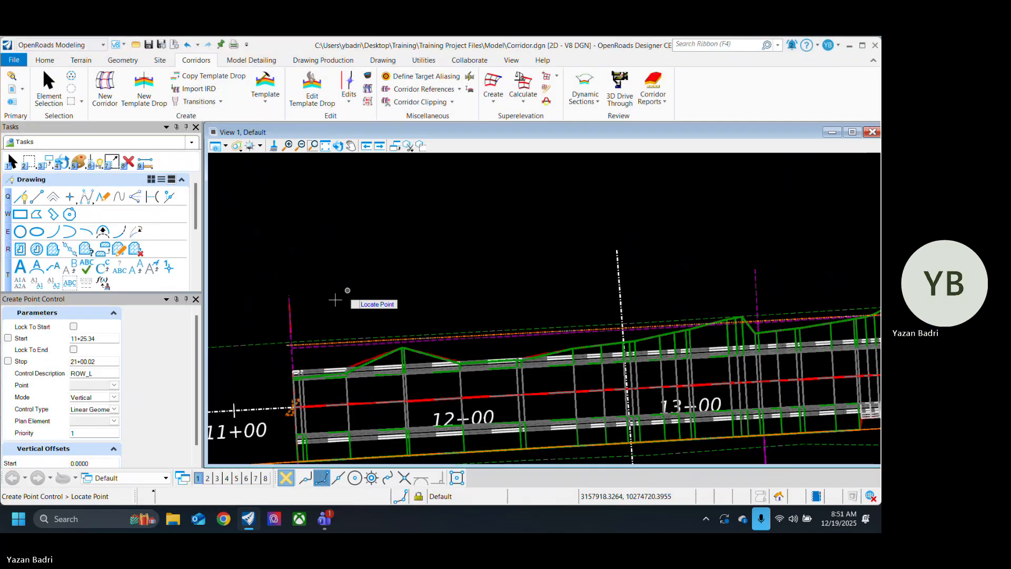
Step: Select DITCH_FL_L as the template point governed by the ROW_L point control
click(113, 385)
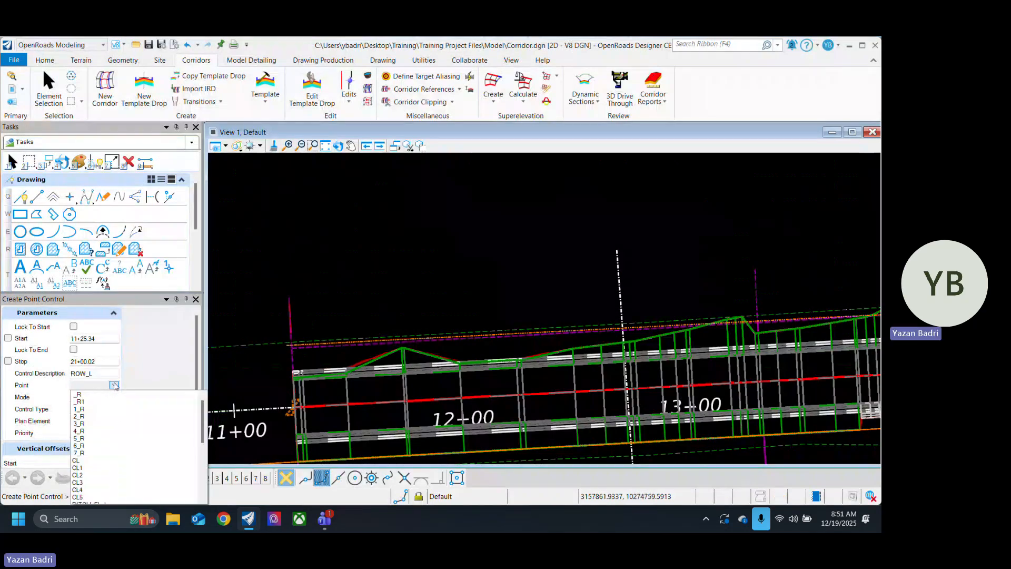
scroll(151, 472, down, 5)
scroll(121, 449, up, 2)
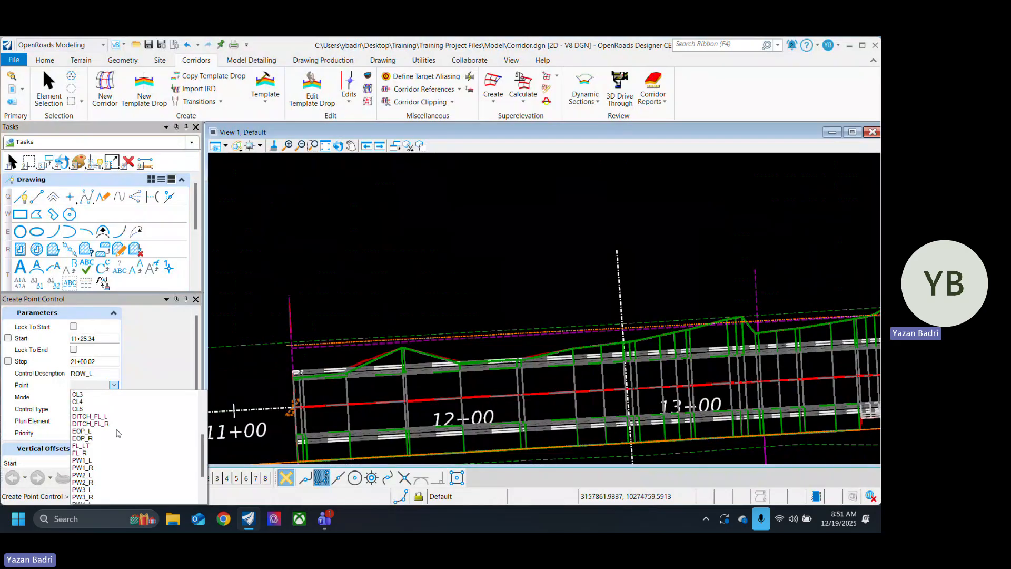
click(102, 416)
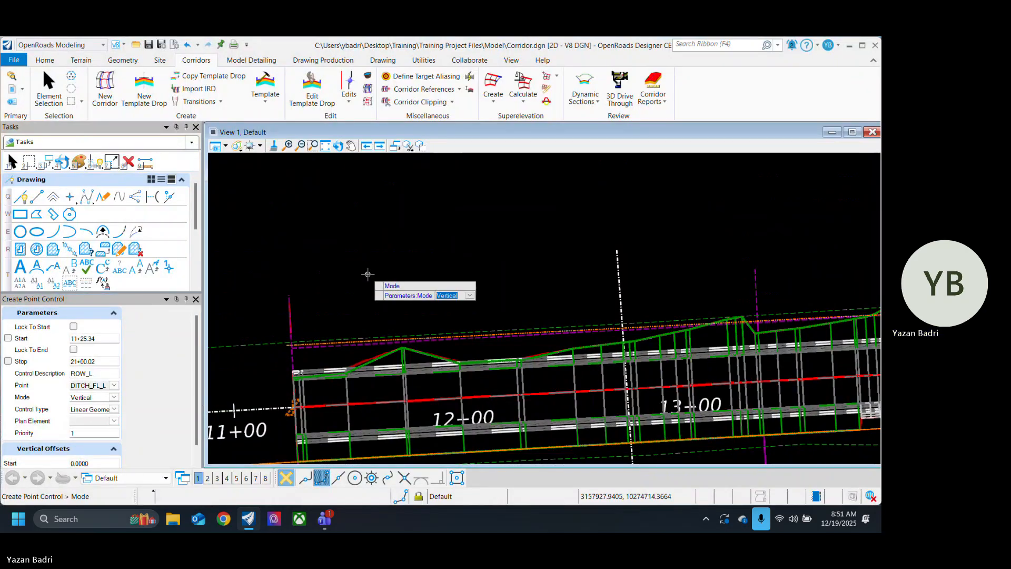
Step: Set the point control to Both mode with Linear Geometry, following the left right-of-way line E_ROW_LT and its active profile
click(368, 274)
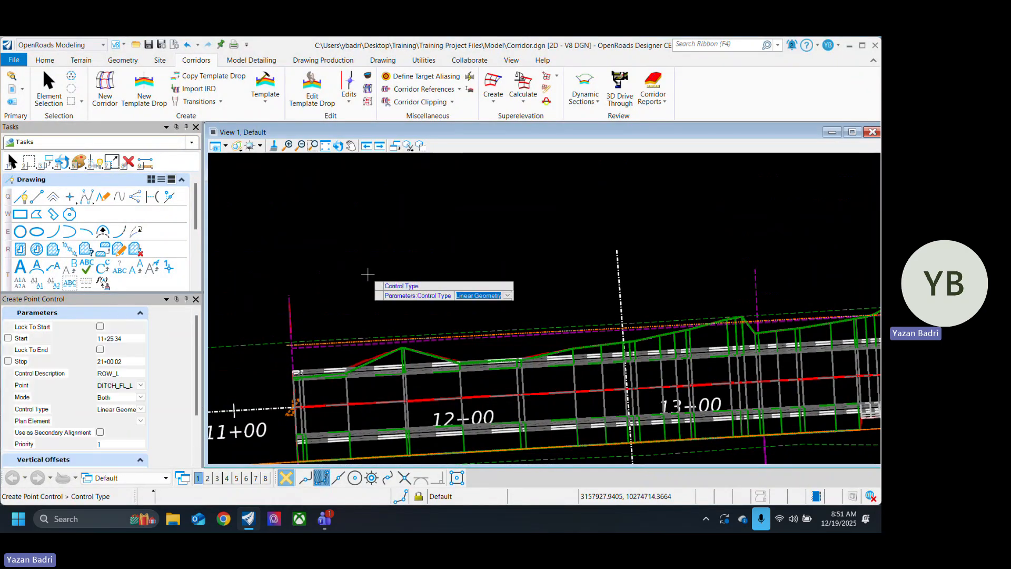
click(368, 274)
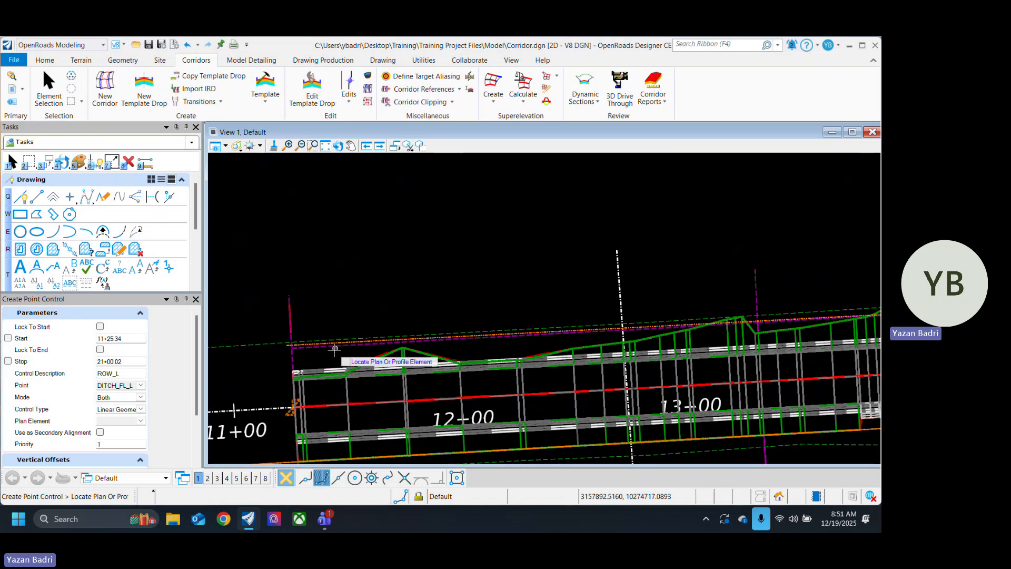
scroll(334, 342, up, 1)
click(334, 341)
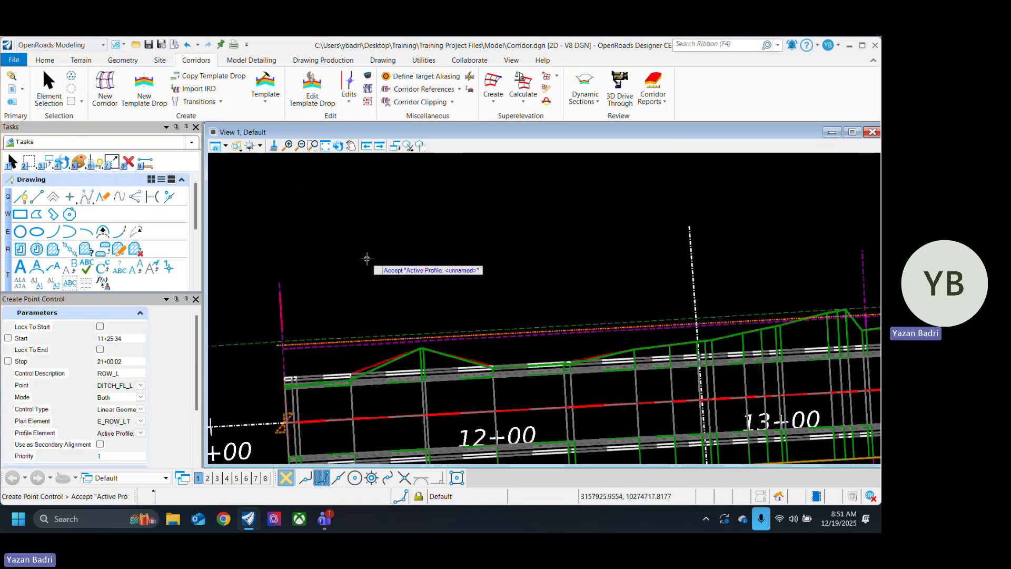
click(367, 259)
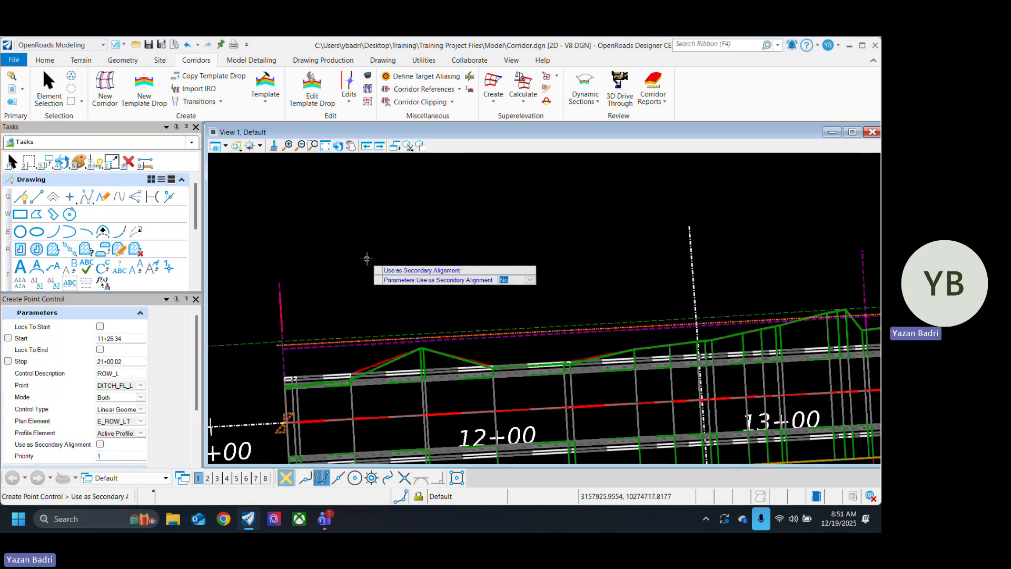
Step: Complete the ROW_L point control with no secondary alignment, priority 1 and zero start and stop vertical offsets
click(367, 258)
click(368, 258)
click(367, 258)
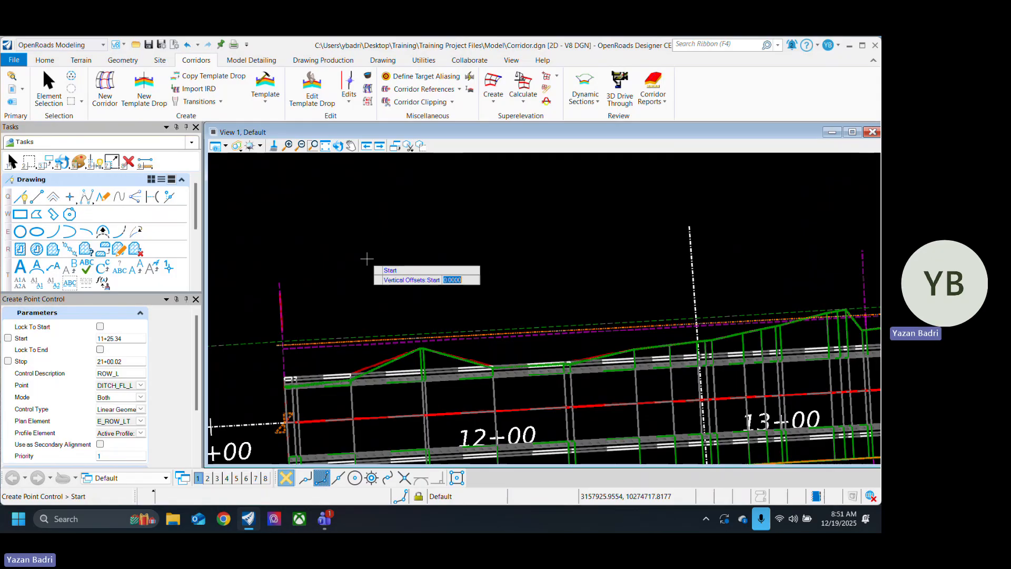
click(368, 258)
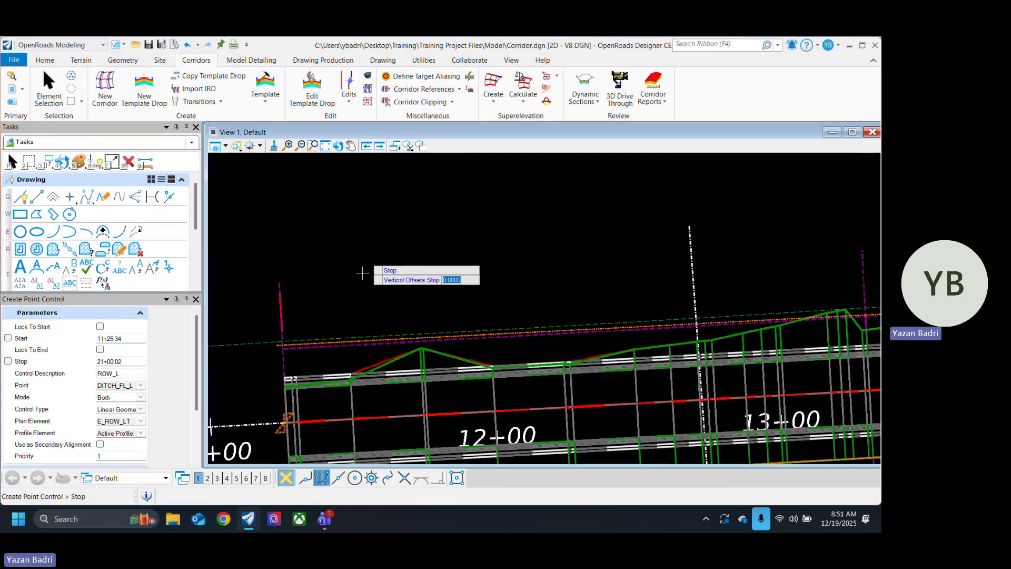
scroll(319, 323, down, 8)
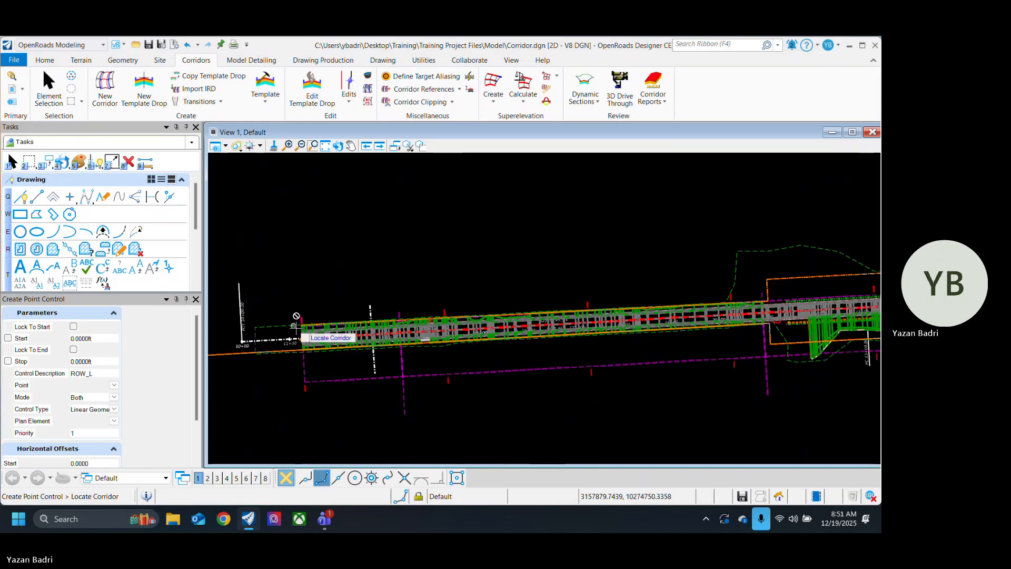
Step: Examine the corridor's left slope edge against the right-of-way line in plan up to station 21+00, leaving the Create Point Control command
scroll(486, 319, up, 5)
scroll(416, 341, up, 3)
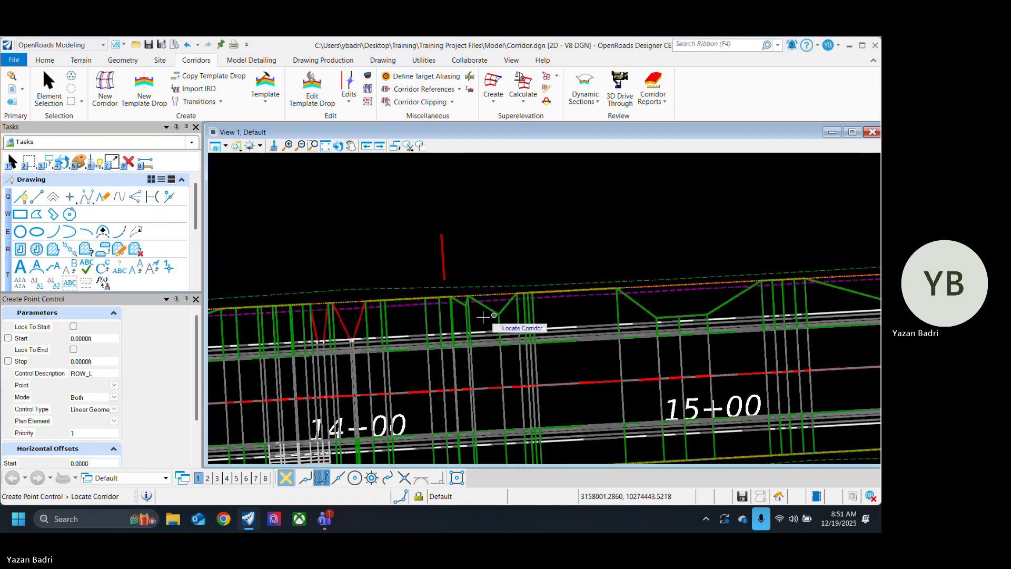
scroll(491, 327, down, 4)
scroll(526, 328, up, 4)
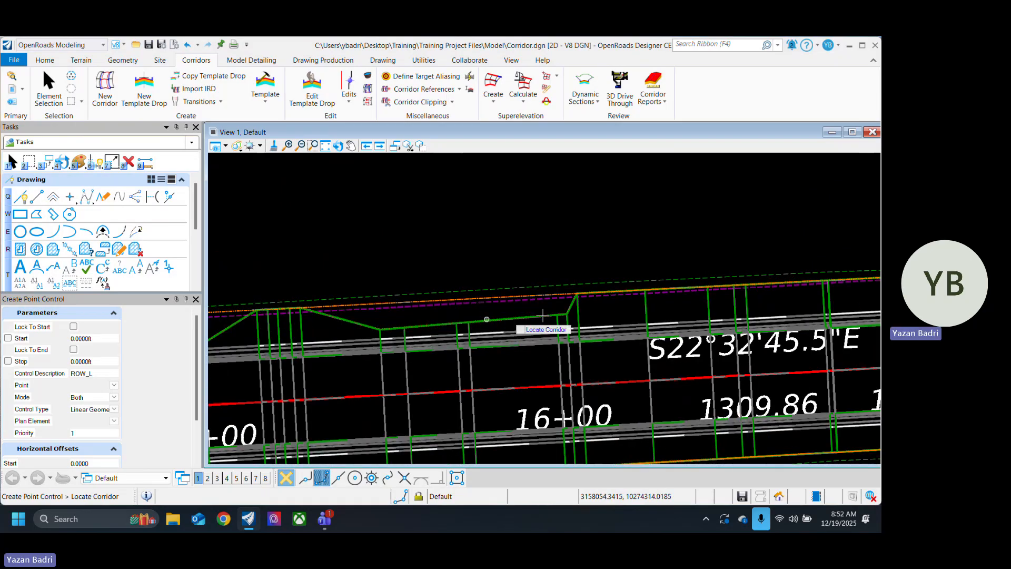
scroll(319, 318, down, 4)
scroll(600, 321, down, 3)
scroll(632, 286, up, 5)
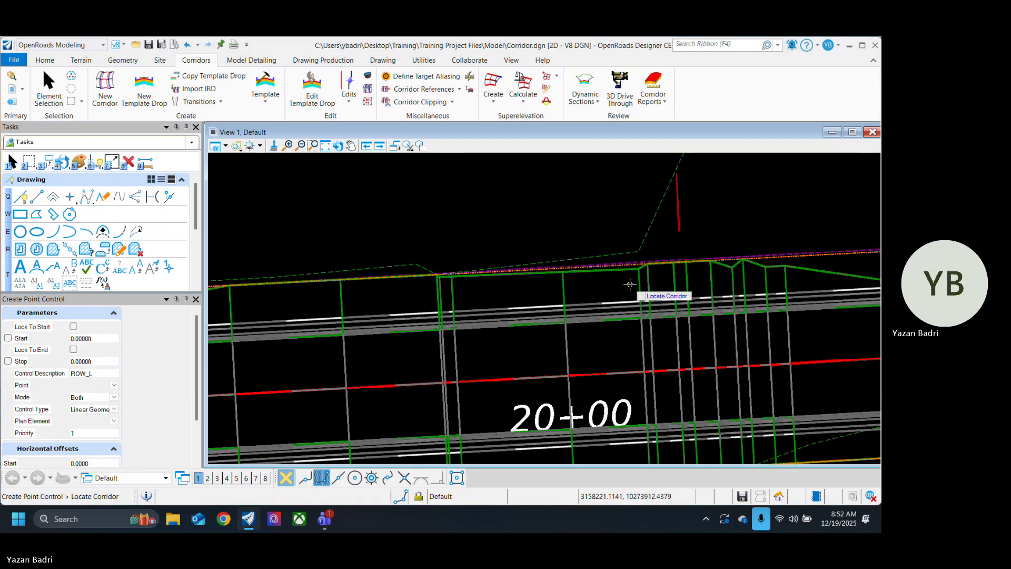
scroll(645, 282, down, 4)
scroll(656, 285, down, 1)
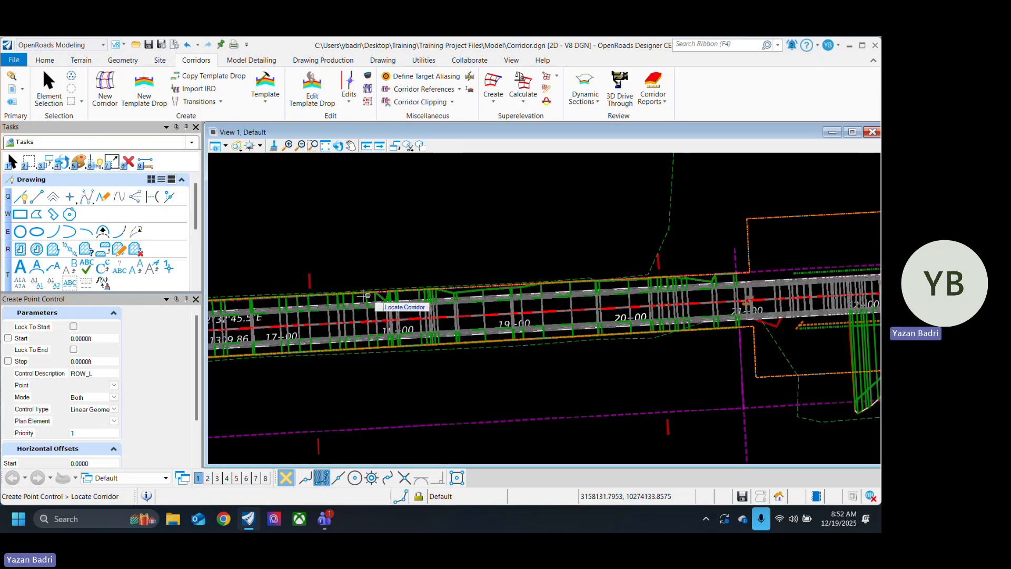
scroll(307, 300, up, 5)
scroll(572, 292, down, 3)
click(49, 85)
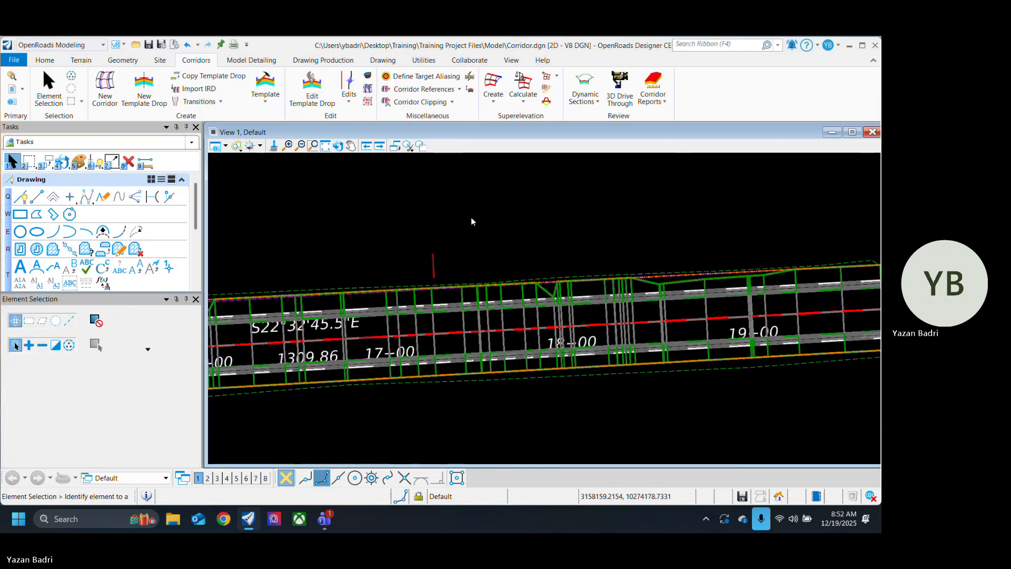
Step: Open the cross section view of corridor CR332 in View 2
scroll(531, 237, down, 3)
middle_drag(276, 244, 533, 254)
scroll(491, 306, up, 2)
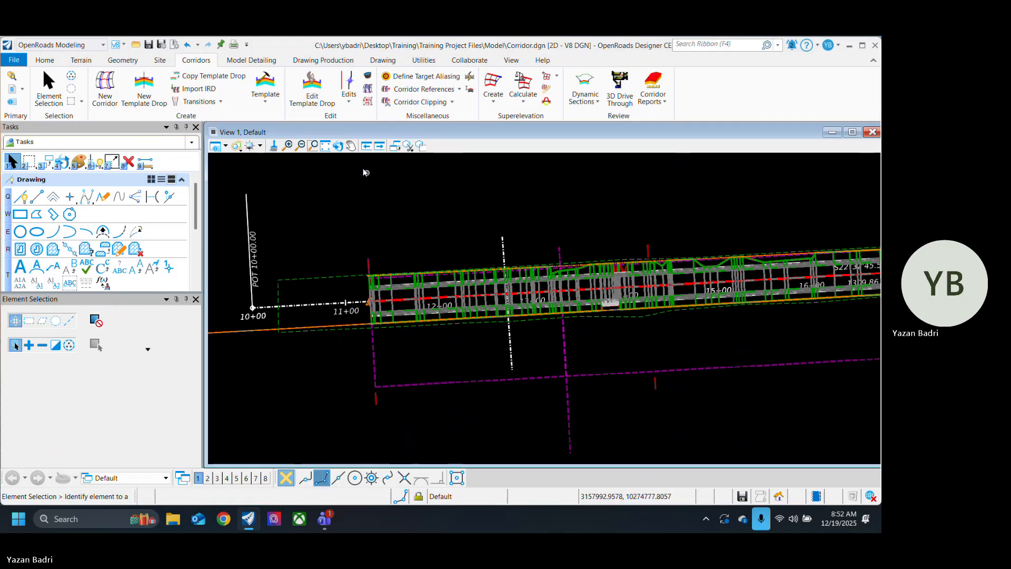
scroll(398, 341, up, 1)
scroll(399, 341, up, 1)
click(386, 262)
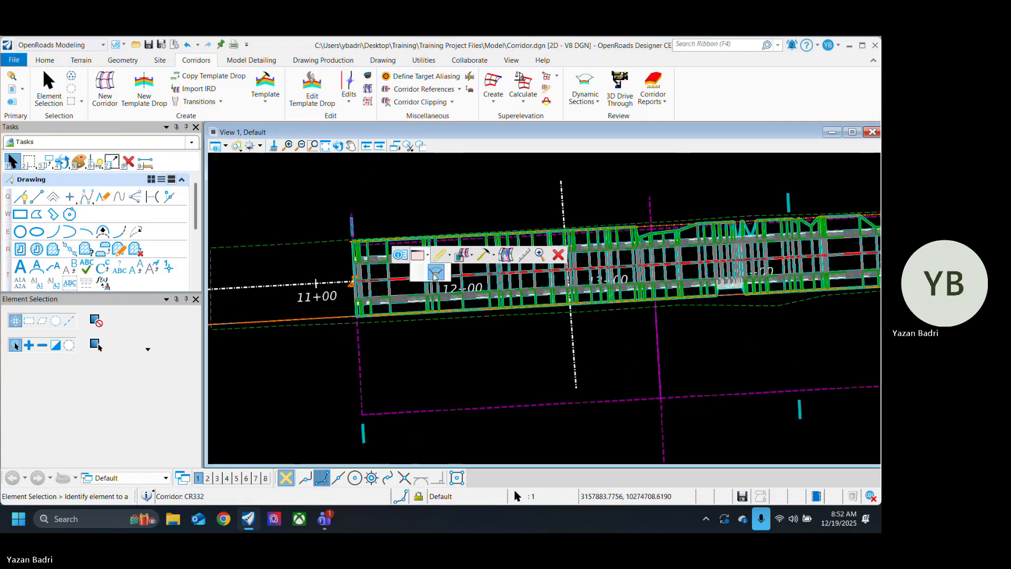
click(417, 256)
click(210, 478)
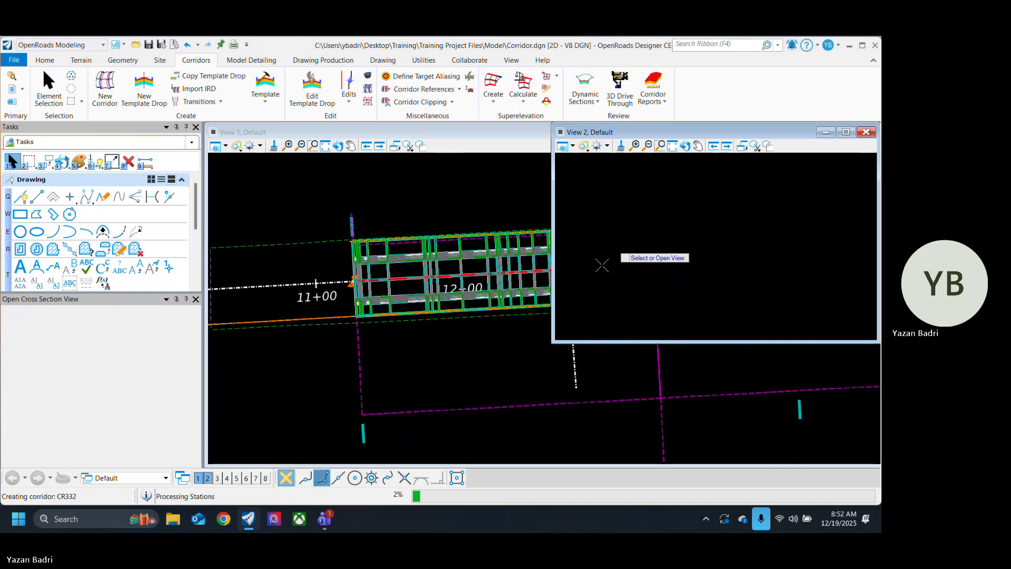
click(658, 258)
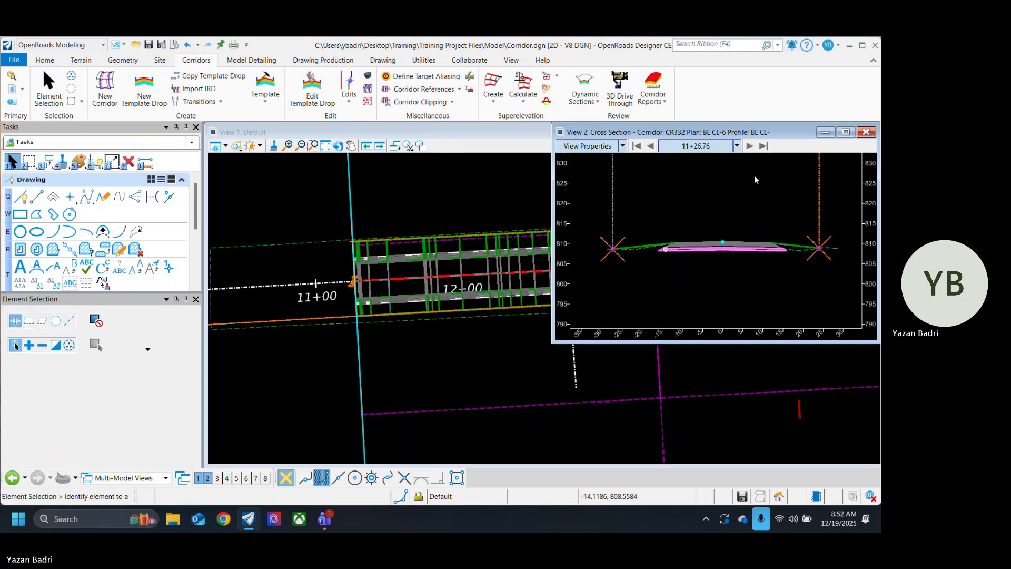
Step: Check the side slopes against the right-of-way lines in the cross sections from station 11+26.76 to 13+21.10
click(752, 152)
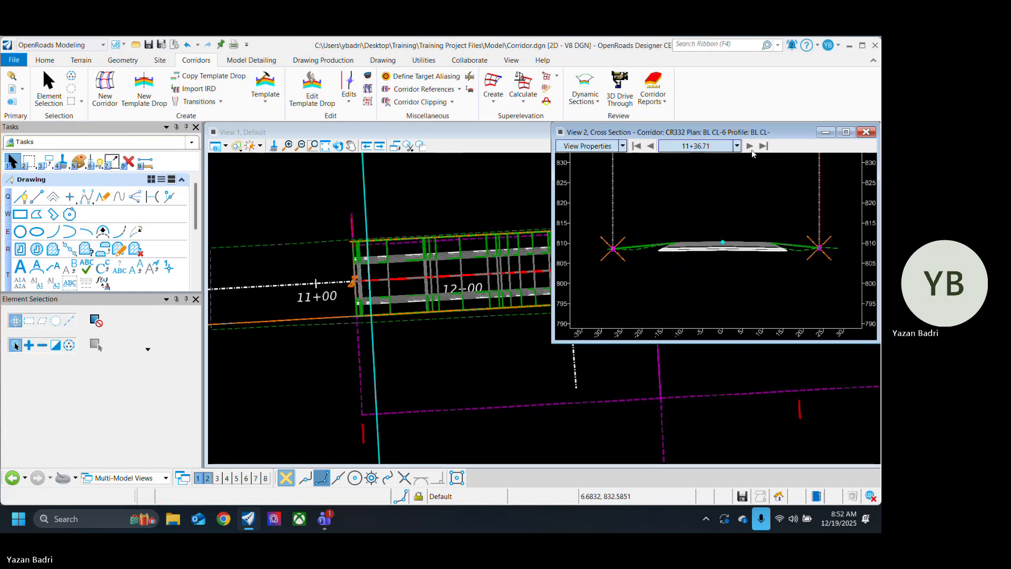
click(752, 147)
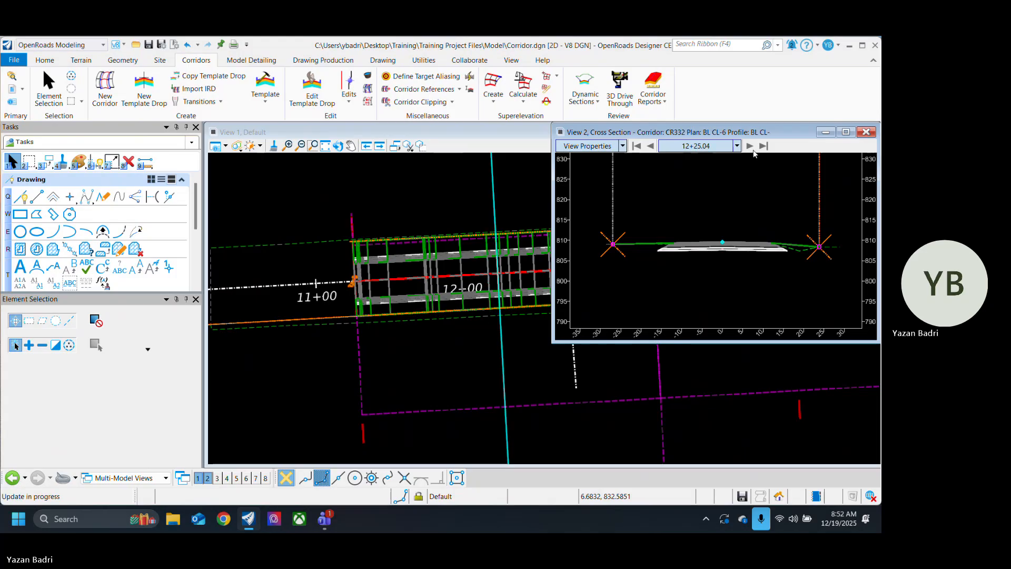
click(751, 148)
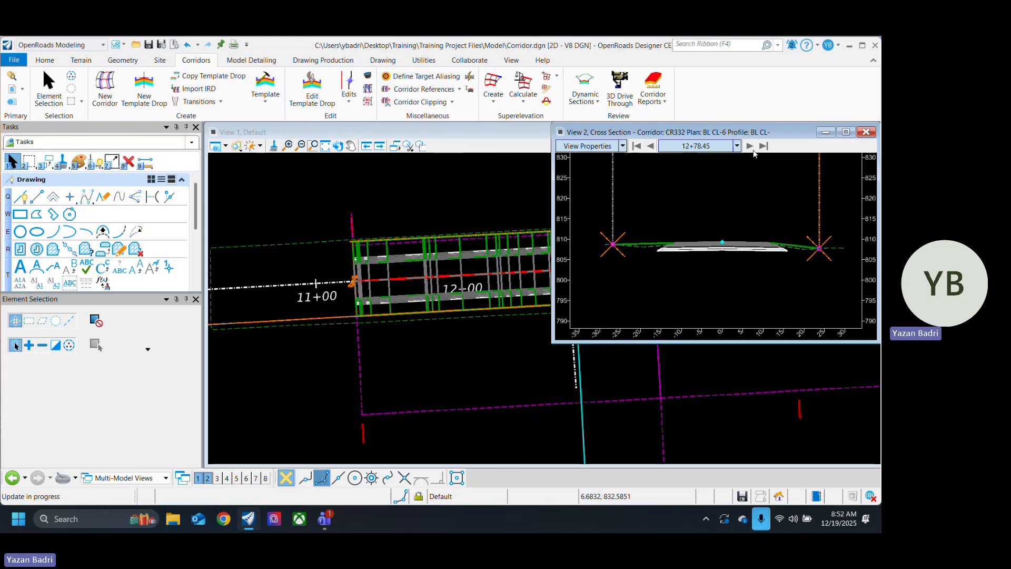
click(750, 146)
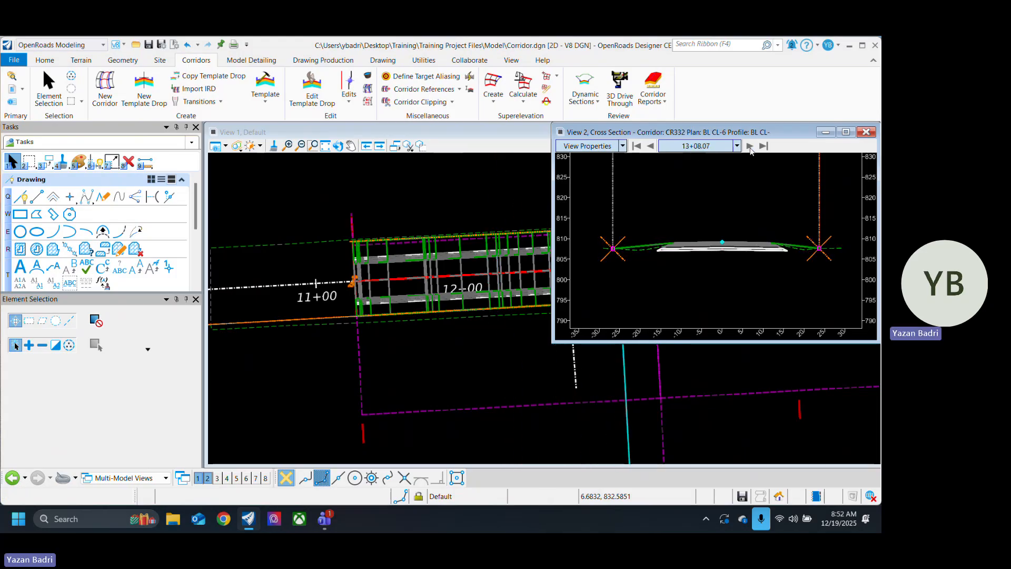
scroll(290, 348, down, 5)
scroll(351, 345, up, 5)
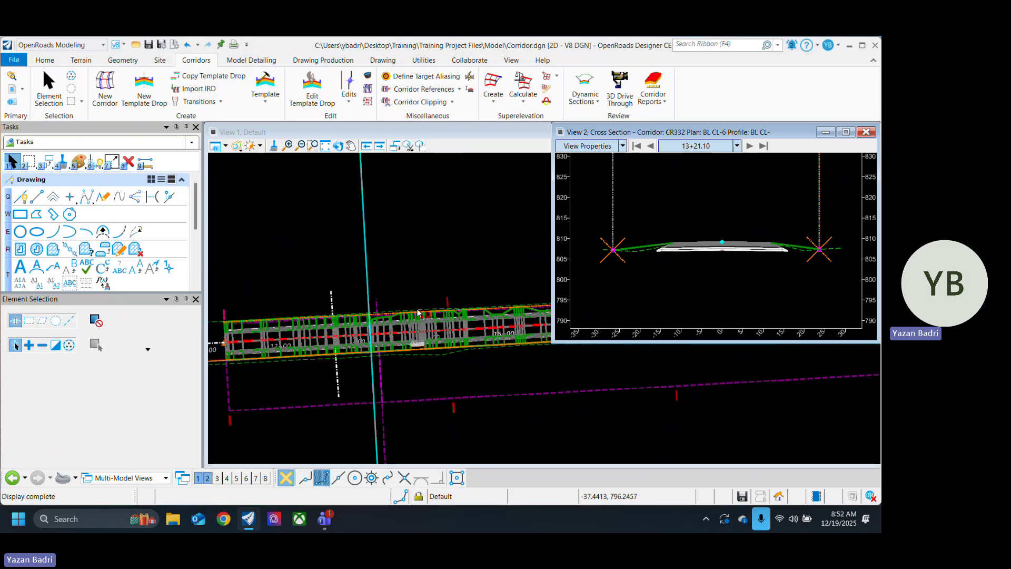
scroll(398, 341, up, 5)
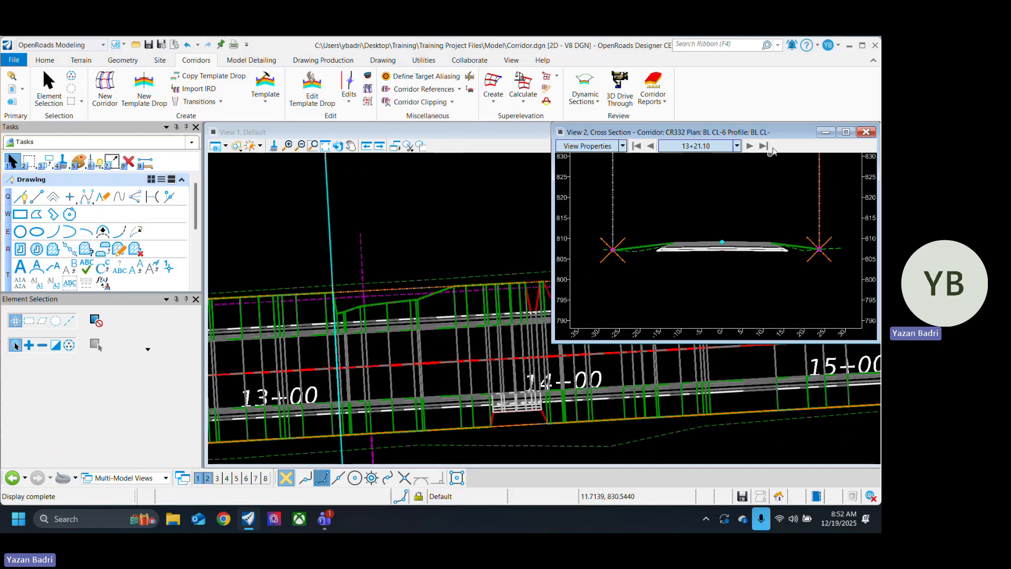
Step: Step through the cross sections from station 13+21.10 to 13+93.85, comparing where slopes and retaining walls are used
click(750, 147)
click(750, 146)
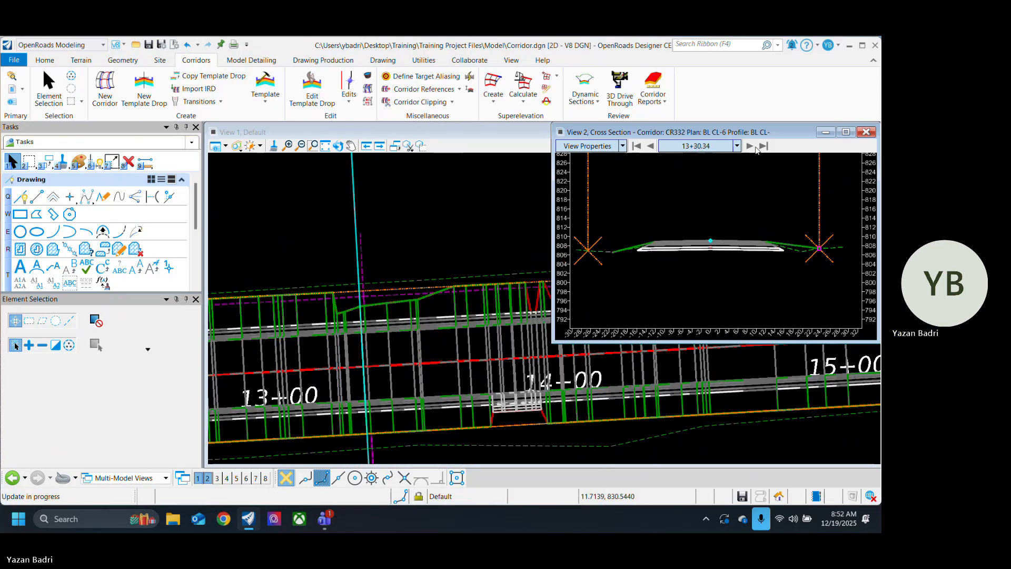
click(750, 146)
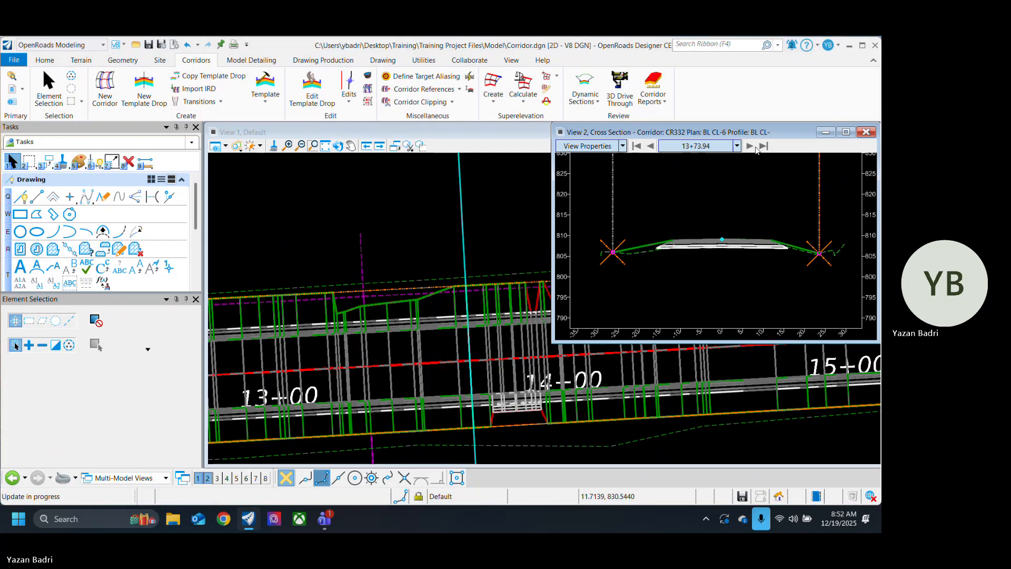
click(751, 146)
click(753, 147)
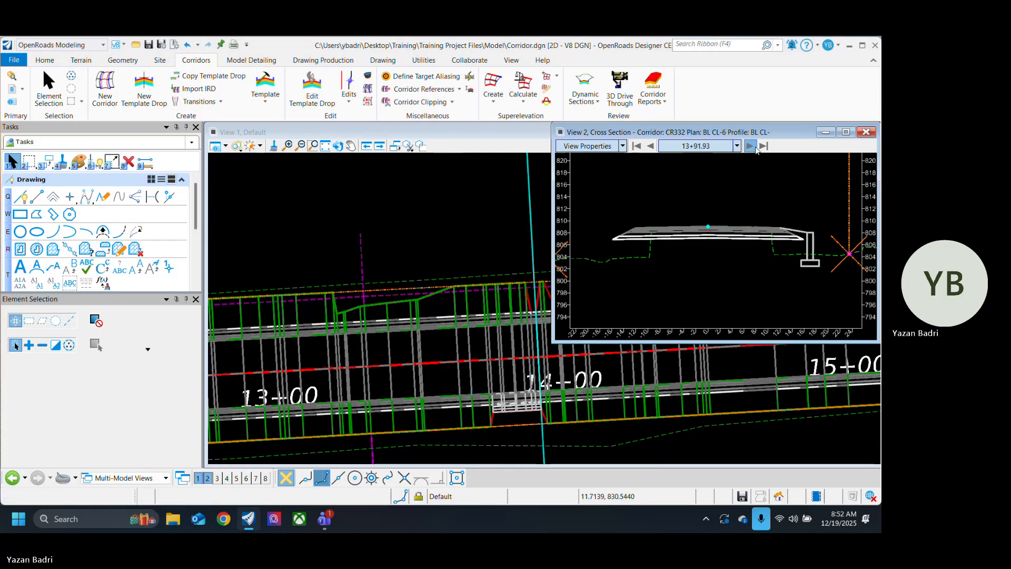
click(750, 146)
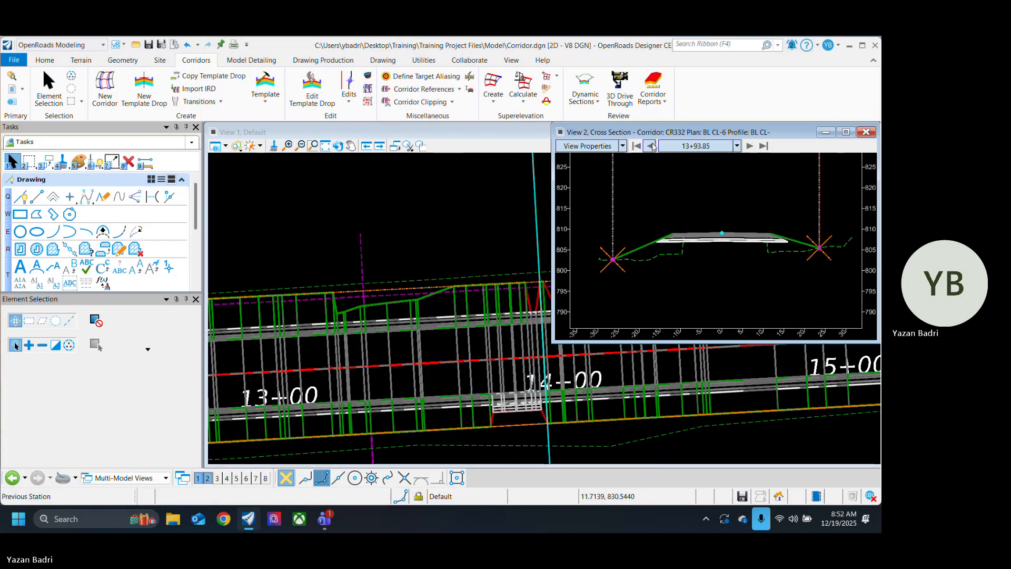
Step: Compare the plan around station 14+00 with the cross sections from 13+91.93 to 14+28.38
scroll(299, 318, down, 3)
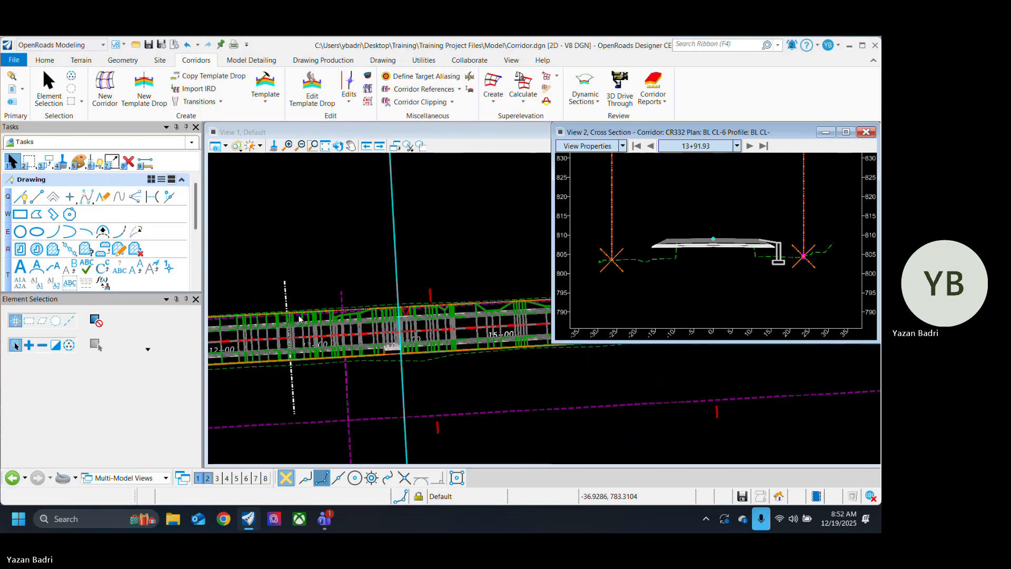
scroll(421, 337, up, 4)
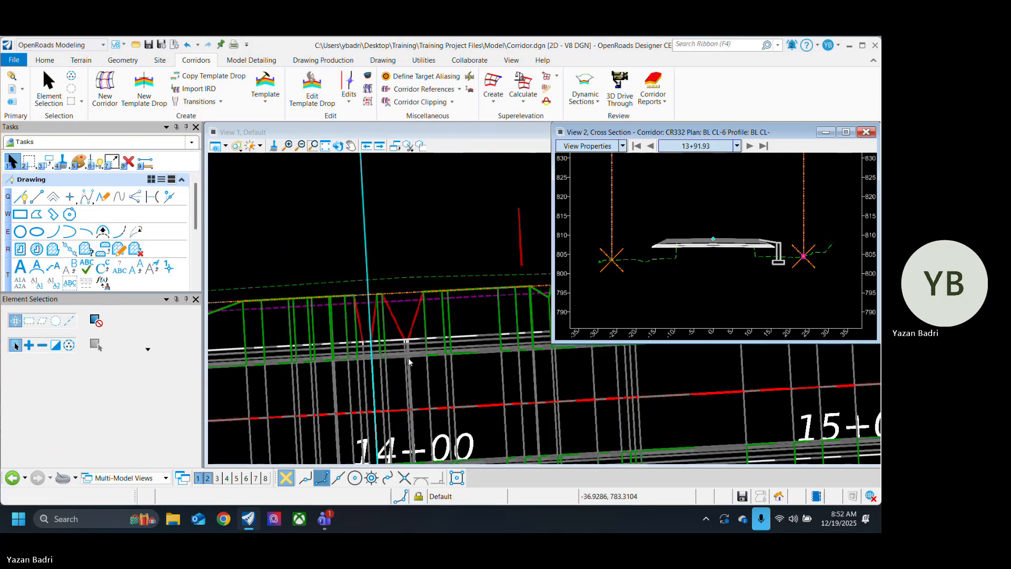
click(750, 146)
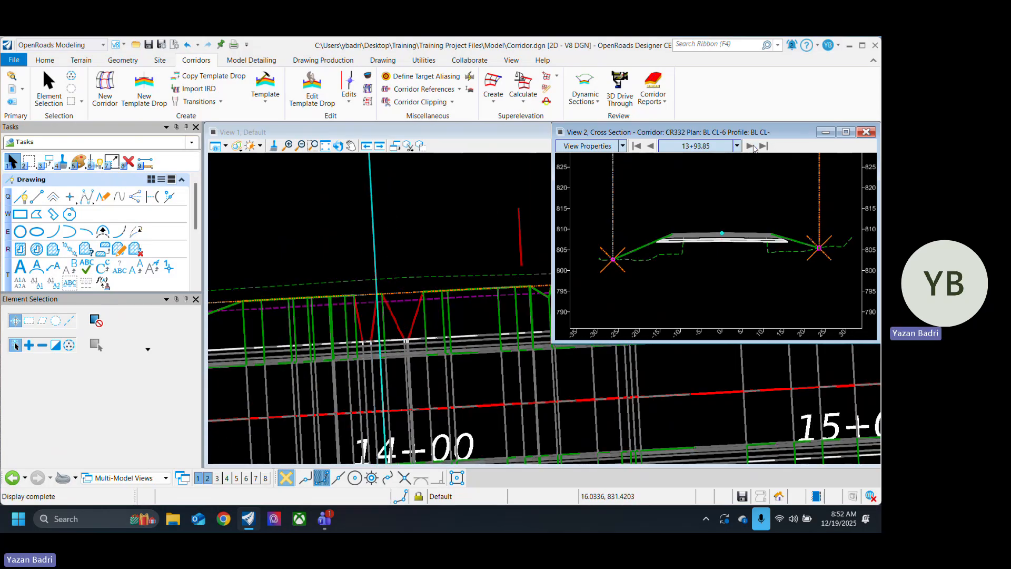
click(750, 146)
click(750, 146)
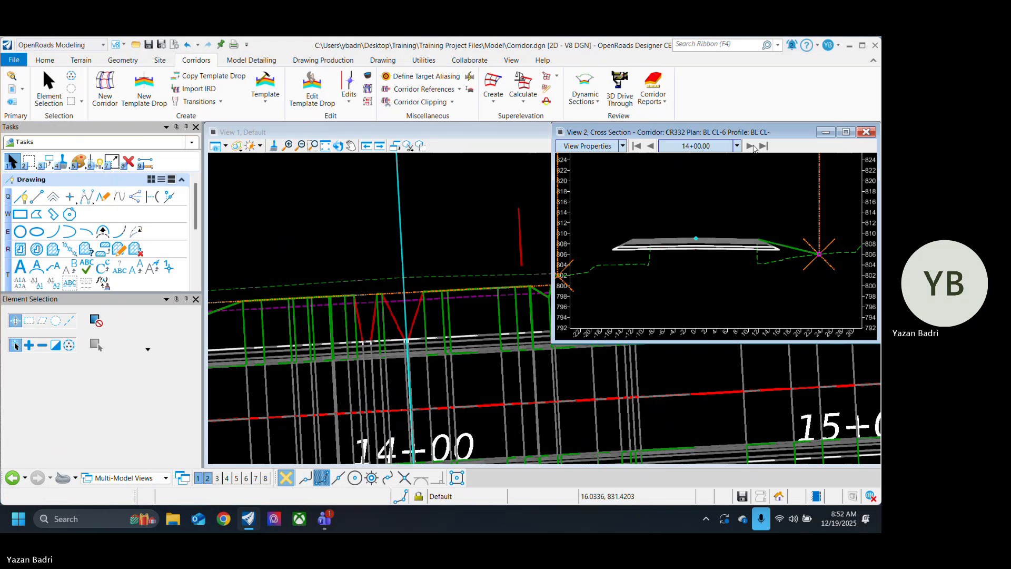
click(753, 146)
click(754, 146)
click(754, 145)
click(754, 146)
click(754, 146)
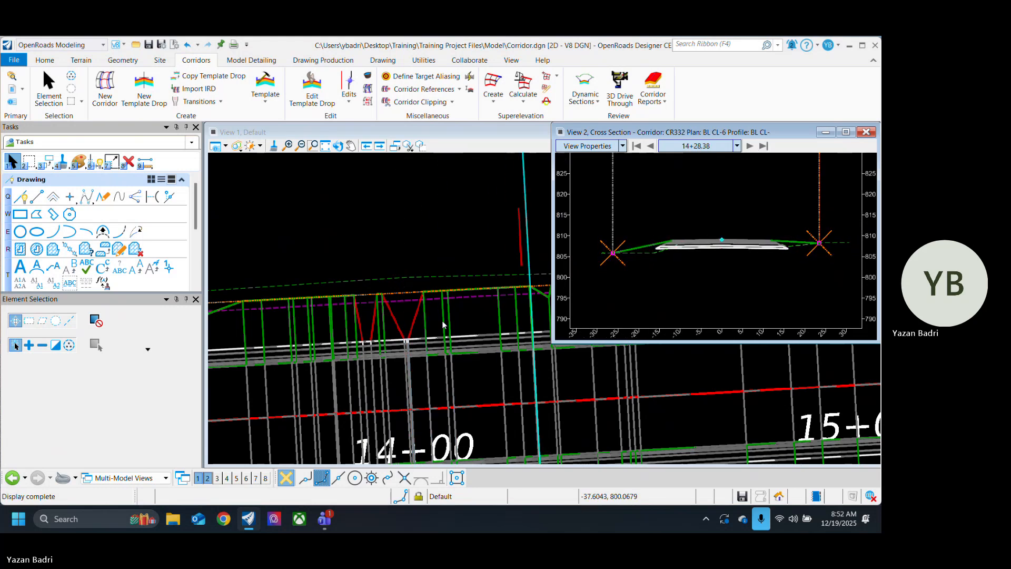
Step: Review the cross sections from station 14+28.38 to 14+92.03 and compare the left slope edge with the plan view
scroll(340, 332, down, 3)
scroll(325, 332, down, 3)
scroll(388, 321, up, 4)
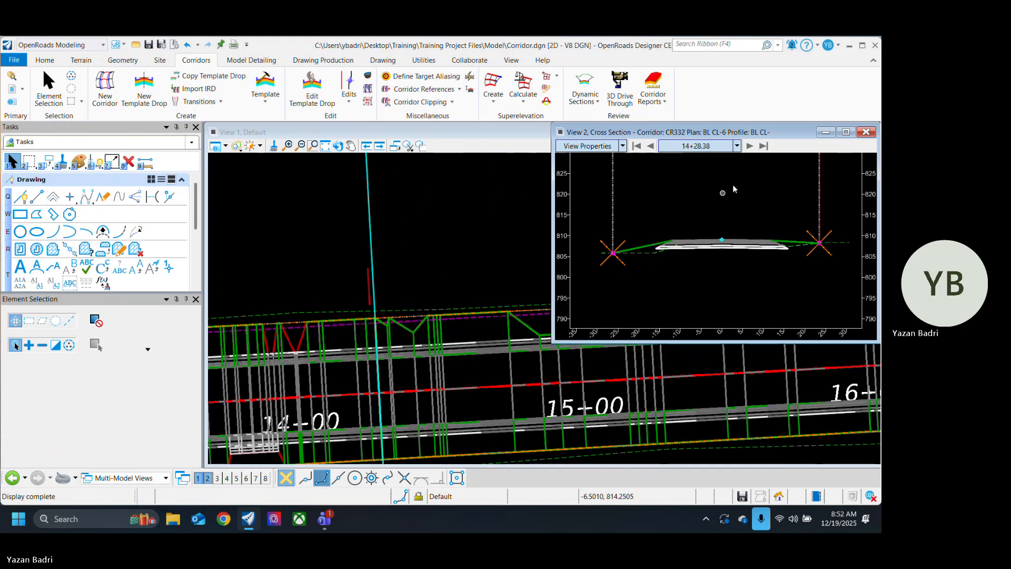
click(753, 146)
click(753, 146)
click(750, 146)
click(750, 146)
click(750, 146)
click(750, 146)
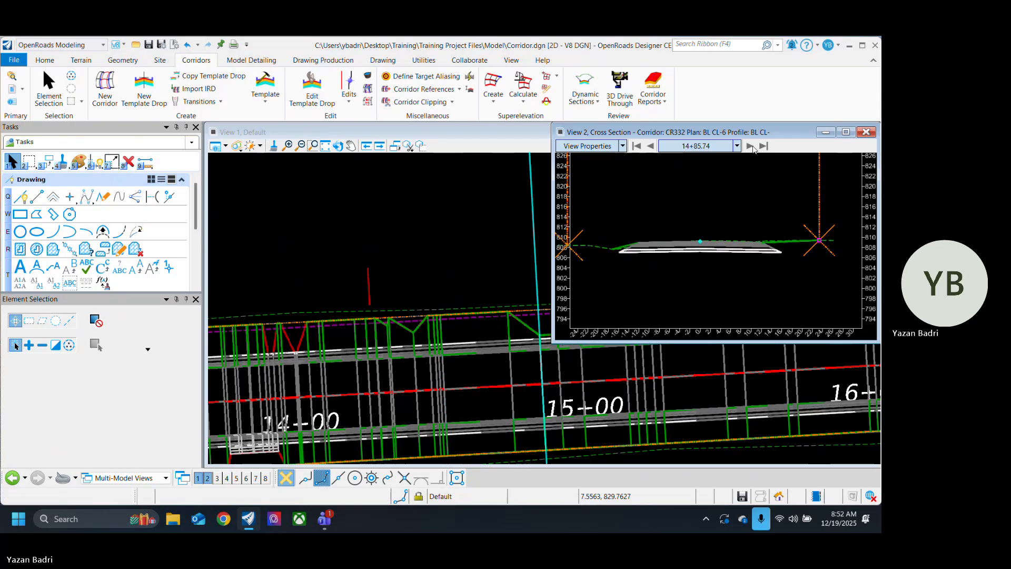
scroll(239, 338, down, 3)
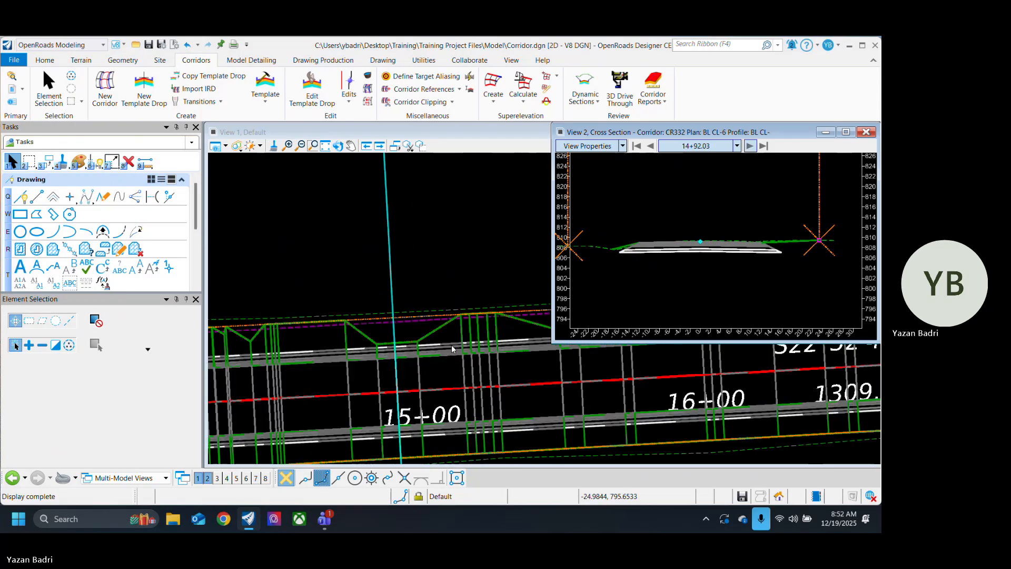
scroll(427, 340, up, 3)
scroll(240, 312, down, 4)
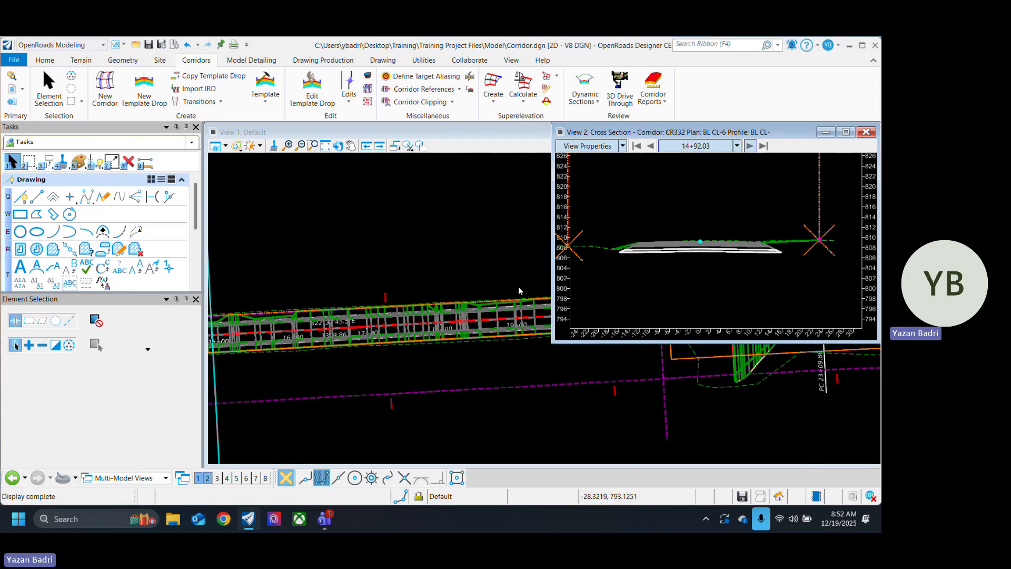
Step: Step forward through the cross sections from station 14+92.03 to 16+25.00, checking the side slopes against the right-of-way lines
click(750, 146)
click(750, 147)
click(750, 147)
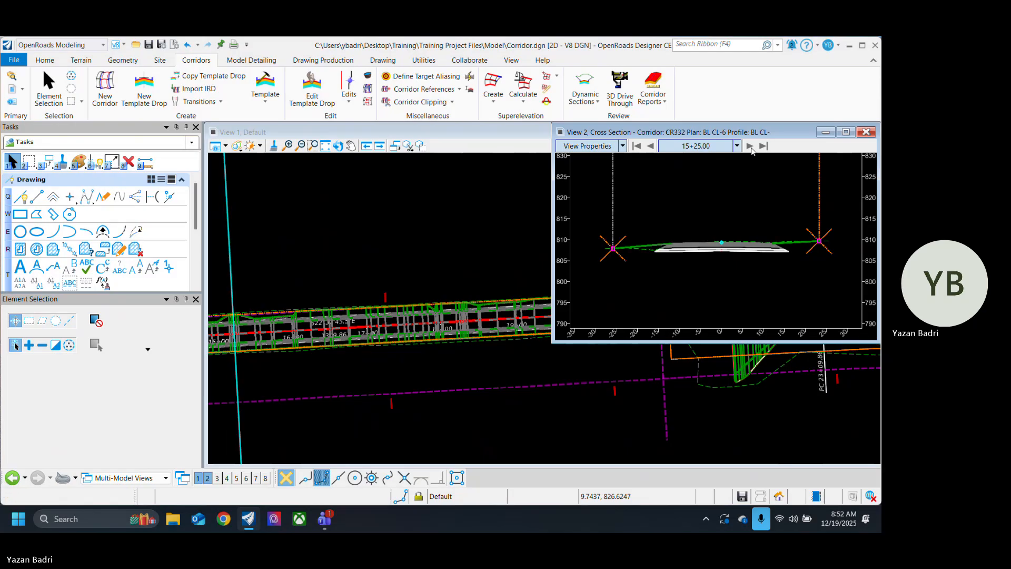
click(750, 147)
click(750, 146)
click(750, 147)
click(750, 146)
click(750, 146)
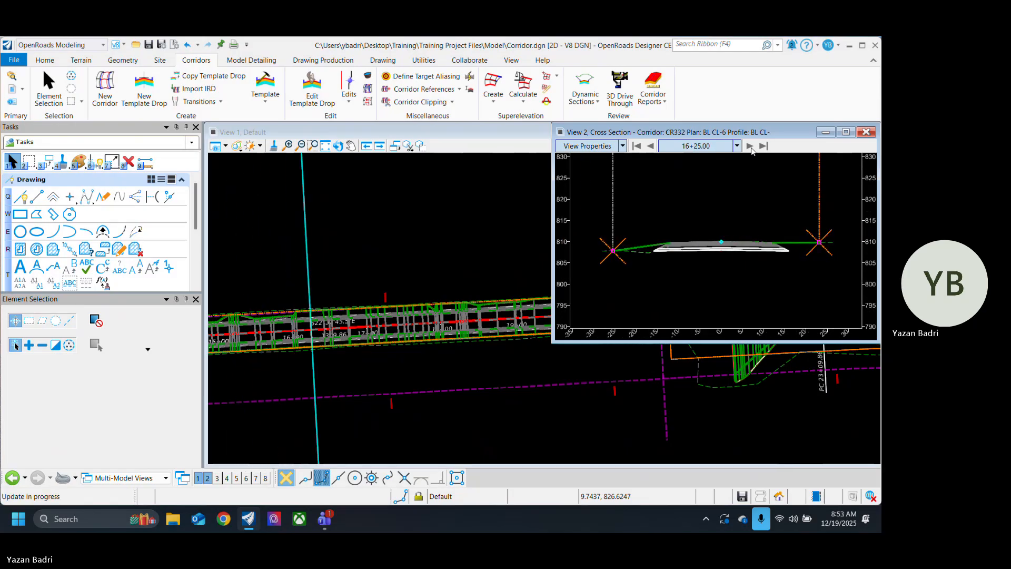
Step: Synchronize the corridor with the Single Slope w/o Ditch template from the template library
click(275, 84)
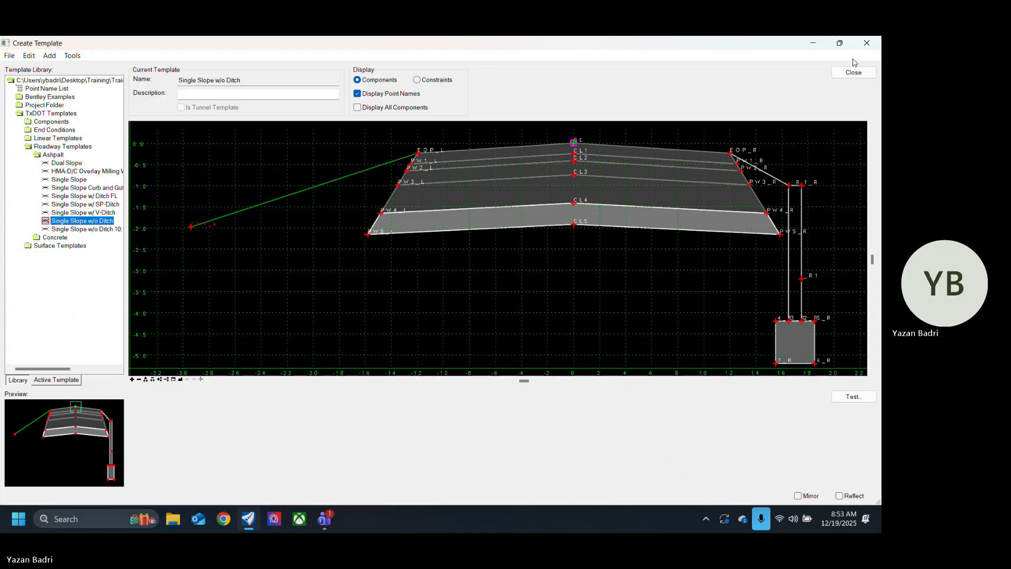
click(853, 72)
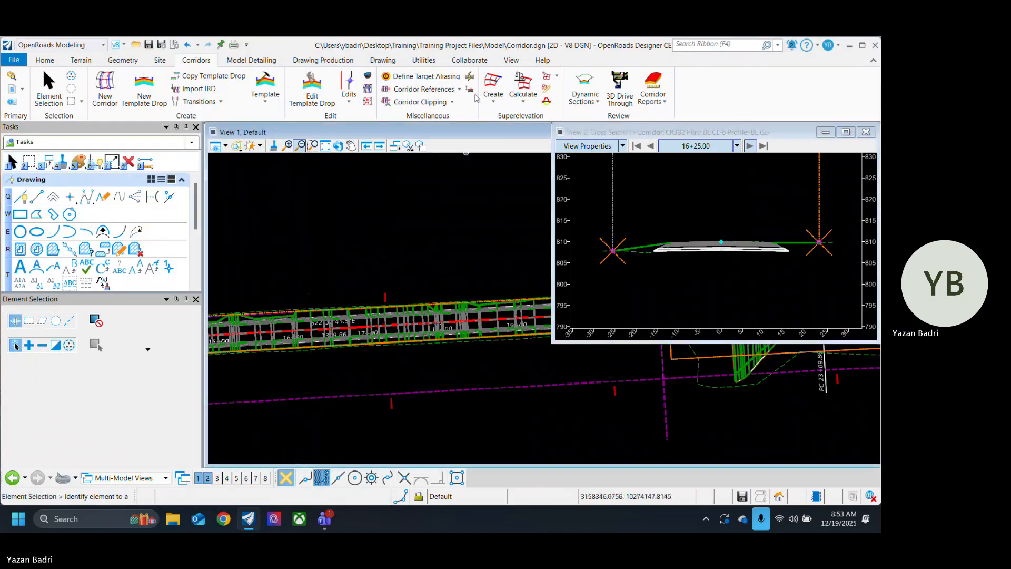
click(470, 76)
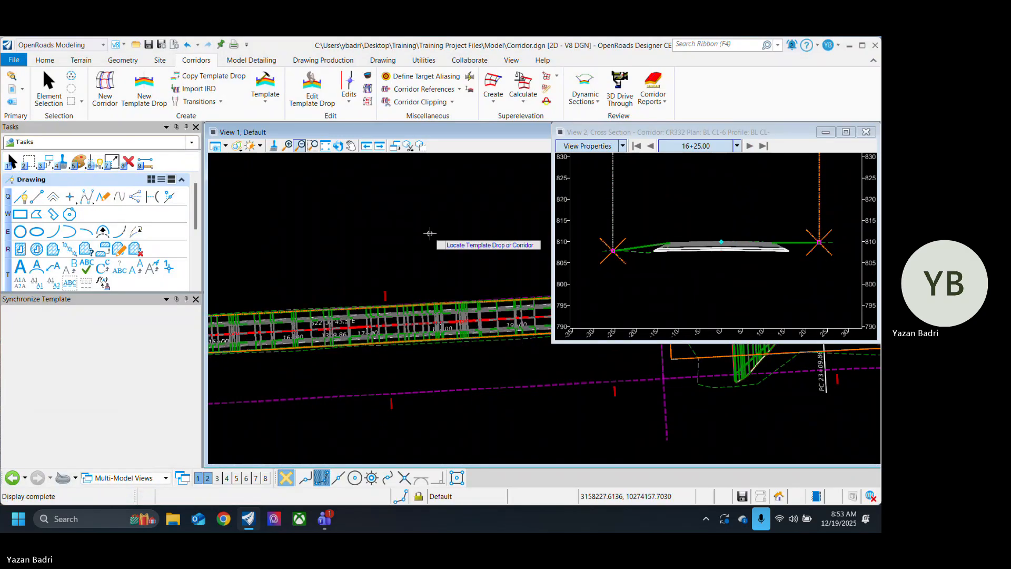
click(49, 90)
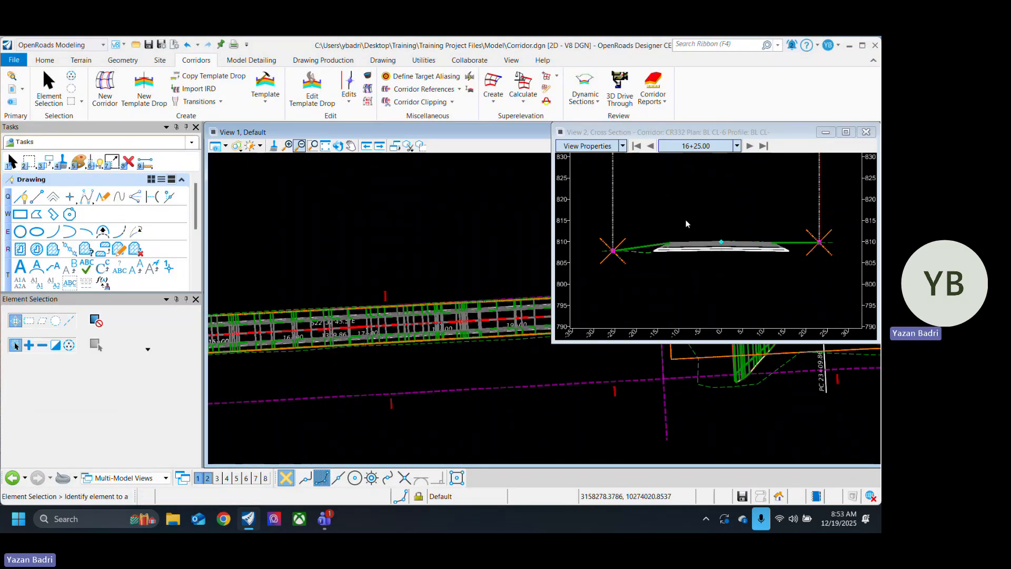
Step: Go back through the cross sections from station 16+25.00 to 15+71.58 and compare the left slope edge with the plan
click(650, 147)
click(651, 147)
click(651, 146)
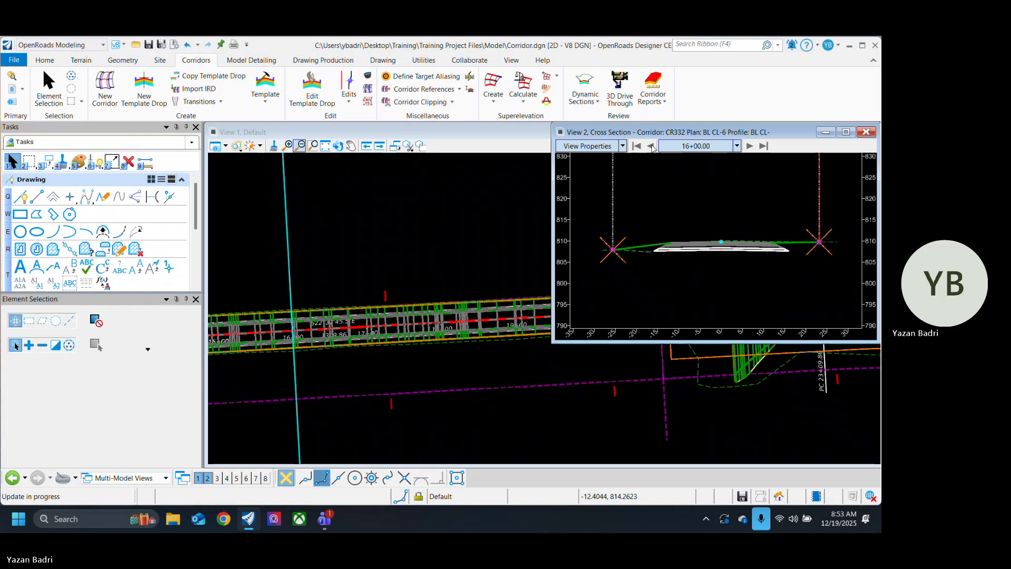
click(650, 147)
click(651, 146)
scroll(599, 315, down, 4)
scroll(516, 333, down, 4)
scroll(313, 338, up, 8)
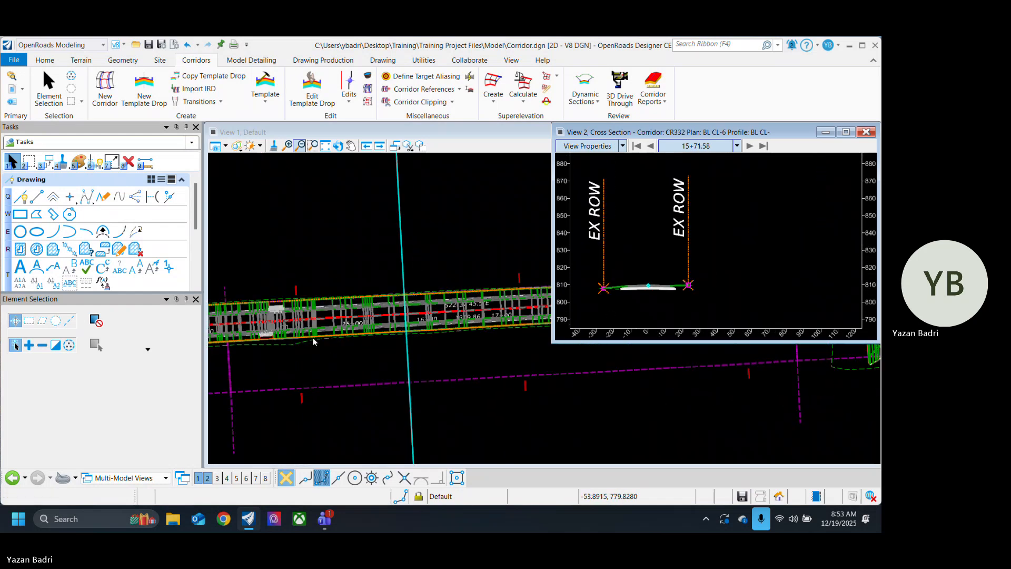
scroll(364, 318, down, 1)
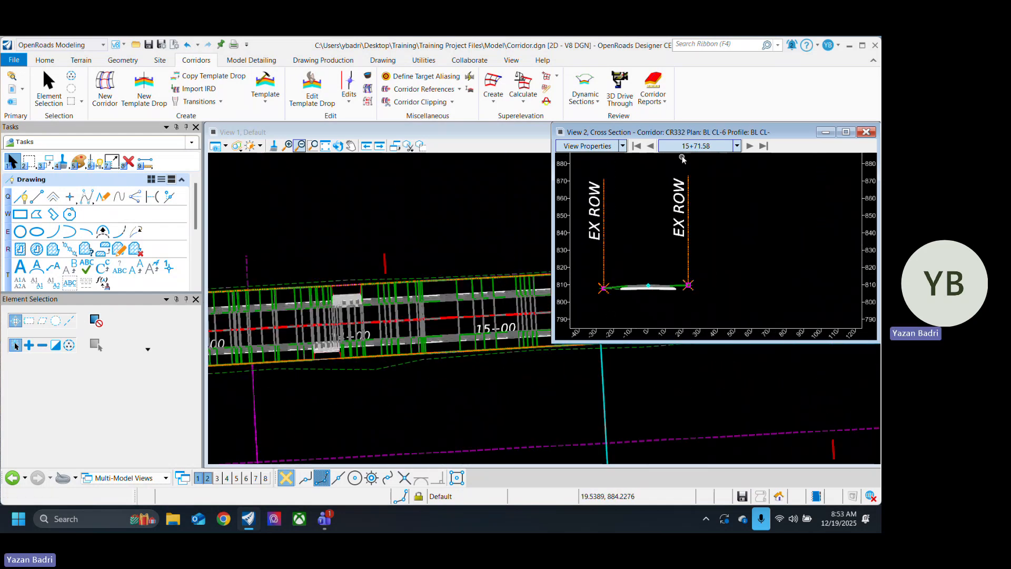
Step: Review the cross sections backward from station 15+71.58 to 14+28.38, checking that the slopes tie to the right-of-way
click(651, 147)
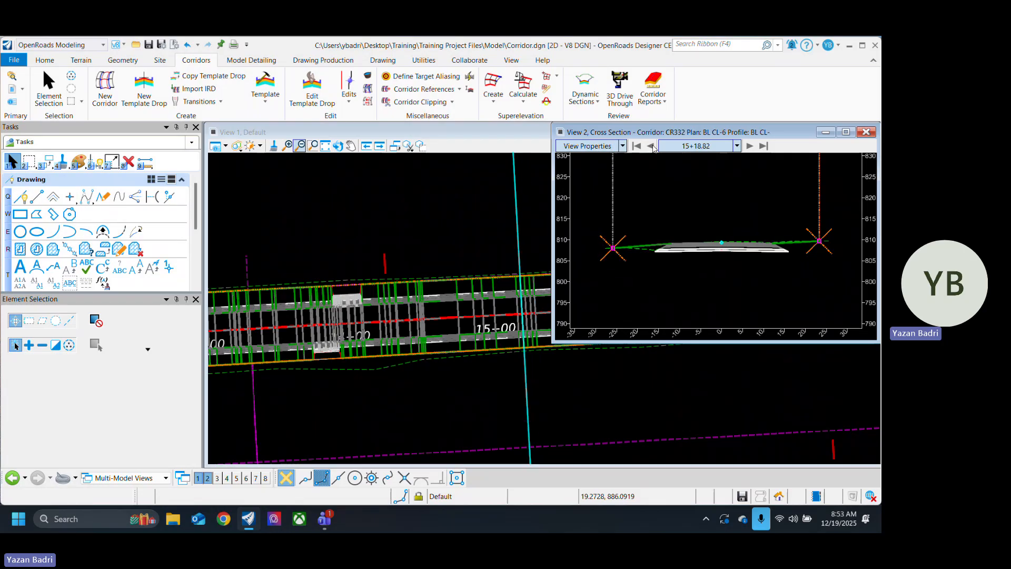
click(651, 146)
click(652, 146)
click(652, 146)
click(652, 146)
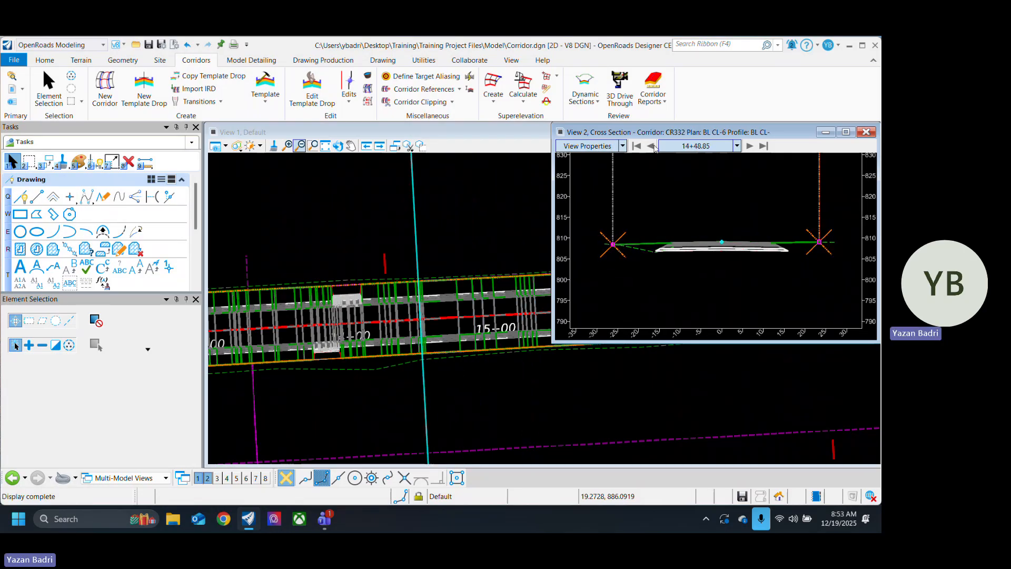
click(652, 147)
click(651, 146)
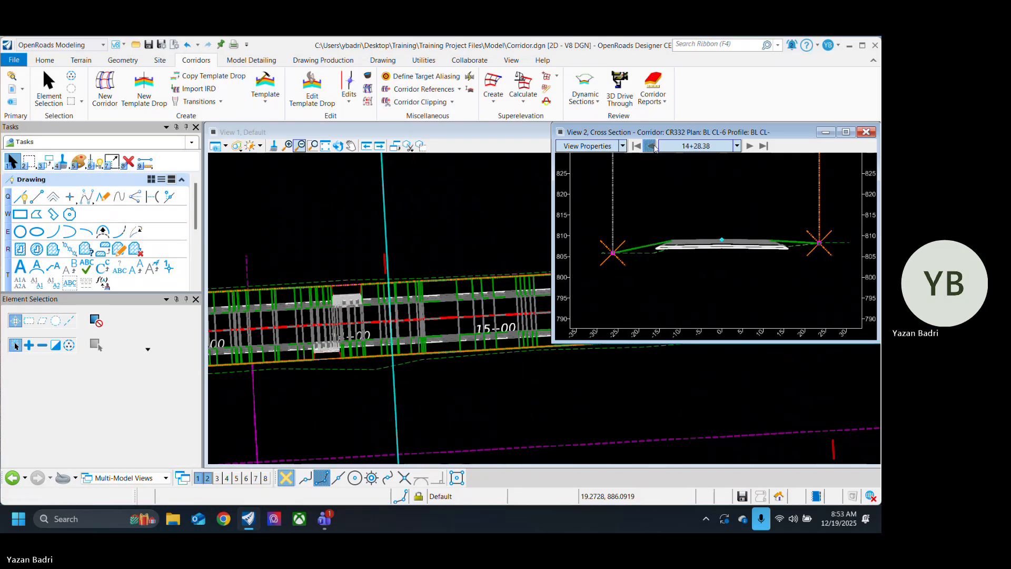
Step: Step back from station 14+28.38 to 13+91.93 and examine where retaining walls replace the side slopes
click(652, 147)
click(651, 146)
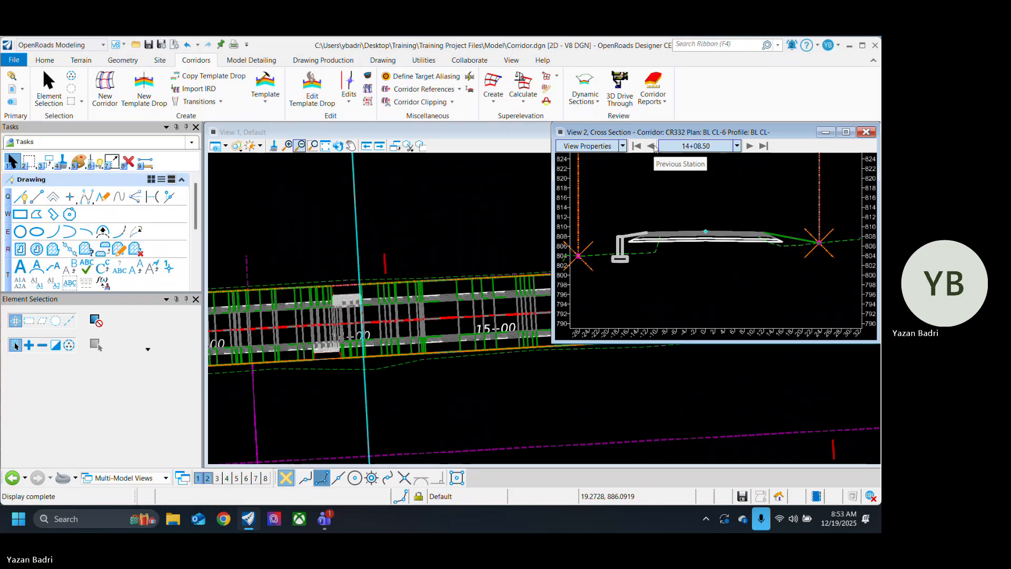
click(654, 147)
click(653, 147)
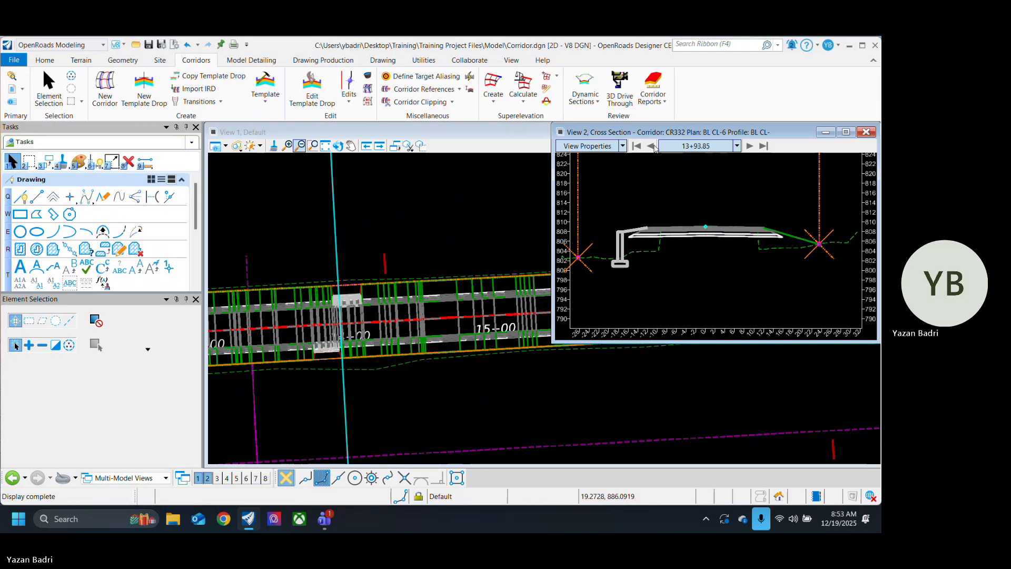
click(654, 147)
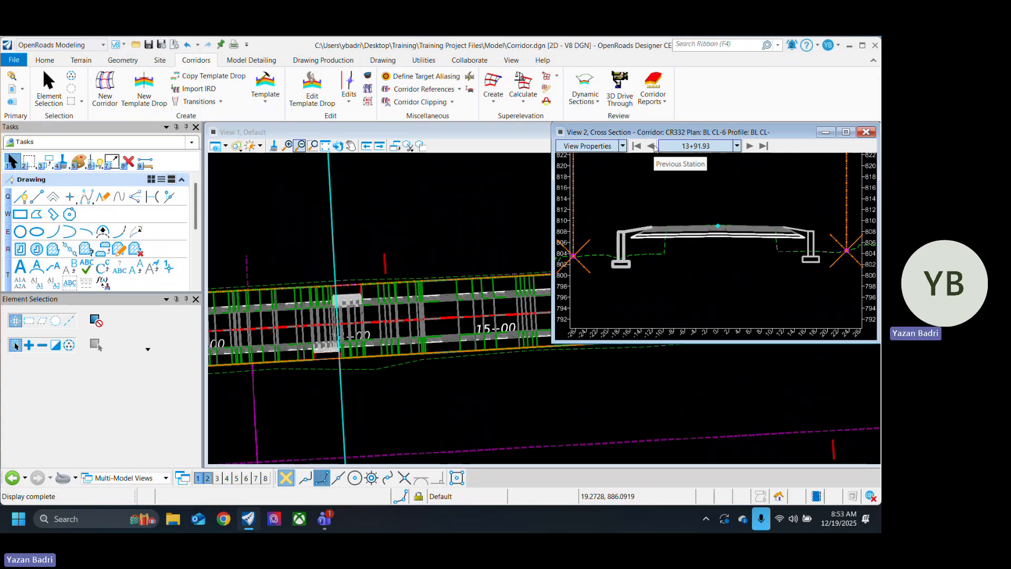
Step: Inspect both retaining walls at station 13+91.93 up close, comparing them with the plan and the section at 13+83.41
scroll(820, 246, up, 1)
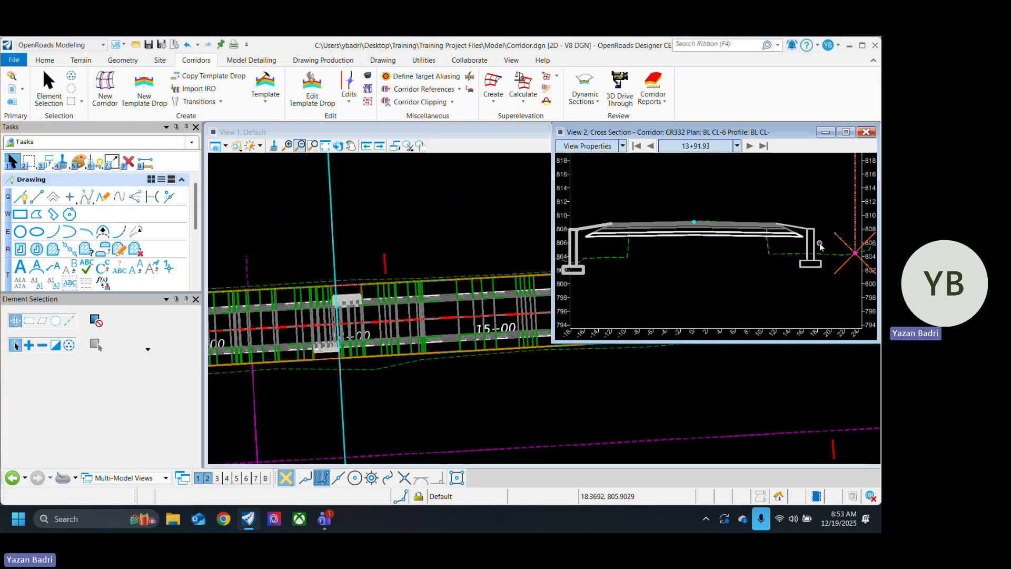
scroll(771, 252, down, 3)
scroll(685, 243, up, 4)
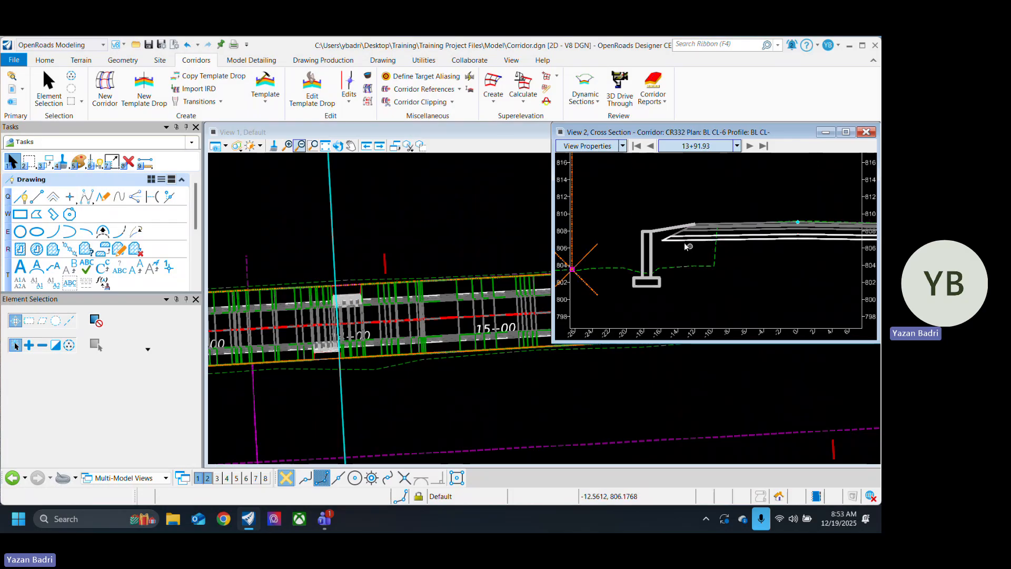
scroll(684, 243, down, 4)
scroll(419, 321, down, 3)
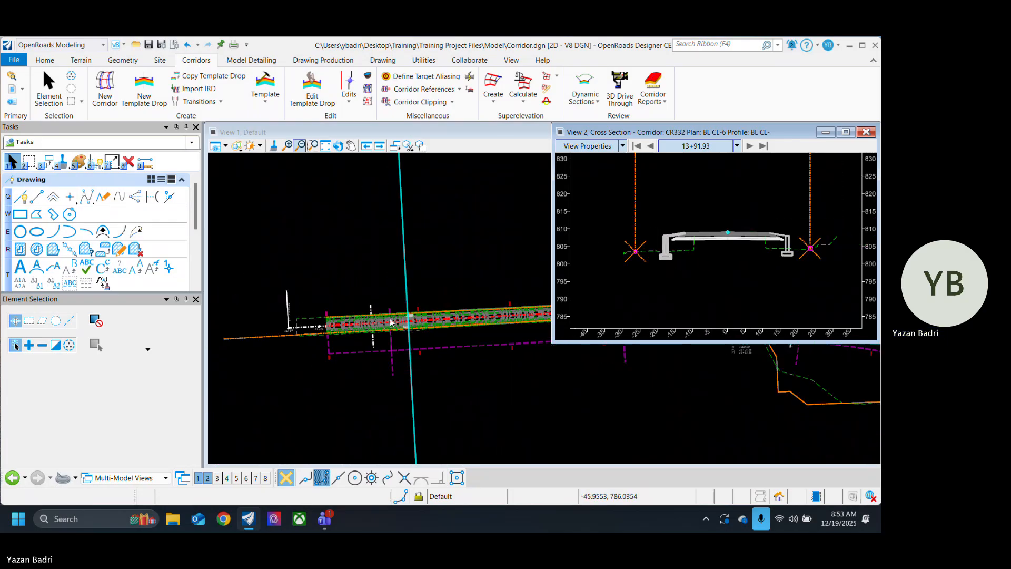
scroll(438, 310, up, 1)
click(651, 146)
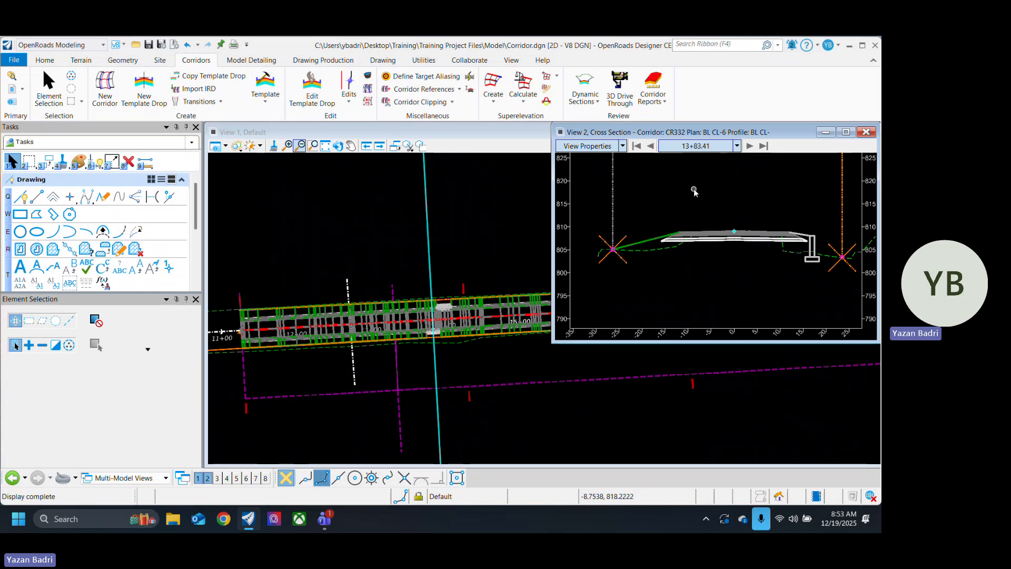
Step: Use Locate Station Via Datapoint to show the cross section at station 13+92.21, picked in the plan near the retaining walls
right_click(721, 194)
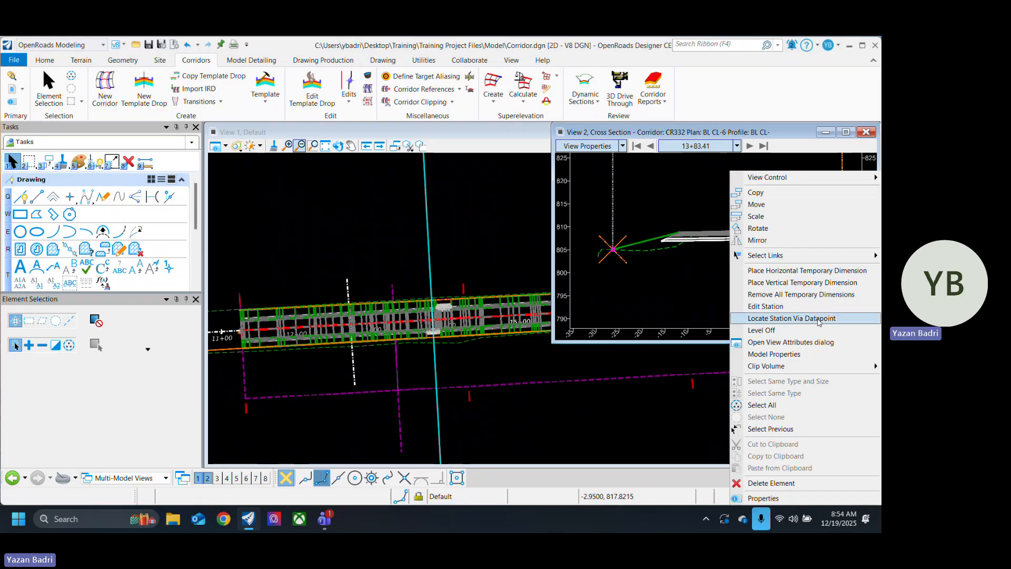
click(819, 318)
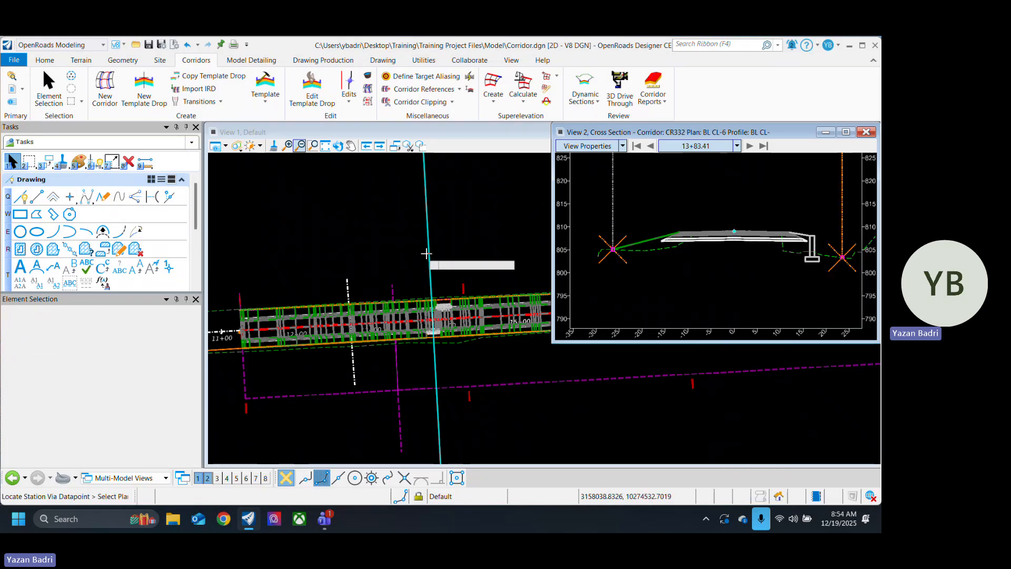
click(491, 254)
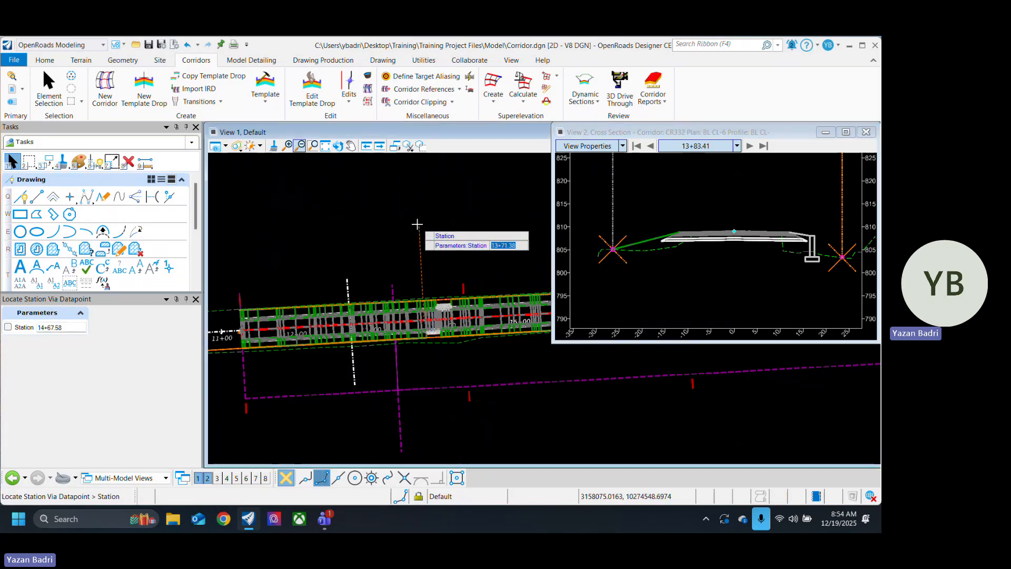
scroll(429, 233, up, 3)
scroll(429, 234, down, 3)
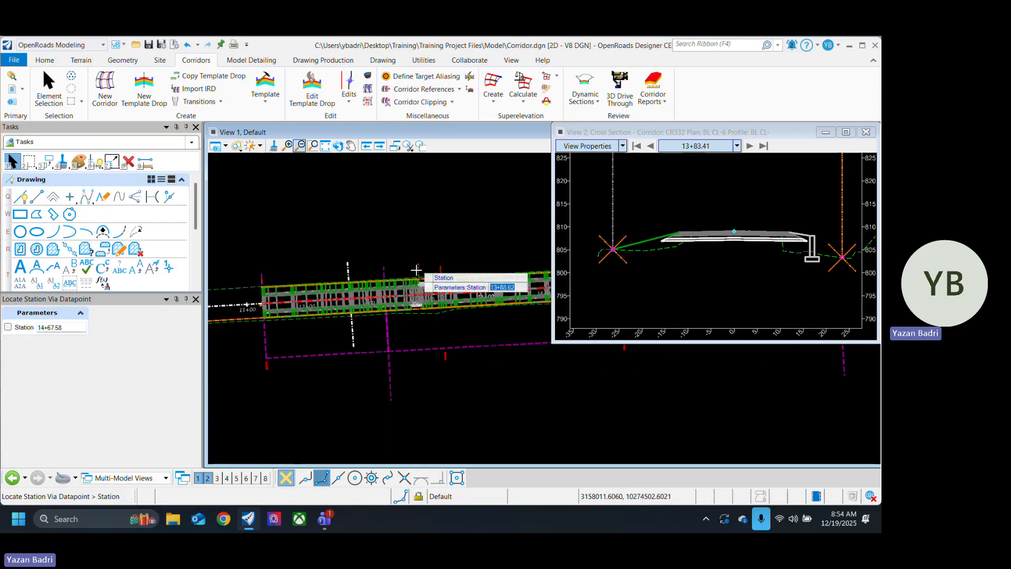
scroll(432, 325, up, 3)
click(432, 325)
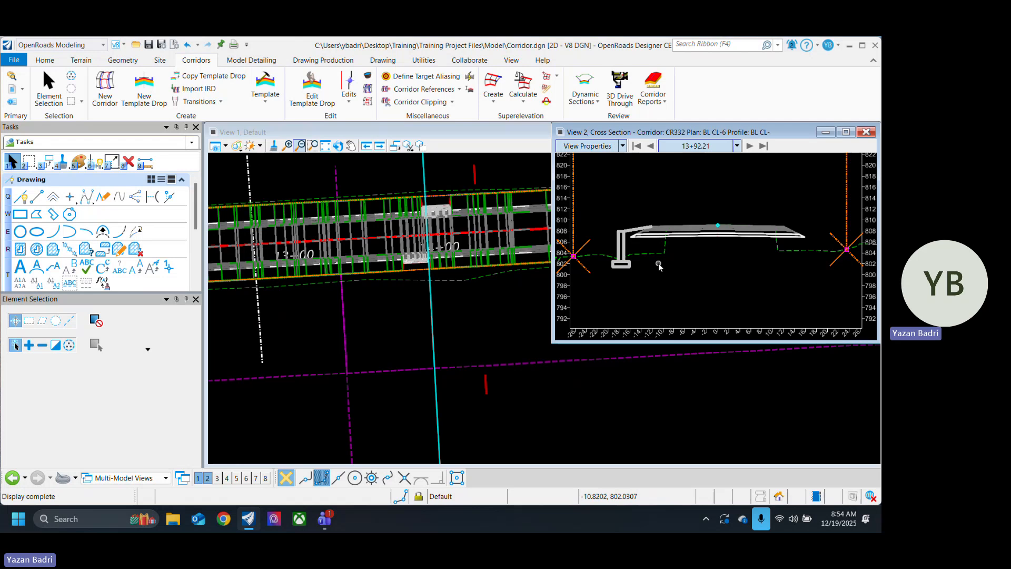
Step: Examine the retaining wall and slope areas in the plan around station 14+00 alongside the 13+92.21 cross section
scroll(403, 429, down, 4)
scroll(377, 374, down, 2)
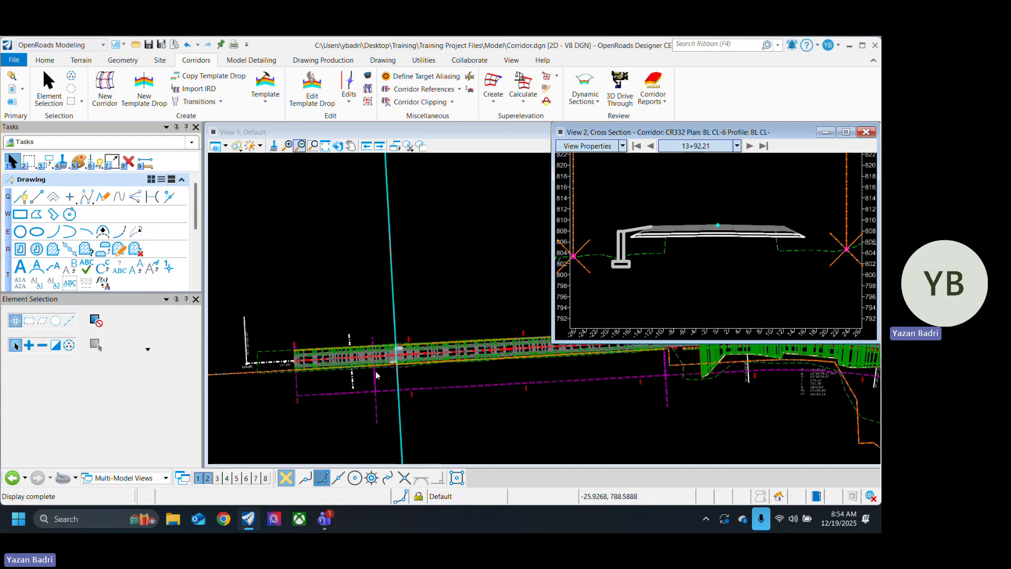
scroll(434, 369, up, 1)
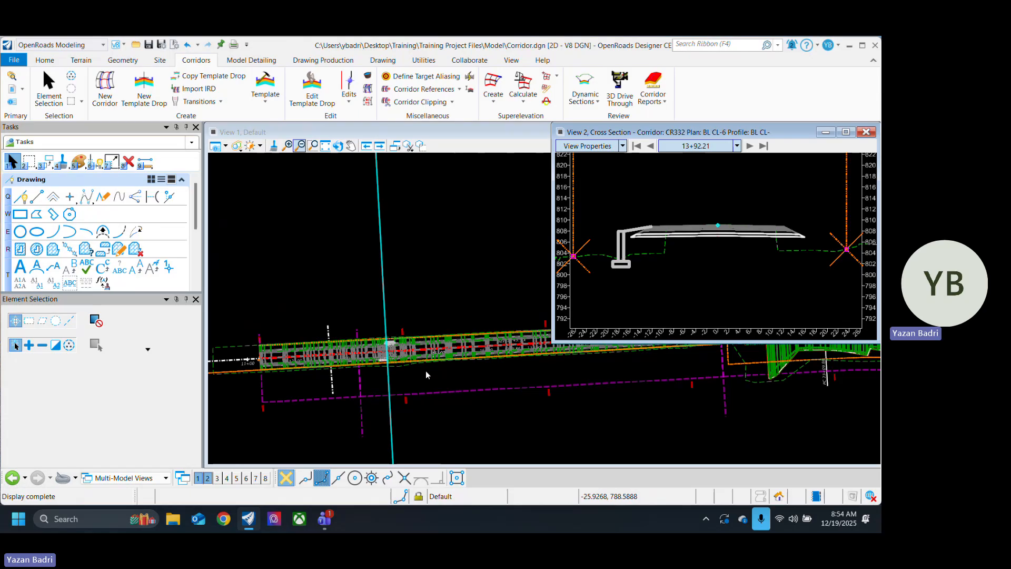
scroll(346, 371, up, 2)
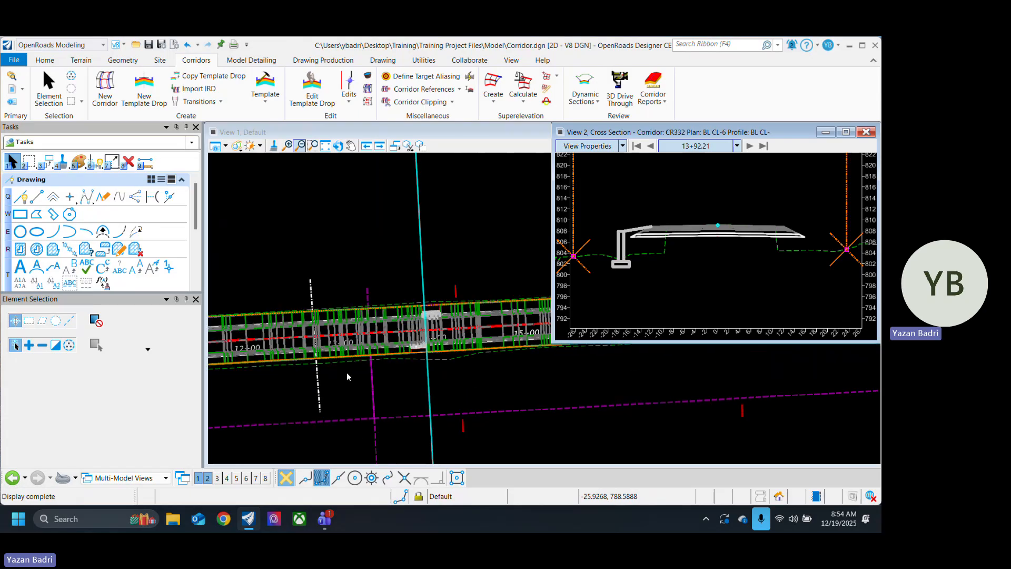
click(410, 376)
scroll(461, 312, up, 1)
scroll(460, 314, up, 1)
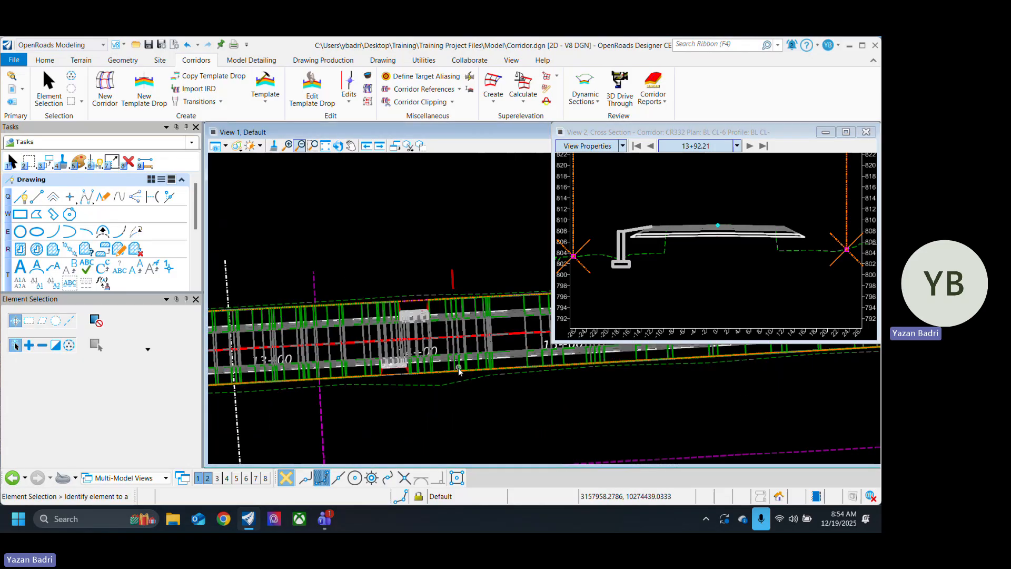
Step: Change the feature definition of corridor CR332 to 2 - Design and reopen the corridor's quick properties
middle_drag(465, 406, 454, 365)
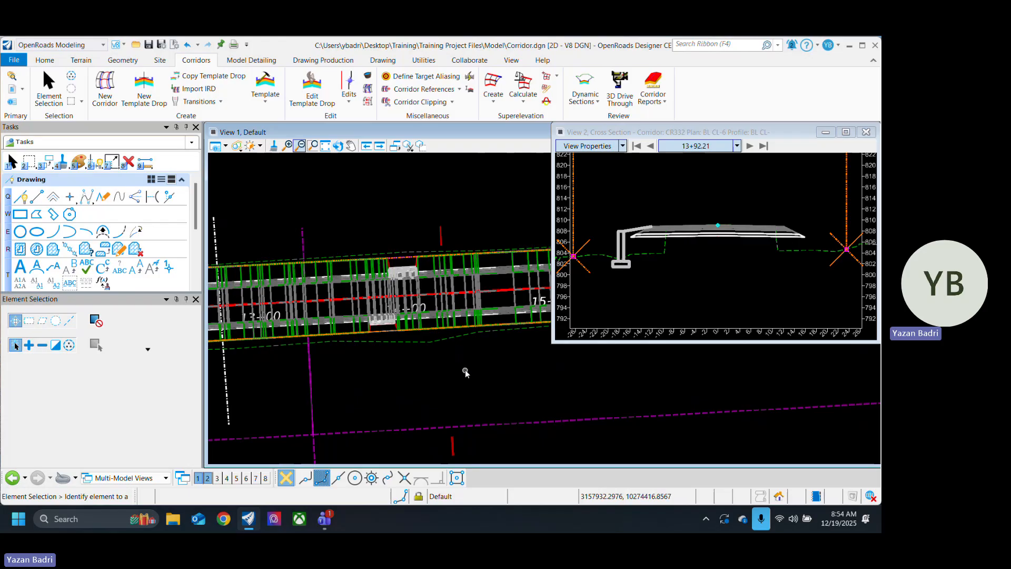
click(454, 450)
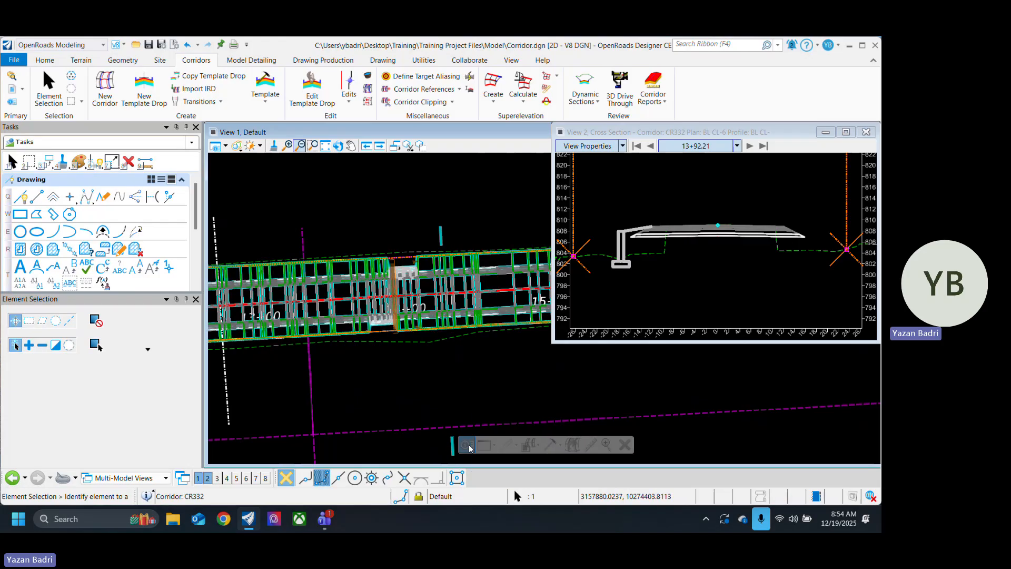
click(471, 449)
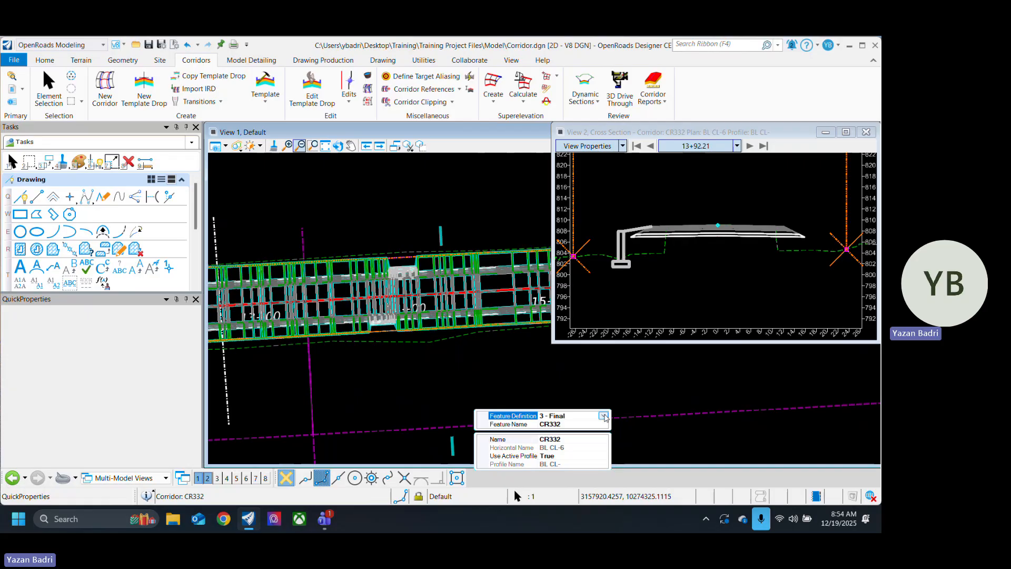
click(603, 416)
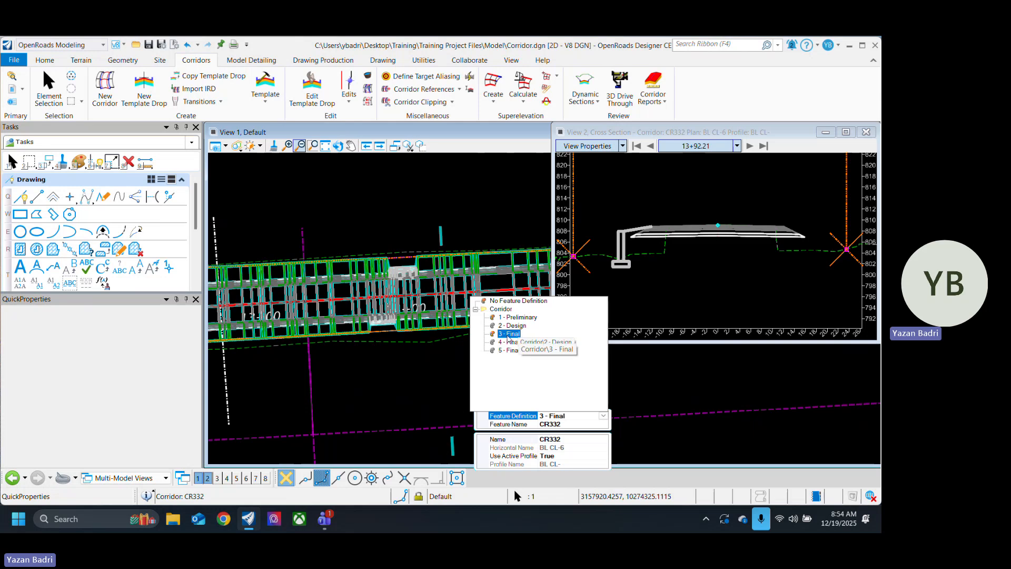
click(515, 326)
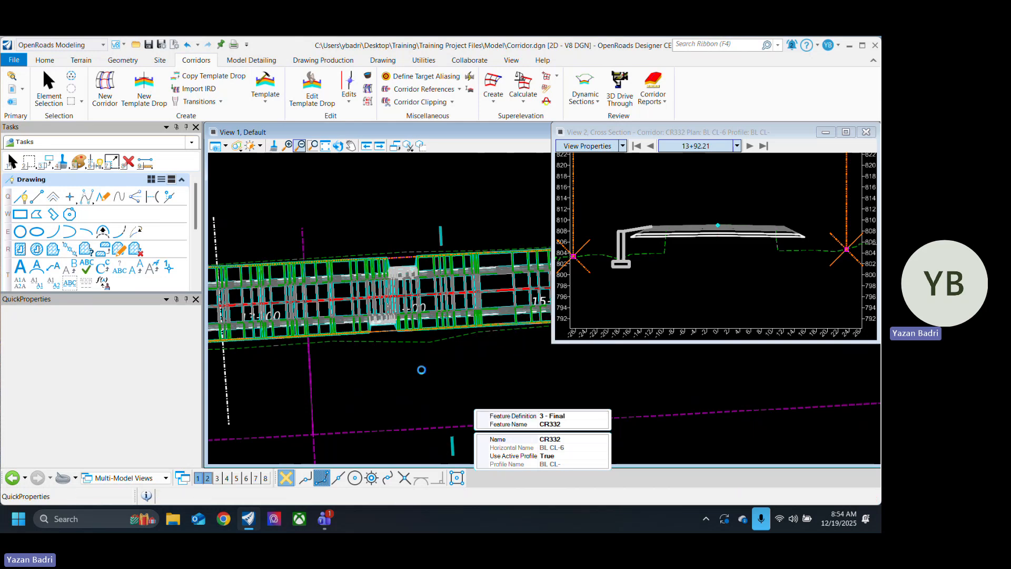
click(422, 368)
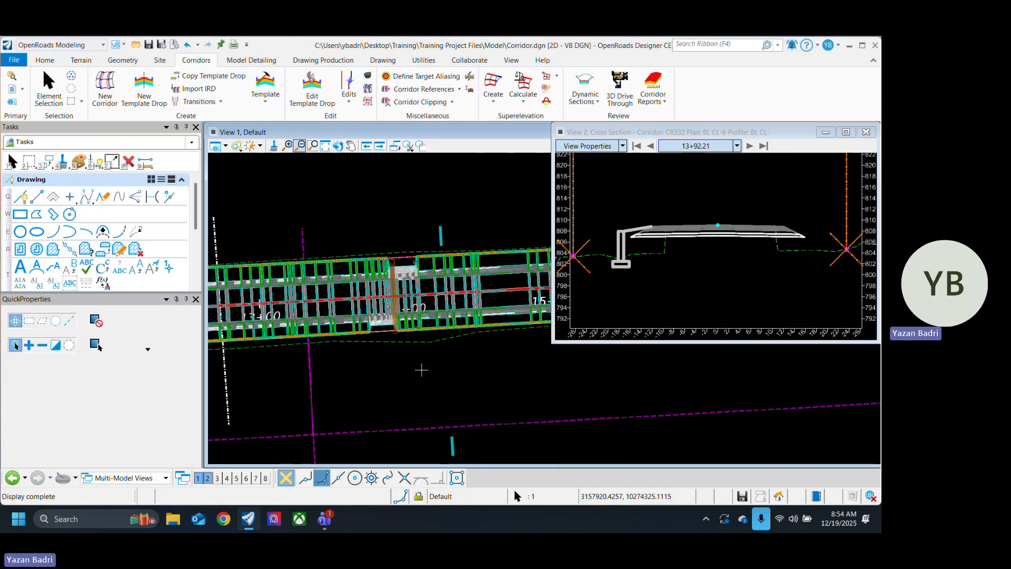
click(486, 324)
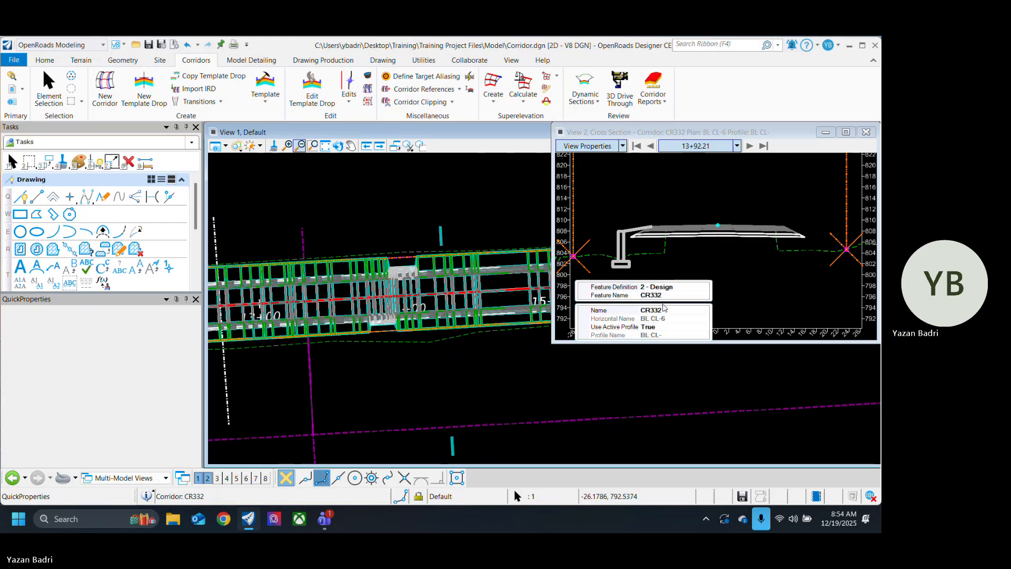
Step: Review the available feature definitions for corridor CR332, keep 2 - Design, and clear the selection
click(685, 285)
click(705, 288)
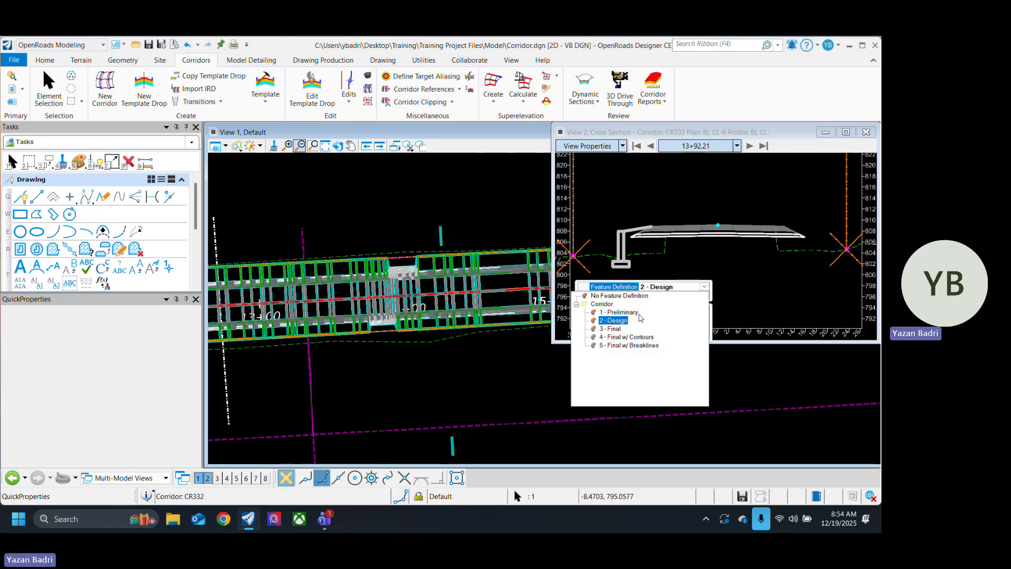
click(622, 318)
click(462, 371)
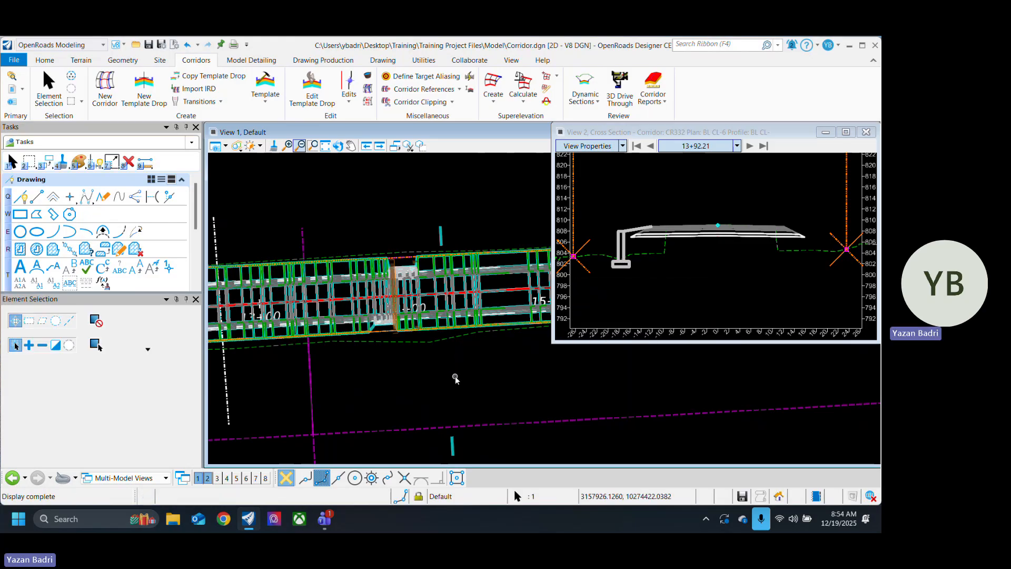
Step: Save the Corridor.dgn design file
scroll(427, 375, down, 2)
scroll(428, 375, down, 2)
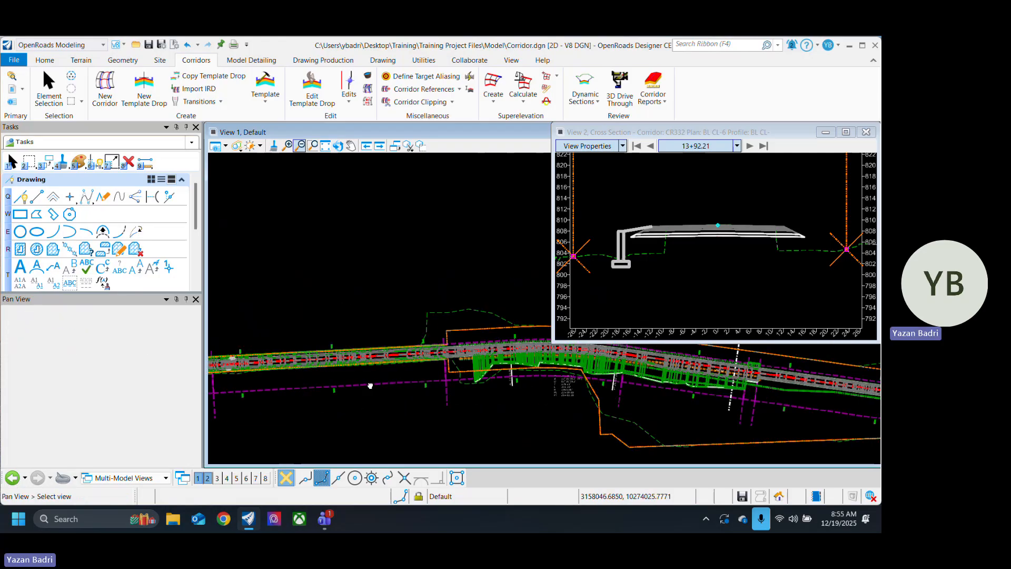
scroll(302, 374, up, 3)
scroll(302, 374, up, 3)
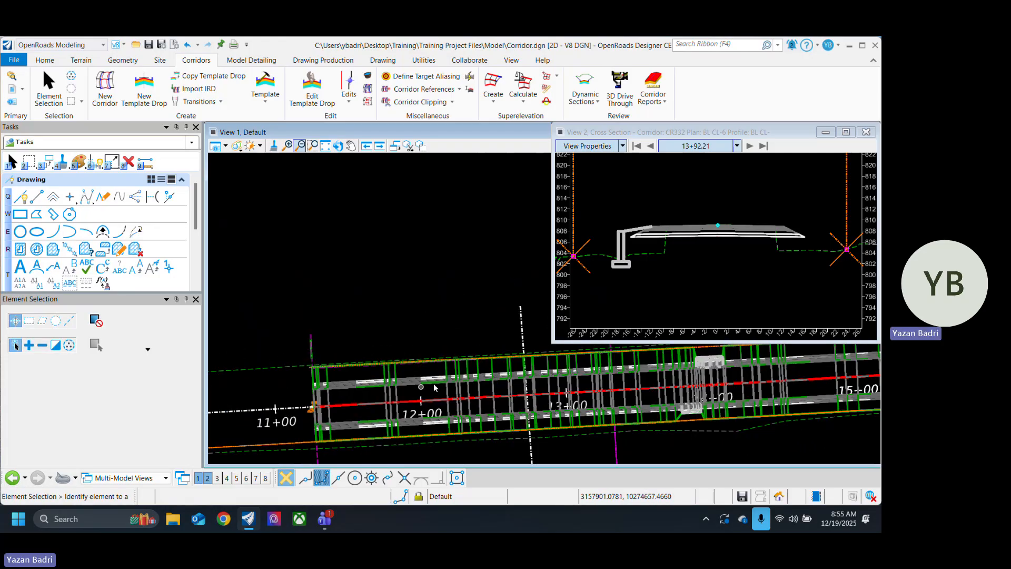
middle_drag(419, 366, 290, 356)
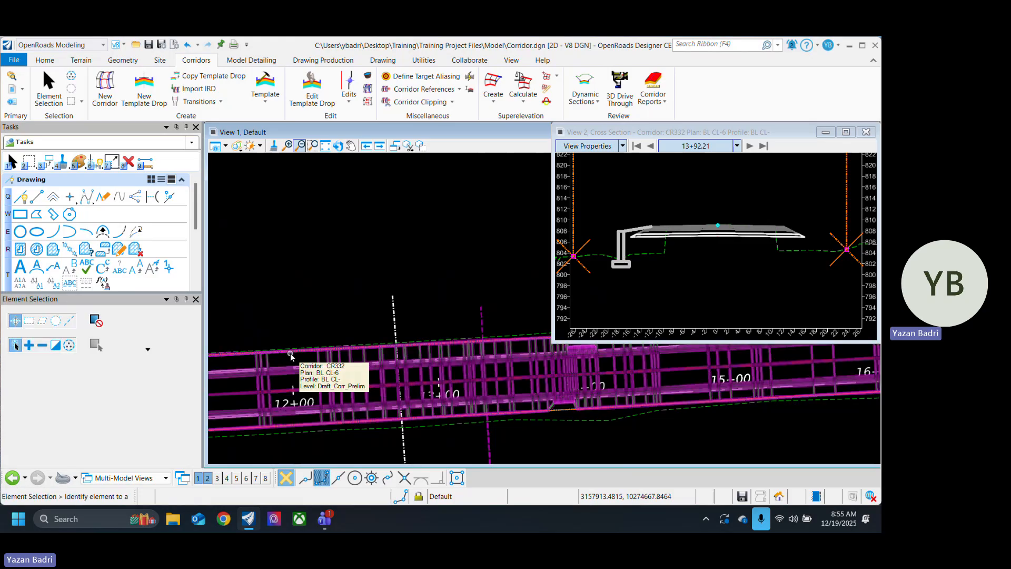
key(ctrl+s)
Step: Examine the plan along corridor CR332, comparing its first stretch from station 11+00 with the stretch beyond the curve
scroll(324, 349, down, 10)
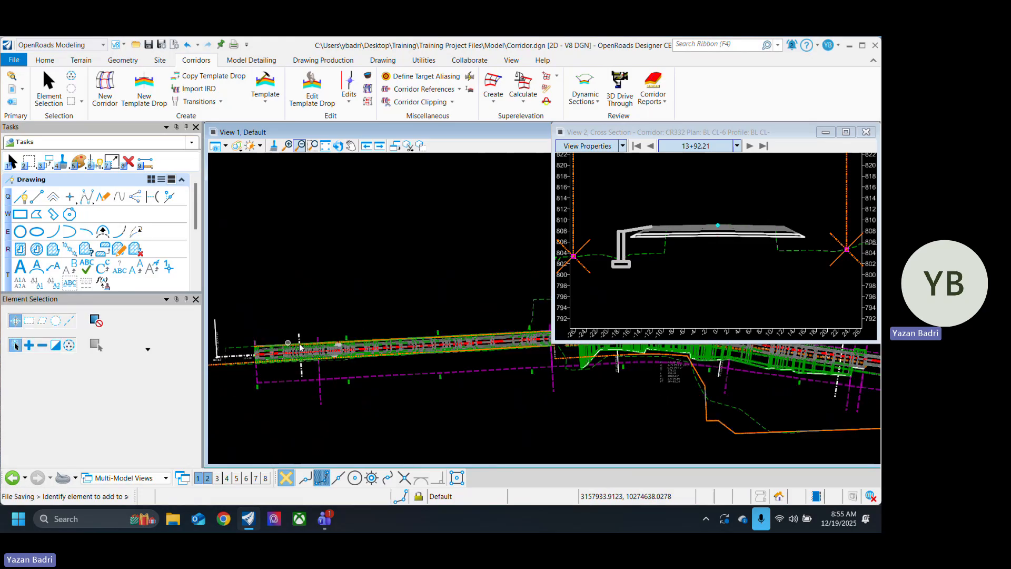
scroll(592, 390, up, 5)
scroll(592, 392, down, 5)
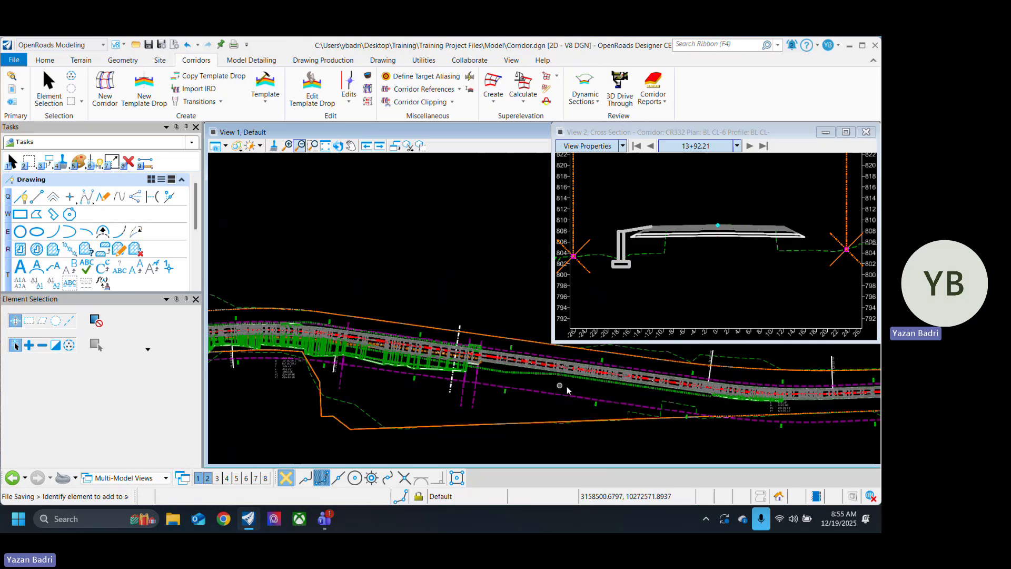
scroll(401, 388, up, 8)
scroll(401, 388, down, 5)
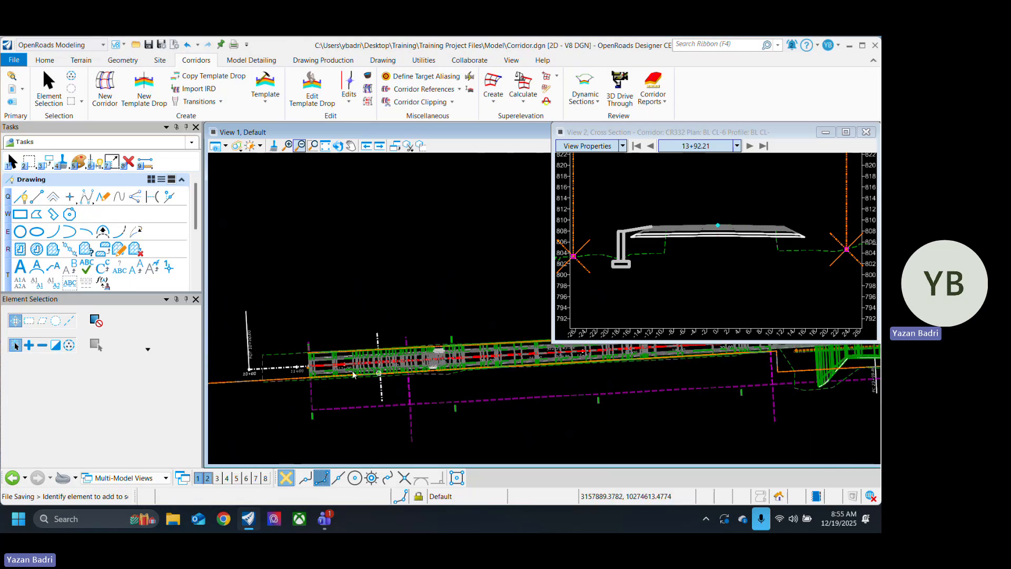
scroll(393, 403, up, 6)
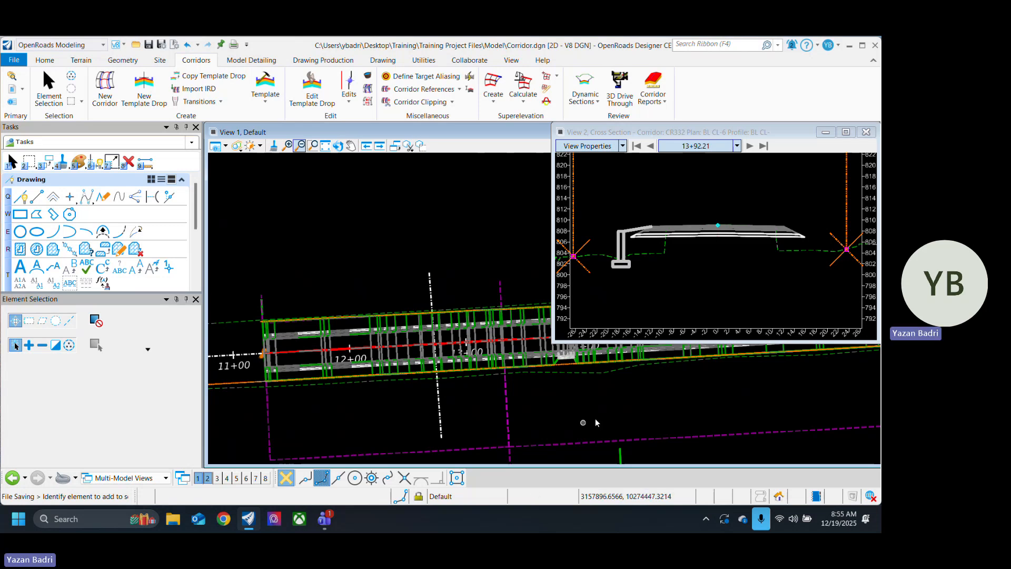
middle_drag(602, 408, 339, 362)
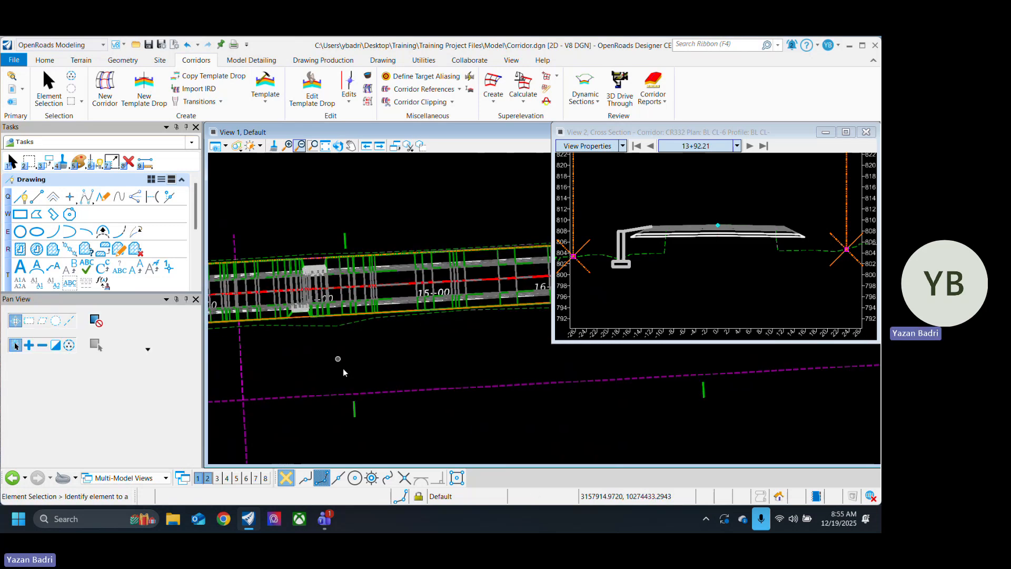
Step: Check the quick properties of corridor CR332 and clear the selection
click(355, 411)
click(368, 407)
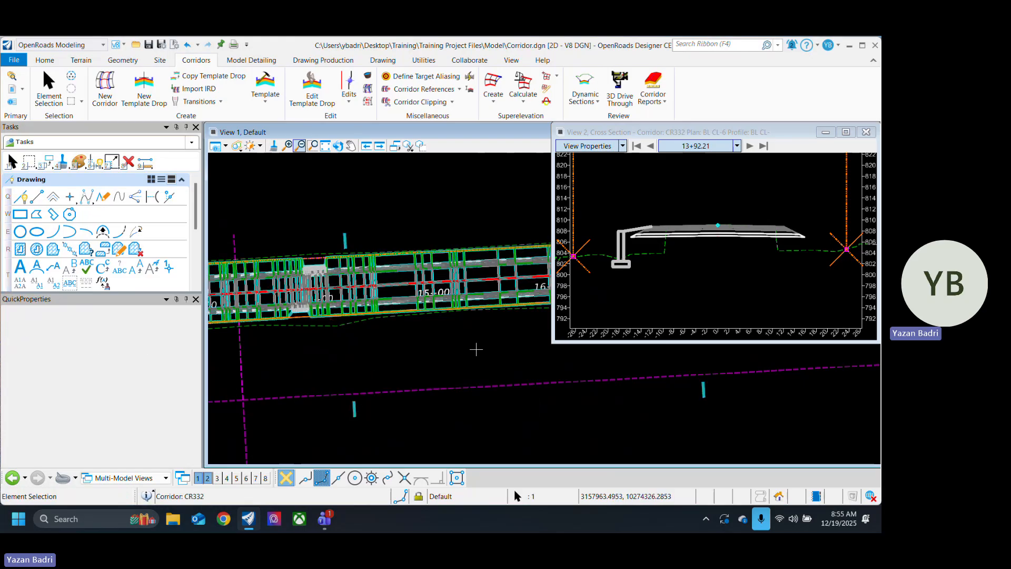
click(477, 350)
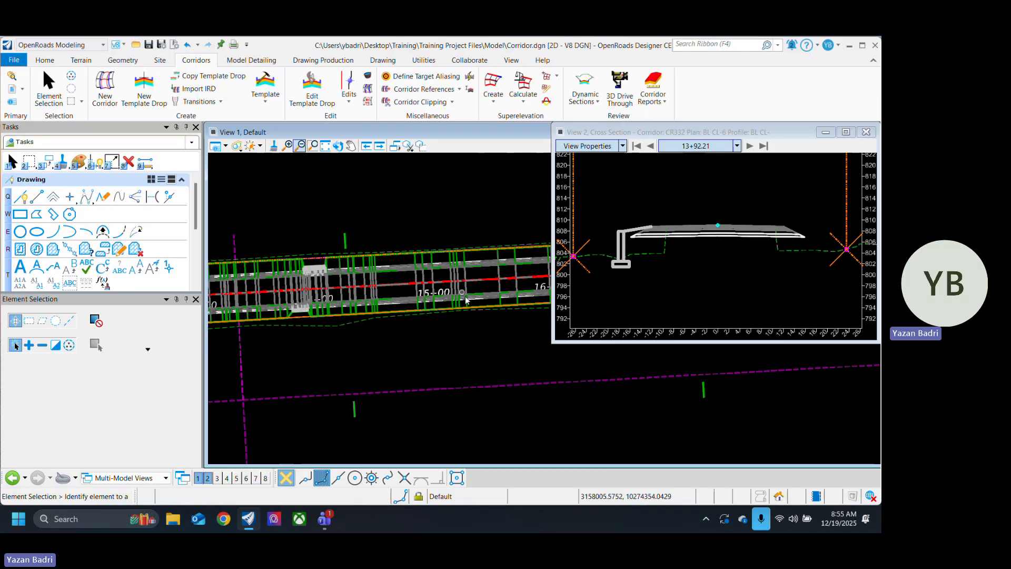
Step: Examine the straight stretch of the corridor in plan, from its start near station 11+00 to the right-of-way offset beyond 20+00
middle_drag(507, 324, 383, 353)
scroll(382, 353, down, 3)
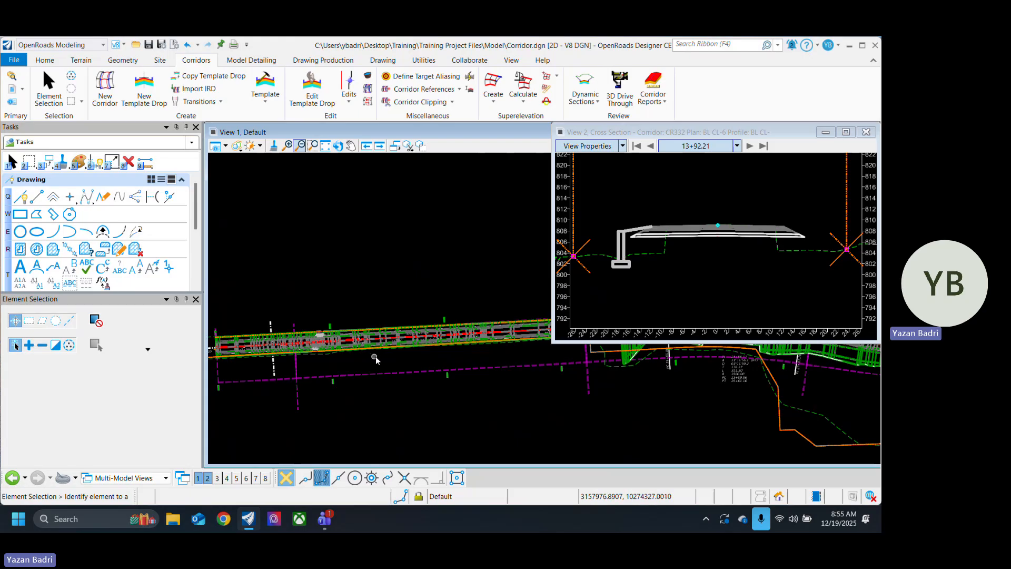
scroll(345, 365, up, 3)
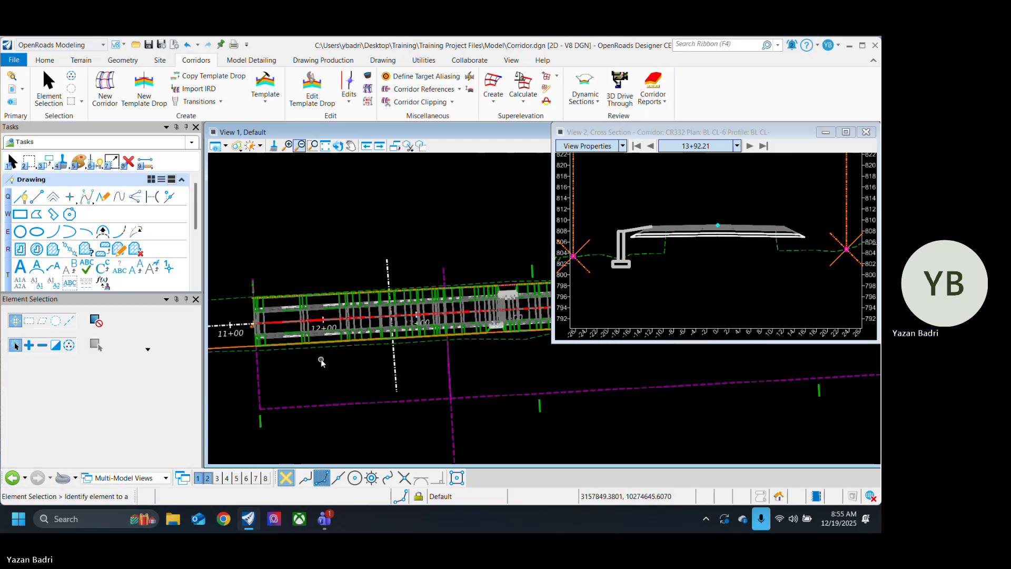
scroll(459, 396, down, 3)
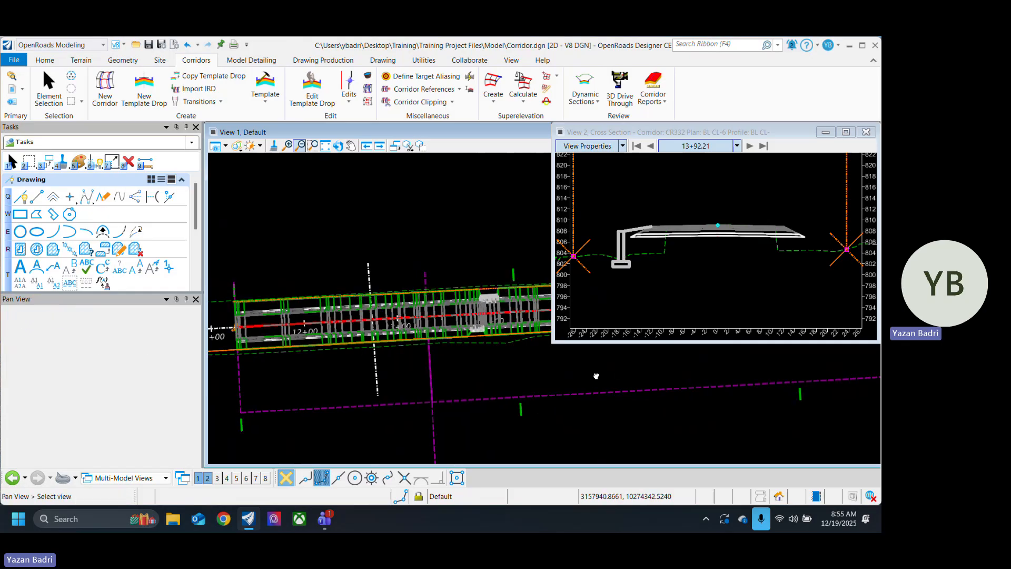
scroll(439, 397, down, 2)
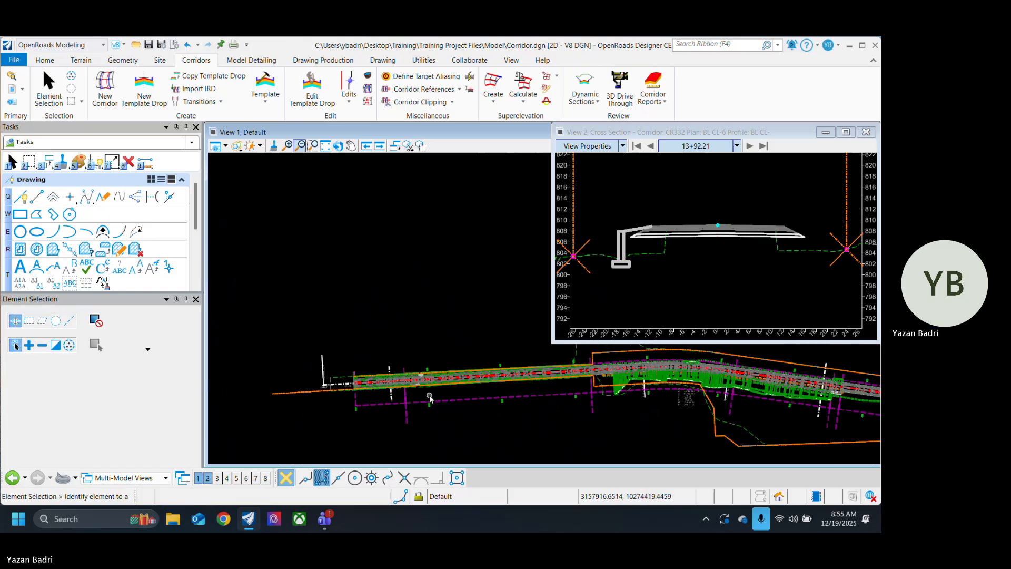
scroll(550, 387, up, 4)
middle_drag(589, 391, 512, 400)
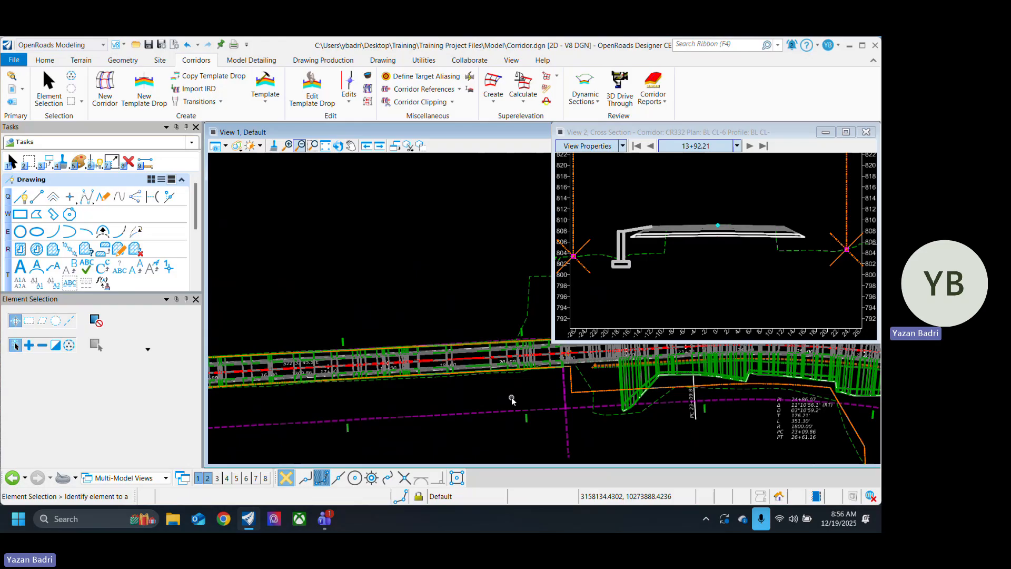
scroll(512, 400, down, 2)
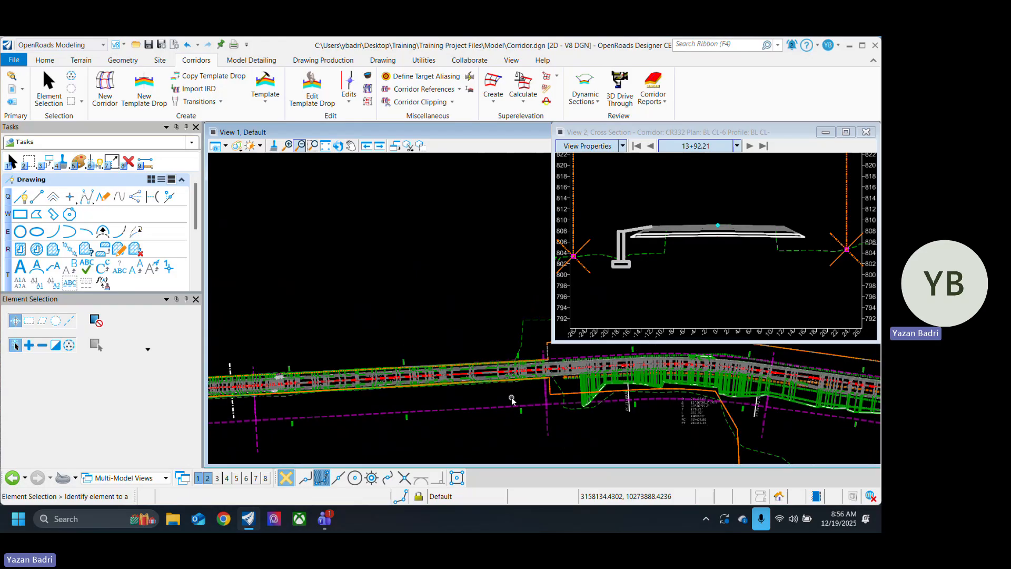
scroll(490, 401, up, 2)
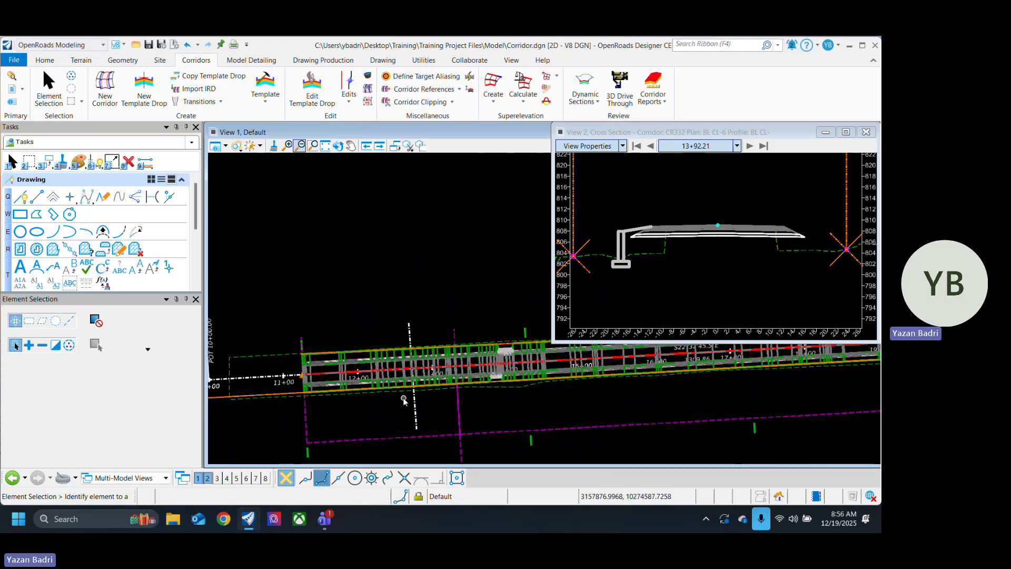
middle_drag(538, 399, 475, 419)
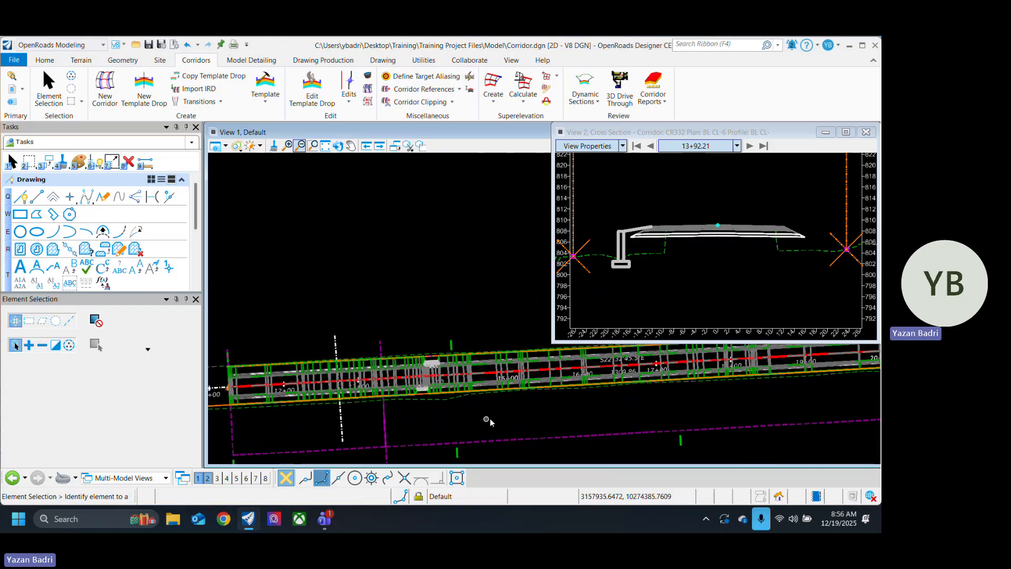
Step: Examine the side slopes against the right-of-way lines in plan, from the curve at PC 23+09.86 past station 30+00
scroll(416, 407, down, 2)
middle_drag(691, 396, 381, 370)
scroll(431, 371, up, 2)
scroll(431, 370, up, 1)
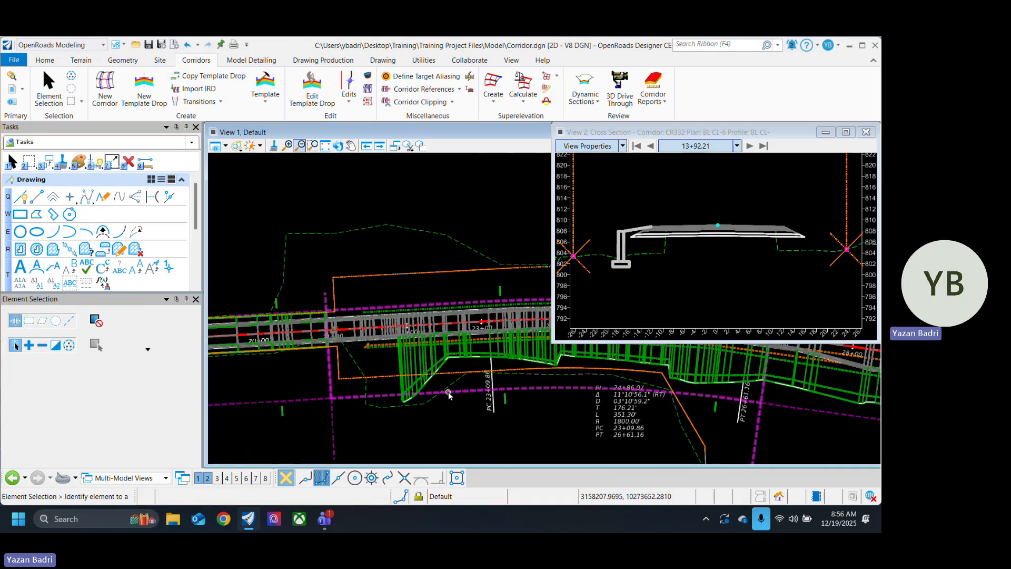
scroll(447, 391, down, 4)
middle_drag(661, 420, 523, 412)
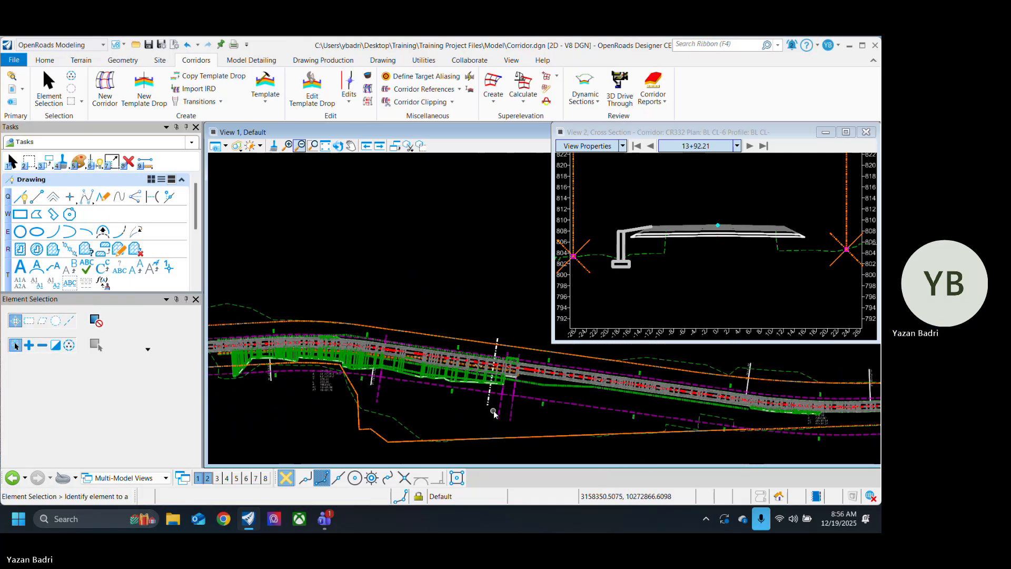
scroll(568, 420, down, 2)
scroll(523, 415, up, 1)
scroll(522, 413, up, 2)
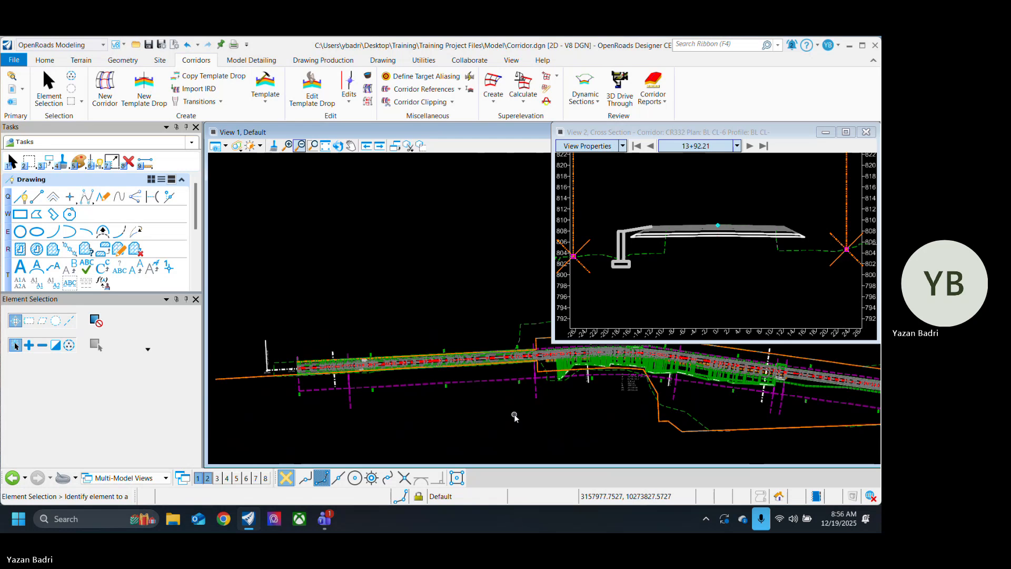
middle_drag(628, 404, 405, 410)
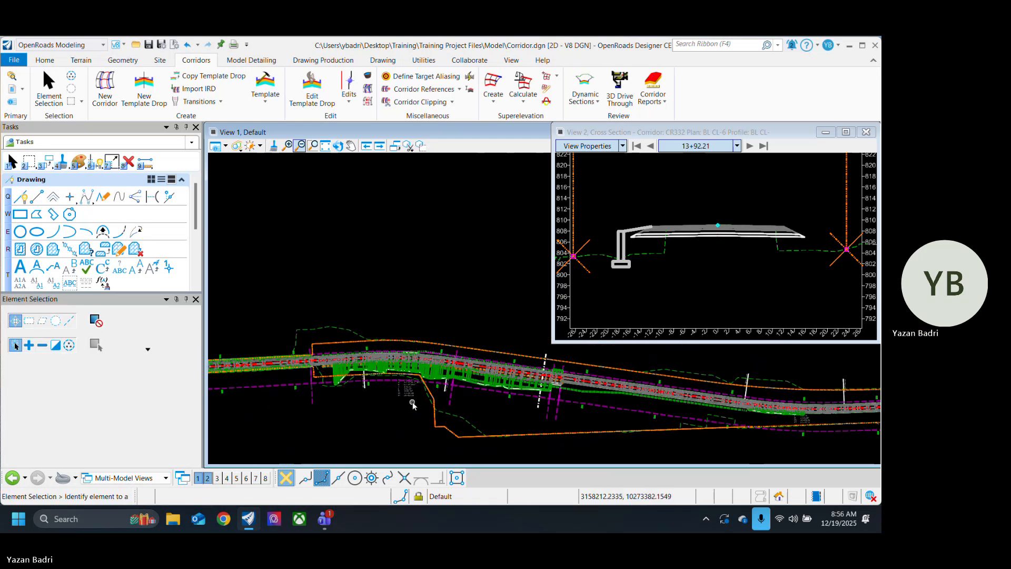
middle_drag(605, 418, 509, 405)
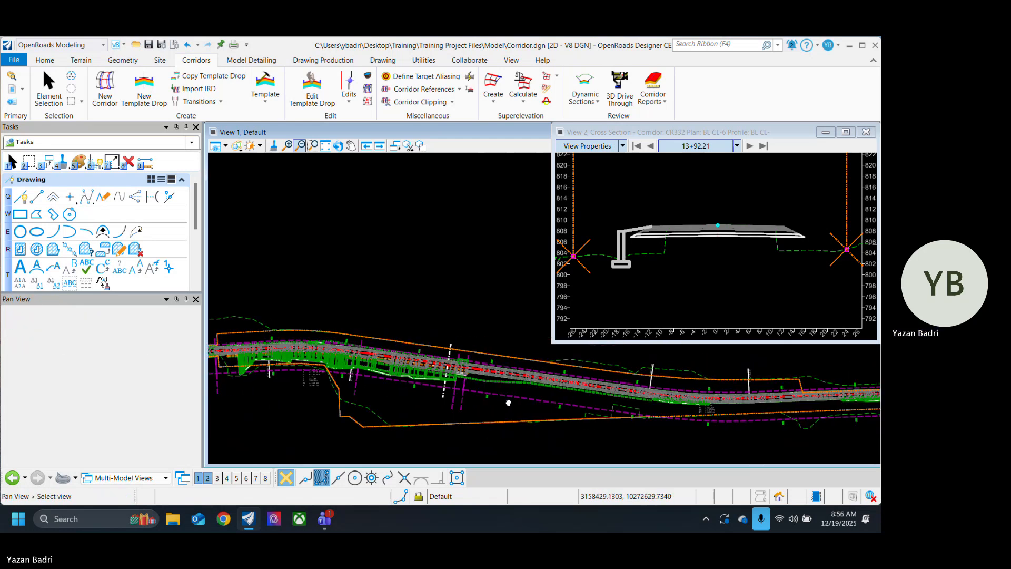
scroll(370, 382, up, 4)
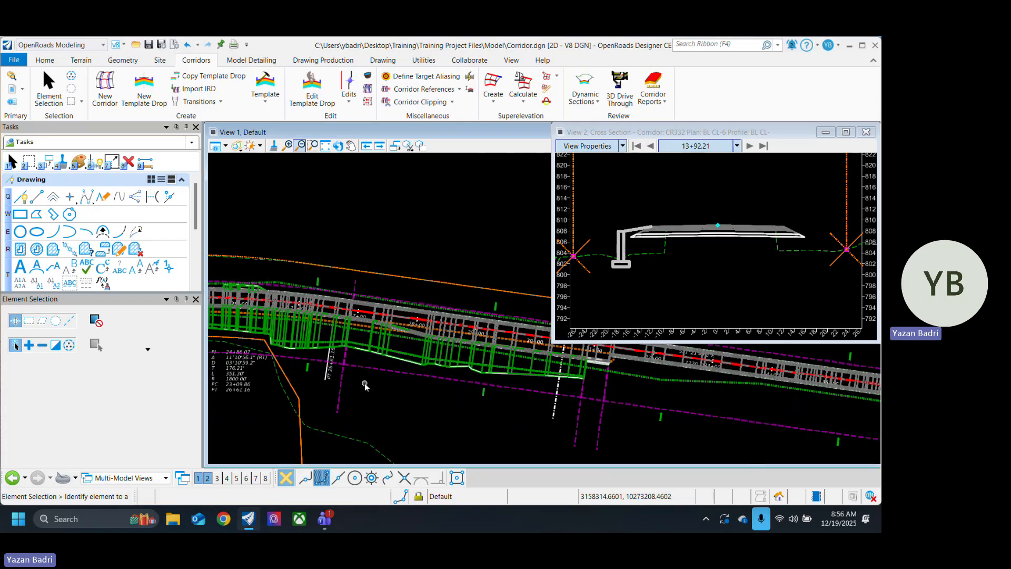
scroll(555, 403, down, 5)
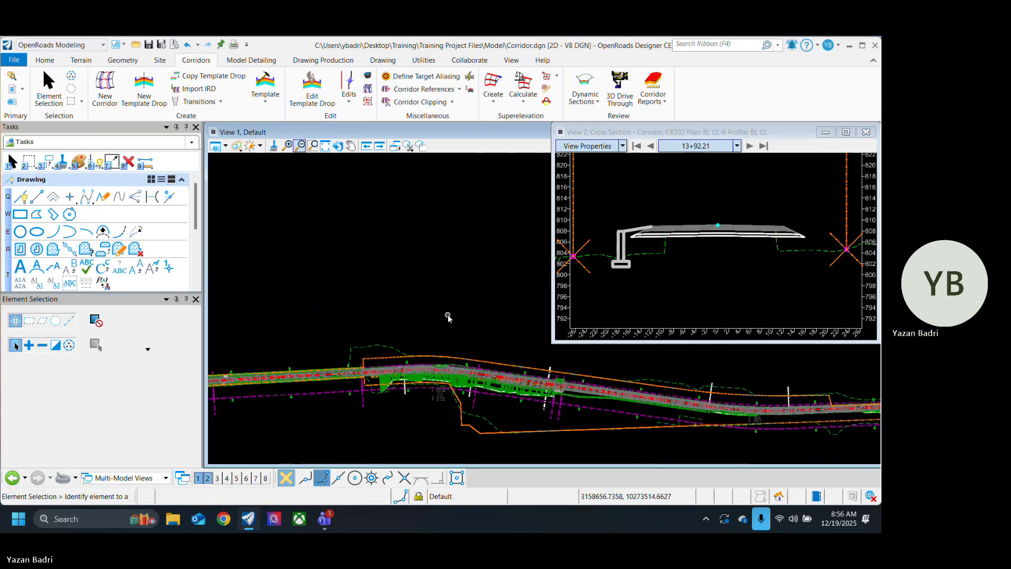
scroll(506, 363, down, 2)
scroll(529, 392, up, 2)
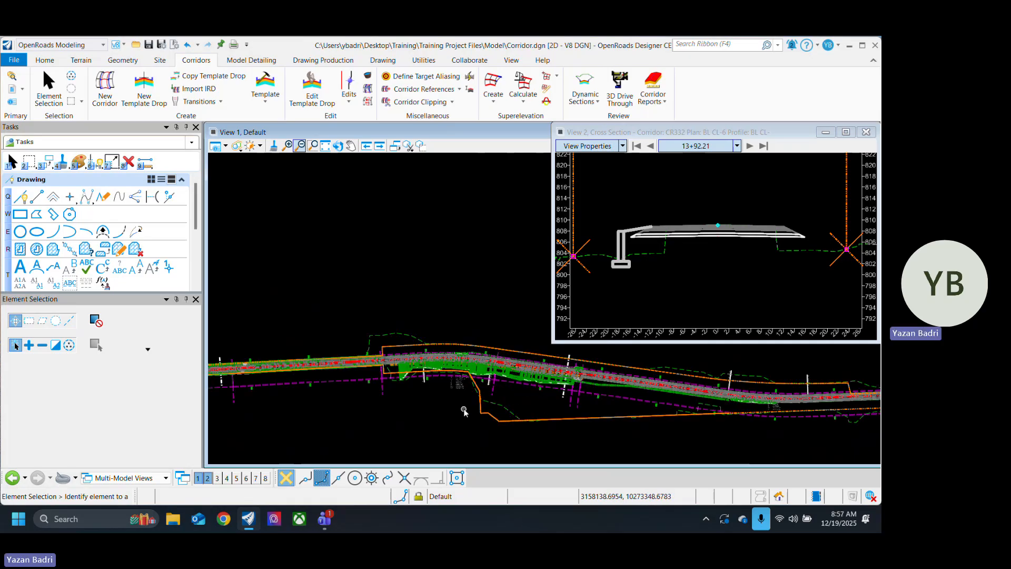
middle_drag(368, 406, 560, 408)
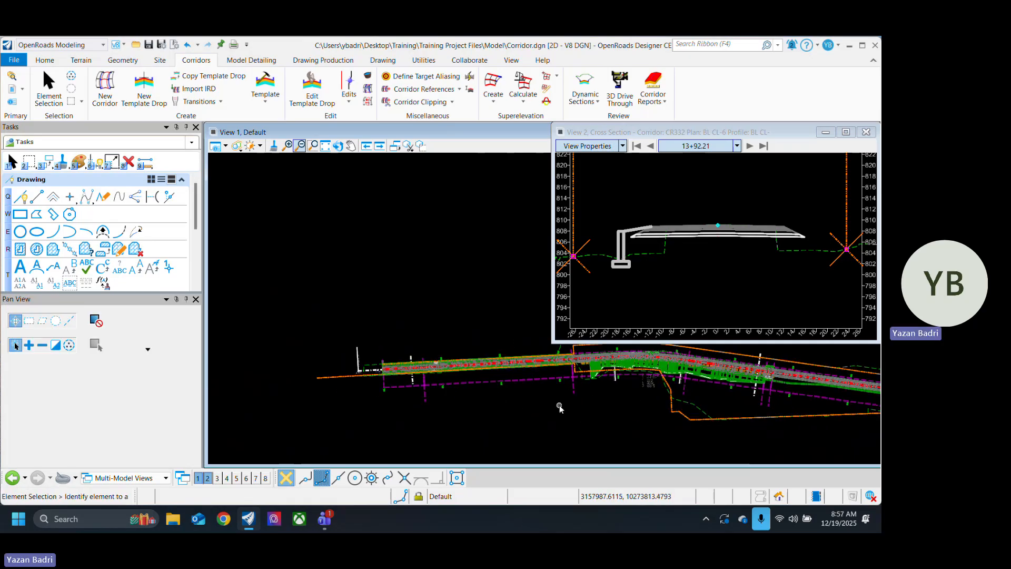
Step: Inspect the retaining walls around station 14+00 in plan and the alignment start at station 10+00
scroll(560, 408, up, 5)
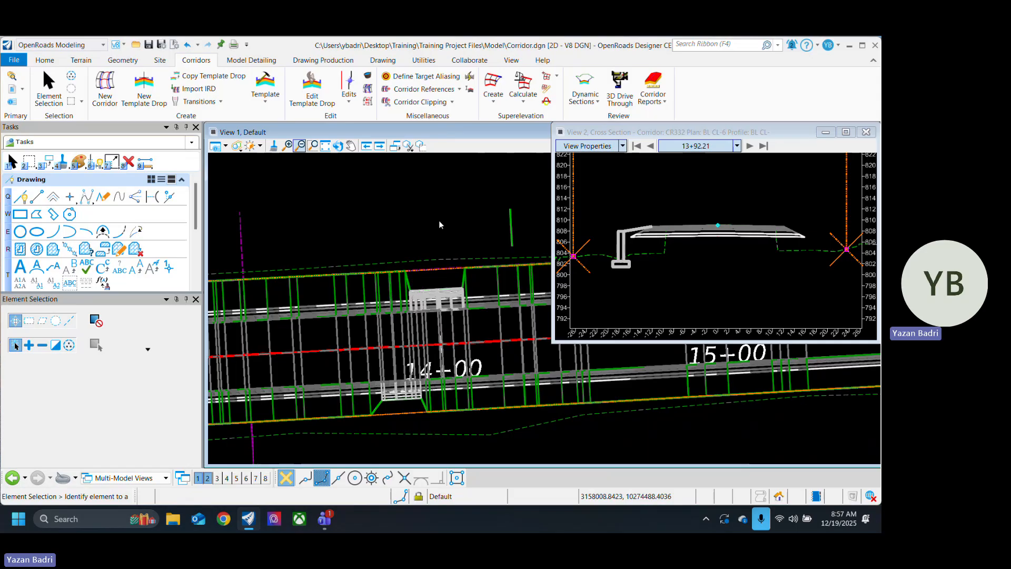
scroll(363, 343, down, 5)
scroll(380, 360, up, 2)
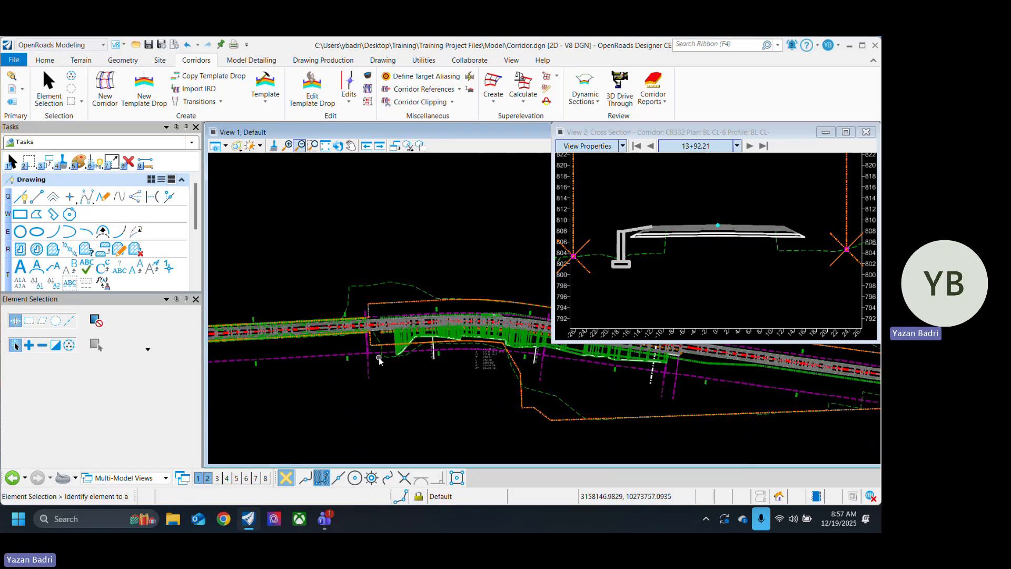
scroll(379, 360, down, 3)
scroll(342, 364, up, 4)
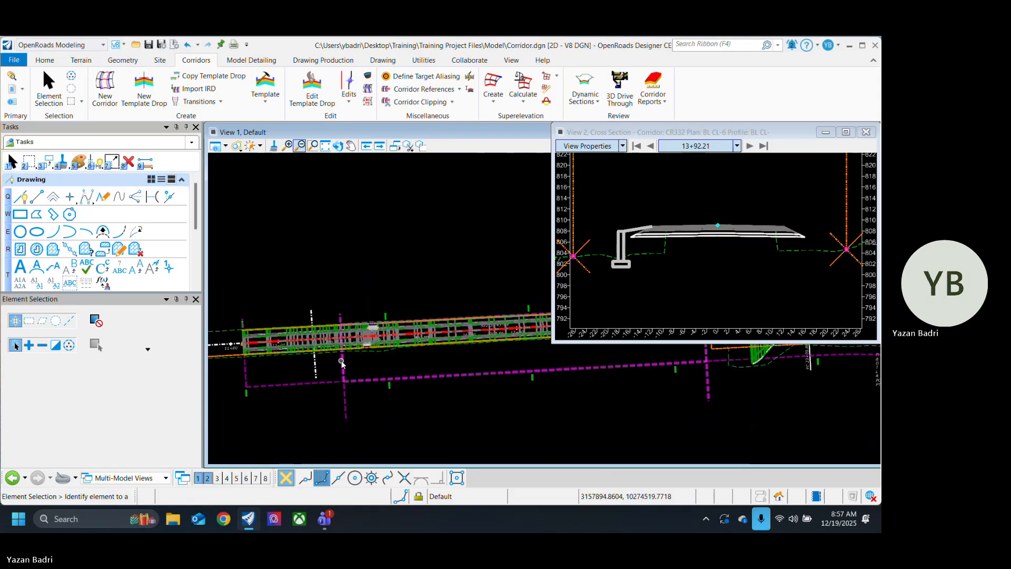
scroll(343, 364, down, 2)
scroll(369, 337, up, 5)
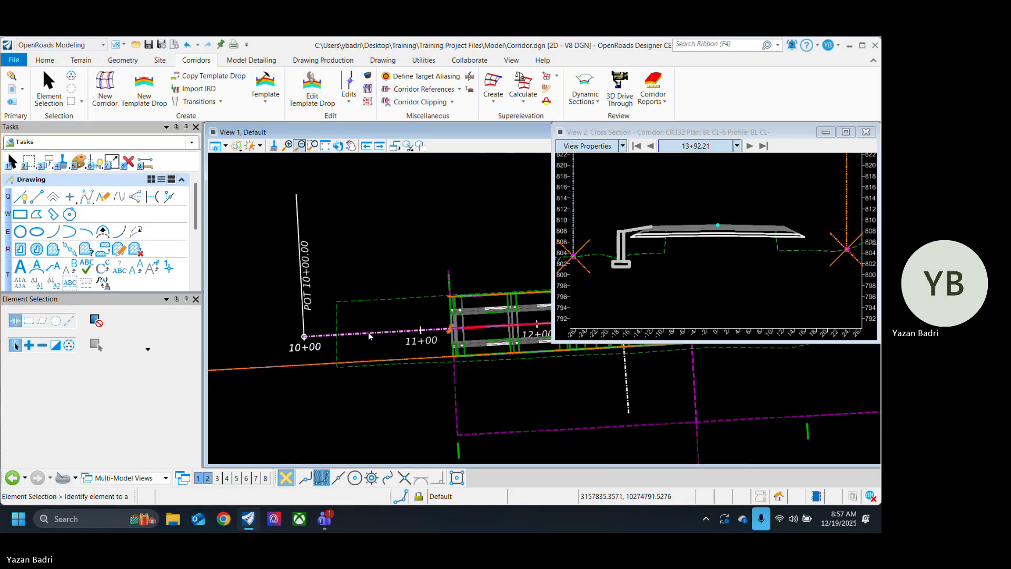
Step: Open the Create Template editor to view the Single Slope w/o Ditch template
scroll(333, 344, down, 3)
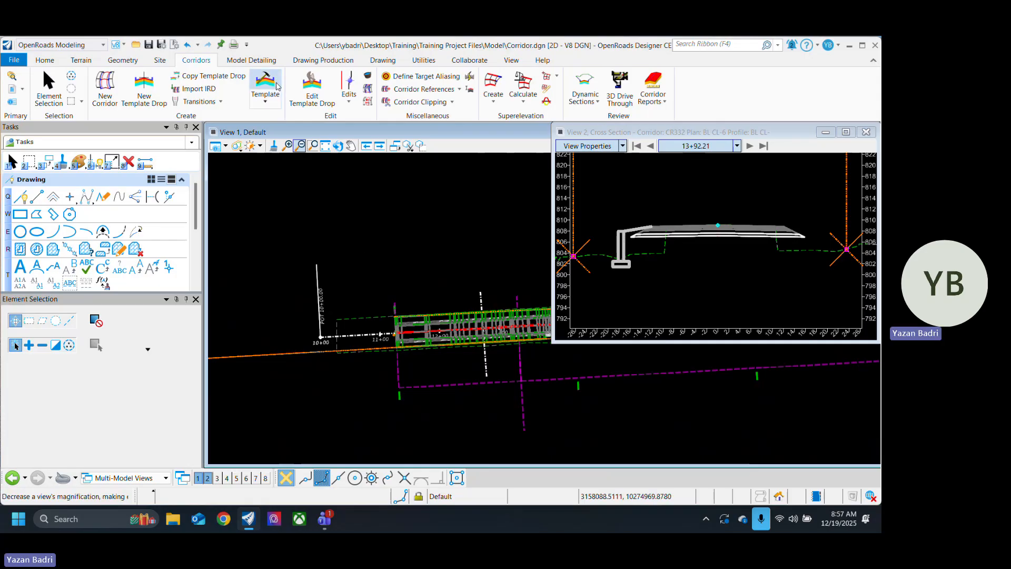
click(265, 84)
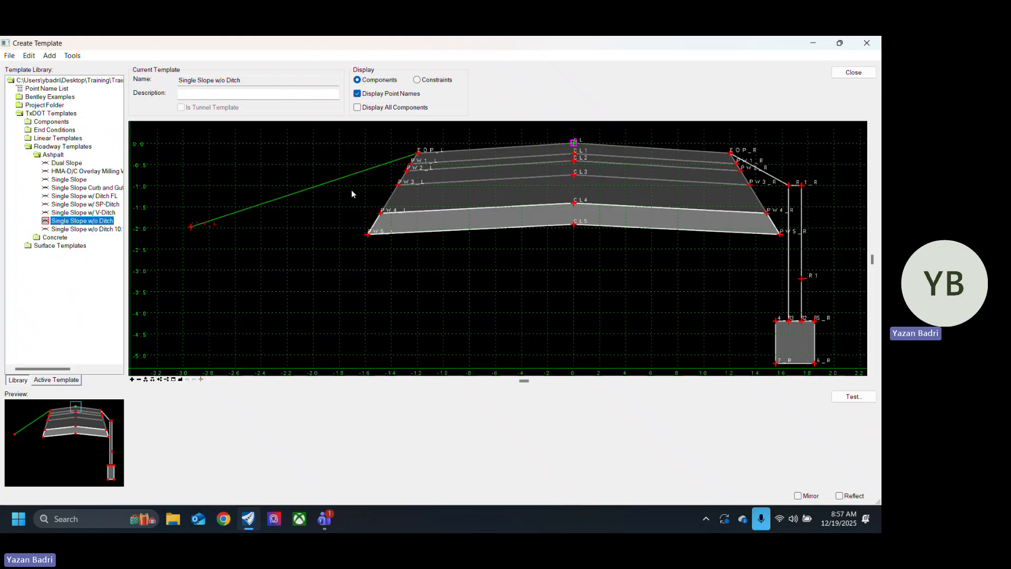
Step: Open the Ditch Templates.itl template library from the inner Wilco 2025 folder under Desktop > Training > Wilco 2025
click(15, 55)
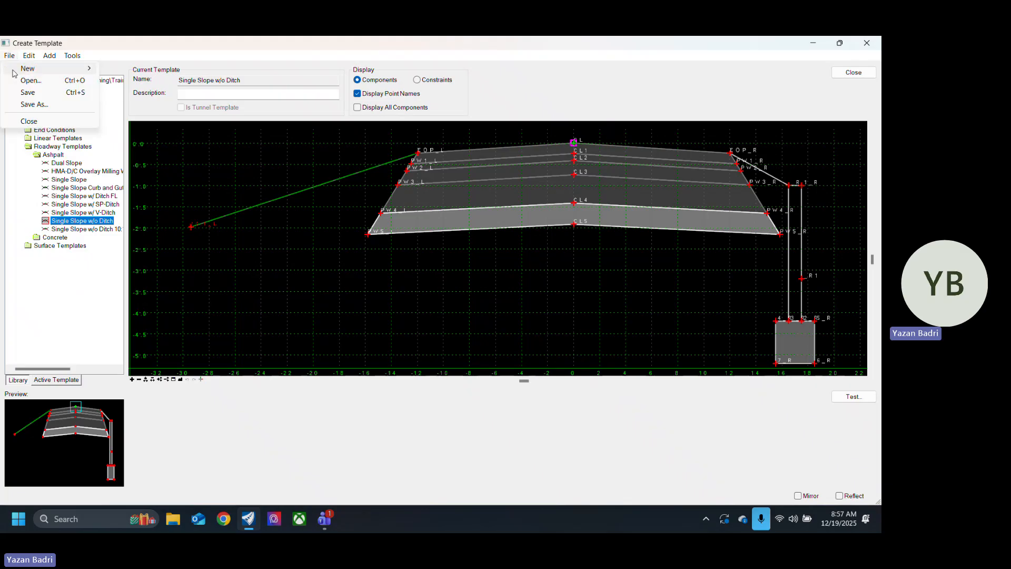
click(32, 80)
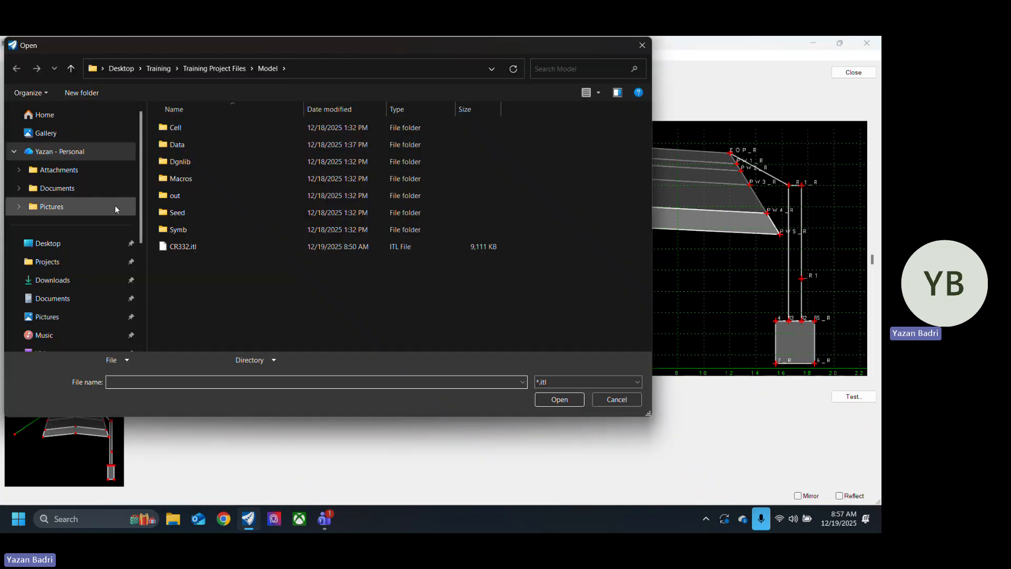
click(79, 244)
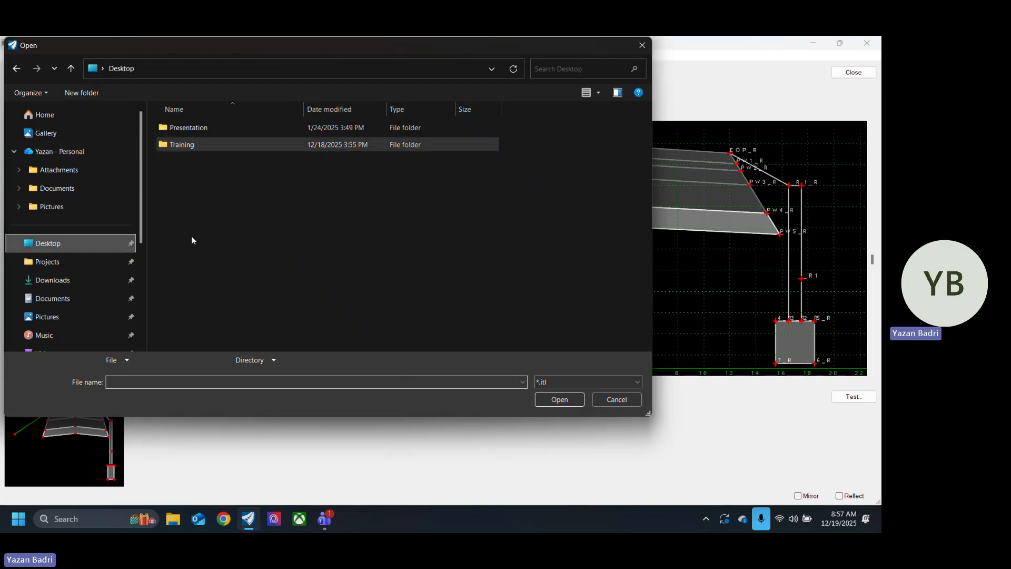
double_click(195, 144)
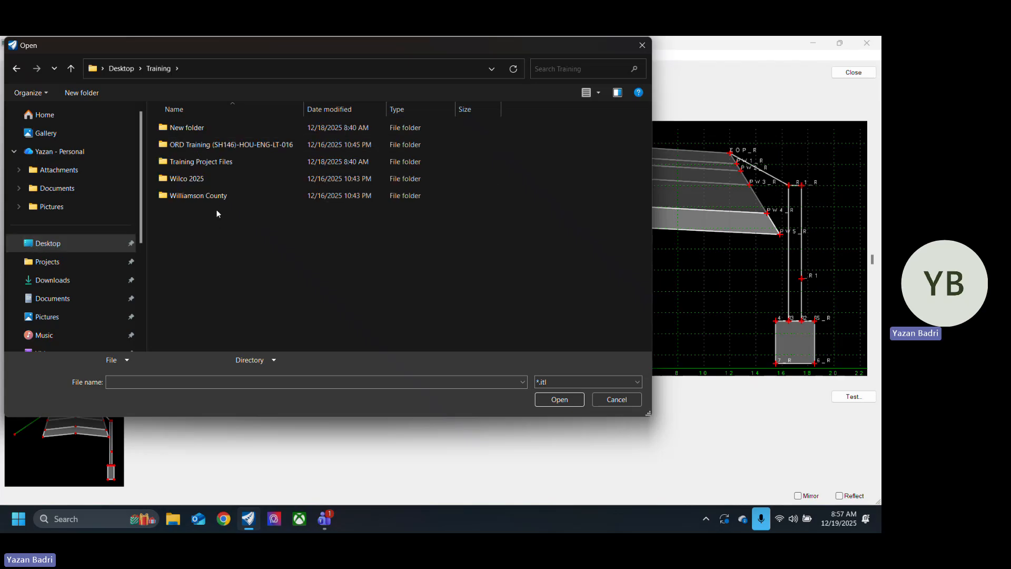
double_click(219, 162)
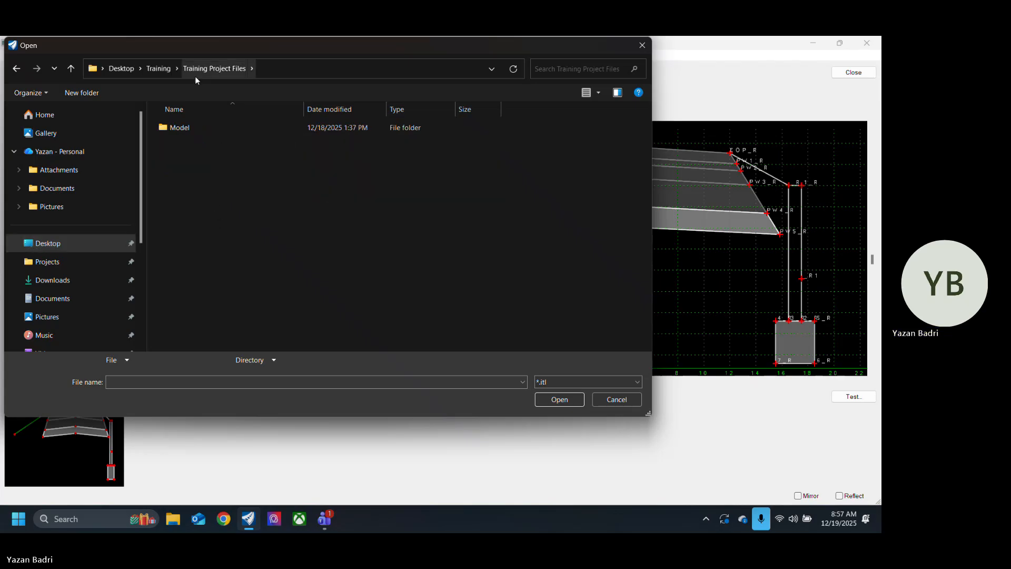
click(160, 69)
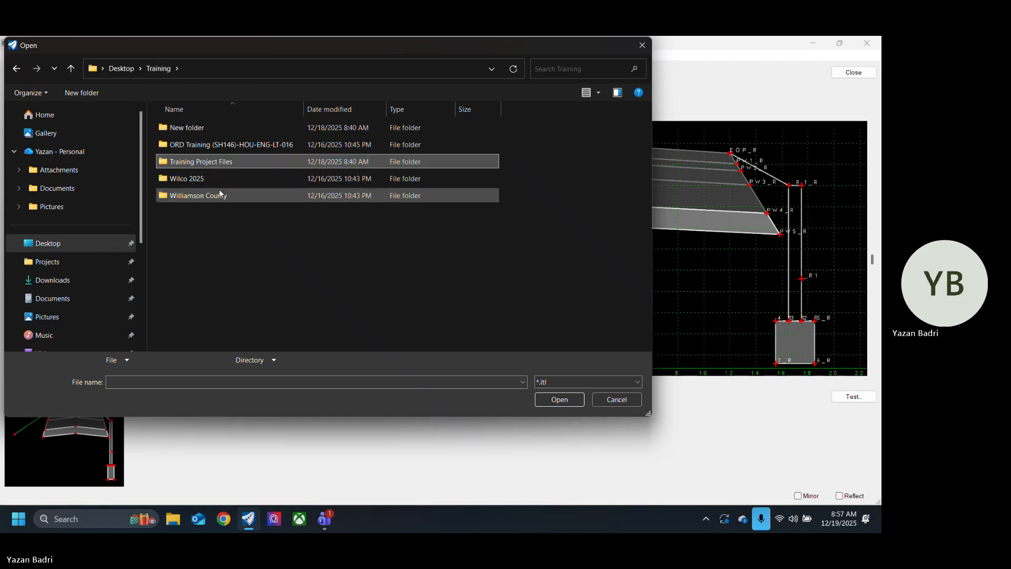
double_click(210, 179)
double_click(190, 130)
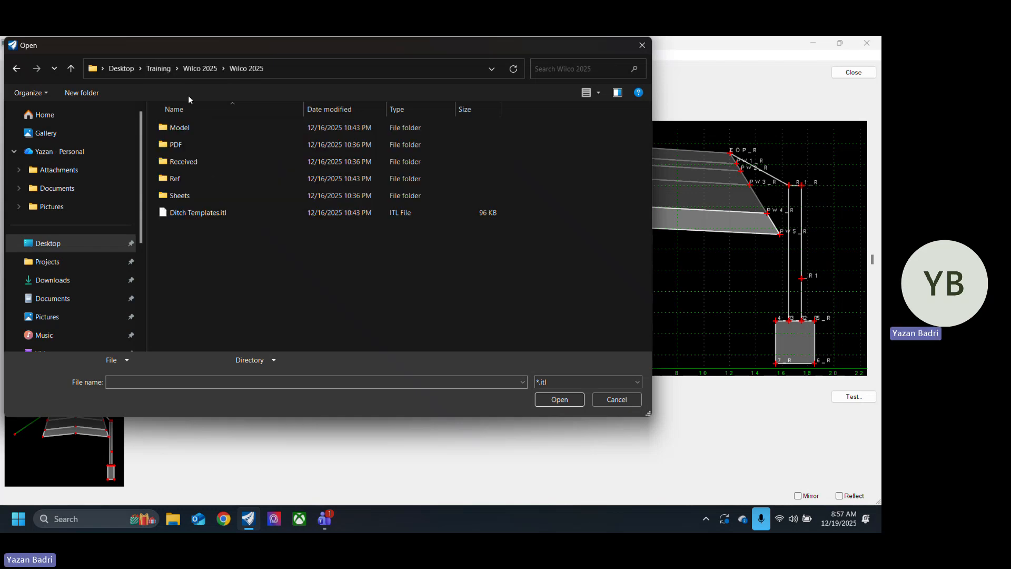
click(216, 212)
click(573, 404)
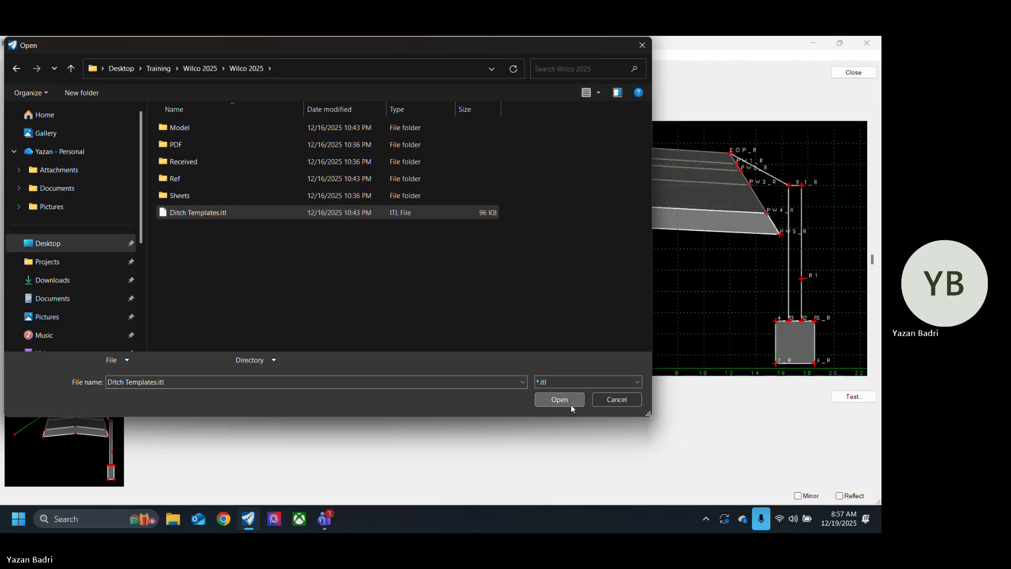
Step: Test all point controls on the centre point of the ditch bottom in the DITCH MAX template
scroll(374, 233, down, 3)
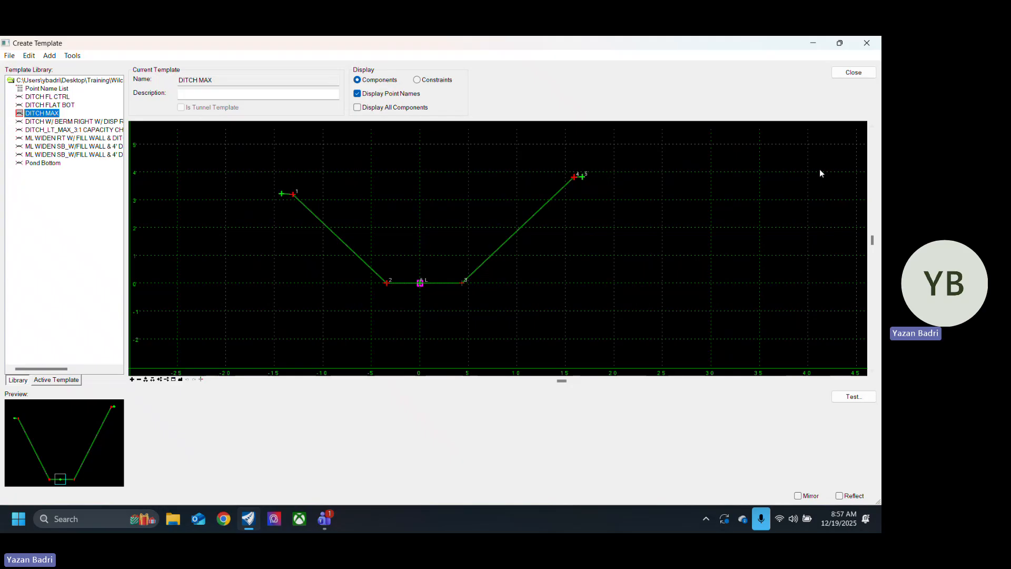
right_click(421, 286)
mouse_move(594, 438)
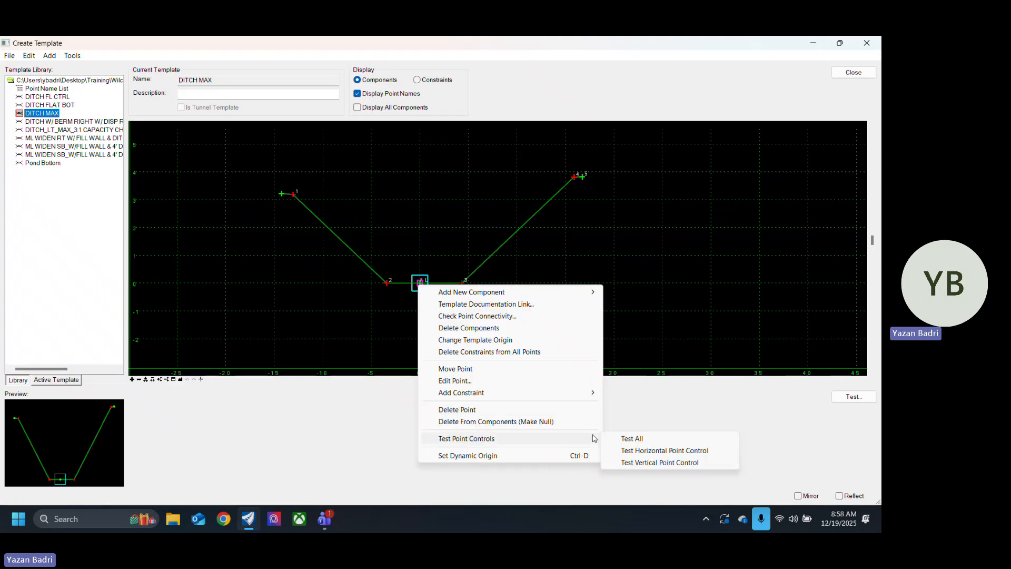
click(627, 438)
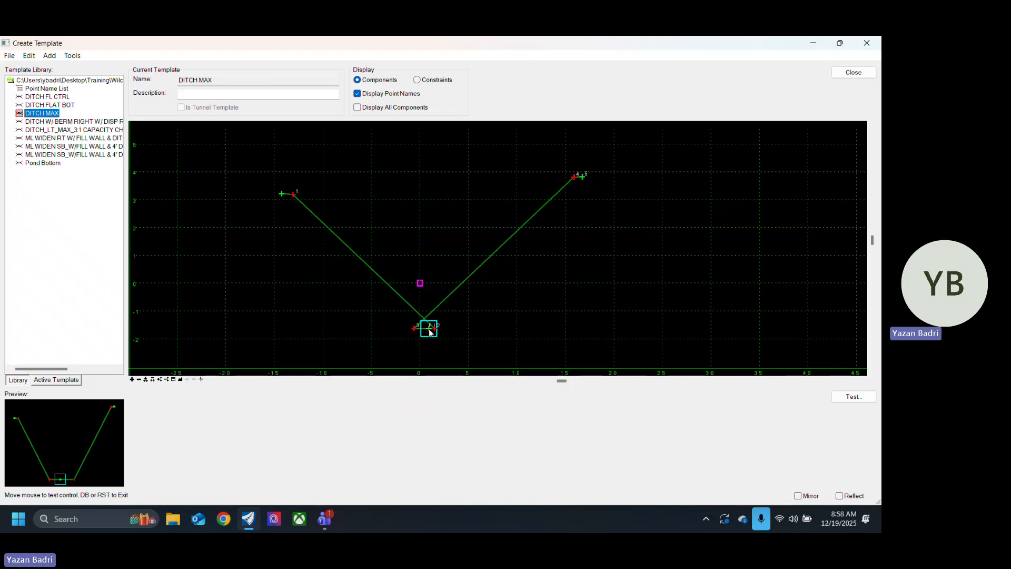
click(430, 331)
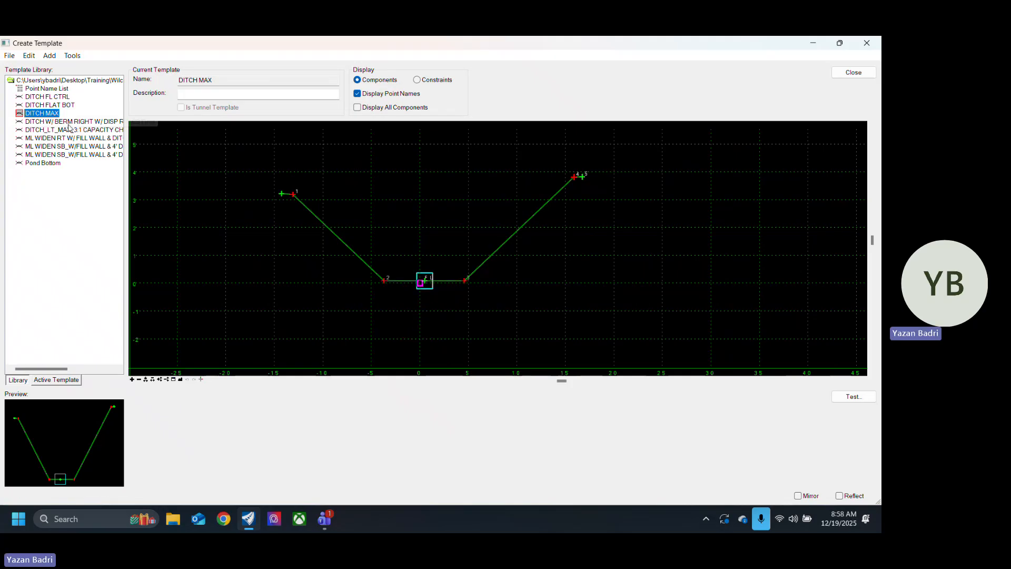
Step: Look through the DITCH FL CTRL, DITCH FLAT BOT, ditch with right berm, and DITCH_LT_MAX_3:1 CAPACITY CHECK templates
click(48, 97)
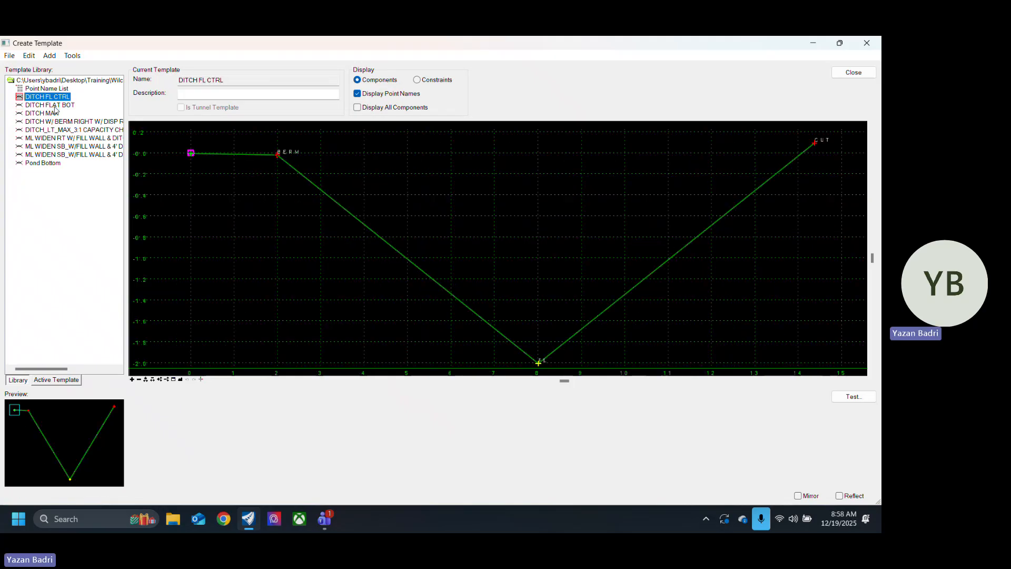
click(53, 105)
scroll(371, 205, down, 3)
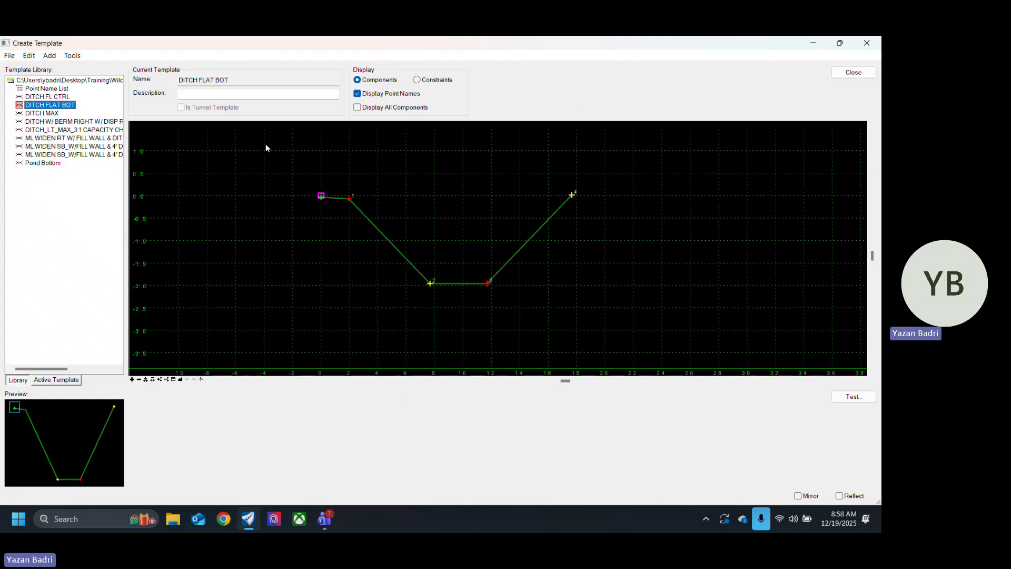
click(66, 121)
click(93, 131)
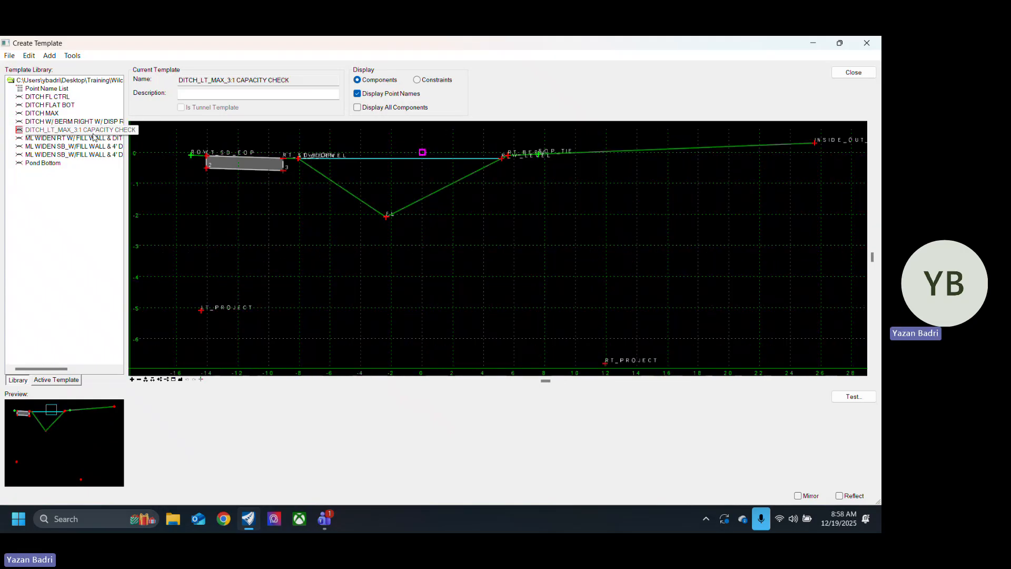
Step: Look through the ML WIDEN fill wall templates and the Pond Bottom template, ending on ML WIDEN SB_W/FILL WALL & 4' DITCH
click(96, 138)
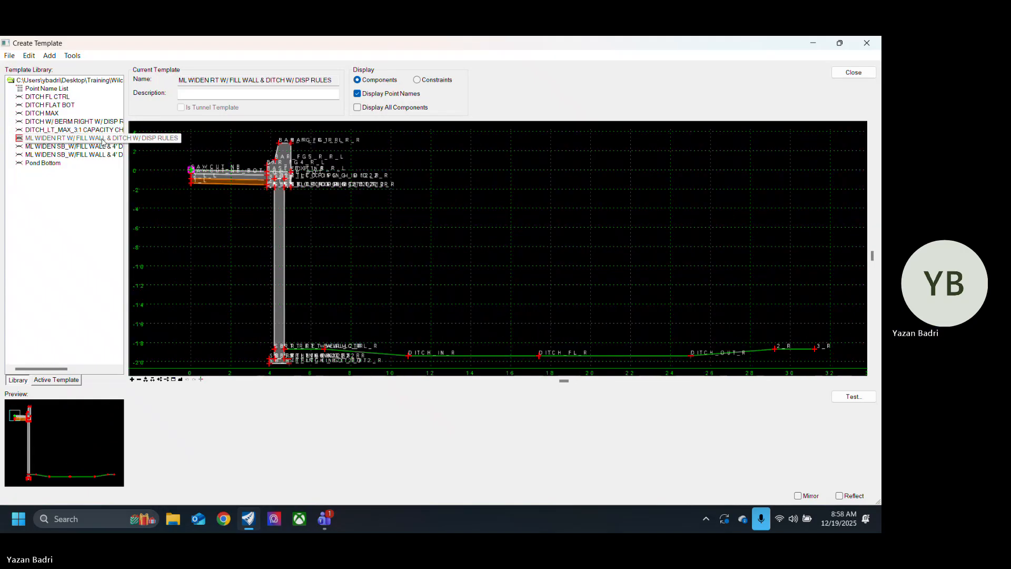
click(104, 154)
click(79, 146)
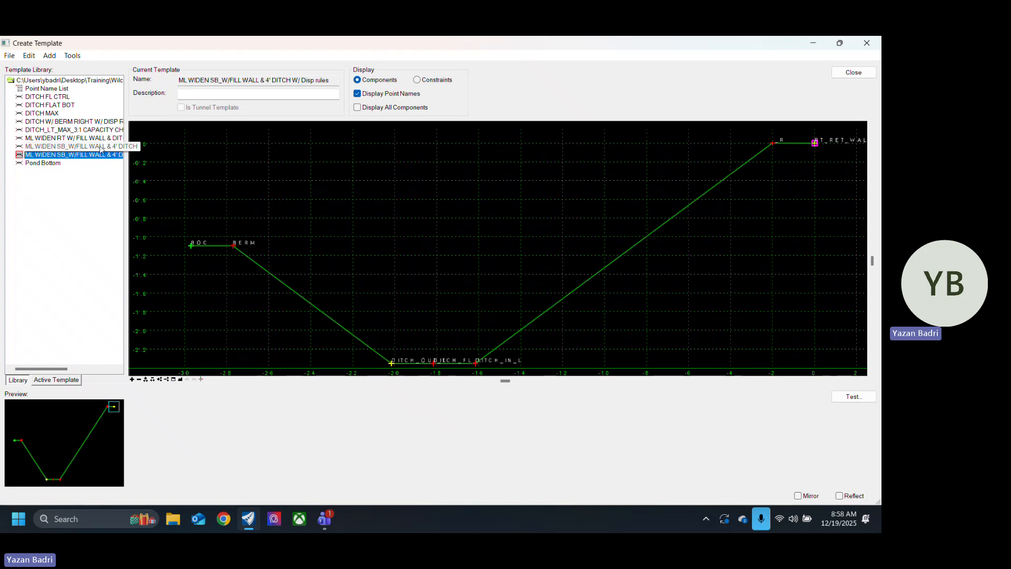
click(56, 164)
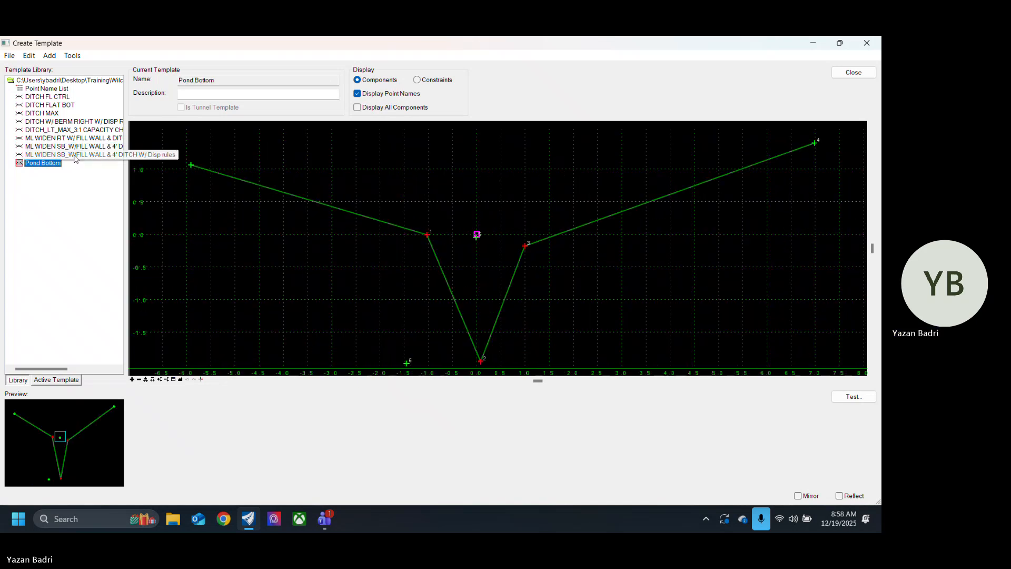
click(79, 156)
click(87, 147)
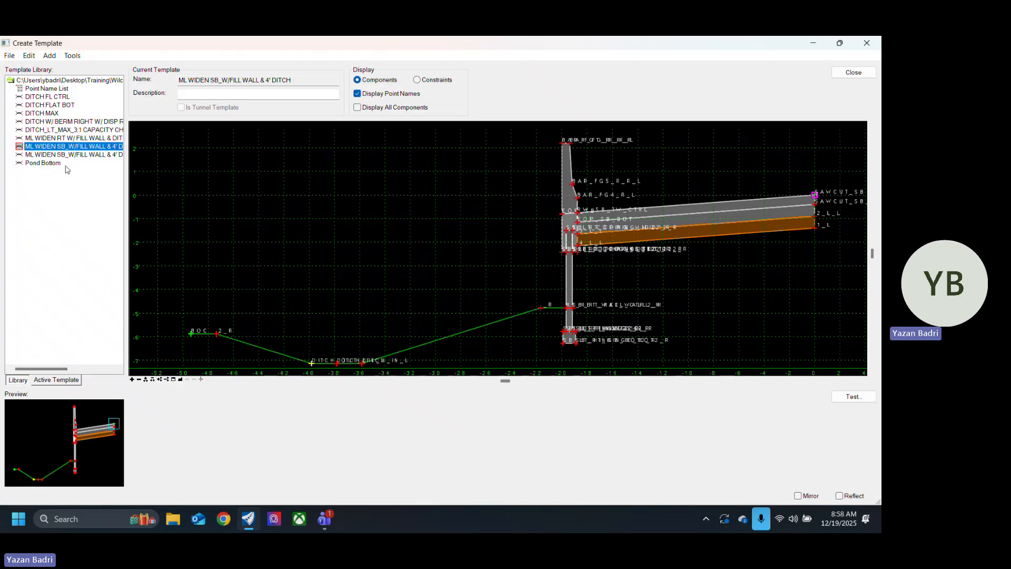
Step: Test the point controls on the outer ditch-bottom point of the ML WIDEN SB_W/FILL WALL & 4' DITCH template
scroll(354, 255, down, 3)
scroll(332, 316, up, 2)
right_click(332, 316)
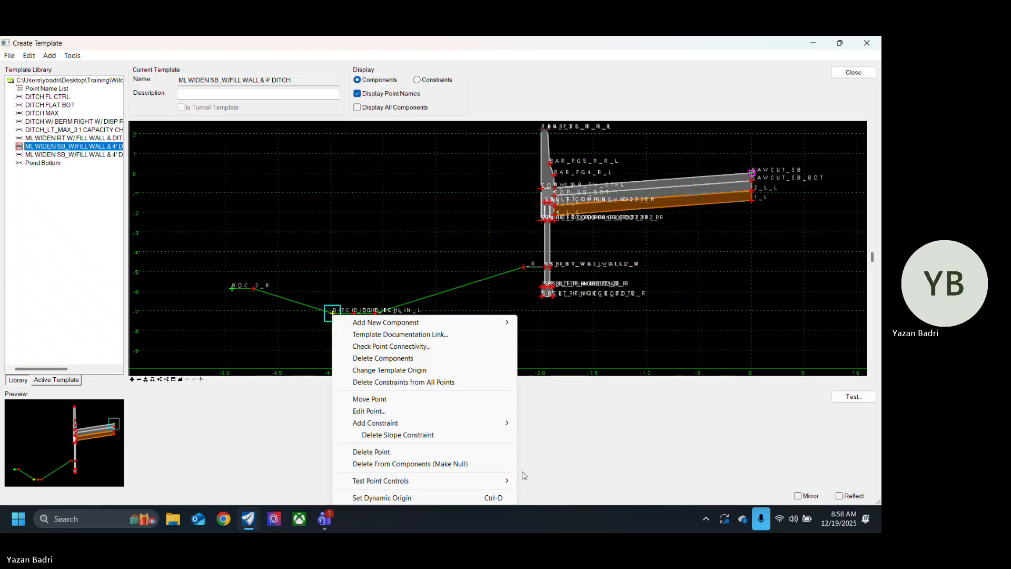
mouse_move(380, 481)
click(547, 504)
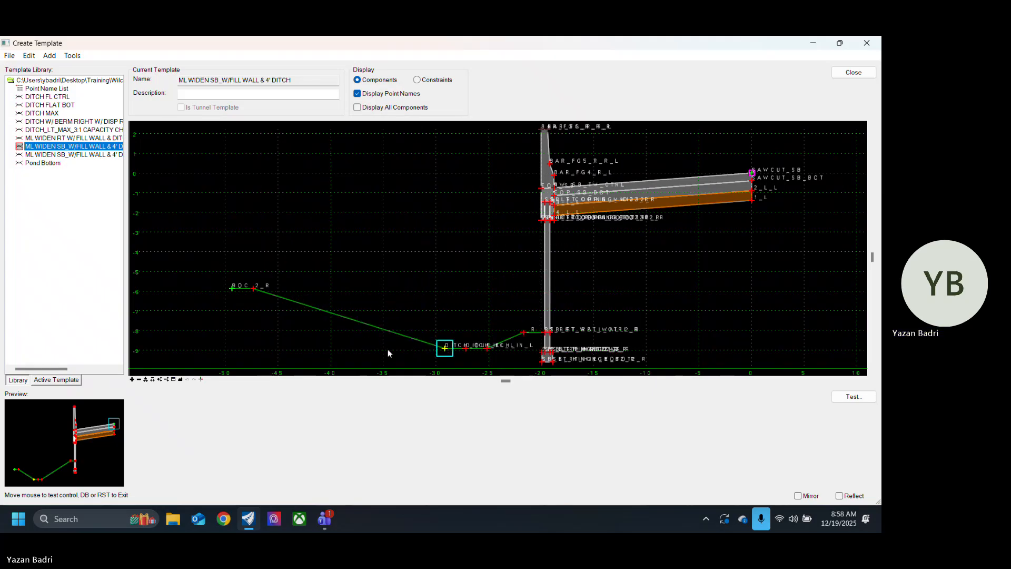
click(390, 331)
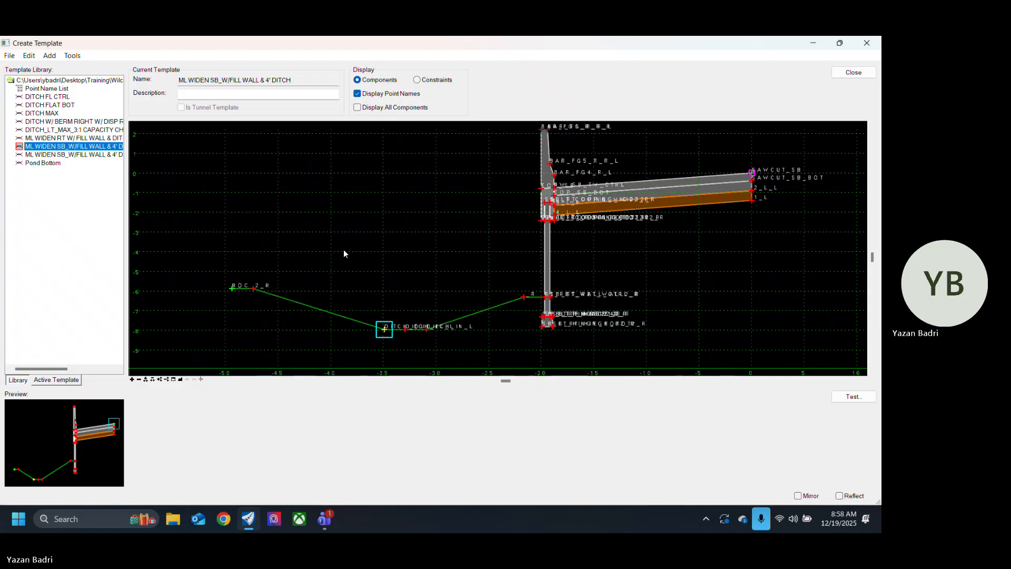
Step: View the two ML WIDEN display-rule templates, ending with DITCH_LT_MAX_3:1 CAPACITY CHECK as the active template
scroll(330, 201, down, 2)
double_click(98, 156)
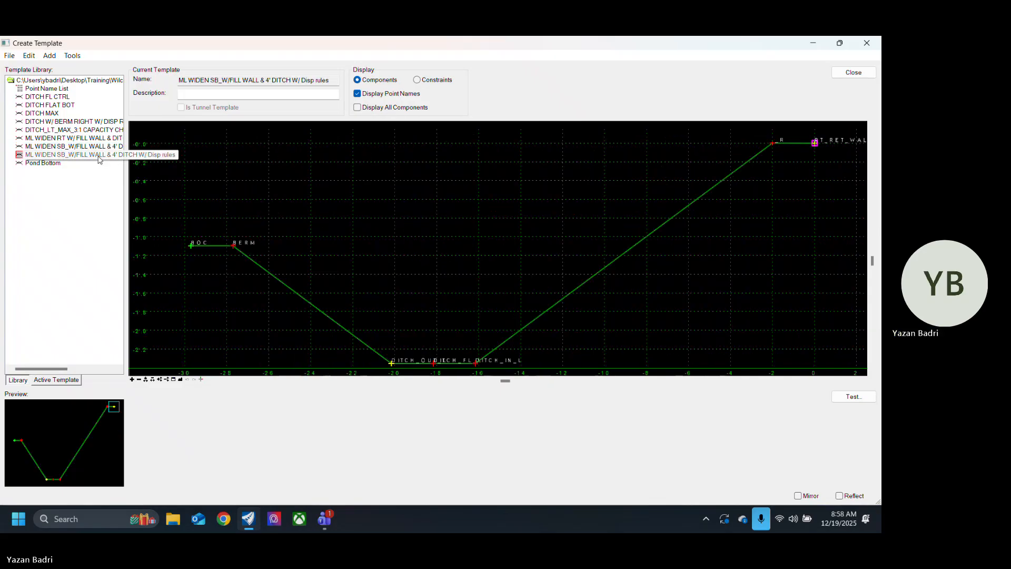
double_click(97, 139)
double_click(97, 130)
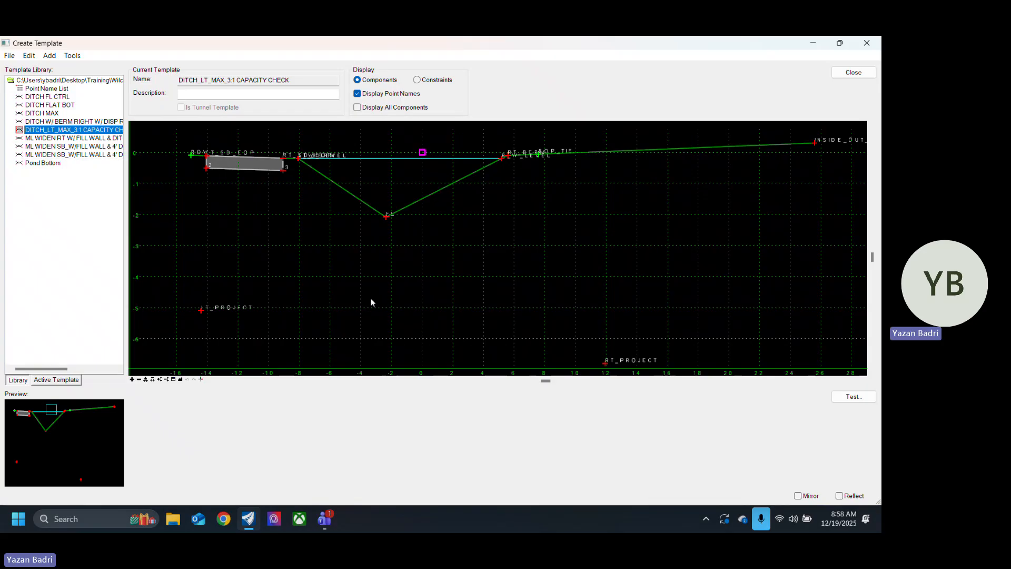
scroll(403, 292, down, 2)
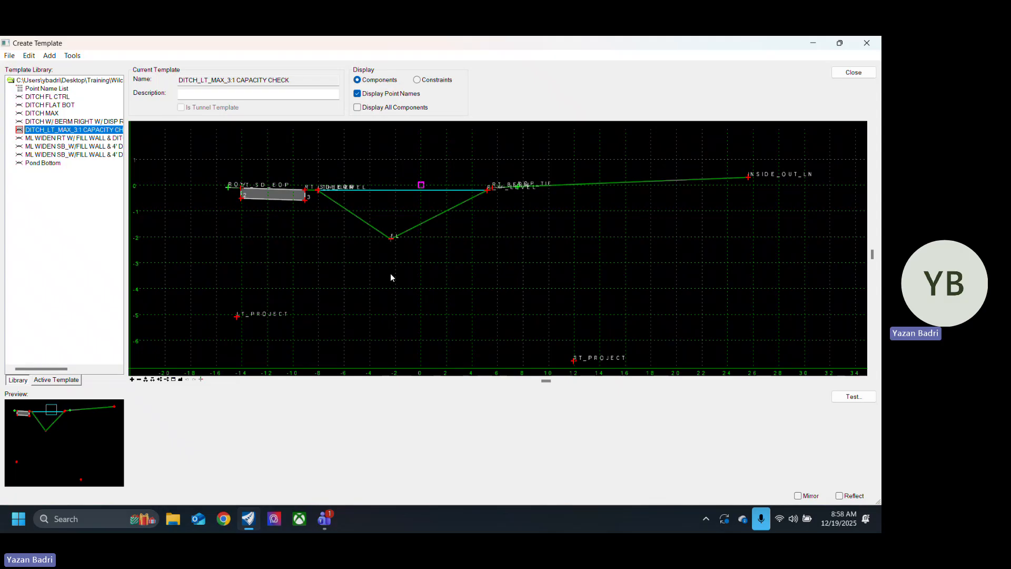
Step: Preview the ML WIDEN SB templates and place ML WIDEN SB_W/FILL WALL & 4' DITCH beside DITCH_LT_MAX_3:1 CAPACITY CHECK, on its negative-offset side
click(90, 427)
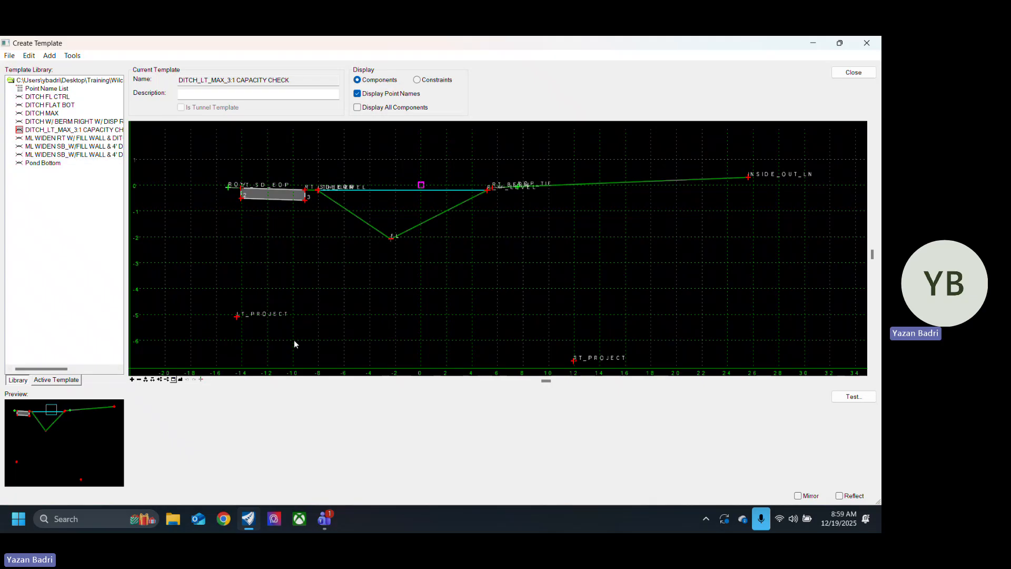
click(74, 154)
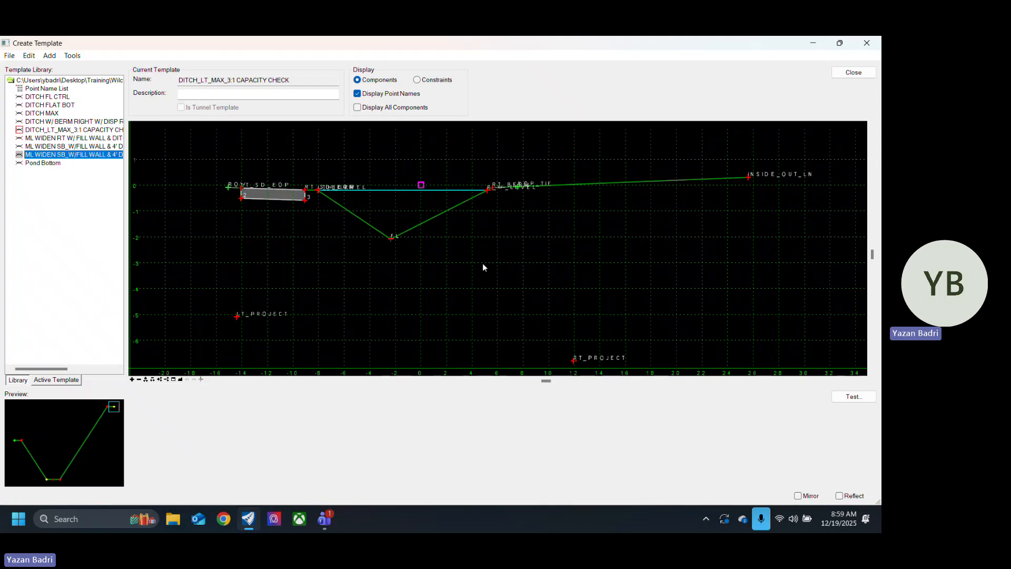
click(100, 147)
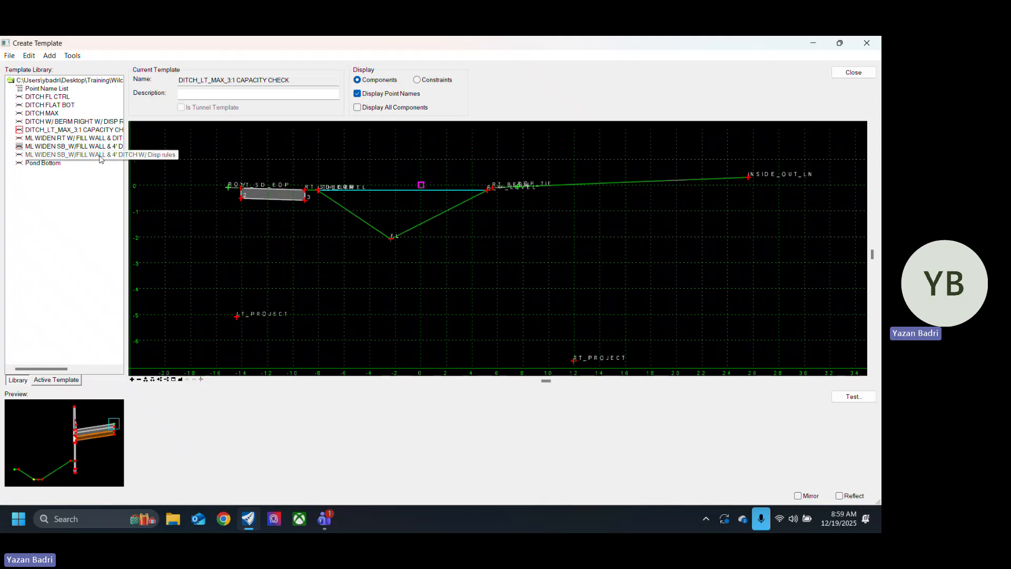
click(101, 155)
click(69, 147)
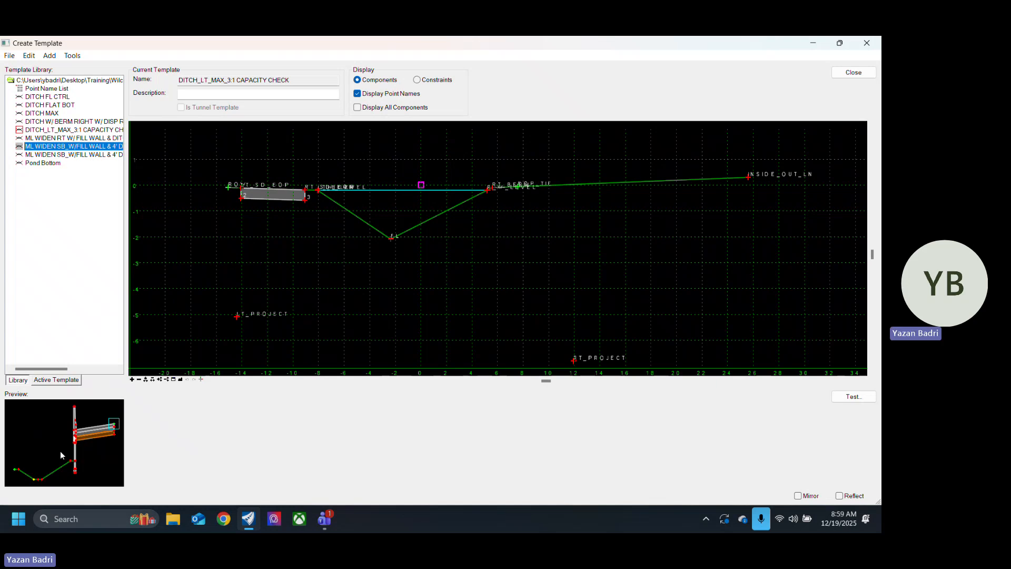
scroll(557, 235, down, 3)
drag(90, 447, 380, 217)
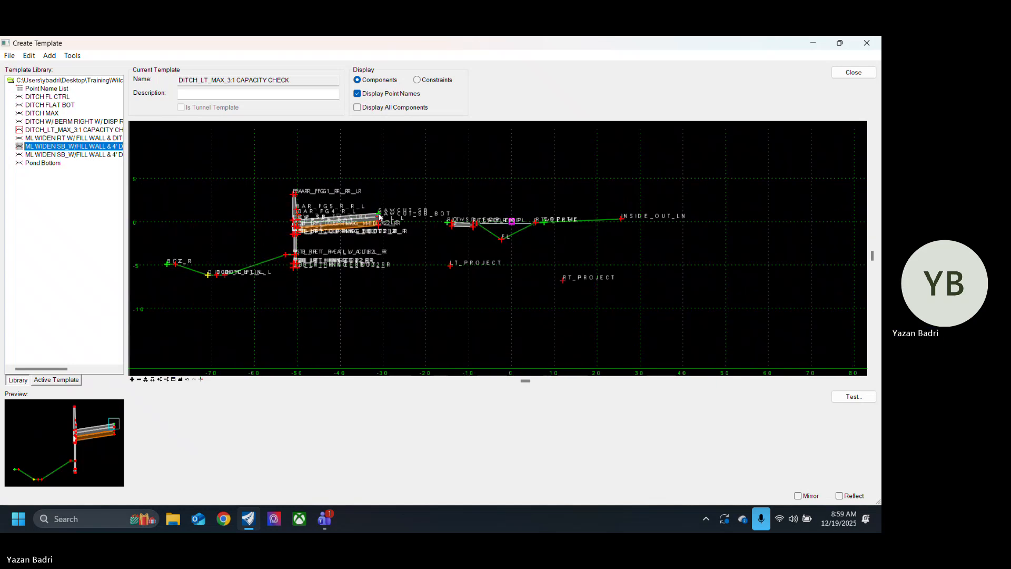
Step: Undo the placement of the ML WIDEN SB_W/FILL WALL & 4' DITCH template
right_click(364, 287)
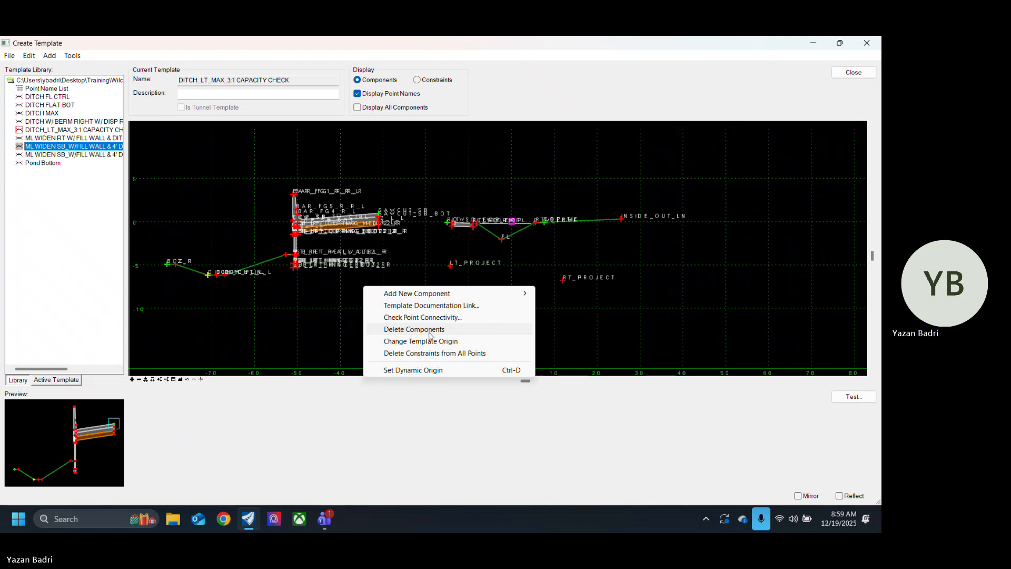
click(330, 321)
key(ctrl+z)
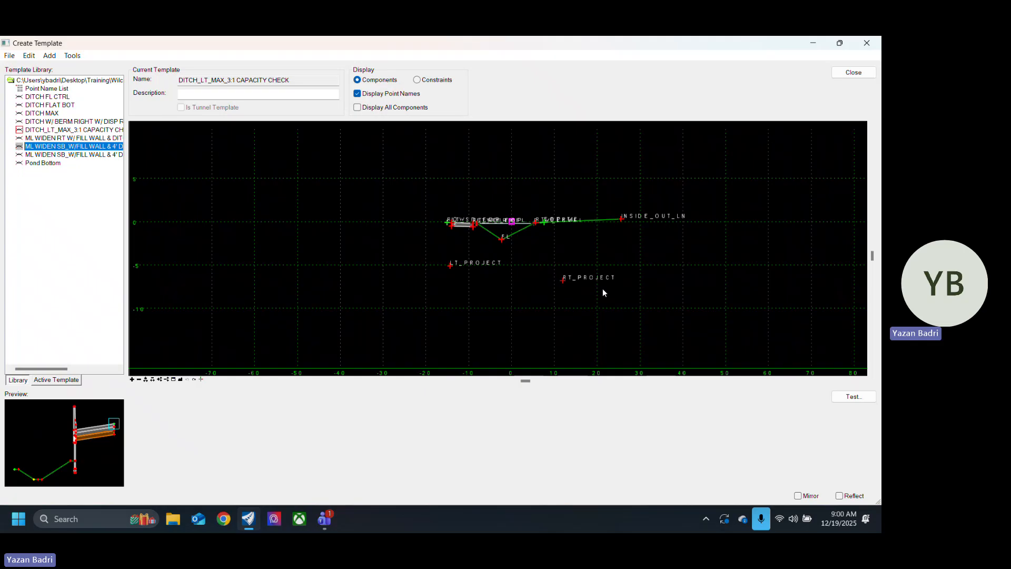
Step: Start placing ML WIDEN SB_W/FILL WALL & 4' DITCH in the capacity check template with Mirror and Reflect turned on
drag(83, 437, 235, 270)
right_click(304, 257)
click(334, 261)
right_click(272, 269)
click(303, 286)
Step: Turn off Mirror and Reflect for the wall-and-ditch template being placed and cancel its placement
right_click(235, 270)
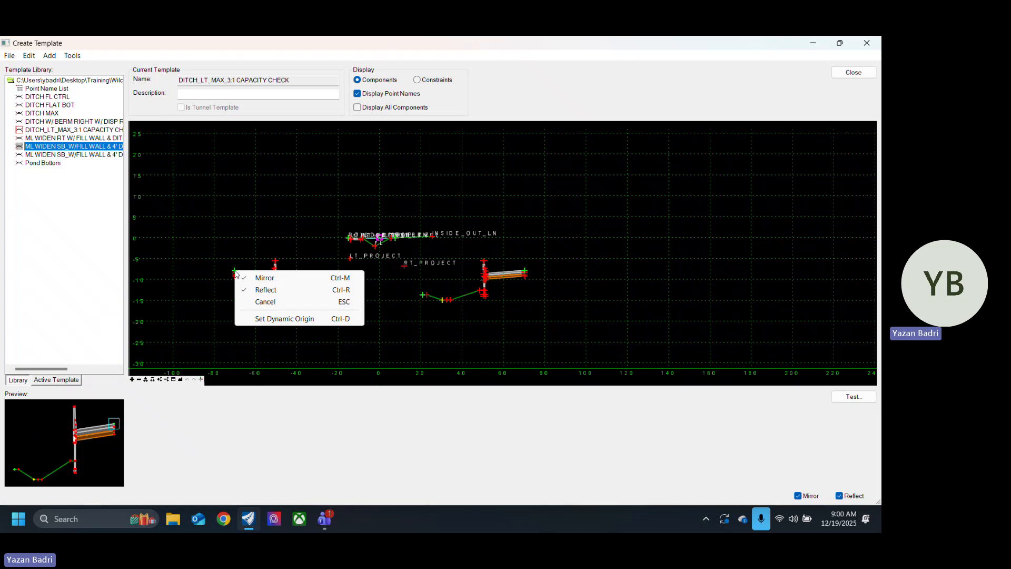
click(264, 278)
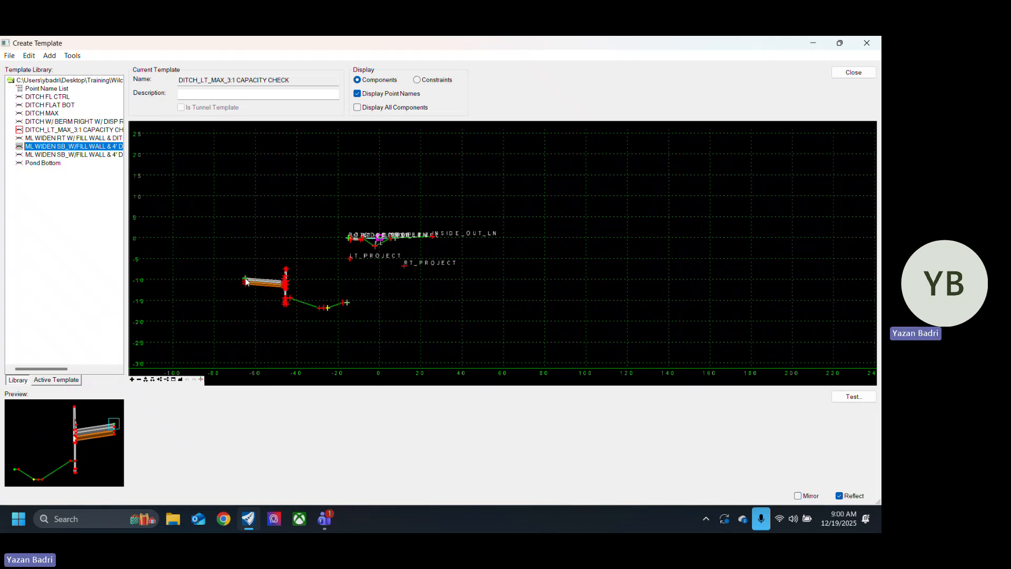
right_click(245, 279)
click(270, 296)
right_click(229, 257)
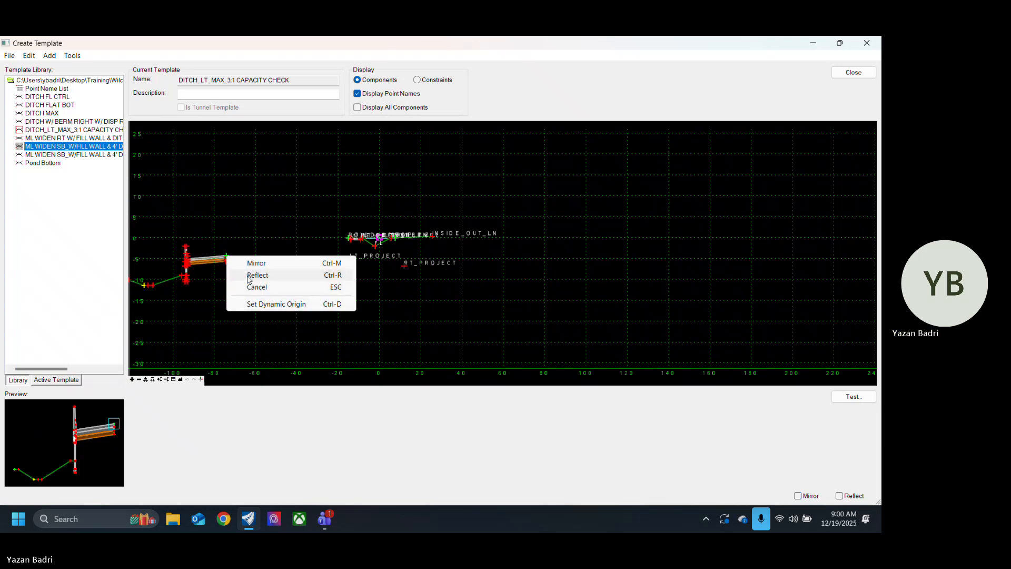
click(249, 276)
right_click(248, 275)
click(269, 294)
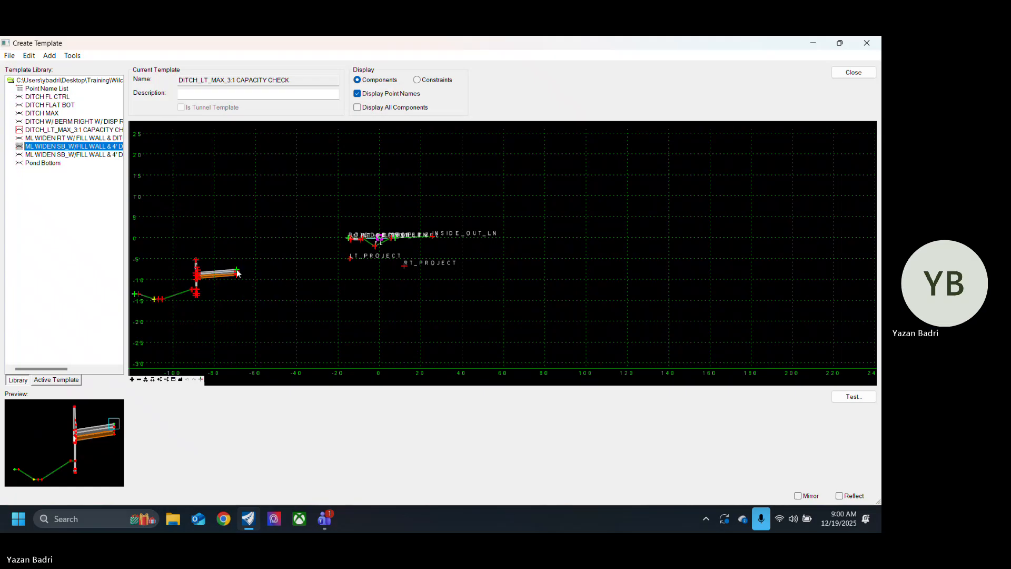
right_click(263, 272)
click(295, 300)
Step: Test the point controls of the outermost negative-offset point in DITCH_LT_MAX_3:1 CAPACITY CHECK, moving it above and below the ditch
scroll(347, 305, down, 2)
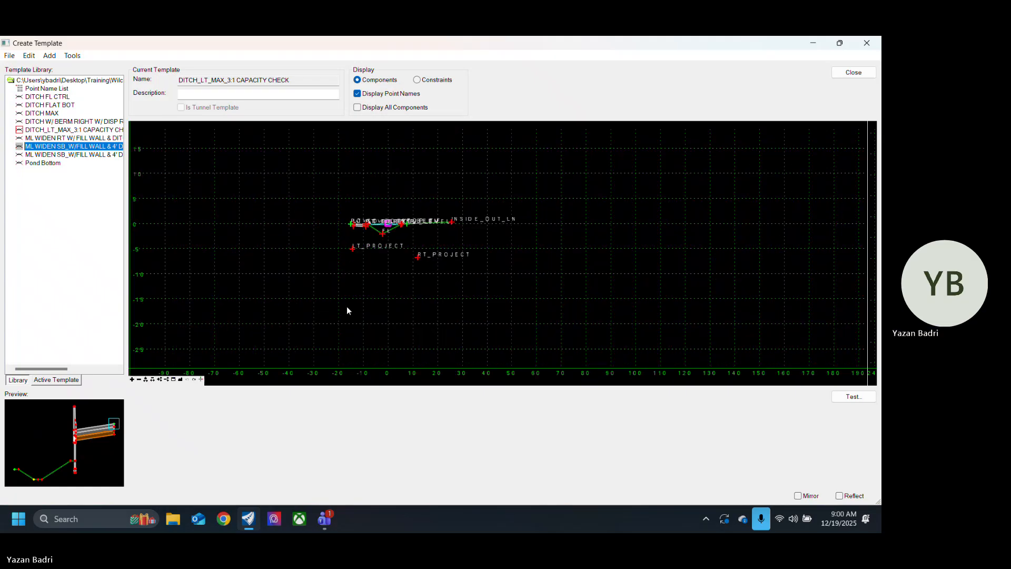
scroll(372, 304, up, 1)
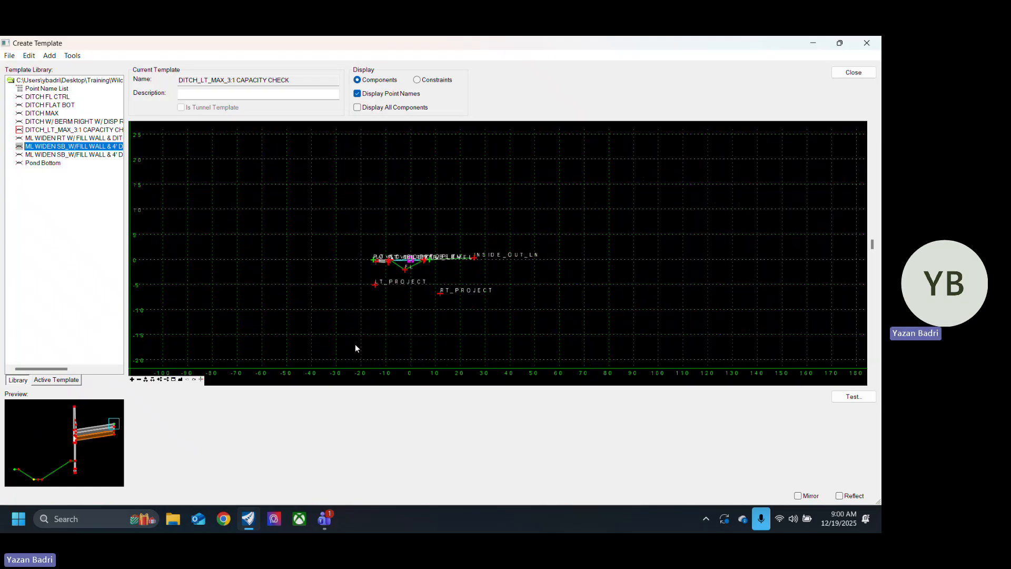
scroll(395, 285, up, 2)
scroll(474, 232, up, 2)
scroll(529, 257, down, 1)
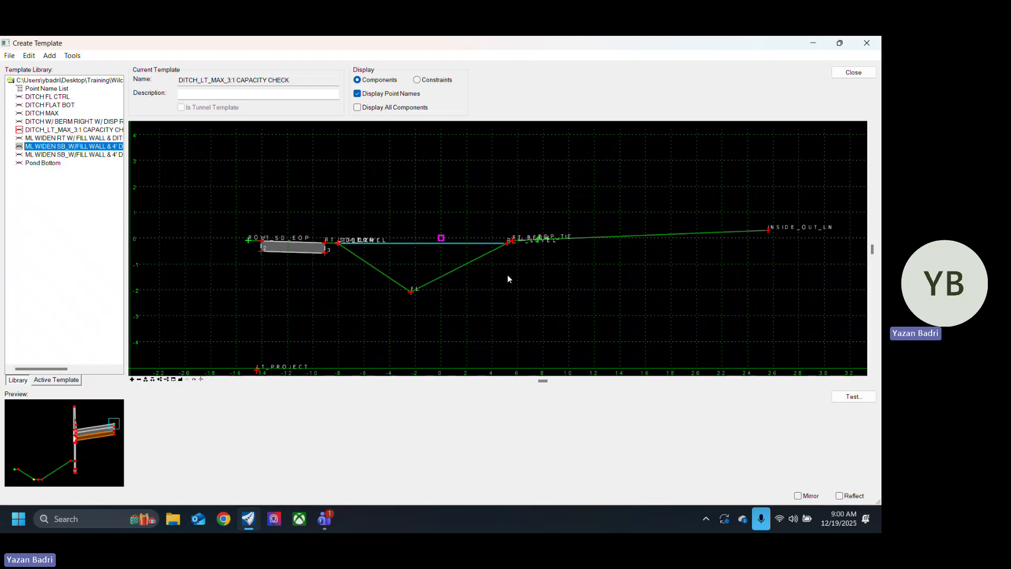
right_click(249, 244)
click(304, 321)
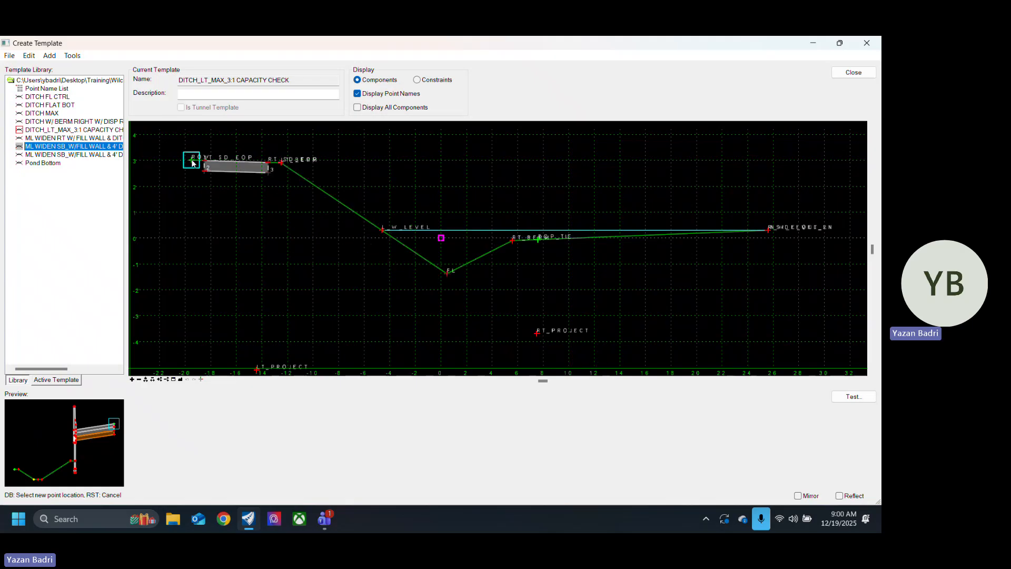
scroll(356, 250, down, 2)
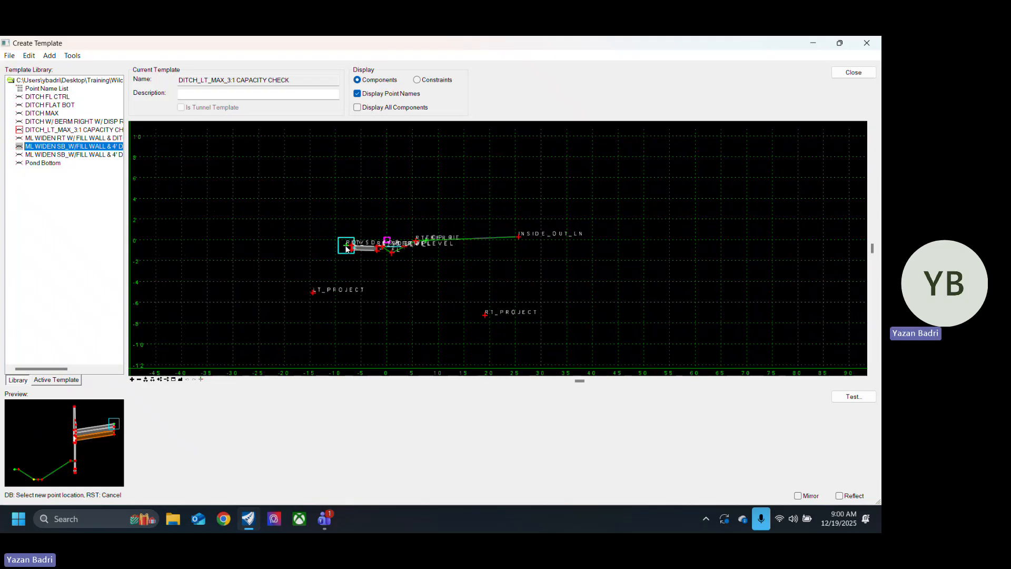
scroll(345, 245, up, 2)
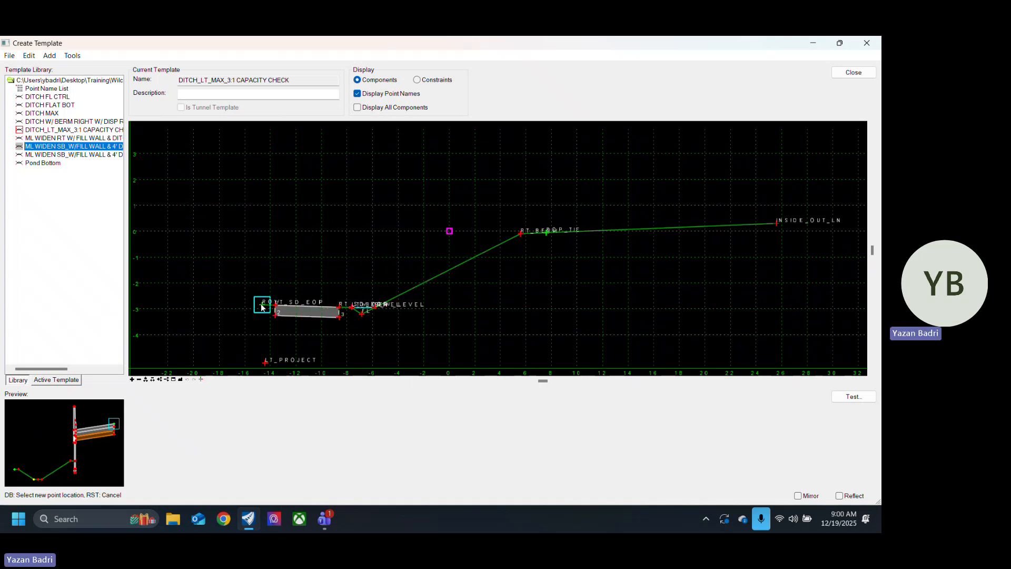
click(257, 232)
Step: View the ML WIDEN display-rule templates, DITCH FL CTRL and DITCH FLAT BOT, ending with DITCH MAX as the active template
double_click(68, 155)
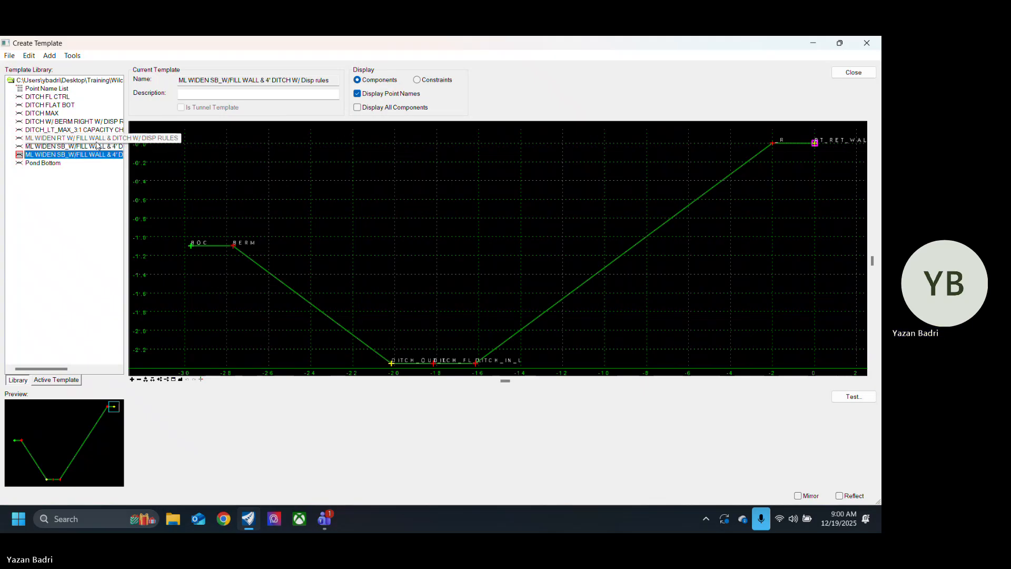
double_click(63, 138)
double_click(61, 96)
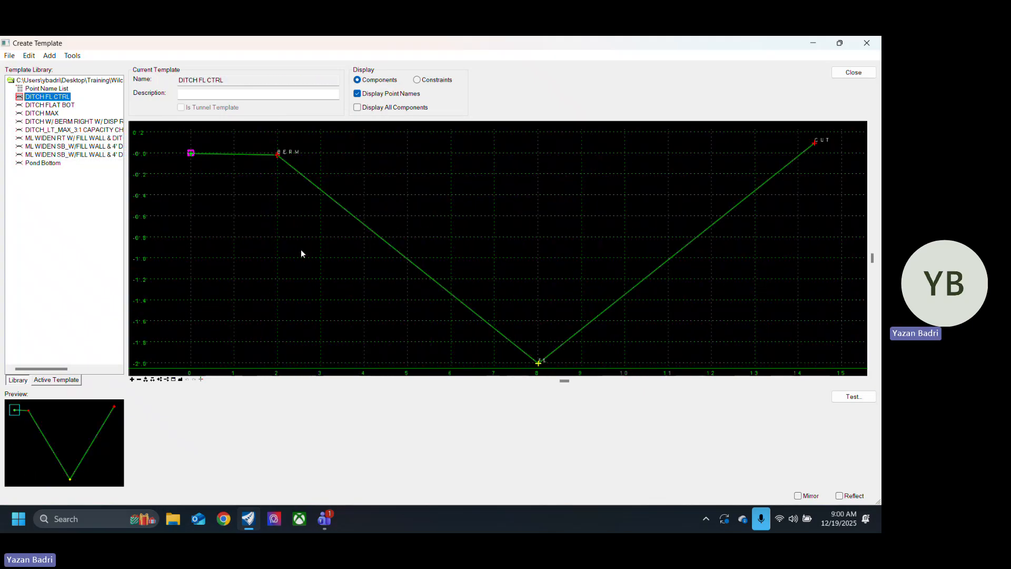
double_click(73, 106)
double_click(63, 113)
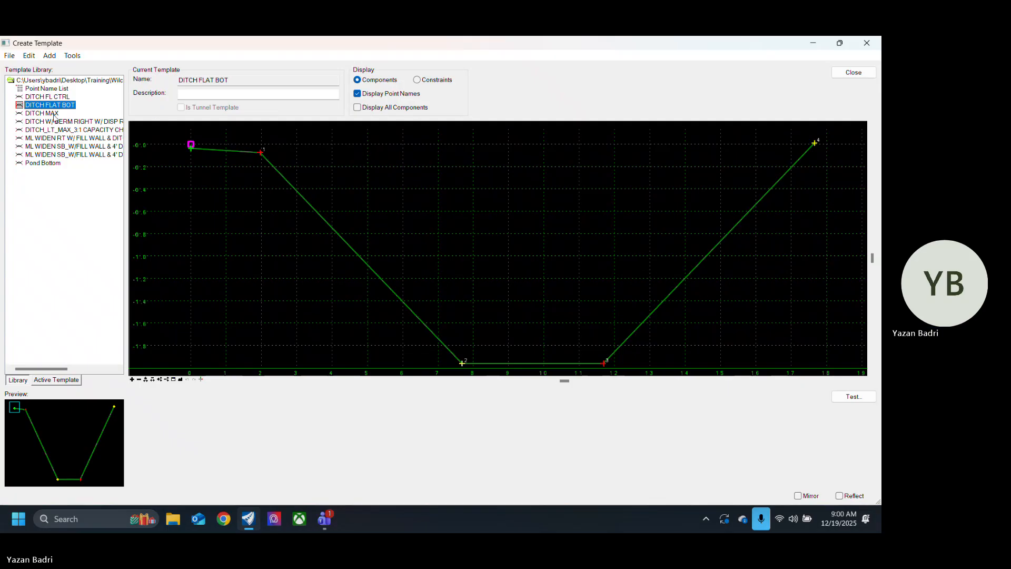
Step: Test all point controls of the ditch-bottom centre point in DITCH MAX, lowering it about 0.8 below the origin
scroll(413, 200, down, 3)
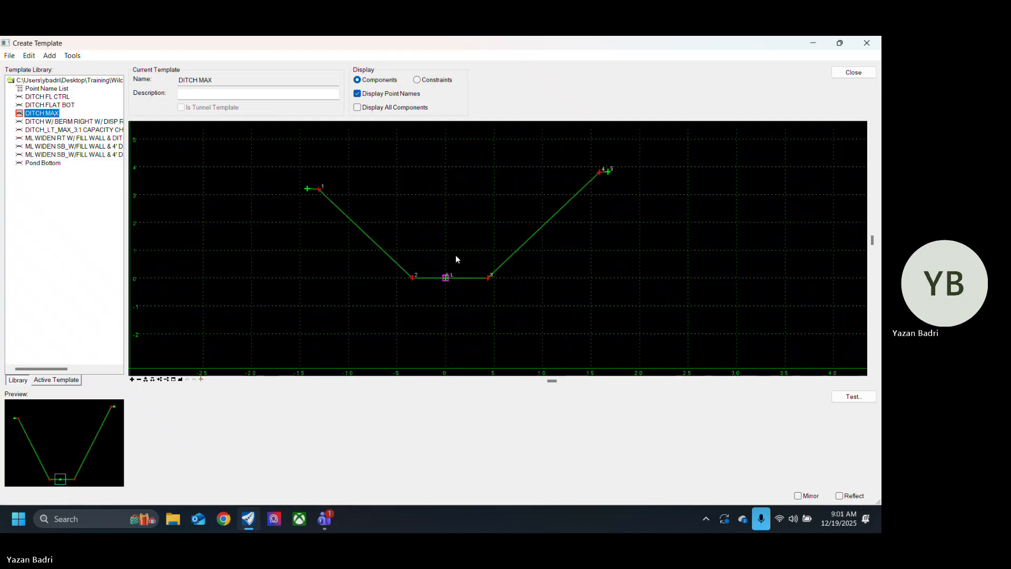
scroll(445, 274, up, 1)
right_click(443, 279)
mouse_move(596, 437)
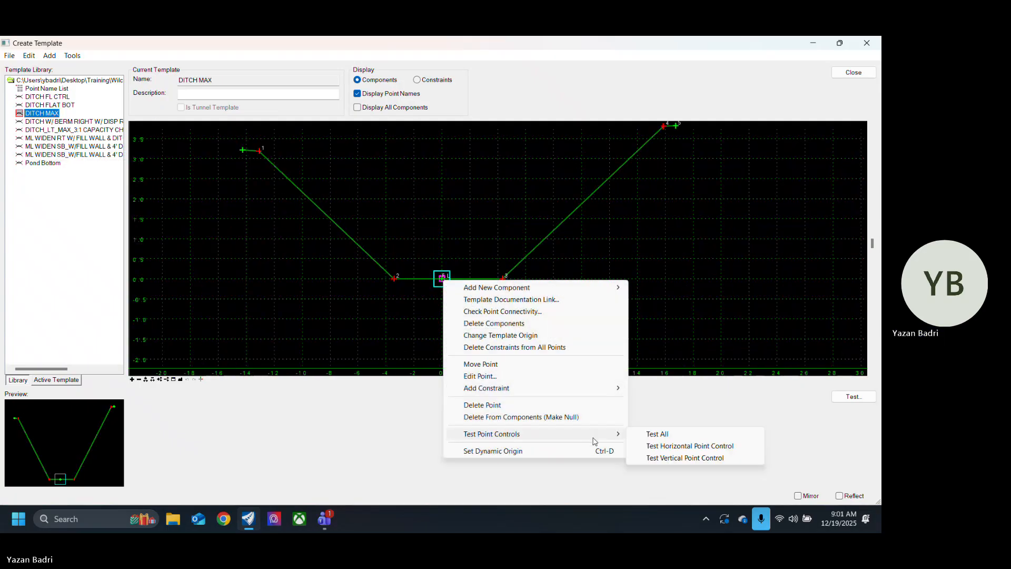
click(650, 433)
click(452, 311)
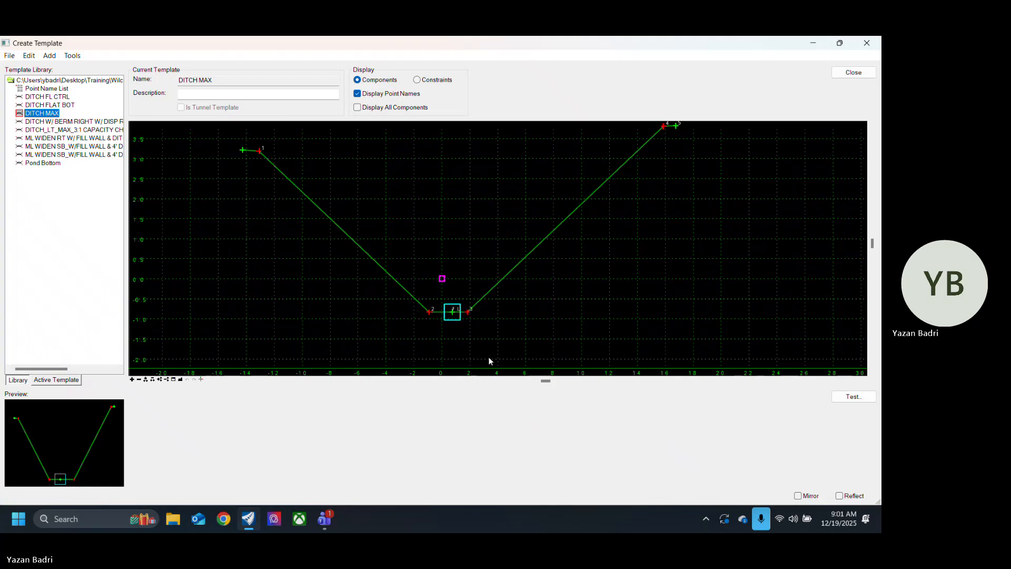
Step: Repeat the point control test on the DITCH MAX centre point, lowering it about 1.3 below the origin
scroll(343, 268, down, 2)
scroll(386, 287, up, 2)
scroll(416, 285, down, 2)
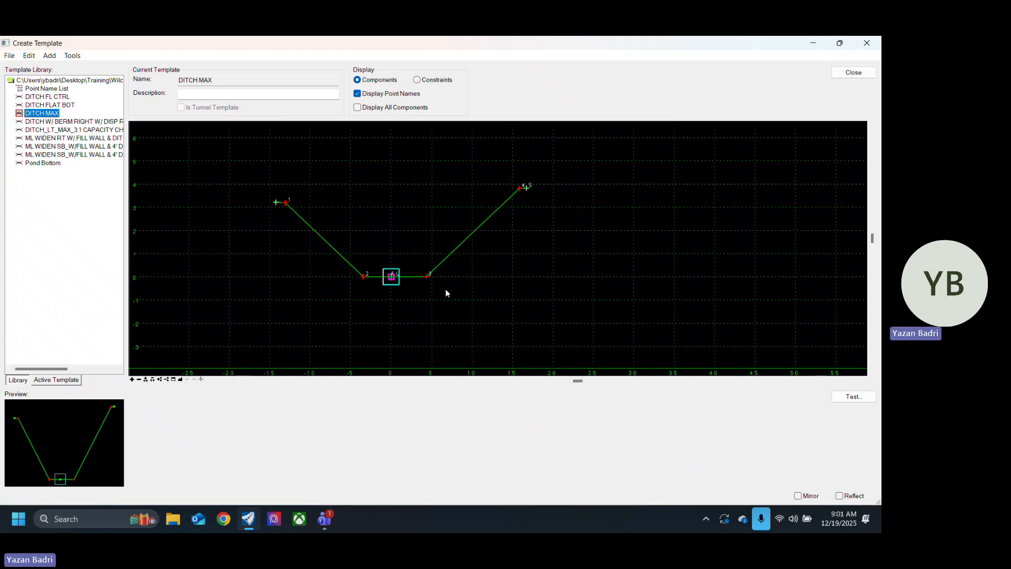
right_click(399, 282)
click(464, 355)
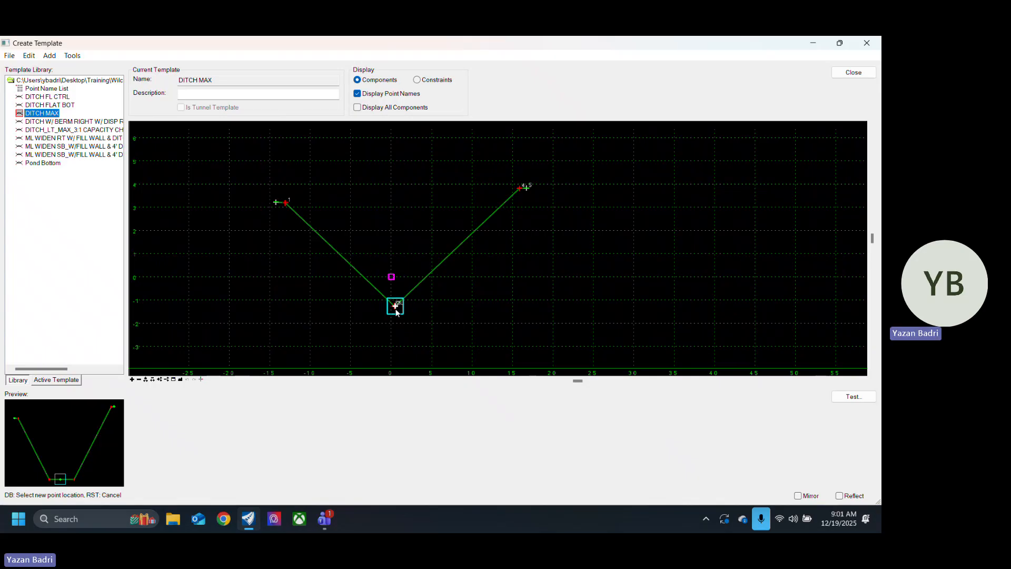
click(396, 308)
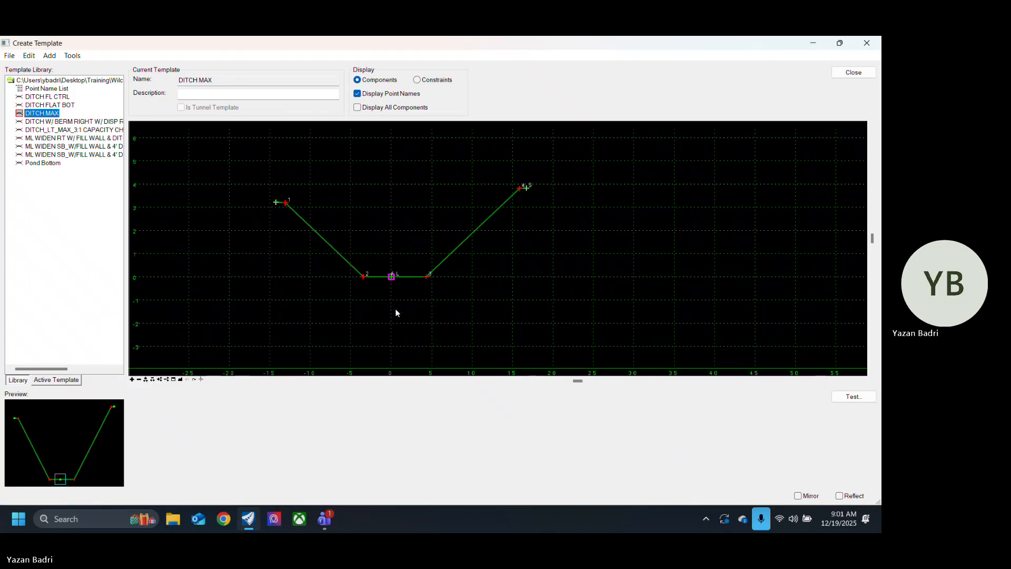
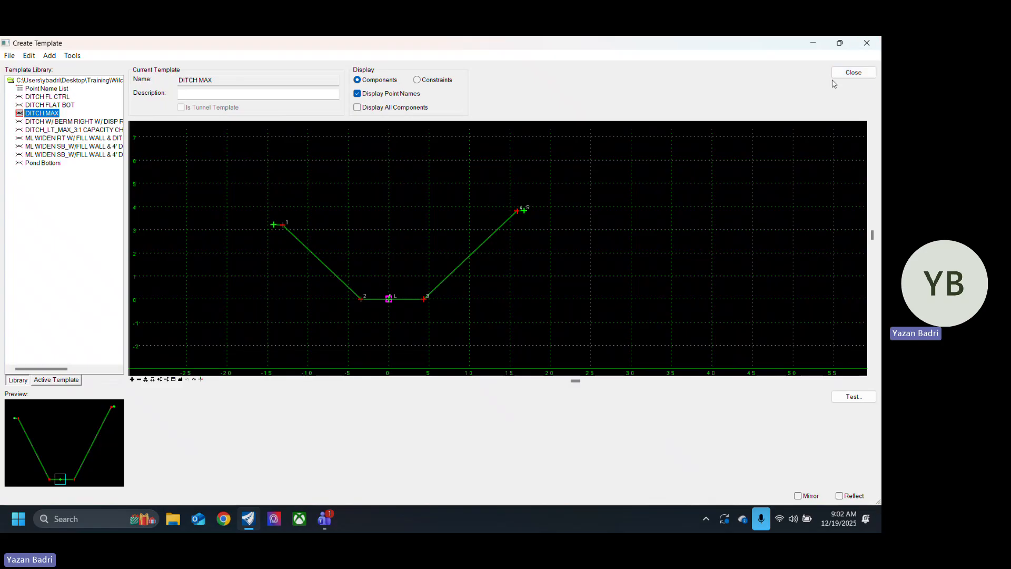
Step: Close the template editor without saving the changes to Ditch Templates.itl
click(853, 72)
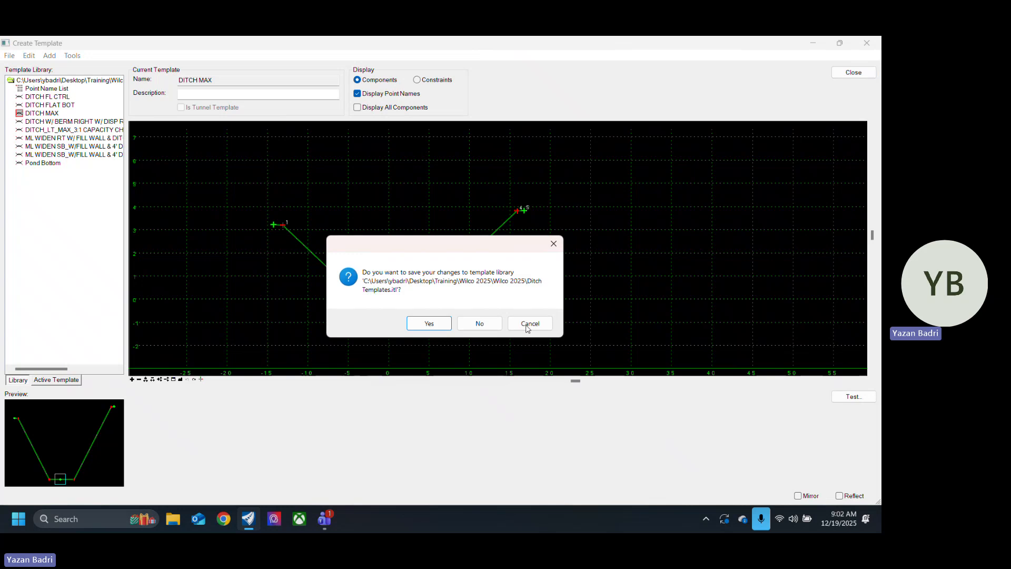
click(479, 323)
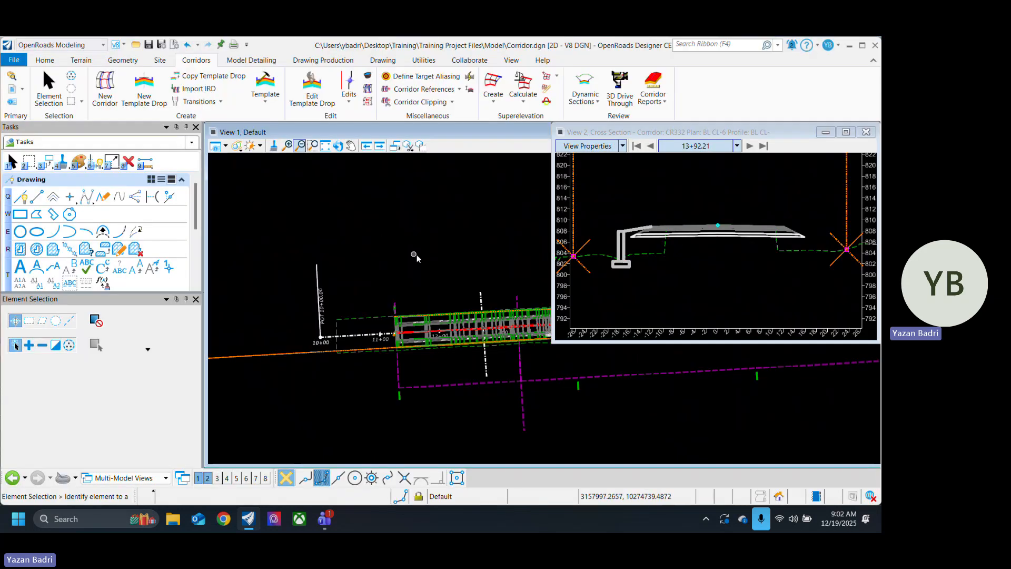
scroll(390, 269, down, 3)
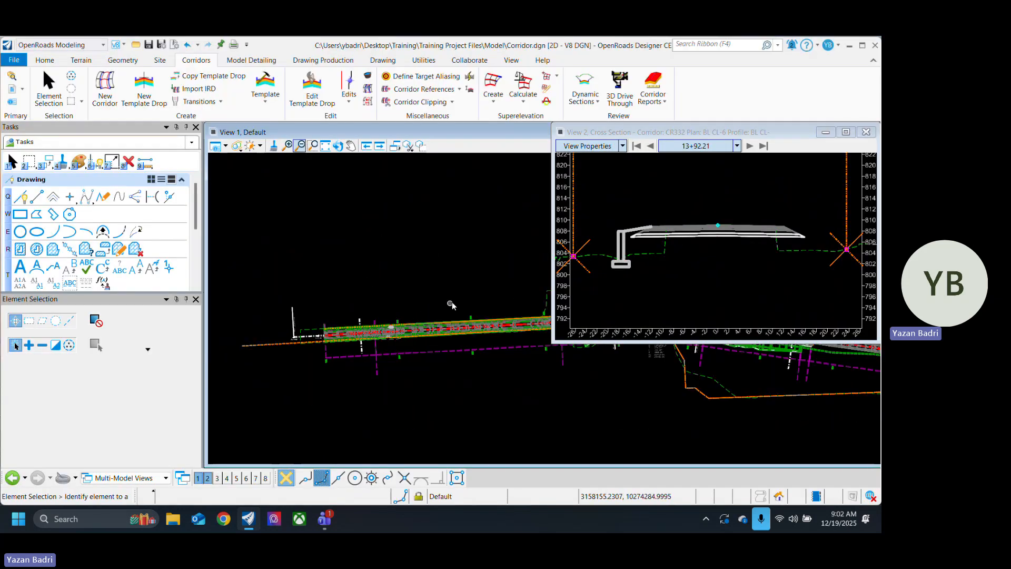
scroll(422, 291, up, 3)
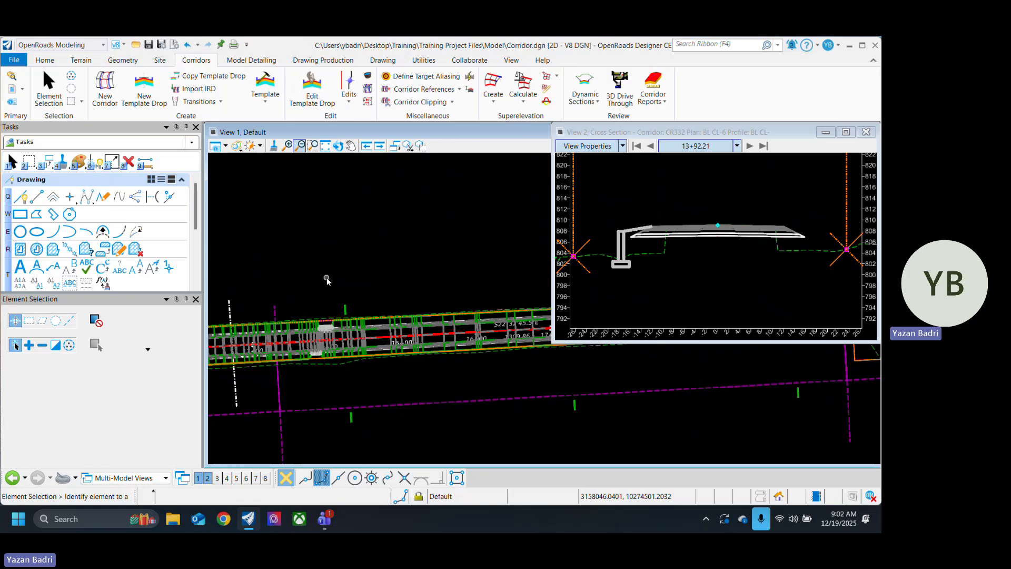
middle_drag(330, 258, 380, 282)
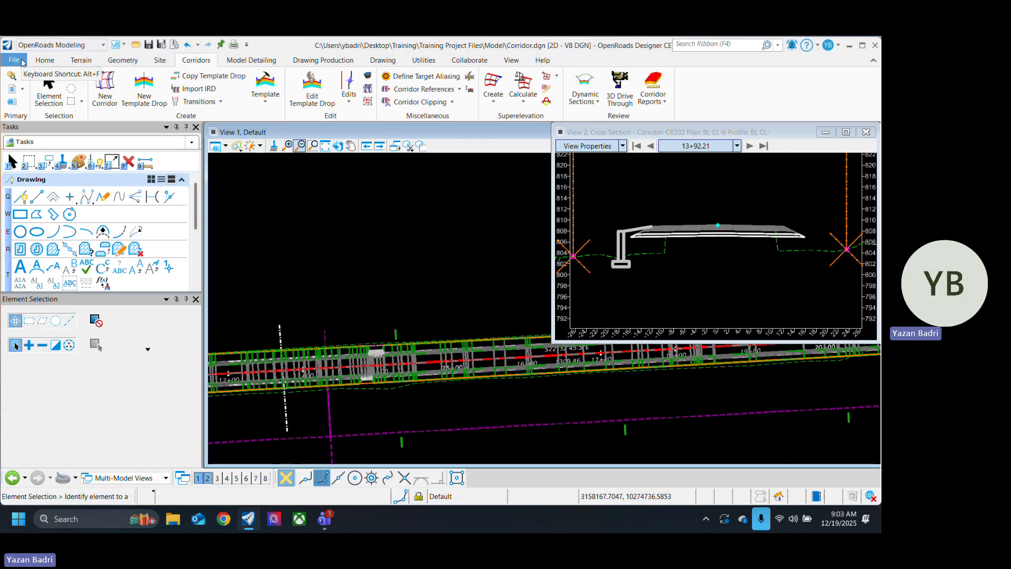
Step: Create a new DGN file named Drainage in the project's Model folder with the TxDOT 2D design seed
click(23, 62)
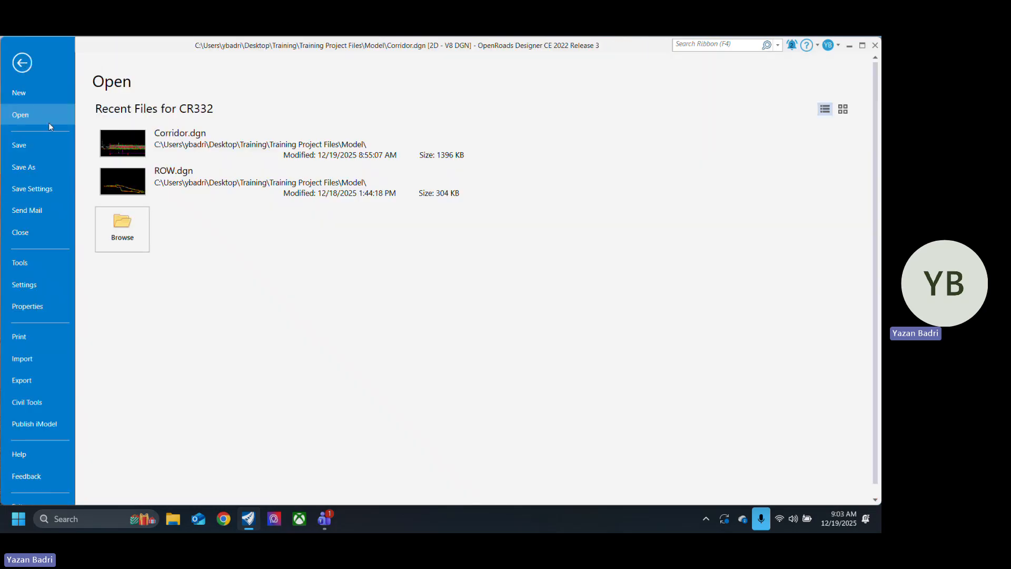
click(33, 95)
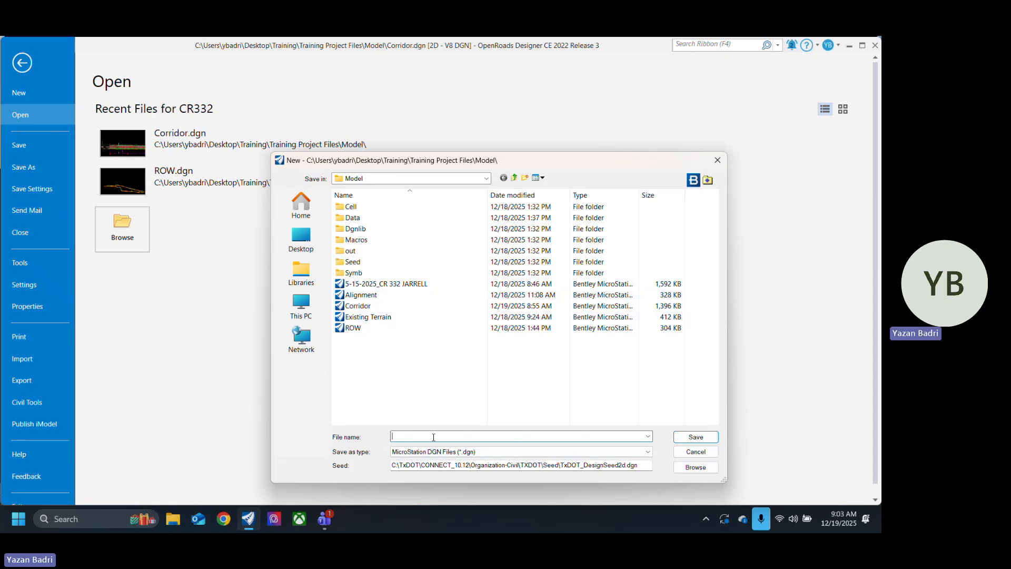
text(Drainage)
click(696, 437)
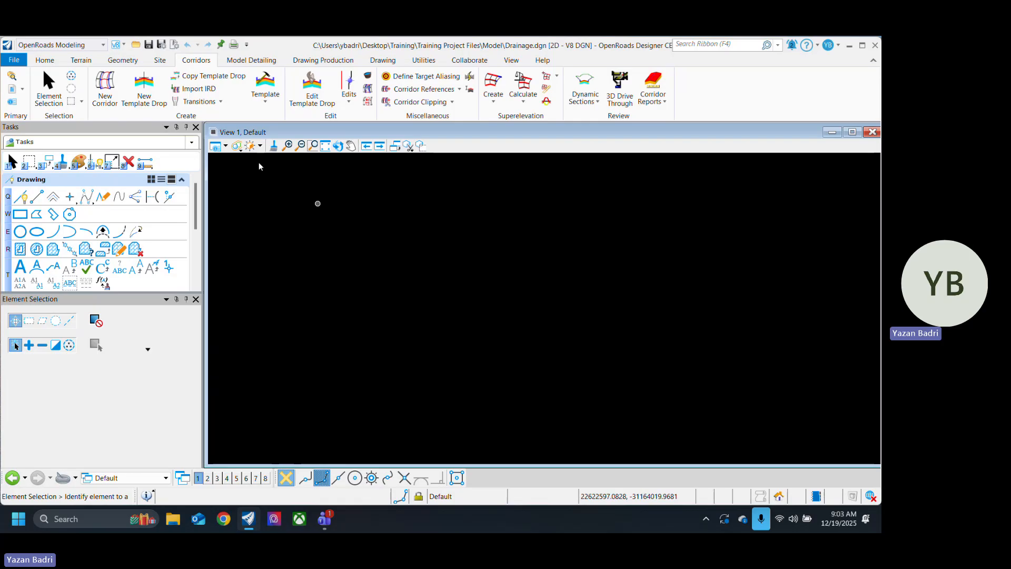
Step: Attach the Alignment, Corridor and Existing Terrain files as Coincident World references, accepting the WorkSet alert and suppressing it for future attachments
click(12, 88)
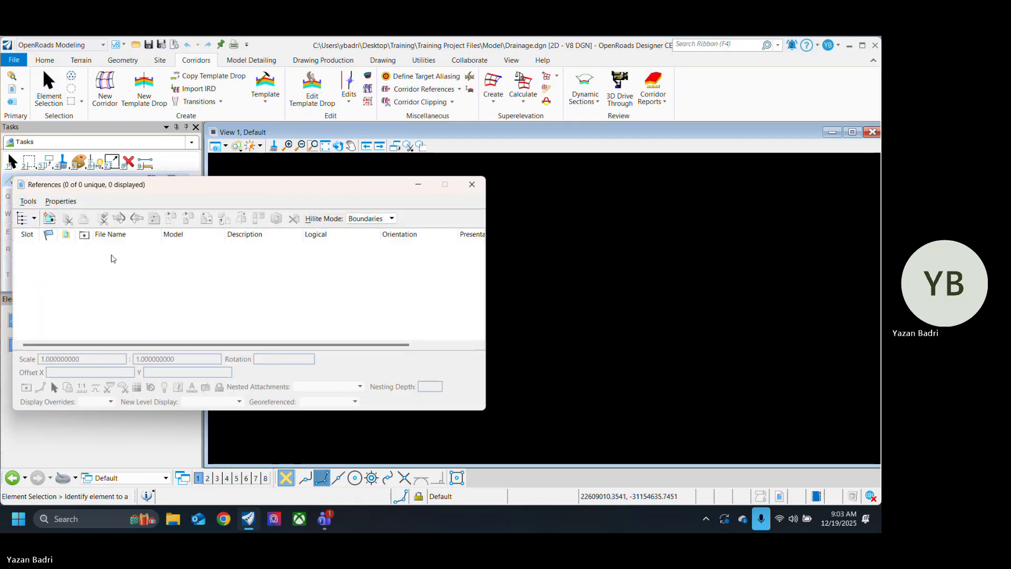
click(50, 219)
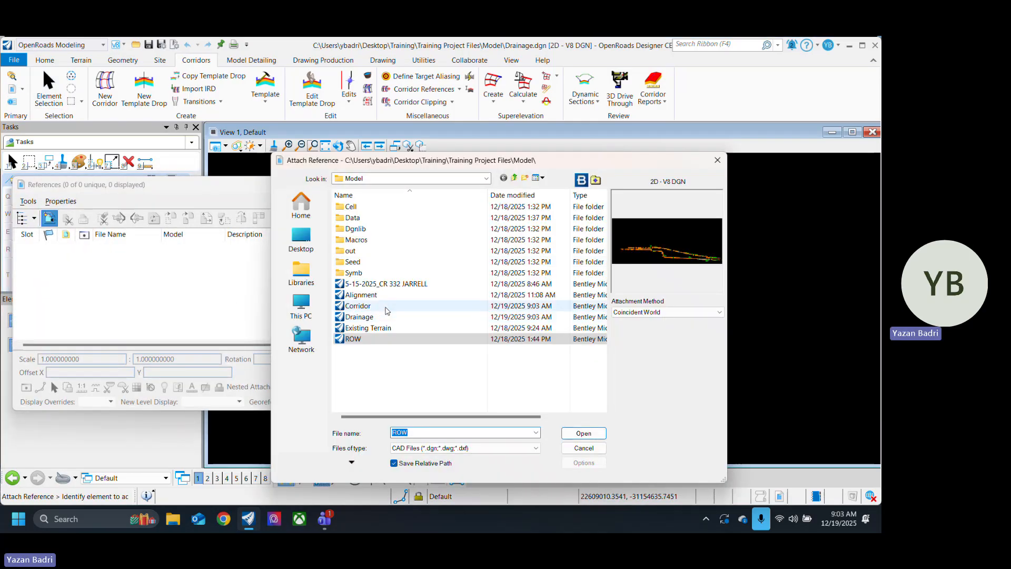
click(383, 305)
ctrl+click(383, 295)
ctrl+click(368, 327)
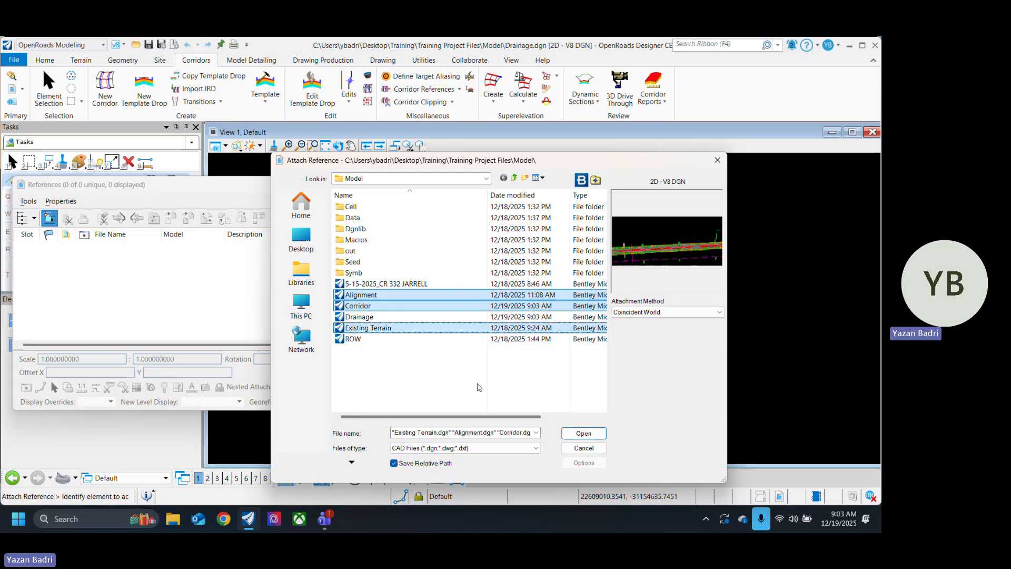
click(584, 433)
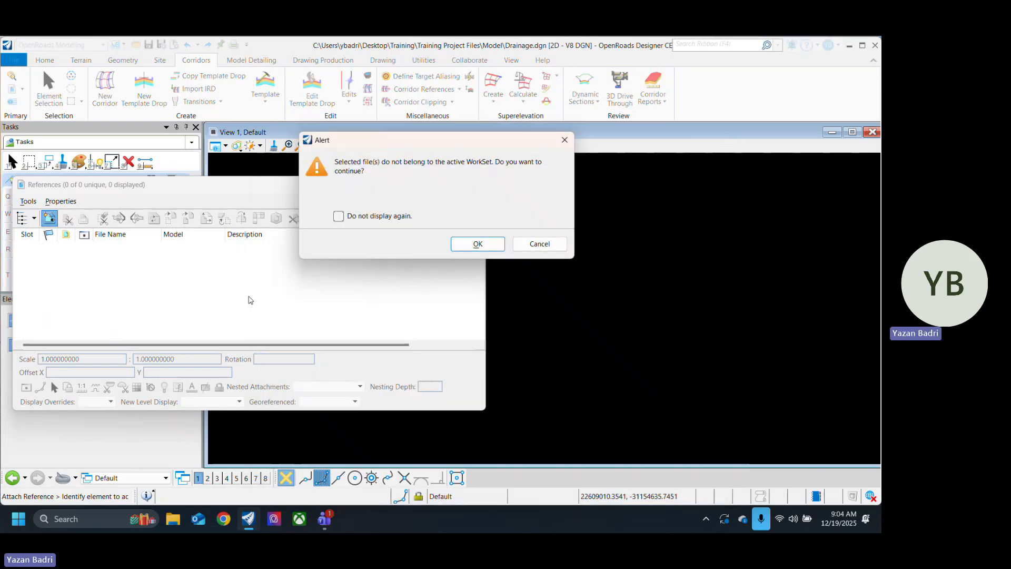
click(338, 216)
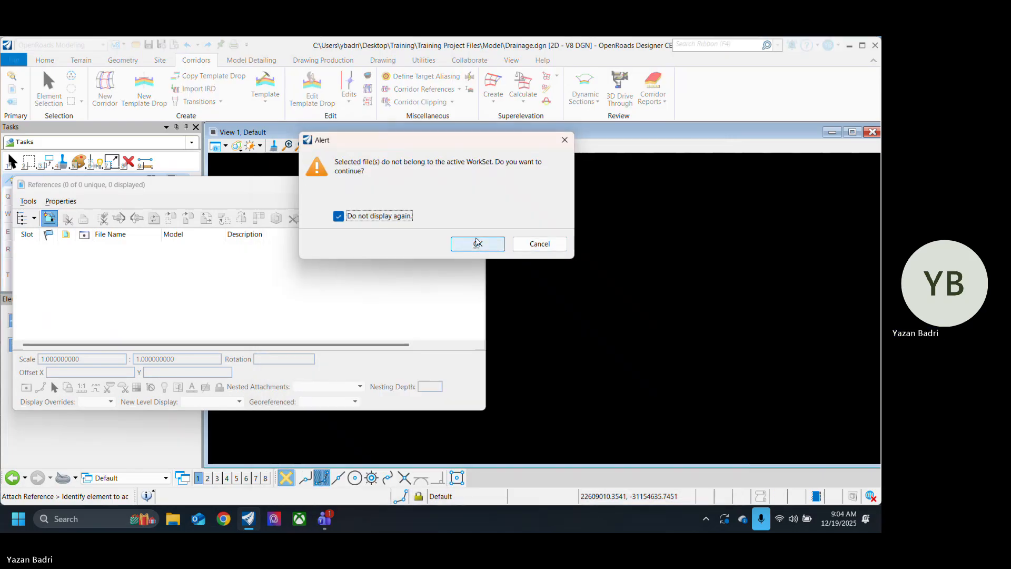
click(477, 243)
click(472, 184)
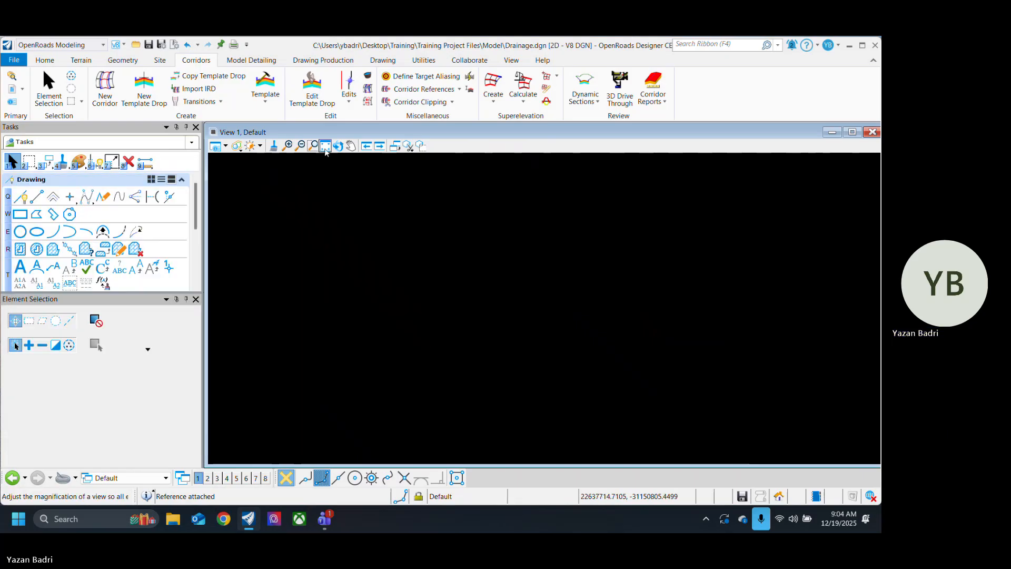
Step: Set the referenced existing terrain as the active terrain model by way of its boundary
click(49, 85)
scroll(523, 290, up, 6)
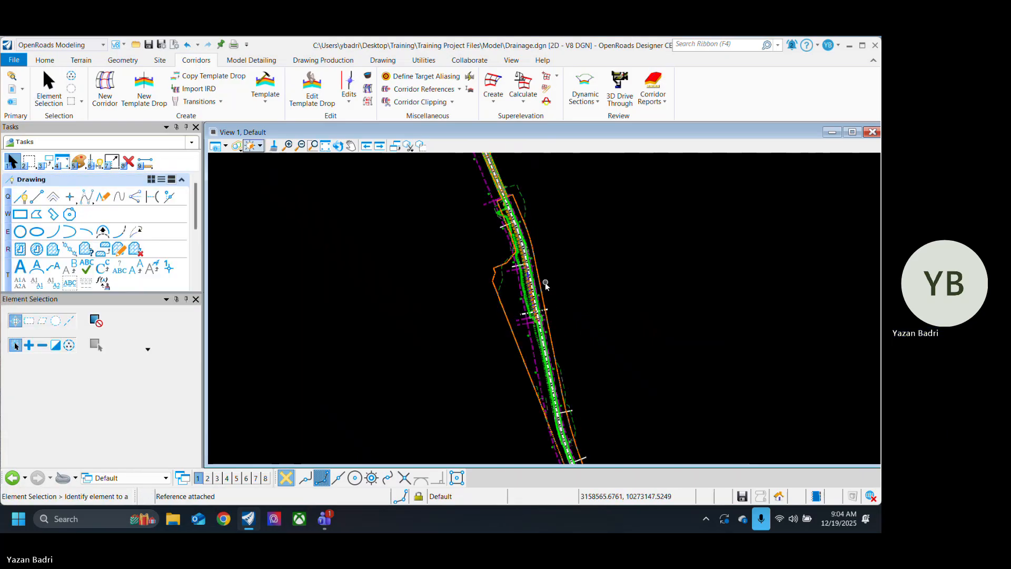
click(464, 271)
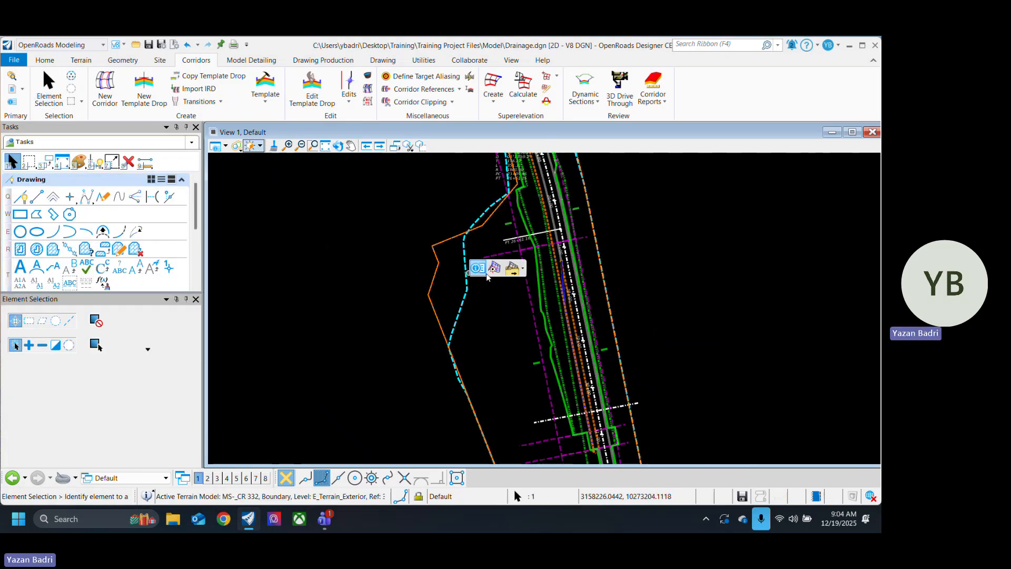
click(494, 270)
scroll(495, 342, down, 4)
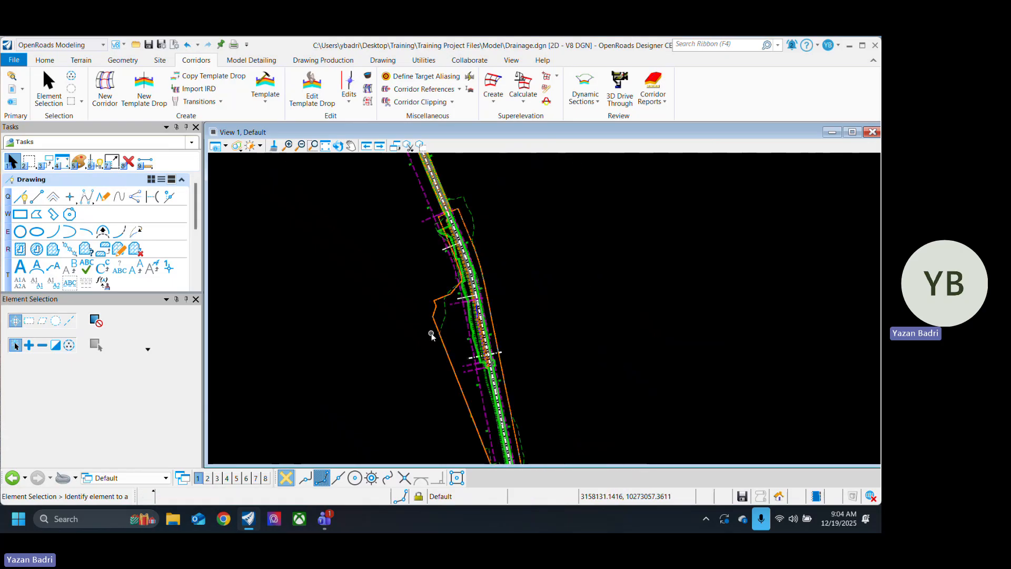
Step: Rotate the plan view by two points along the road so the corridor runs roughly horizontally, and save the settings
click(338, 146)
click(344, 202)
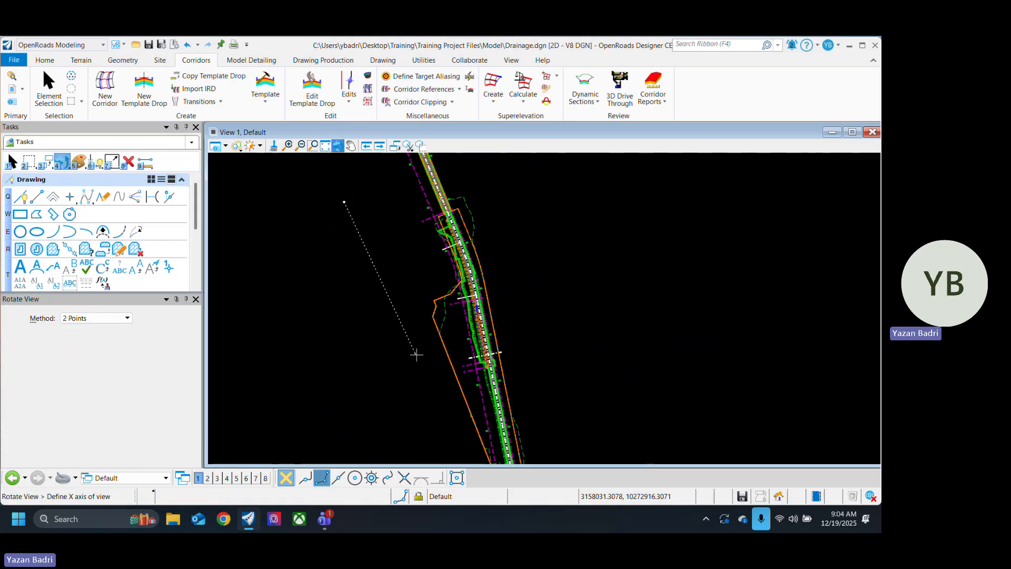
click(423, 370)
scroll(427, 398, down, 2)
scroll(400, 305, up, 2)
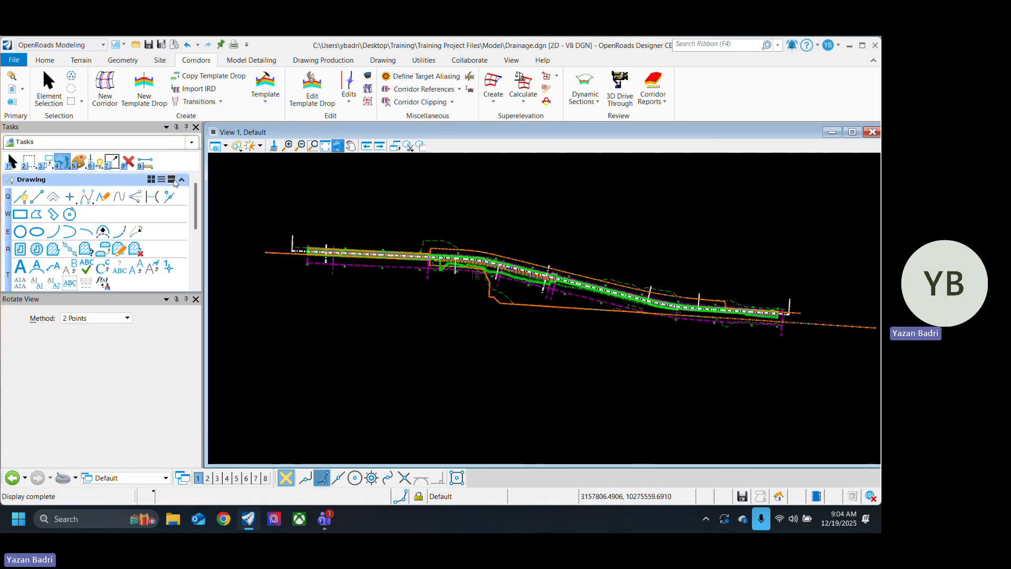
click(45, 89)
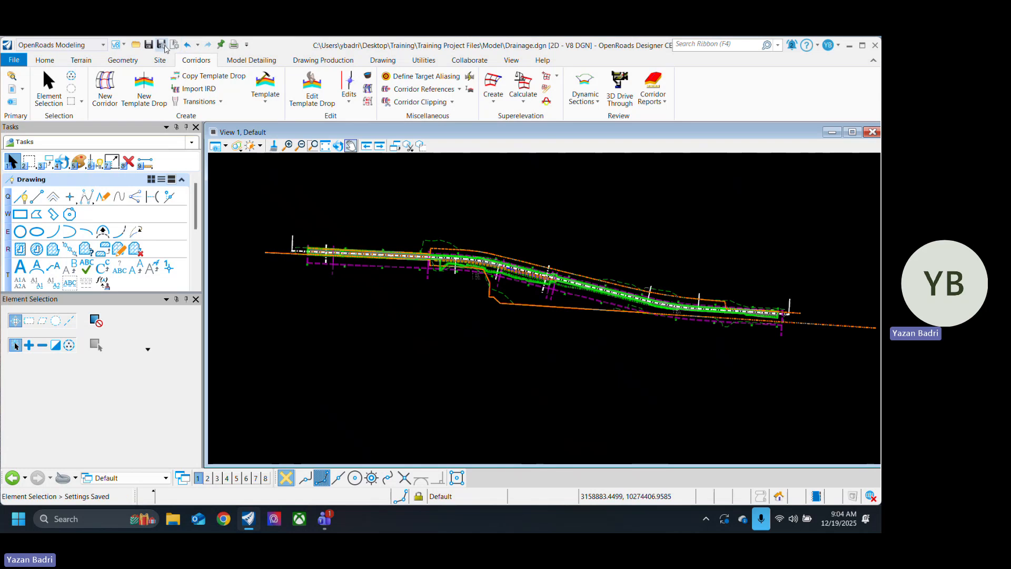
Step: Open the profile model of the BL CL-6 baseline in View 2
scroll(477, 292, up, 1)
scroll(495, 319, down, 1)
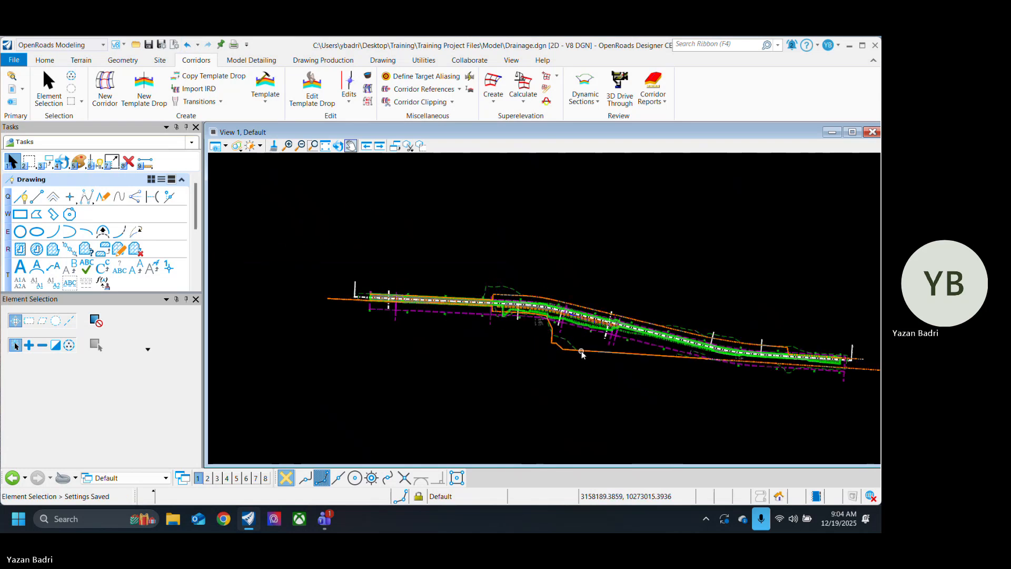
scroll(401, 323, up, 4)
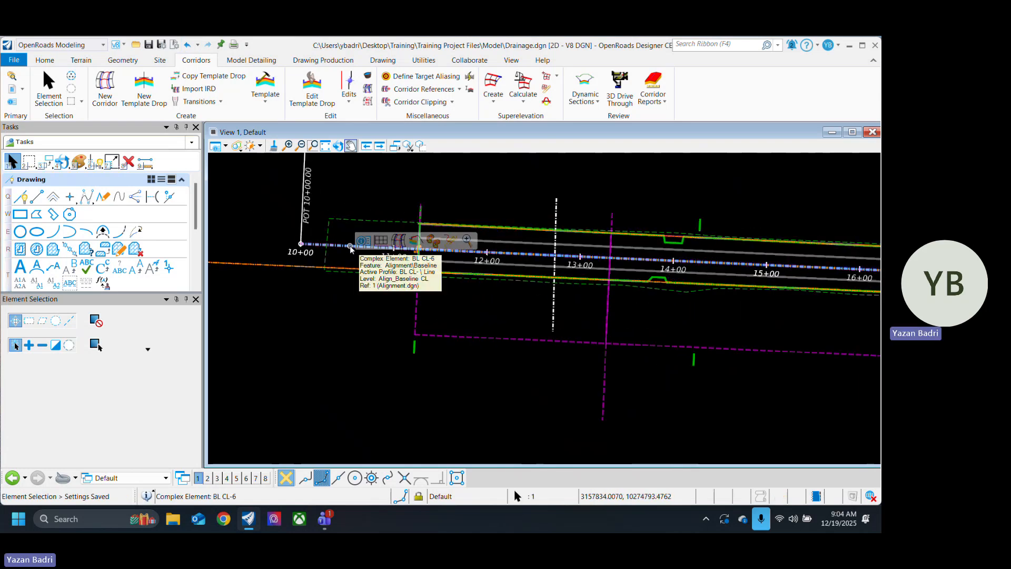
click(351, 245)
click(386, 244)
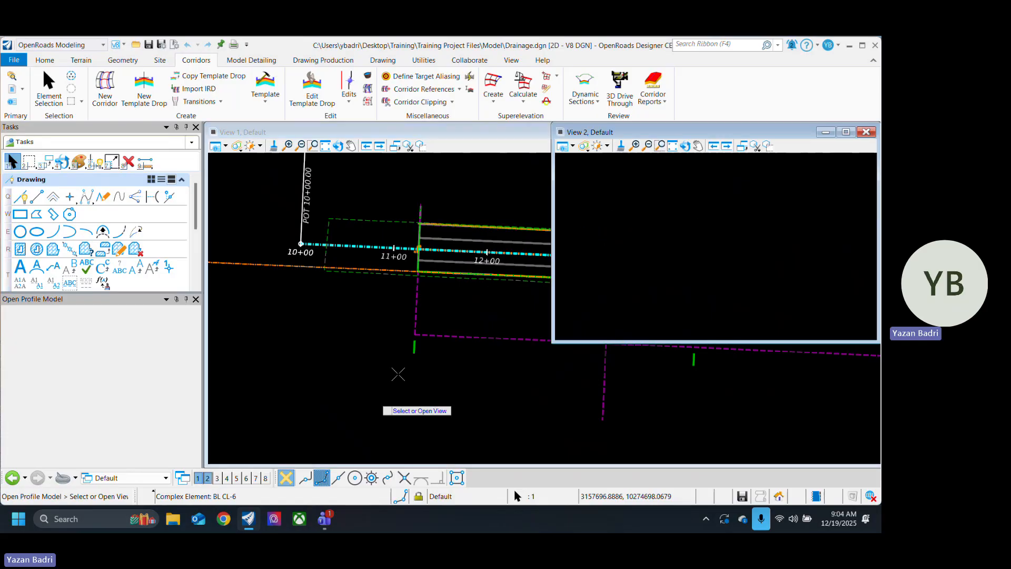
click(642, 286)
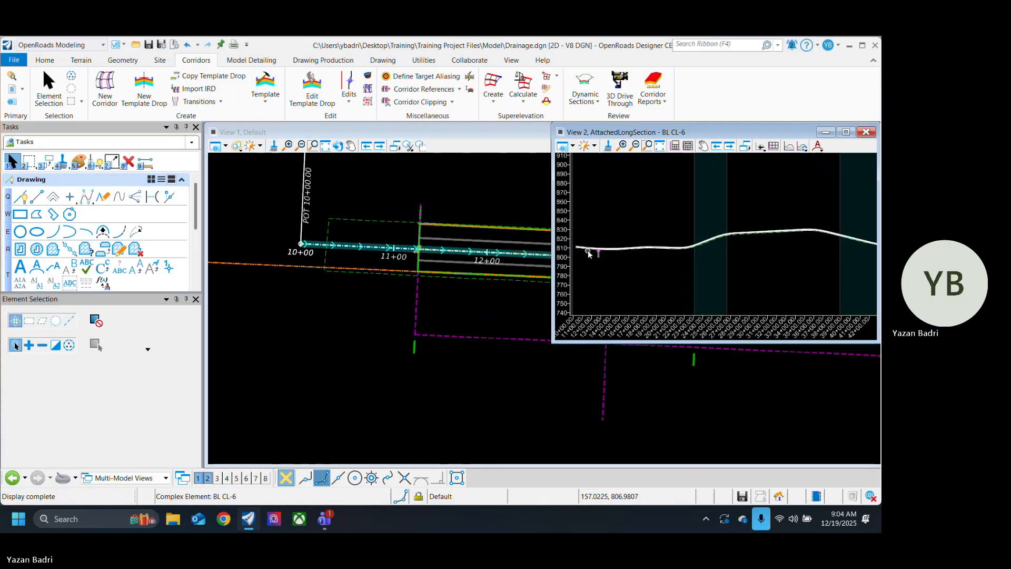
Step: Examine the BL CL-6 profile along its length, checking its high and low points, and close the profile view
scroll(624, 252, up, 3)
scroll(707, 260, down, 7)
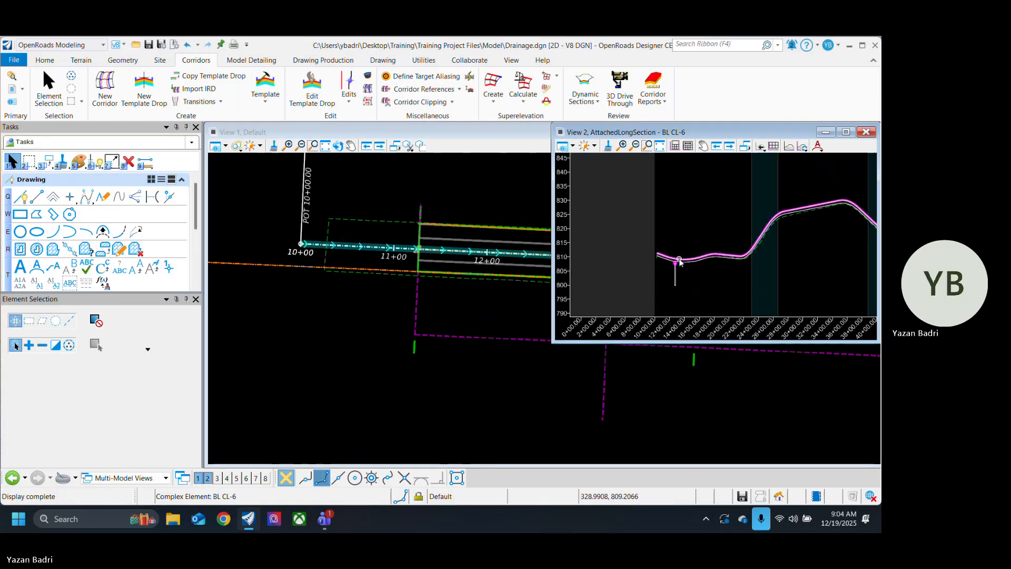
scroll(678, 262, up, 3)
scroll(663, 263, down, 3)
scroll(659, 261, up, 3)
scroll(624, 229, up, 2)
scroll(611, 230, down, 4)
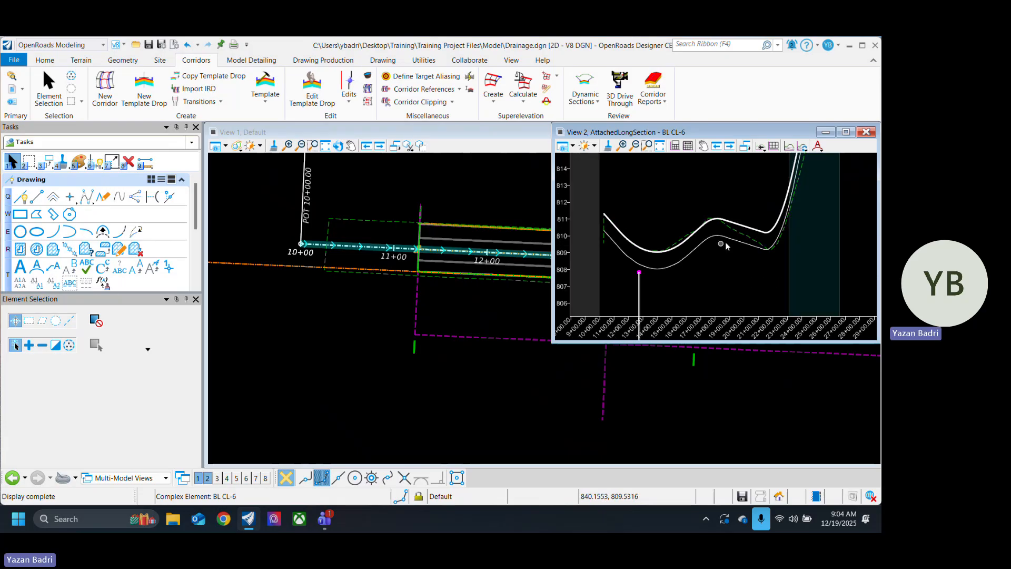
scroll(798, 232, up, 4)
scroll(644, 271, down, 2)
scroll(677, 282, down, 2)
scroll(693, 271, down, 2)
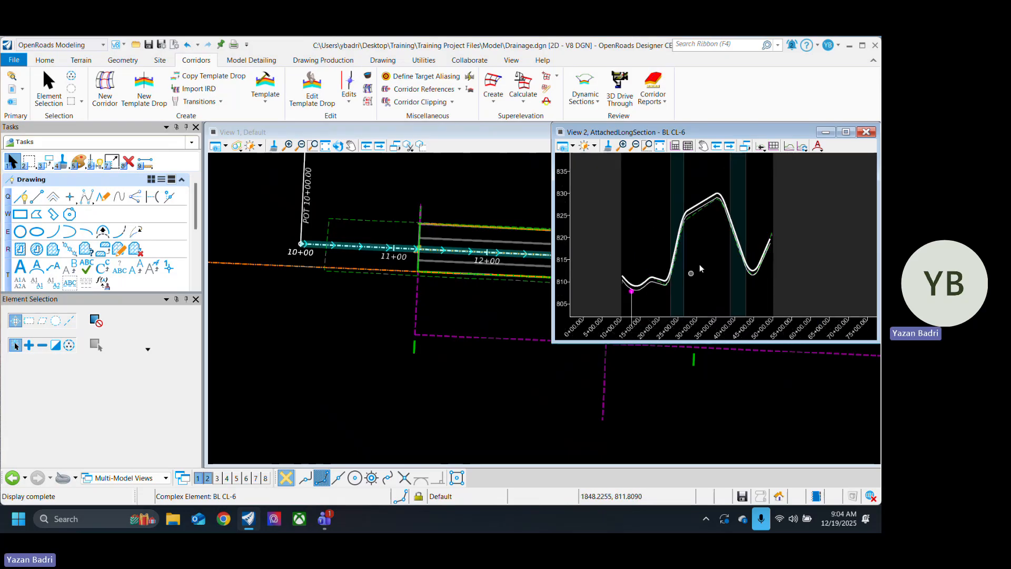
scroll(768, 283, down, 2)
scroll(769, 283, up, 3)
scroll(727, 276, down, 2)
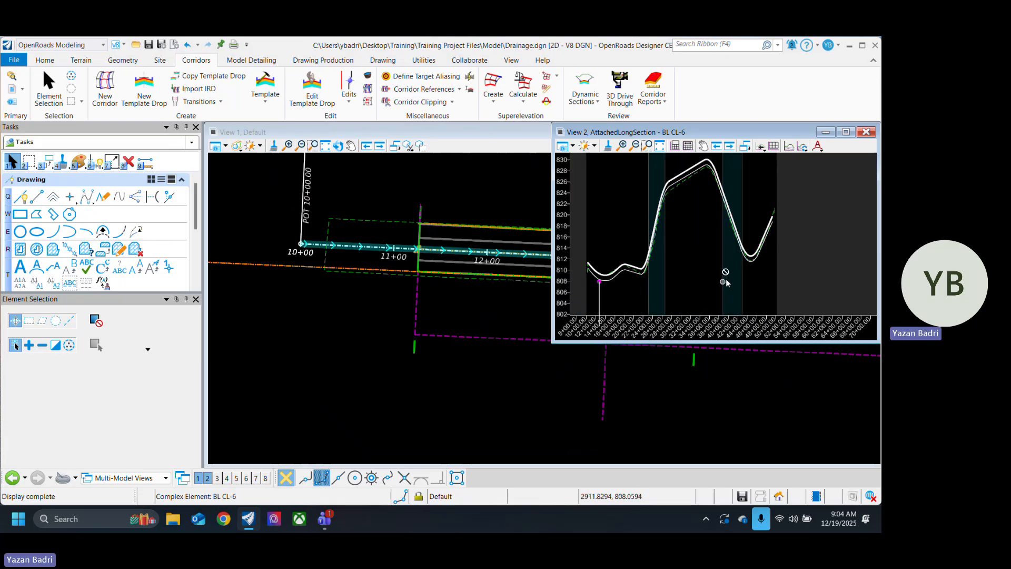
scroll(749, 274, up, 2)
scroll(762, 263, down, 2)
scroll(677, 275, up, 2)
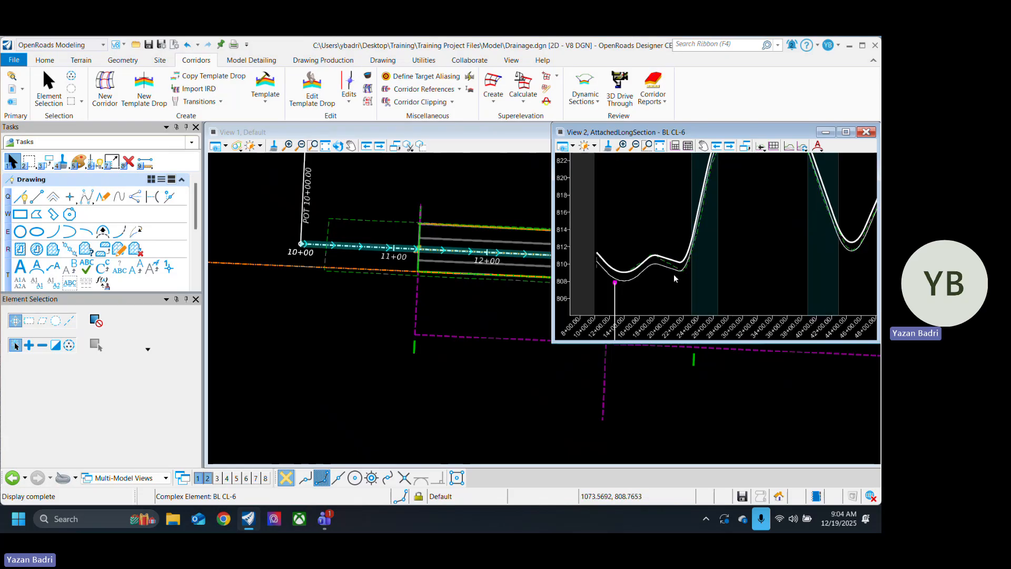
scroll(723, 267, down, 2)
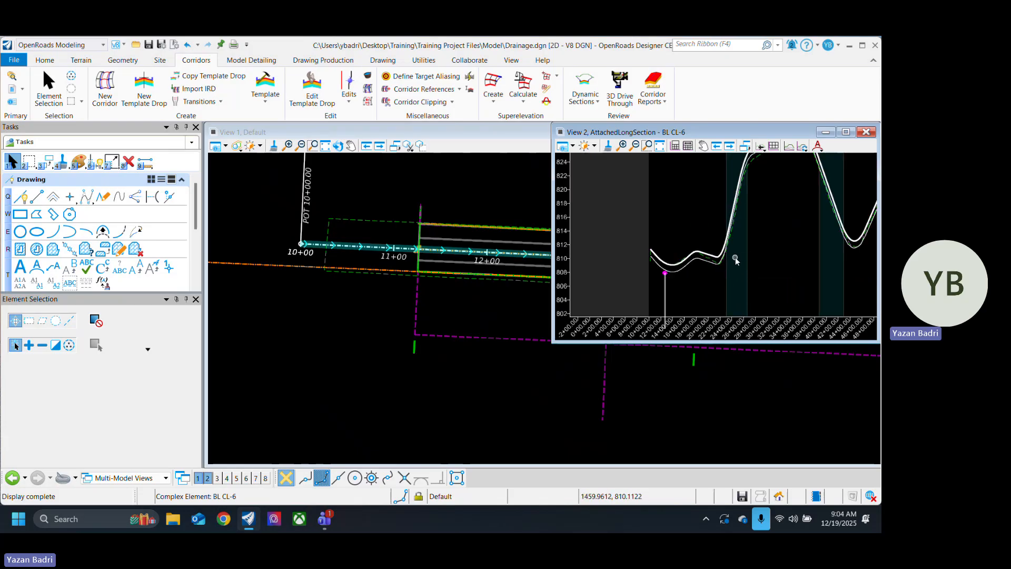
scroll(735, 266, up, 2)
click(478, 359)
click(868, 134)
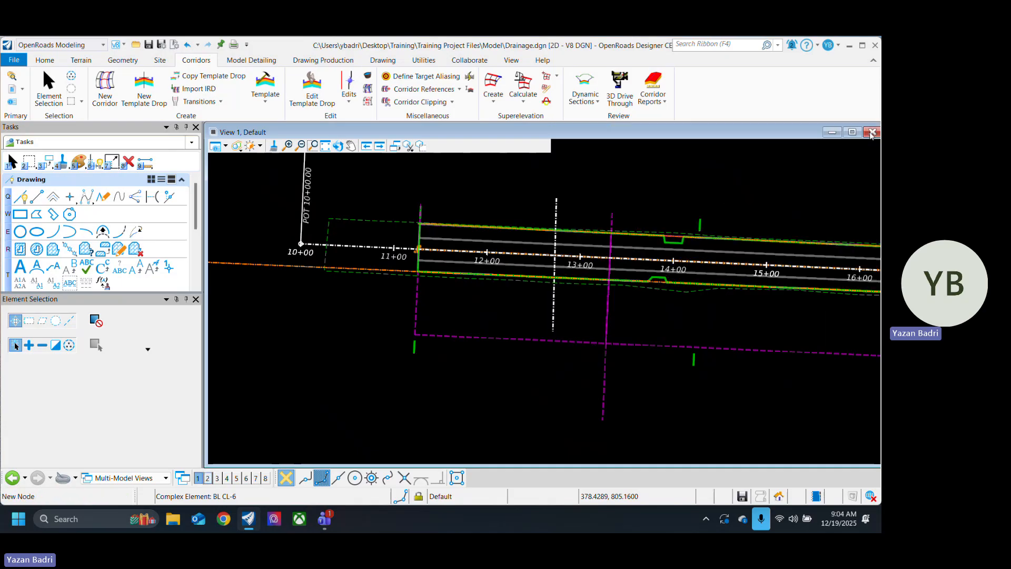
Step: Open the library of geographic coordinate systems for the drainage model, with the whole road corridor in view
scroll(348, 368, down, 3)
scroll(369, 366, down, 2)
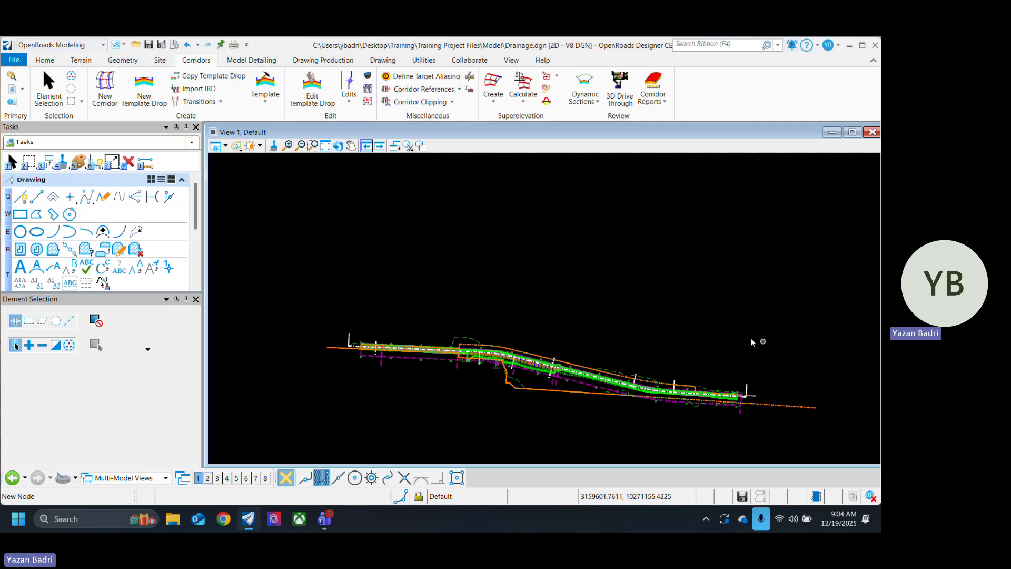
middle_drag(694, 314, 582, 282)
middle_drag(339, 226, 406, 219)
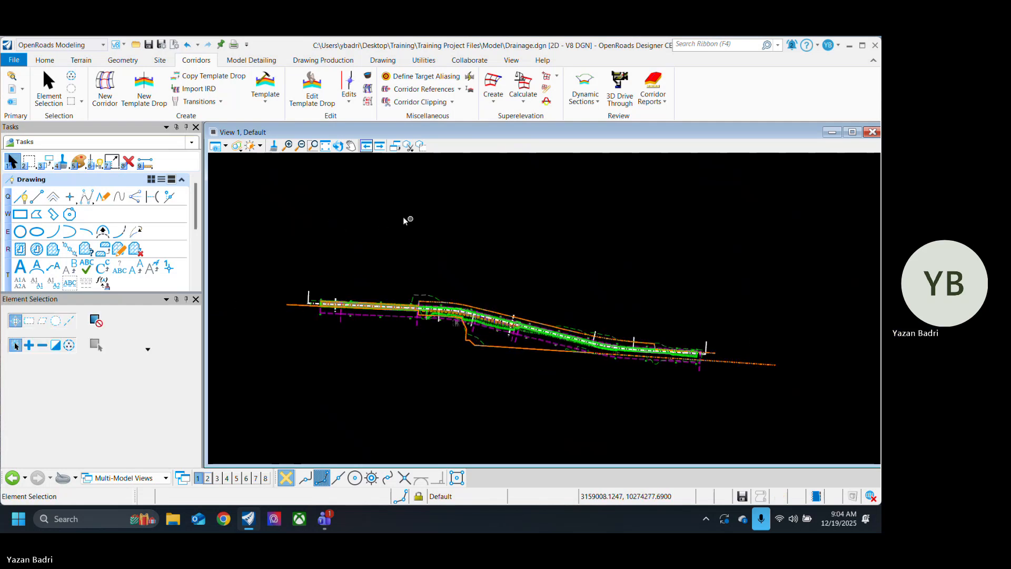
click(217, 146)
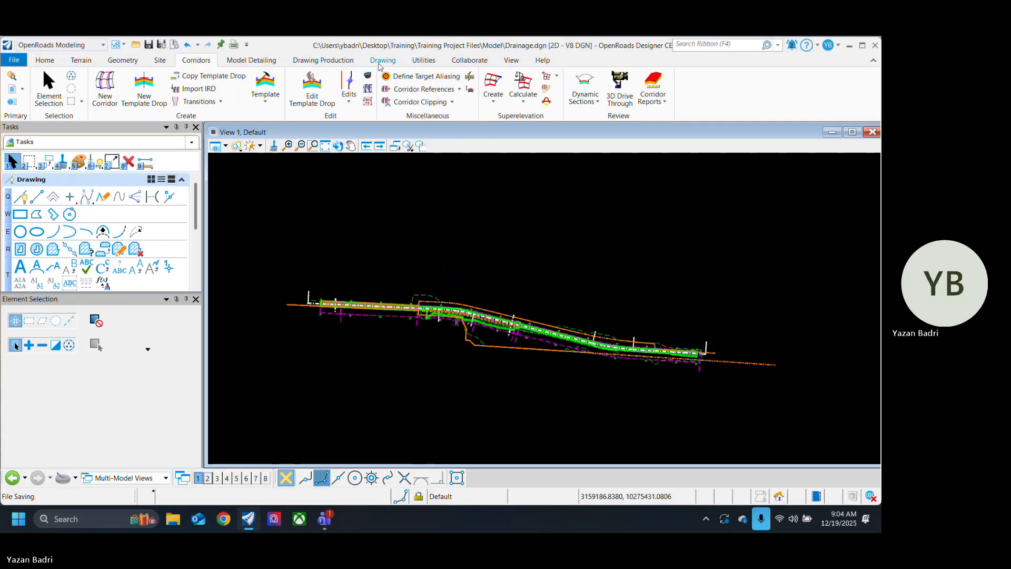
click(424, 60)
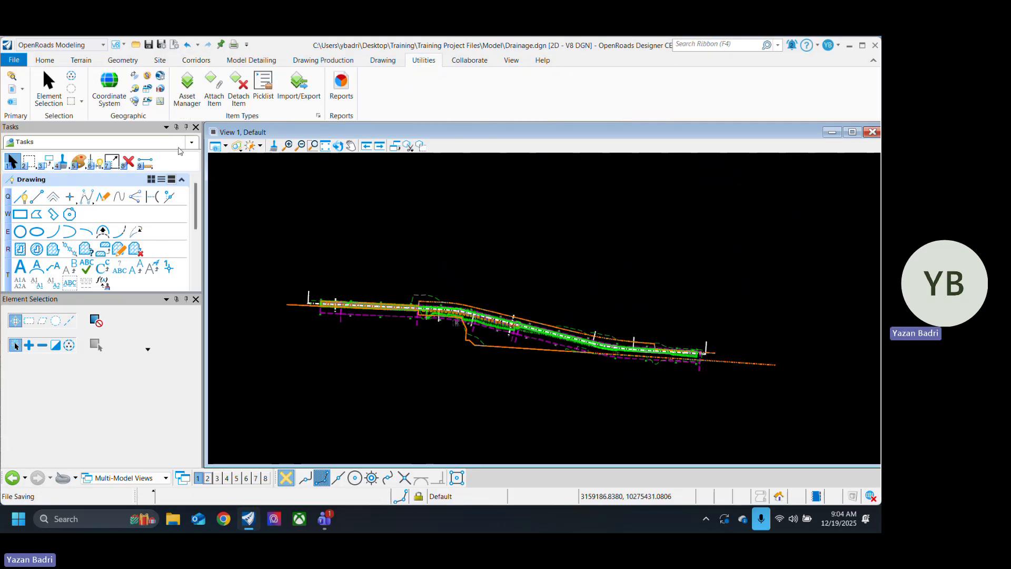
click(117, 100)
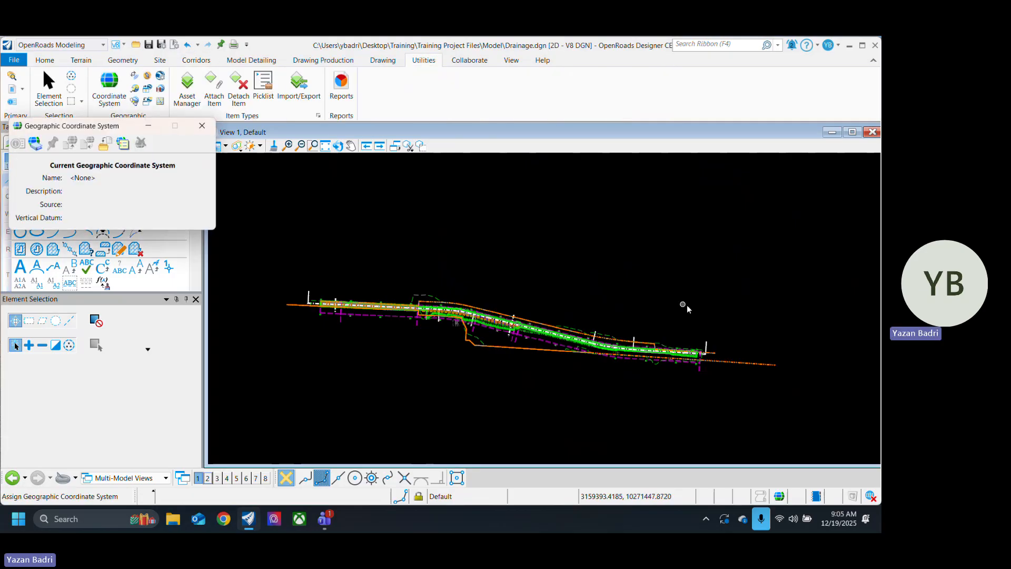
click(35, 143)
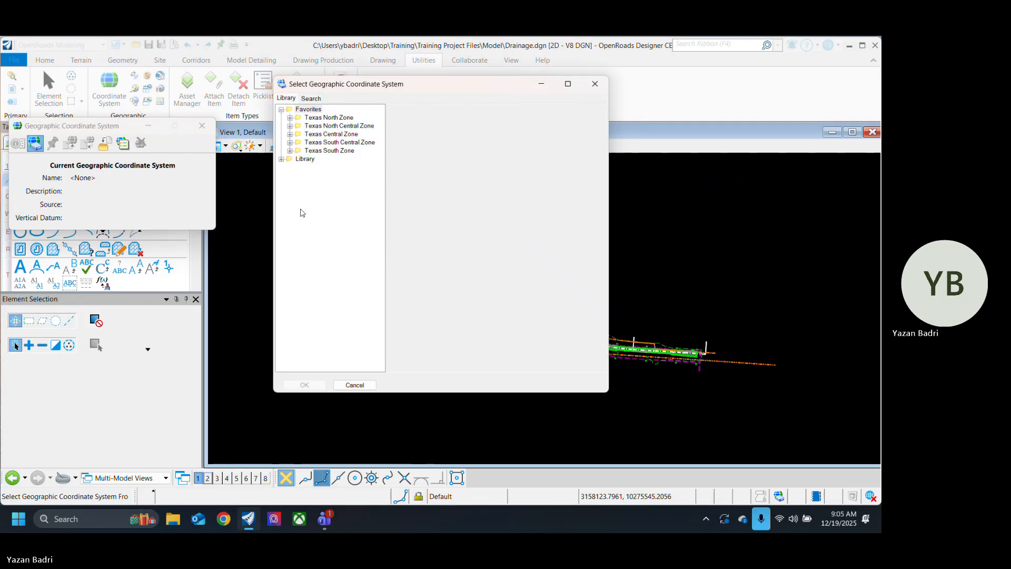
Step: Expand the coordinate system library through Projected, North America and United States of America to the Texas systems
click(282, 159)
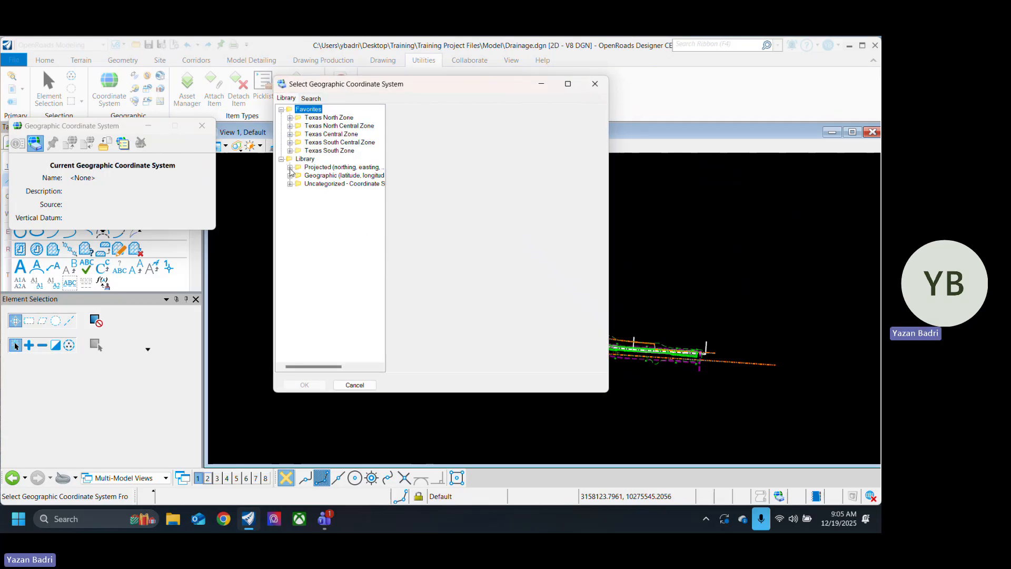
click(290, 167)
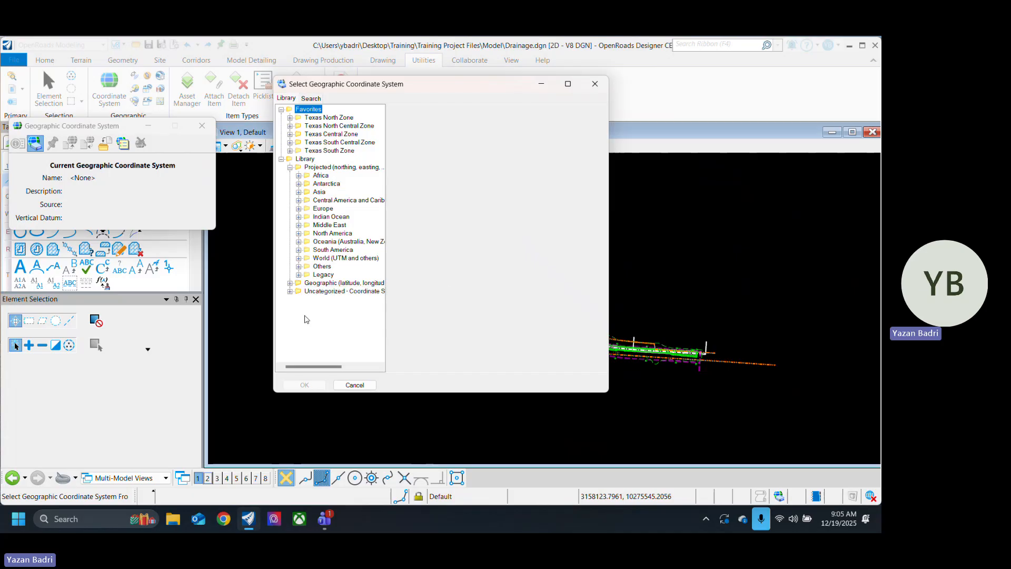
click(299, 233)
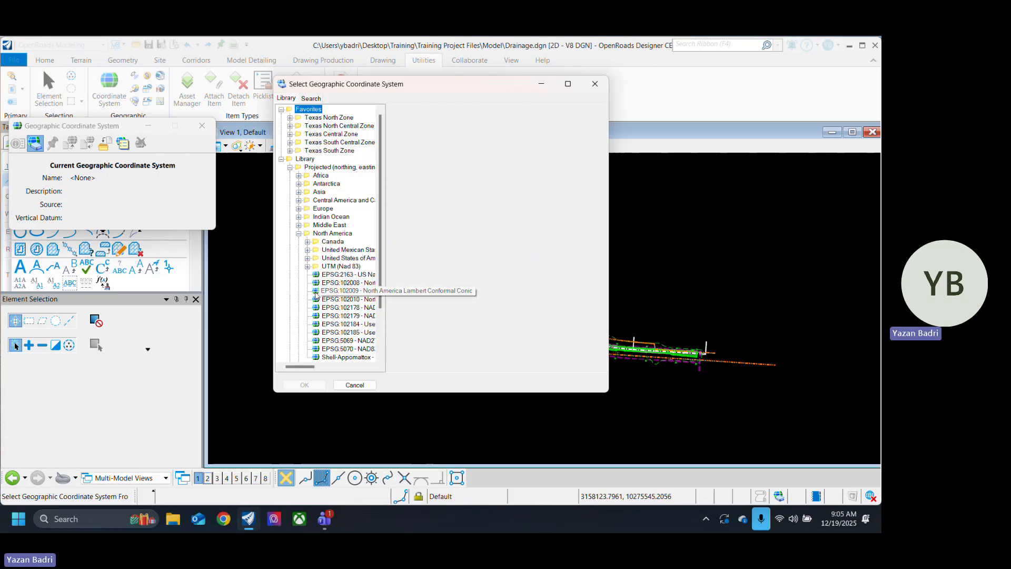
scroll(338, 274, down, 2)
drag(385, 237, 456, 237)
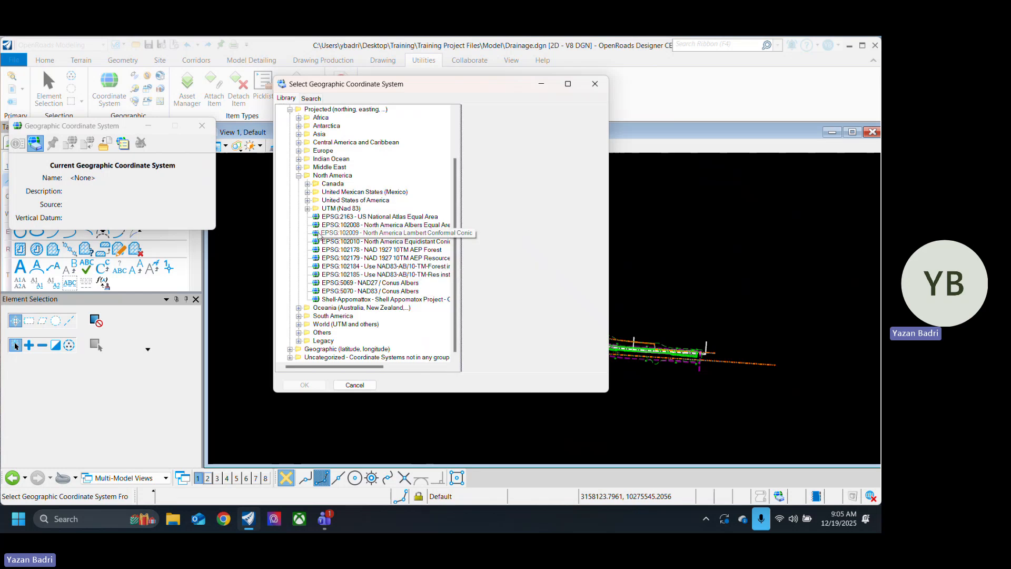
click(308, 200)
scroll(380, 284, down, 8)
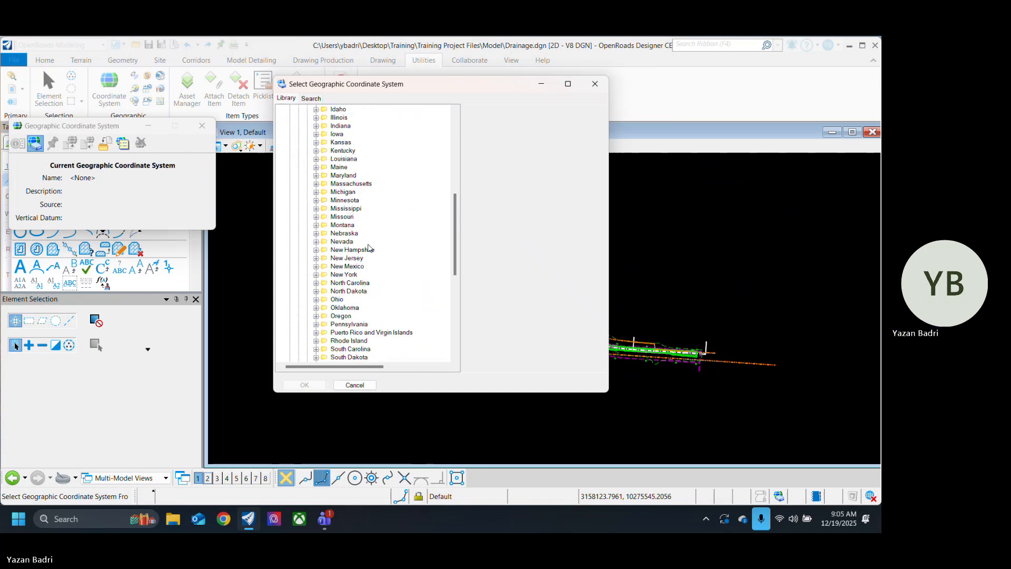
click(316, 226)
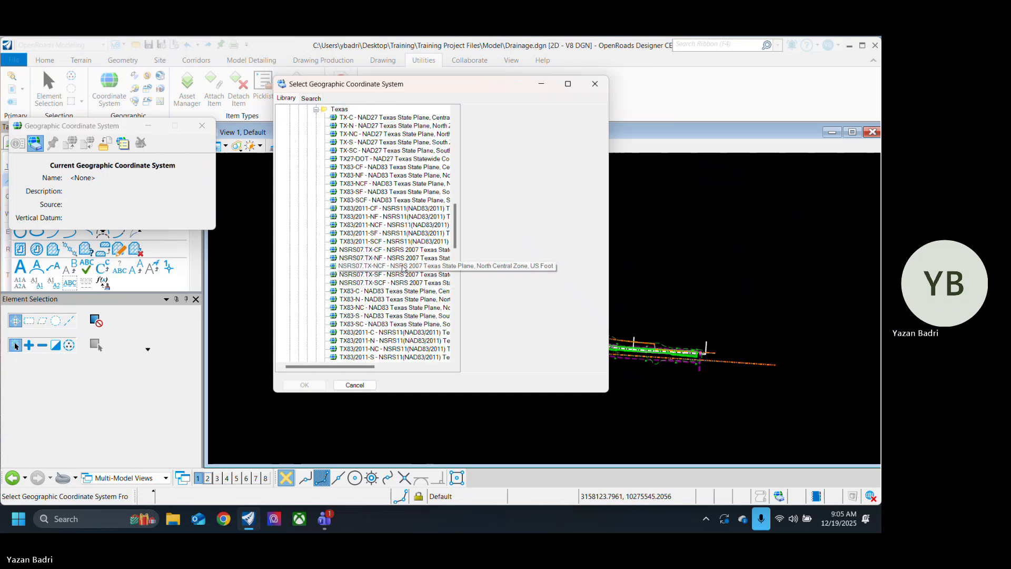
Step: Assign the TX83-CF coordinate system (NAD83 Texas State Plane, Central Zone, US Foot) and close the coordinate system dialog
drag(352, 368, 373, 367)
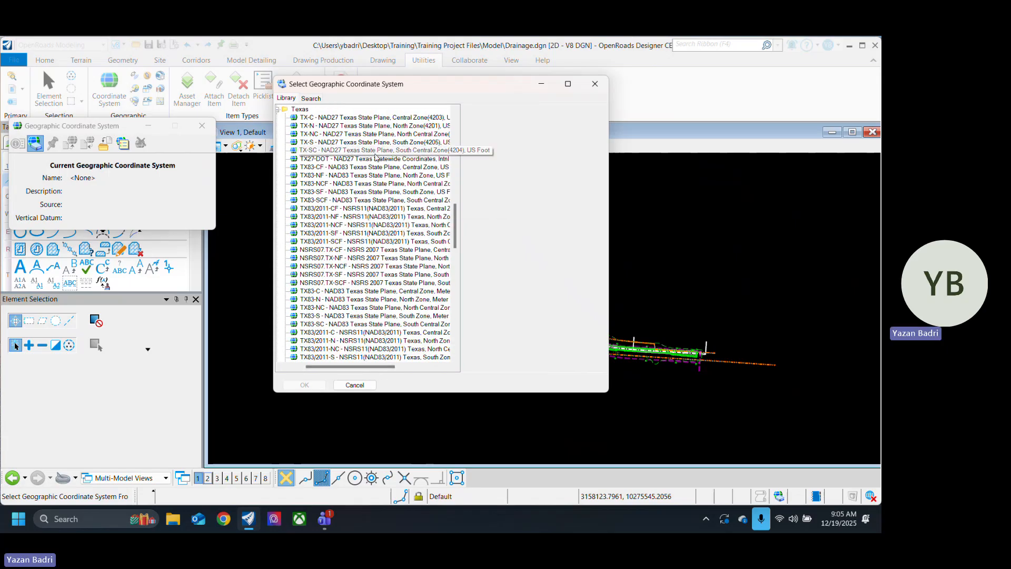
click(423, 179)
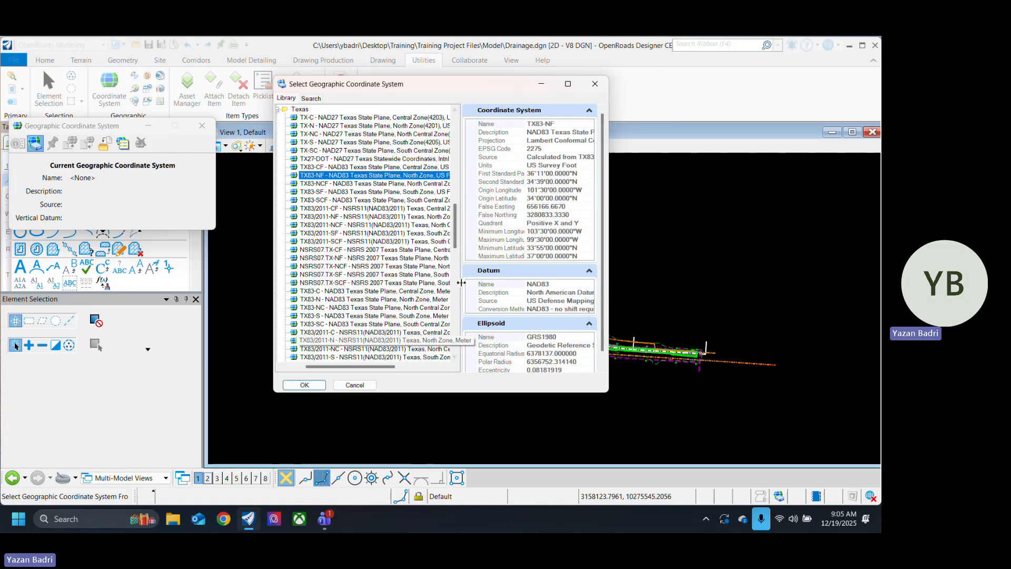
drag(461, 287, 493, 290)
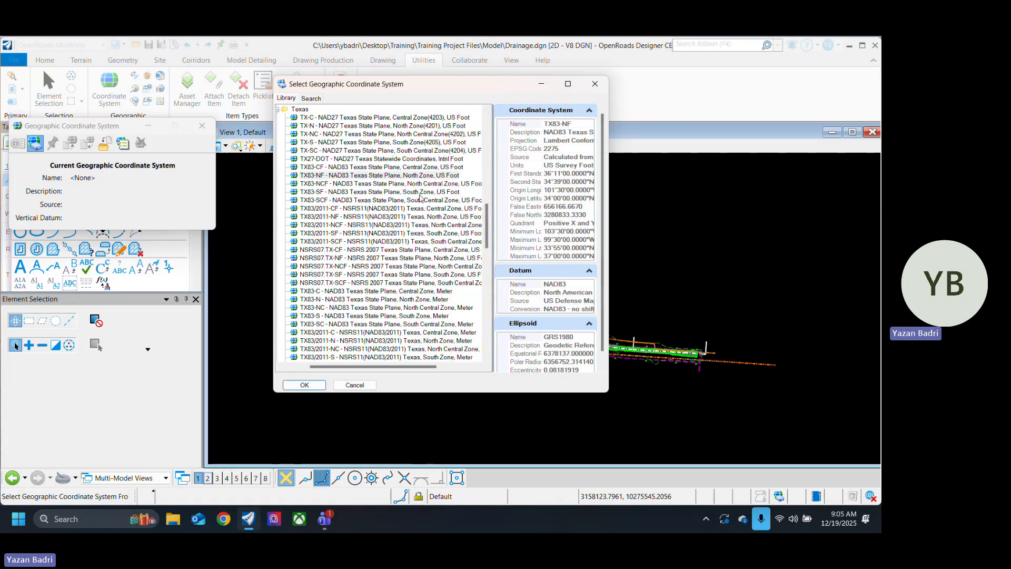
click(427, 167)
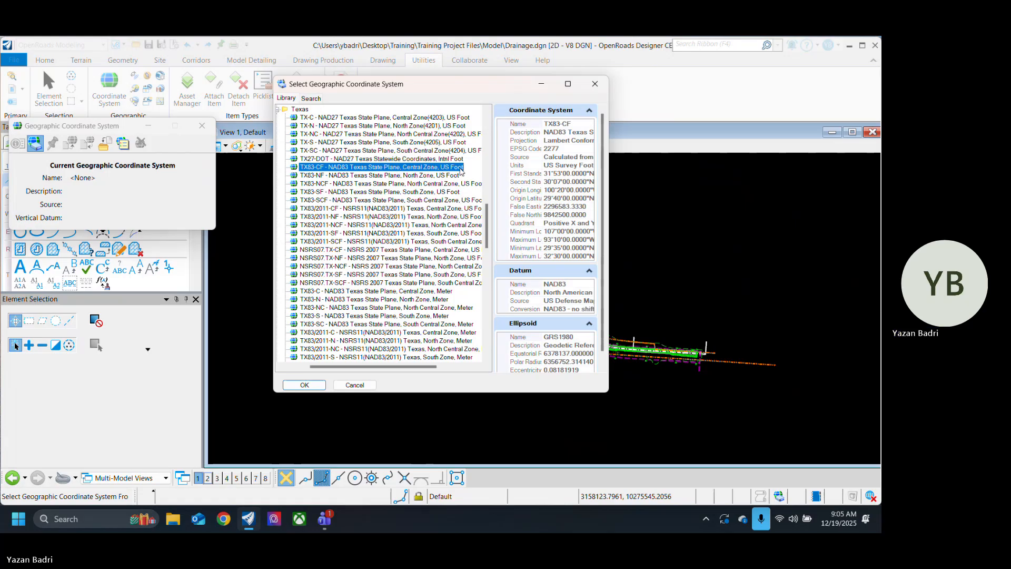
click(304, 385)
click(202, 125)
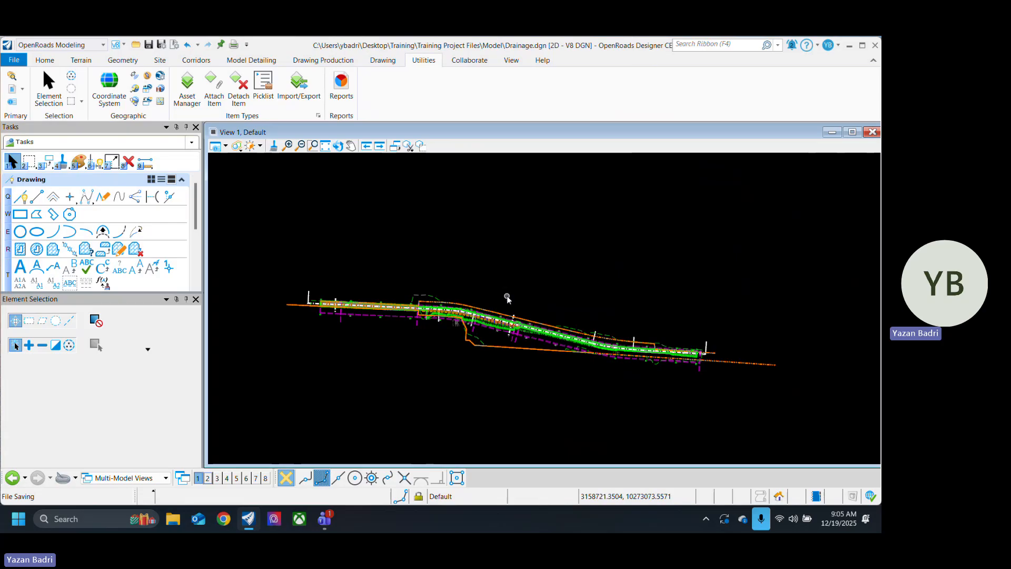
Step: Set the background map type of View 1 to Aerial
click(226, 148)
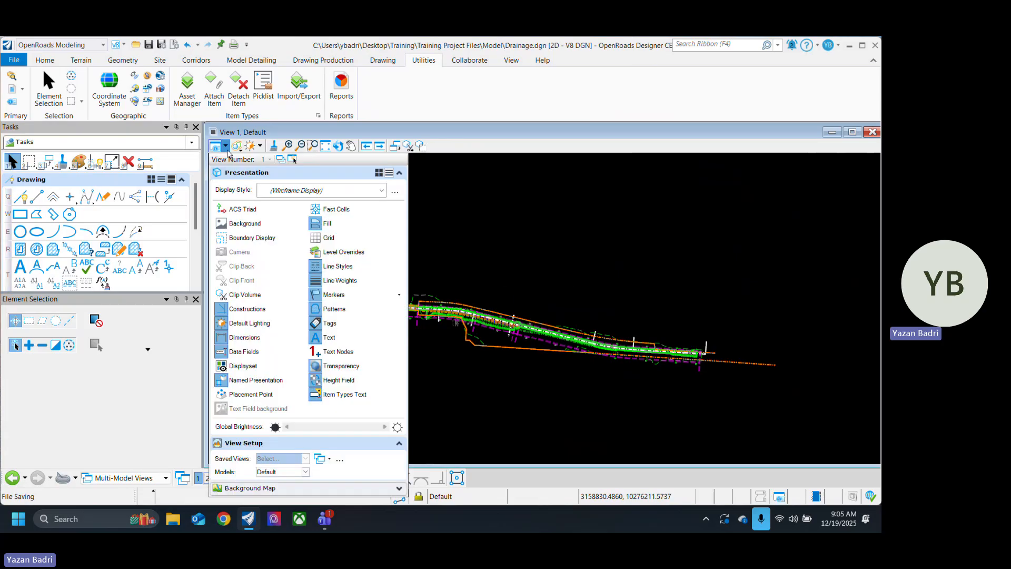
click(386, 483)
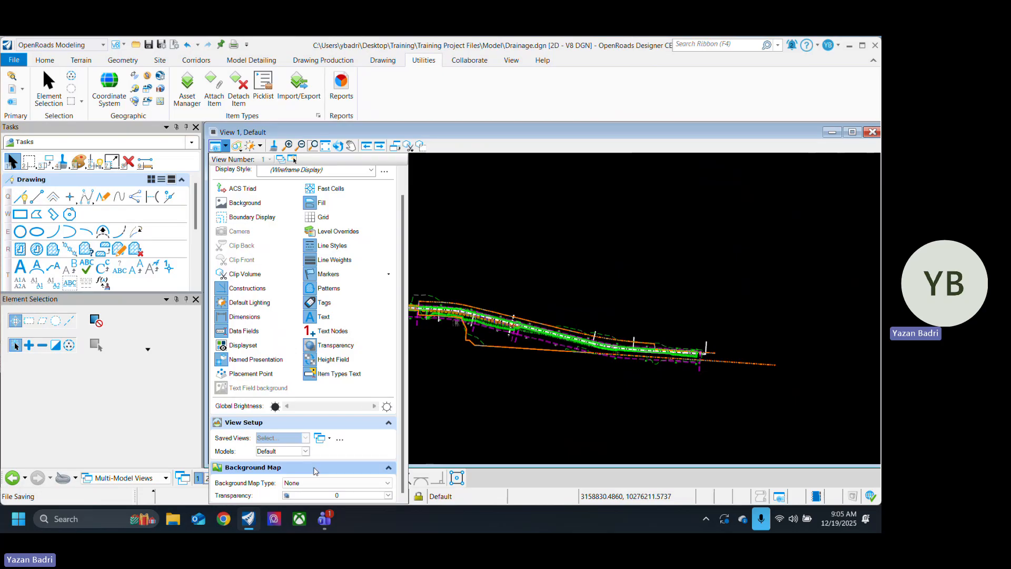
click(336, 488)
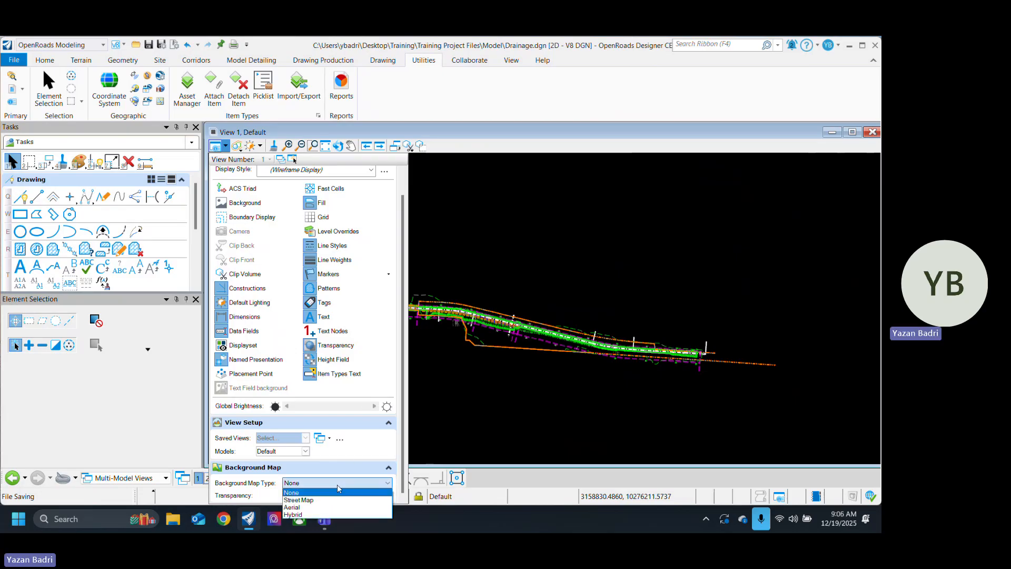
click(331, 510)
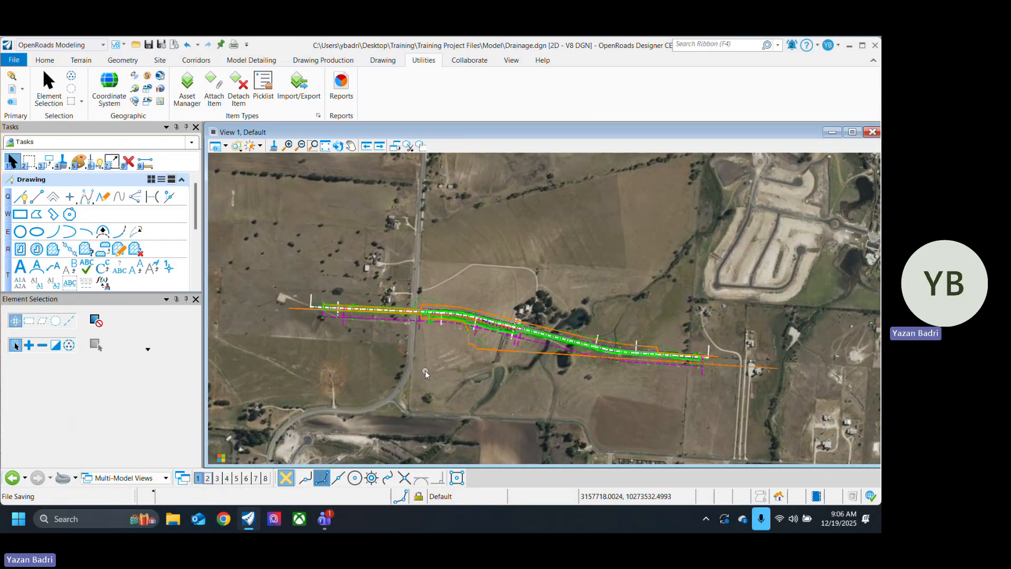
Step: Examine the aerial imagery around the road corridor at wide and close range to check its location and surroundings
scroll(386, 303, down, 4)
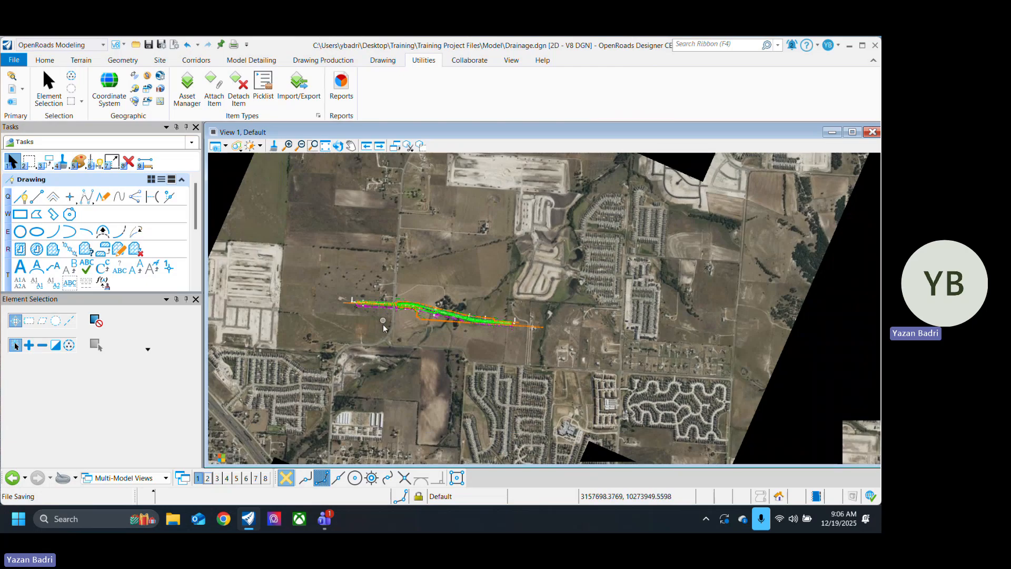
scroll(387, 324, up, 4)
middle_drag(672, 365, 635, 327)
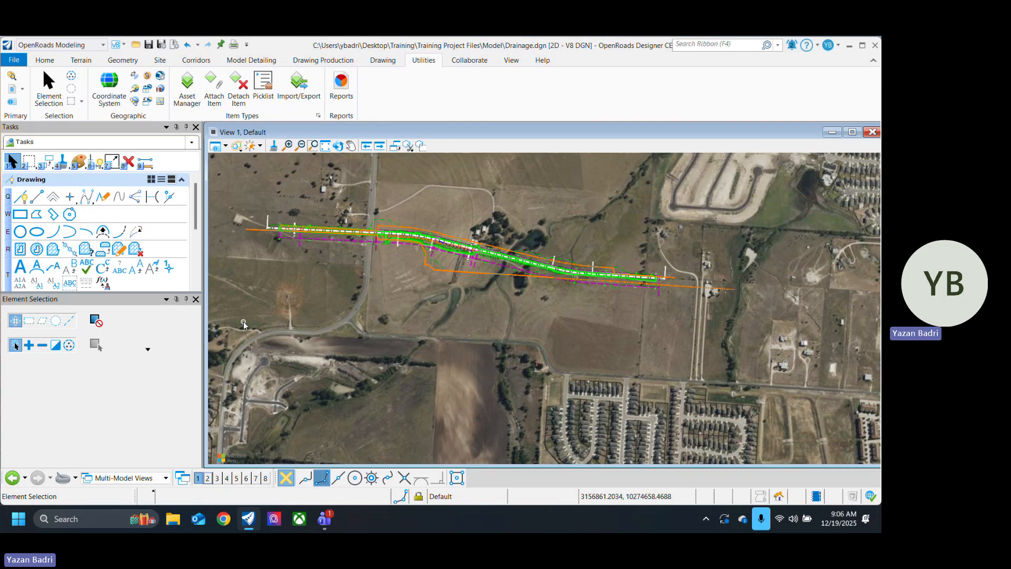
scroll(424, 331, down, 3)
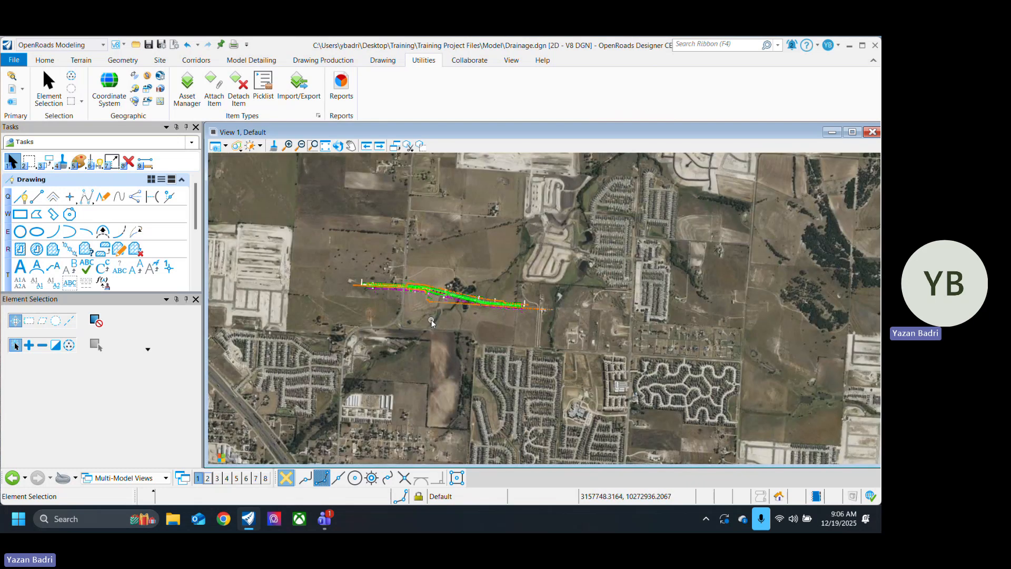
scroll(444, 316, up, 3)
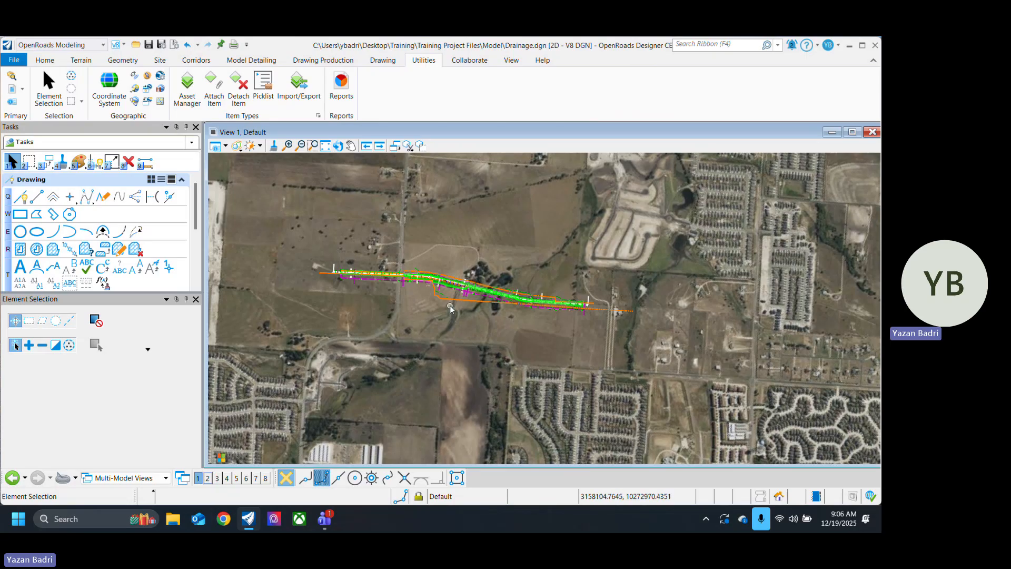
scroll(402, 301, down, 5)
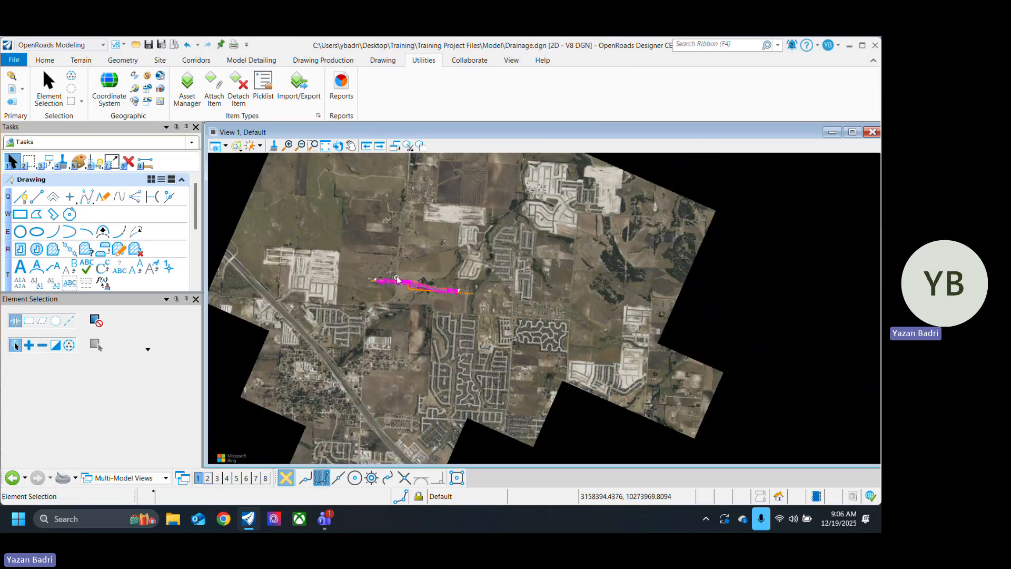
scroll(403, 303, up, 2)
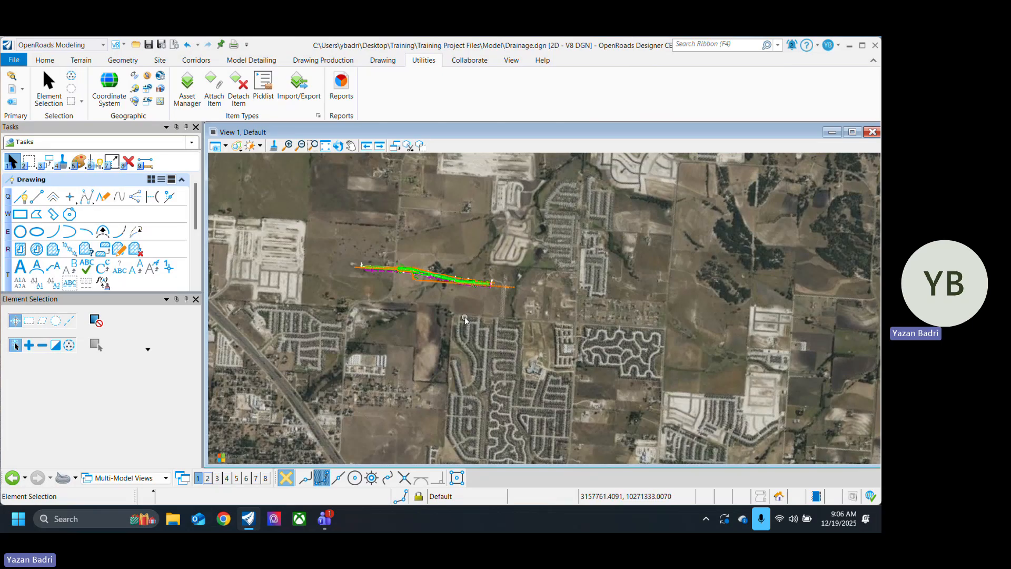
scroll(435, 314, up, 4)
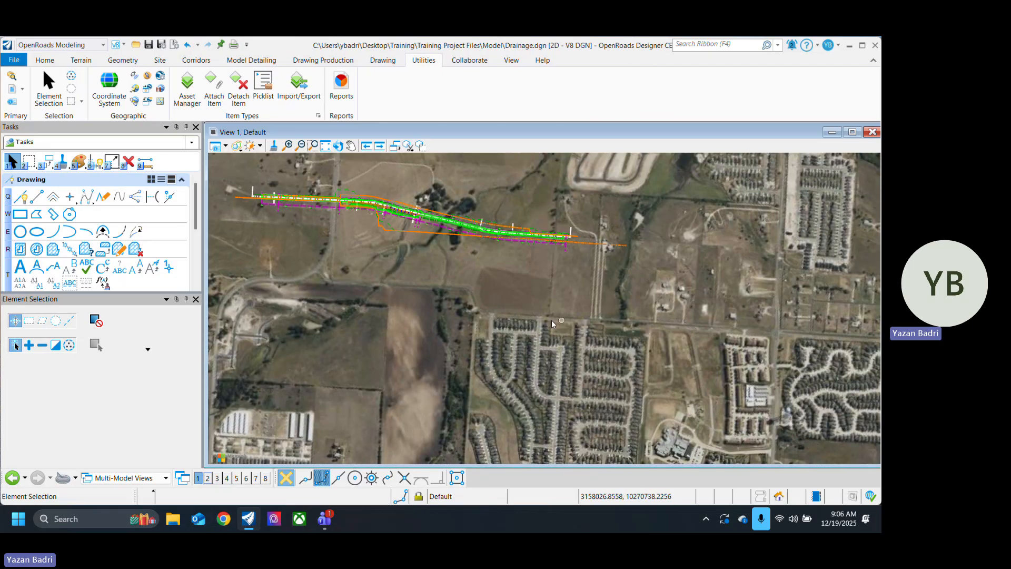
scroll(507, 299, down, 4)
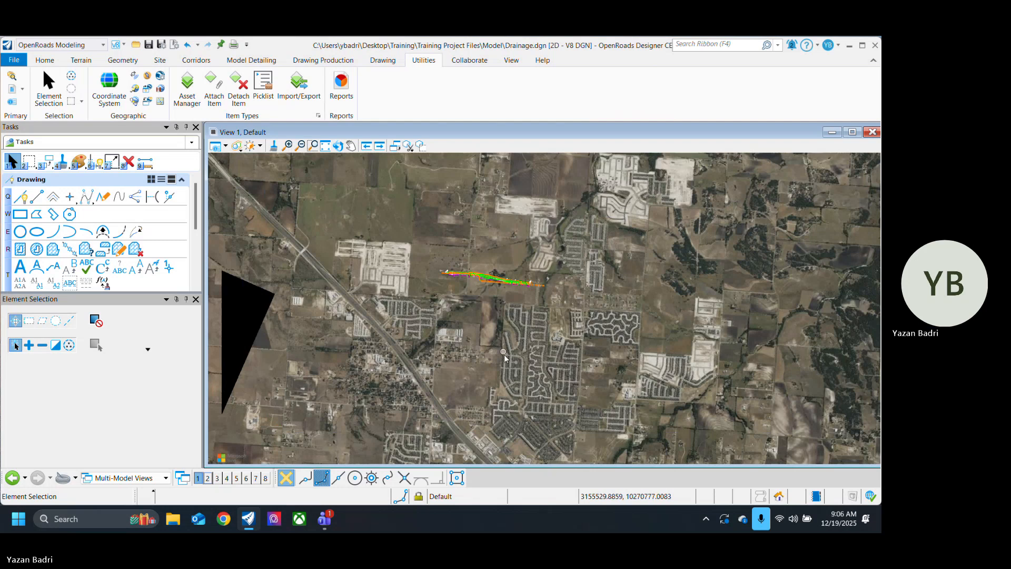
middle_drag(493, 351, 419, 288)
scroll(413, 282, down, 3)
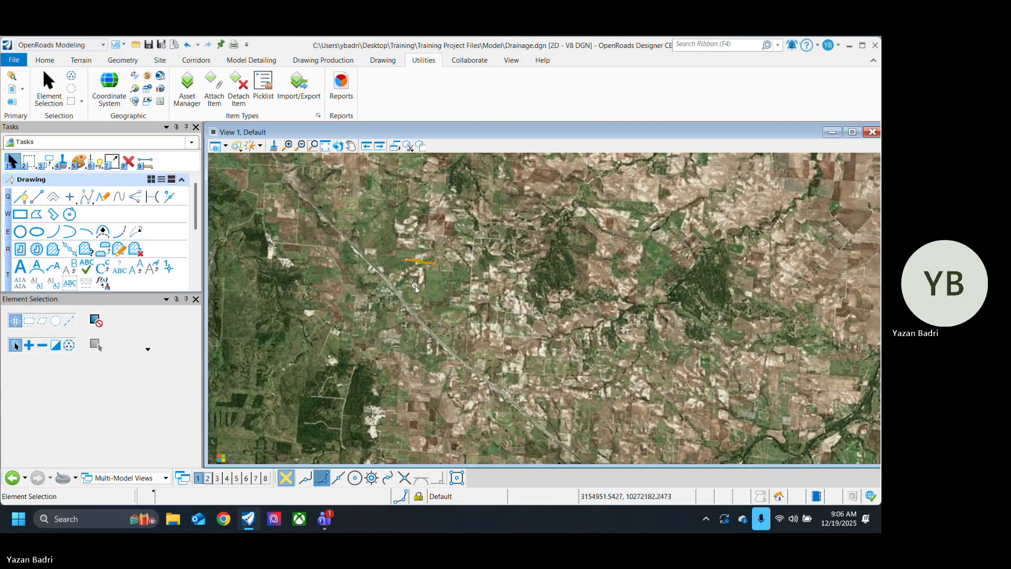
scroll(416, 280, up, 5)
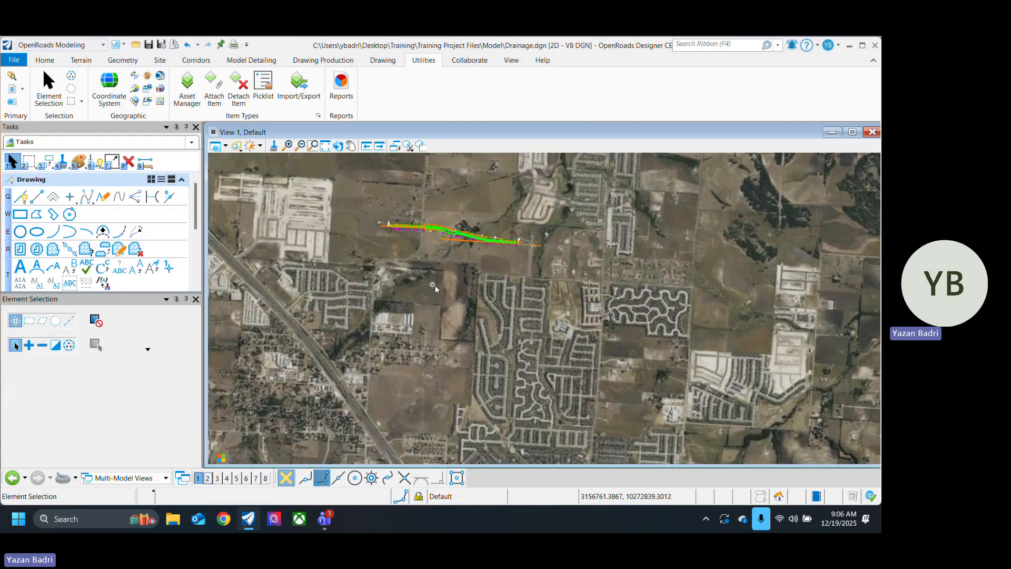
middle_drag(447, 293, 447, 301)
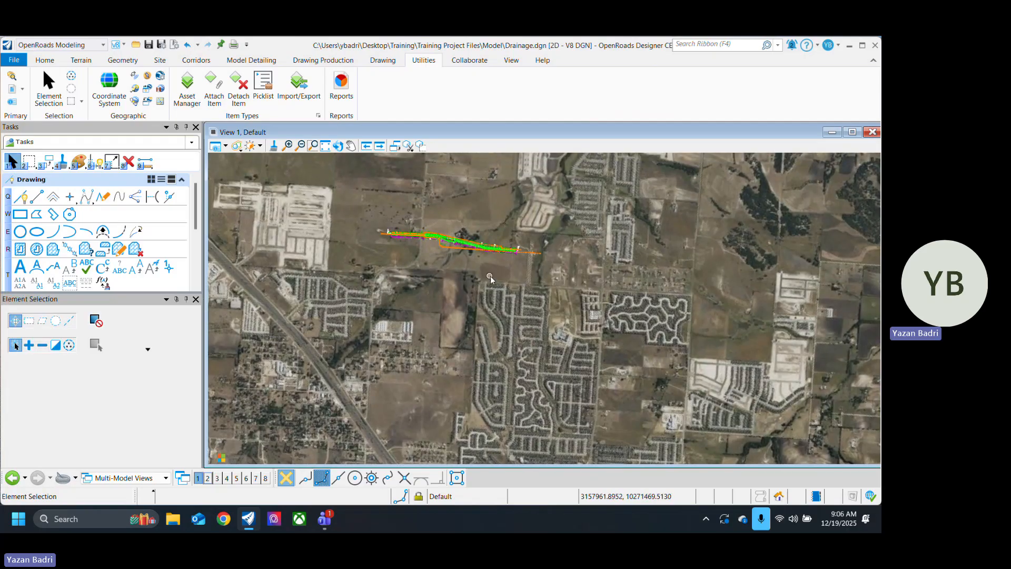
scroll(434, 267, up, 5)
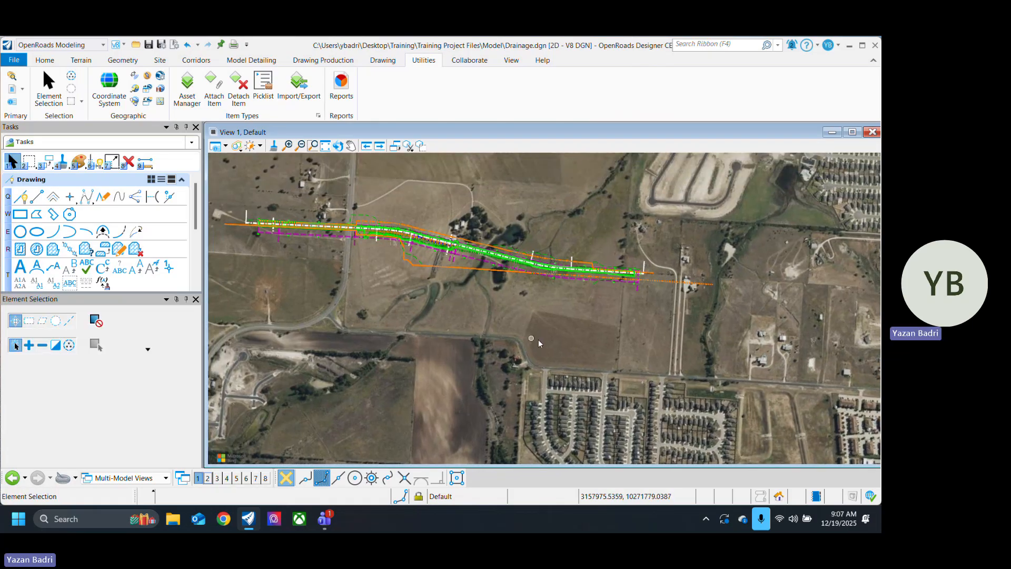
Step: Show the detailed properties of the current TX83-CF coordinate system and enlarge the properties window to show all sections
scroll(539, 341, down, 3)
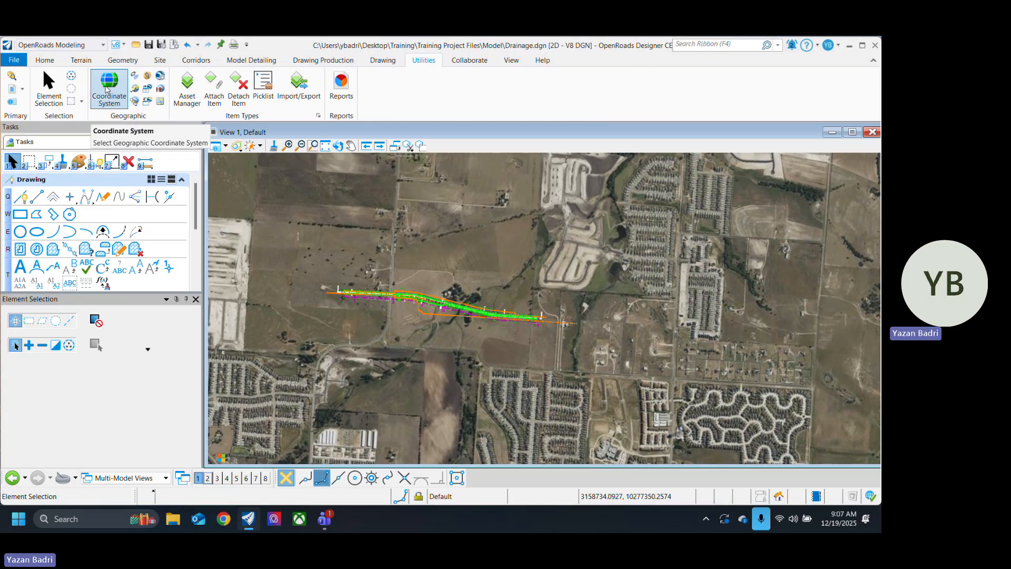
click(119, 92)
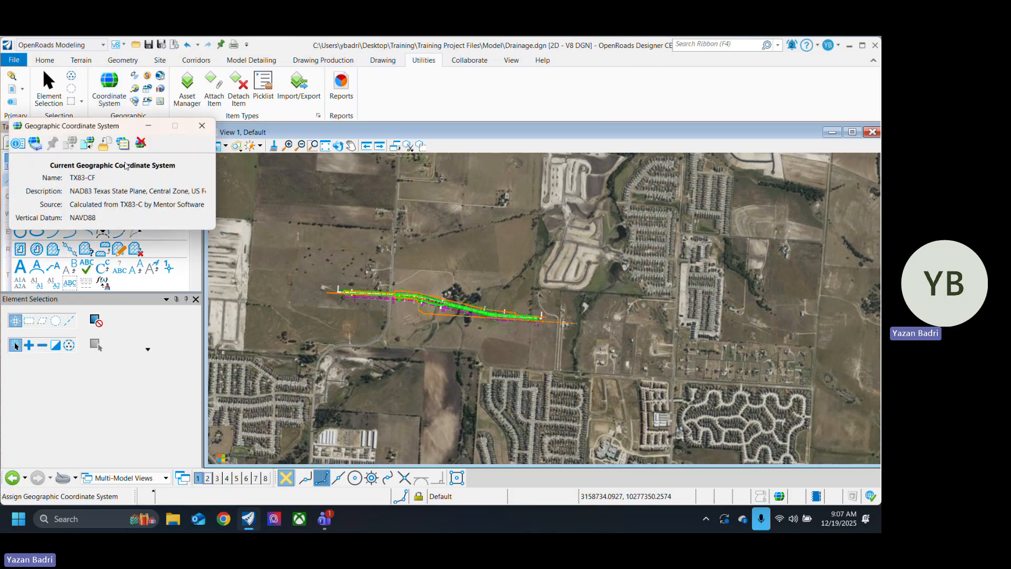
click(18, 144)
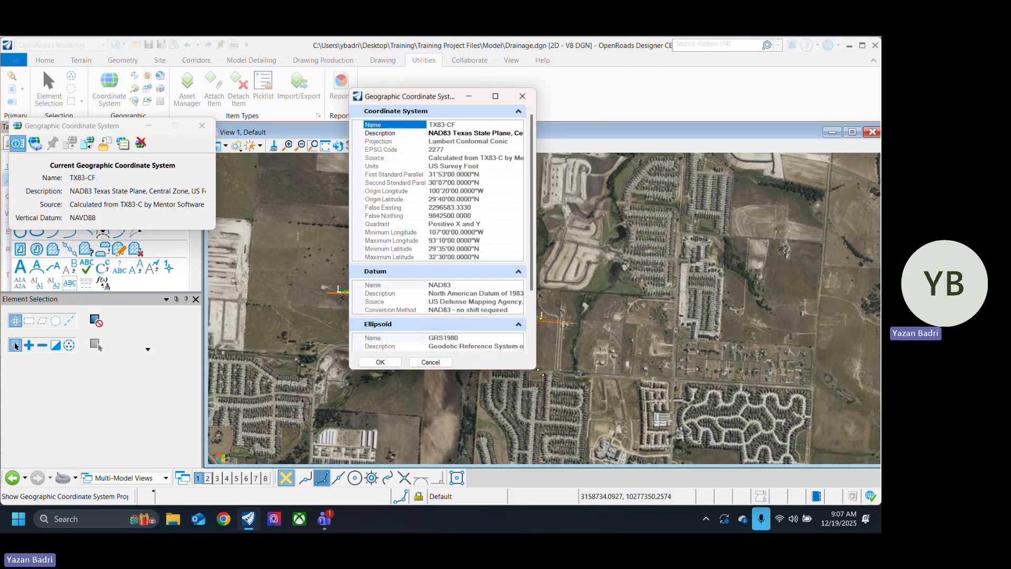
drag(540, 371, 691, 478)
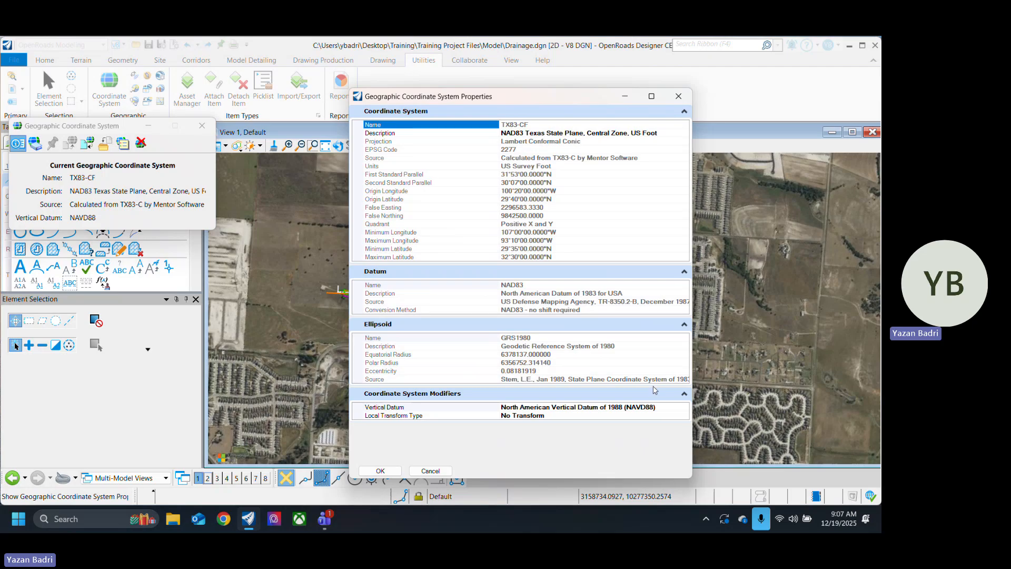
click(653, 416)
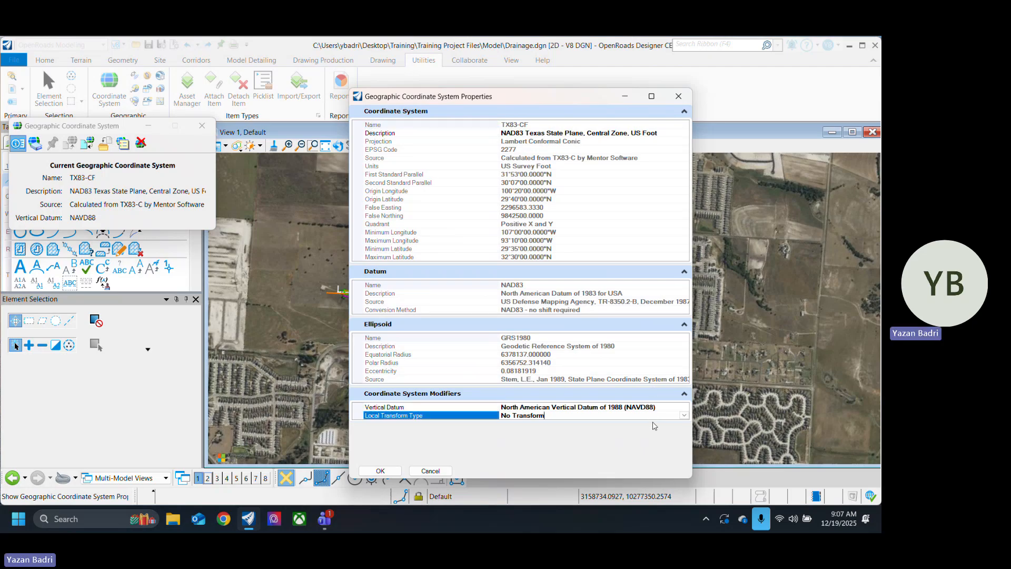
click(685, 416)
click(457, 441)
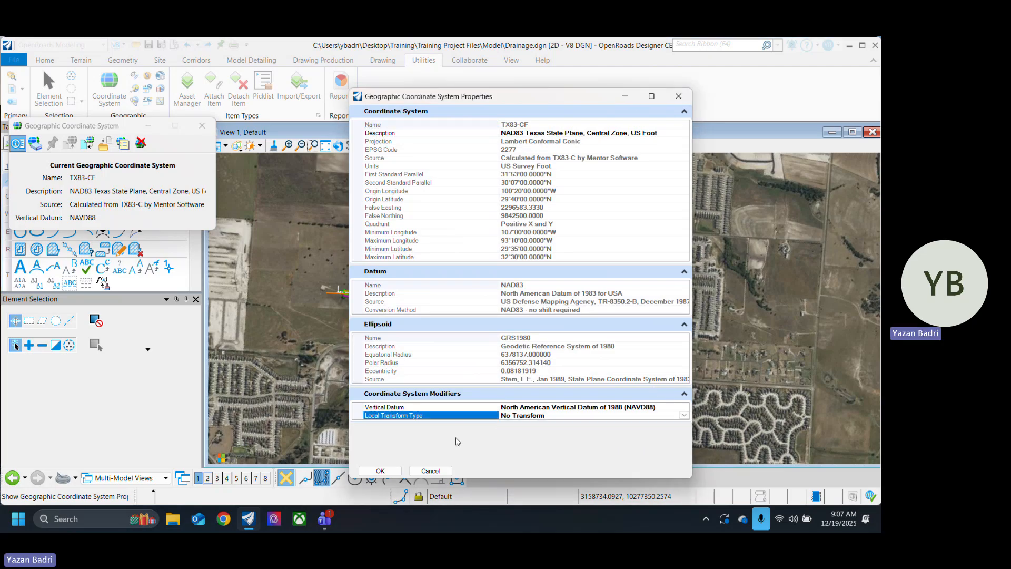
click(678, 96)
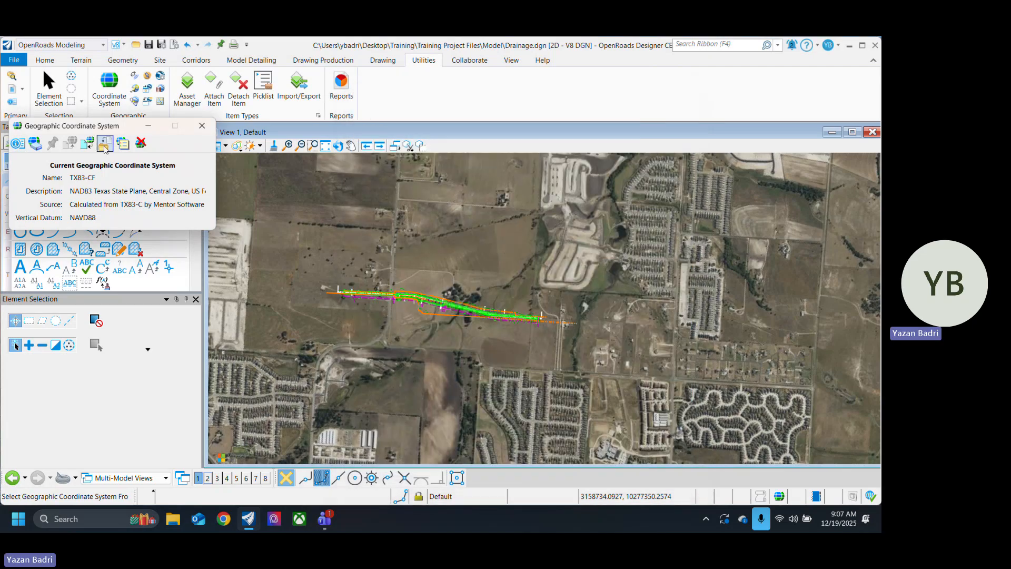
Step: Reopen the TX83-CF coordinate system properties and set the Local Transform Type to Helmert Transform
click(18, 143)
click(668, 416)
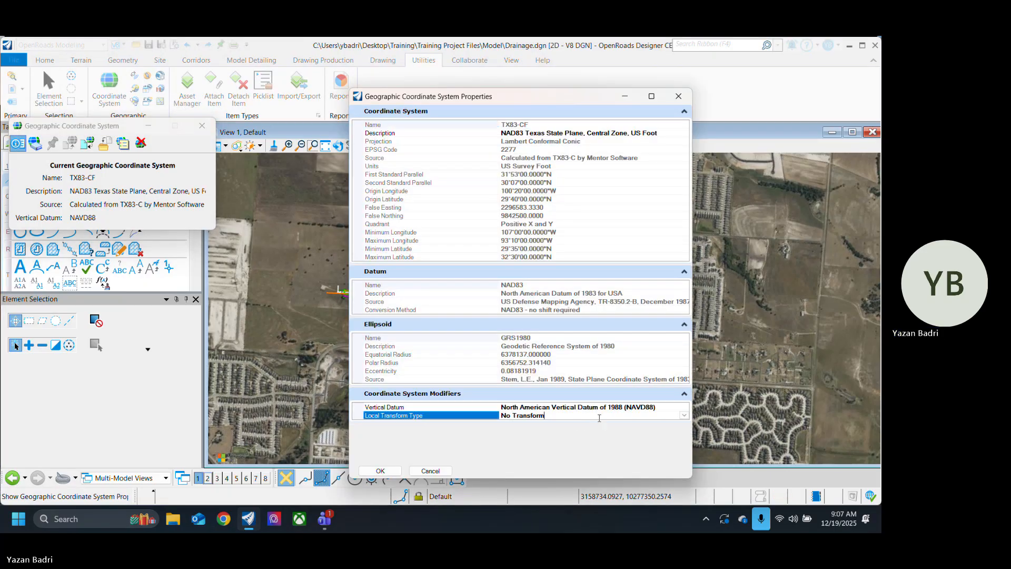
click(684, 416)
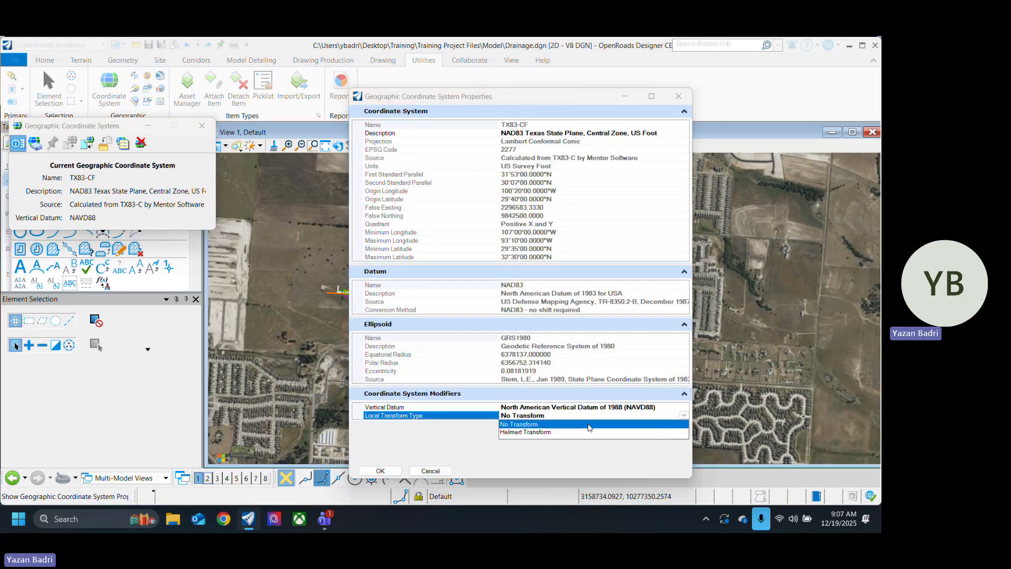
click(548, 436)
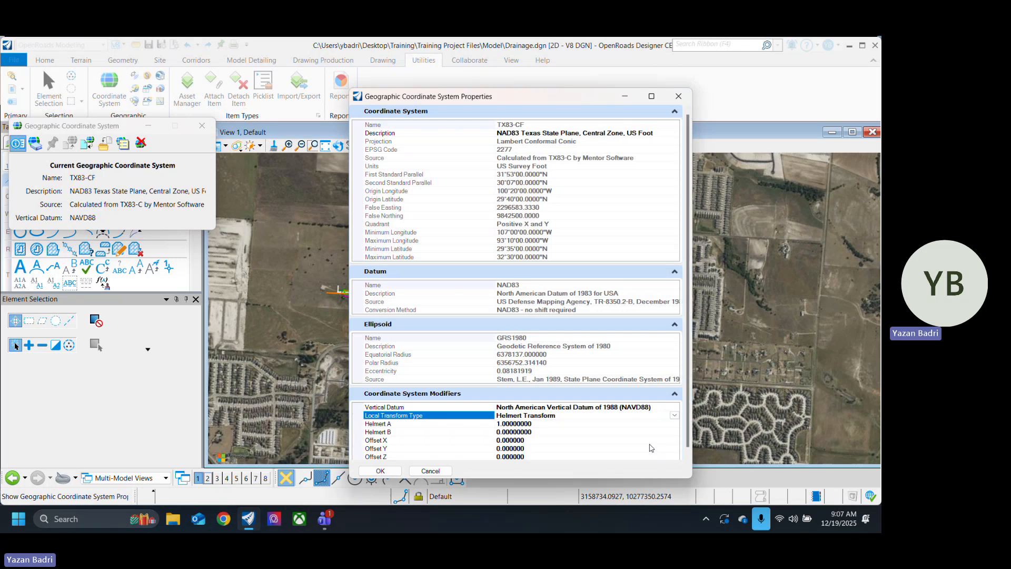
click(685, 450)
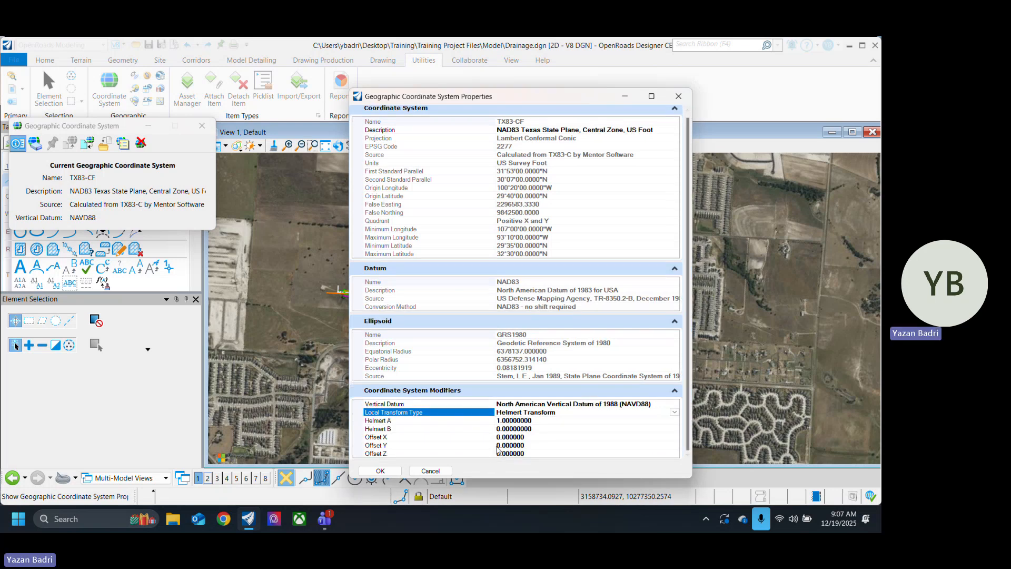
click(536, 420)
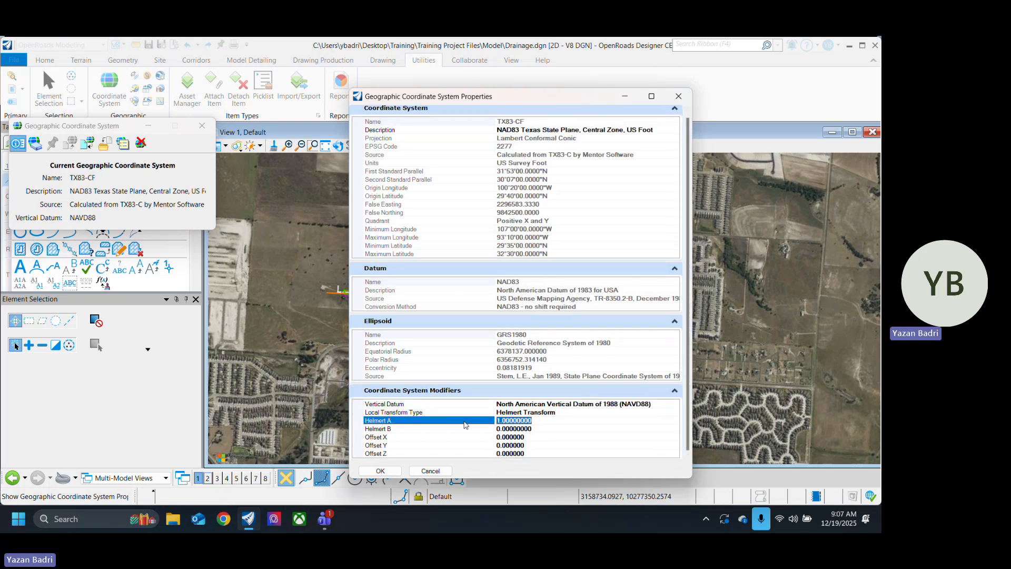
click(537, 420)
Step: Switch to the Calculator app, compute 1 ÷ 1.00012 and copy the result
click(87, 526)
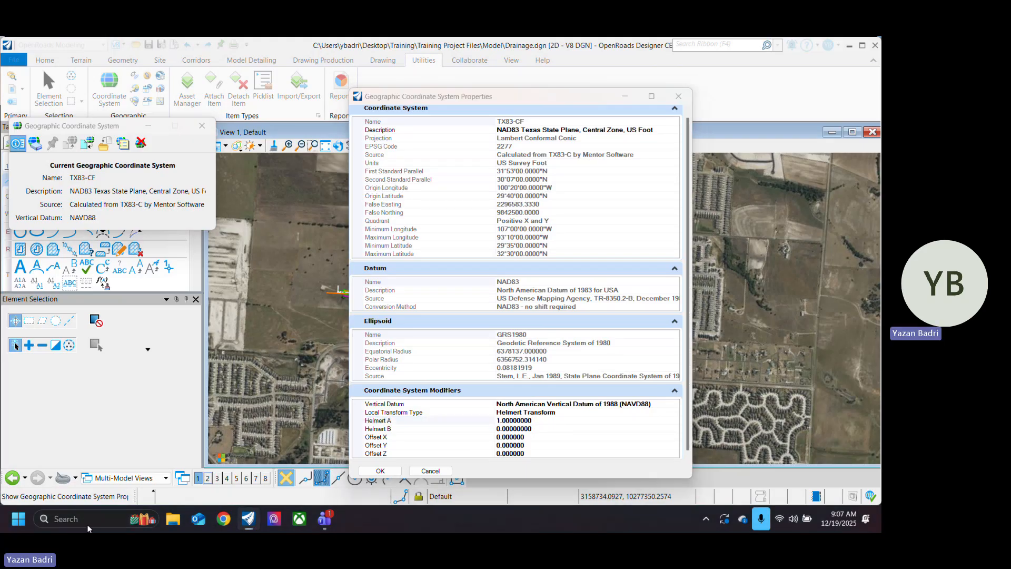
text(calc)
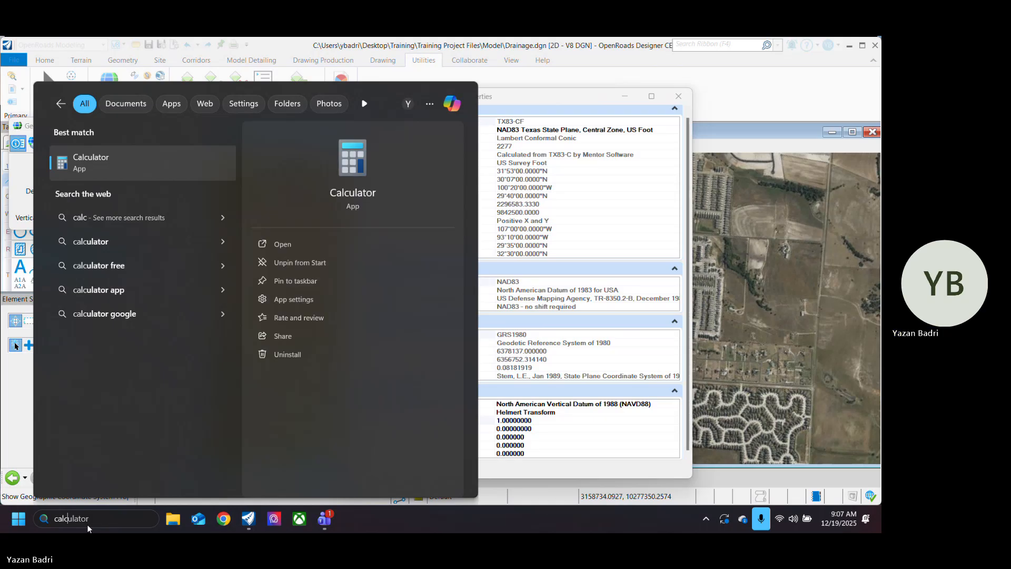
key(Return)
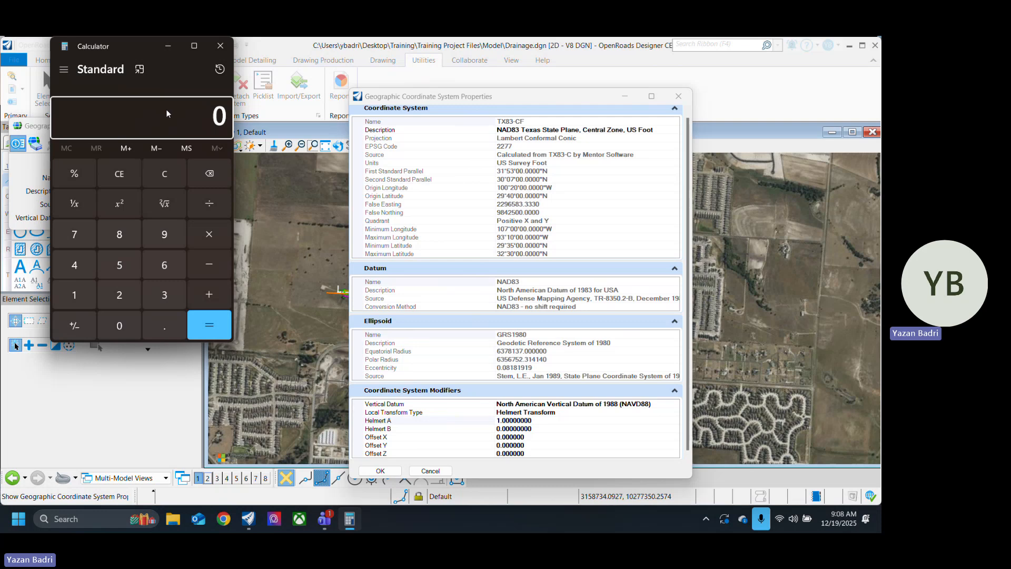
text(1.000)
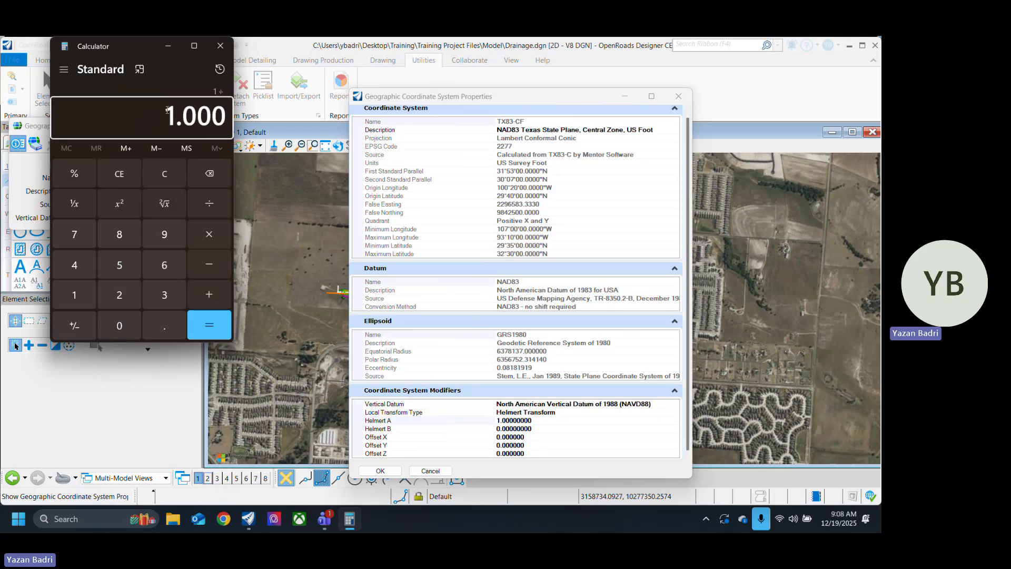
text(12)
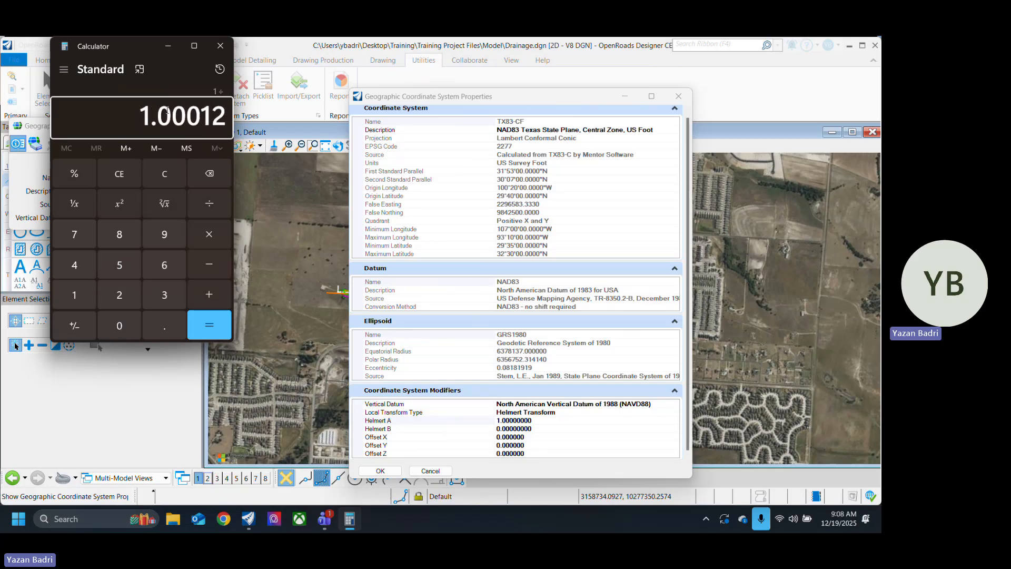
key(Return)
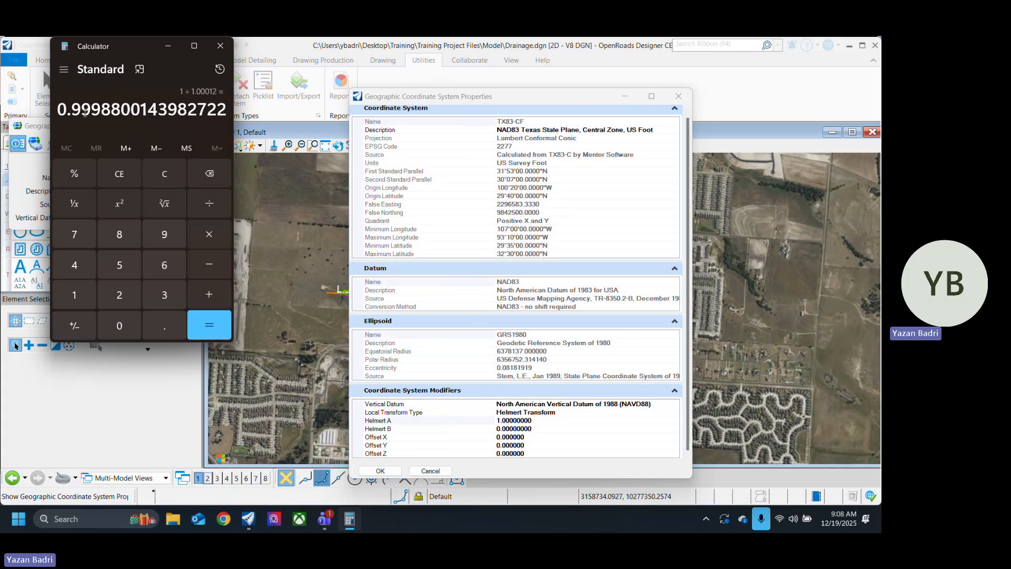
drag(59, 109, 229, 113)
key(ctrl+c)
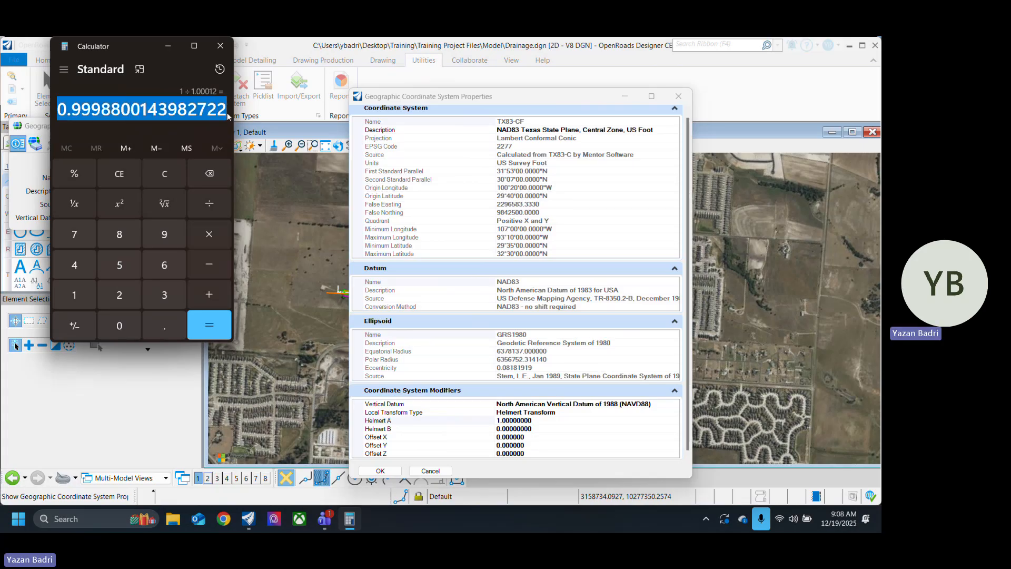
Step: Set Helmert A to 0.9998800143982722, apply the transform, and accept the local transformation alert with Do not display again enabled
click(554, 421)
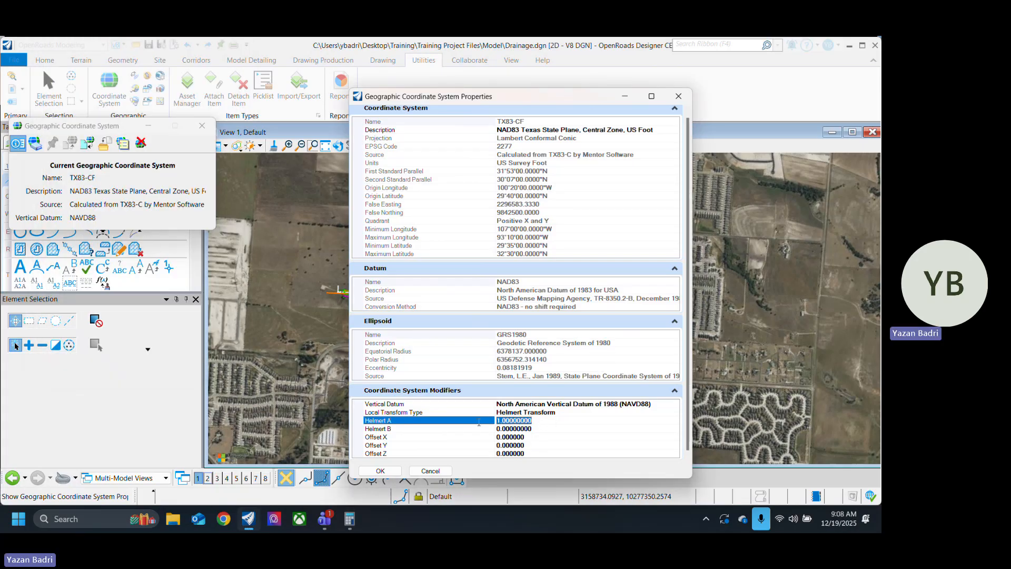
key(ctrl+v)
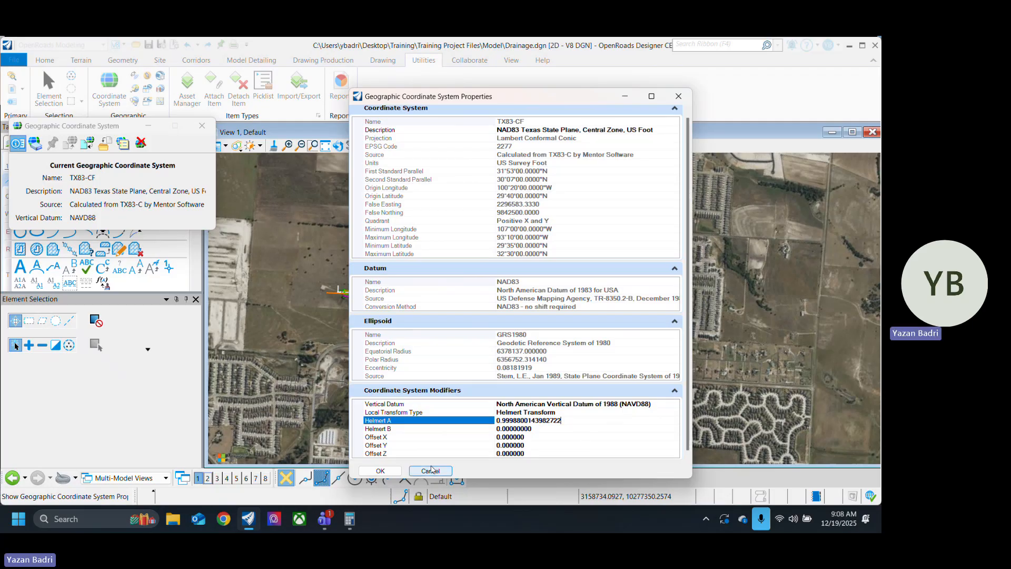
click(380, 471)
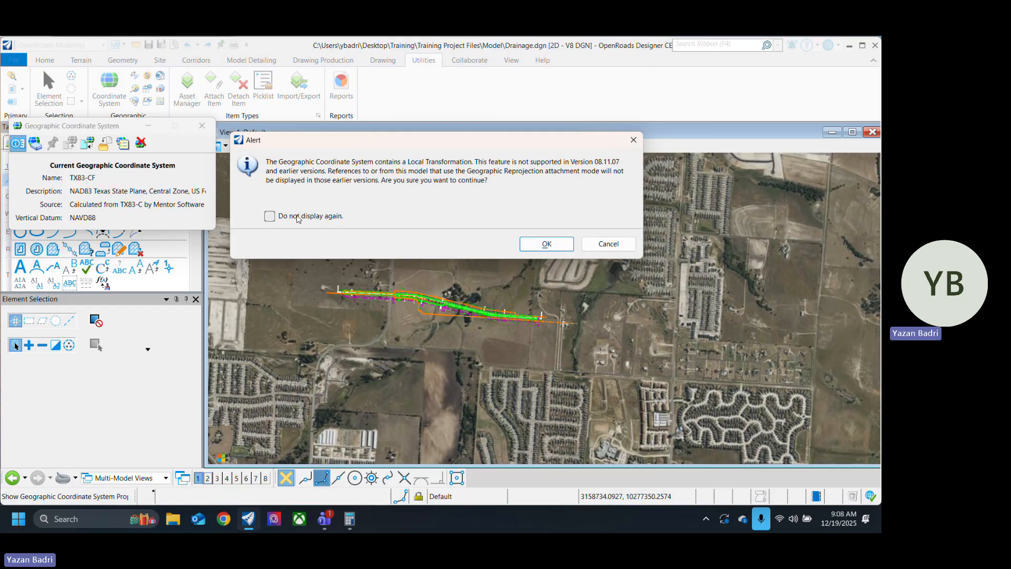
click(269, 216)
click(546, 244)
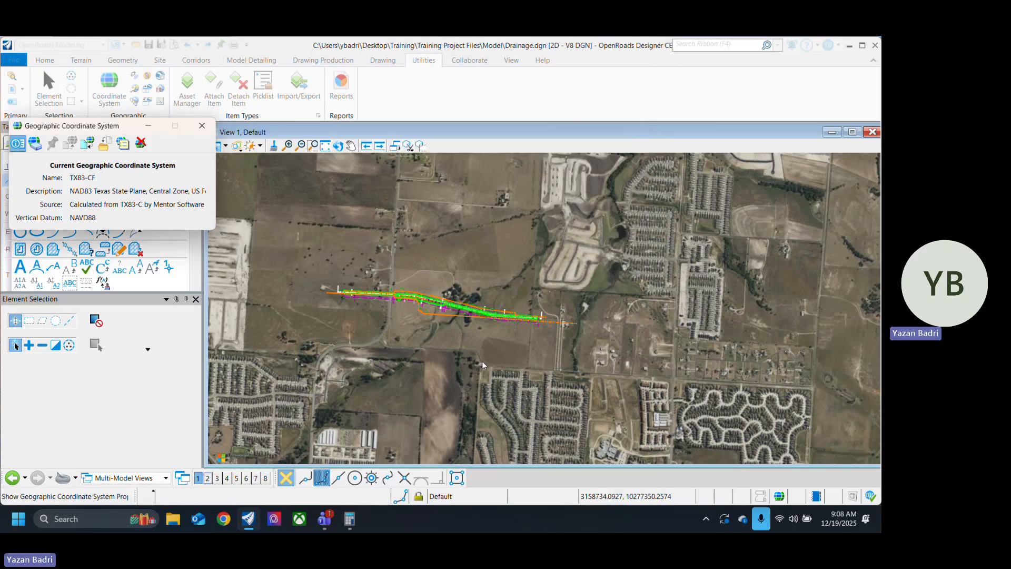
Step: Switch back to Calculator, compute 1 ÷ 1.00013, copy the result and close Calculator
scroll(396, 301, up, 2)
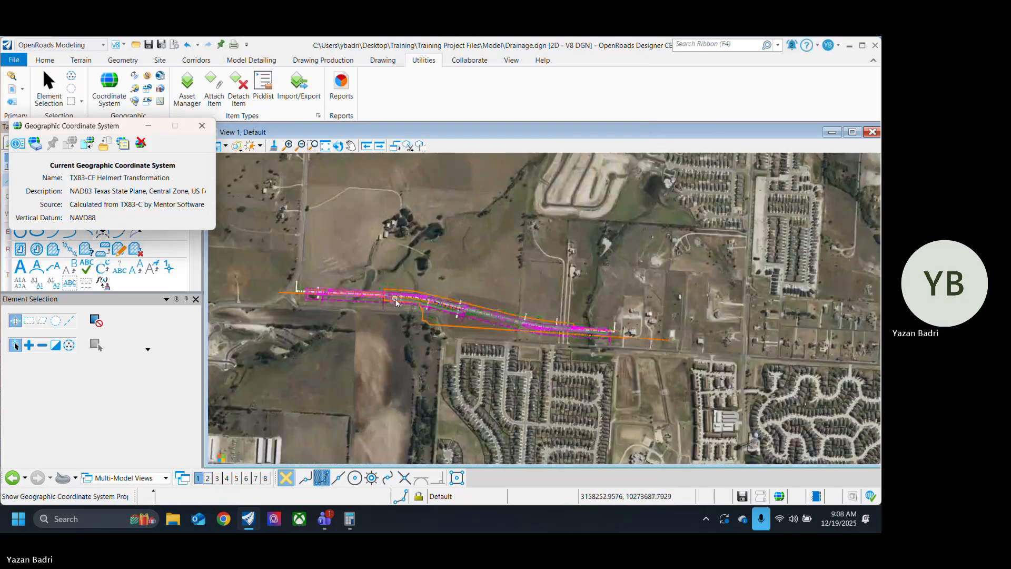
scroll(326, 283, up, 3)
scroll(306, 300, down, 4)
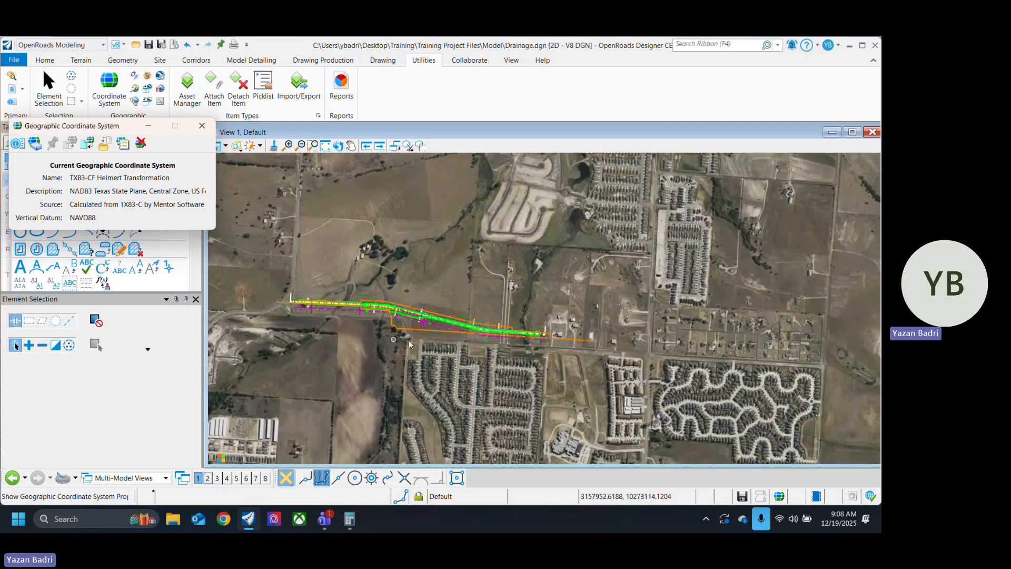
scroll(374, 284, up, 2)
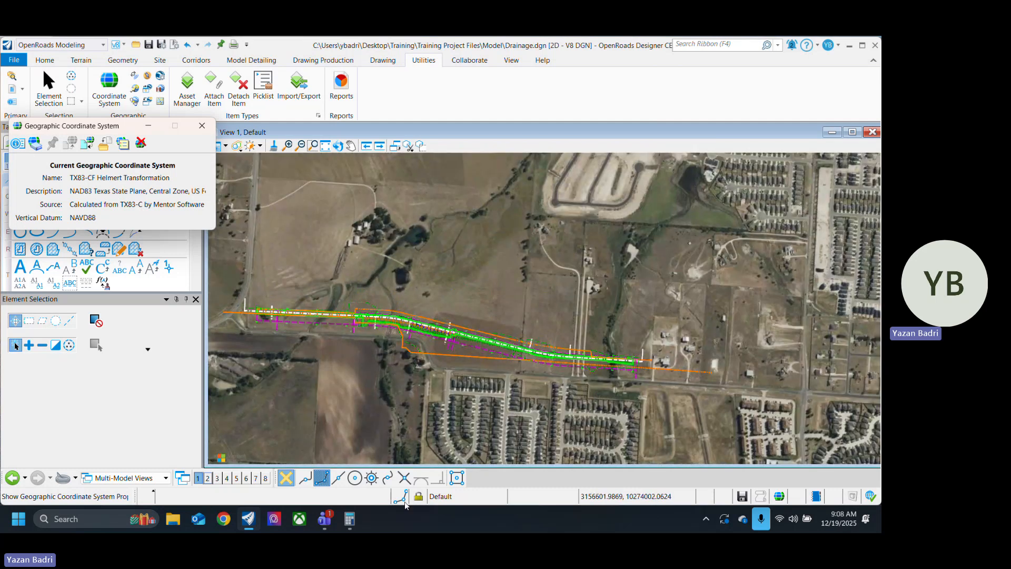
click(350, 519)
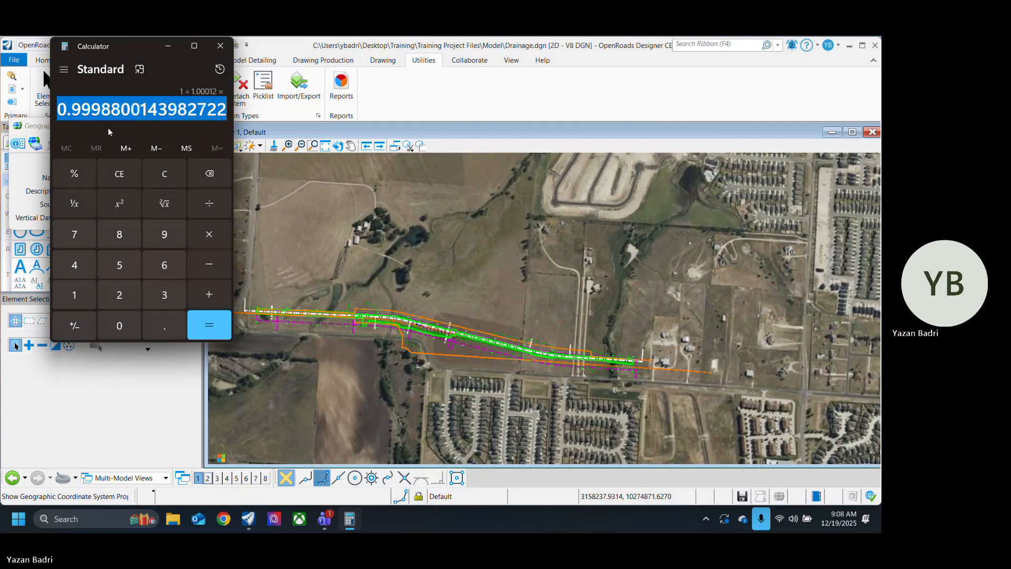
text(1)
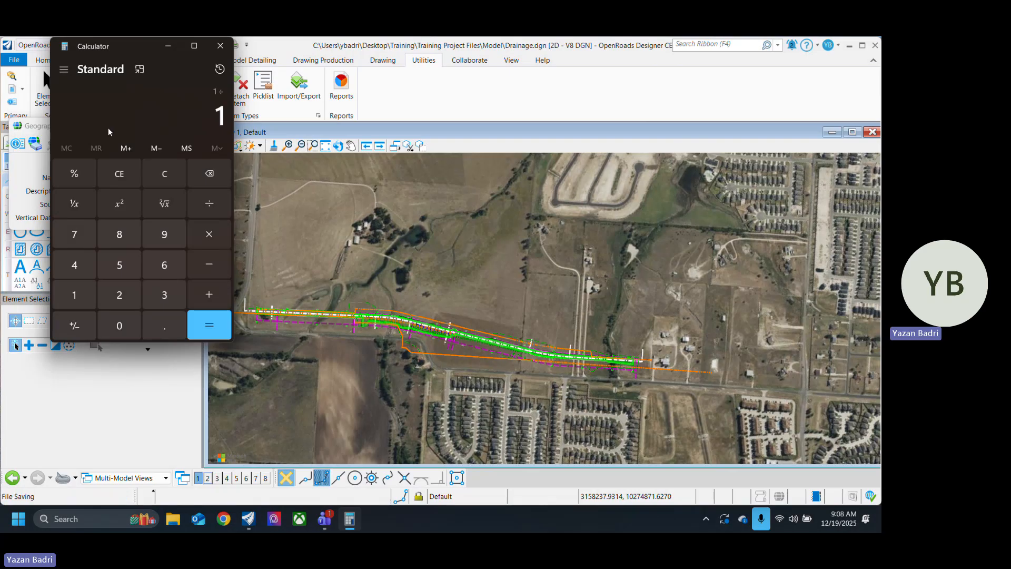
text(/1.000)
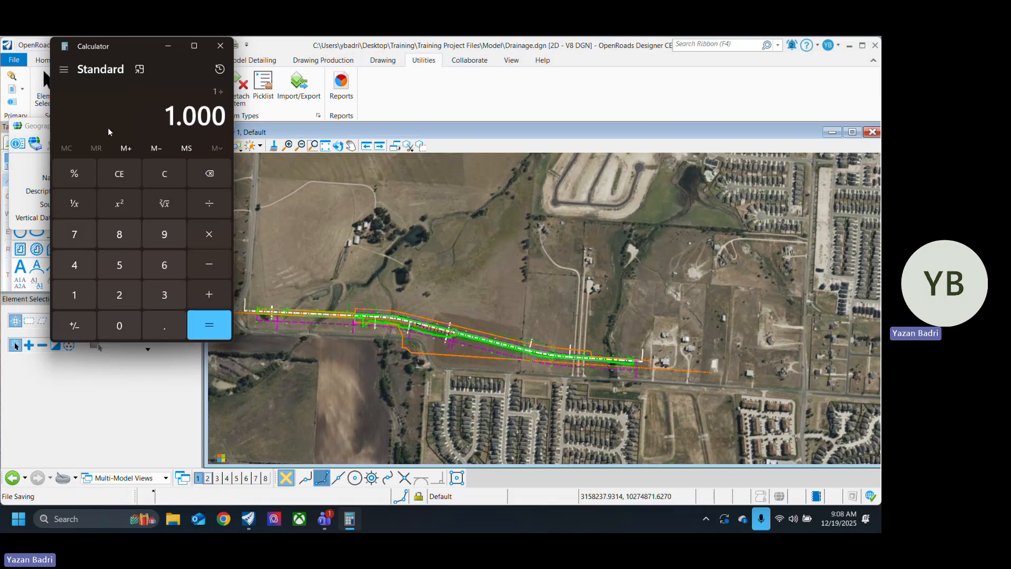
text(13)
key(Return)
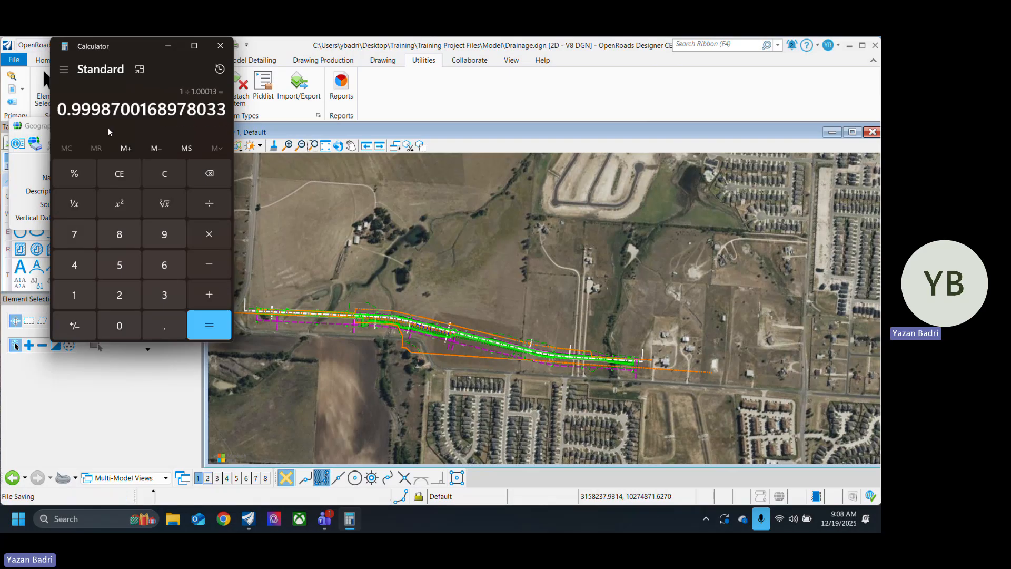
drag(59, 114, 231, 113)
key(ctrl+c)
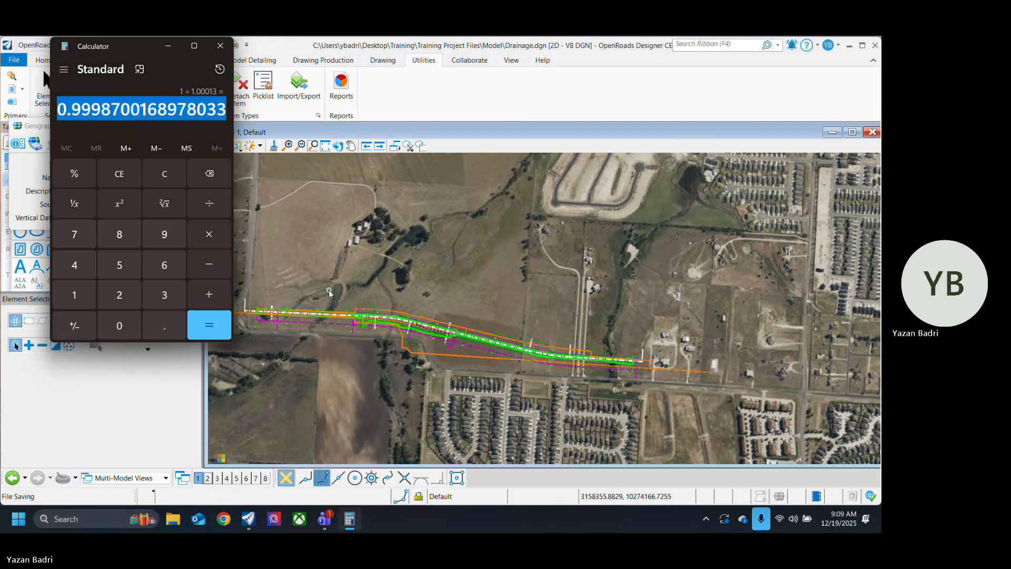
click(220, 46)
Step: Set Helmert A in the coordinate system properties to 0.9998700168978033 and apply the change
click(18, 143)
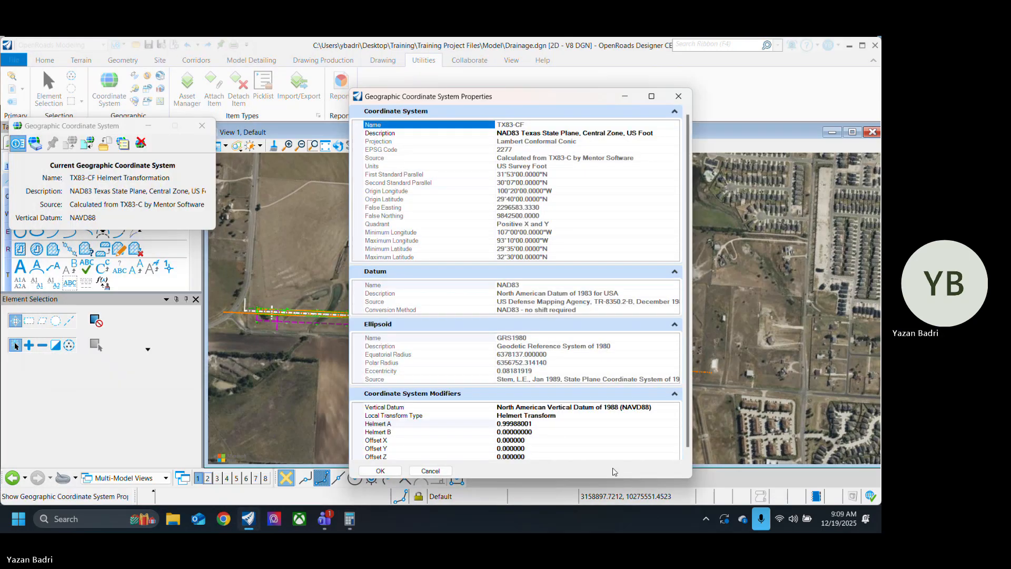
click(534, 422)
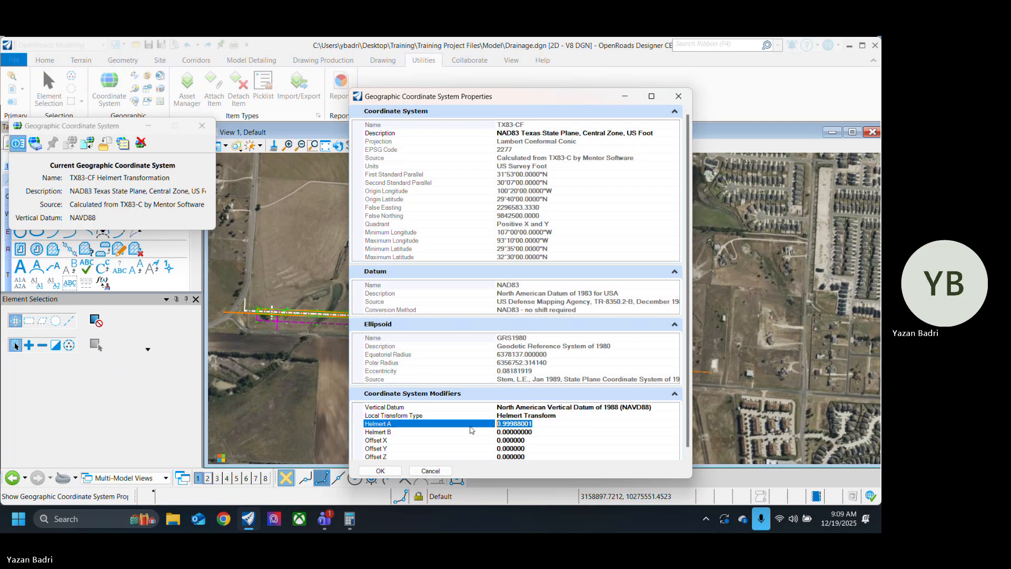
key(ctrl+v)
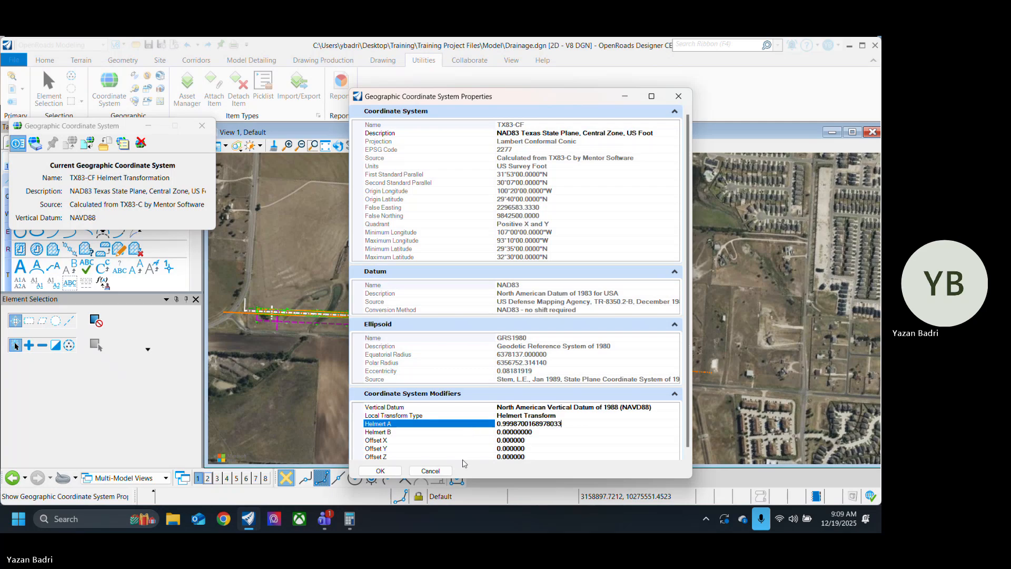
click(380, 471)
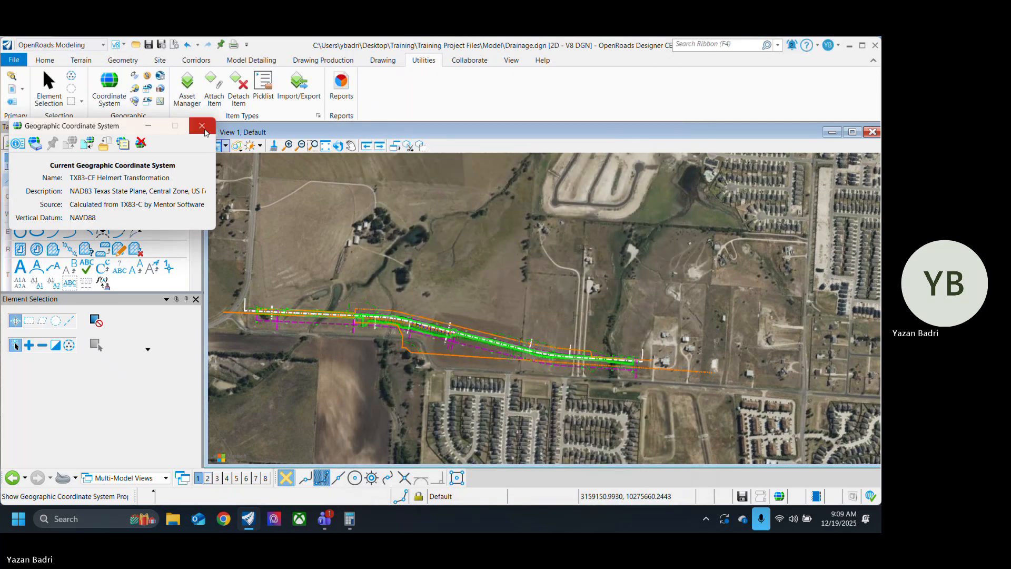
Step: Close the coordinate system dialog and examine how the roadway alignment fits the aerial imagery along its length
click(202, 126)
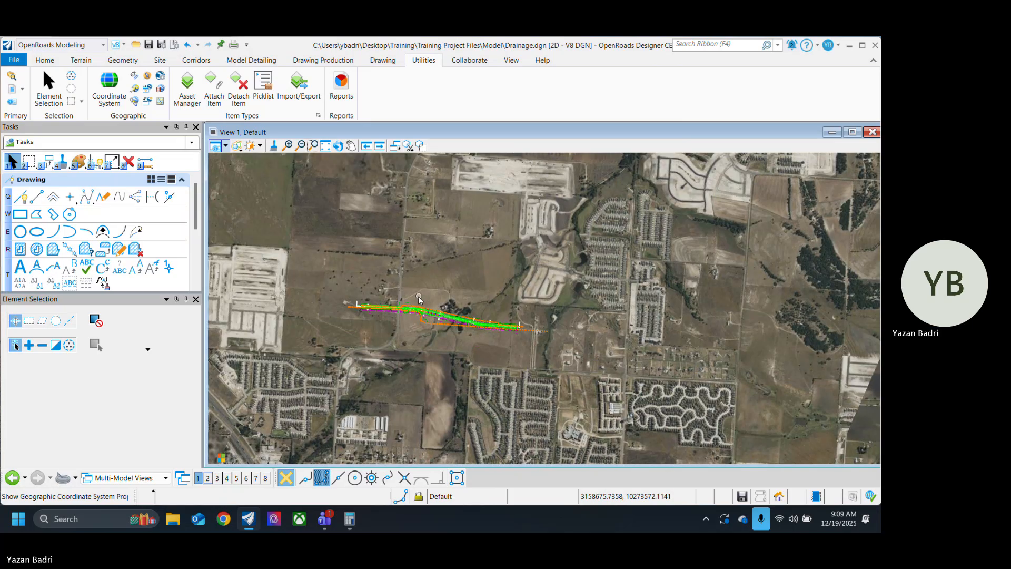
scroll(320, 313, up, 4)
scroll(320, 313, down, 2)
scroll(428, 297, down, 1)
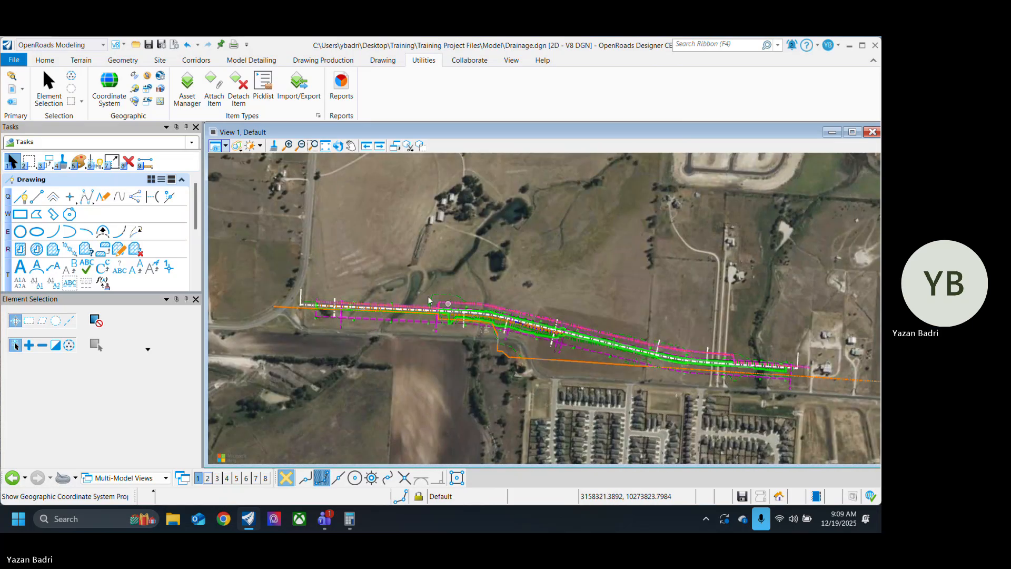
scroll(424, 297, up, 5)
scroll(319, 316, down, 4)
scroll(411, 343, up, 4)
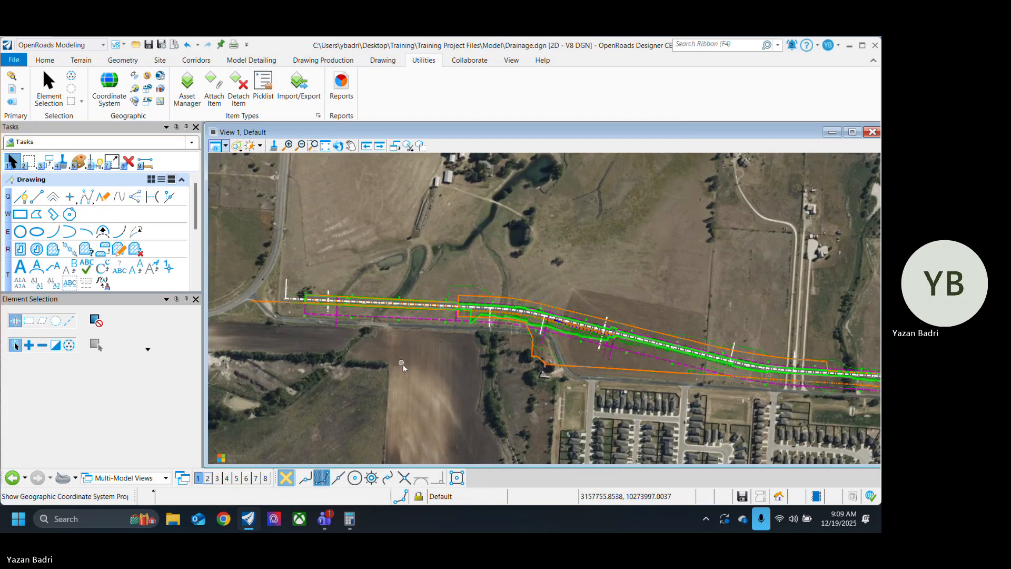
middle_drag(453, 380, 564, 361)
scroll(449, 306, up, 4)
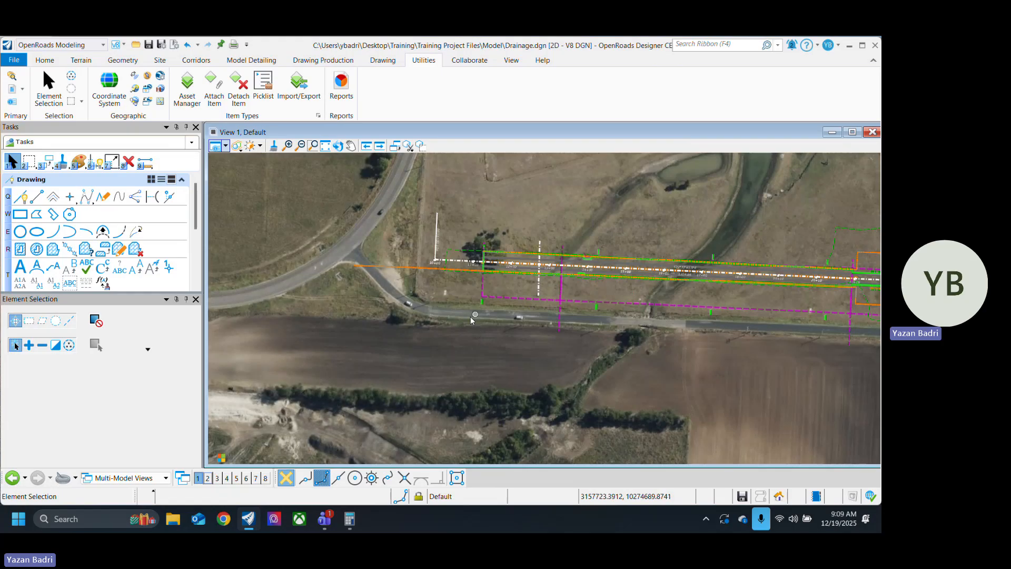
scroll(467, 319, up, 5)
scroll(374, 320, down, 10)
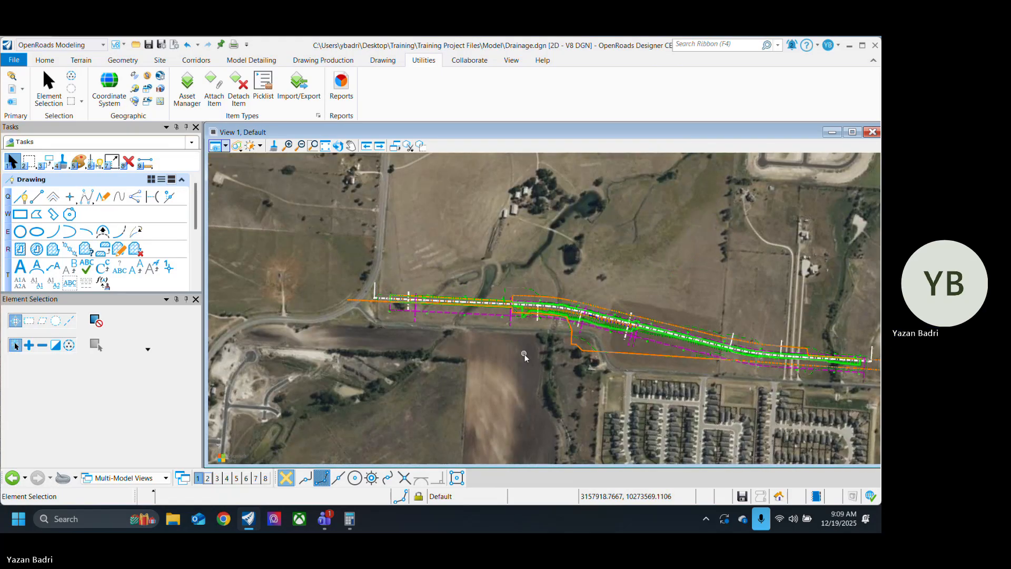
middle_drag(525, 354, 413, 318)
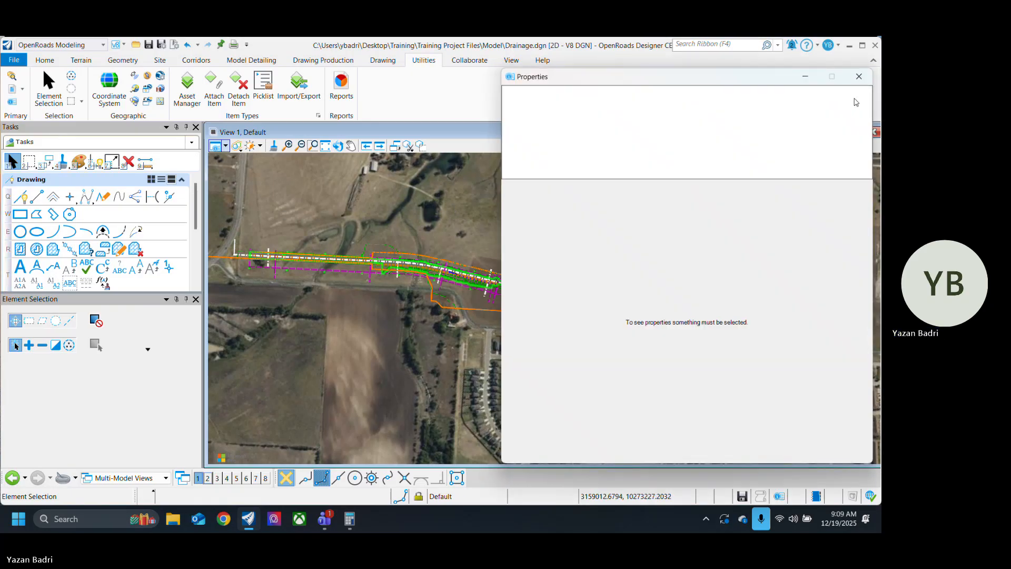
click(859, 76)
Step: Open the properties of the current TX83-CF geographic coordinate system and move the dialog clear of the model
click(109, 89)
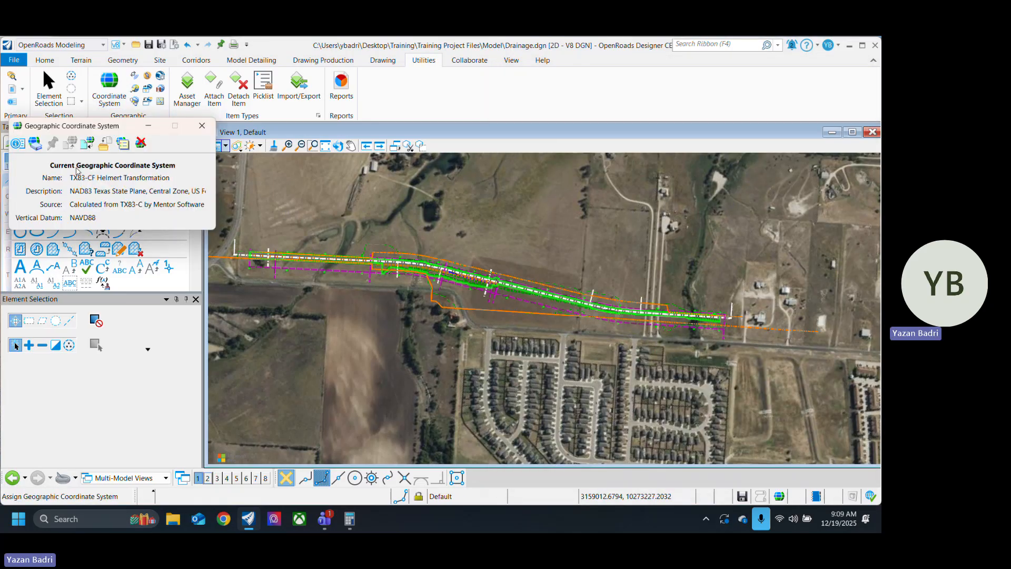
click(18, 143)
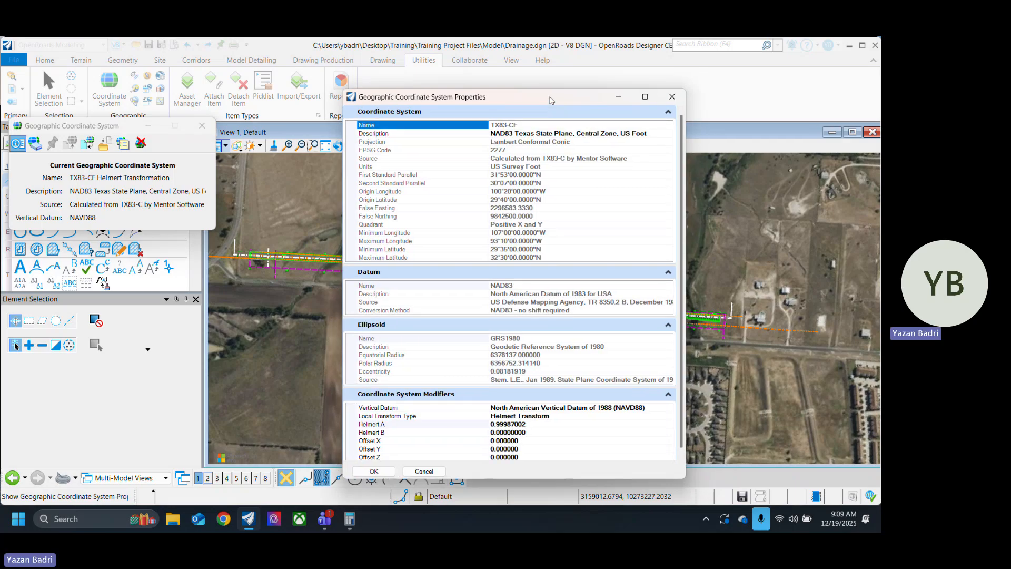
drag(555, 105, 224, 94)
Step: Switch to the Calculator app, compute 1 ÷ 1.00015 and copy the result
key(alt+Tab)
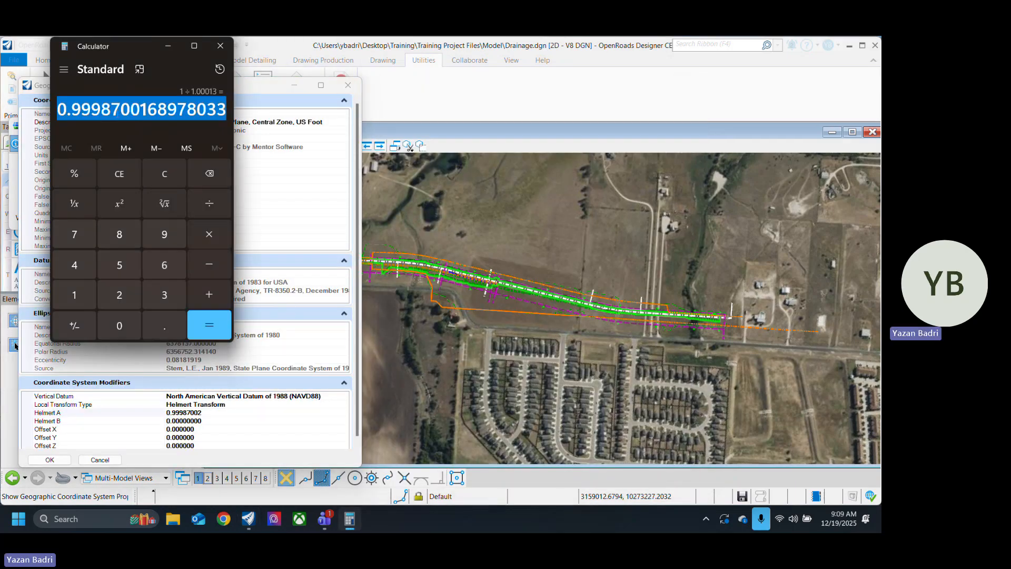
text(1)
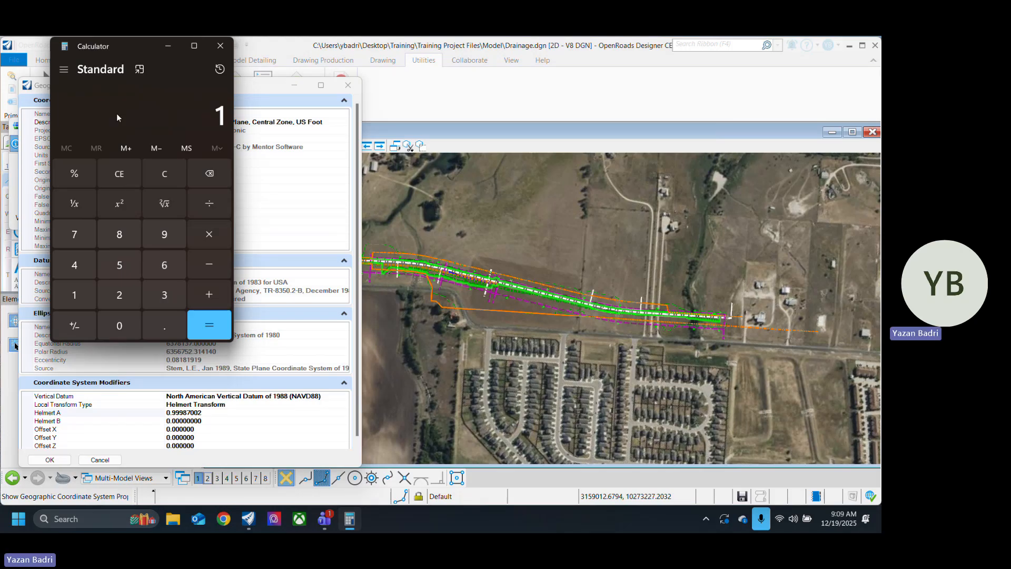
key(slash)
text(.000)
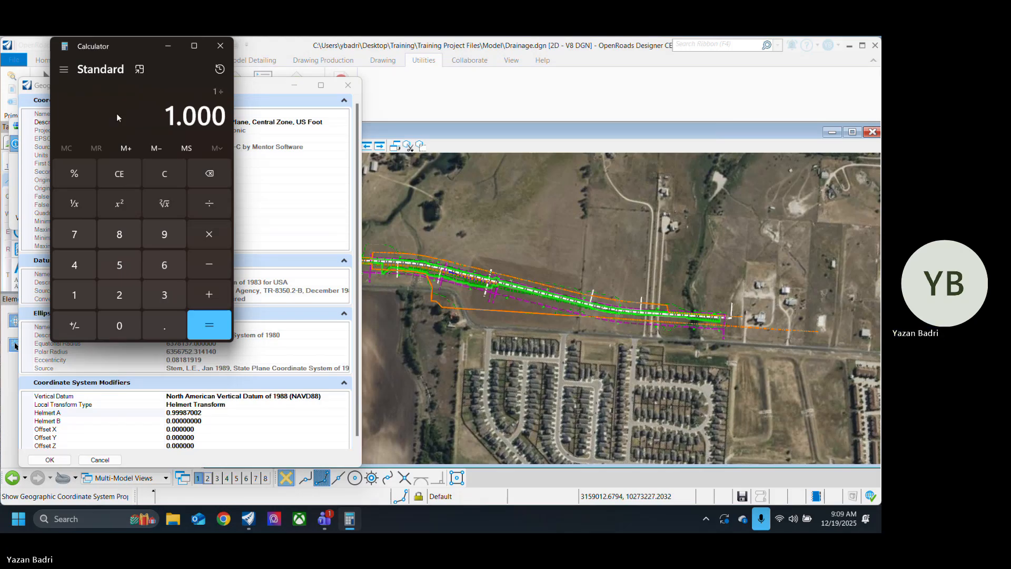
text(15)
key(Return)
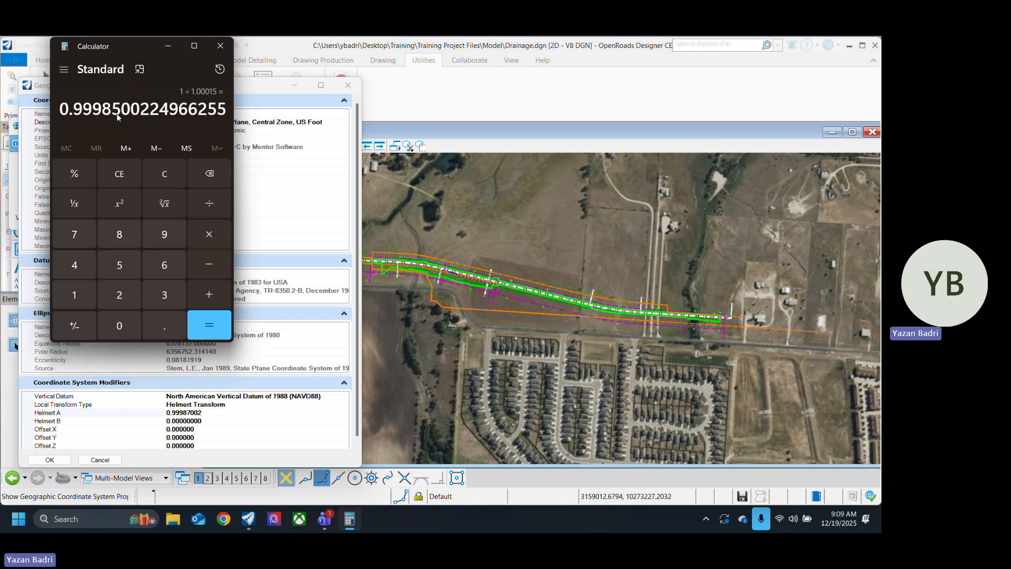
drag(59, 108, 225, 112)
key(ctrl+c)
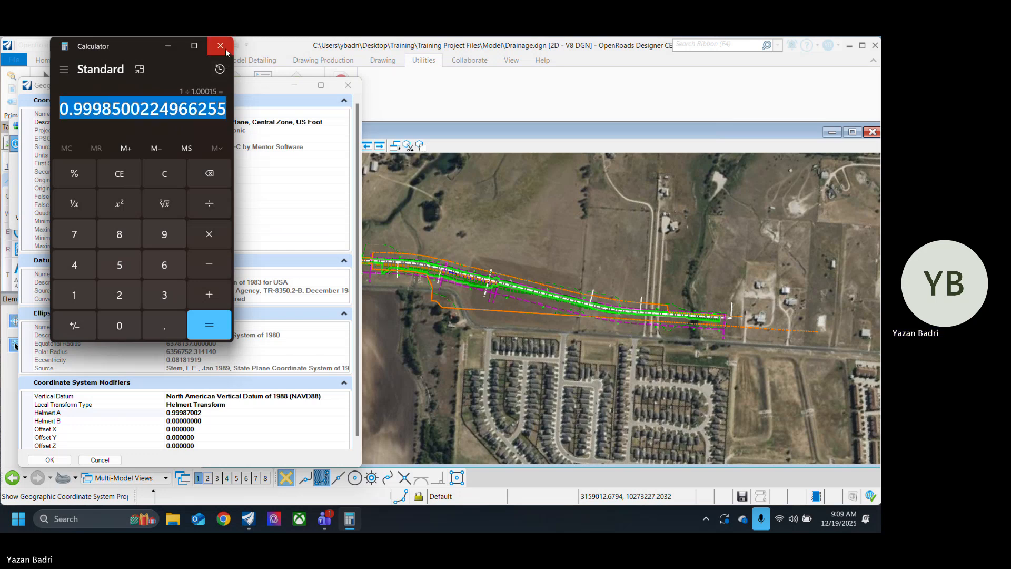
Step: Return to the coordinate system properties, set Helmert A to 0.9998500224966255 and apply the change
click(288, 128)
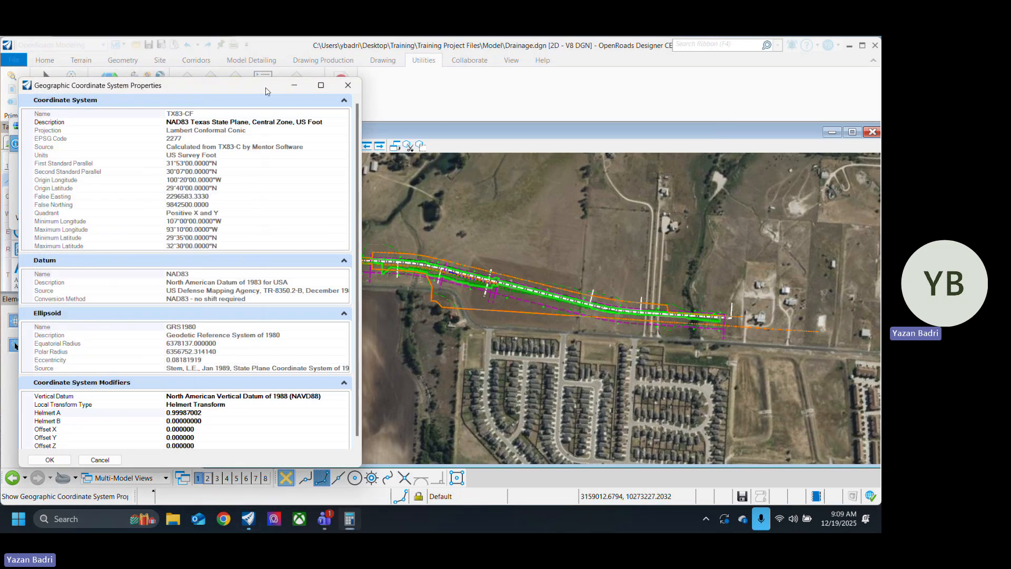
click(206, 414)
key(ctrl+v)
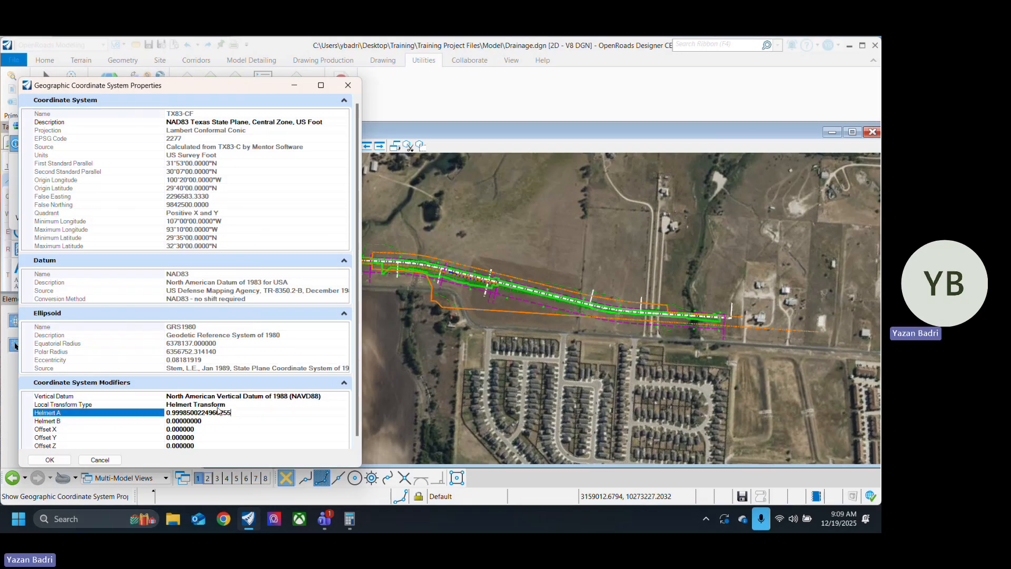
click(49, 460)
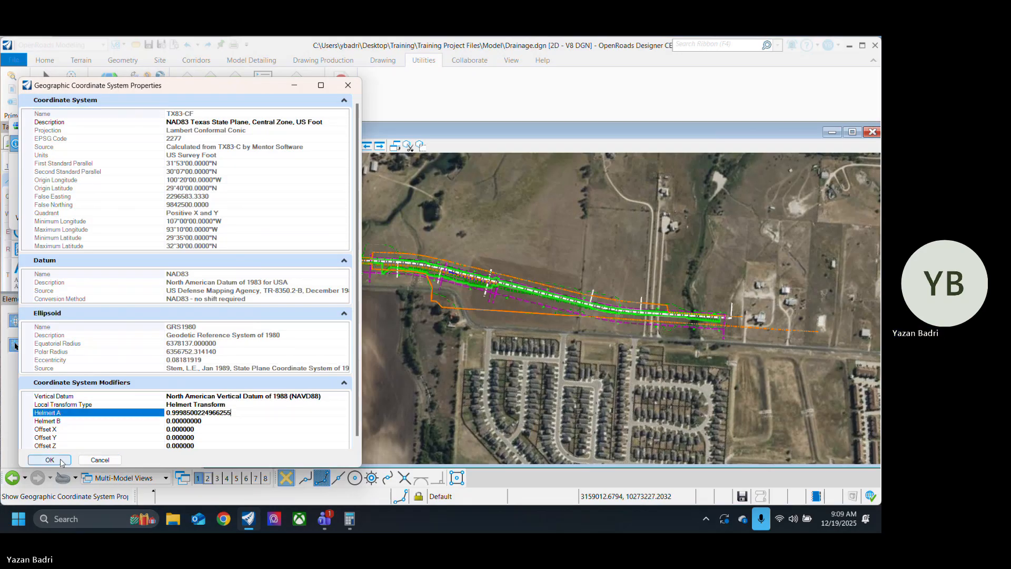
Step: Examine the alignment against the aerial road at its start near station 10+00 and its end near 50+00
scroll(446, 311, down, 2)
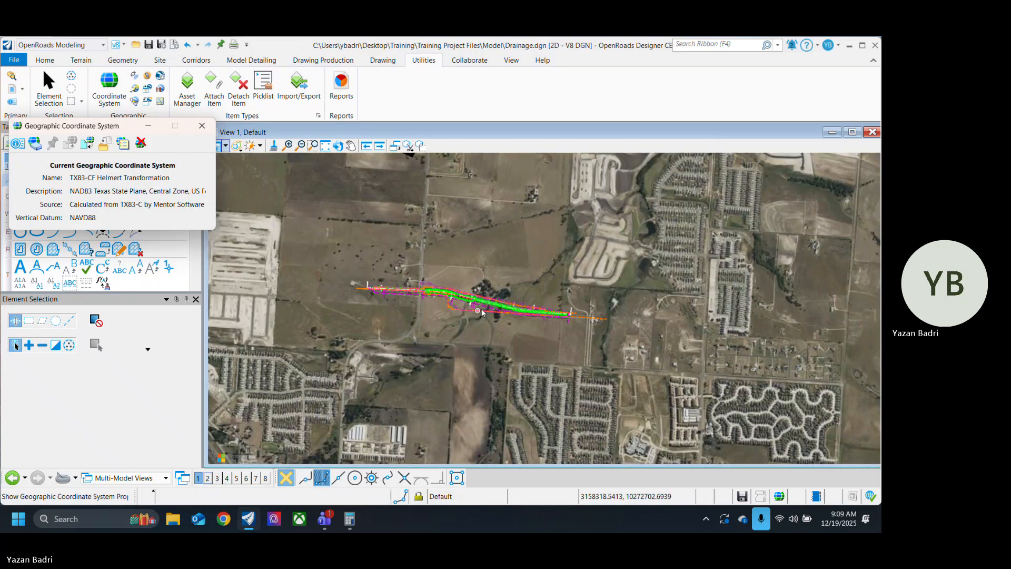
scroll(455, 312, up, 3)
scroll(421, 326, down, 2)
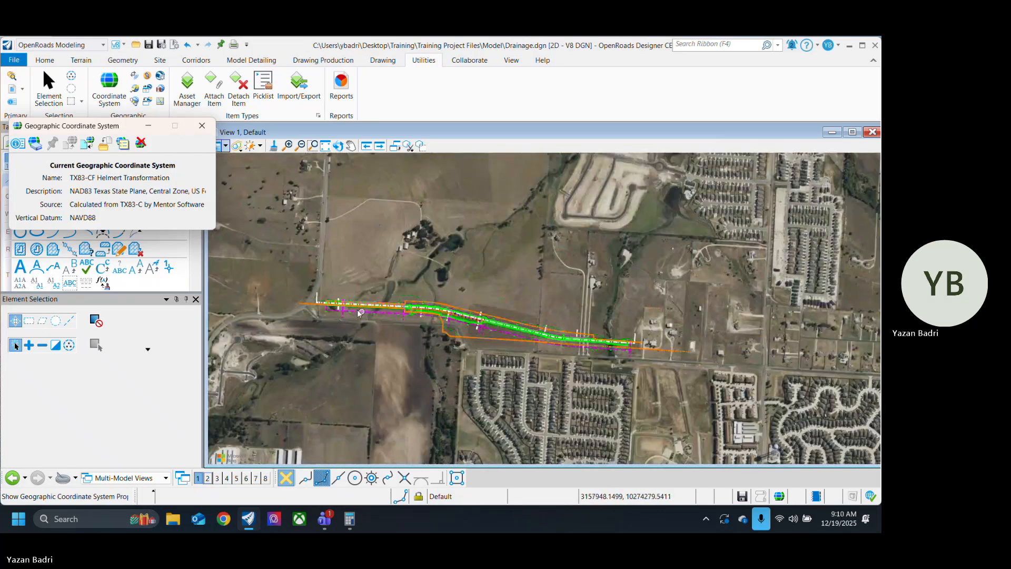
scroll(387, 340, up, 3)
scroll(280, 295, up, 4)
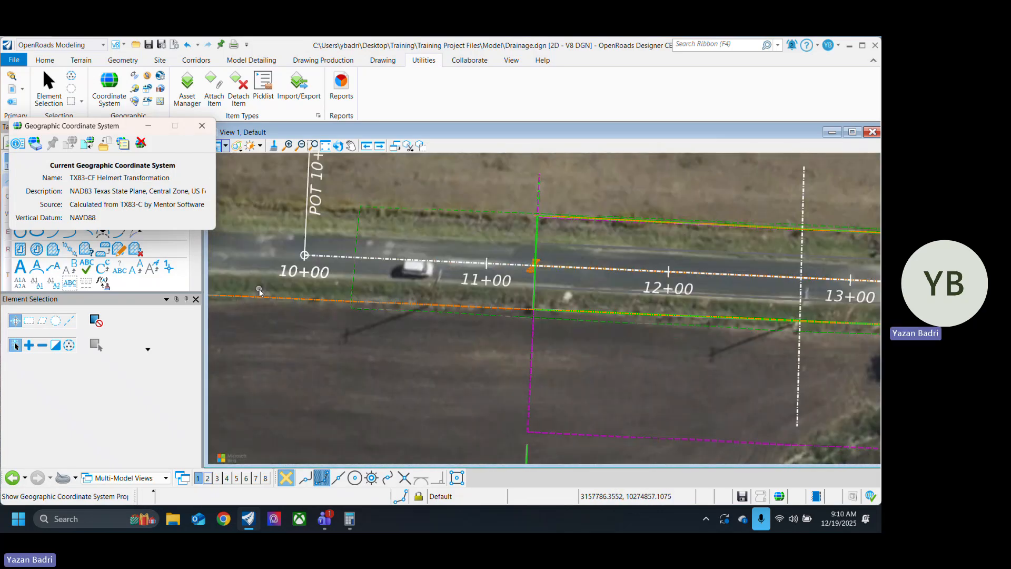
scroll(315, 305, down, 3)
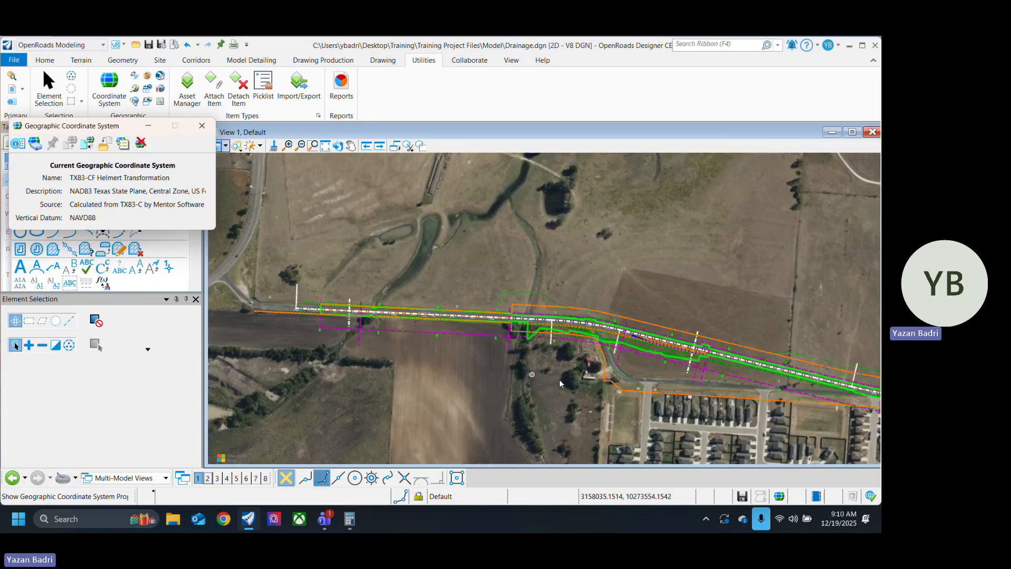
scroll(653, 383, up, 5)
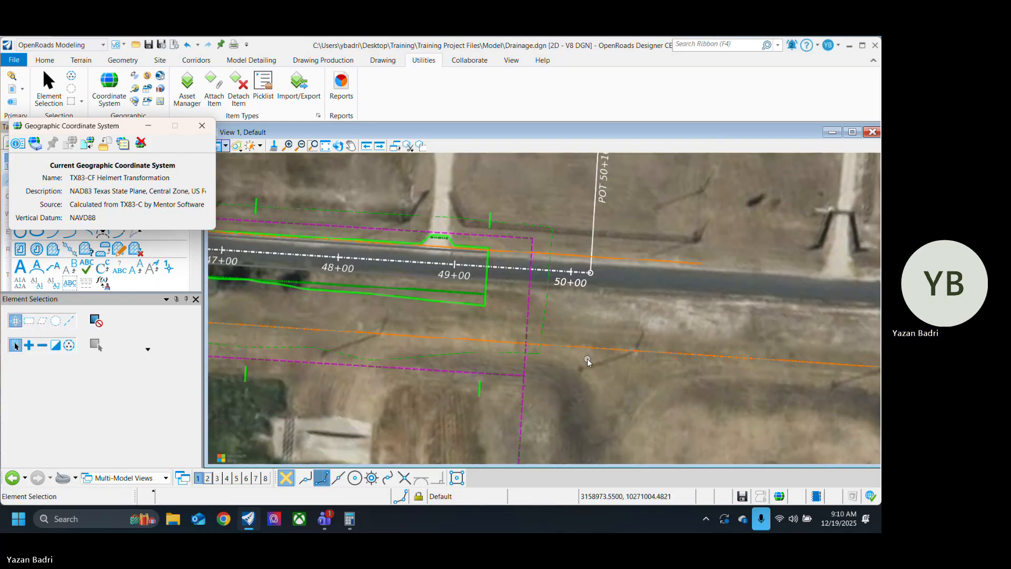
scroll(587, 359, down, 4)
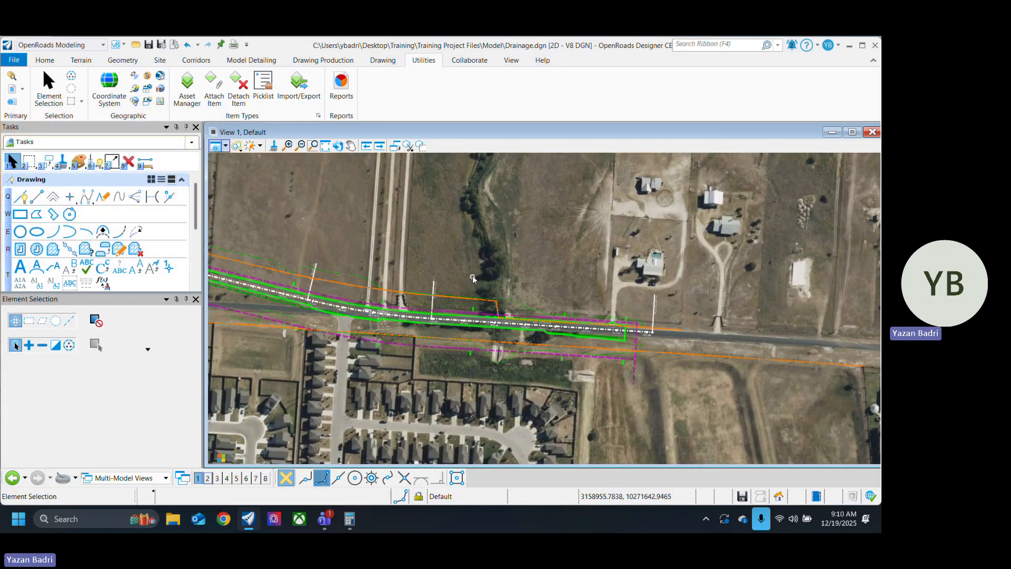
Step: Inspect the fit of the corridor linework to the aerial road from the end station back to the start and through the curve
middle_drag(444, 242, 653, 267)
scroll(555, 310, down, 2)
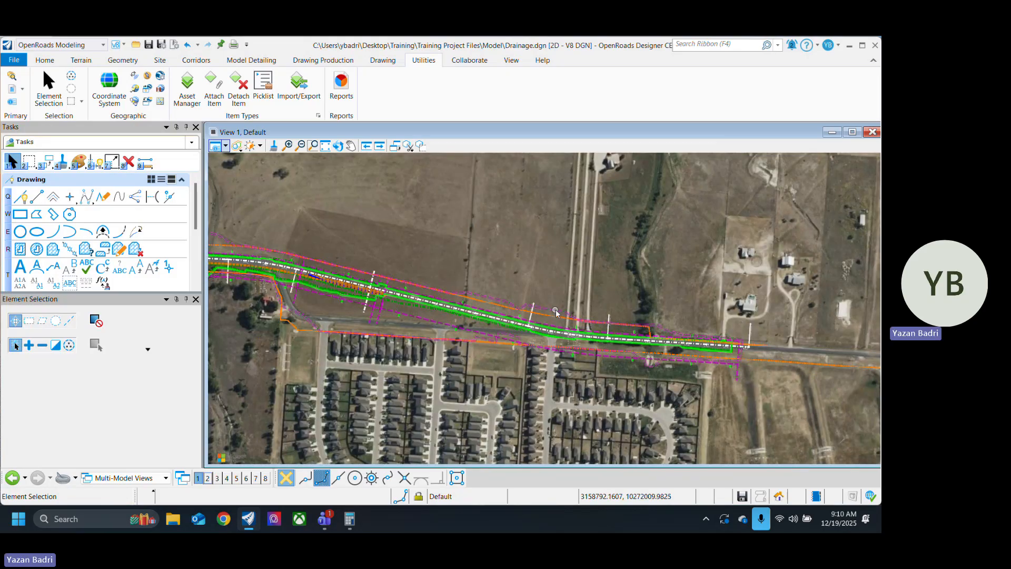
middle_drag(475, 269, 722, 295)
scroll(429, 281, up, 5)
scroll(474, 284, down, 4)
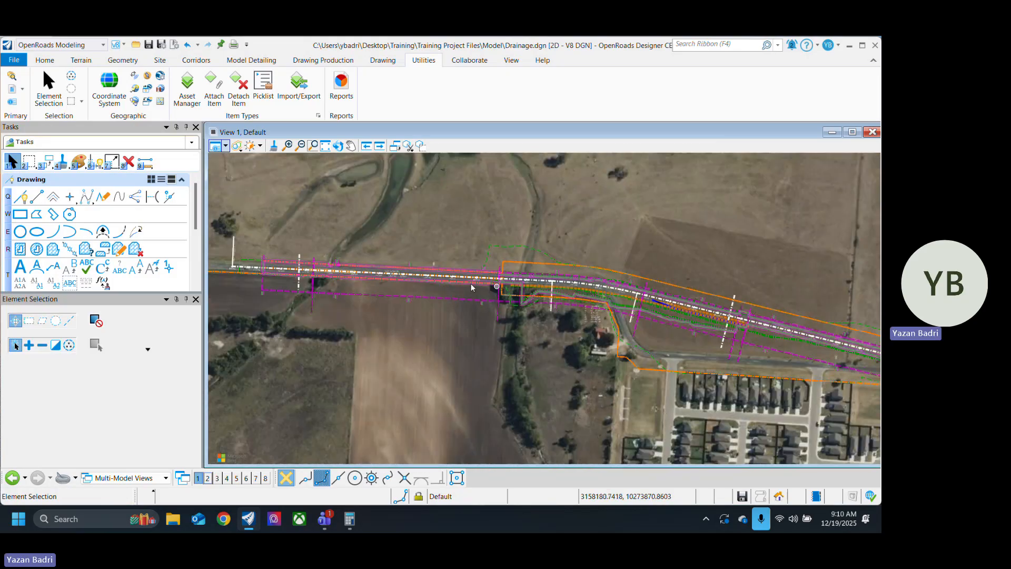
scroll(239, 272, up, 5)
middle_drag(242, 297, 437, 330)
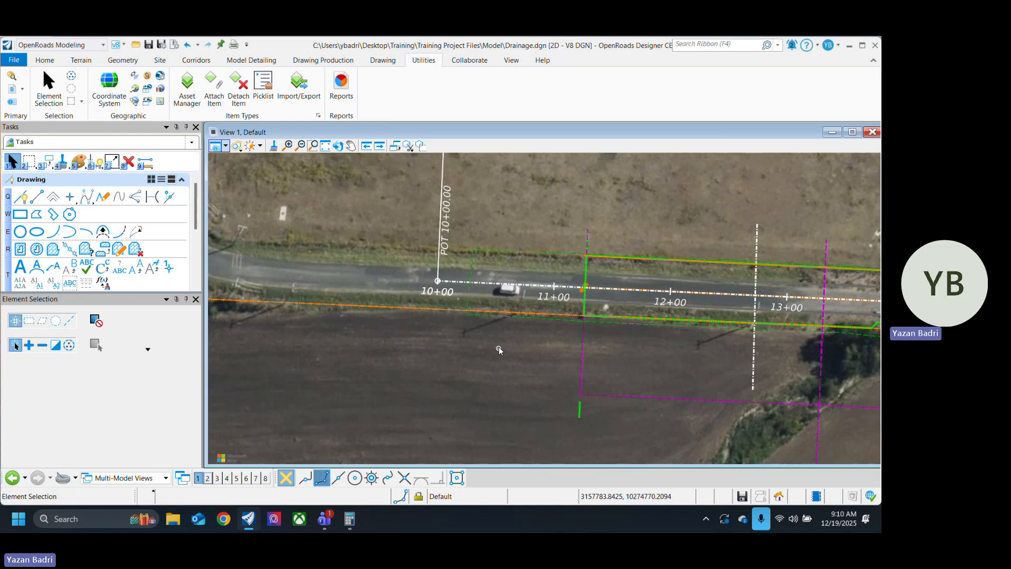
scroll(416, 356, down, 5)
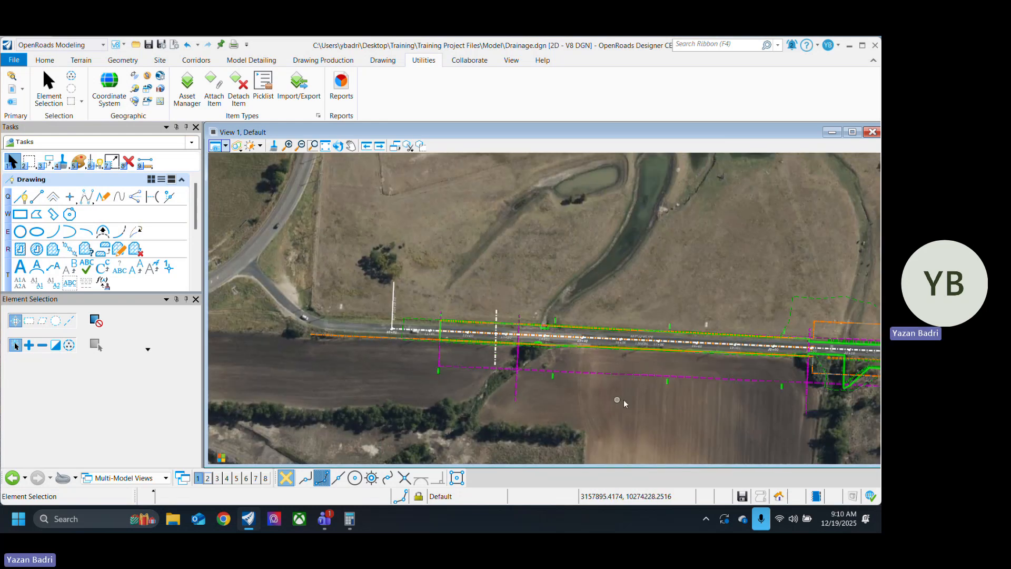
middle_drag(461, 389, 437, 388)
middle_drag(637, 390, 373, 344)
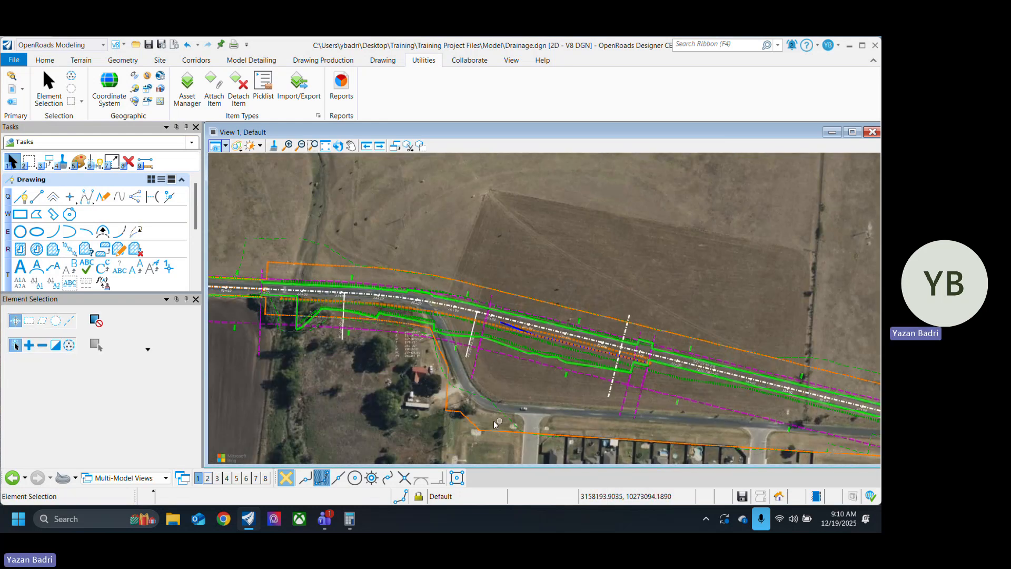
scroll(494, 421, up, 4)
scroll(492, 373, down, 5)
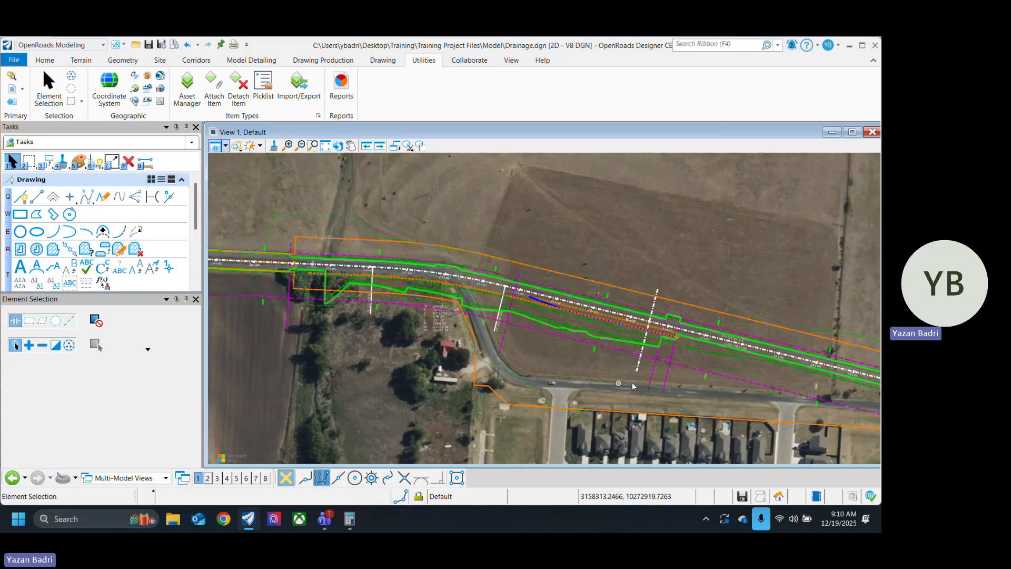
scroll(408, 354, down, 4)
scroll(606, 364, up, 7)
middle_drag(727, 363, 272, 363)
scroll(652, 374, down, 7)
middle_drag(374, 340, 637, 354)
scroll(567, 320, down, 3)
scroll(488, 330, up, 3)
scroll(358, 352, down, 3)
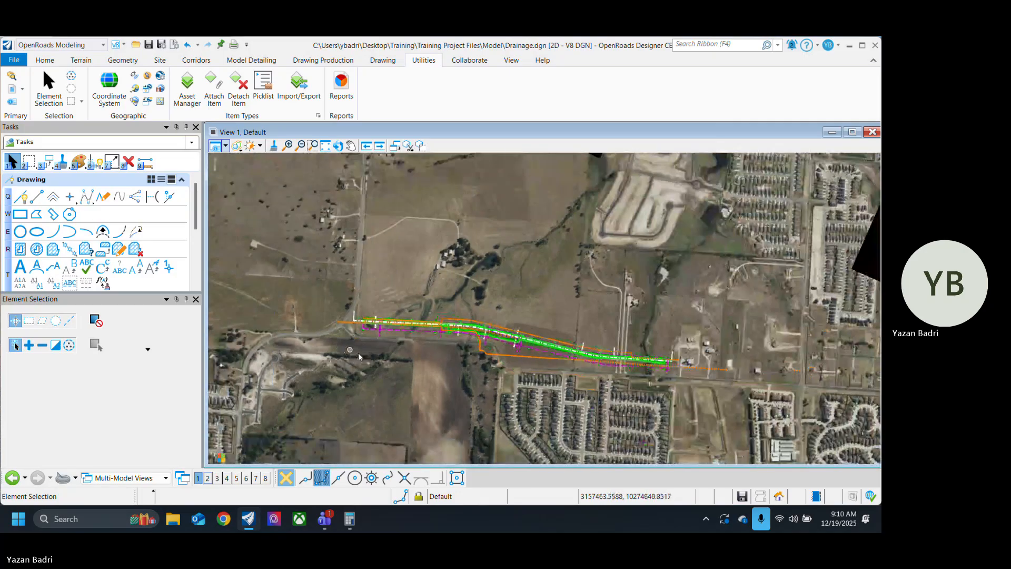
Step: Inspect the culvert crossing near station 14+00 against the drainage channel in the aerial imagery
middle_drag(535, 331, 459, 288)
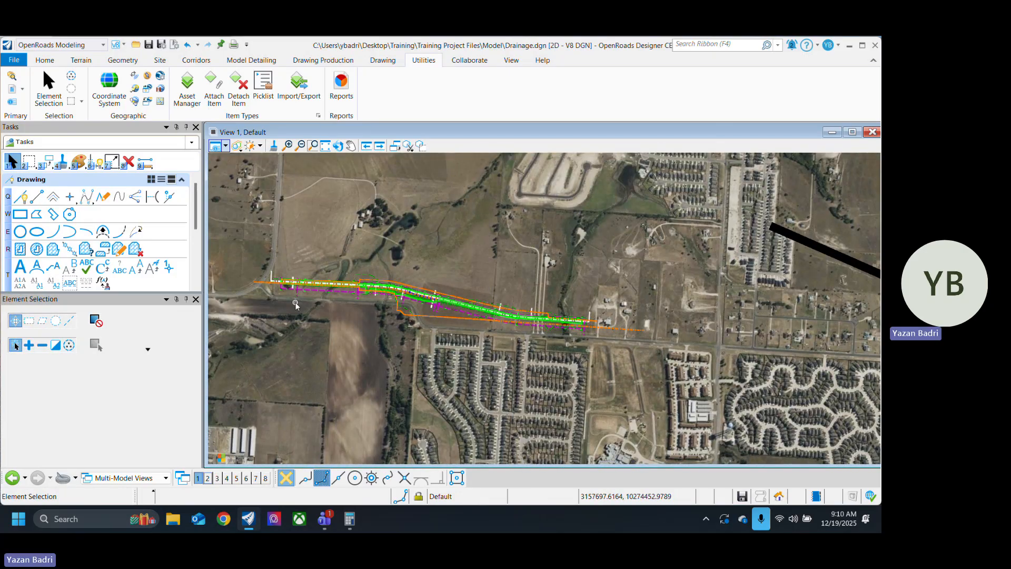
scroll(311, 305, up, 3)
scroll(311, 305, up, 2)
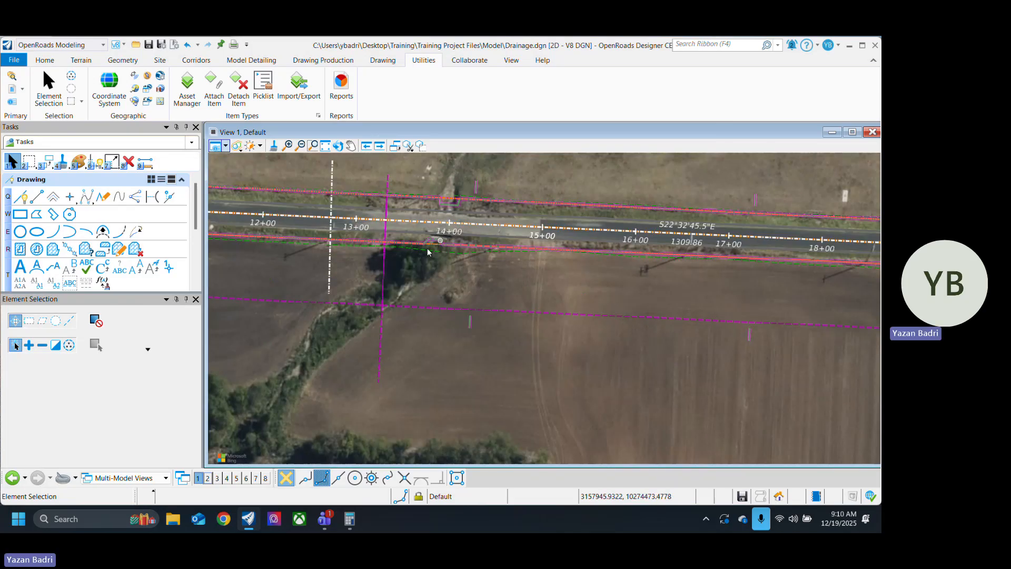
scroll(452, 321, up, 3)
scroll(451, 322, up, 1)
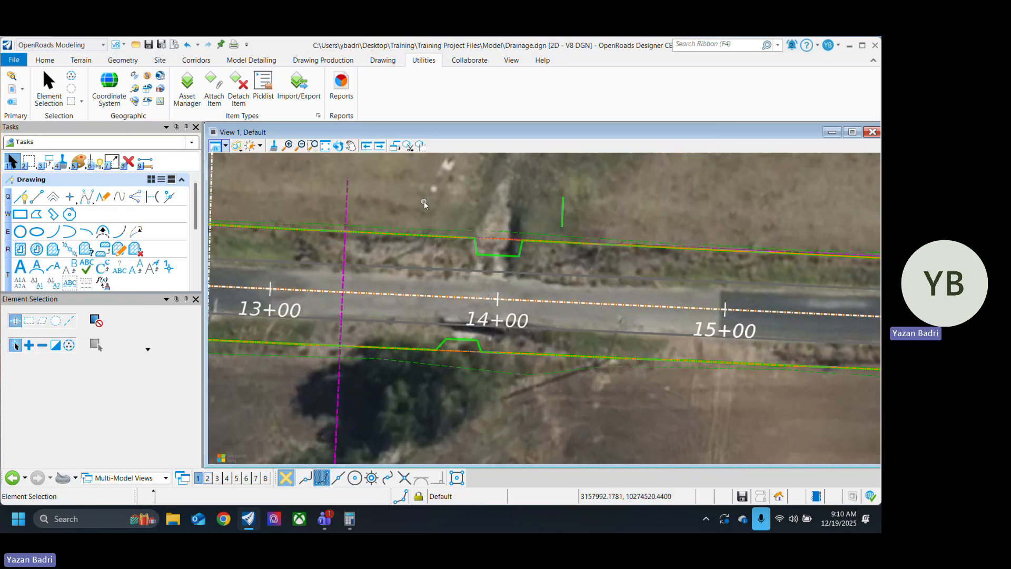
scroll(440, 261, down, 6)
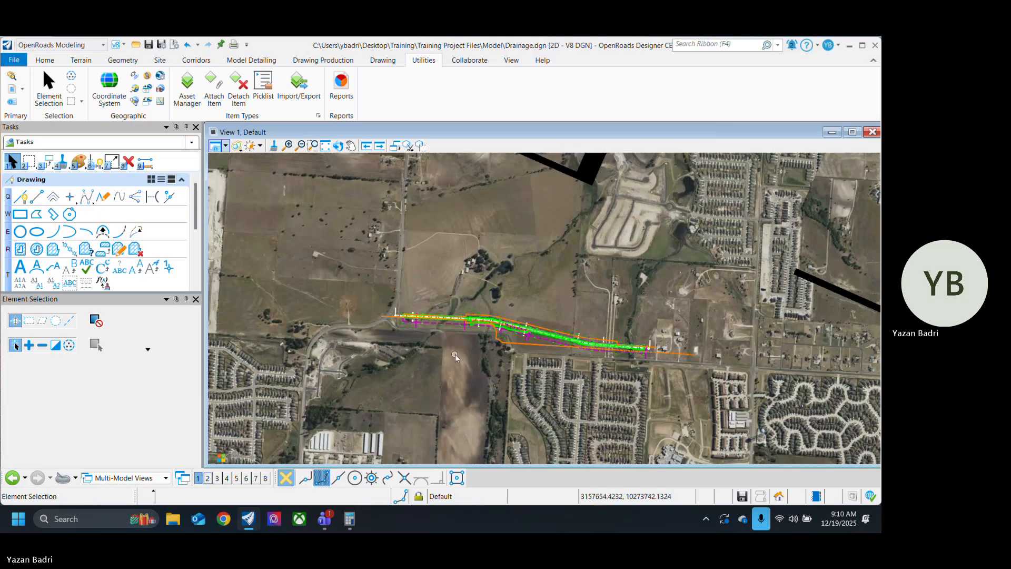
Step: Draw a line along the drainage channel crossing the road near station 14+00
scroll(455, 354, up, 5)
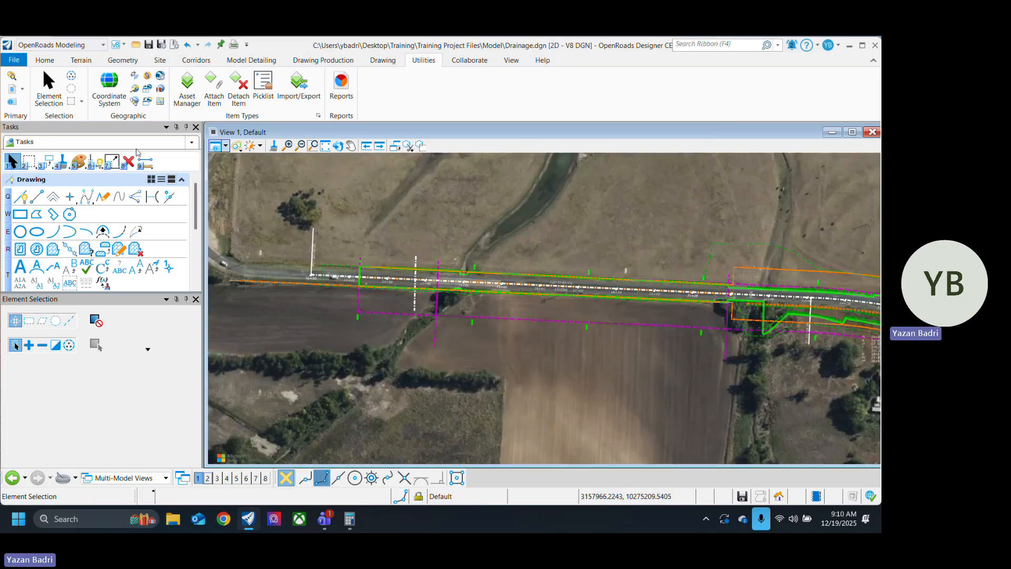
click(37, 197)
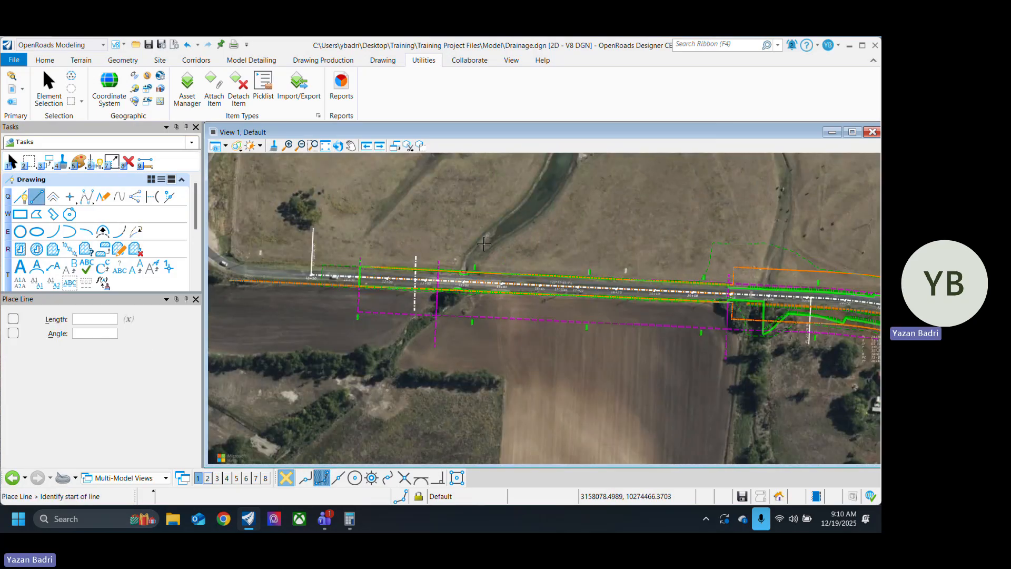
click(484, 244)
click(416, 340)
right_click(519, 375)
Step: Draw a line across the road along the drainage crossing near station 22+00
scroll(521, 324, down, 5)
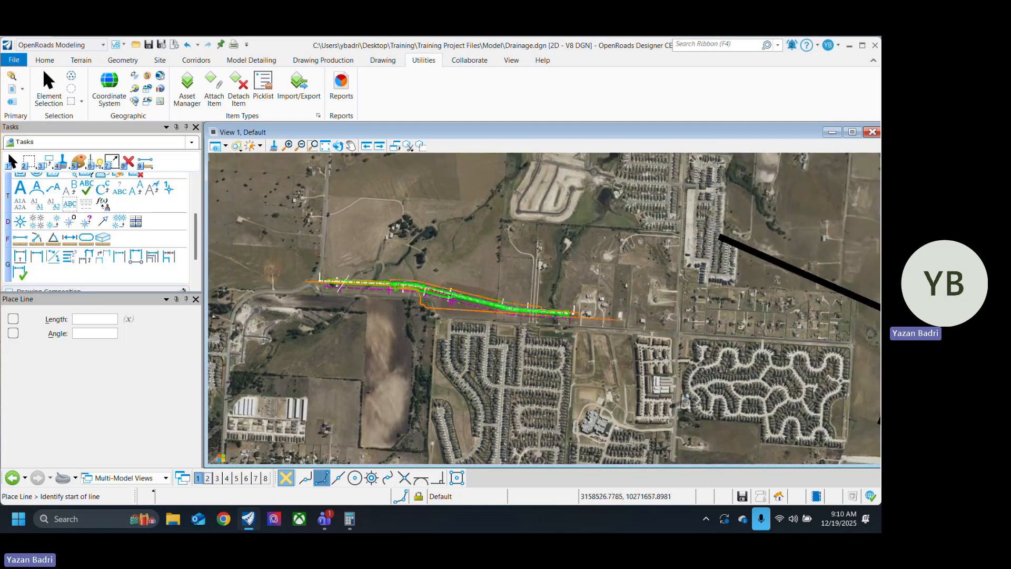
scroll(521, 326, up, 6)
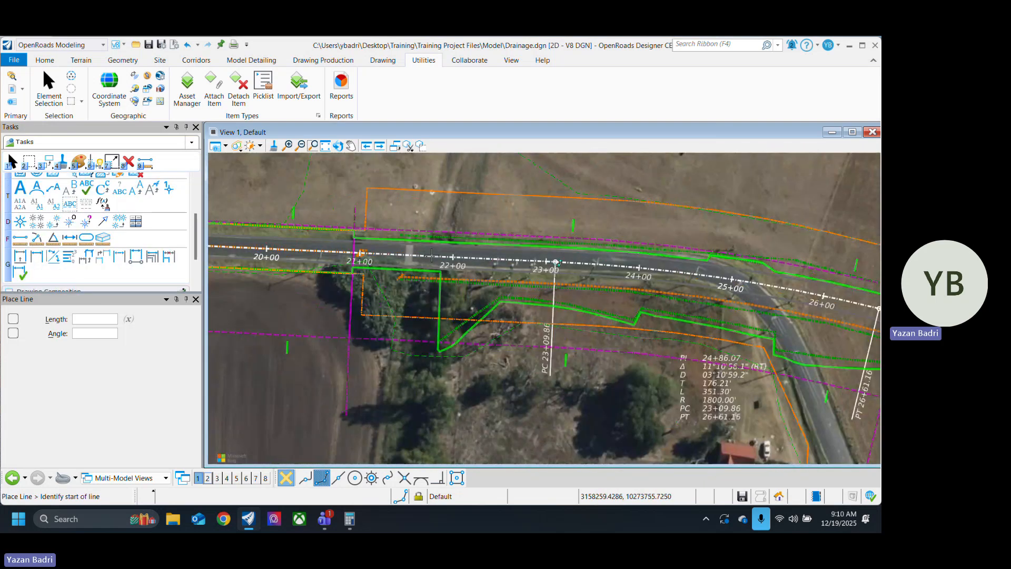
click(448, 214)
click(403, 381)
right_click(496, 375)
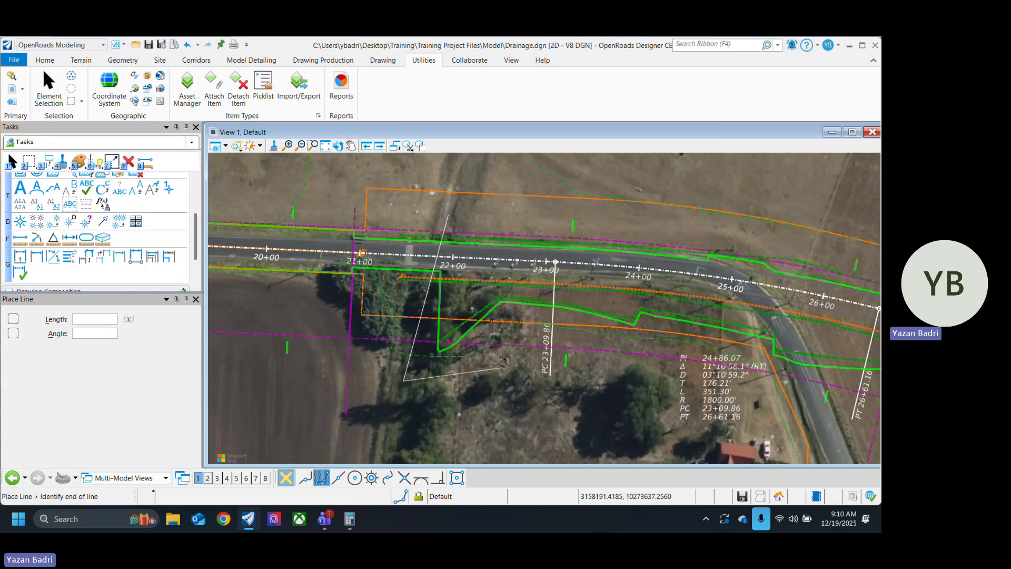
scroll(298, 281, down, 1)
scroll(405, 256, up, 5)
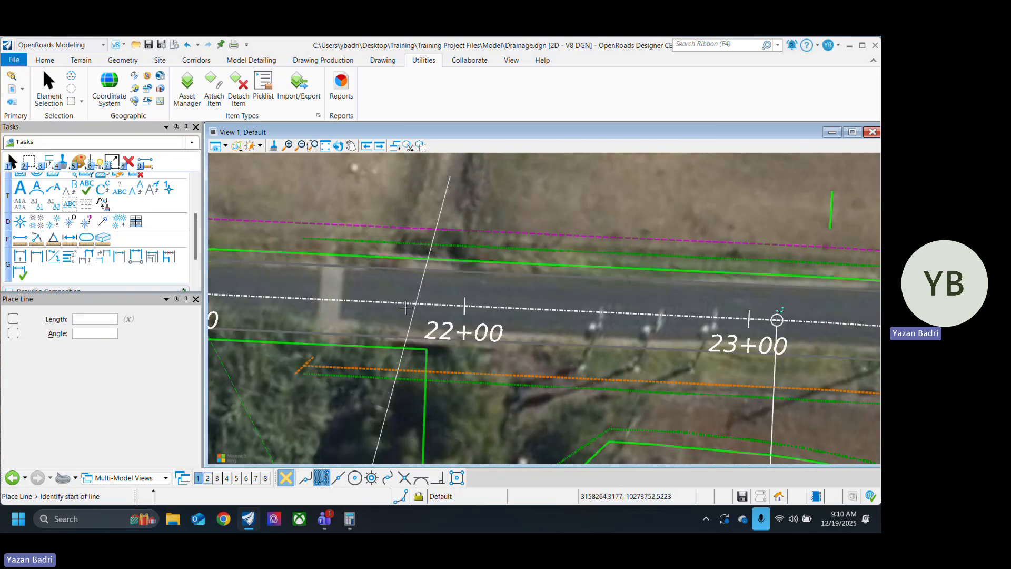
scroll(406, 308, down, 7)
Step: Draw a line across the road to the concrete culvert outlet near station 45+00
middle_drag(590, 382, 486, 349)
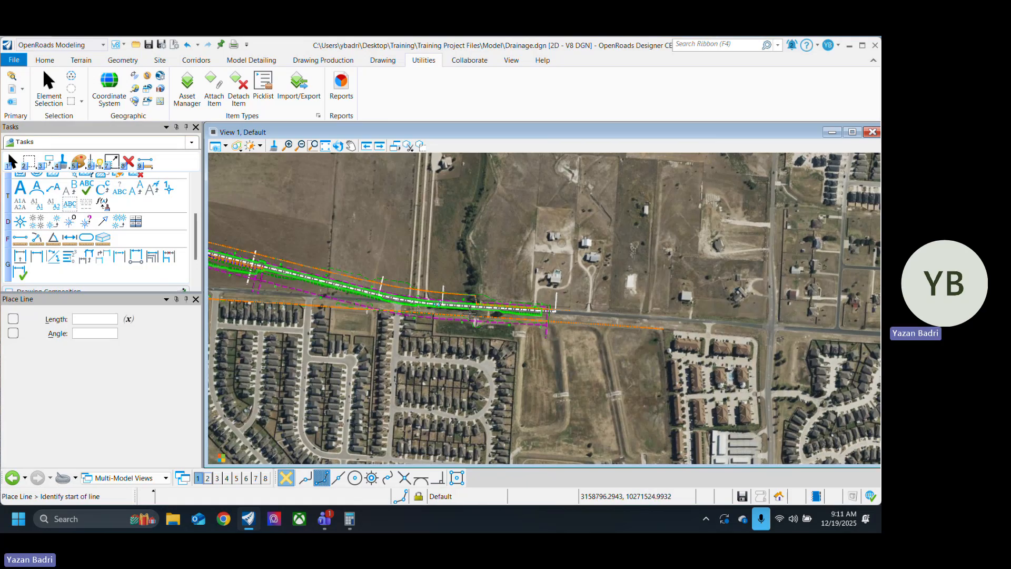
scroll(471, 314, up, 5)
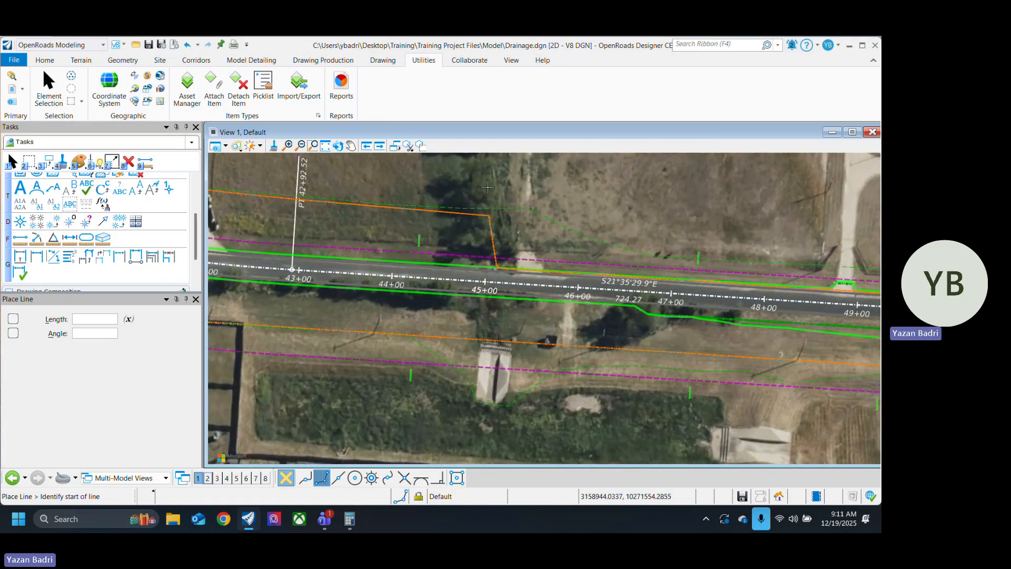
click(498, 394)
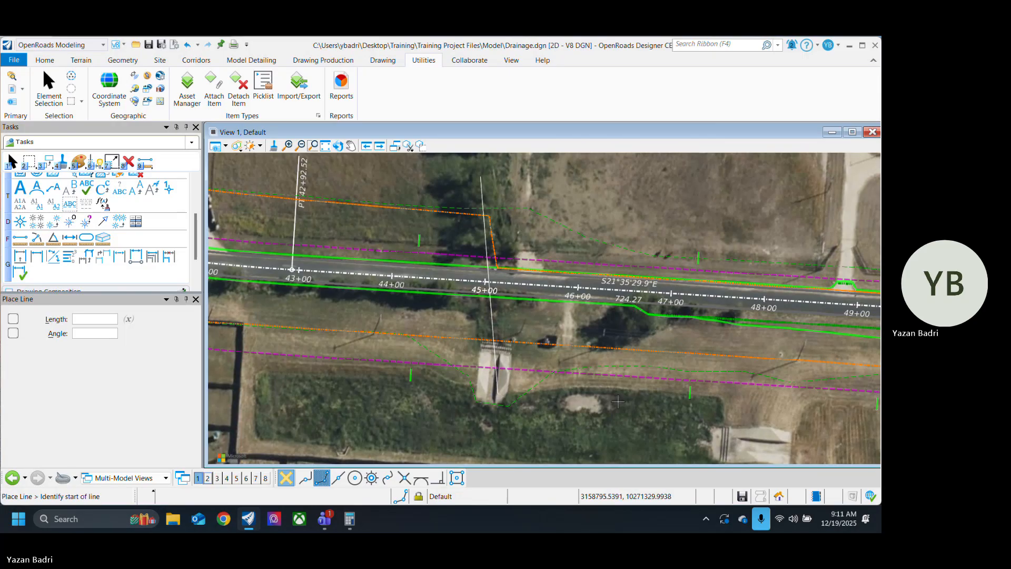
scroll(617, 423, down, 3)
scroll(609, 387, up, 4)
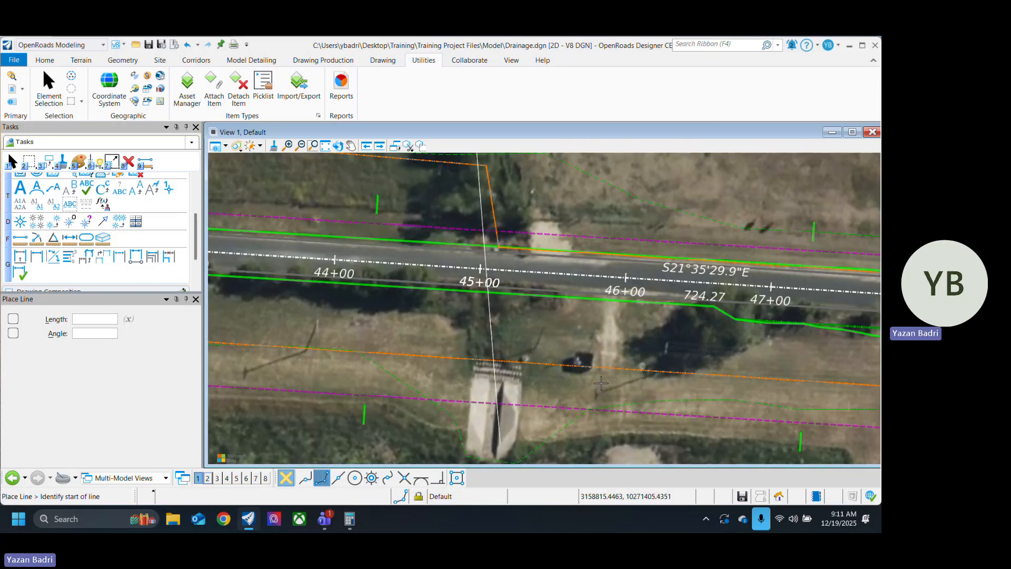
Step: Delete the line drawn along the channel crossing near station 14+00
scroll(601, 383, down, 8)
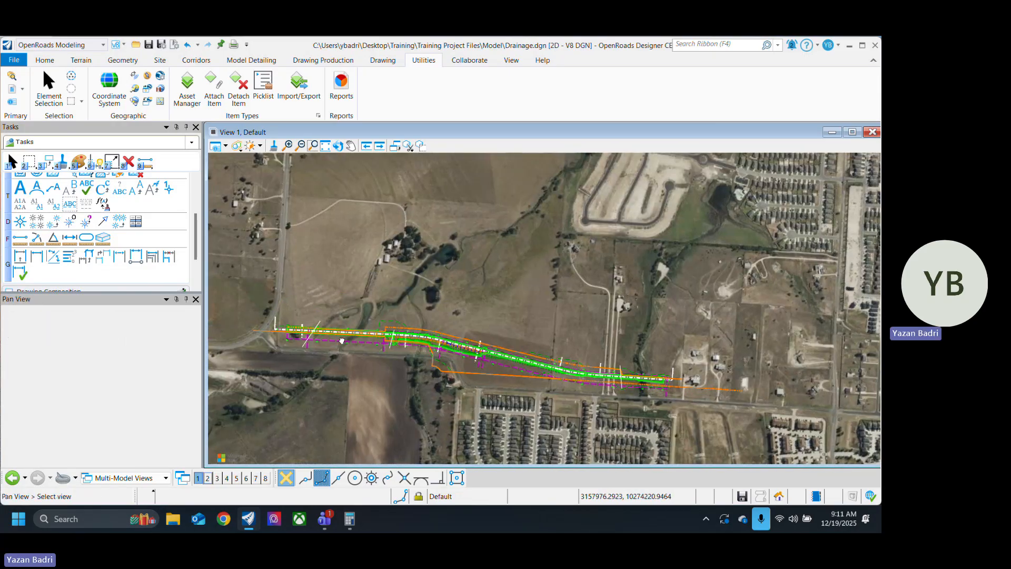
middle_drag(337, 339, 479, 338)
scroll(480, 338, up, 6)
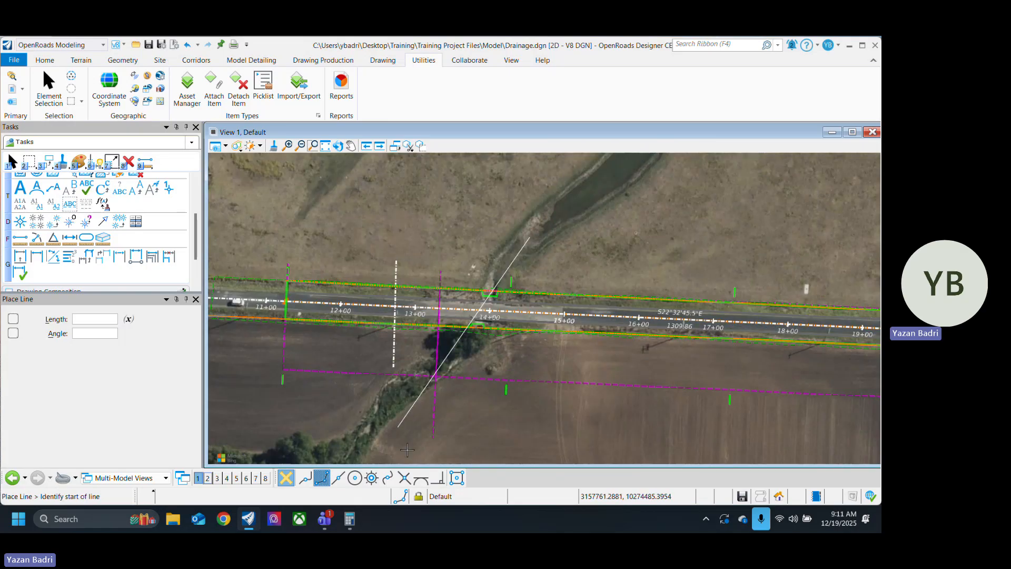
click(49, 83)
click(419, 412)
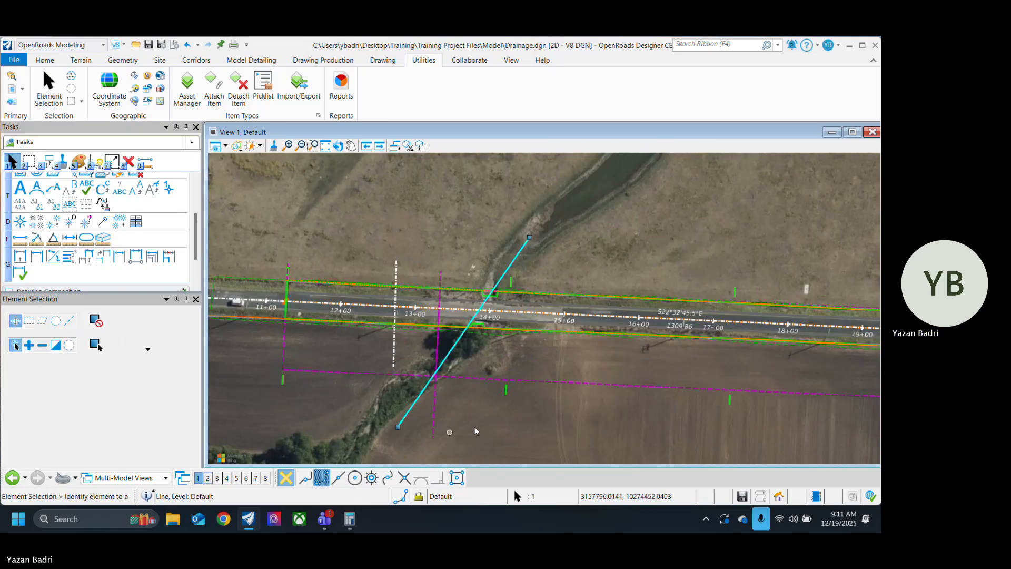
key(Delete)
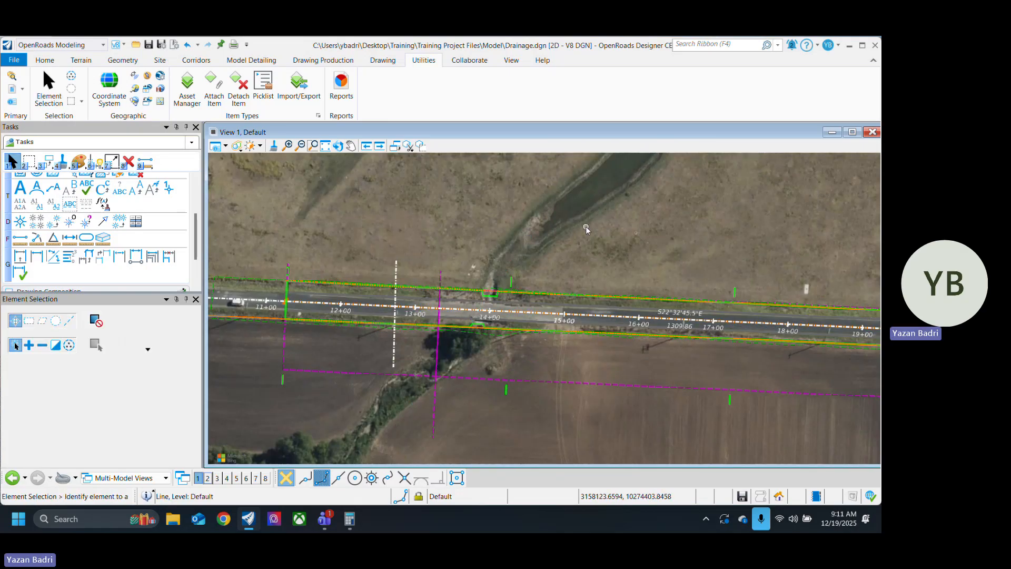
Step: Draw a horizontal geometry line about 121 ft long with the Baseline feature definition through the culvert near station 14+00, starting in the channel
scroll(523, 309, down, 3)
scroll(510, 284, up, 2)
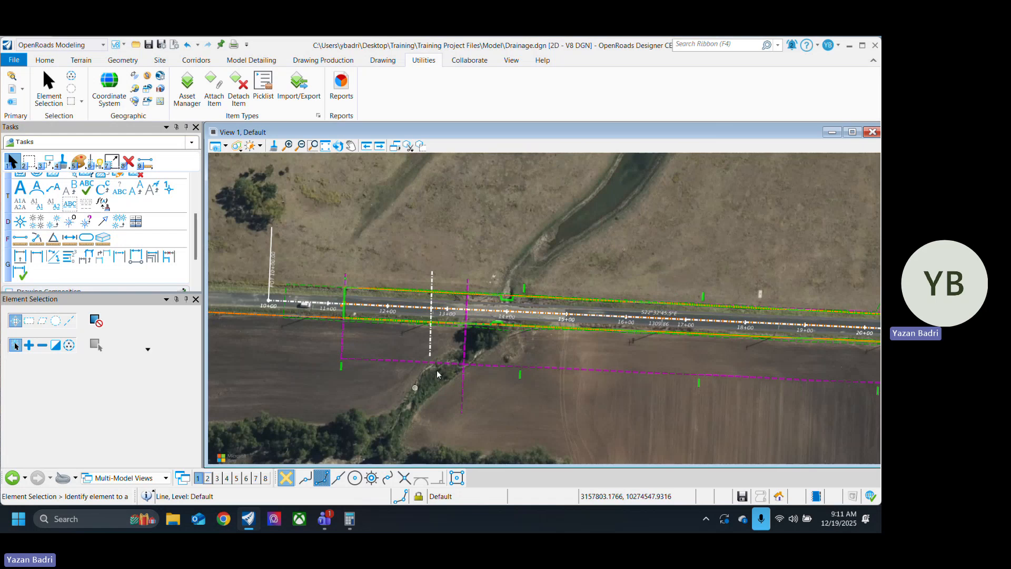
scroll(501, 331, up, 4)
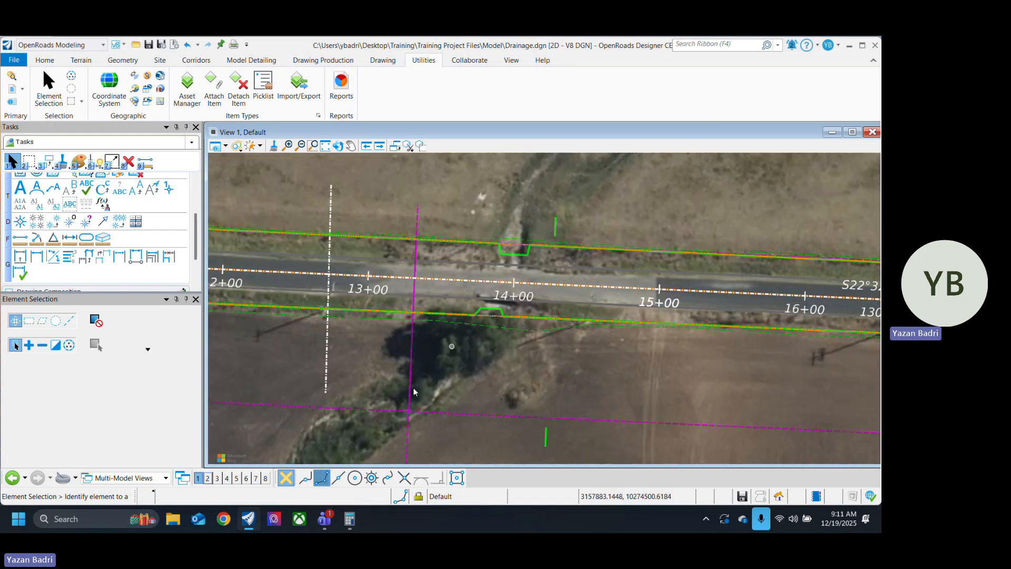
click(44, 61)
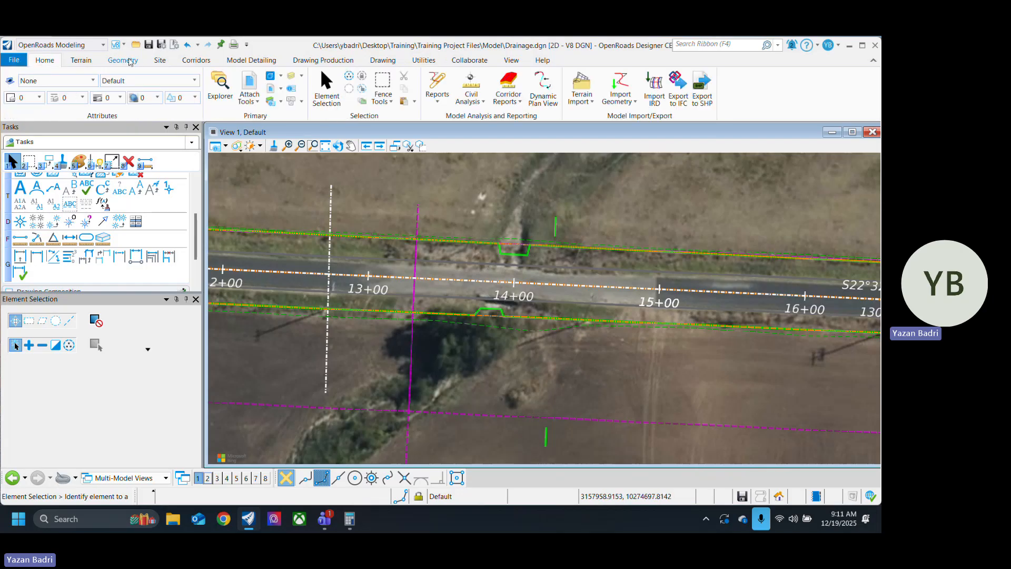
click(129, 62)
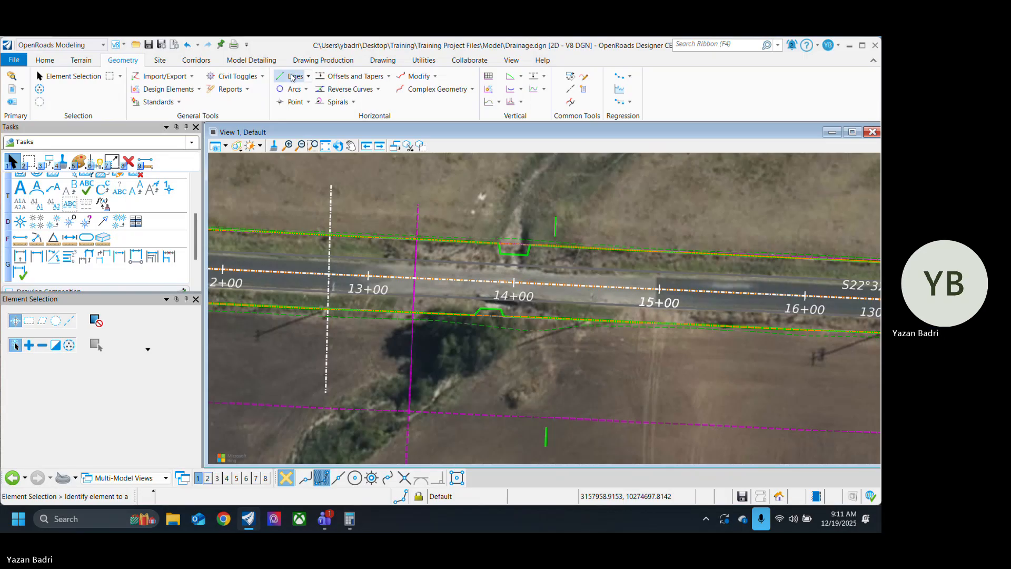
click(293, 77)
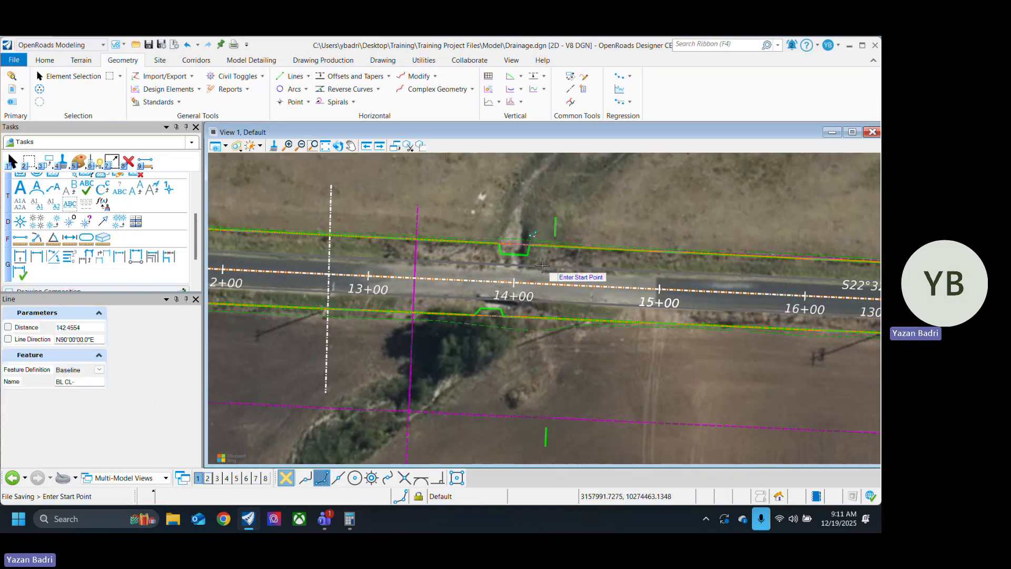
scroll(526, 233, up, 2)
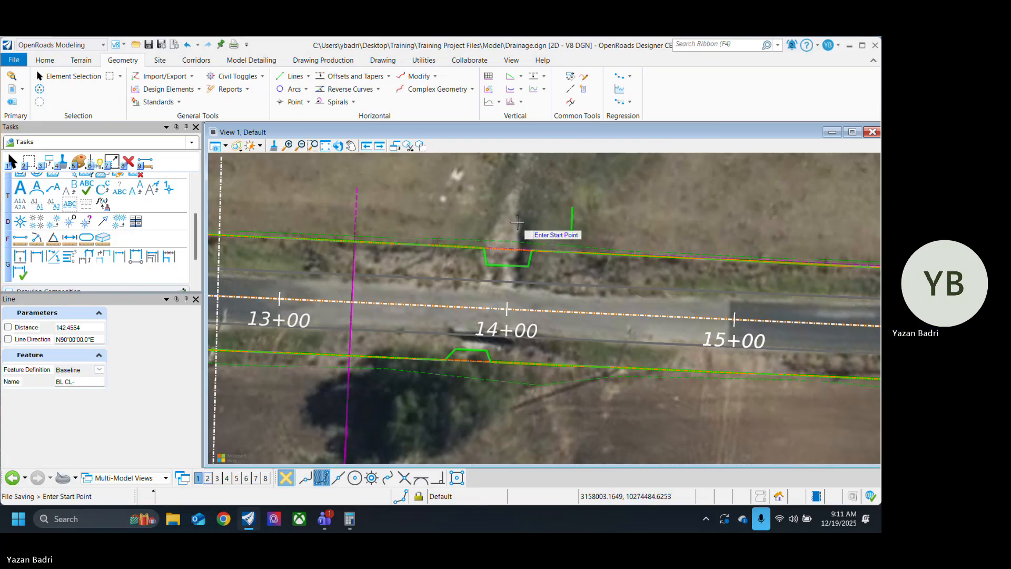
click(534, 166)
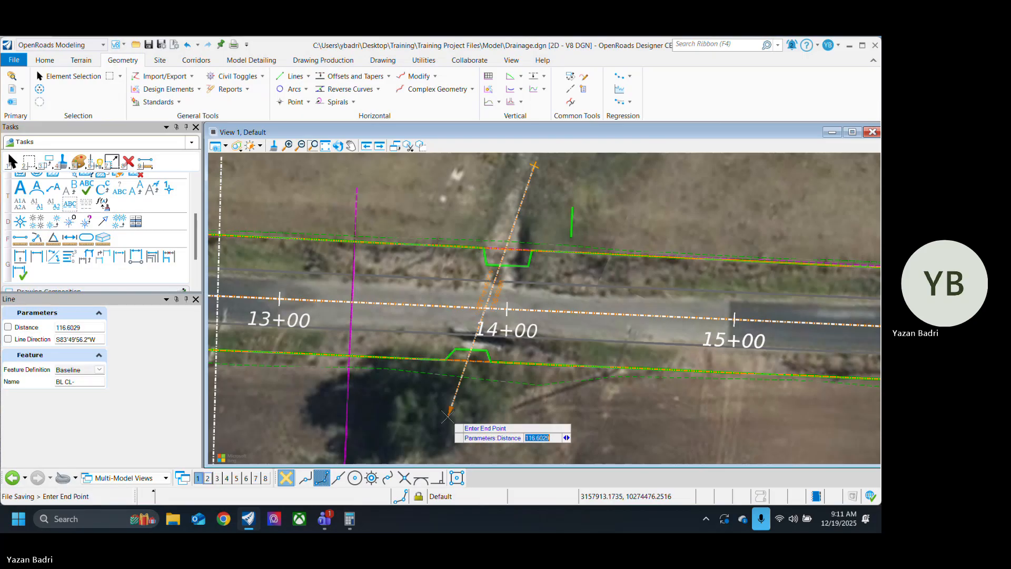
click(446, 426)
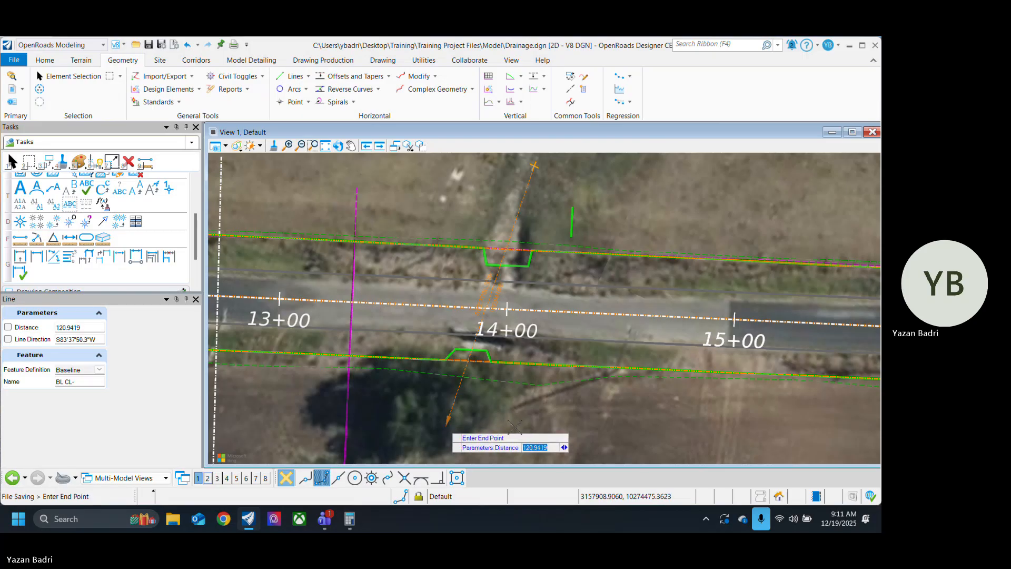
scroll(351, 313, down, 2)
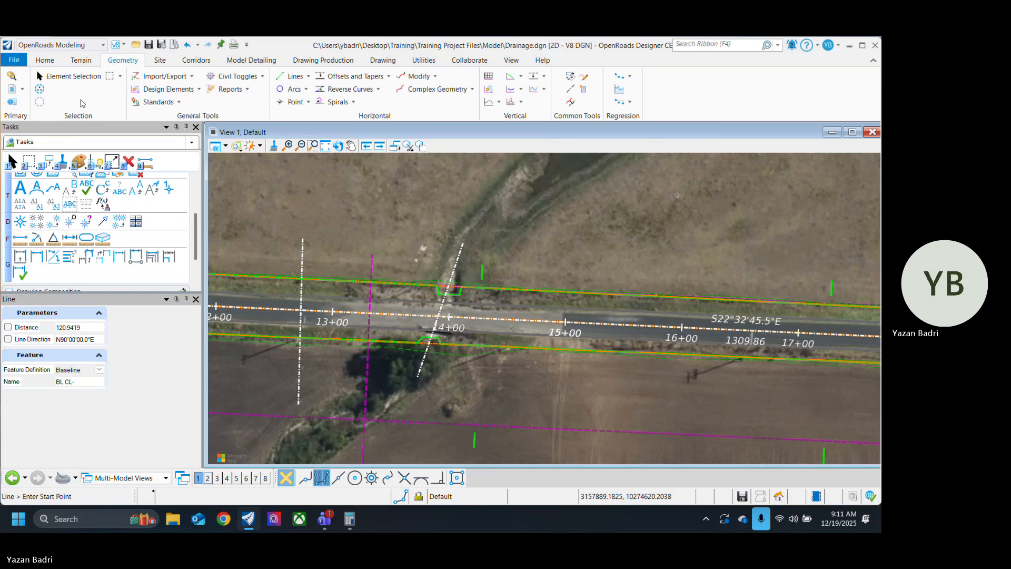
key(Escape)
Step: Inspect how the new culvert baseline lines up with the drainage channel on both sides of the road near station 14+00
middle_drag(463, 388, 483, 393)
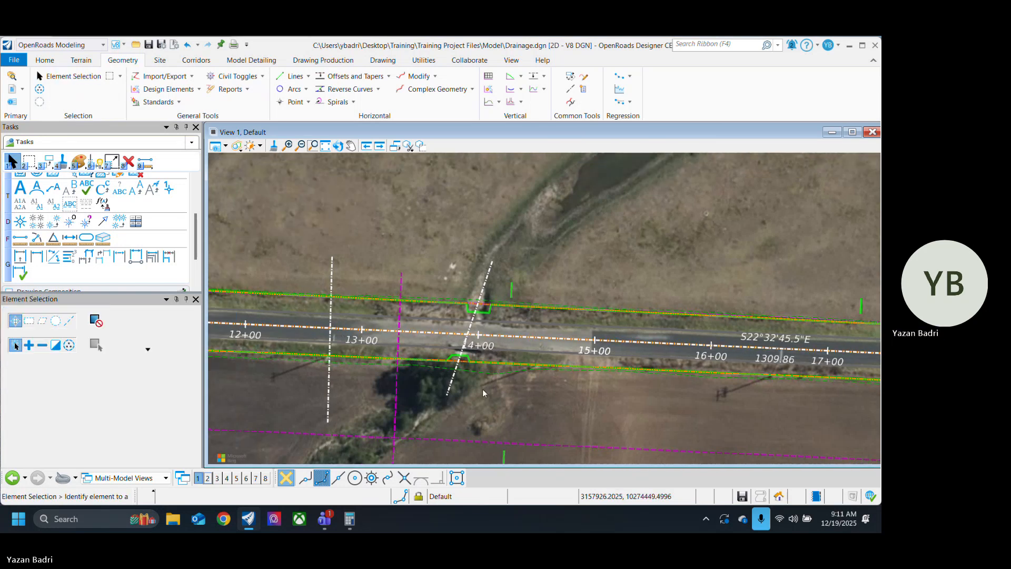
scroll(496, 398, up, 1)
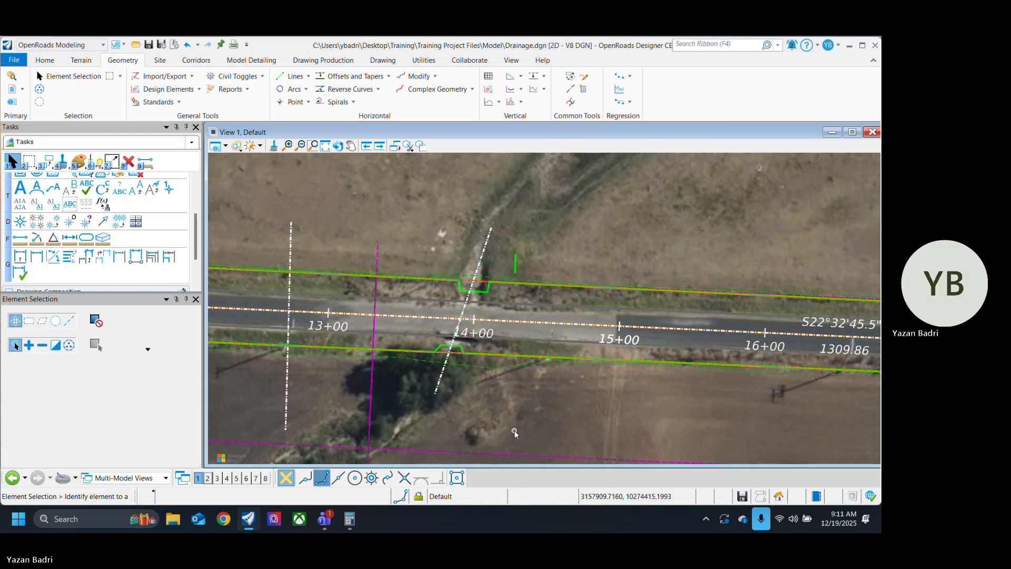
scroll(459, 416, down, 1)
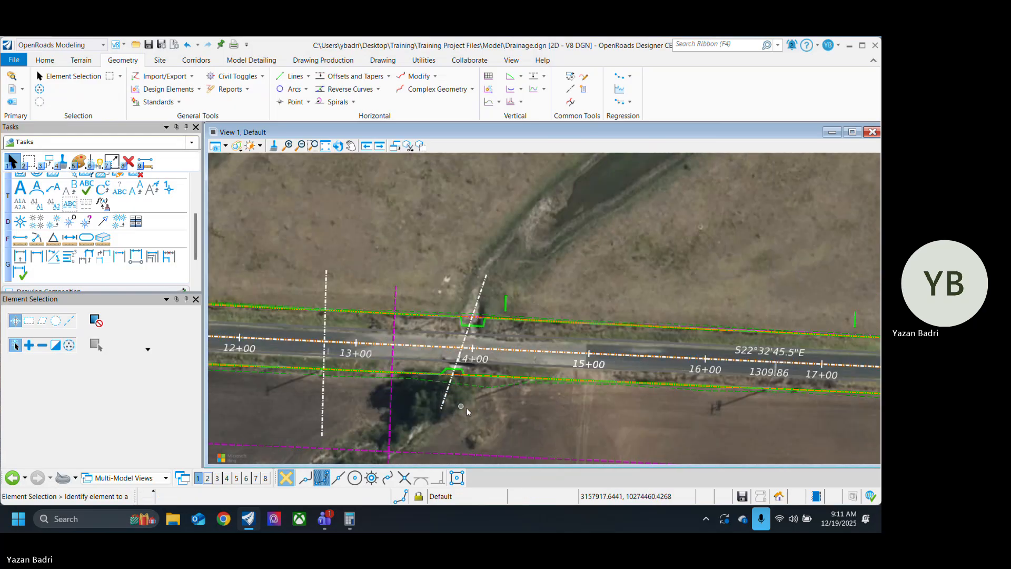
middle_drag(515, 395, 407, 441)
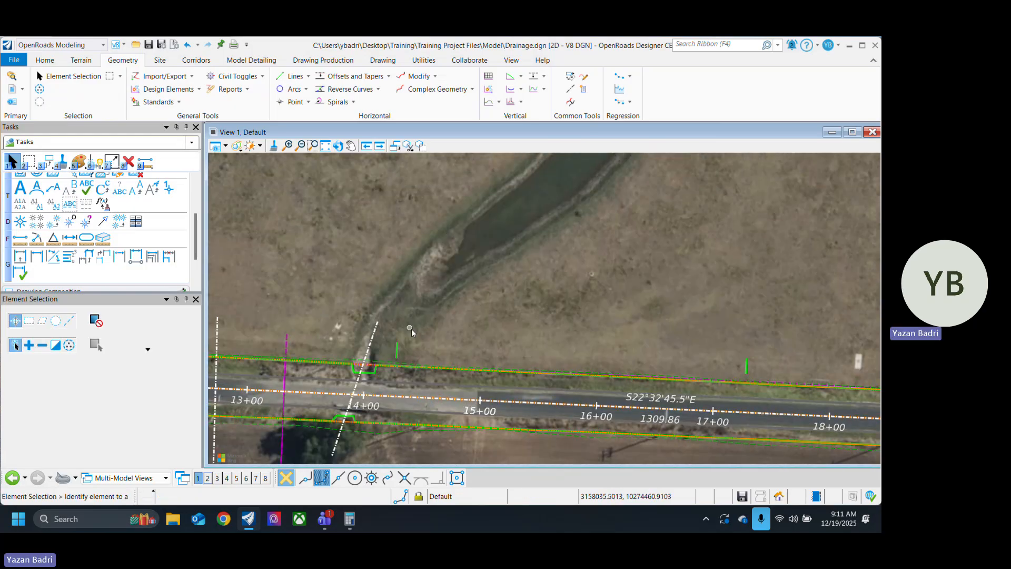
middle_drag(411, 331, 485, 263)
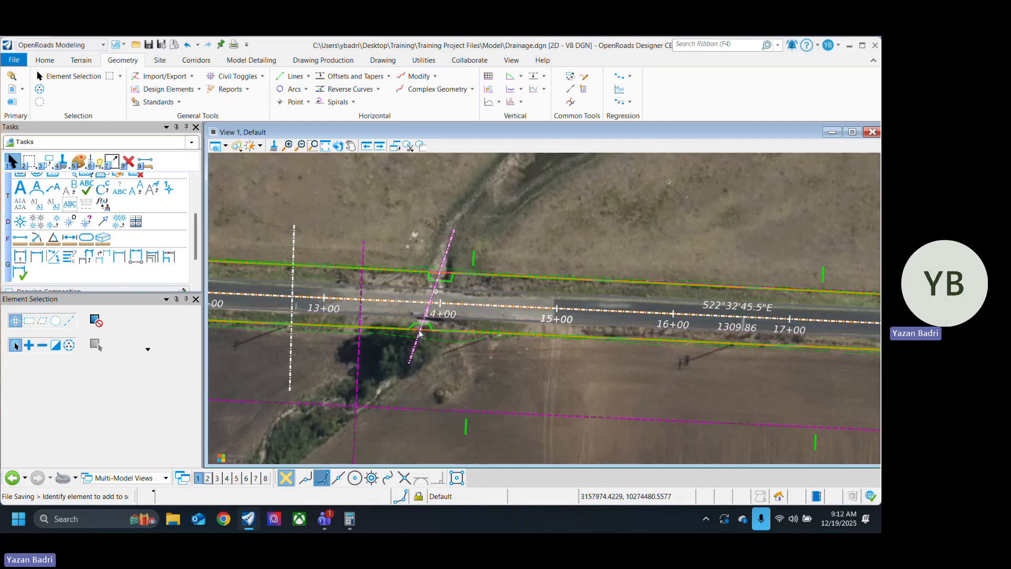
scroll(447, 307, up, 2)
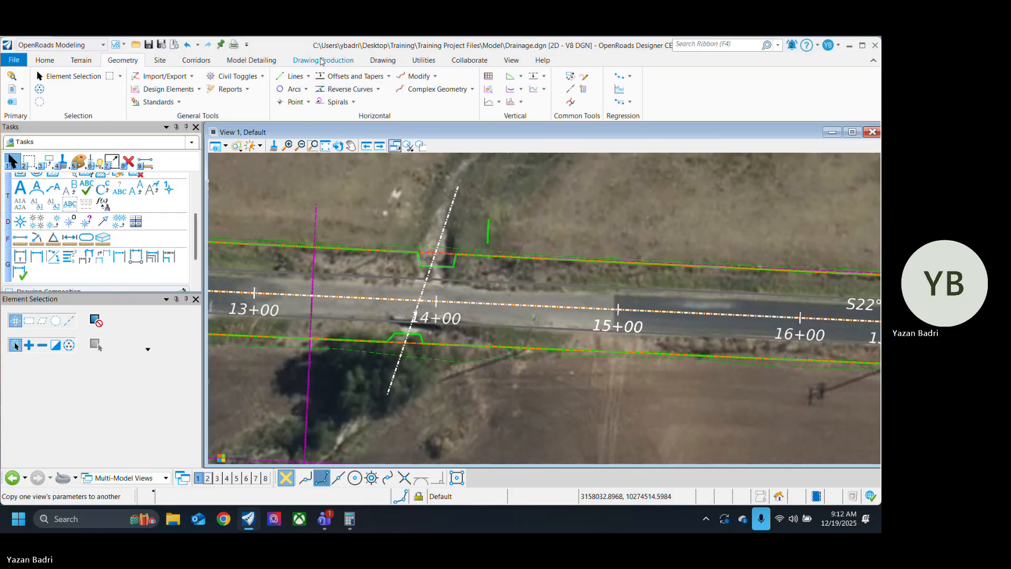
click(322, 60)
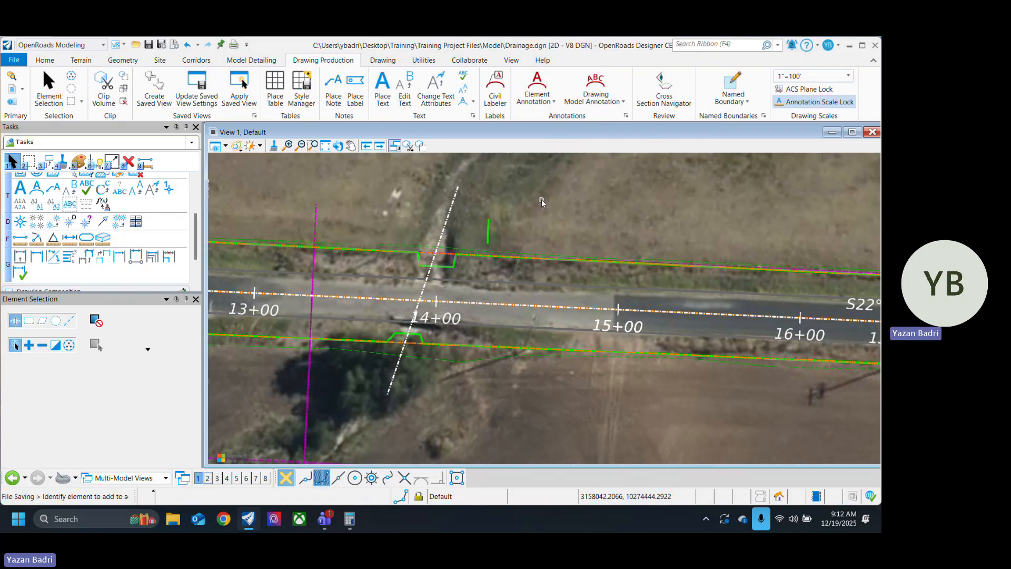
click(553, 101)
click(559, 121)
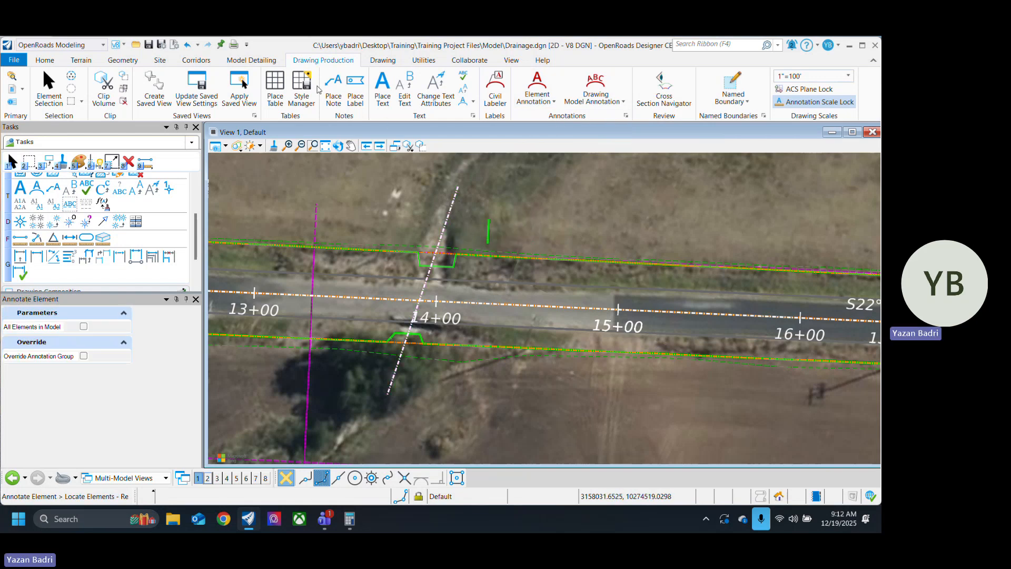
Step: Define starting station 10+00.00 at distance 0 on the culvert baseline near station 14+00
click(123, 61)
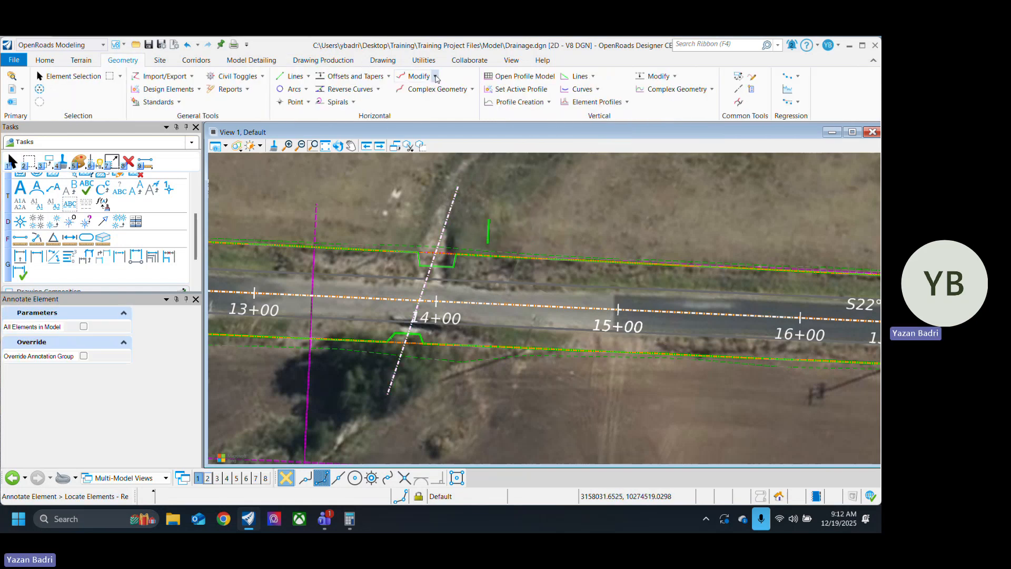
click(436, 78)
click(431, 93)
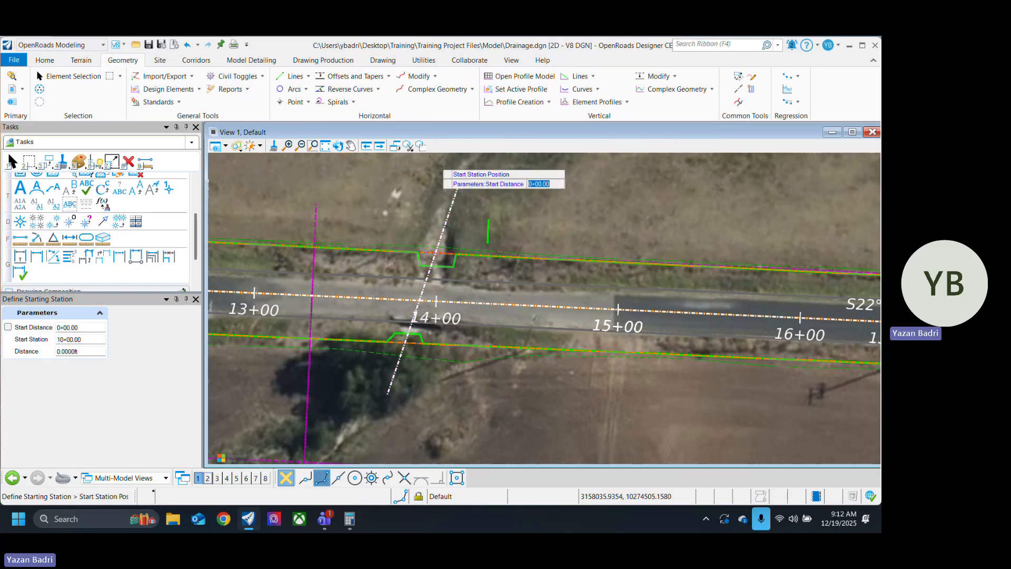
click(436, 164)
click(437, 163)
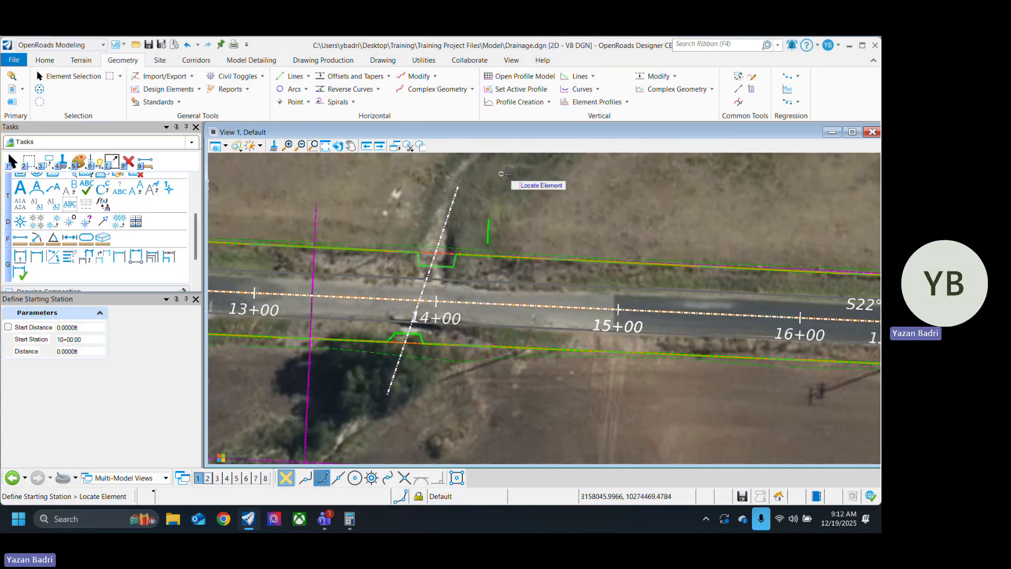
click(84, 77)
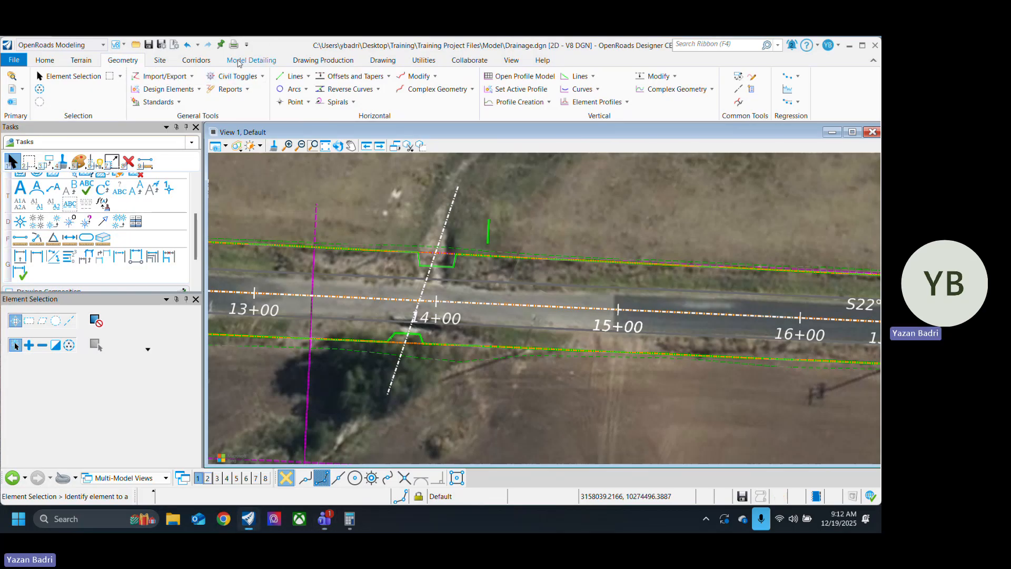
Step: Annotate the culvert baseline near station 14+00 with the Element Annotation tool
click(251, 61)
scroll(248, 62, up, 1)
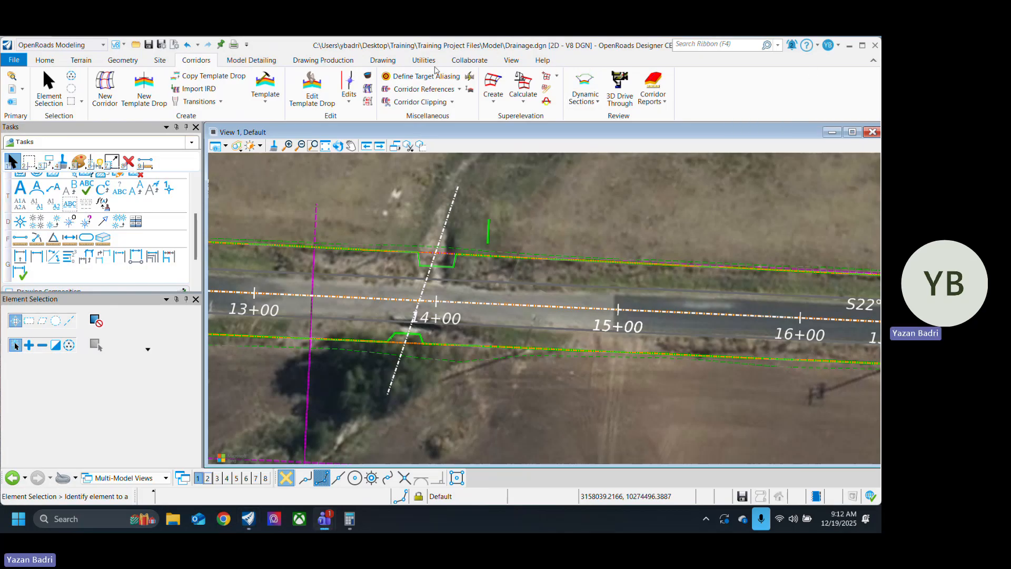
click(538, 84)
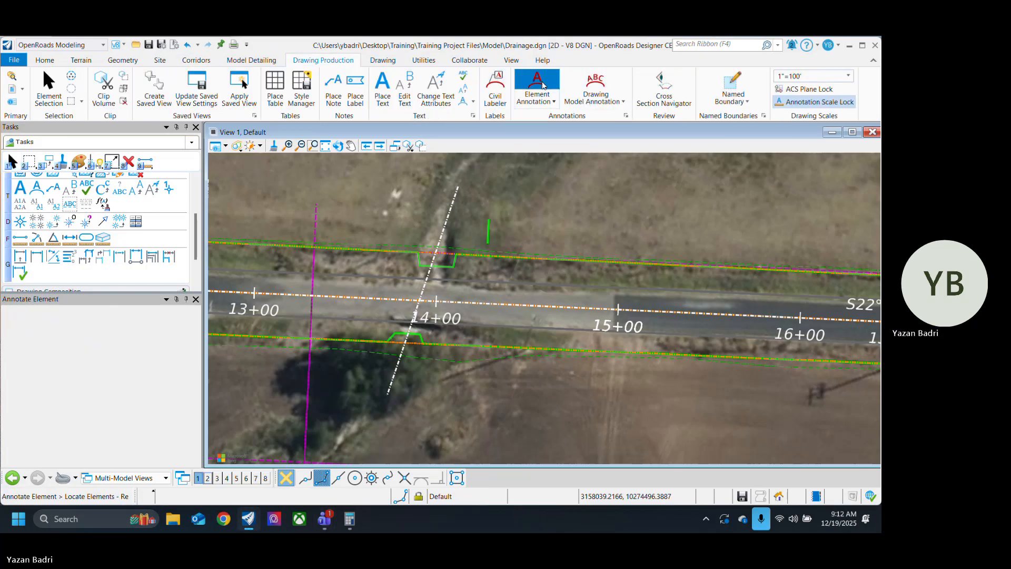
click(448, 216)
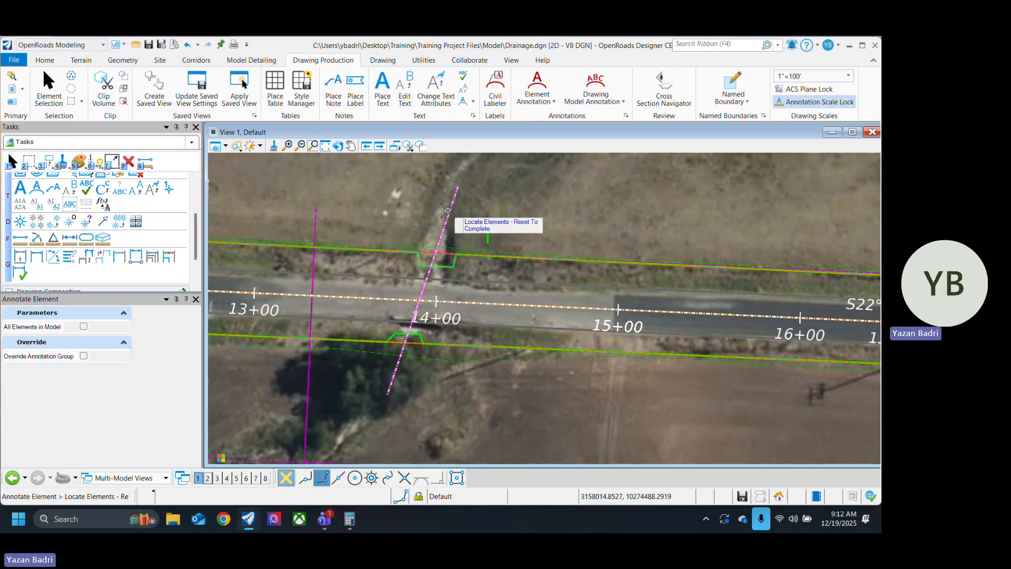
right_click(550, 193)
scroll(453, 279, down, 2)
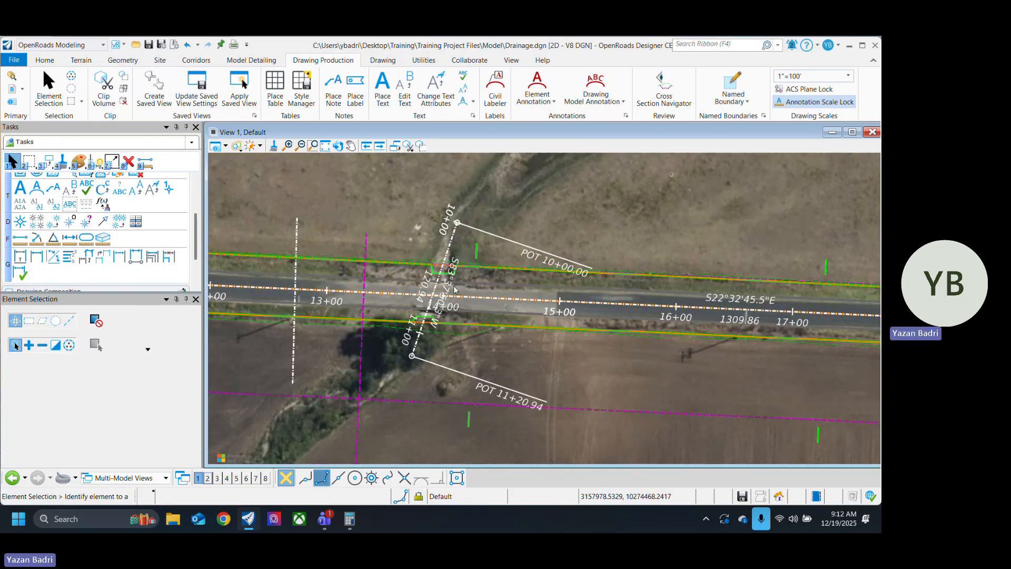
Step: Set the drawing's annotation scale to 1"=20' and save the file
scroll(407, 249, up, 2)
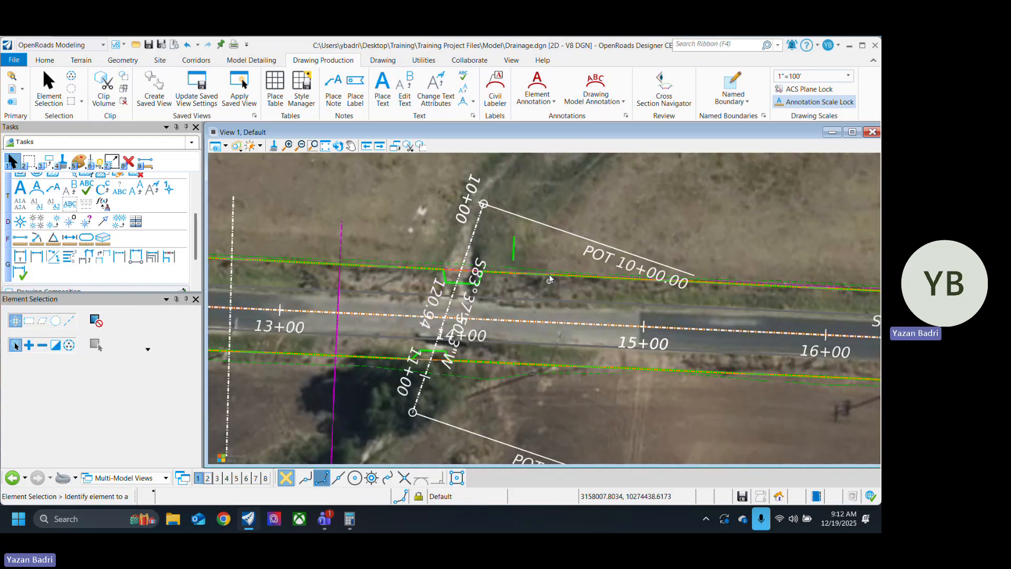
click(822, 76)
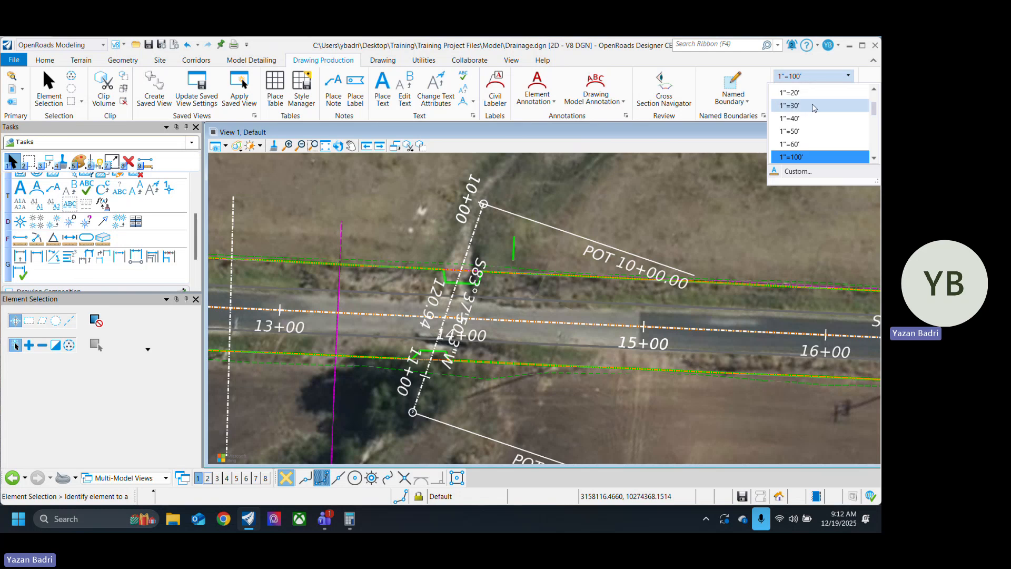
click(816, 103)
scroll(491, 239, up, 2)
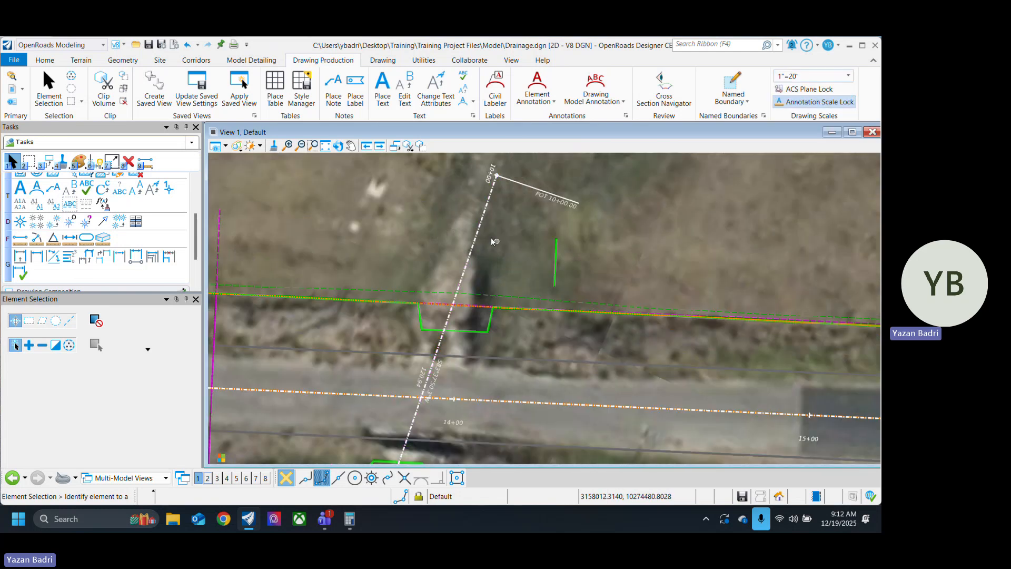
scroll(475, 239, down, 3)
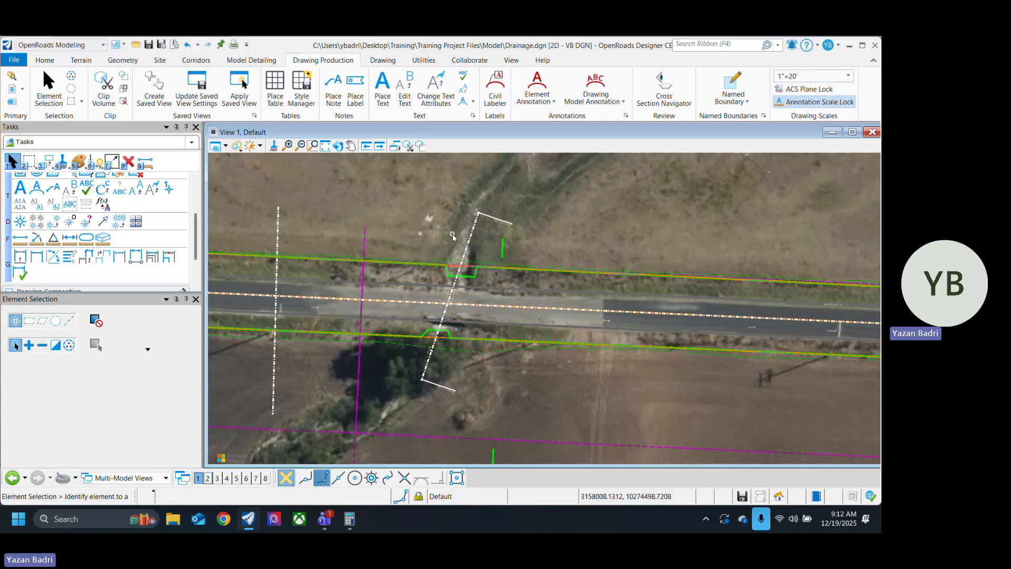
key(ctrl+s)
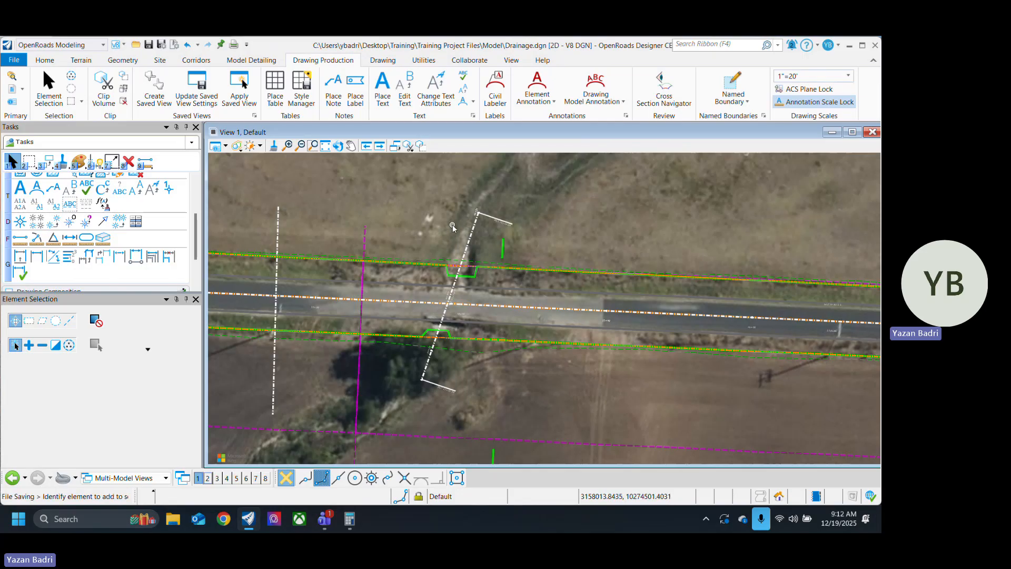
Step: Open the profile model of the culvert baseline near station 14+00 in View 3 and show its whole ground line
scroll(494, 249, up, 1)
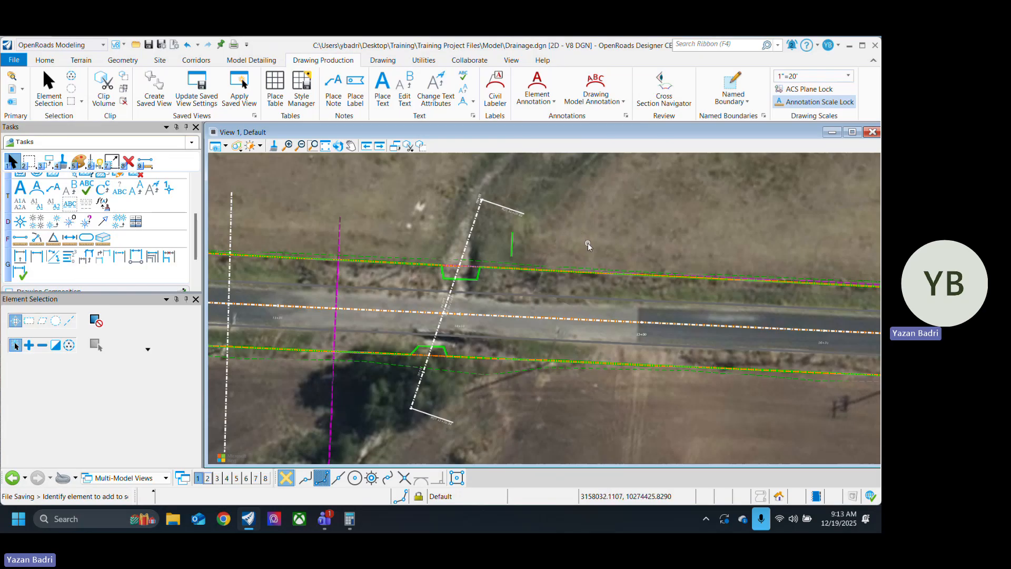
scroll(486, 232, up, 2)
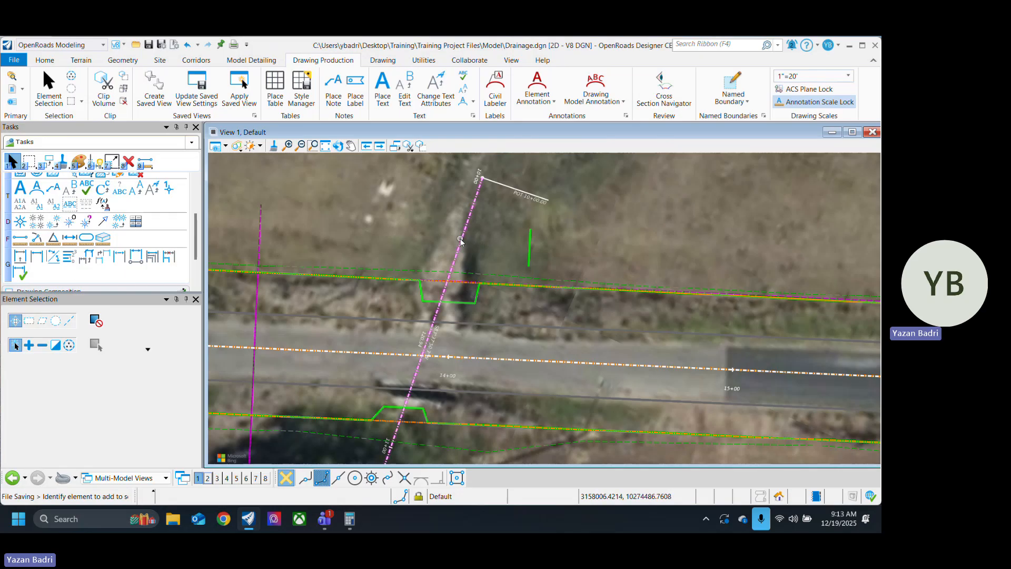
scroll(423, 231, down, 3)
scroll(427, 311, up, 1)
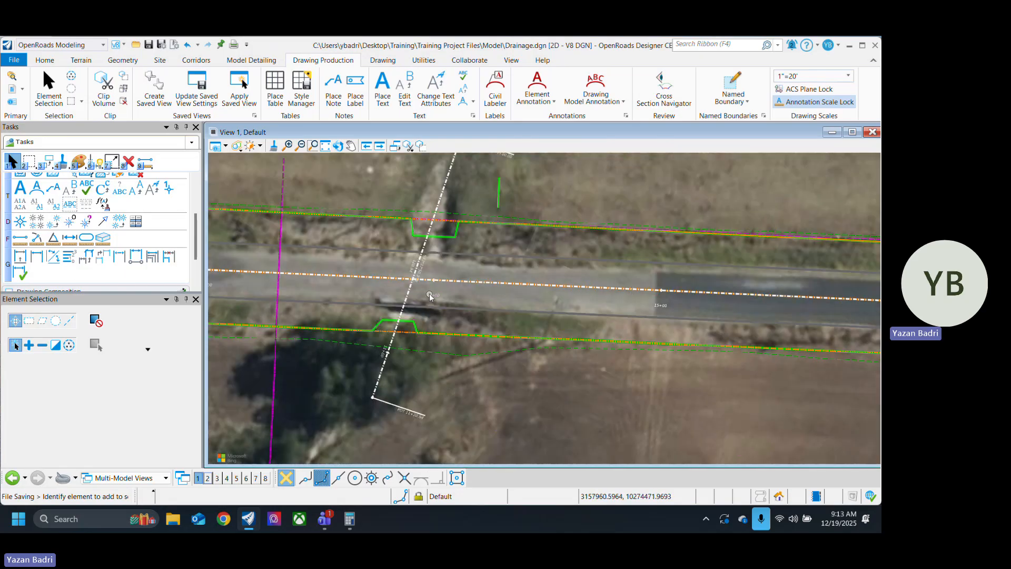
click(449, 188)
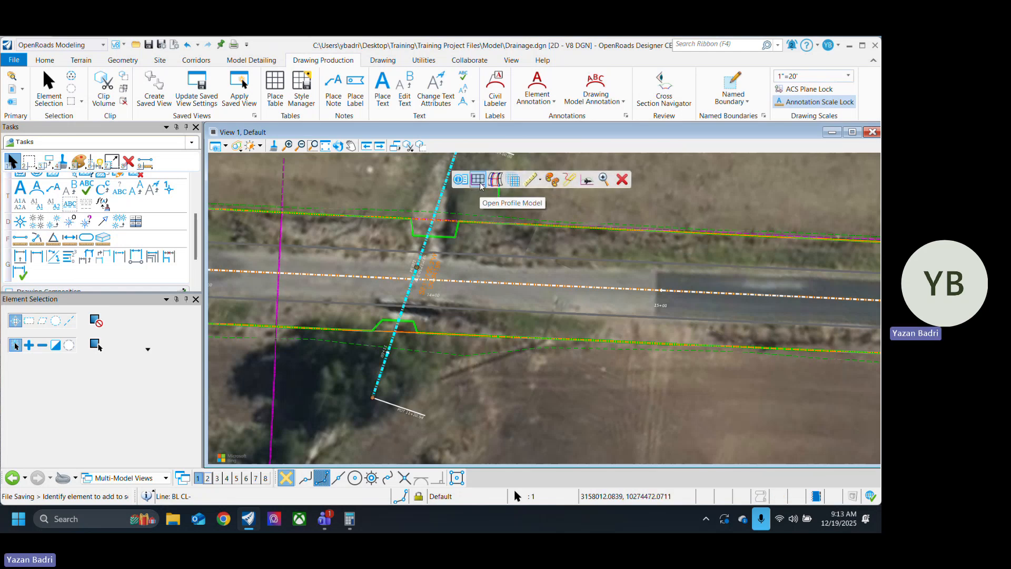
click(480, 182)
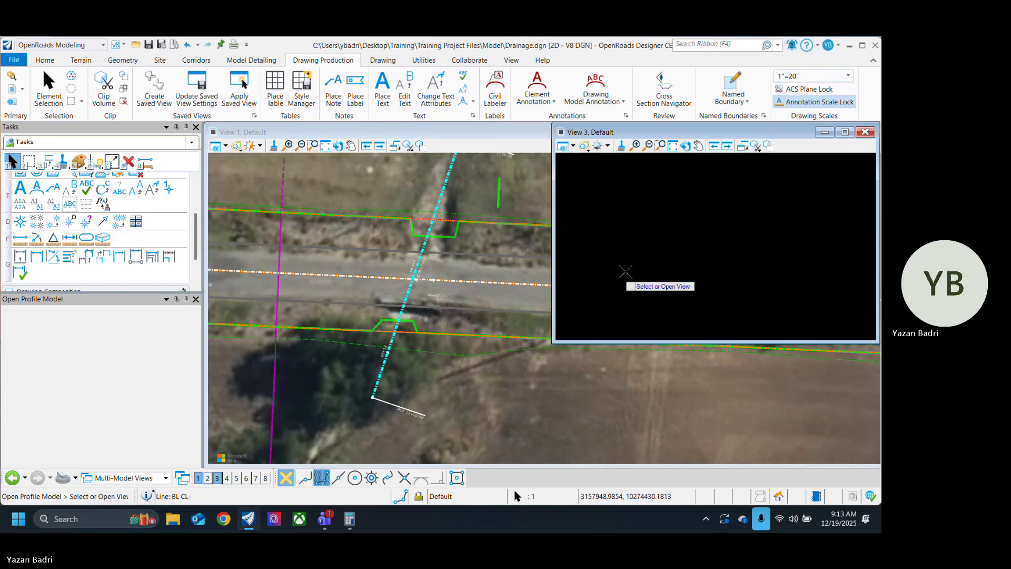
click(709, 247)
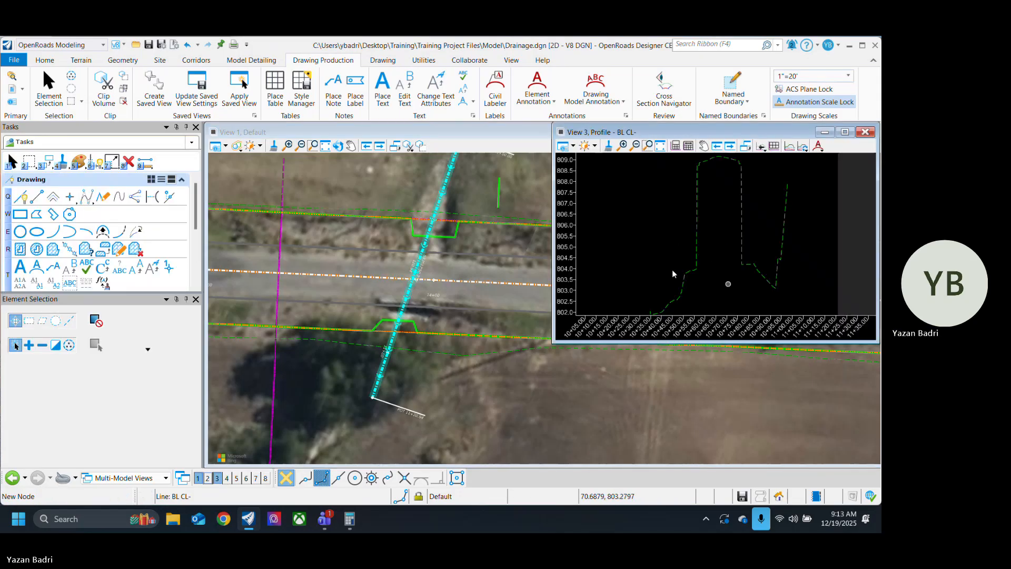
scroll(673, 270, down, 3)
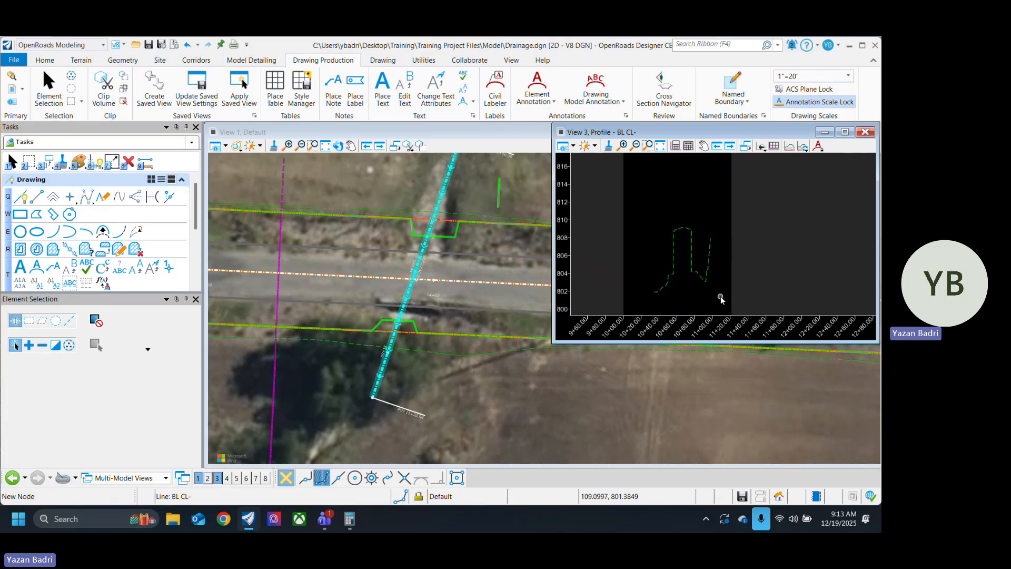
Step: Try several positions for the culvert baseline's end point in the trees, finishing about 124 ft from its 10+00 start
click(419, 396)
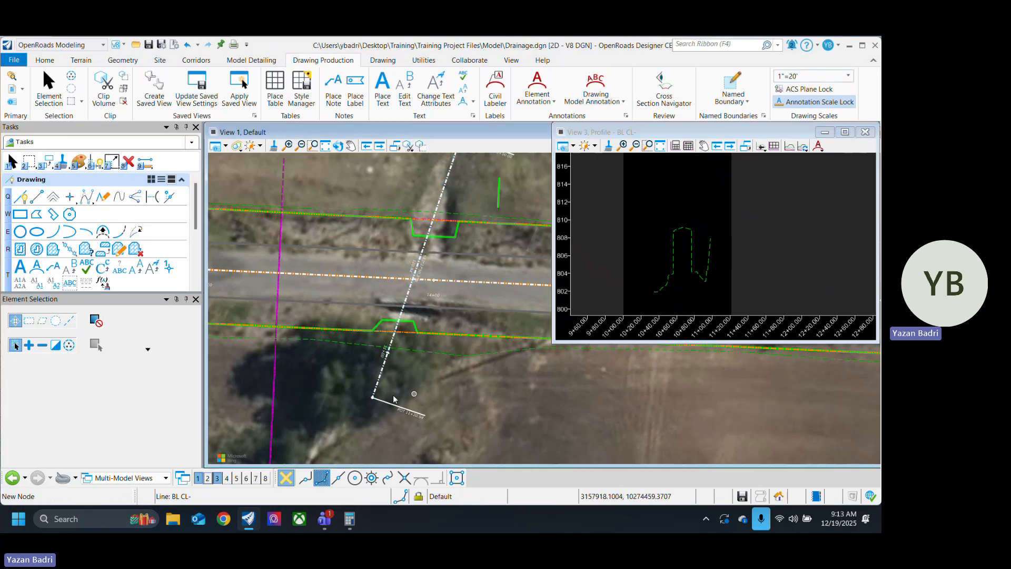
click(378, 385)
click(373, 396)
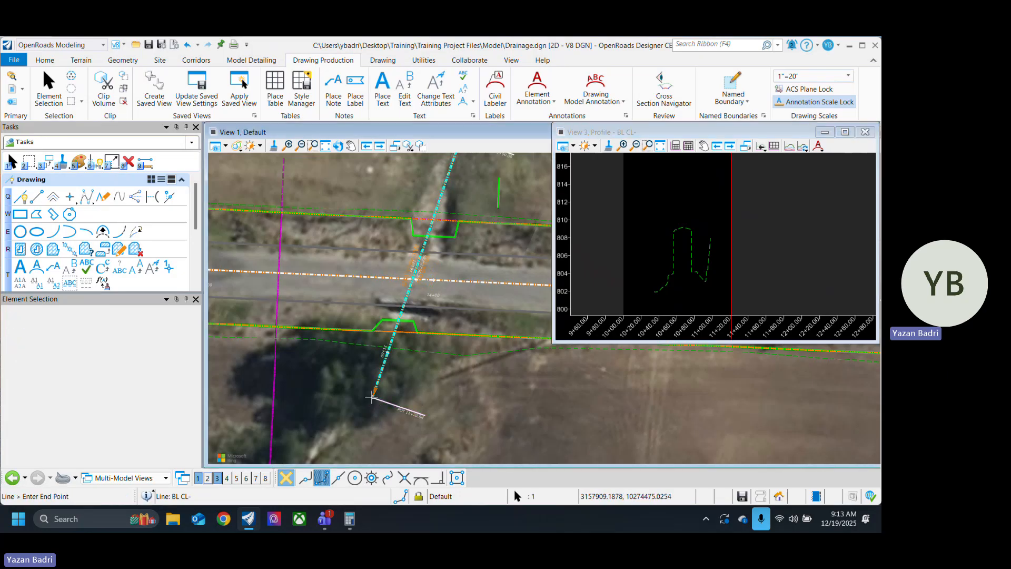
click(353, 405)
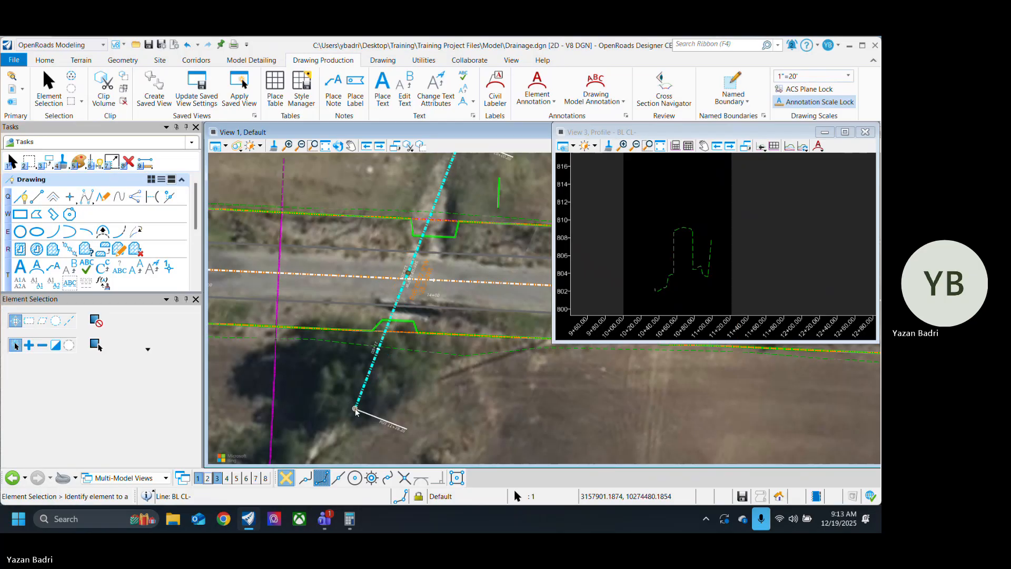
click(355, 409)
click(341, 405)
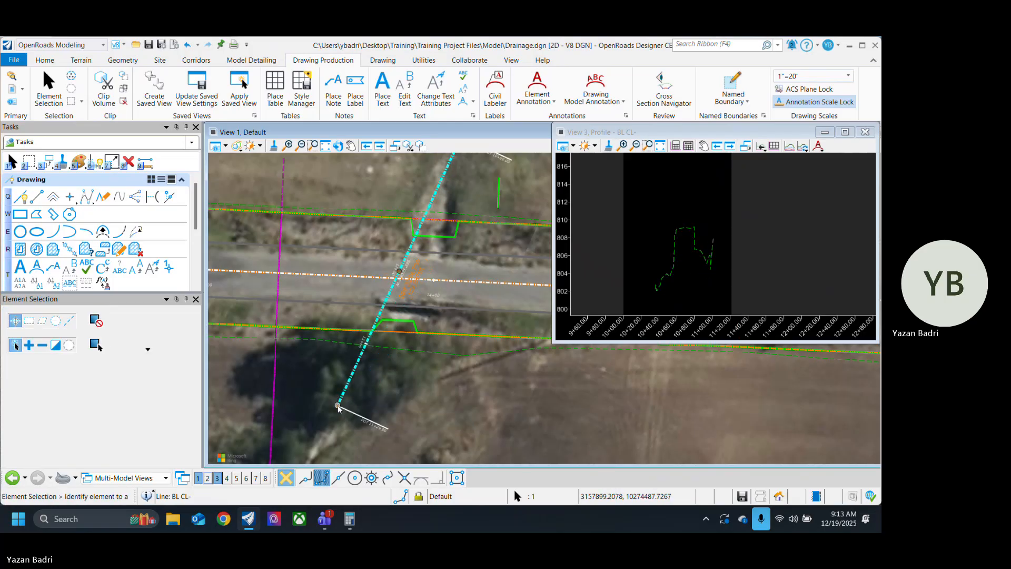
click(340, 407)
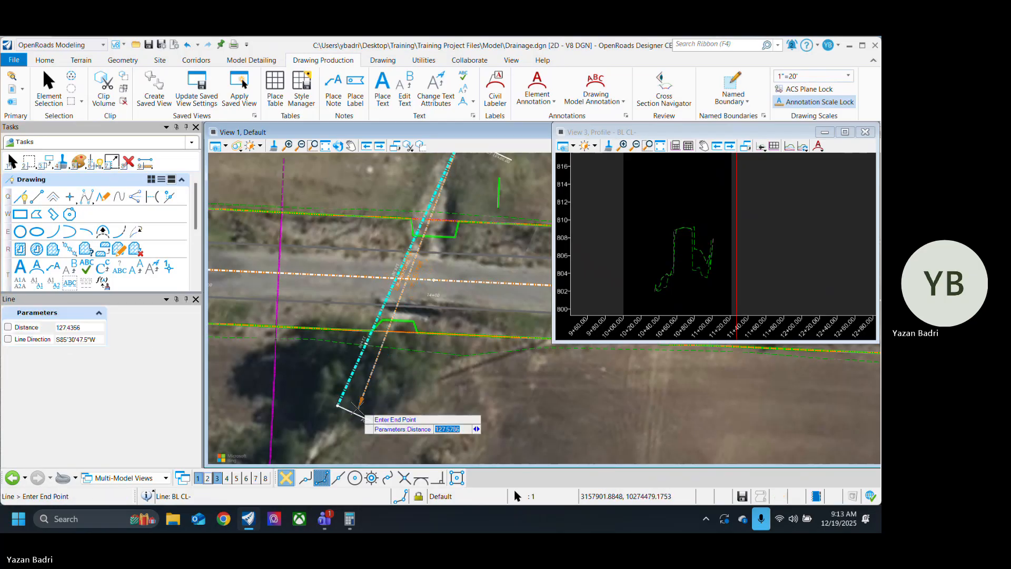
click(359, 408)
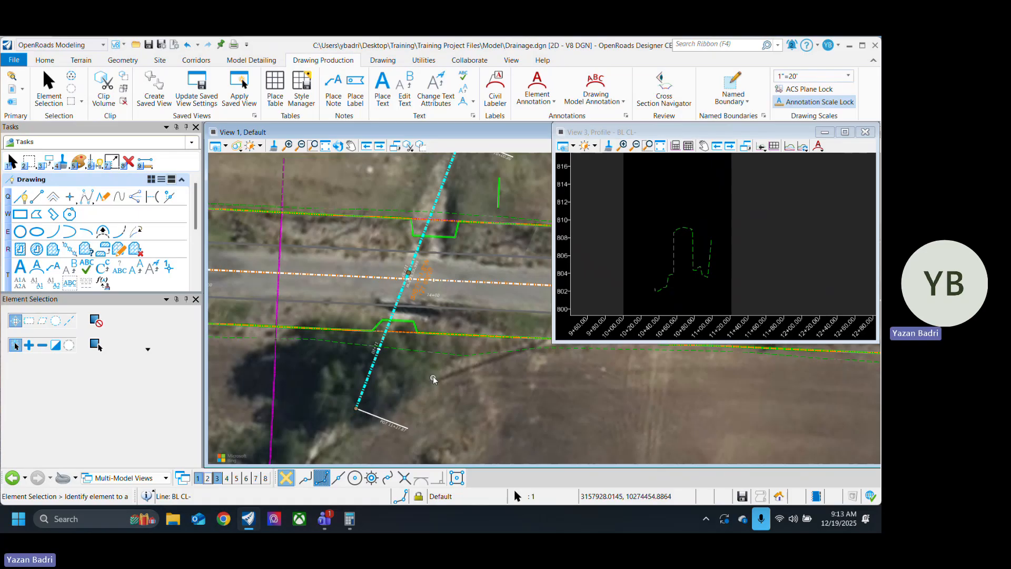
click(356, 409)
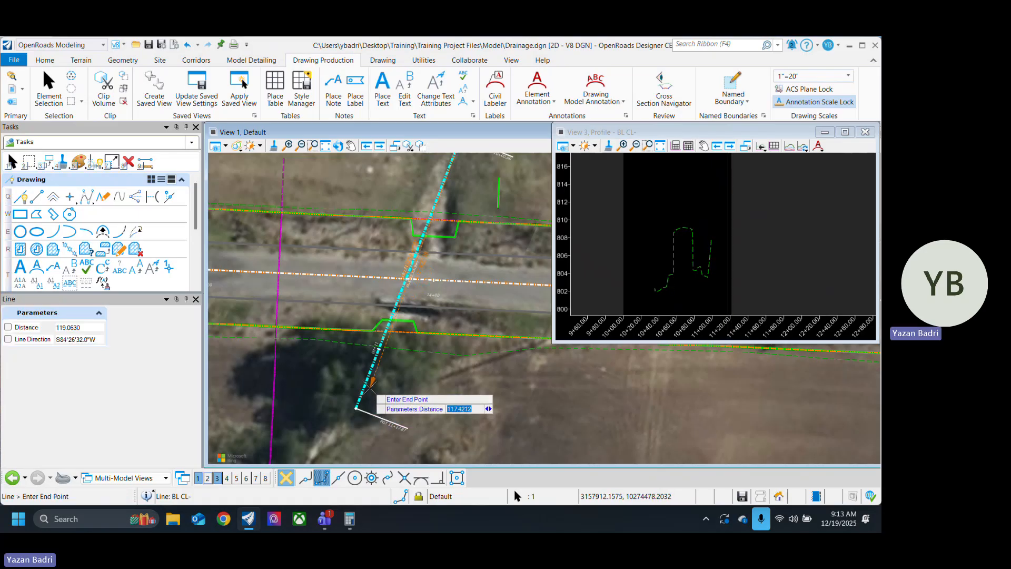
click(370, 389)
click(370, 389)
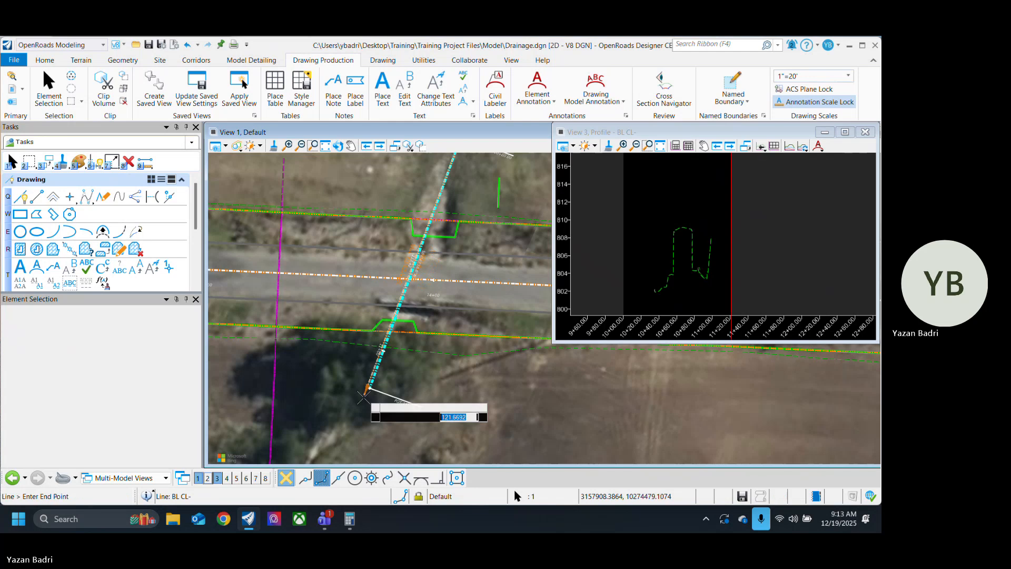
click(362, 402)
Step: Test shorter and shifted end points for the culvert baseline against its ground profile, then place the end in the trees at about 11+23.68
scroll(388, 287, up, 4)
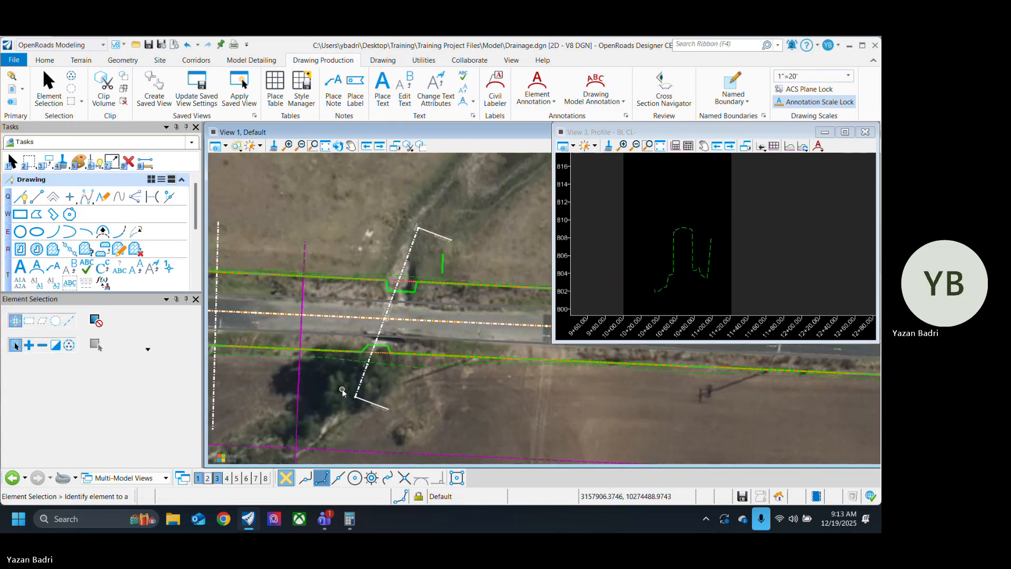
scroll(388, 284, down, 3)
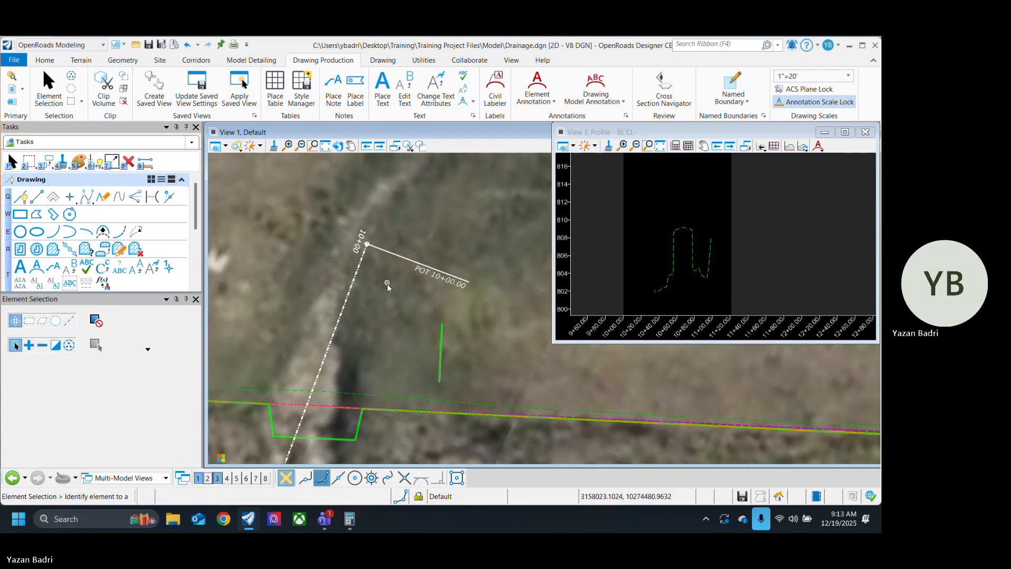
scroll(412, 223, down, 1)
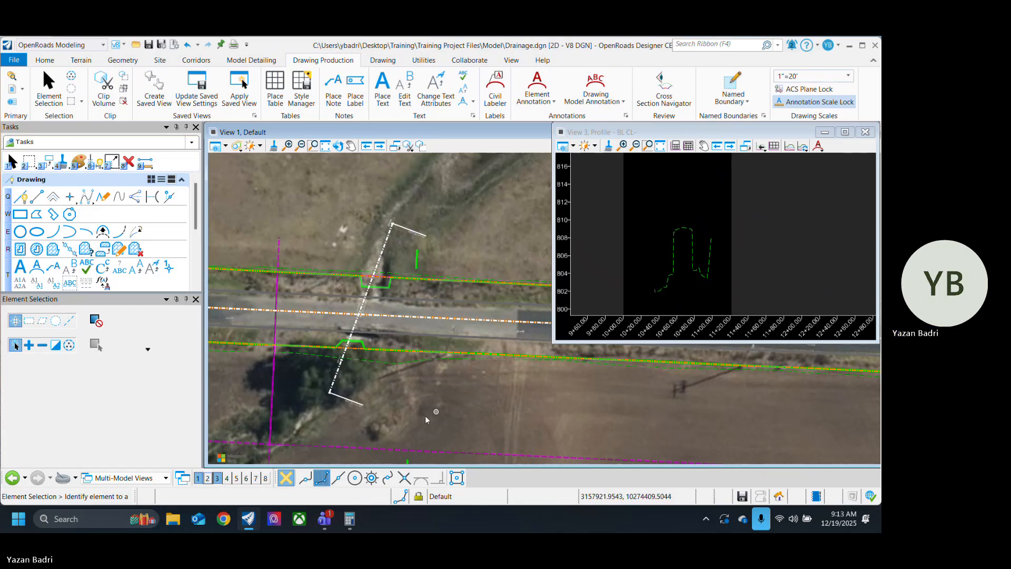
middle_drag(425, 416, 424, 363)
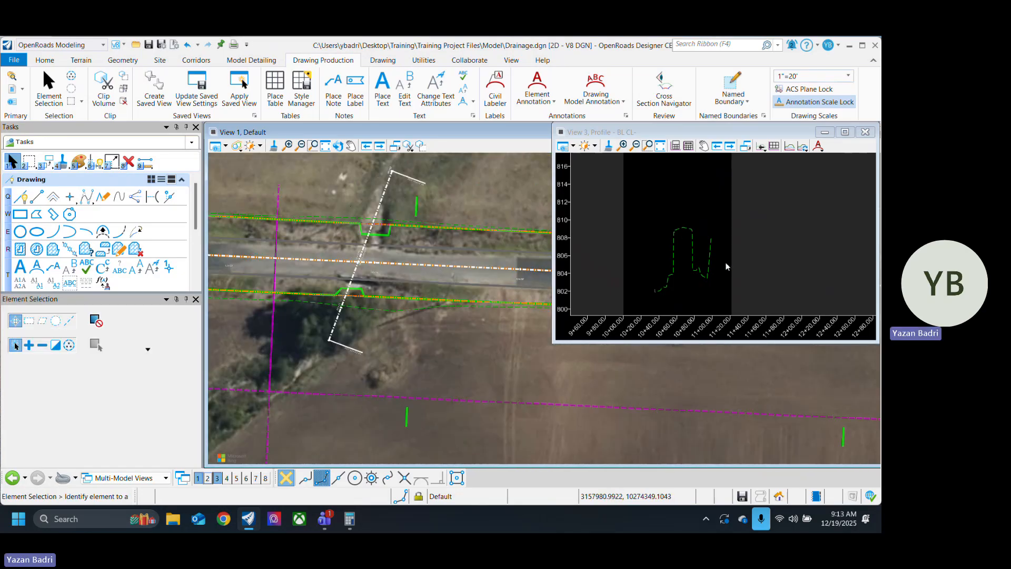
click(331, 338)
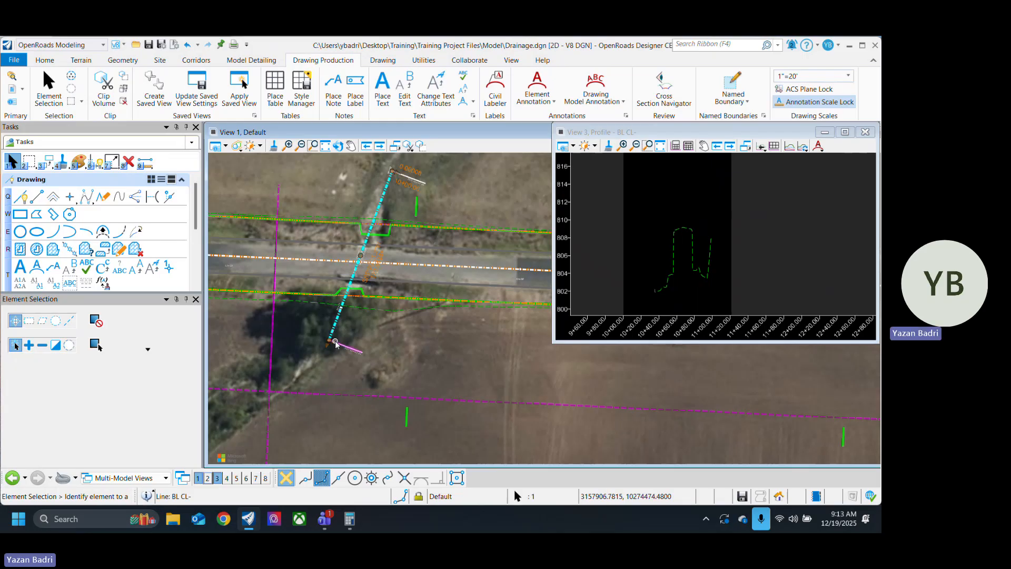
scroll(330, 339, up, 4)
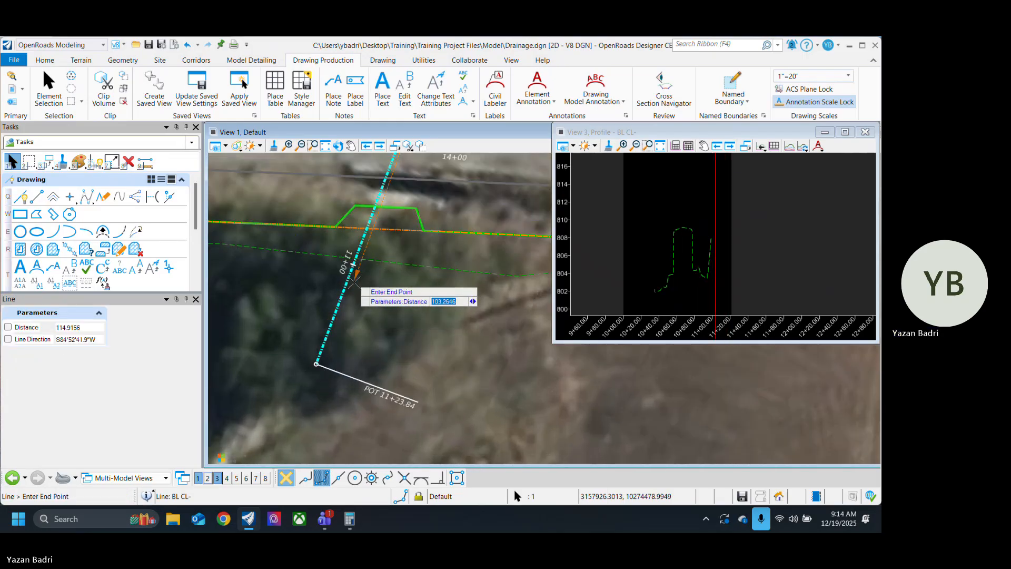
click(354, 281)
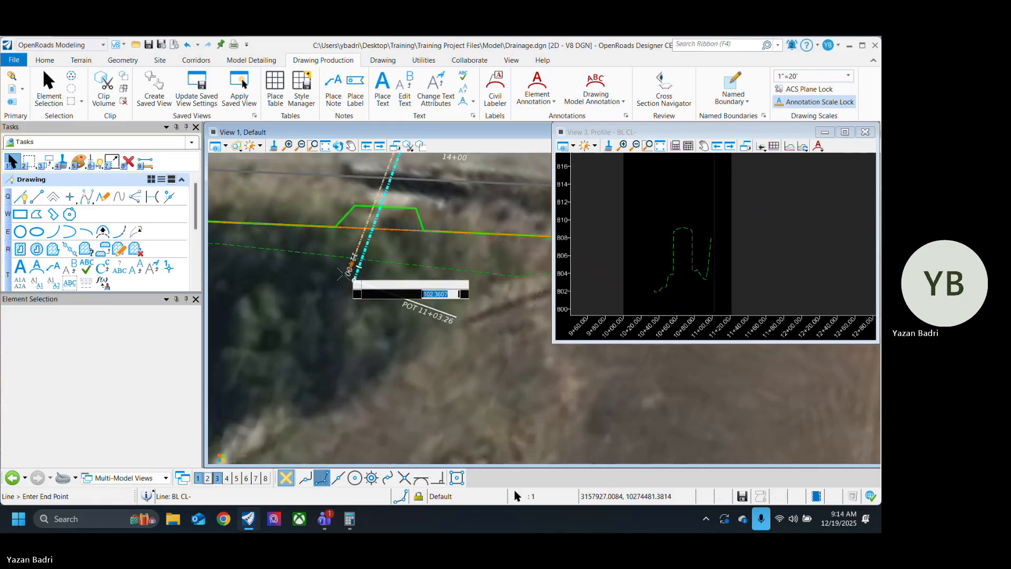
click(330, 282)
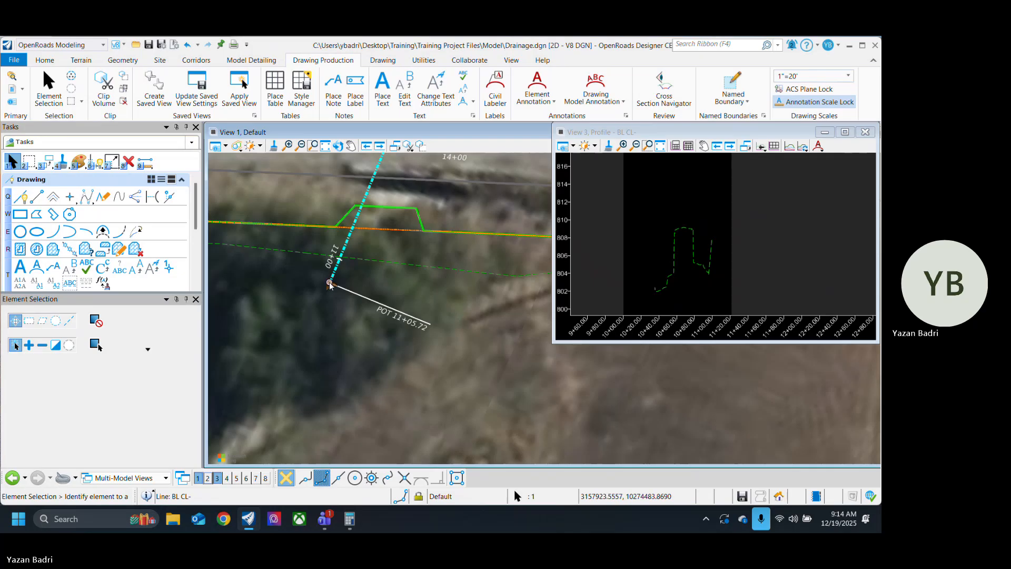
click(330, 283)
click(371, 326)
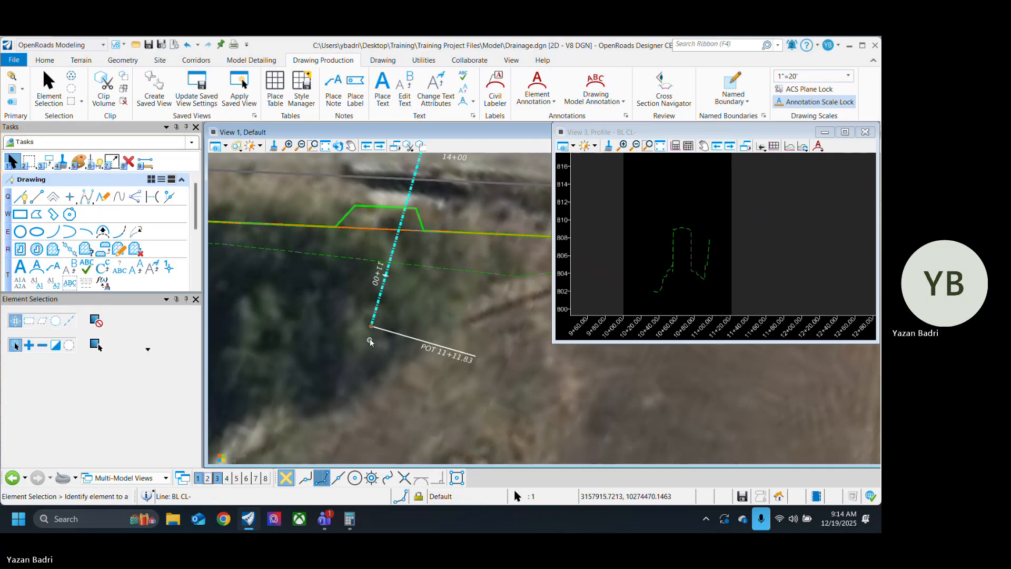
click(371, 341)
click(330, 368)
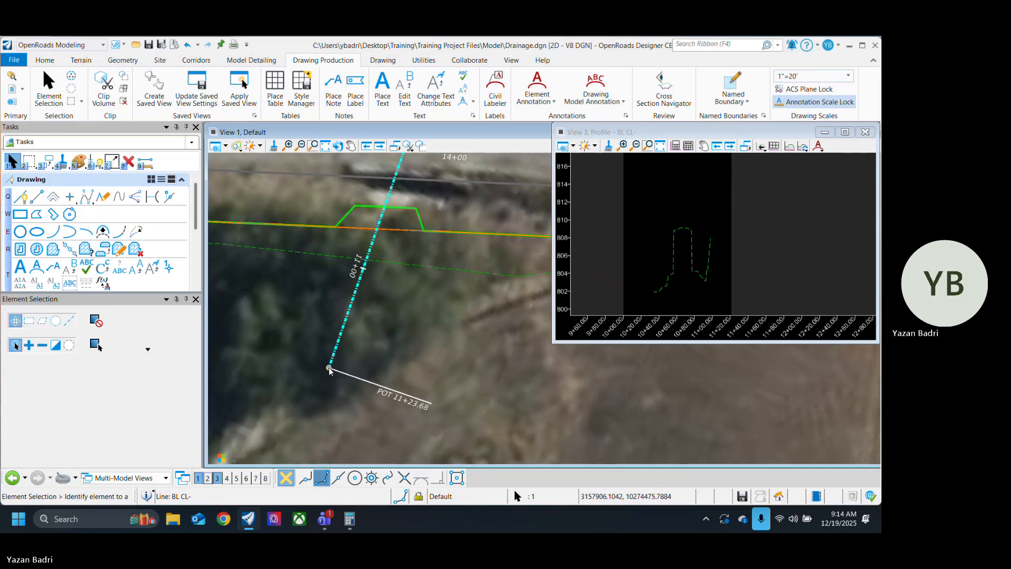
scroll(330, 372, down, 7)
scroll(362, 283, up, 3)
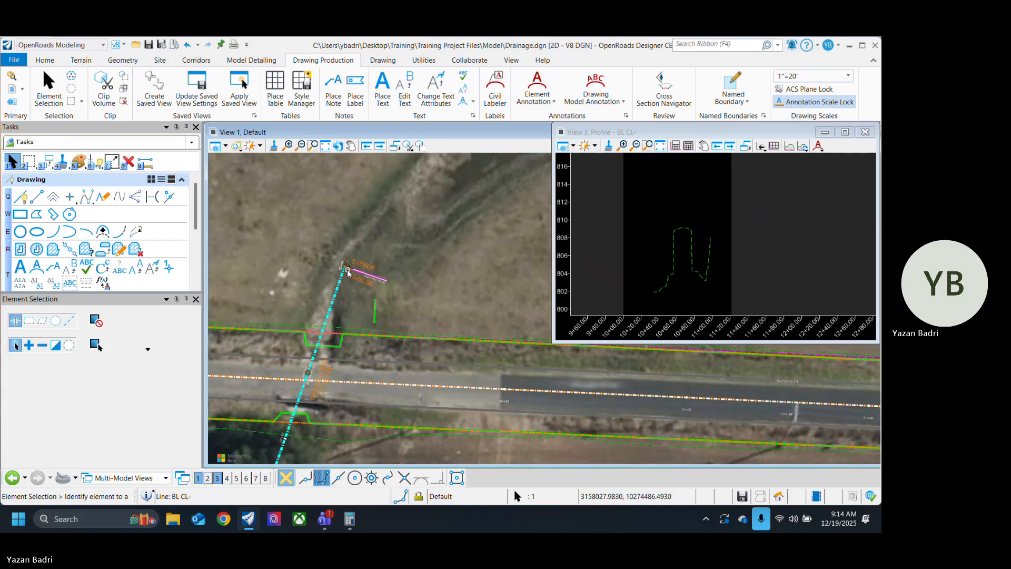
Step: Try the culvert baseline's start point nearer the road, and settle it farther up the ditch on the north side
click(343, 267)
click(336, 293)
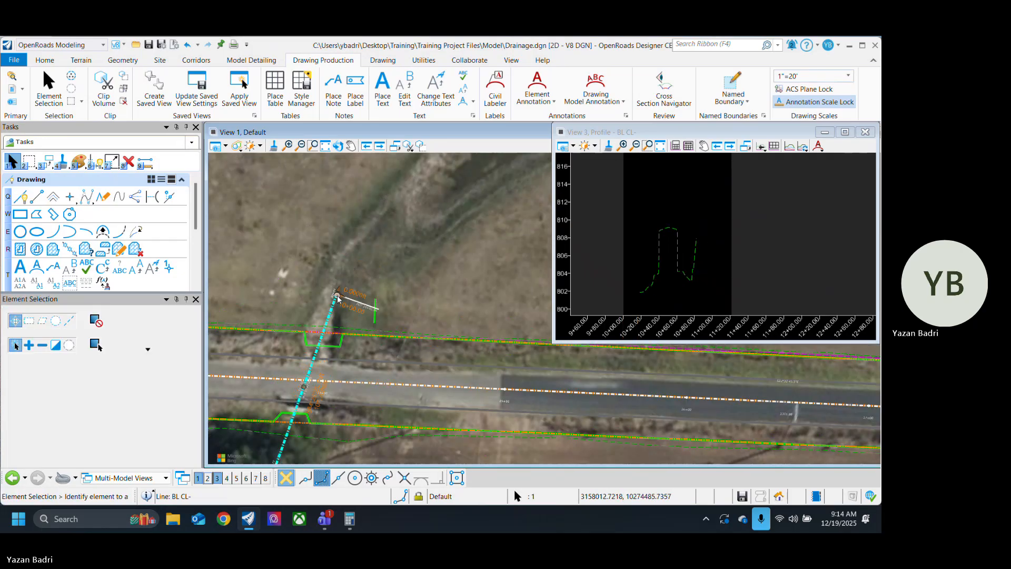
click(337, 296)
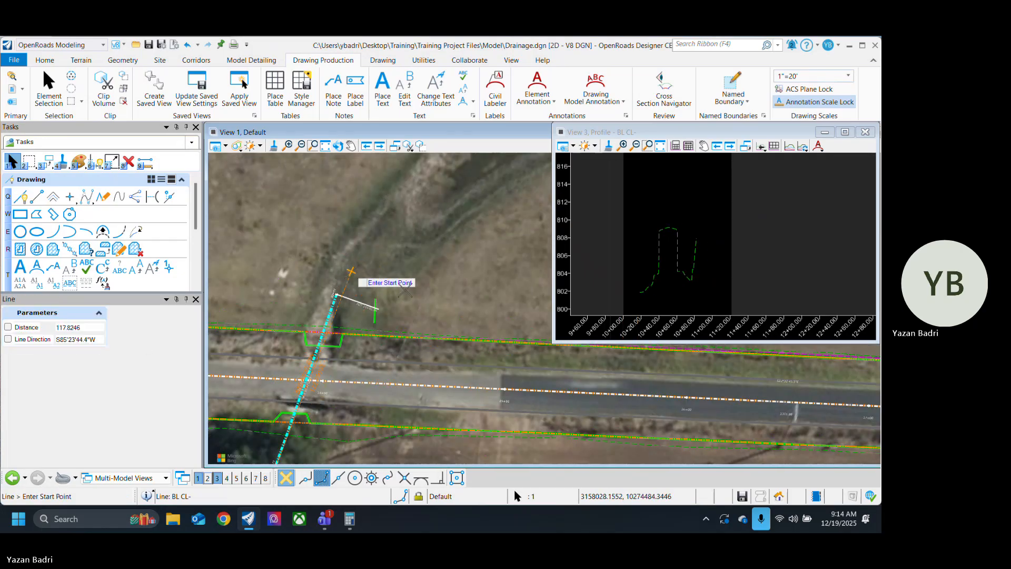
click(406, 289)
scroll(406, 236, down, 2)
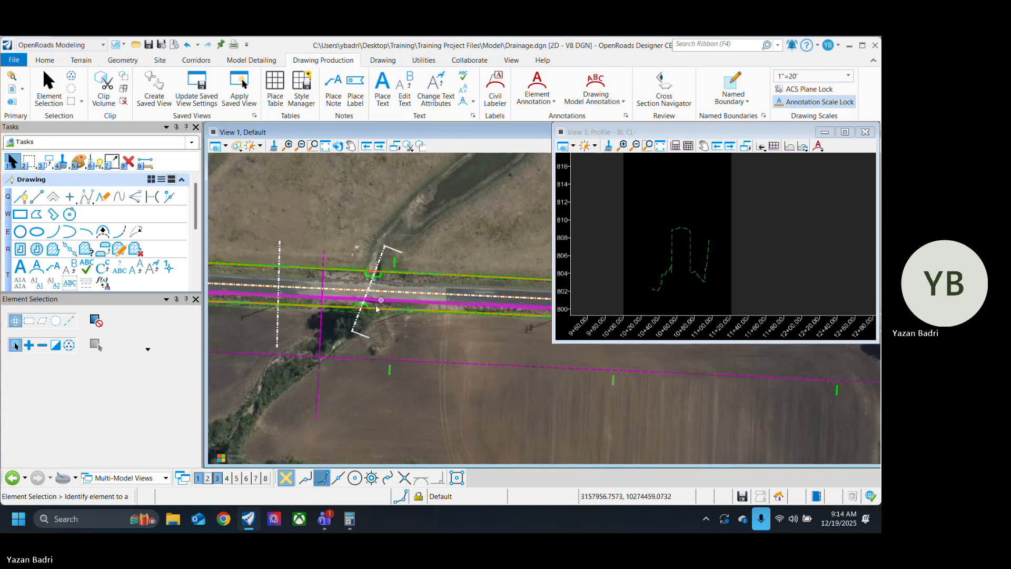
Step: Shift the culvert baseline's end point sideways in the trees, about 124.6 ft from the start
scroll(355, 329, up, 3)
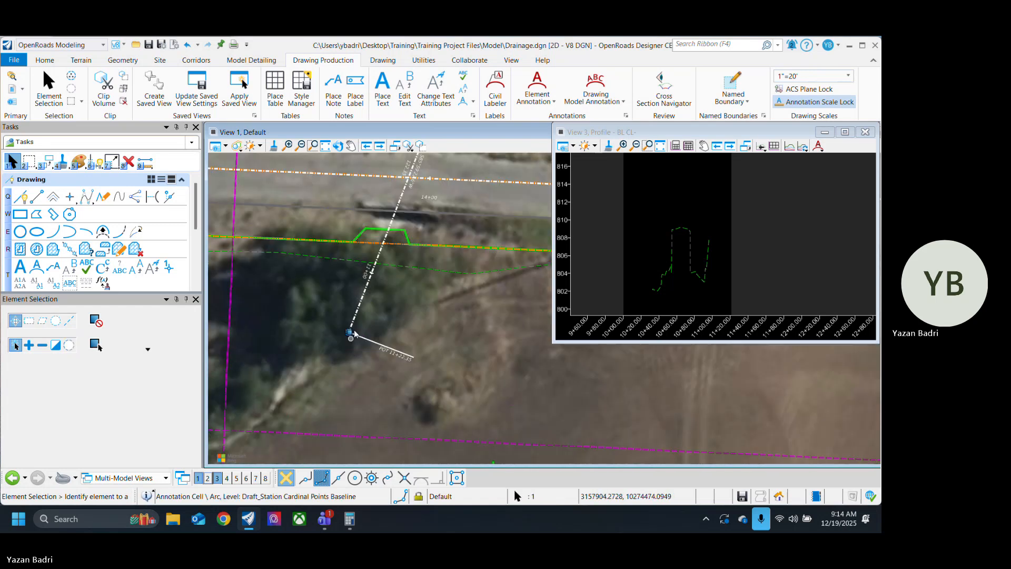
click(351, 340)
click(350, 332)
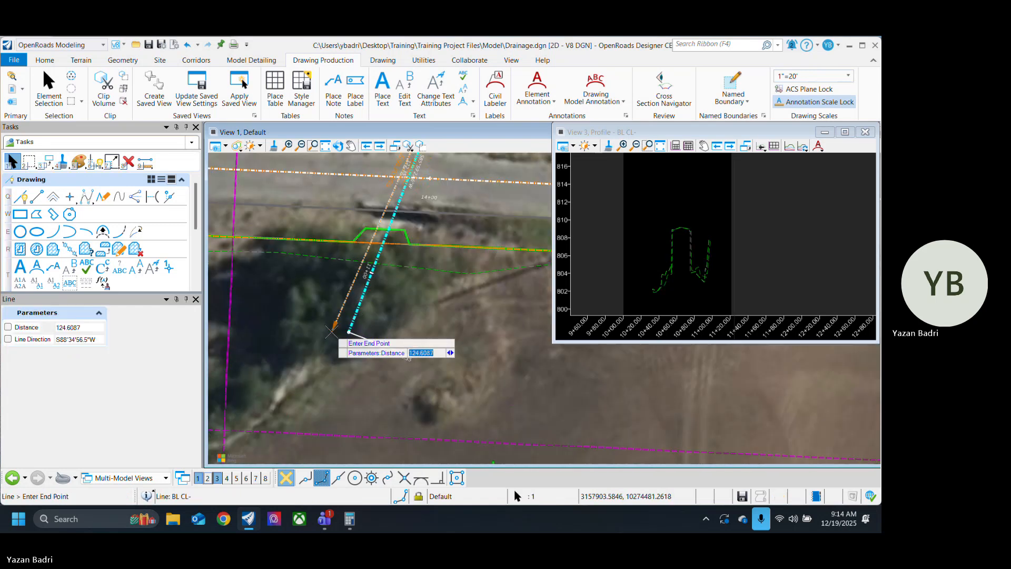
click(333, 332)
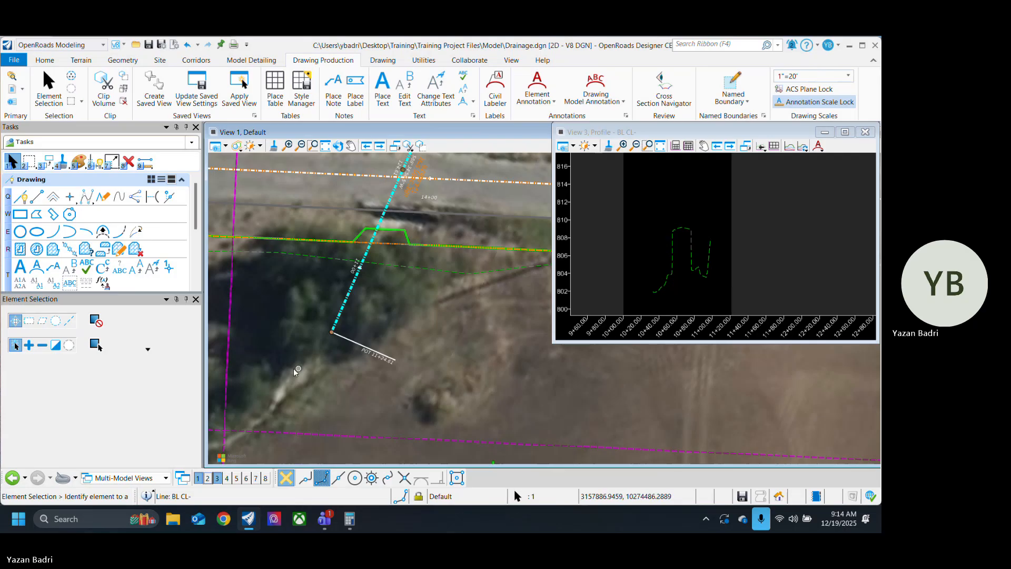
Step: Try shortening the culvert baseline to end just south of the road at about 10+94.12
middle_drag(293, 365, 329, 417)
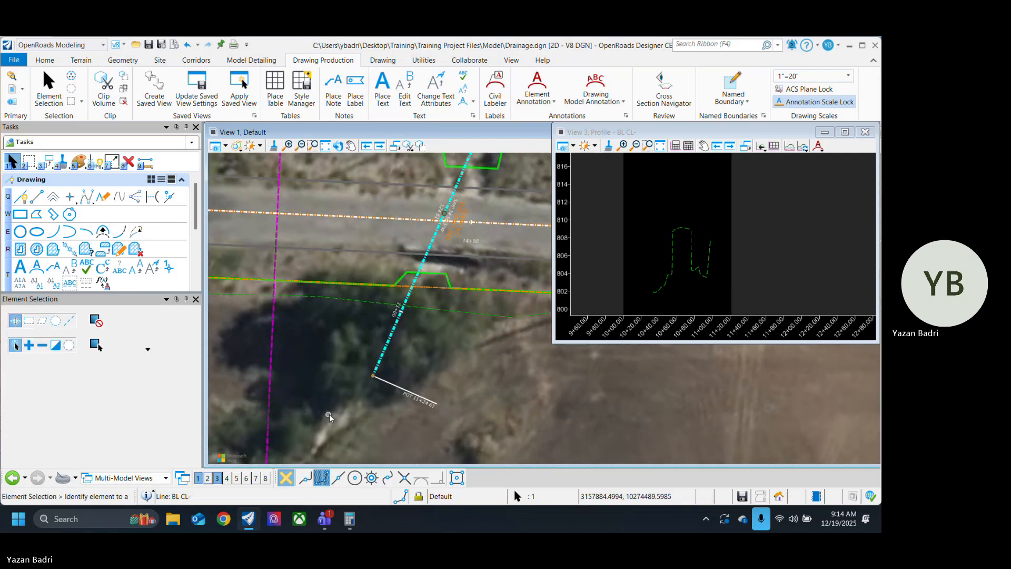
click(373, 375)
click(415, 298)
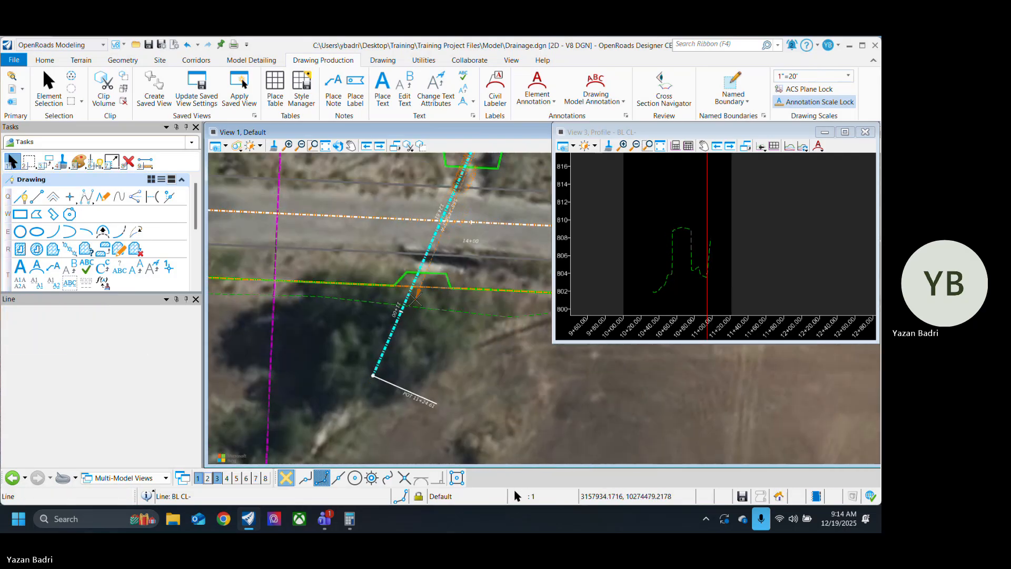
scroll(417, 293, up, 3)
click(417, 293)
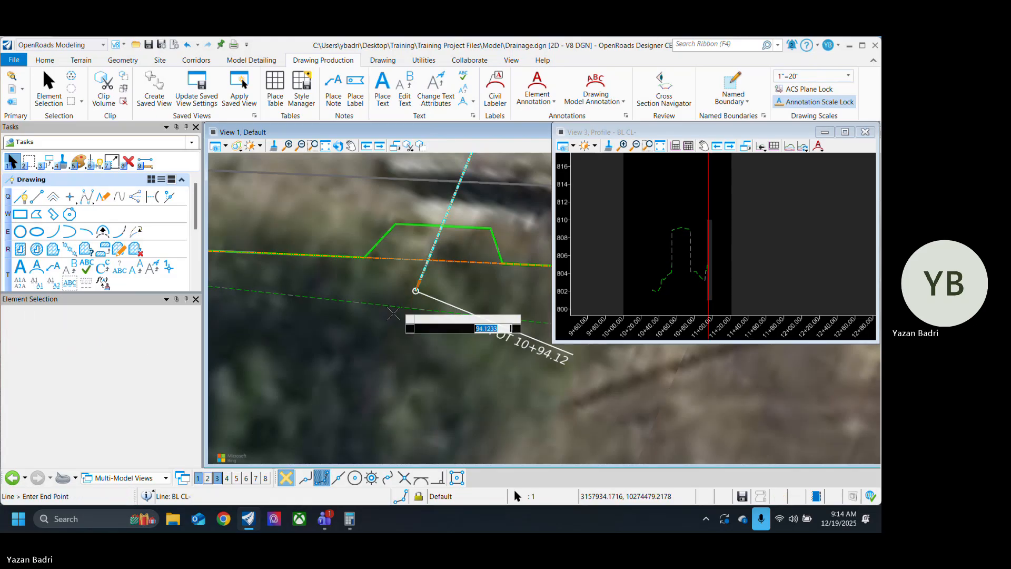
Step: Extend the culvert baseline's end point back into the trees, about 125 ft from its start
scroll(381, 324, down, 4)
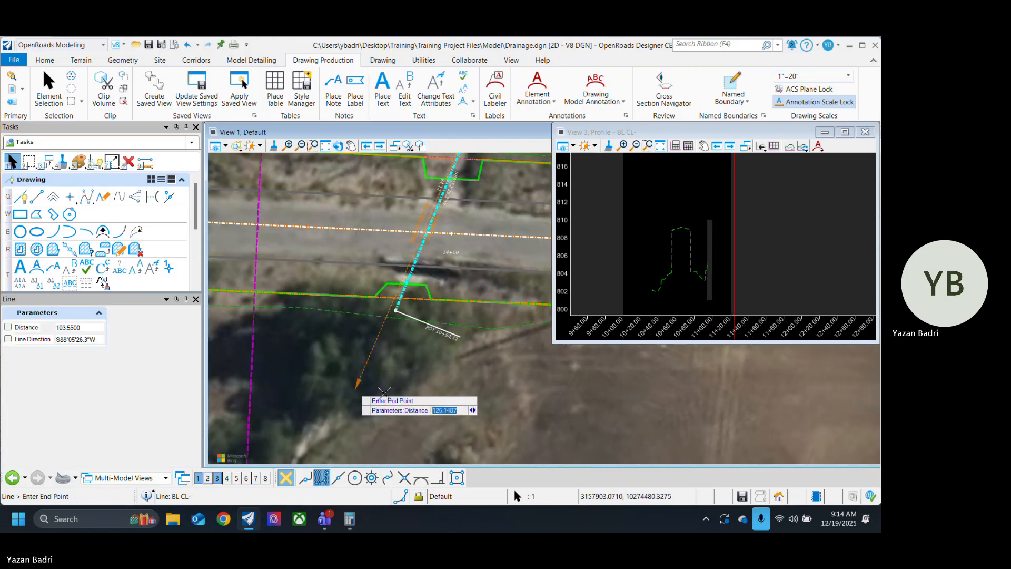
click(356, 389)
scroll(433, 366, down, 3)
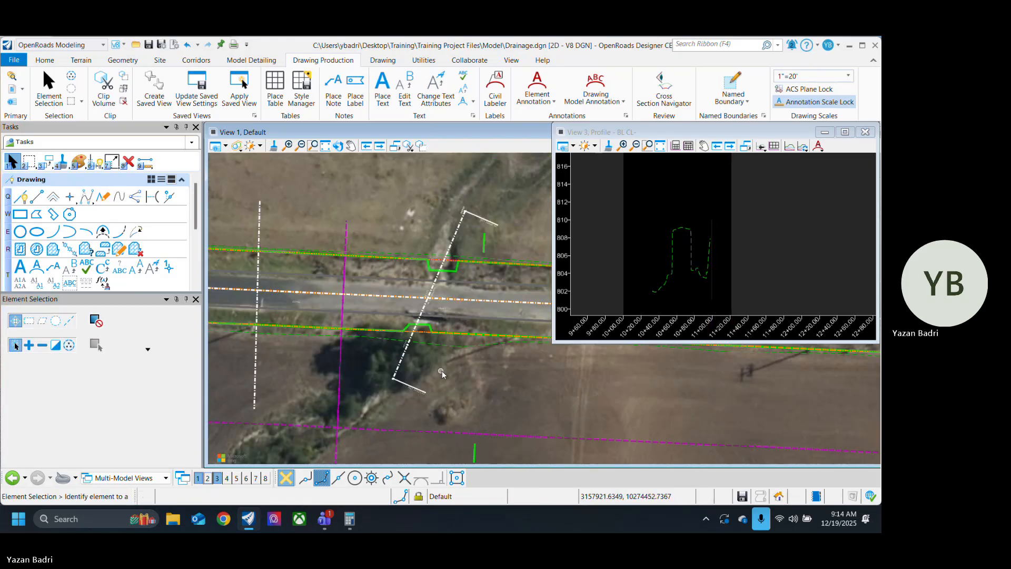
scroll(704, 255, up, 2)
scroll(704, 255, down, 2)
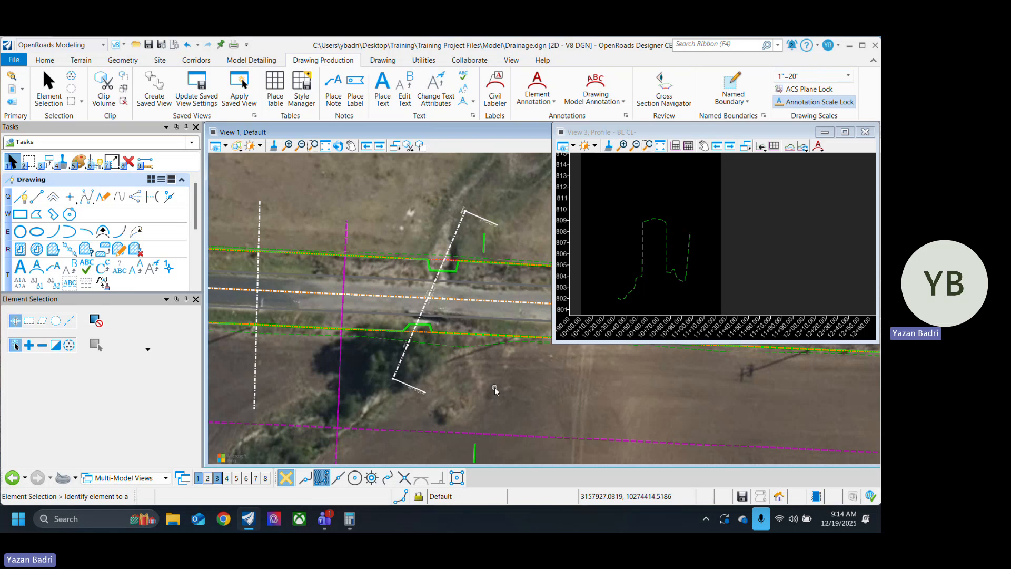
Step: Create a 3D cut with Corners placement in the profile, spanning the baseline's full length from about elevation 813 down to 800
scroll(707, 255, down, 2)
scroll(680, 248, up, 2)
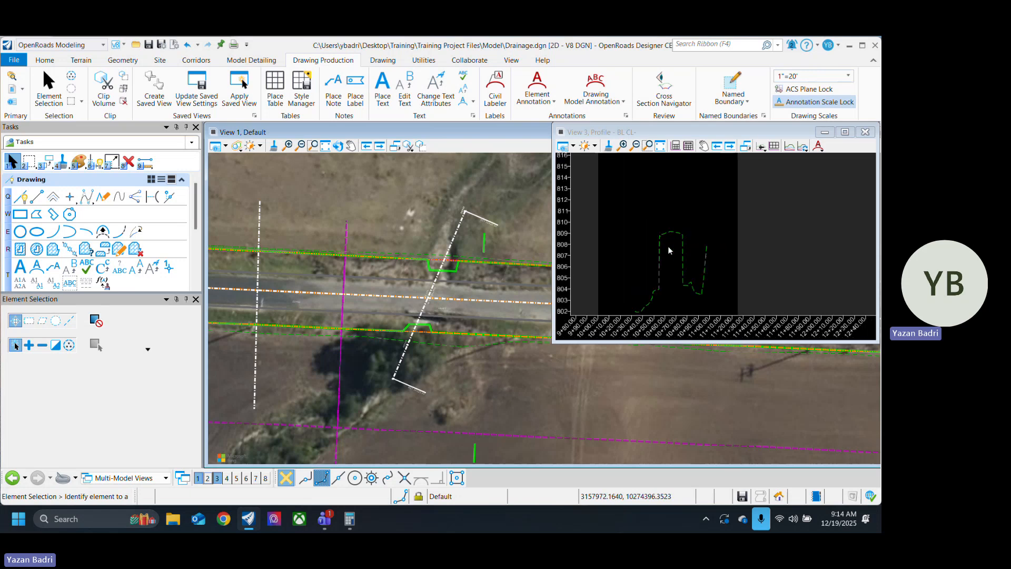
click(667, 214)
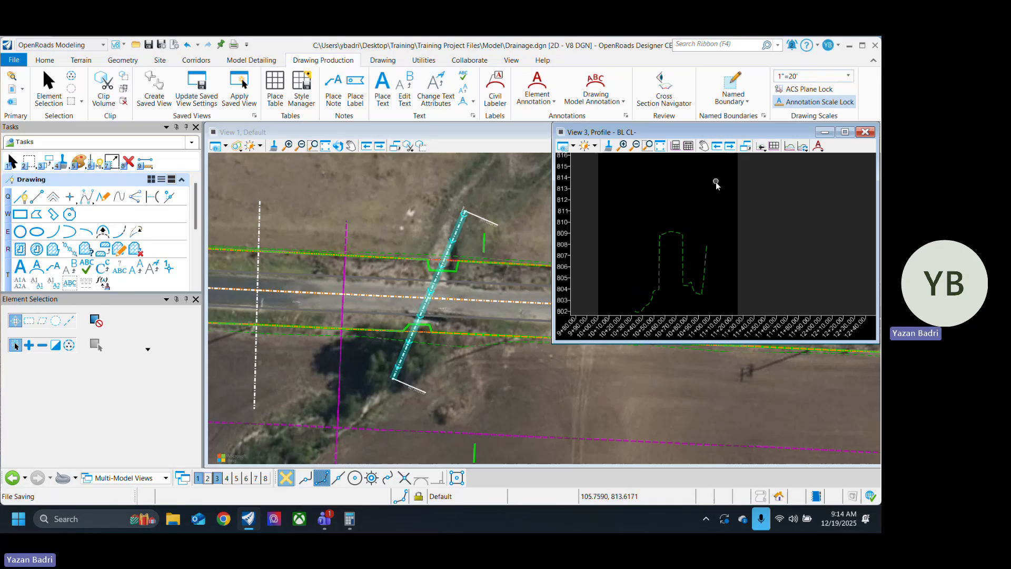
click(790, 147)
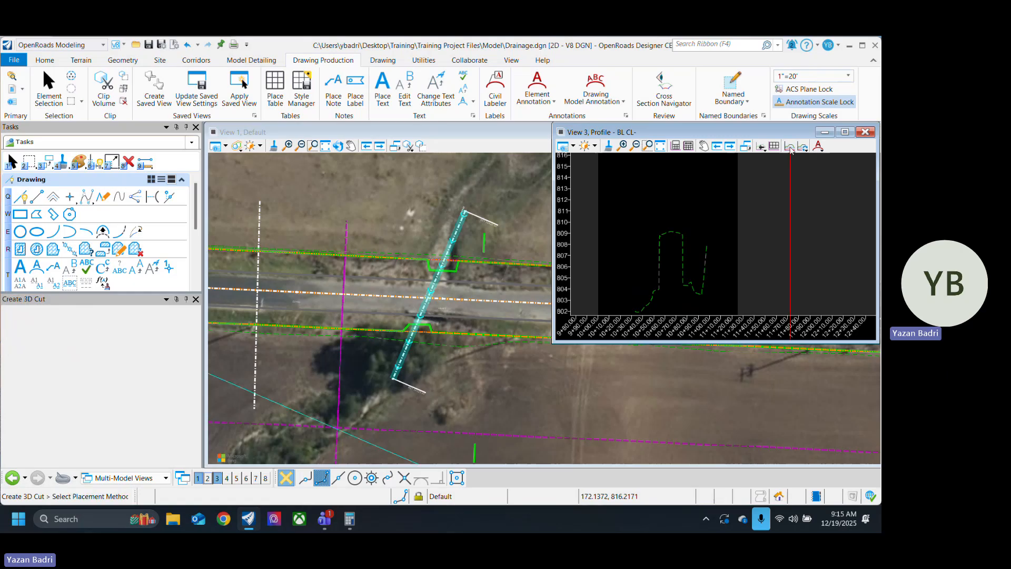
click(601, 193)
click(600, 192)
scroll(699, 274, down, 2)
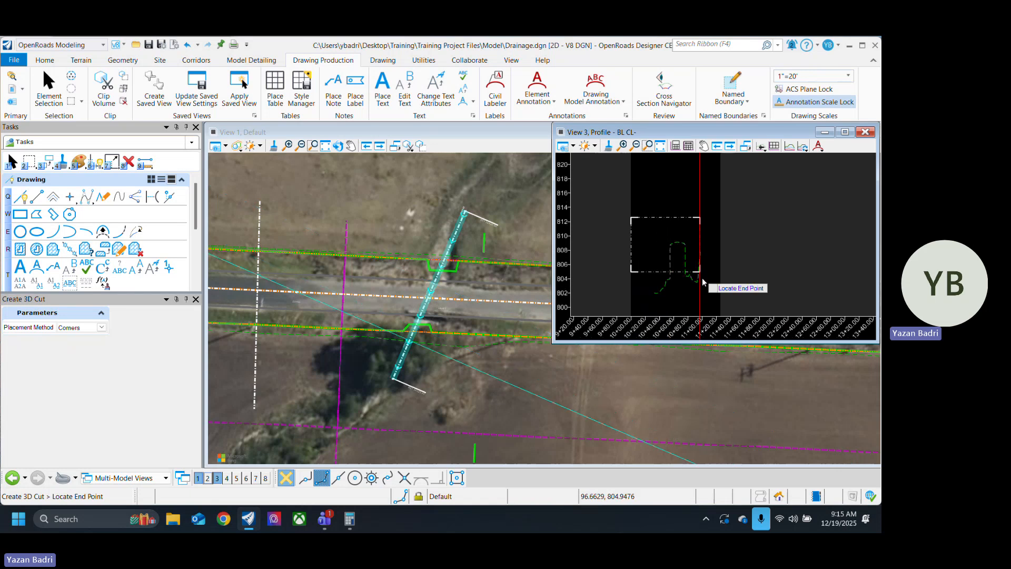
click(721, 307)
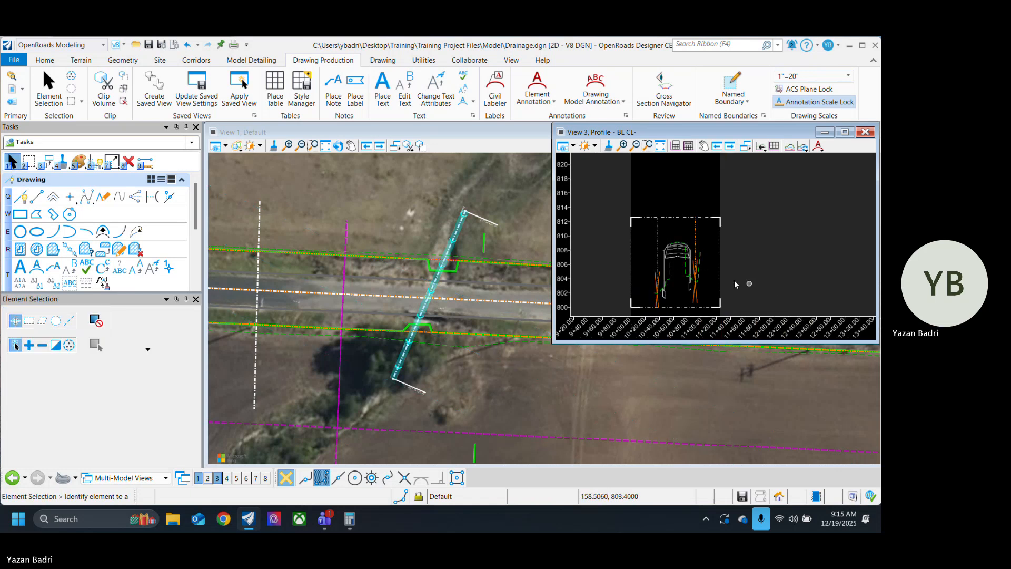
Step: Examine the road section inside the 3D cut against the culvert baseline's ground line and its plan location
scroll(734, 280, up, 2)
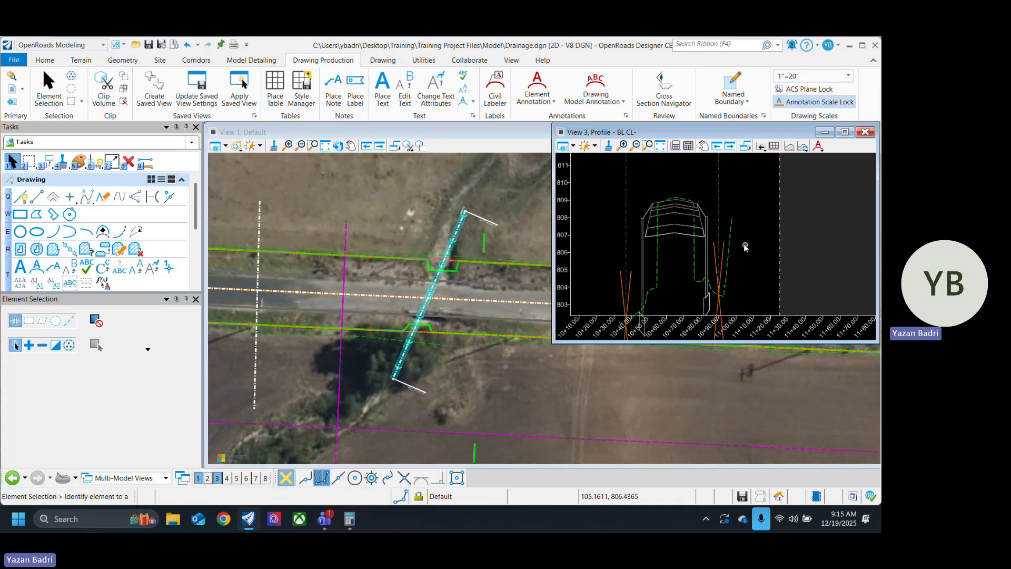
shift+scroll(695, 251, down, 6)
scroll(720, 263, down, 5)
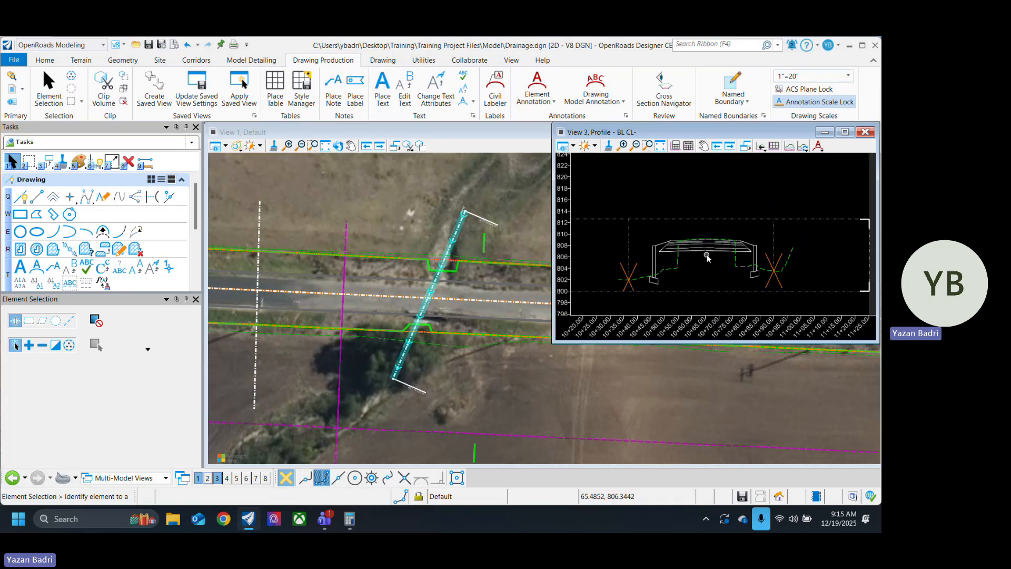
scroll(707, 256, down, 1)
click(725, 226)
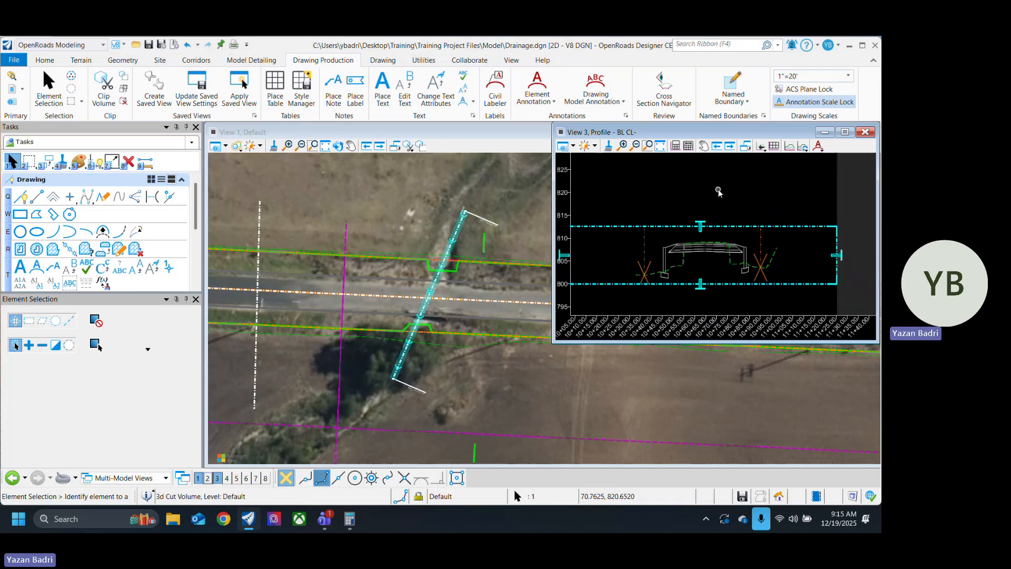
click(719, 190)
scroll(657, 265, up, 3)
scroll(844, 269, up, 1)
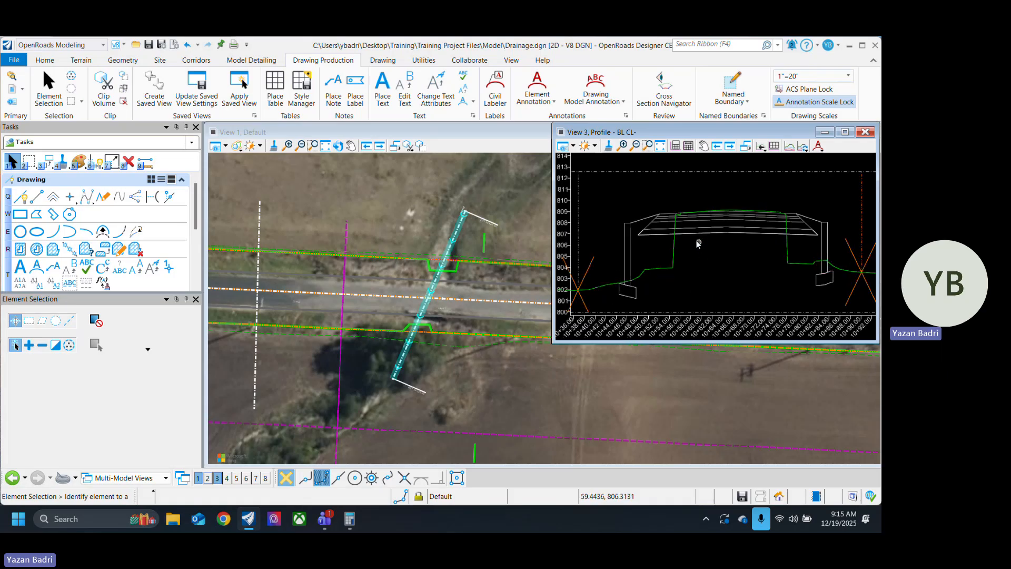
scroll(697, 241, down, 3)
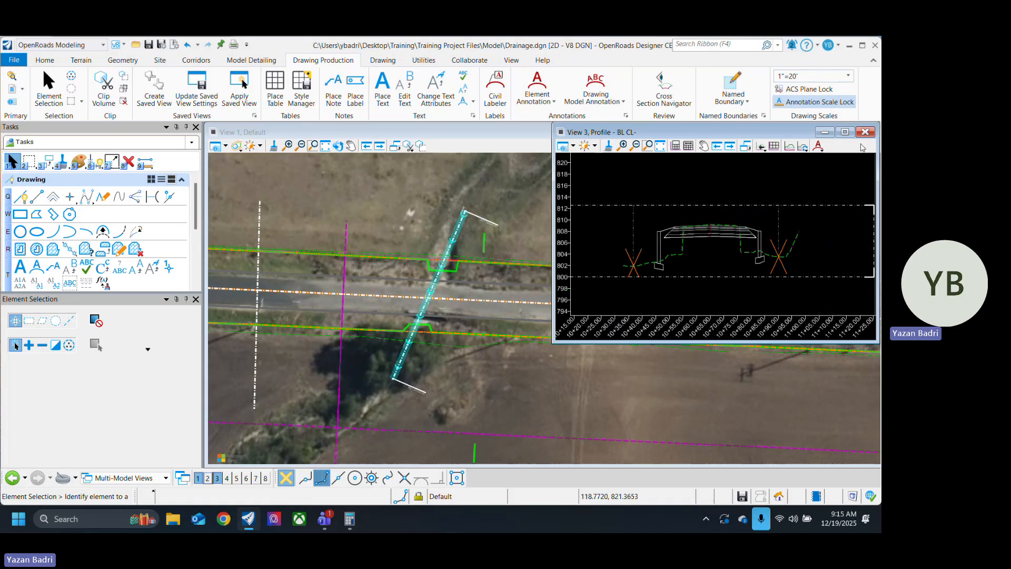
click(526, 386)
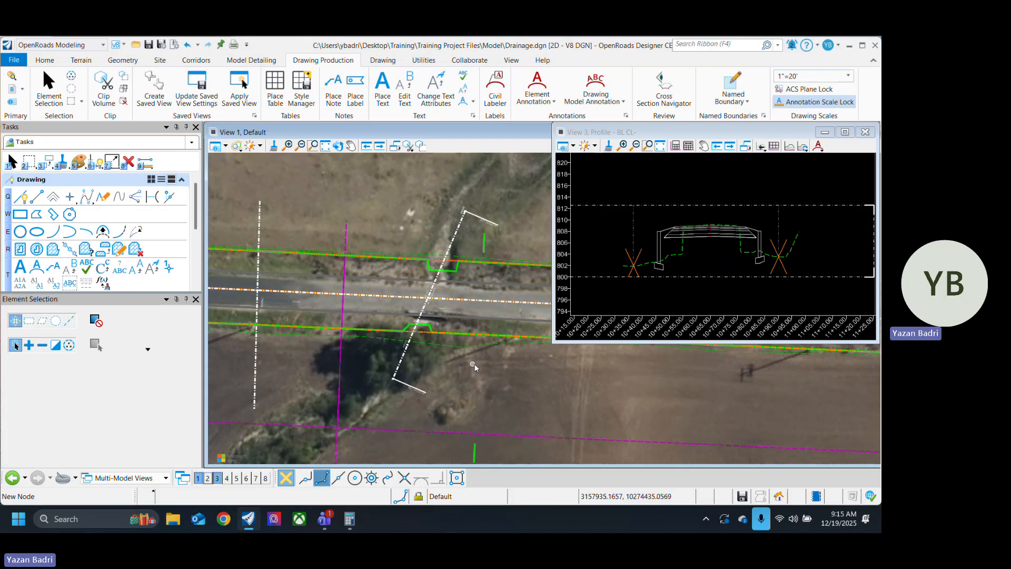
scroll(474, 366, up, 2)
scroll(707, 256, up, 3)
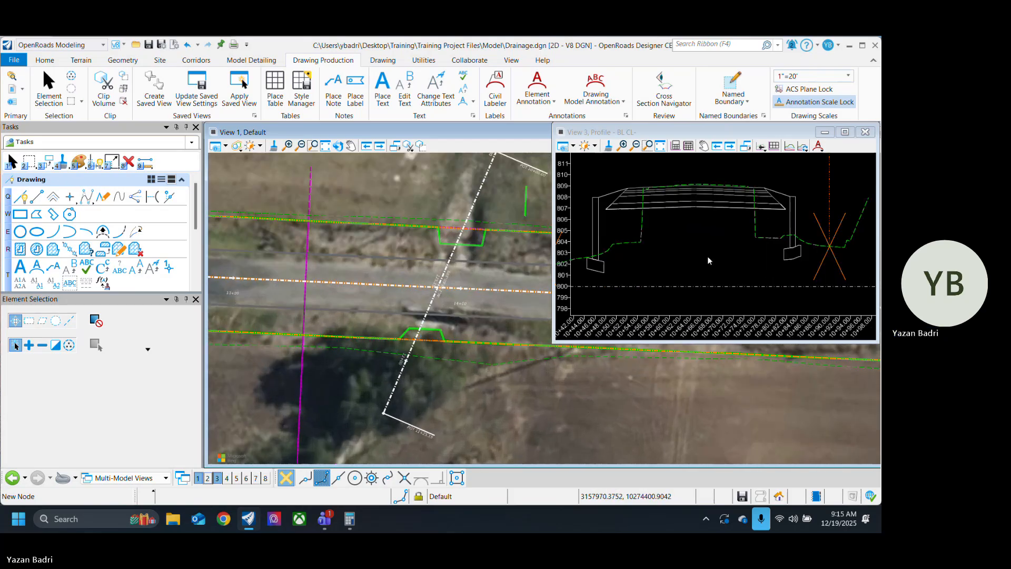
click(708, 262)
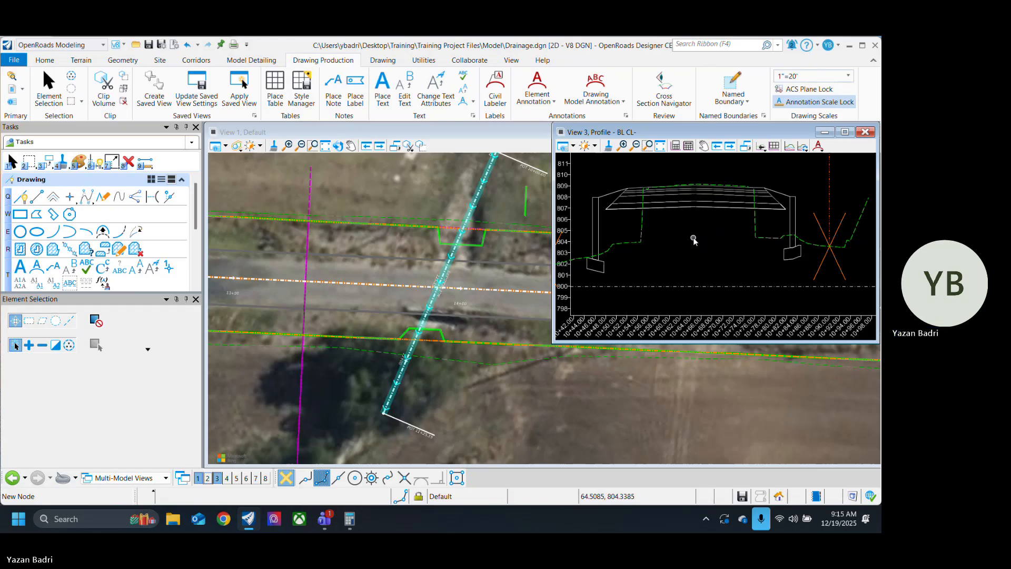
Step: Save the file and switch to the Drainage and Utilities workflow's layout tools
key(ctrl+s)
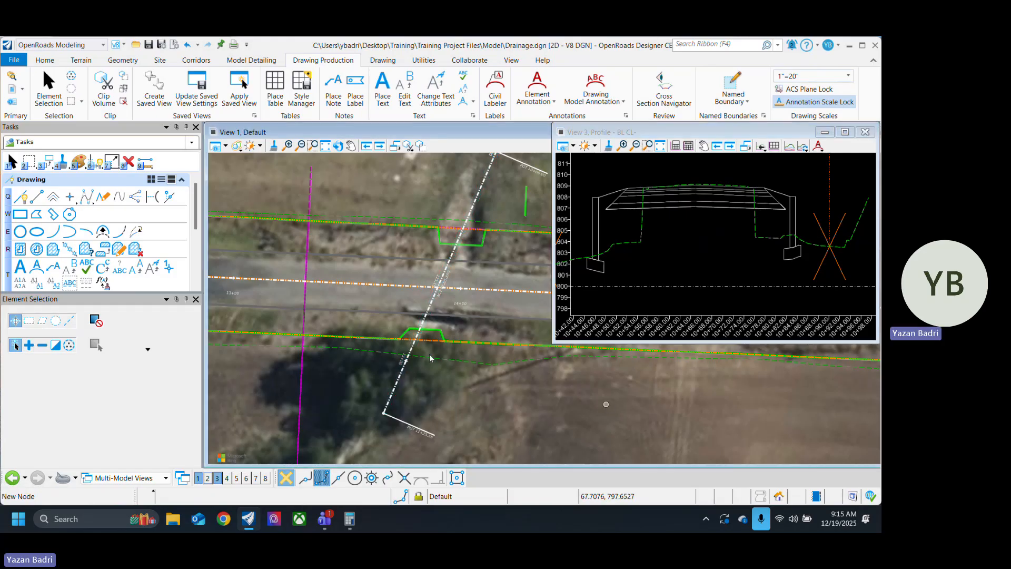
scroll(428, 354, down, 3)
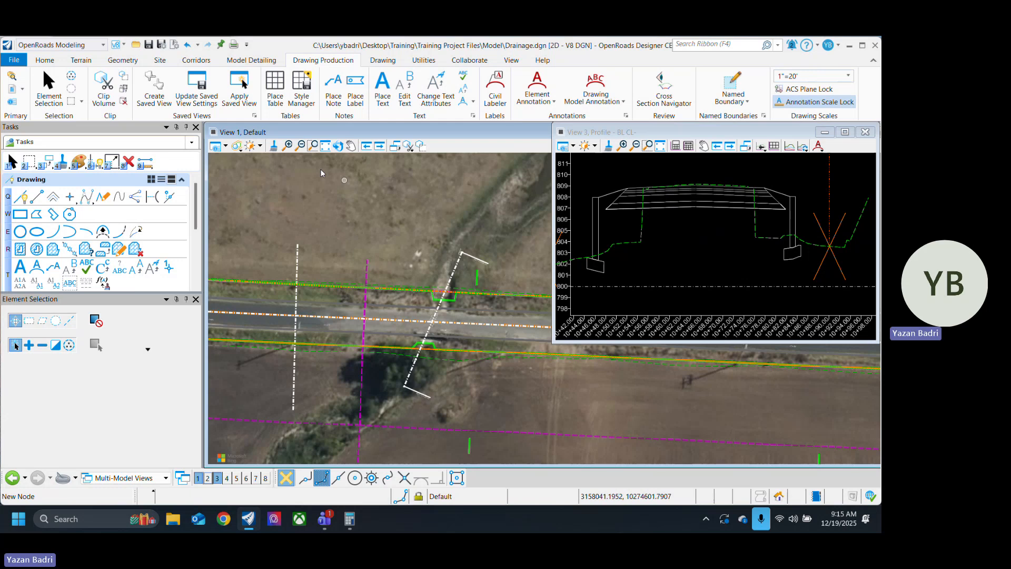
click(92, 46)
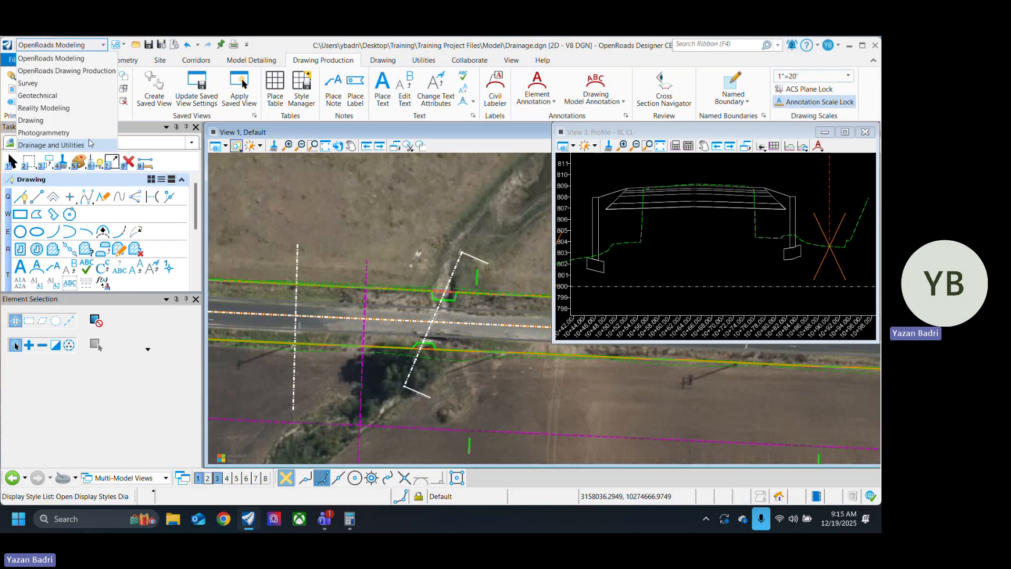
click(64, 144)
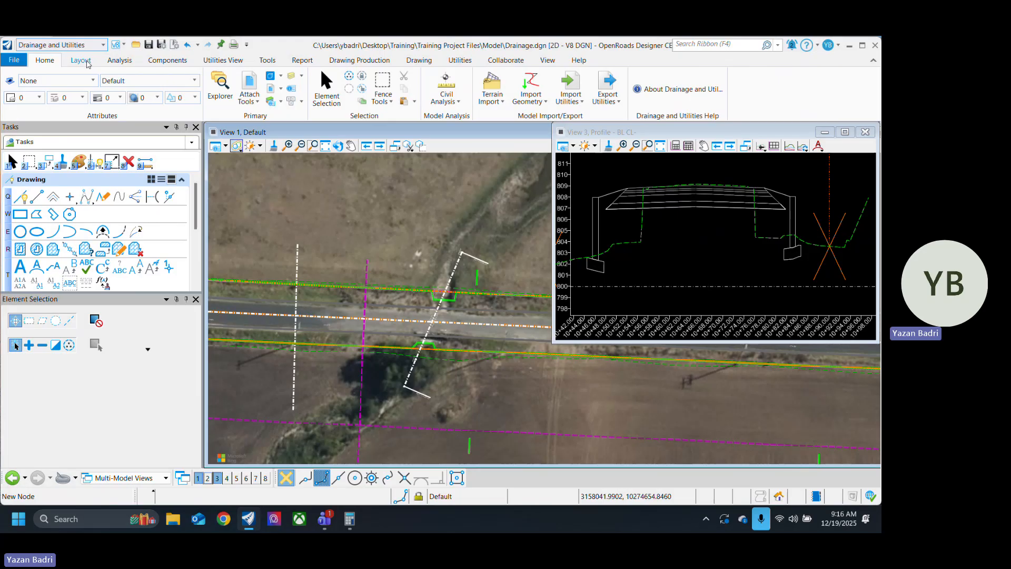
click(80, 61)
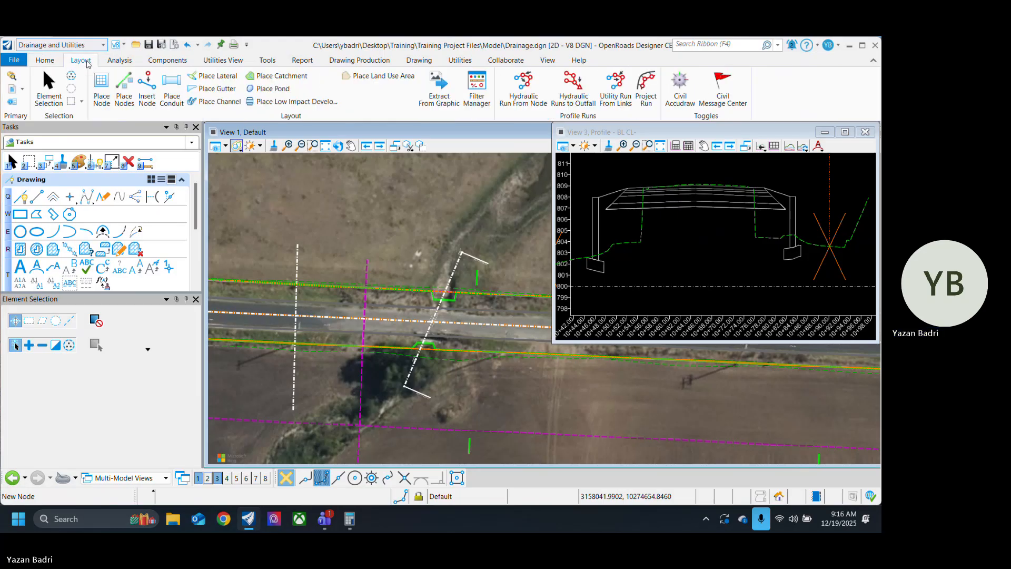
Step: Start Place Node, accepting the creation of a Drainage and Utilities project in the design file and the database compaction
click(104, 83)
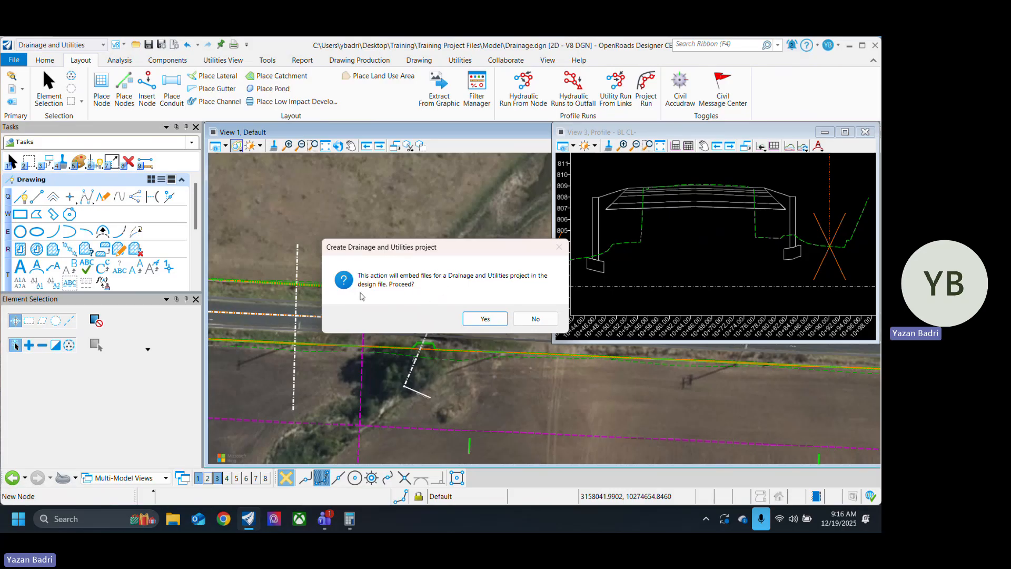
click(491, 319)
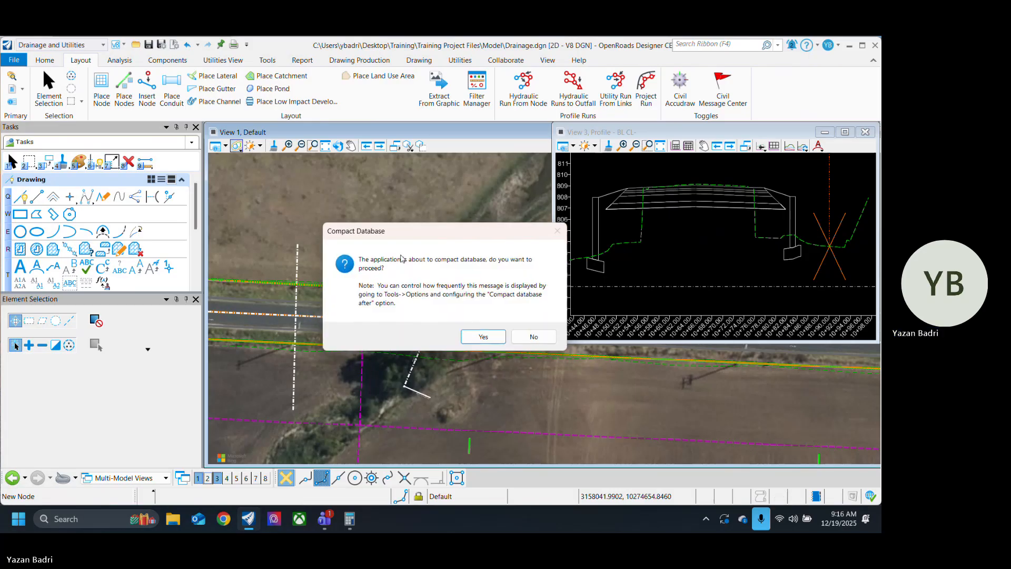
click(484, 337)
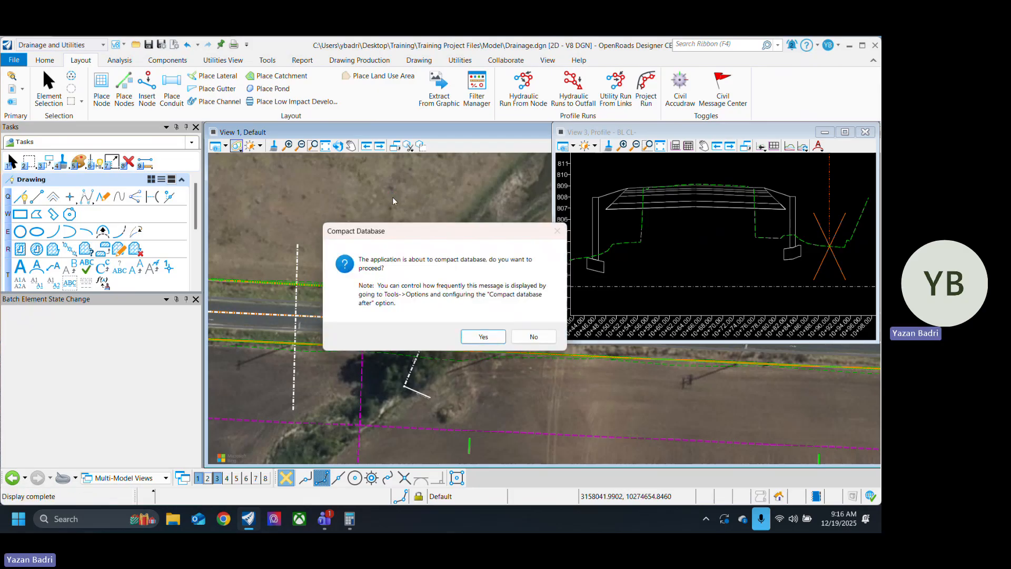
click(483, 337)
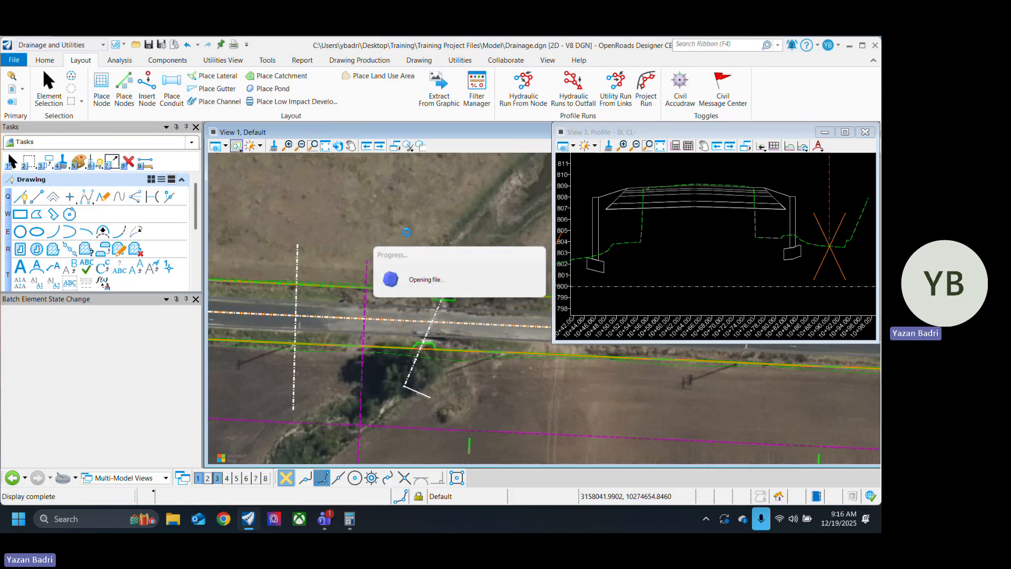
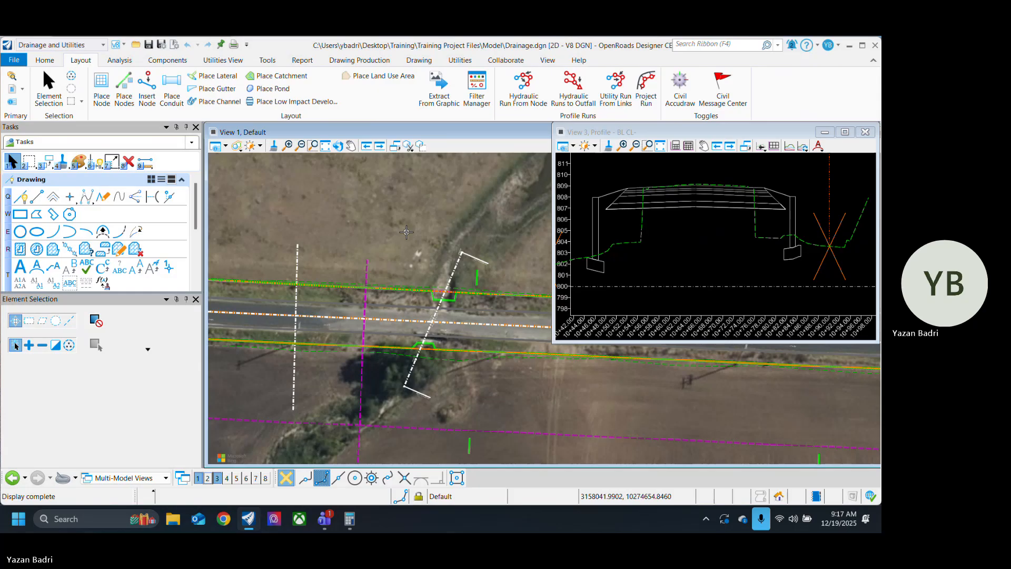
Step: Restart Place Node and look through the StormWaterNode headwall types among the feature definitions
click(48, 87)
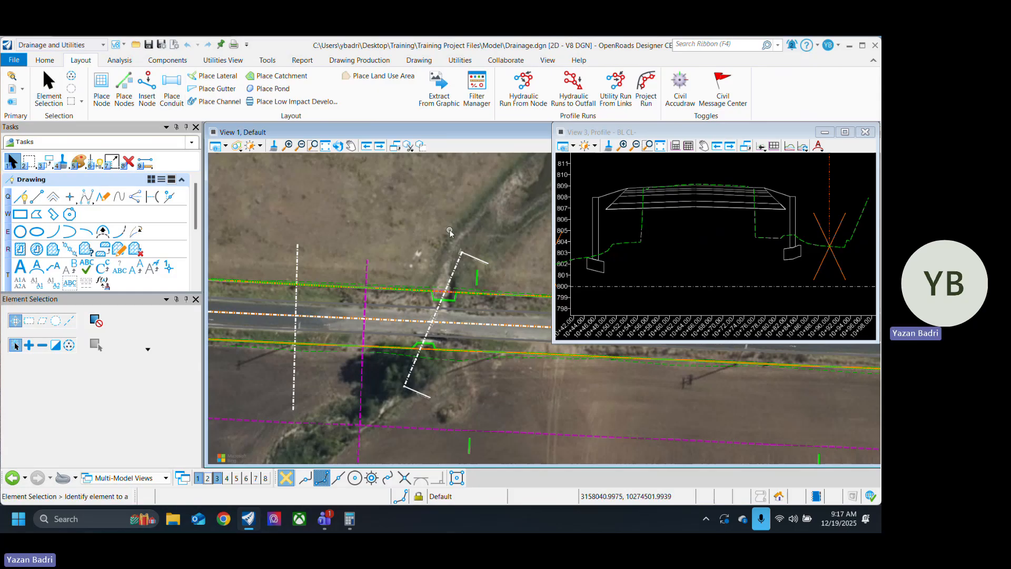
scroll(418, 242, up, 1)
scroll(422, 242, up, 1)
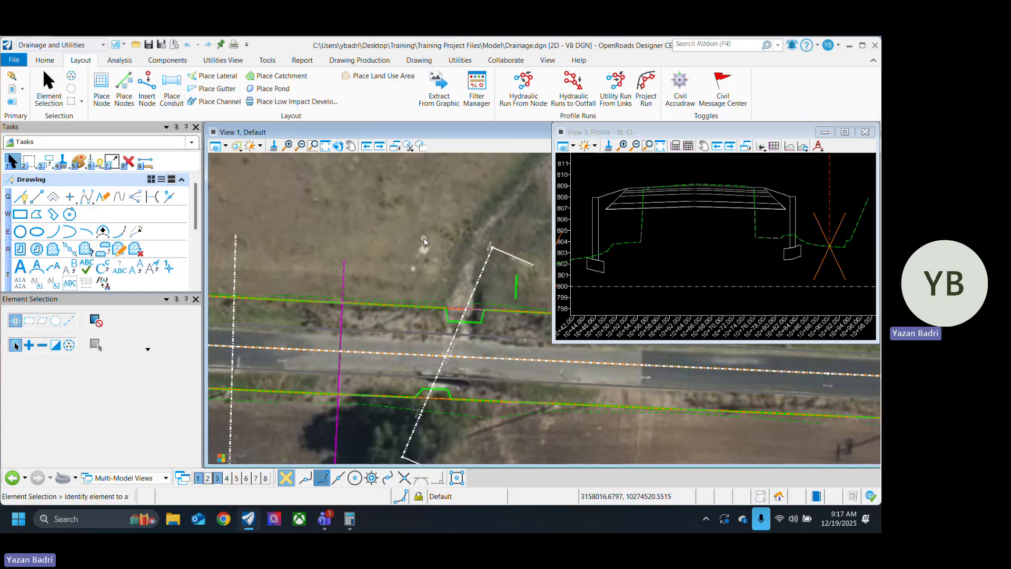
click(101, 84)
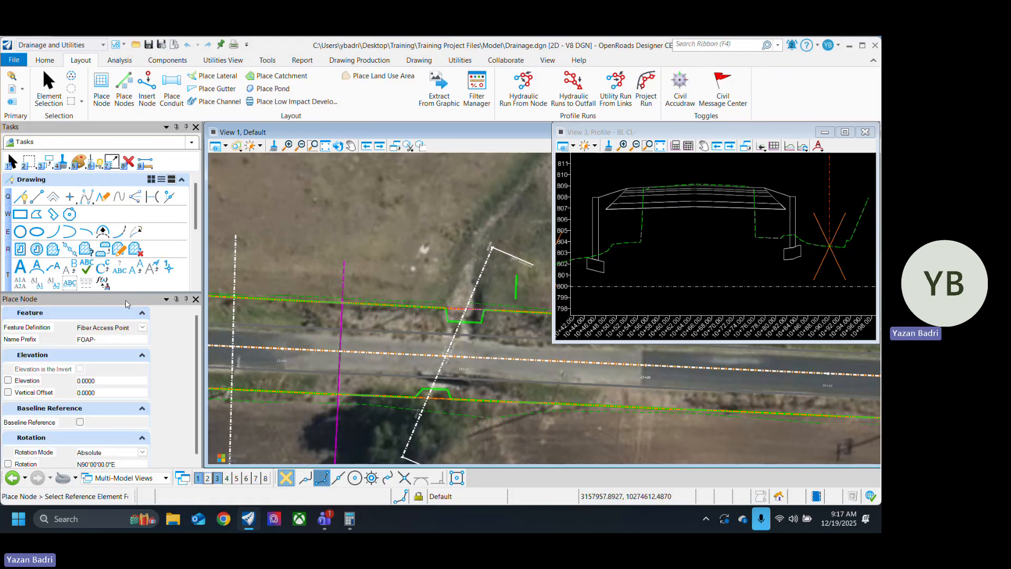
drag(126, 300, 128, 122)
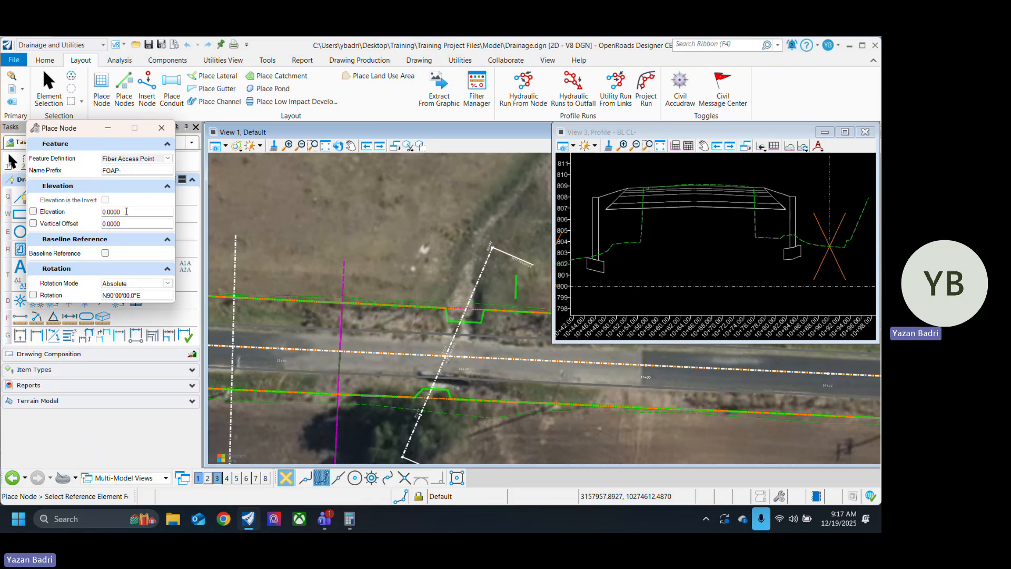
click(168, 159)
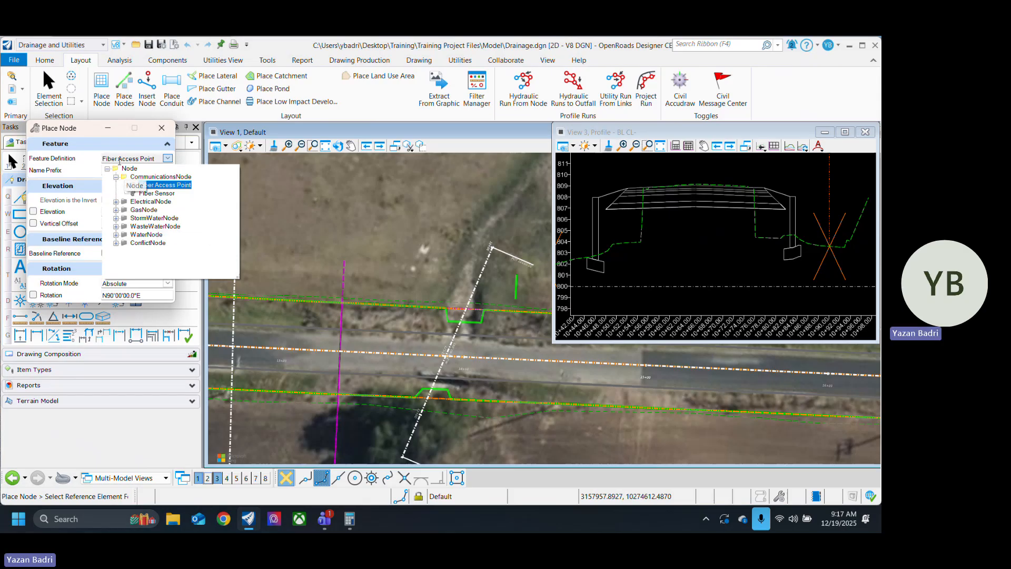
click(116, 177)
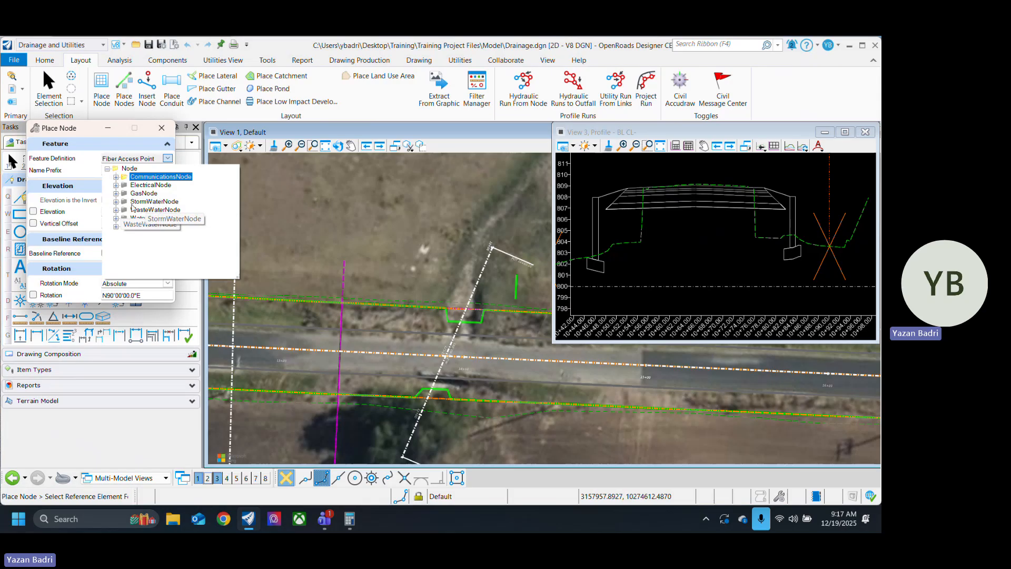
click(116, 201)
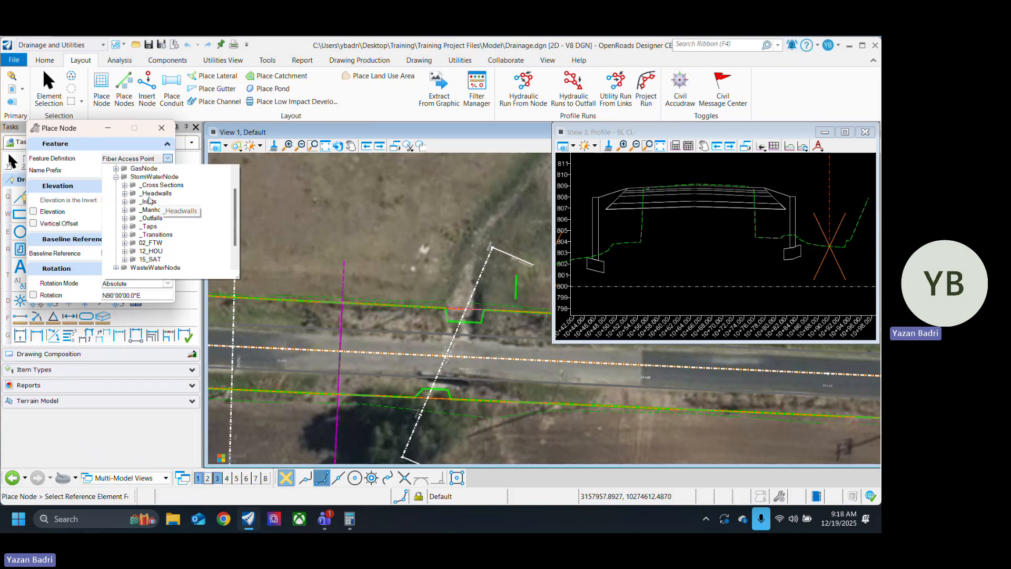
click(125, 193)
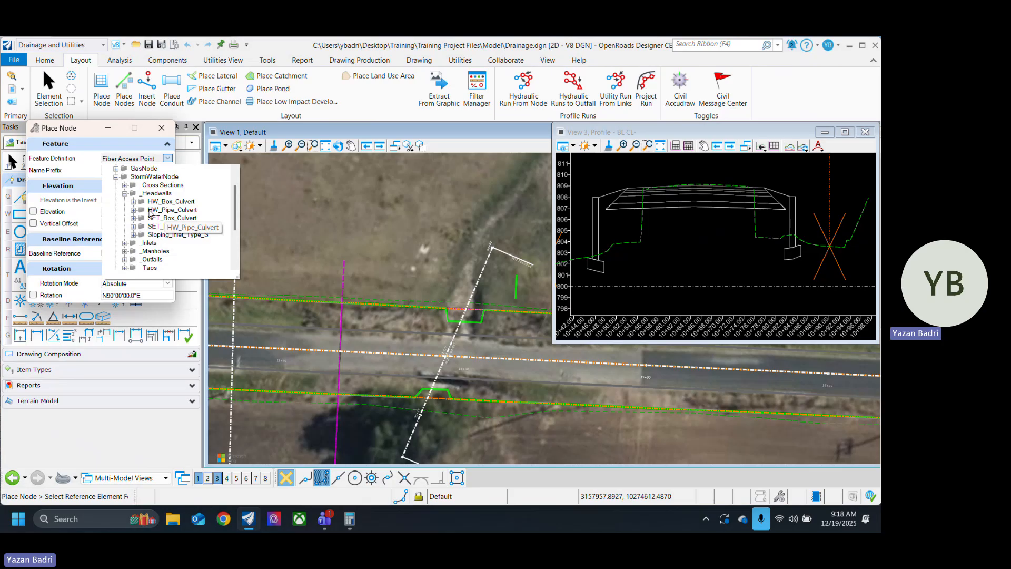
click(259, 204)
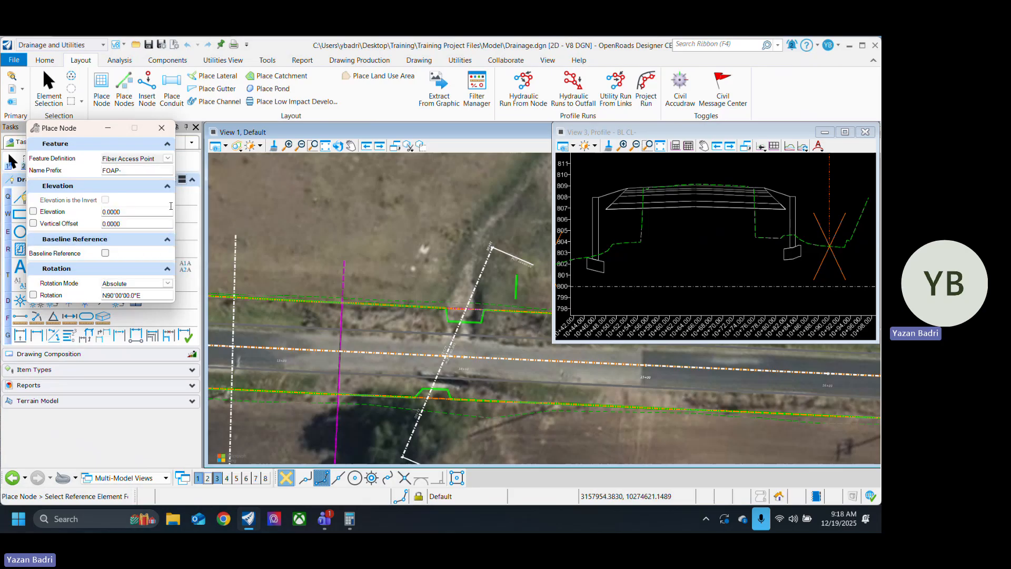
Step: Examine the skew variants offered under the HW_Pipe_Culvert headwalls, then leave Place Node
click(168, 158)
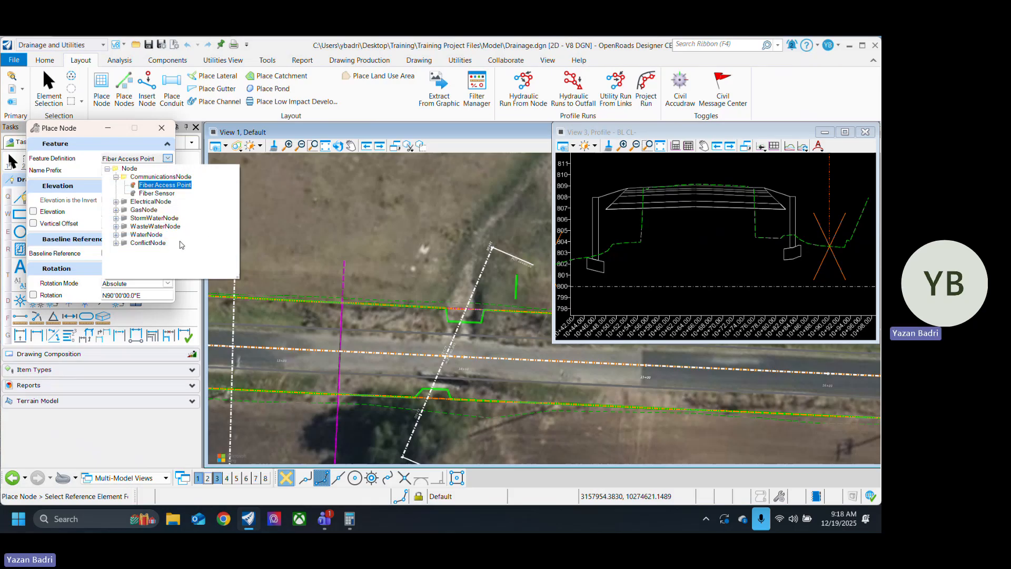
click(117, 218)
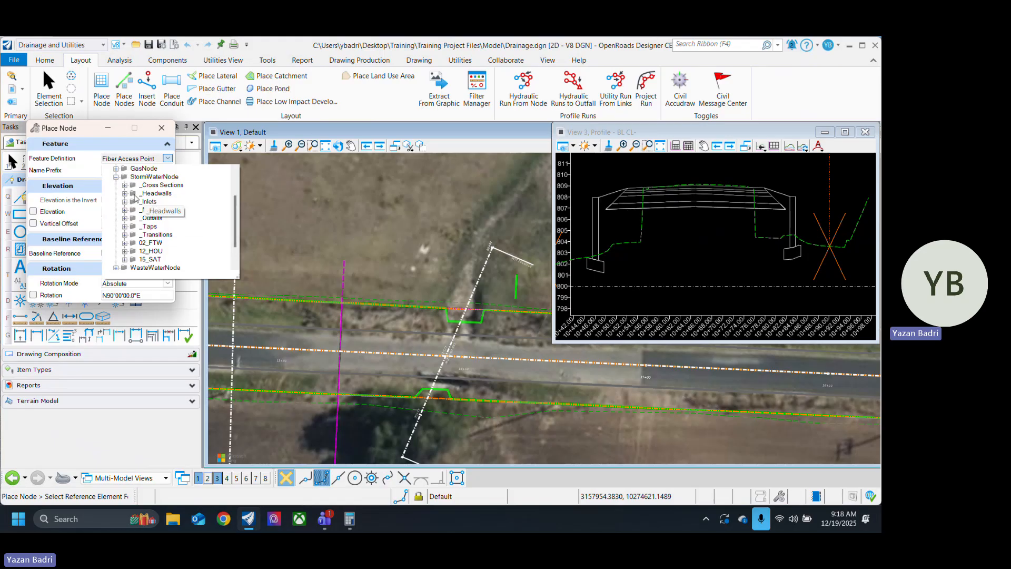
click(125, 194)
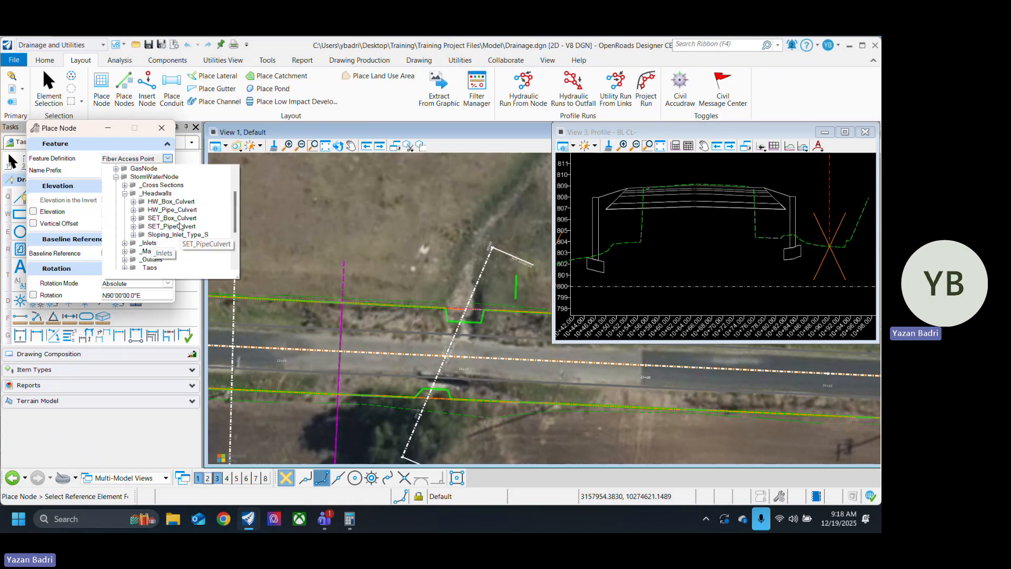
click(134, 209)
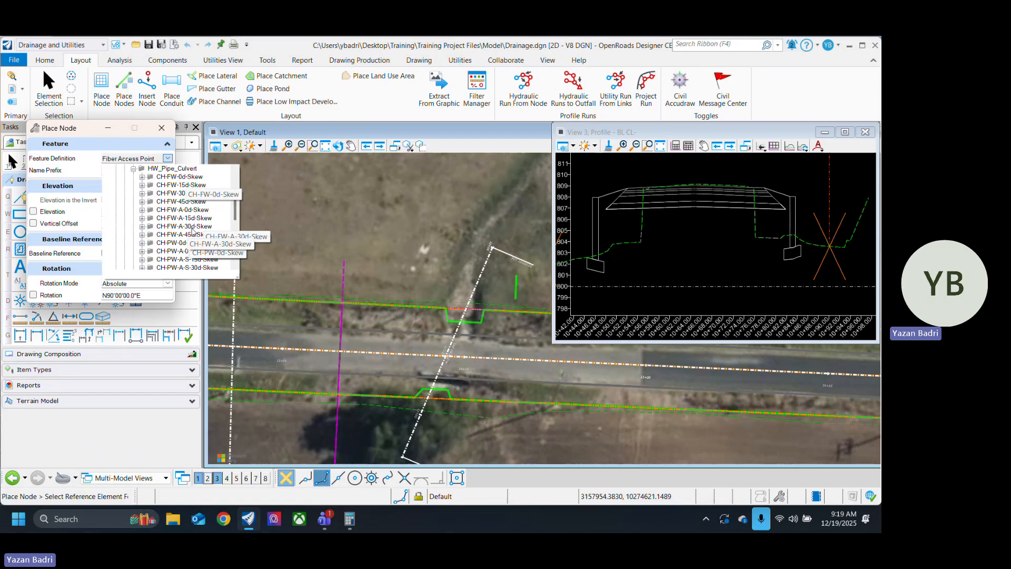
click(542, 379)
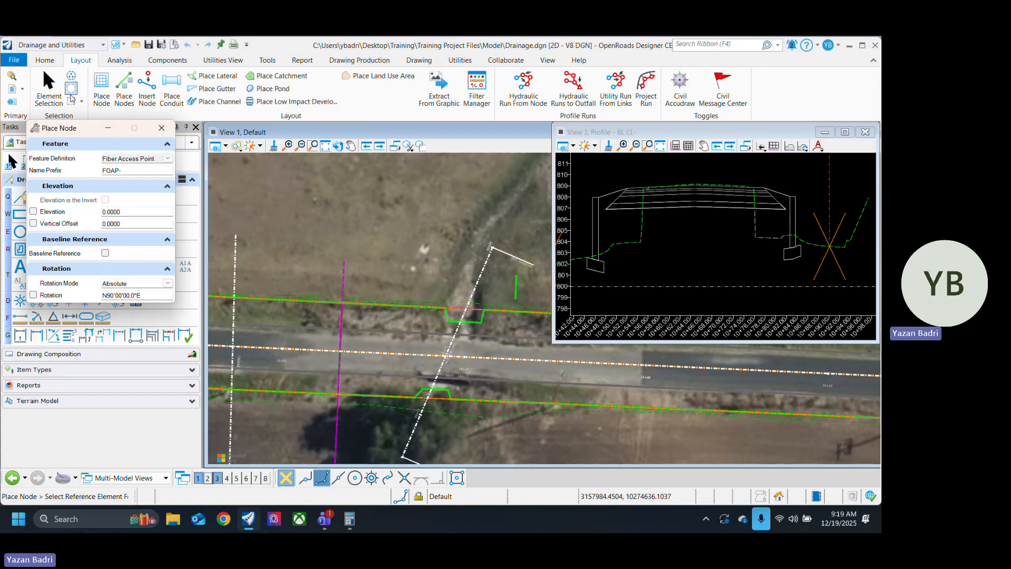
click(56, 95)
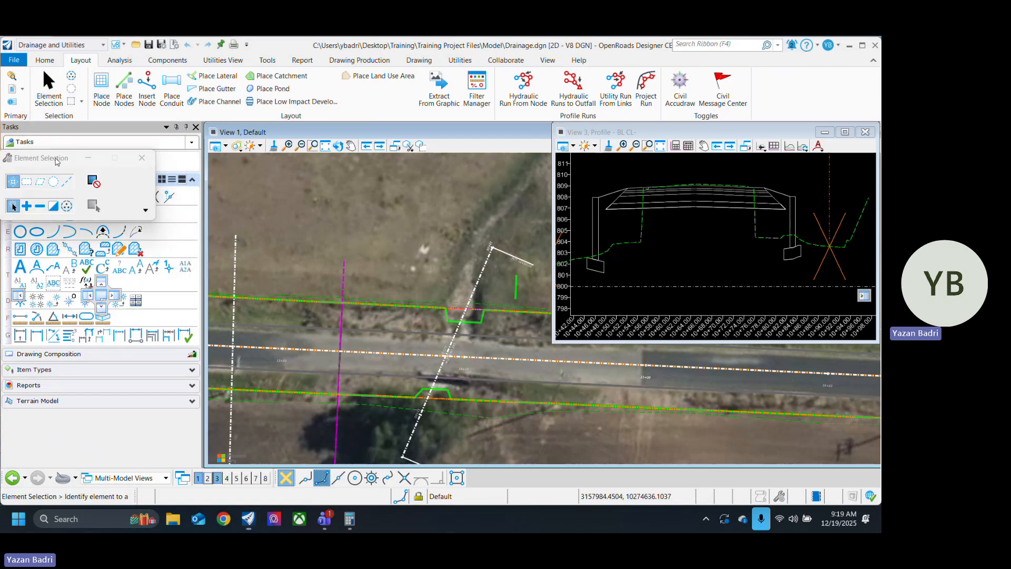
Step: Measure the angle between the culvert baseline and the road centerline near station 14+00
click(146, 162)
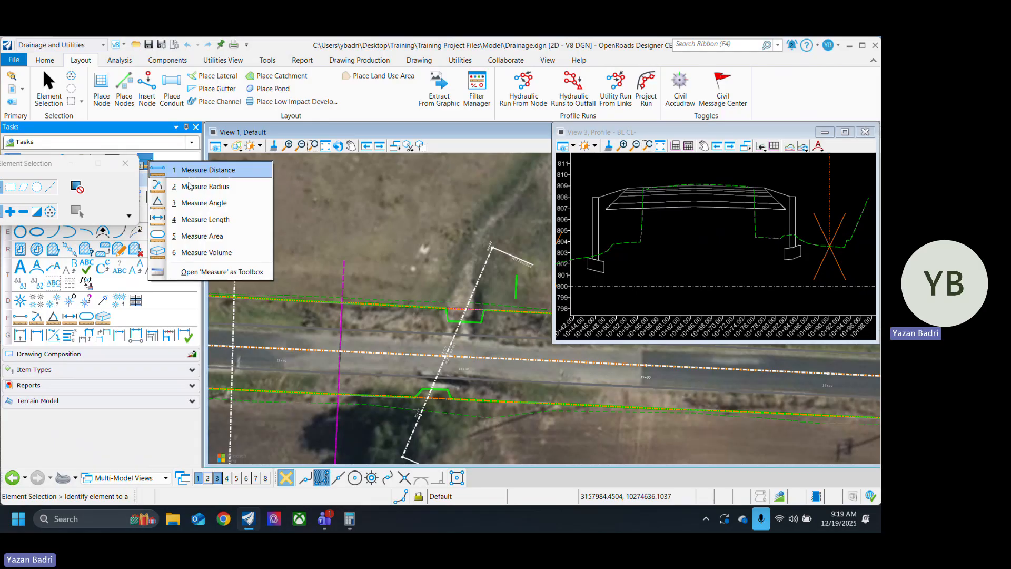
click(230, 204)
scroll(475, 335, up, 3)
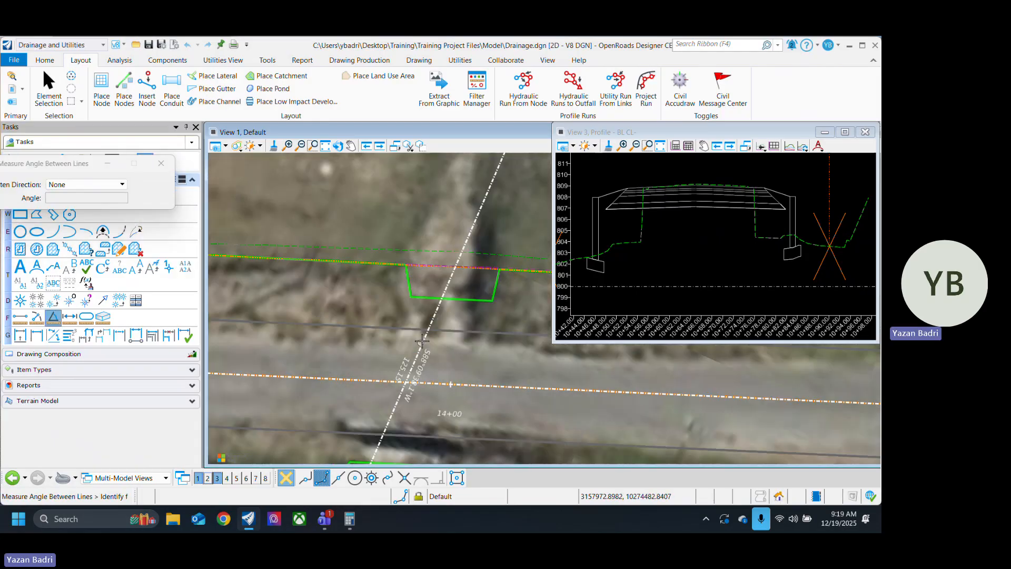
click(429, 380)
click(428, 382)
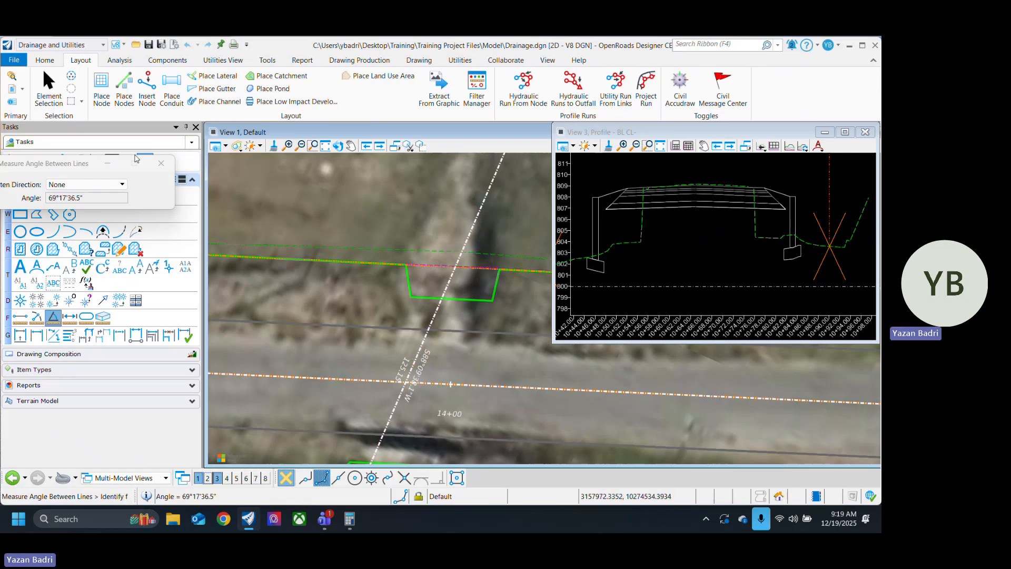
key(Escape)
scroll(394, 378, down, 1)
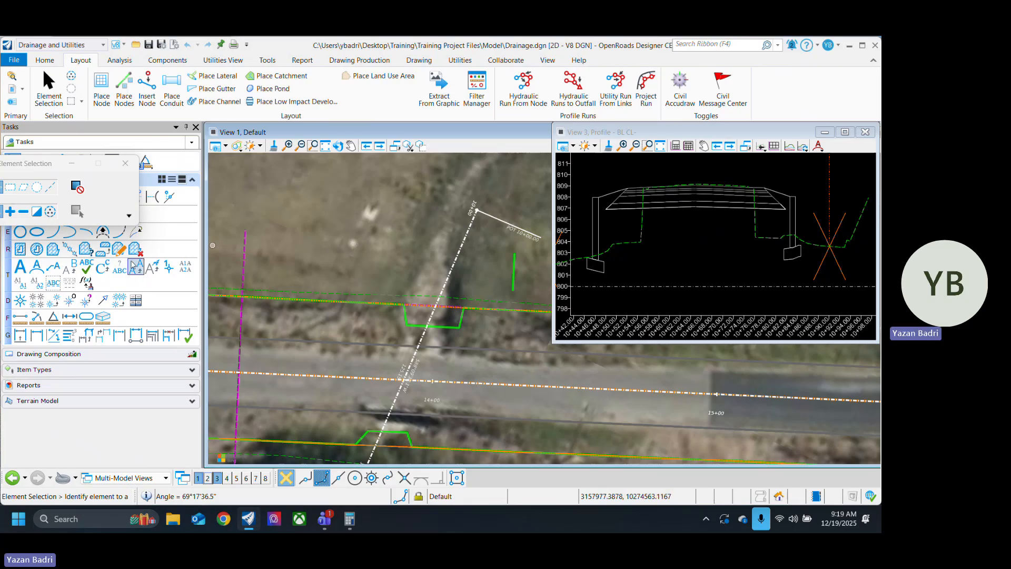
Step: Reopen Place Node and compare the flared-wing and parallel-wing HW_Pipe_Culvert definitions for the available skew angles
click(101, 86)
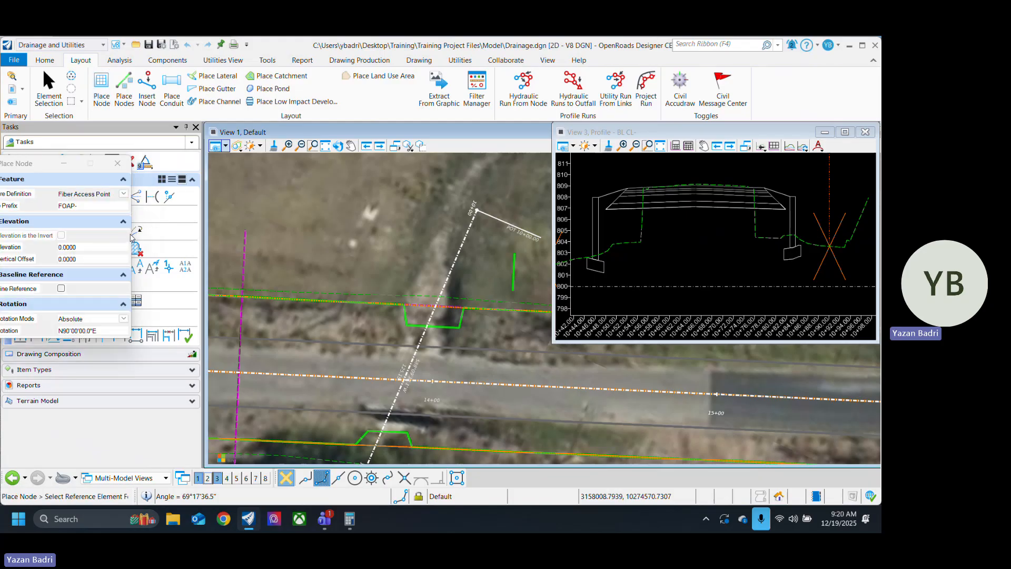
drag(90, 172, 102, 154)
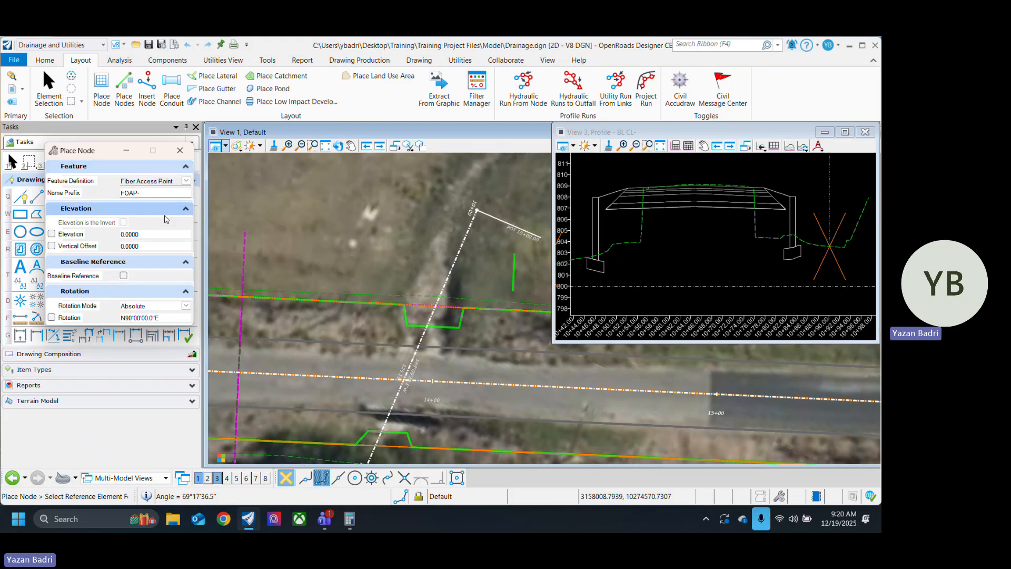
click(186, 181)
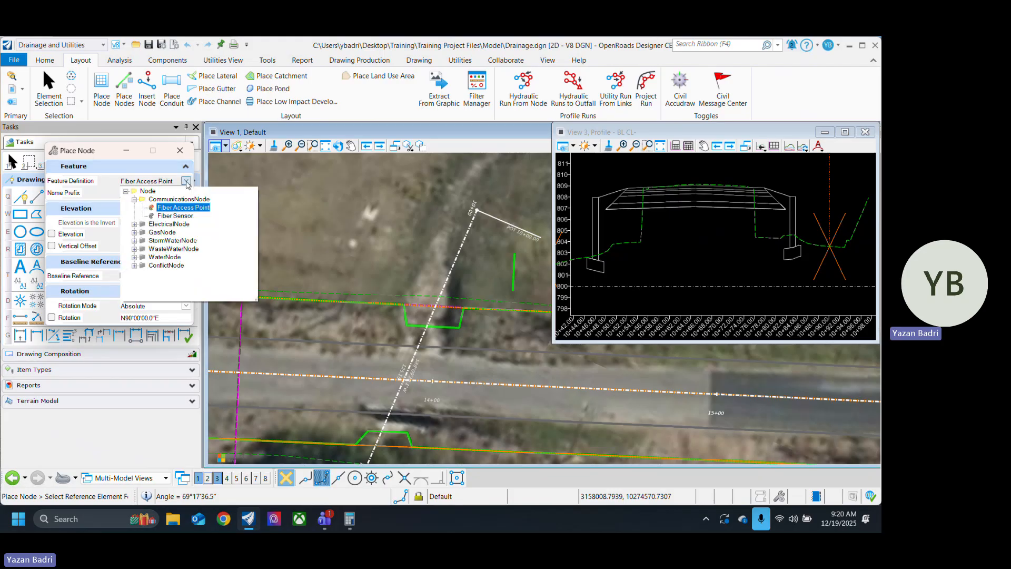
click(135, 240)
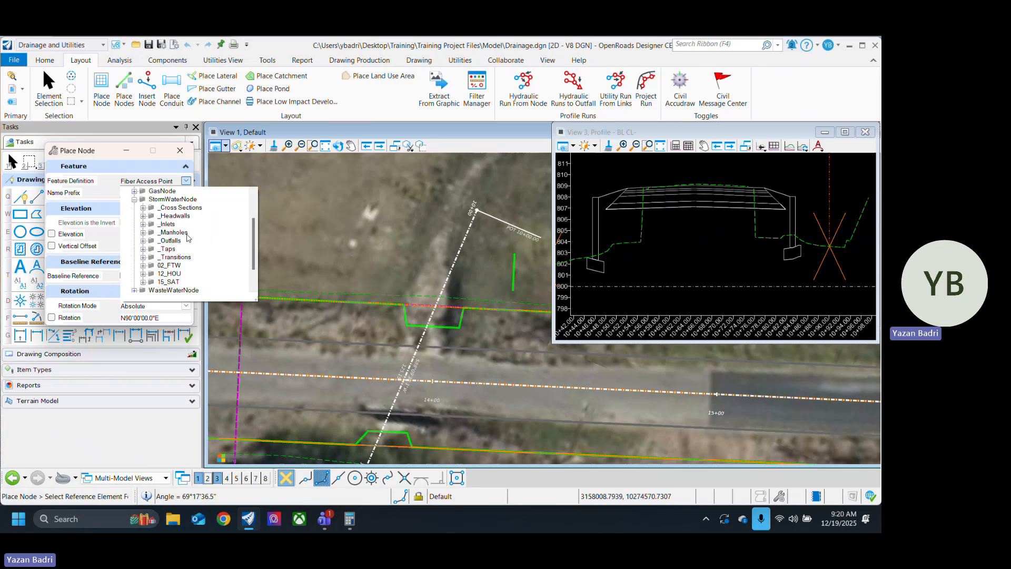
click(143, 216)
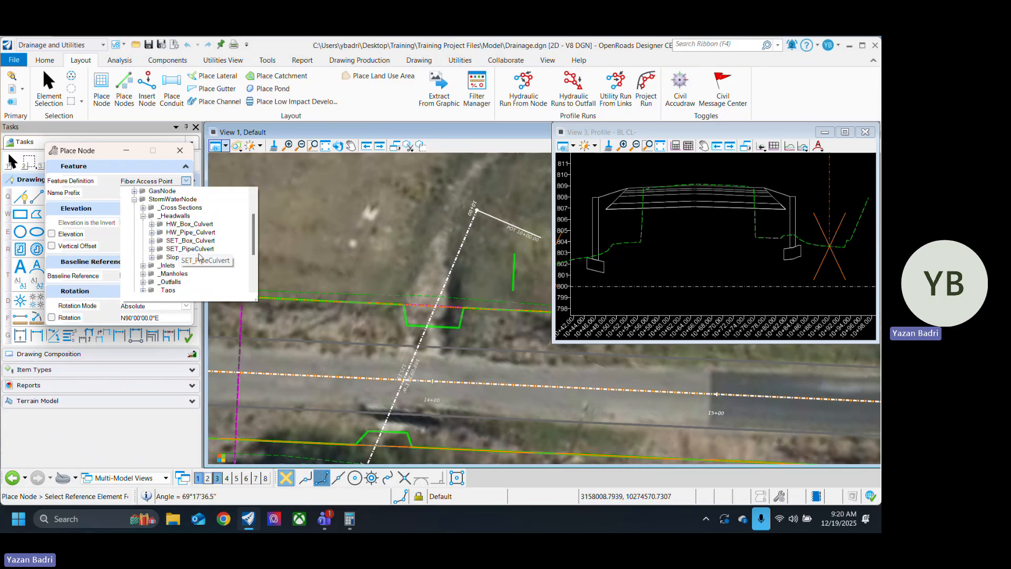
click(152, 232)
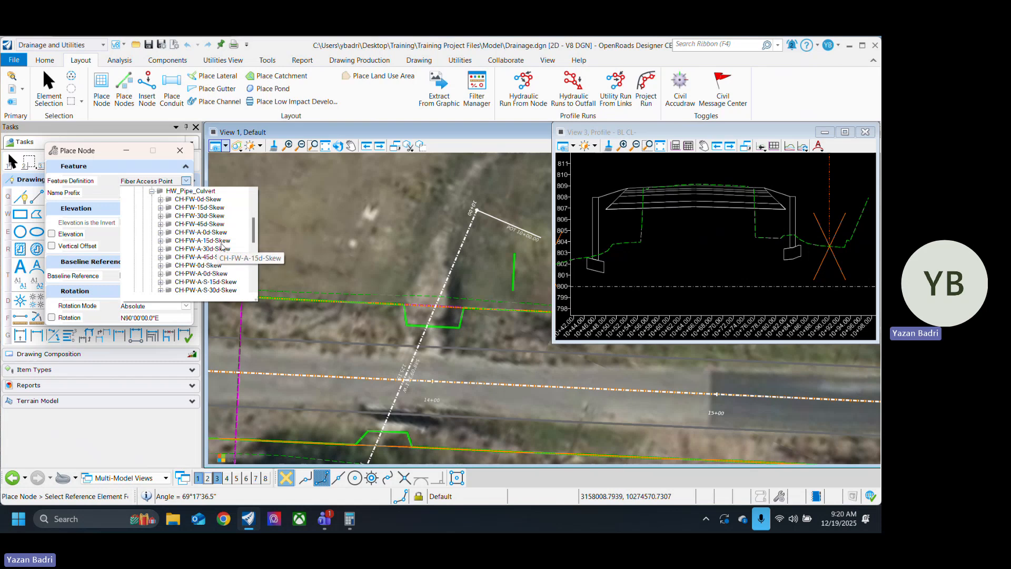
scroll(216, 253, down, 1)
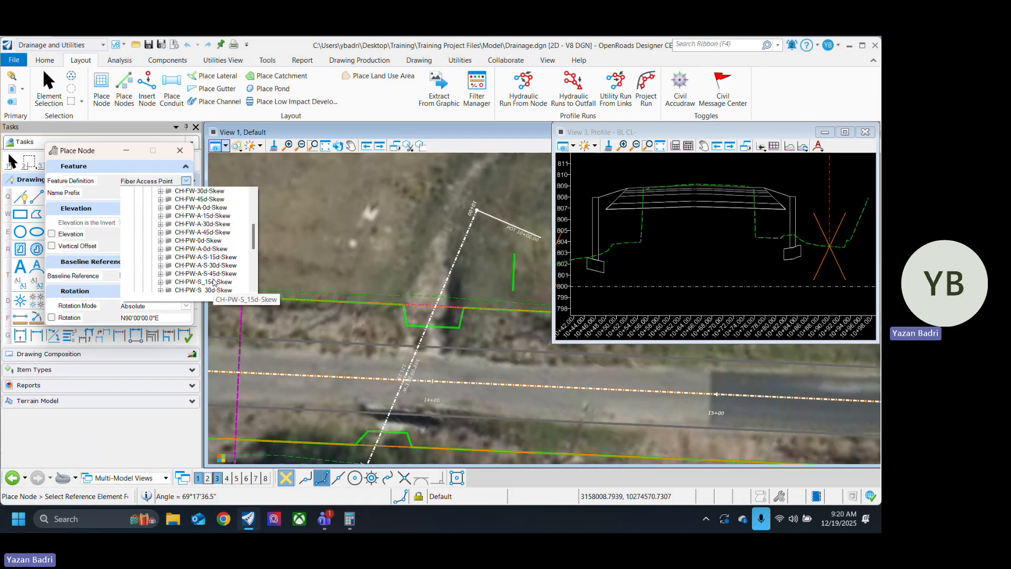
scroll(215, 274, down, 2)
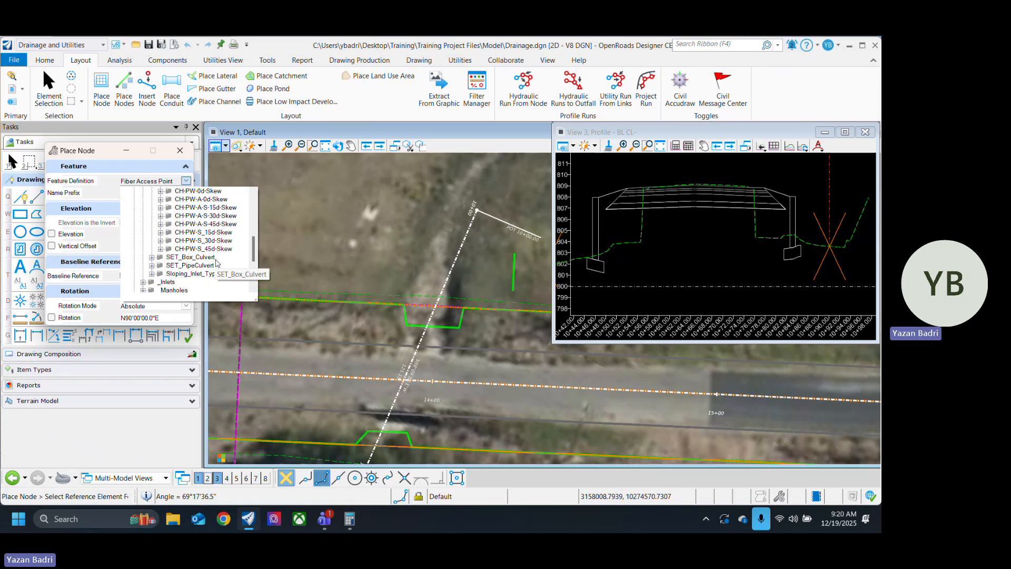
scroll(232, 285, up, 2)
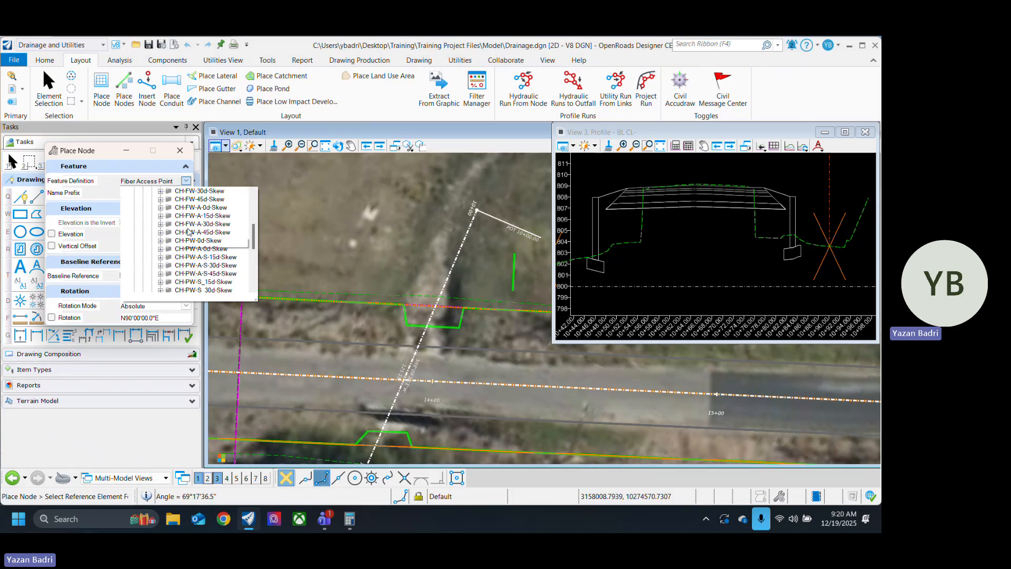
scroll(204, 258, up, 3)
scroll(205, 258, down, 4)
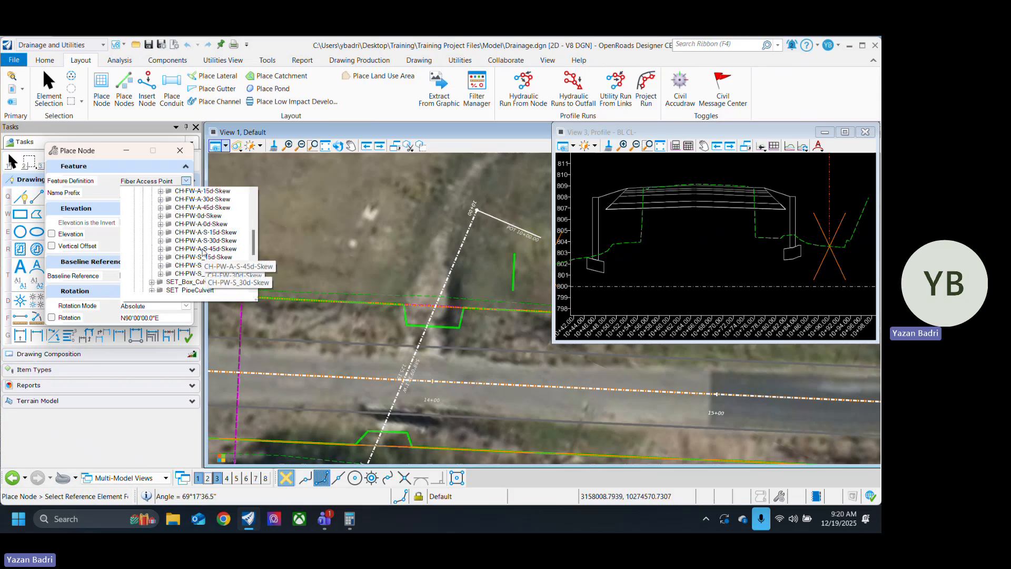
scroll(202, 247, up, 1)
scroll(207, 249, up, 1)
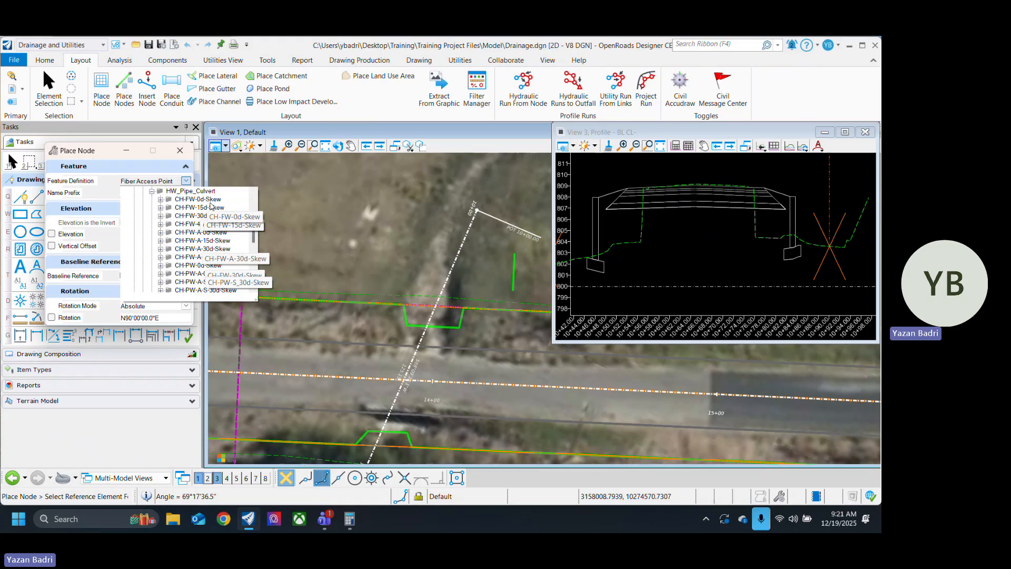
click(463, 322)
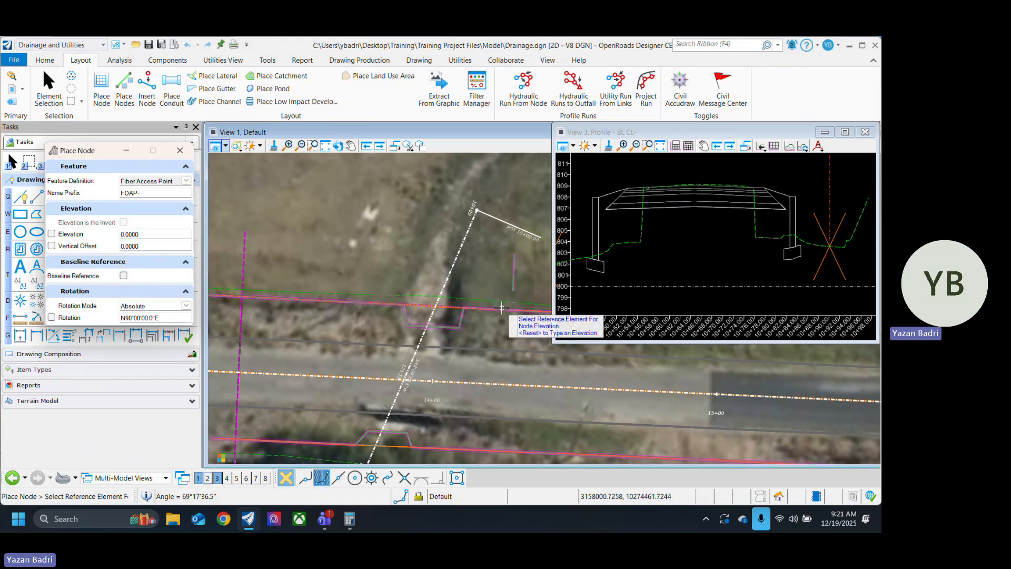
Step: Set the node's feature definition to the CH-PW-S_48in_6H1V_15d headwall in the HW_Pipe_Culvert 15-degree skew group
click(187, 180)
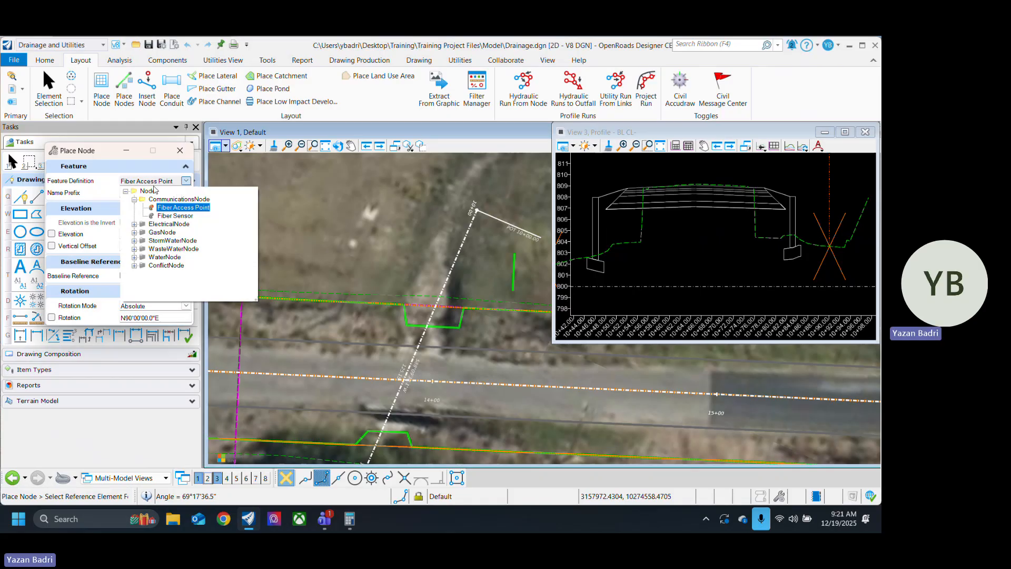
click(134, 241)
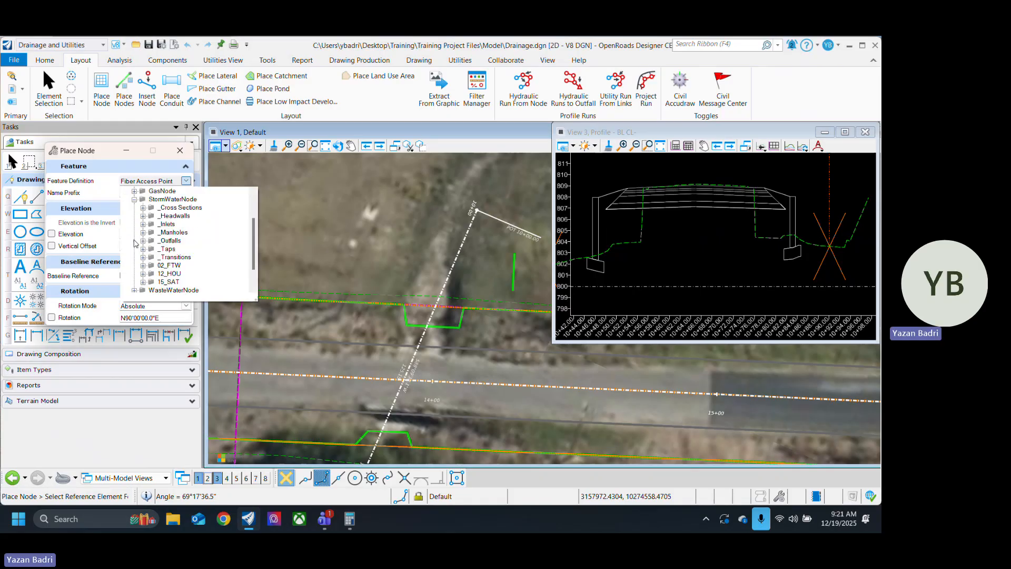
click(143, 216)
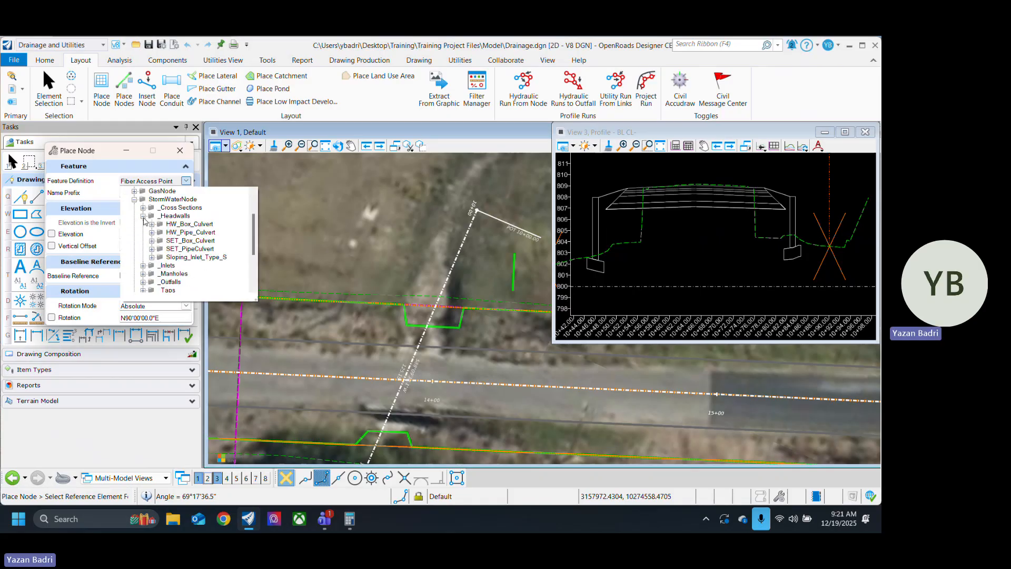
click(151, 232)
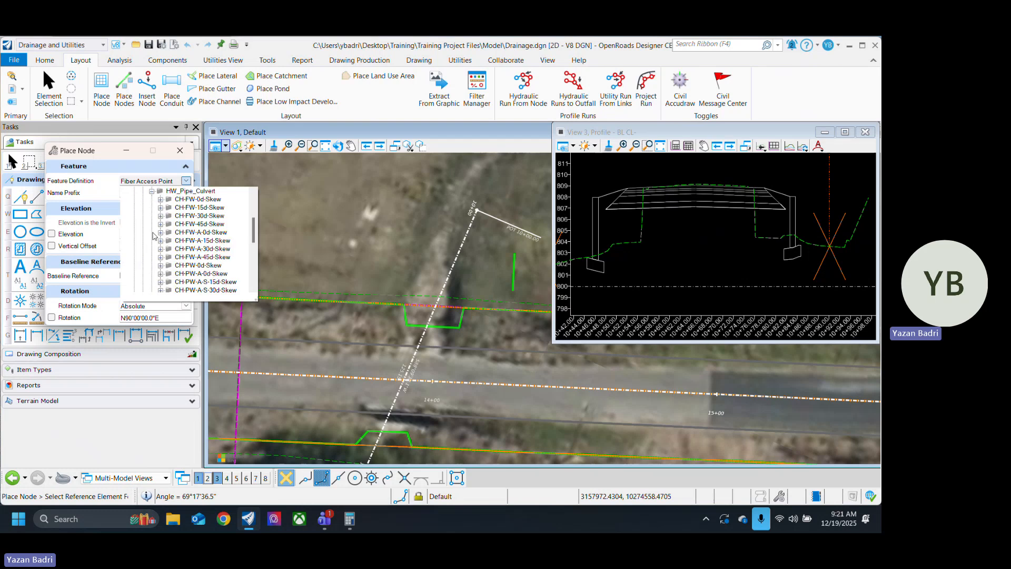
scroll(191, 248, down, 3)
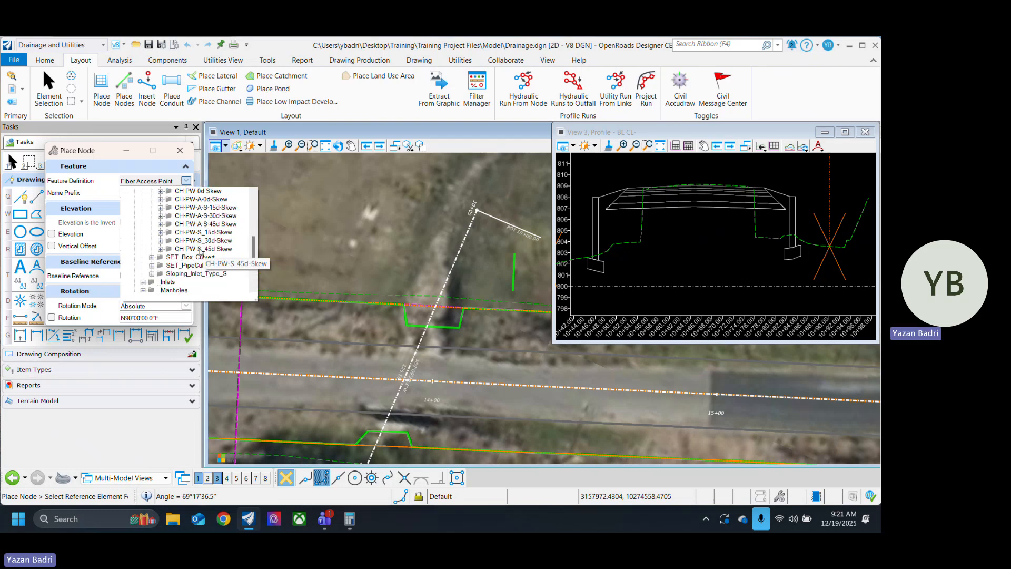
scroll(193, 236, up, 1)
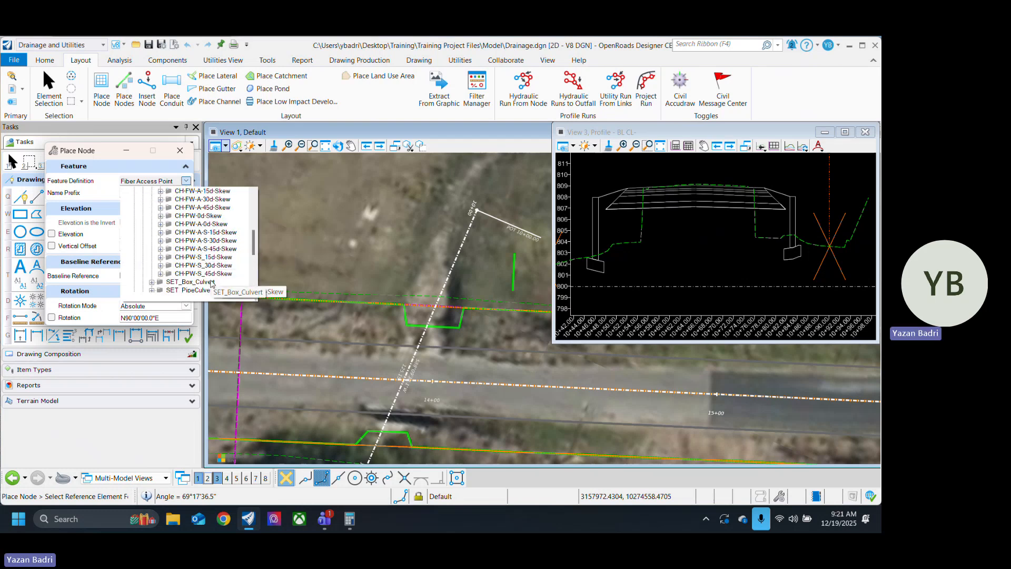
click(161, 258)
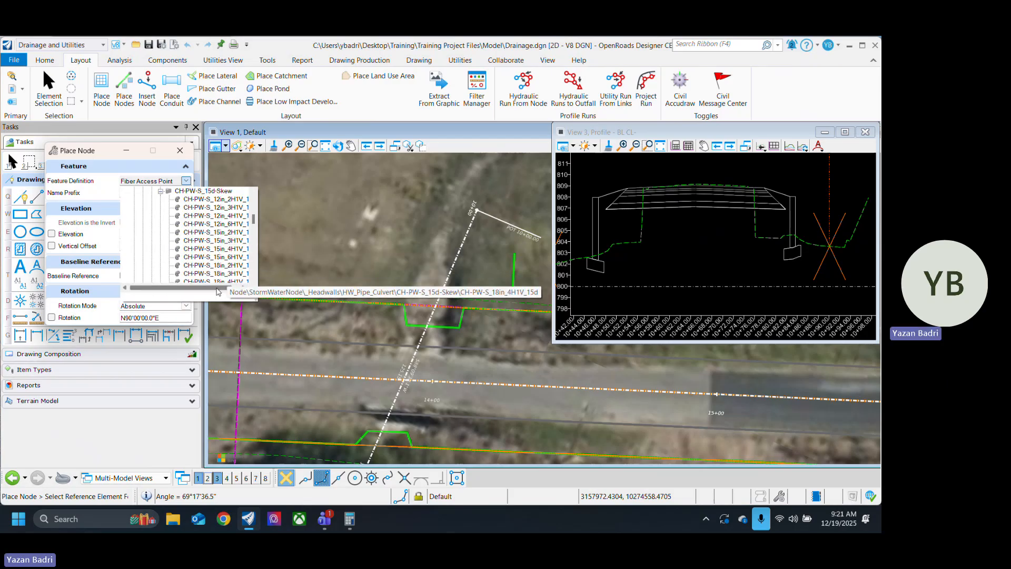
drag(217, 288, 228, 289)
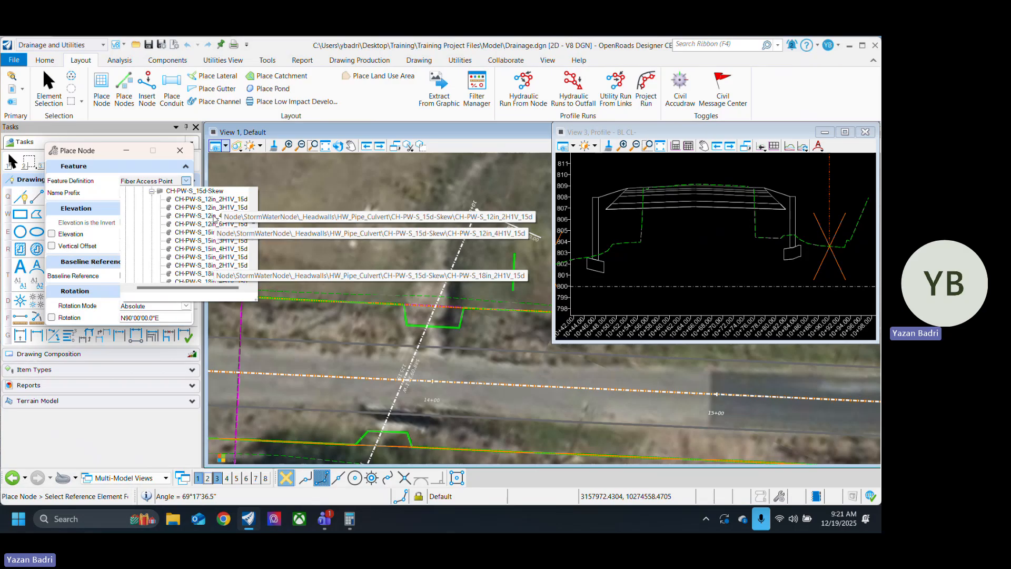
scroll(213, 224, down, 5)
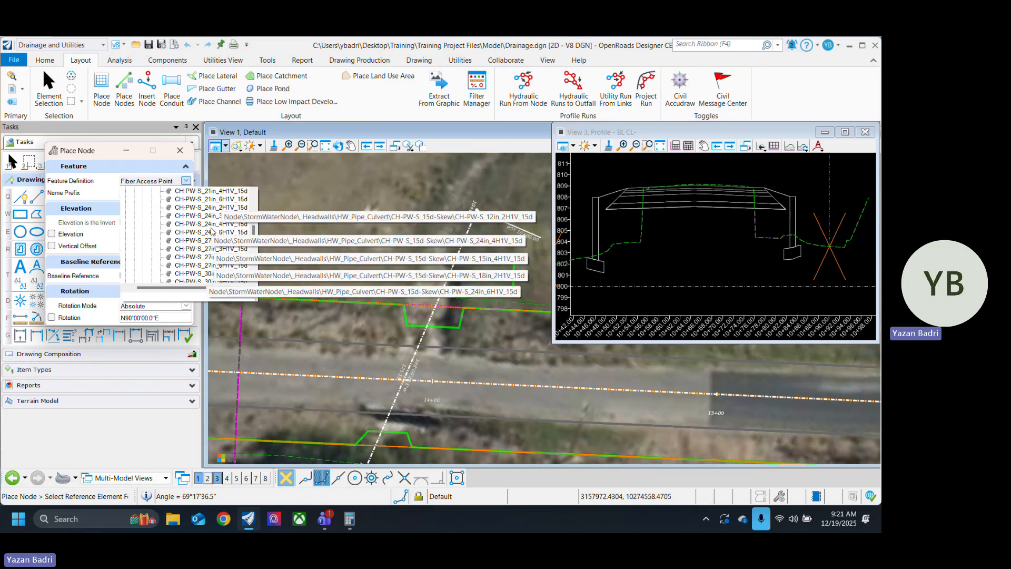
scroll(213, 232, down, 5)
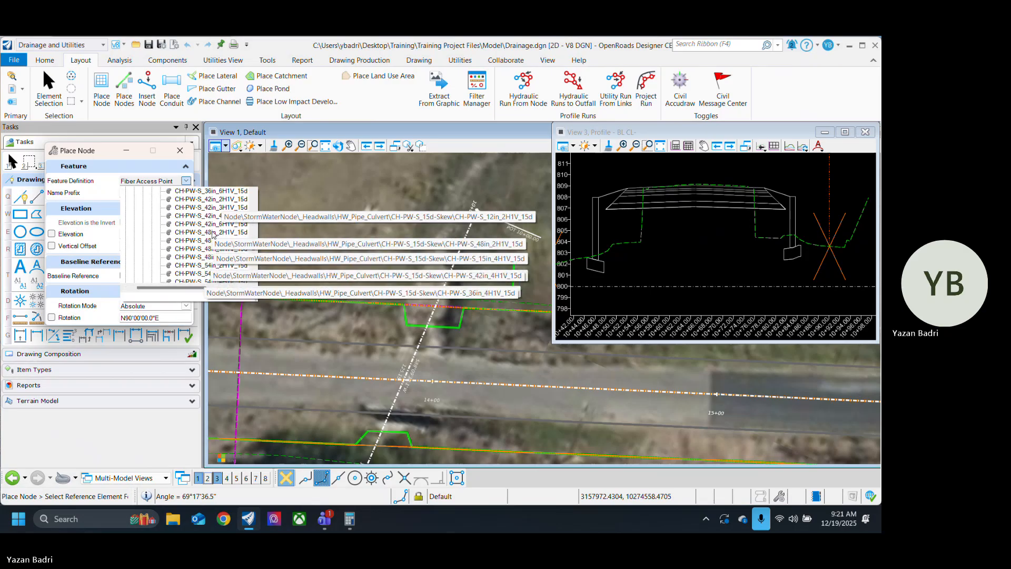
scroll(213, 234, down, 5)
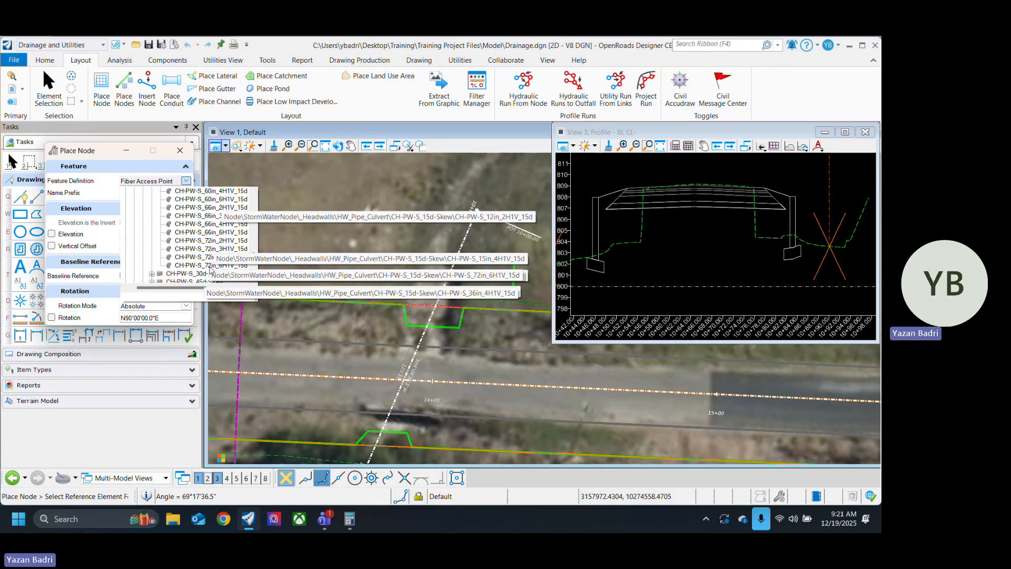
scroll(210, 271, up, 4)
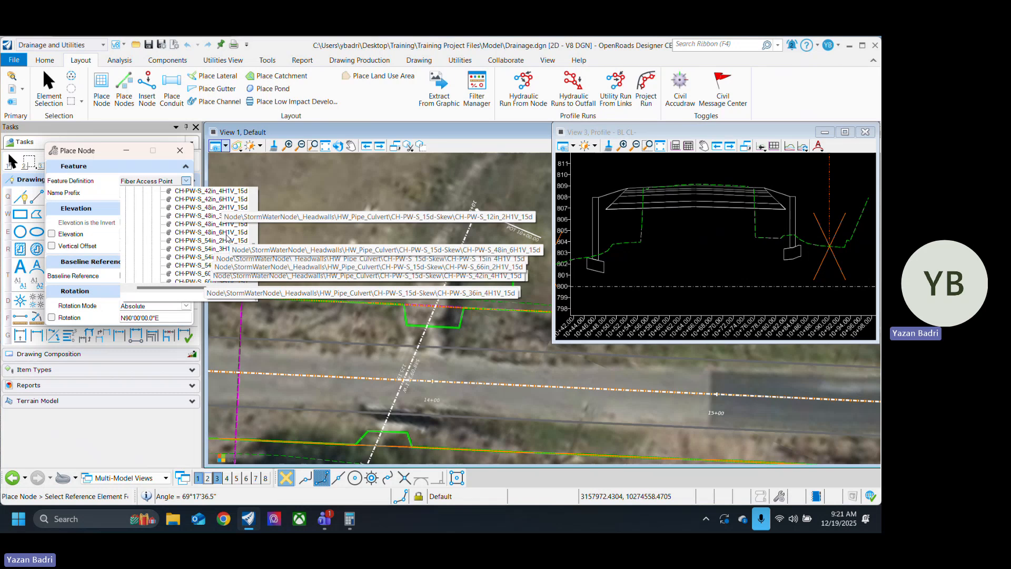
click(227, 233)
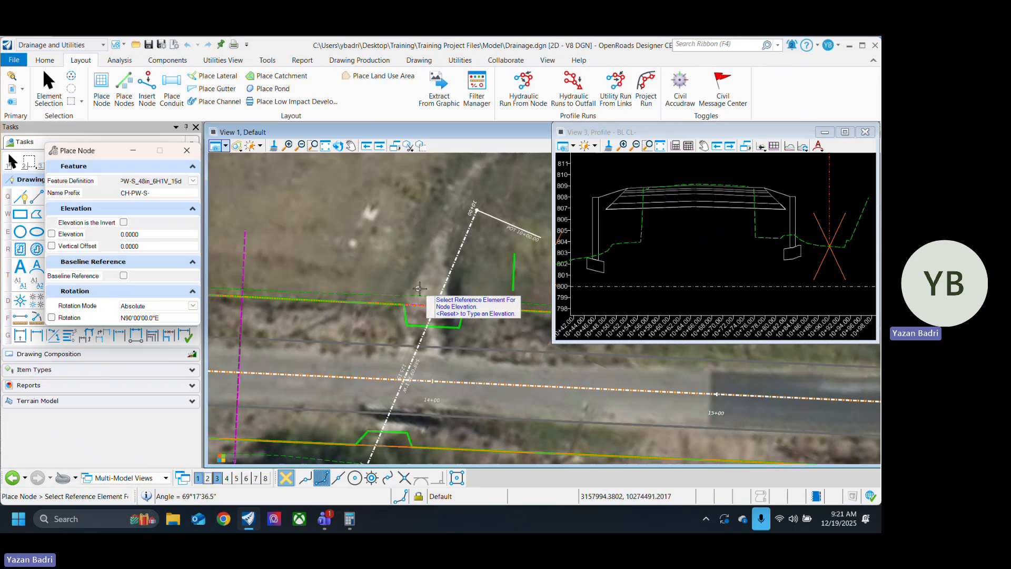
Step: Pick the elevation reference near the culvert's upstream end and set the feature definition to the unskewed CH-PW-0_48in_6H1V headwall
click(470, 317)
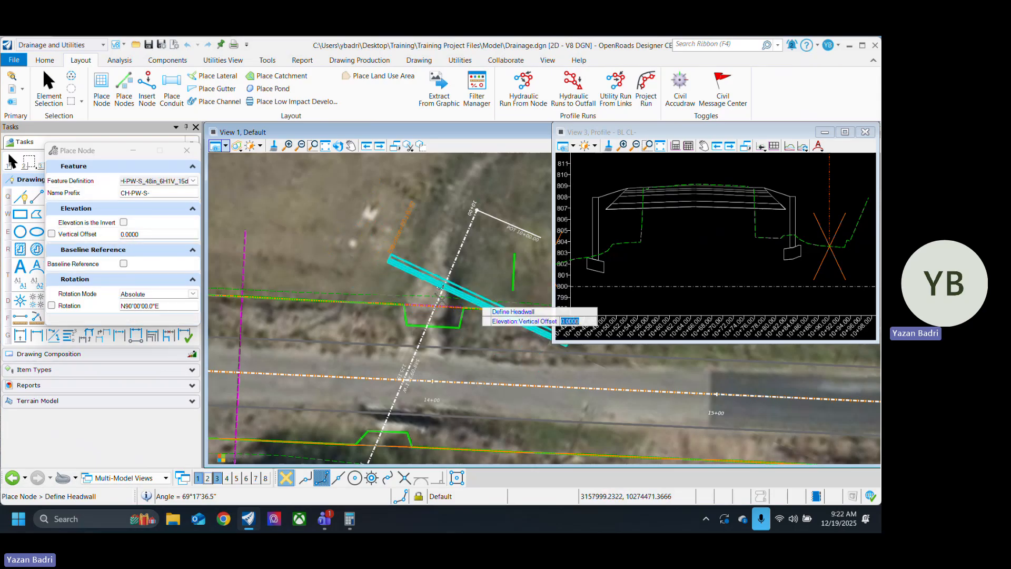
click(194, 182)
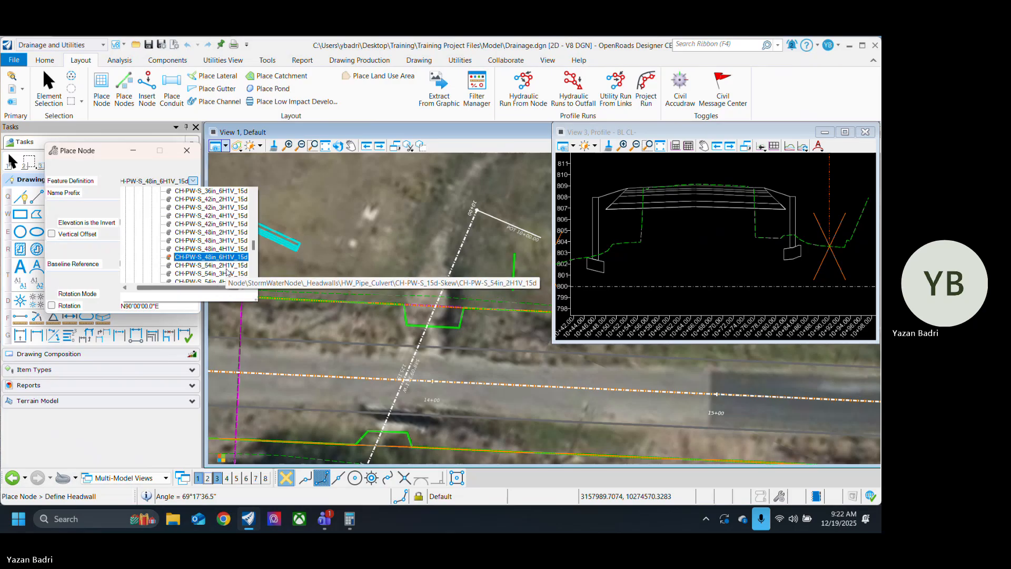
scroll(227, 269, up, 8)
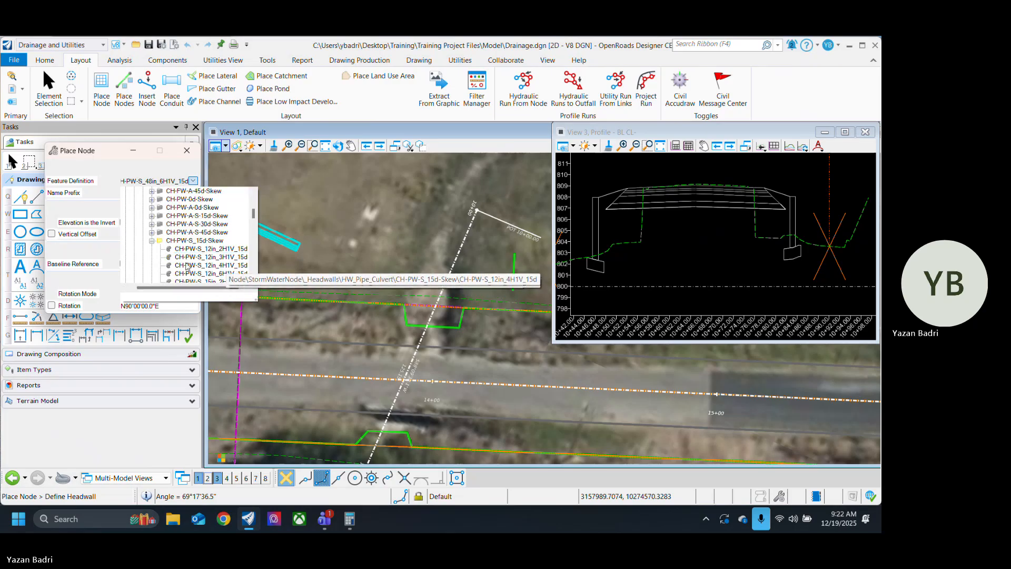
click(152, 241)
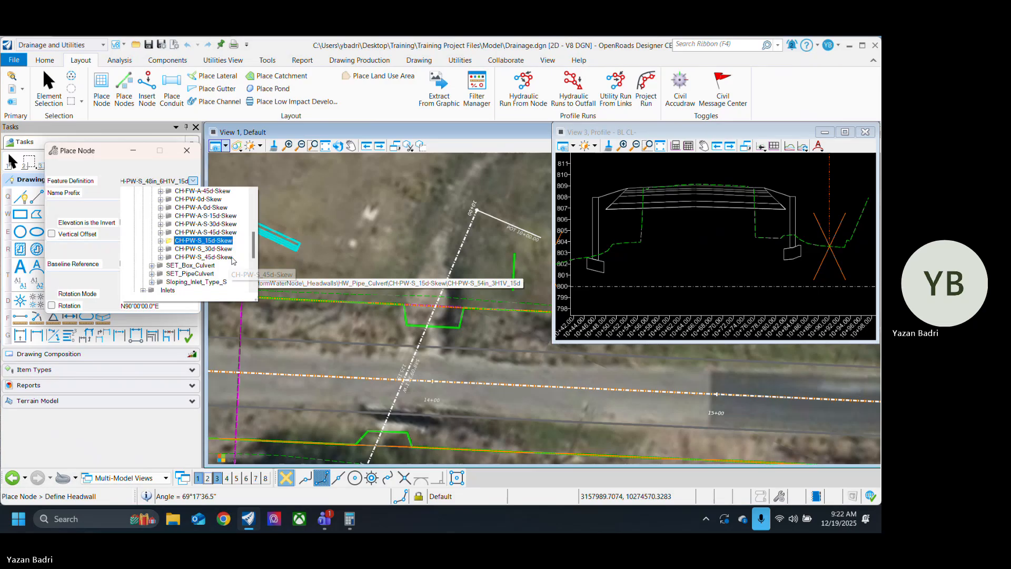
scroll(219, 236, up, 1)
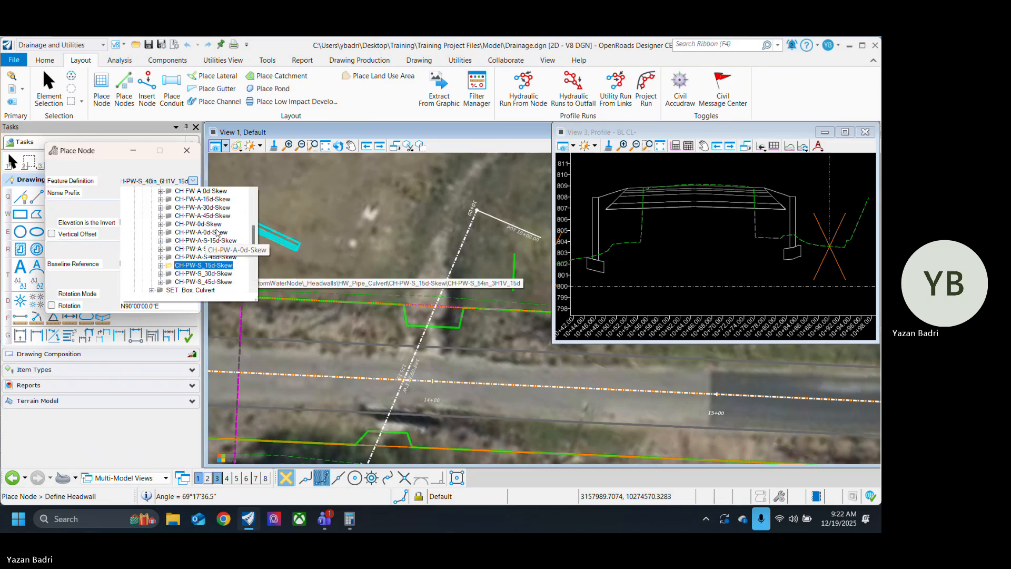
click(161, 226)
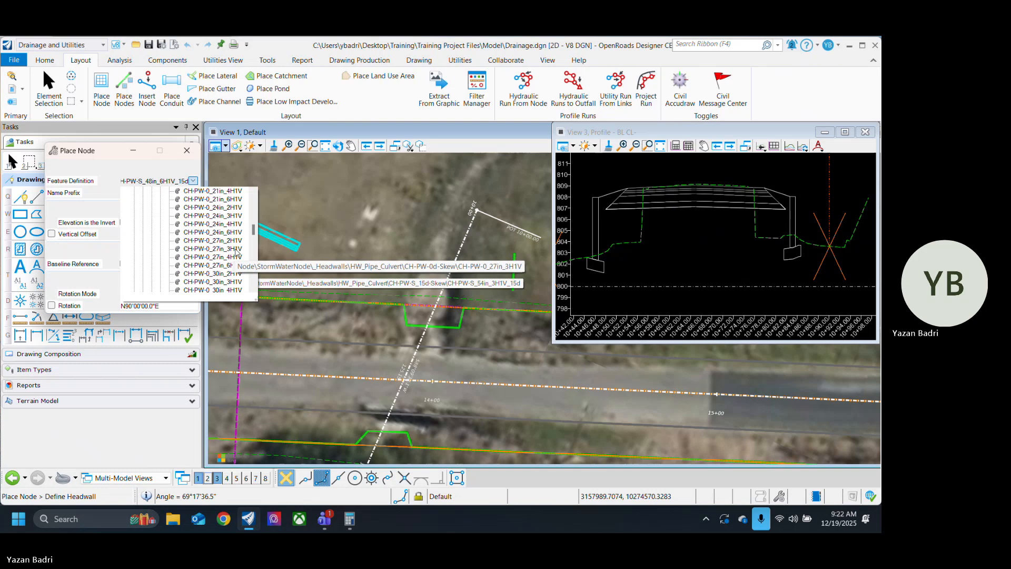
scroll(235, 252, down, 1)
scroll(236, 252, down, 3)
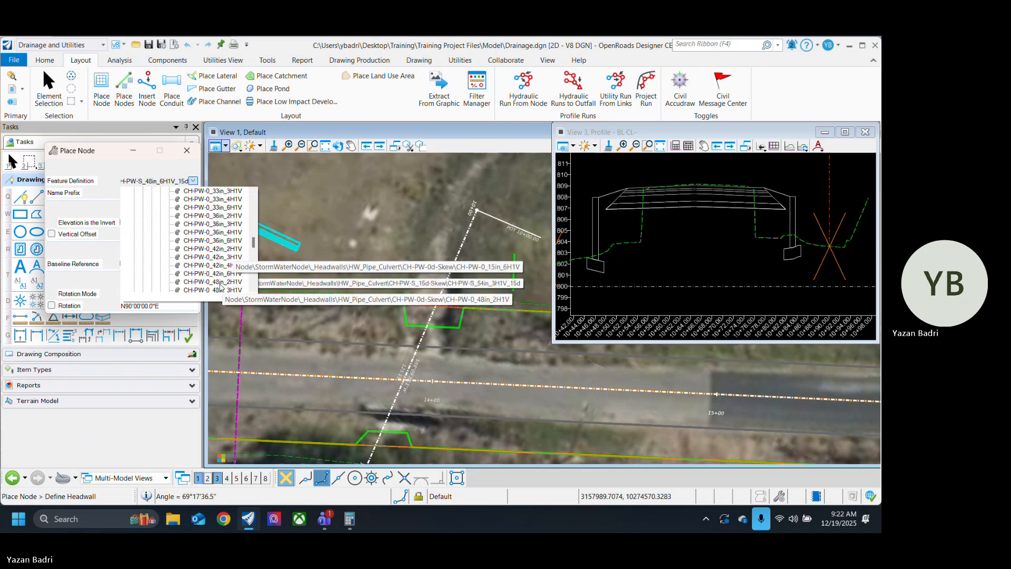
scroll(225, 284, down, 1)
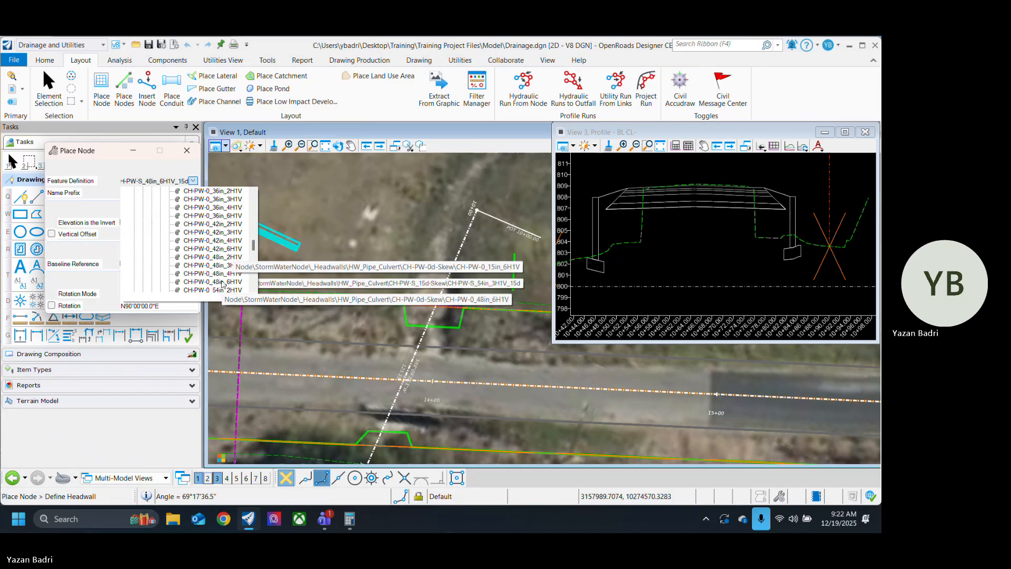
click(223, 284)
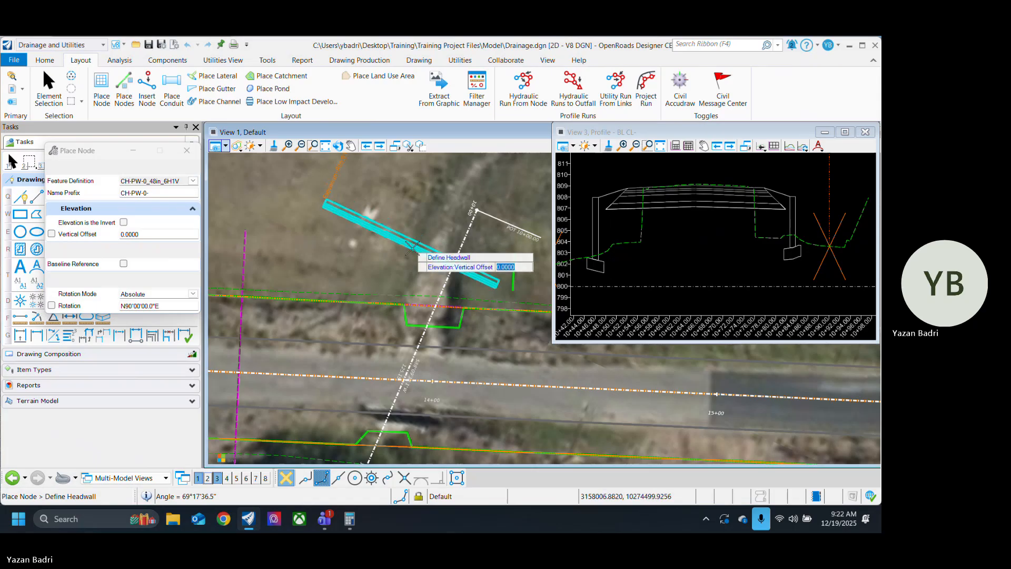
Step: Place the headwall where the culvert baseline meets the upper ditch line, rotated to N67°03'33.0"E so it parallels the road
scroll(444, 292, up, 2)
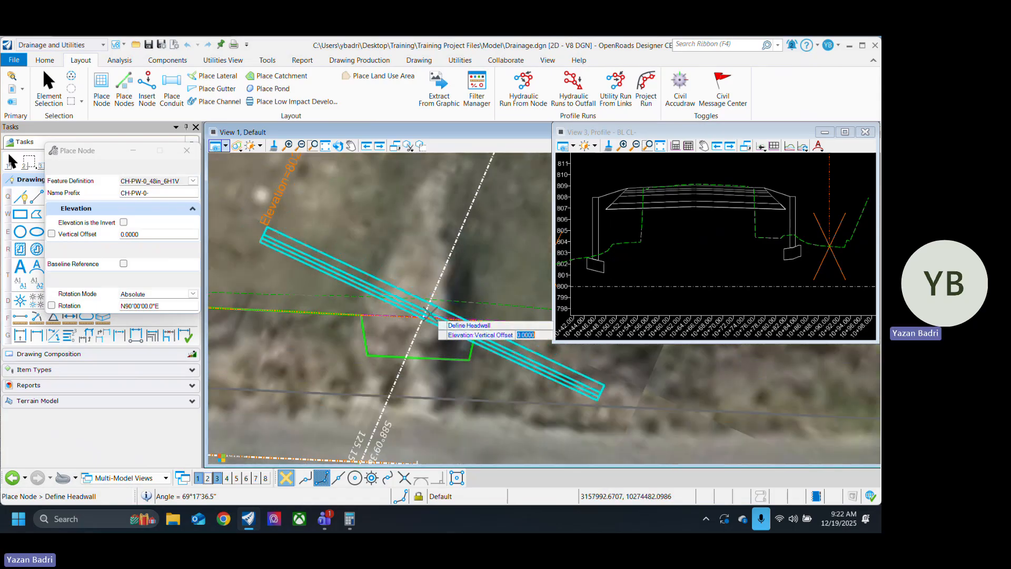
click(422, 315)
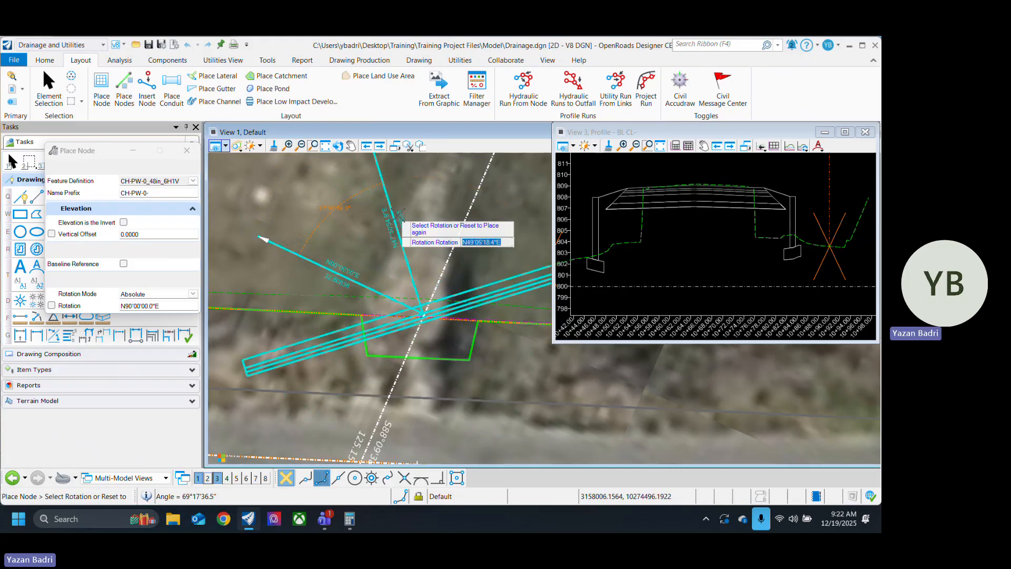
scroll(426, 227, down, 2)
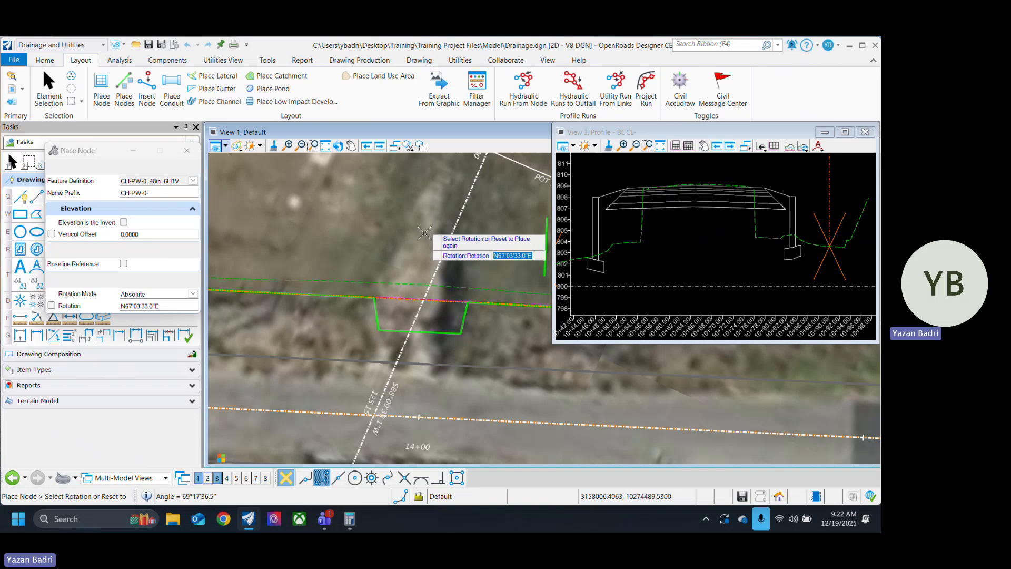
click(427, 228)
click(53, 93)
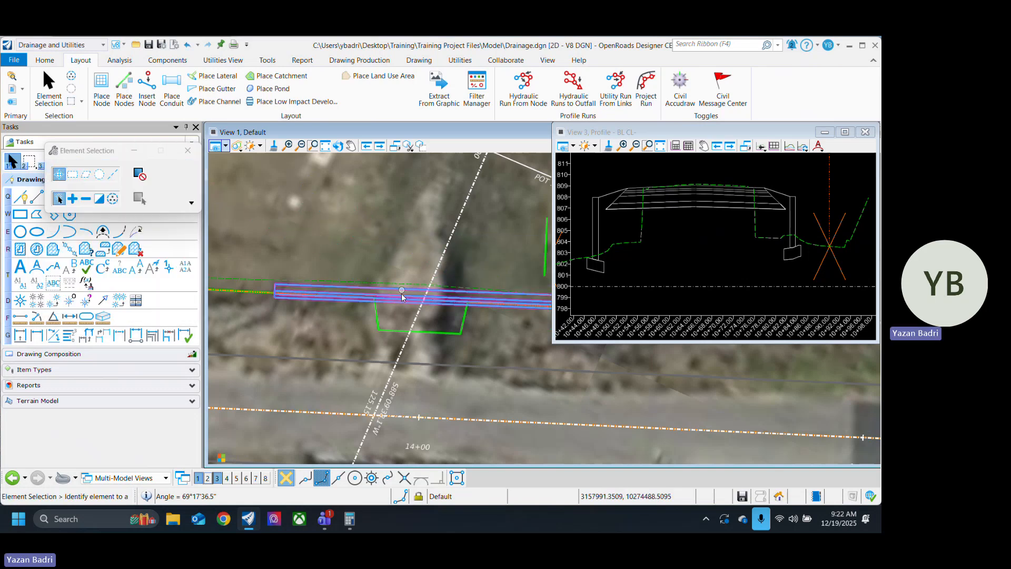
scroll(401, 293, down, 2)
scroll(396, 298, up, 2)
scroll(429, 298, down, 3)
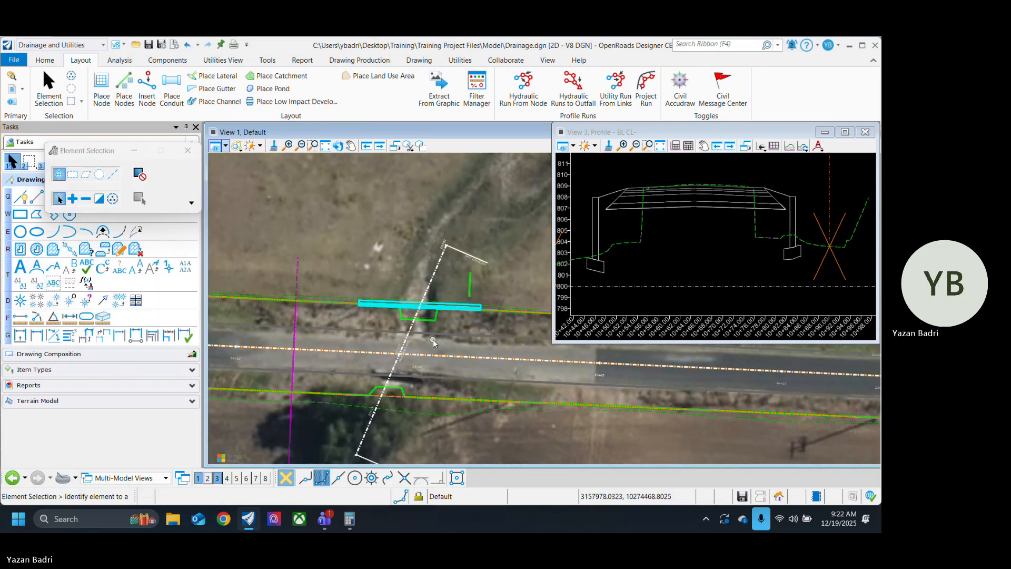
Step: Lower the bottom boundary of the baseline profile's 3D cut volume to about elevation 788 to include the headwall's full depth
click(680, 259)
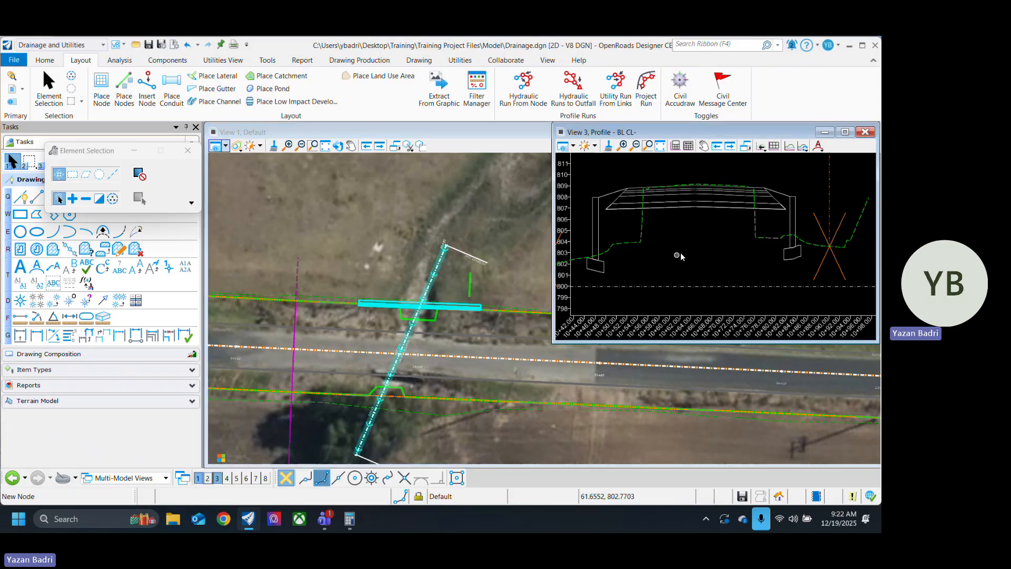
scroll(810, 232, down, 3)
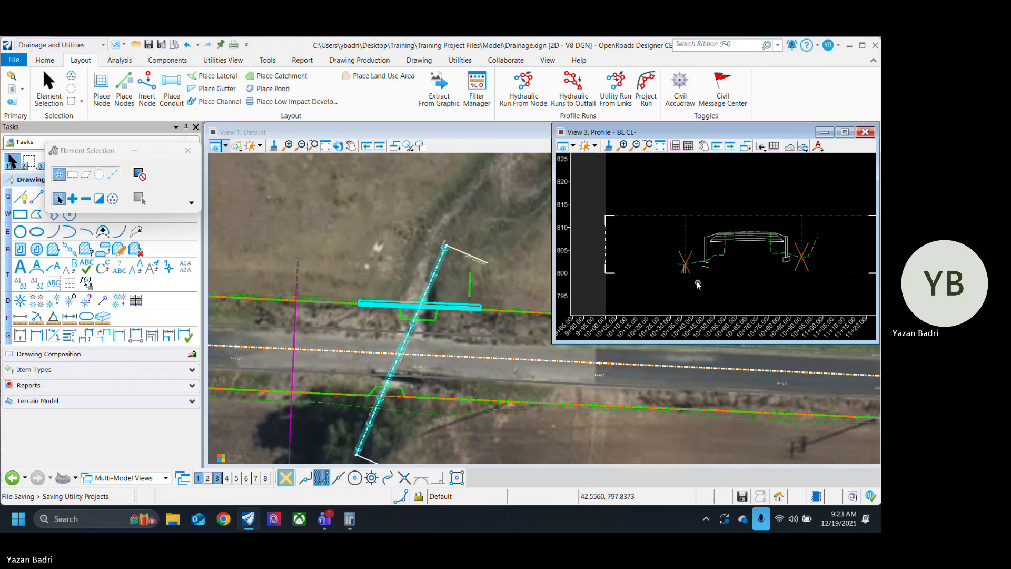
scroll(683, 257, up, 5)
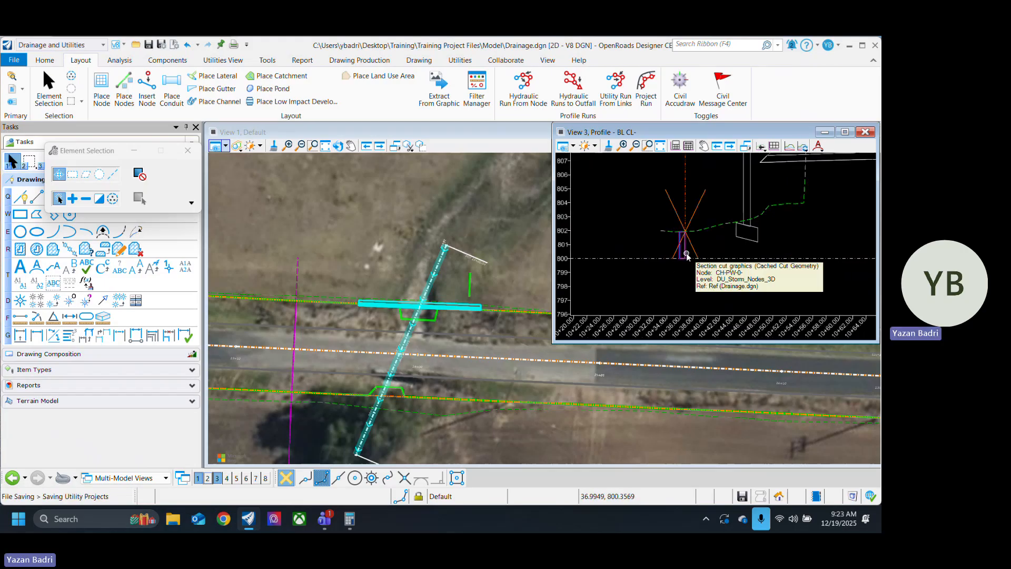
click(699, 258)
scroll(662, 224, down, 4)
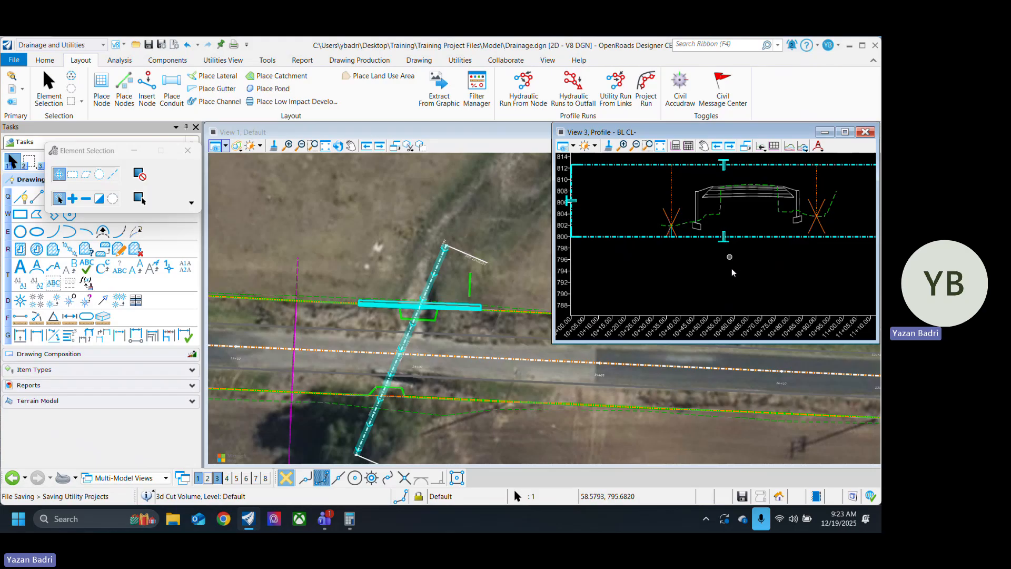
click(724, 238)
drag(724, 243, 724, 306)
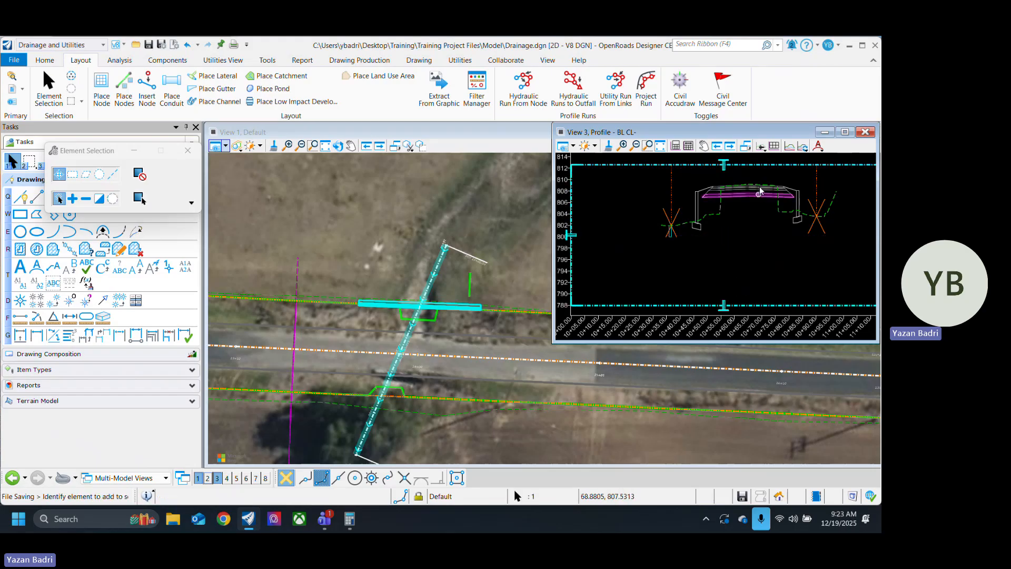
click(803, 147)
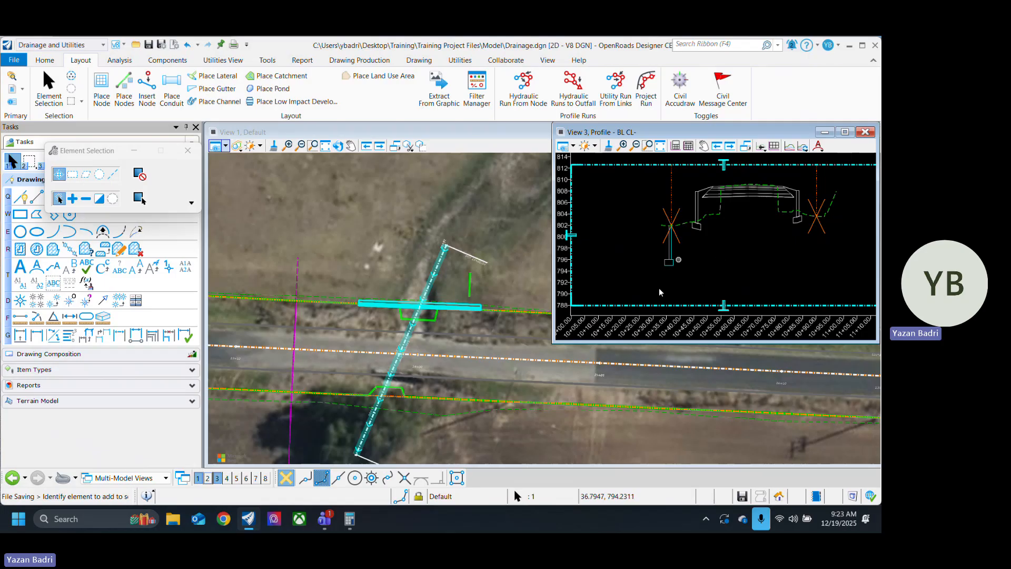
scroll(666, 247, up, 2)
click(469, 330)
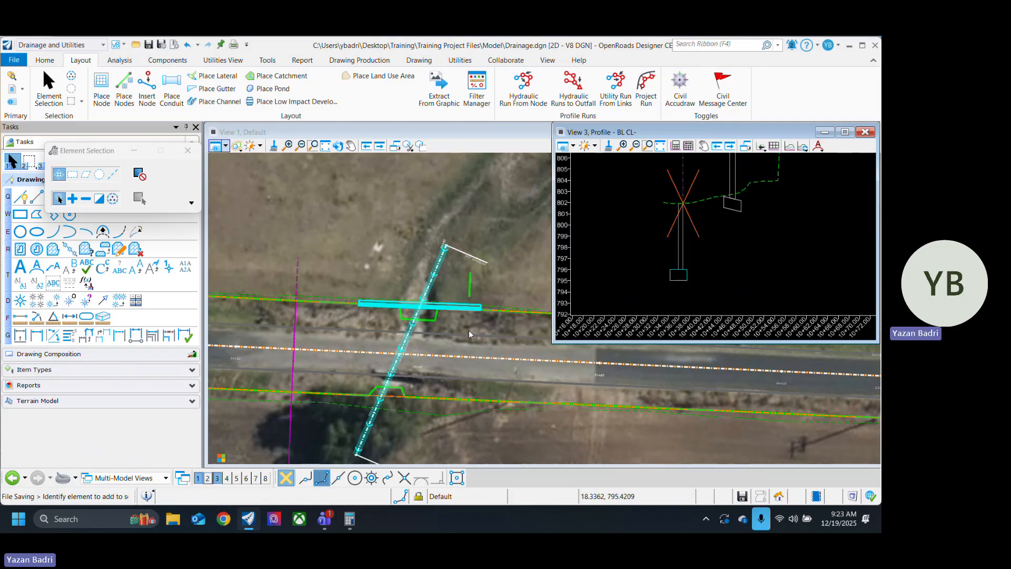
scroll(666, 268, down, 5)
scroll(662, 240, up, 3)
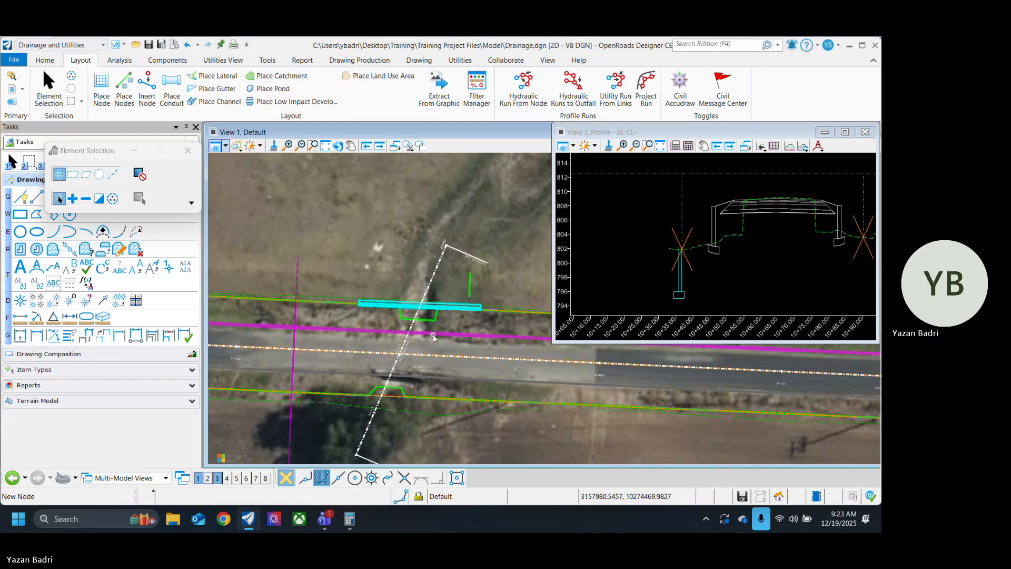
Step: Place a CH-PW-0_48in_6H1V headwall where the culvert baseline meets the lower ditch line, with EOP_R as elevation reference and rotated S67°29'42.6"W
scroll(400, 348, up, 2)
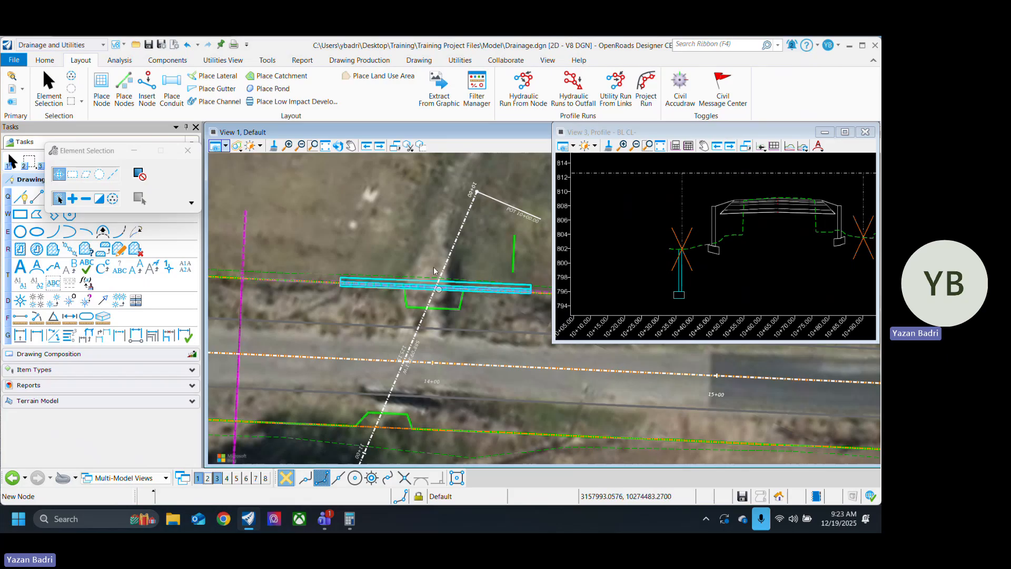
scroll(402, 210, down, 4)
scroll(400, 306, up, 3)
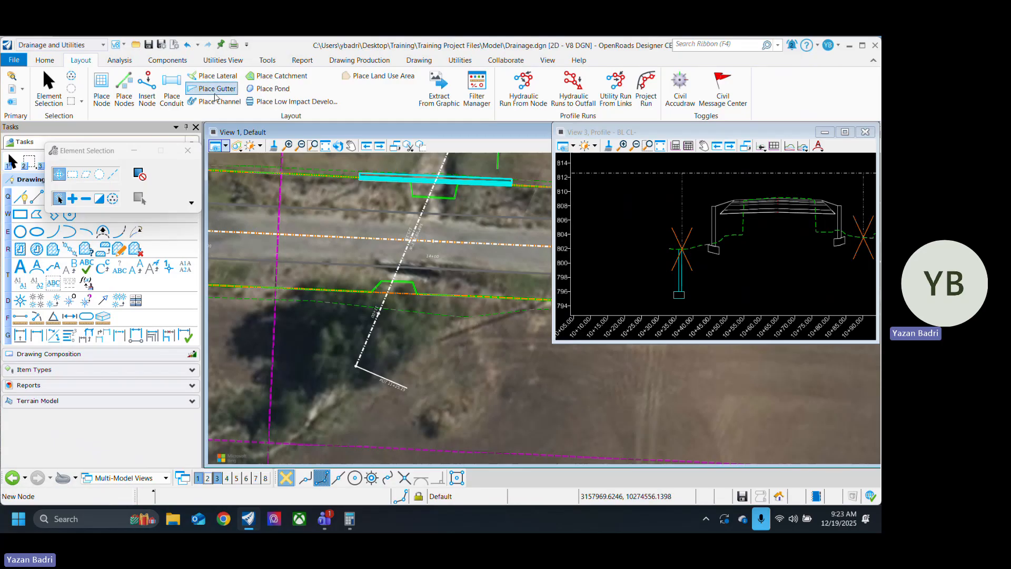
click(101, 88)
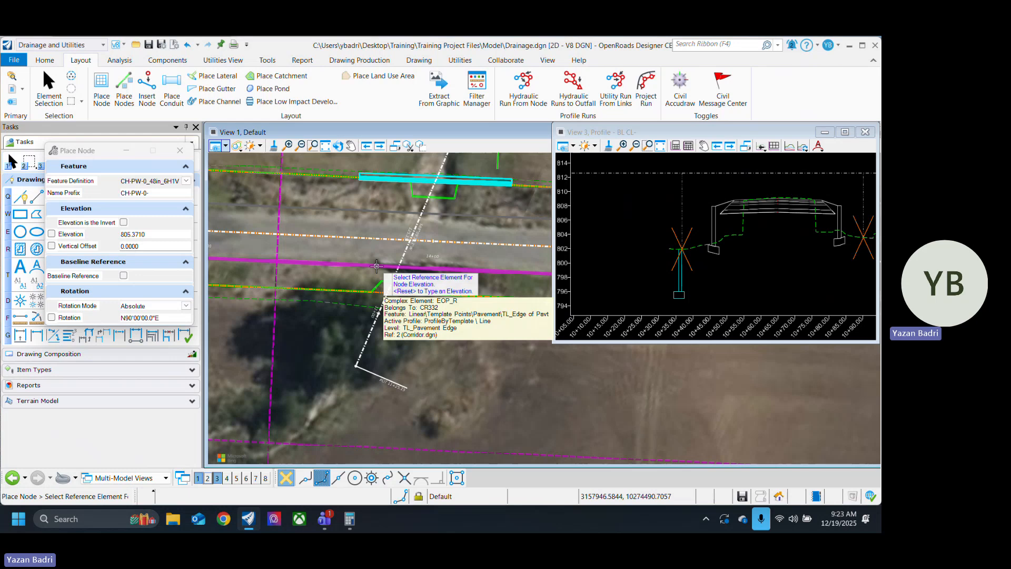
click(377, 266)
scroll(377, 277, up, 2)
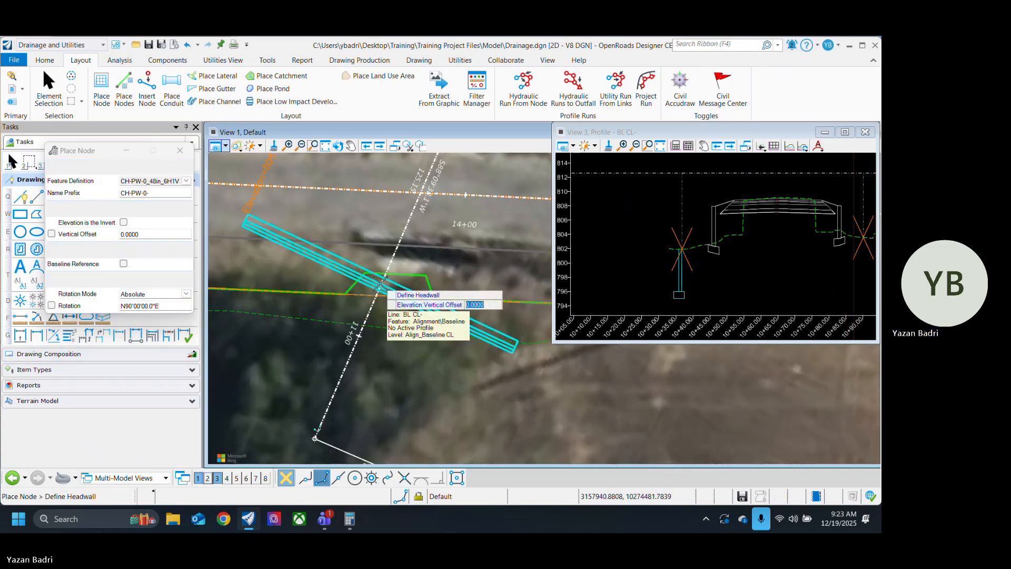
click(381, 284)
click(436, 372)
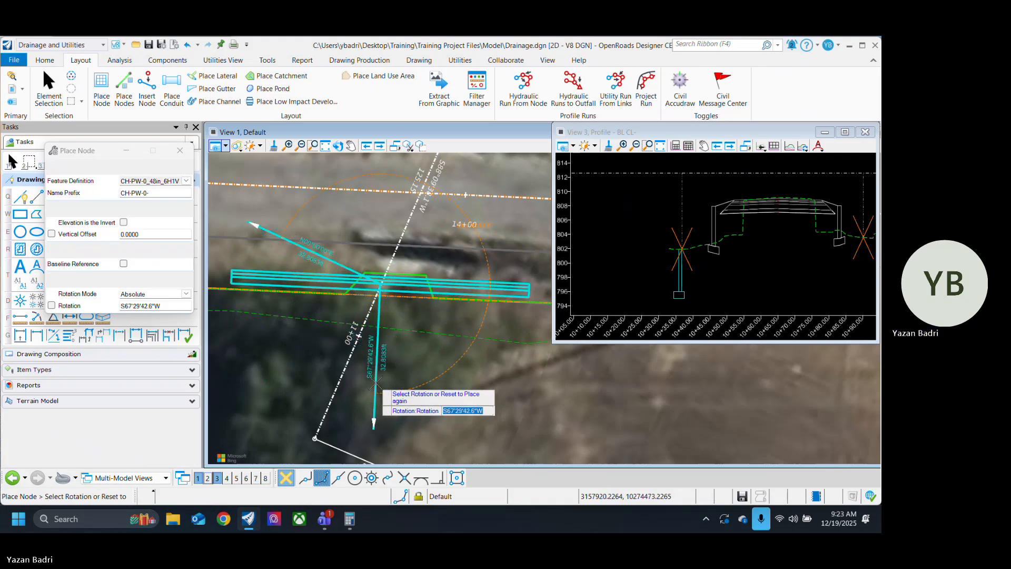
click(376, 386)
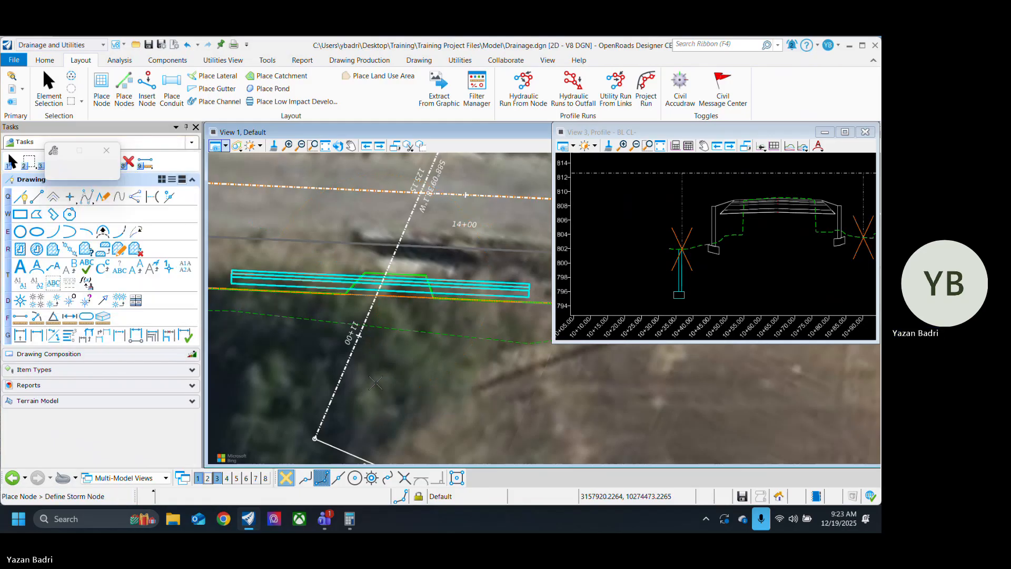
click(56, 87)
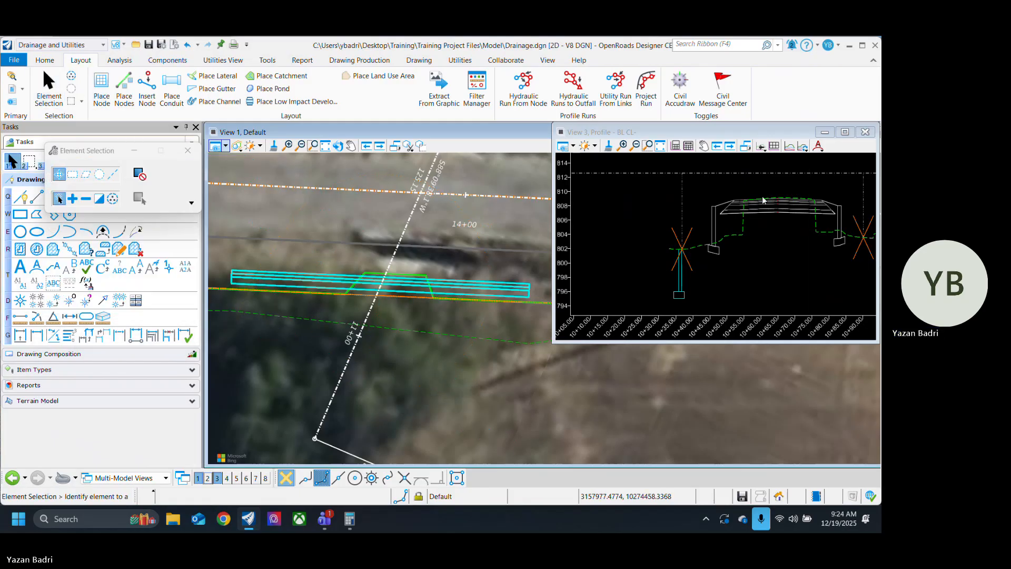
Step: Examine the baseline profile to check both headwalls' positions and depths relative to the road section and ground line
scroll(784, 230, down, 2)
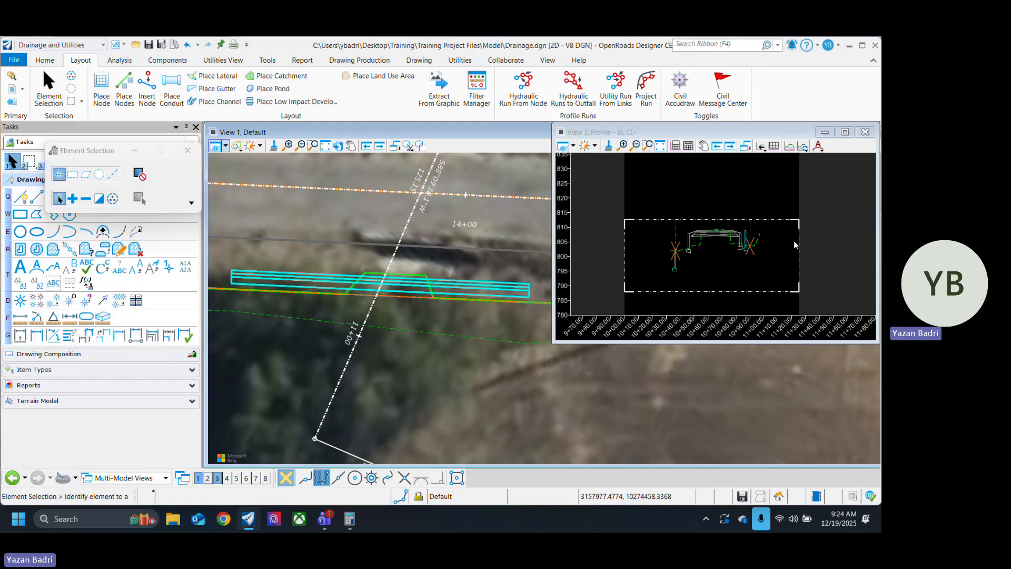
scroll(759, 226, up, 4)
scroll(736, 251, down, 1)
scroll(707, 207, down, 3)
scroll(729, 242, up, 5)
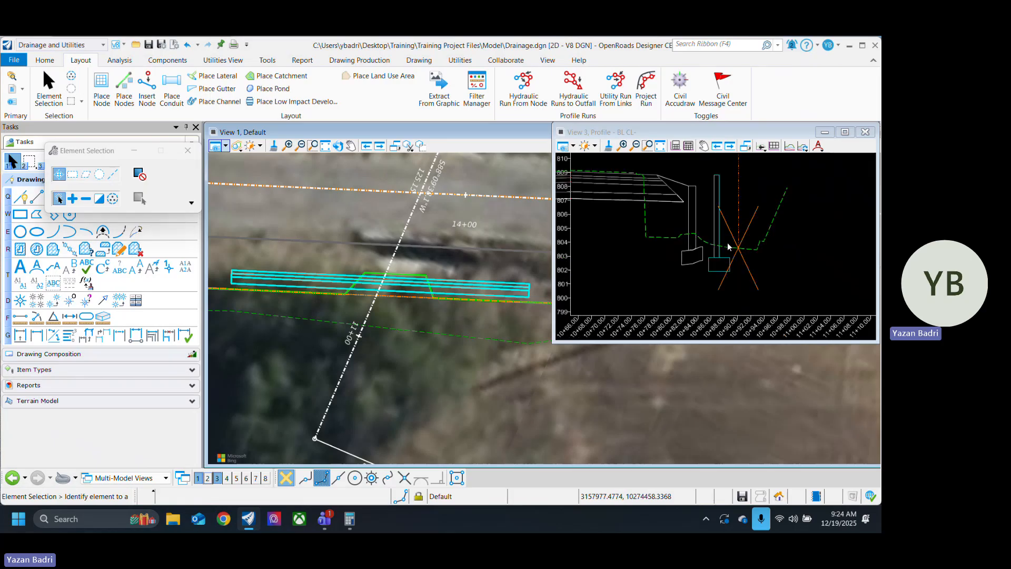
scroll(792, 274, down, 3)
scroll(792, 274, down, 3)
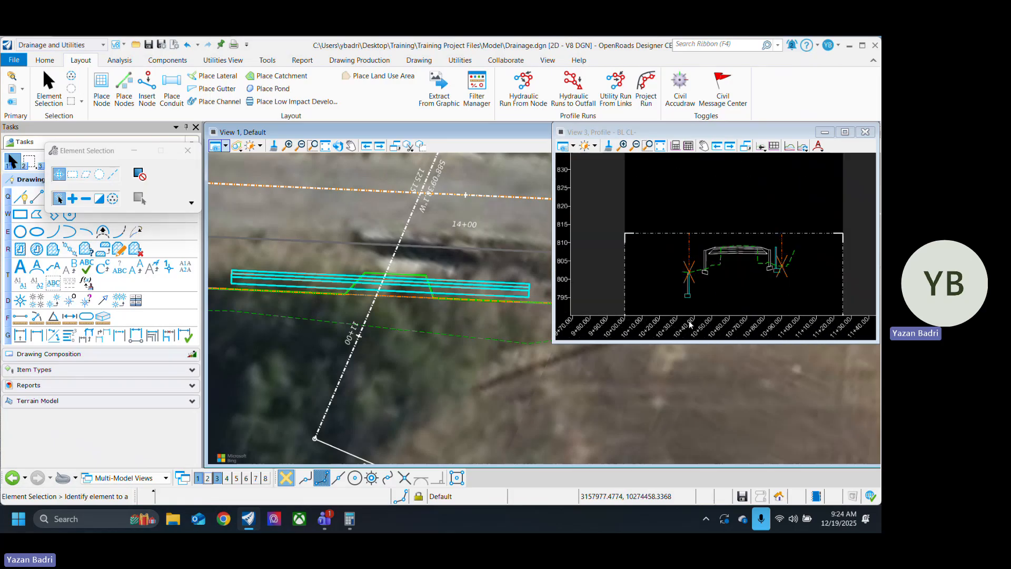
scroll(442, 342, down, 3)
scroll(443, 255, up, 4)
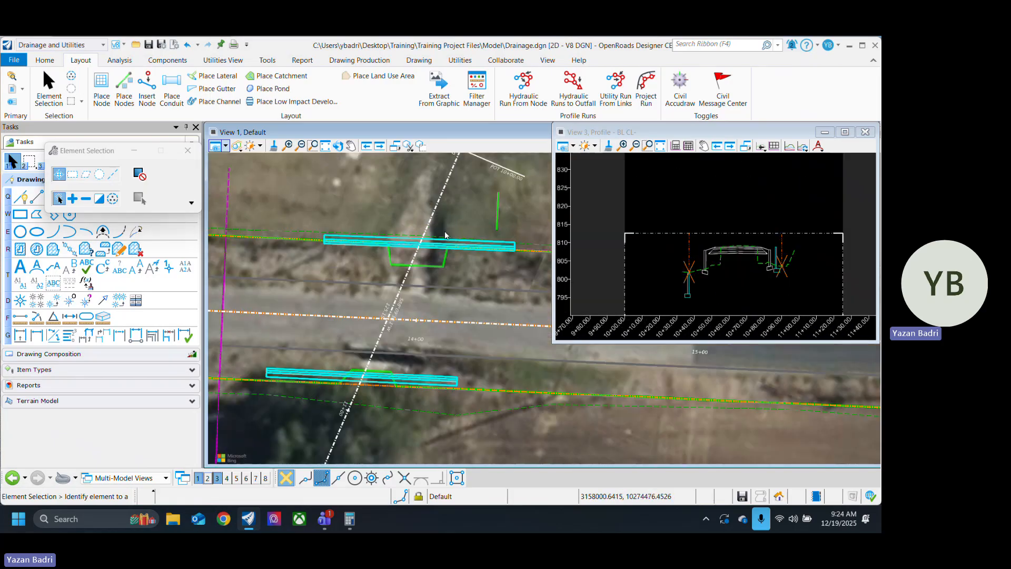
Step: Delete the headwall on the upper ditch line and pick the nearby pavement edge as the elevation reference for a new node
click(352, 203)
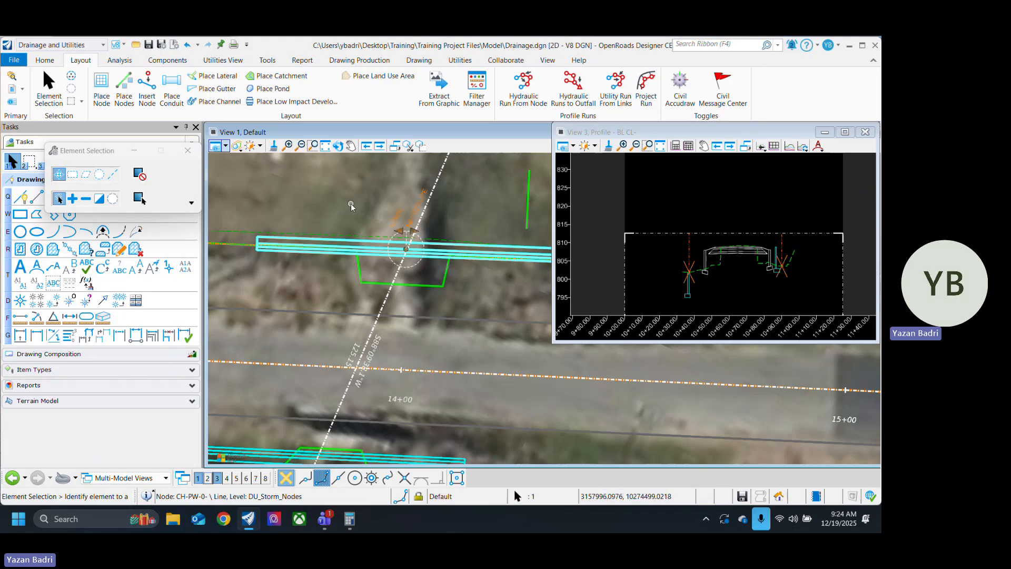
key(Delete)
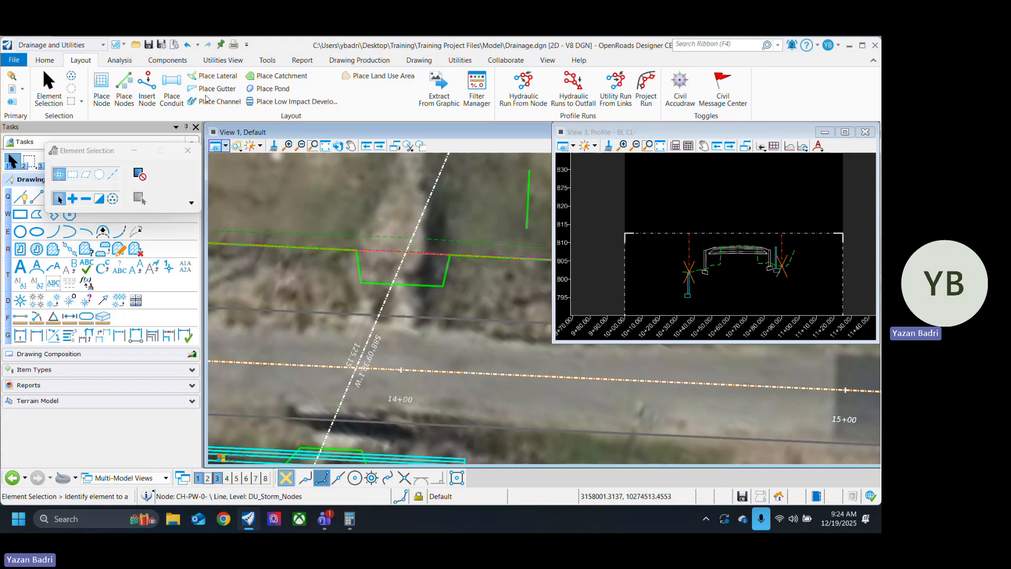
click(101, 89)
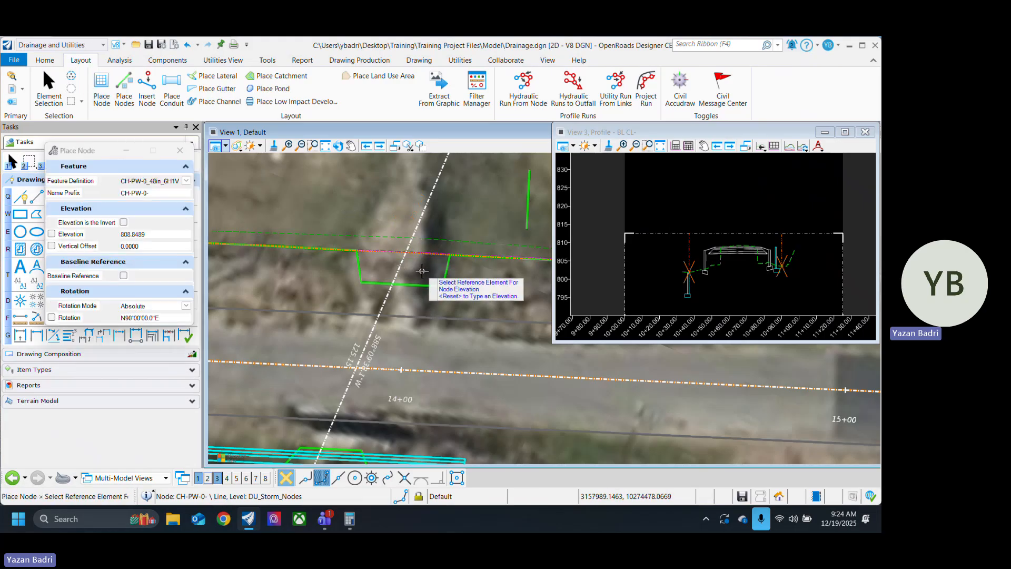
scroll(413, 271, down, 4)
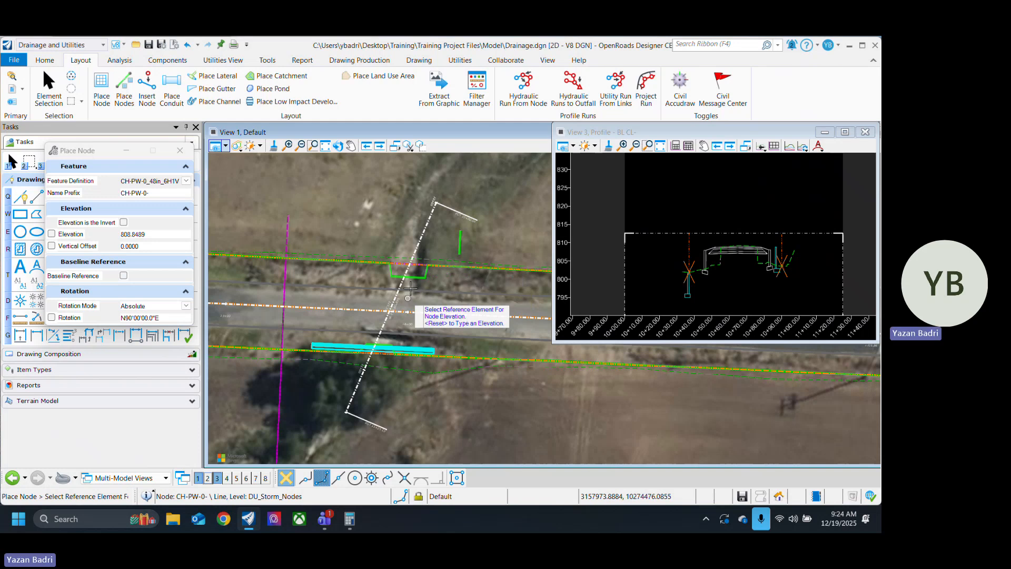
scroll(386, 311, up, 3)
click(385, 311)
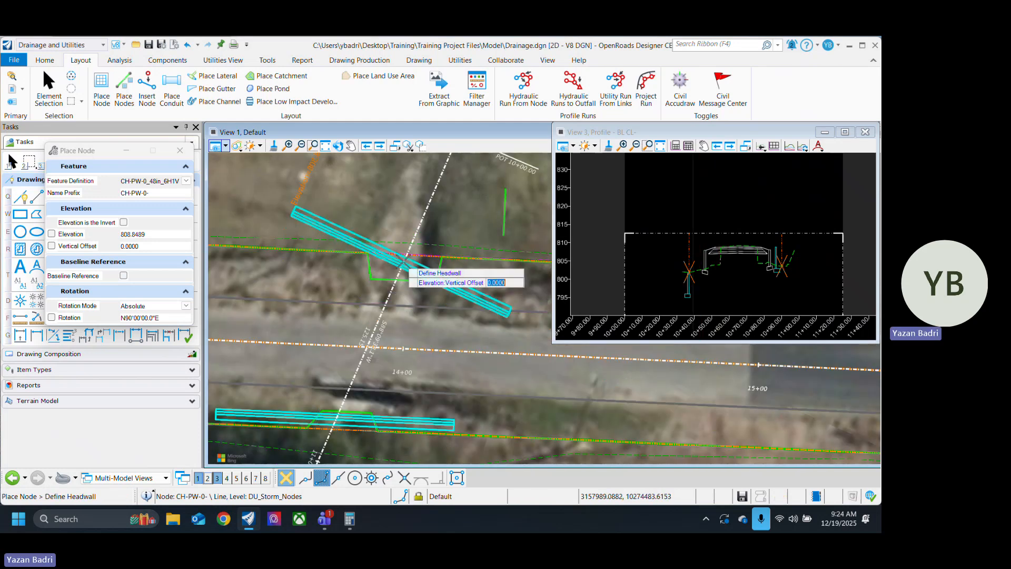
Step: Place the replacement headwall on the culvert baseline just roadward of the upper ditch line, rotated N67°49'32.5"E to parallel the road
scroll(403, 262, up, 2)
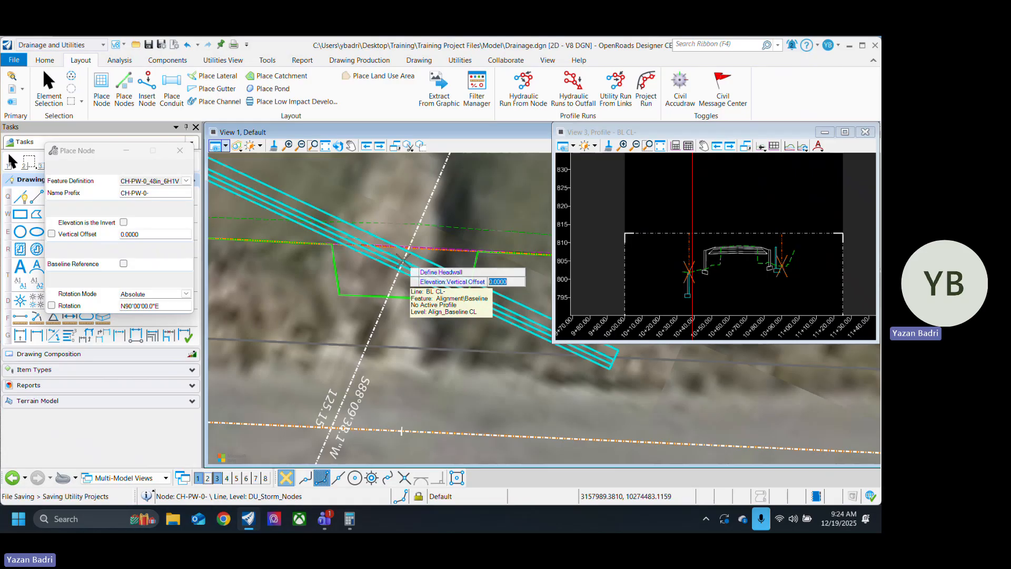
click(403, 260)
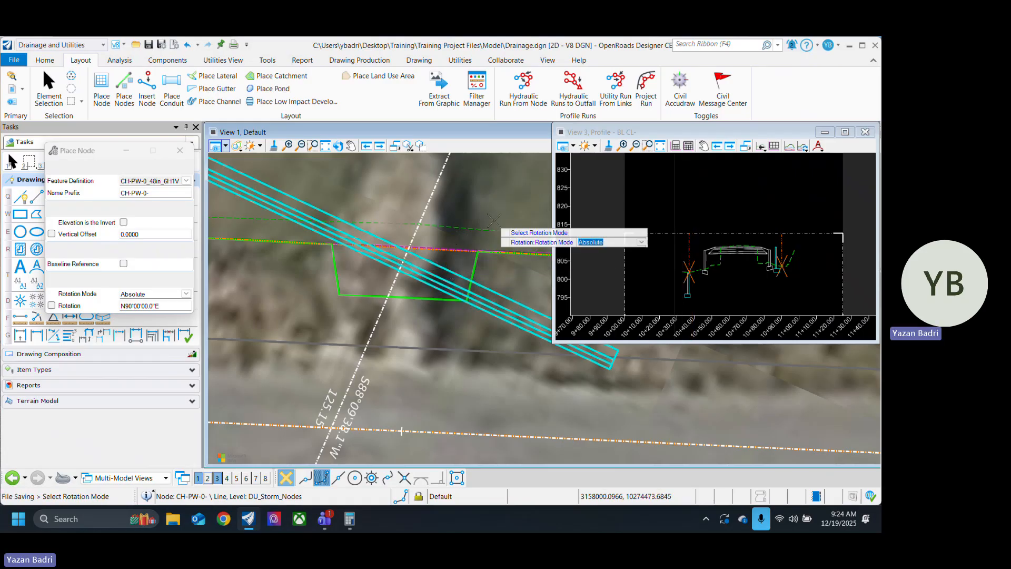
click(514, 201)
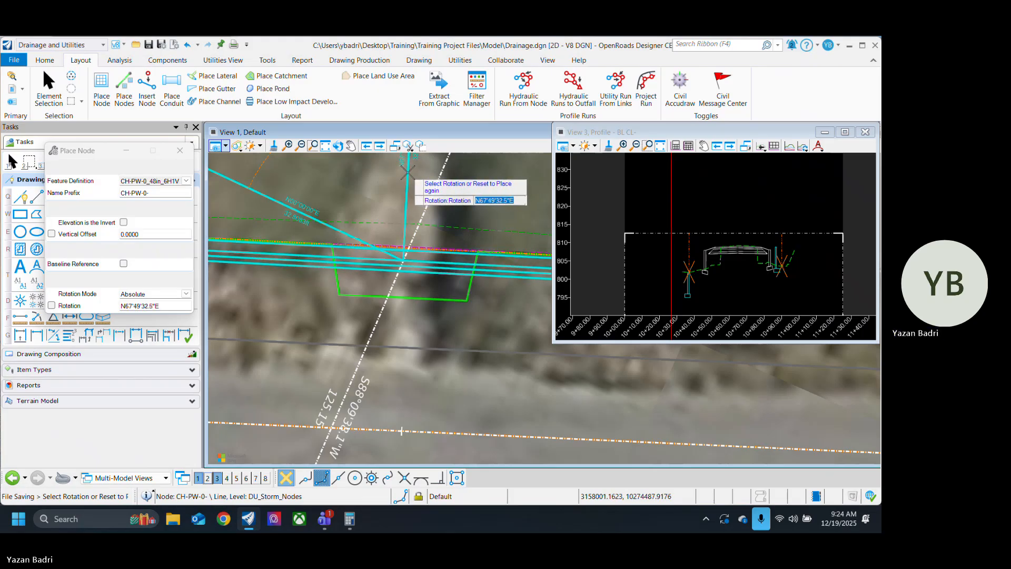
click(407, 173)
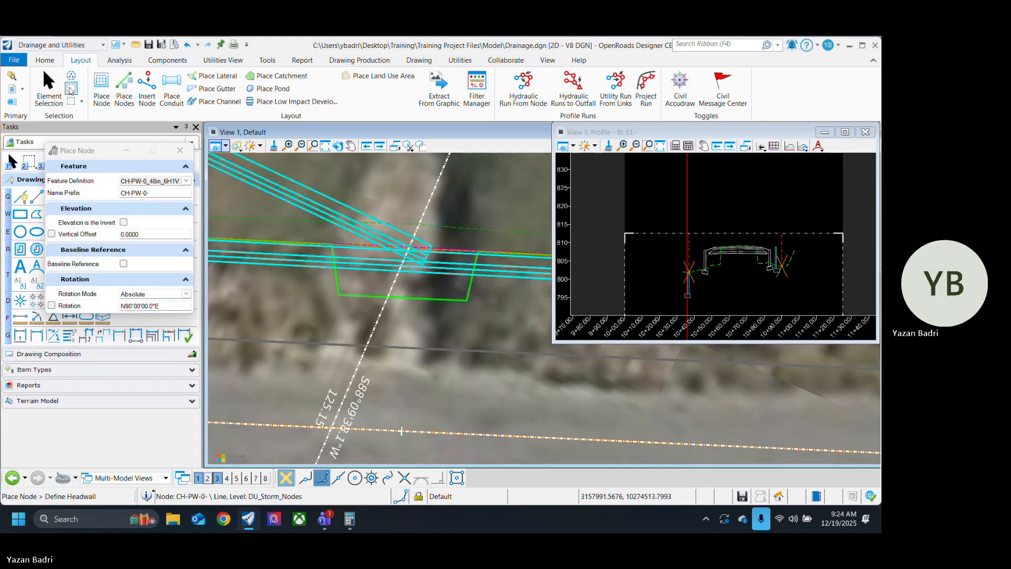
click(49, 85)
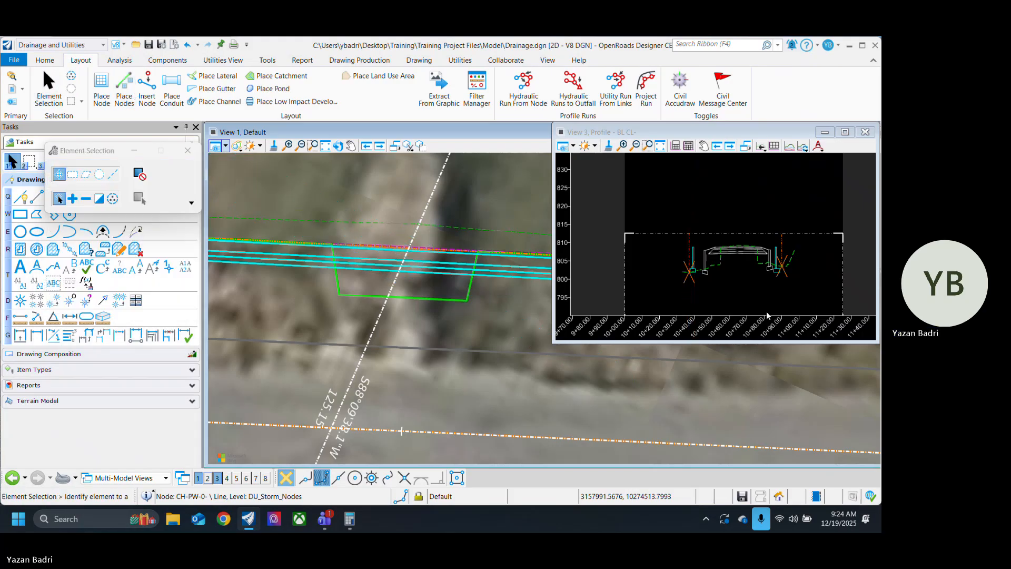
Step: Check both headwalls in the baseline profile and in plan against the road edges and ditch lines
scroll(732, 285, up, 4)
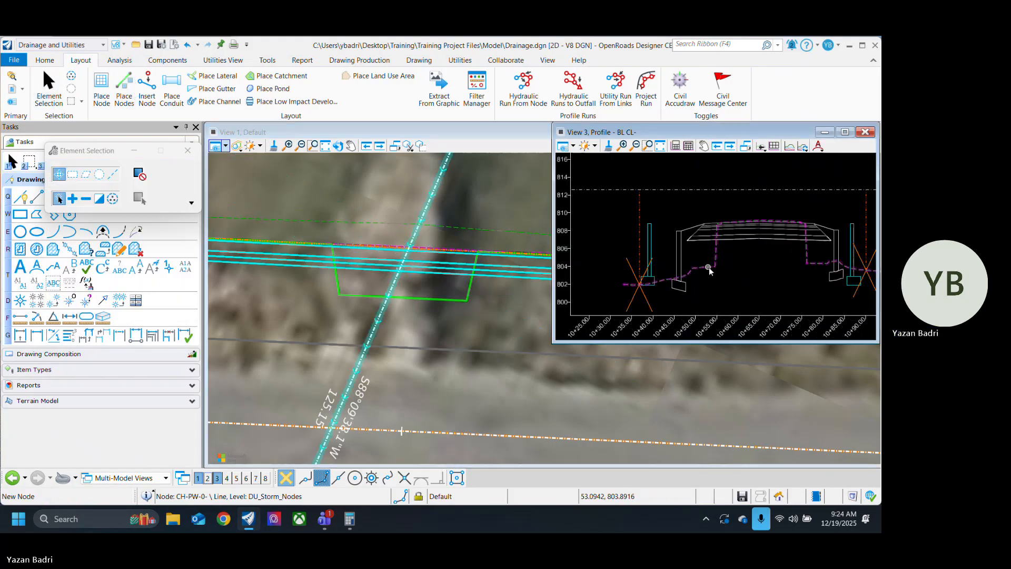
scroll(406, 283, down, 6)
scroll(431, 292, up, 2)
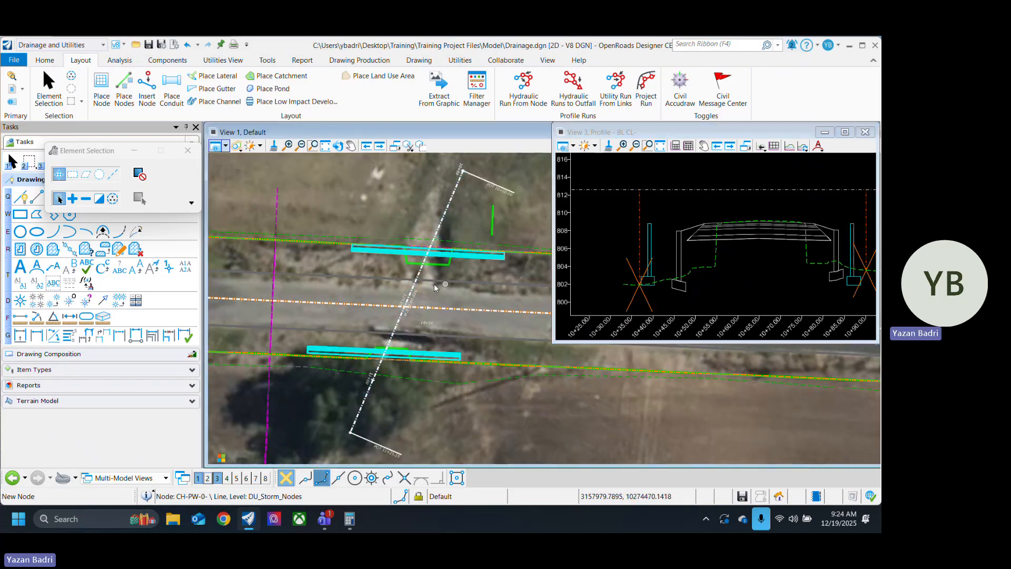
scroll(426, 290, up, 2)
scroll(420, 298, down, 4)
scroll(345, 326, up, 3)
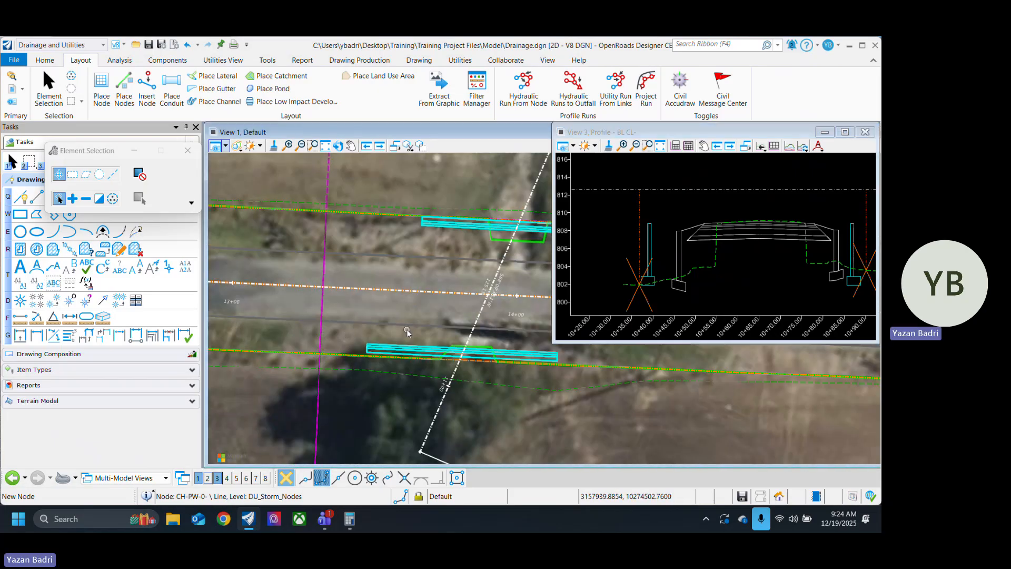
middle_drag(445, 302, 372, 279)
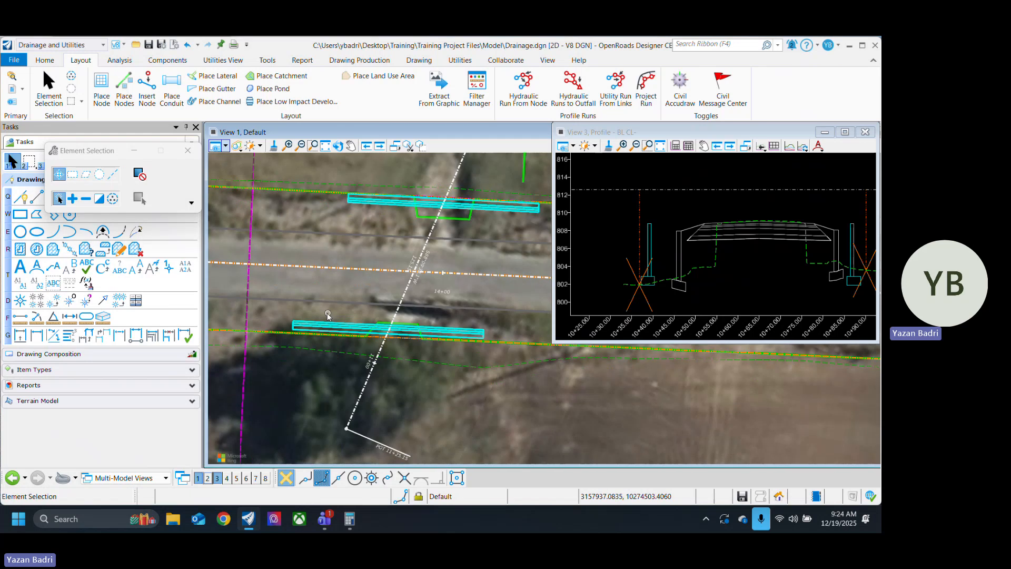
middle_drag(228, 304, 342, 308)
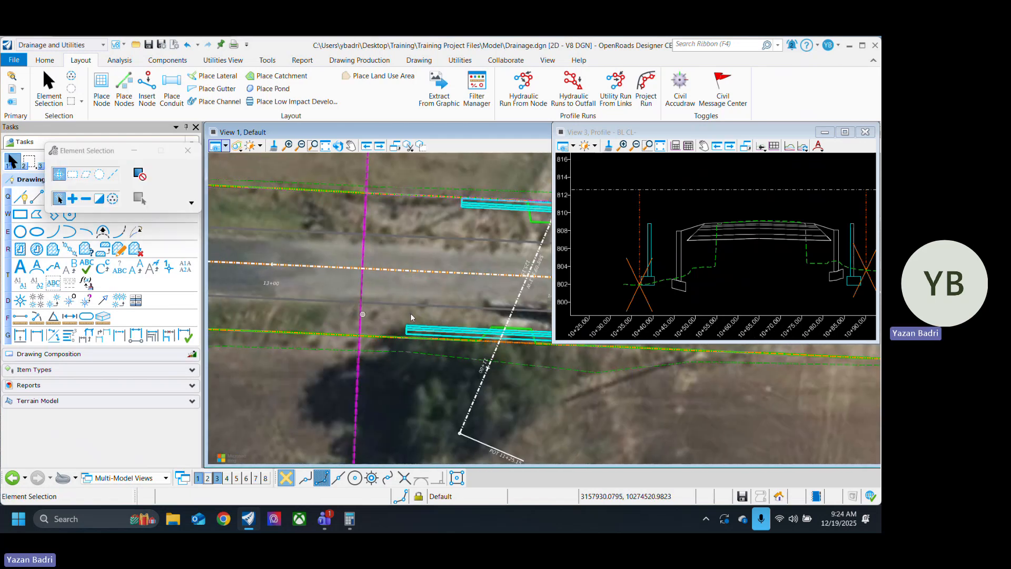
middle_drag(474, 305, 394, 313)
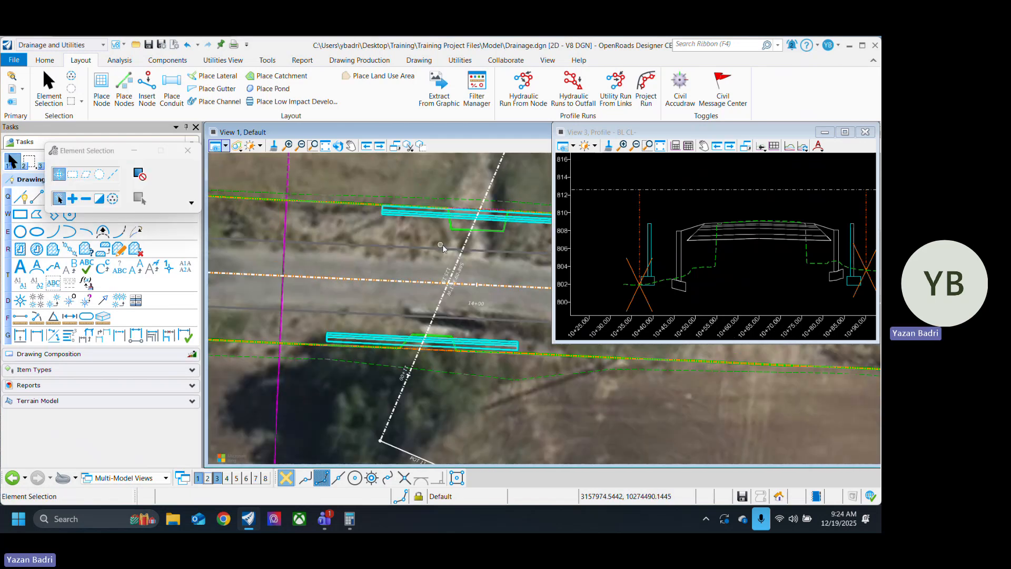
middle_drag(449, 247, 428, 257)
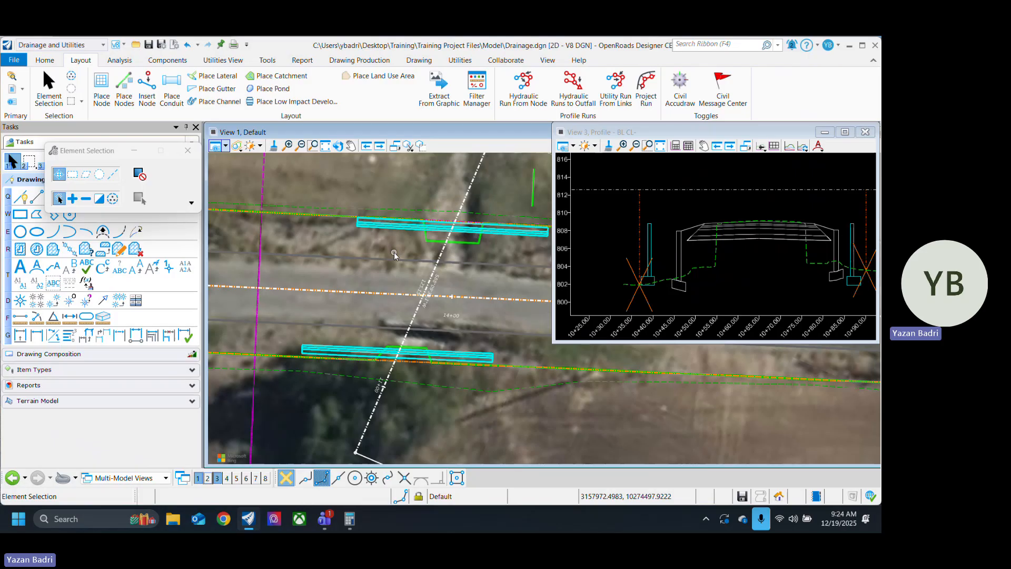
Step: Save Drainage.dgn with the two placed headwalls
key(ctrl+s)
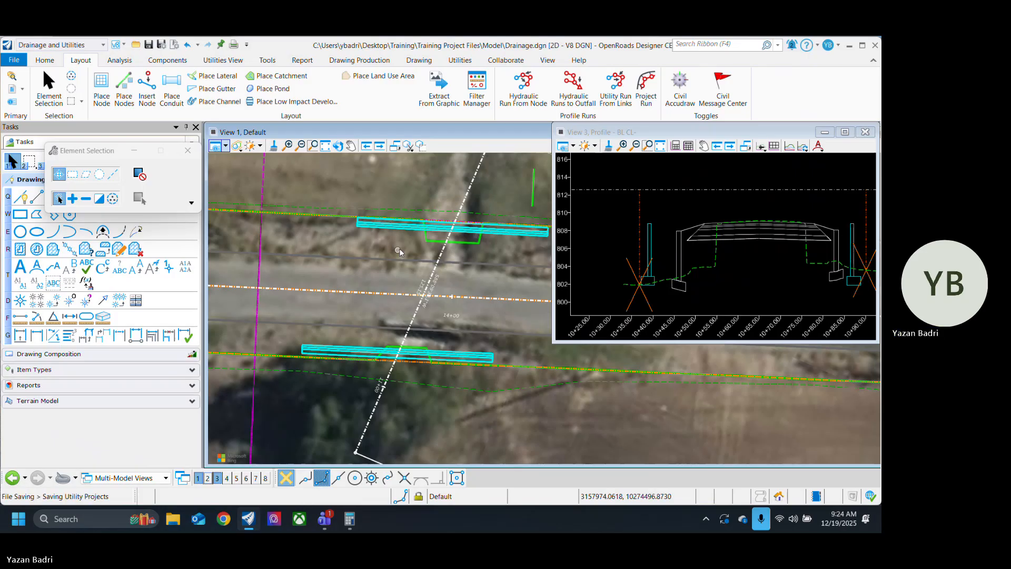
scroll(405, 226, down, 3)
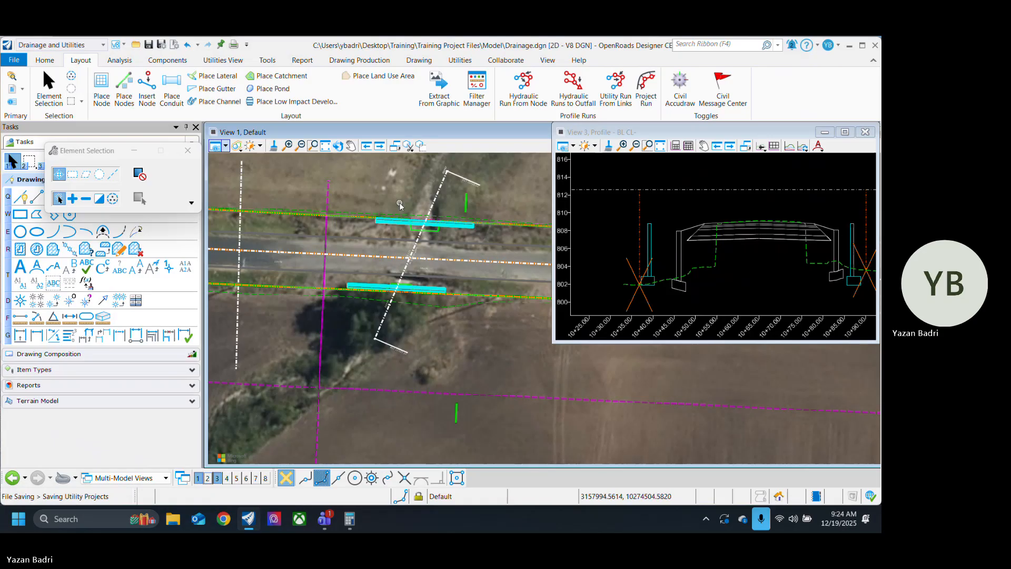
scroll(400, 300, up, 4)
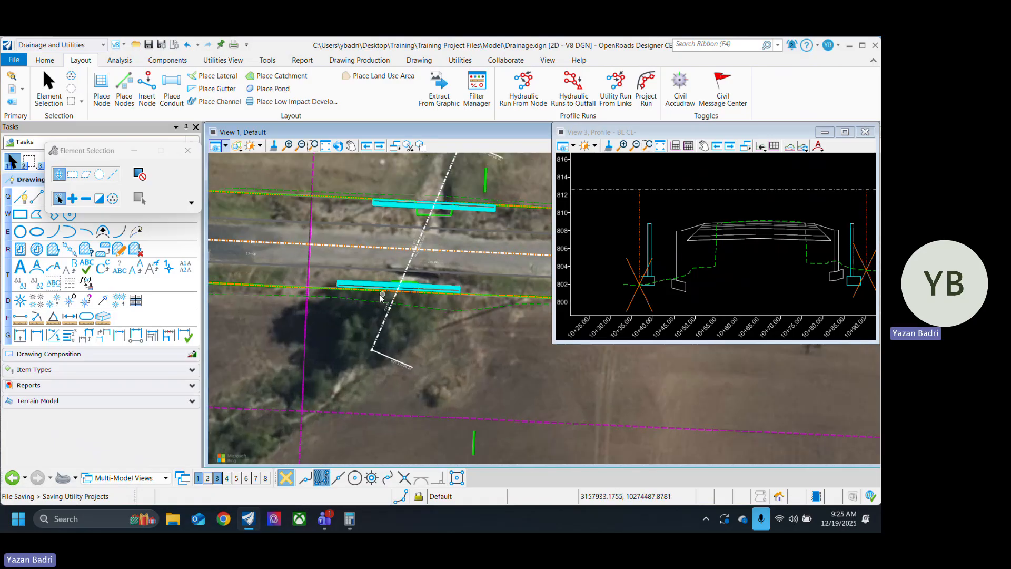
scroll(375, 298, down, 4)
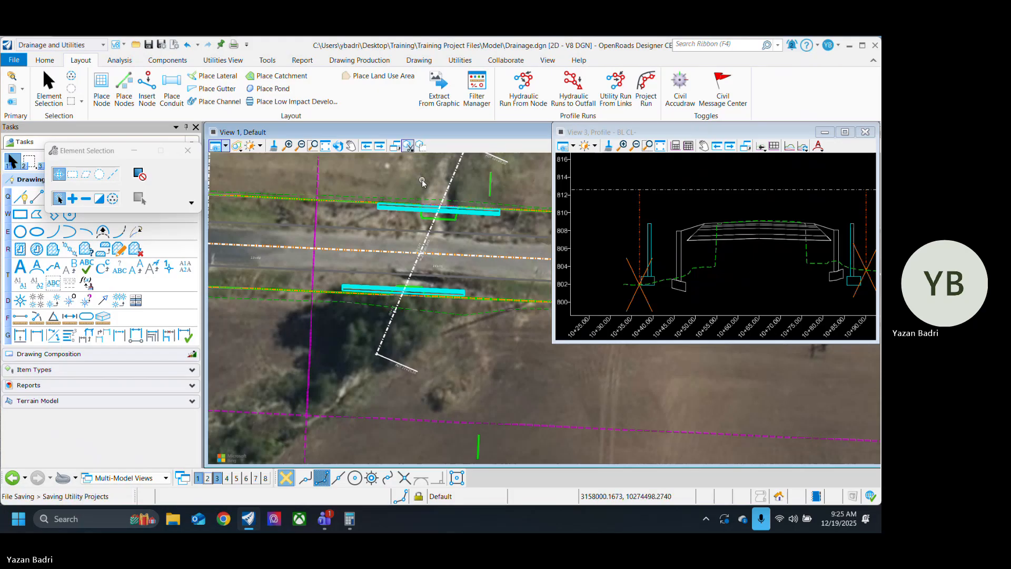
middle_drag(423, 181, 431, 200)
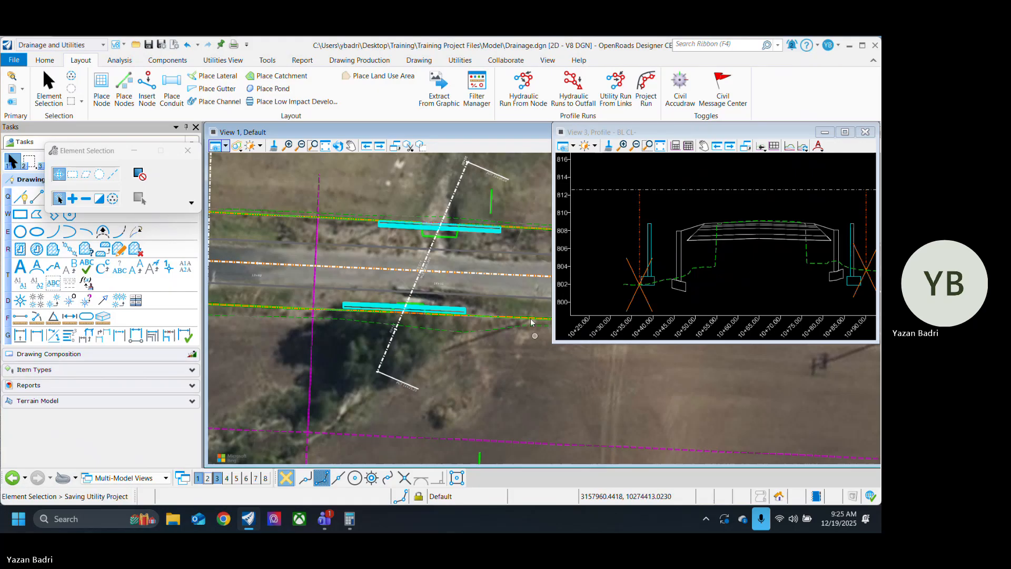
mouse_move(534, 325)
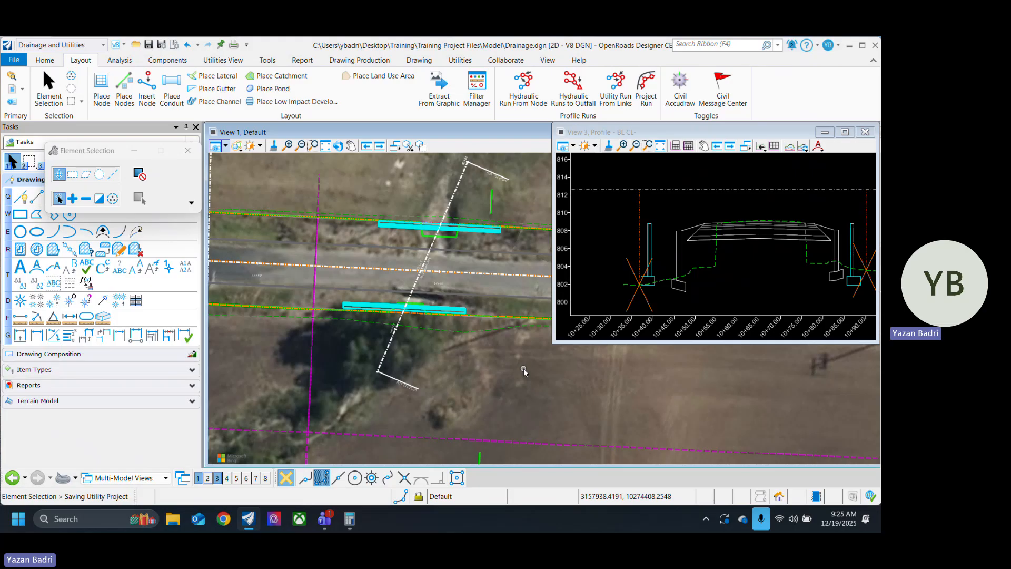
scroll(268, 300, up, 2)
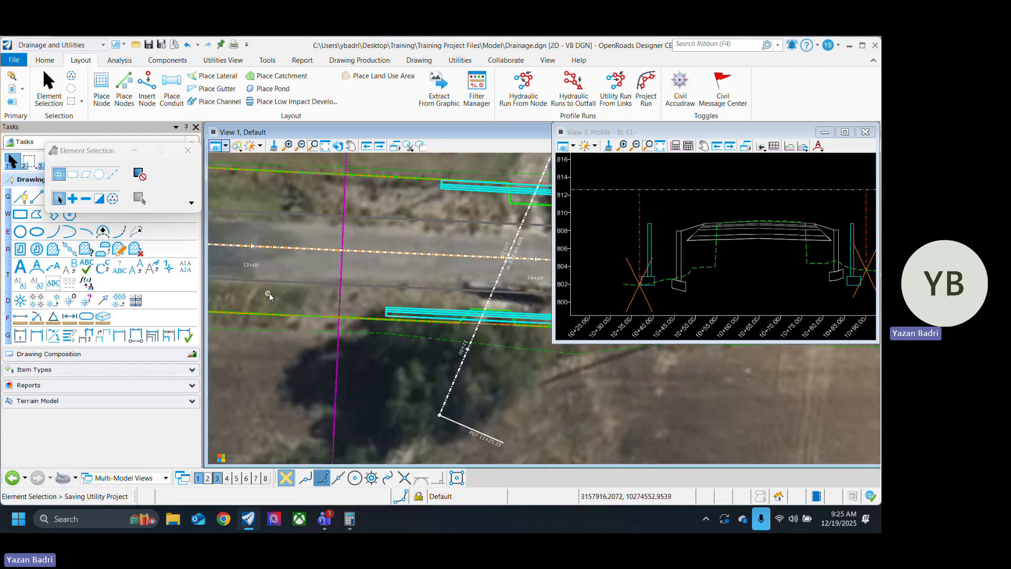
Step: Examine both headwalls in plan where the skewed culvert baseline crosses the road and ditch lines
scroll(299, 301, down, 1)
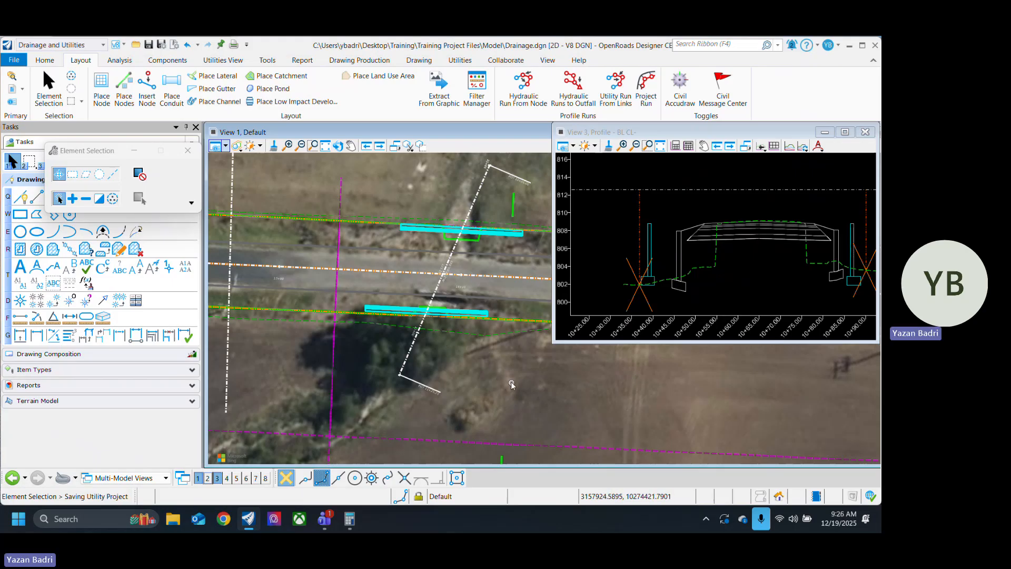
scroll(474, 389, down, 3)
scroll(480, 340, up, 4)
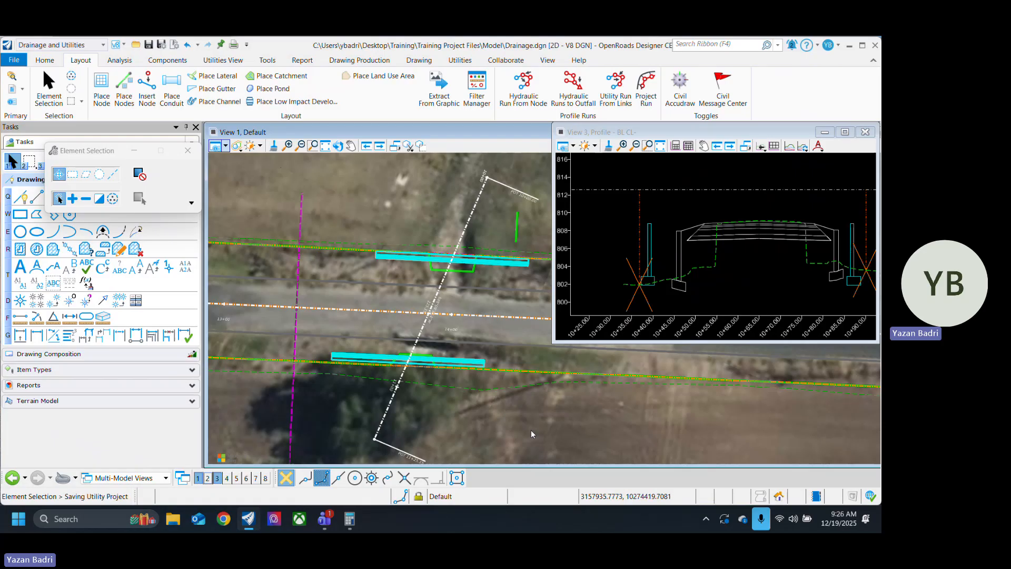
scroll(422, 392, down, 2)
scroll(458, 410, up, 2)
scroll(464, 413, down, 2)
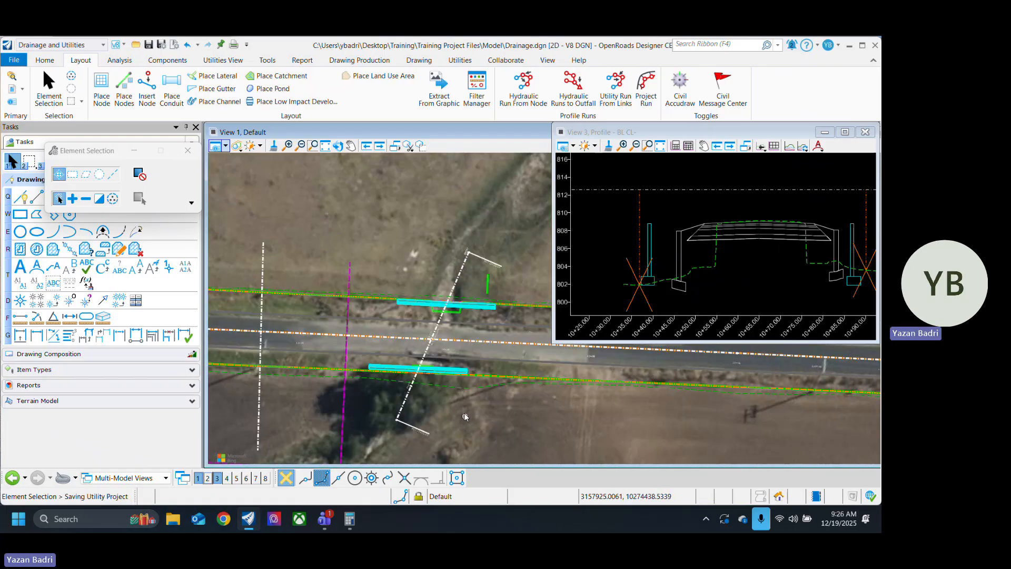
scroll(448, 339, up, 3)
scroll(428, 338, down, 2)
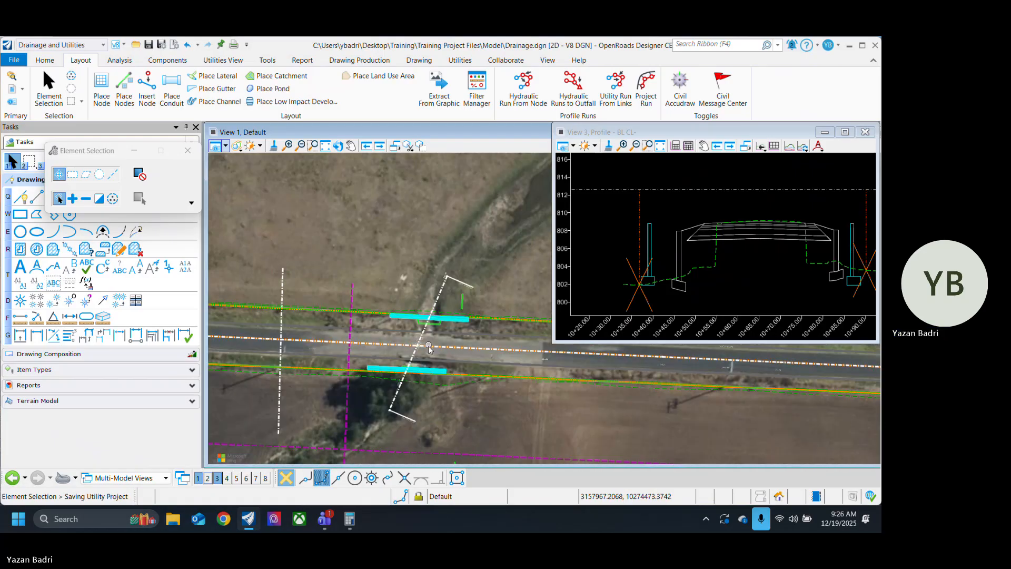
scroll(422, 338, up, 2)
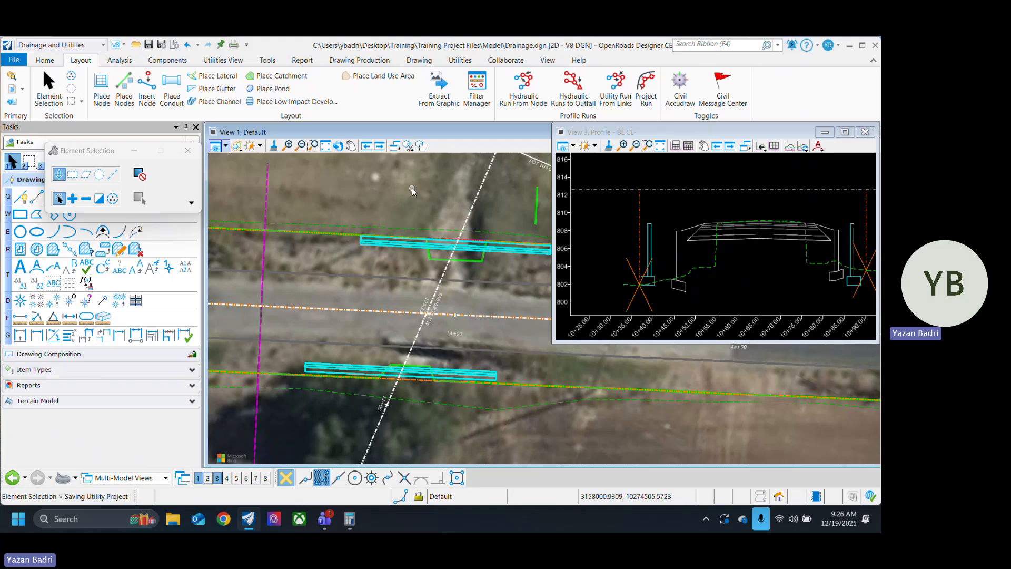
Step: Start Place Conduit with the StormWater feature definition RC_Pipe_Arch_Cl_III and the DES 6 description
click(182, 85)
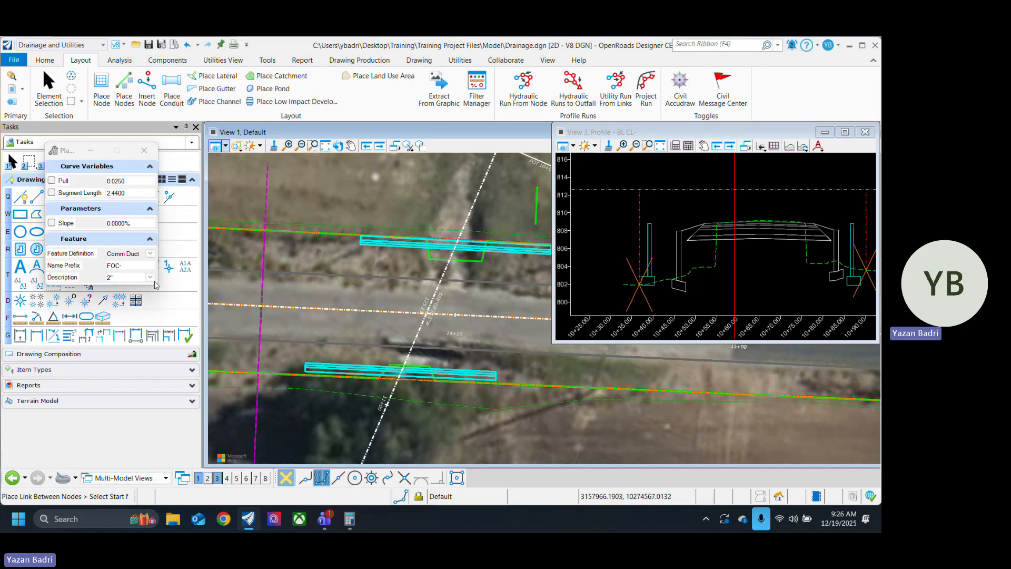
click(150, 254)
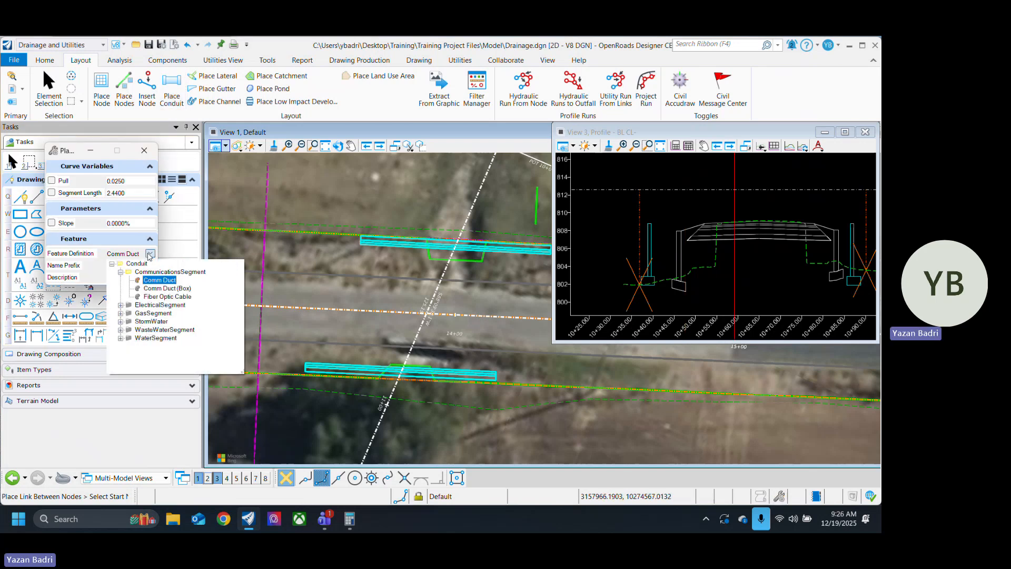
click(121, 322)
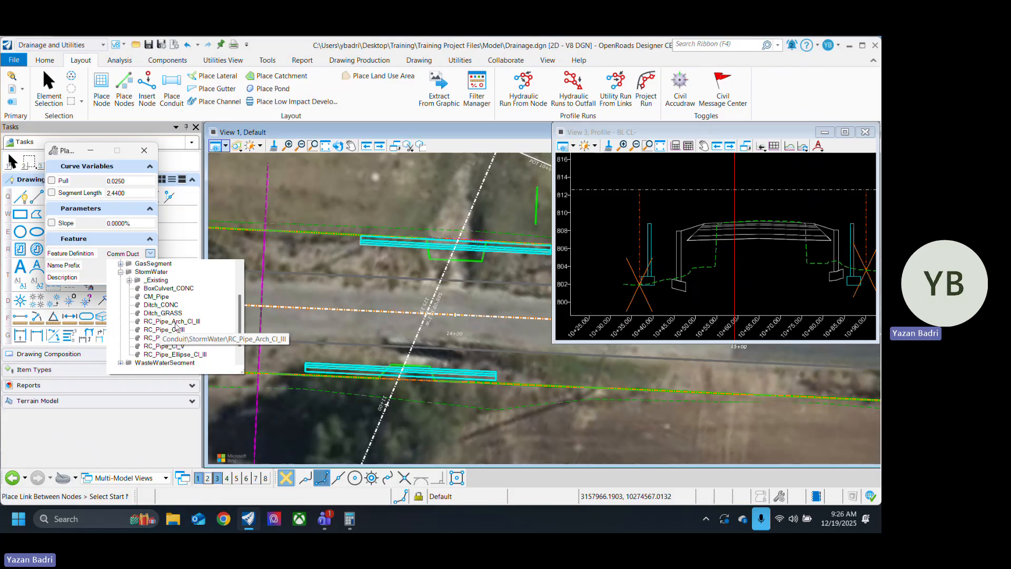
click(177, 322)
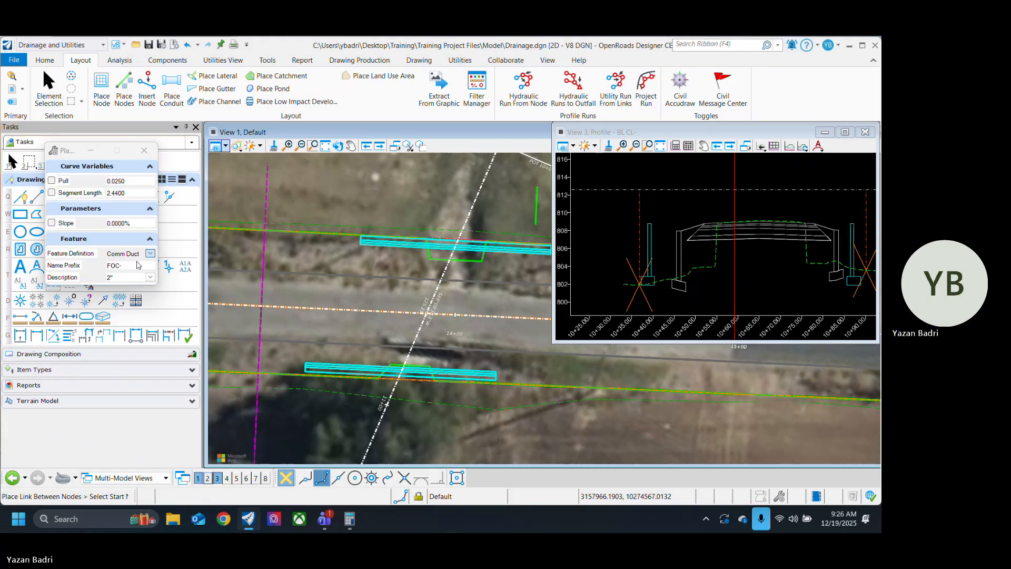
click(161, 247)
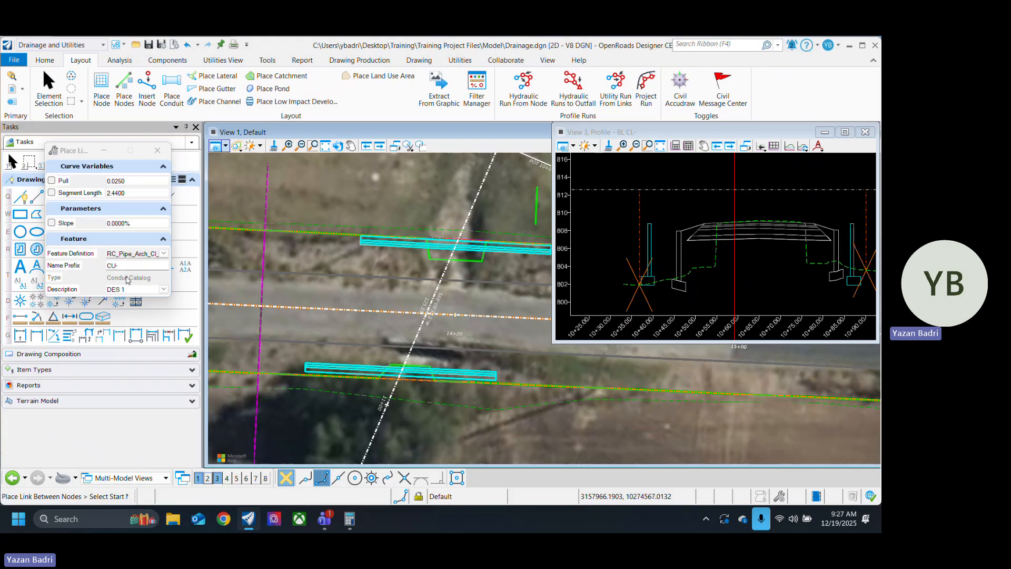
click(164, 290)
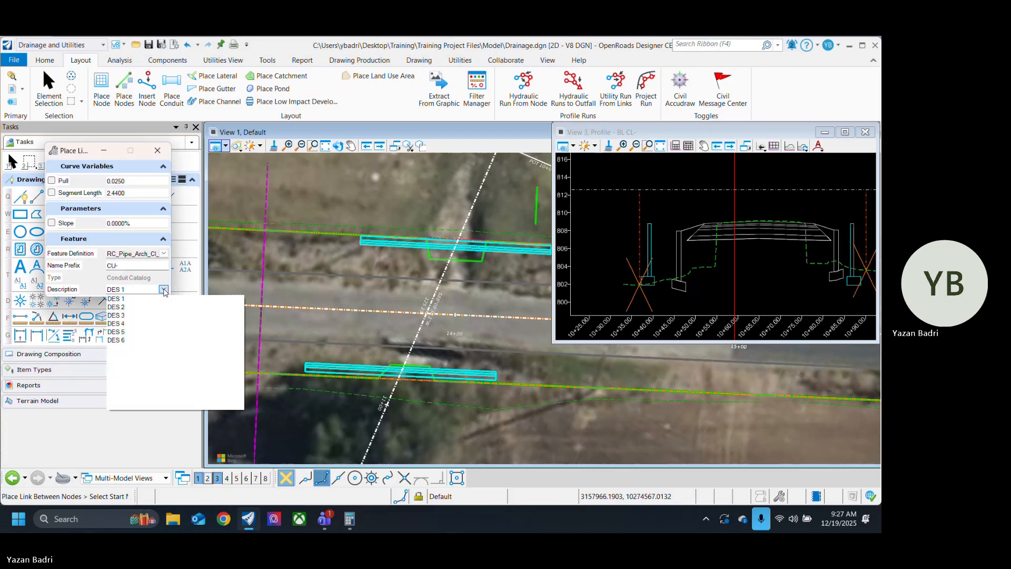
click(126, 340)
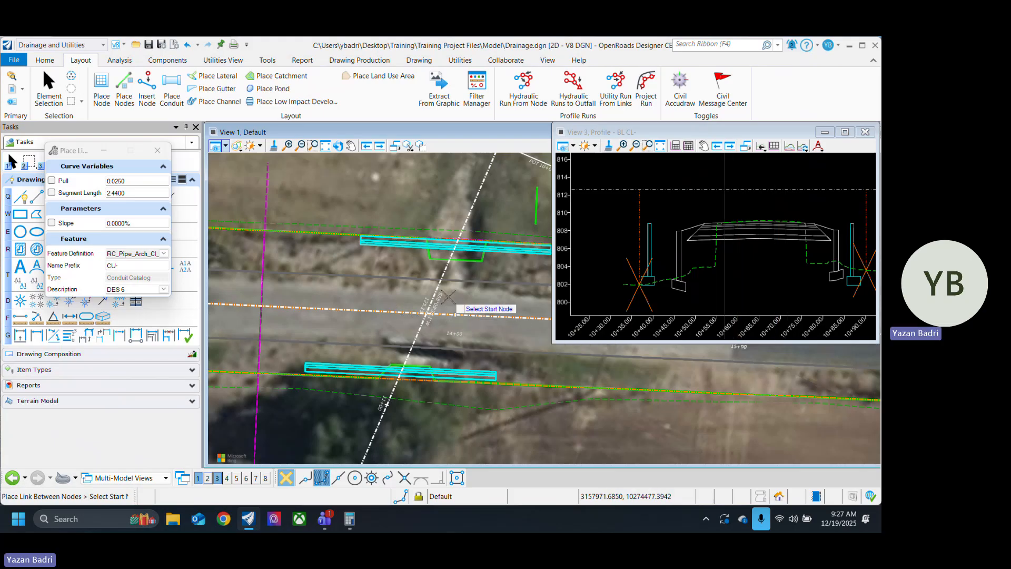
Step: Place the pipe-arch conduit from the upper headwall to the lower headwall across the road, and end the placement
scroll(457, 250, up, 2)
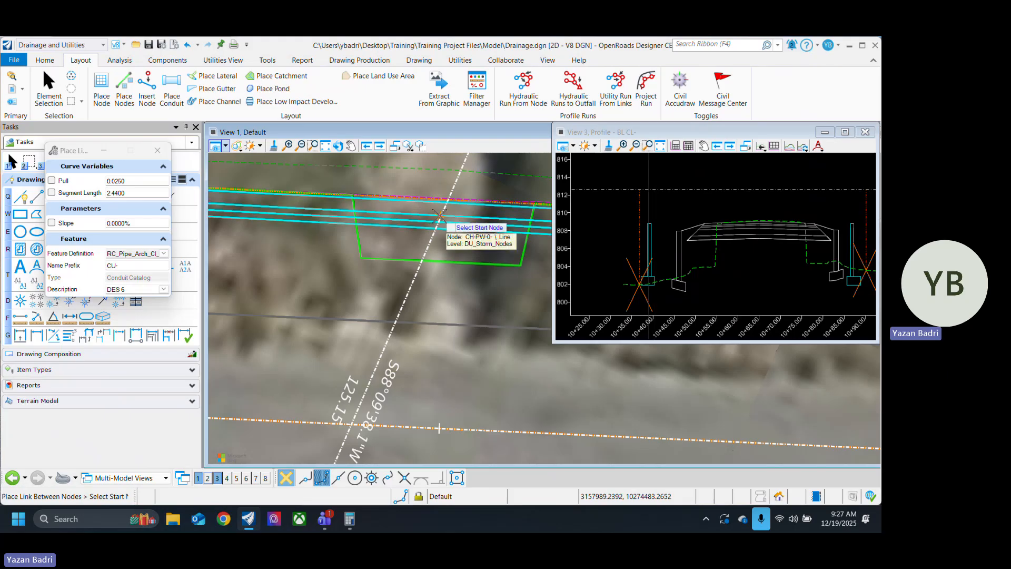
click(440, 216)
scroll(439, 216, down, 2)
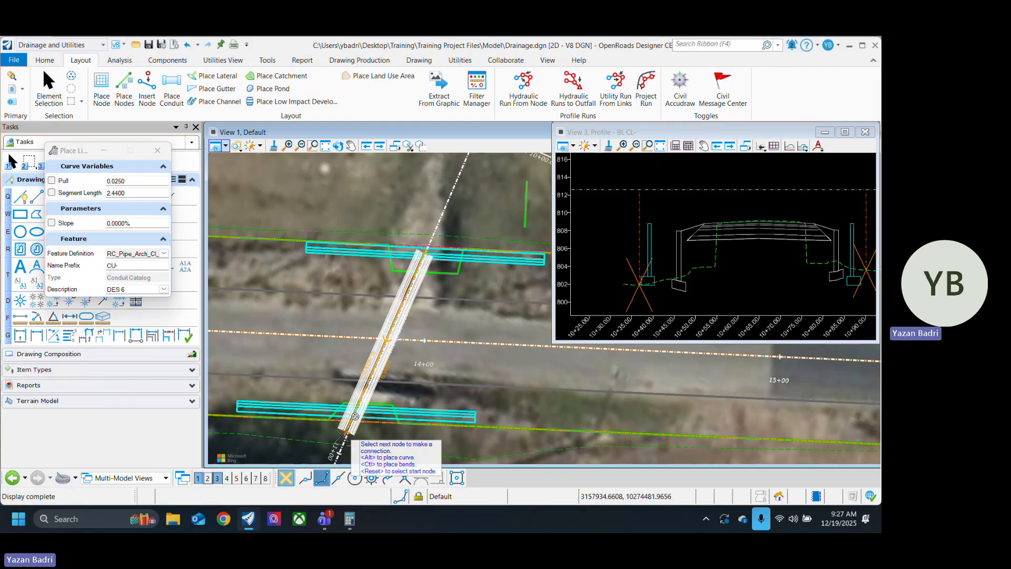
scroll(358, 376, down, 2)
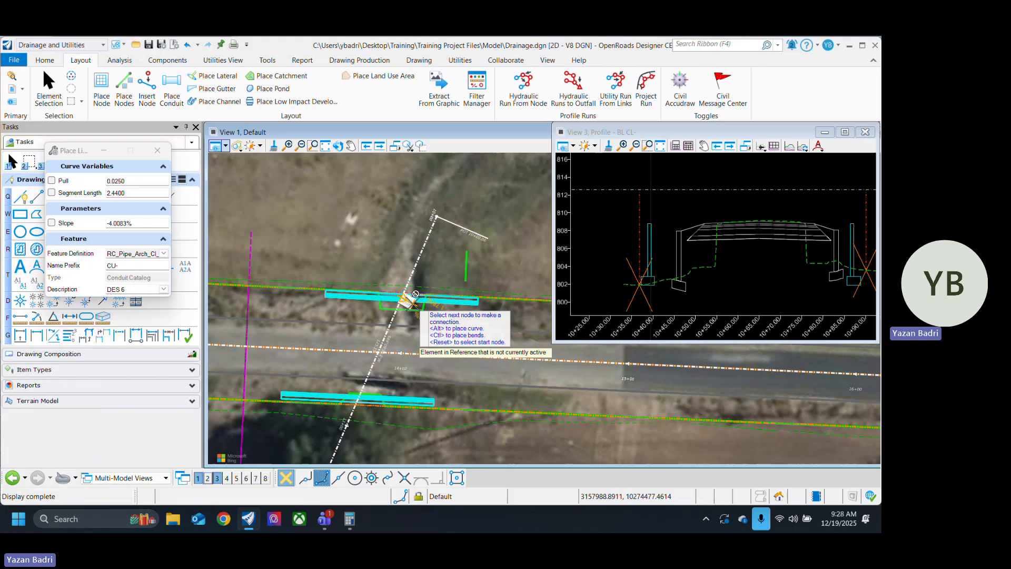
click(360, 398)
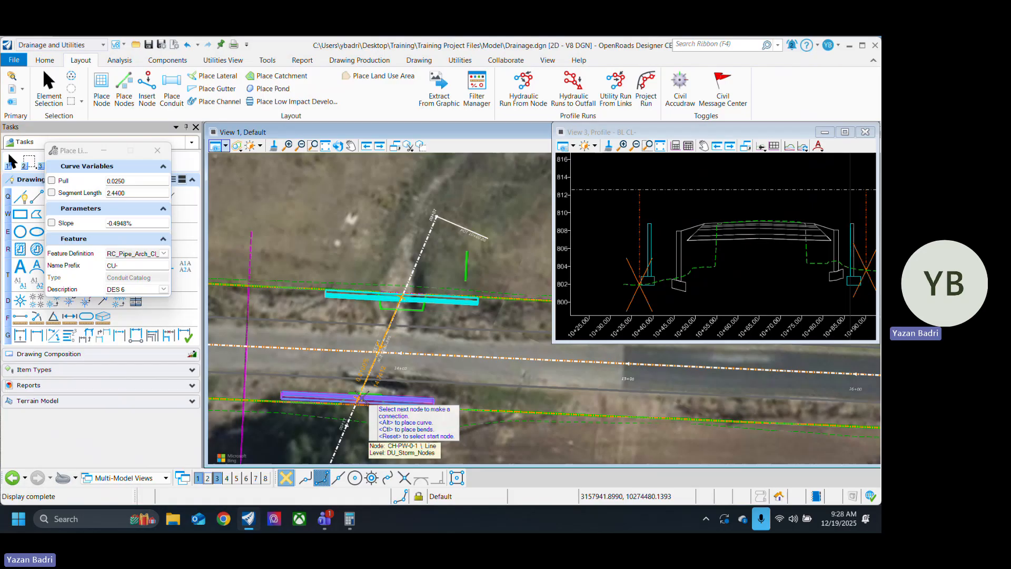
right_click(492, 360)
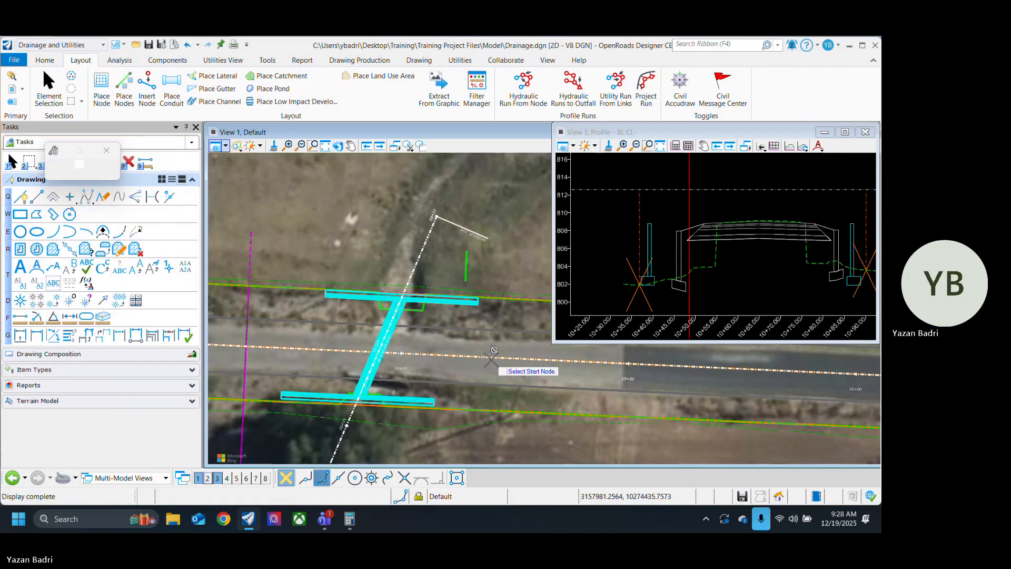
scroll(395, 326, up, 4)
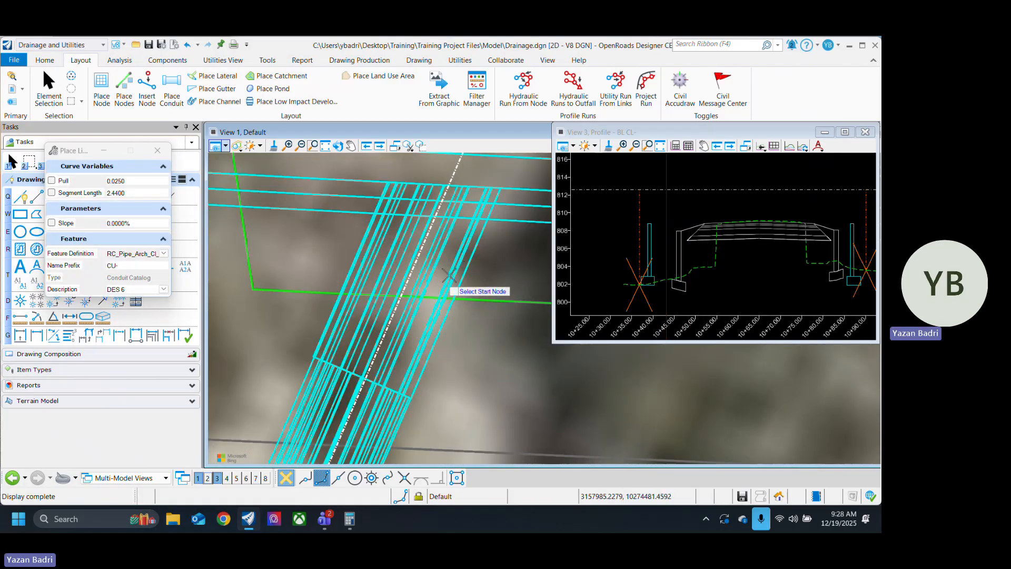
scroll(436, 290, down, 4)
scroll(321, 271, down, 2)
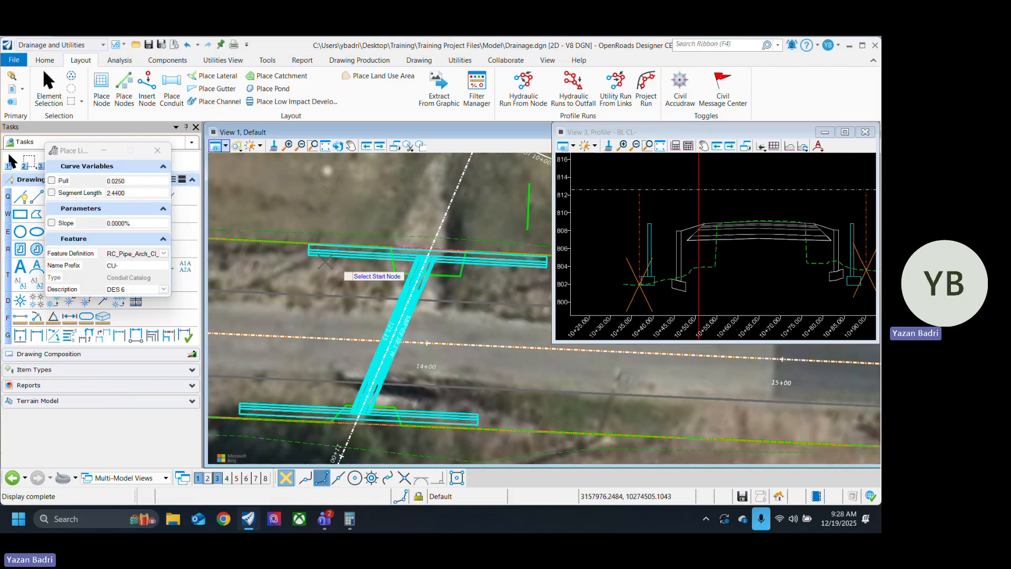
click(51, 95)
Step: Check the new conduit in the baseline profile against the headwalls, pavement layers and existing ground
scroll(441, 326, up, 3)
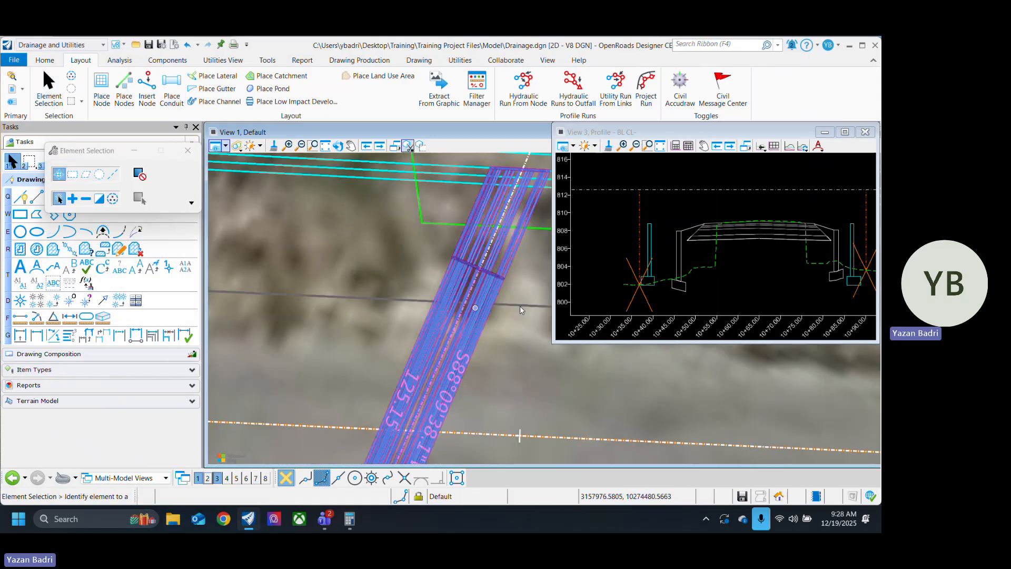
click(759, 181)
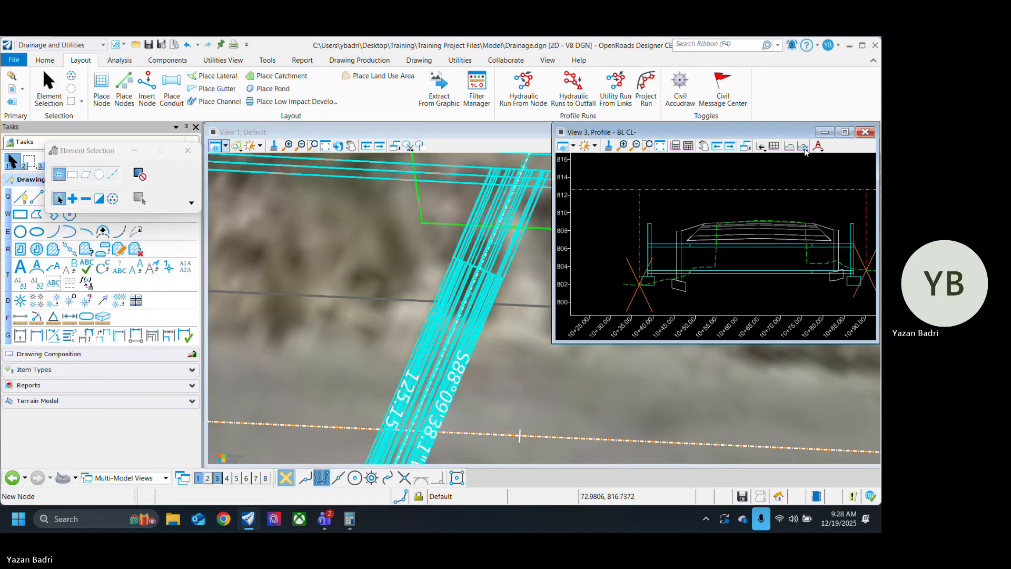
scroll(816, 283, down, 2)
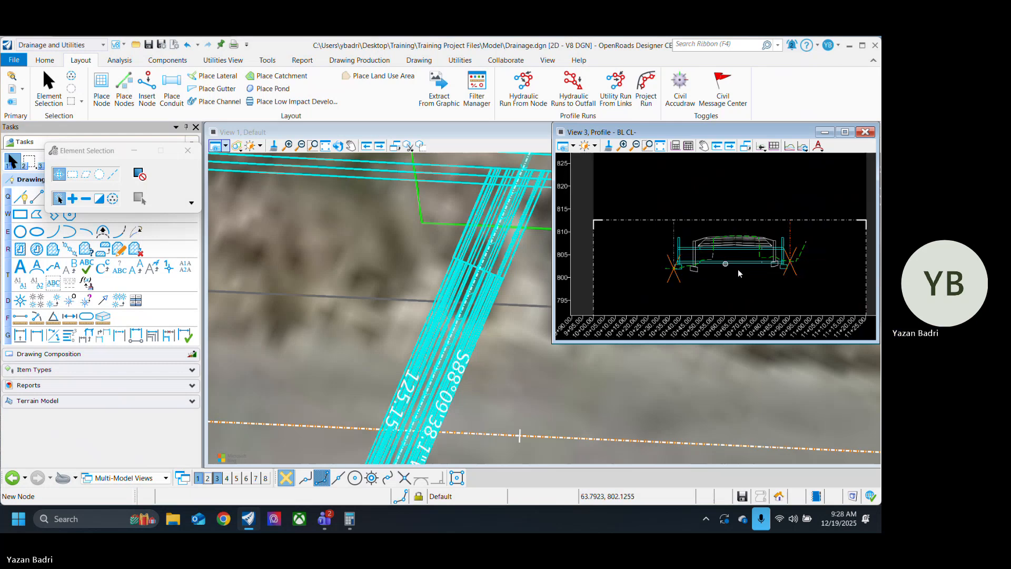
scroll(753, 288, up, 3)
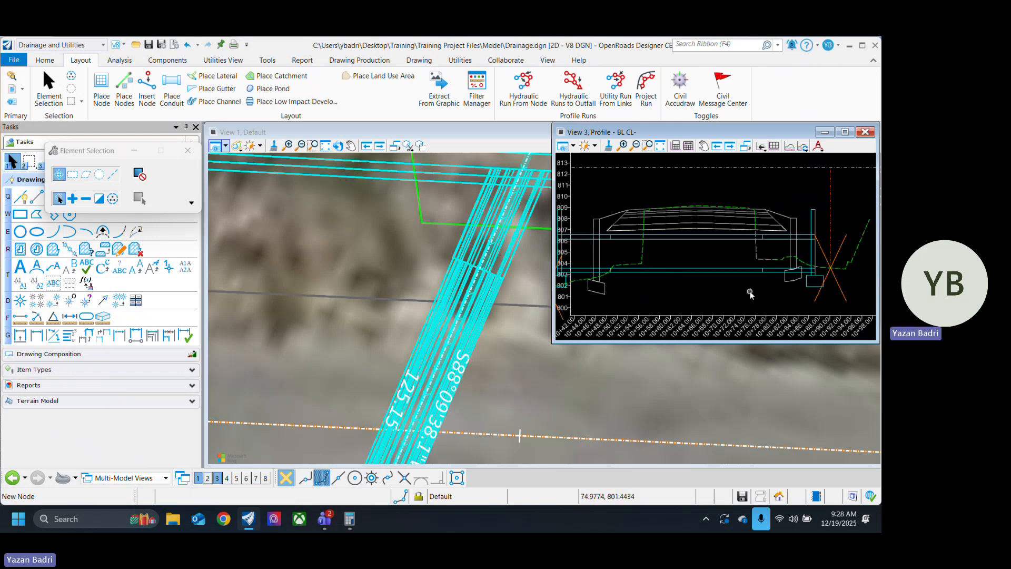
scroll(749, 292, down, 2)
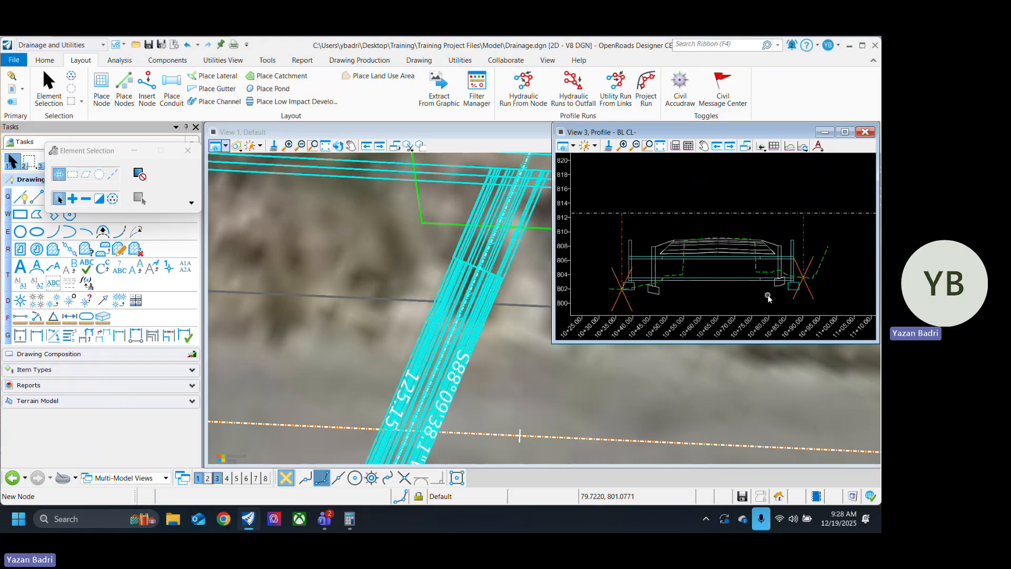
scroll(664, 252, up, 1)
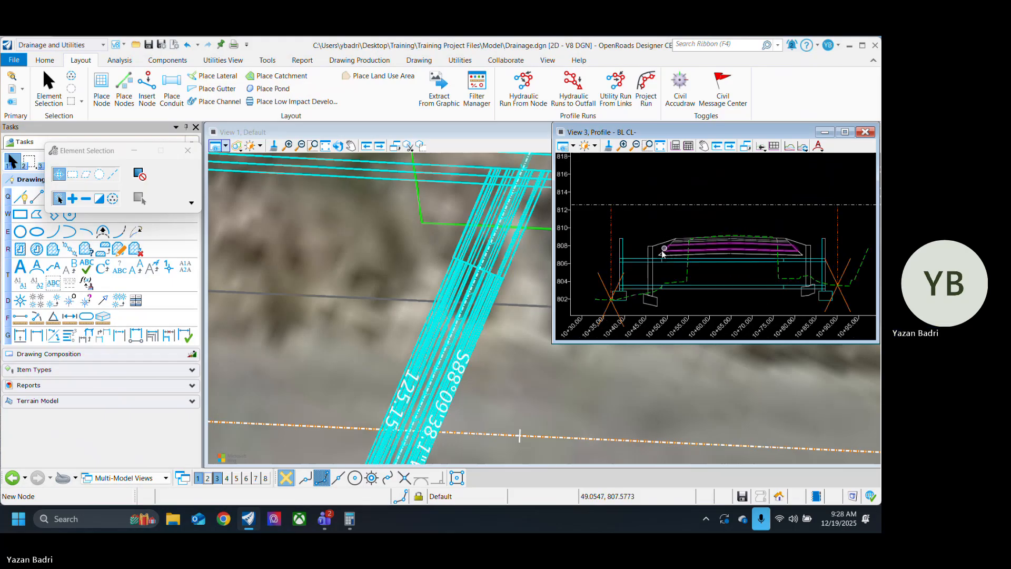
scroll(665, 255, down, 1)
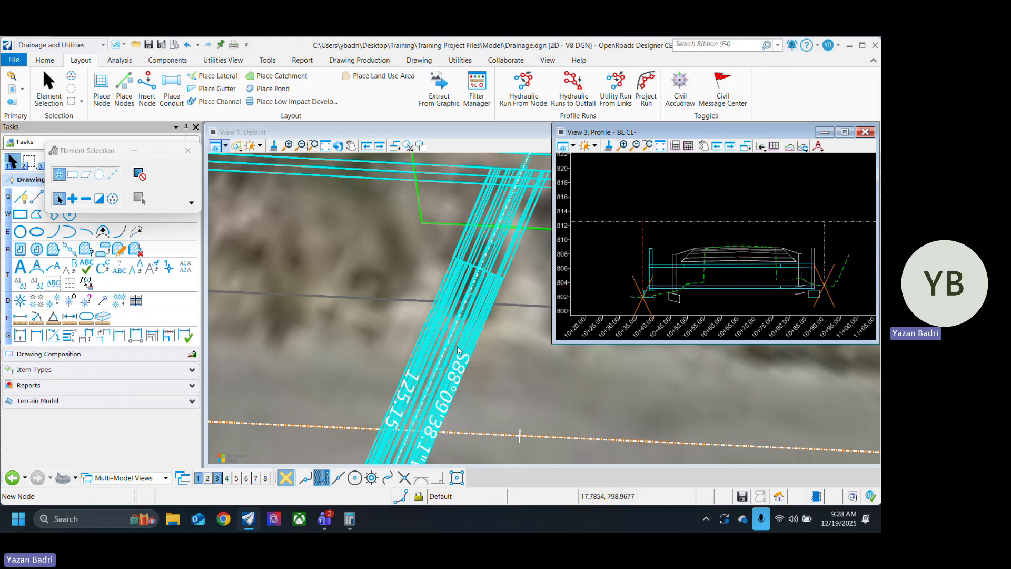
Step: Inspect the conduit's ends in plan at both headwalls and review its quick properties and utility properties
scroll(458, 346, down, 3)
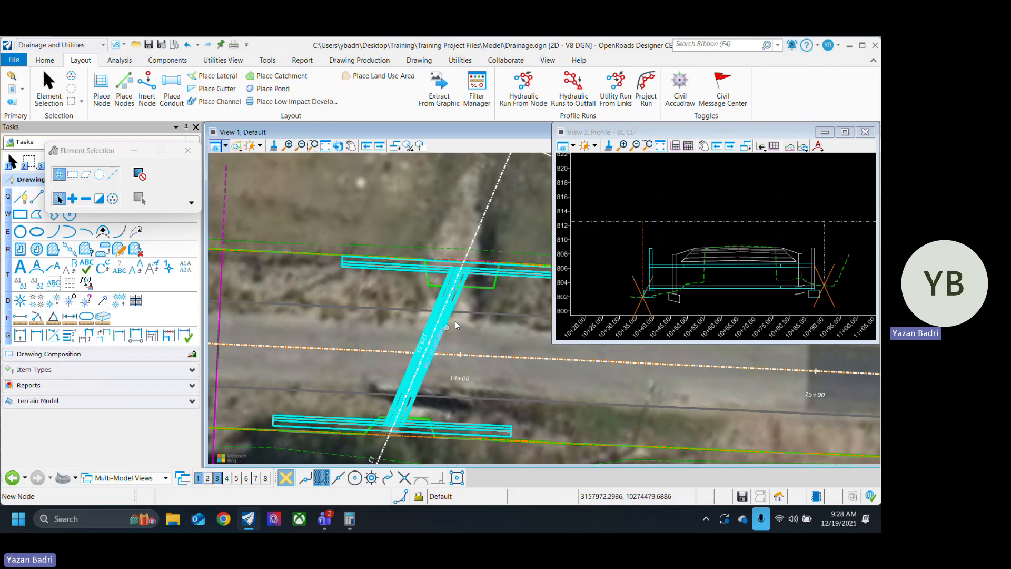
scroll(455, 323, up, 1)
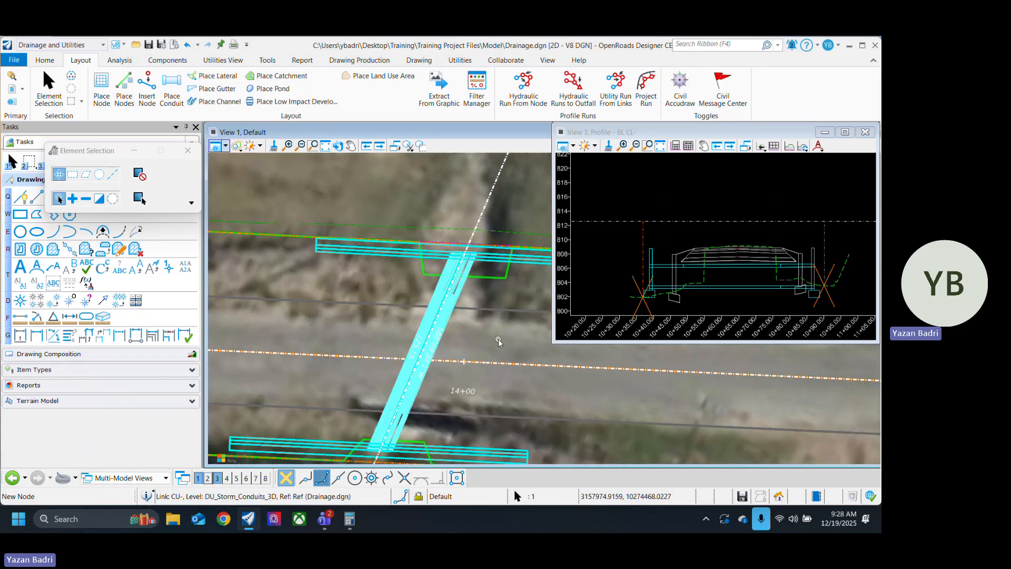
scroll(465, 357, up, 2)
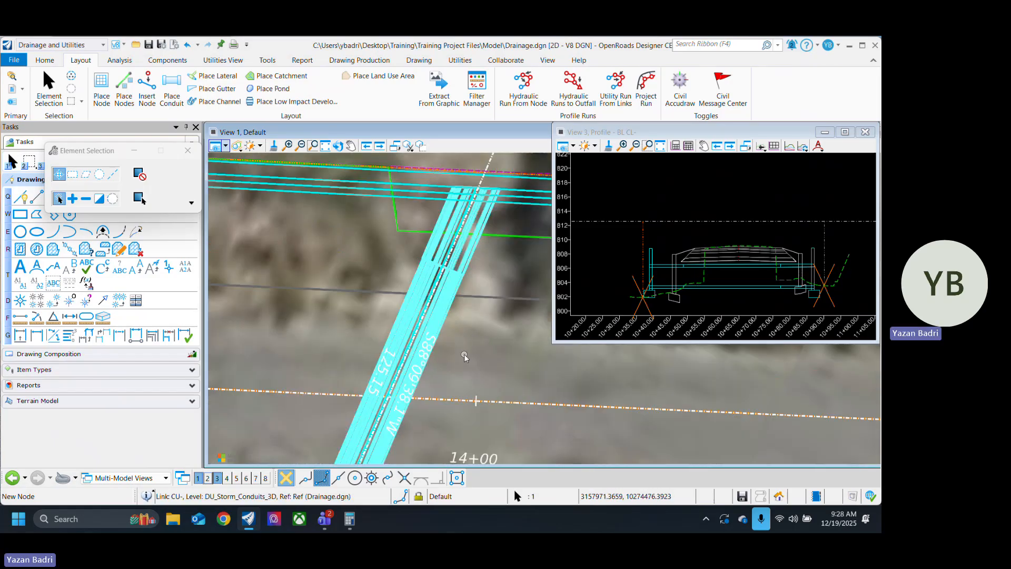
scroll(463, 330, down, 2)
scroll(364, 376, up, 3)
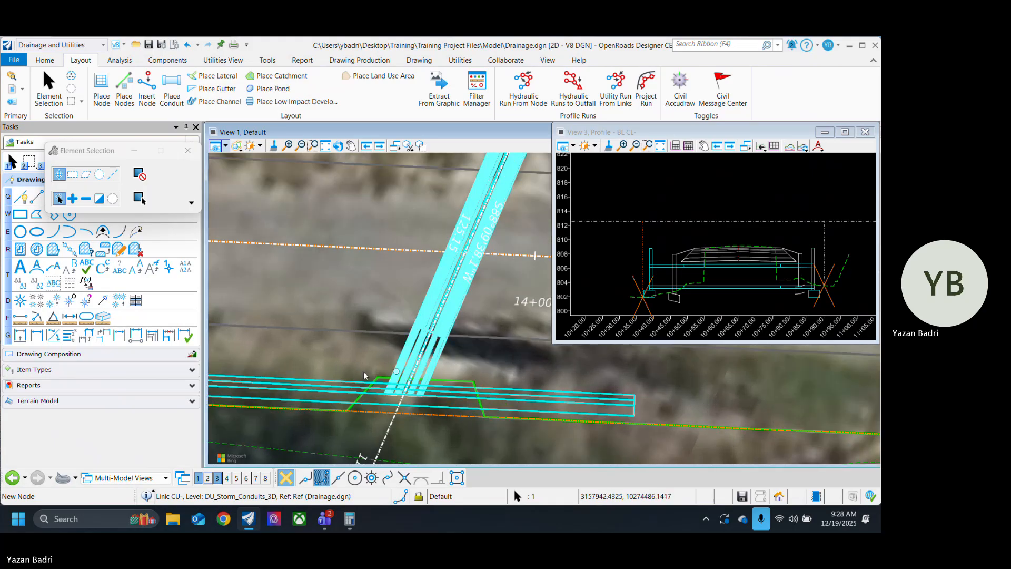
scroll(364, 376, up, 2)
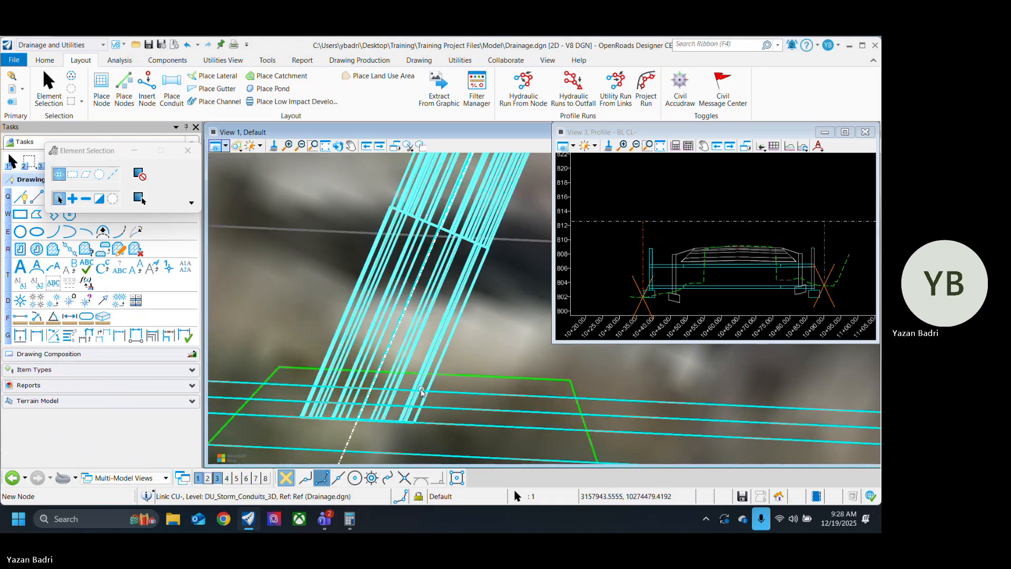
click(387, 330)
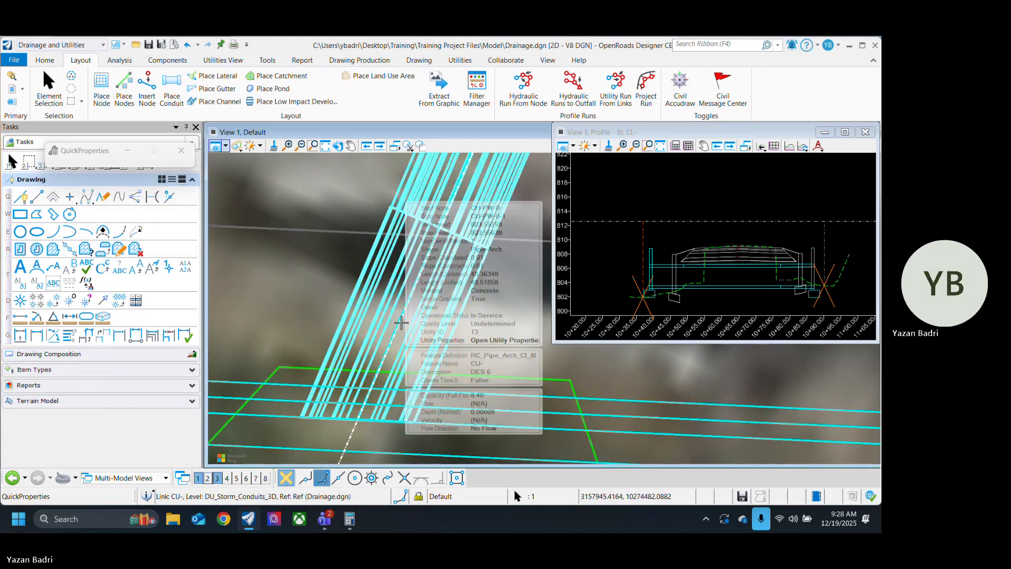
click(521, 341)
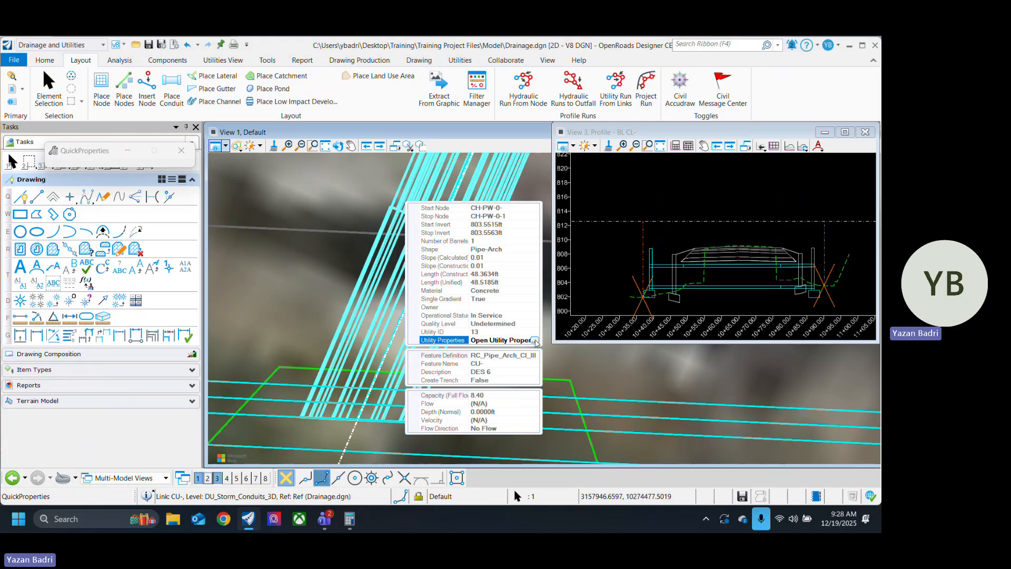
click(535, 341)
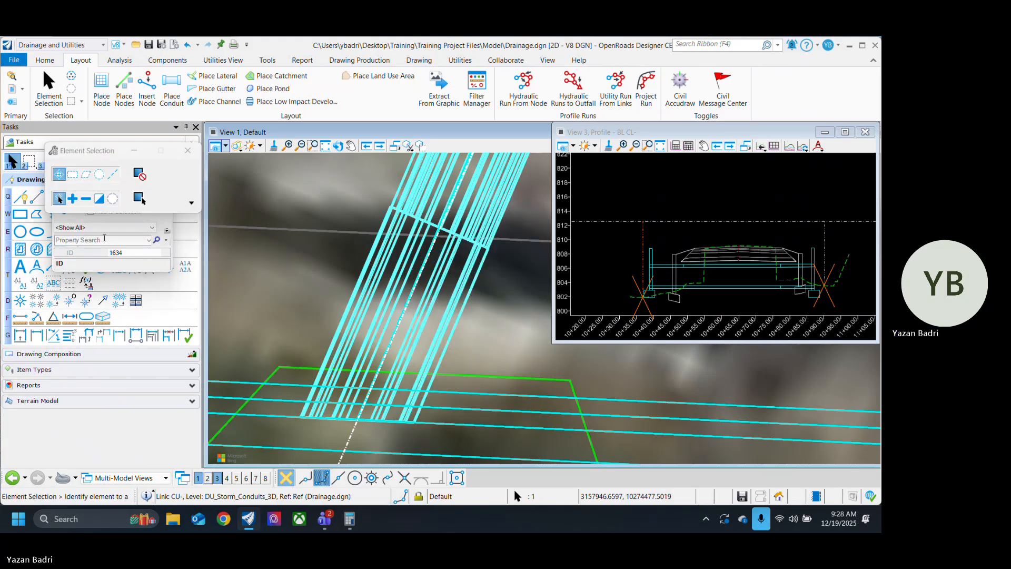
click(158, 168)
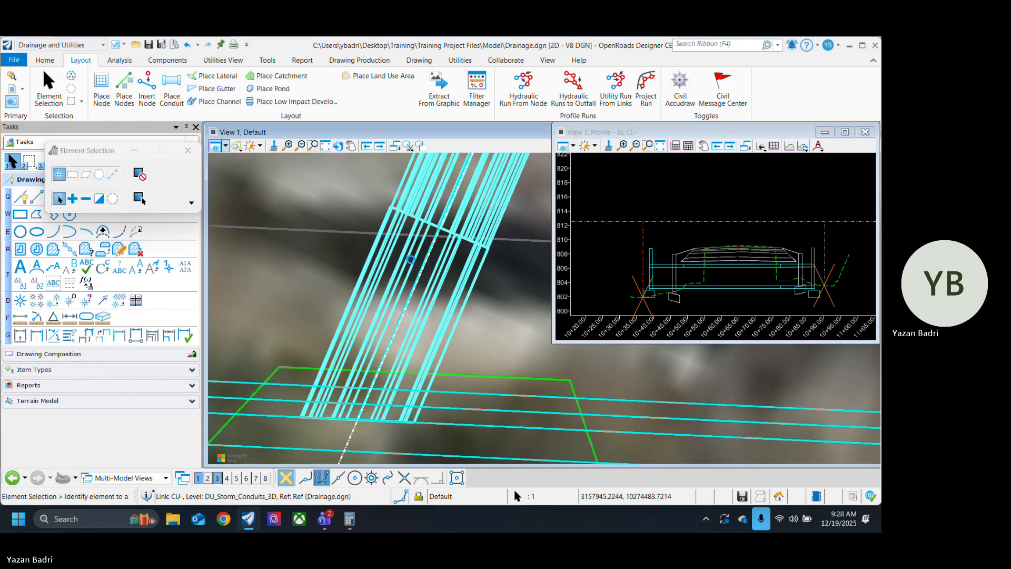
Step: Open the utility properties of the pipe-arch conduit and enlarge the window to show the full property list
double_click(411, 260)
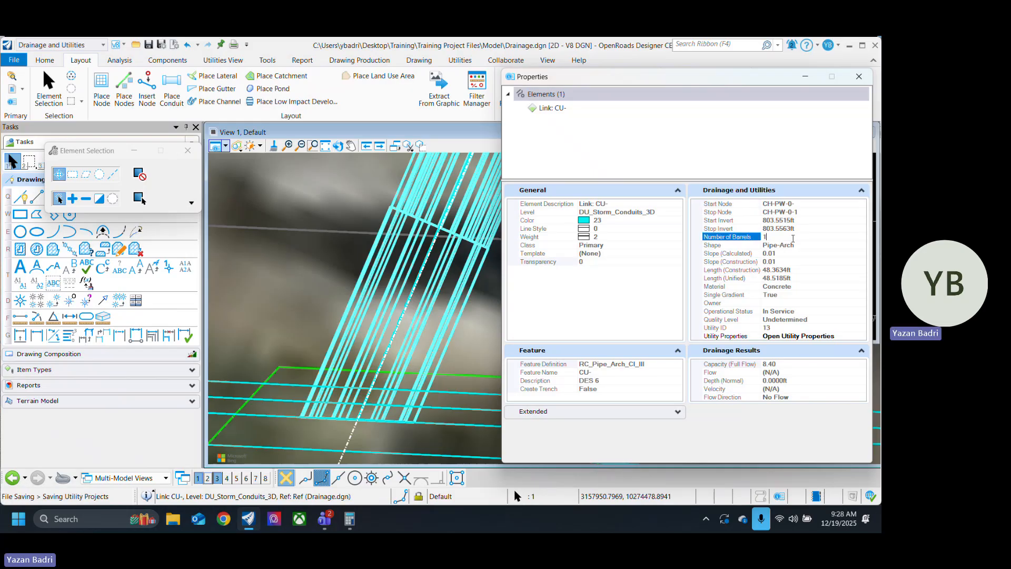
click(796, 238)
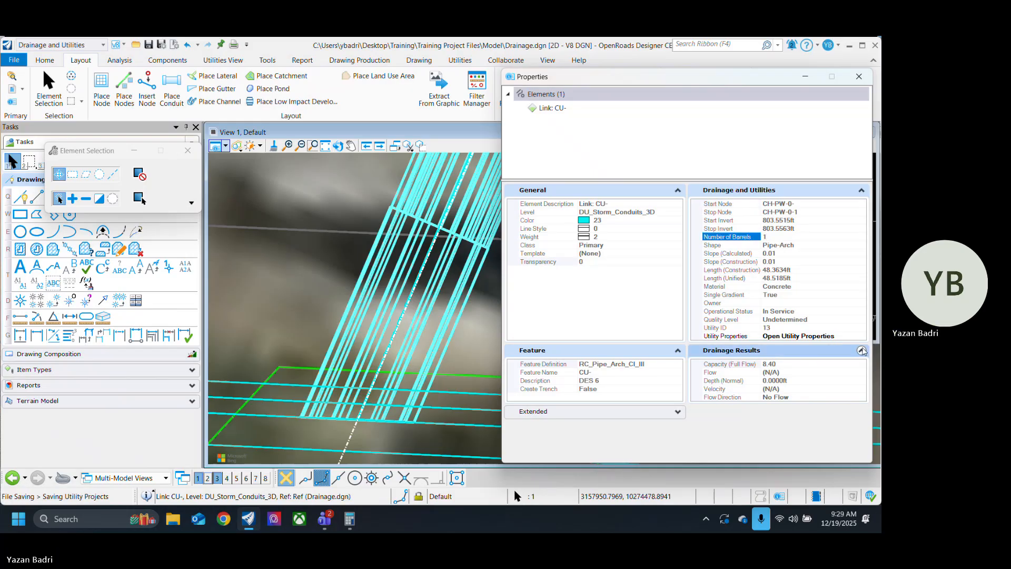
click(860, 337)
click(861, 337)
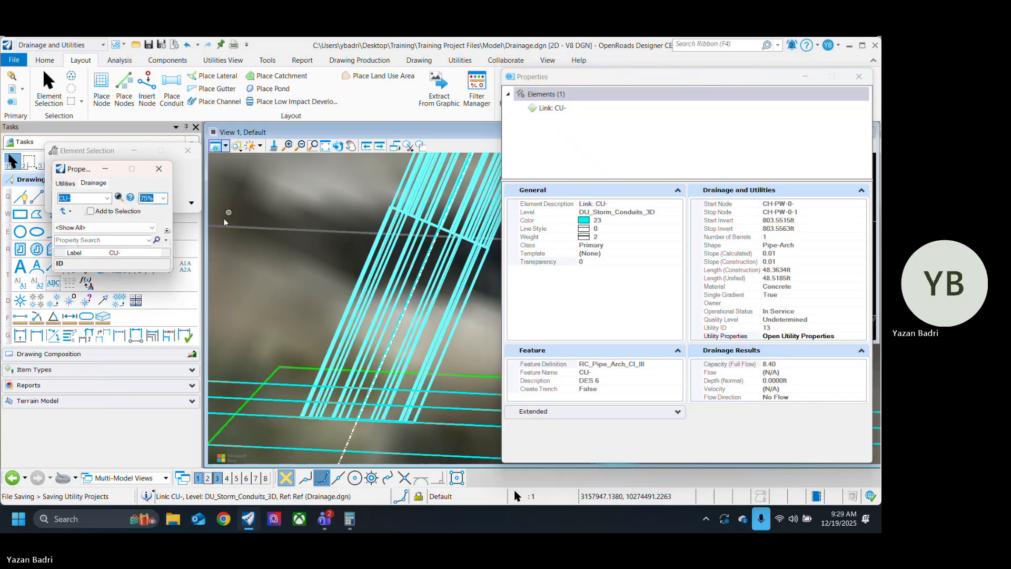
drag(91, 170, 572, 125)
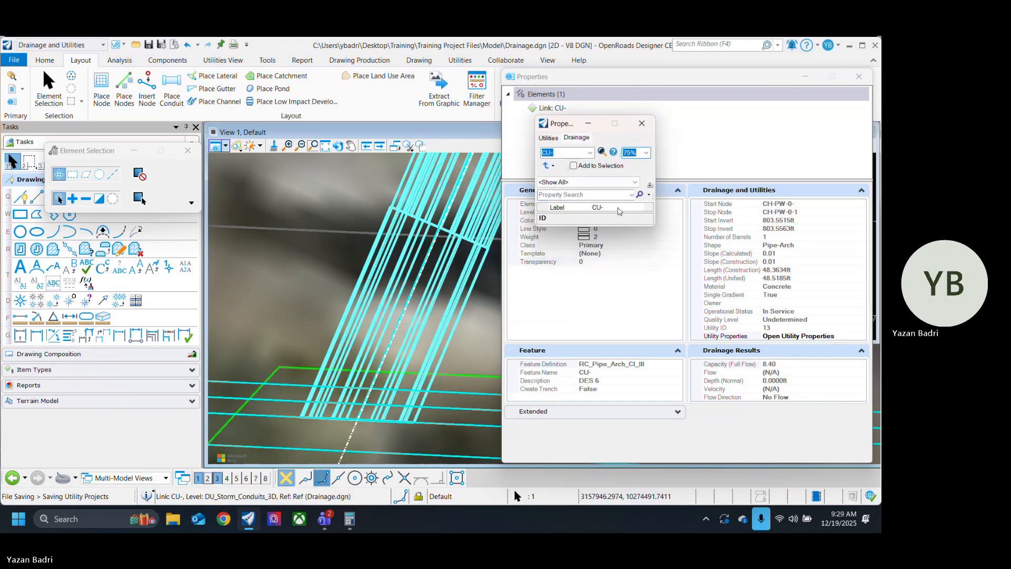
drag(656, 226, 852, 486)
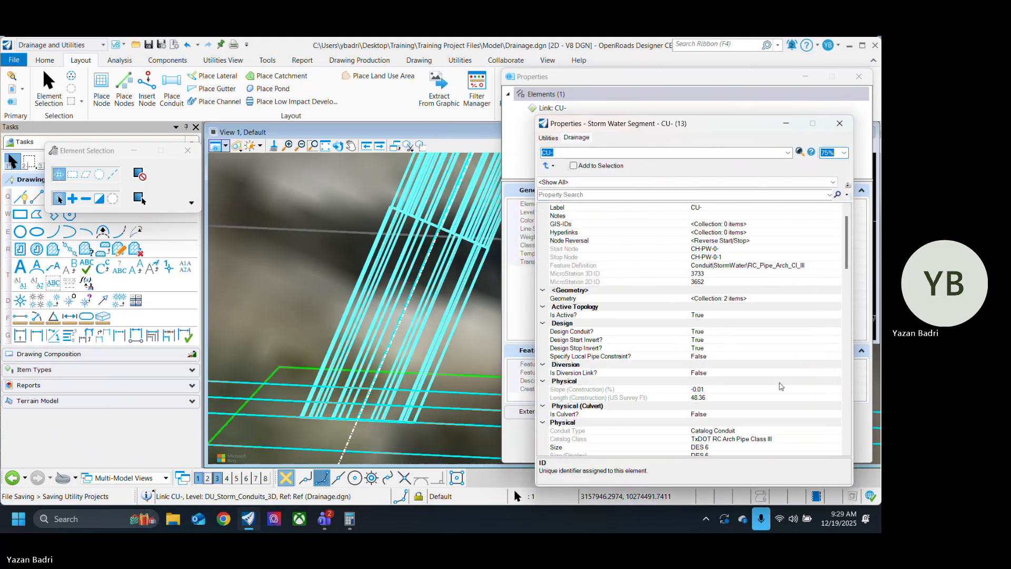
Step: Set the pipe-arch conduit's number of barrels to 3 and close both of its property windows
scroll(769, 382, up, 1)
scroll(778, 340, down, 3)
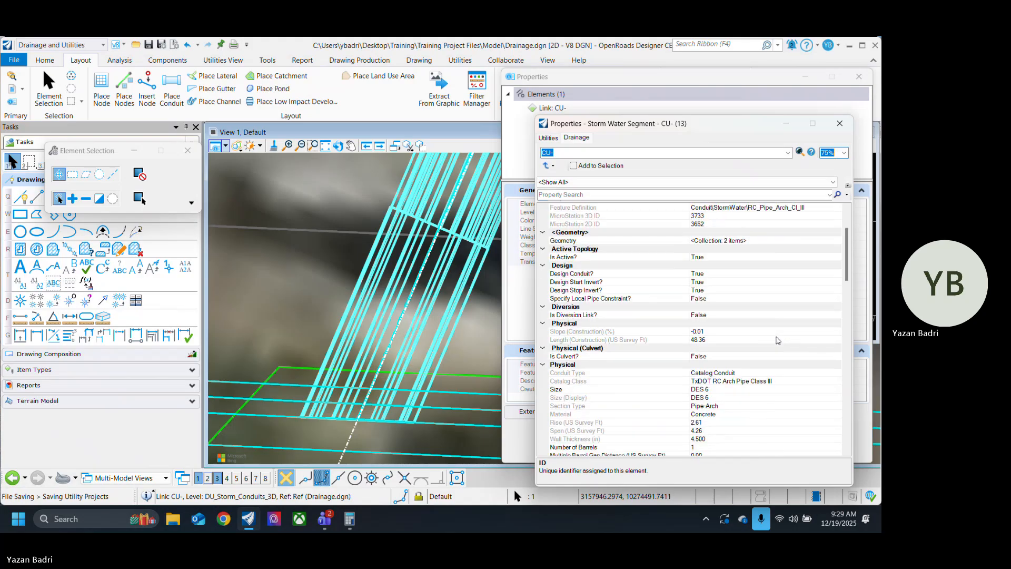
scroll(778, 340, down, 2)
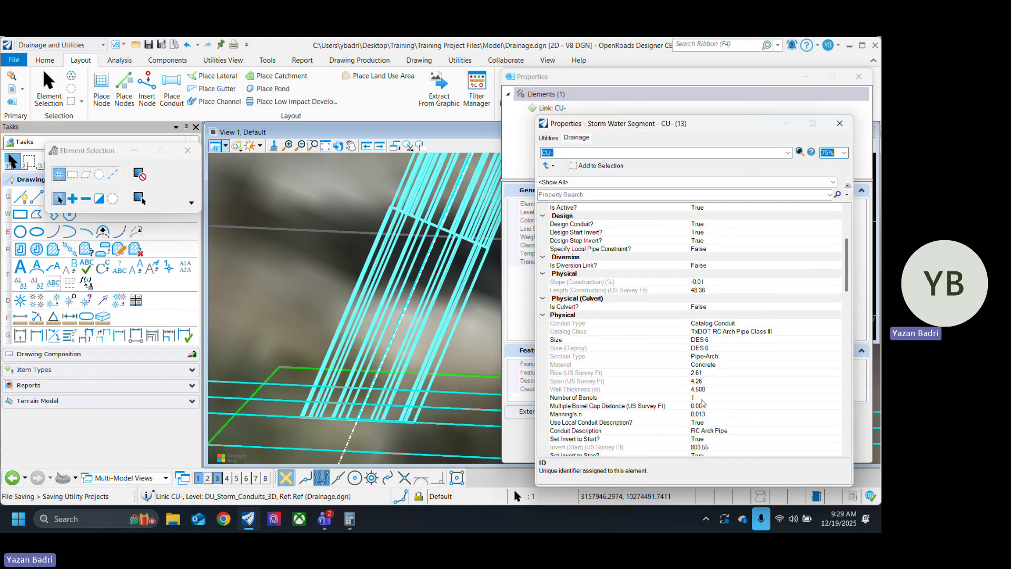
click(697, 398)
double_click(697, 399)
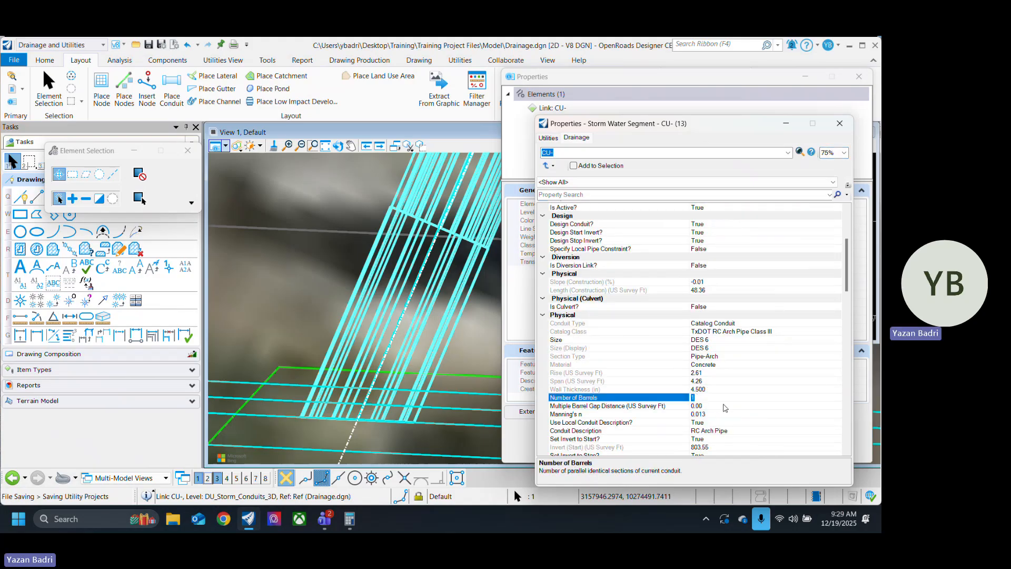
text(3)
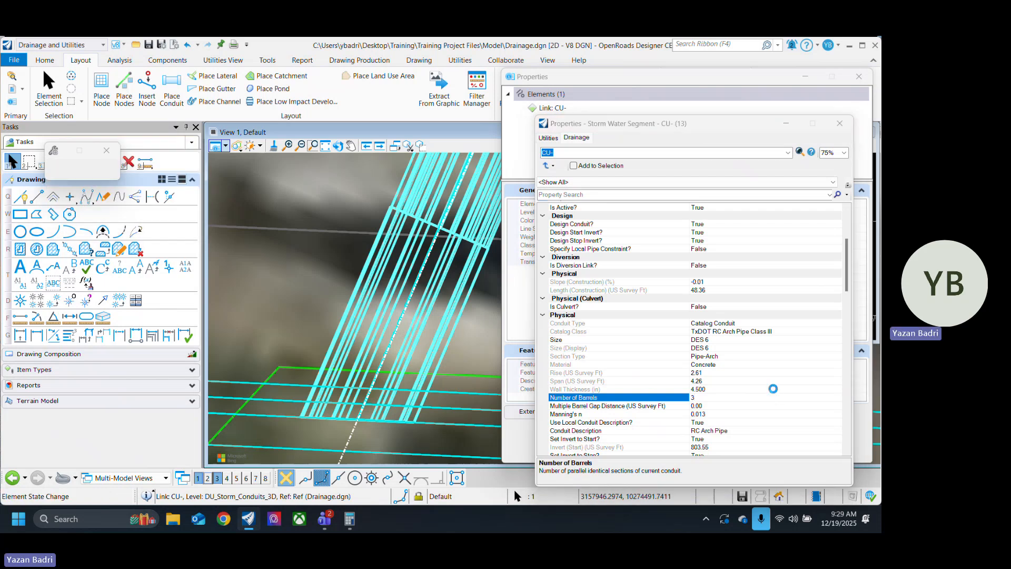
scroll(315, 375, down, 2)
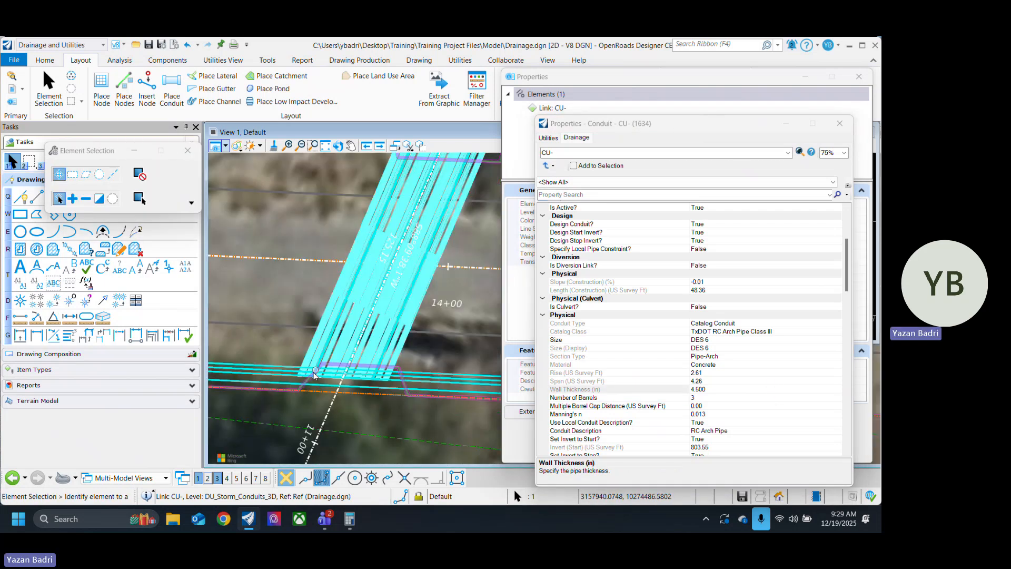
scroll(315, 375, down, 2)
scroll(316, 371, up, 5)
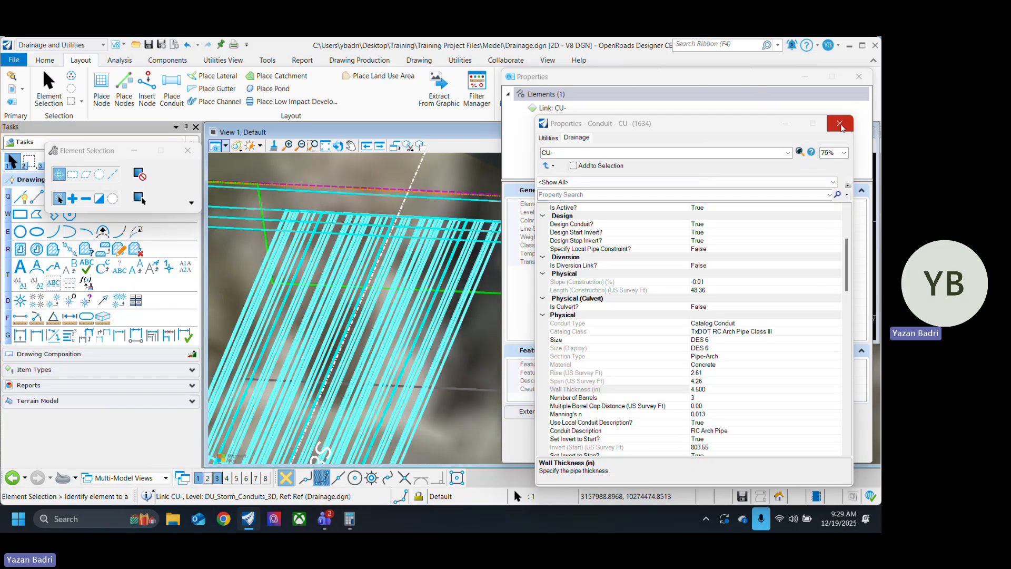
click(840, 124)
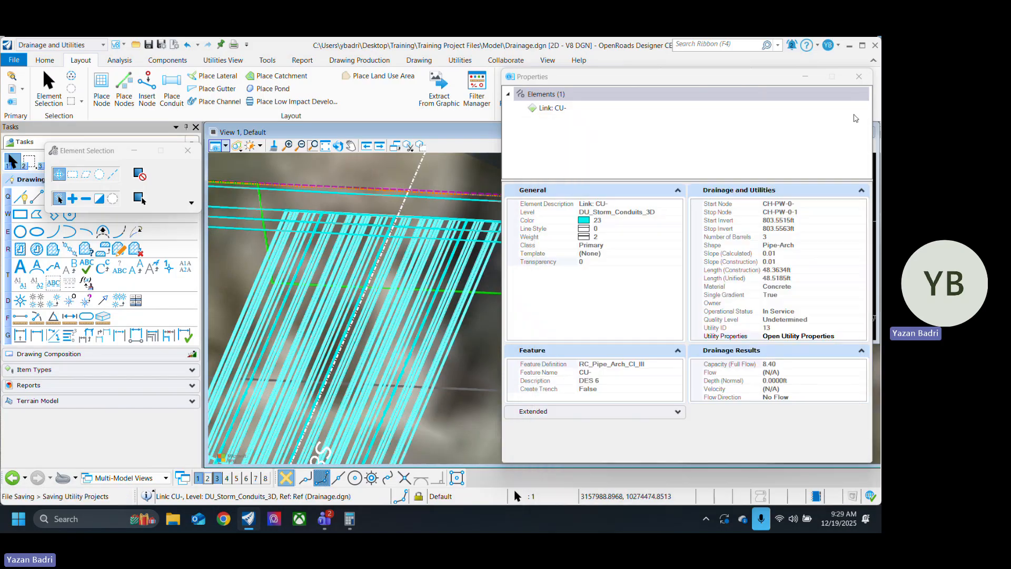
click(859, 76)
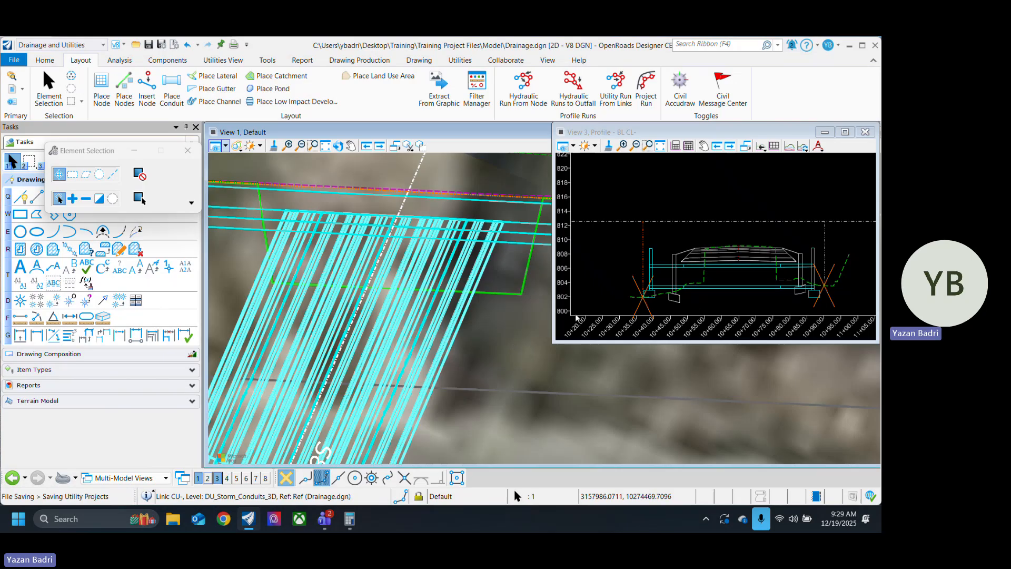
scroll(513, 292, down, 5)
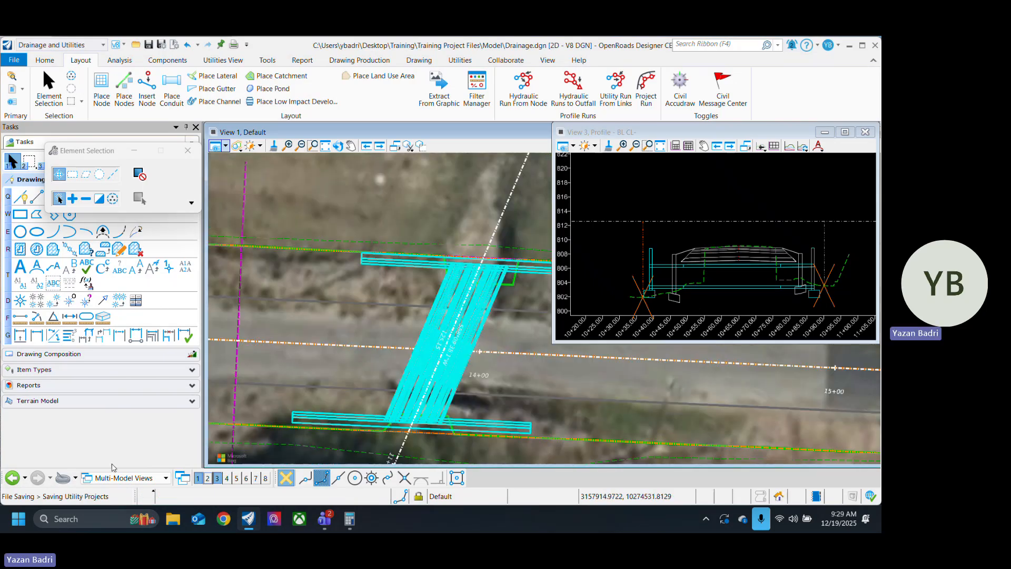
Step: Open View 4 and resize it to a medium-sized window over the plan view
click(227, 478)
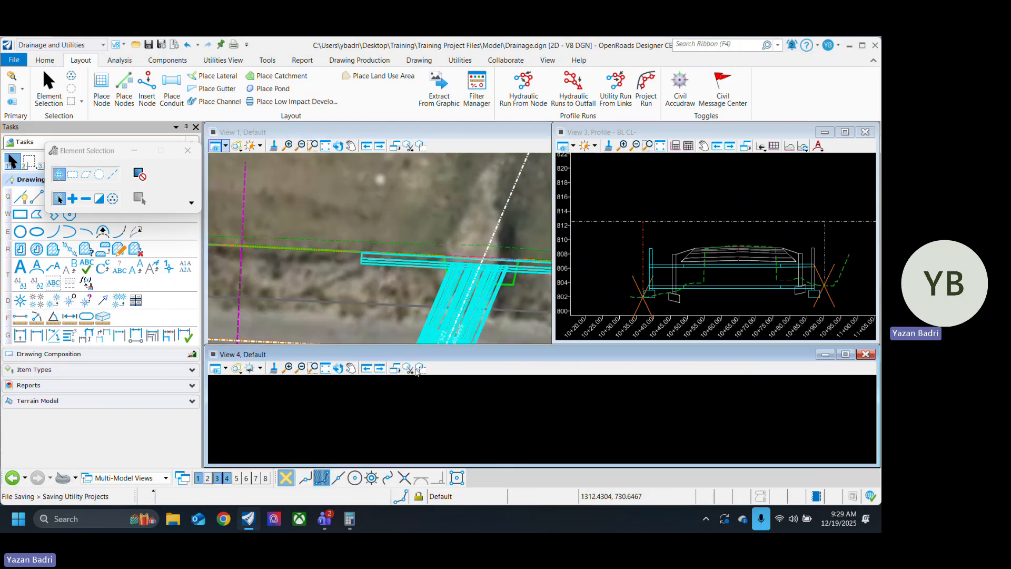
drag(459, 354, 565, 189)
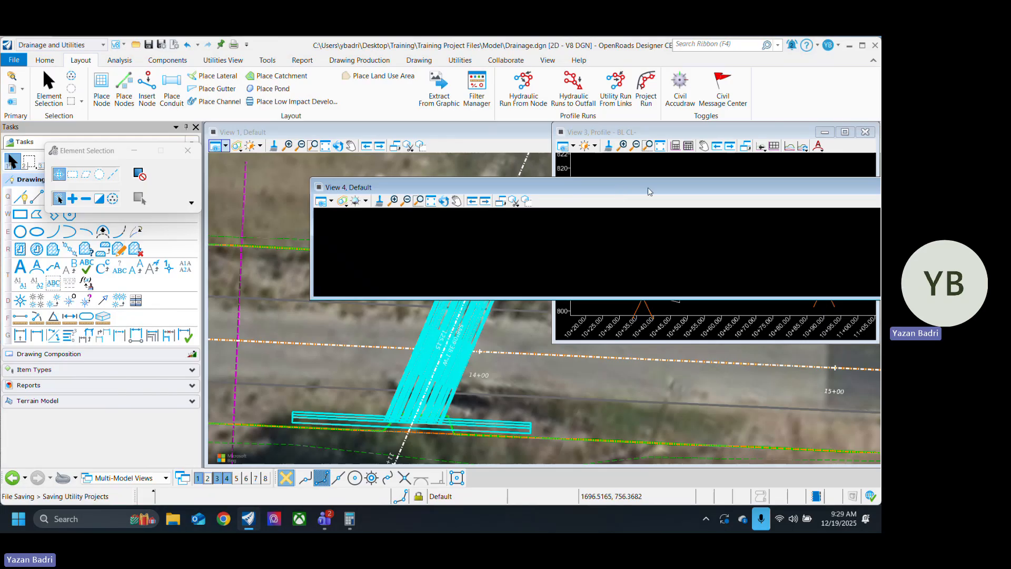
drag(649, 191, 559, 197)
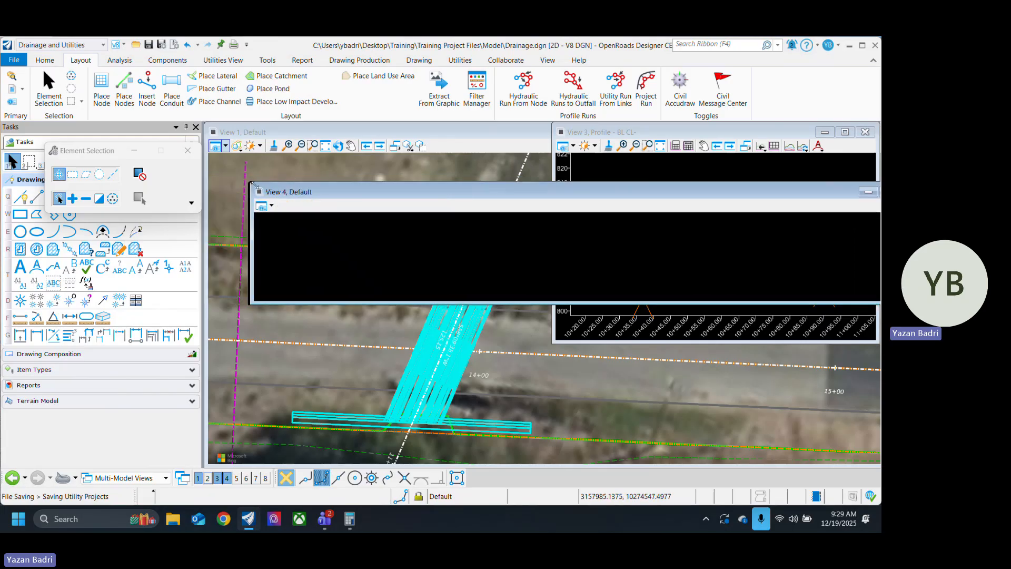
drag(253, 184, 632, 154)
drag(699, 159, 413, 147)
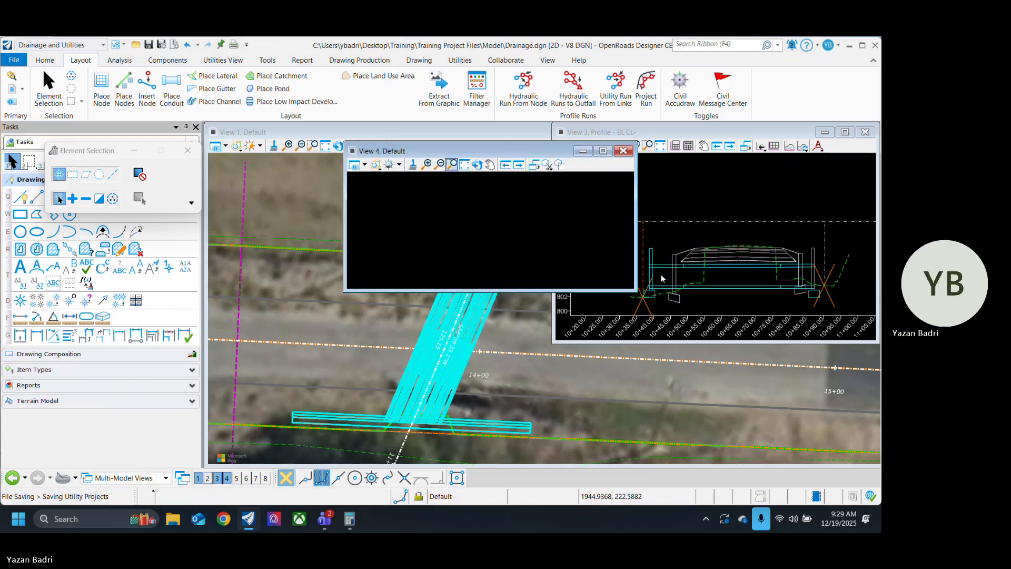
drag(636, 290, 740, 429)
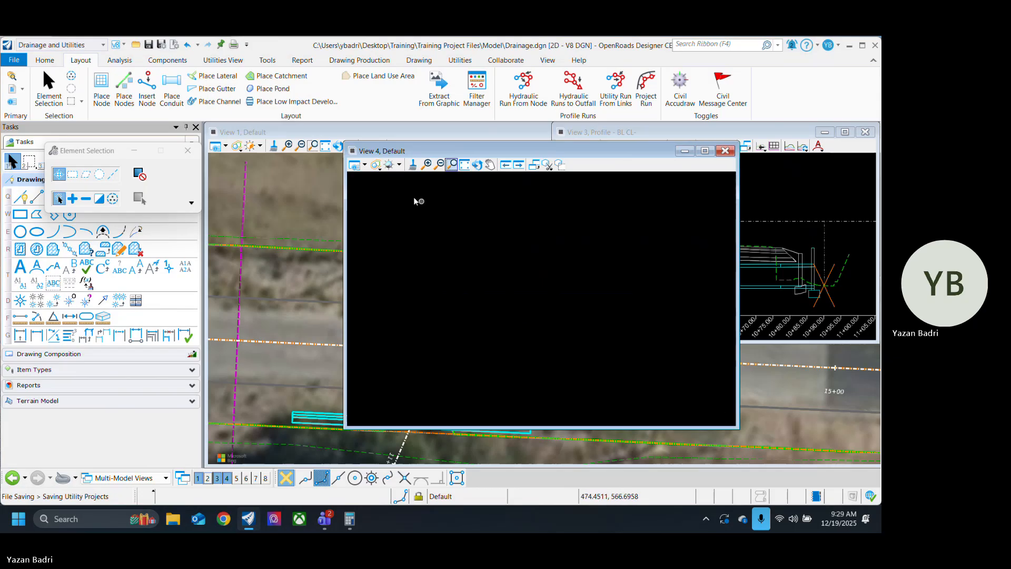
Step: Switch View 4 to the Default-3D model and fit the whole model in it
click(363, 167)
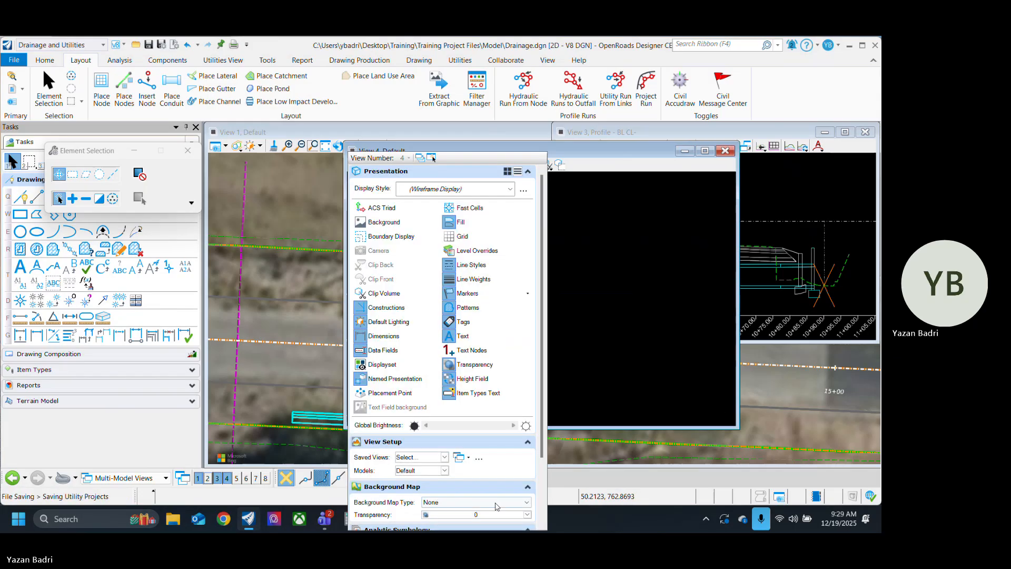
scroll(482, 459, down, 2)
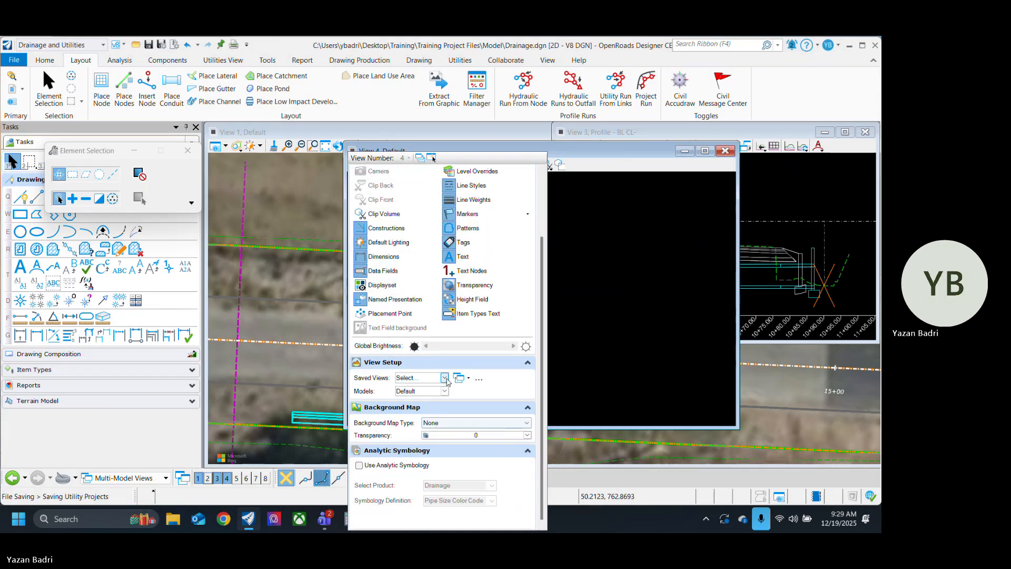
click(445, 378)
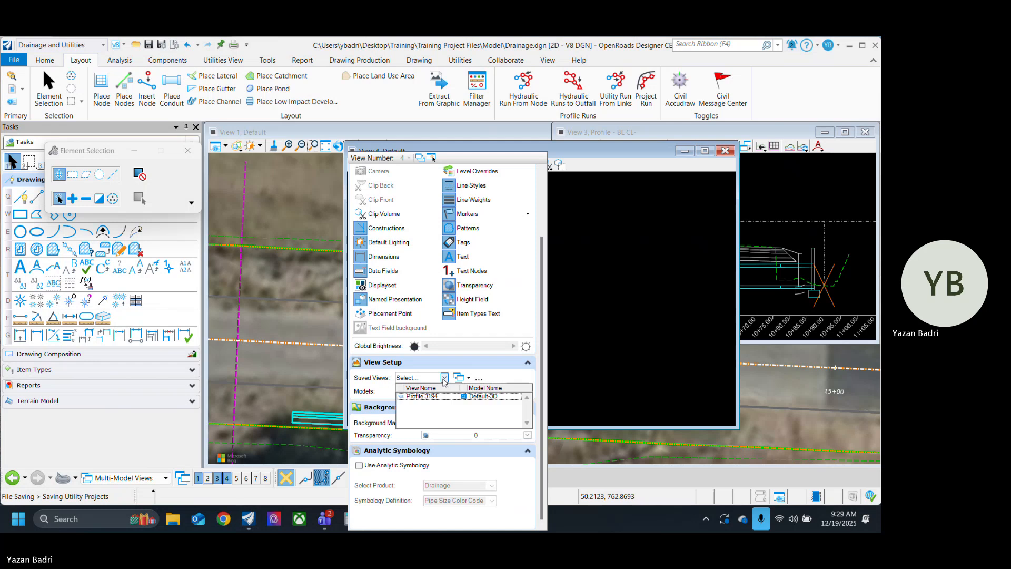
click(445, 378)
click(444, 391)
click(427, 416)
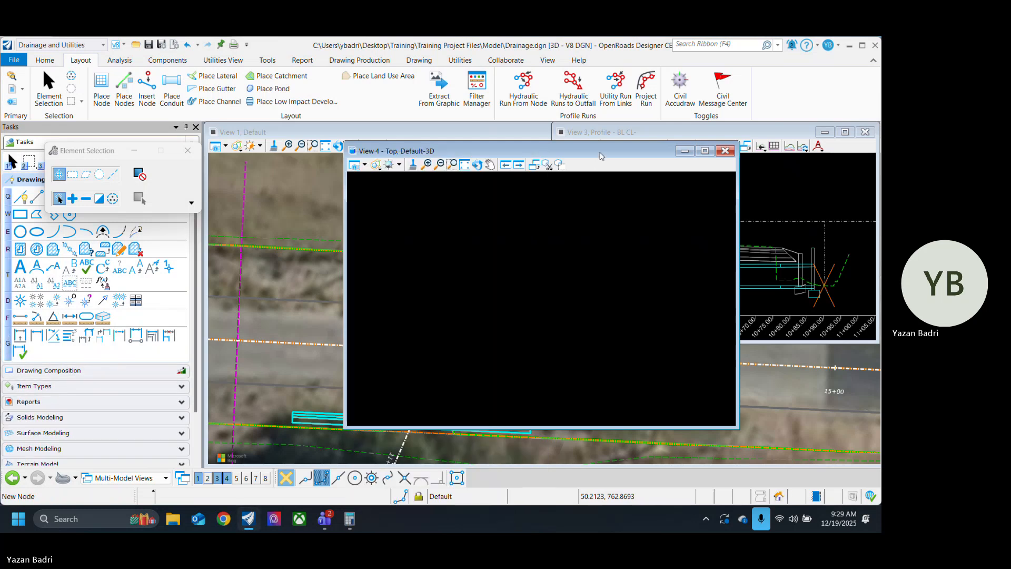
click(464, 165)
Step: Inspect the multi-barrel culvert in 3D, examining how the pipes meet the headwalls and pass beneath the road
scroll(504, 307, up, 5)
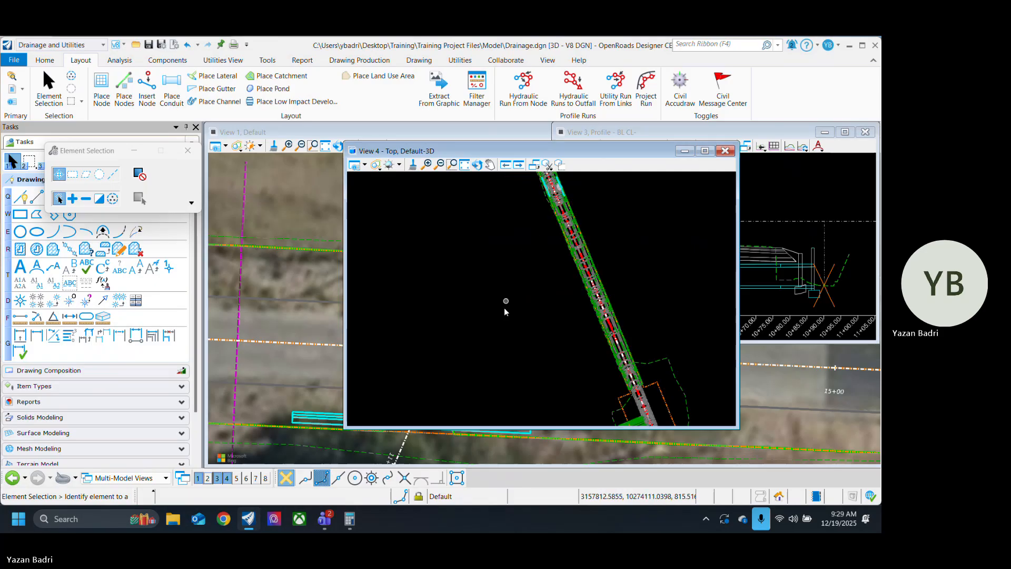
scroll(504, 345, up, 2)
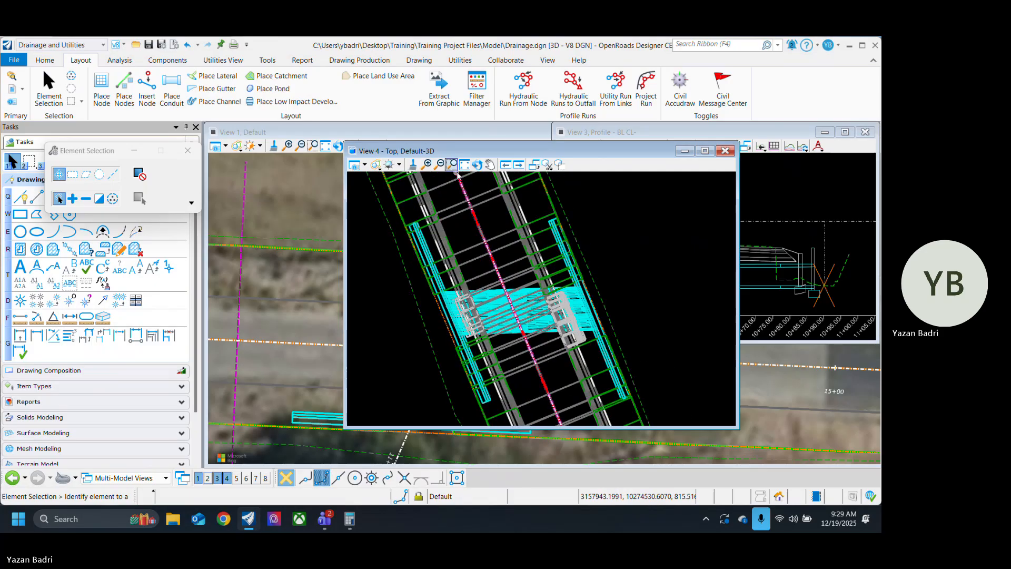
click(477, 165)
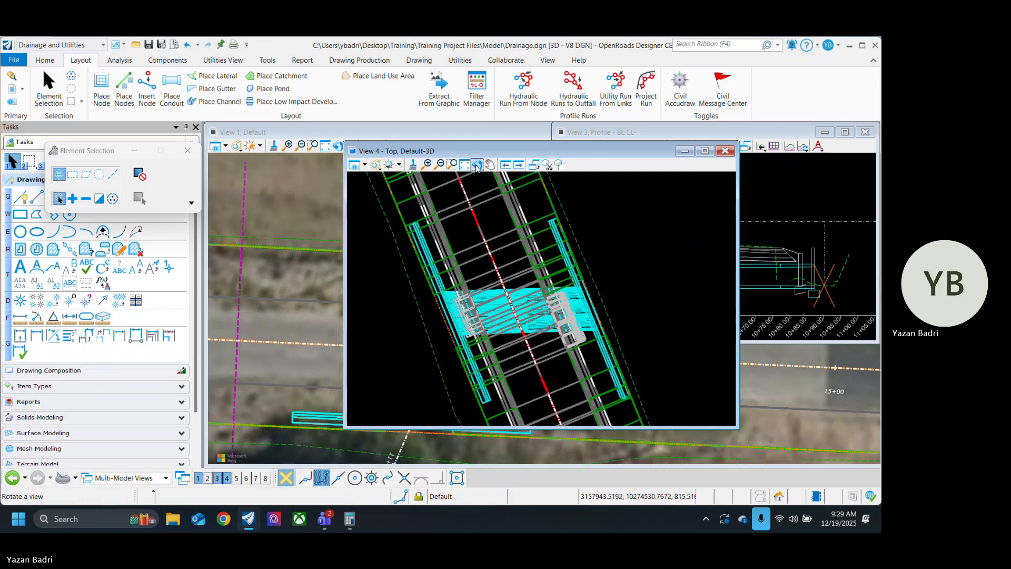
click(550, 301)
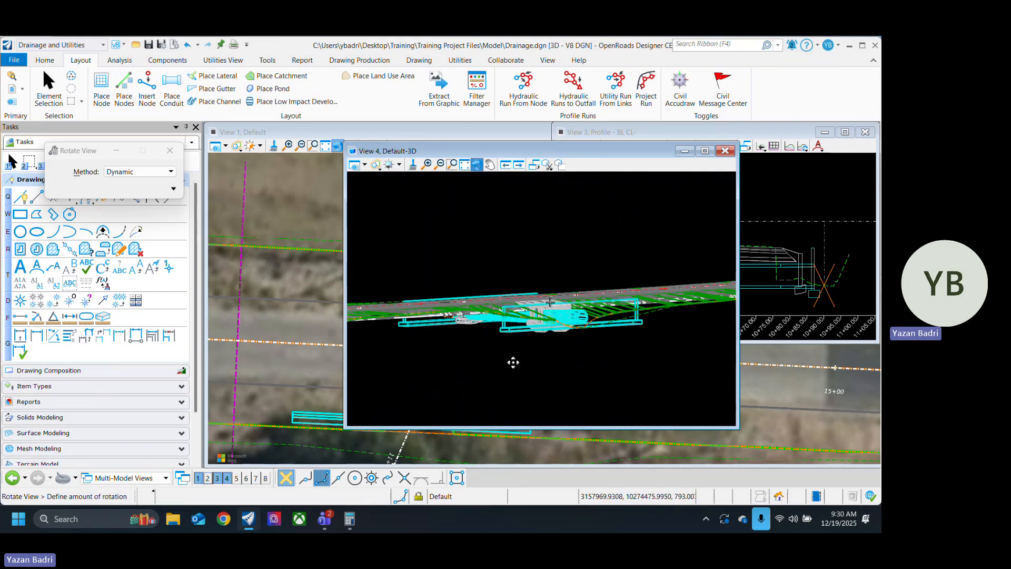
click(560, 299)
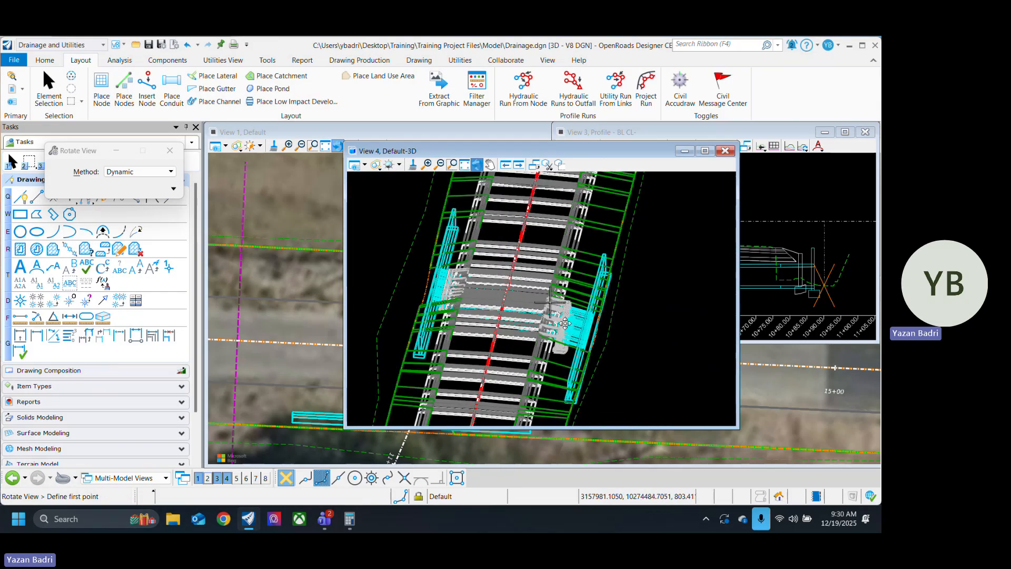
scroll(565, 324, up, 4)
scroll(537, 343, down, 3)
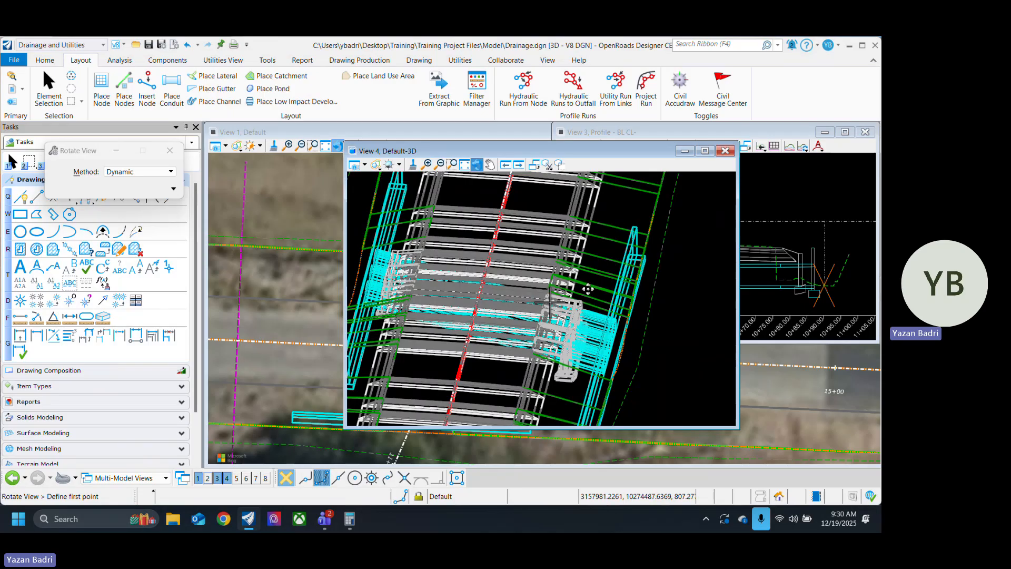
click(594, 324)
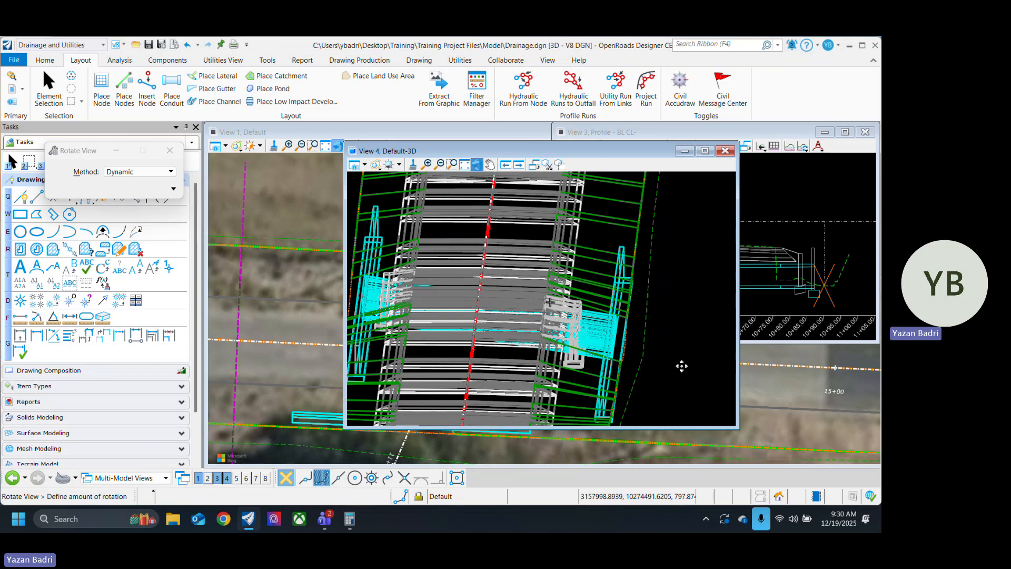
click(688, 366)
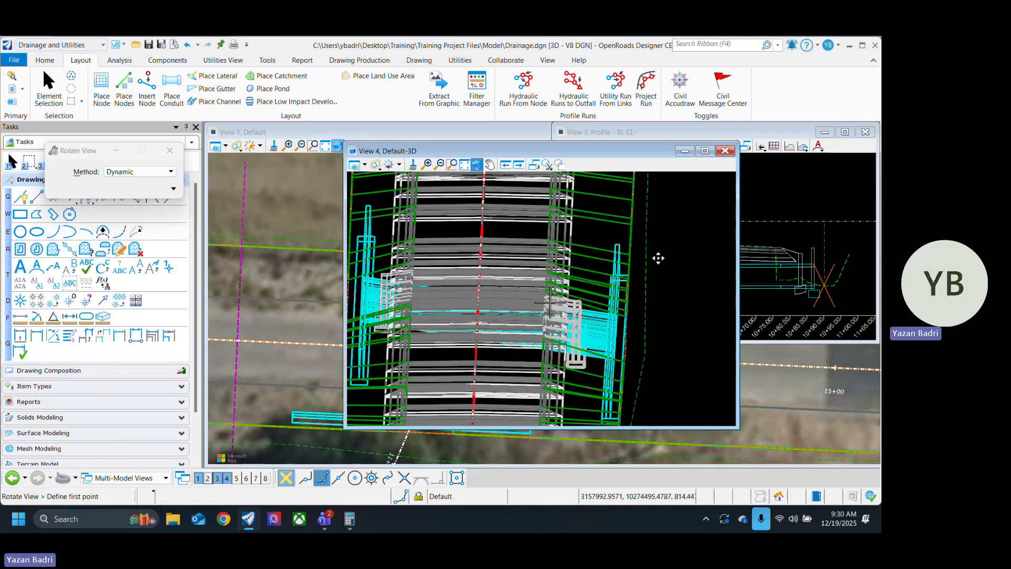
scroll(630, 235, up, 3)
scroll(630, 235, down, 3)
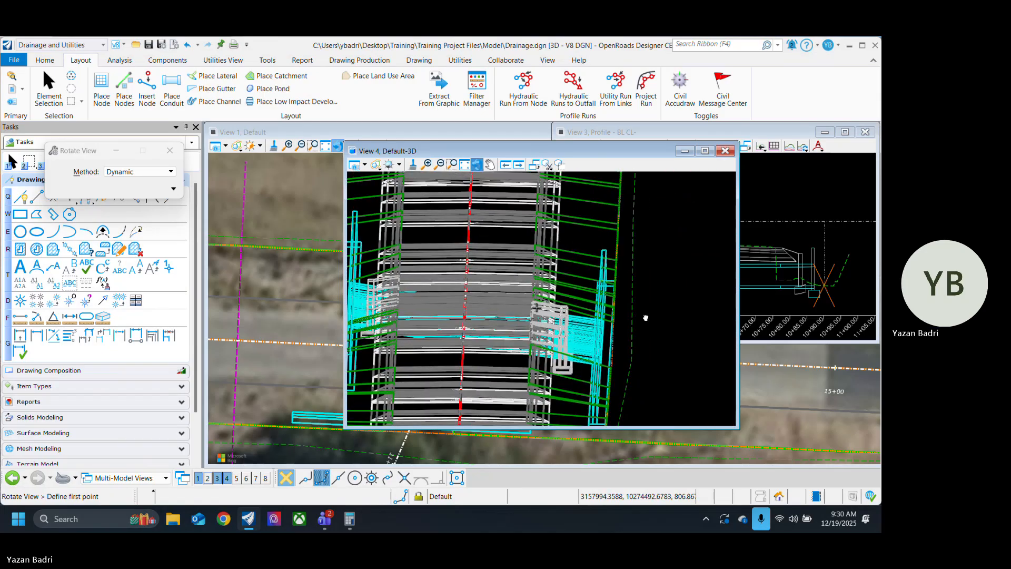
click(668, 347)
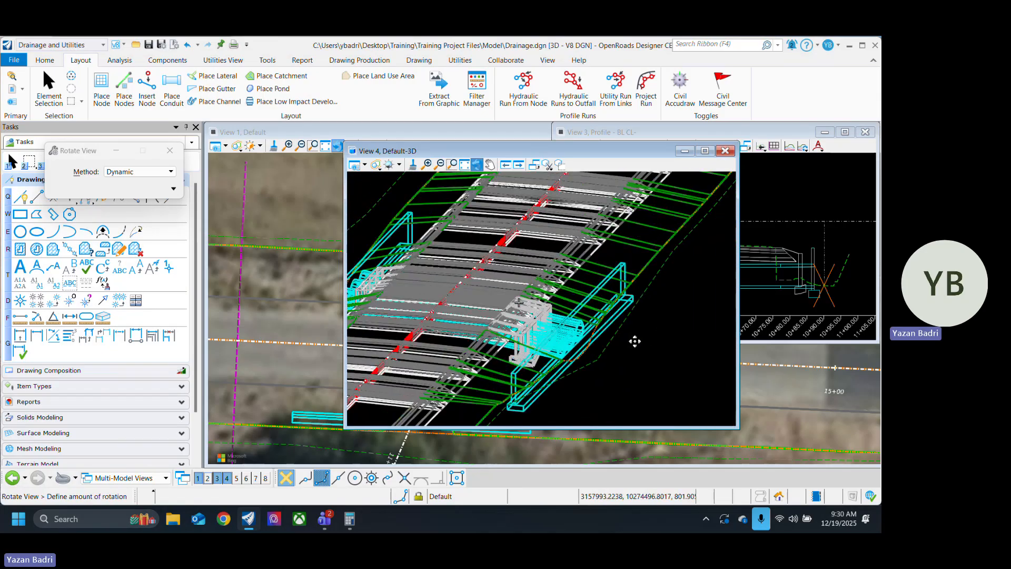
click(587, 377)
scroll(587, 377, down, 2)
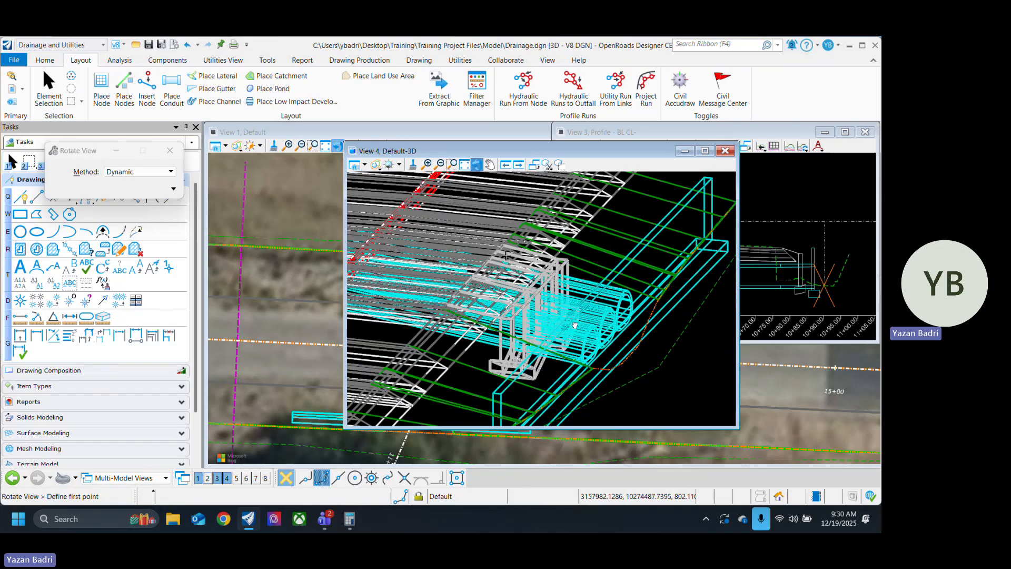
scroll(684, 262, up, 2)
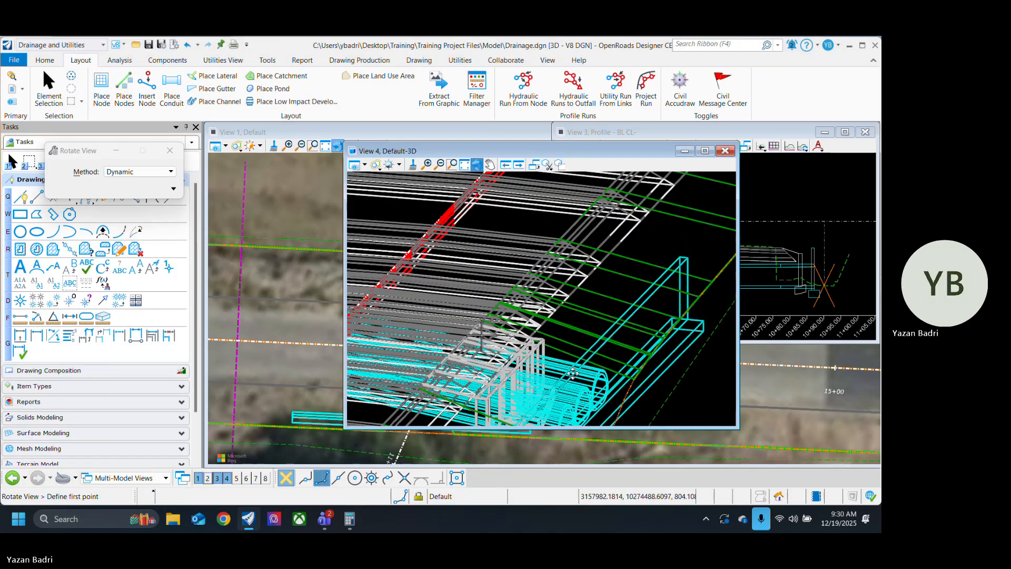
Step: Examine the multi-barrel culvert ends and both headwalls from other angles in 3D and close View 4
scroll(639, 260, down, 2)
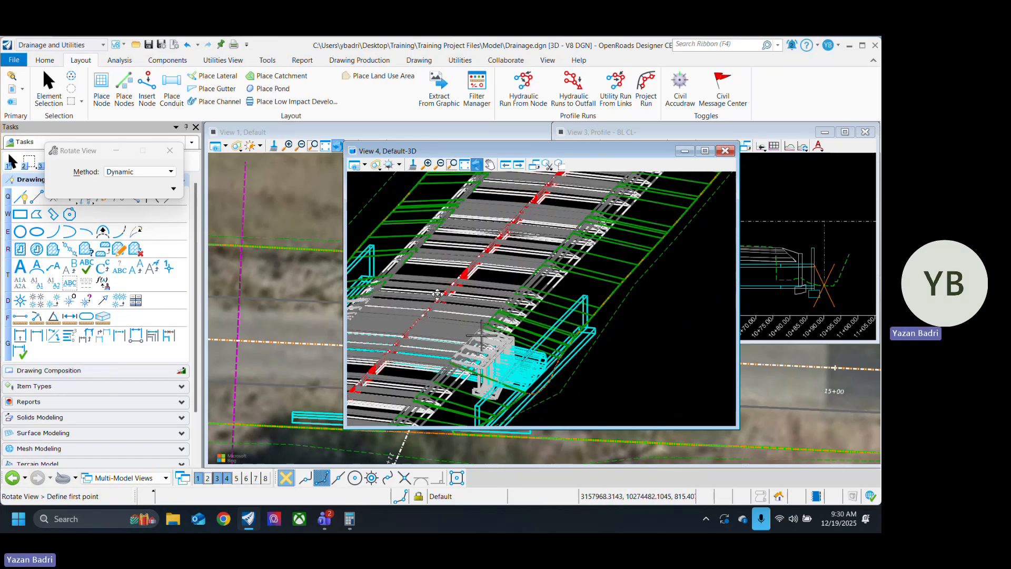
middle_drag(438, 296, 632, 294)
middle_drag(628, 356, 497, 329)
middle_drag(612, 372, 596, 332)
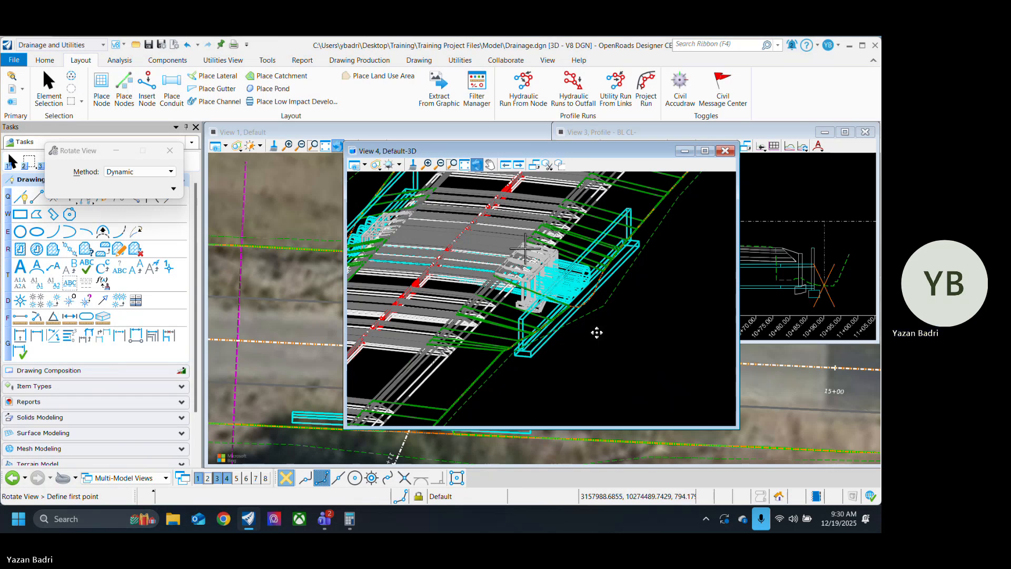
scroll(598, 330, down, 2)
scroll(566, 317, up, 5)
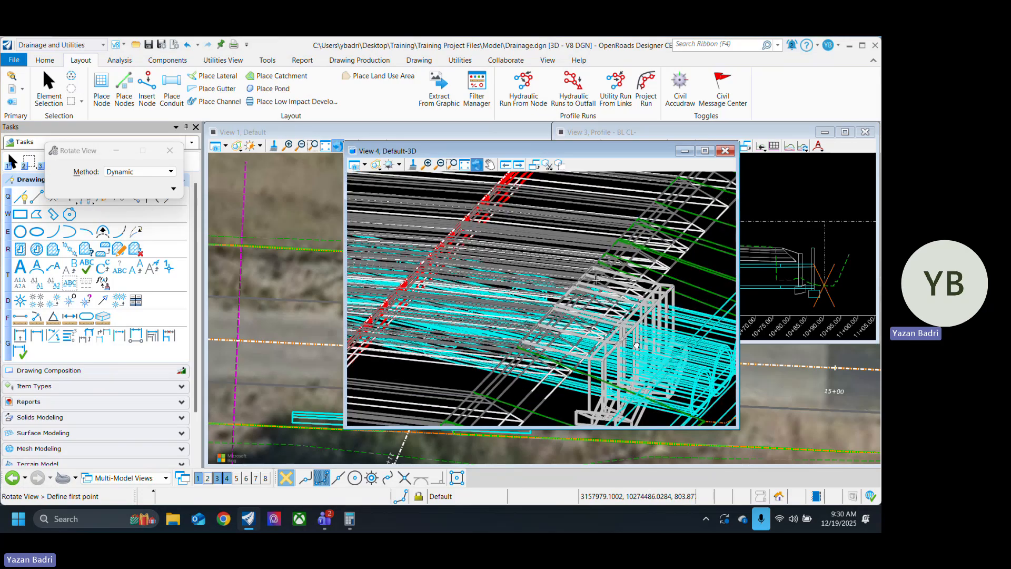
scroll(640, 379, down, 4)
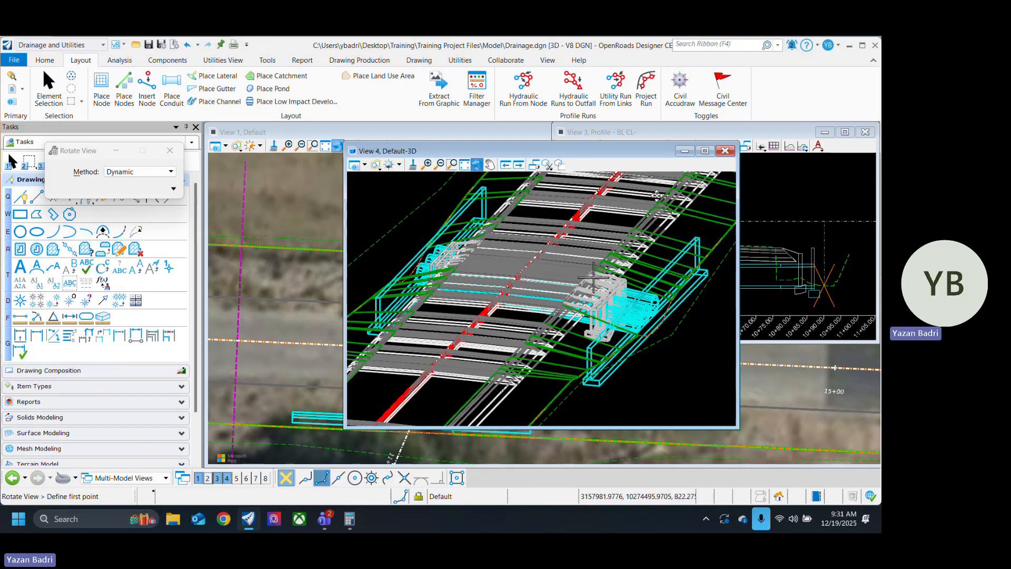
click(724, 151)
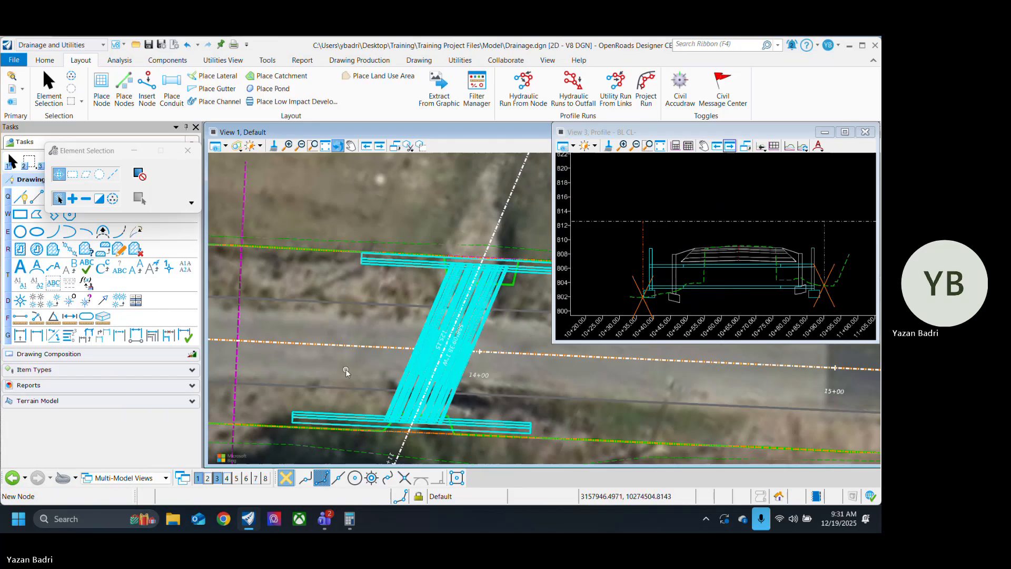
Step: Dock the floating tool settings window beneath the Tasks pane to clear the drawing tools
middle_drag(393, 372, 435, 305)
scroll(435, 305, up, 2)
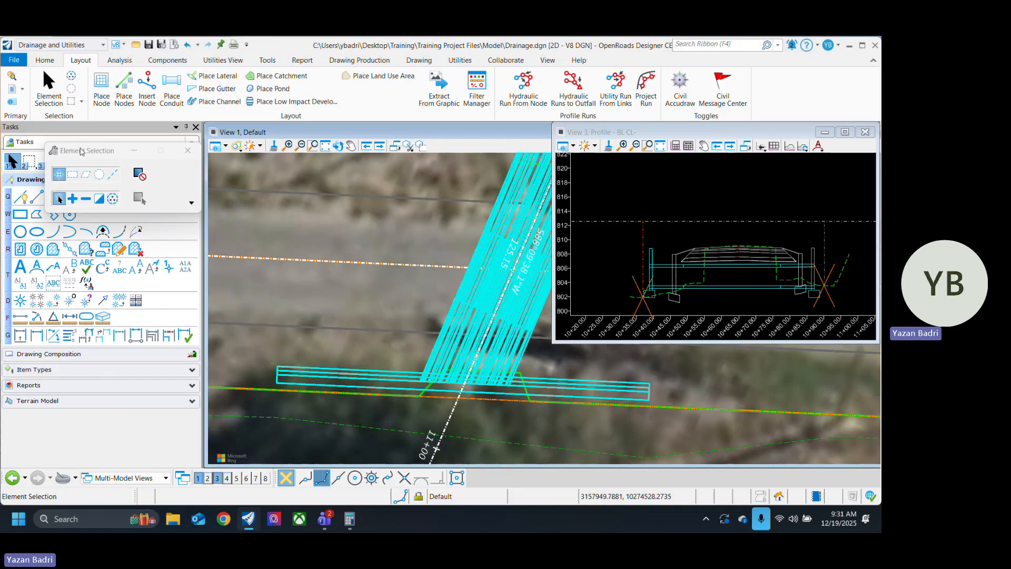
mouse_move(59, 142)
mouse_down()
mouse_move(106, 414)
mouse_move(102, 309)
mouse_up()
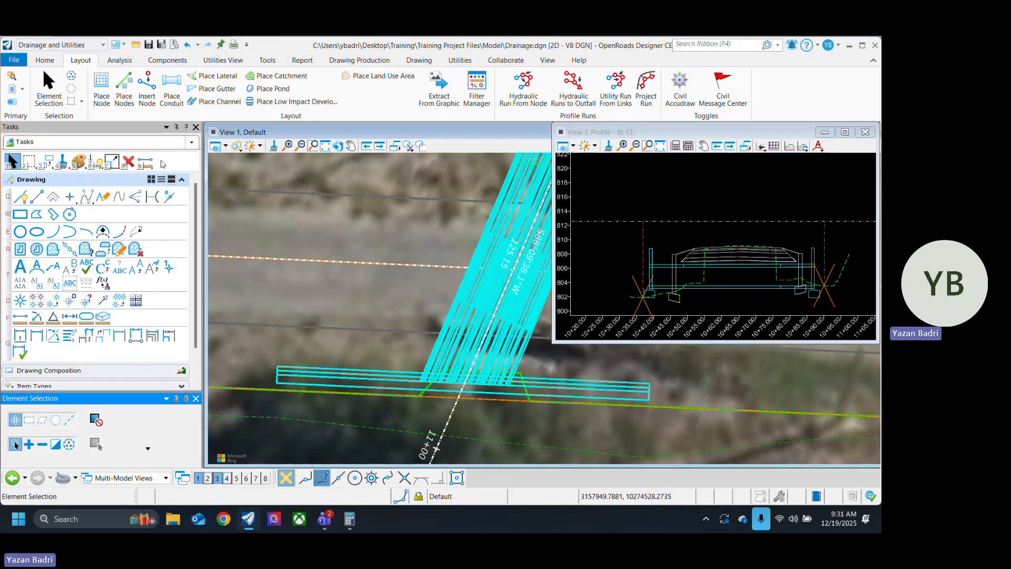
Step: Measure the distance from the road centerline to the gray road edge line beside the lower culvert end in plan
click(20, 317)
click(427, 332)
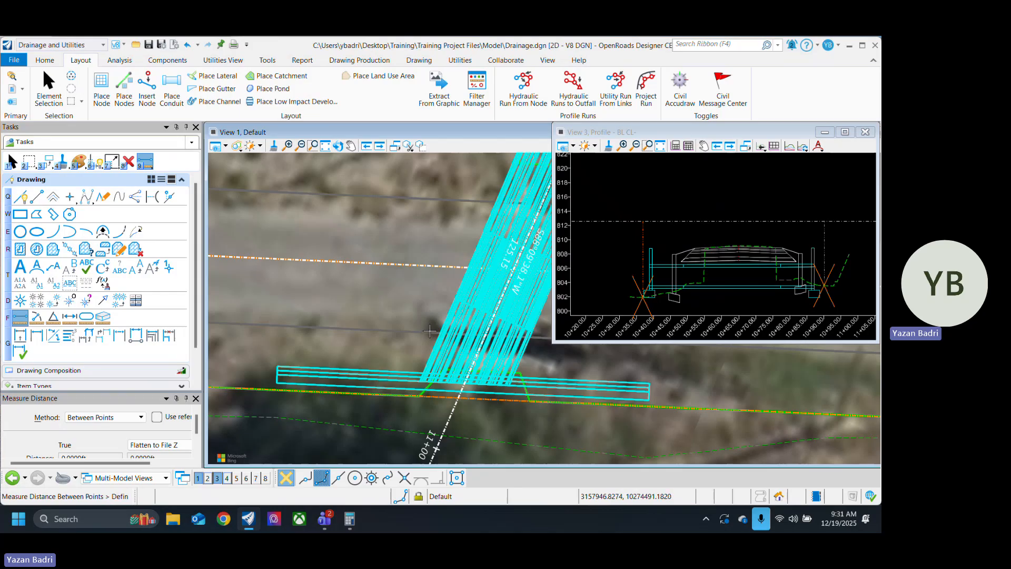
scroll(409, 379, up, 2)
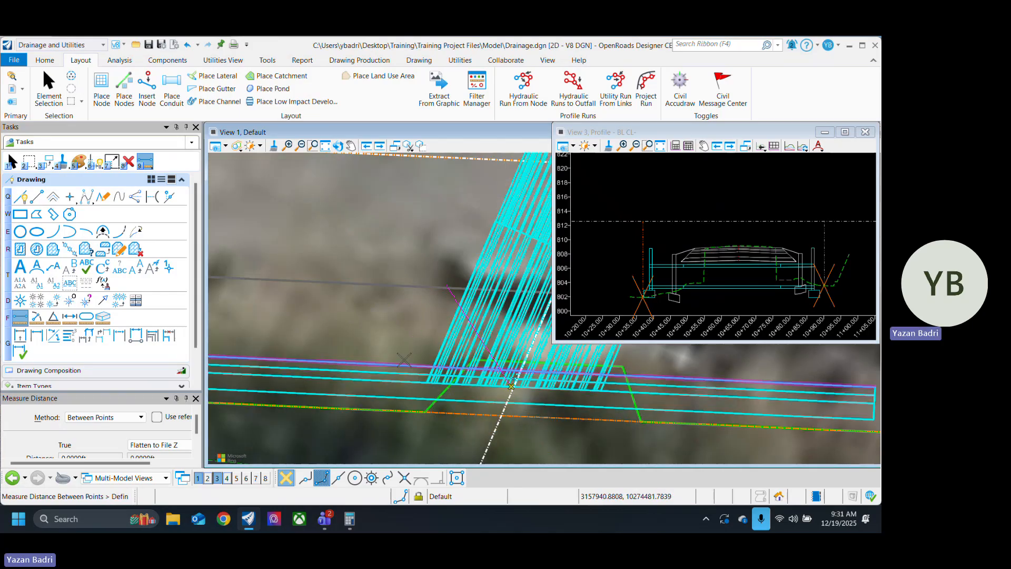
scroll(419, 389, up, 1)
click(419, 389)
scroll(421, 391, up, 1)
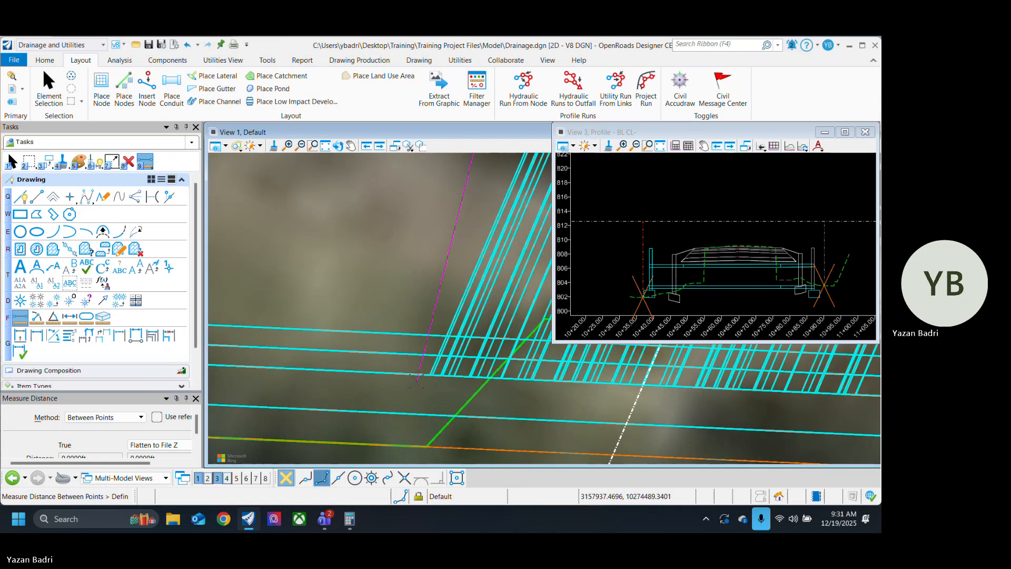
scroll(433, 412, down, 2)
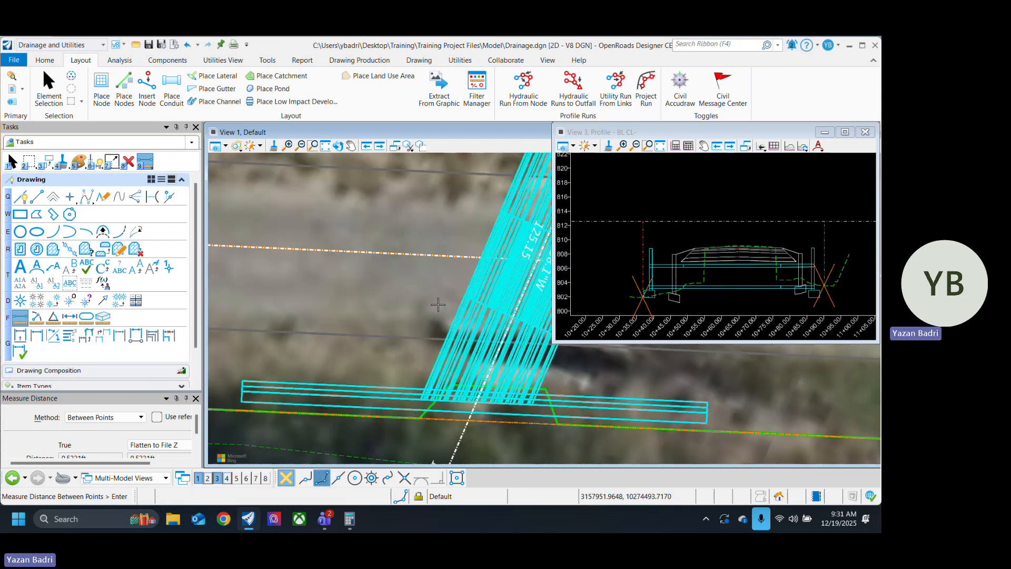
click(427, 337)
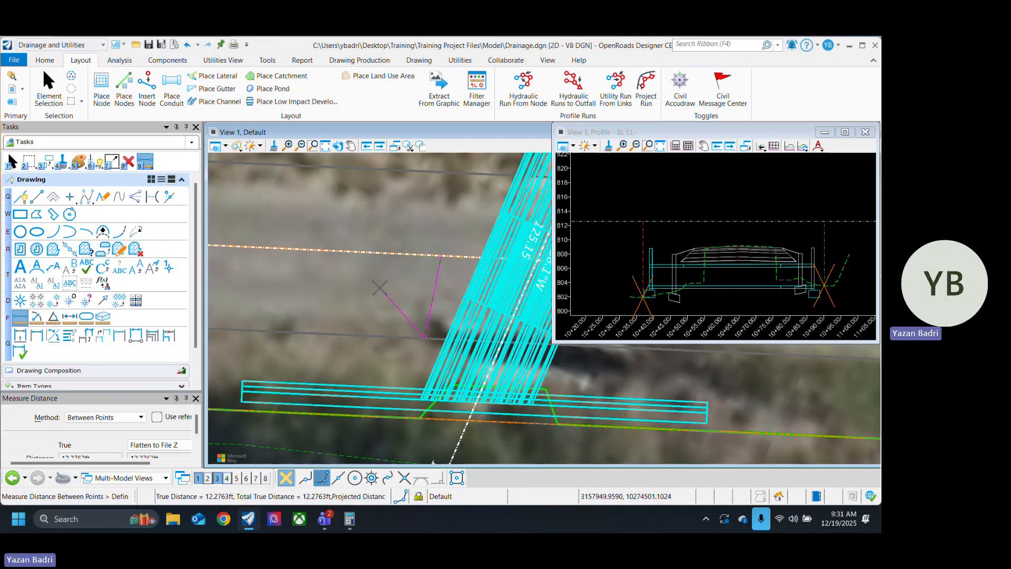
right_click(379, 287)
Step: Measure the distance from the gray road edge line to the lower headwall and return to Element Selection
scroll(400, 296, down, 3)
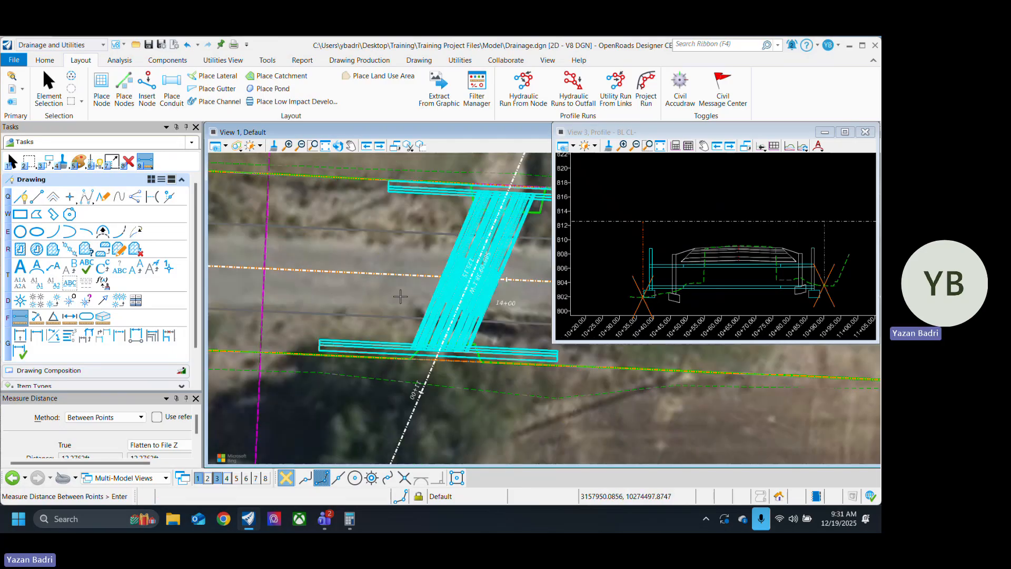
scroll(394, 332, up, 3)
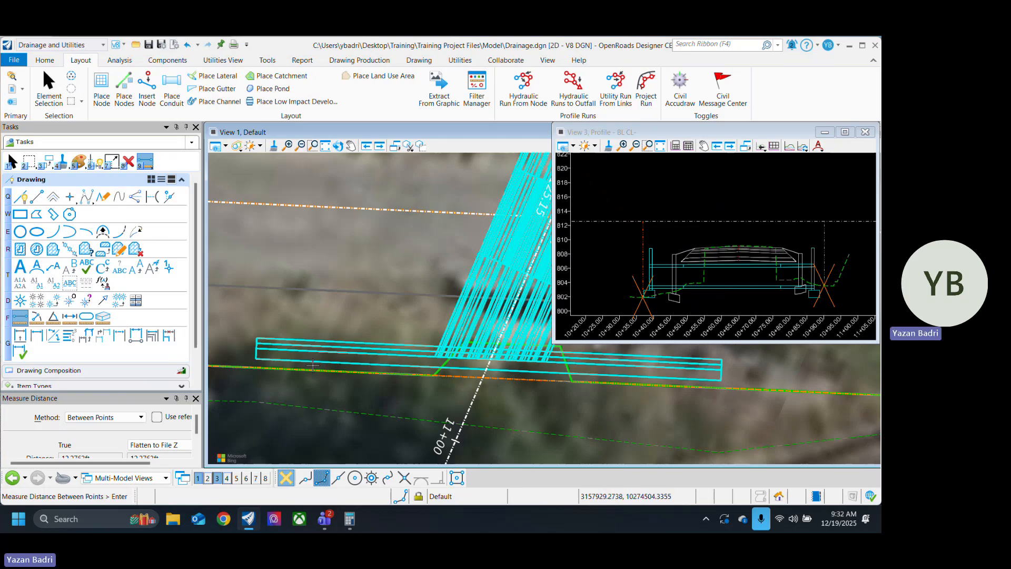
scroll(436, 300, up, 3)
click(446, 290)
scroll(405, 346, down, 3)
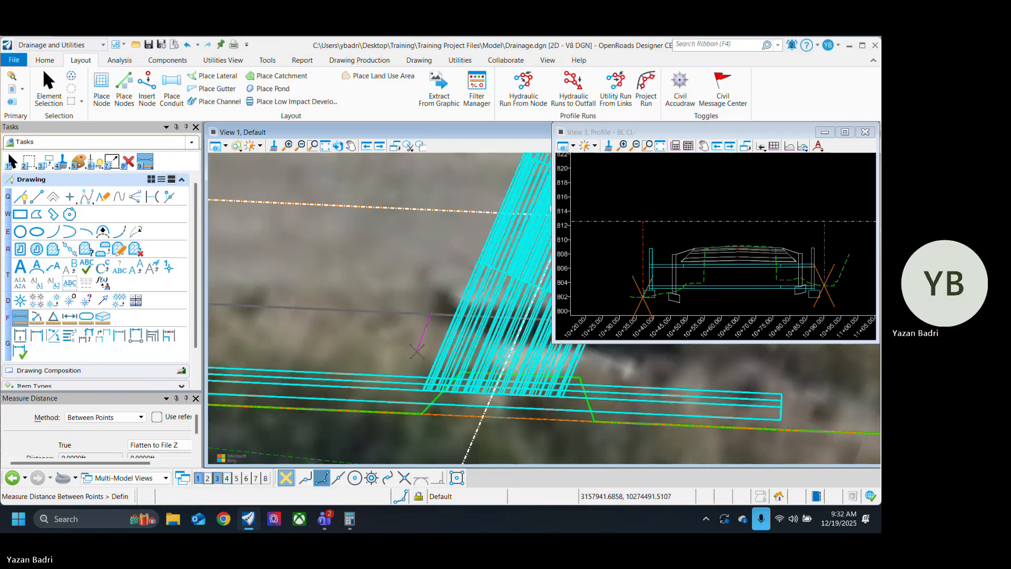
scroll(394, 368, up, 4)
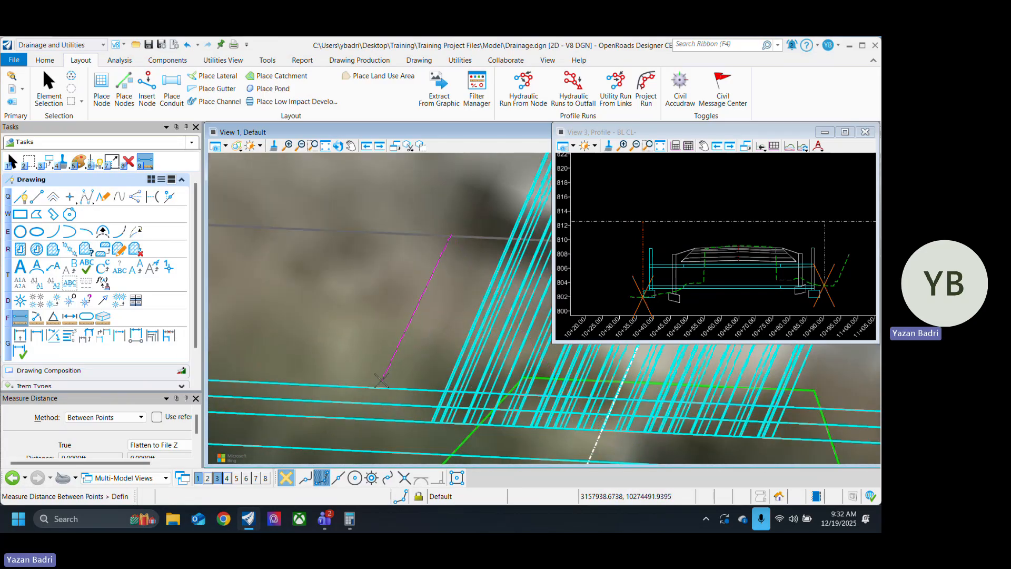
click(382, 379)
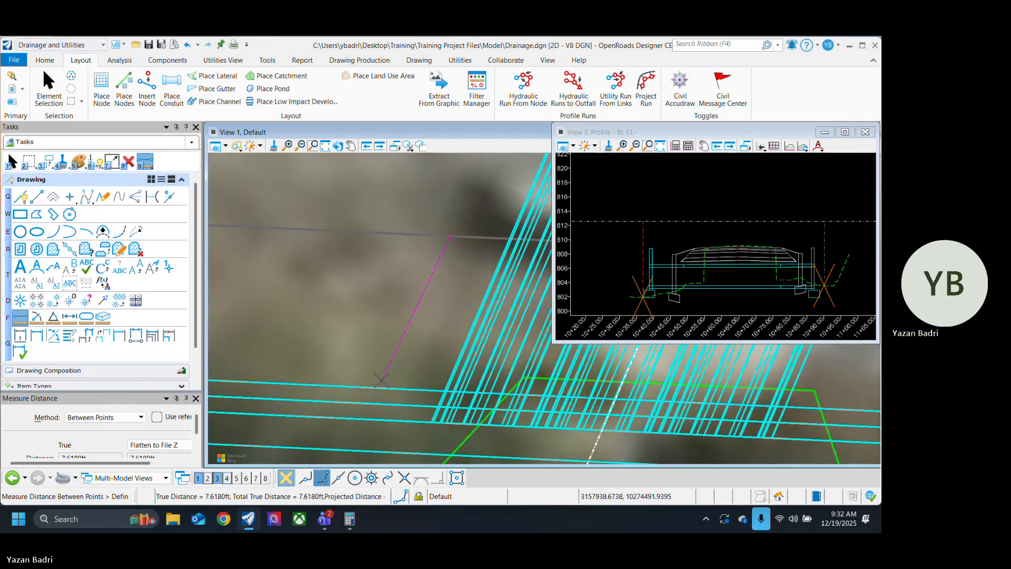
right_click(415, 333)
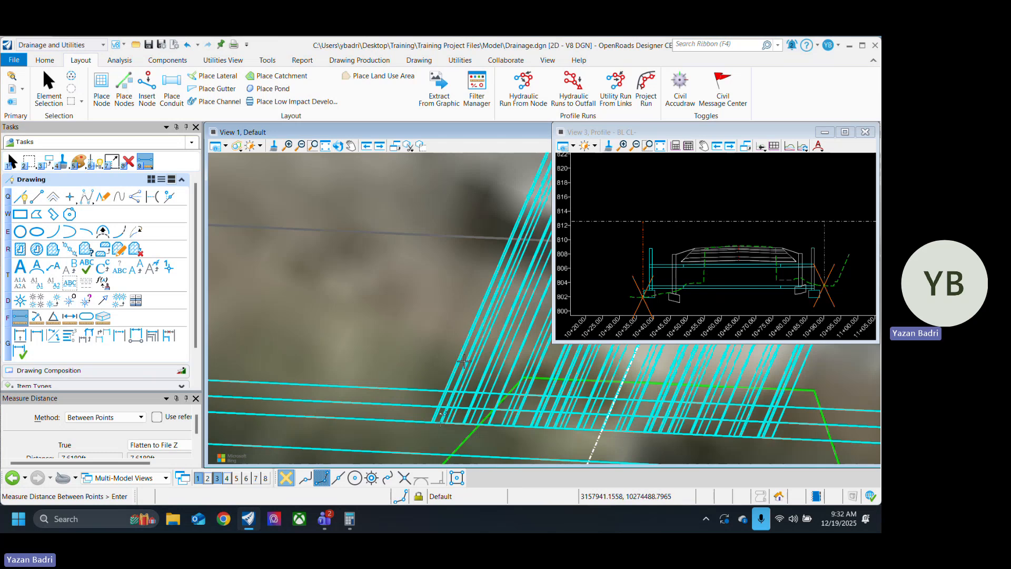
scroll(432, 367, down, 3)
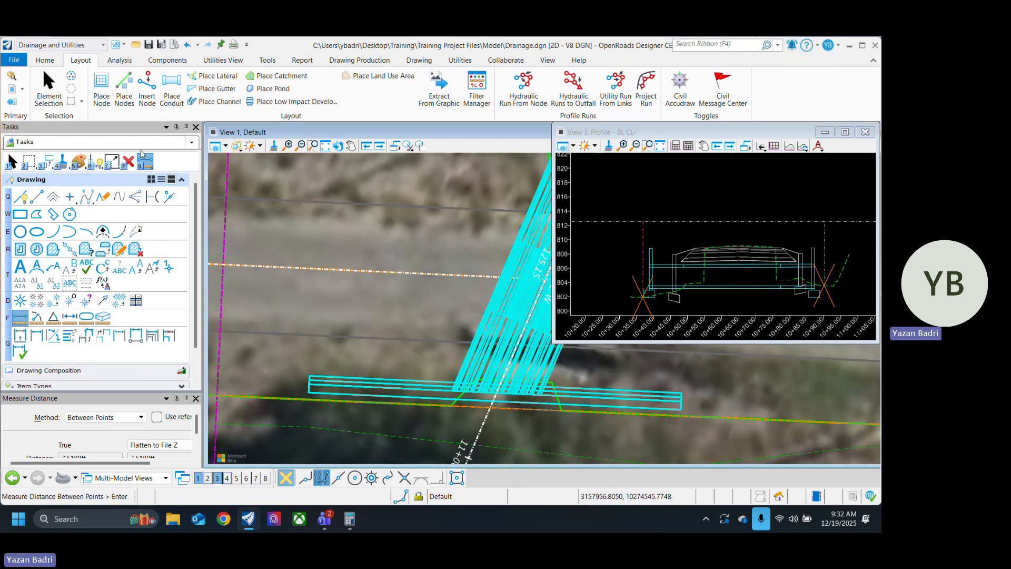
click(49, 87)
Step: Select the upper headwall in plan and open its utility properties
scroll(421, 342, down, 2)
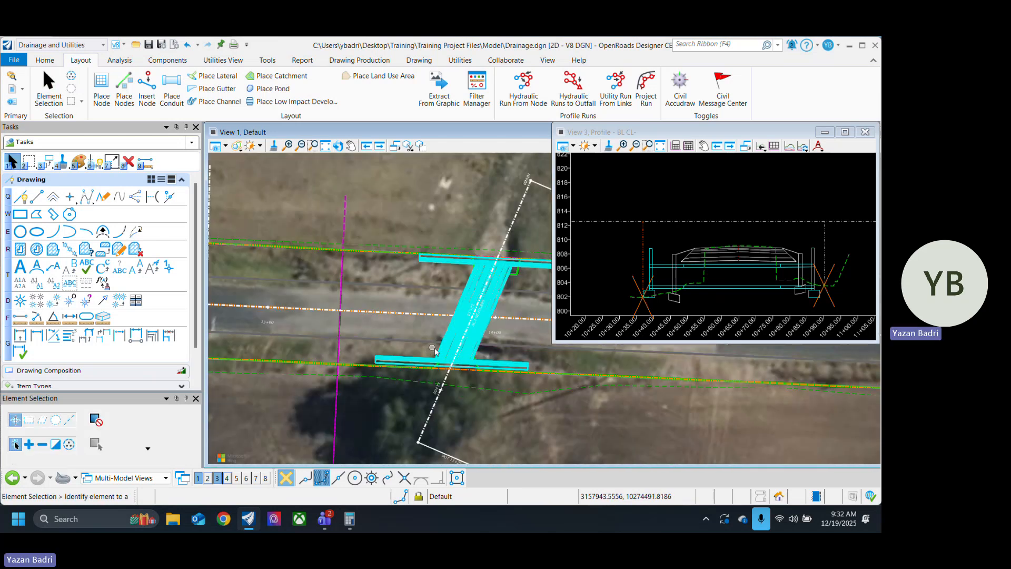
scroll(430, 351, up, 2)
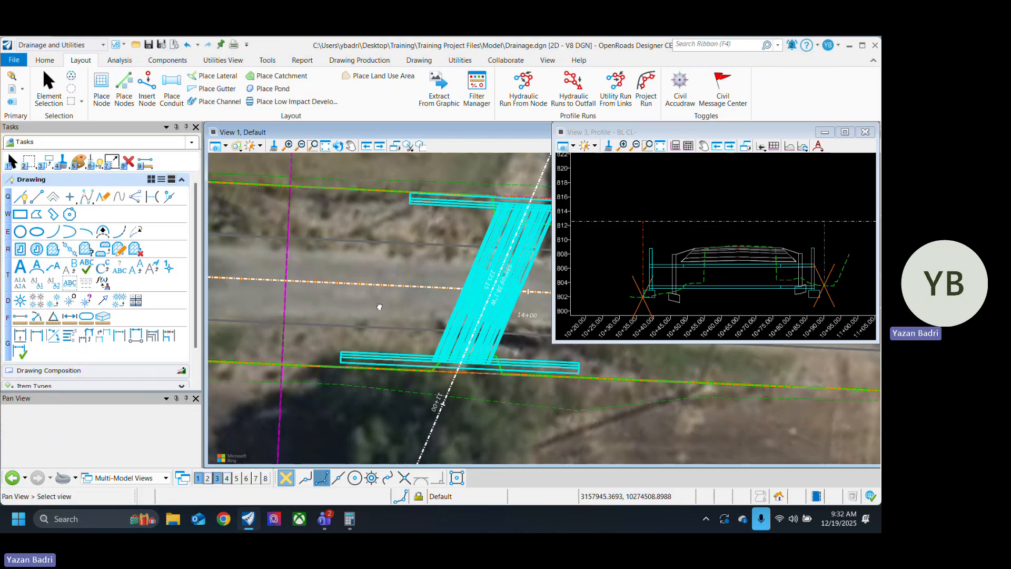
middle_drag(379, 306, 373, 339)
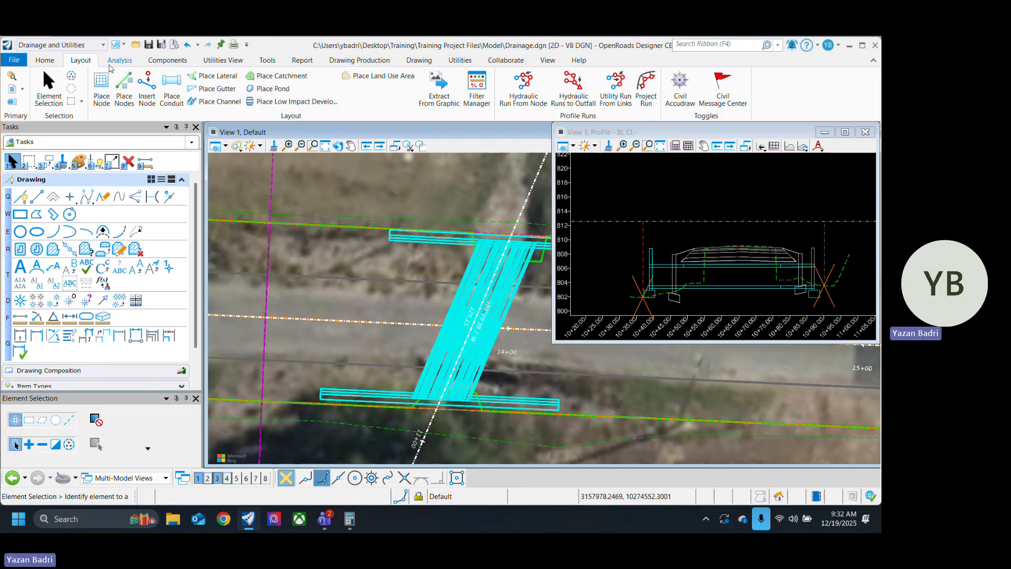
click(45, 61)
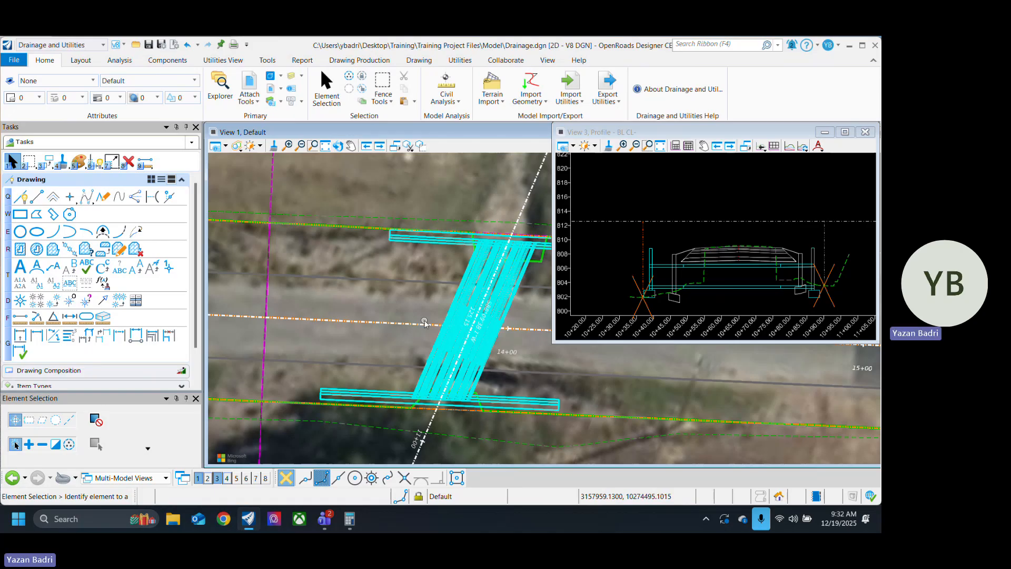
click(447, 243)
middle_drag(445, 254, 383, 252)
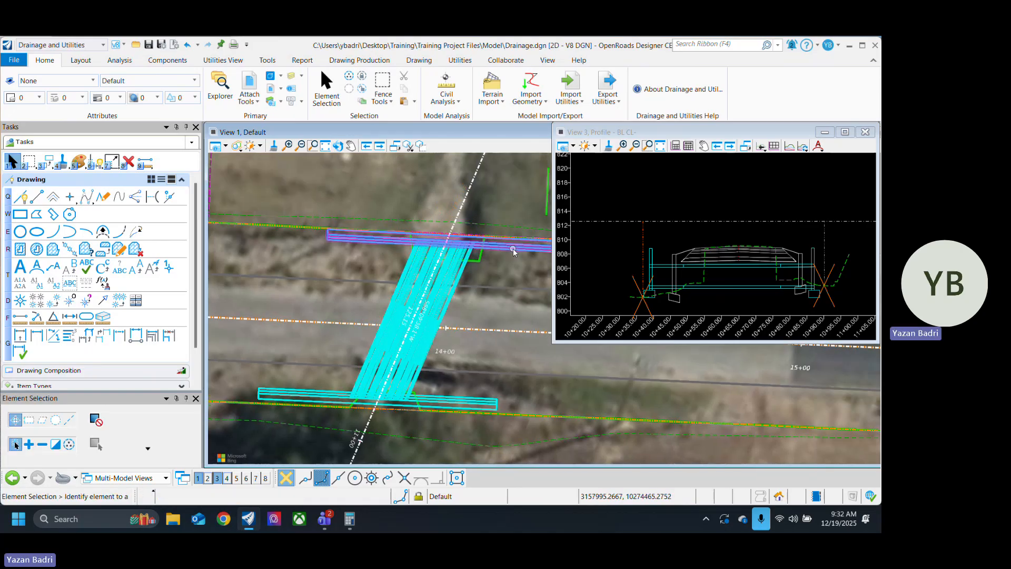
scroll(773, 291, up, 4)
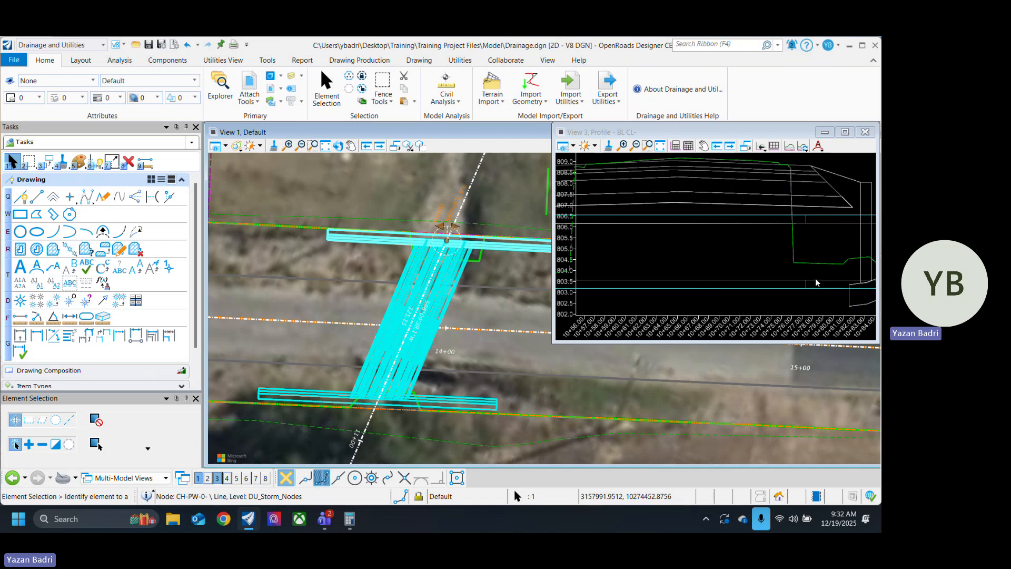
scroll(826, 276, down, 3)
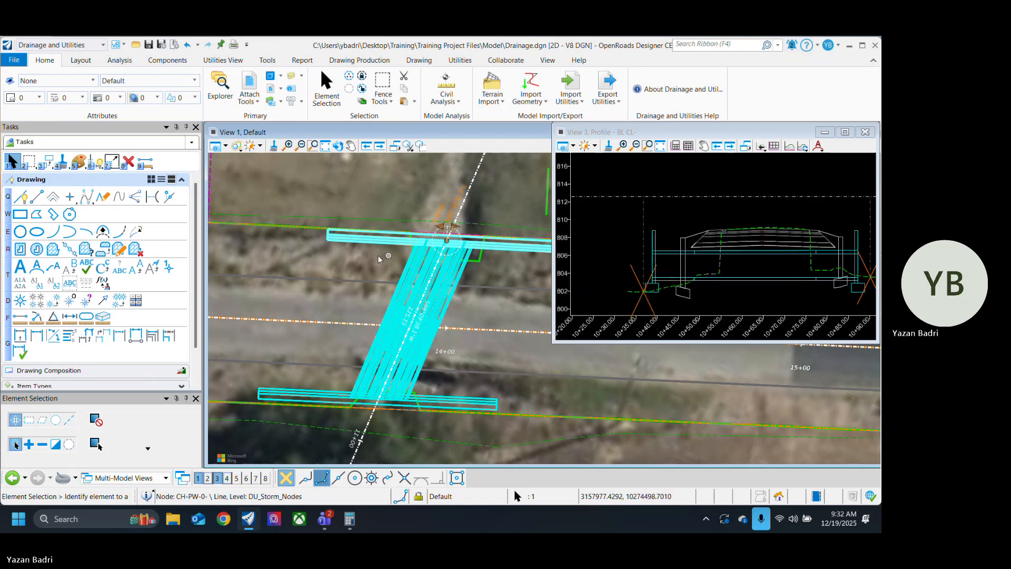
click(430, 257)
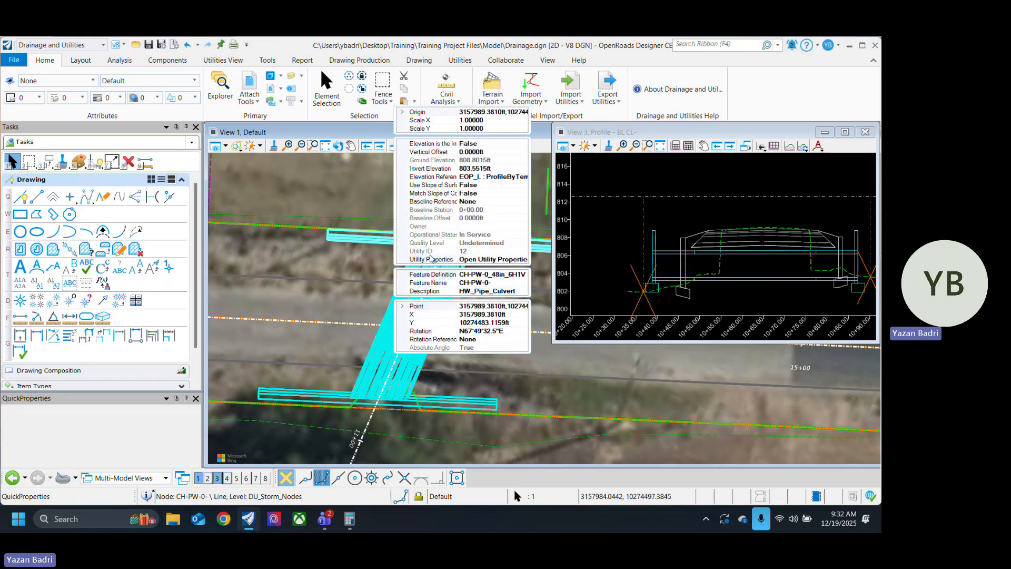
mouse_move(368, 241)
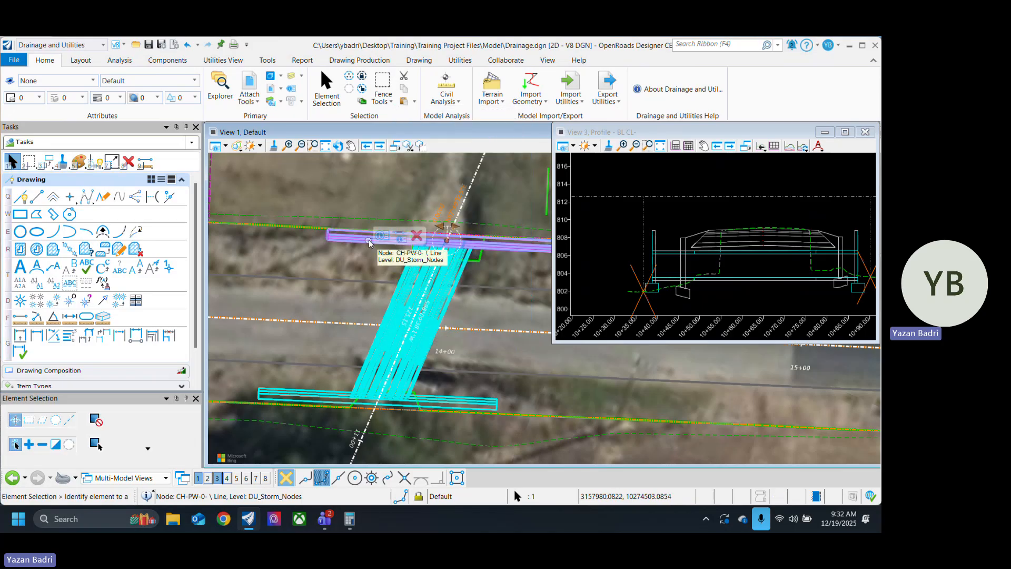
click(399, 237)
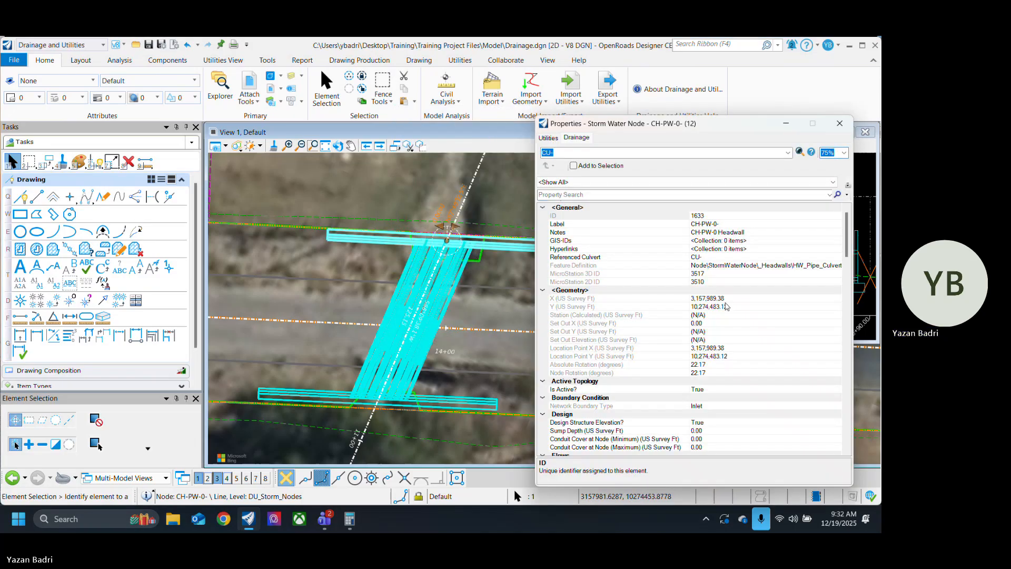
Step: Set the upper headwall's Elevation (Invert) to 802 ft in its drainage properties
scroll(747, 315, down, 10)
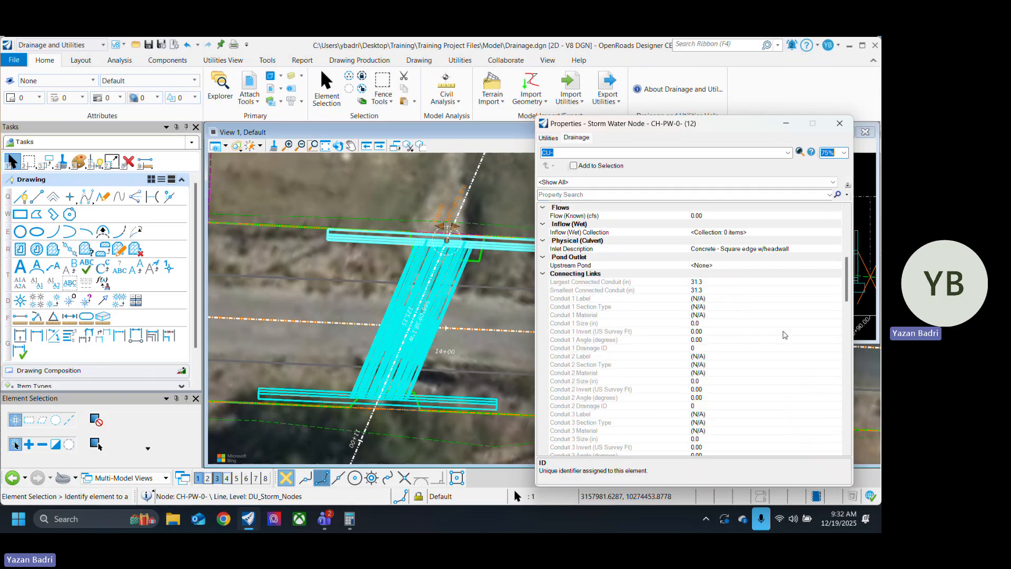
scroll(789, 344, down, 10)
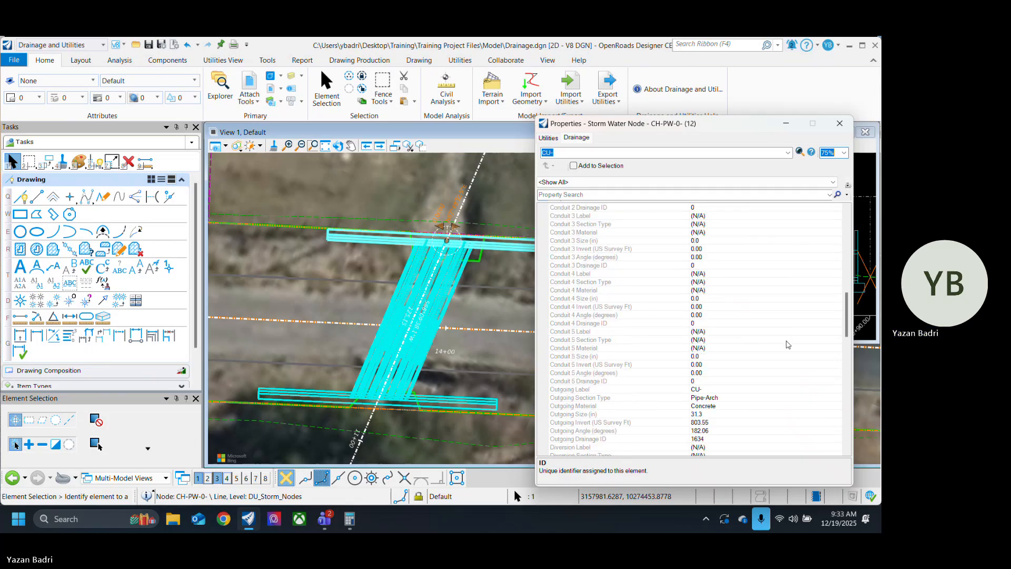
scroll(789, 344, down, 2)
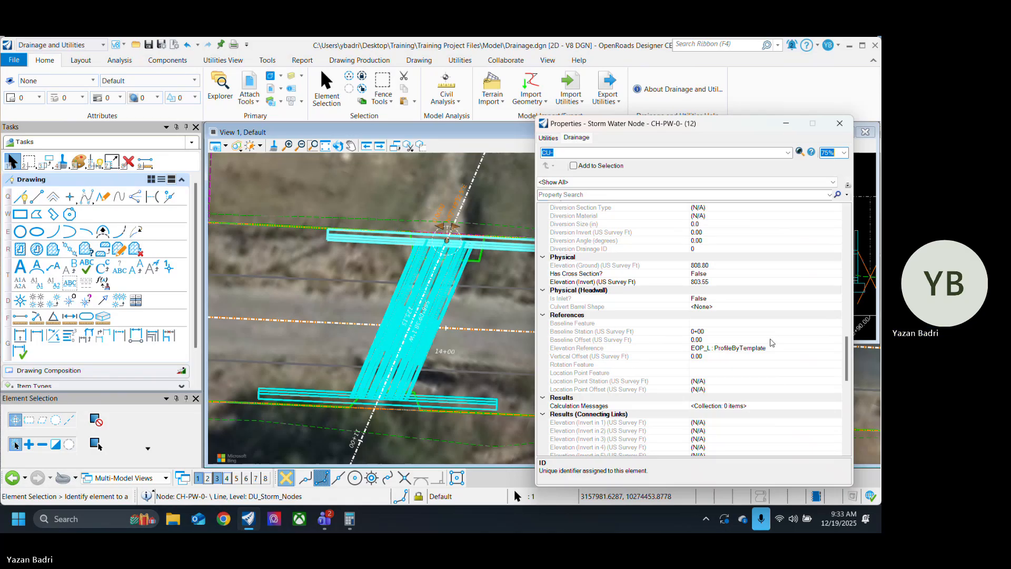
click(719, 284)
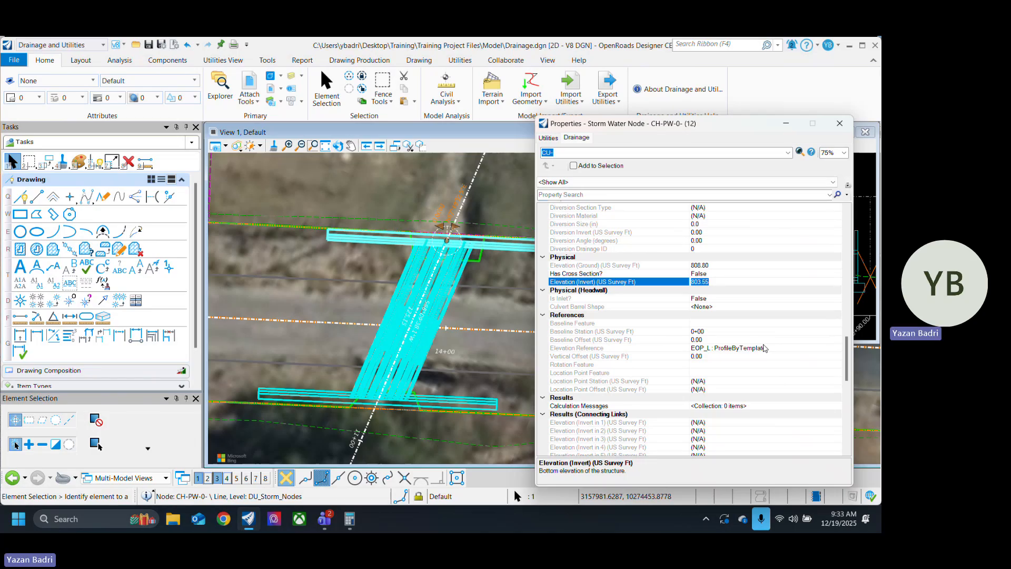
text(802)
key(Return)
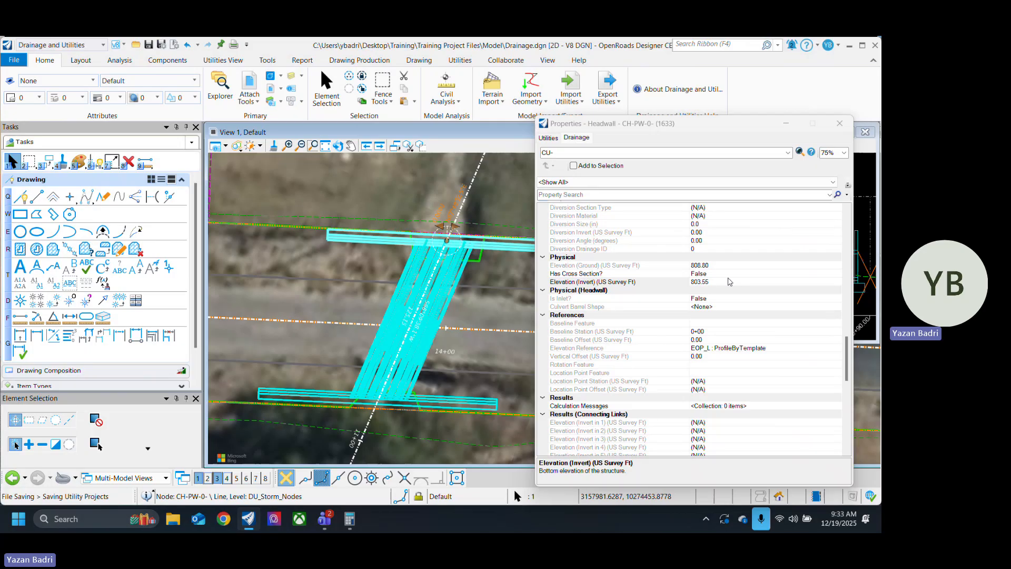
click(732, 274)
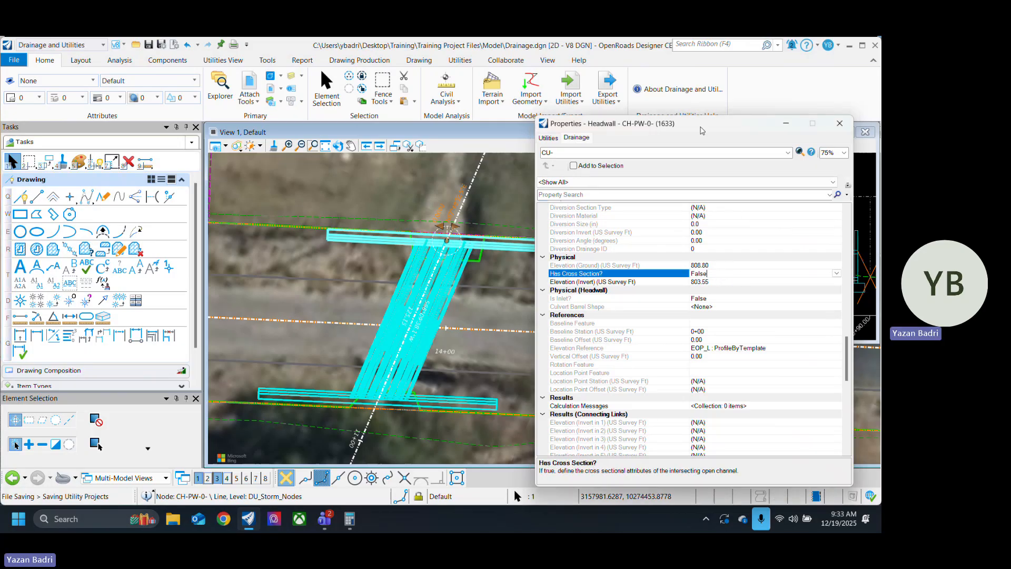
Step: Deselect the upper headwall and close its utility properties
drag(707, 128, 457, 121)
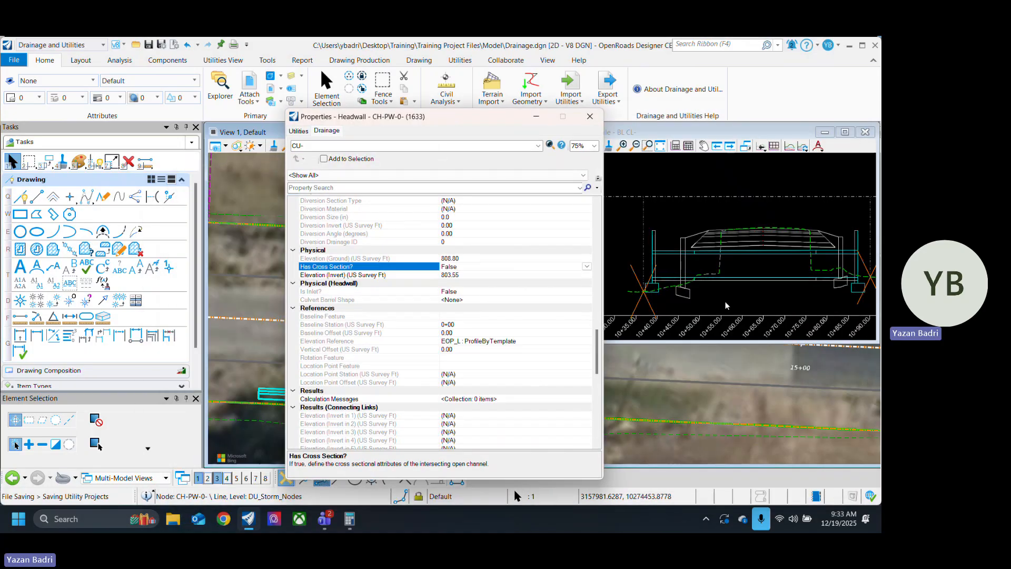
click(733, 298)
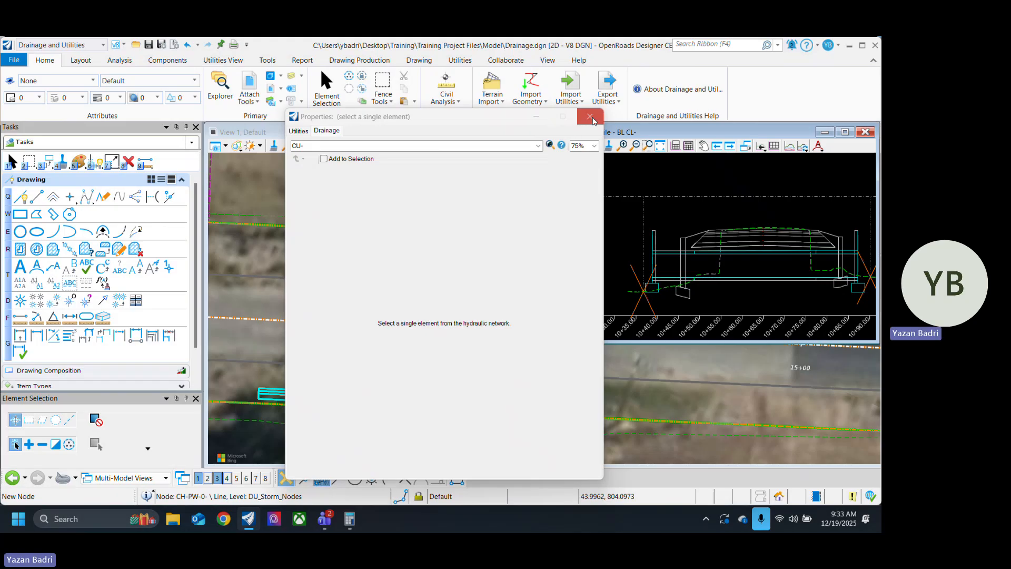
click(591, 116)
click(512, 351)
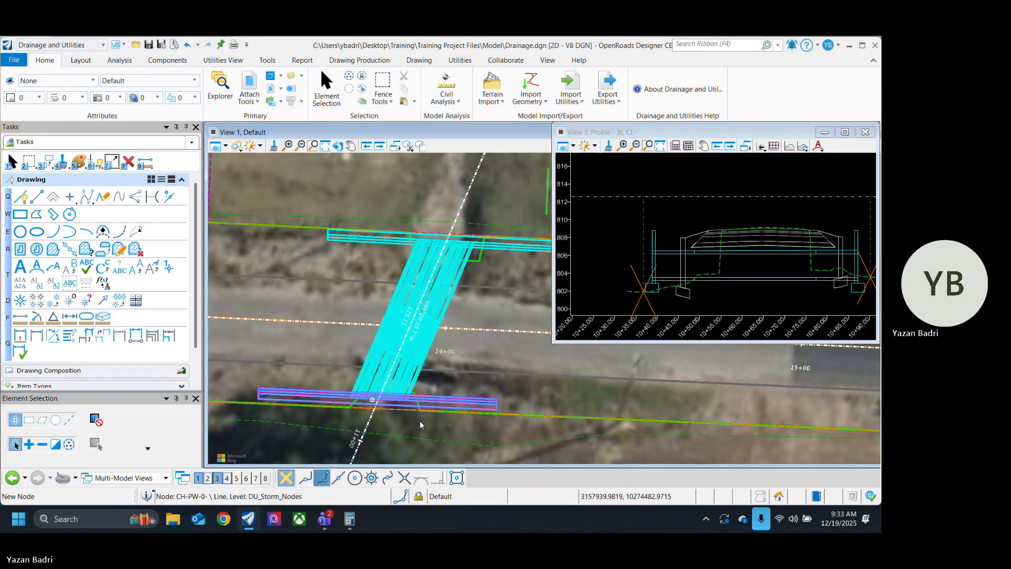
Step: Select the culvert link beside the baseline near the lower headwall in plan
scroll(372, 401, up, 1)
scroll(395, 396, up, 3)
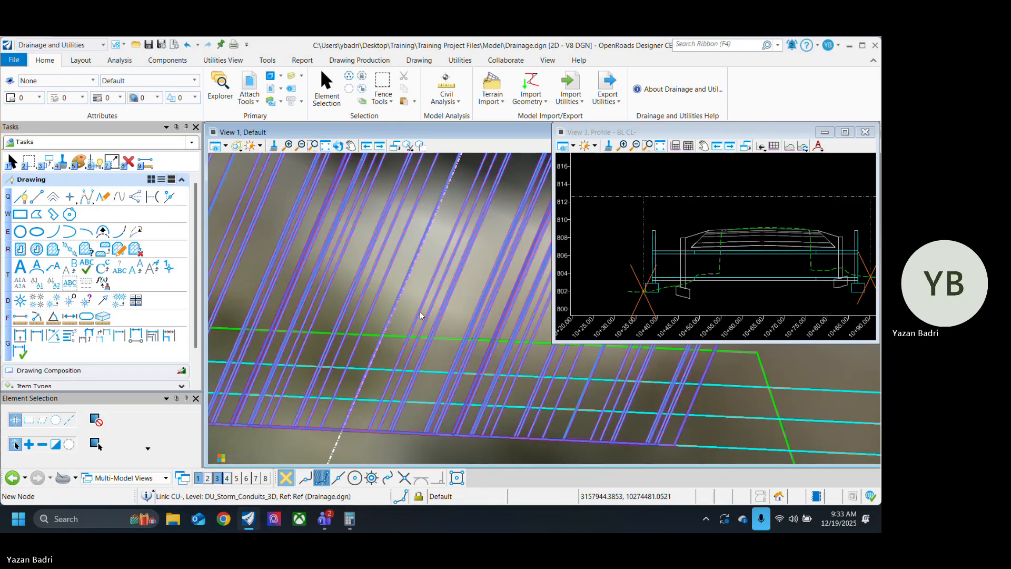
scroll(420, 311, up, 2)
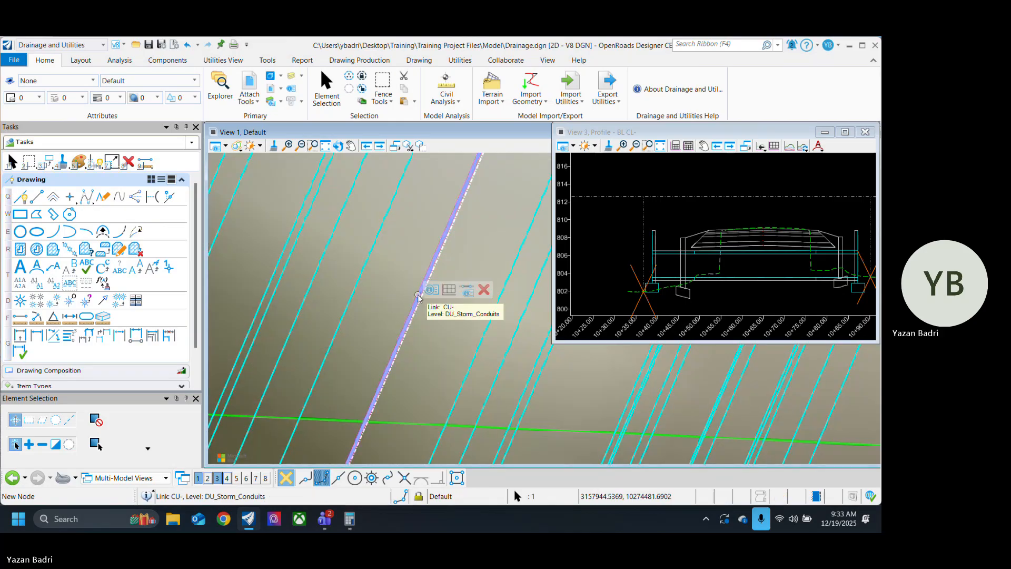
scroll(414, 268, down, 3)
scroll(412, 269, down, 4)
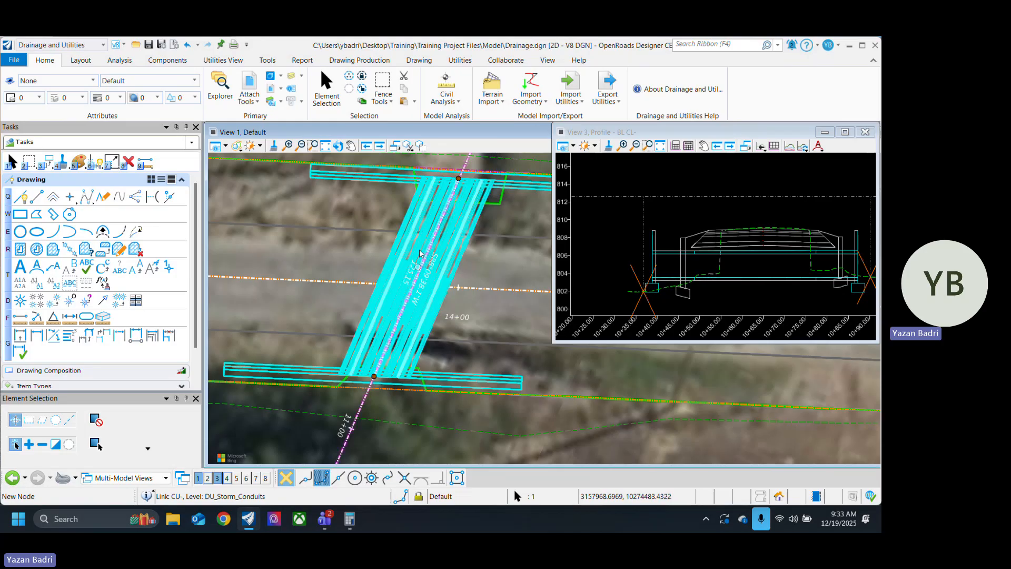
scroll(385, 347, up, 2)
scroll(383, 389, up, 5)
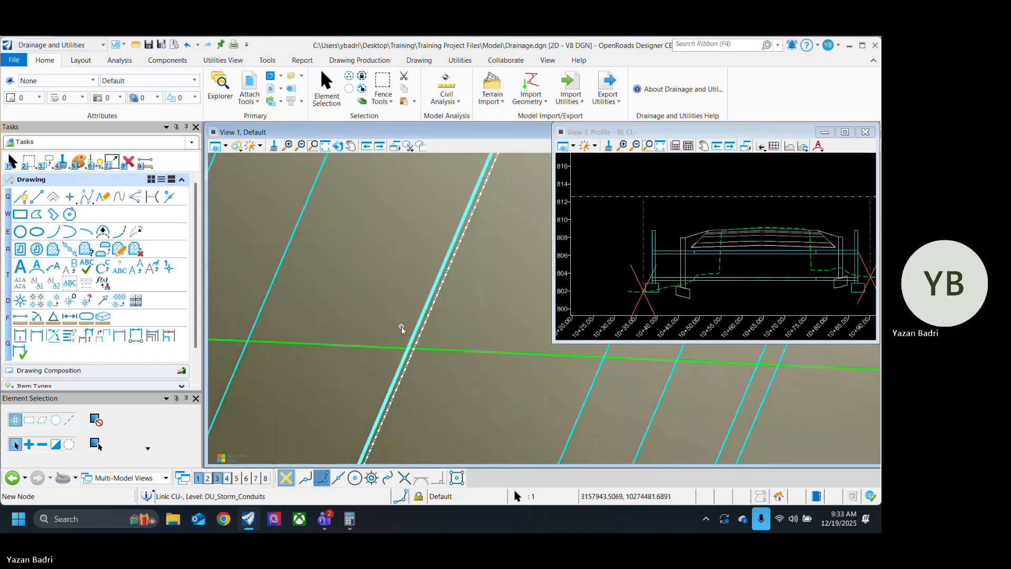
click(433, 311)
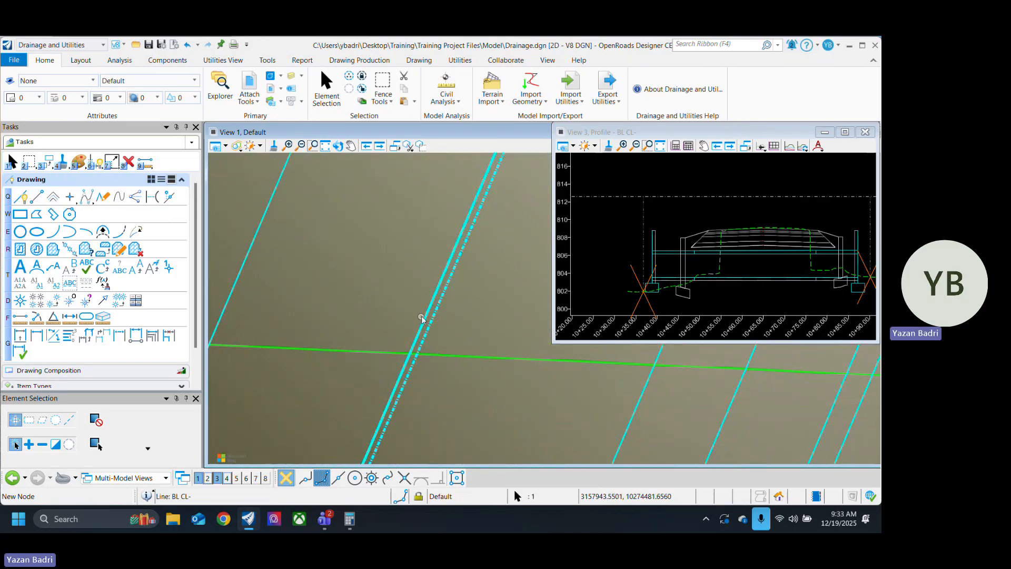
scroll(397, 315, down, 2)
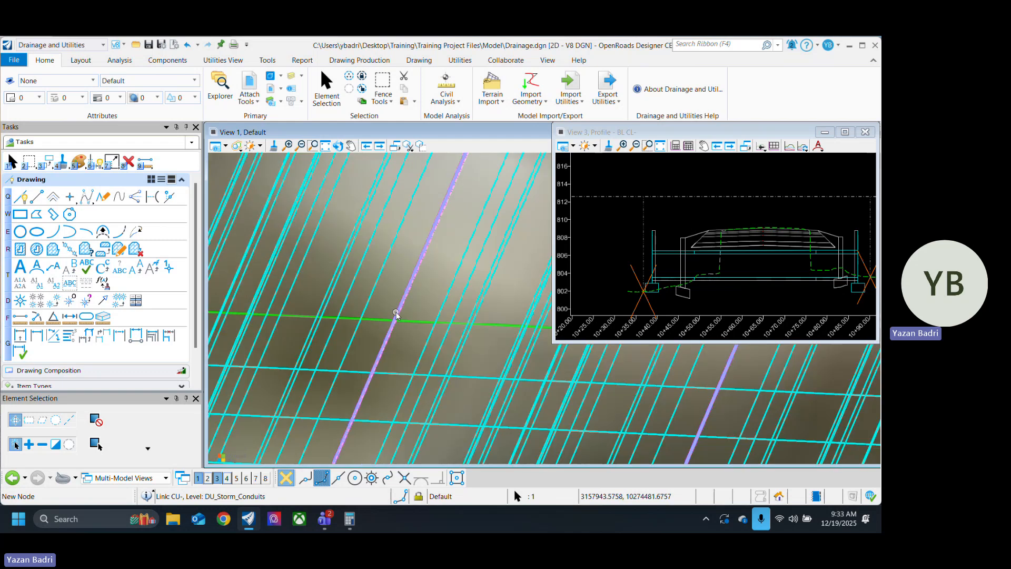
scroll(397, 315, up, 4)
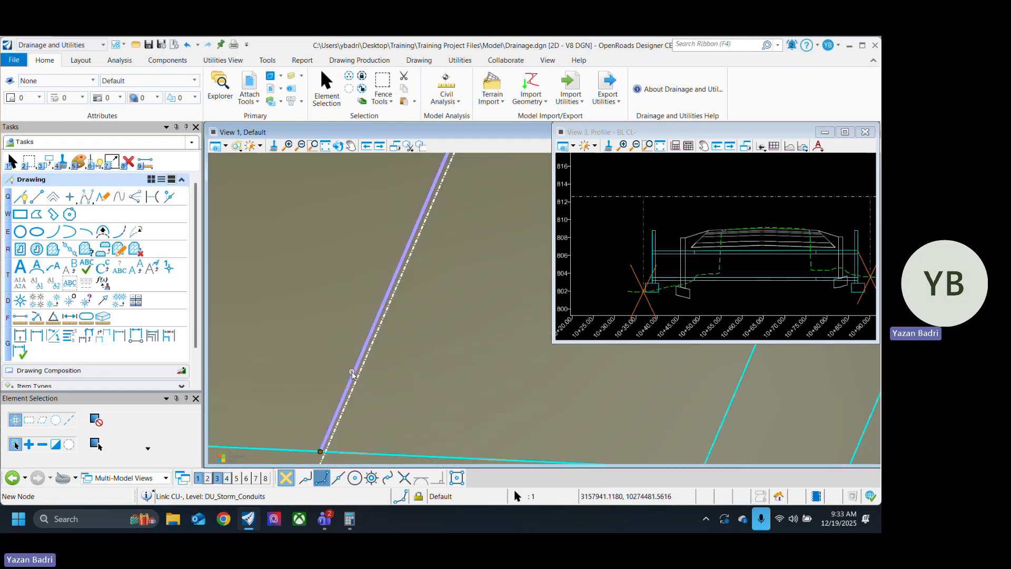
Step: Open the selected culvert link's profile model in View 3
mouse_move(353, 373)
click(384, 368)
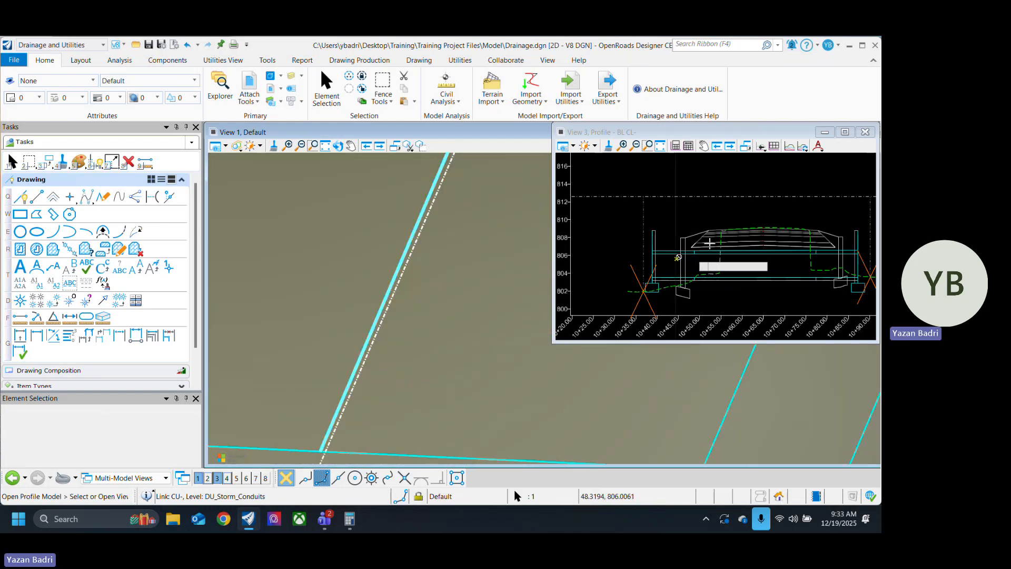
click(711, 219)
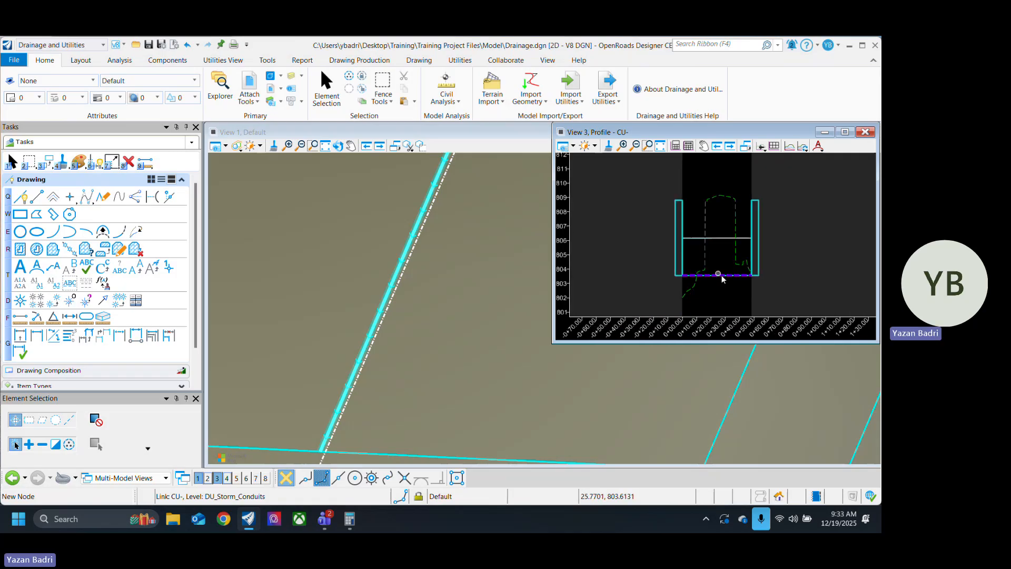
Step: Select the culvert's invert line in the profile and inspect its end elevations and slope against the existing ground
scroll(719, 271, up, 1)
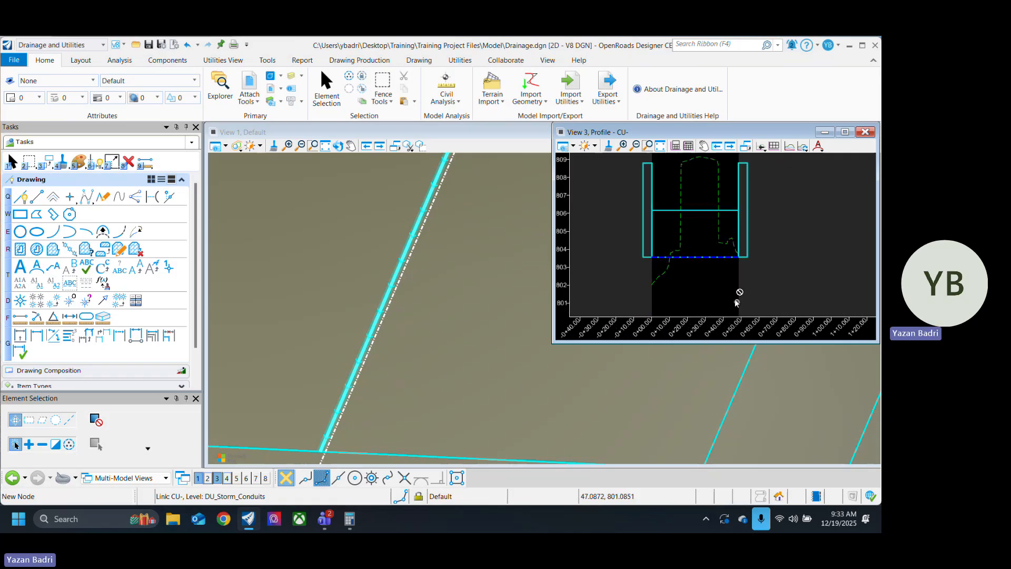
click(700, 257)
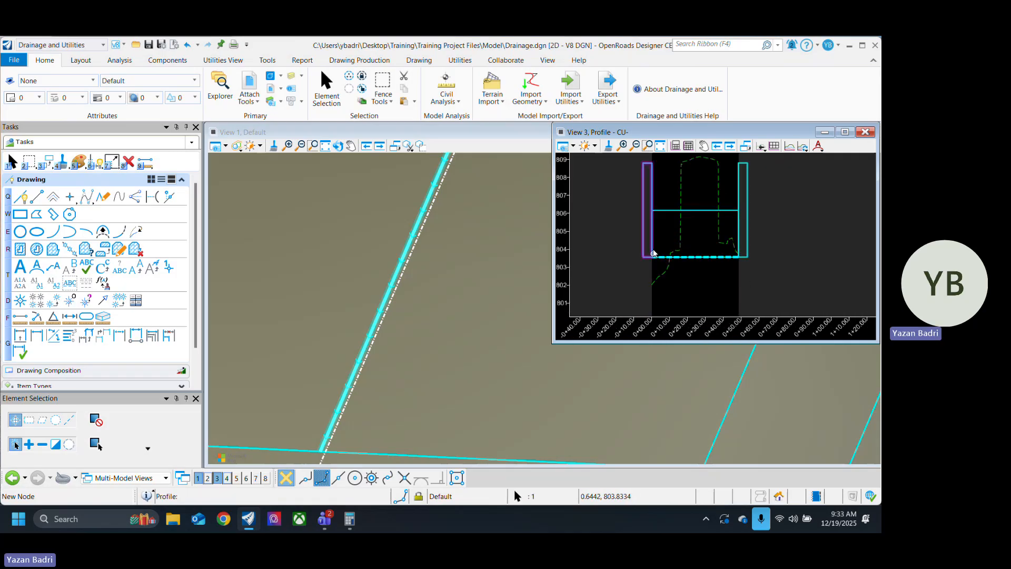
scroll(653, 253, up, 1)
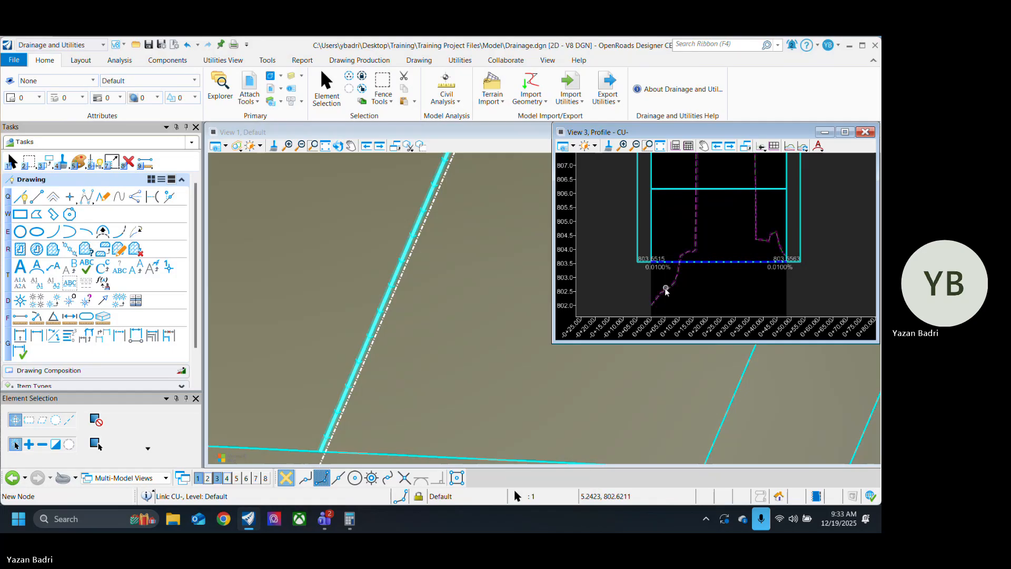
scroll(658, 288, up, 4)
scroll(750, 253, down, 7)
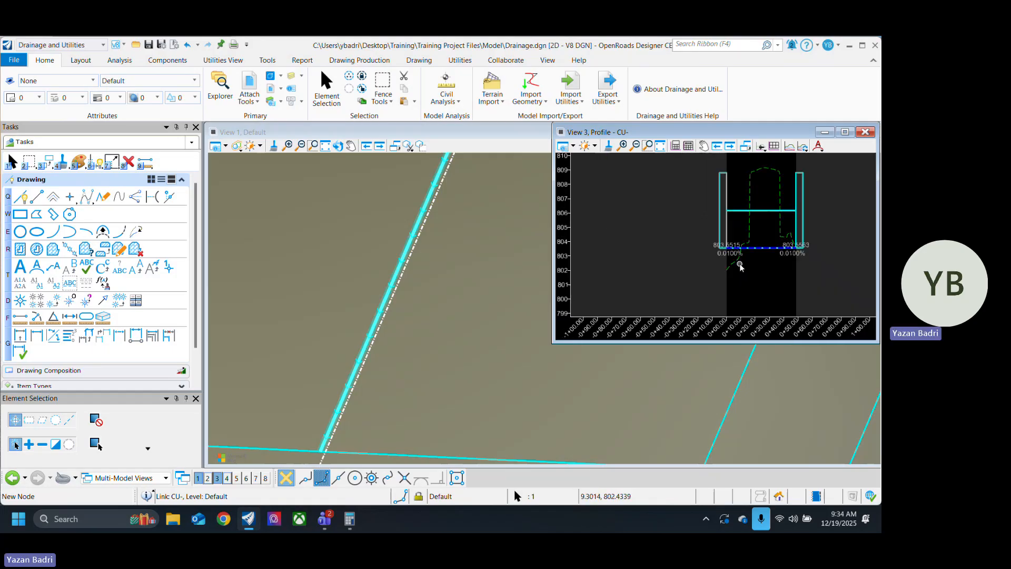
Step: Select the headwall at station 0+00 in the culvert profile and try lowering its invert to about 802.89 ft
scroll(729, 257, up, 2)
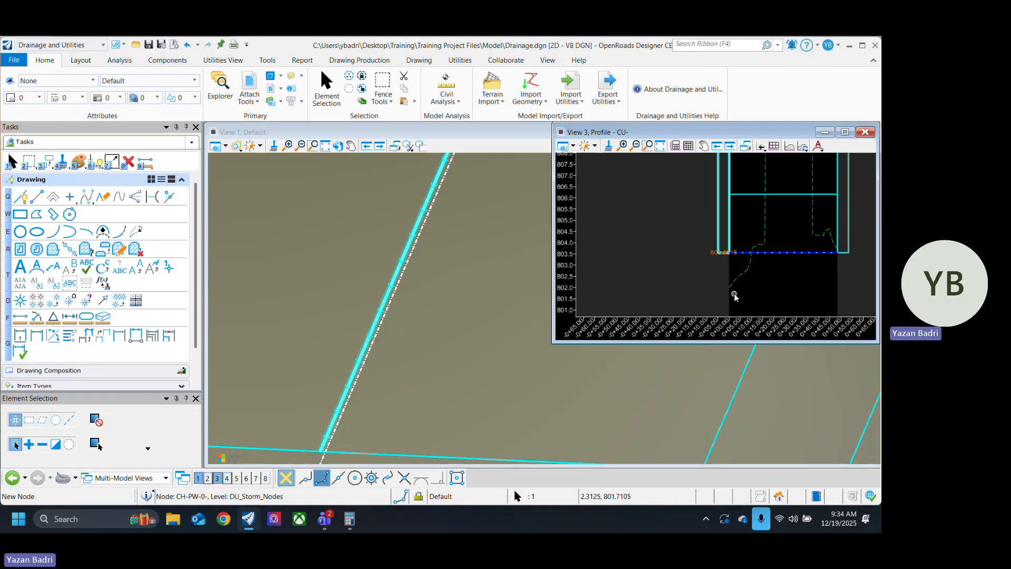
scroll(720, 270, up, 5)
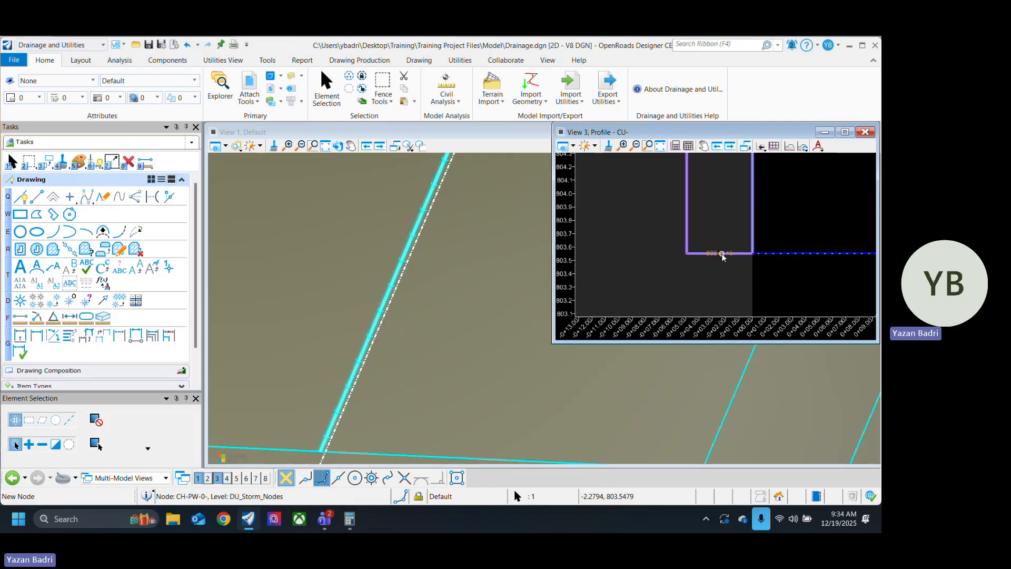
scroll(711, 268, down, 3)
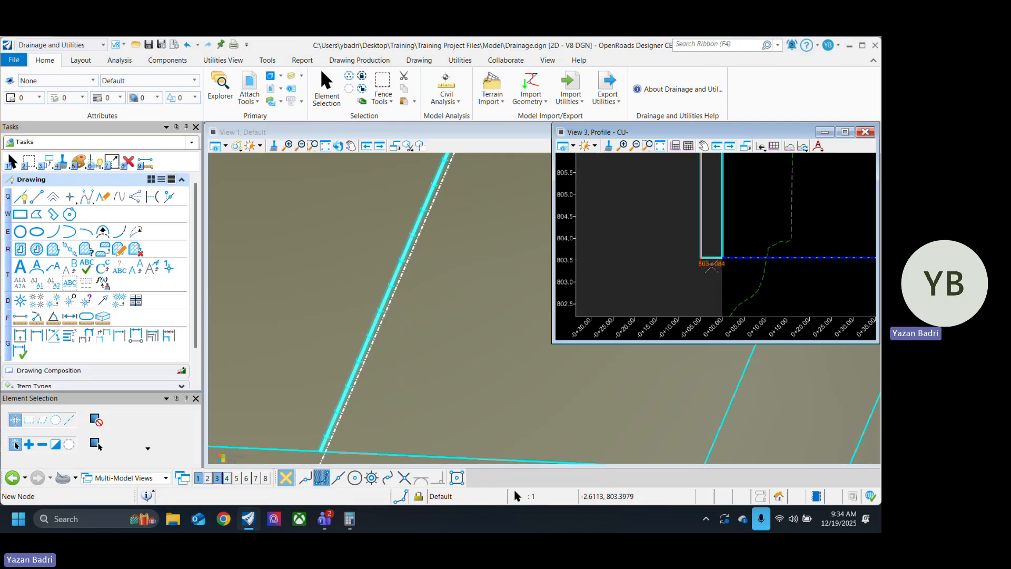
scroll(708, 279, down, 3)
scroll(696, 273, up, 2)
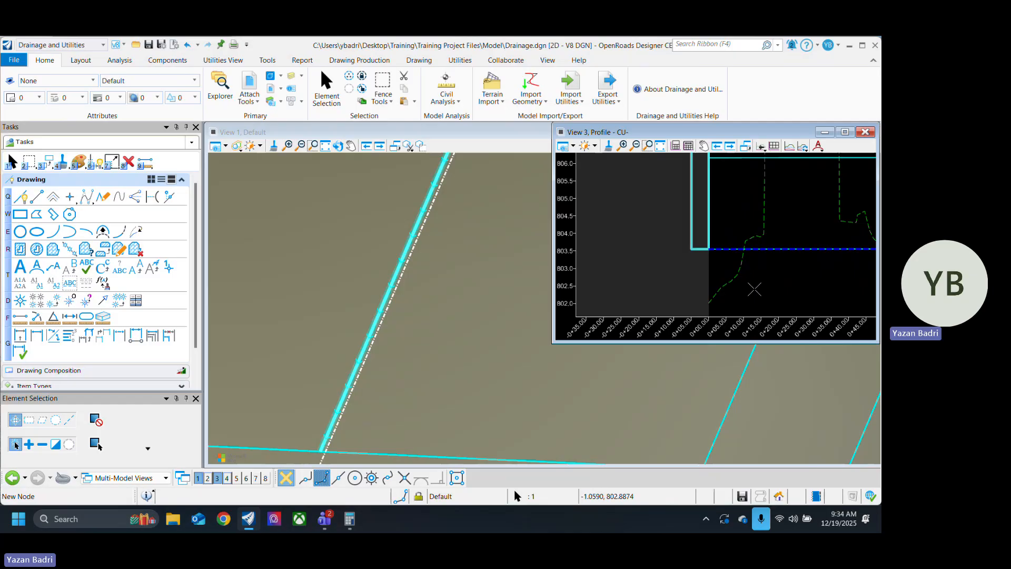
scroll(757, 289, up, 2)
scroll(712, 279, up, 2)
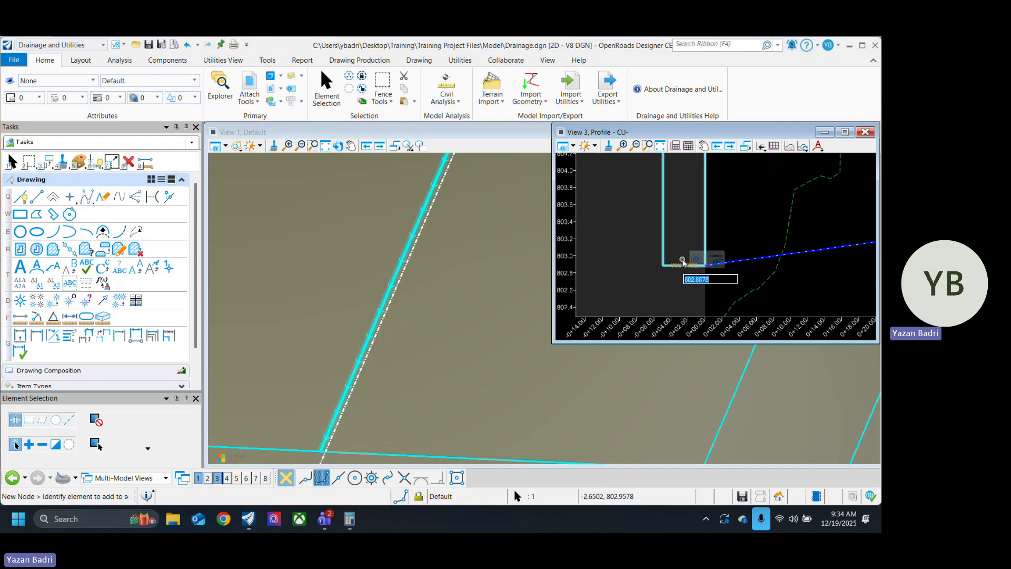
Step: Try to set the invert elevation of the headwall at station 0+00 to 802 ft in the profile
text(802)
key(Return)
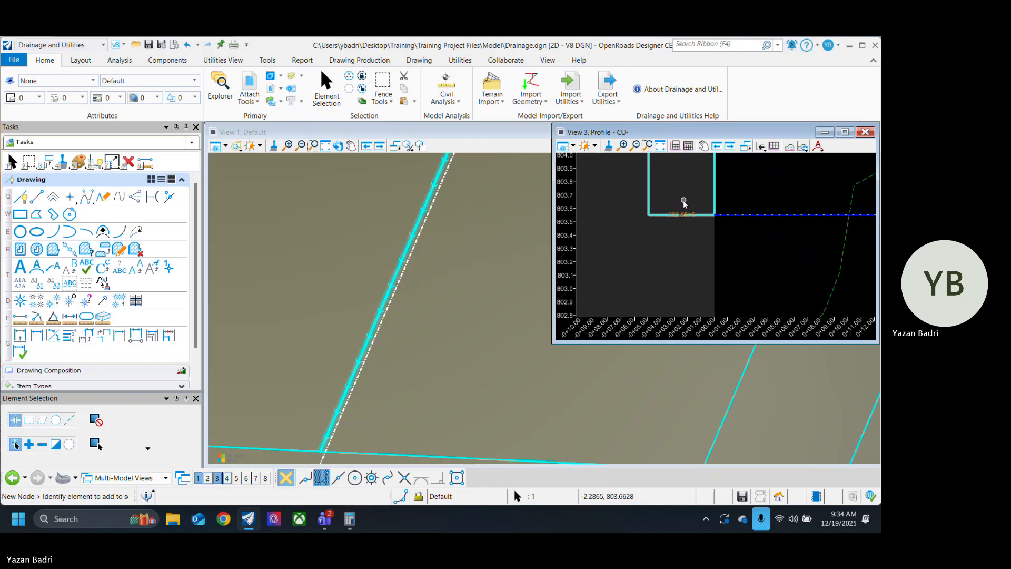
scroll(682, 264, down, 2)
scroll(677, 277, down, 3)
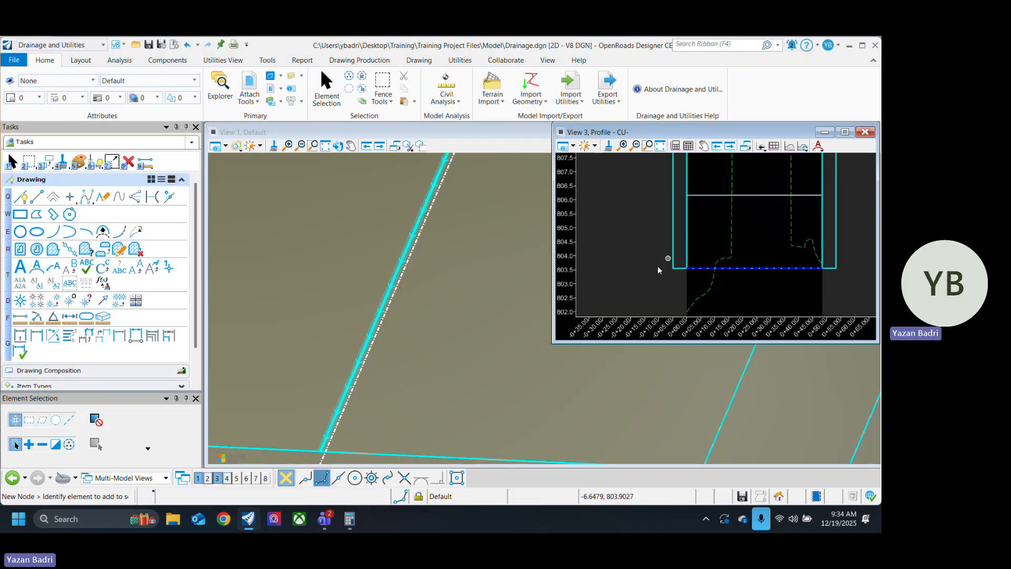
Step: Select the lower headwall in plan and open its utility properties
scroll(456, 311, down, 1)
scroll(457, 305, down, 5)
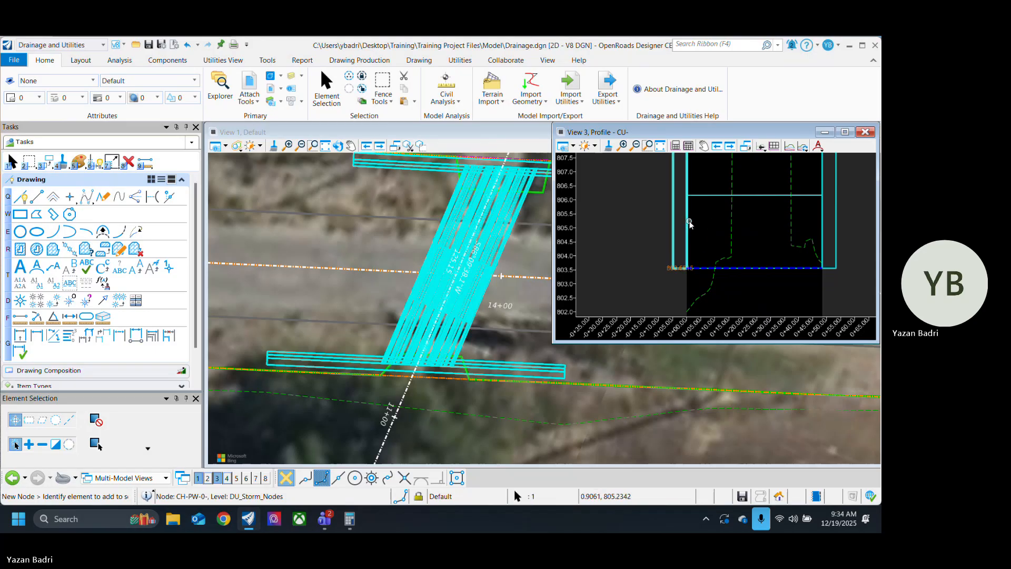
right_click(689, 224)
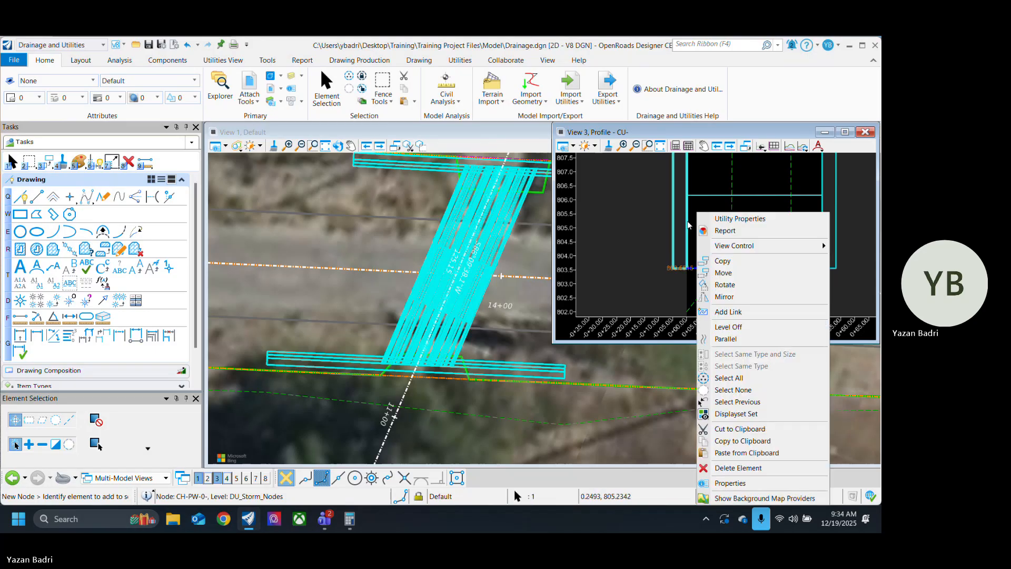
click(642, 220)
scroll(422, 312, up, 4)
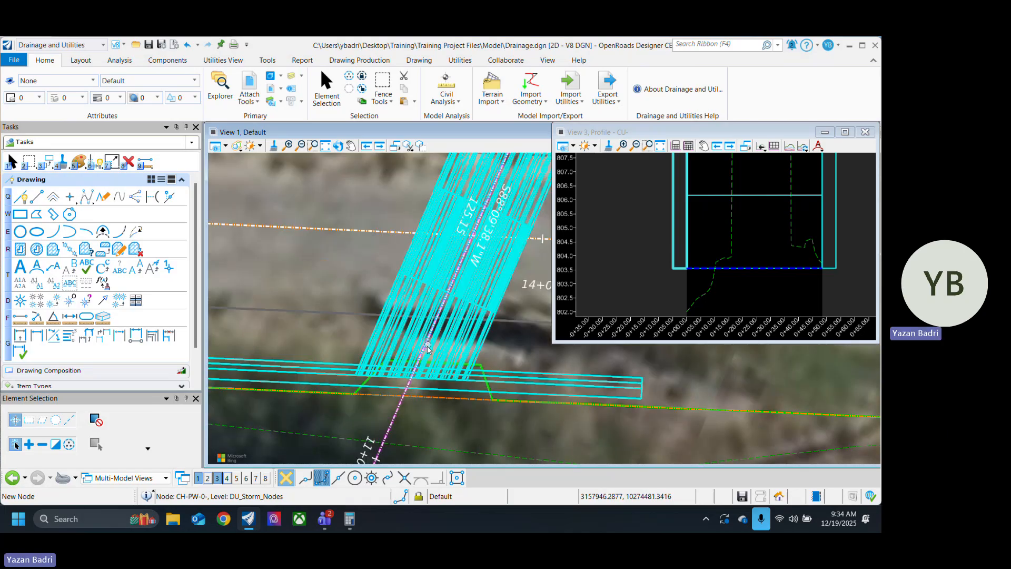
scroll(404, 338, up, 1)
click(294, 380)
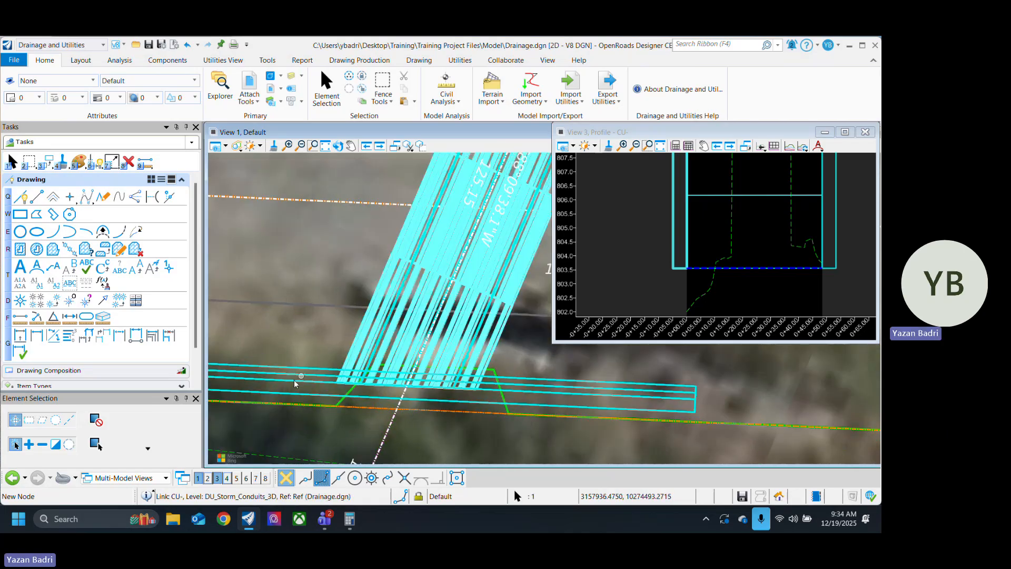
click(321, 368)
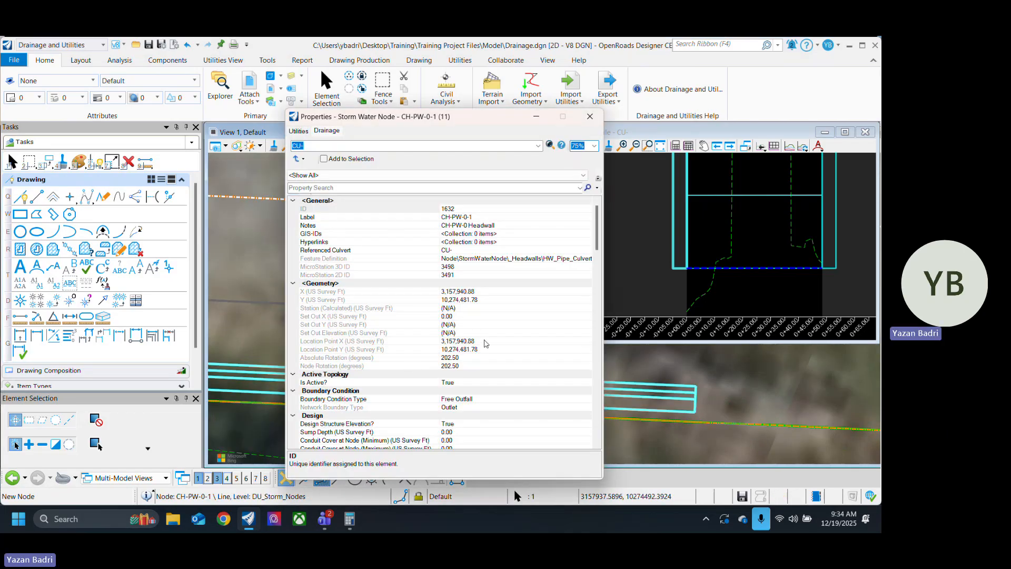
Step: Examine the lower headwall's drainage properties, including its geometry, design, connecting links and physical elevations
scroll(524, 377, down, 6)
scroll(540, 375, down, 2)
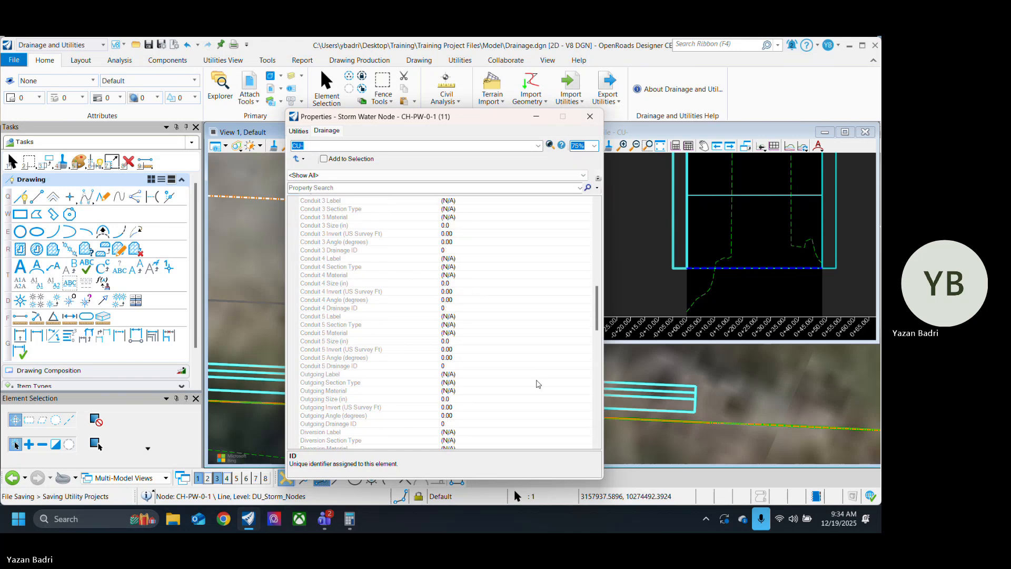
scroll(501, 319, up, 7)
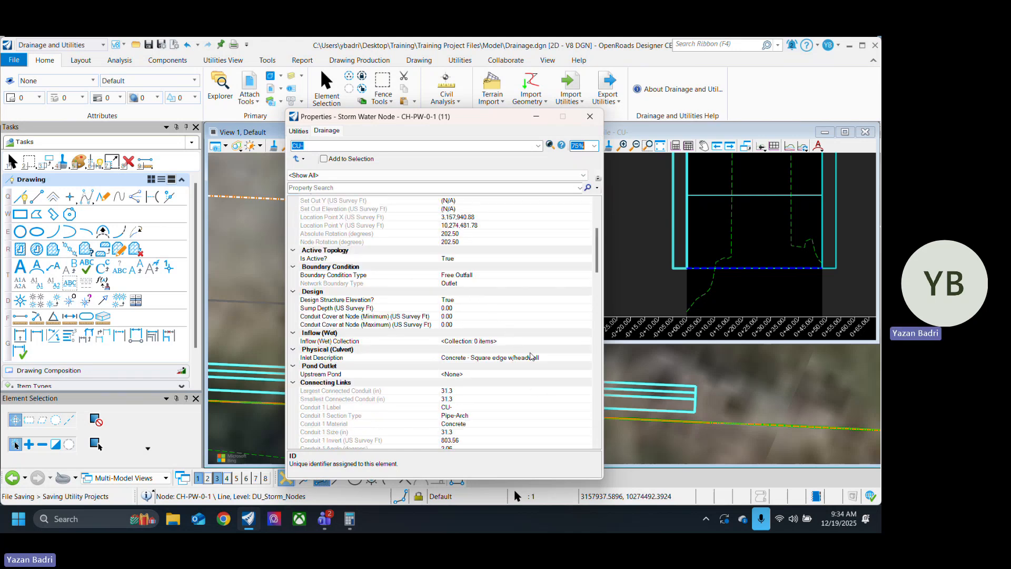
scroll(529, 331, up, 5)
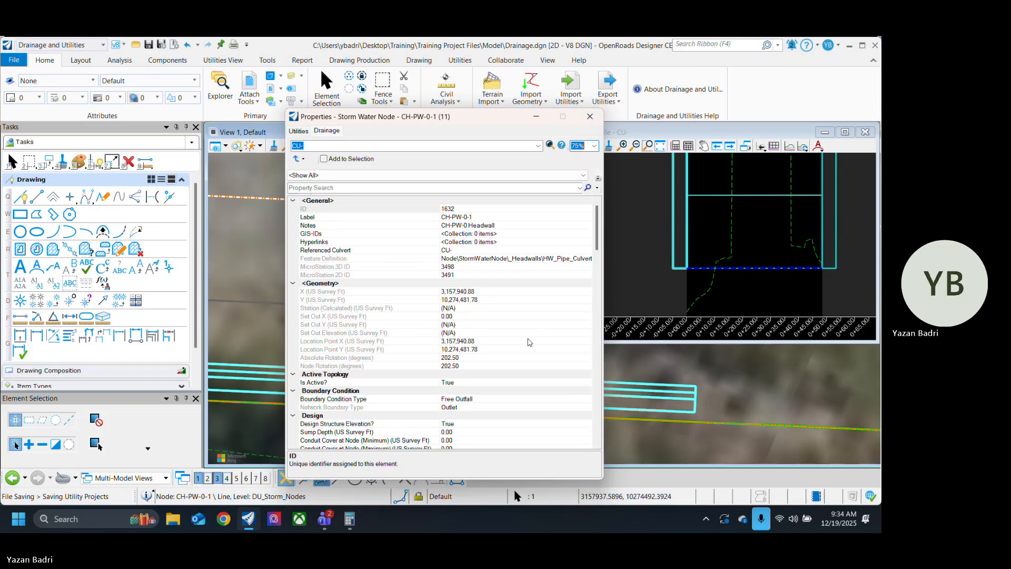
scroll(532, 342, down, 3)
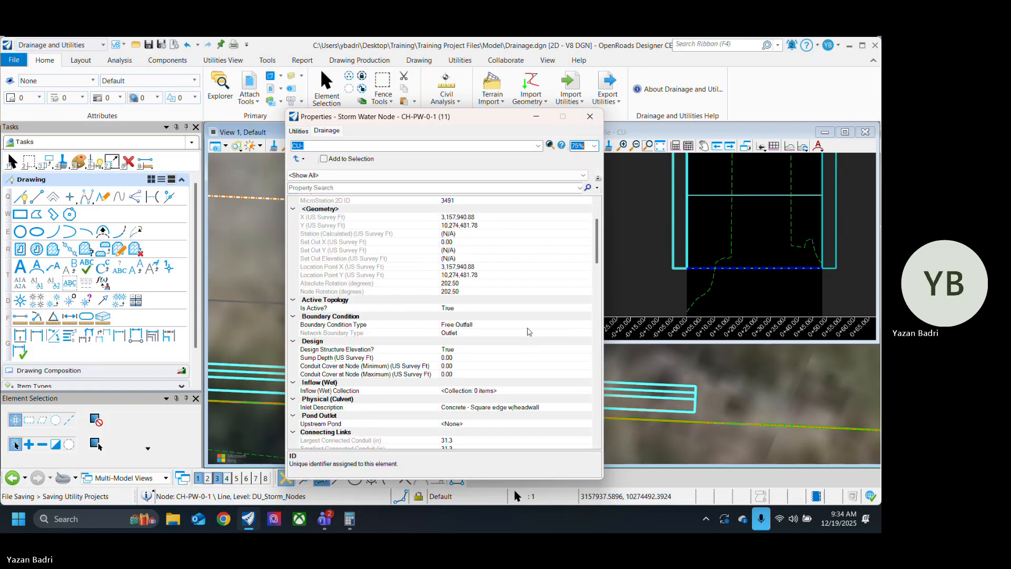
scroll(529, 331, down, 2)
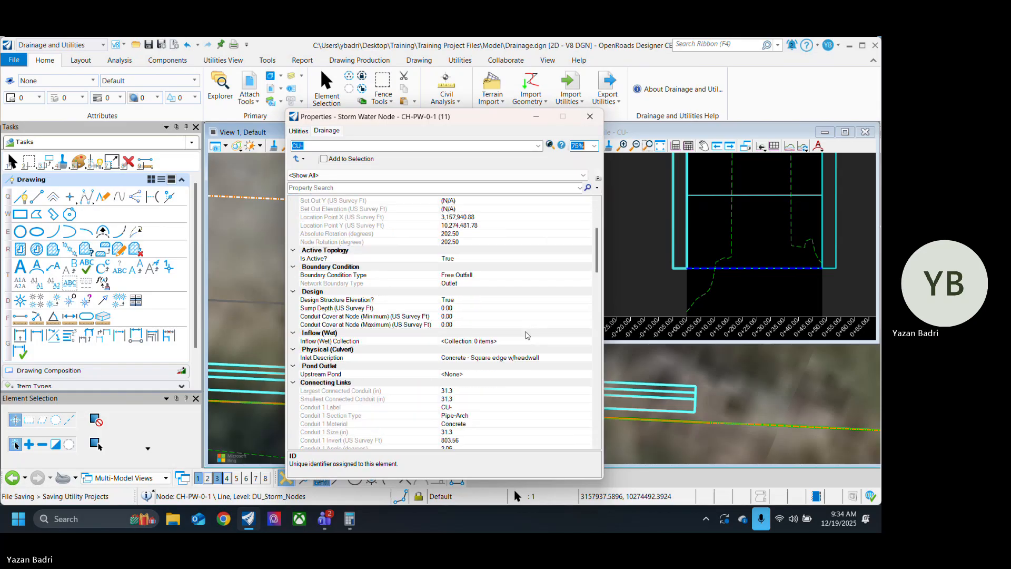
scroll(526, 337, up, 1)
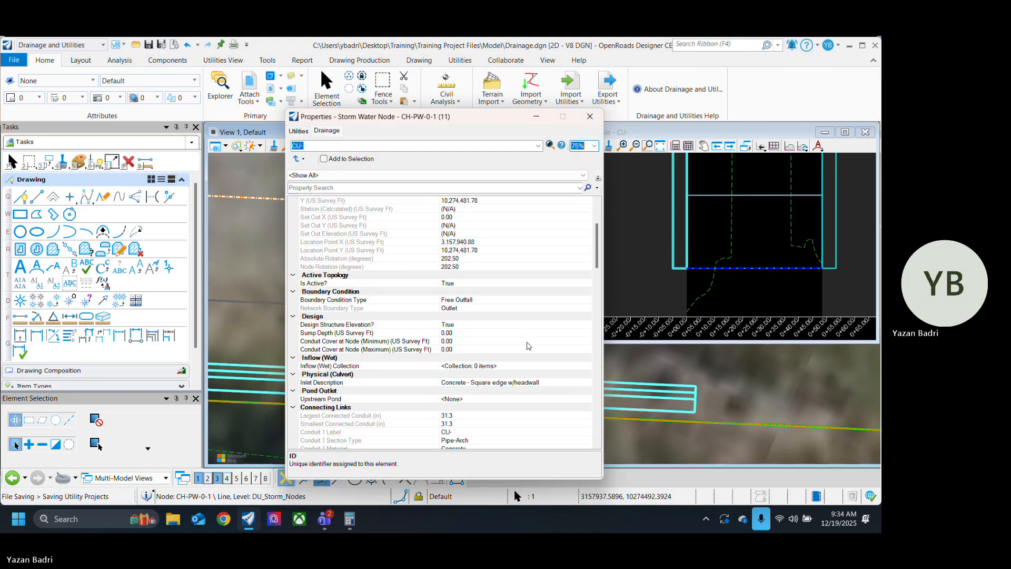
scroll(529, 345, down, 3)
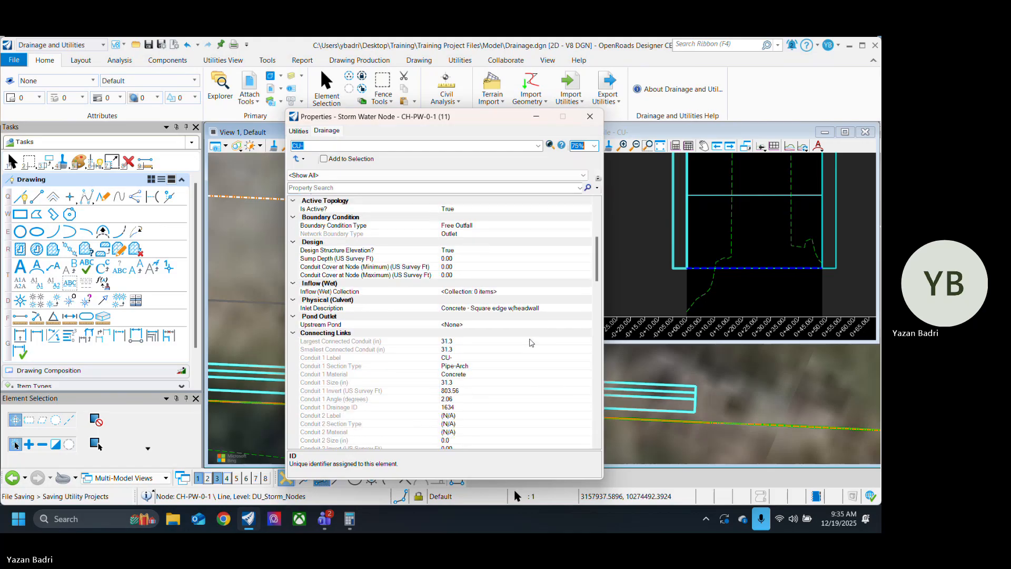
scroll(531, 344, down, 3)
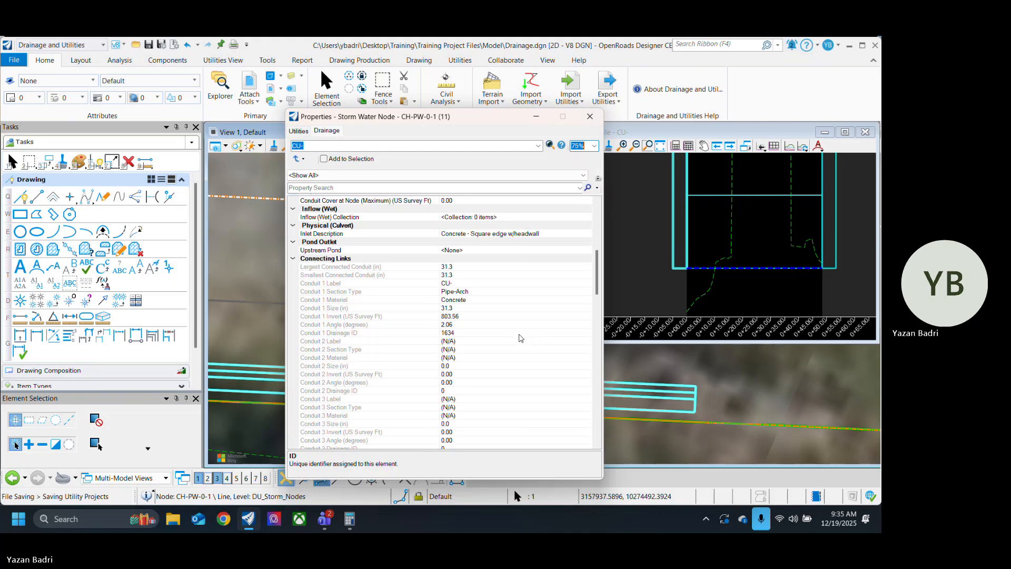
scroll(521, 338, down, 4)
scroll(521, 339, up, 2)
scroll(521, 339, down, 4)
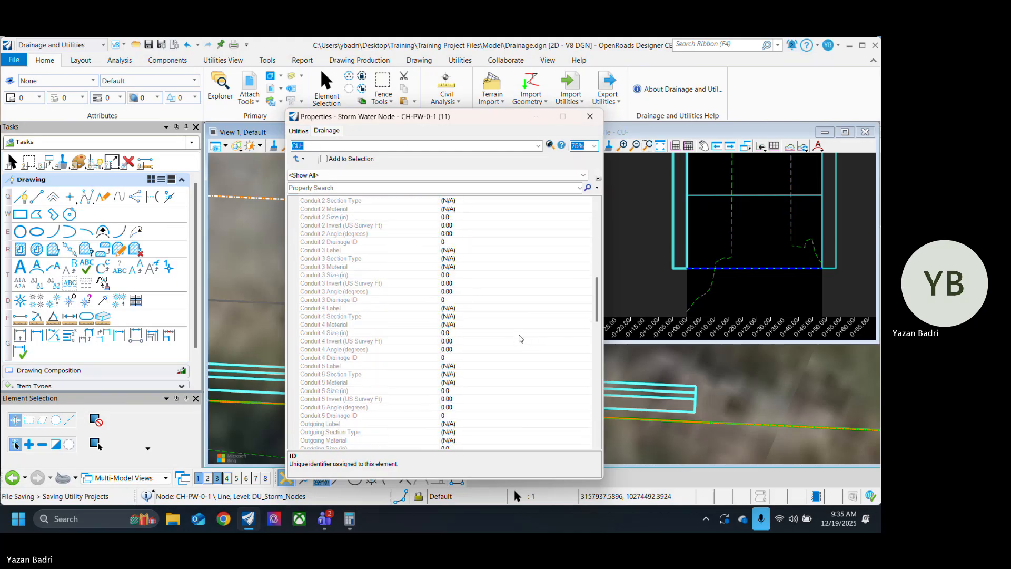
scroll(521, 338, down, 9)
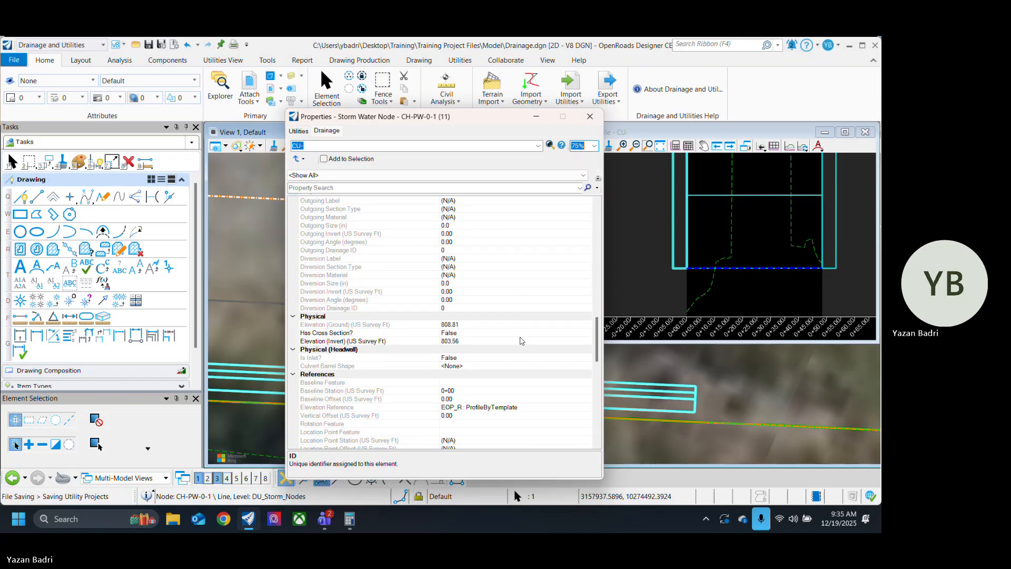
Step: Try to override the headwall's invert elevation in its physical drainage properties
click(461, 342)
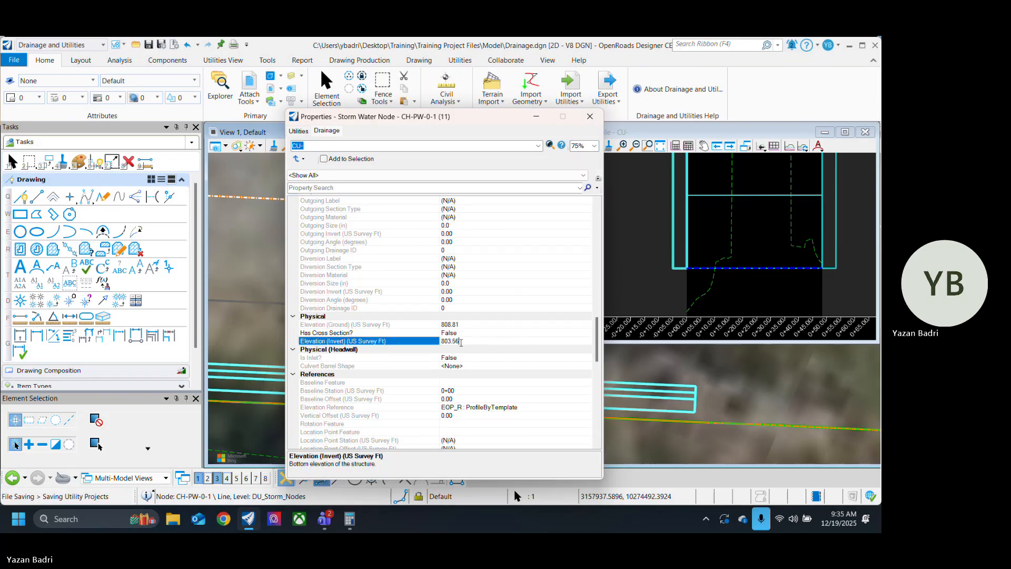
drag(466, 341, 428, 343)
text(80)
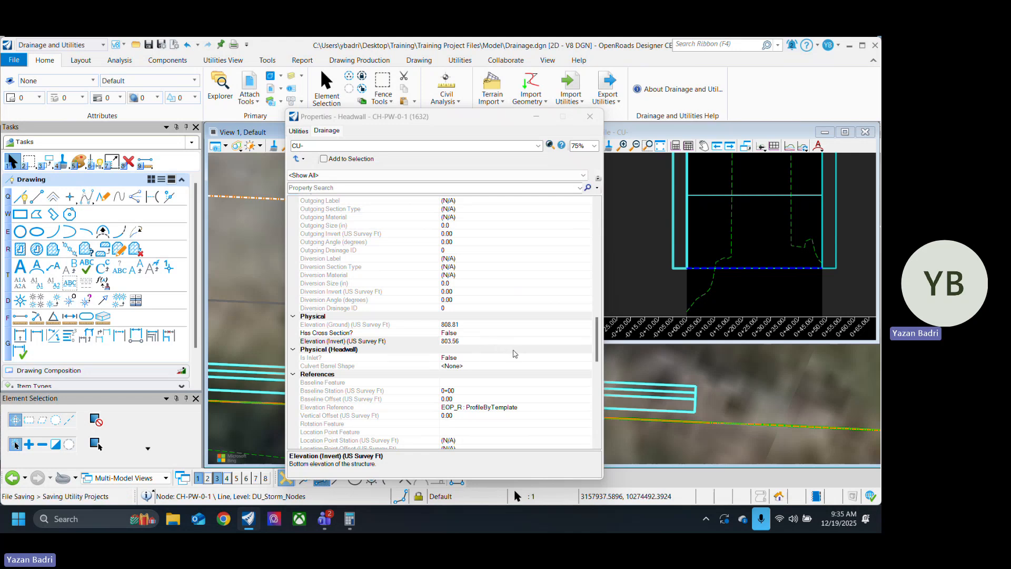
Step: Set the headwall's Design Structure Elevation? property to False
scroll(524, 351, up, 2)
scroll(524, 366, up, 15)
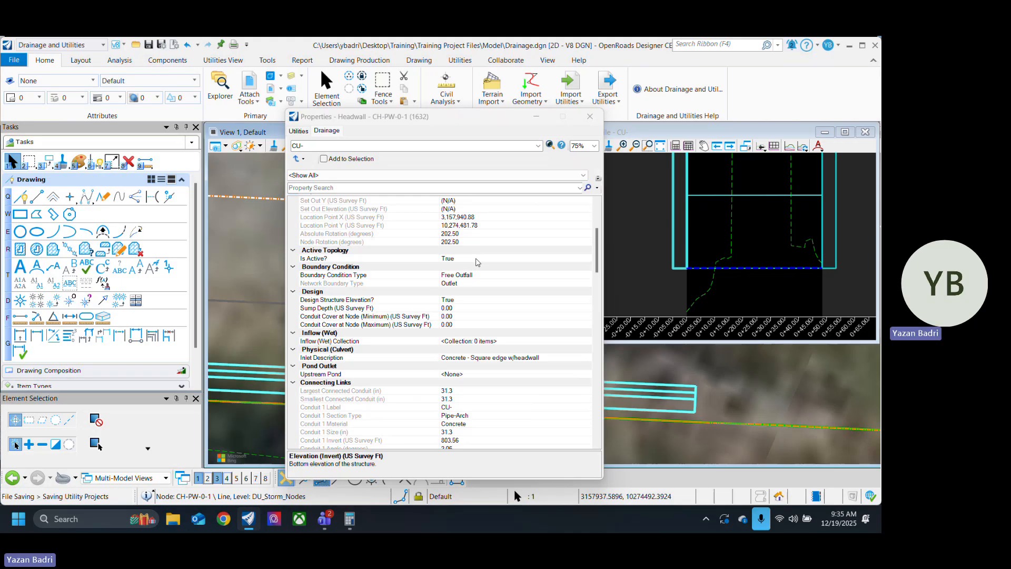
click(479, 300)
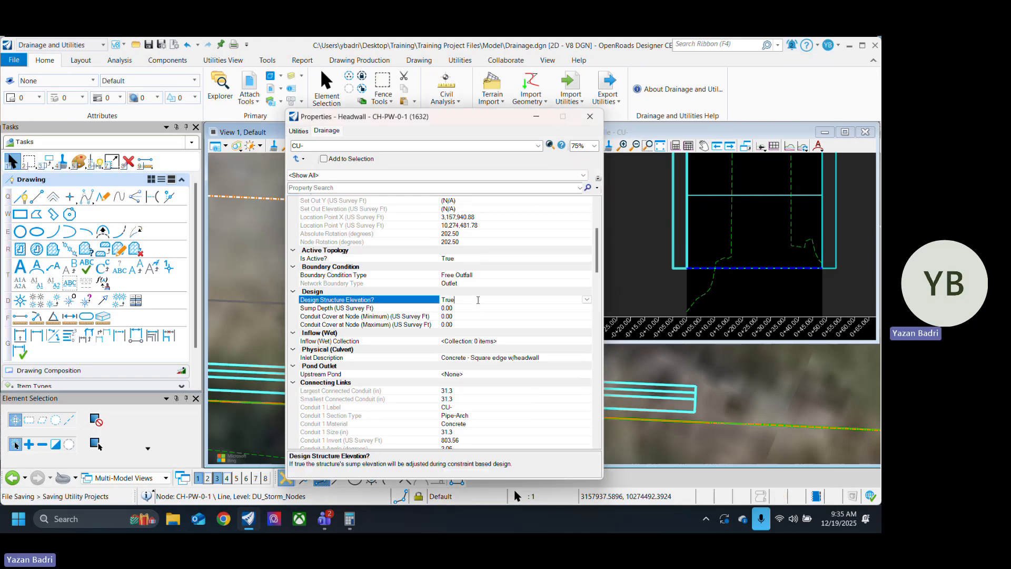
click(587, 300)
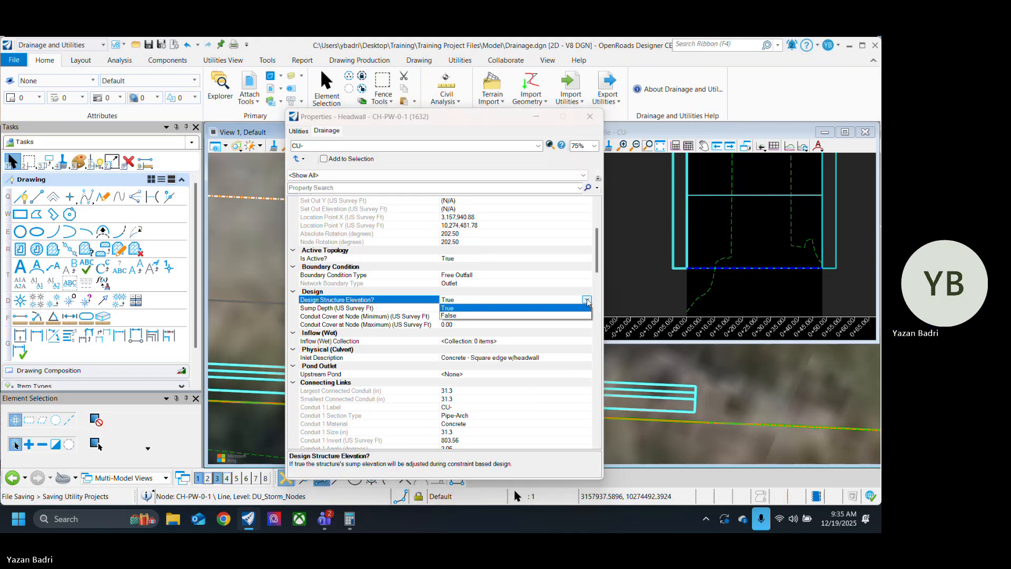
click(474, 317)
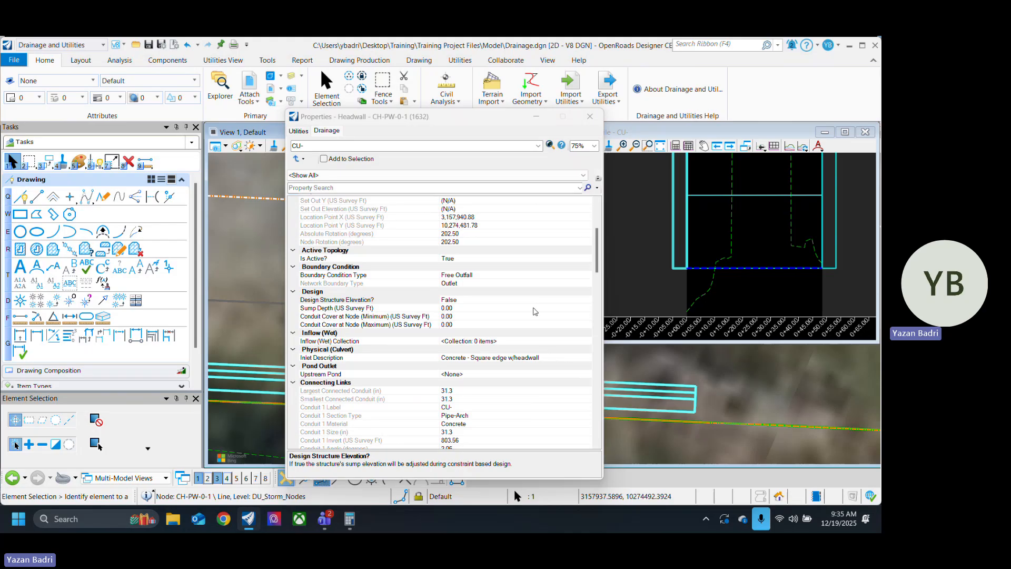
Step: Try to set the headwall's invert elevation to 802 ft with Design Structure Elevation? disabled
scroll(535, 311, down, 15)
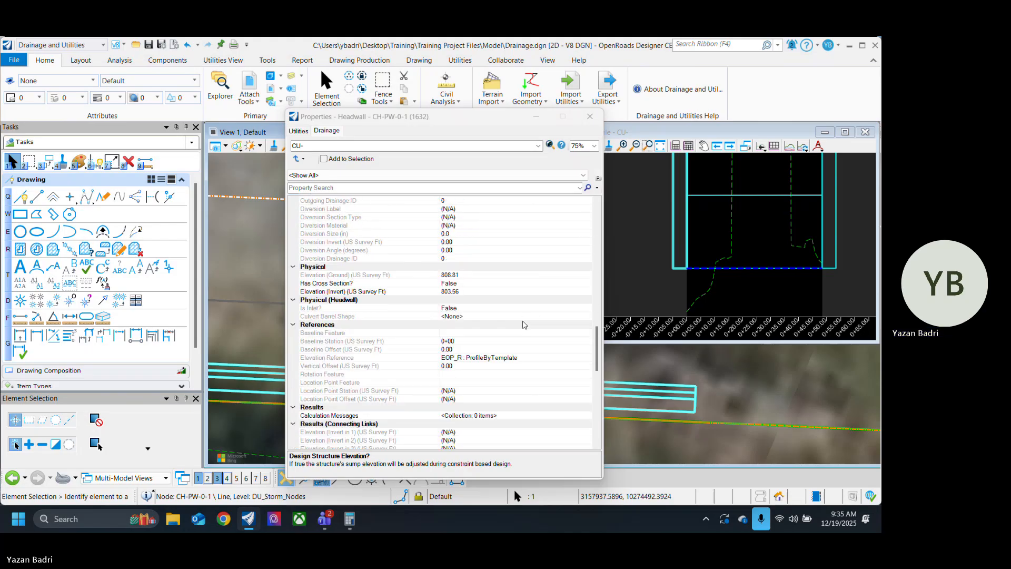
click(463, 292)
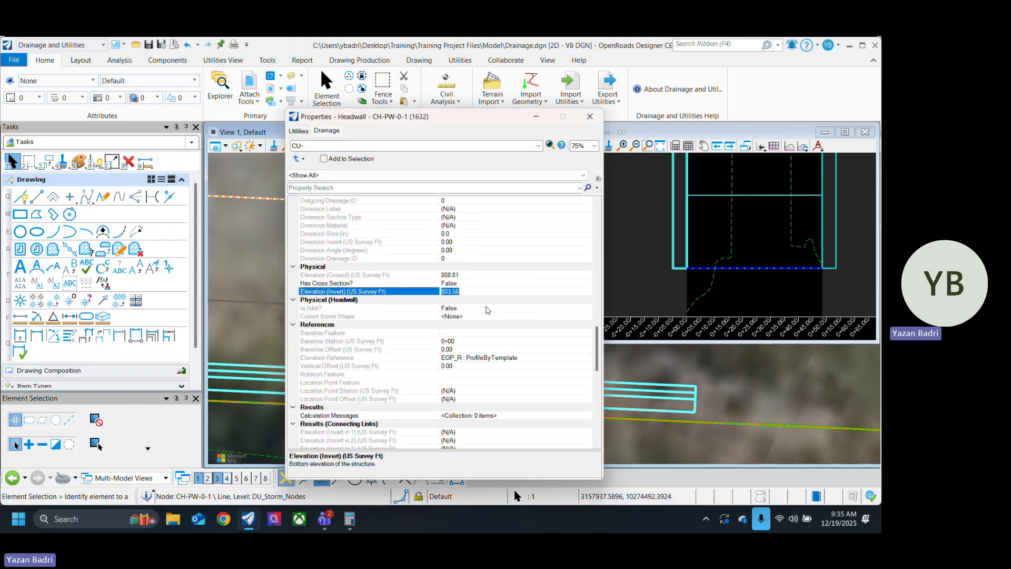
text(802)
key(Return)
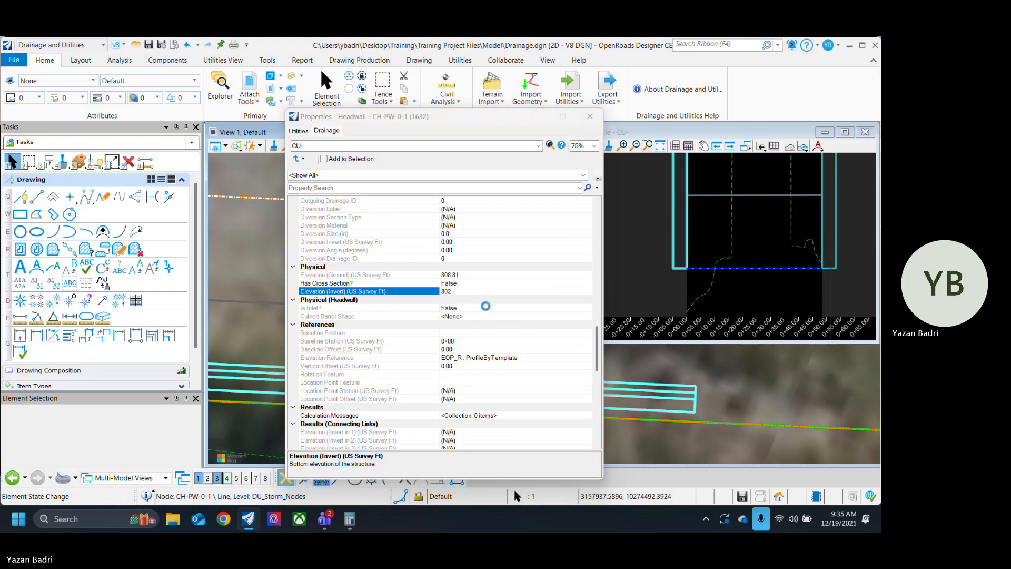
Step: Examine the headwall's results, elevation reference, physical, connecting link and design properties for what controls its invert
scroll(534, 300, down, 10)
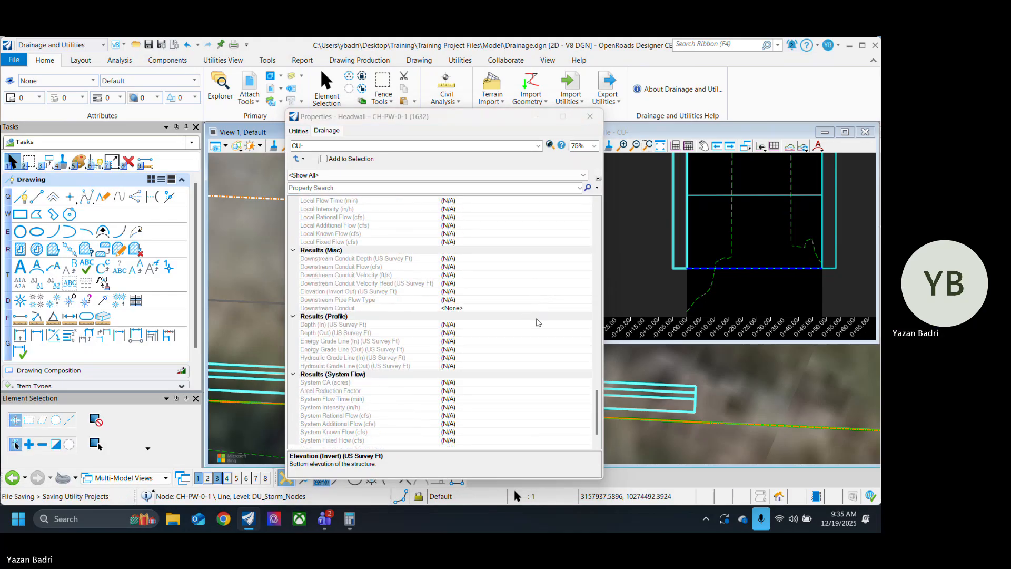
scroll(537, 327, up, 5)
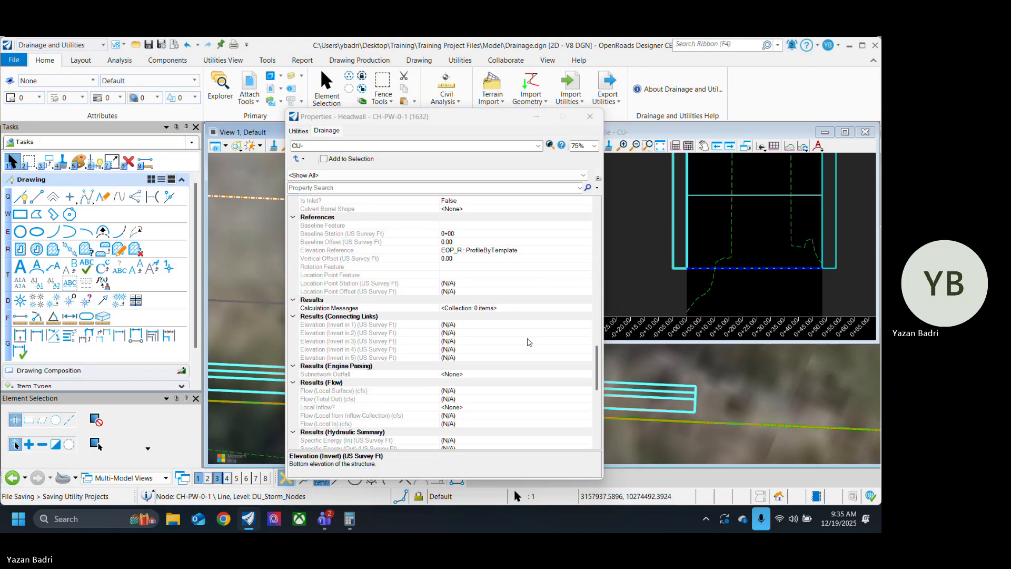
scroll(531, 348, up, 3)
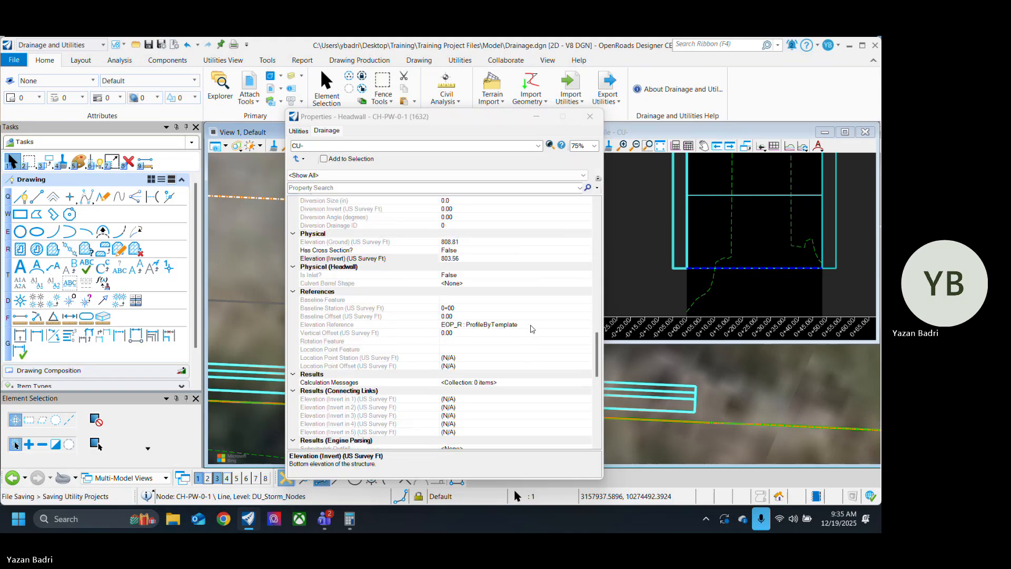
click(532, 327)
scroll(542, 335, up, 4)
scroll(537, 340, up, 3)
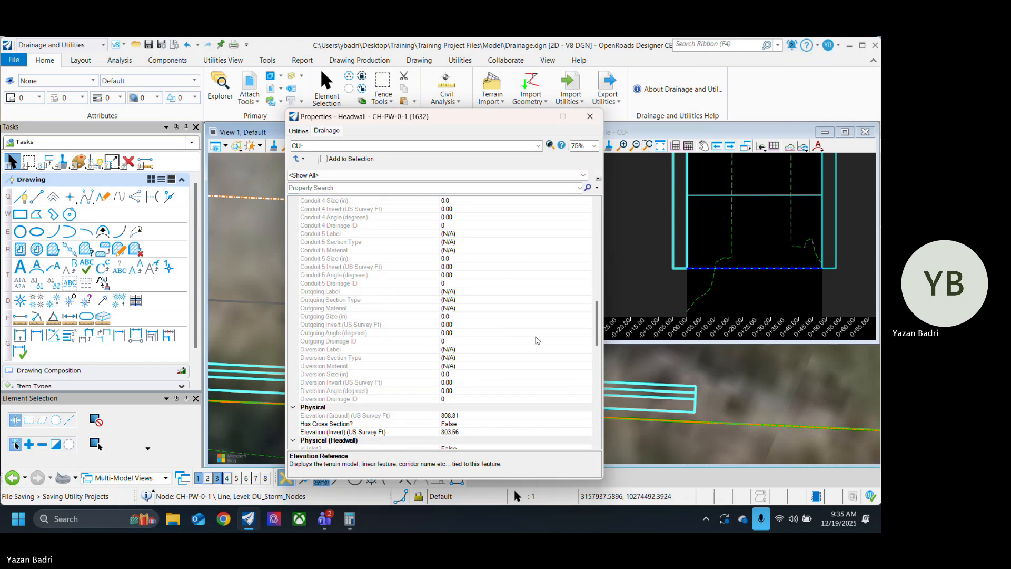
scroll(537, 340, down, 2)
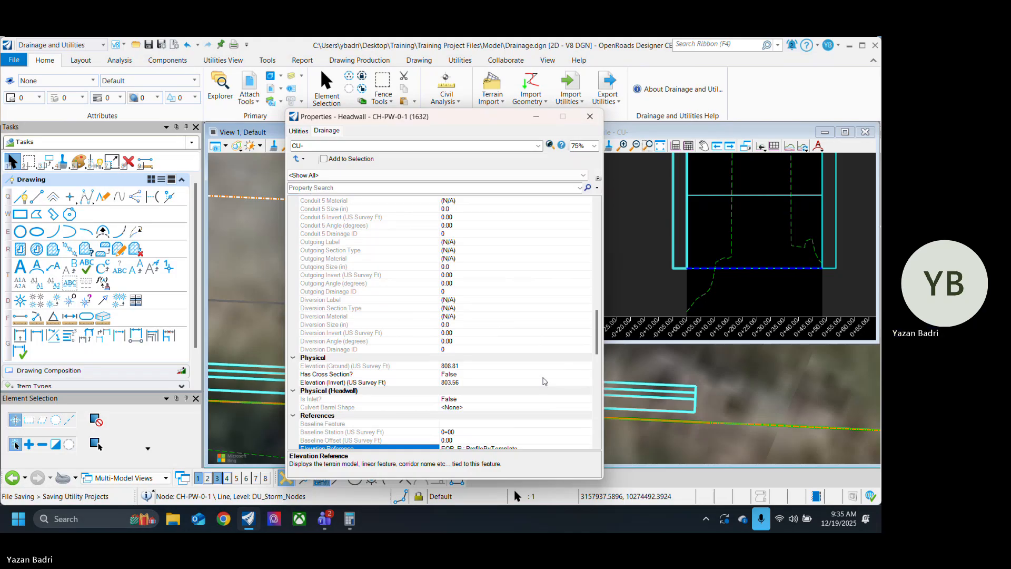
scroll(530, 381, up, 10)
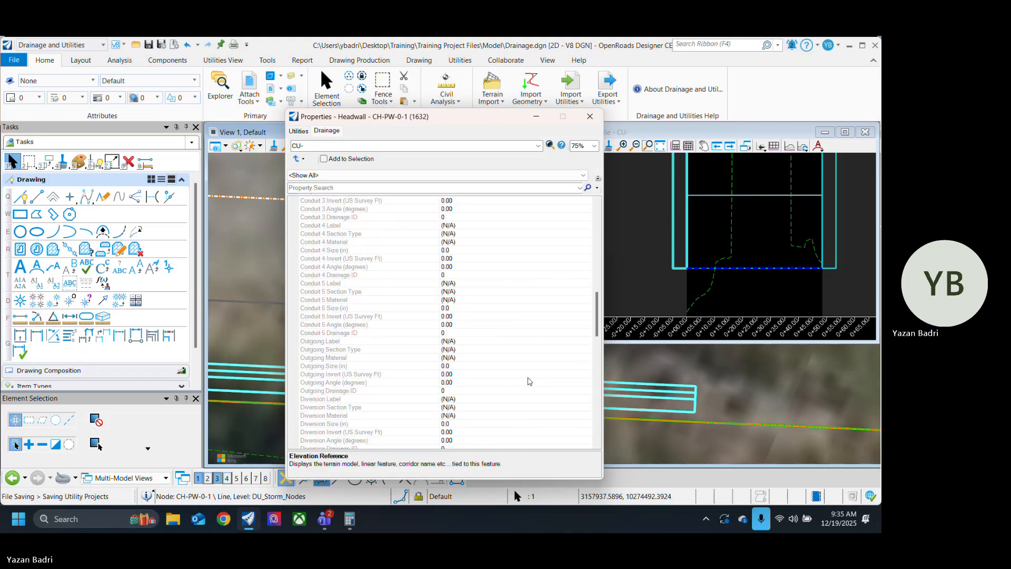
scroll(530, 381, up, 4)
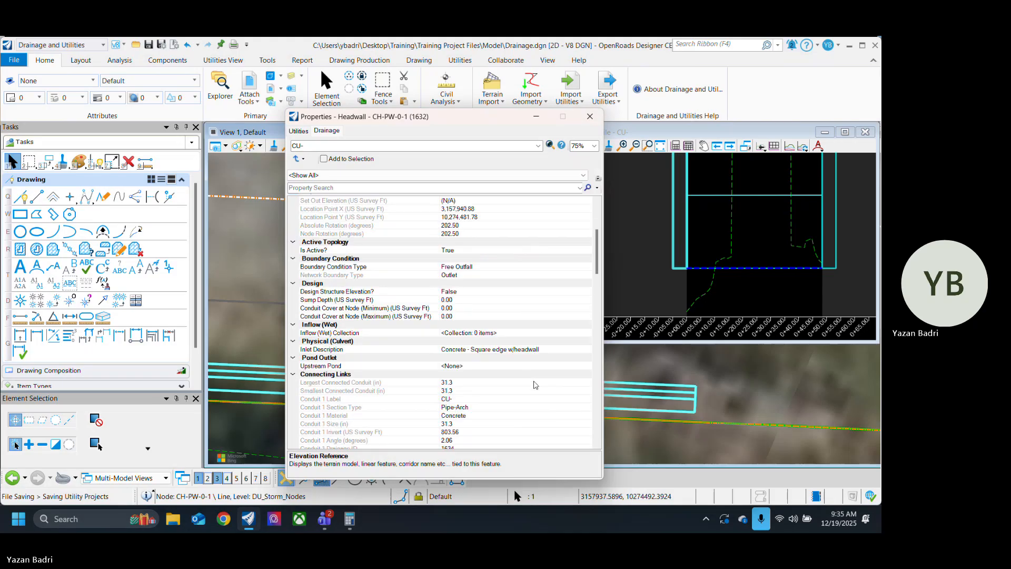
scroll(535, 389, up, 4)
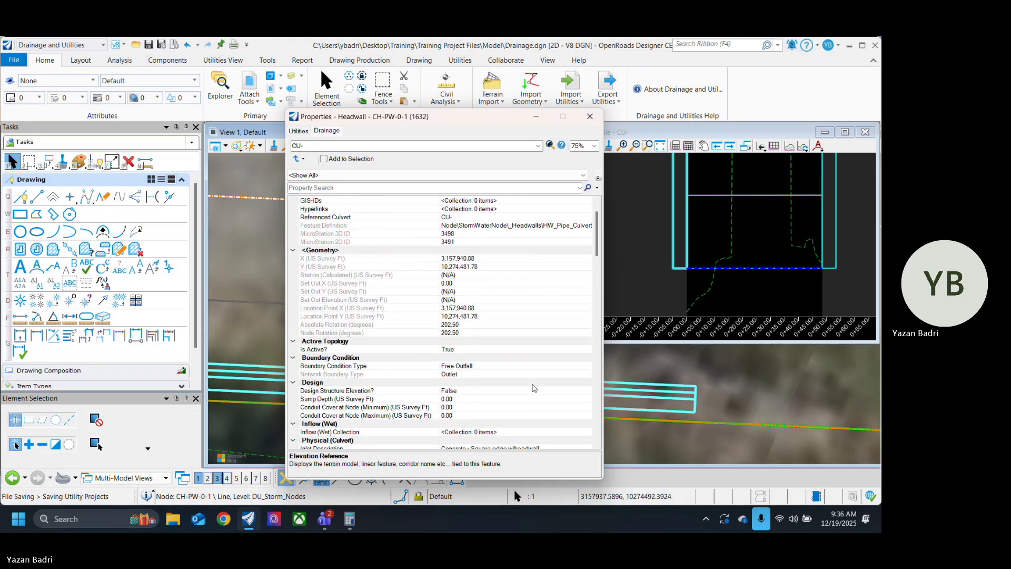
Step: Set the headwall's Is Active? property to False under Active Topology
click(510, 351)
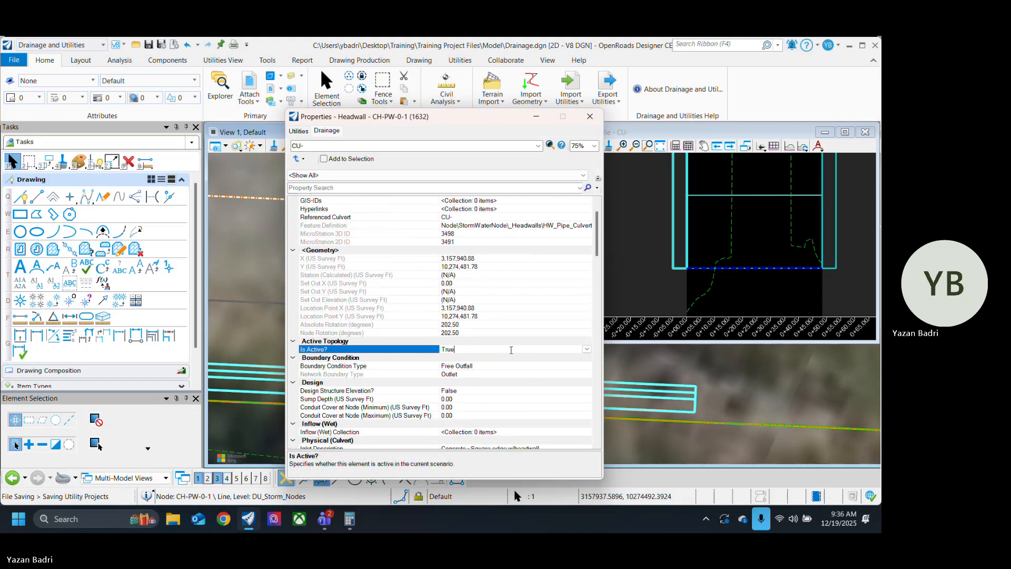
click(510, 351)
click(491, 365)
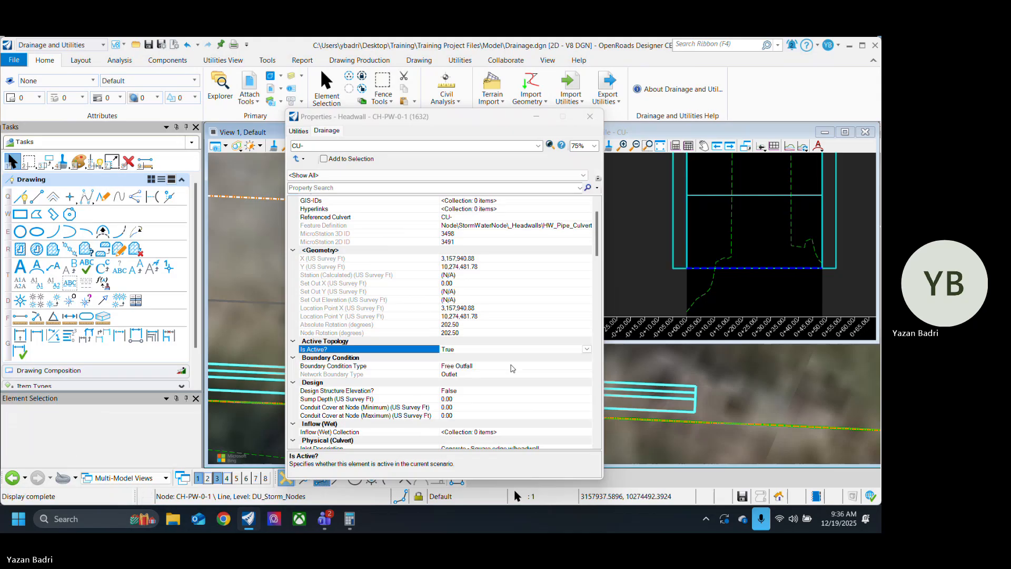
Step: Try to set the inactive headwall's invert elevation to 802 ft, and check its ground and invert elevation properties
scroll(518, 352, down, 6)
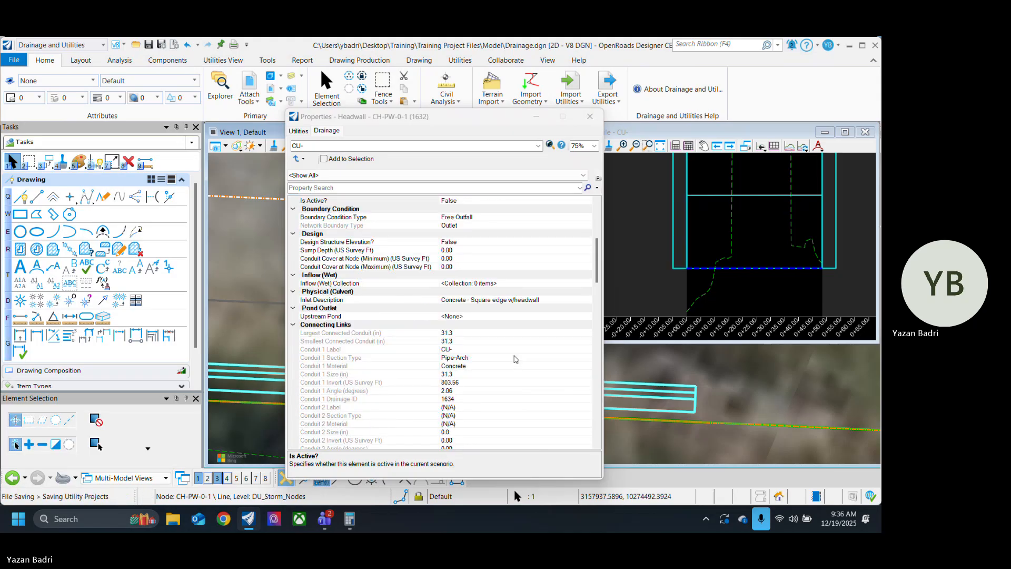
scroll(515, 359, down, 15)
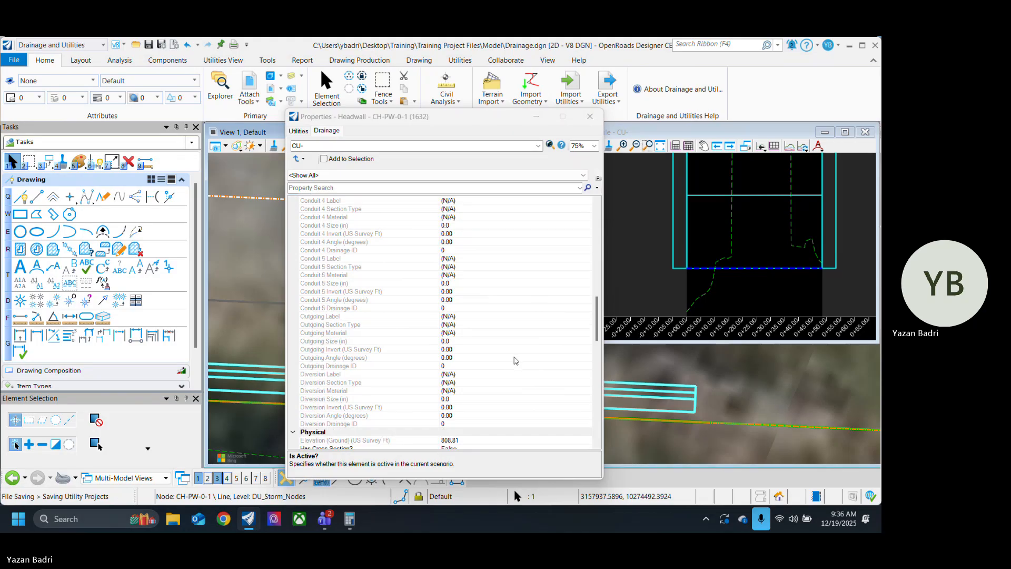
click(467, 262)
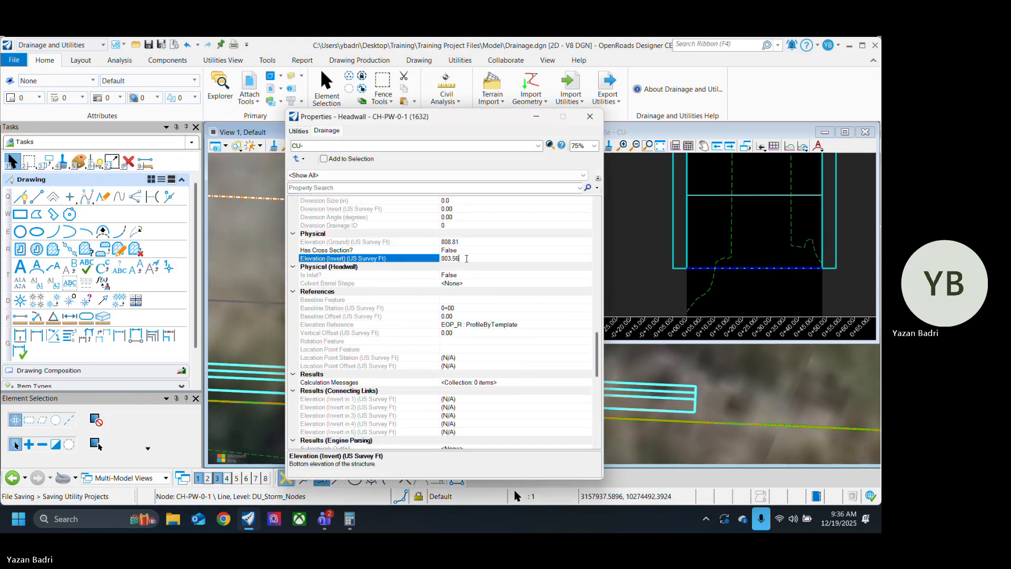
text(802)
key(Return)
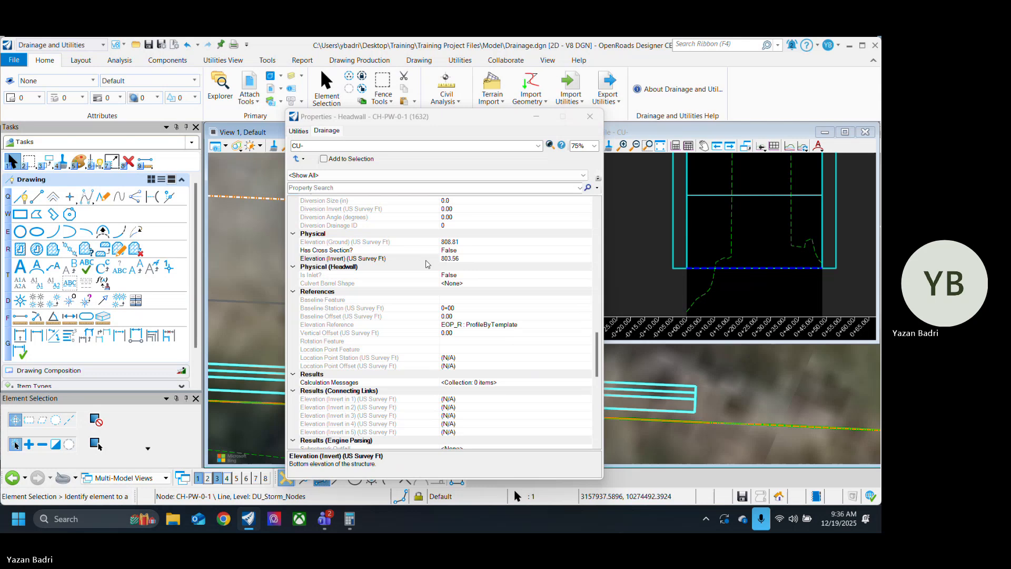
click(478, 243)
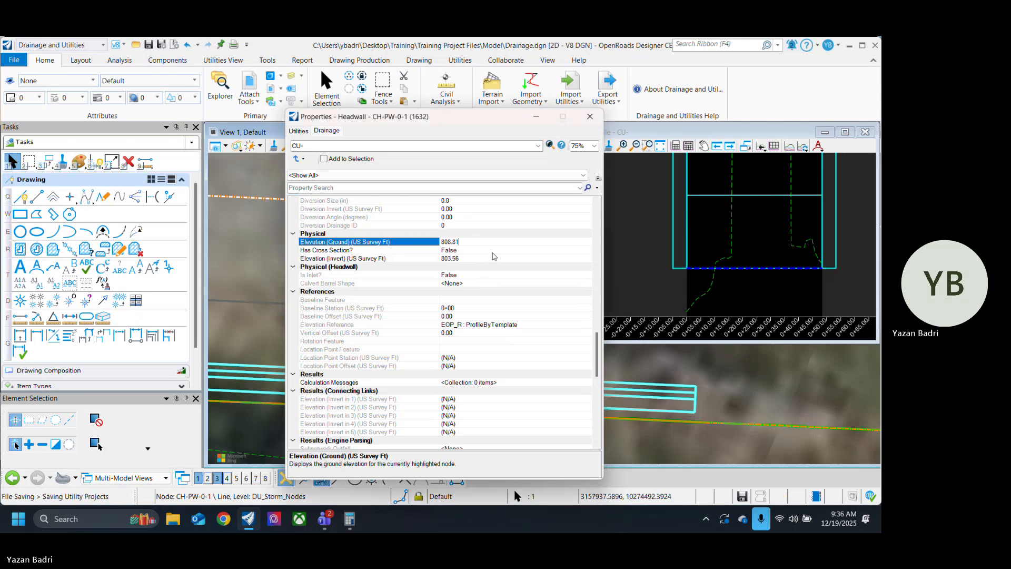
click(473, 258)
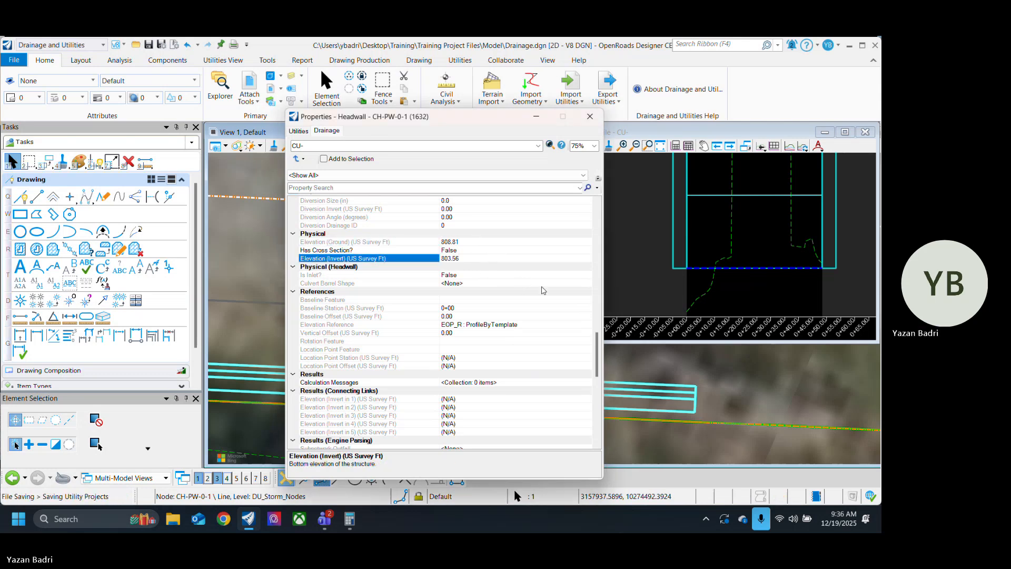
Step: Set the headwall's inlet description to Pipe Arch 18" Corner Radius CMP (90 degree headwall) under Physical (Culvert)
scroll(529, 292, up, 10)
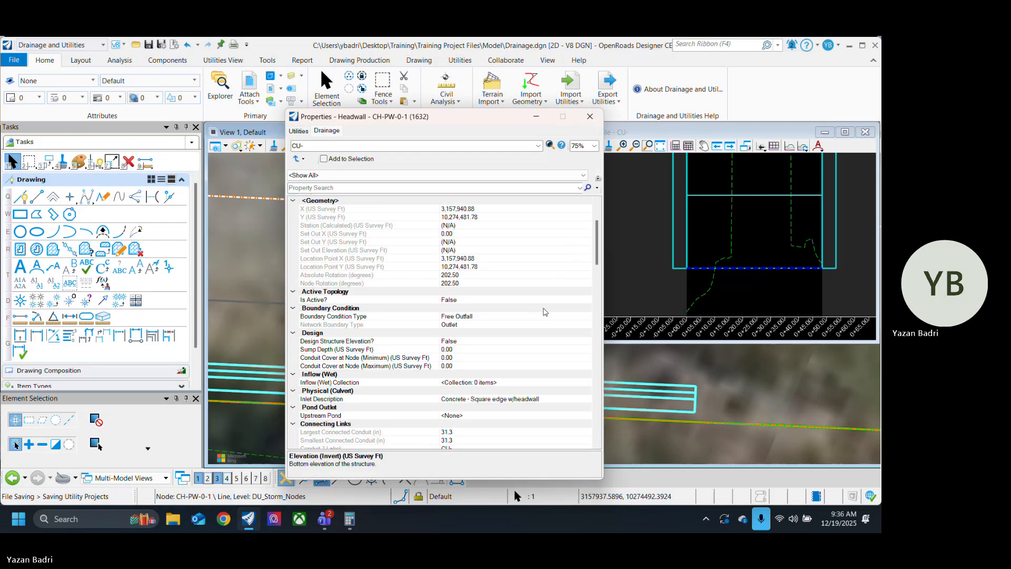
scroll(546, 314, up, 3)
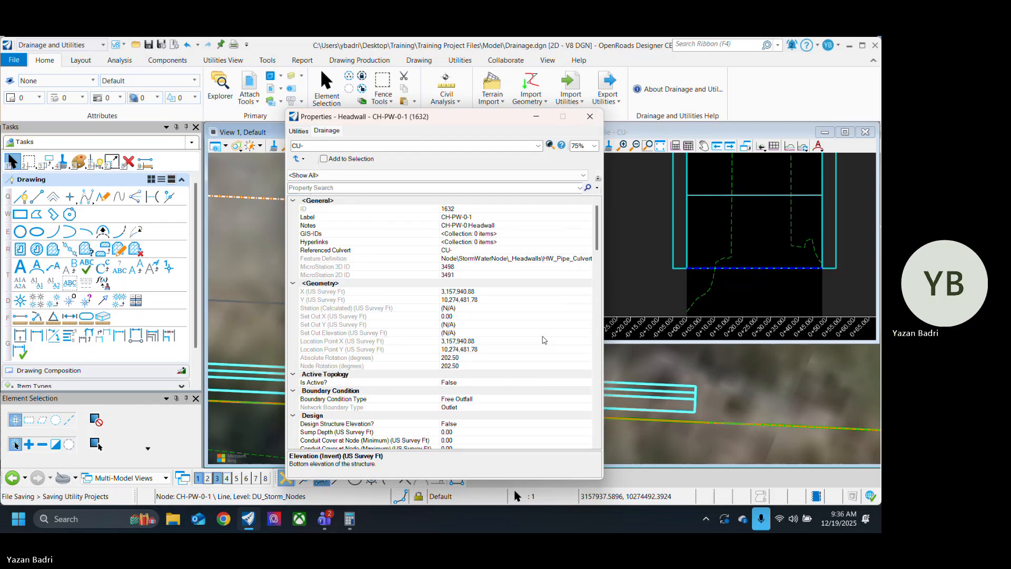
scroll(545, 339, down, 5)
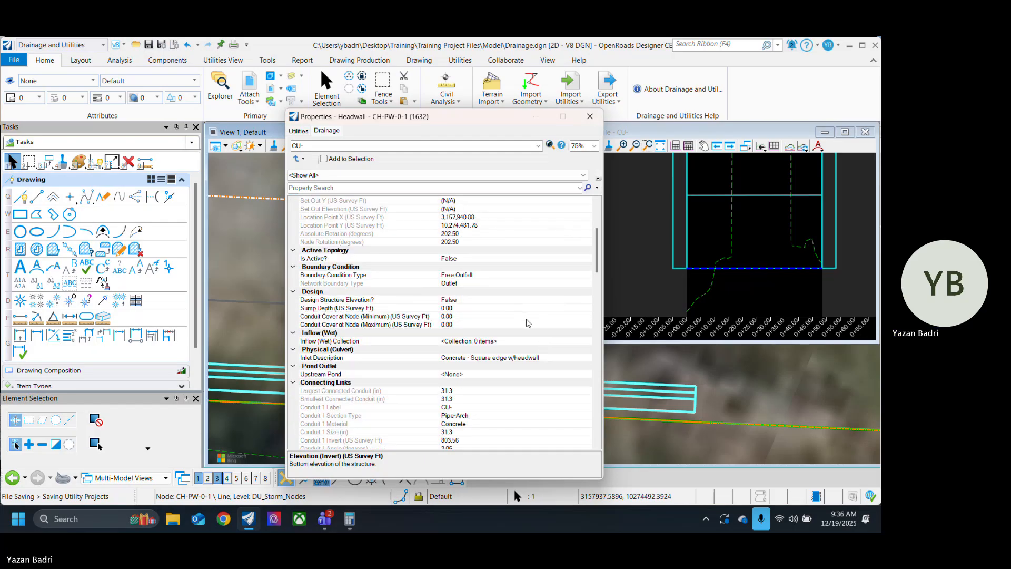
click(548, 360)
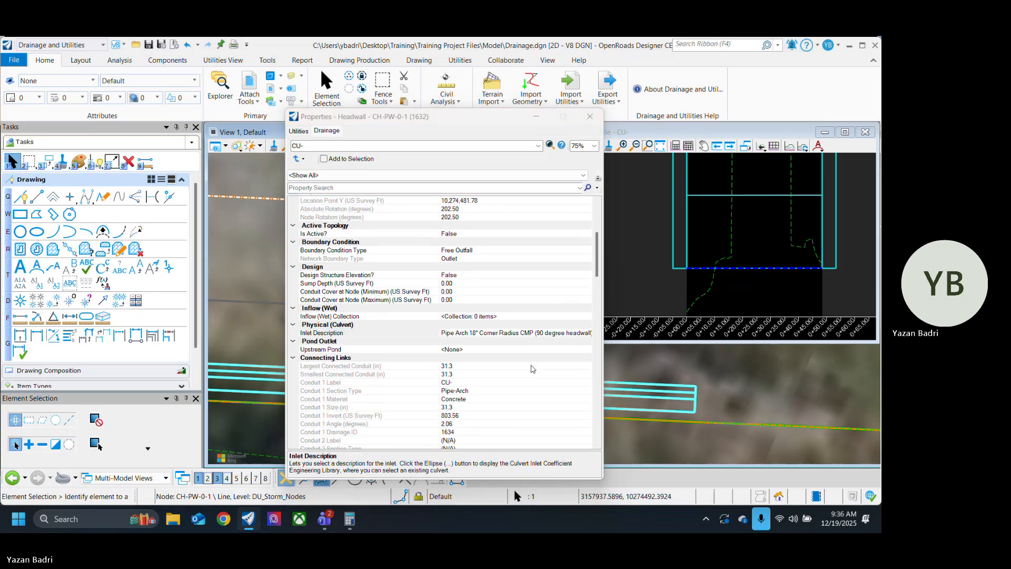
Step: Check the headwall's Has Cross Section? options and its remaining physical, reference and results properties, and close the properties window
scroll(526, 371, down, 5)
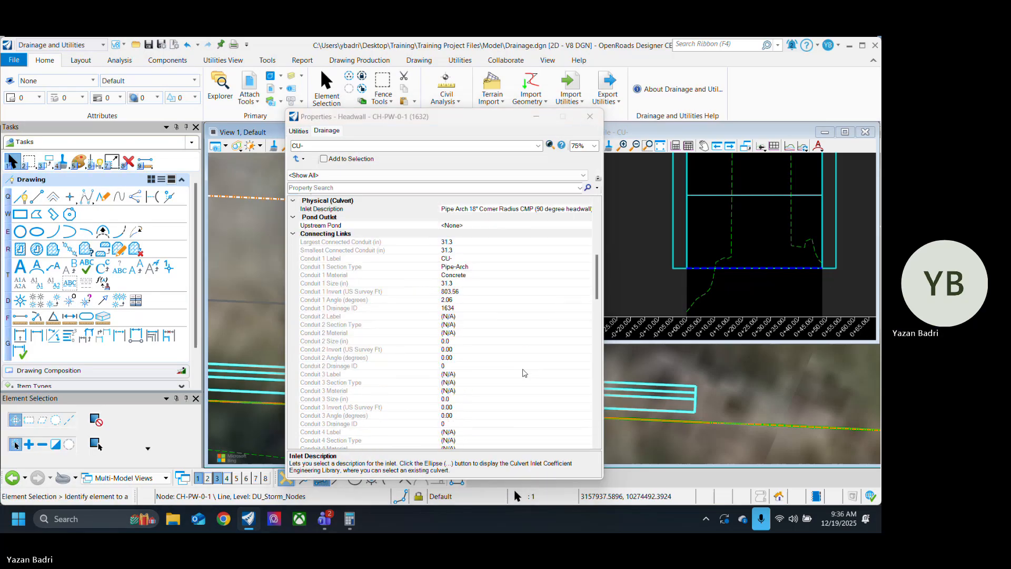
scroll(525, 373, down, 10)
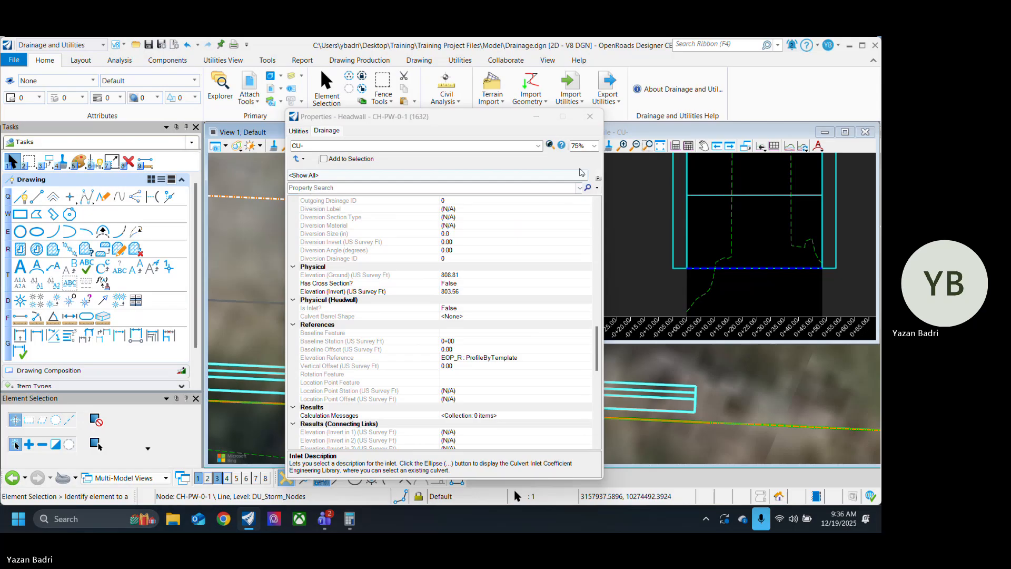
click(484, 284)
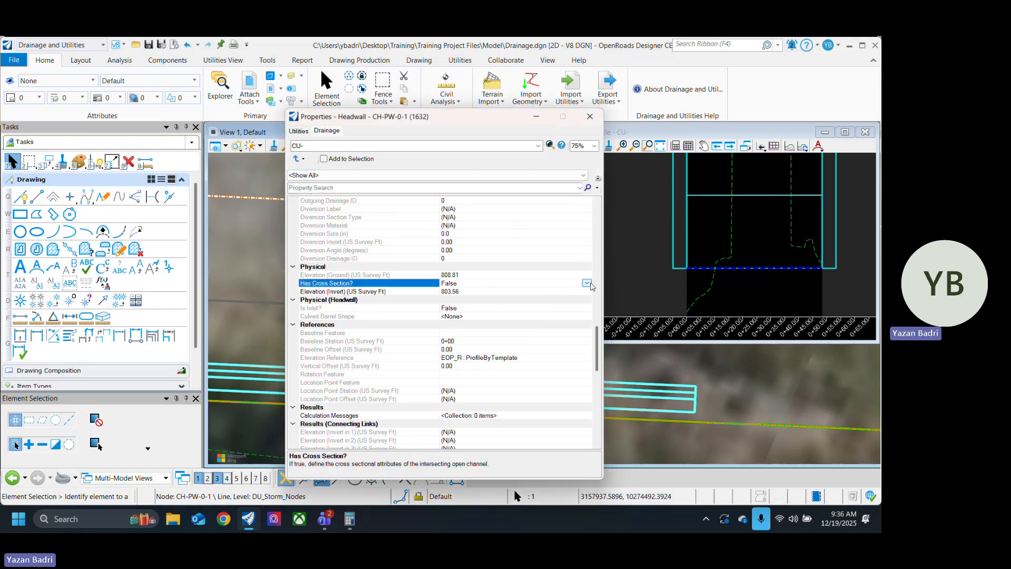
click(588, 284)
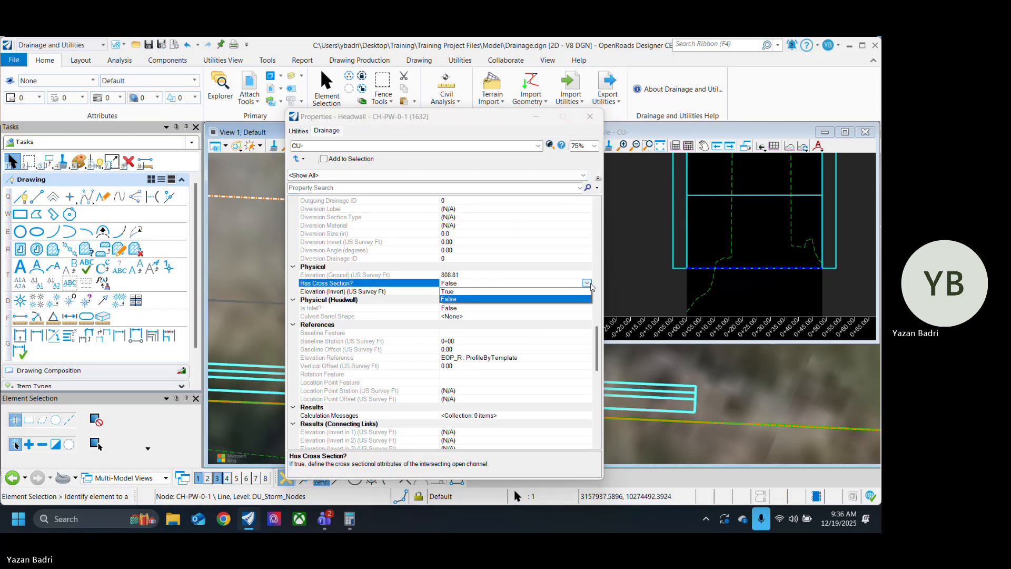
click(523, 359)
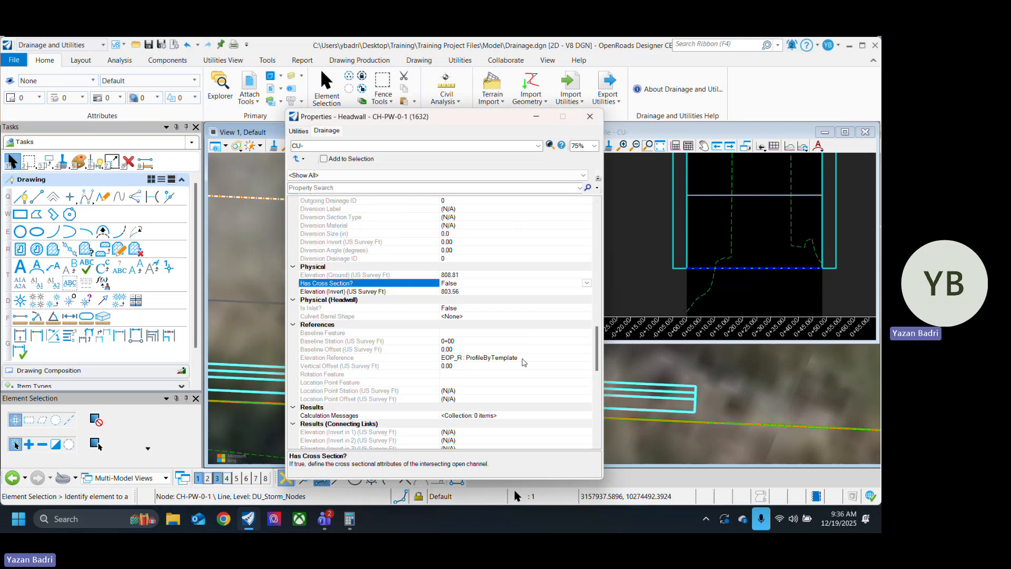
scroll(532, 342, down, 10)
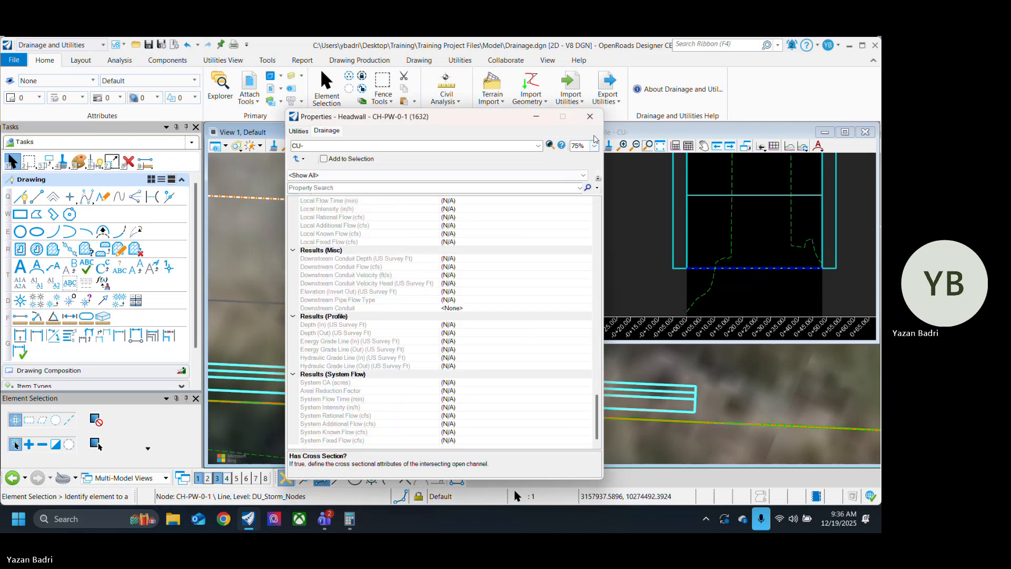
click(590, 116)
click(332, 311)
scroll(344, 383, down, 5)
scroll(420, 348, up, 3)
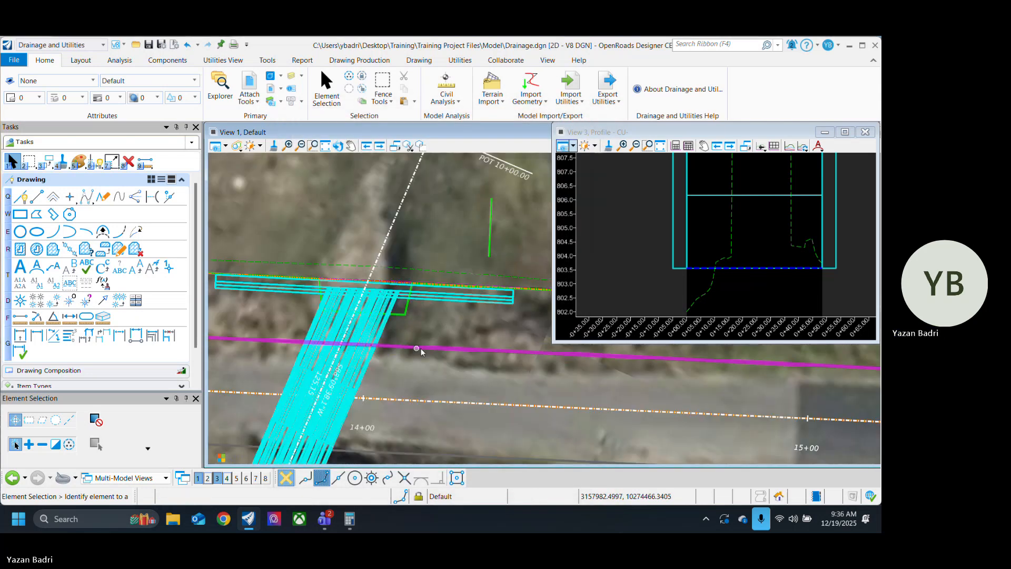
click(448, 301)
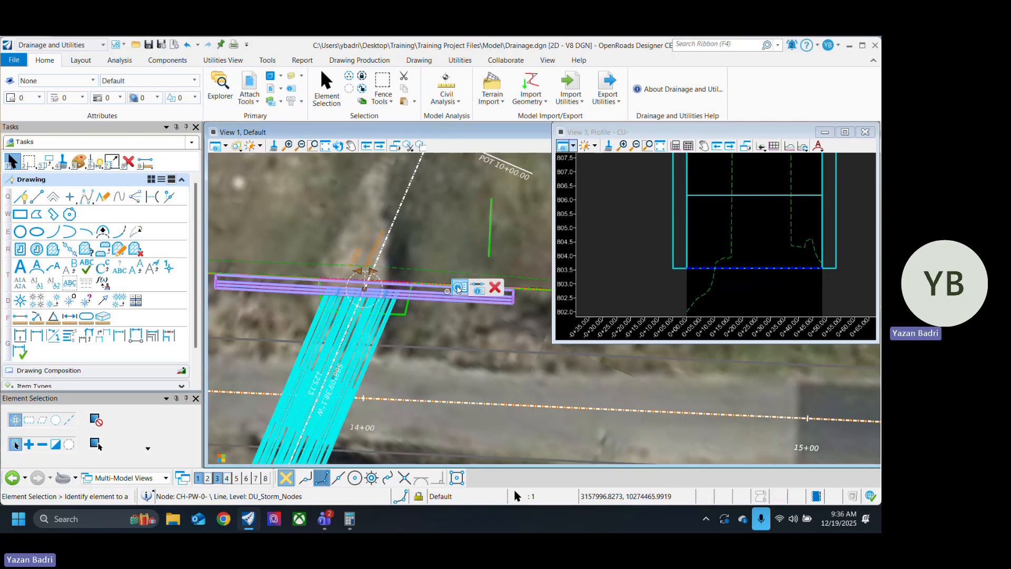
click(458, 288)
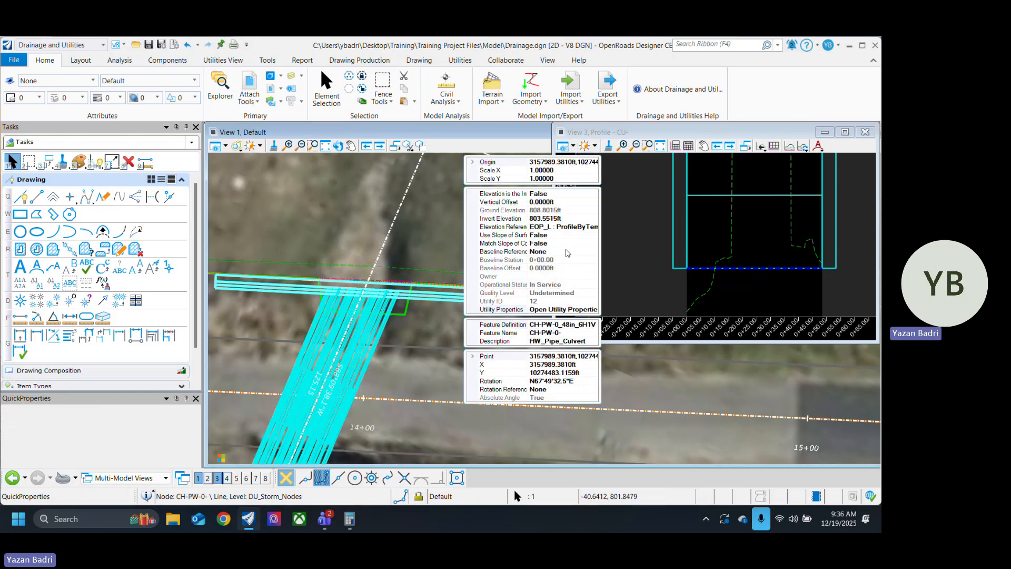
click(592, 228)
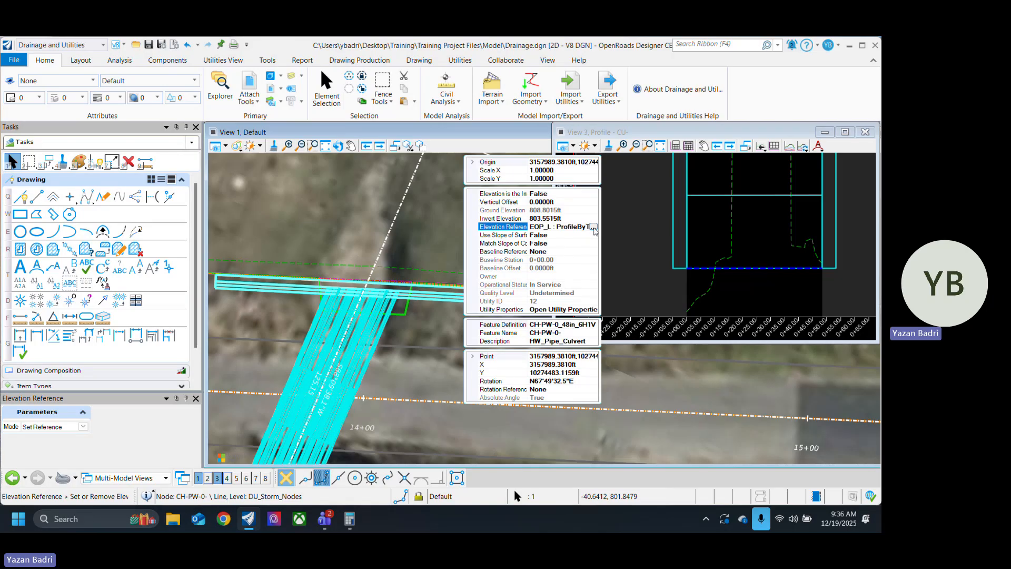
click(595, 228)
key(Escape)
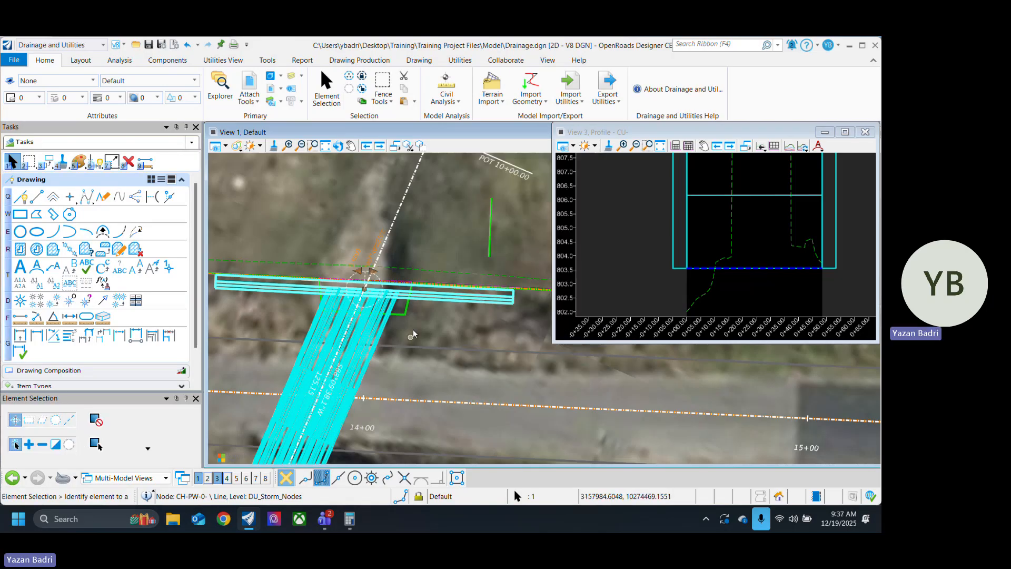
Step: Try to set the invert elevation of the headwall referenced to EOP_L to 802 ft
click(468, 294)
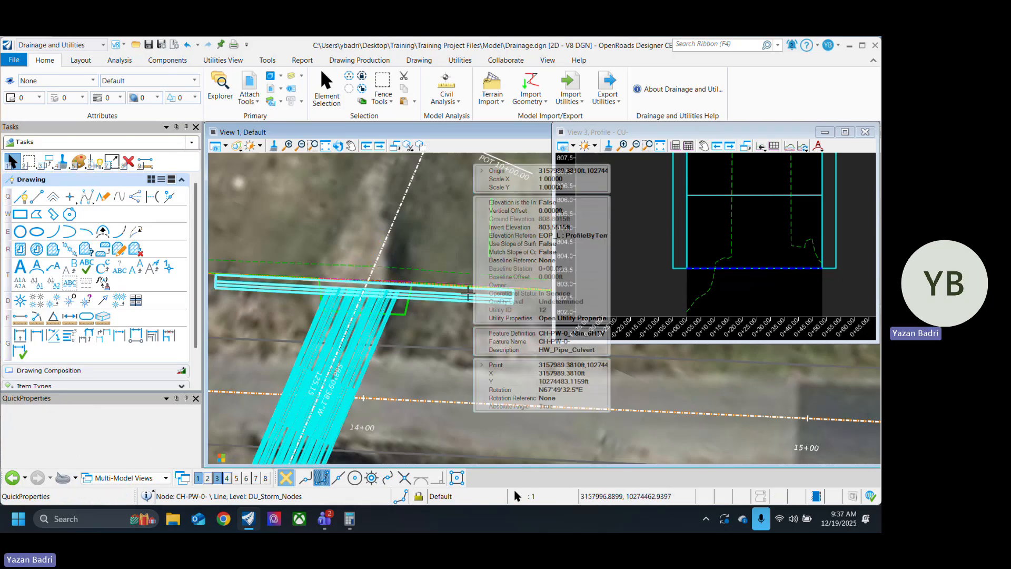
click(574, 235)
click(577, 227)
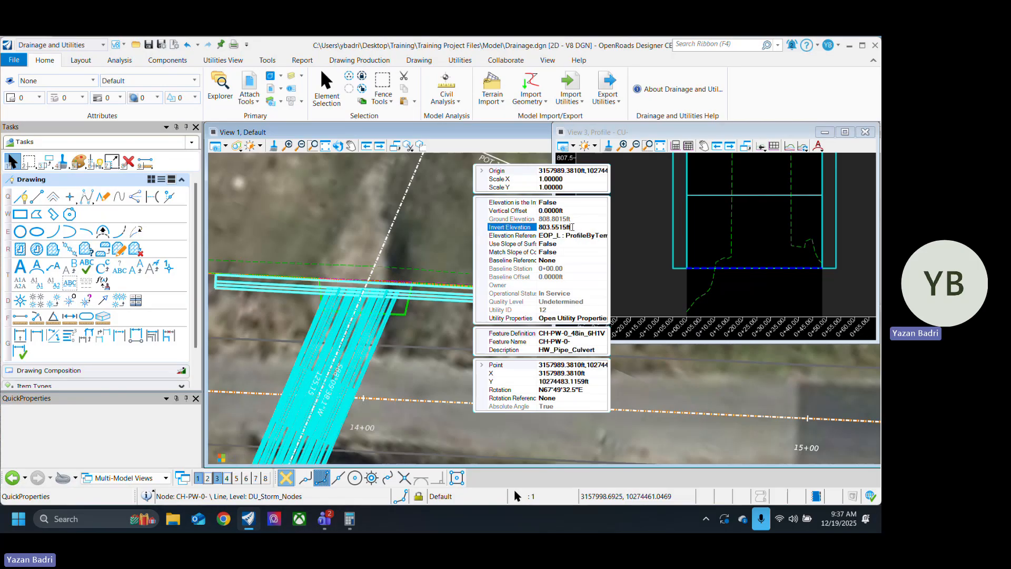
text(80)
text(3)
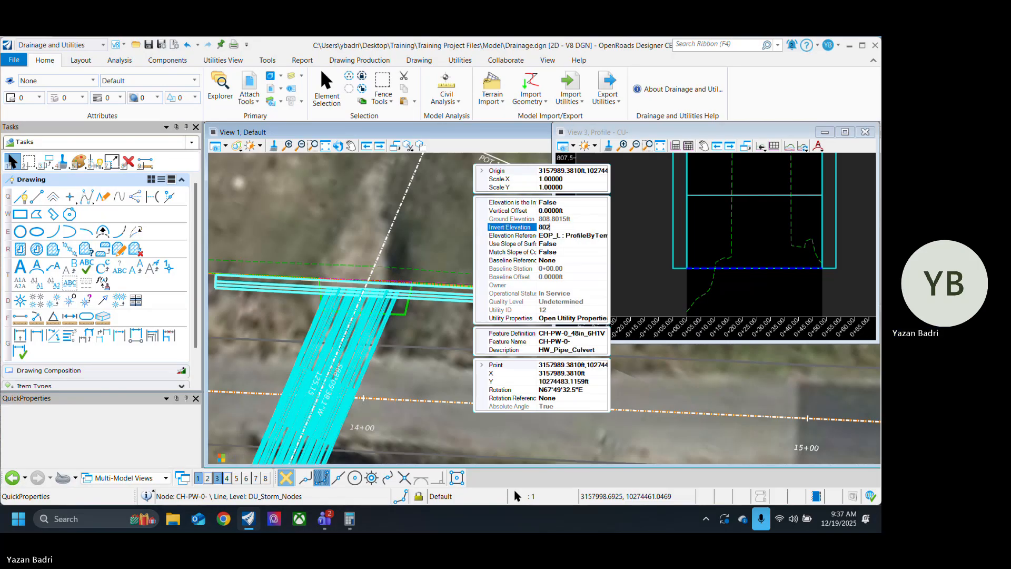
key(Return)
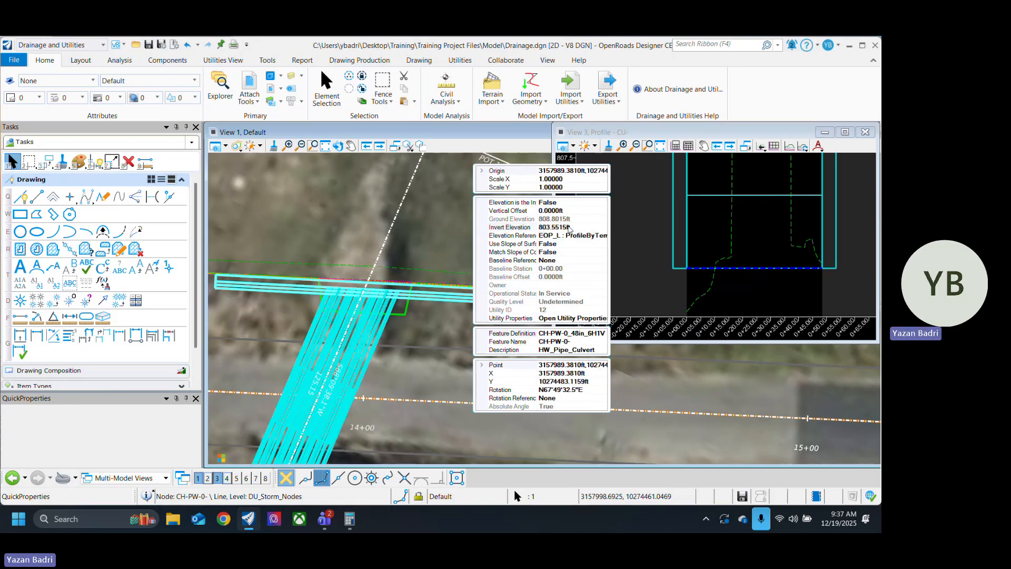
Step: Open the elevation reference of the EOP_L headwall for editing in Set Reference mode
click(594, 236)
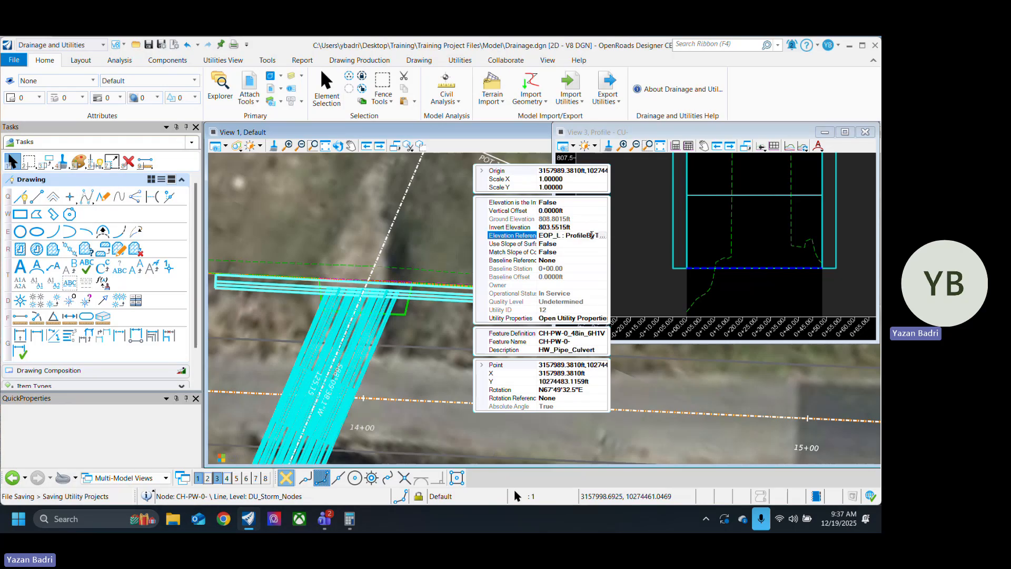
click(602, 236)
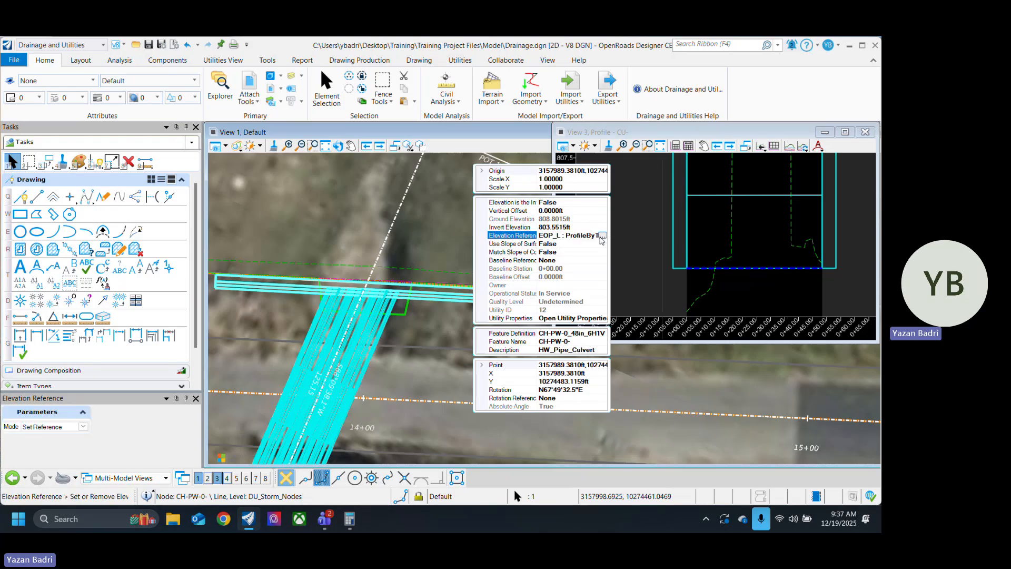
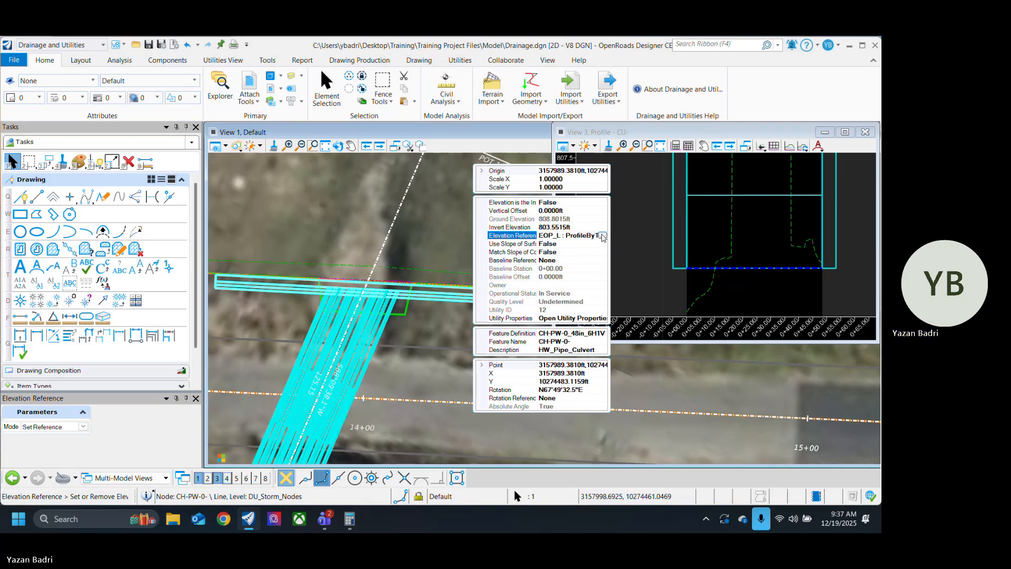
Step: Remove the elevation reference from the selected headwall node CH-PW-0- at the culvert's upper end in plan
key(Escape)
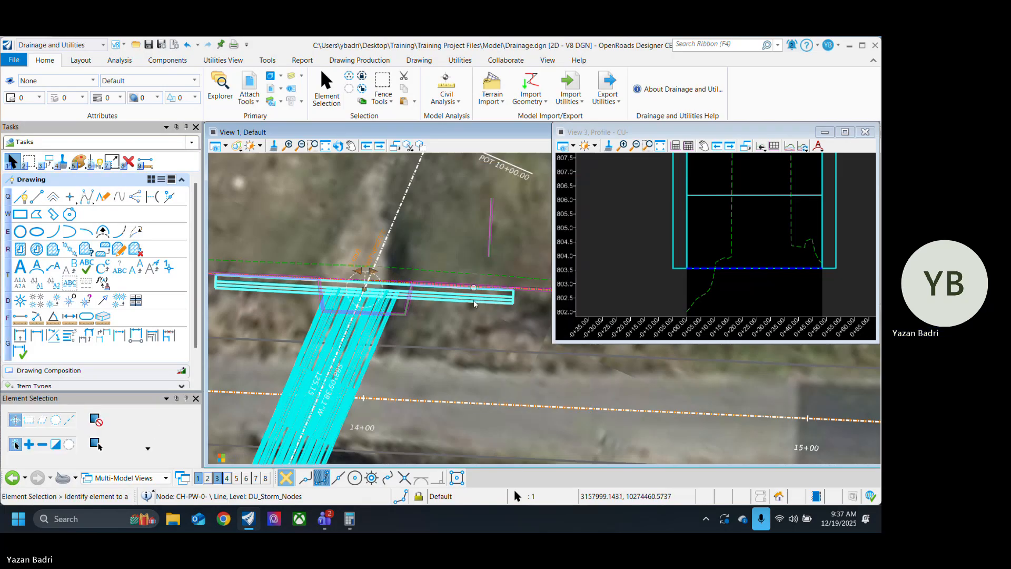
click(292, 100)
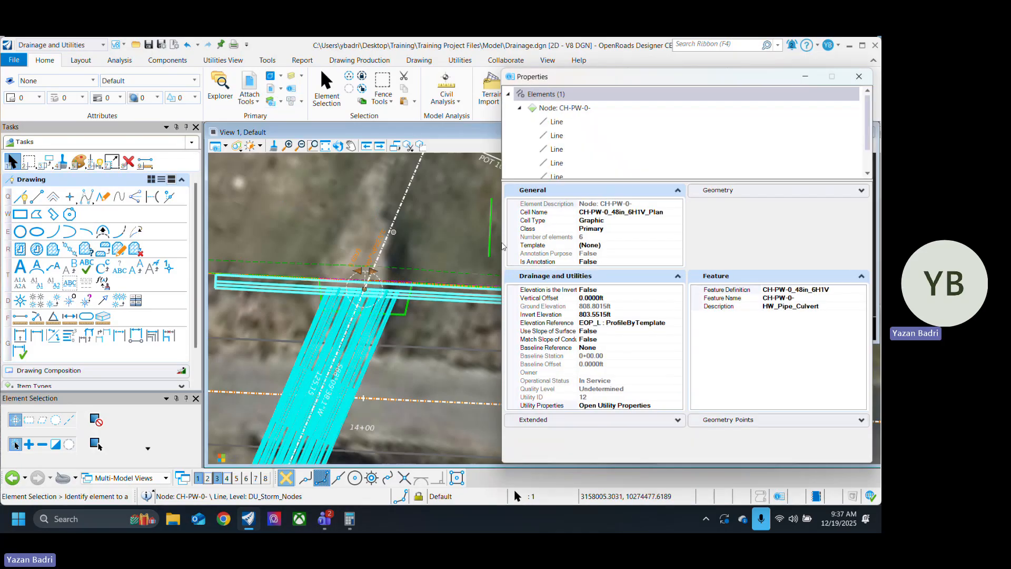
click(678, 323)
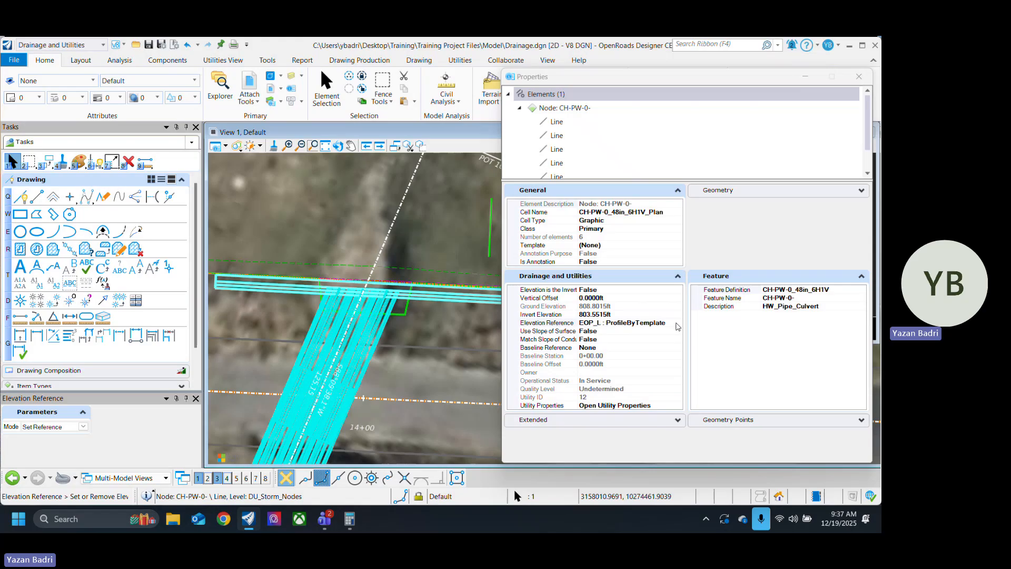
click(84, 428)
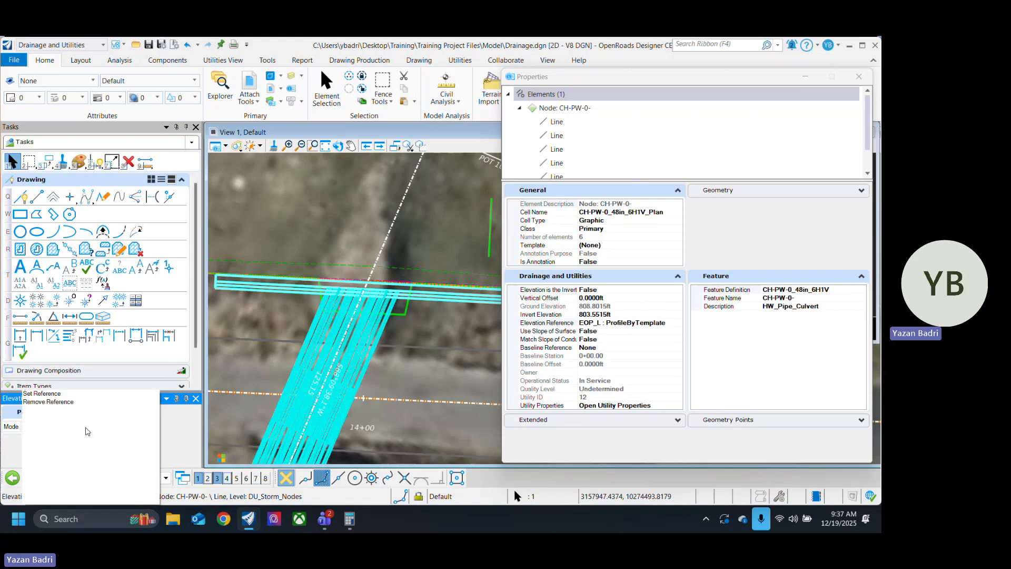
click(63, 402)
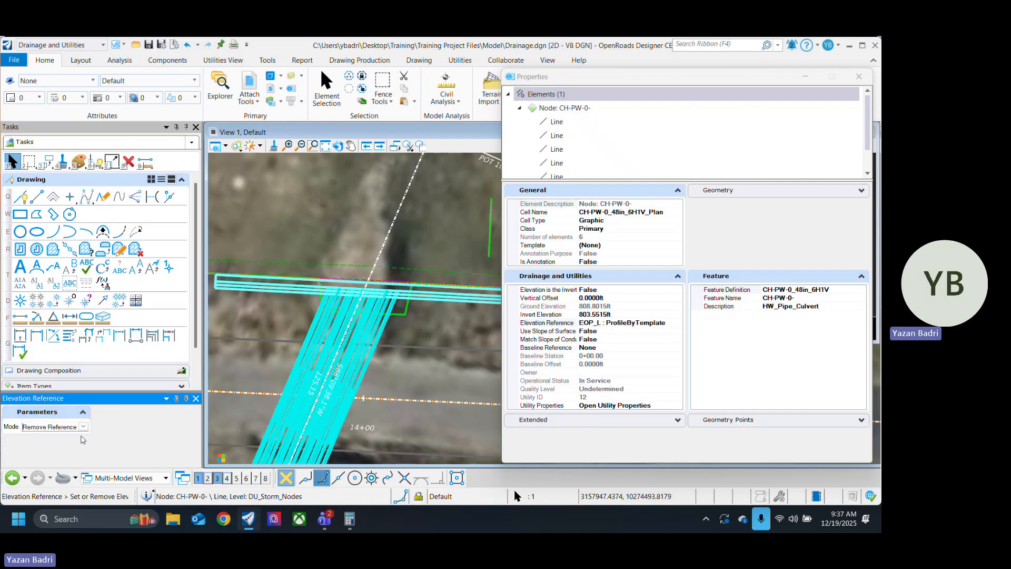
click(660, 323)
click(678, 324)
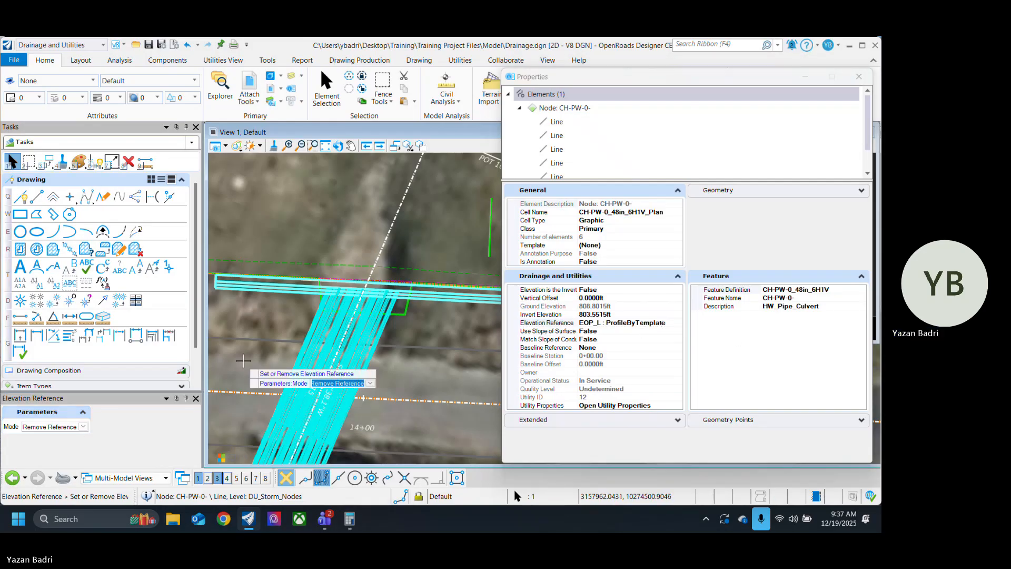
click(278, 318)
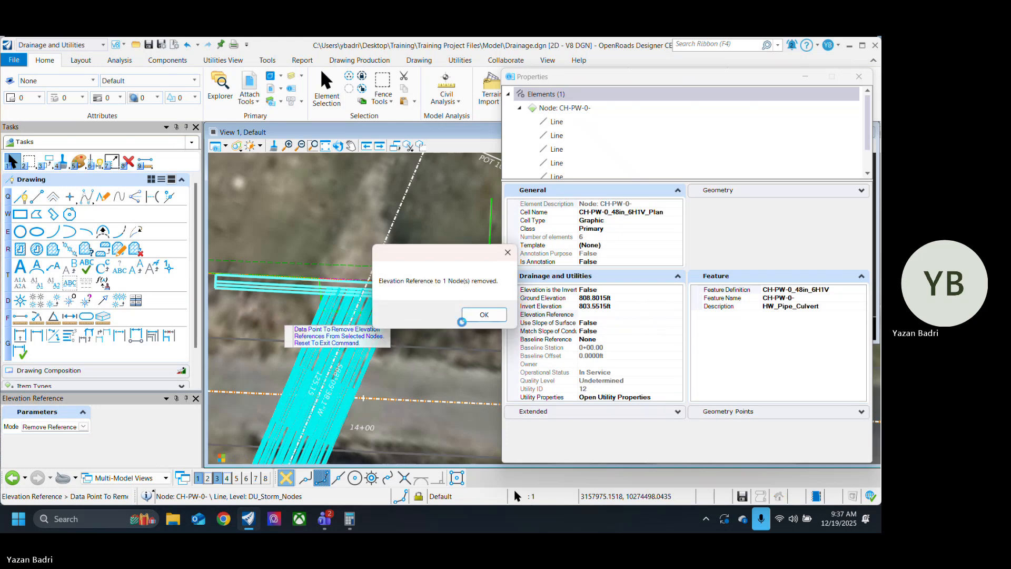
click(496, 321)
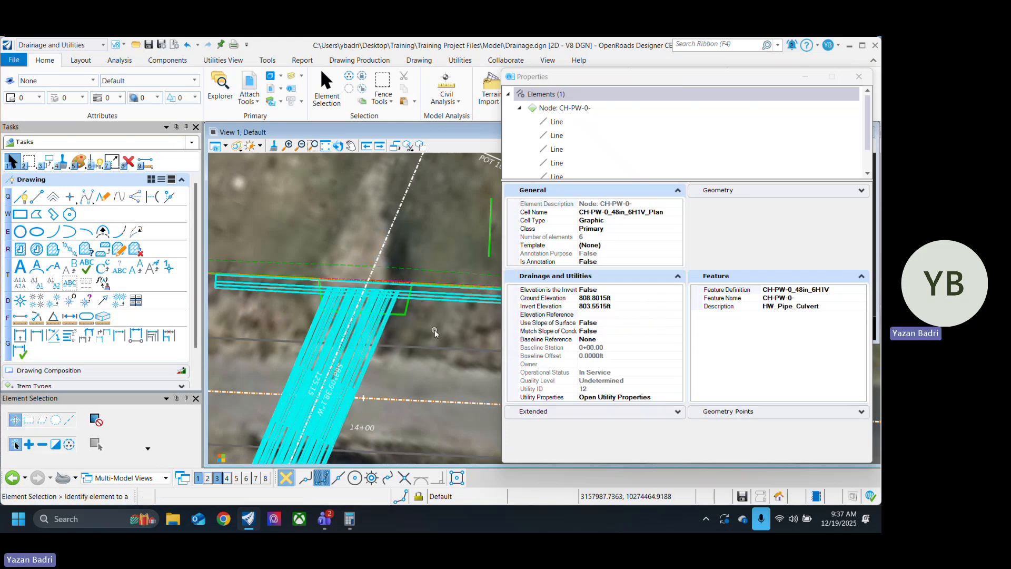
Step: Set the invert elevation of headwall node CH-PW-0- to 802 ft and close its properties
scroll(426, 332, down, 1)
click(442, 310)
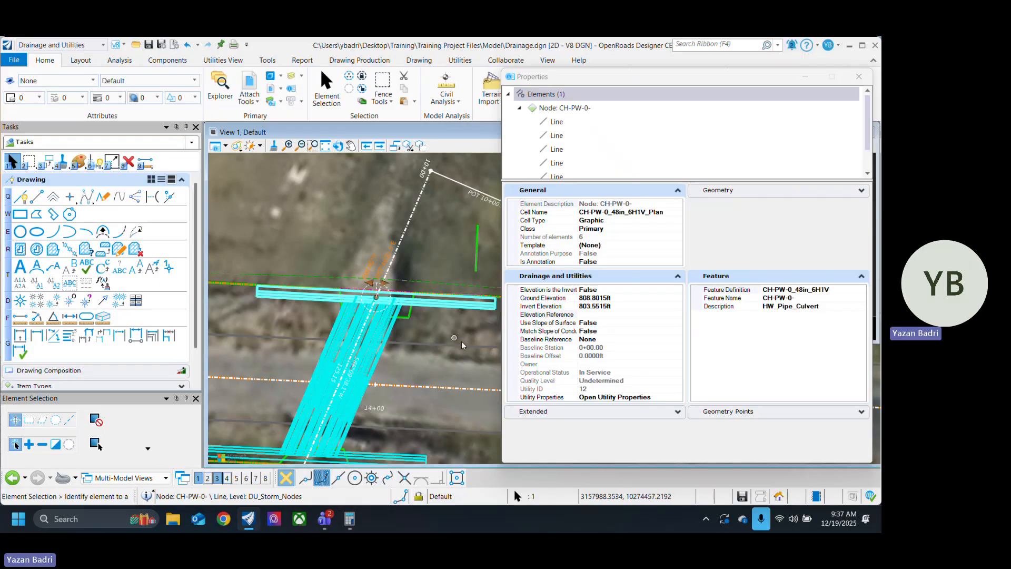
click(607, 307)
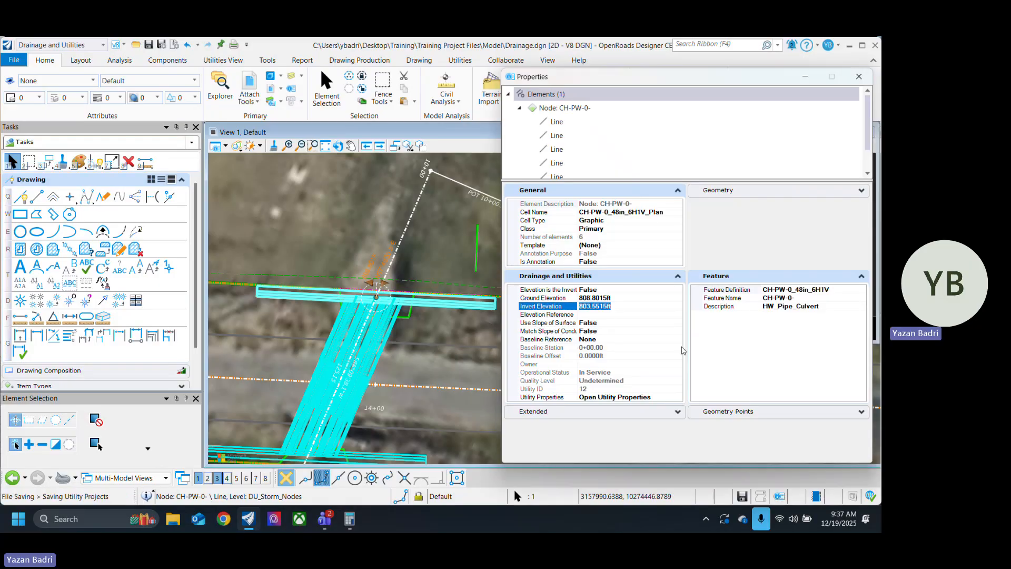
text(802)
key(Return)
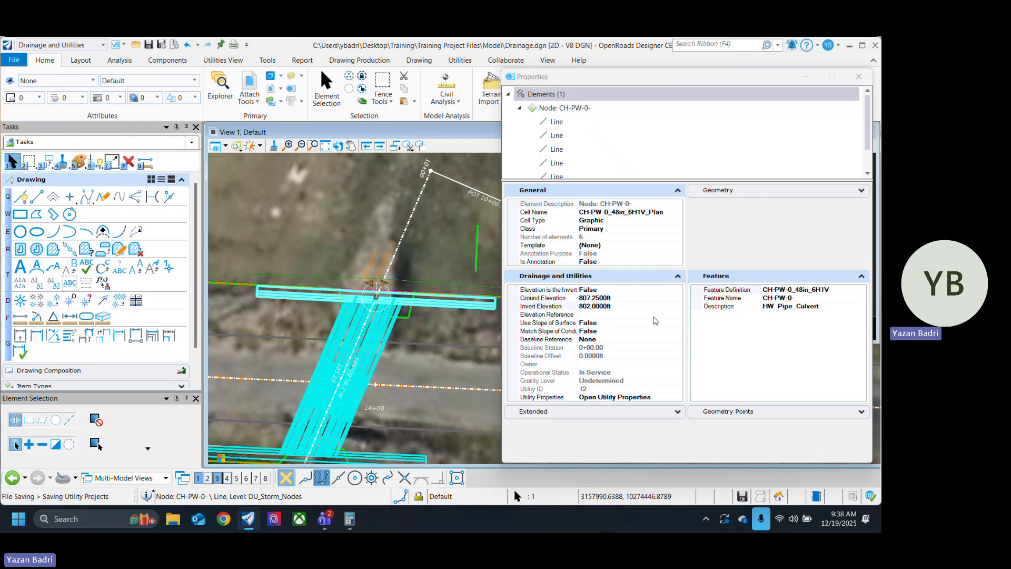
click(859, 77)
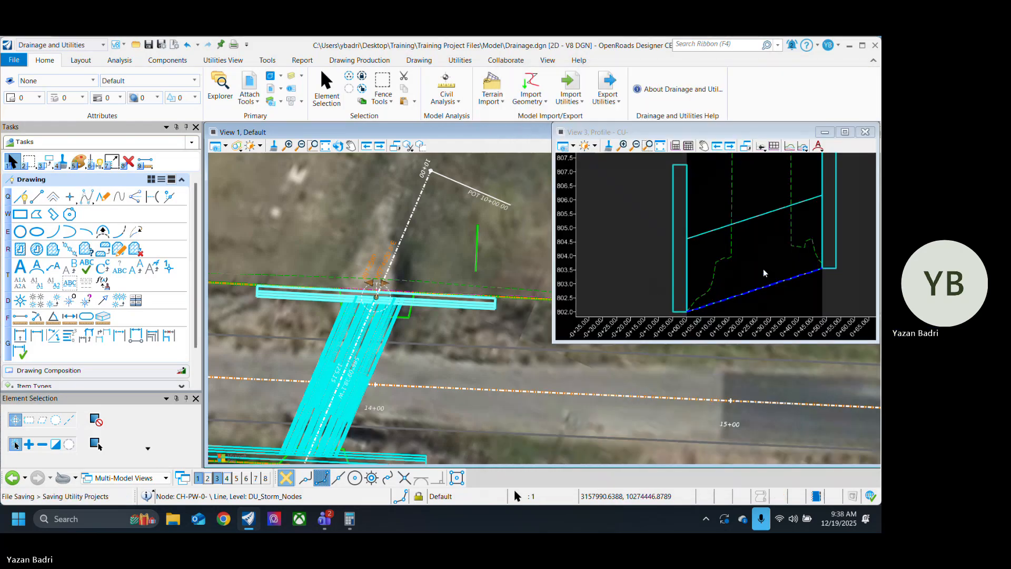
Step: Remove the elevation reference from the opposite headwall node CH-PW-0-1, selected in the culvert profile
scroll(696, 302, down, 1)
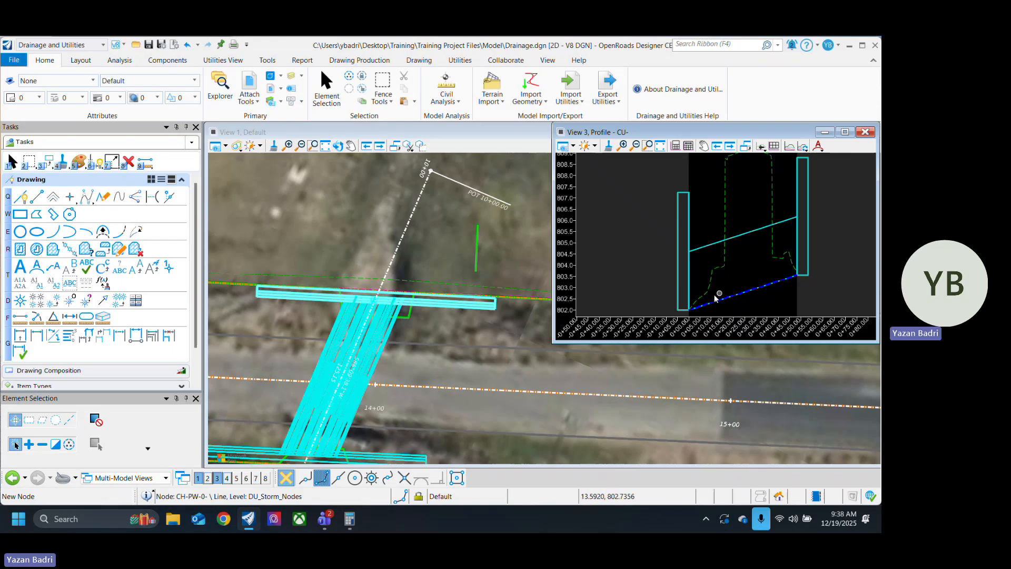
scroll(718, 296, up, 1)
scroll(662, 280, down, 3)
scroll(737, 291, up, 3)
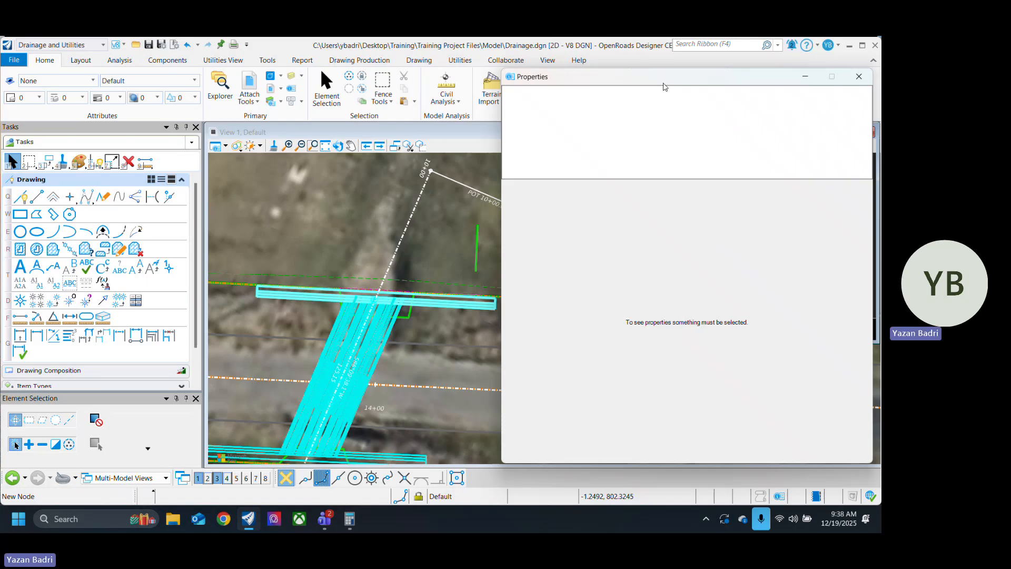
drag(663, 85, 337, 66)
click(747, 236)
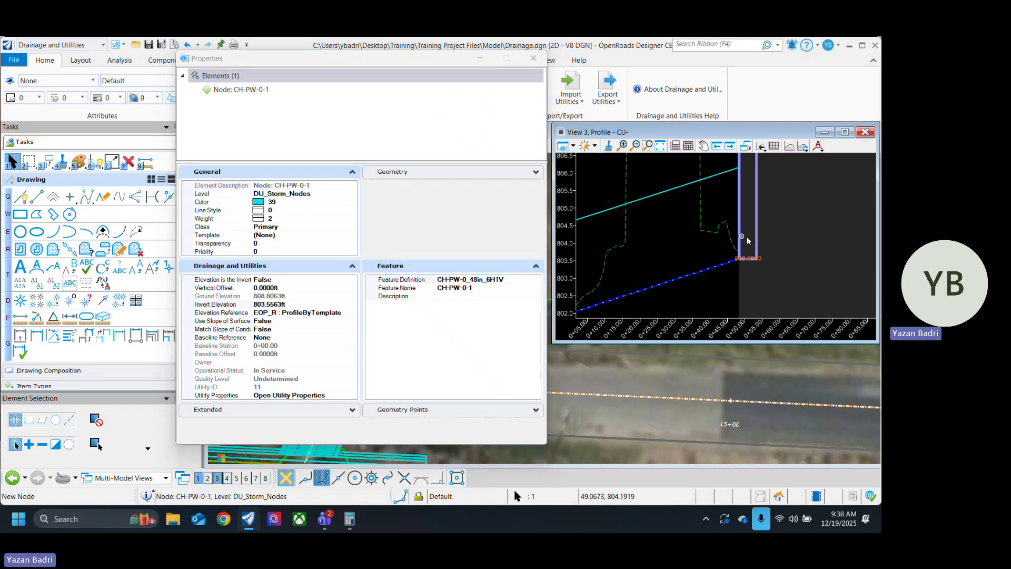
click(312, 315)
click(353, 313)
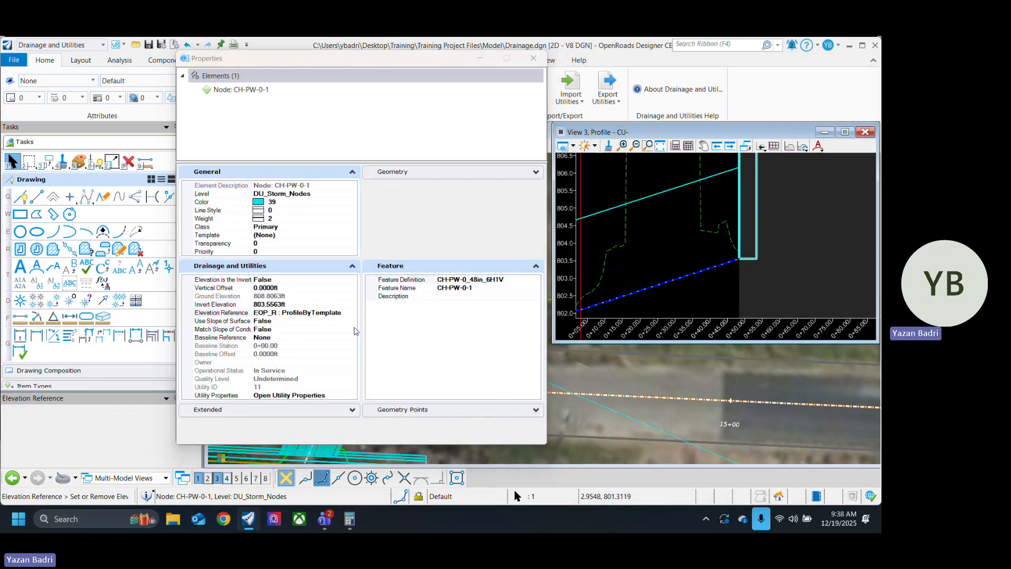
click(67, 426)
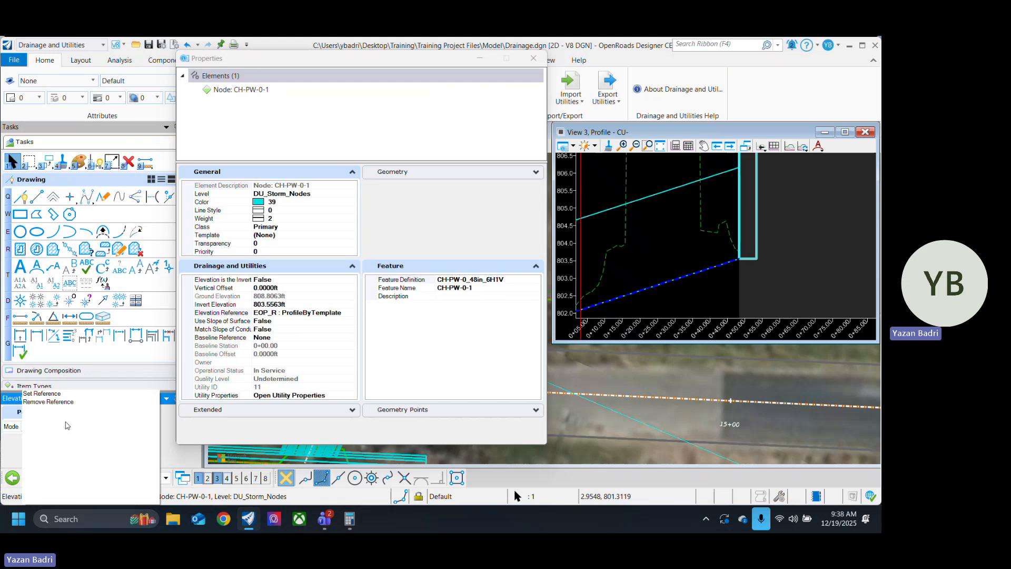
click(62, 402)
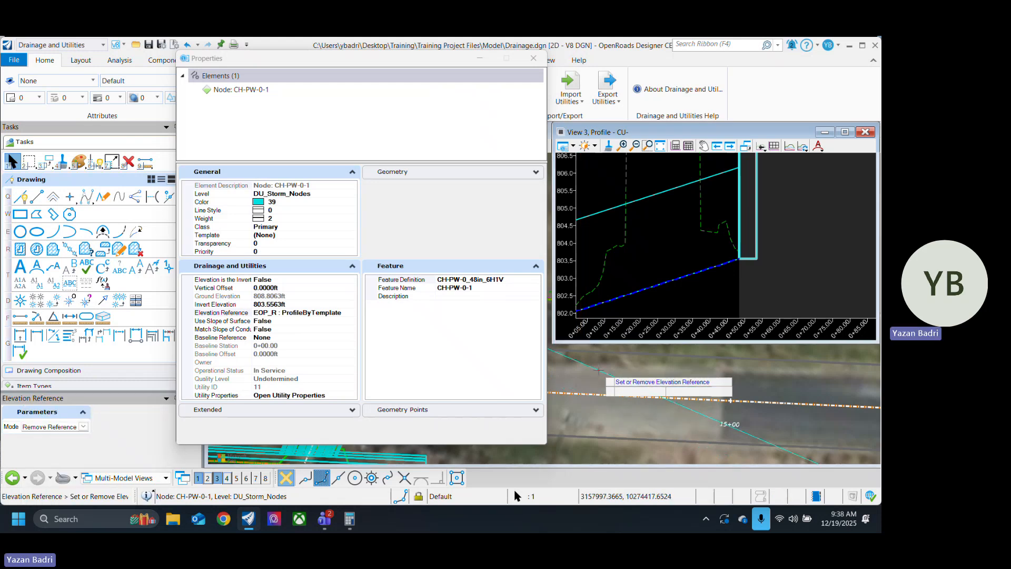
click(598, 370)
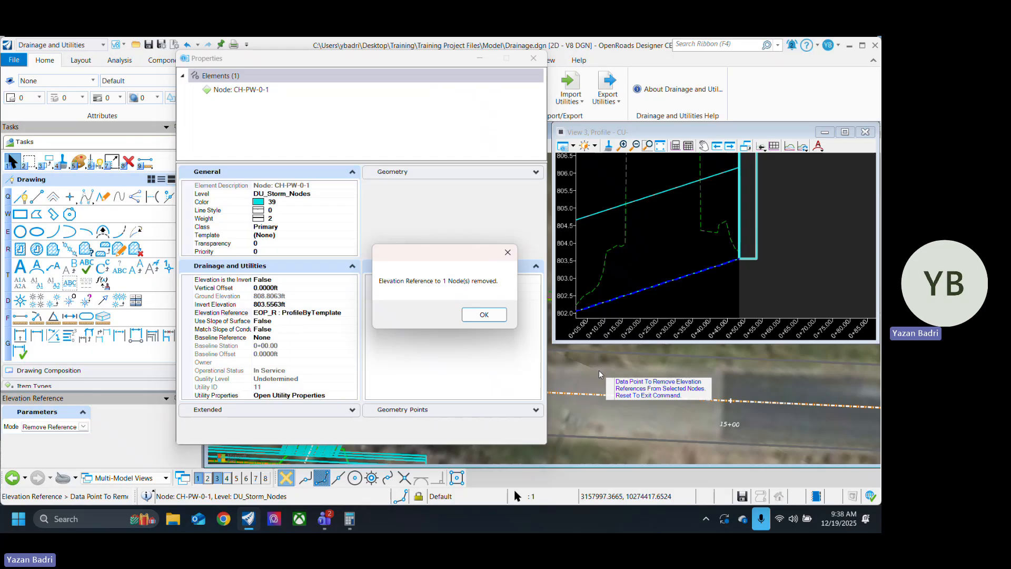
click(481, 314)
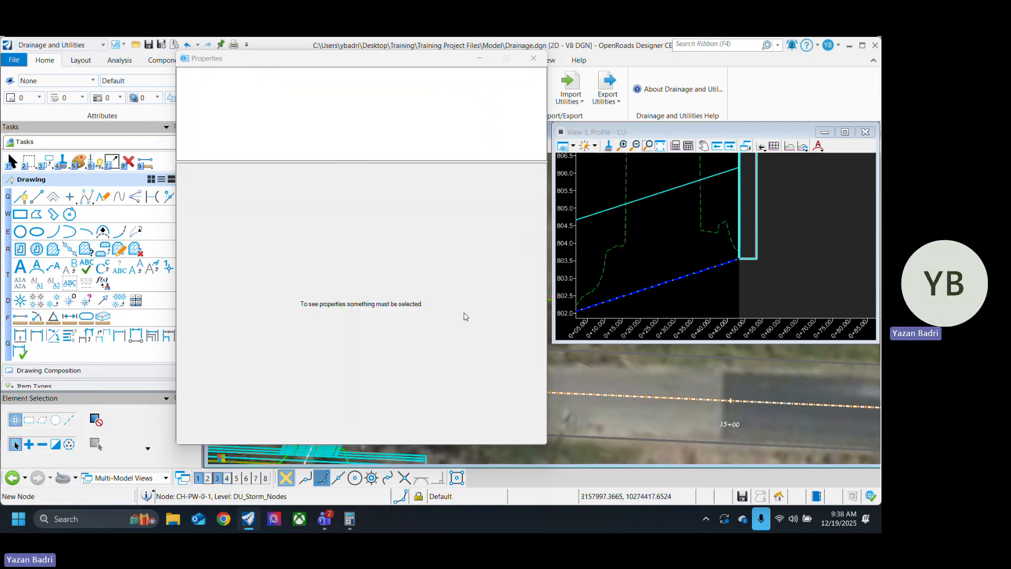
Step: Set the invert elevation of headwall node CH-PW-0-1 to 804 ft directly in the profile
click(753, 260)
scroll(750, 275, up, 3)
click(739, 256)
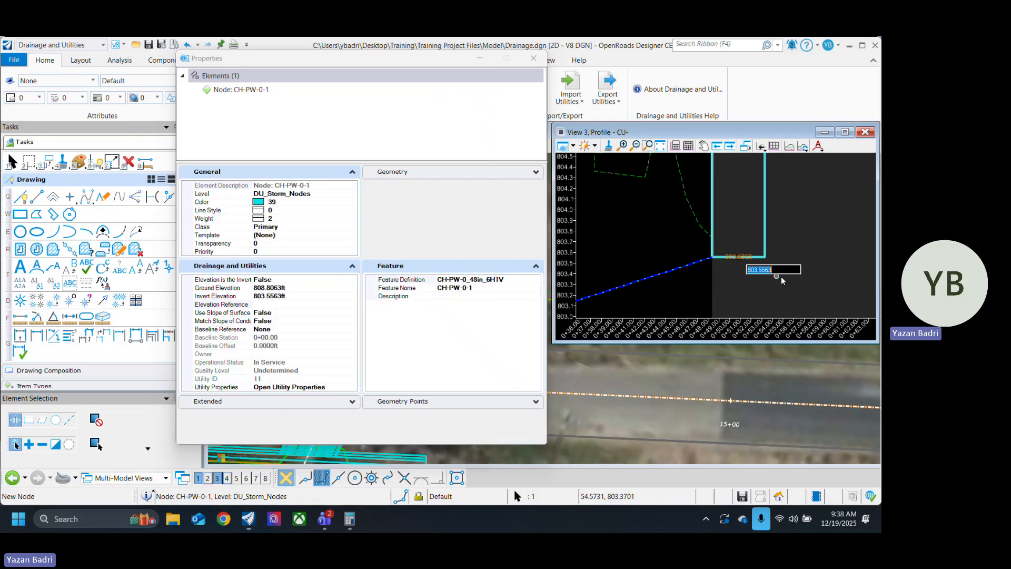
text(804)
key(Return)
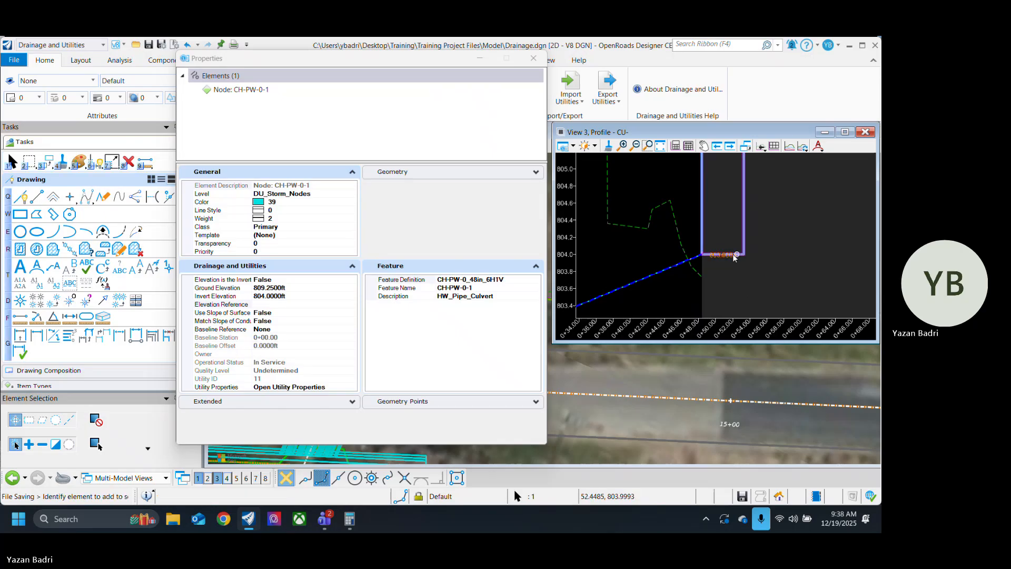
Step: Lower the invert of headwall node CH-PW-0-1 graphically in the profile to about 803.75 ft and close its properties
click(726, 255)
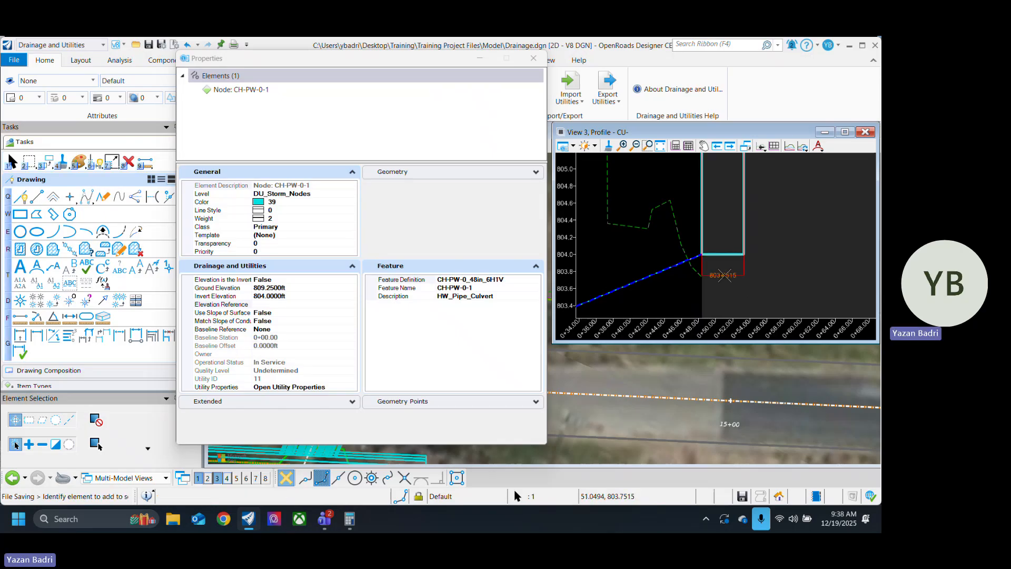
click(725, 275)
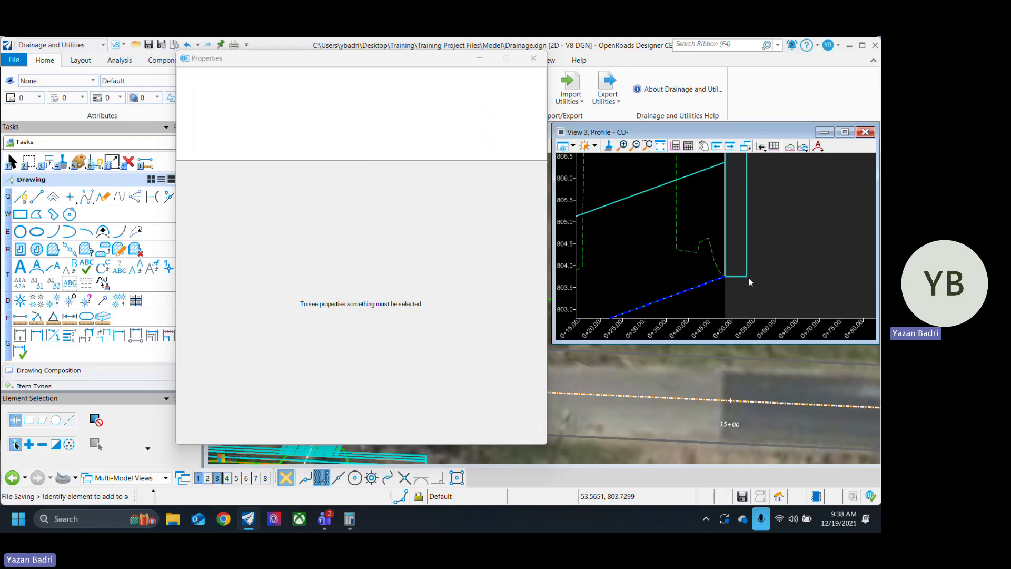
click(534, 57)
scroll(737, 243, up, 3)
scroll(748, 242, down, 4)
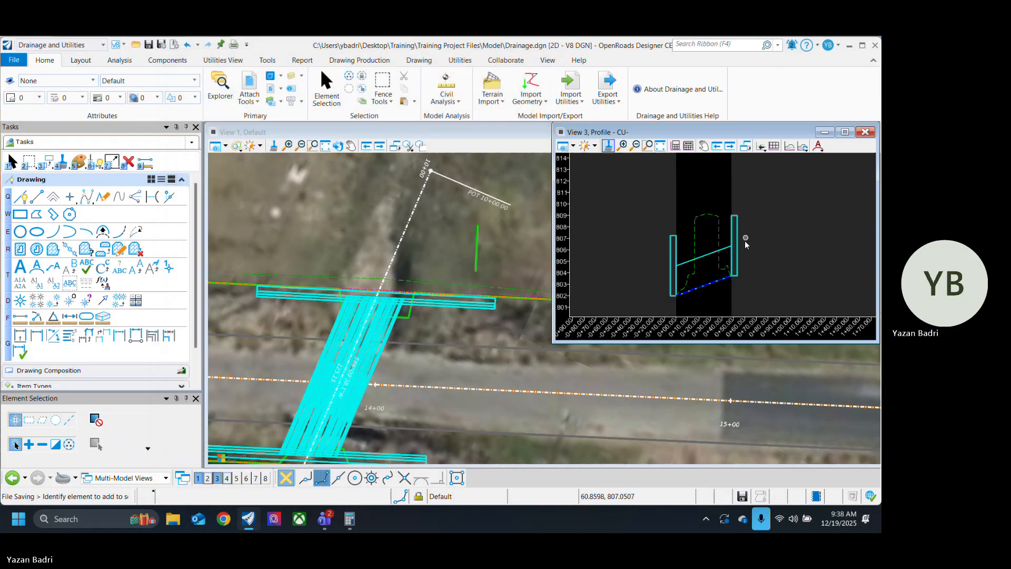
Step: Close the culvert profile view and save the drainage file
click(866, 132)
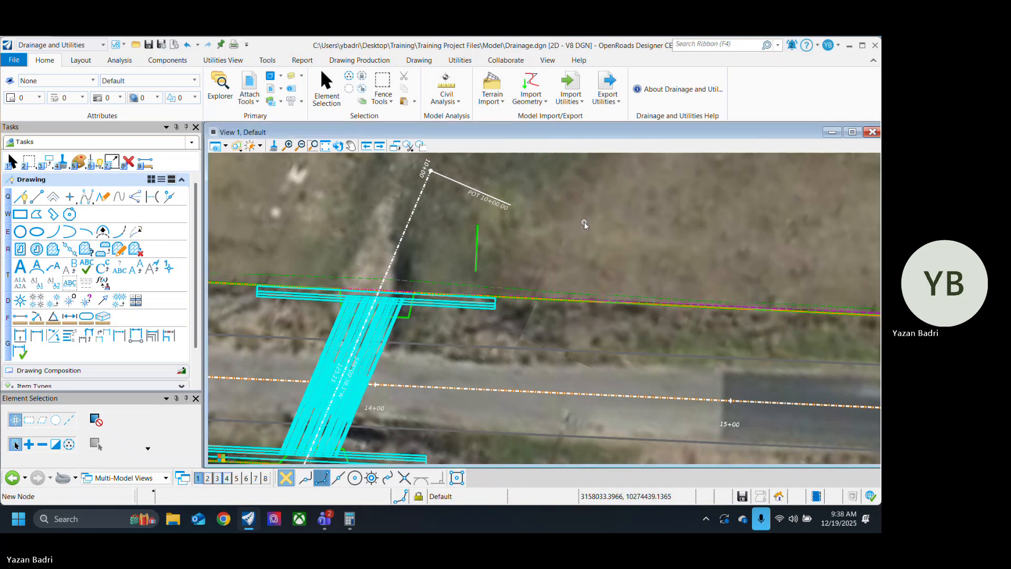
scroll(583, 222, down, 1)
scroll(564, 259, up, 1)
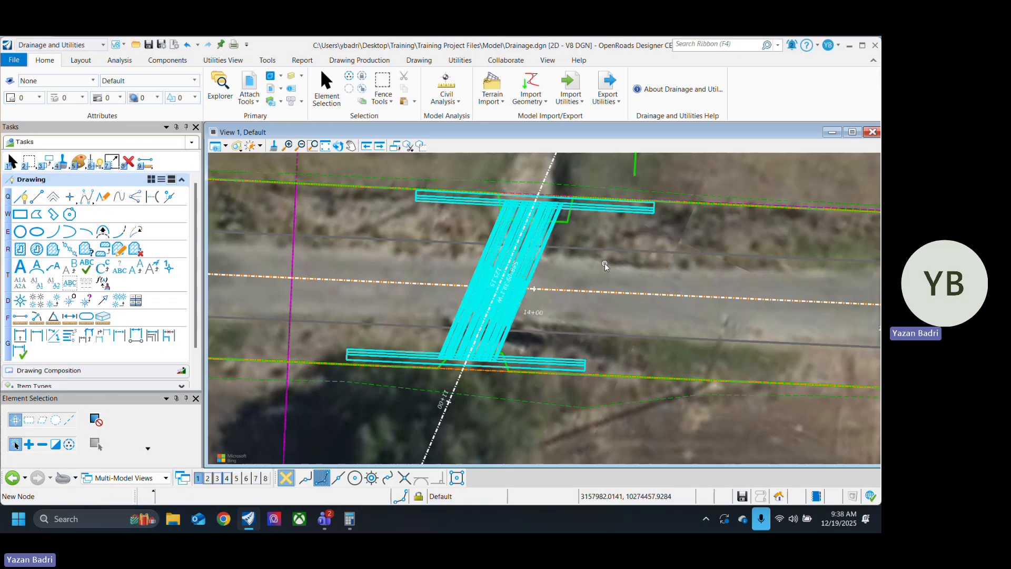
key(ctrl+s)
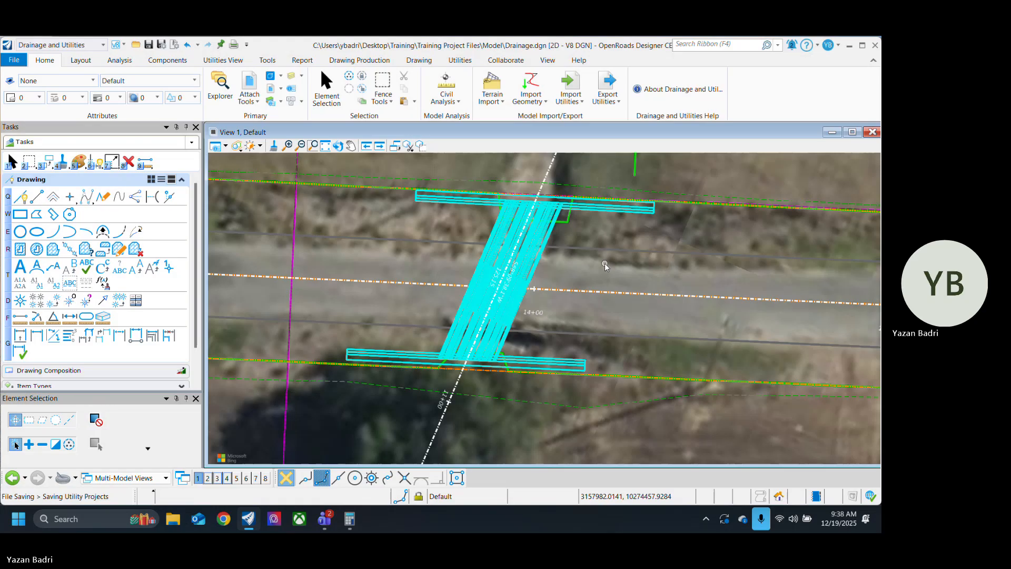
middle_drag(634, 316, 627, 346)
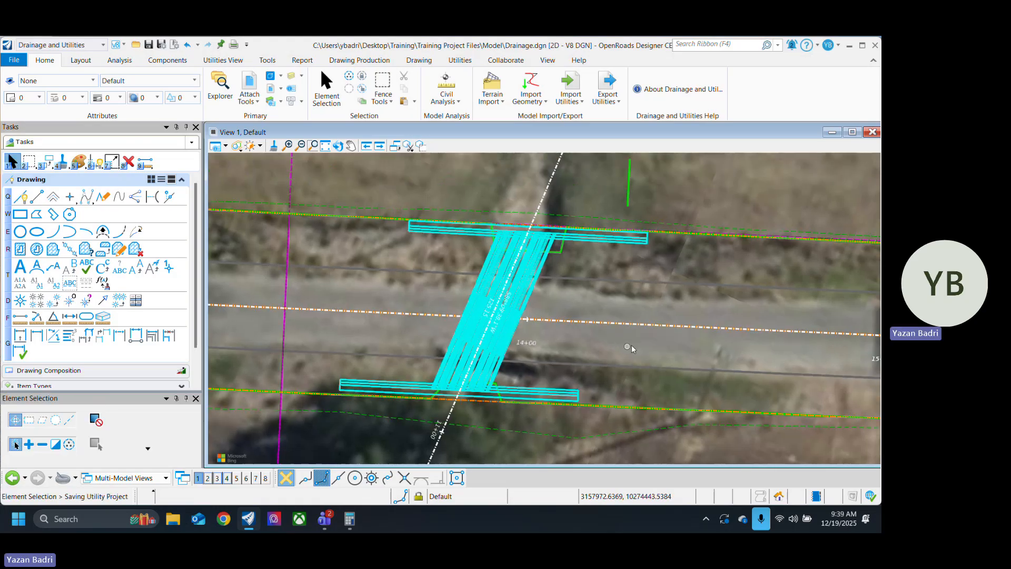
Step: Start placing a CH-PW-0_48in_6H1V headwall node without a reference element and set its elevation to 802
click(81, 60)
click(101, 89)
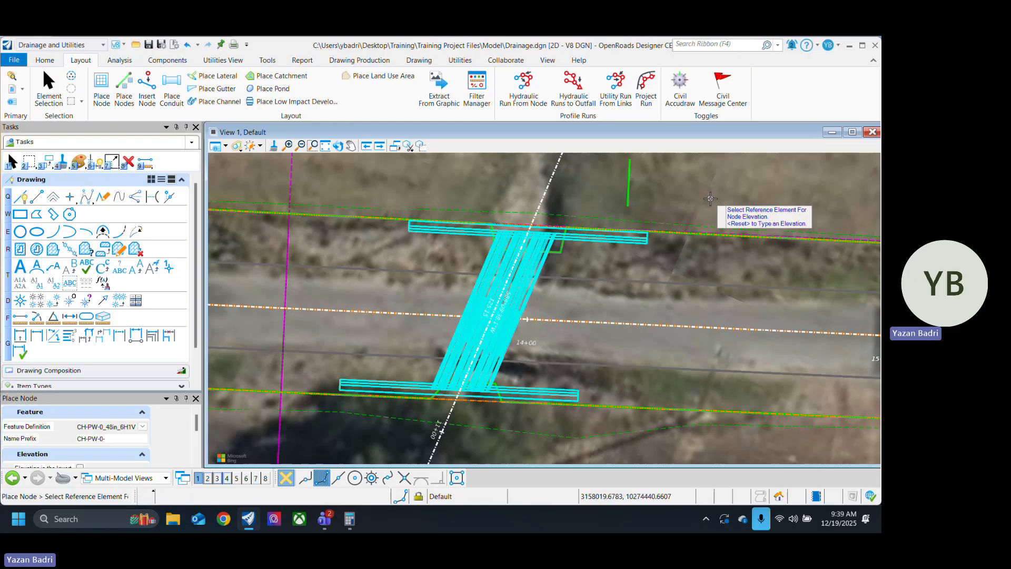
right_click(711, 199)
click(711, 198)
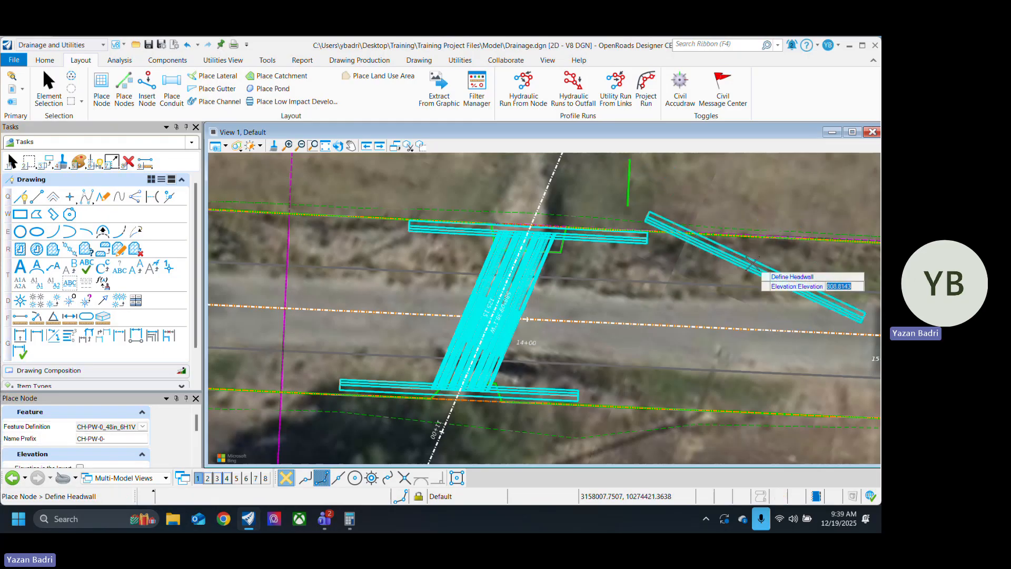
scroll(708, 262, up, 3)
text(802)
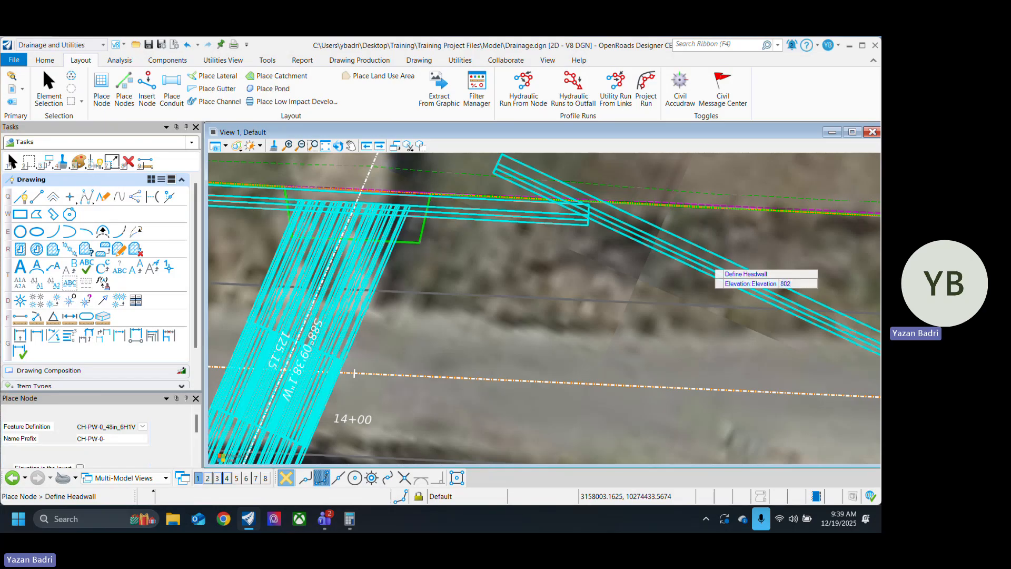
key(Return)
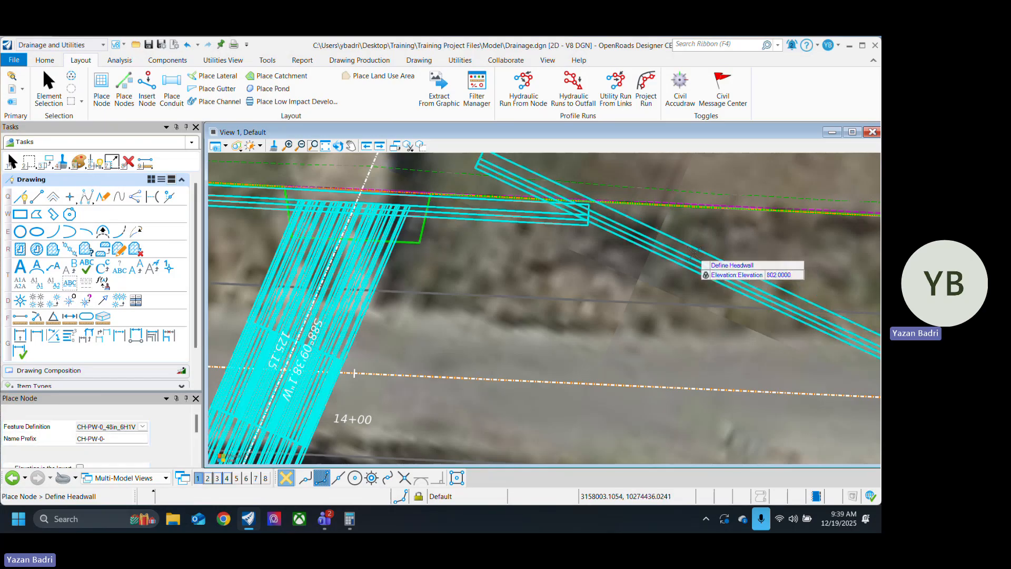
Step: Place the headwall node east of the culvert along the road's north edge and rotate it roughly parallel to the road using Absolute rotation mode
scroll(543, 231, down, 3)
scroll(543, 231, up, 2)
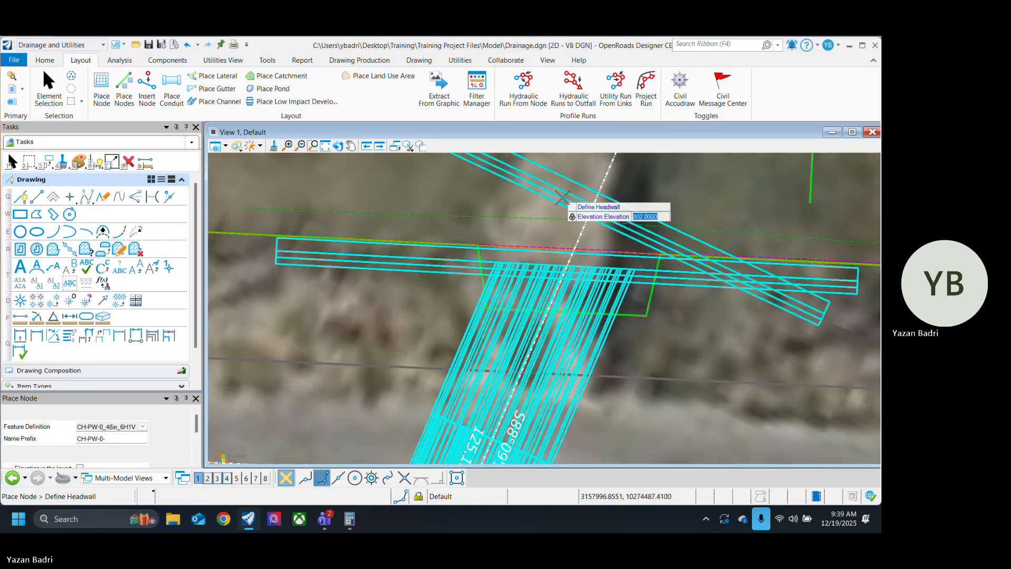
scroll(637, 211, down, 2)
scroll(738, 249, up, 3)
click(740, 249)
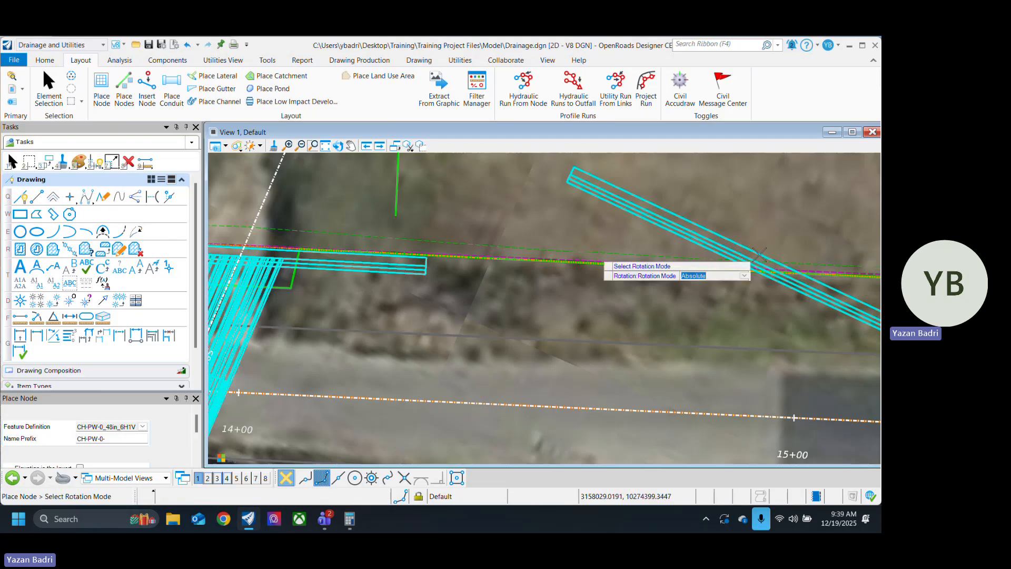
click(740, 187)
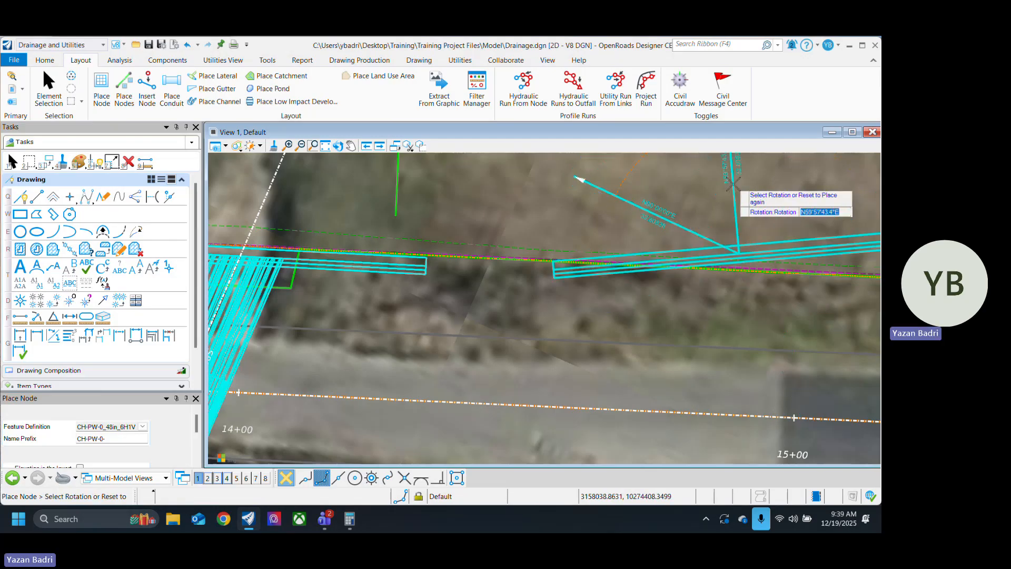
click(742, 185)
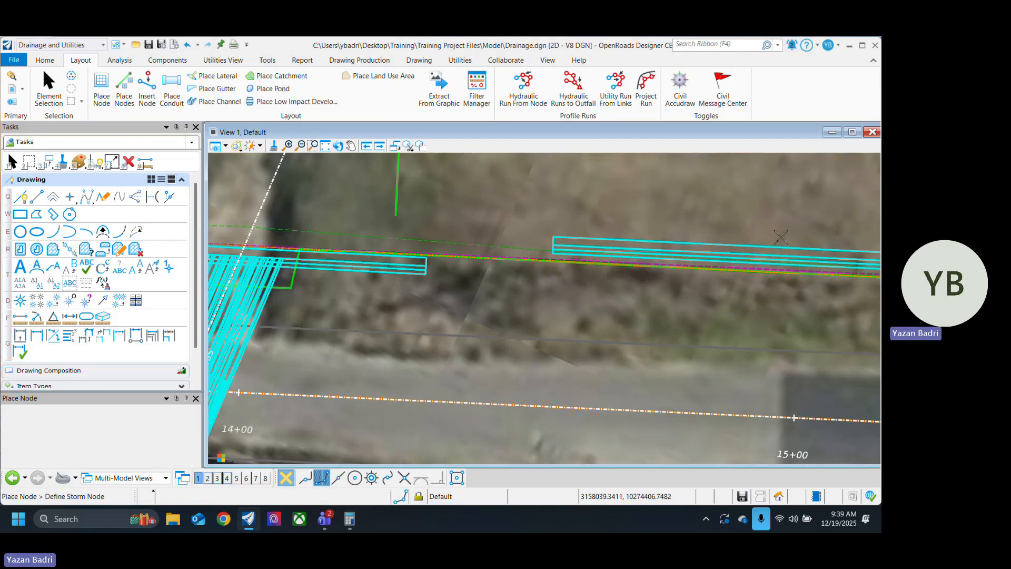
Step: End node placement and delete the extra headwall node CH-PW-0-2 east of the culvert
right_click(589, 320)
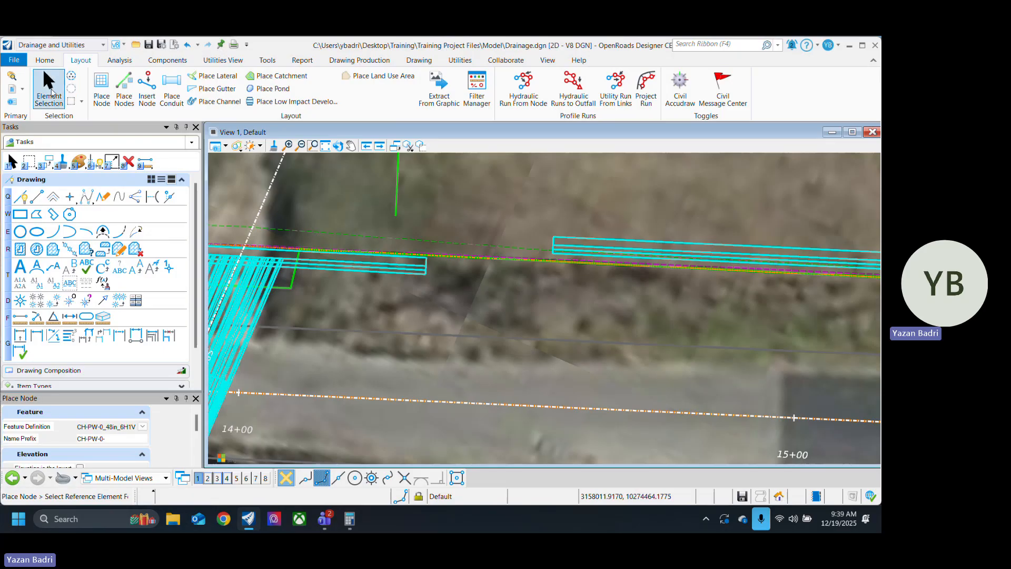
click(50, 89)
scroll(643, 293, down, 6)
scroll(682, 282, up, 5)
click(682, 282)
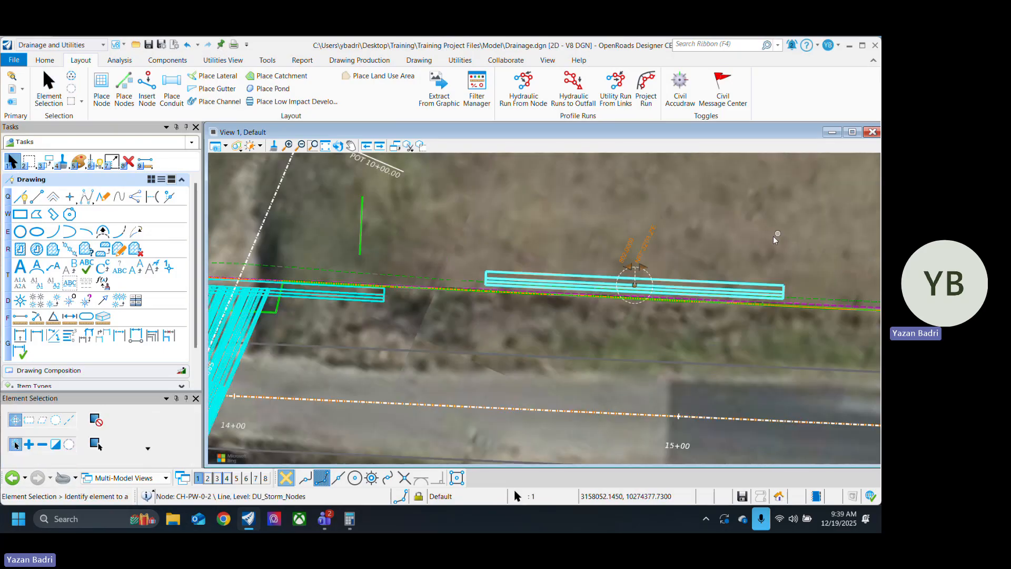
key(Delete)
Step: Open the Corridor design file from the training project's Model folder
scroll(734, 268, down, 4)
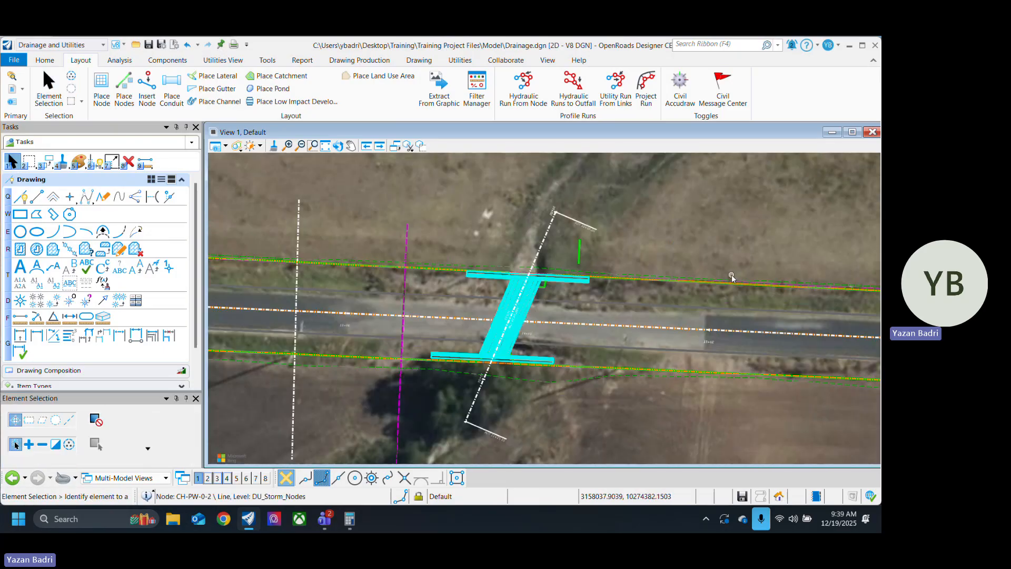
scroll(473, 287, up, 4)
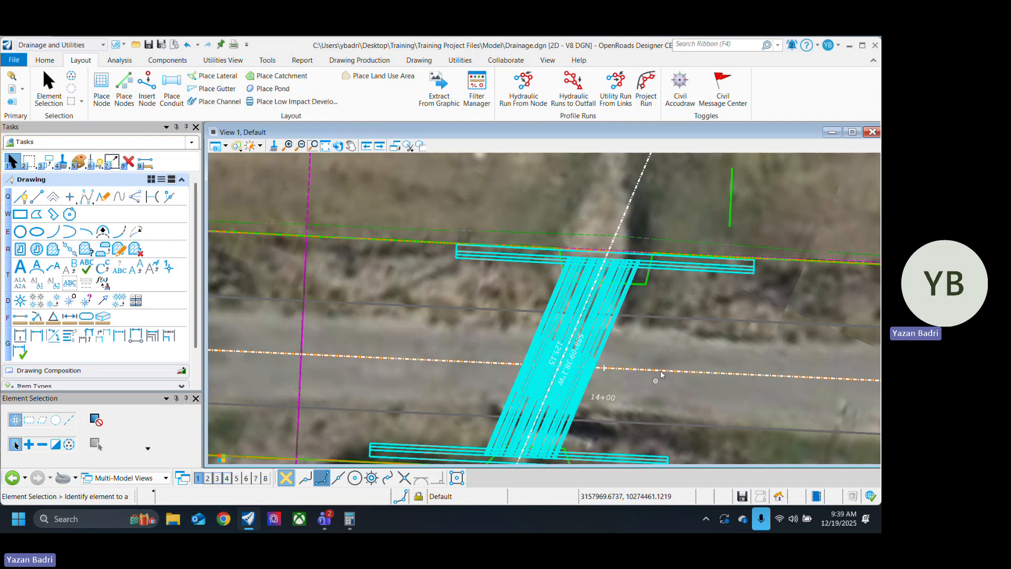
middle_drag(647, 400, 543, 350)
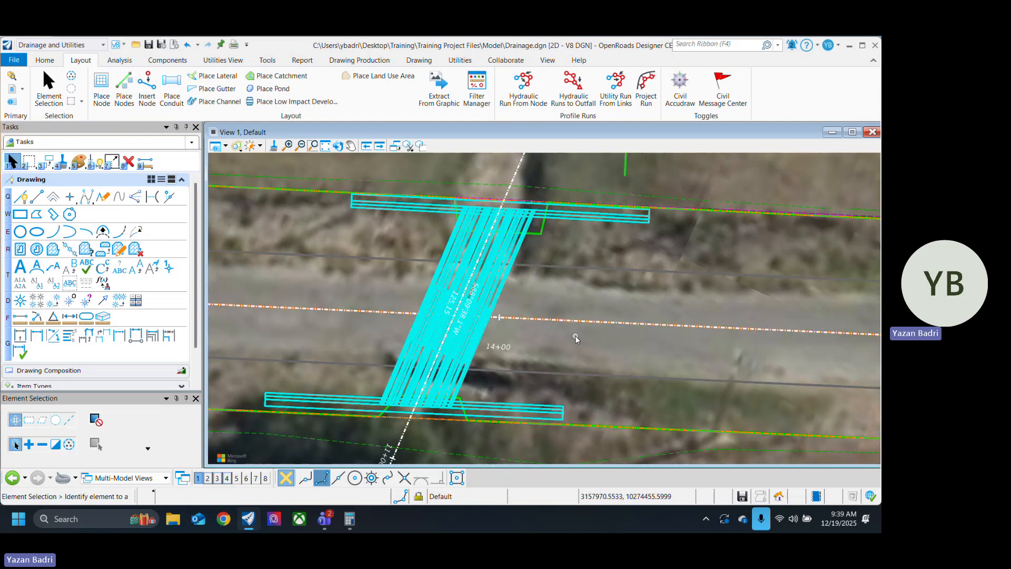
scroll(640, 329, down, 3)
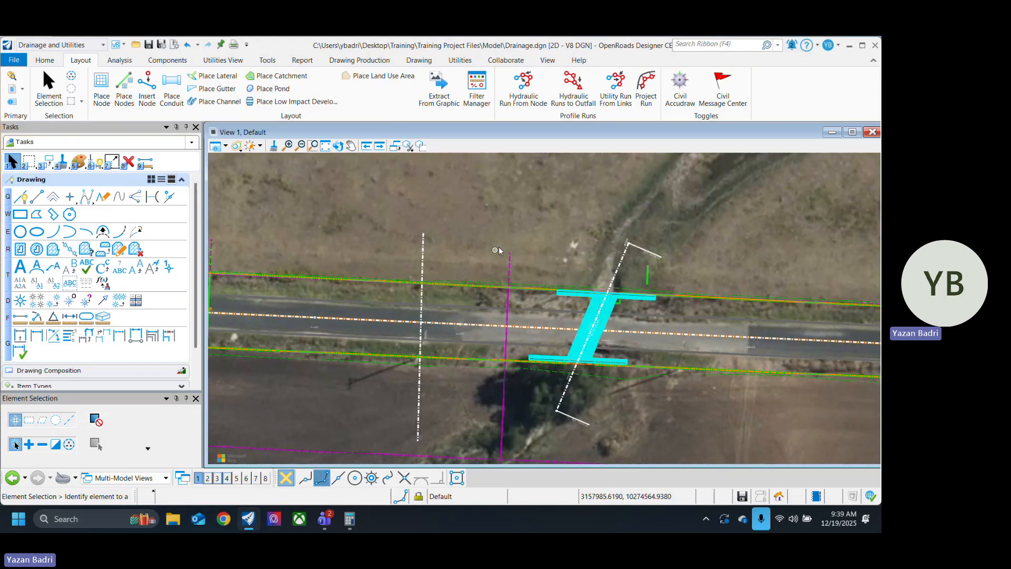
click(136, 44)
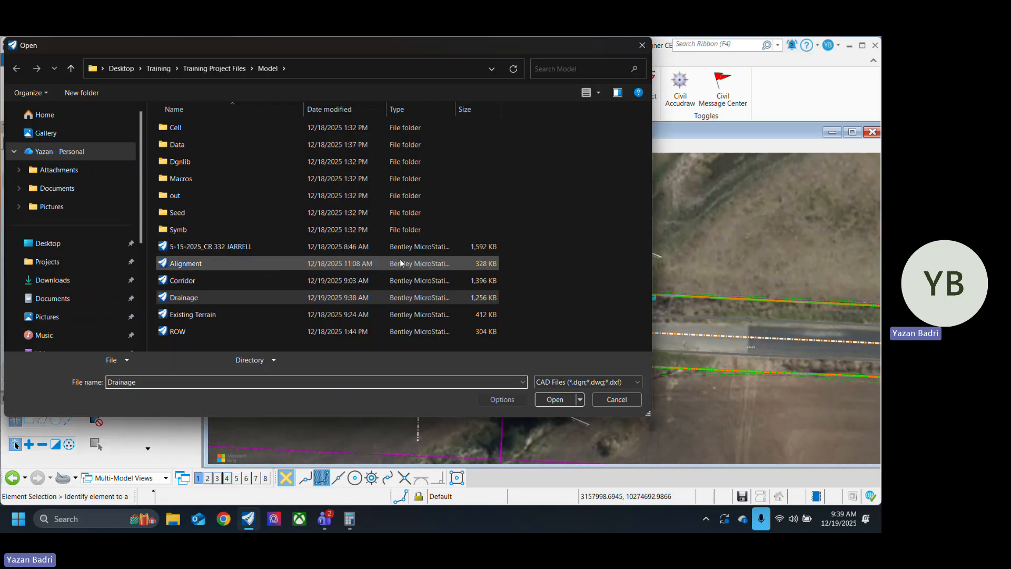
click(238, 283)
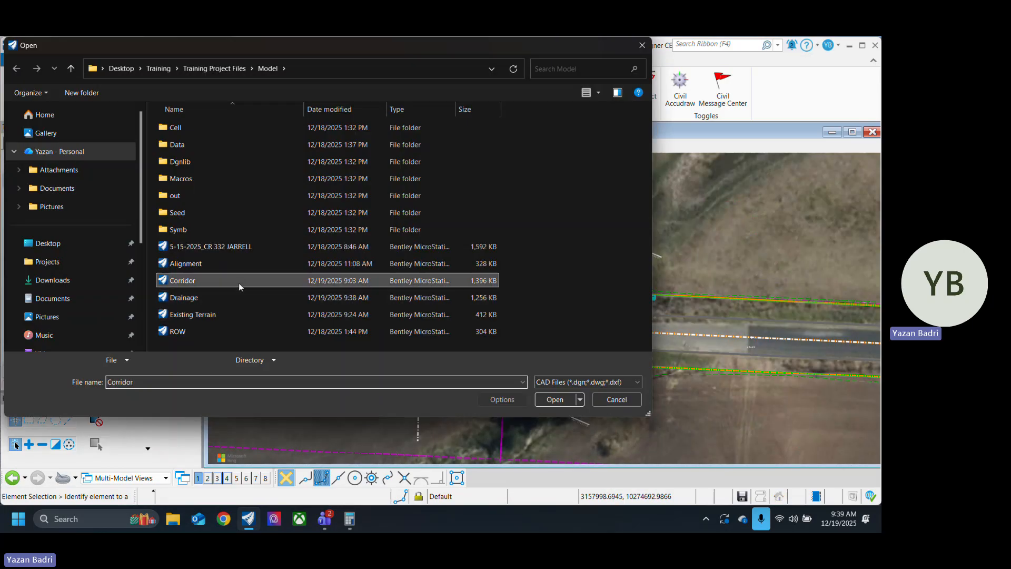
click(554, 399)
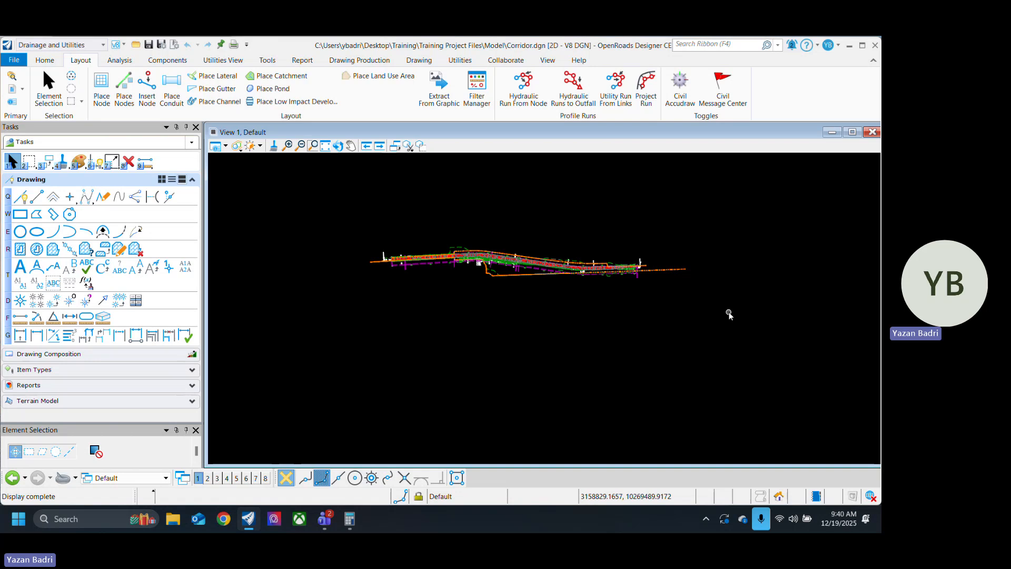
Step: Attach Drainage.dgn to the corridor file as a Coincident World reference
scroll(406, 267, up, 5)
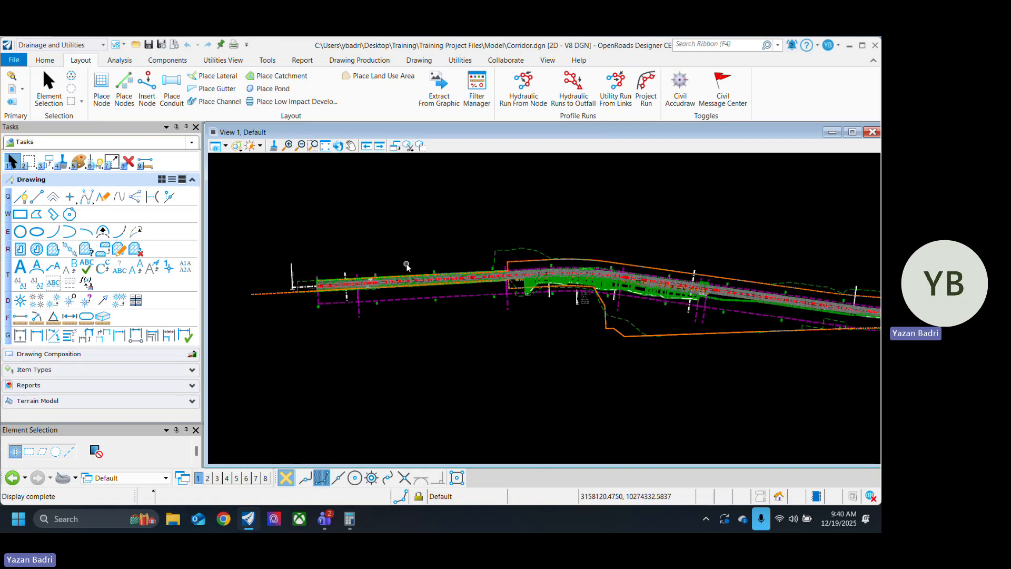
scroll(313, 295, down, 5)
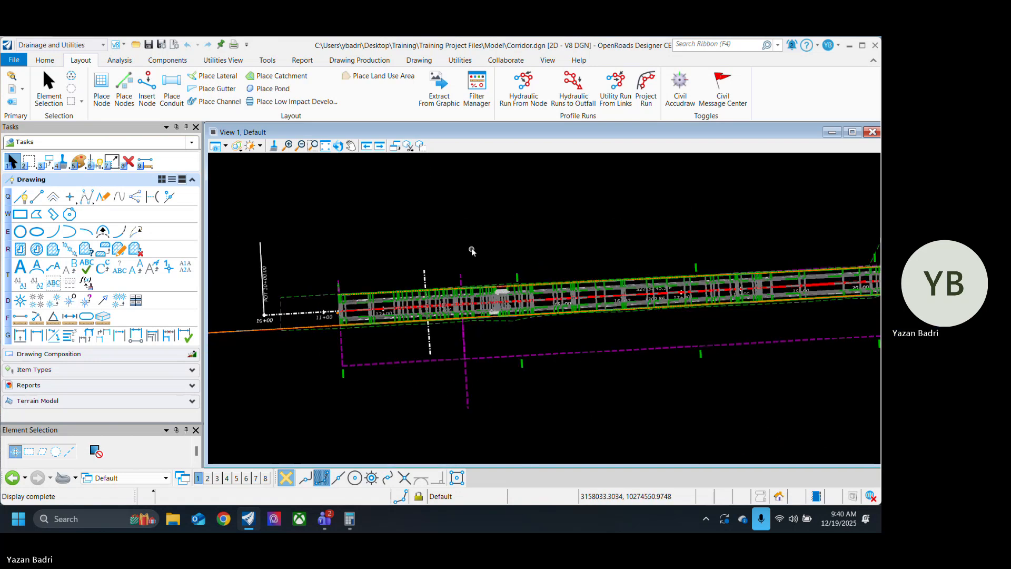
click(13, 102)
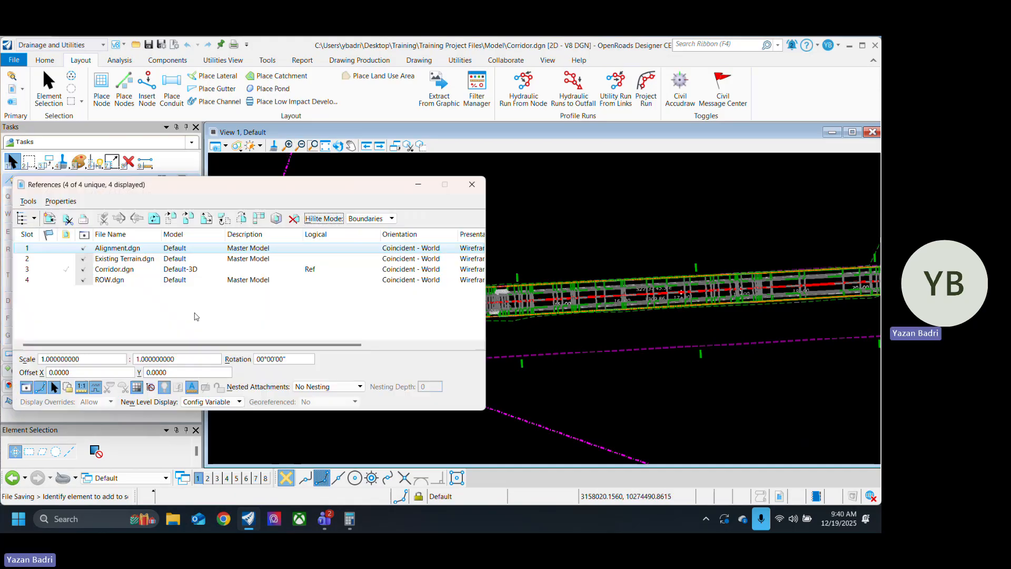
click(51, 217)
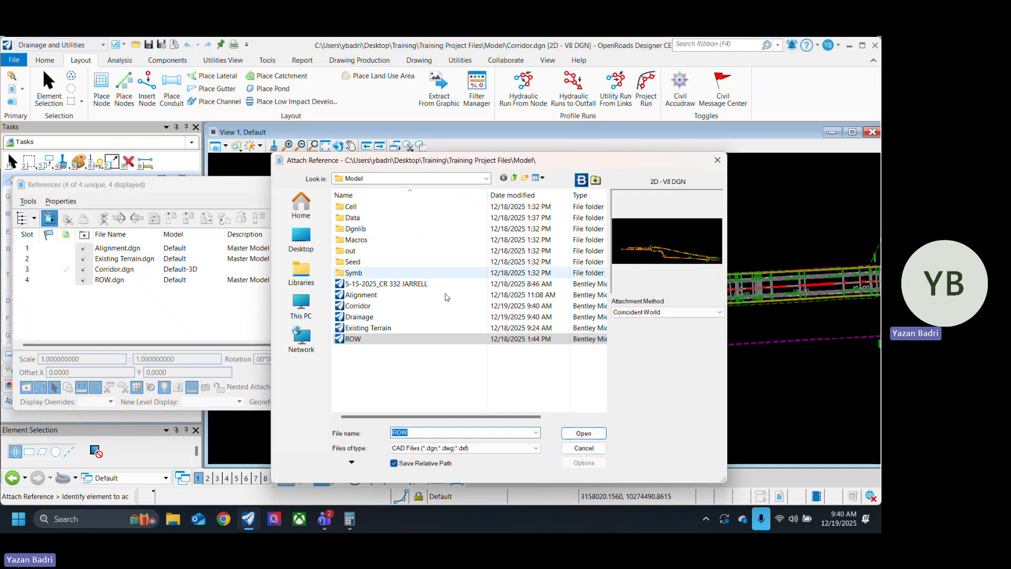
click(395, 318)
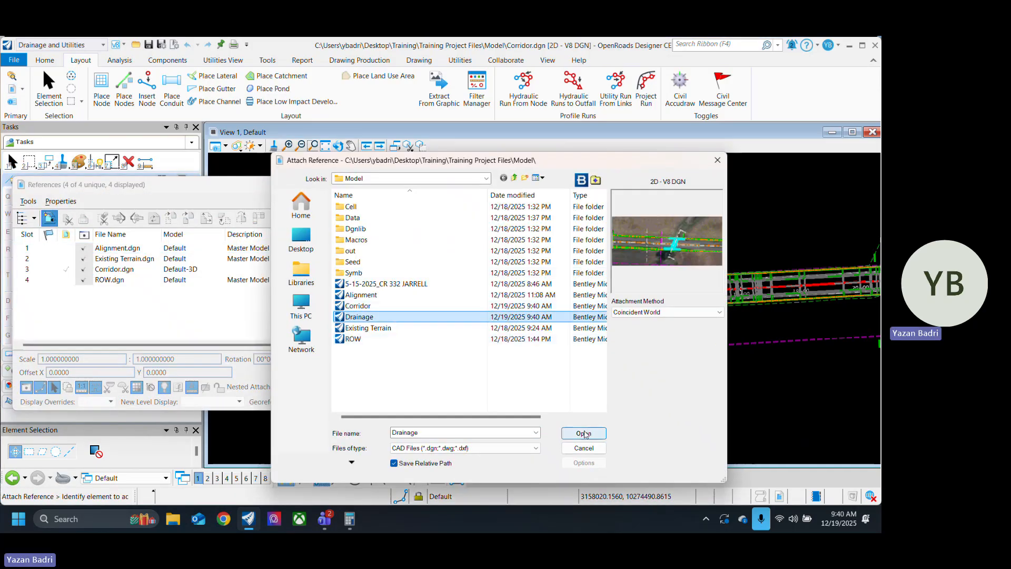
click(584, 432)
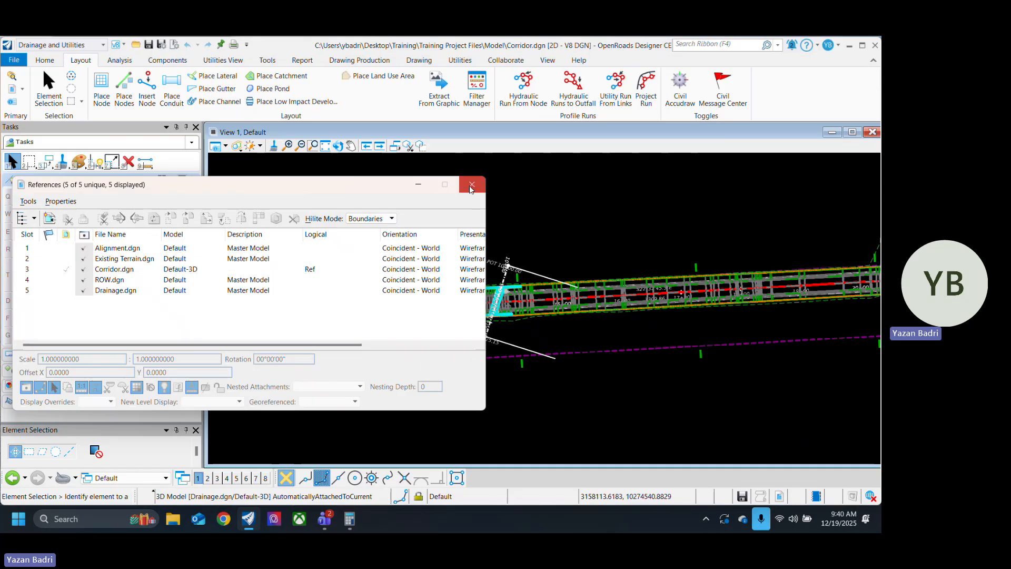
click(472, 184)
Step: Examine the referenced culvert and its headwalls against the corridor near station 14+00
scroll(543, 364, up, 3)
scroll(542, 363, up, 2)
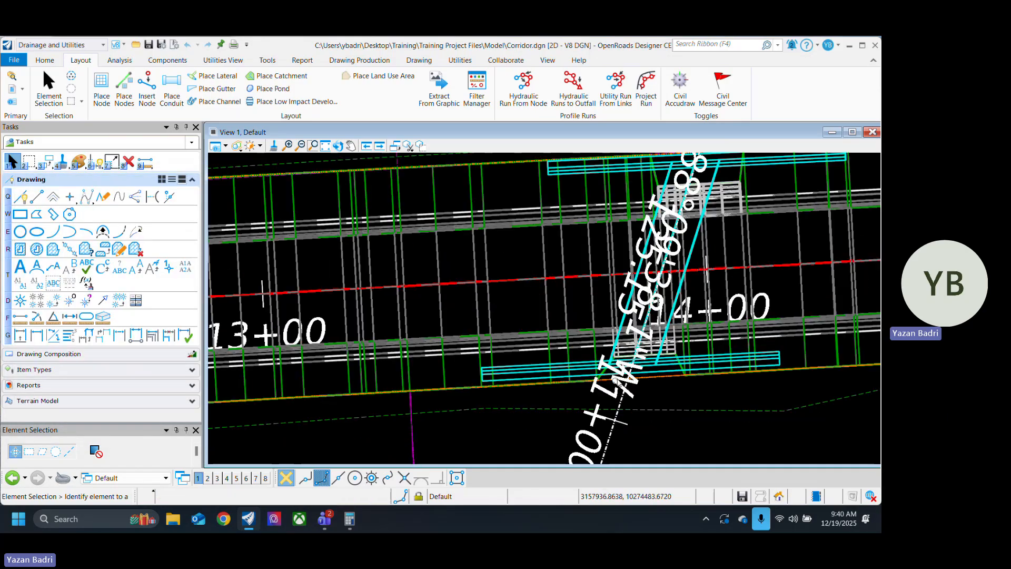
scroll(580, 379, down, 2)
scroll(627, 402, up, 2)
middle_drag(592, 373, 618, 423)
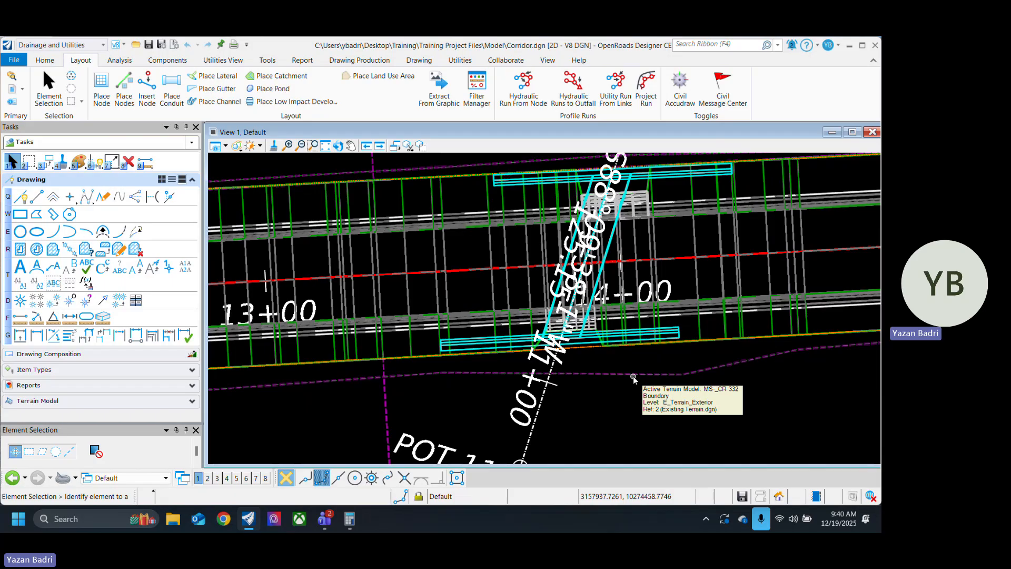
middle_drag(660, 403, 618, 403)
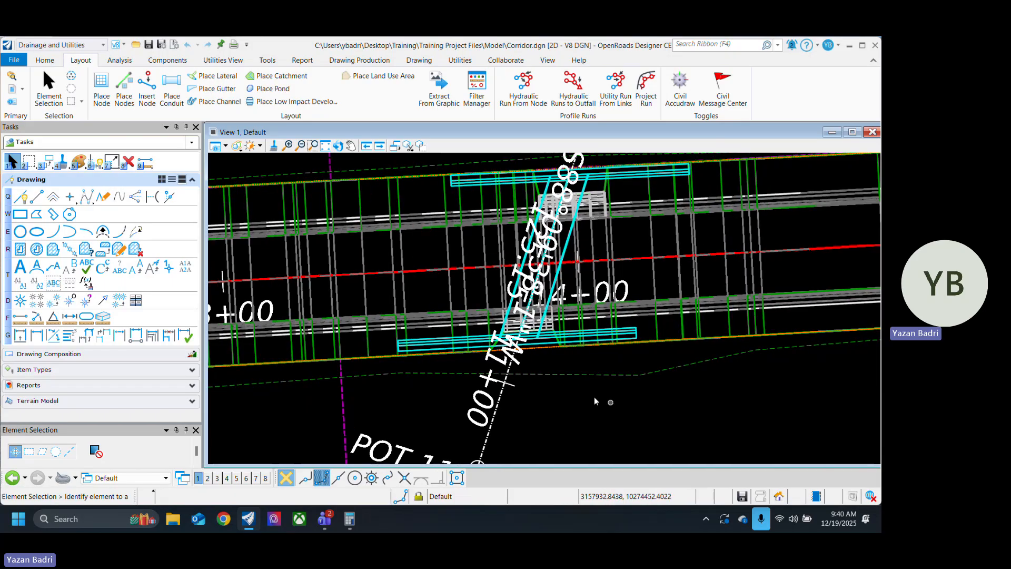
scroll(596, 401, down, 2)
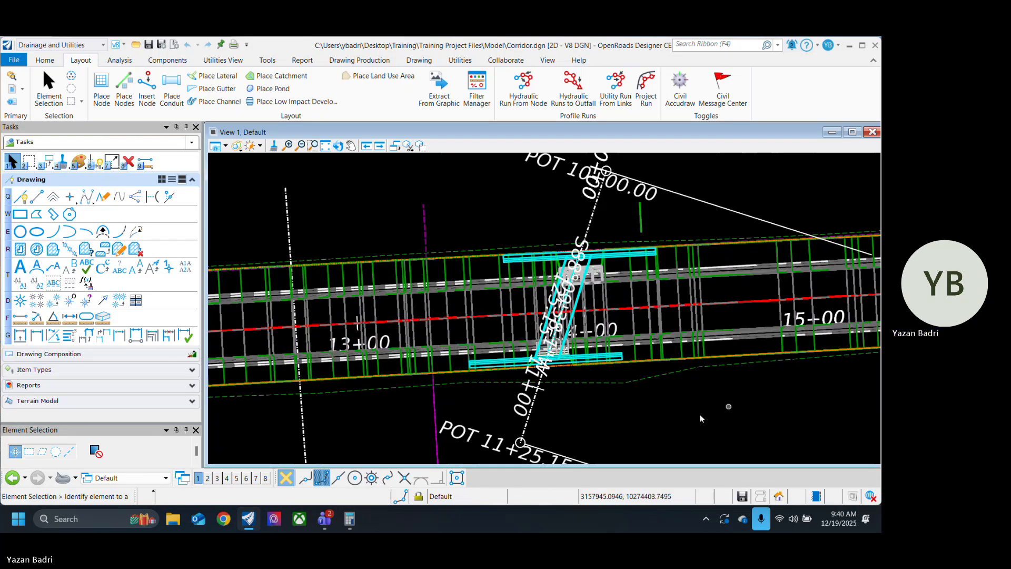
middle_drag(634, 423, 645, 401)
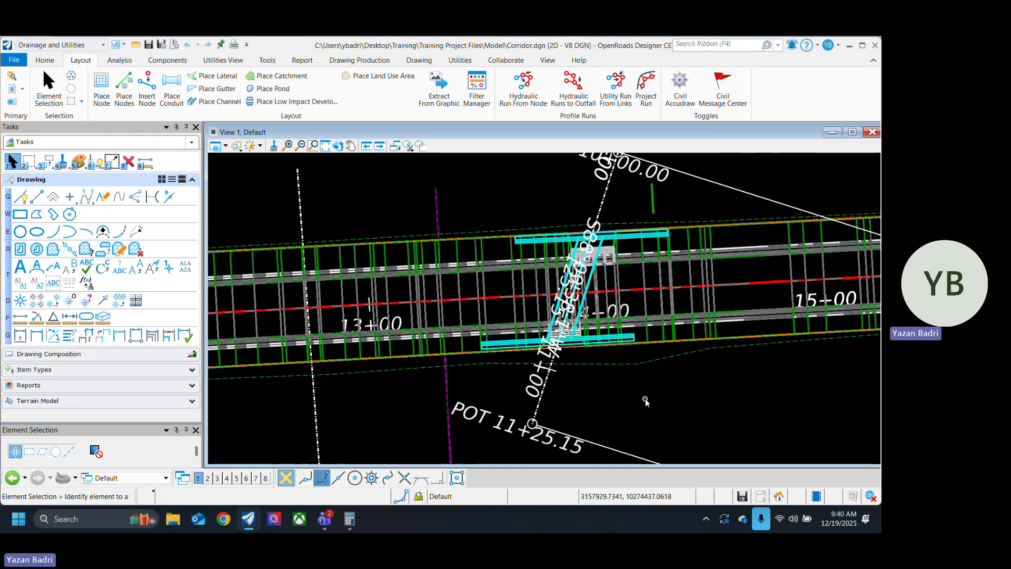
Step: Save the corridor file and open the template editor from the OpenRoads Modeling workflow
key(ctrl+s)
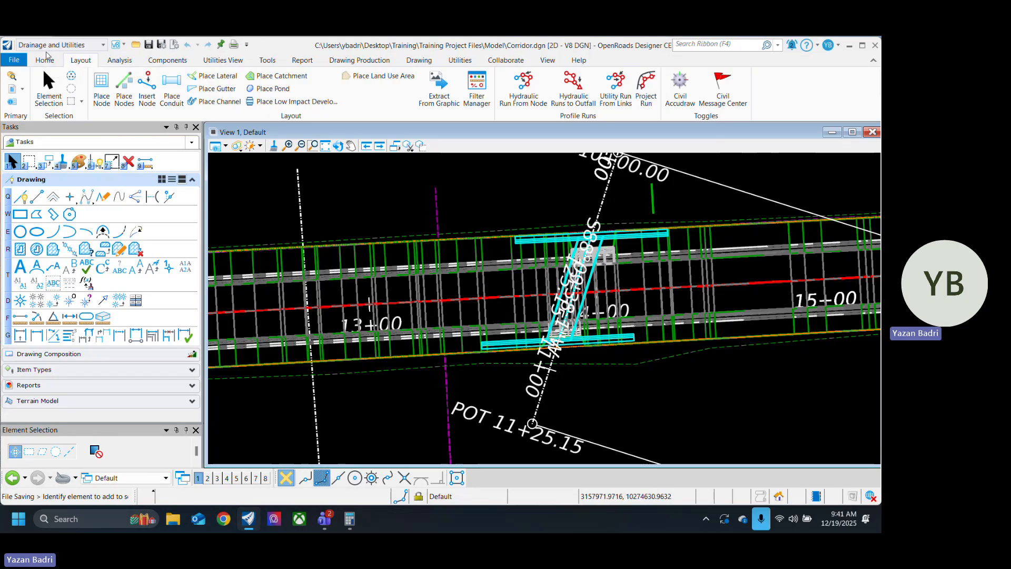
click(58, 45)
click(126, 78)
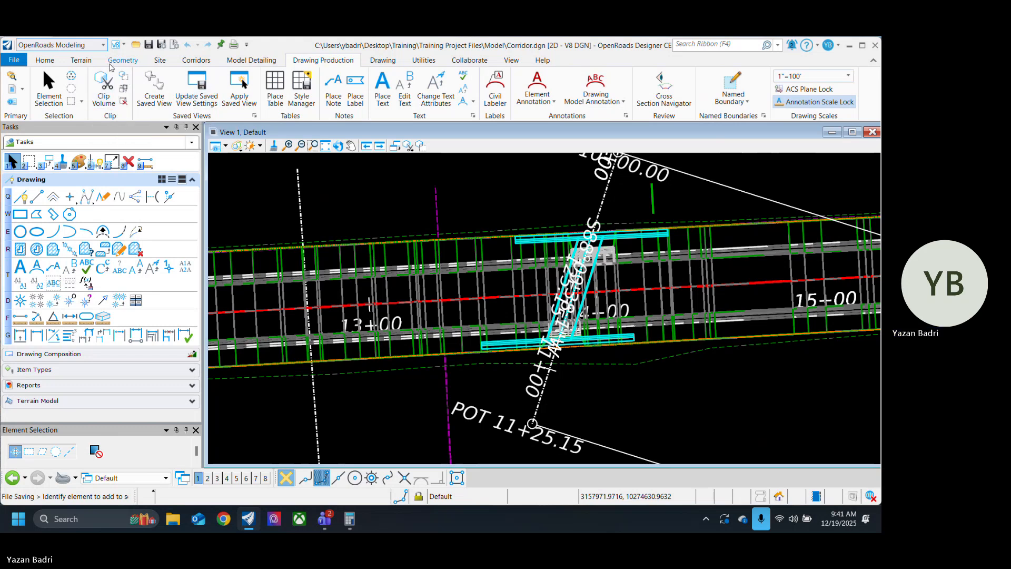
click(197, 61)
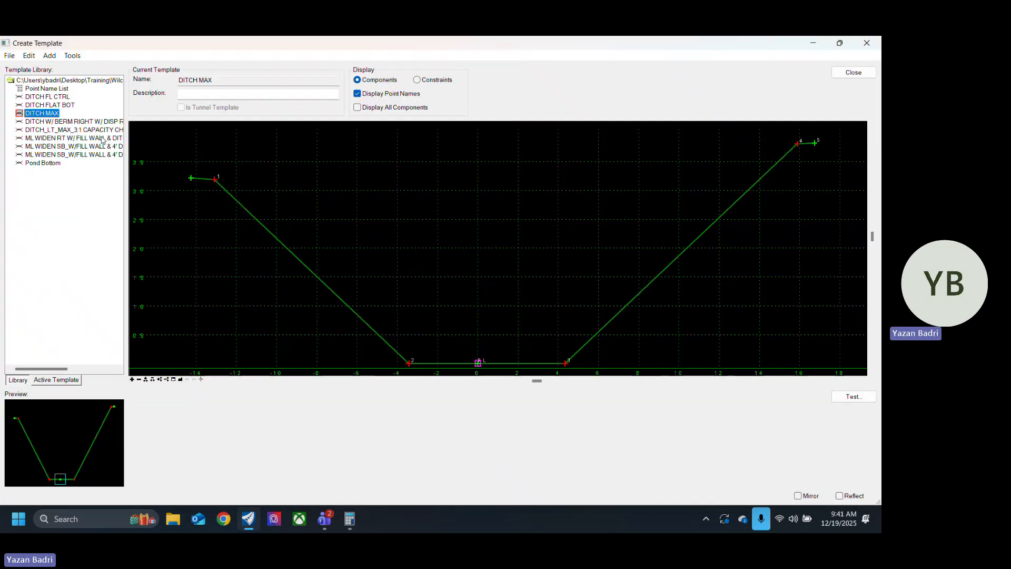
Step: Load the template library CR332.itl from the Model folder
click(10, 55)
click(35, 81)
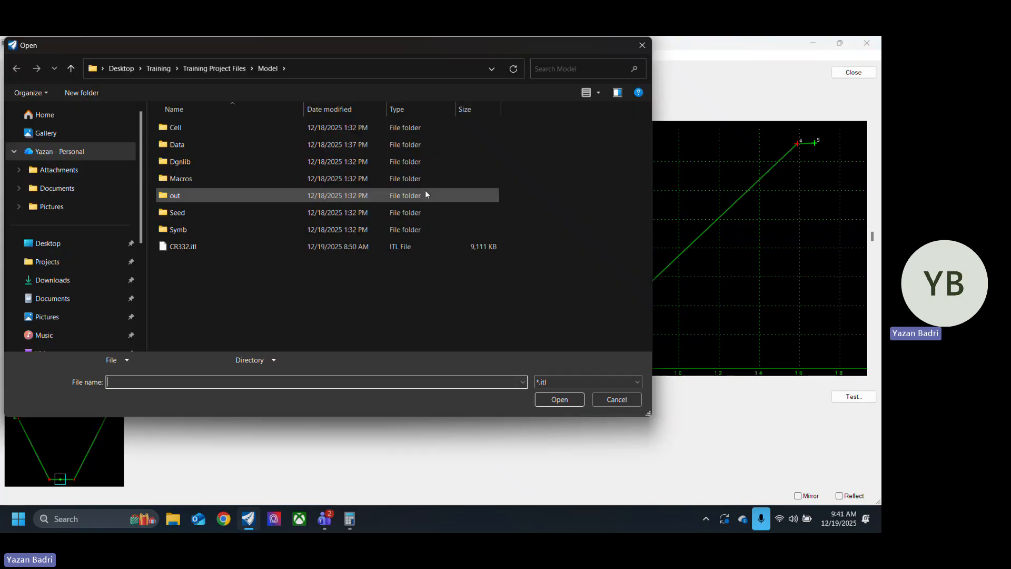
click(247, 246)
click(560, 400)
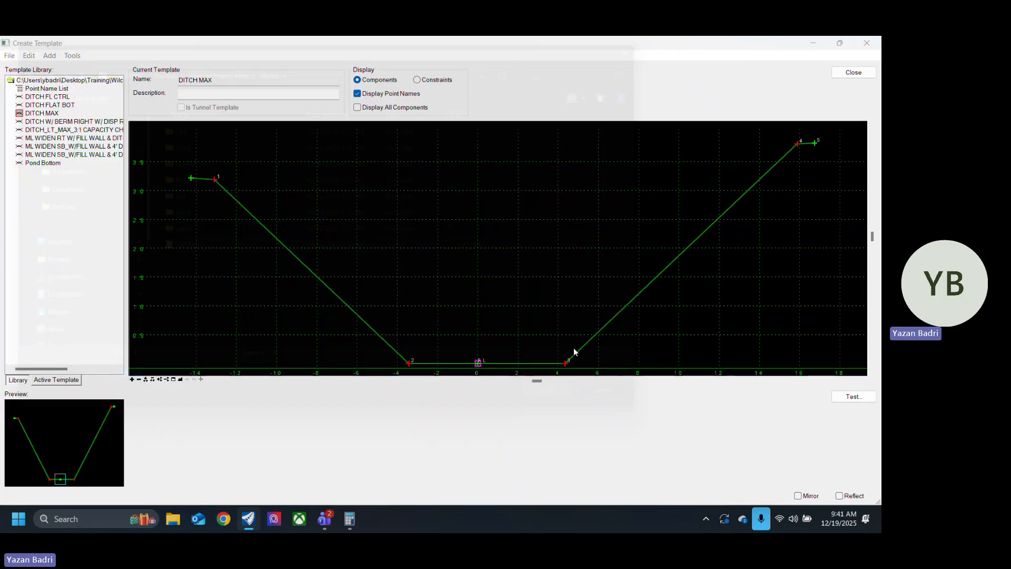
Step: Make the asphalt roadway template Single Slope w/ V-Ditch the current template in the editor
scroll(473, 294, down, 6)
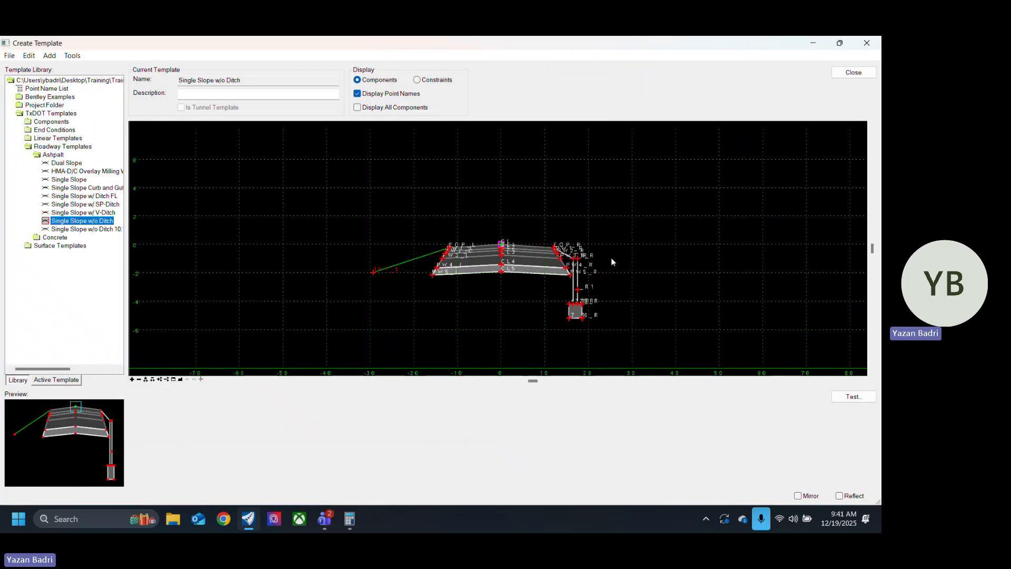
scroll(551, 274, up, 3)
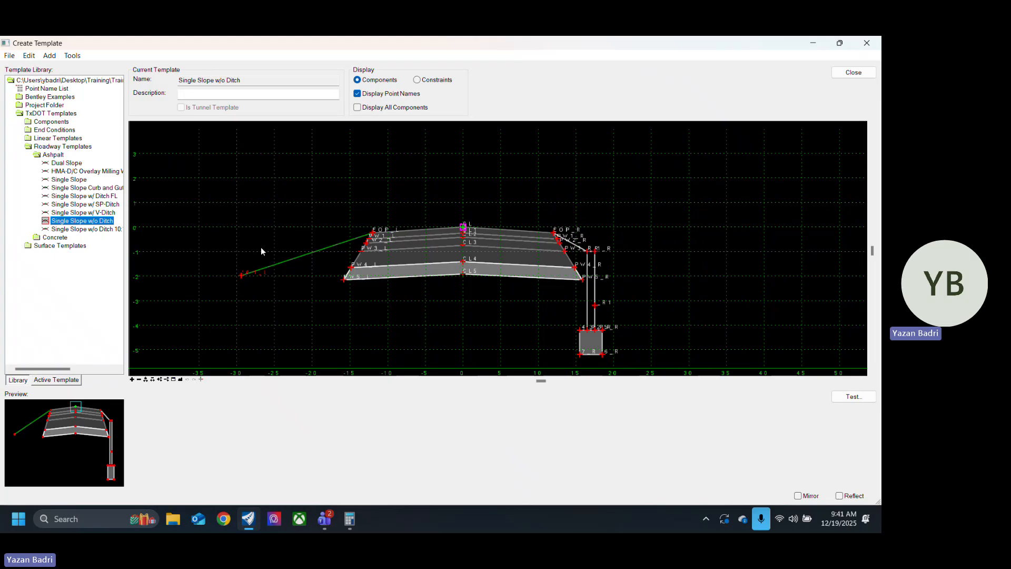
double_click(97, 213)
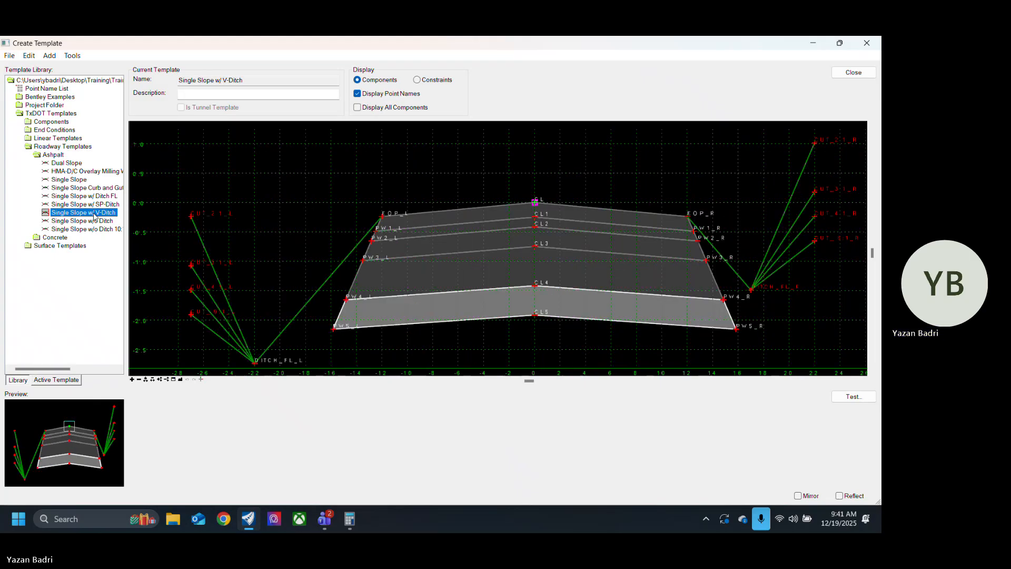
Step: Make the asphalt roadway template Single Slope w/o Ditch the current template in the editor
click(103, 221)
double_click(102, 221)
scroll(383, 248, down, 3)
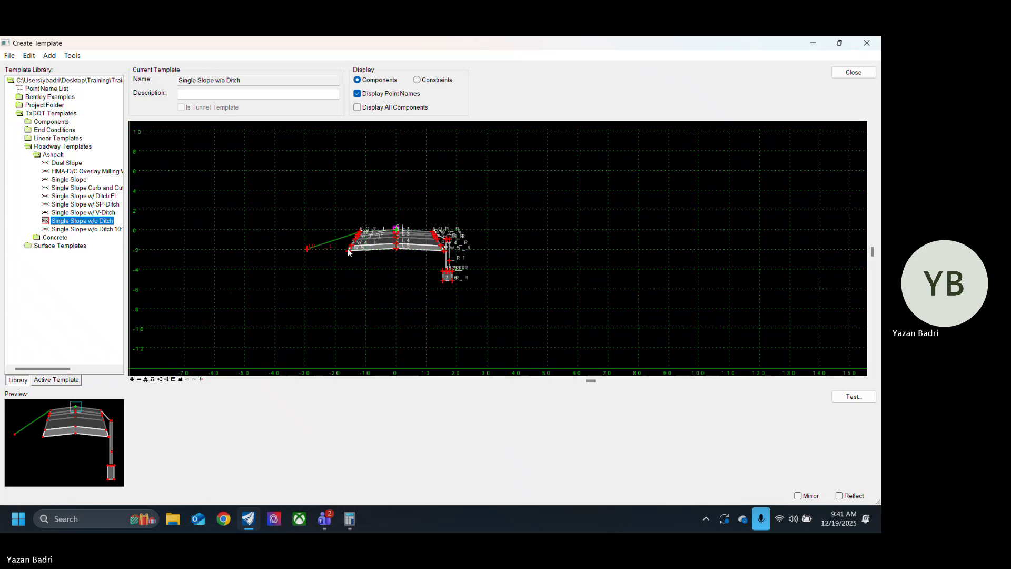
scroll(448, 205, up, 2)
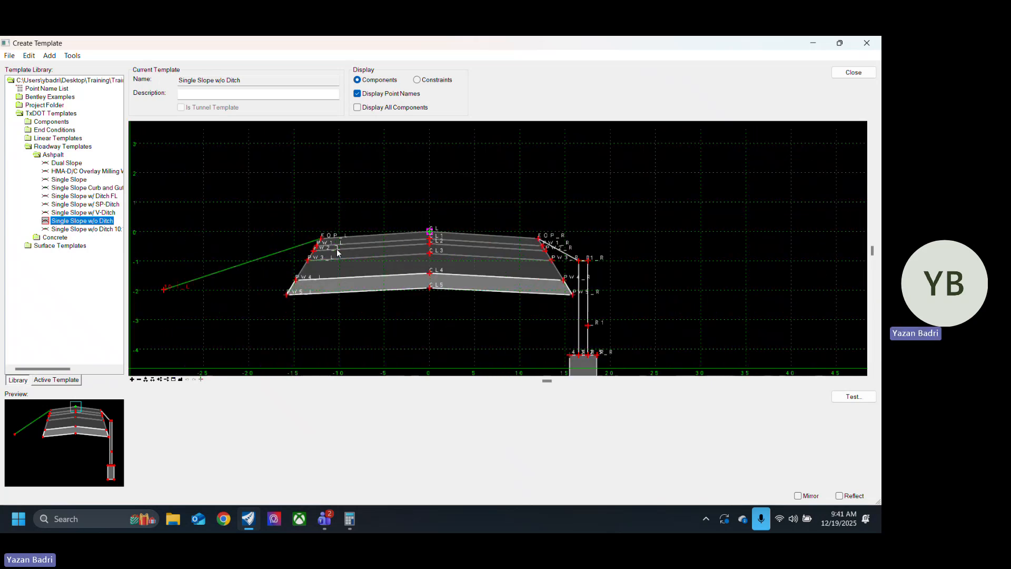
Step: Duplicate the Single Slope w/o Ditch template within the asphalt roadway templates folder
right_click(107, 222)
click(174, 257)
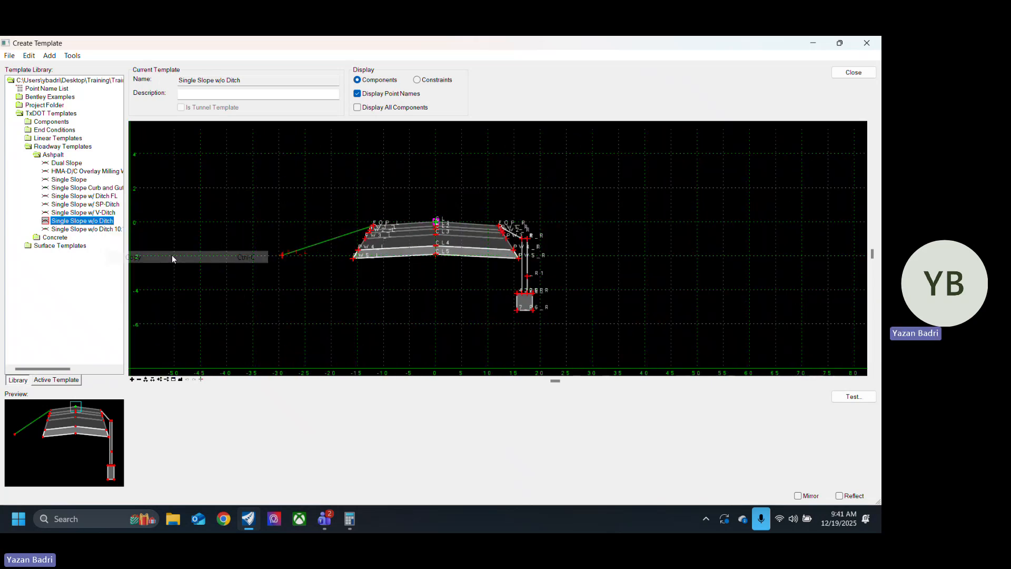
right_click(102, 224)
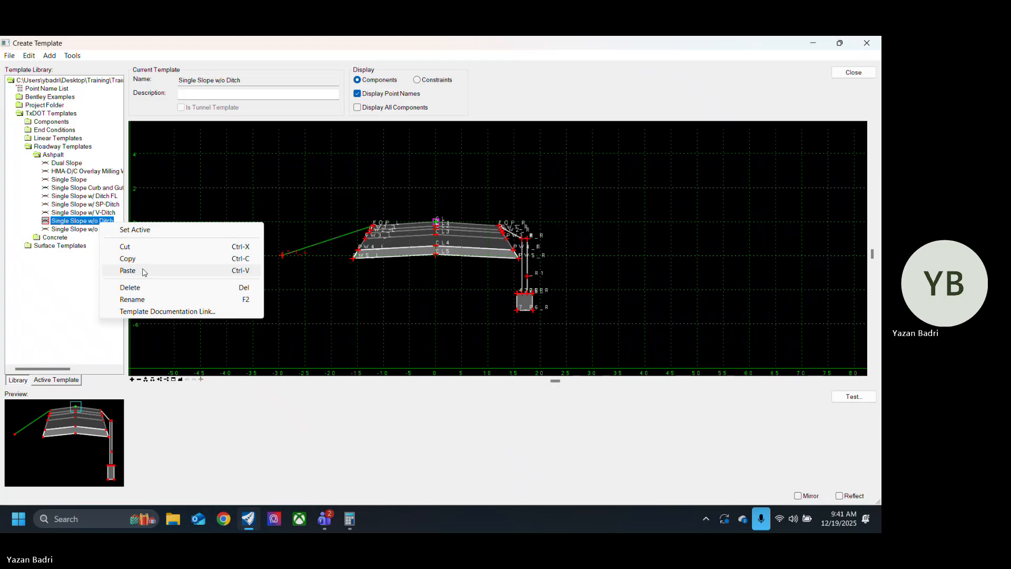
click(146, 270)
click(109, 238)
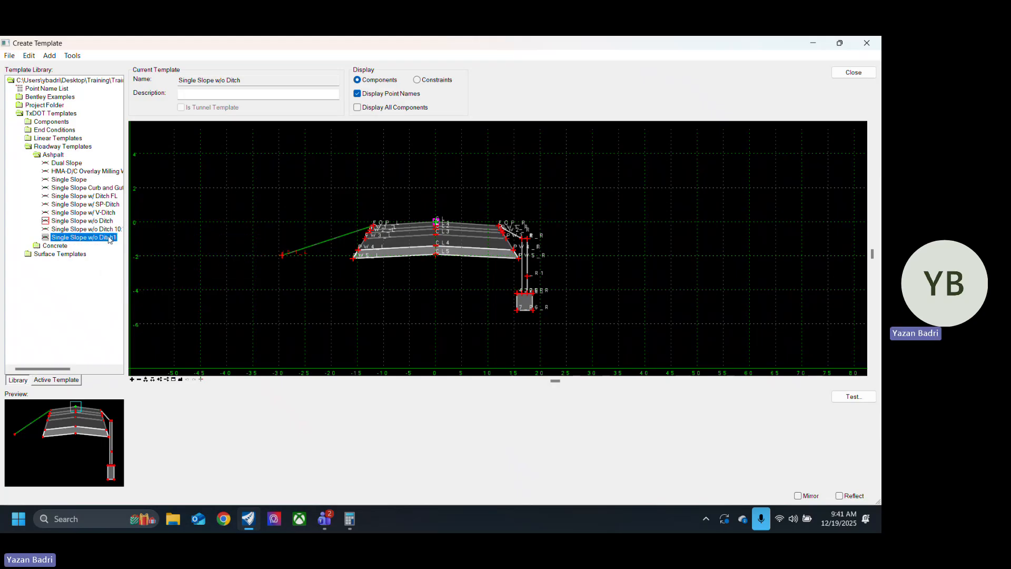
Step: Rename the duplicated template as Widen w/o Ditch
click(114, 238)
drag(116, 238, 109, 240)
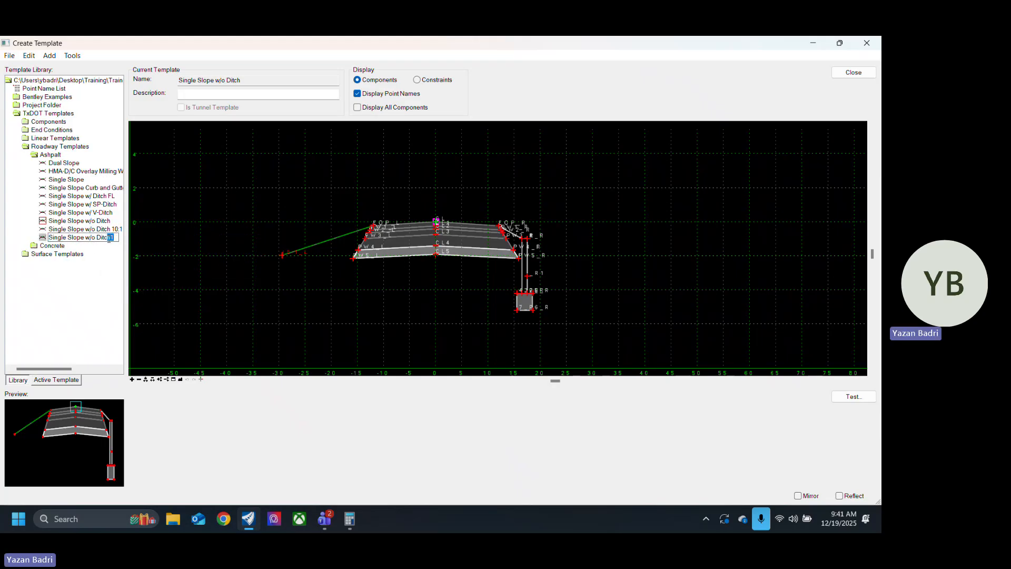
click(67, 238)
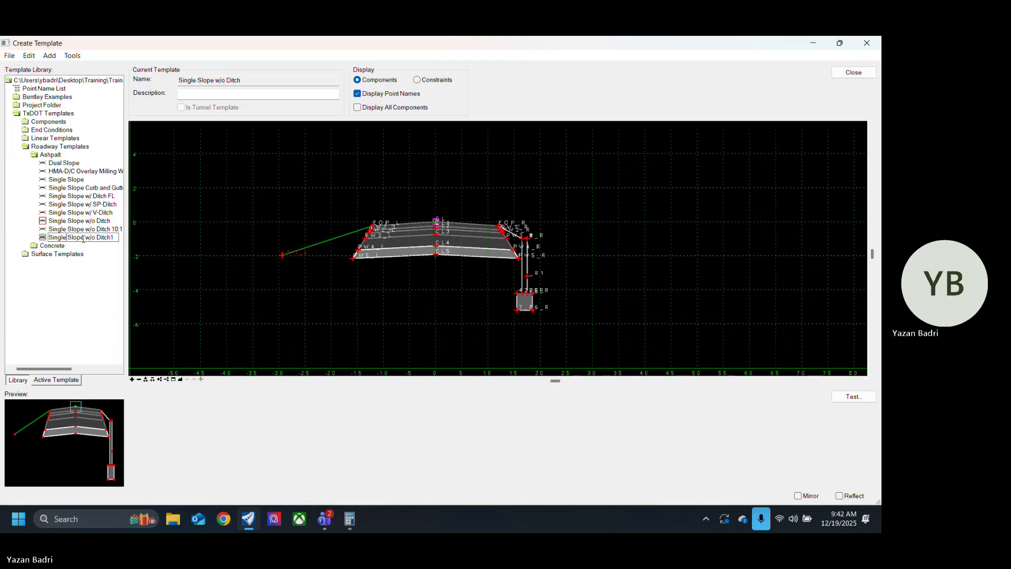
drag(84, 238, 38, 242)
text(Widen)
drag(100, 238, 86, 238)
text(tch)
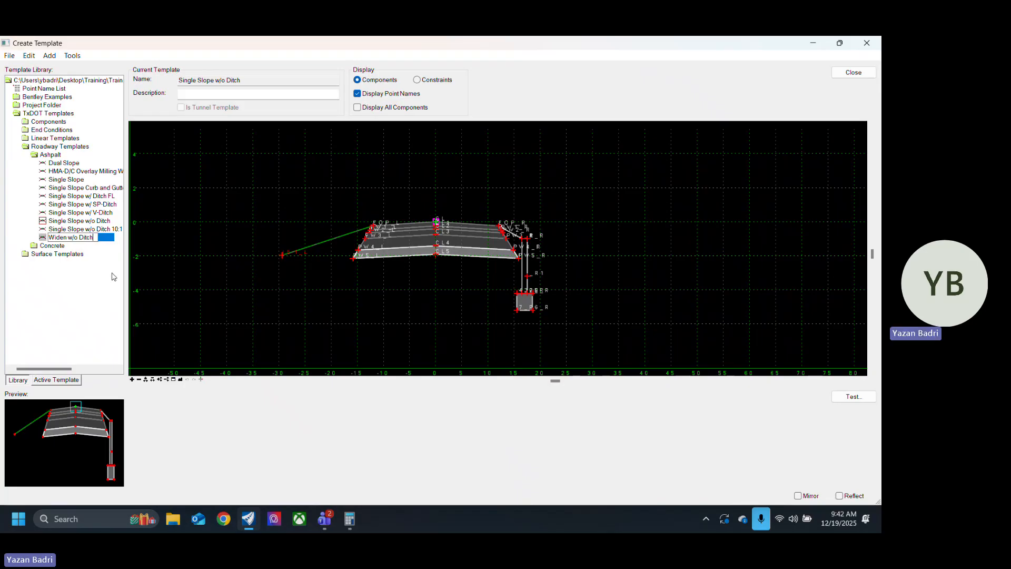
click(53, 246)
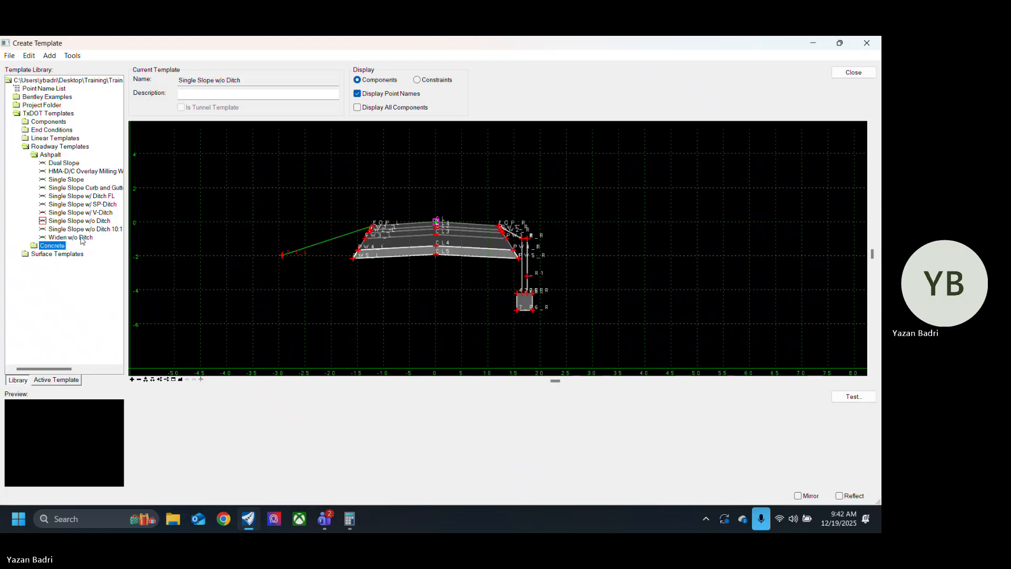
Step: Make the Widen w/o Ditch template current and examine its pavement layers and side components
double_click(81, 239)
scroll(315, 289, down, 4)
scroll(403, 287, up, 5)
scroll(459, 260, up, 1)
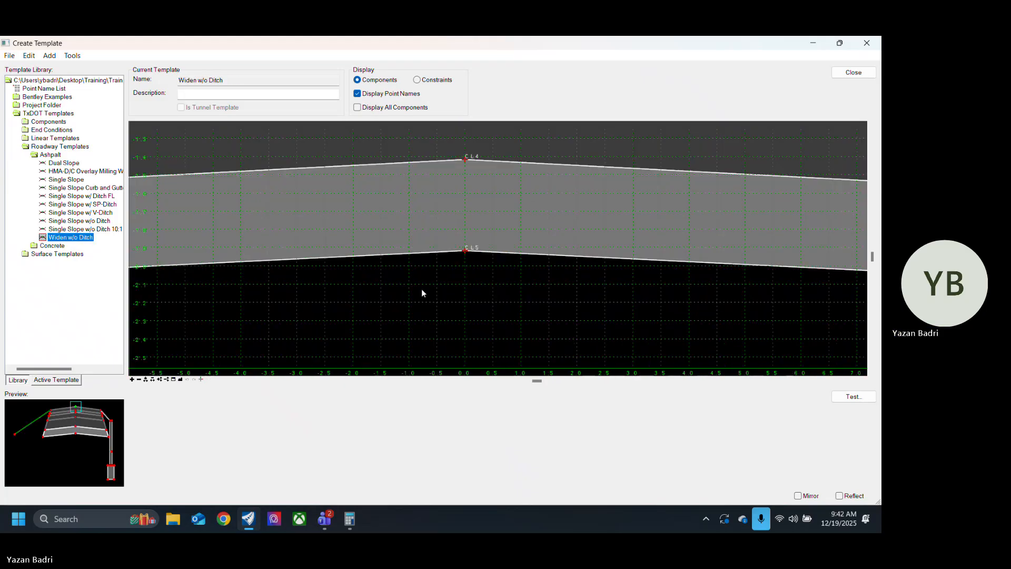
scroll(422, 288, down, 4)
scroll(436, 320, up, 1)
scroll(322, 253, up, 3)
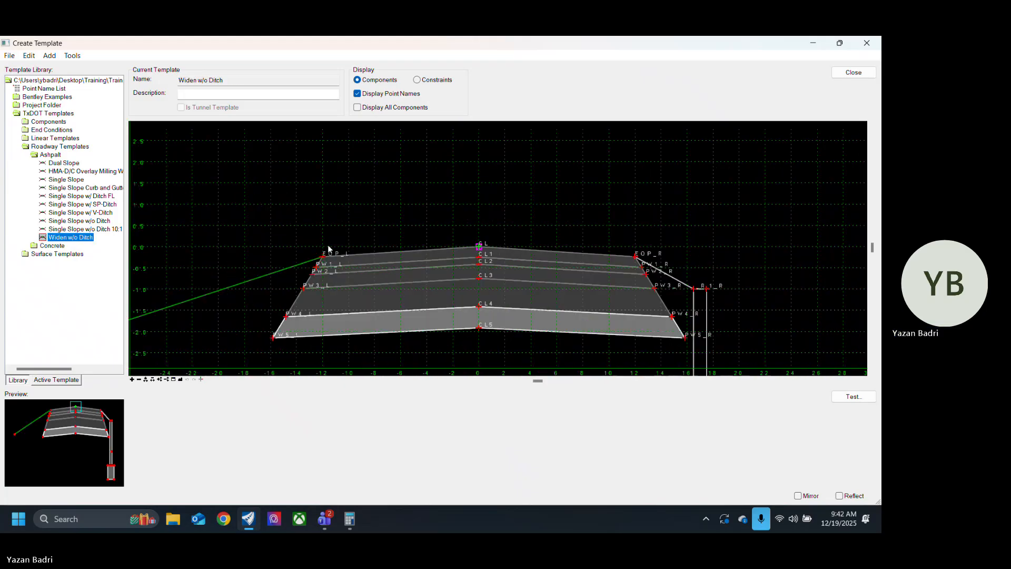
scroll(427, 295, down, 3)
scroll(488, 262, up, 2)
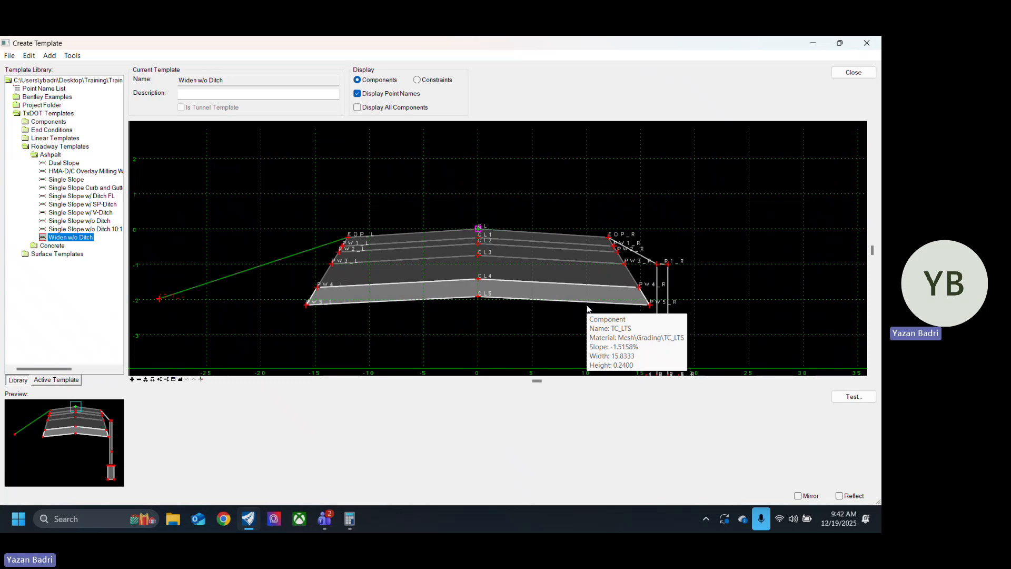
scroll(530, 253, down, 3)
scroll(627, 263, up, 1)
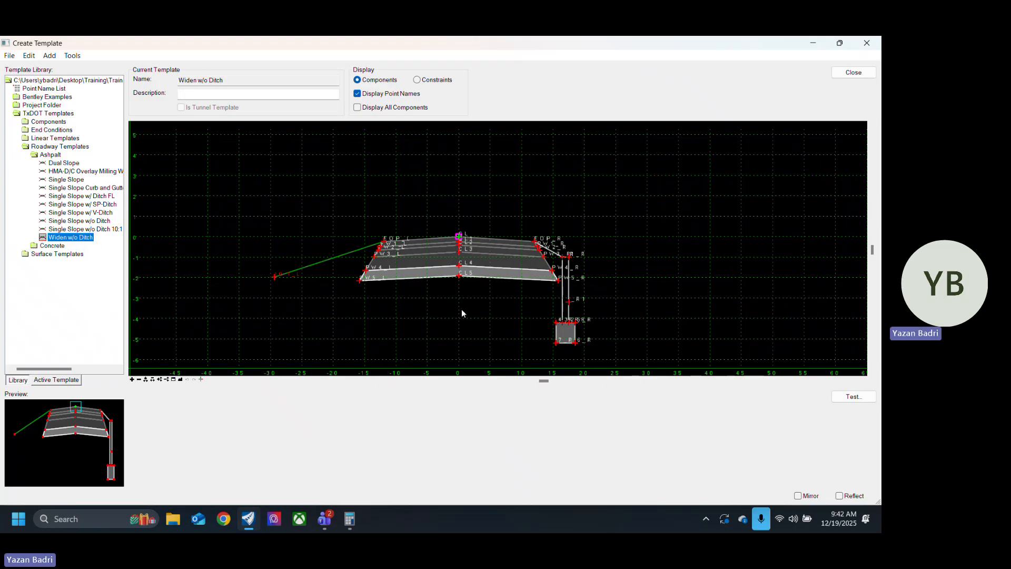
Step: Display all components of Widen w/o Ditch, including hidden ones, and delete every component so the template is empty
right_click(574, 271)
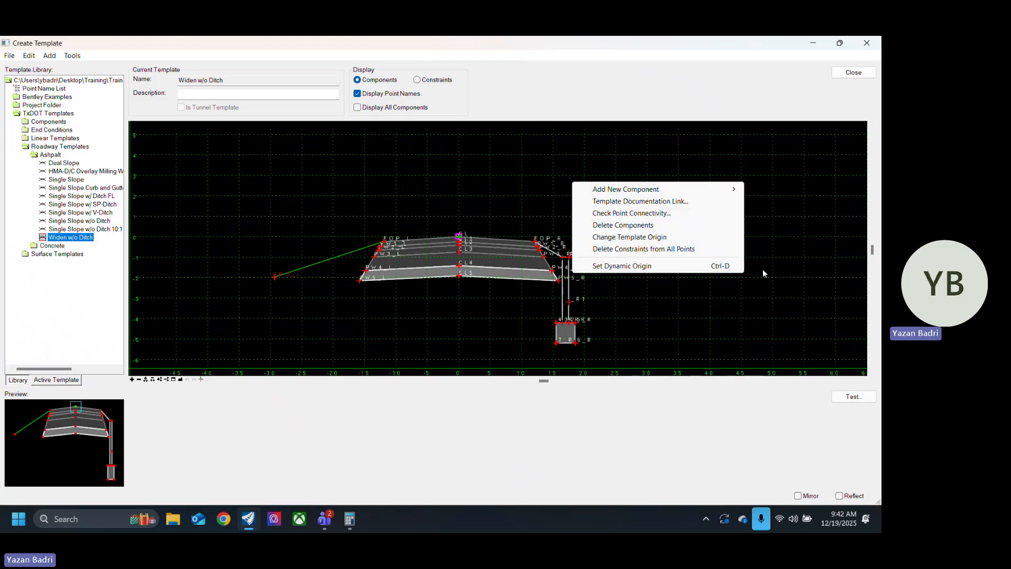
click(359, 108)
right_click(726, 208)
click(790, 252)
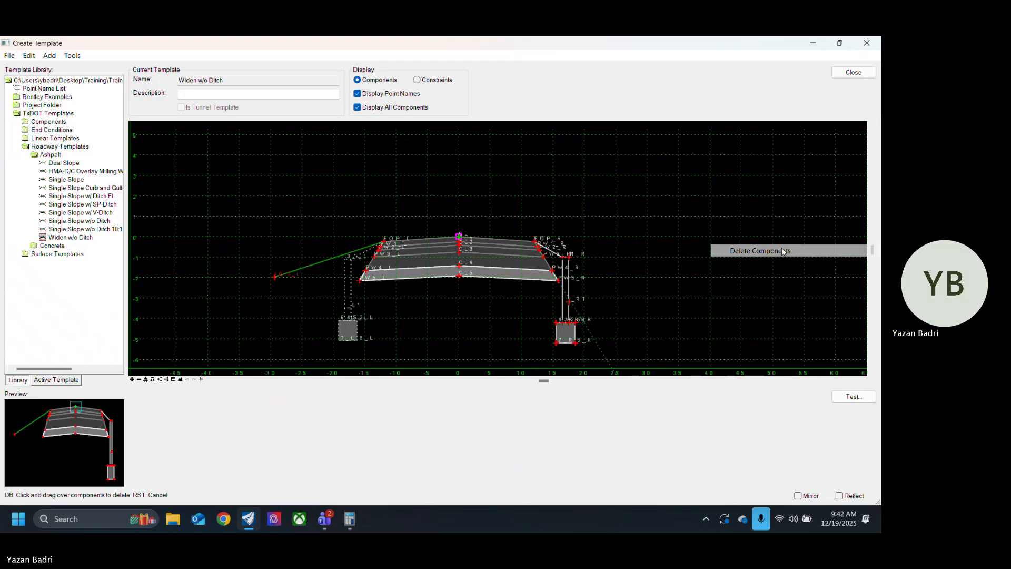
mouse_move(605, 254)
mouse_down()
mouse_move(587, 237)
mouse_move(340, 240)
mouse_move(335, 296)
mouse_up()
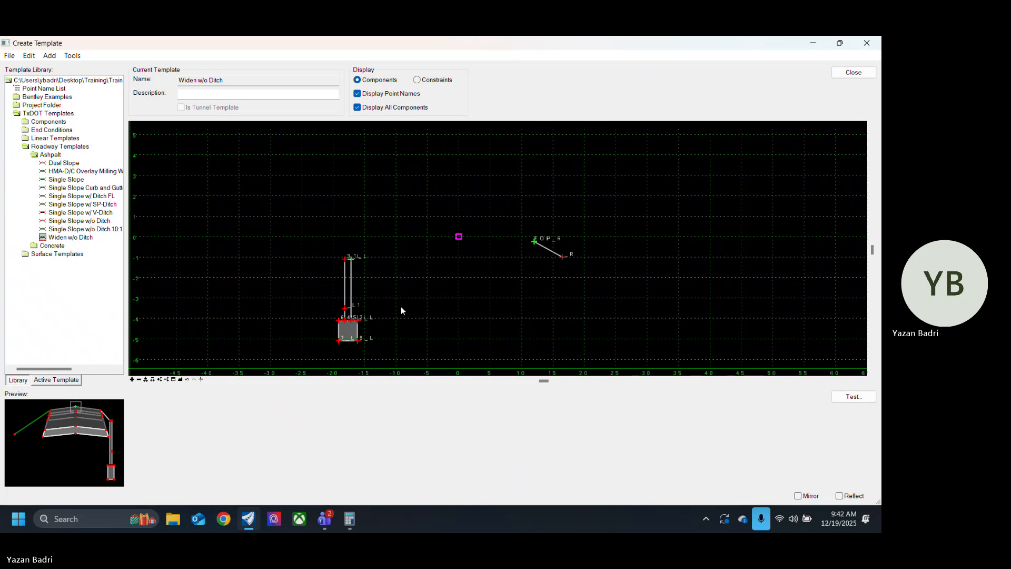
right_click(458, 281)
click(530, 324)
mouse_move(504, 281)
mouse_down()
mouse_move(545, 235)
mouse_move(332, 289)
mouse_move(337, 298)
mouse_up()
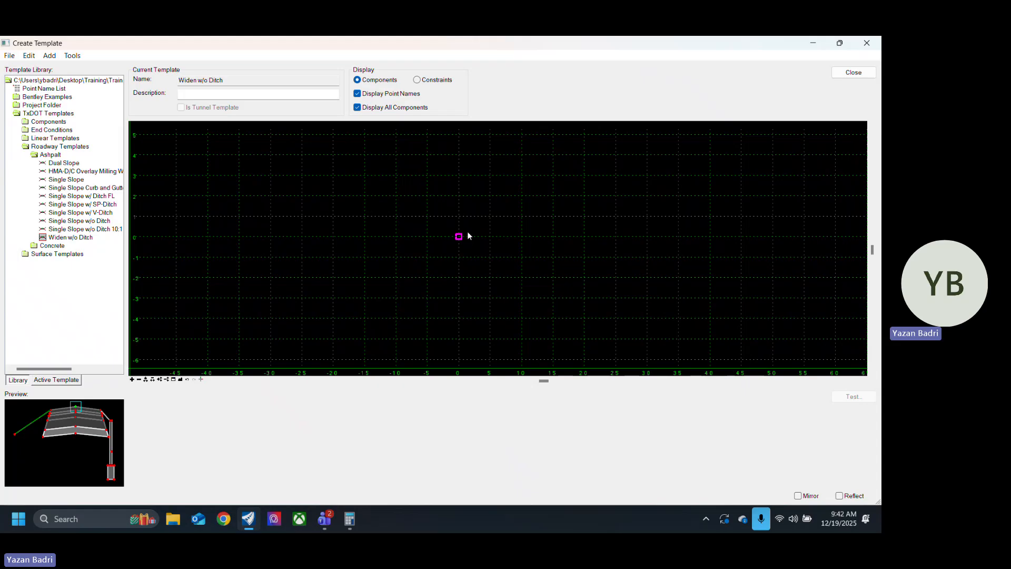
right_click(488, 205)
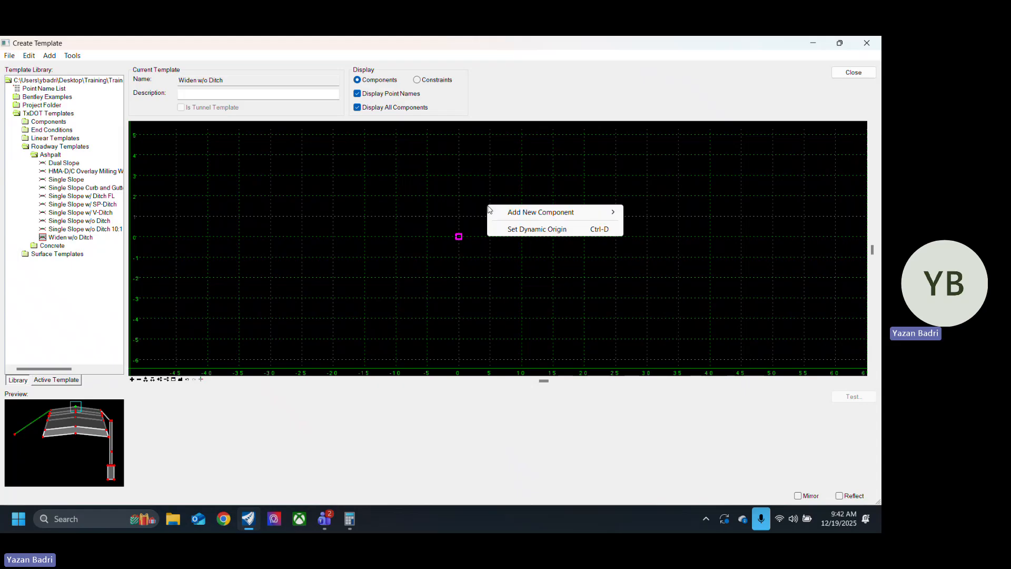
mouse_move(594, 213)
click(623, 202)
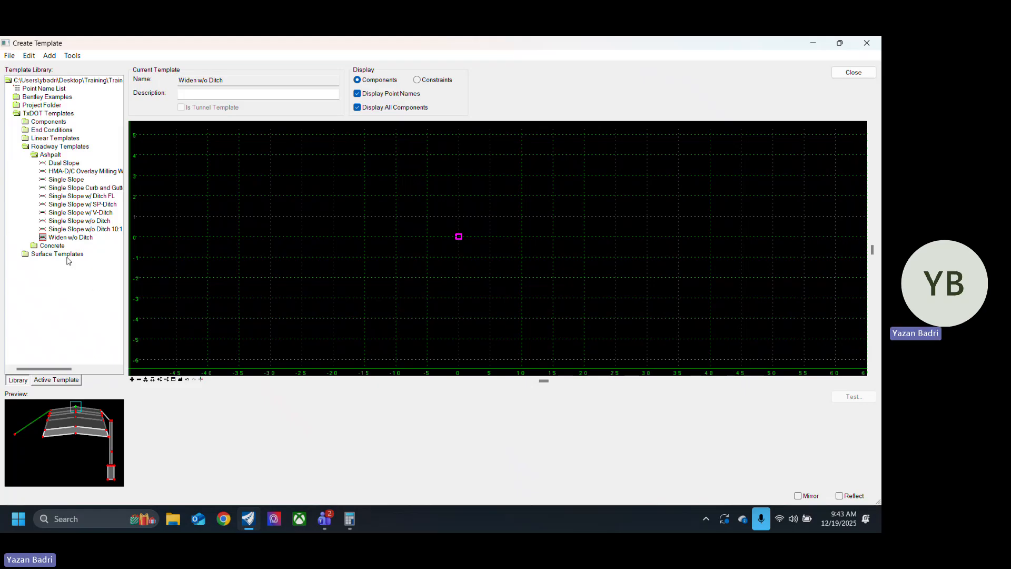
Step: Look through the linear, component and concrete roadway folders, and select the asphalt template HMA-D/C Overlay Milling Widening
double_click(60, 139)
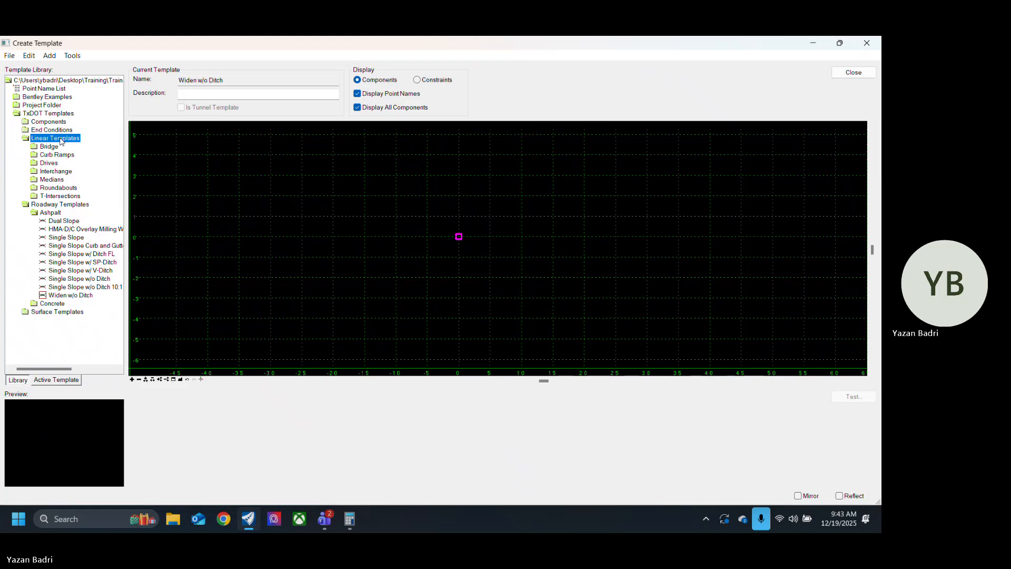
double_click(56, 124)
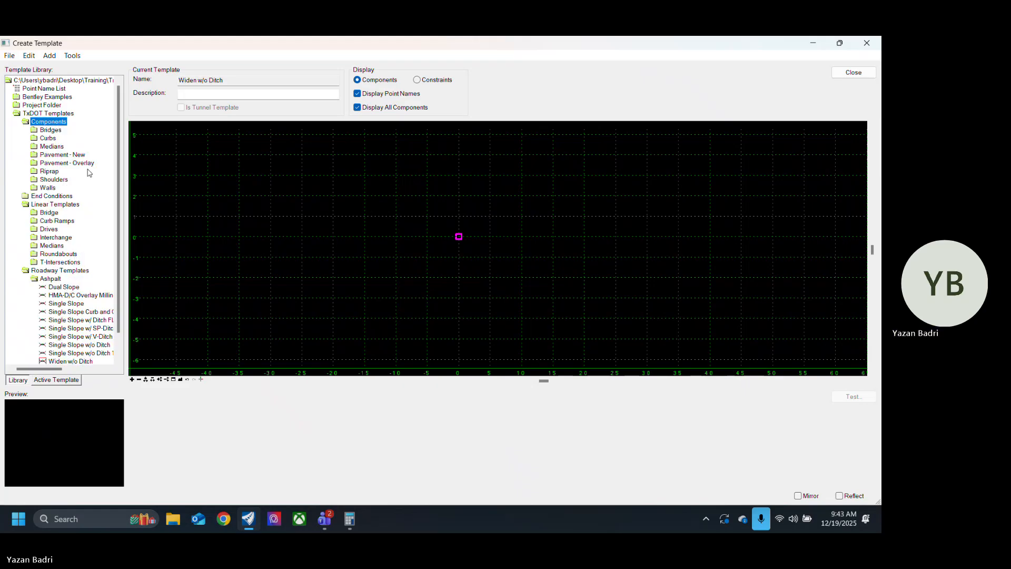
scroll(83, 221, down, 1)
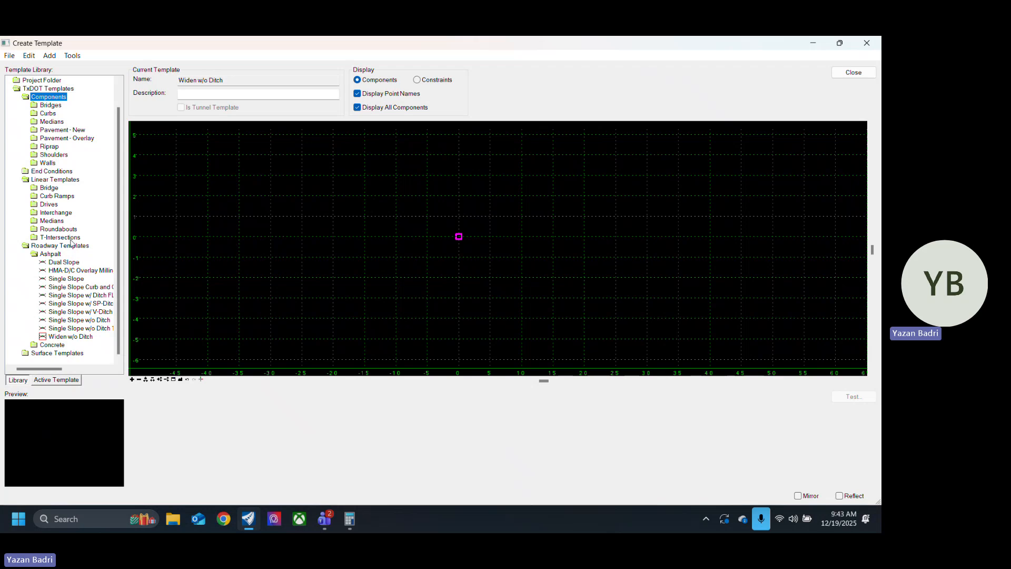
double_click(54, 346)
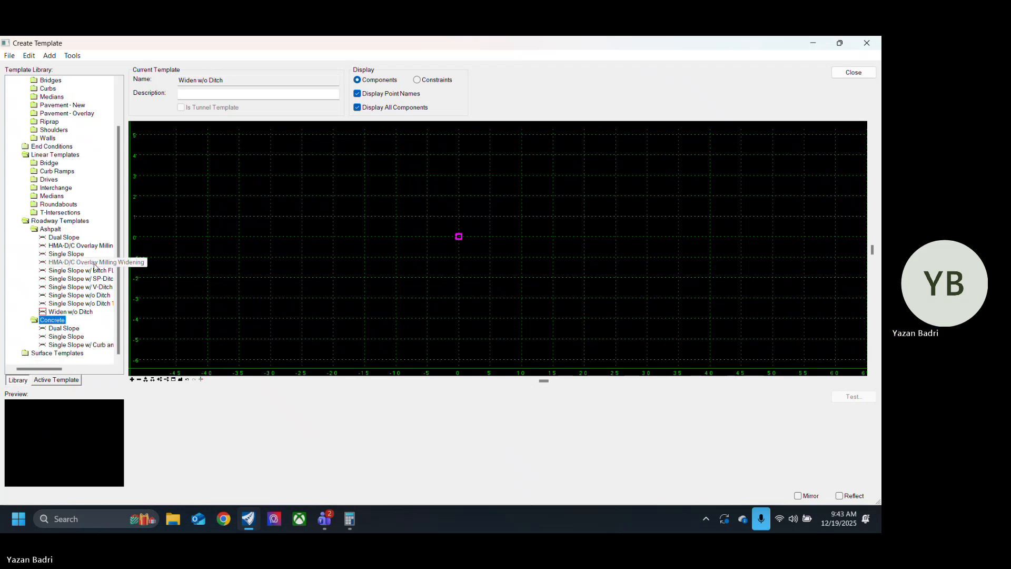
click(79, 344)
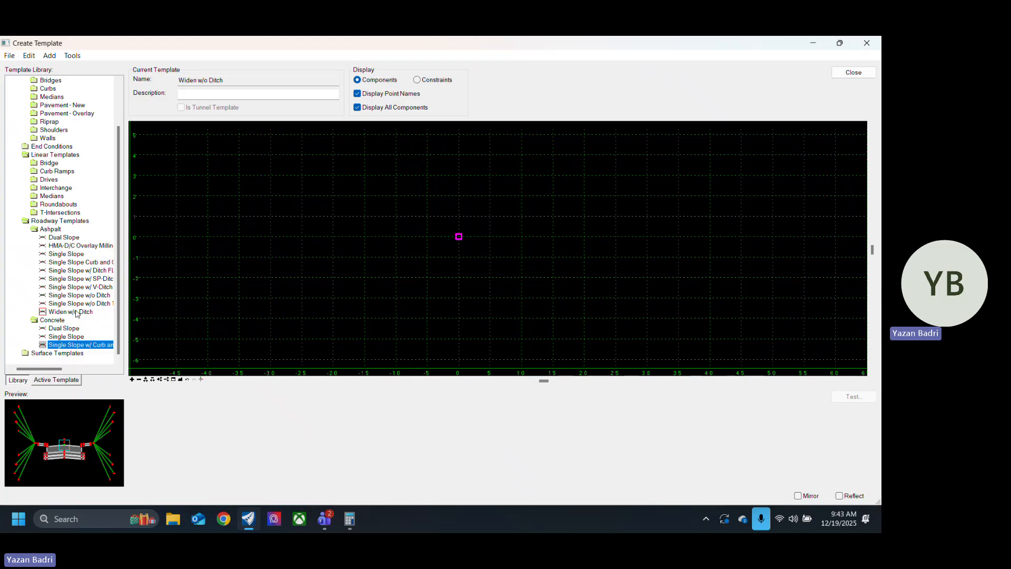
click(71, 245)
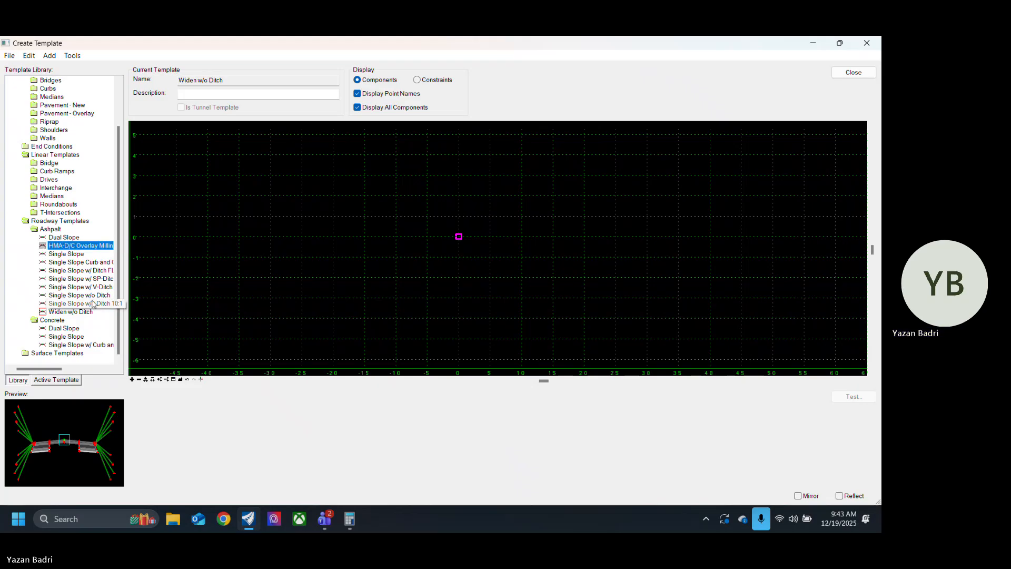
Step: Insert the overlay milling widening section into the empty Widen w/o Ditch template and set its CL_R point as the template origin
drag(70, 443, 462, 243)
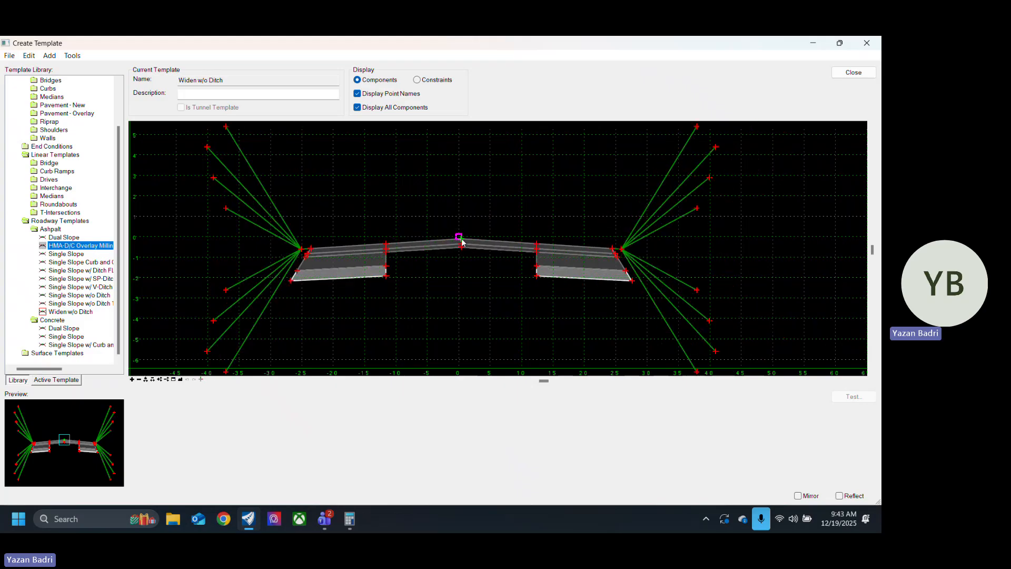
mouse_move(462, 242)
mouse_down()
mouse_move(454, 263)
mouse_move(462, 254)
mouse_up()
scroll(458, 257, up, 2)
scroll(458, 259, up, 3)
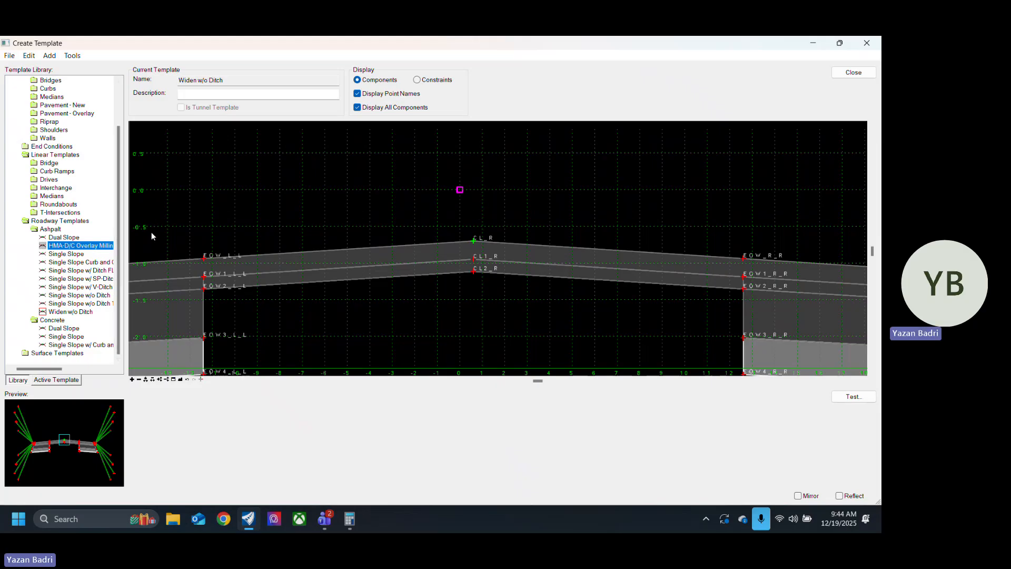
right_click(474, 242)
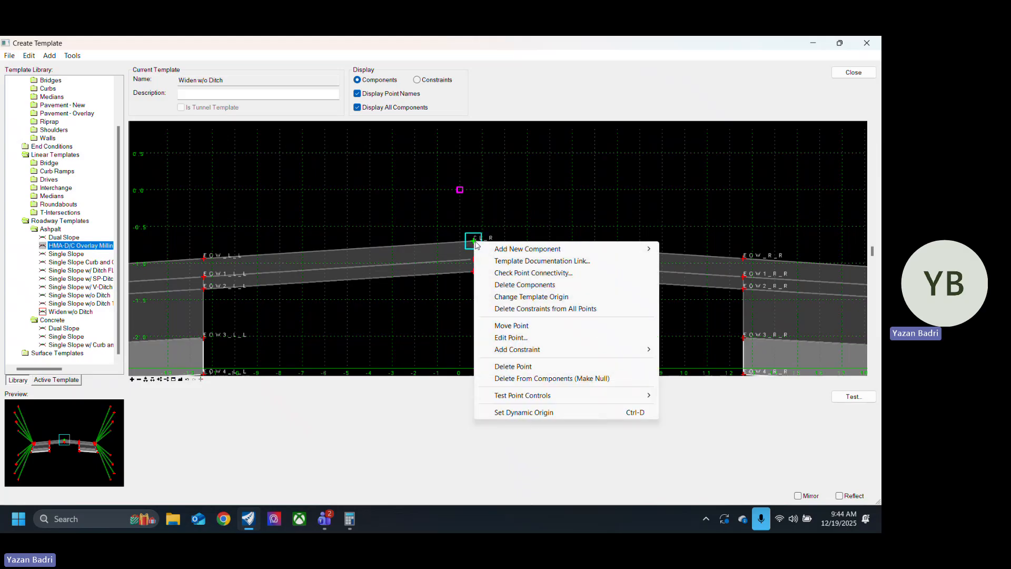
click(548, 298)
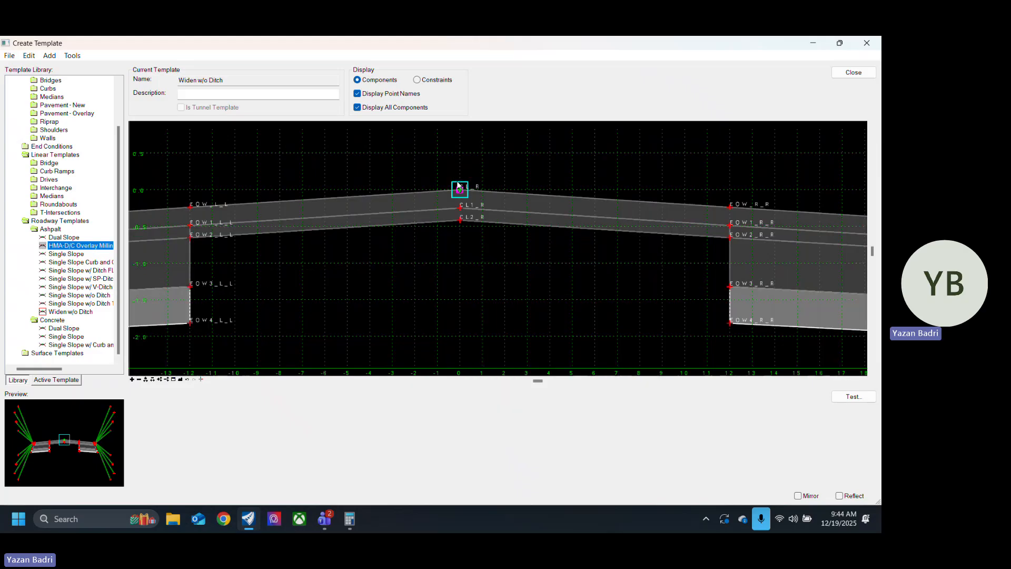
Step: Delete the cut and fill end condition lines beyond the right-hand berm of the widening section
scroll(488, 308, down, 3)
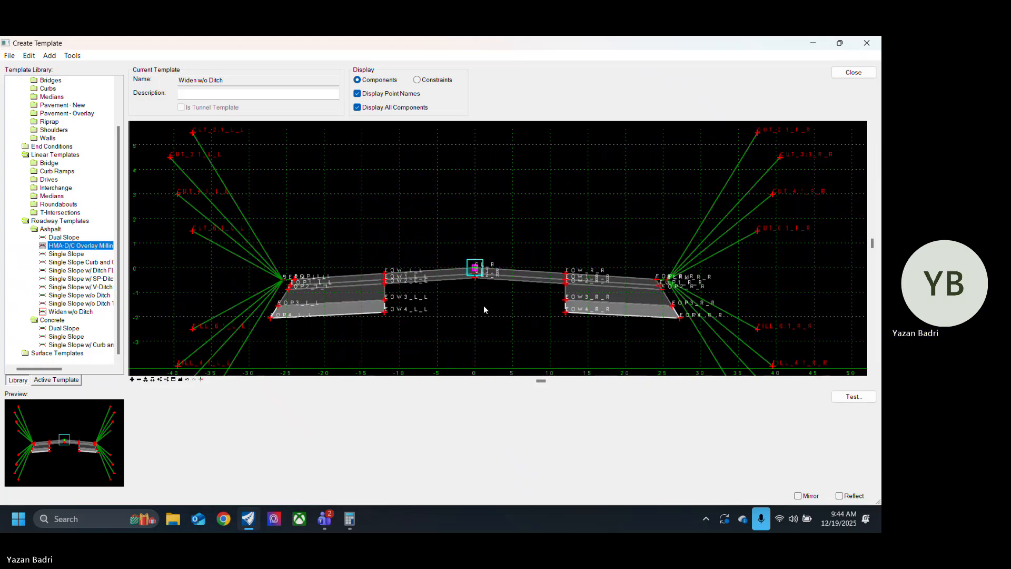
middle_drag(595, 218, 515, 223)
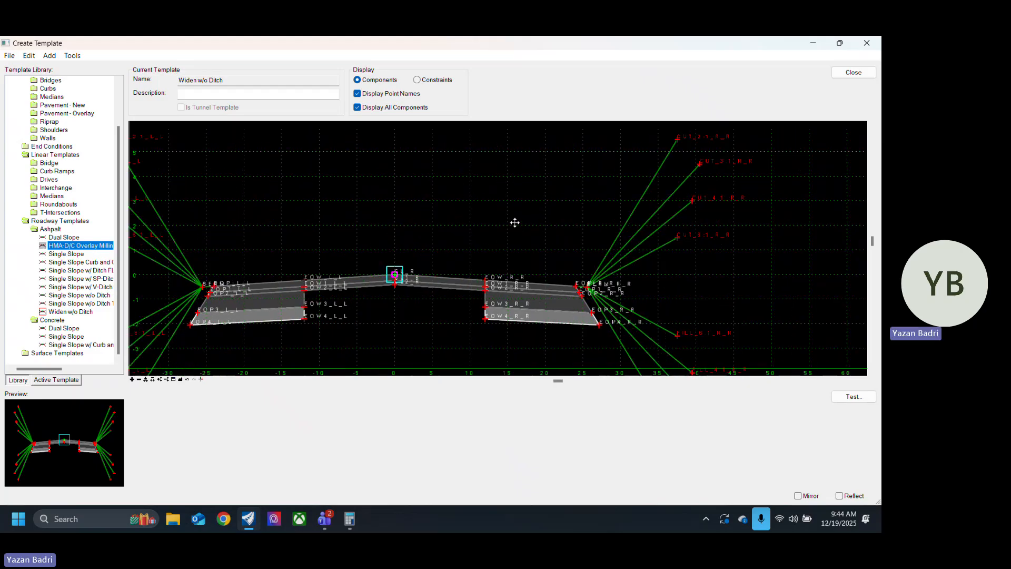
scroll(580, 210, down, 3)
scroll(634, 217, up, 2)
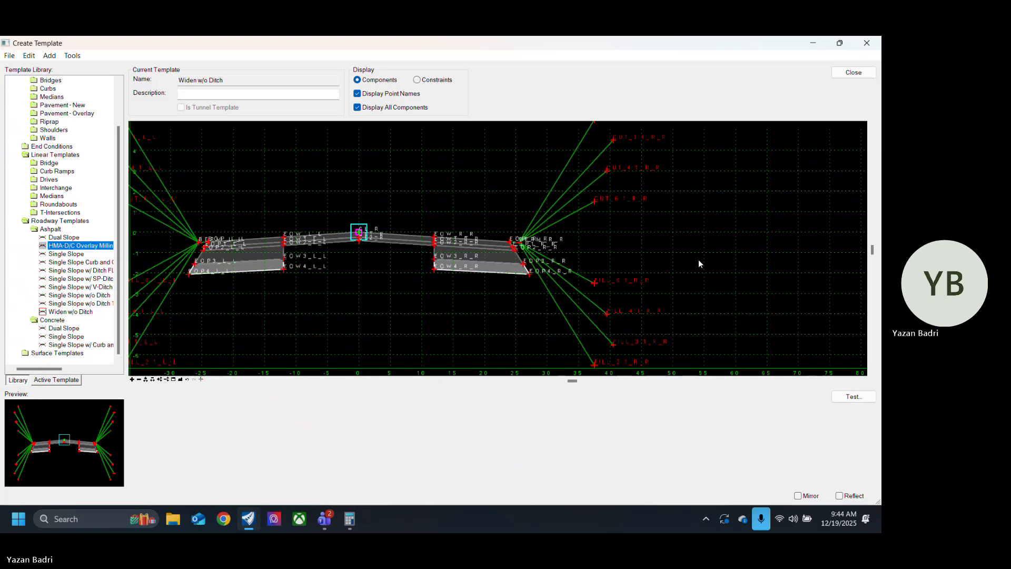
right_click(709, 245)
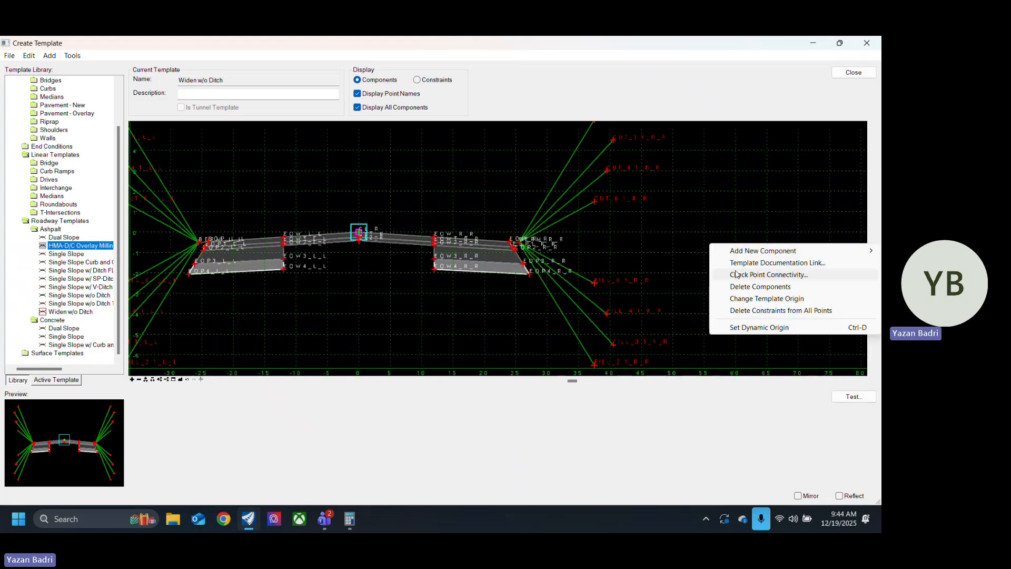
click(775, 287)
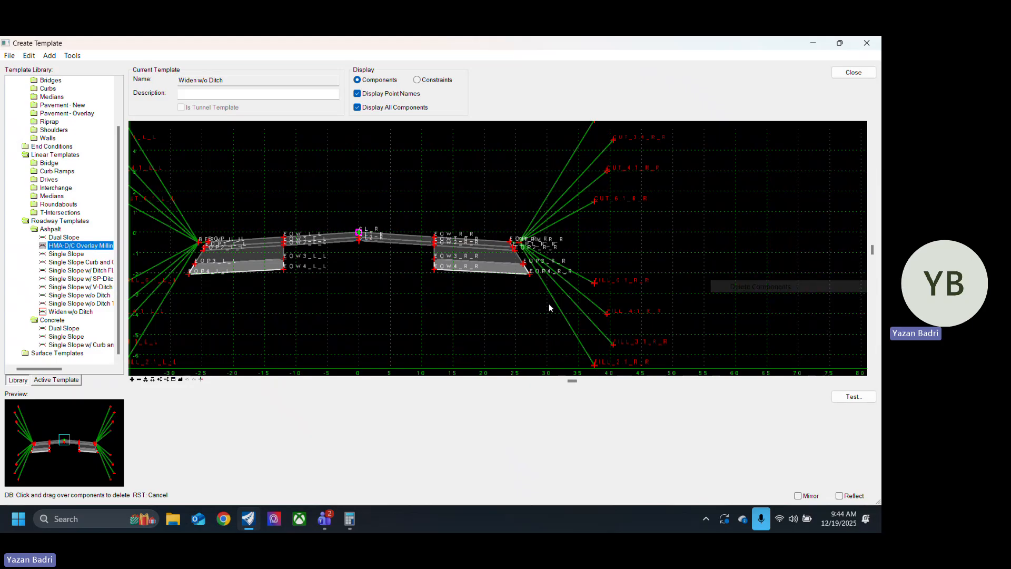
drag(552, 331, 554, 182)
scroll(505, 243, up, 5)
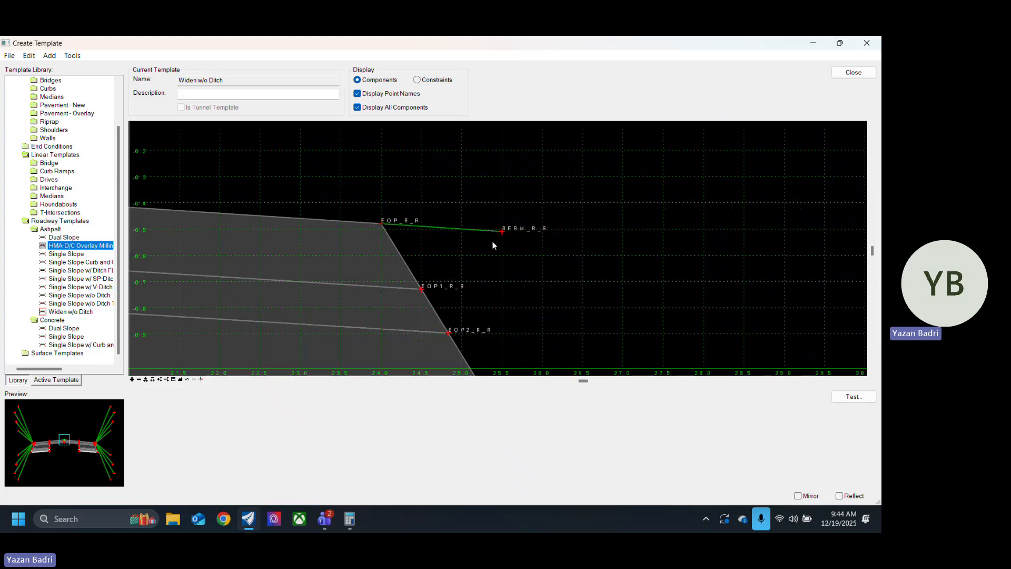
scroll(678, 255, down, 5)
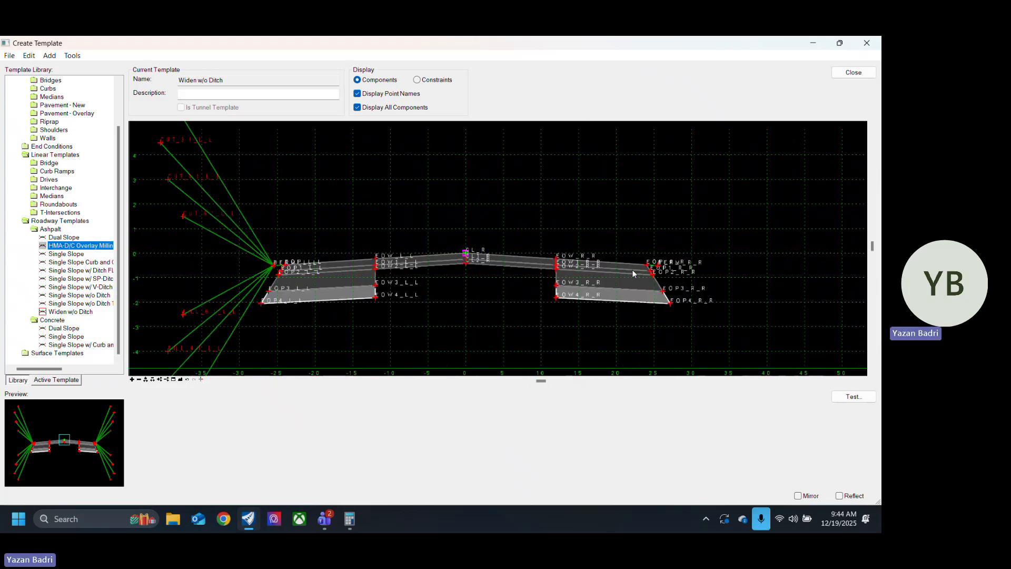
Step: Delete the cut and fill end condition lines beyond the left-hand berm of the widening section
scroll(508, 296, up, 2)
scroll(529, 295, down, 3)
scroll(355, 293, up, 3)
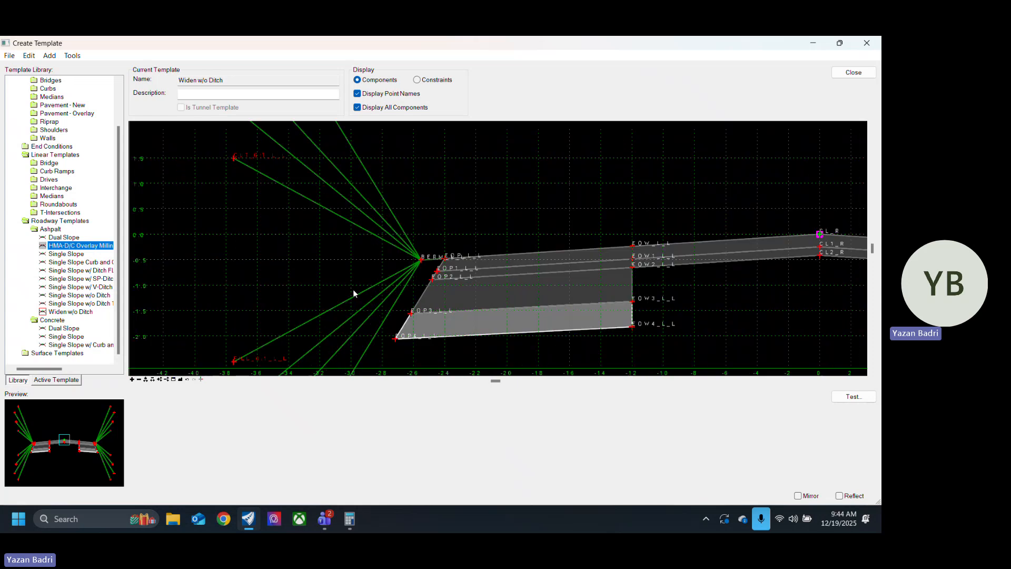
right_click(470, 153)
click(521, 195)
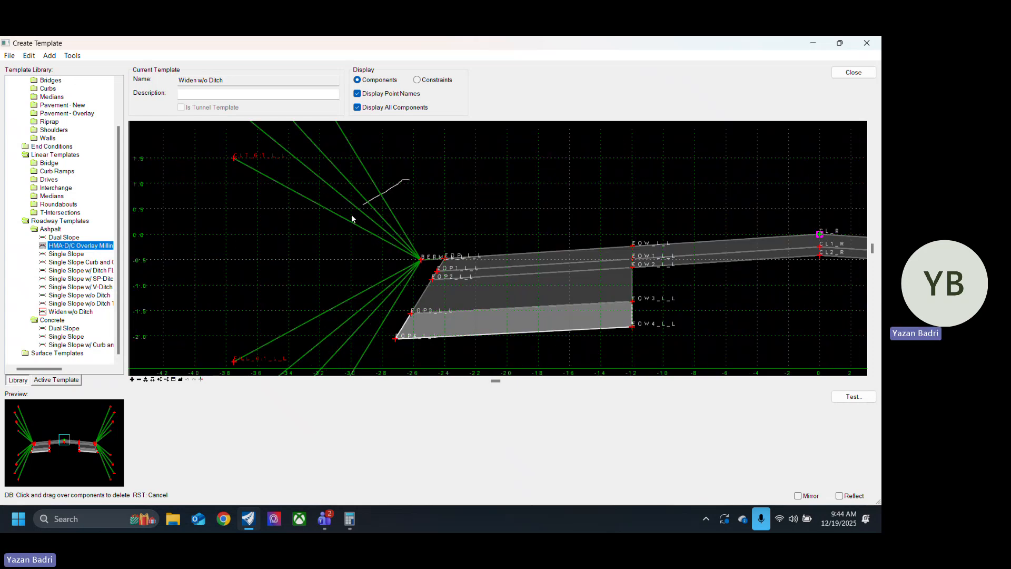
drag(352, 213, 348, 332)
scroll(491, 344, down, 3)
scroll(394, 285, up, 2)
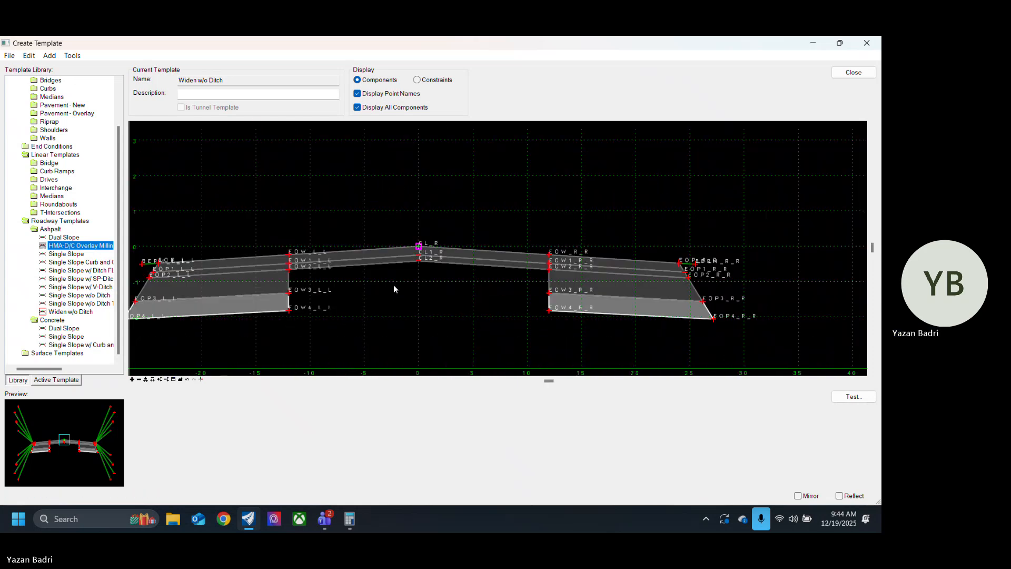
Step: Check the slope and horizontal constraints of the right edge-of-widening point EOW_R_R
scroll(509, 304, down, 2)
scroll(527, 288, up, 5)
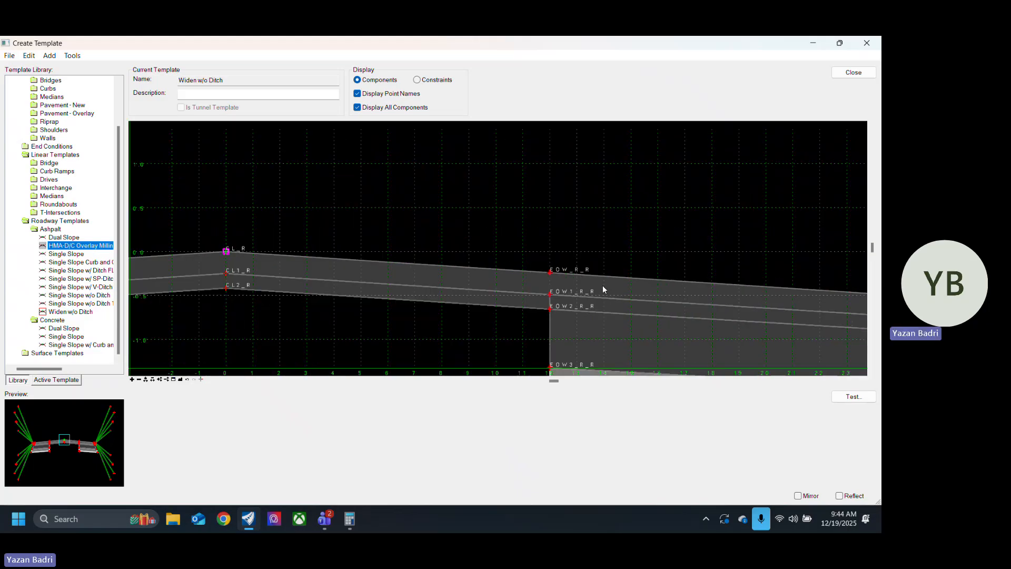
double_click(551, 272)
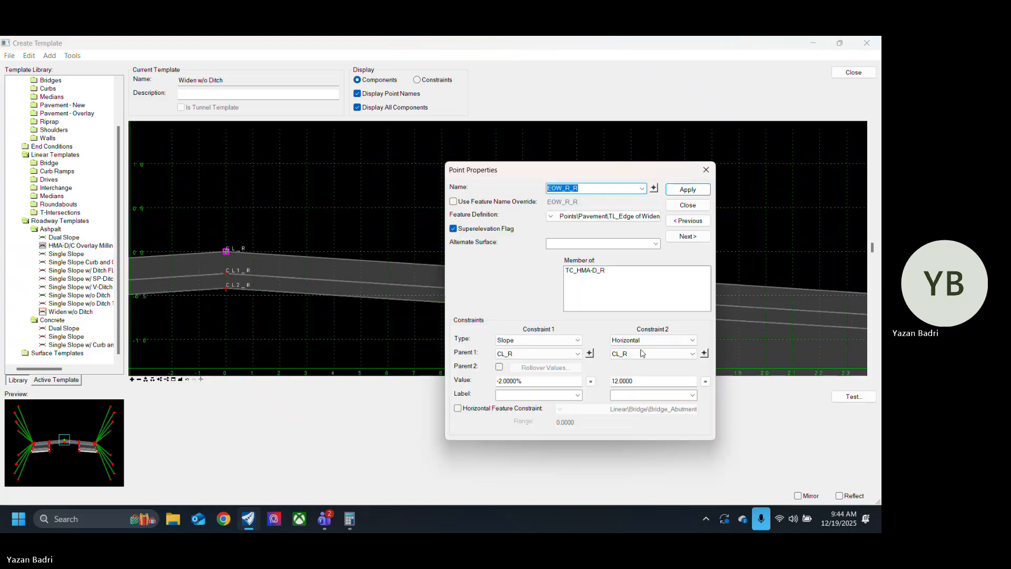
click(688, 205)
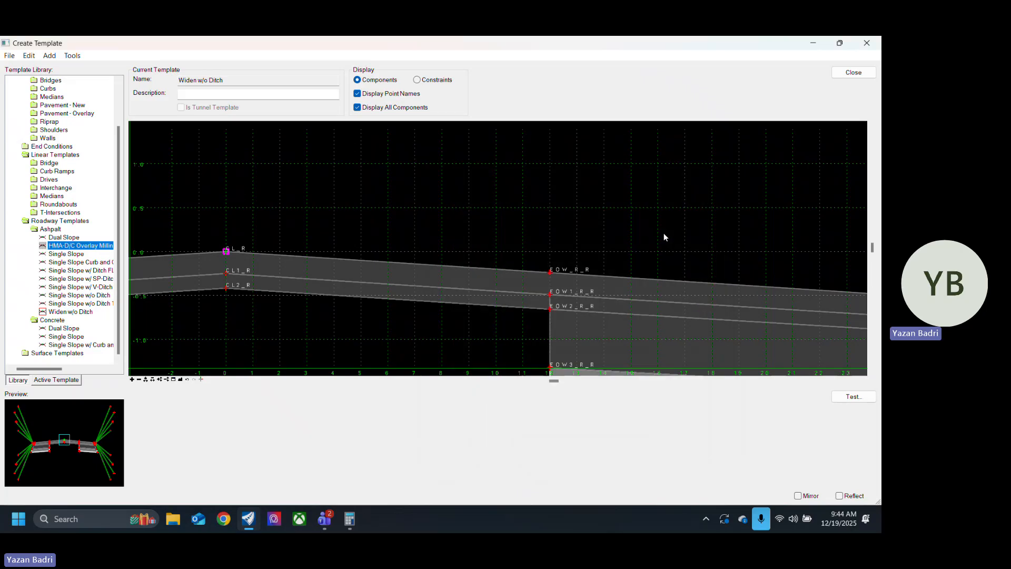
Step: Set the horizontal constraint of the right edge-of-pavement point EOP_R_R to 8 from EOW_R_R
scroll(444, 213, down, 3)
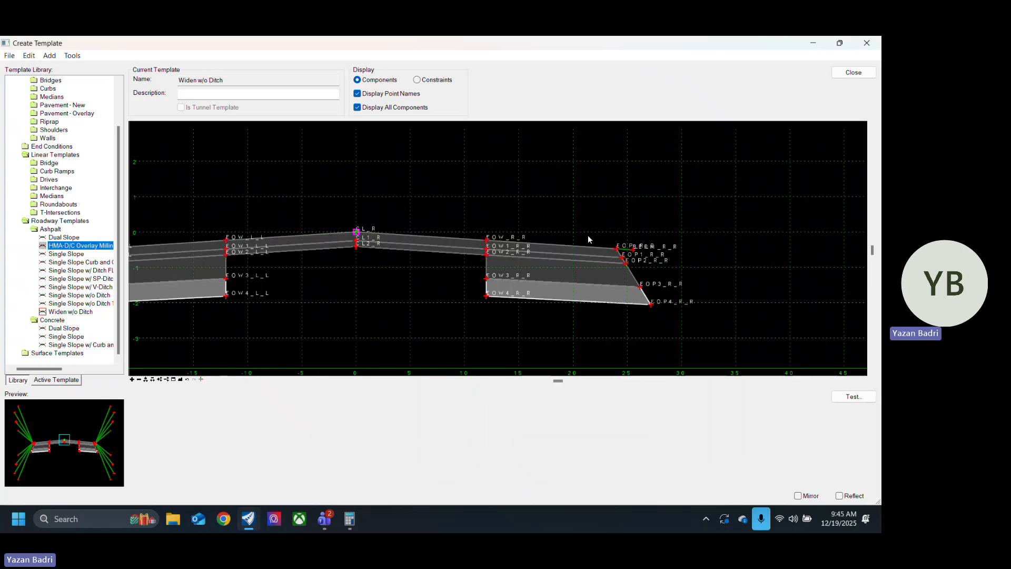
scroll(622, 236, up, 3)
double_click(618, 265)
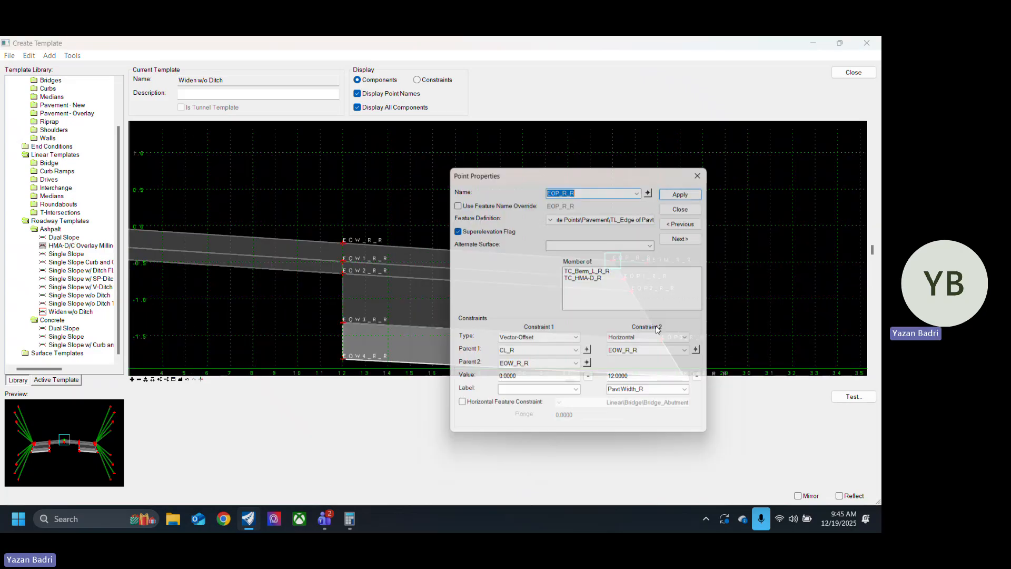
double_click(644, 382)
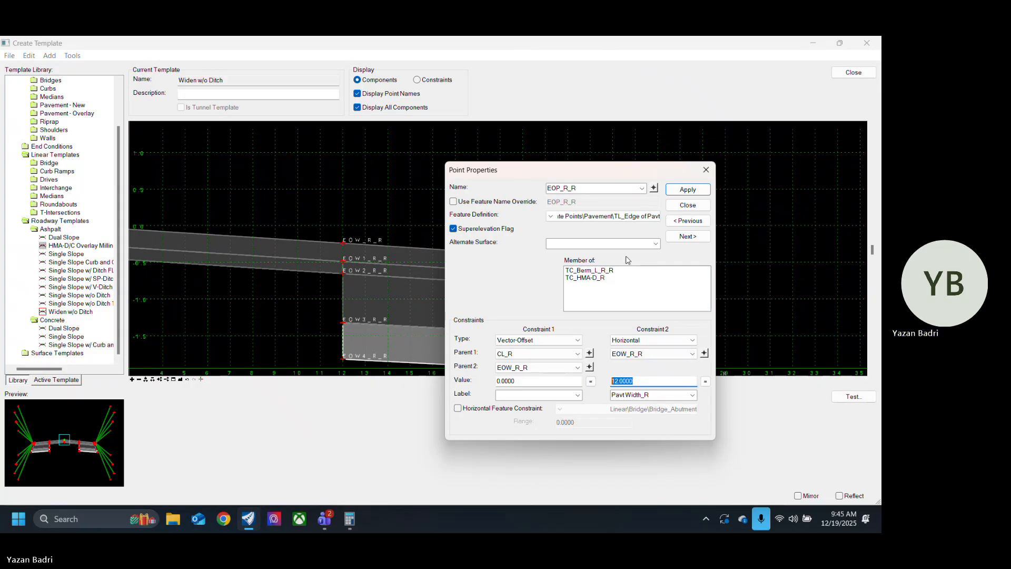
text(8)
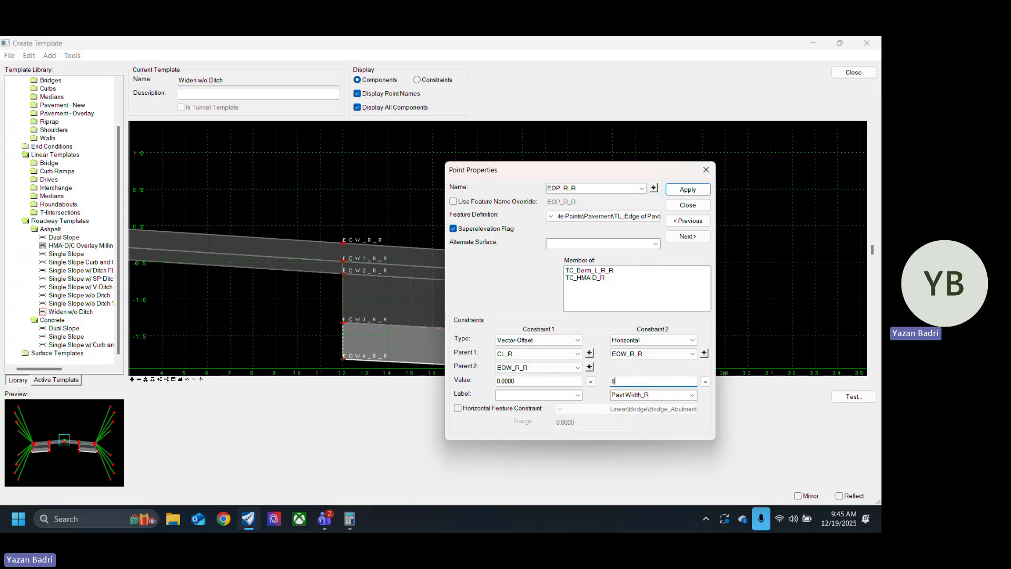
key(Return)
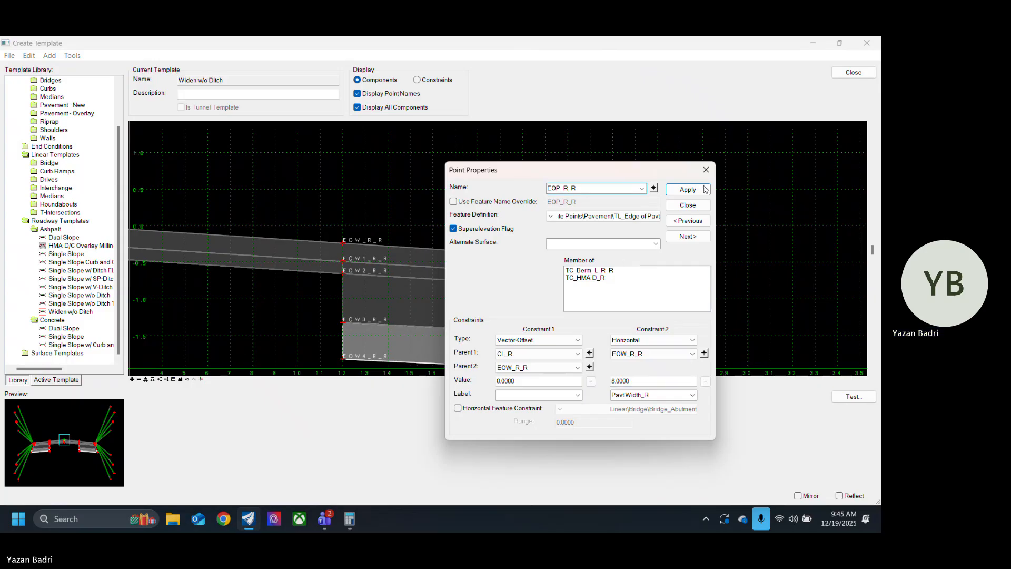
click(688, 205)
scroll(642, 263, down, 3)
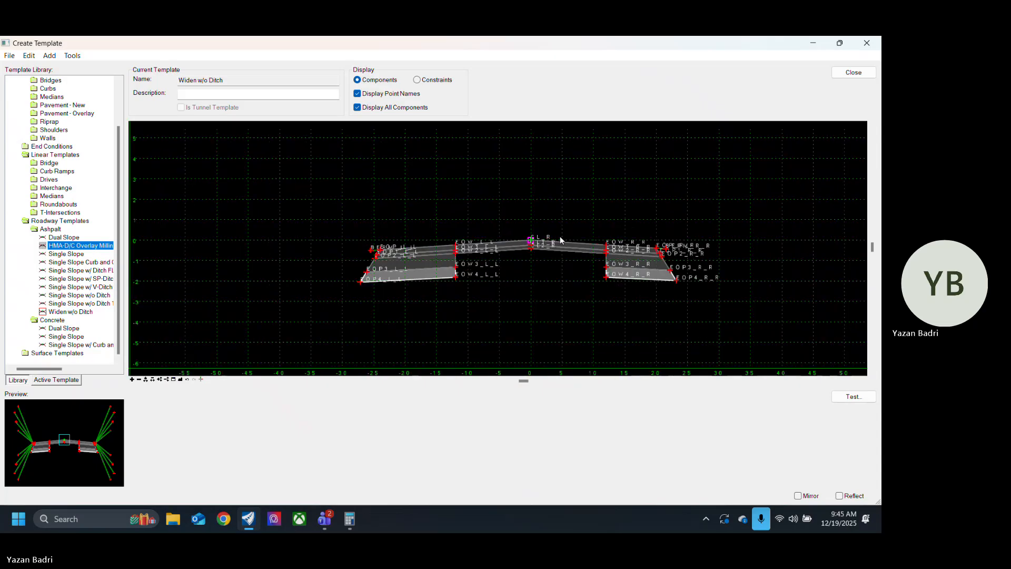
Step: Set the horizontal constraint of the left edge-of-pavement point EOP_L_L to -8 from EOW_L_L
scroll(367, 252, up, 3)
right_click(367, 251)
click(385, 257)
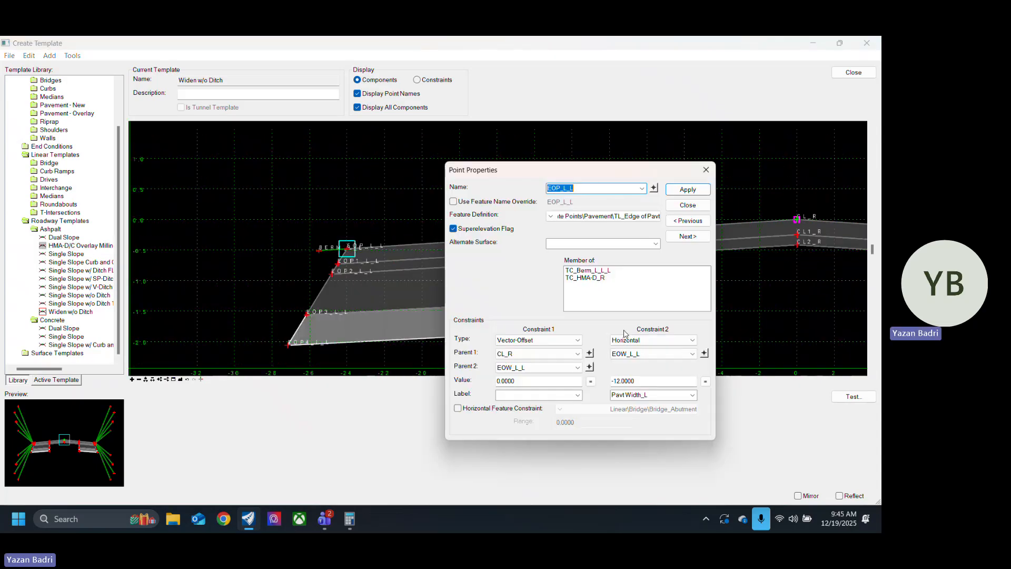
click(634, 382)
text(-8)
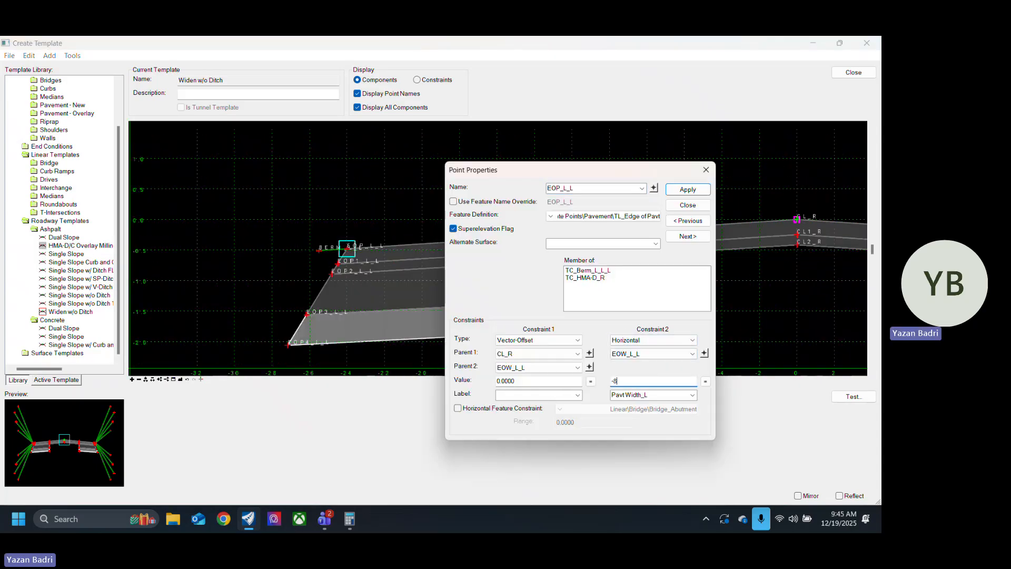
key(Return)
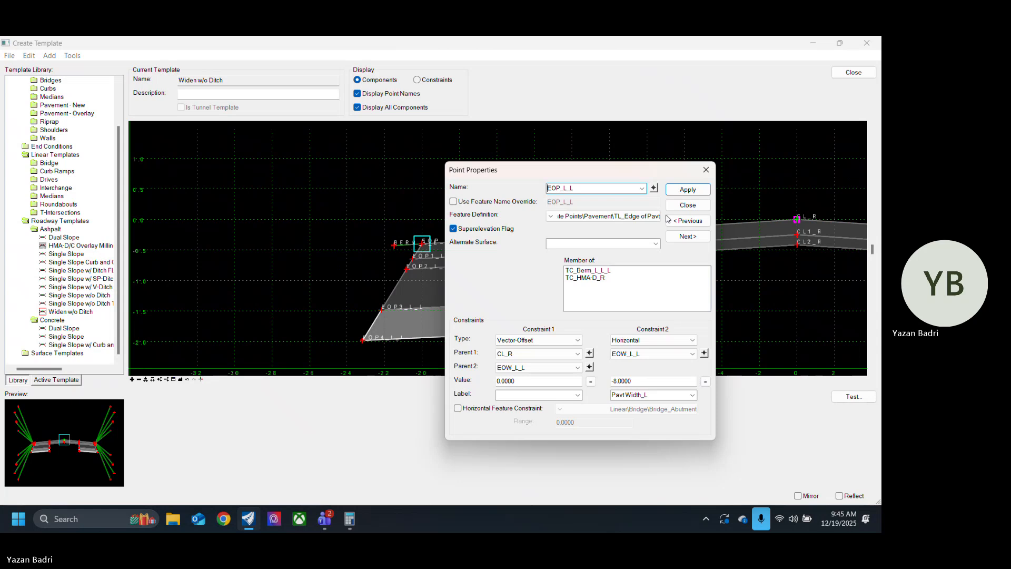
click(690, 209)
Step: Examine the widening section from the centerline to both pavement edges, including the component properties of the top HMA-D layer
scroll(292, 271, down, 7)
scroll(443, 282, up, 5)
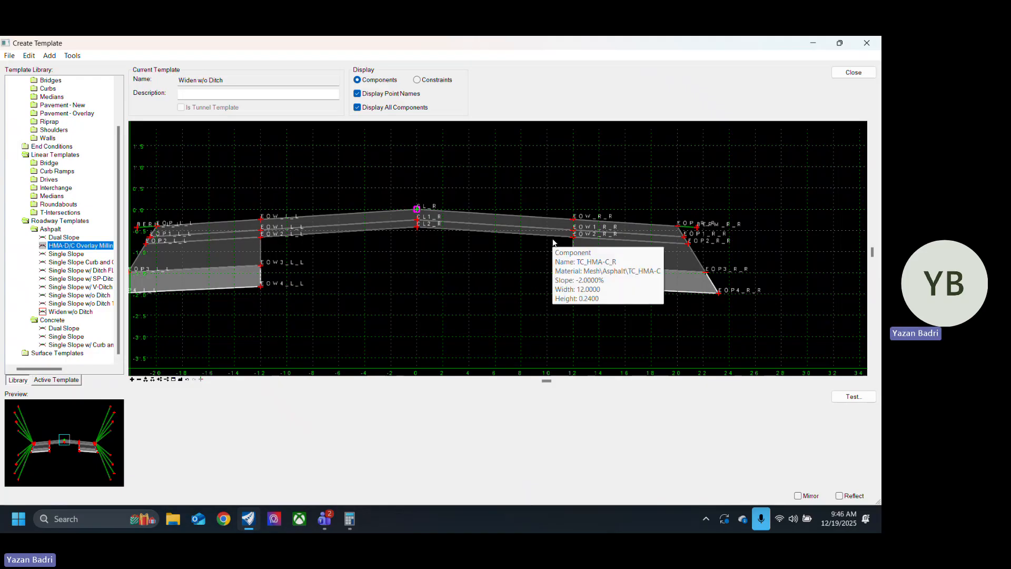
double_click(533, 217)
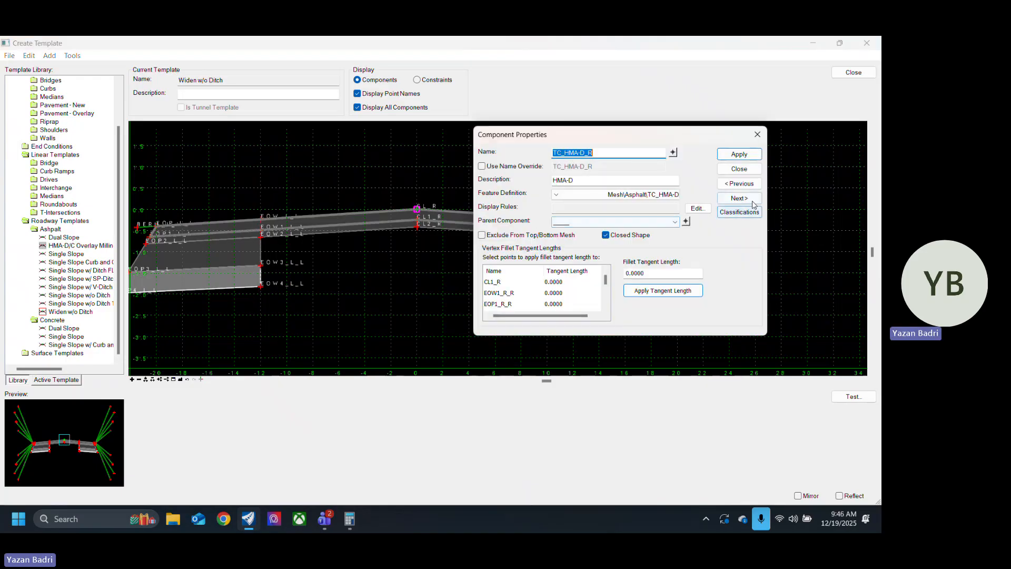
click(740, 168)
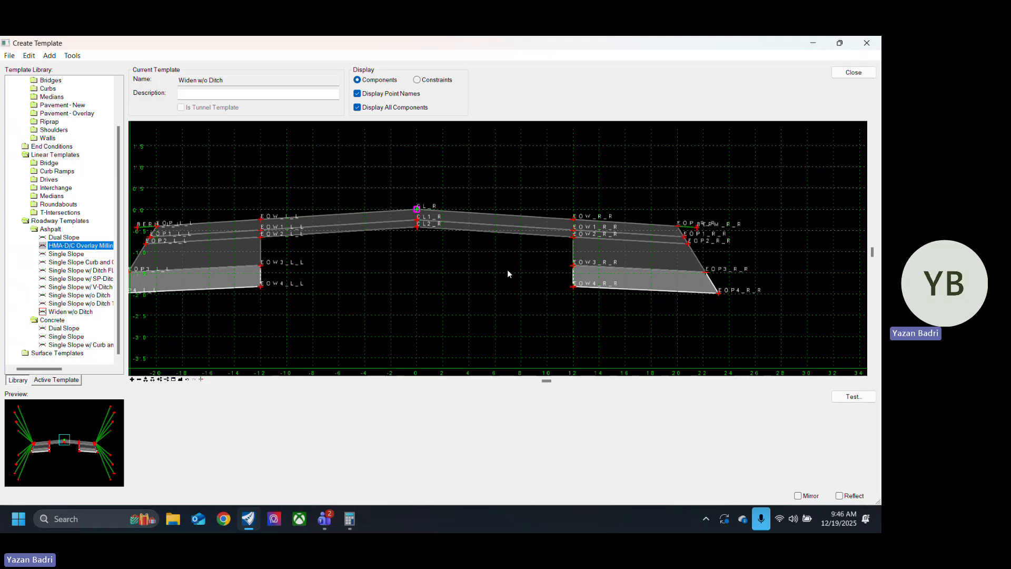
mouse_move(538, 285)
middle_down()
mouse_move(468, 307)
mouse_move(537, 258)
mouse_move(538, 305)
middle_up()
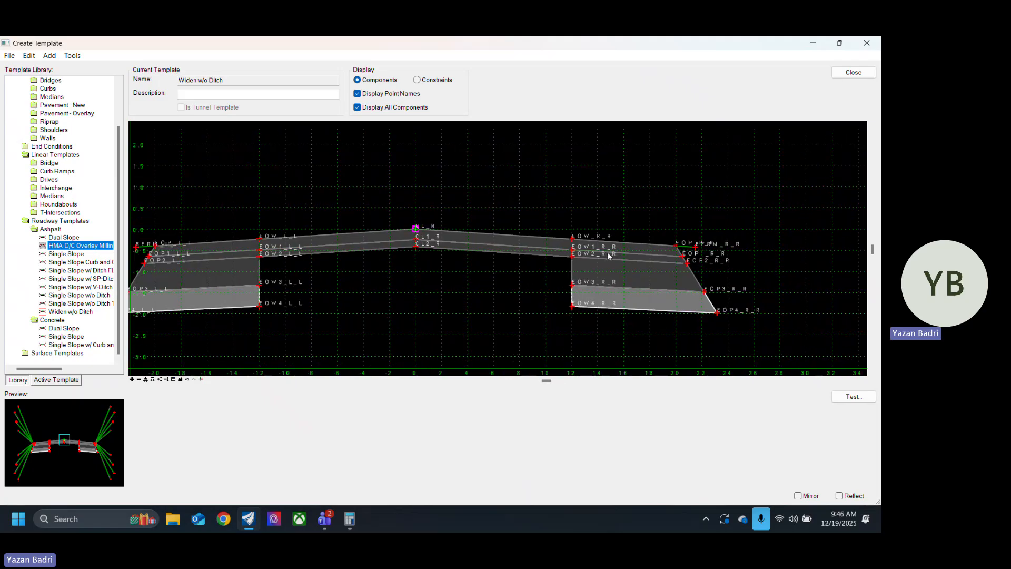
mouse_move(491, 307)
middle_down()
mouse_move(576, 315)
mouse_move(494, 312)
middle_up()
middle_drag(776, 233, 726, 234)
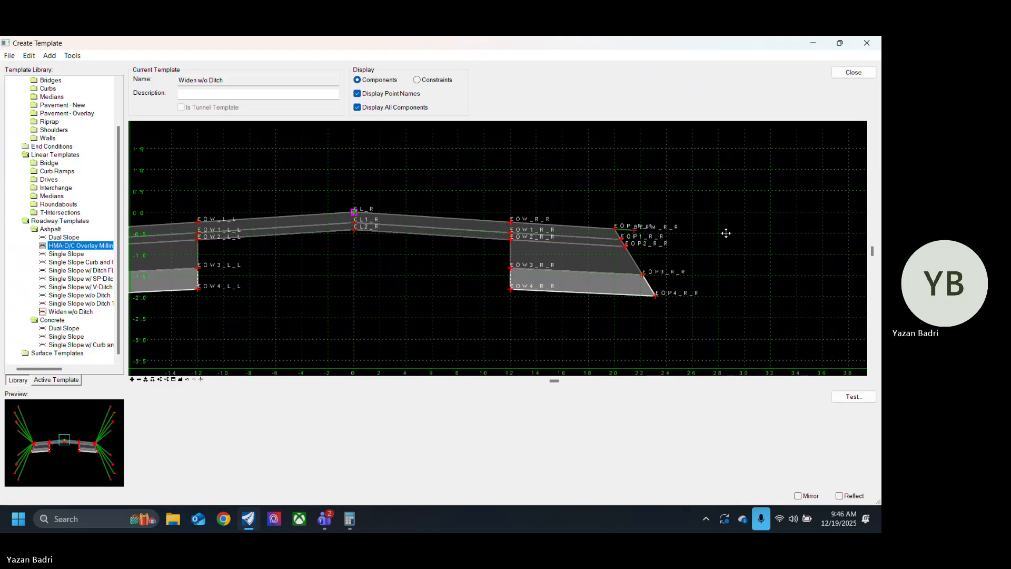
middle_drag(355, 286, 434, 303)
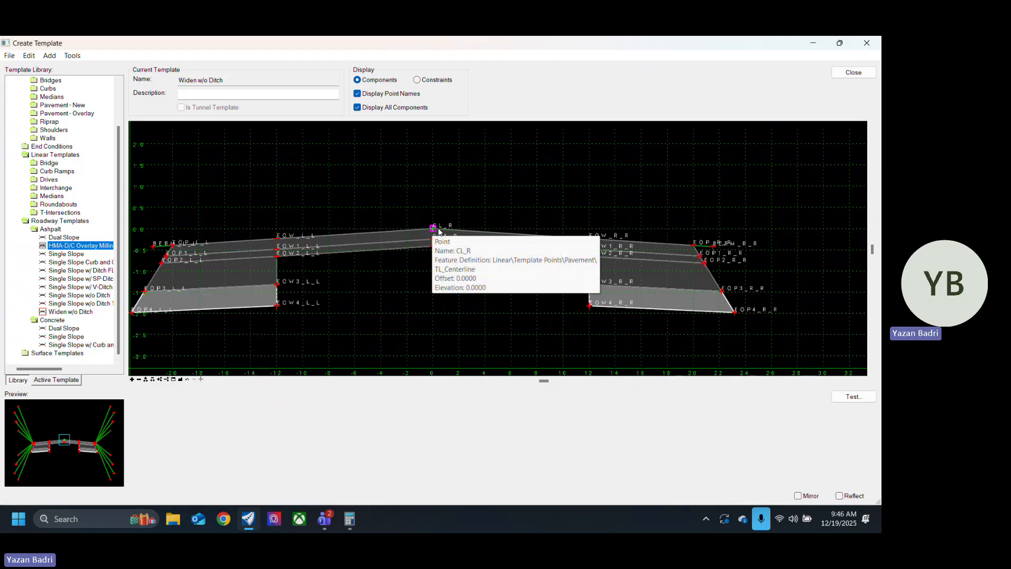
middle_drag(472, 329, 427, 324)
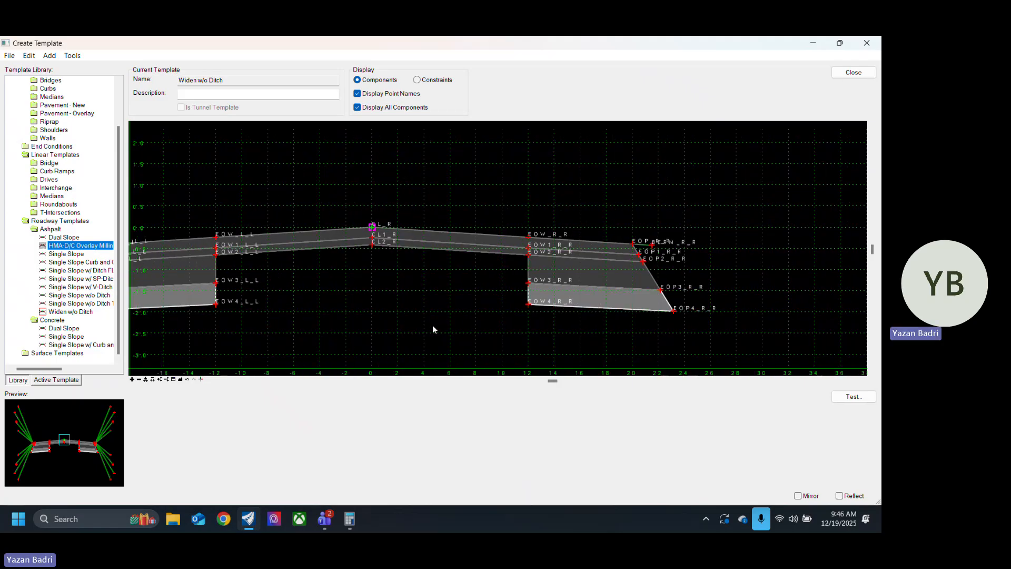
middle_drag(444, 330, 519, 317)
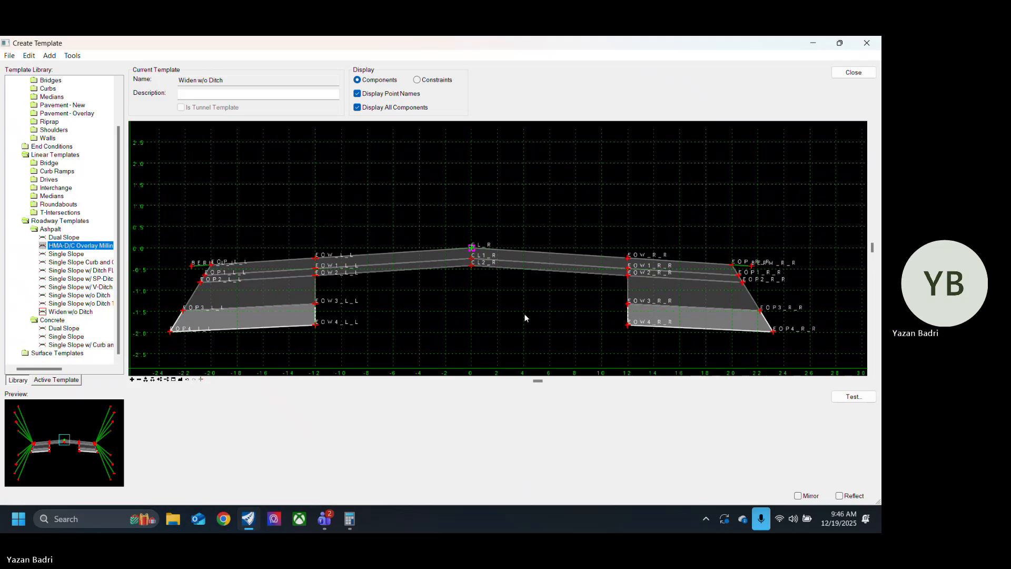
middle_drag(580, 307, 474, 314)
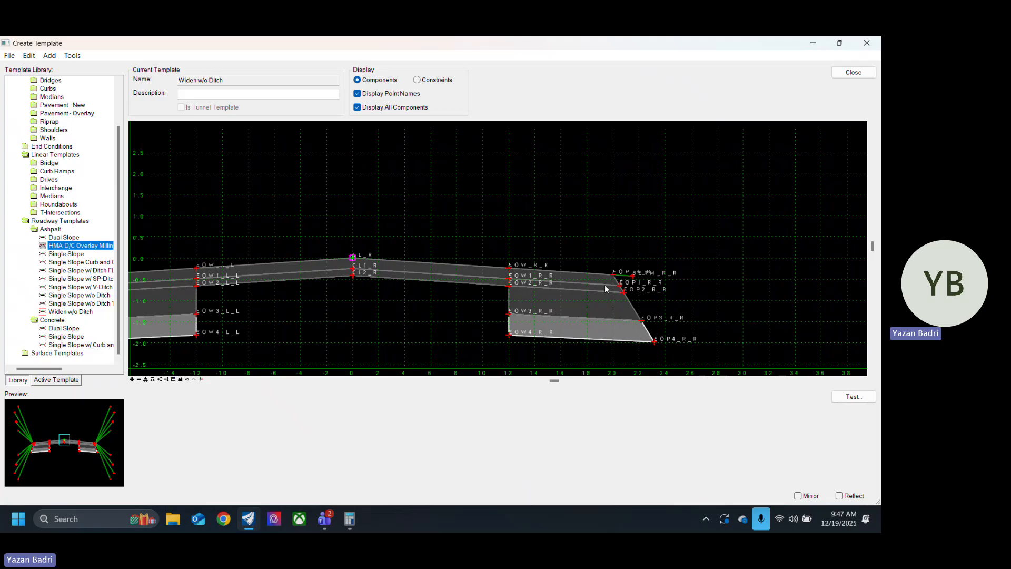
mouse_move(485, 287)
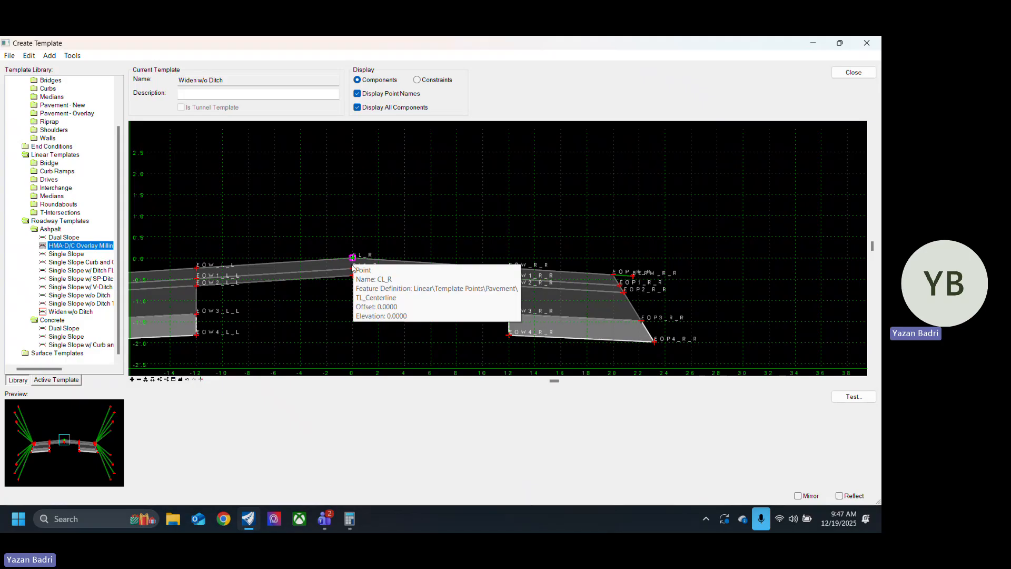
mouse_move(352, 261)
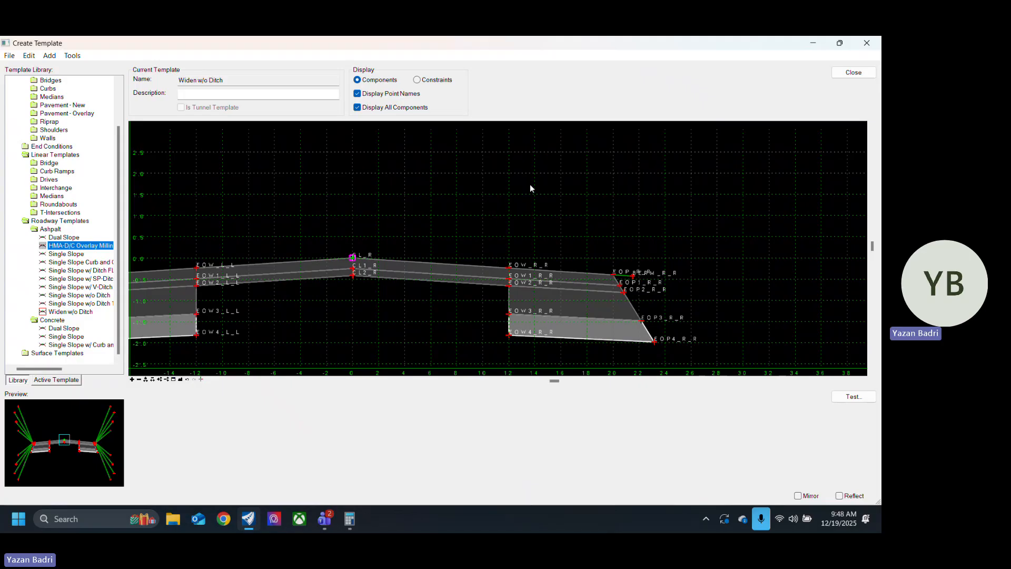
Step: Set the horizontal constraint of the right edge-of-widening point EOW_R_R to 11 from CL_R
scroll(509, 285, up, 2)
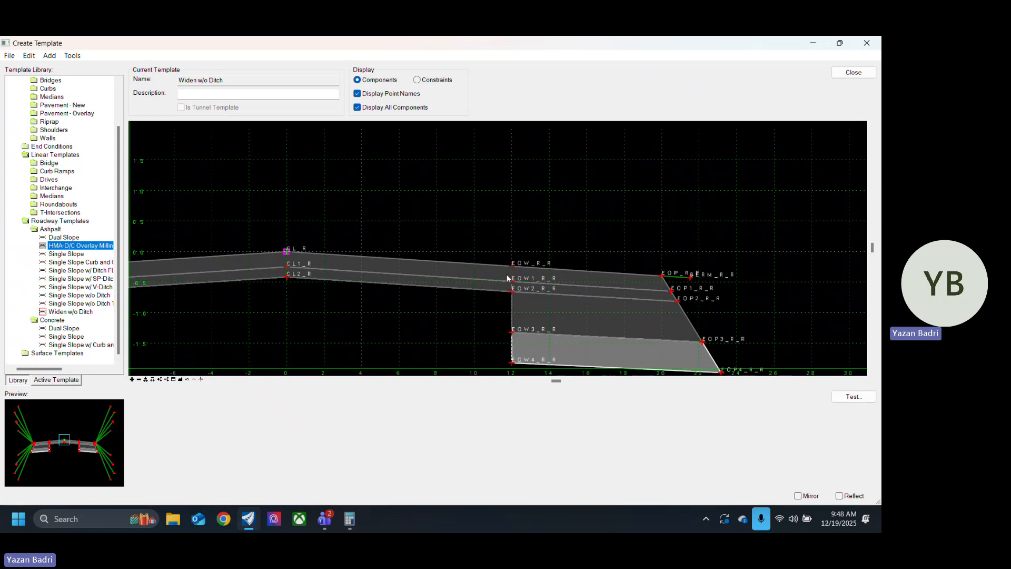
double_click(512, 270)
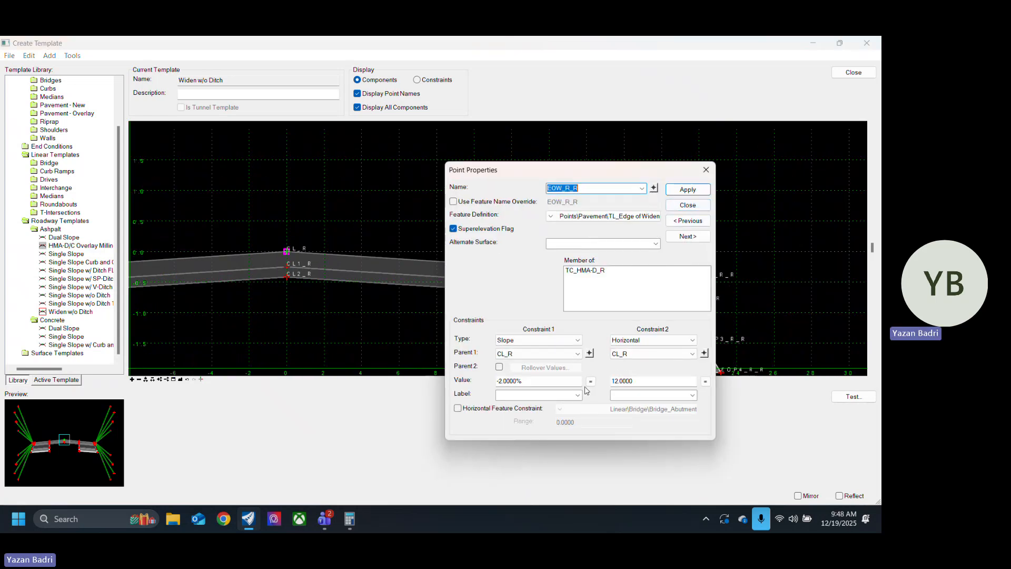
click(643, 381)
double_click(643, 381)
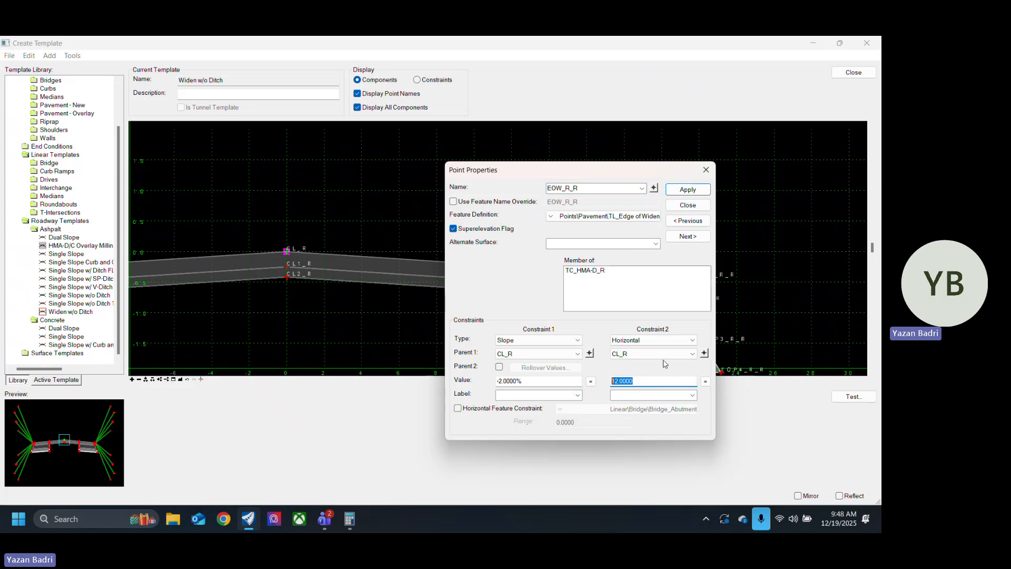
text(11)
click(695, 189)
click(695, 205)
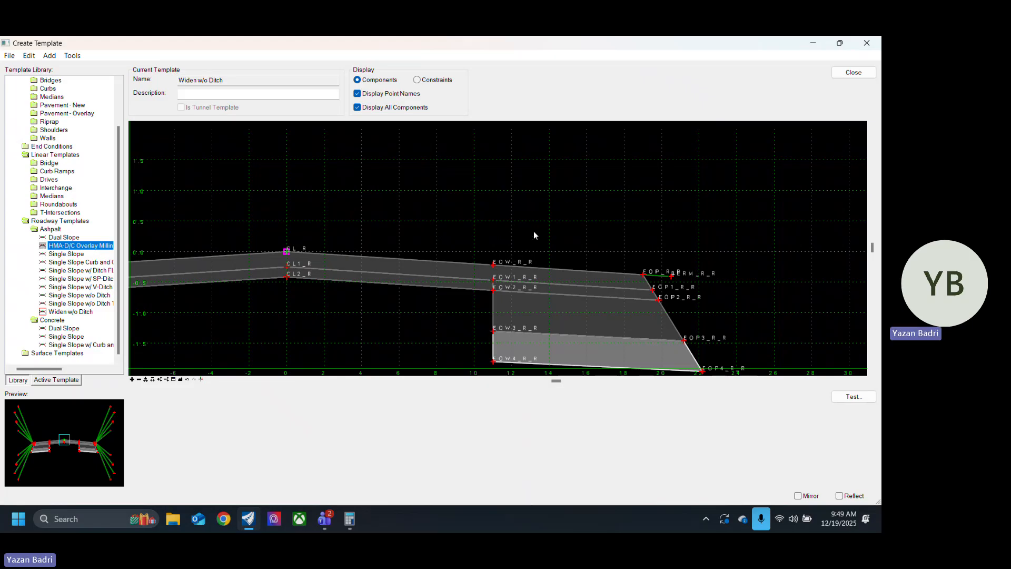
Step: Set the horizontal constraint of the right edge-of-pavement point EOP_R_R to 9 from EOW_R_R
scroll(711, 311, up, 6)
scroll(643, 281, down, 5)
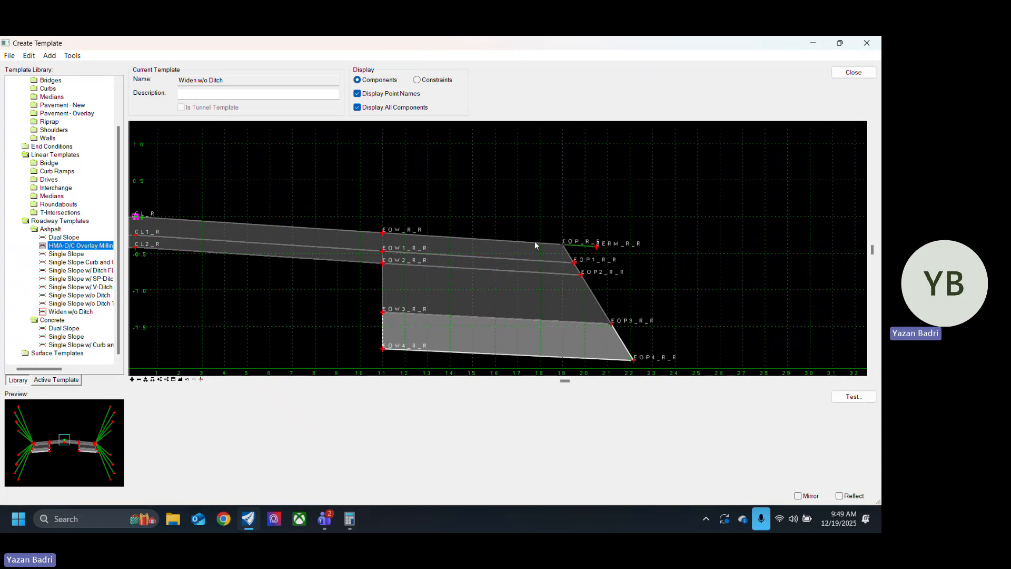
double_click(562, 243)
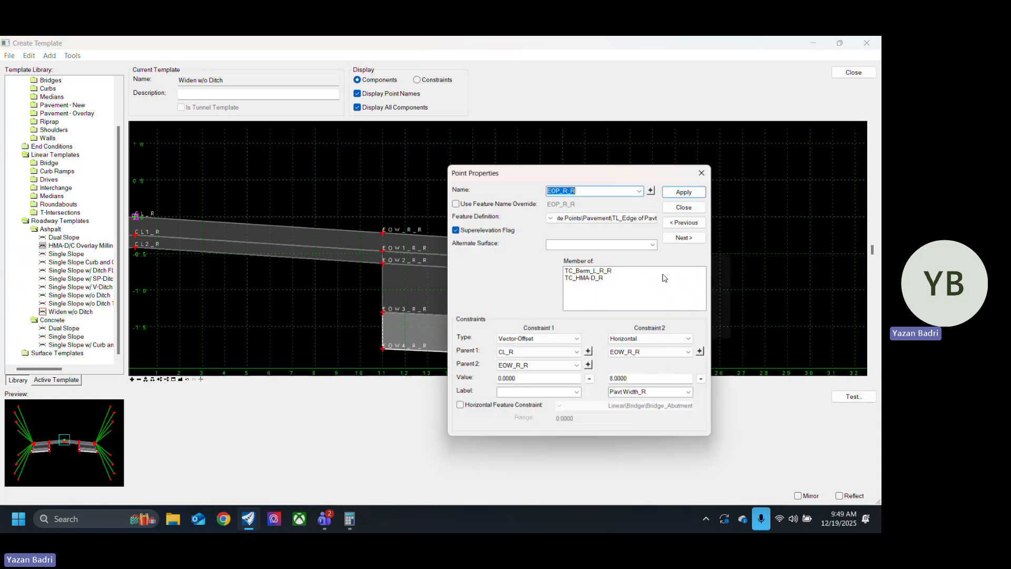
double_click(642, 380)
text(9)
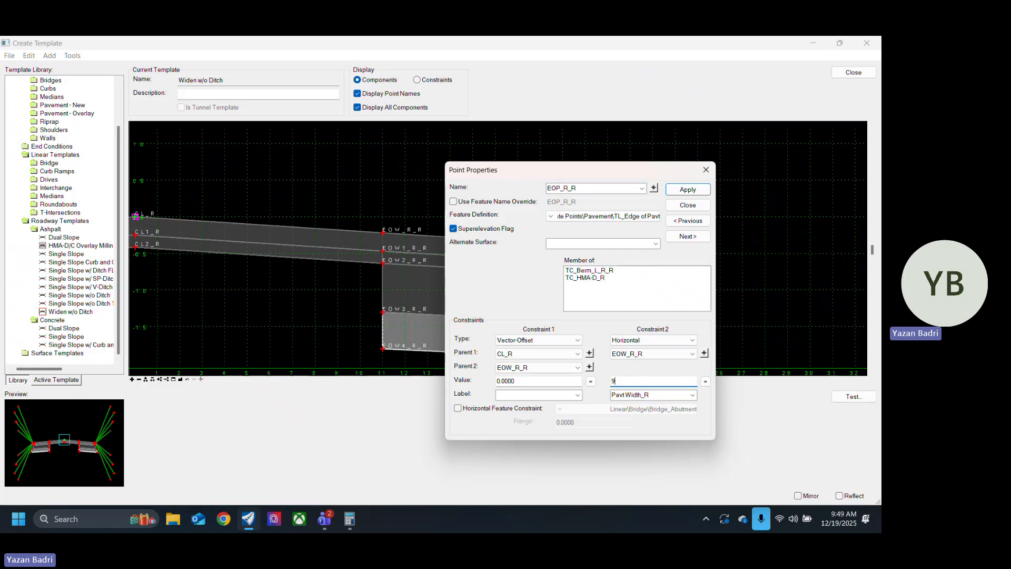
key(Return)
click(688, 204)
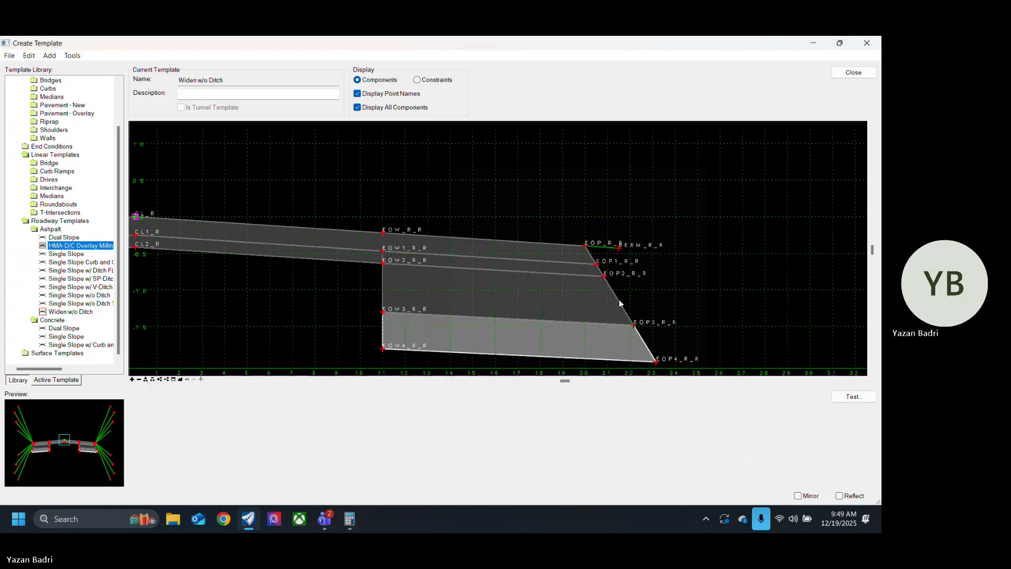
scroll(620, 303, down, 3)
scroll(334, 227, up, 4)
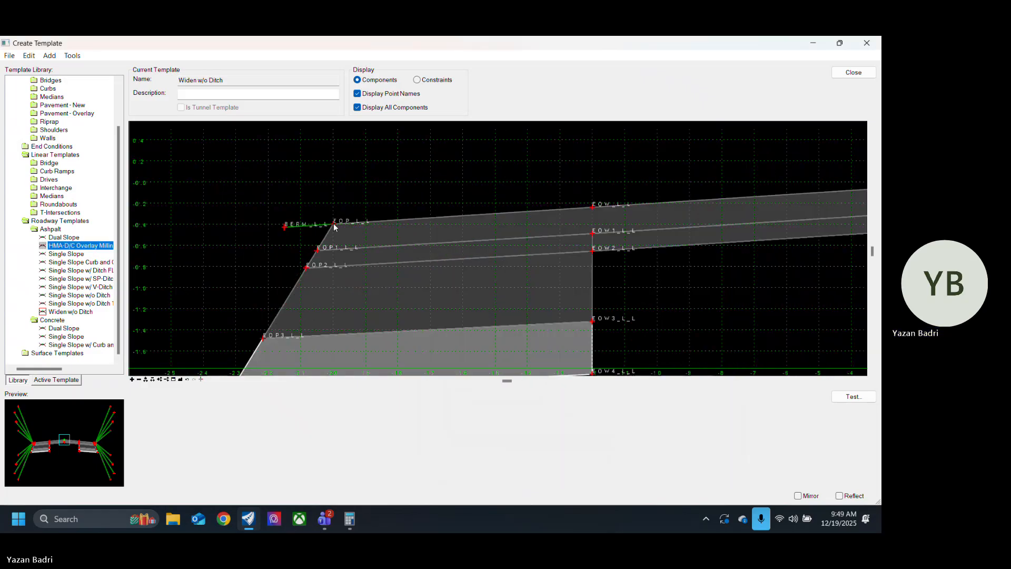
Step: Set the horizontal constraint of the left edge-of-pavement point EOP_L_L to -9 from EOW_L_L
double_click(333, 225)
drag(653, 382, 559, 393)
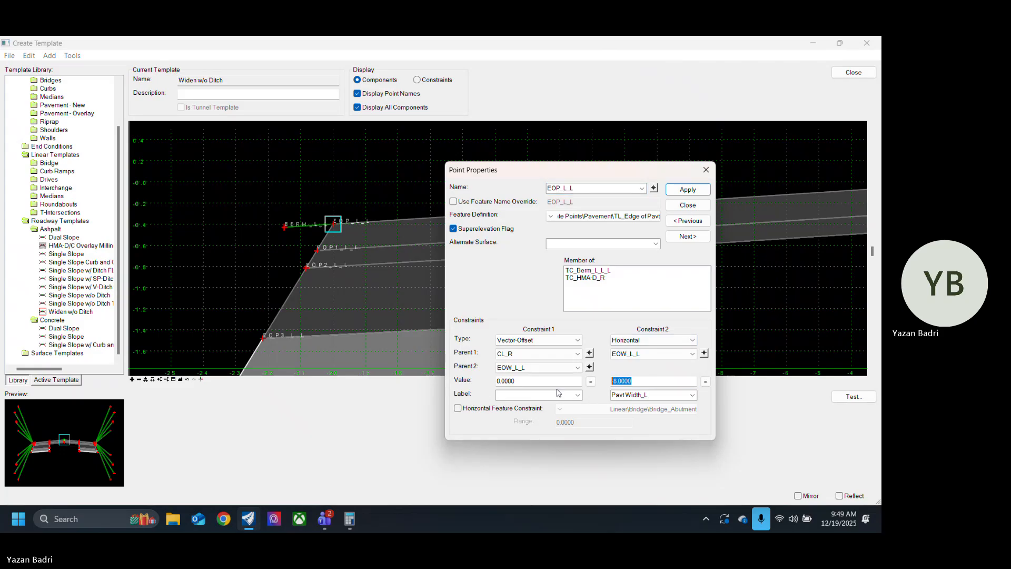
text(-9)
key(Return)
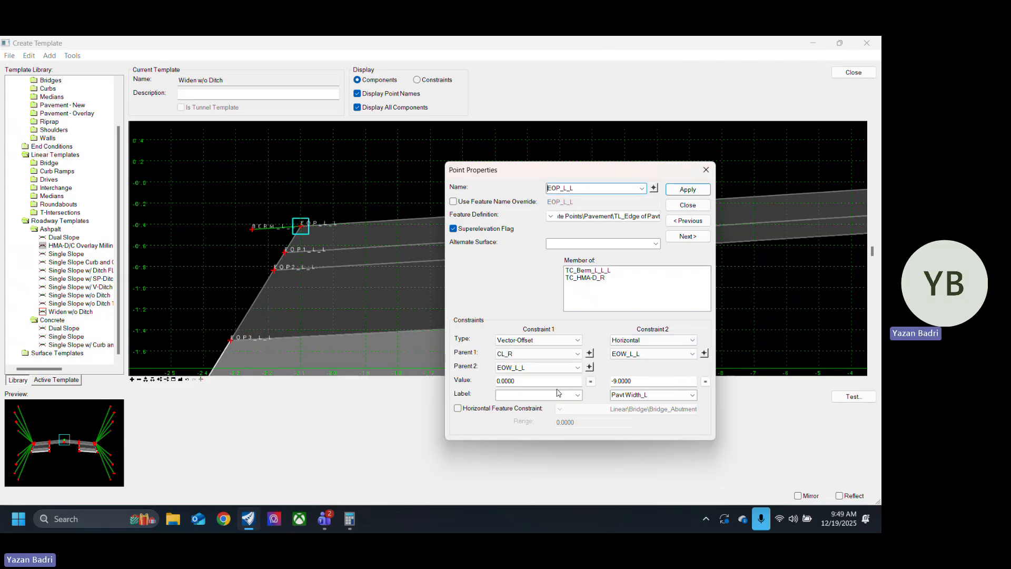
click(688, 205)
scroll(405, 295, down, 5)
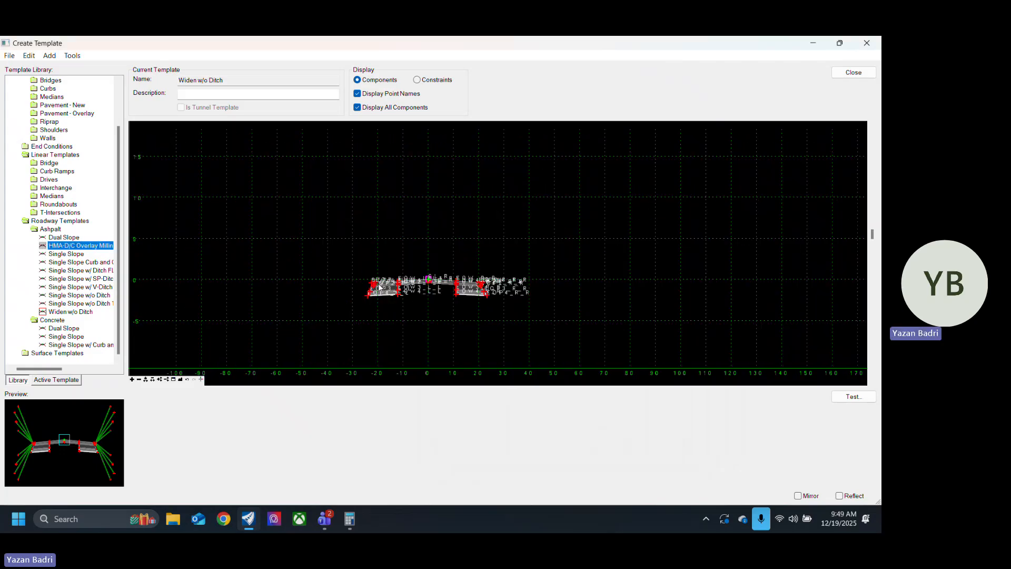
Step: Rename the right edge-of-pavement point EOP_R_R to EOP_R
scroll(379, 283, up, 5)
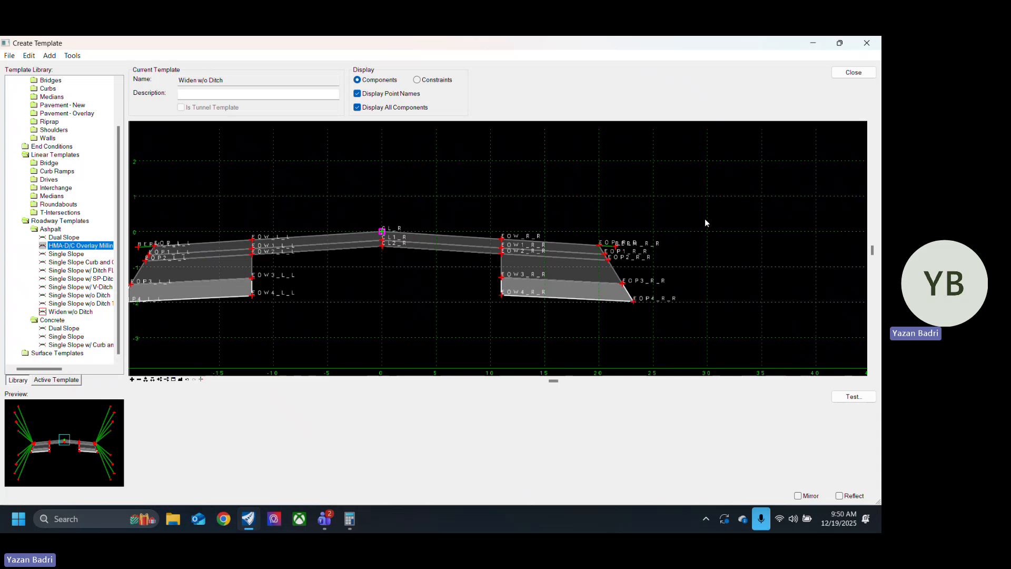
scroll(622, 245, up, 5)
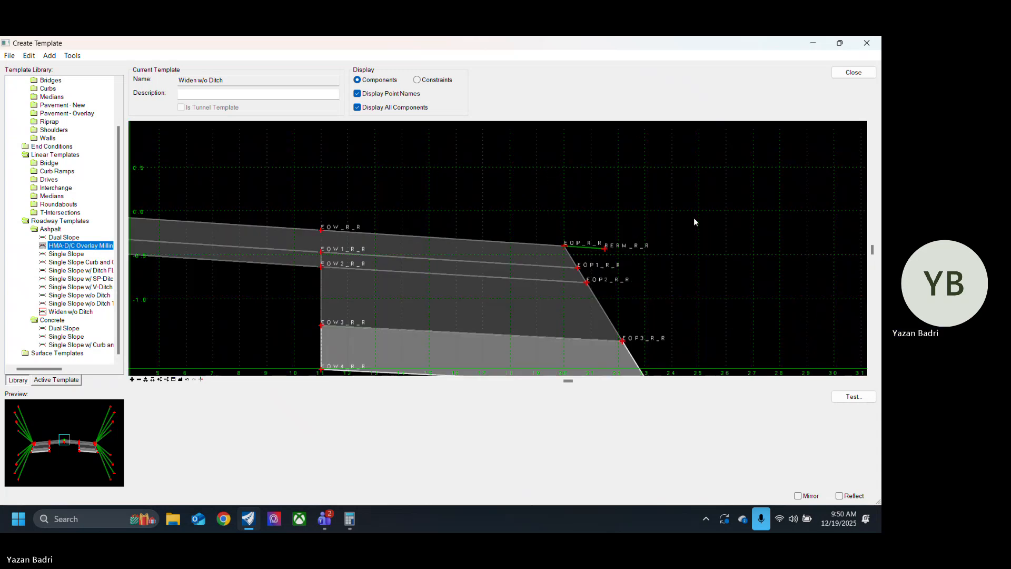
scroll(694, 221, down, 4)
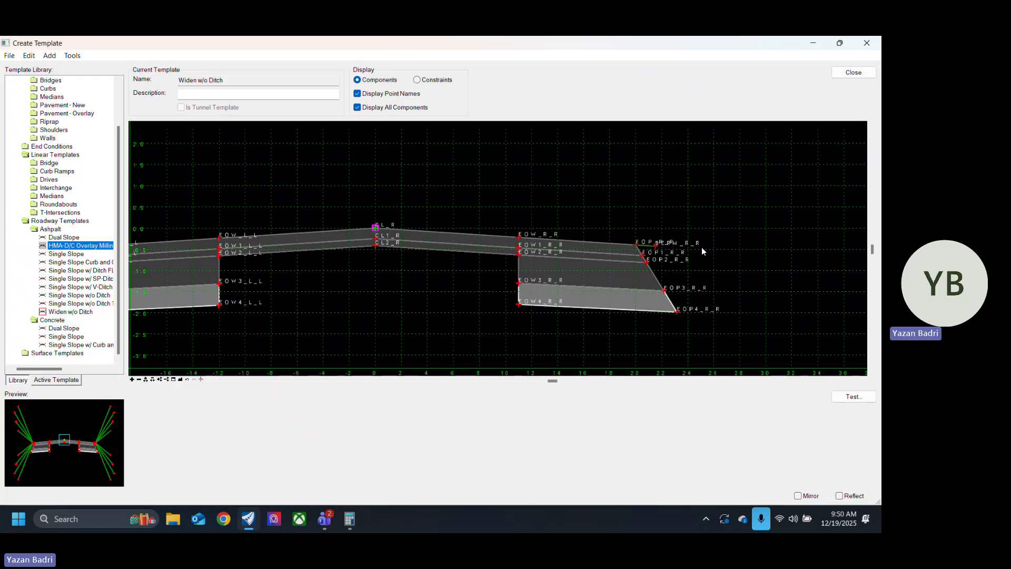
scroll(594, 245, up, 3)
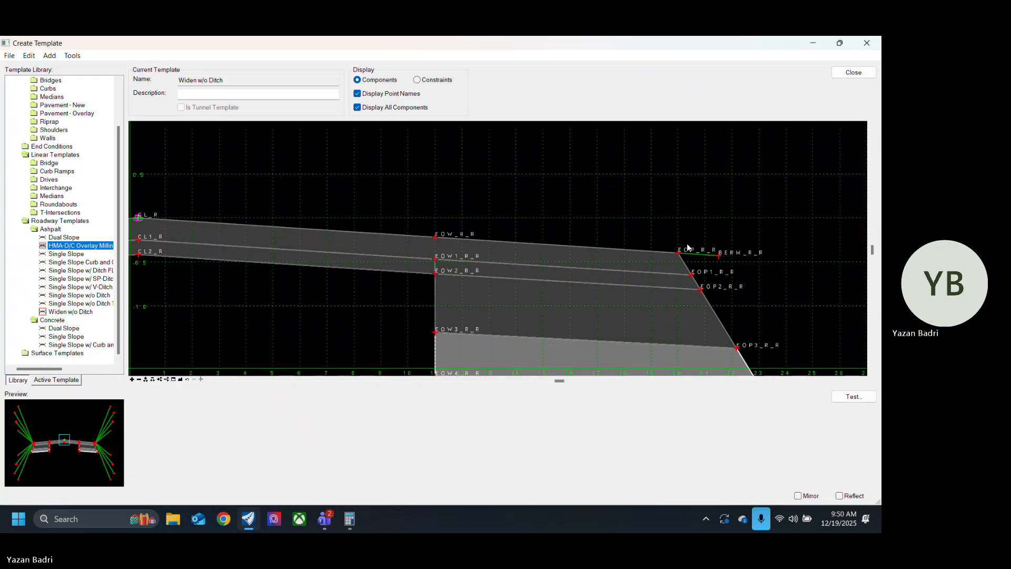
scroll(711, 245, down, 2)
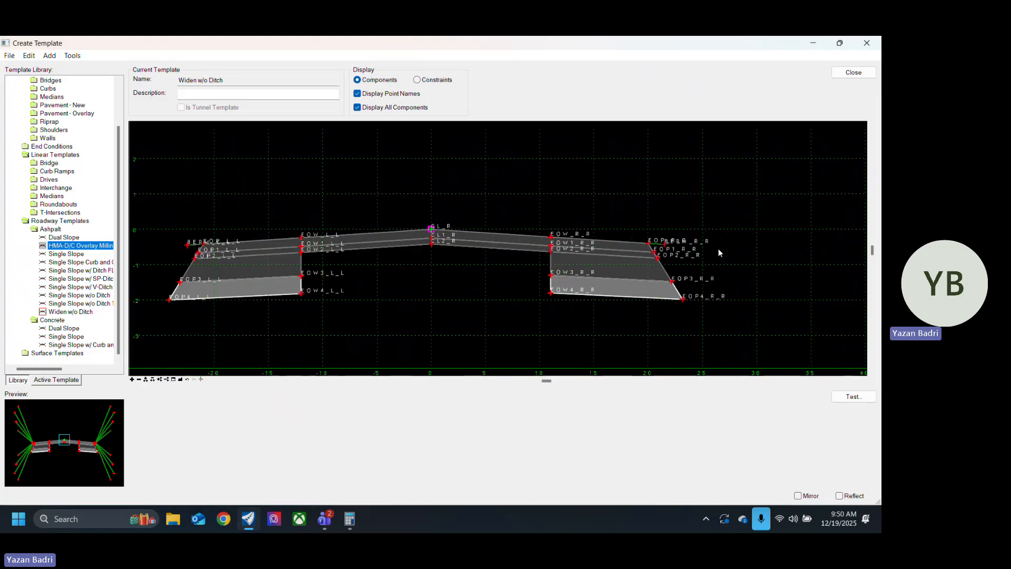
scroll(679, 257, up, 5)
scroll(684, 259, up, 1)
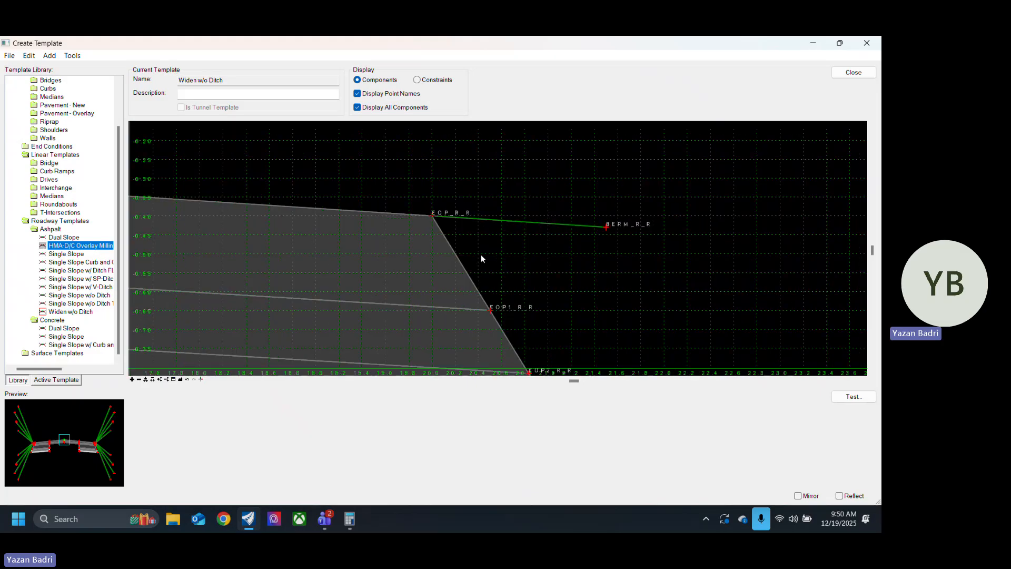
double_click(433, 218)
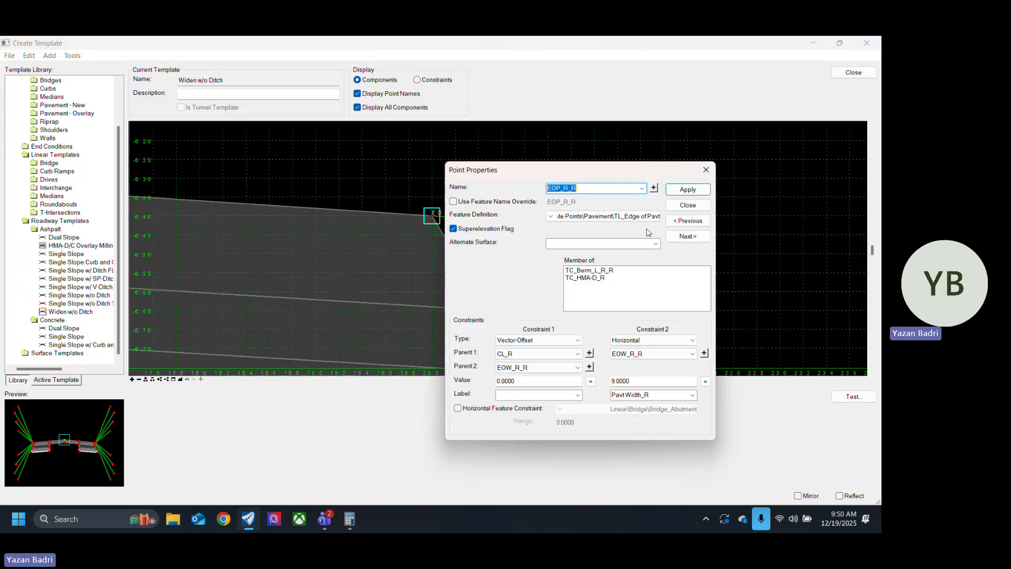
click(605, 188)
key(BackSpace)
key(BackSpace)
click(681, 190)
click(688, 205)
scroll(741, 258, down, 5)
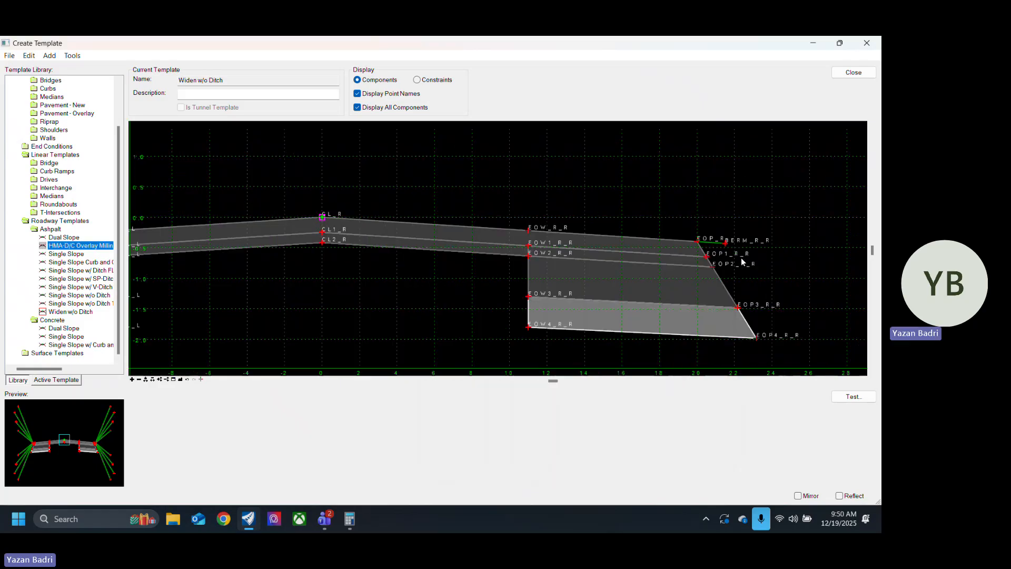
Step: Rename the top centerline point CL_R to CL
scroll(509, 212, up, 5)
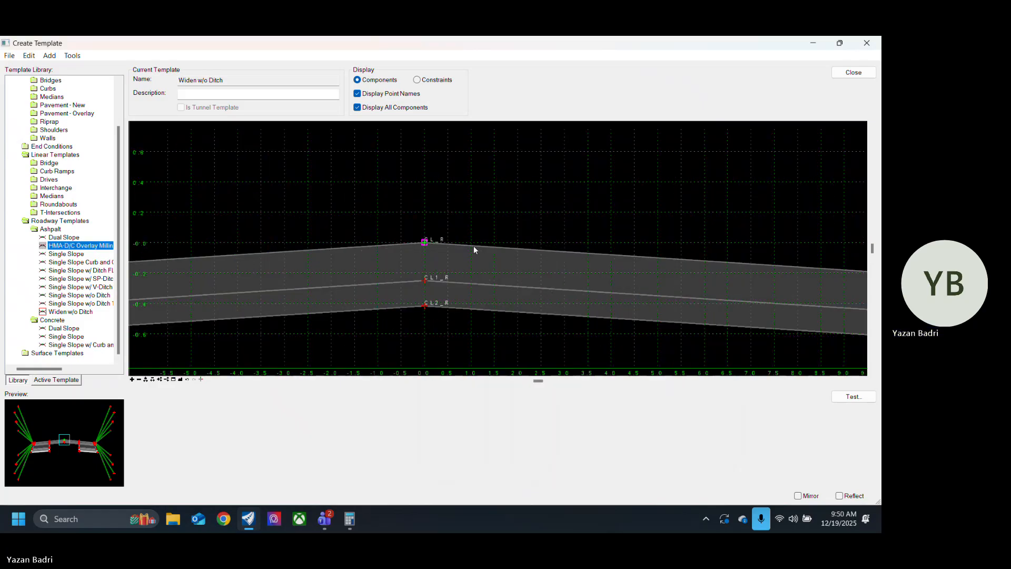
double_click(417, 244)
click(572, 189)
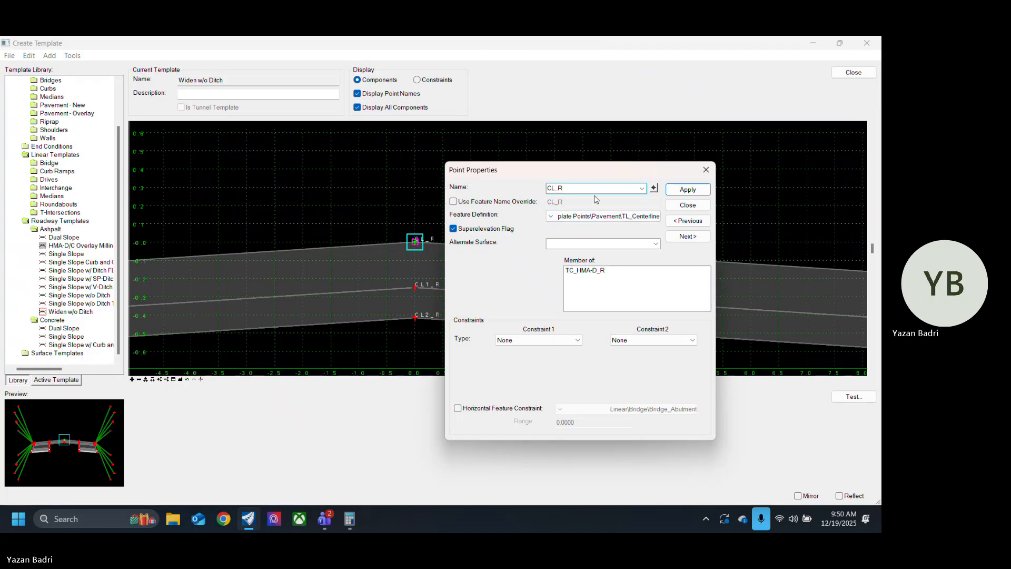
key(BackSpace)
click(688, 189)
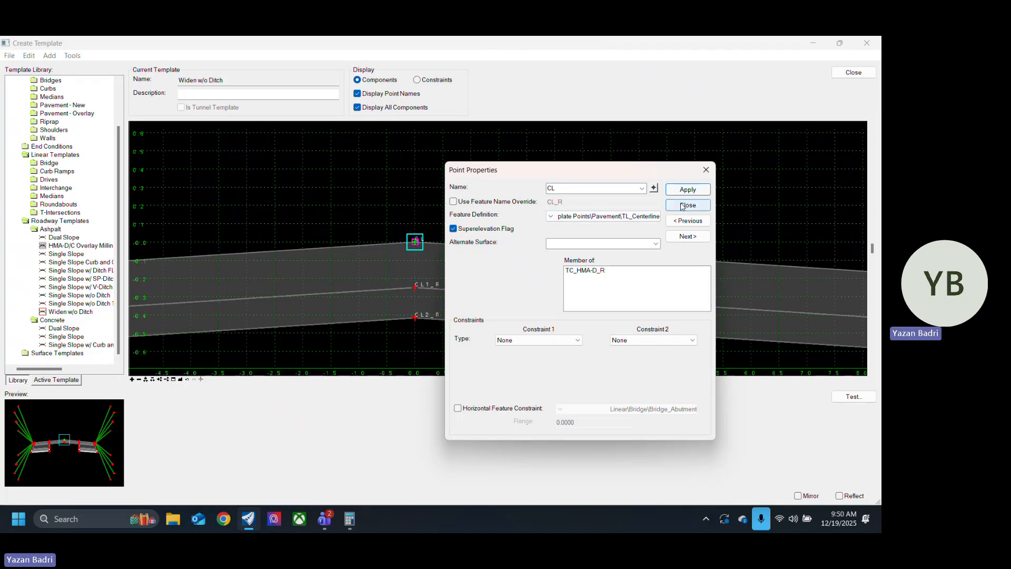
click(688, 205)
scroll(696, 213, down, 5)
Step: Rename the left edge-of-pavement point EOP_L_L to EOP_L
scroll(353, 237, up, 8)
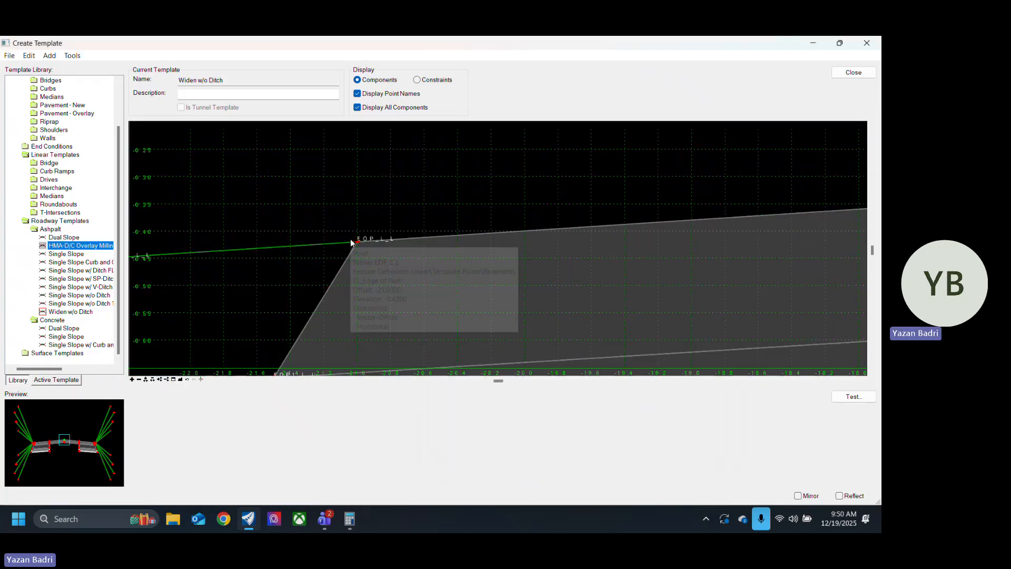
mouse_move(387, 243)
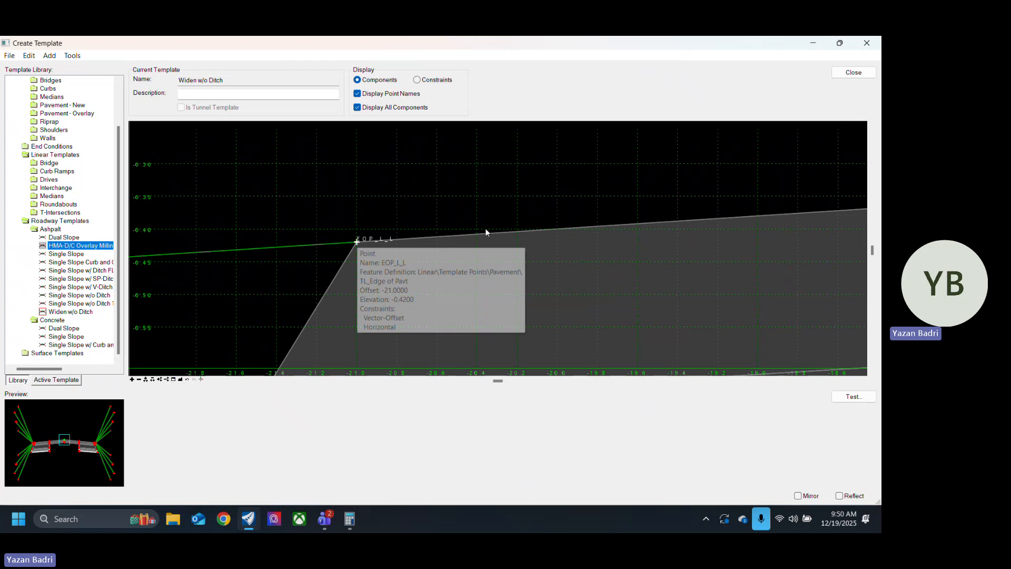
double_click(357, 243)
click(585, 190)
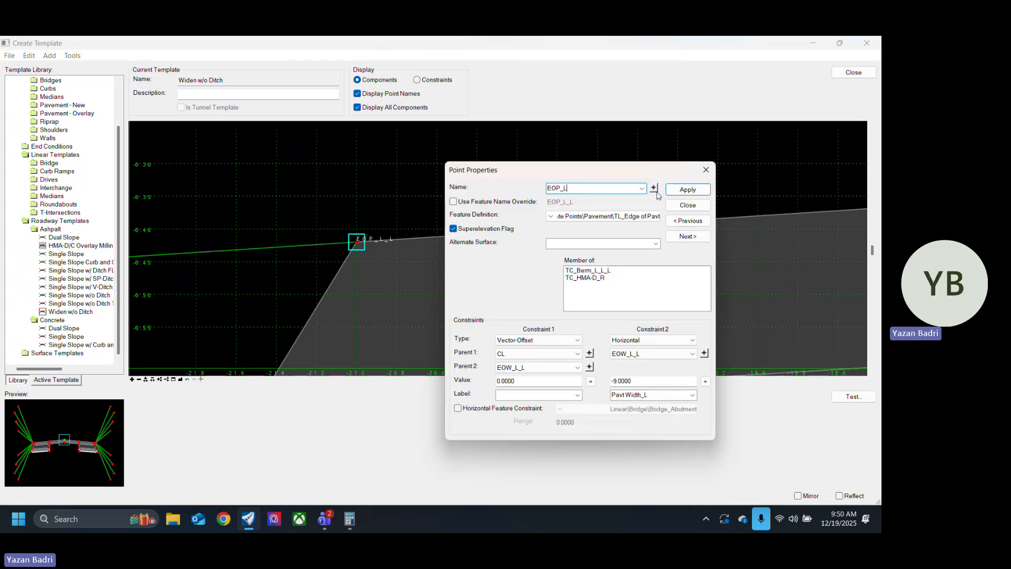
click(688, 190)
click(688, 205)
scroll(413, 239, down, 2)
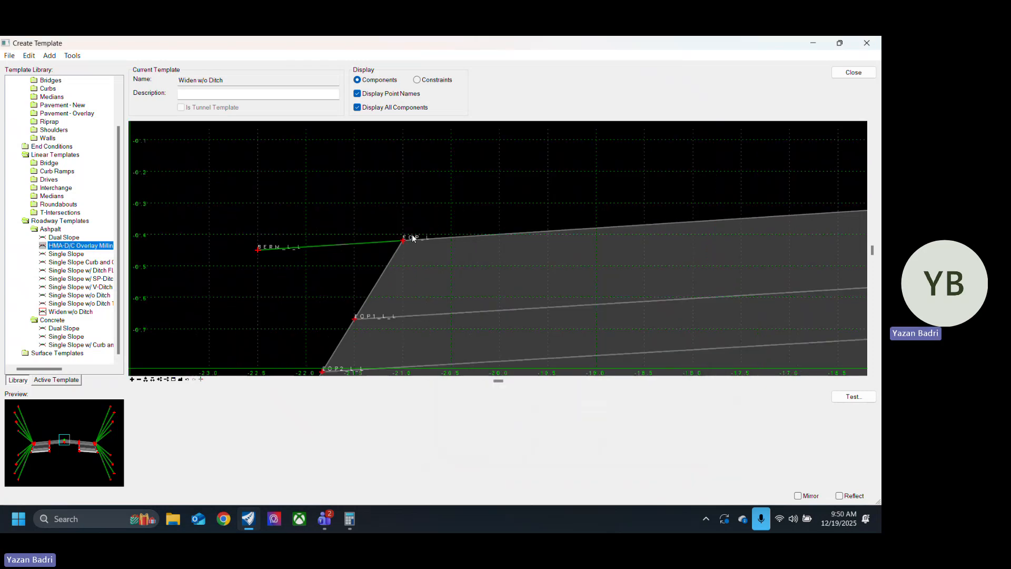
Step: Examine the point names and layout across the widening section from the left to the right edge of pavement
scroll(379, 233, down, 1)
scroll(364, 236, down, 3)
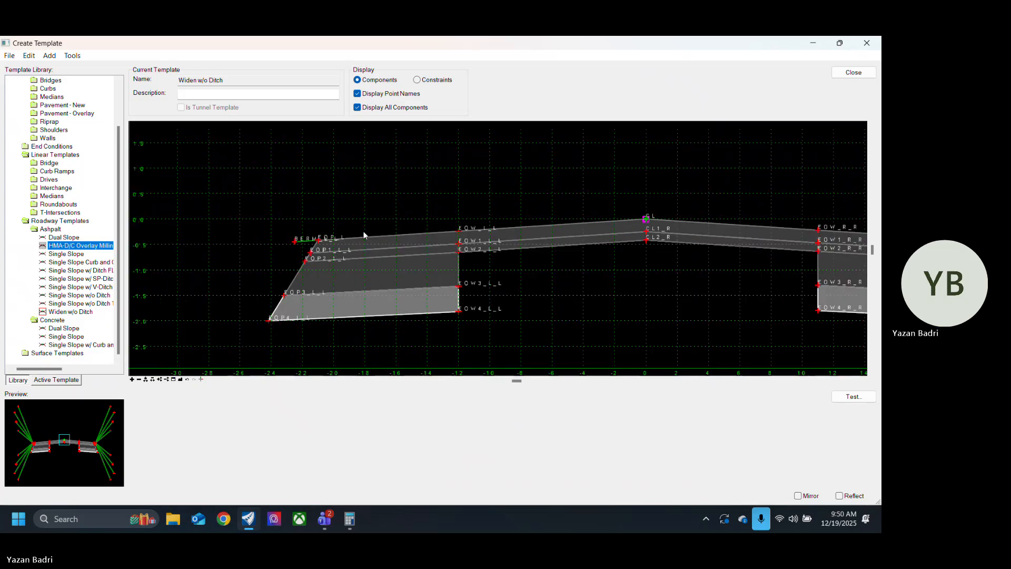
scroll(247, 285, down, 5)
scroll(460, 282, up, 4)
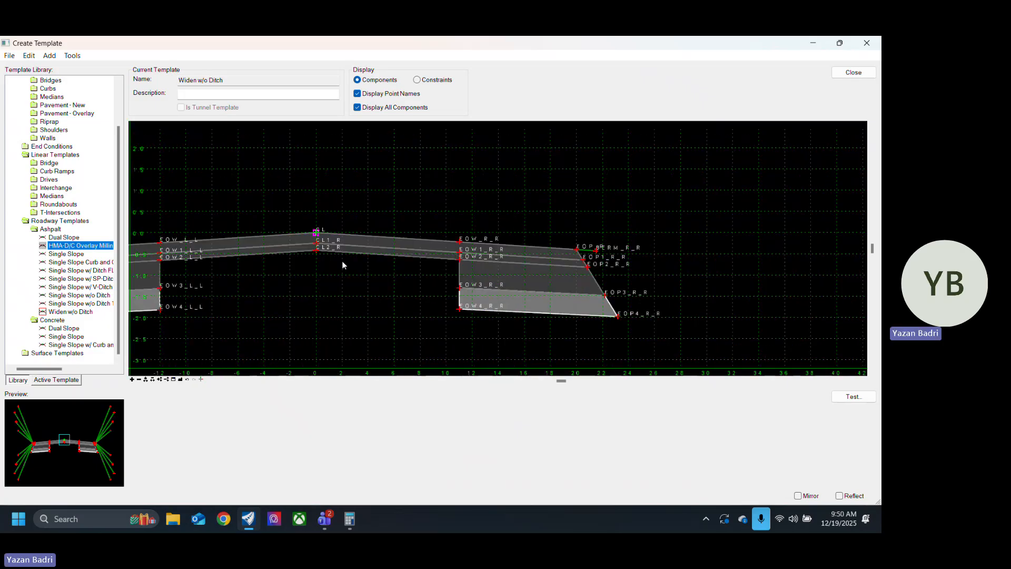
scroll(342, 265, up, 4)
scroll(376, 256, down, 6)
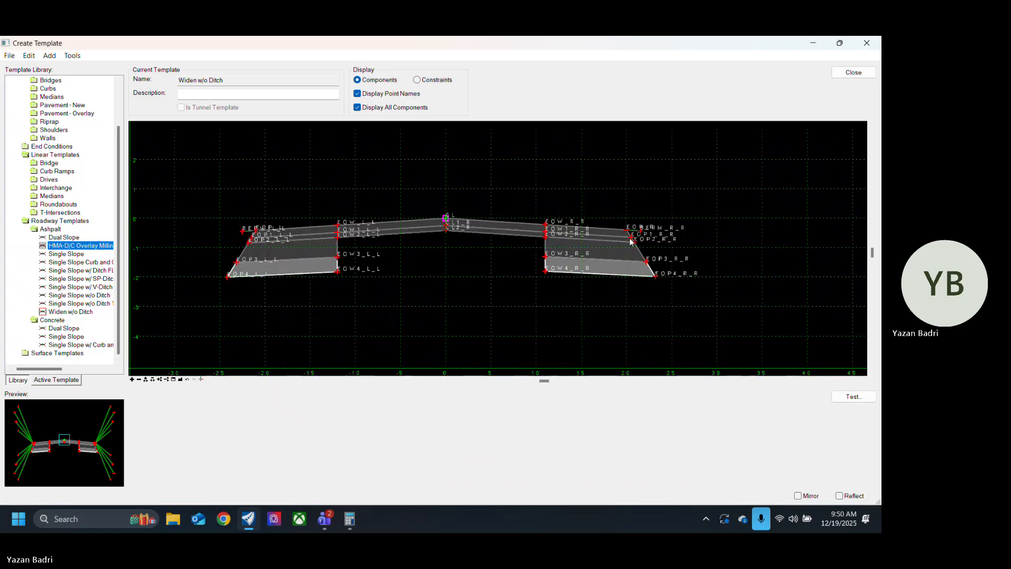
scroll(634, 228, up, 3)
scroll(634, 241, down, 3)
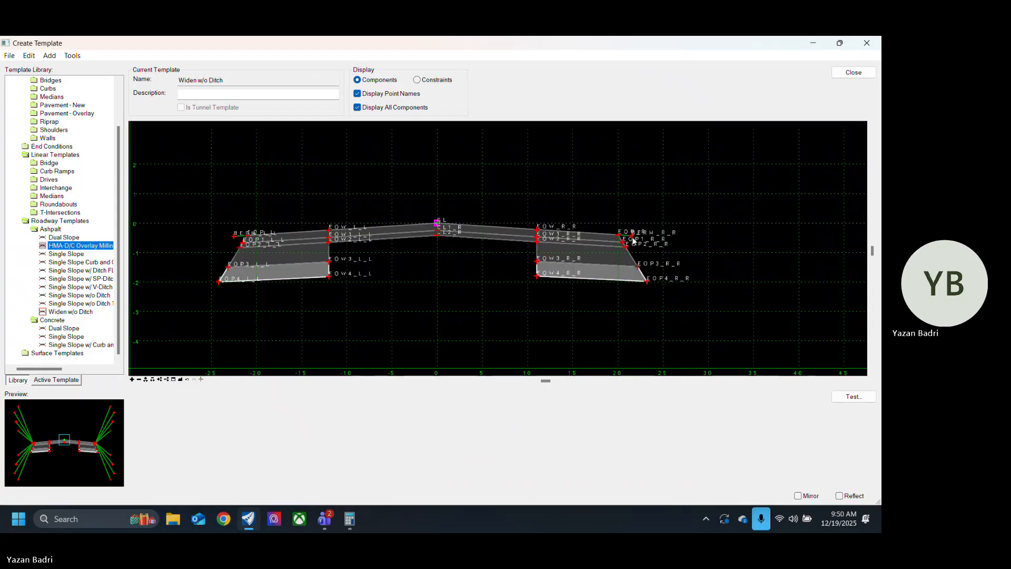
Step: Select the Single Slope w/o Ditch asphalt template in the library and make its lower-left pavement corner the insertion point
click(90, 304)
click(91, 296)
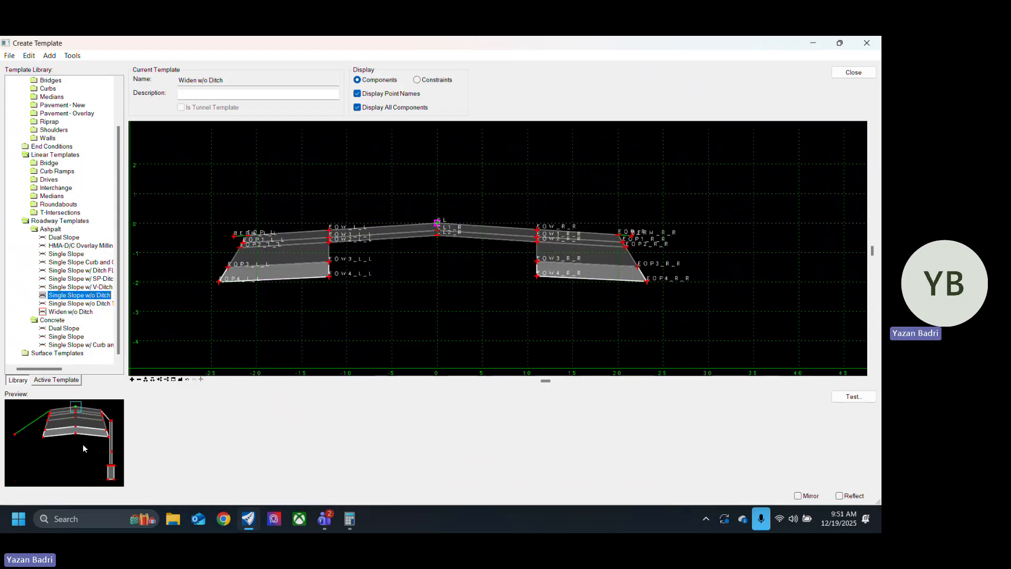
scroll(550, 246, down, 1)
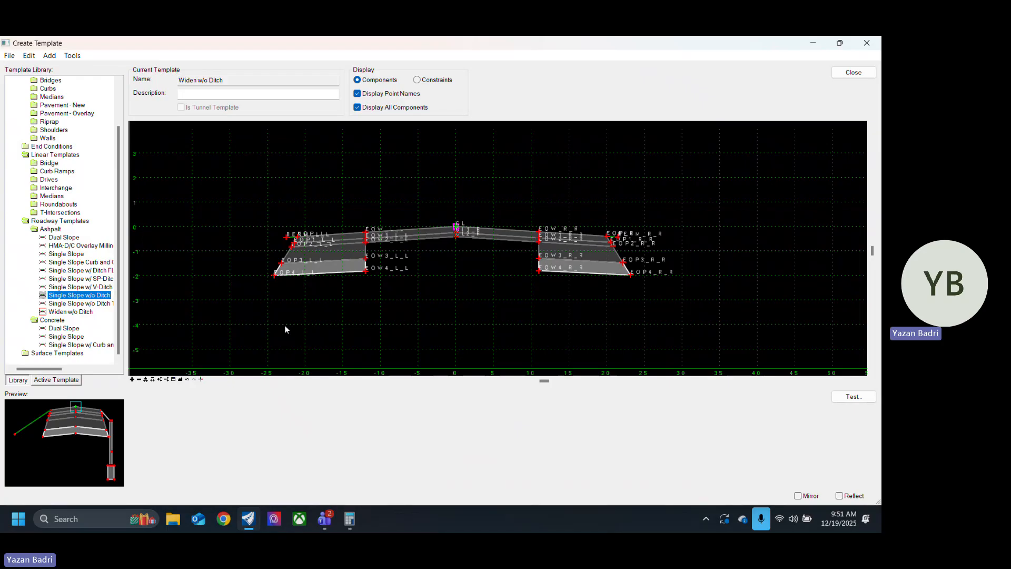
scroll(481, 224, down, 1)
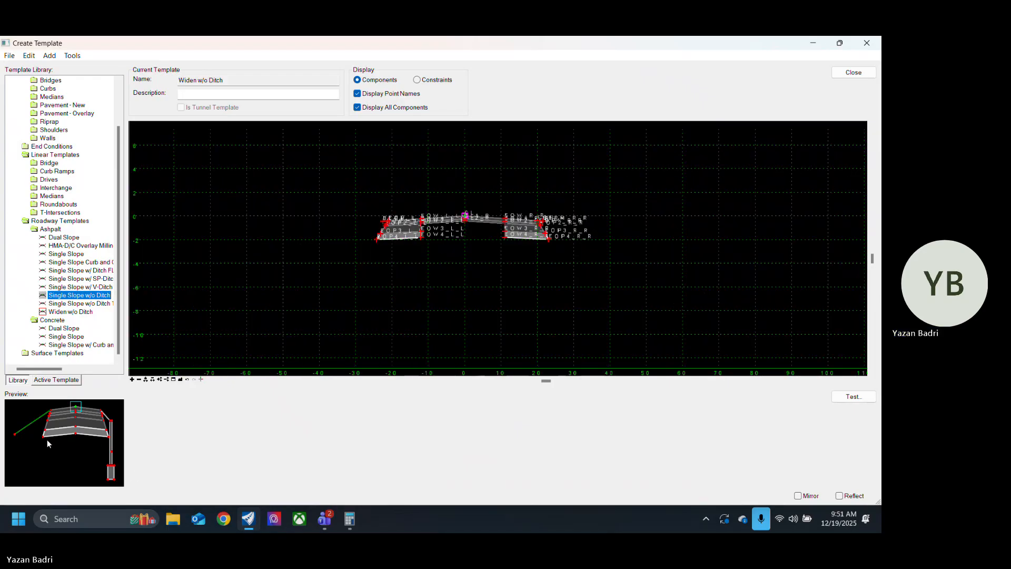
drag(46, 439, 41, 398)
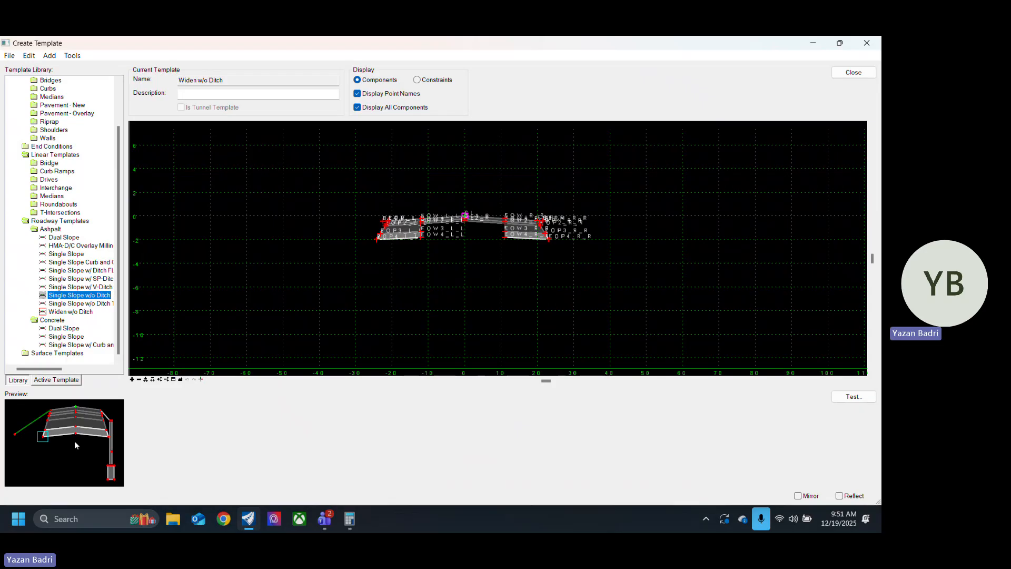
Step: Turn off Apply Affixes in the template naming options
click(29, 55)
mouse_move(46, 58)
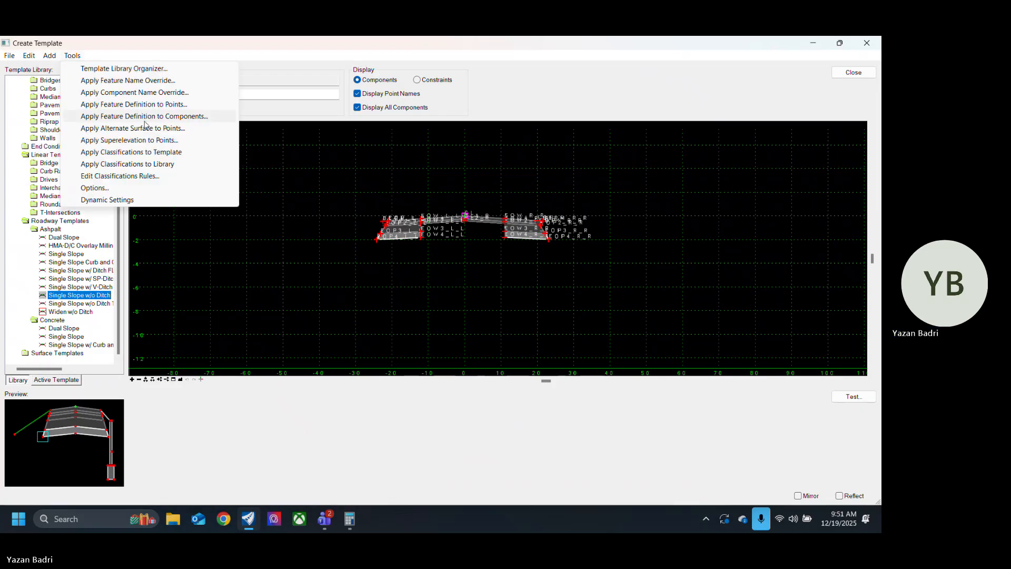
click(161, 188)
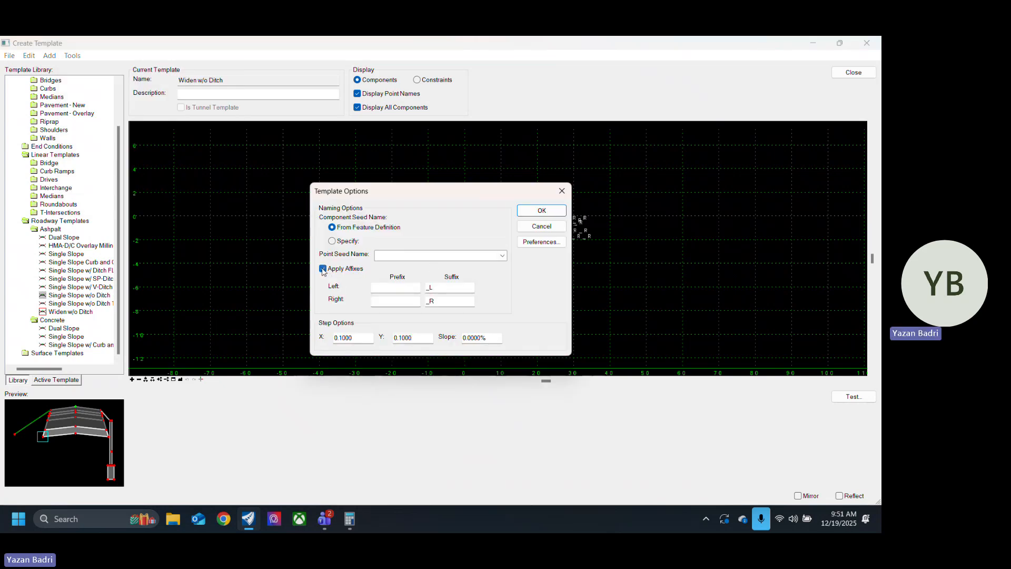
click(323, 269)
click(557, 213)
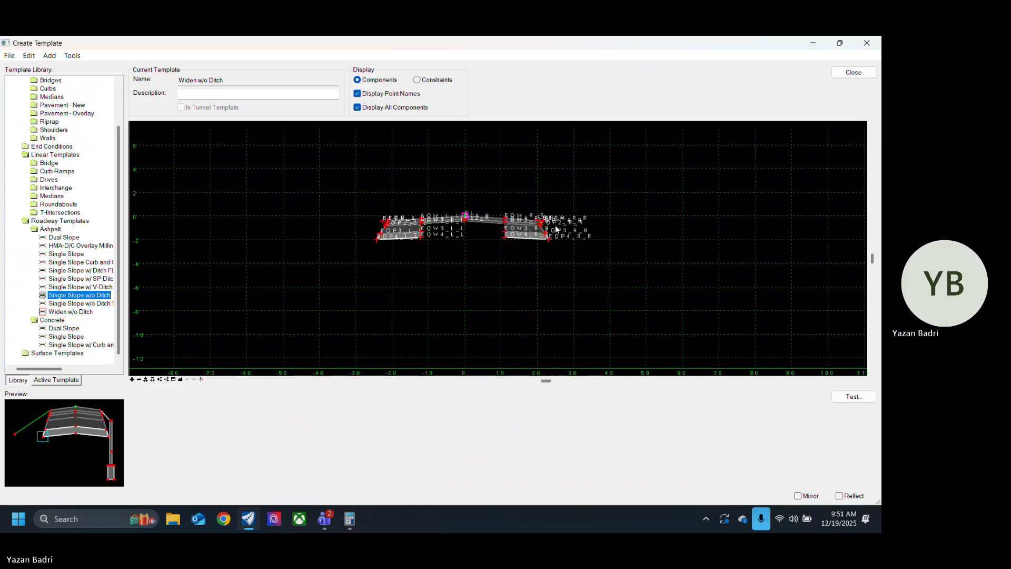
Step: Insert the Single Slope w/o Ditch template below and left of the widening section, its lower-left corner at about -65, -7
drag(54, 441, 227, 301)
scroll(190, 300, up, 6)
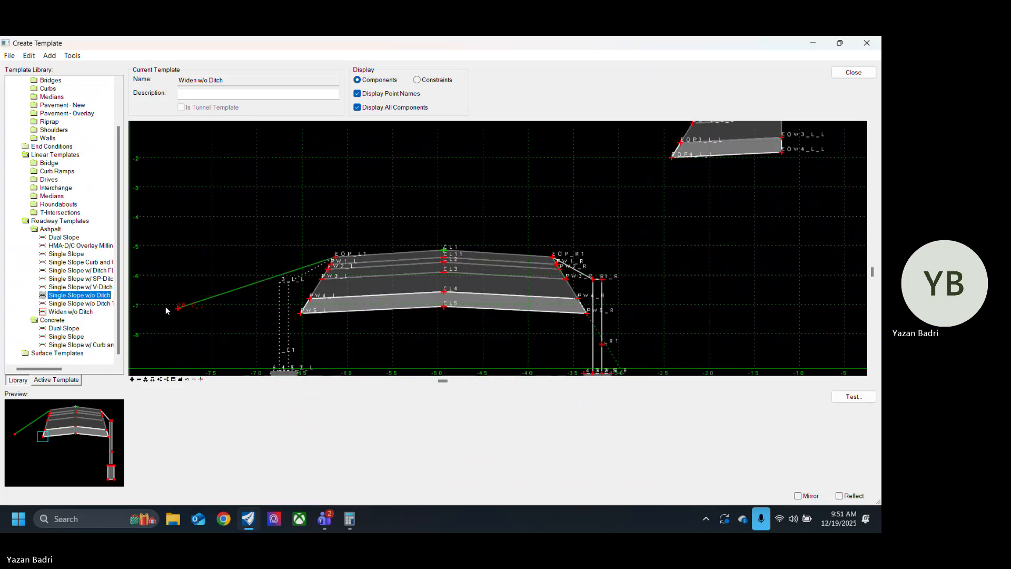
scroll(245, 288, down, 6)
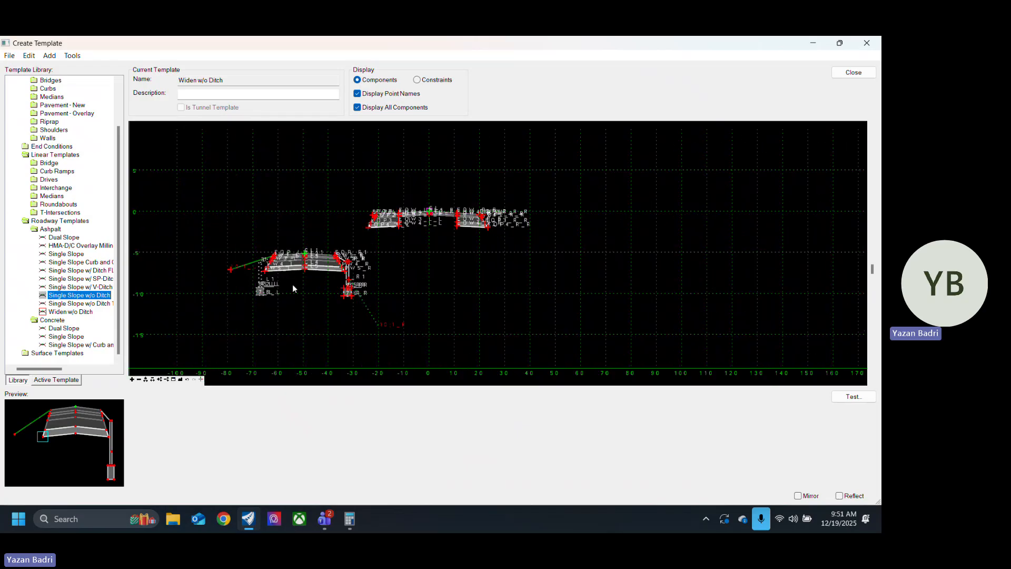
Step: Delete the pavement layers and side trench components of the inserted Single Slope template, keeping its end conditions
scroll(245, 288, up, 3)
right_click(454, 206)
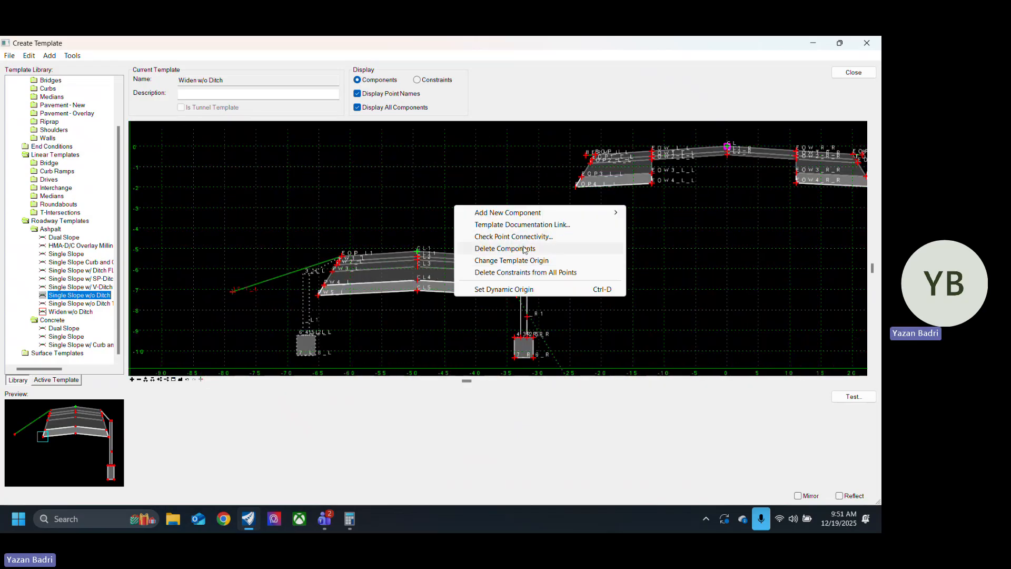
click(525, 249)
mouse_move(540, 269)
mouse_down()
mouse_move(418, 245)
mouse_move(338, 295)
mouse_move(301, 333)
mouse_up()
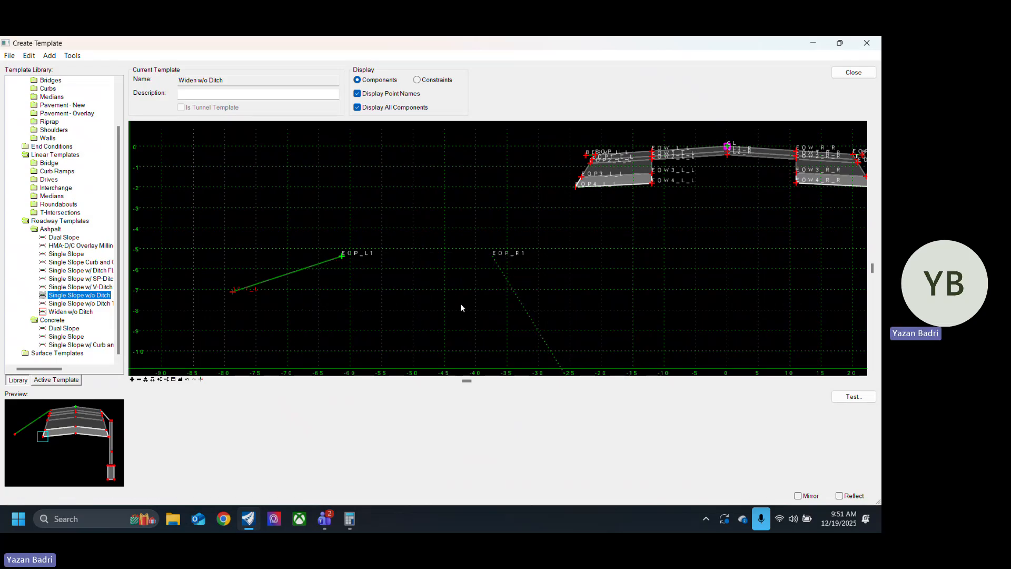
Step: Move point EOP_L1 of the inserted left end condition onto the widening's left berm point BERM_L_L
scroll(539, 317, down, 2)
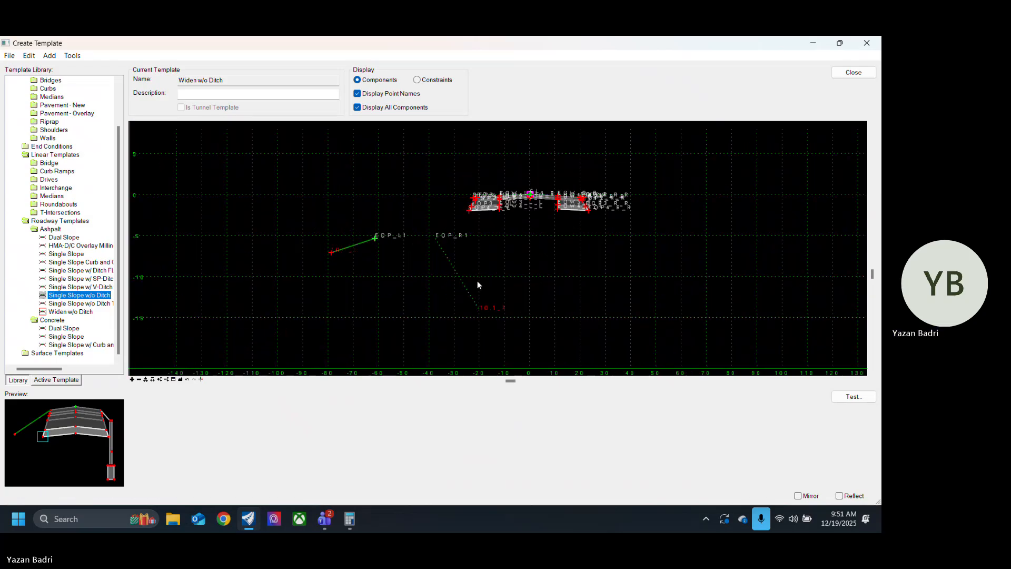
right_click(380, 244)
click(473, 333)
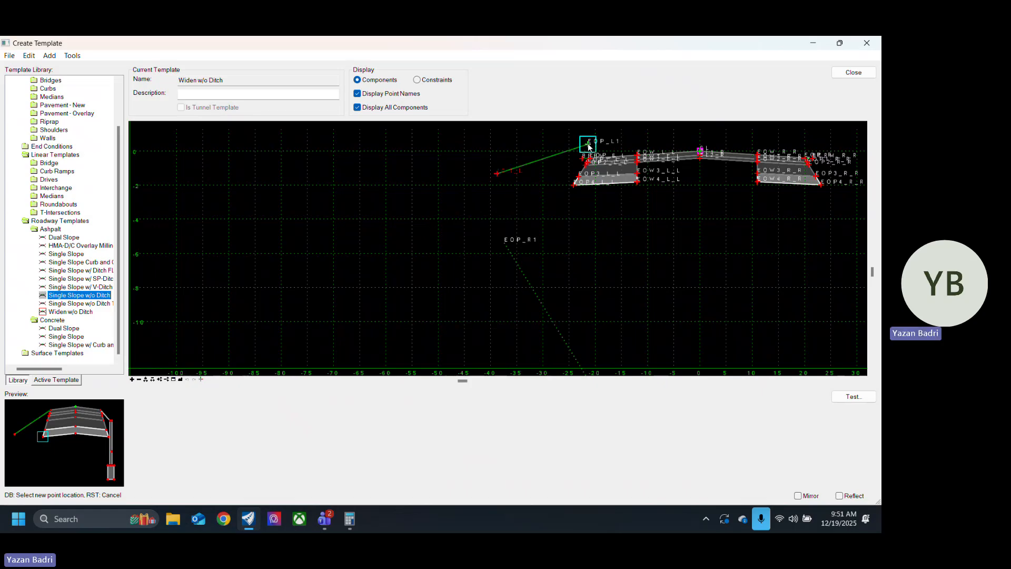
scroll(589, 147, up, 5)
click(616, 139)
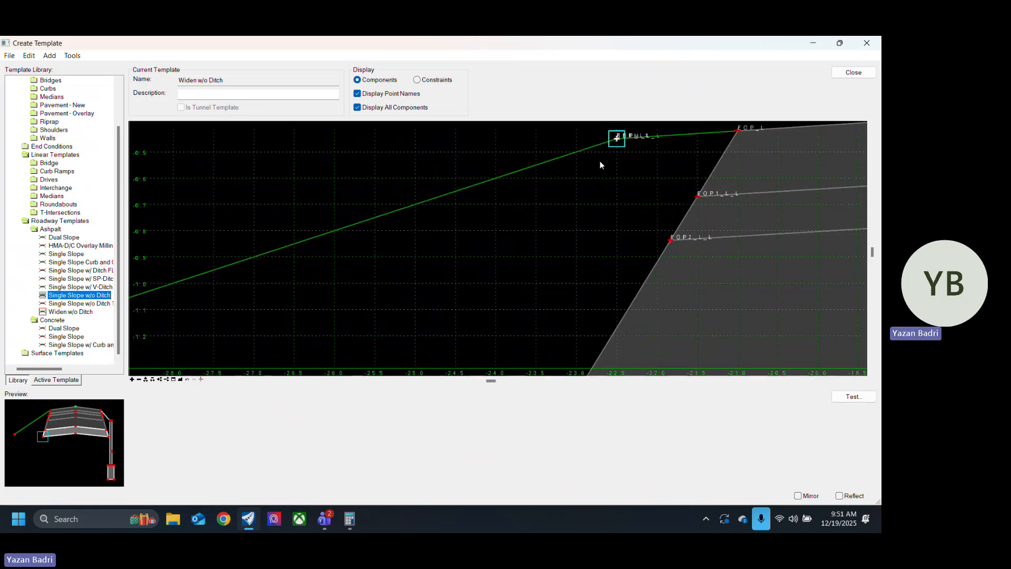
Step: Merge the coincident left berm points, removing EOP_L1 and keeping BERM_L_L
middle_drag(601, 164, 352, 268)
right_click(338, 268)
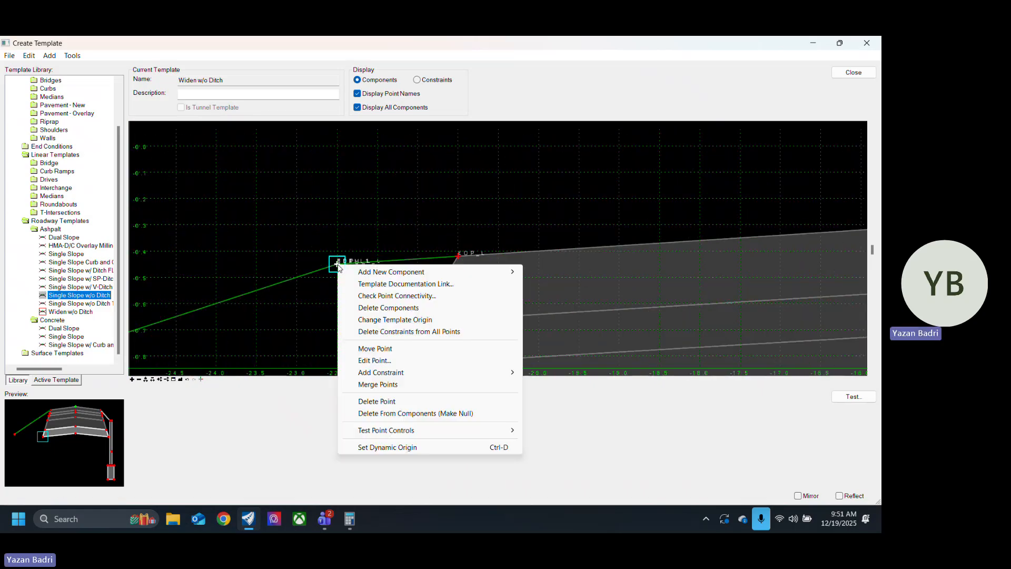
click(382, 384)
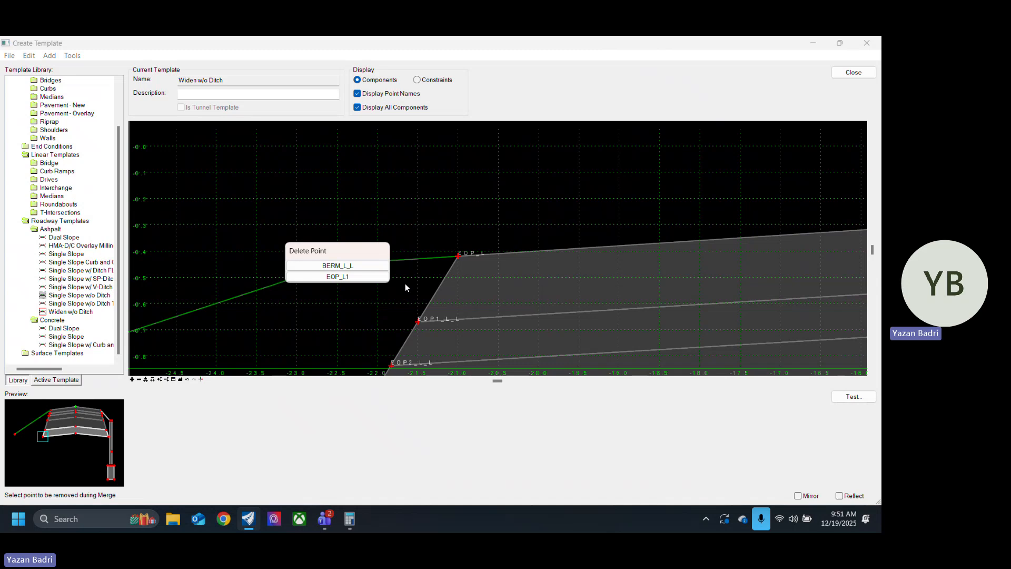
click(371, 277)
Step: Clear the NOT WallDisplay display rule from the right grass component TC_Grass1_R
scroll(349, 200, down, 5)
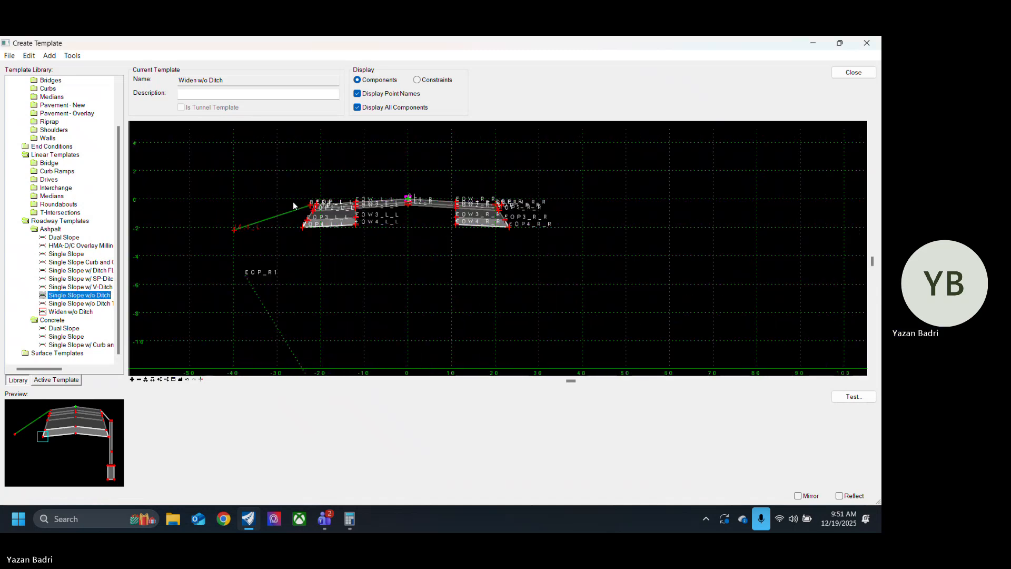
scroll(294, 309, up, 3)
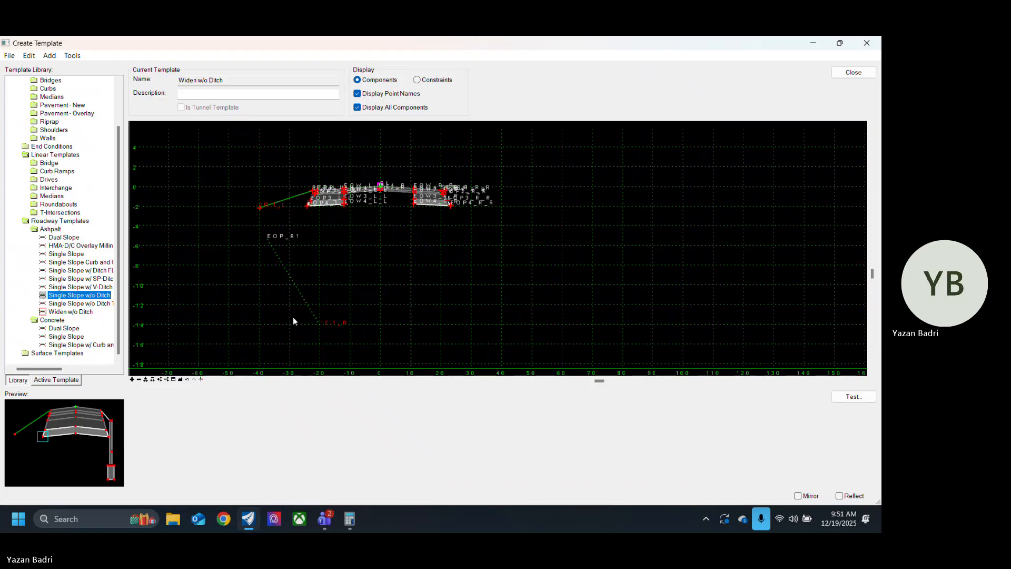
double_click(298, 290)
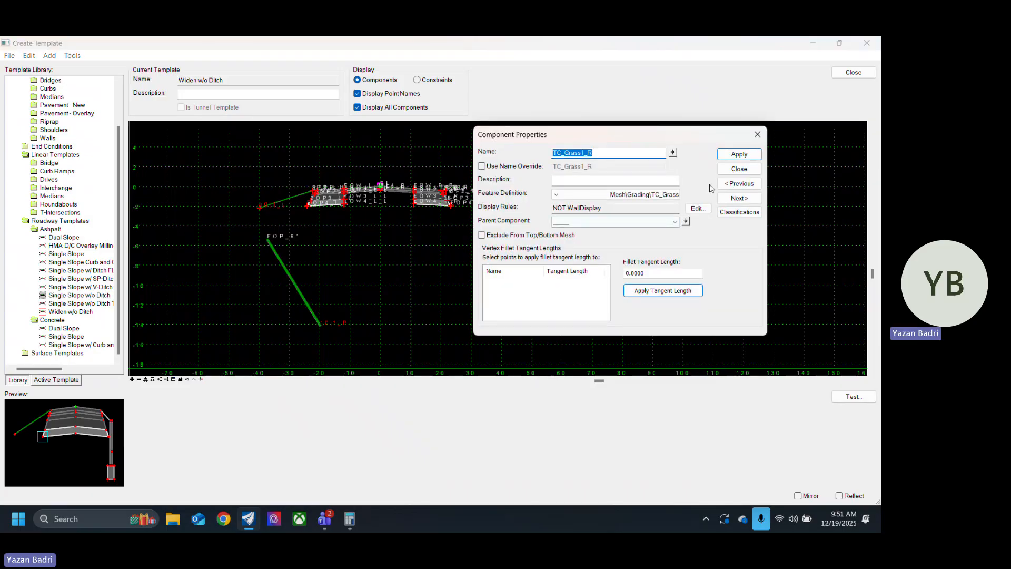
click(697, 208)
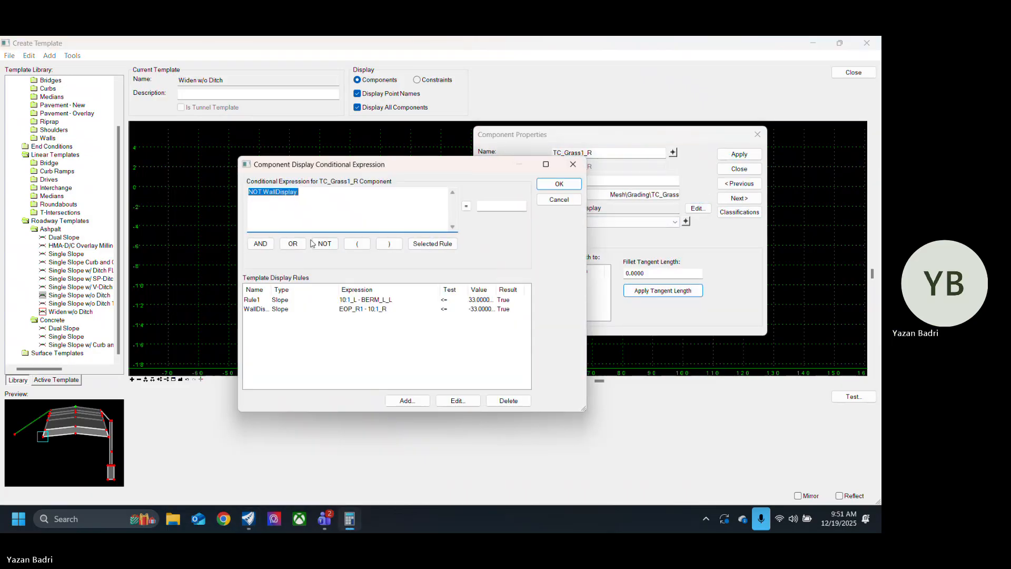
key(Delete)
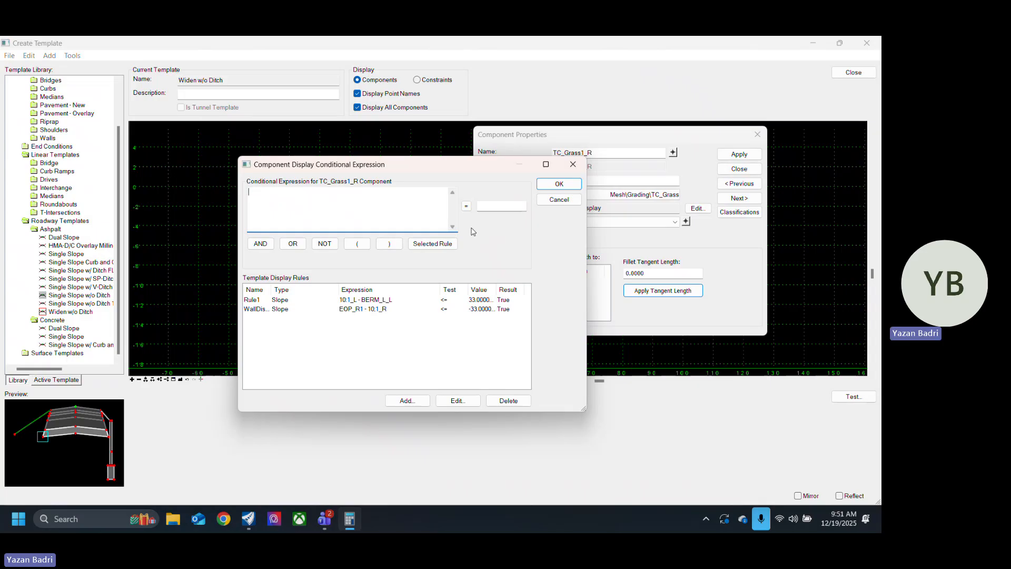
click(559, 183)
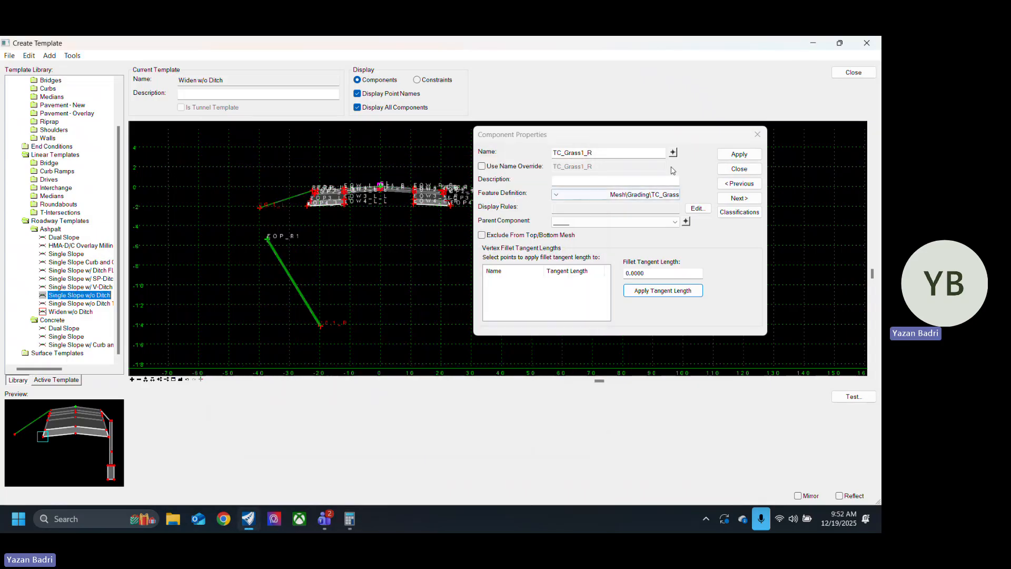
click(740, 169)
Step: Move point EOP_R1 of the right end condition onto the widening's right berm point BERM_R_R
right_click(269, 237)
click(295, 325)
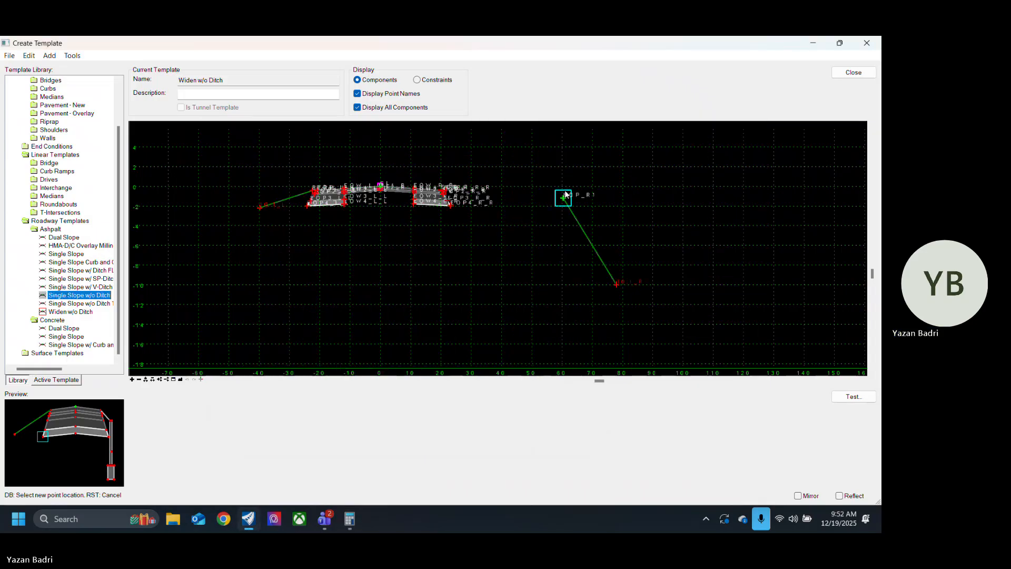
scroll(566, 195, up, 10)
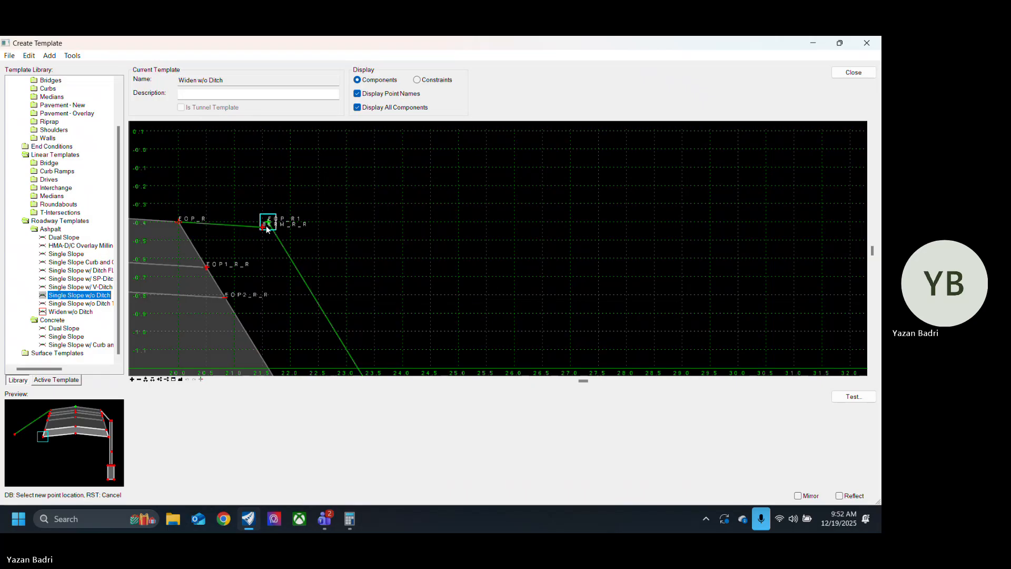
click(267, 228)
Step: Merge the coincident right berm points, removing EOP_R1 and keeping BERM_R_R
scroll(474, 191, down, 3)
scroll(504, 231, up, 2)
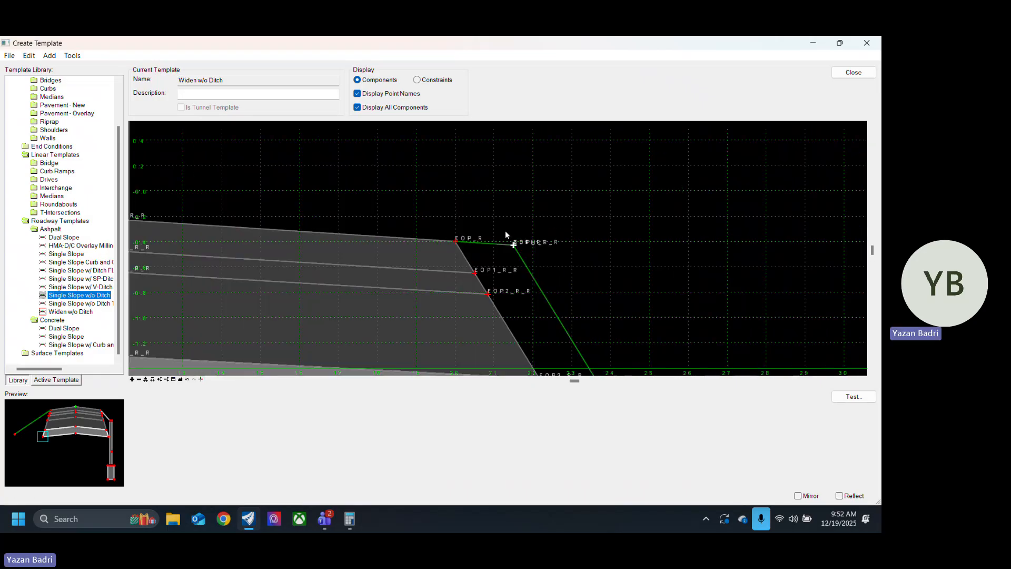
right_click(514, 245)
click(556, 363)
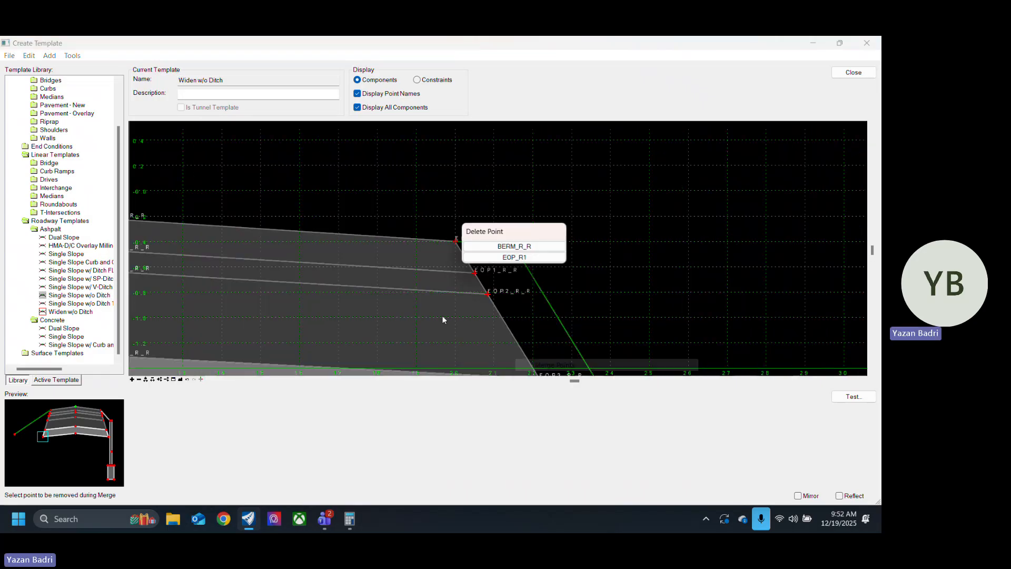
click(552, 258)
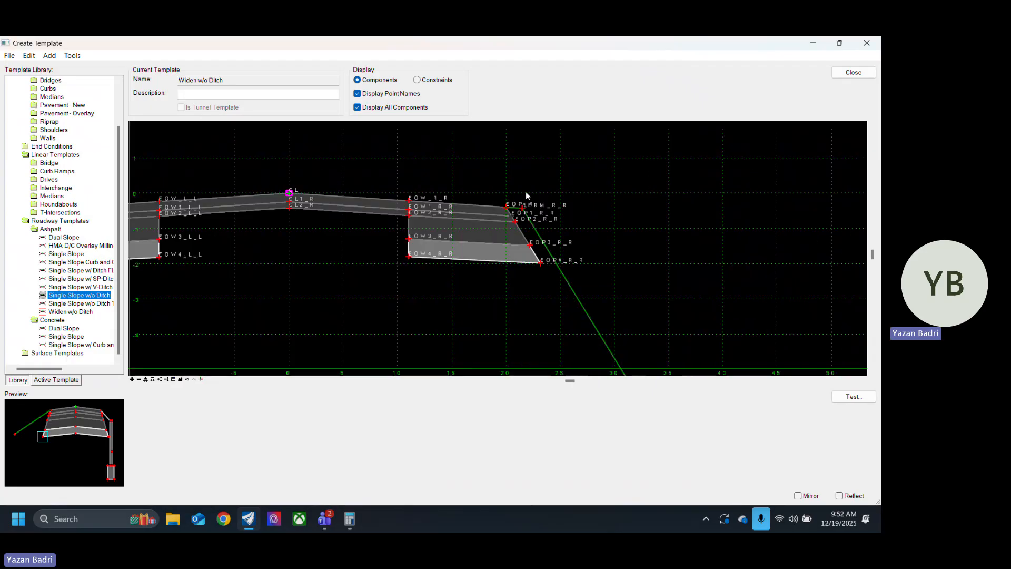
Step: Set the slope constraint of the right end condition's outer point 10:1_R to -33.33%
scroll(528, 196, down, 7)
scroll(577, 271, up, 2)
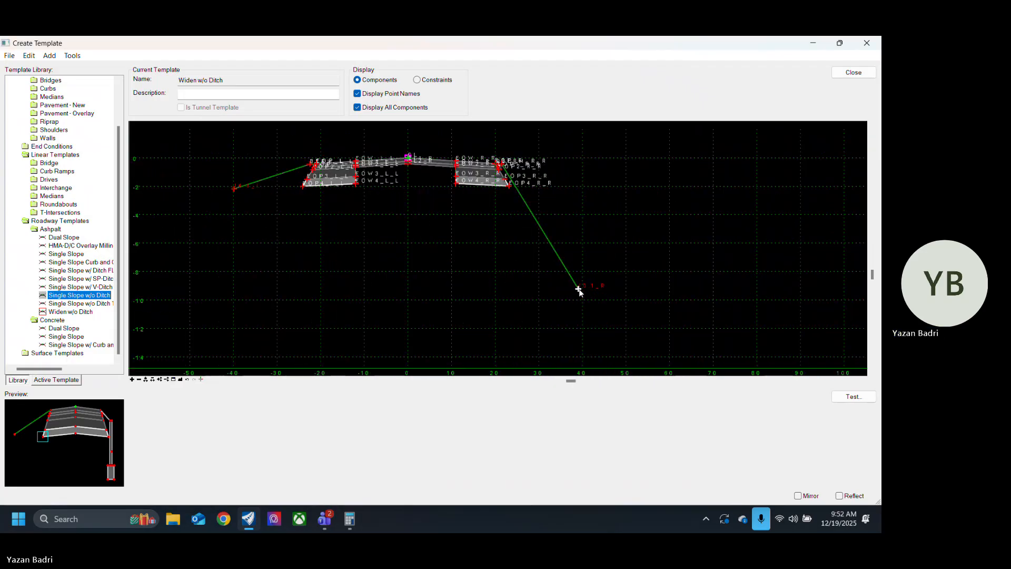
double_click(578, 290)
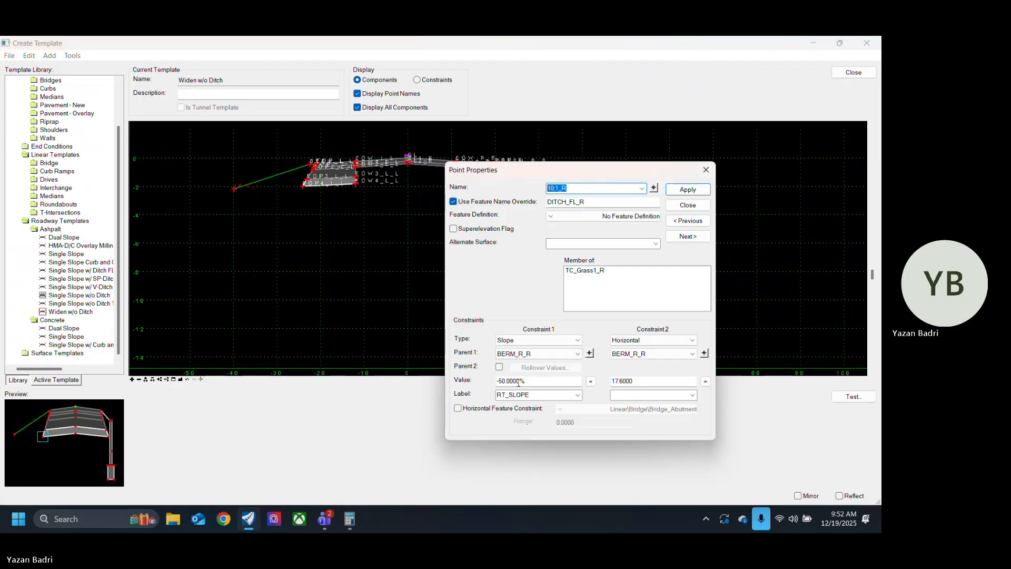
drag(519, 381, 499, 381)
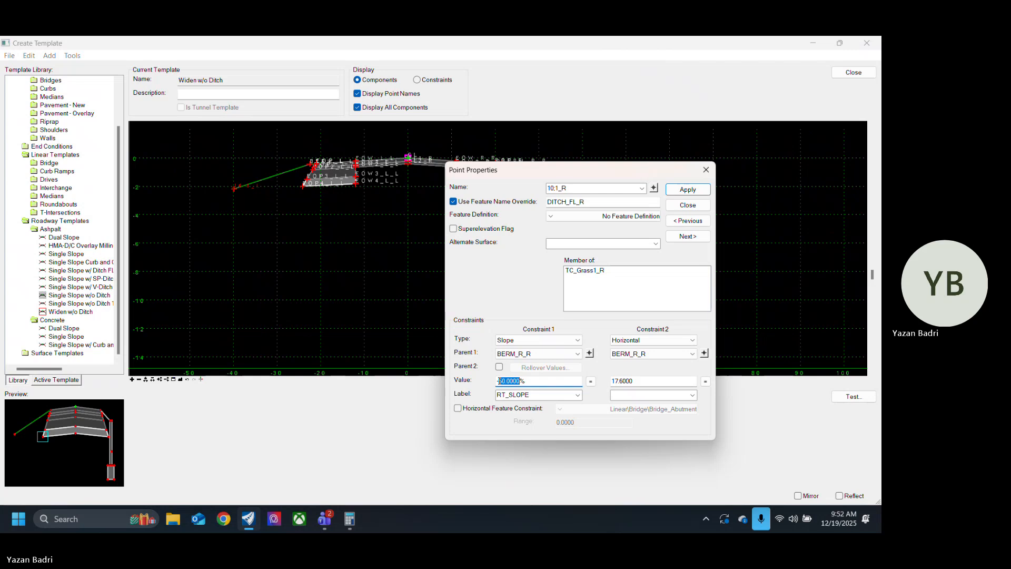
text(-33.33)
key(Return)
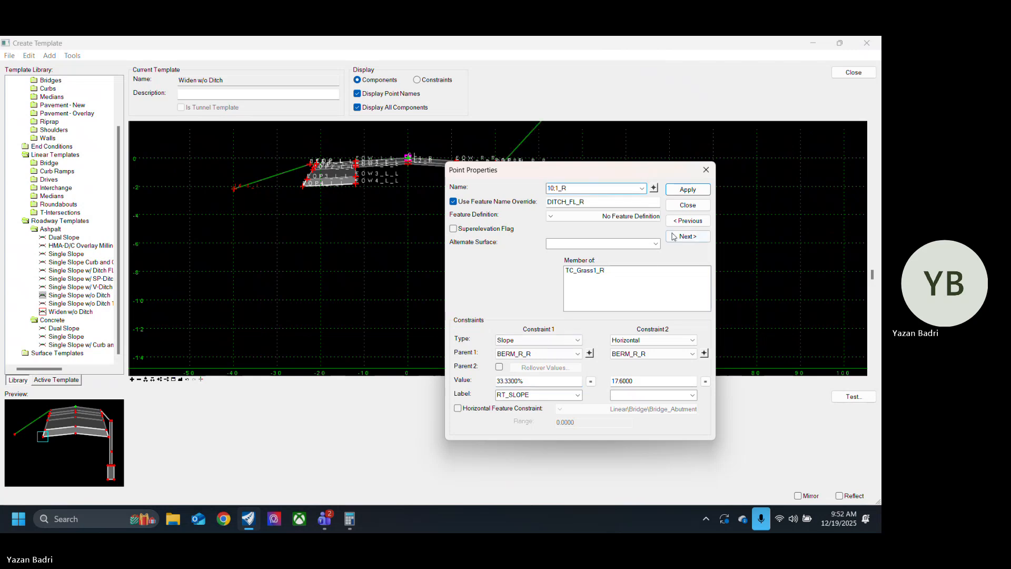
click(498, 380)
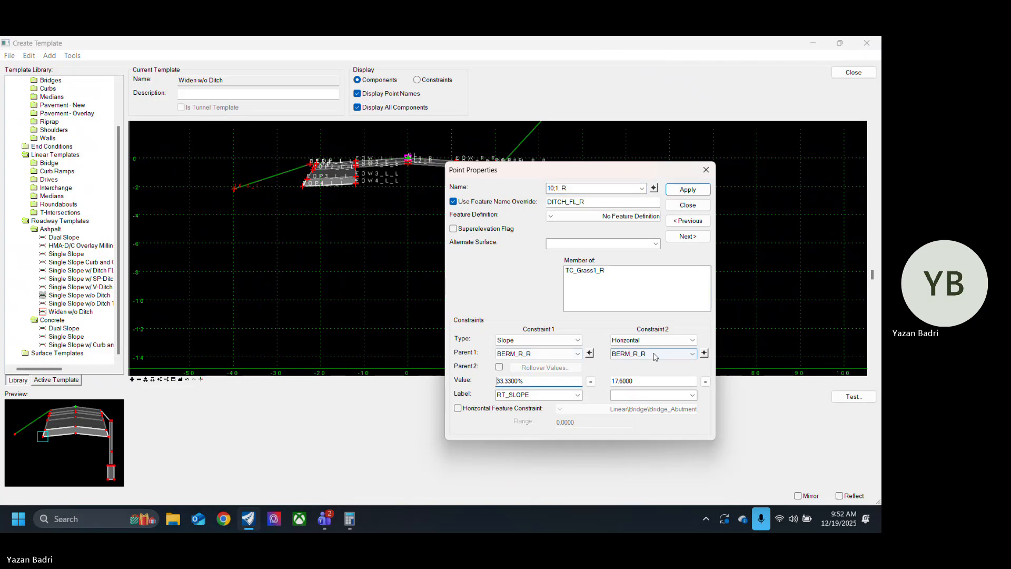
click(688, 205)
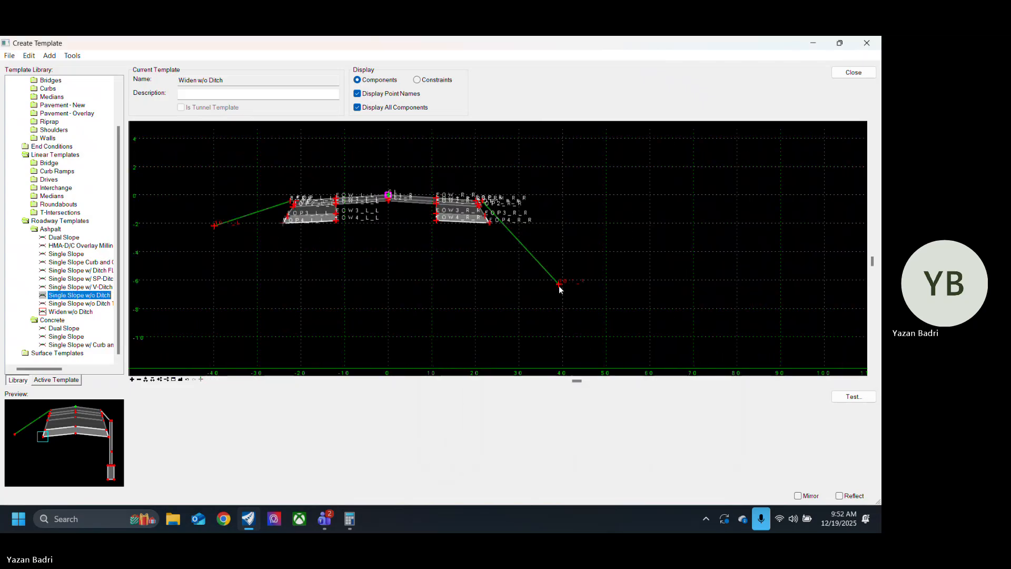
Step: Set the horizontal constraint of the right outer point 10:1_R to 10 from BERM_R_R
double_click(560, 285)
drag(643, 381, 535, 386)
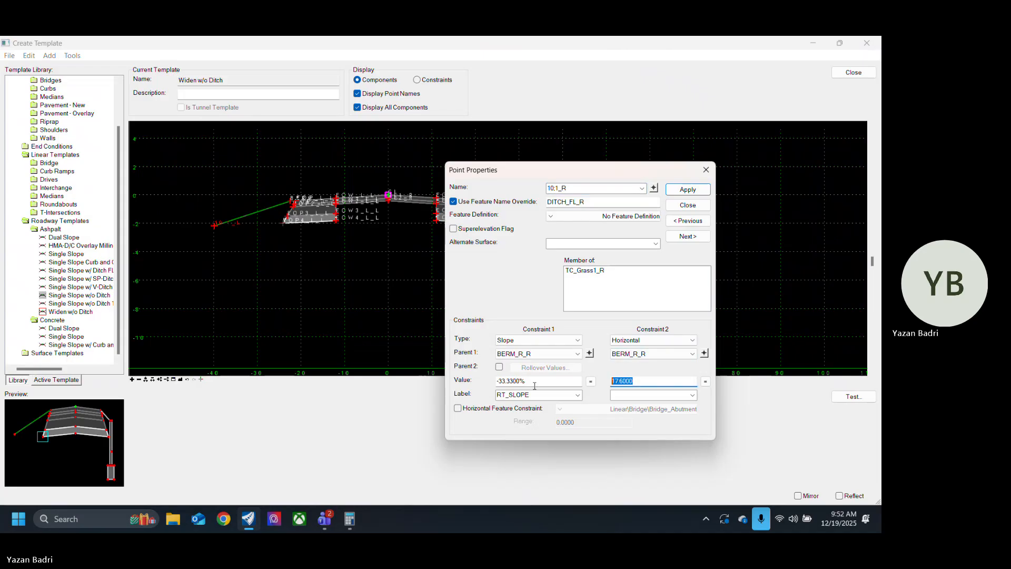
text(10)
key(Return)
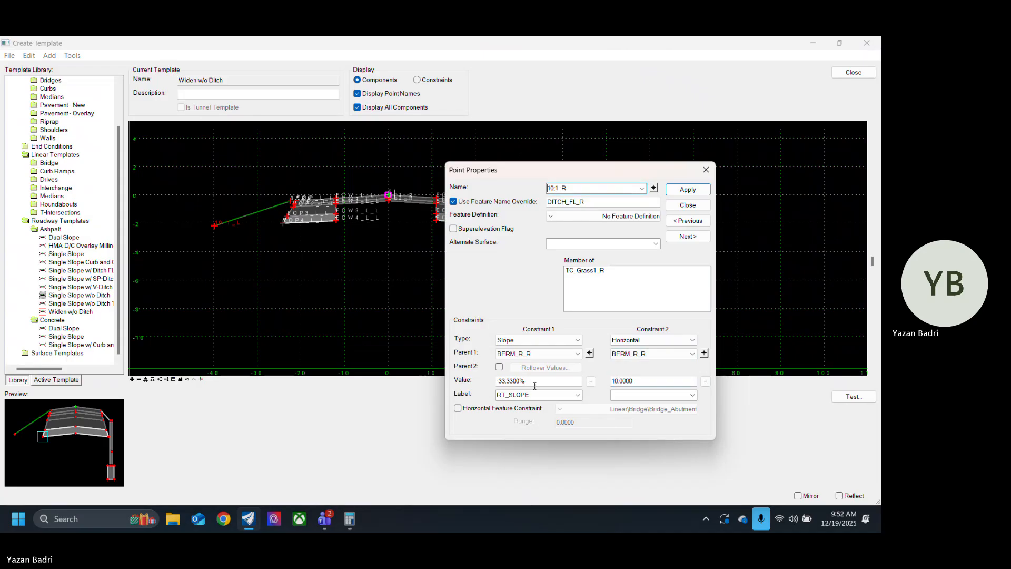
click(703, 203)
Step: Check the constraints of the left outer point 10:1_L and set the slope of the right outer point 10:1_R to -10%
scroll(634, 242, down, 2)
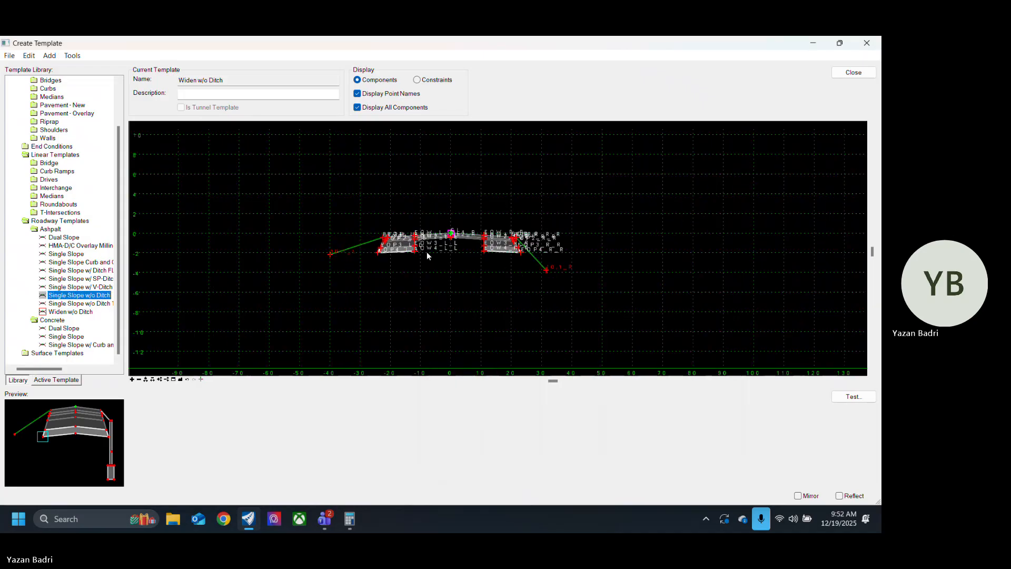
scroll(406, 252, up, 4)
double_click(260, 256)
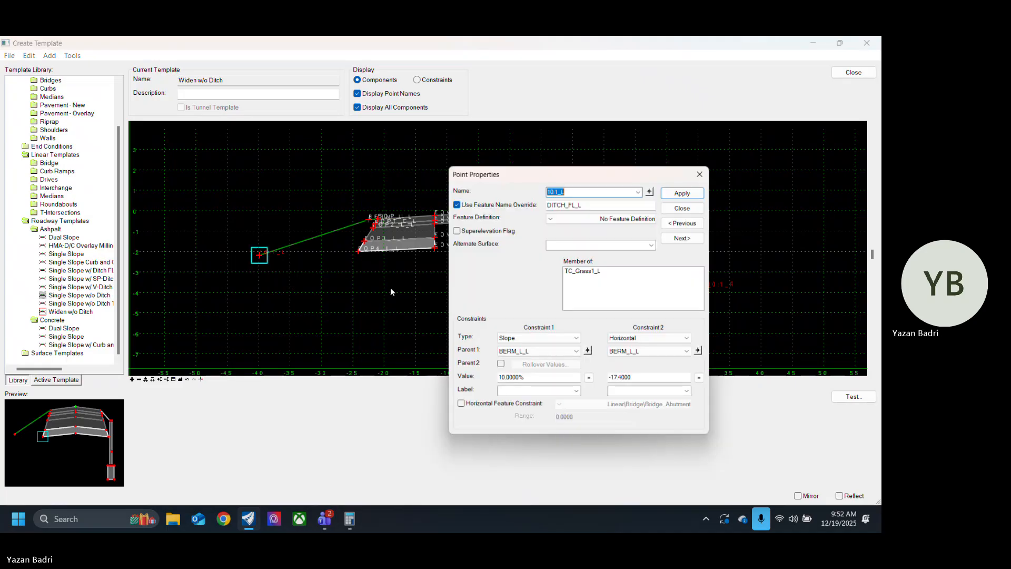
click(688, 205)
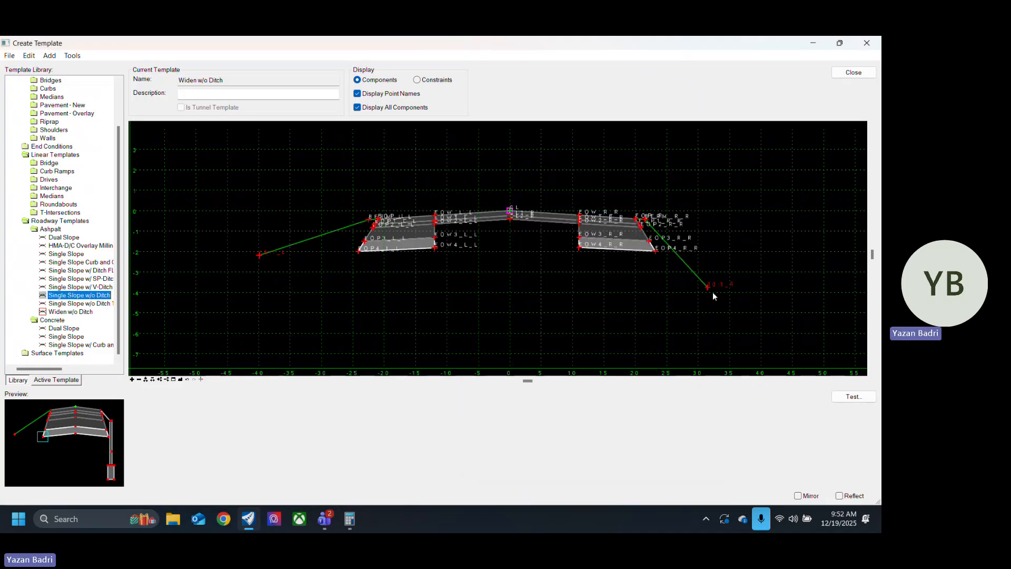
double_click(710, 289)
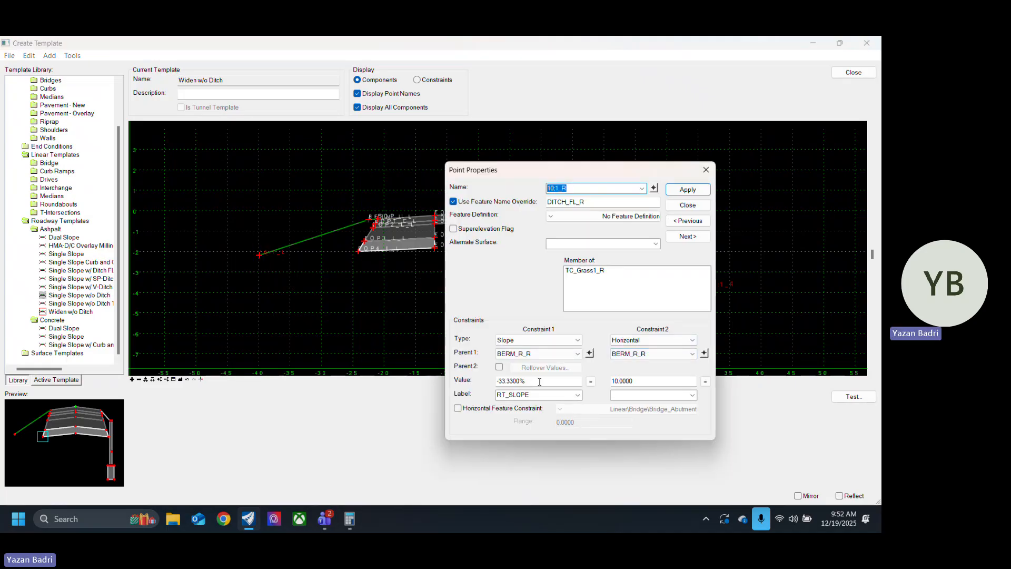
click(539, 382)
text(-10)
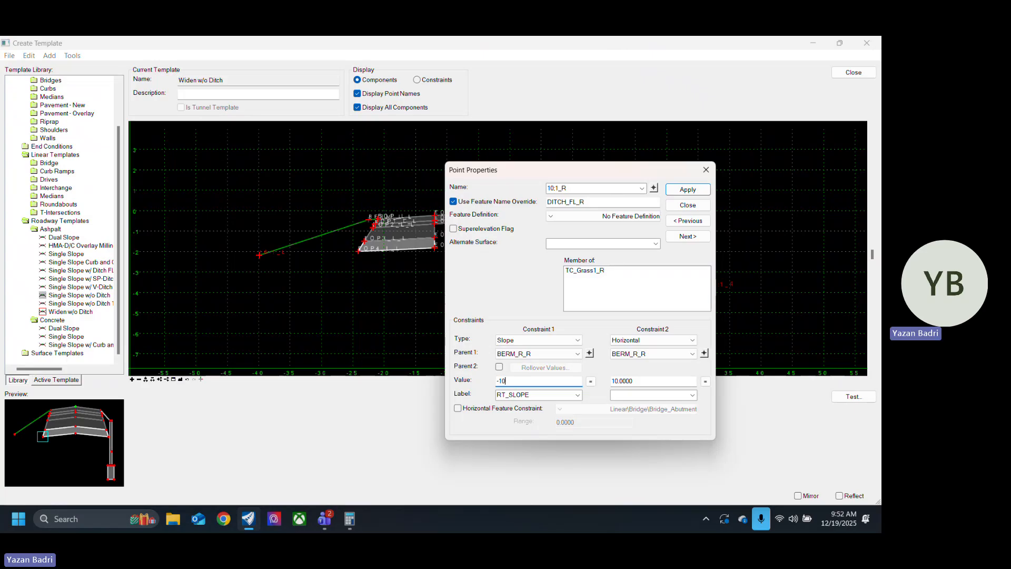
click(702, 206)
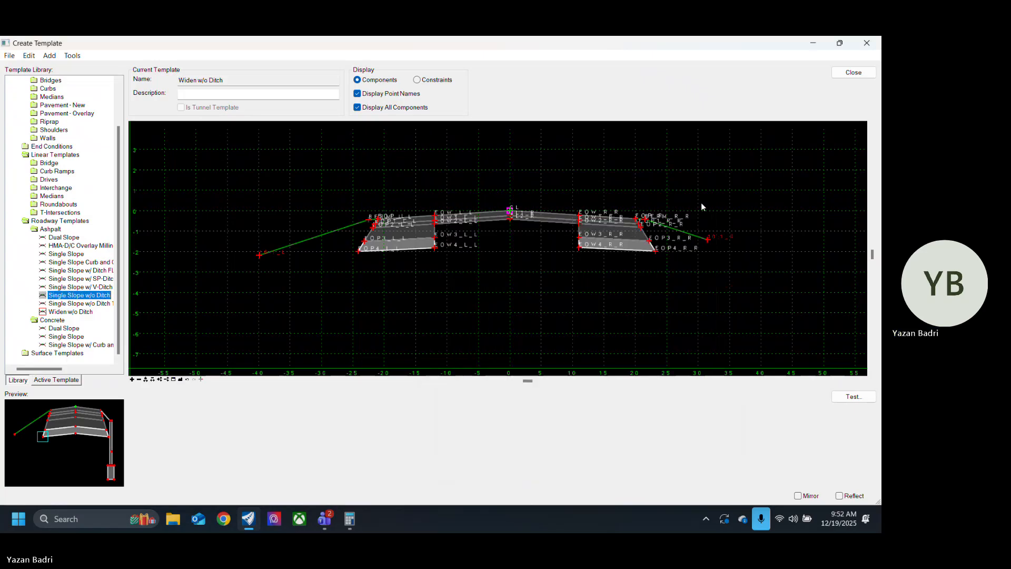
Step: Set the horizontal constraint of the left outer point 10:1_L to -10 from BERM_L_L
double_click(260, 255)
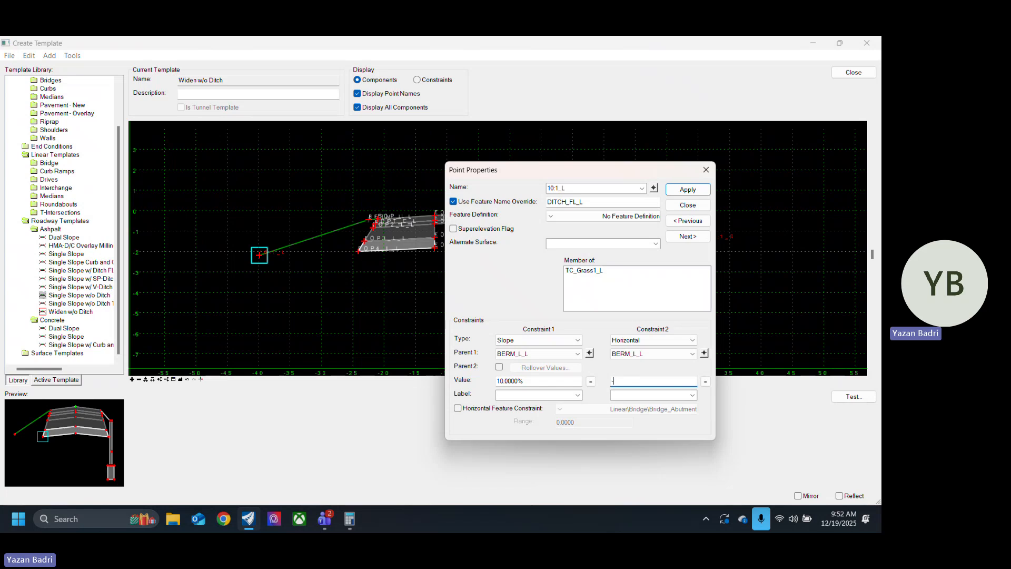
text(-10)
key(Return)
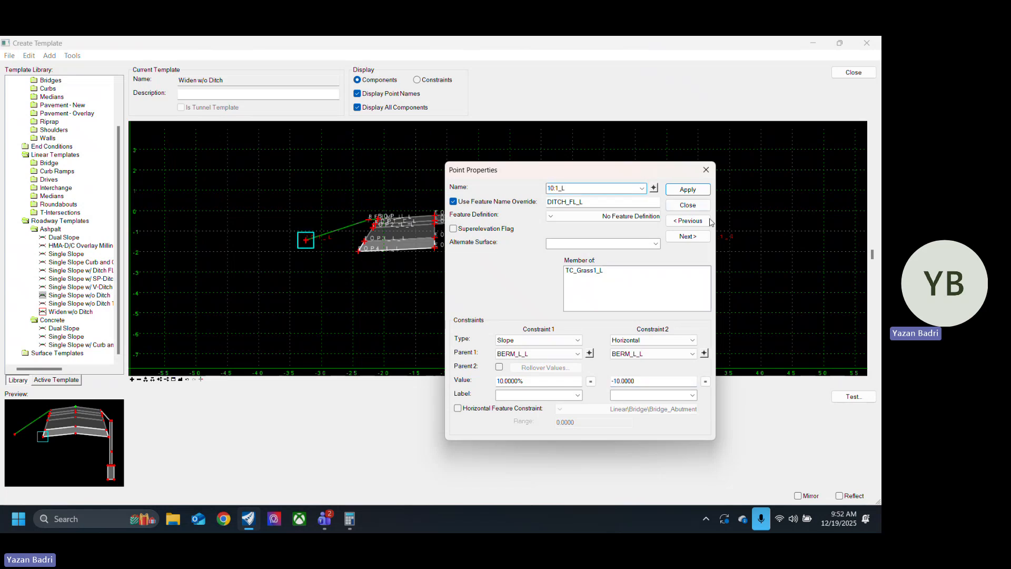
click(700, 205)
Step: Review the component properties and display rules of the left and right grass end conditions TC_Grass1_L and TC_Grass1_R
scroll(465, 289, down, 2)
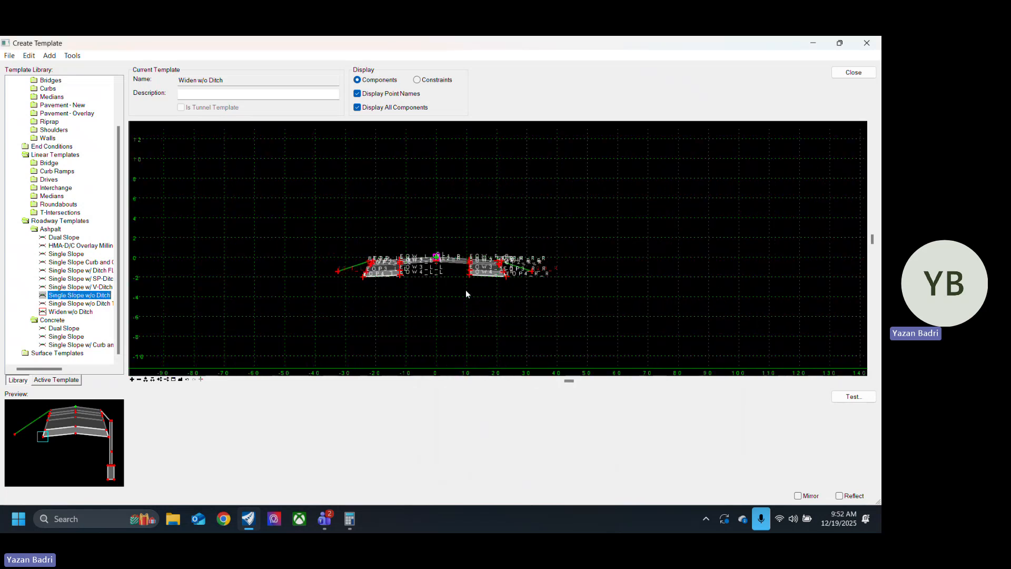
scroll(433, 286, up, 3)
scroll(198, 252, up, 3)
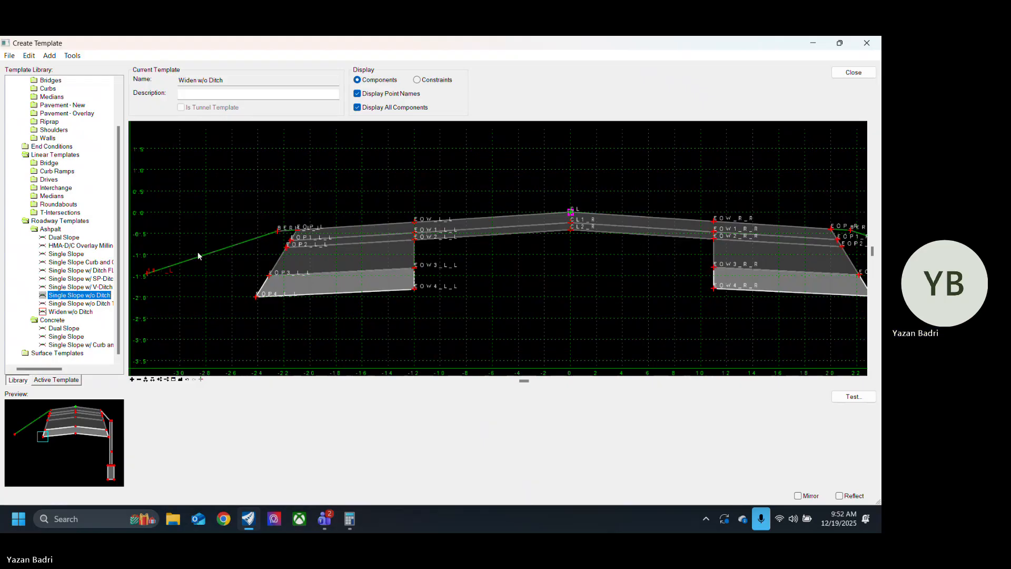
double_click(218, 250)
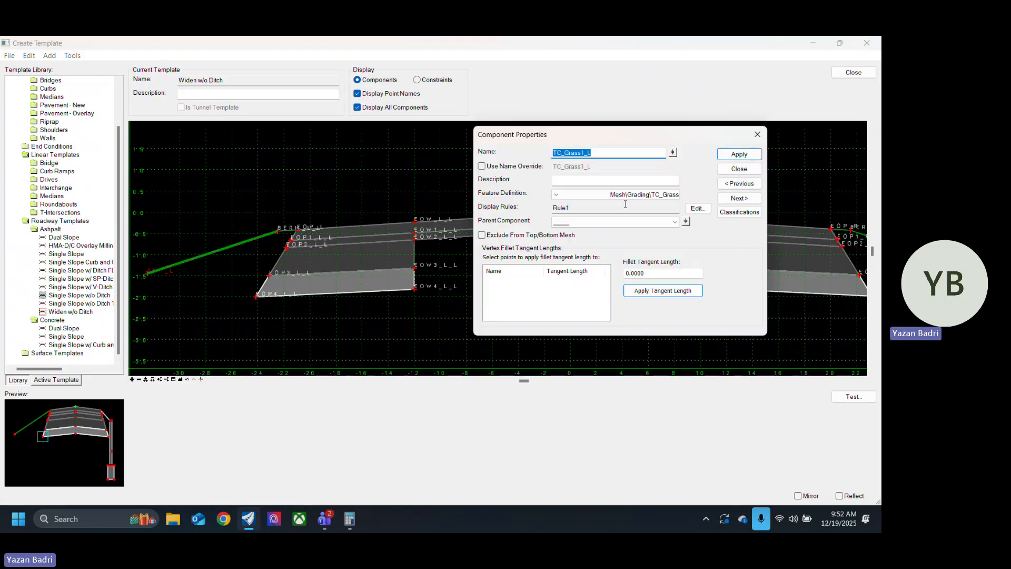
click(740, 169)
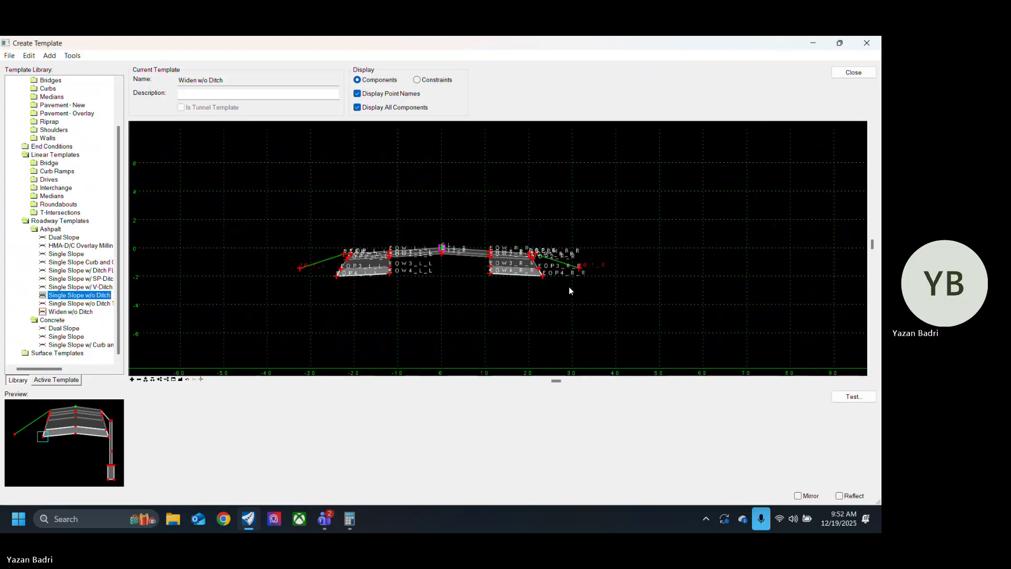
scroll(569, 289, up, 3)
double_click(574, 261)
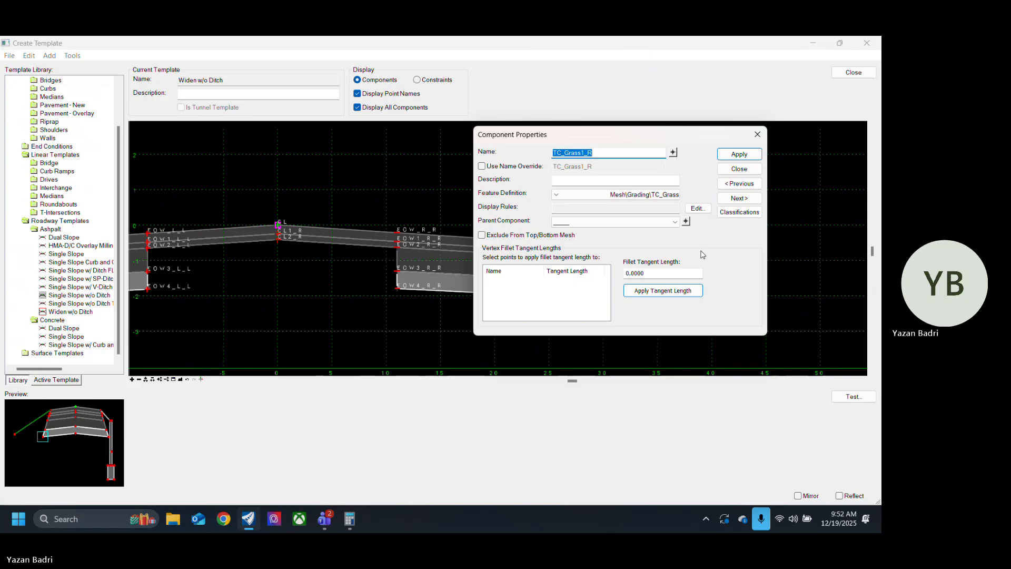
click(746, 171)
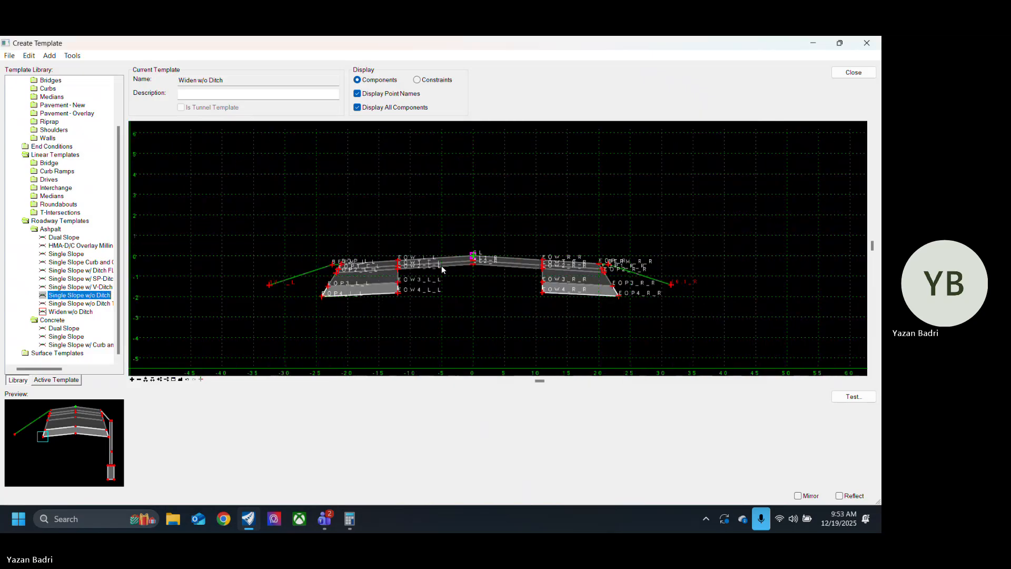
scroll(463, 289, up, 2)
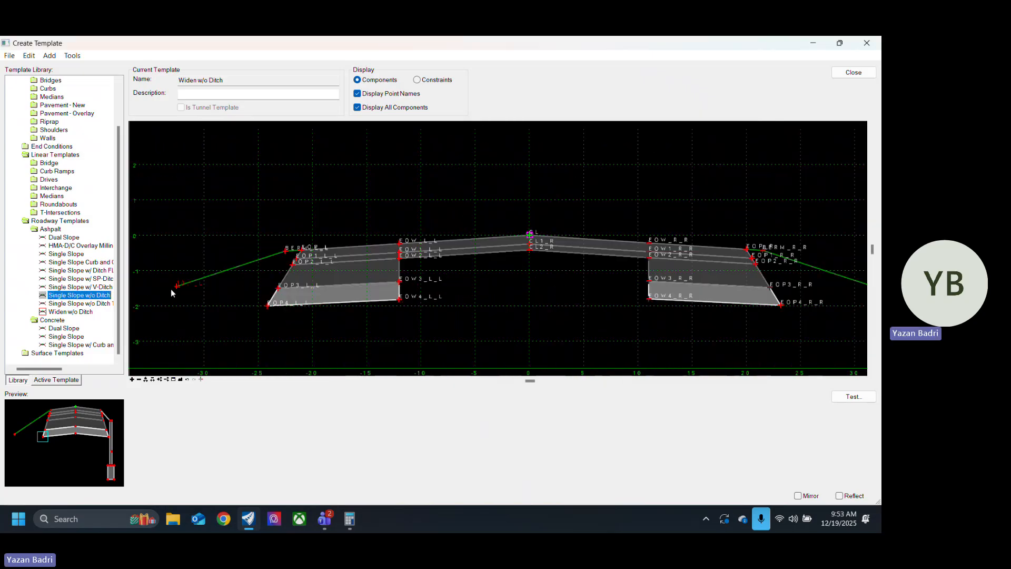
Step: Save the template library, reopen the Widen w/o Ditch template to check it, and close the template editor
click(11, 56)
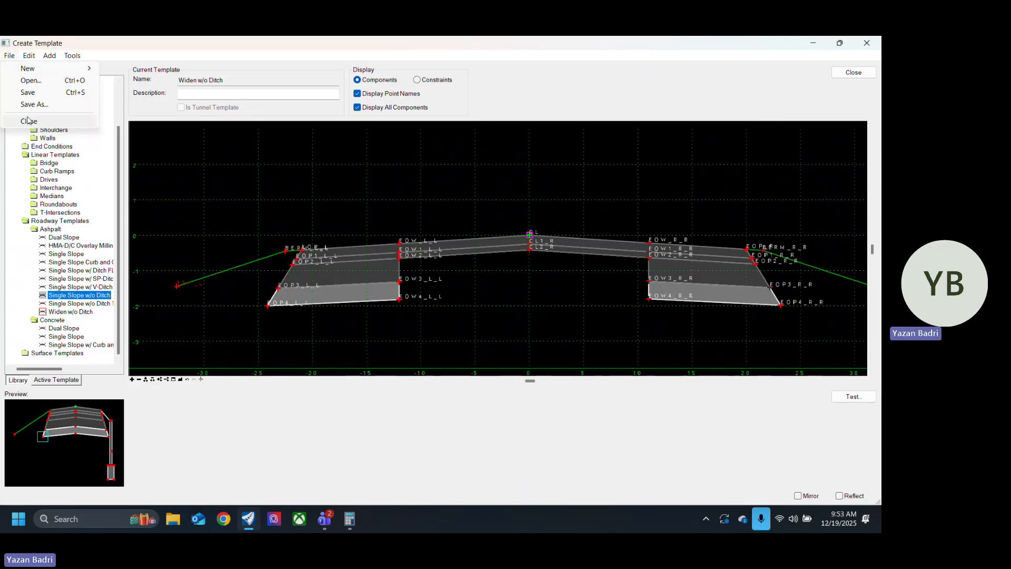
click(48, 94)
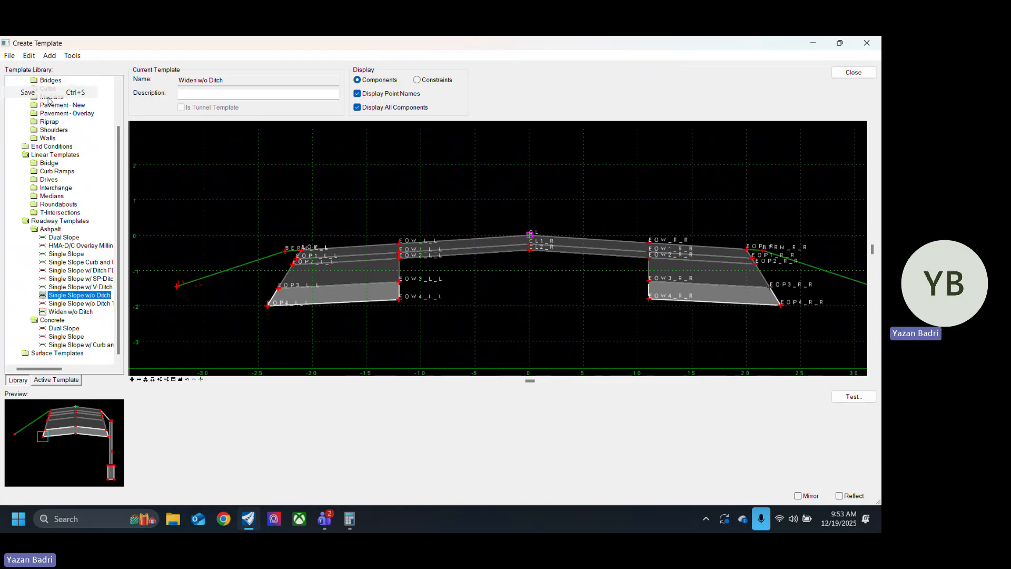
click(77, 314)
double_click(76, 313)
scroll(341, 298, down, 5)
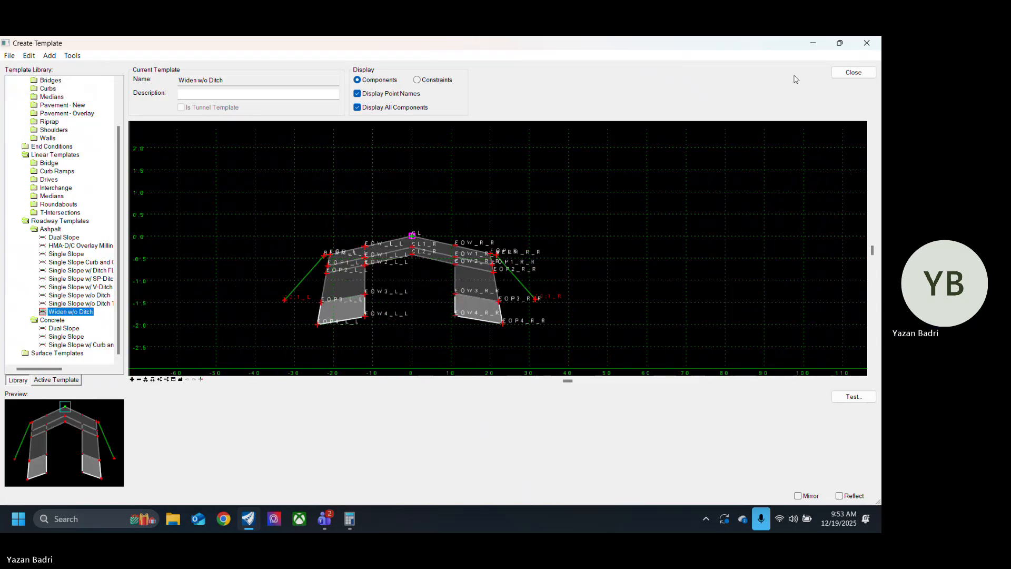
click(854, 74)
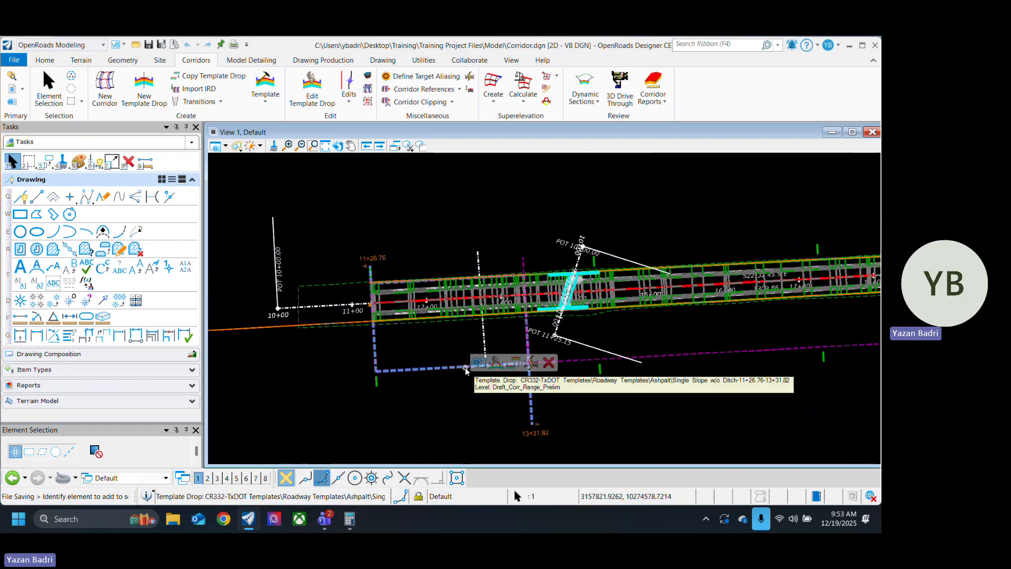
Step: Assign the Widen w/o Ditch template to the template drop spanning stations 13+31.82 to 20+92.83
scroll(360, 398, down, 4)
scroll(453, 406, up, 5)
click(429, 333)
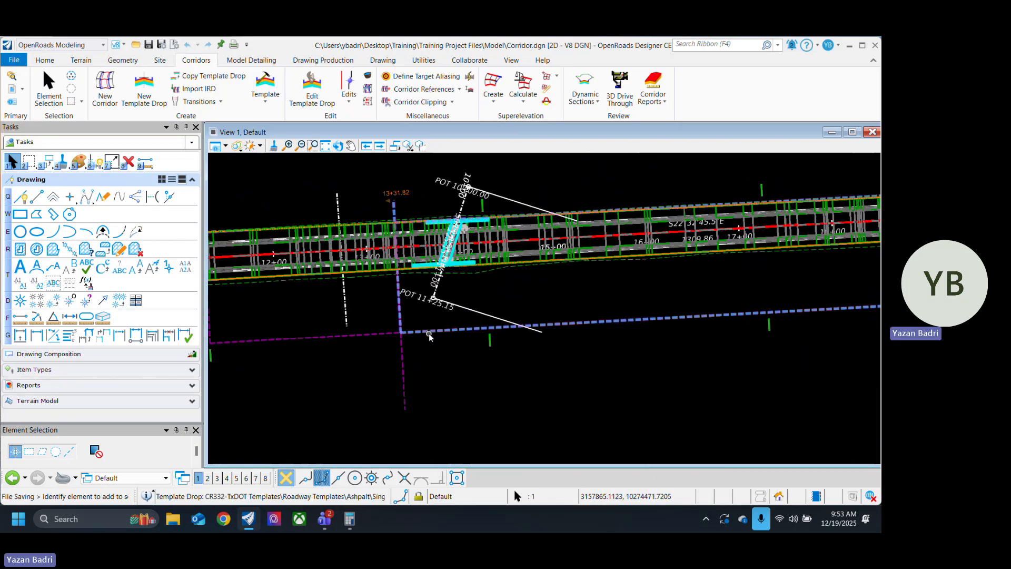
click(459, 328)
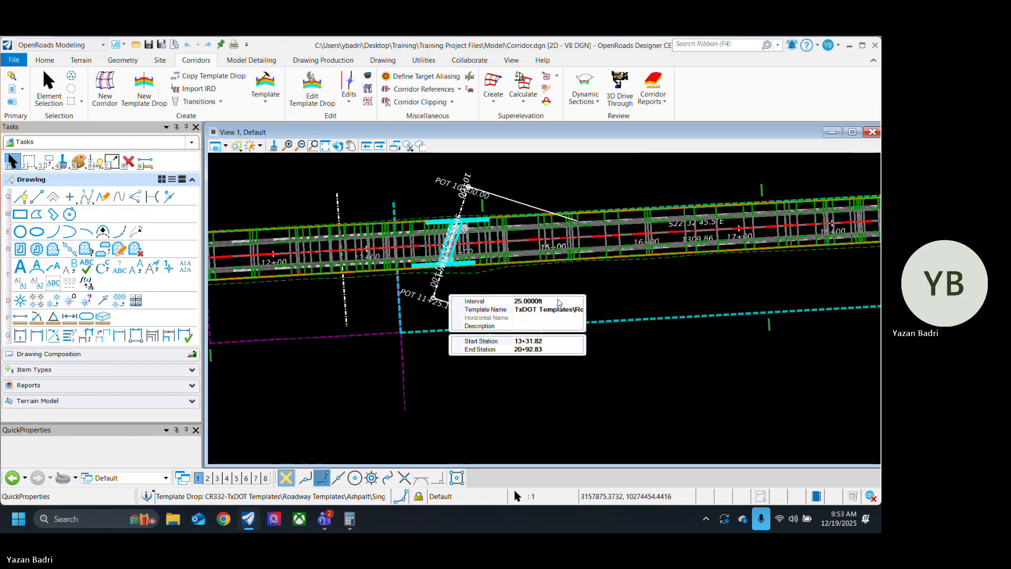
click(578, 309)
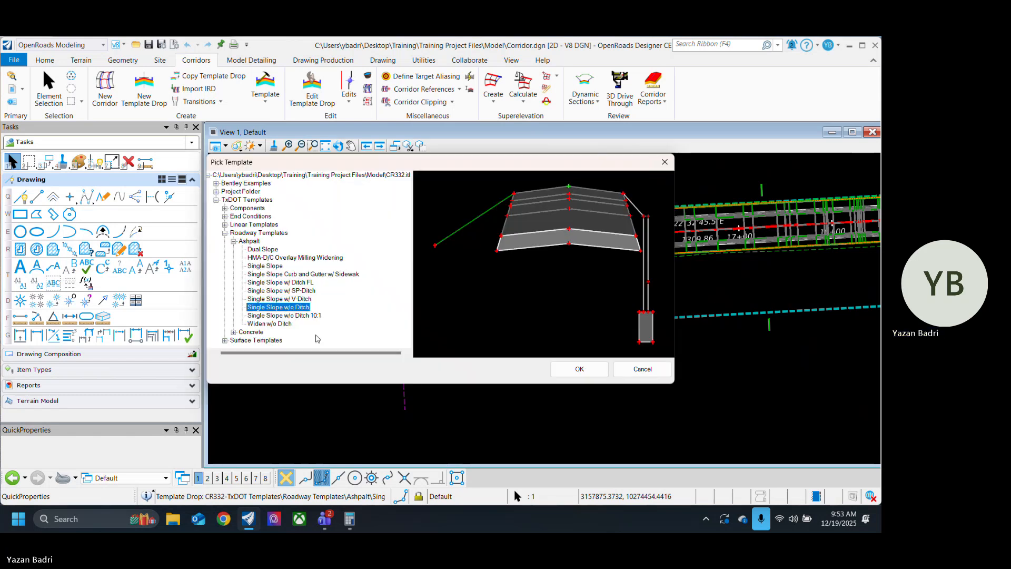
click(278, 324)
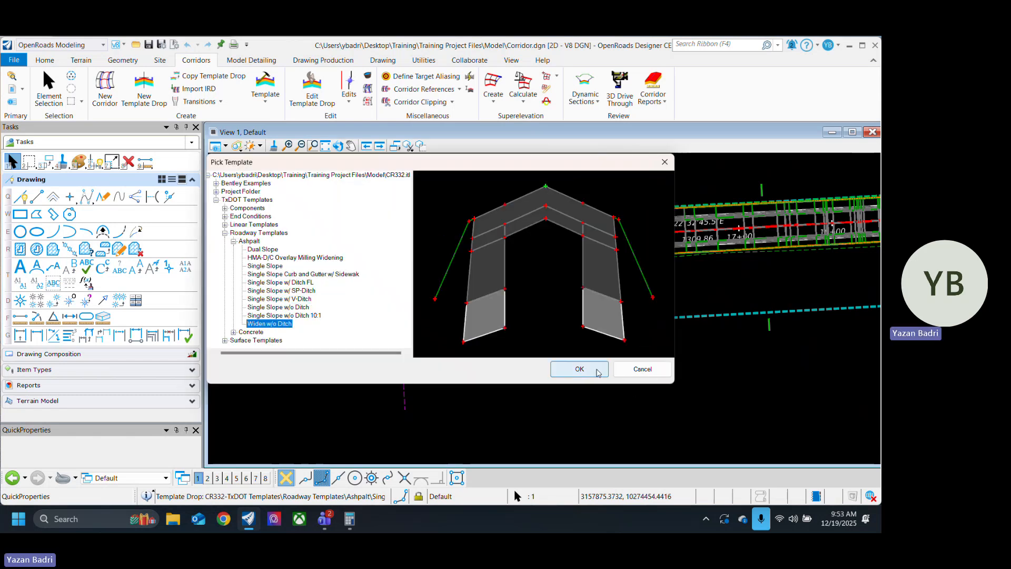
click(580, 369)
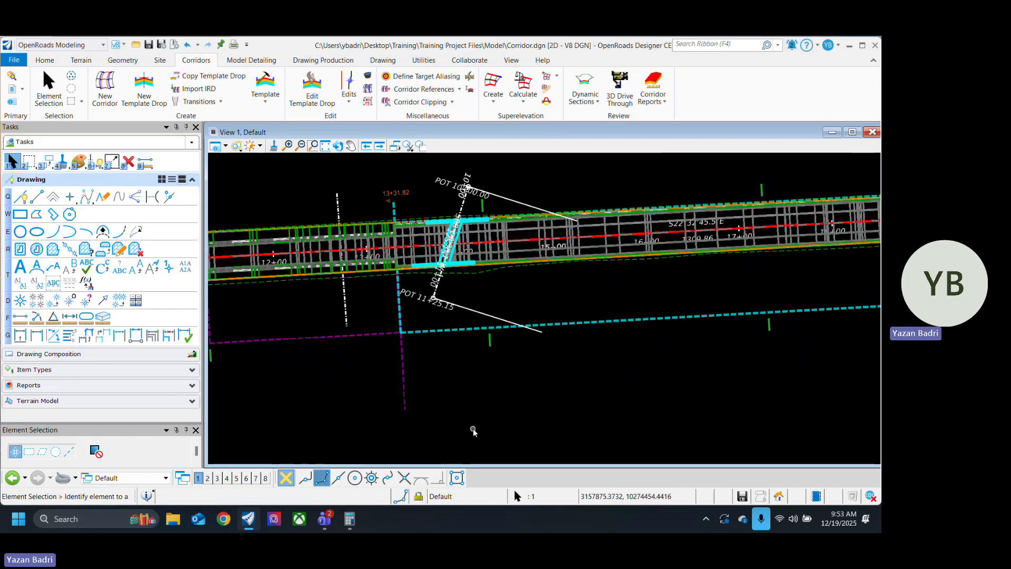
Step: Assign the Widen w/o Ditch template to the template drop spanning stations 11+26.76 to 13+31.82
scroll(511, 304, up, 3)
scroll(439, 355, down, 3)
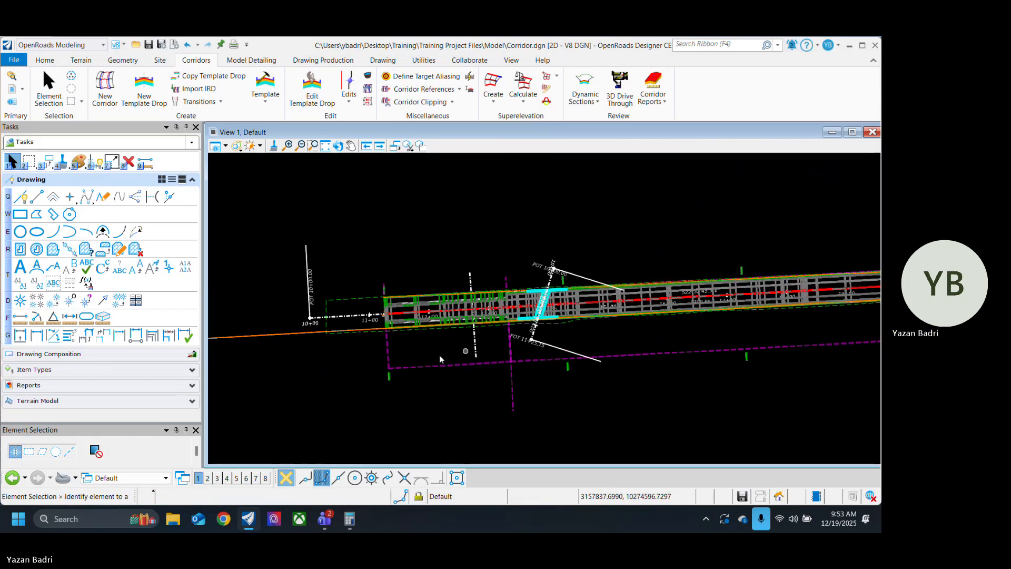
scroll(442, 357, up, 2)
click(442, 362)
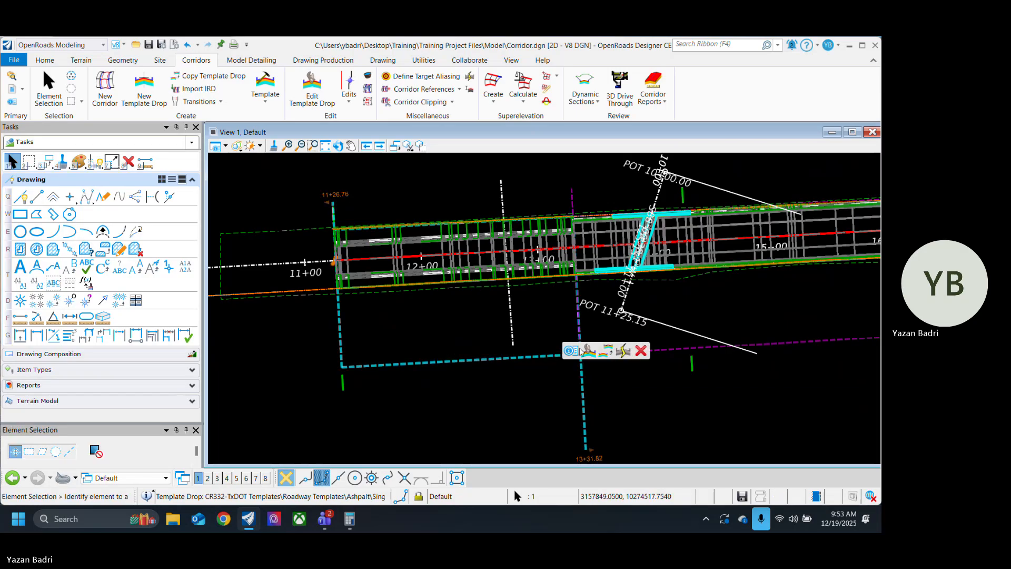
click(574, 350)
click(692, 329)
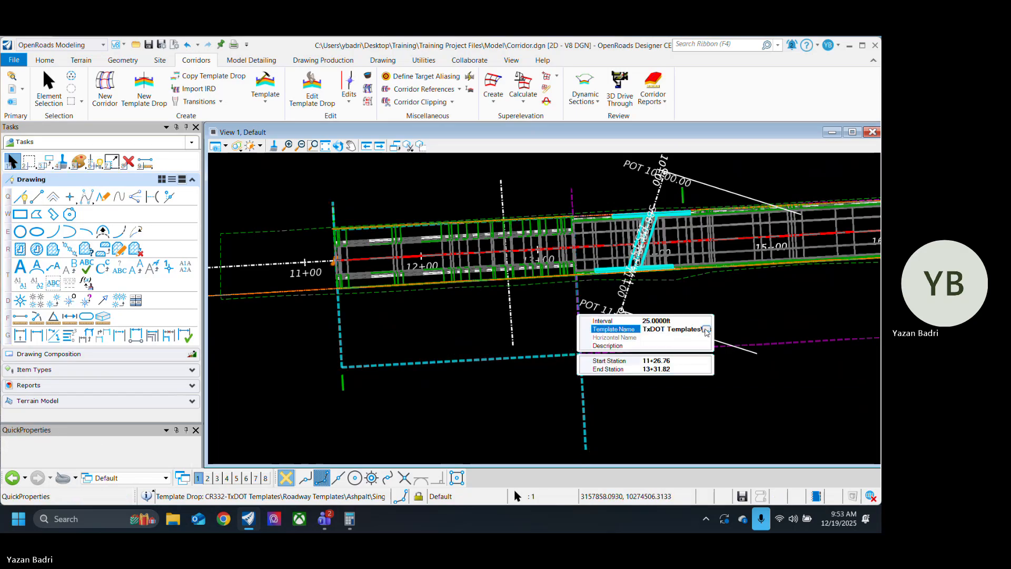
click(706, 329)
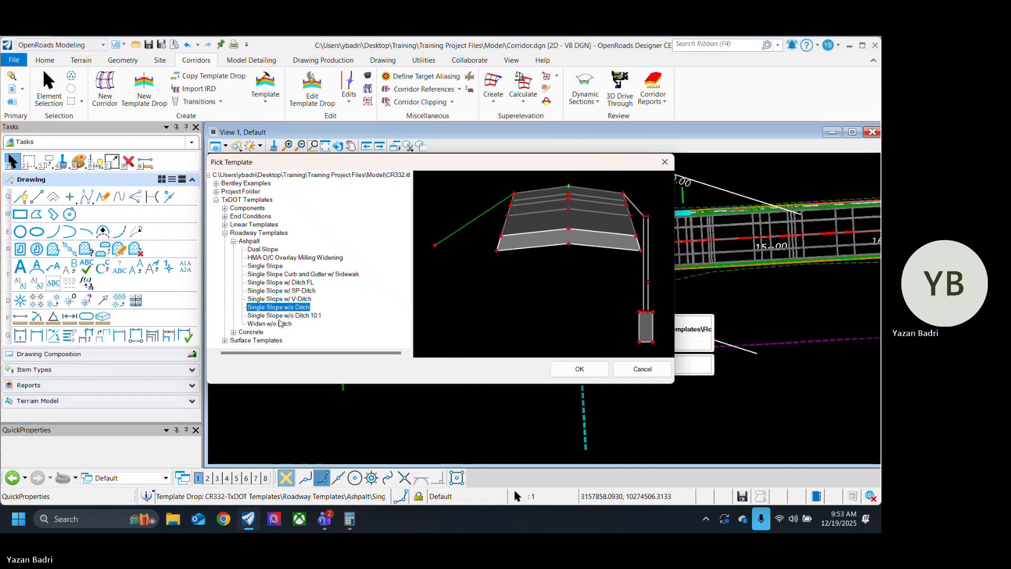
click(279, 323)
click(580, 369)
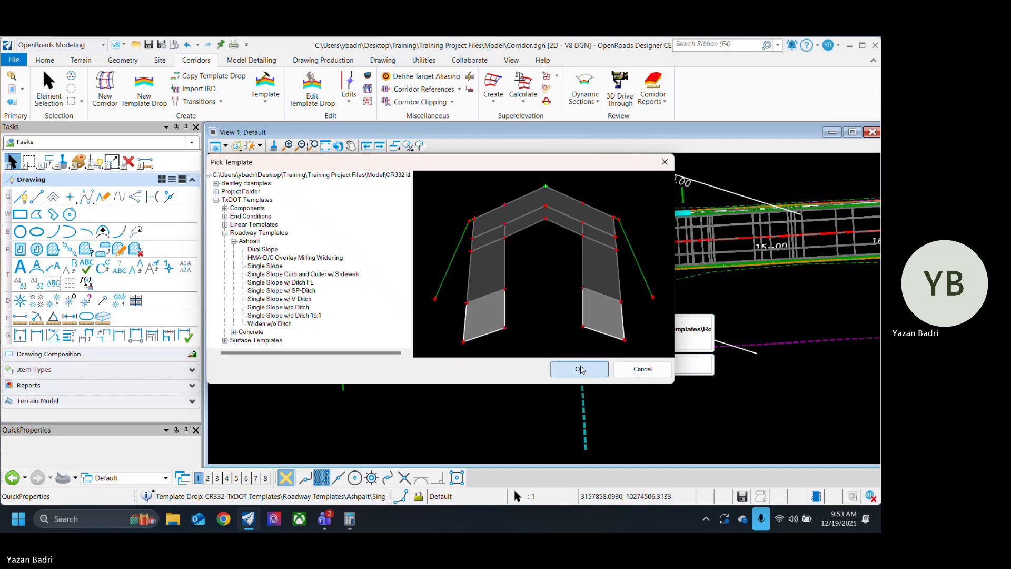
click(437, 424)
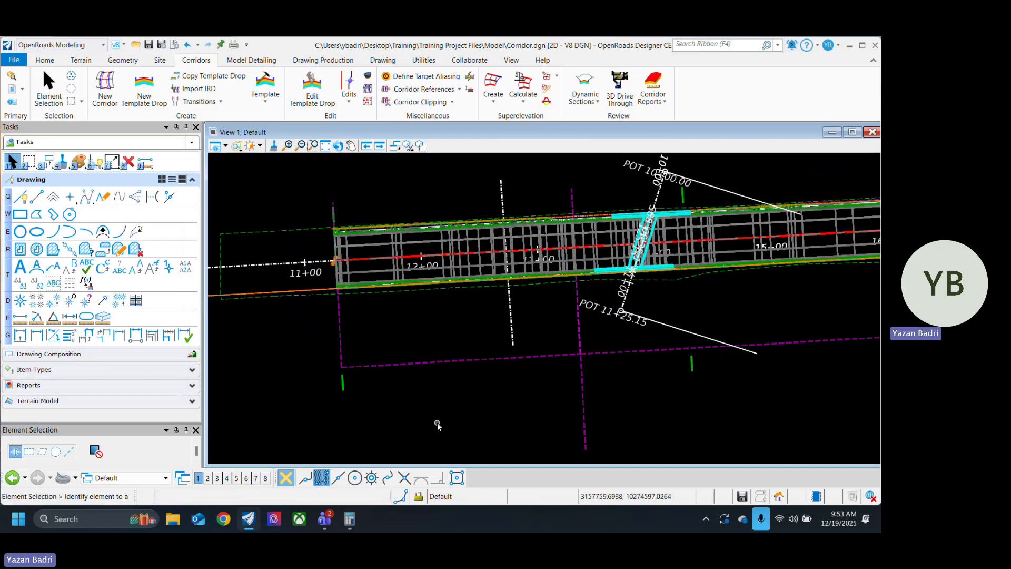
Step: Inspect the updated corridor in plan and open the dynamic cross sections of corridor CR332 in View 2
scroll(405, 335, up, 4)
scroll(432, 337, down, 5)
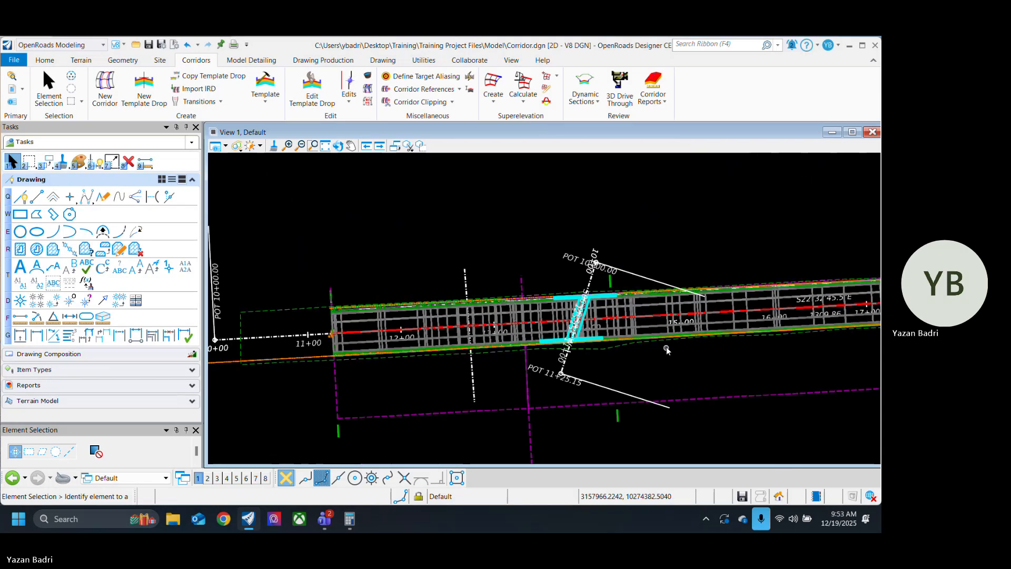
scroll(658, 353, up, 5)
scroll(416, 343, up, 4)
scroll(422, 324, up, 2)
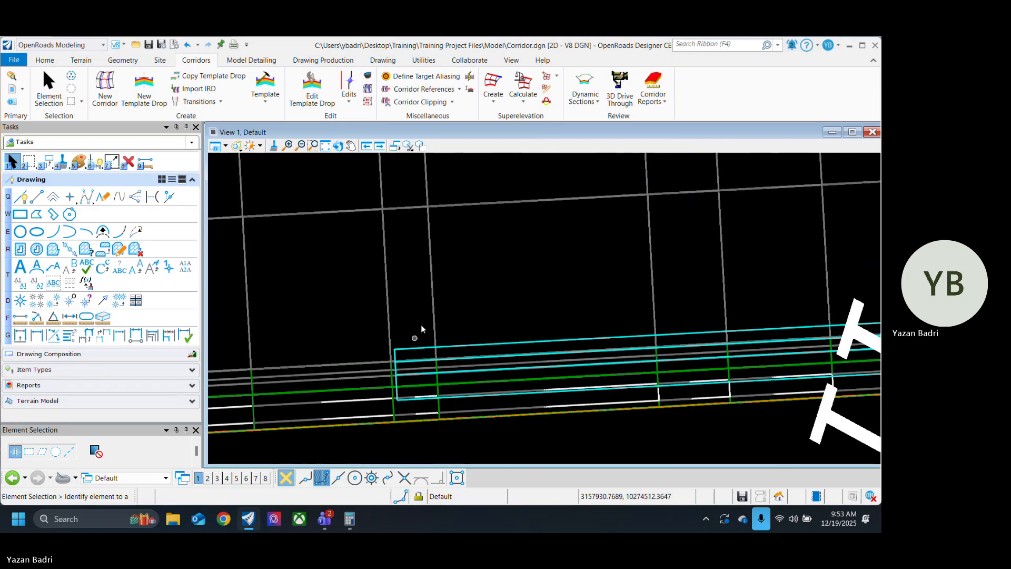
scroll(393, 287, down, 5)
scroll(463, 342, down, 3)
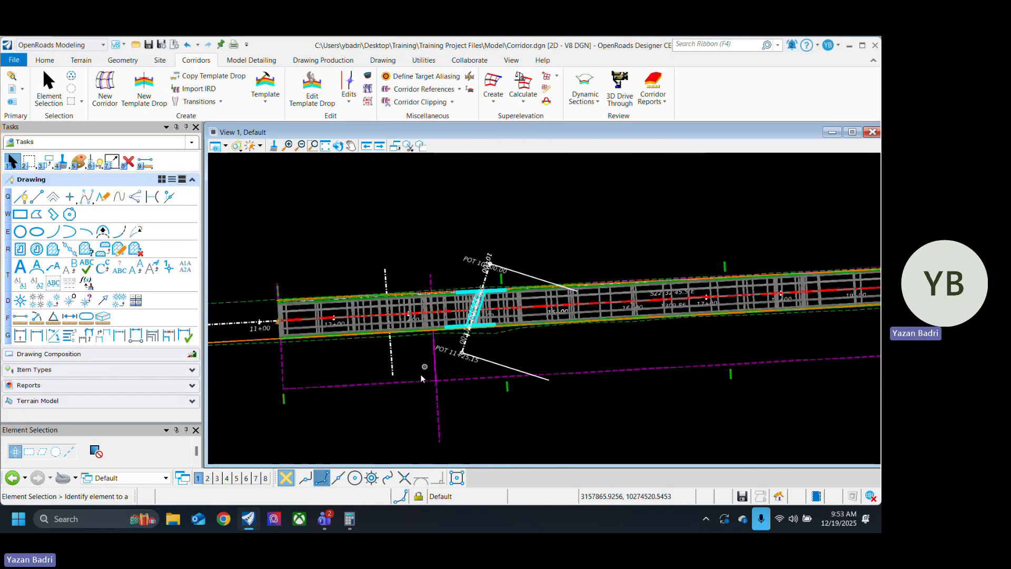
click(284, 400)
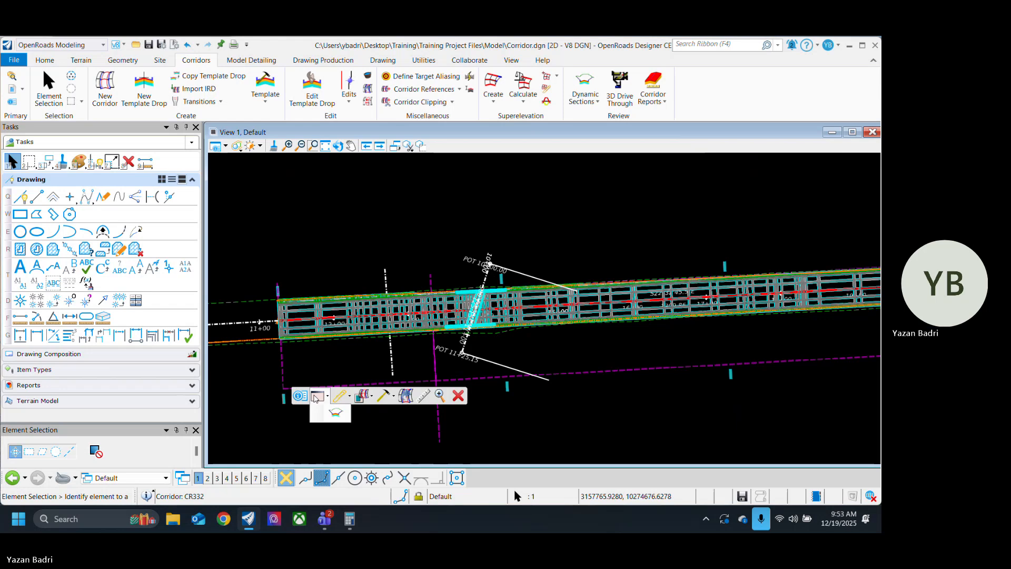
click(406, 396)
click(209, 479)
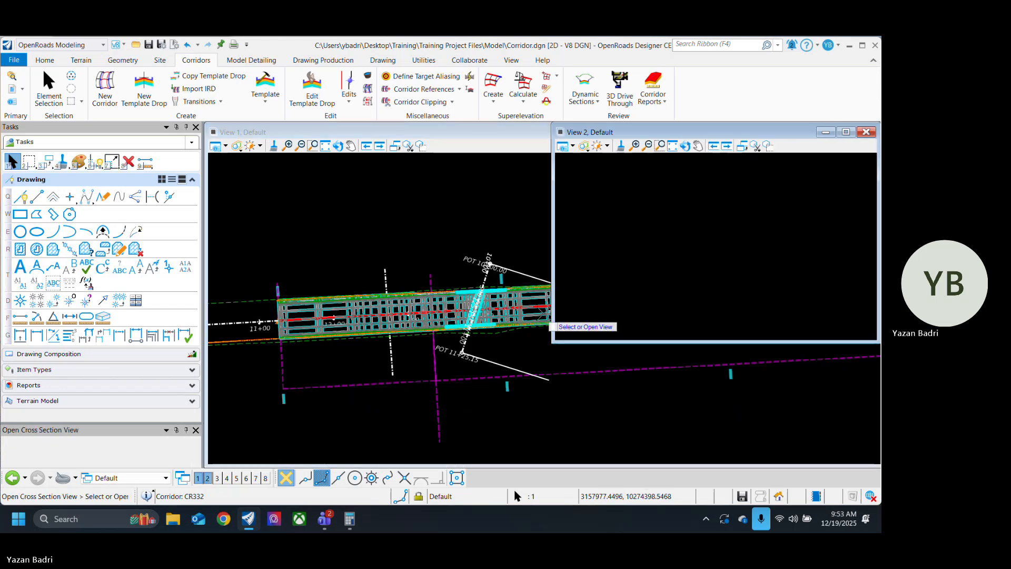
click(667, 255)
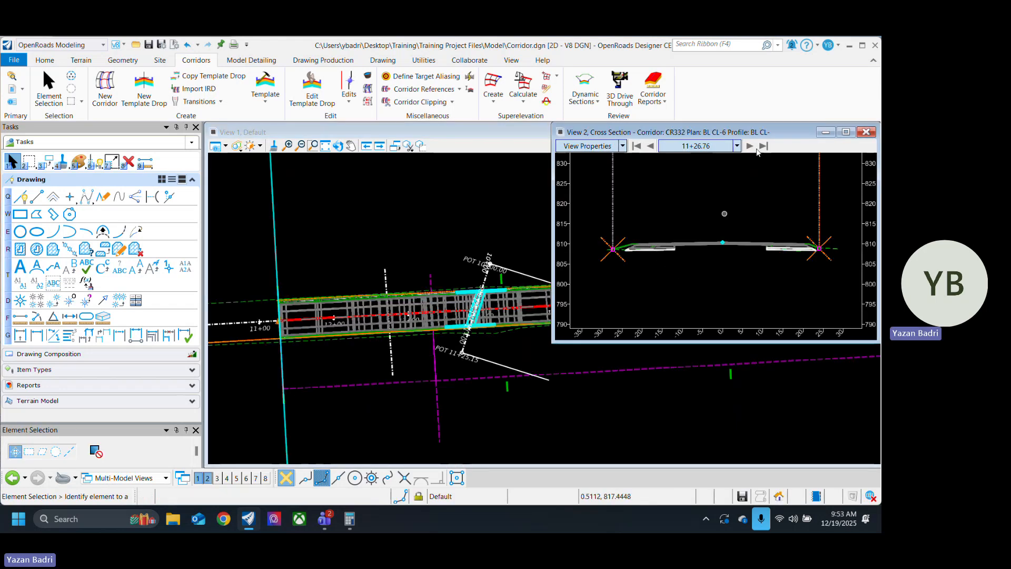
Step: Step forward through the CR332 cross sections to station 13+22.07, examining the widened pavement and end conditions against the existing ground
click(750, 146)
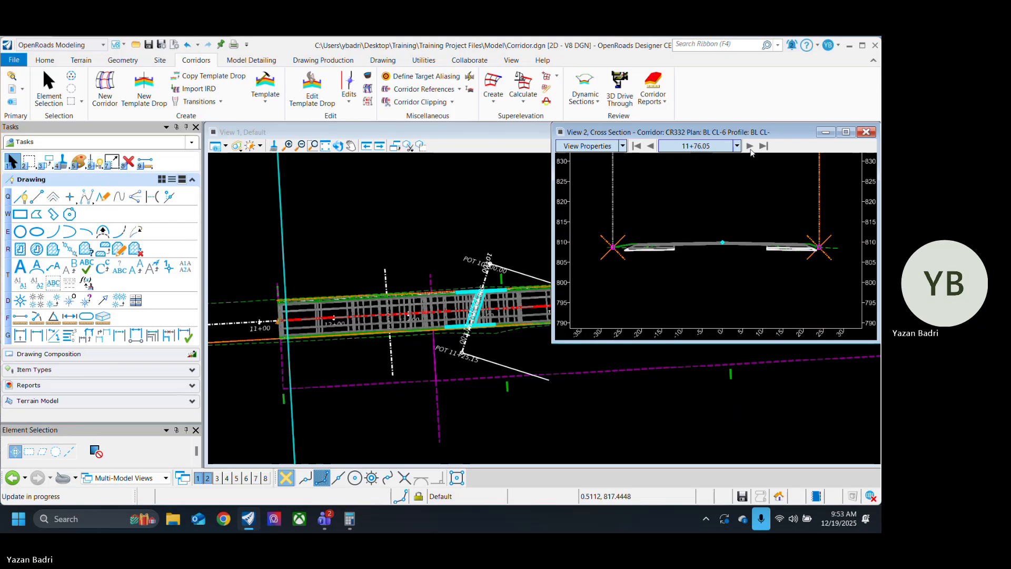
click(750, 147)
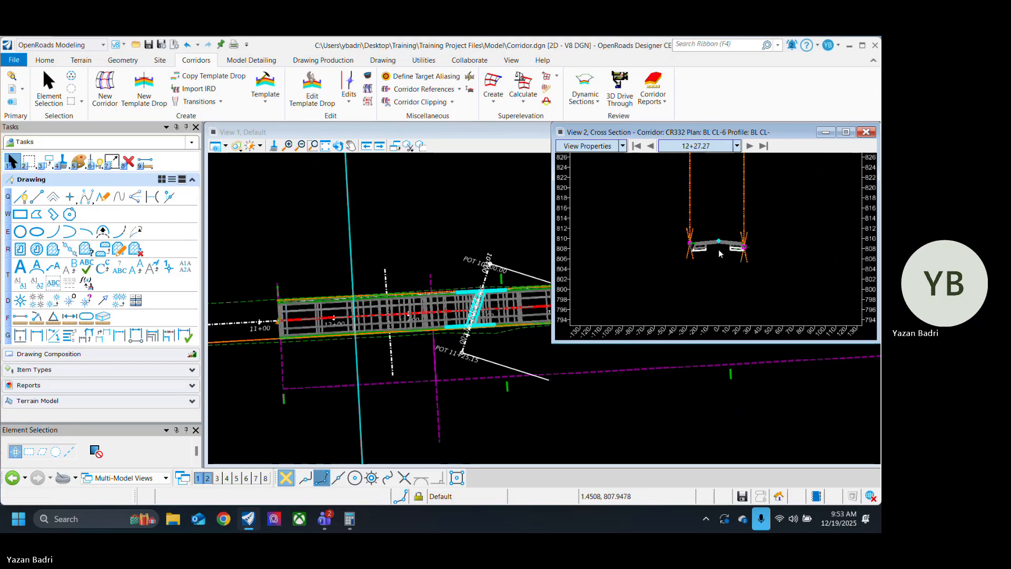
scroll(705, 243, up, 4)
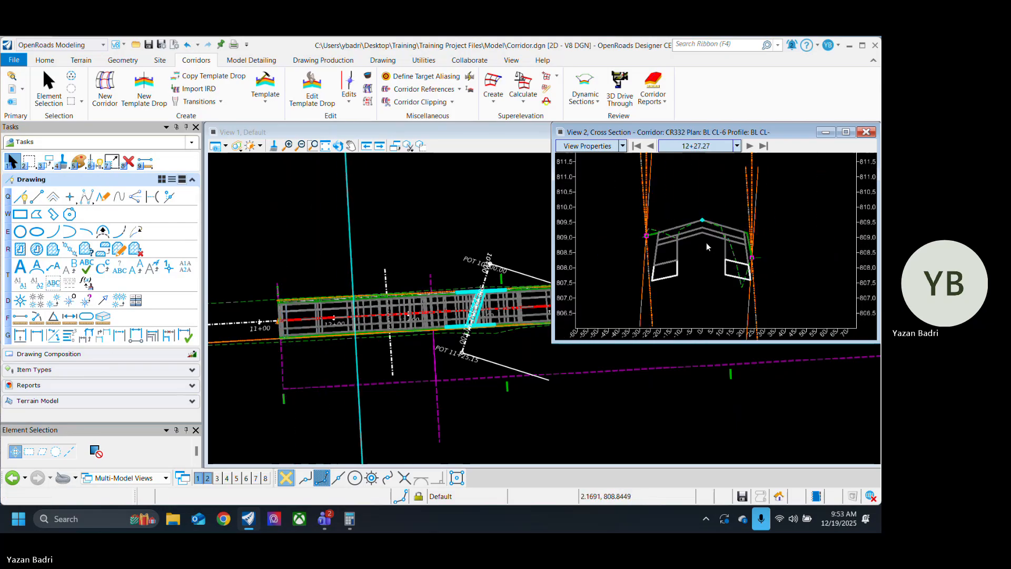
click(750, 147)
click(750, 147)
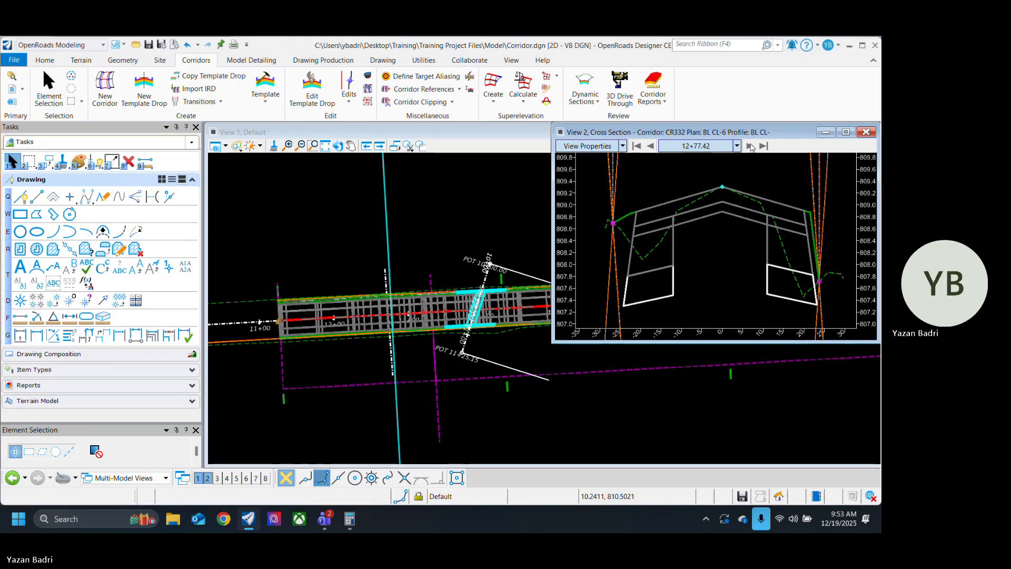
click(750, 147)
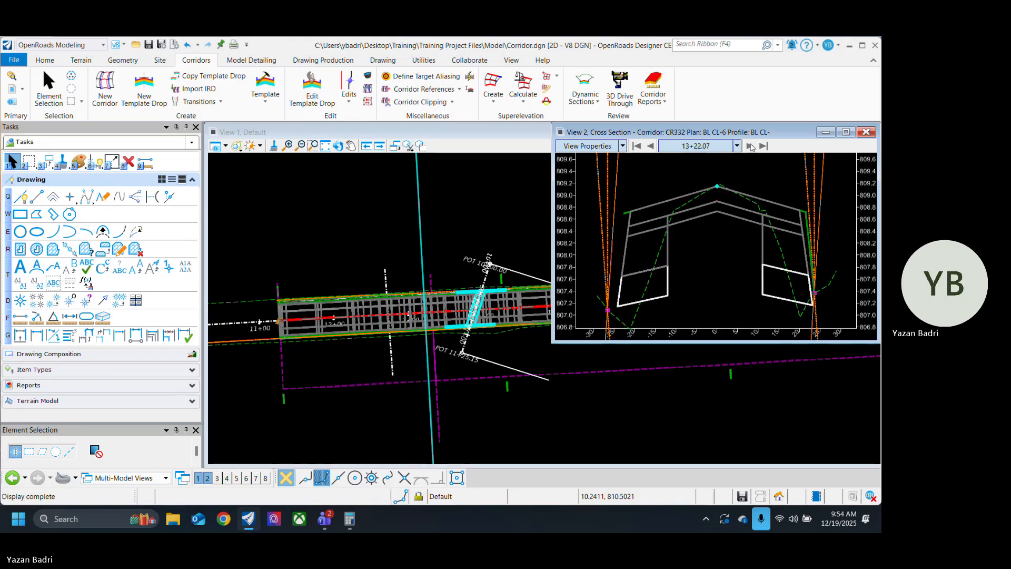
scroll(785, 216, up, 3)
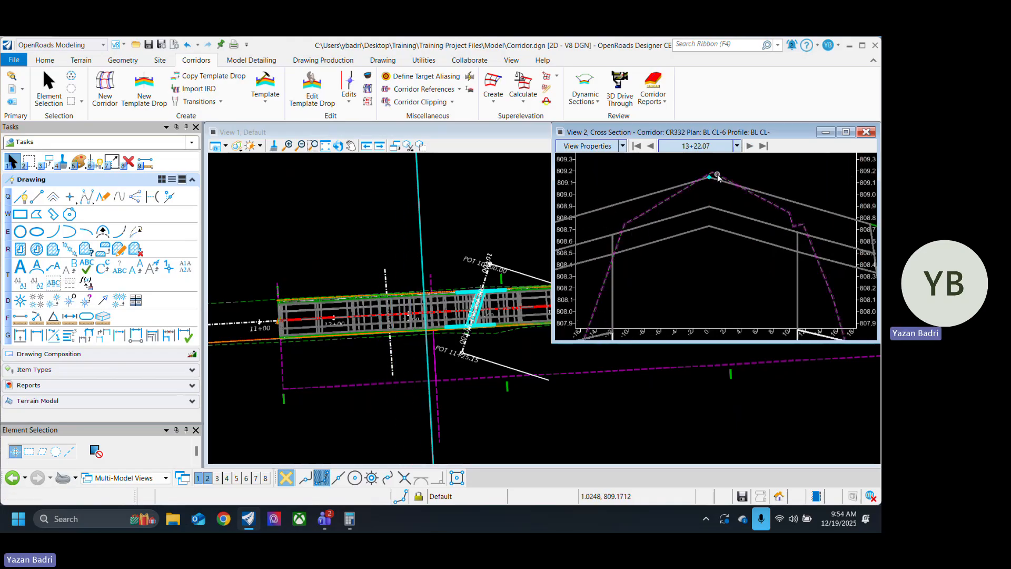
scroll(619, 211, down, 3)
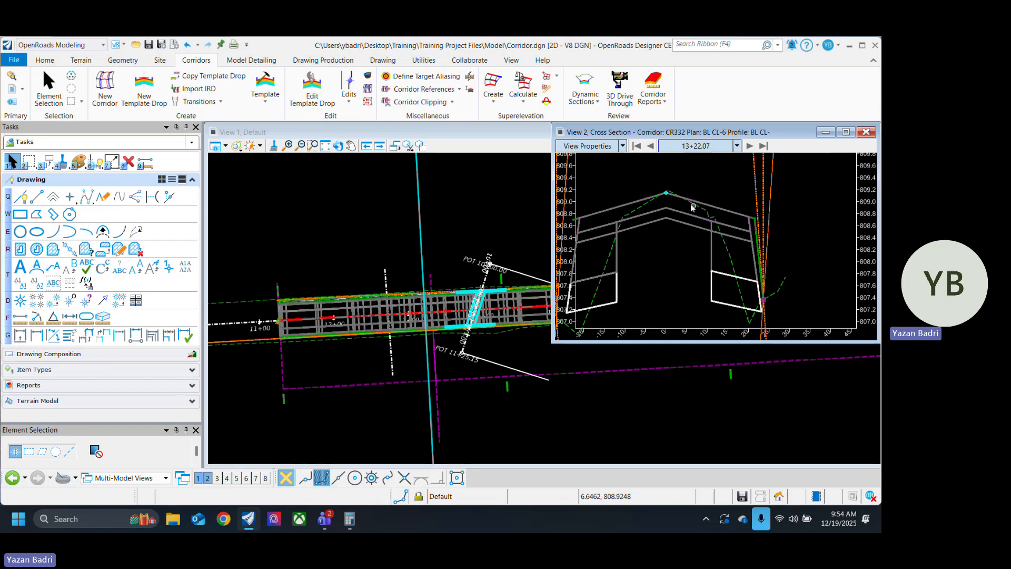
Step: Step the CR332 cross sections forward to station 13+79.14, checking the widened pavement layers against the existing ground
scroll(695, 205, up, 4)
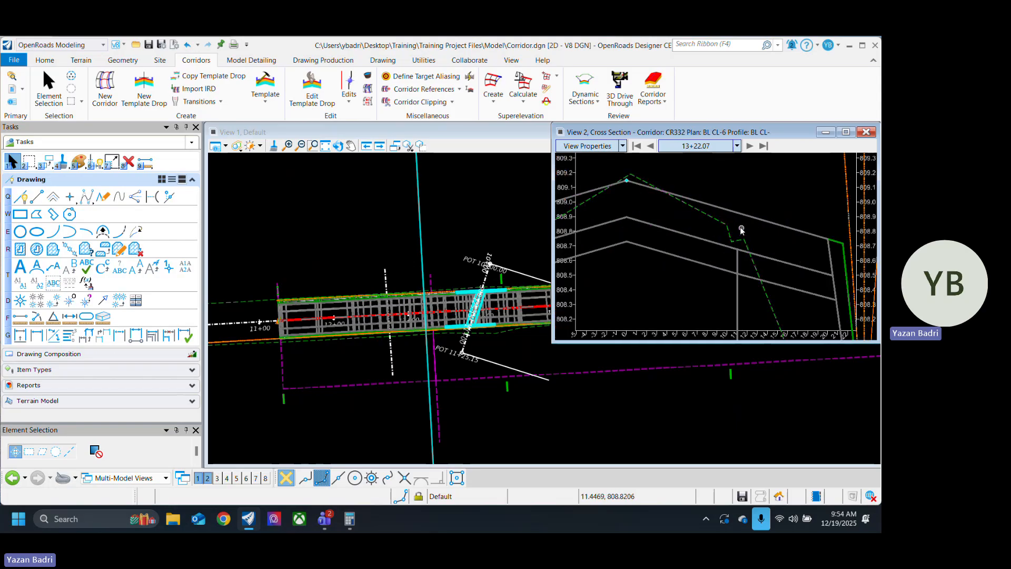
scroll(742, 227, down, 3)
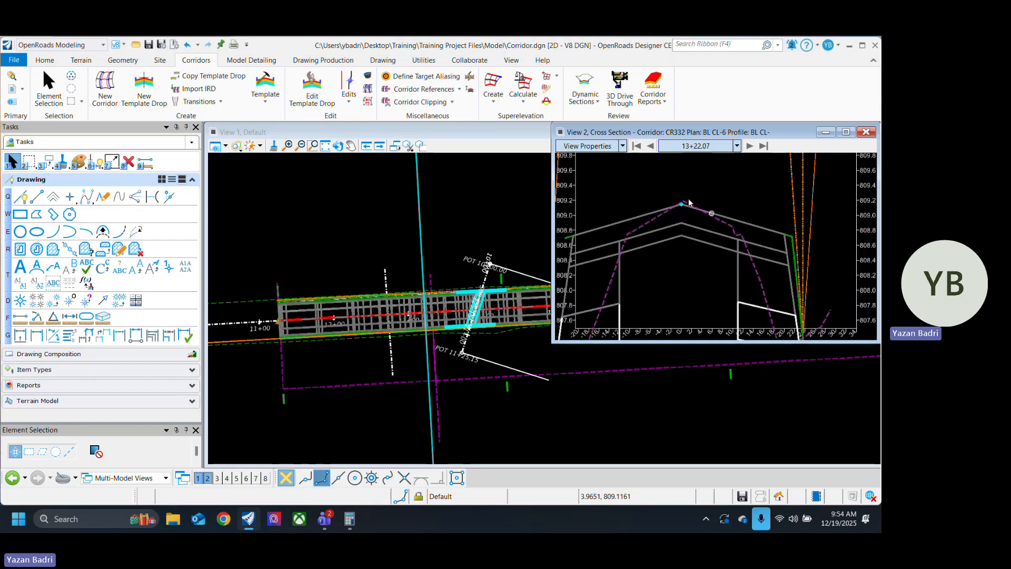
click(750, 150)
click(751, 150)
click(750, 150)
click(750, 151)
click(751, 151)
click(751, 150)
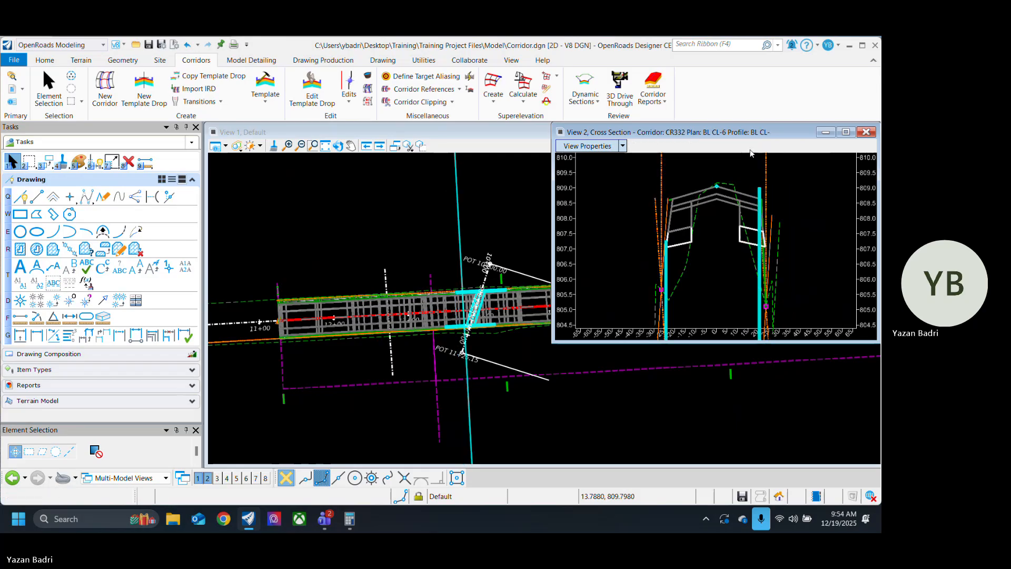
click(750, 150)
scroll(735, 232, up, 4)
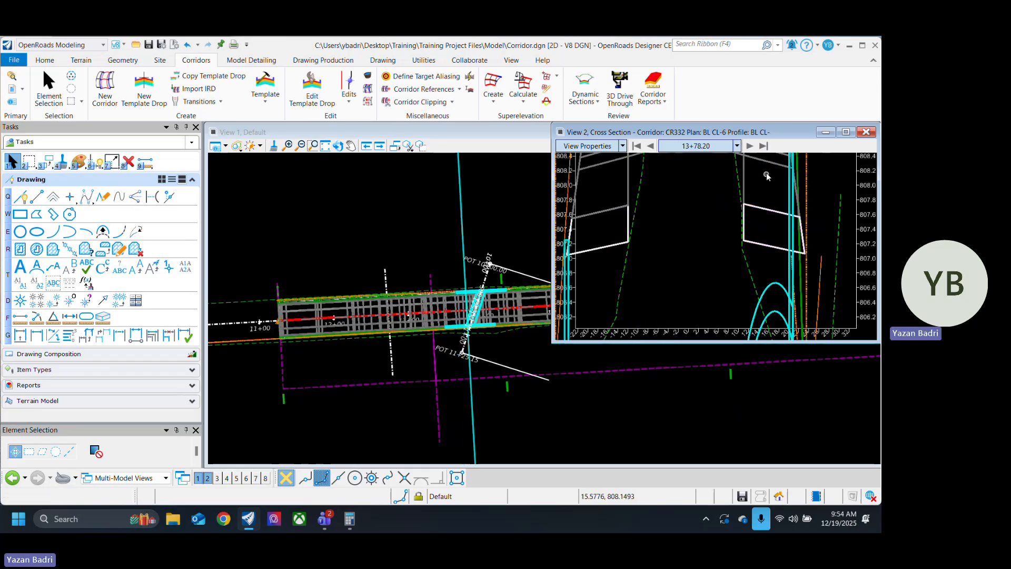
click(751, 147)
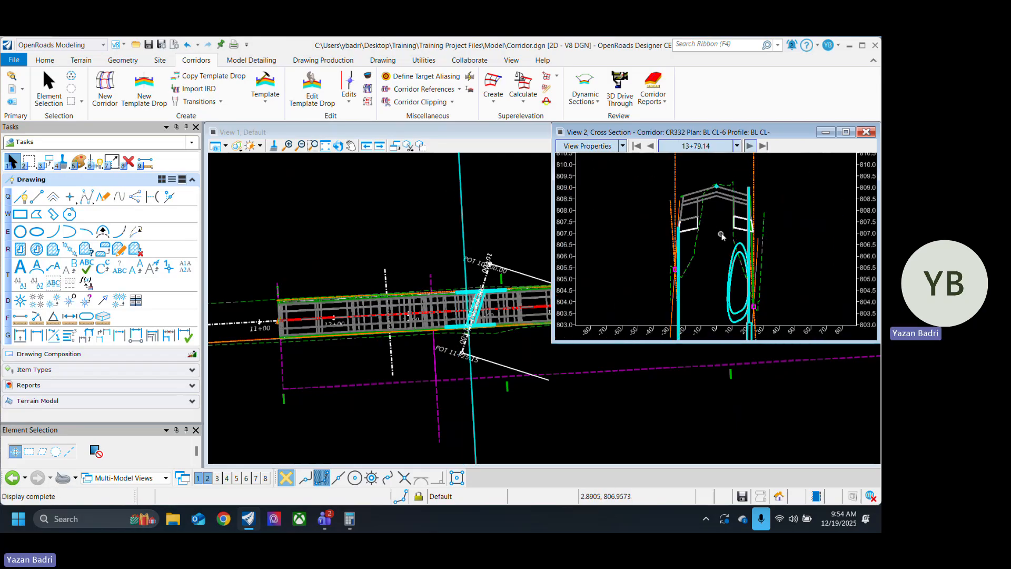
Step: Examine the section at station 13+79.14 around the pavement crown, both widened edges, the headwalls and the storm conduit
scroll(721, 235, up, 4)
scroll(714, 254, down, 3)
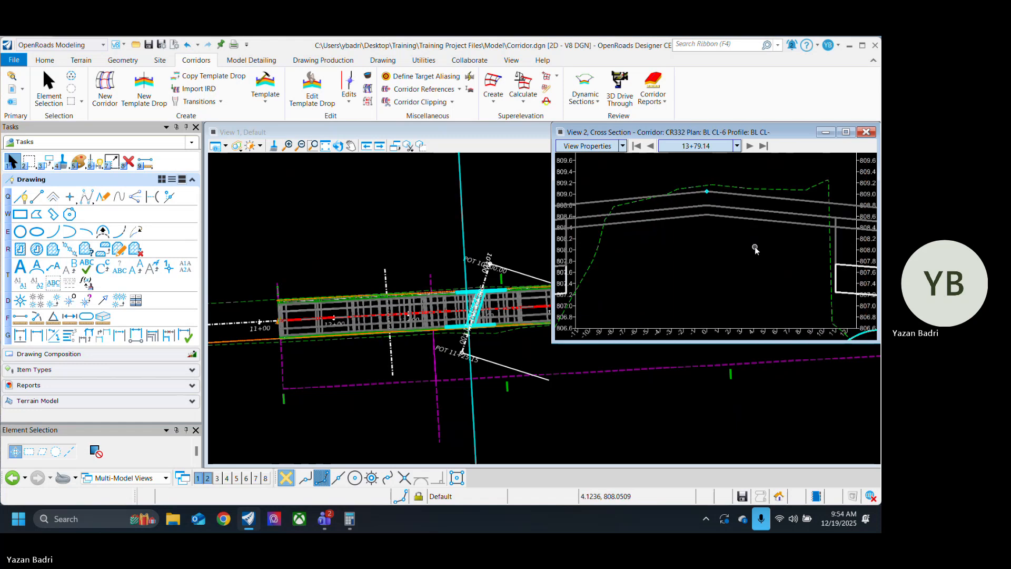
scroll(724, 263, up, 5)
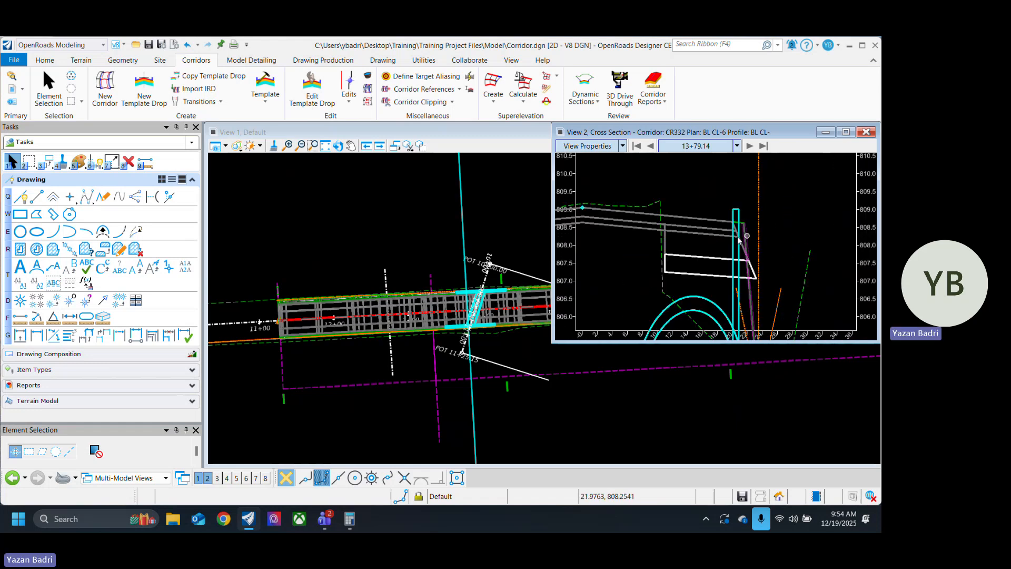
scroll(743, 235, up, 4)
scroll(755, 210, down, 4)
scroll(789, 237, down, 4)
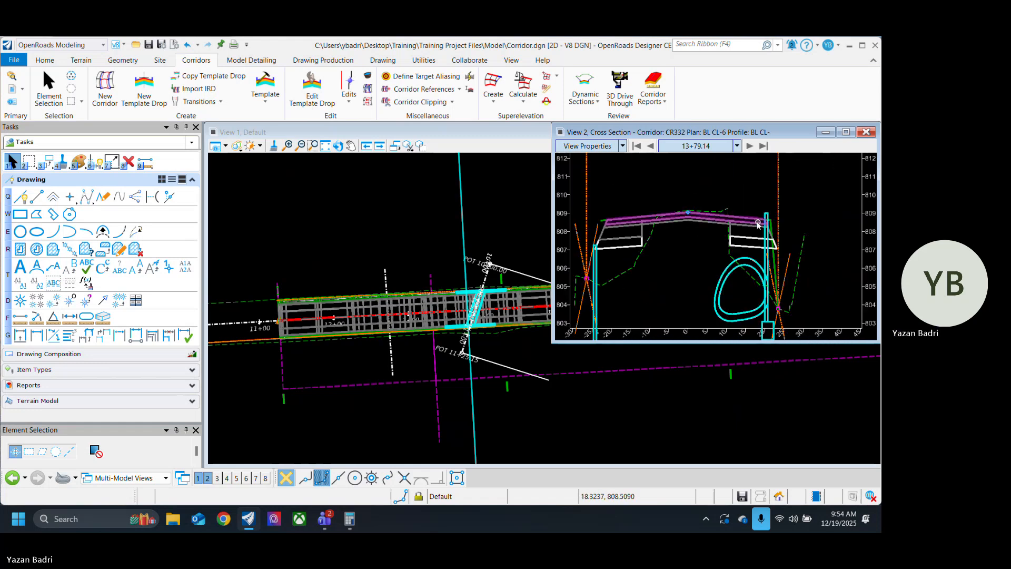
scroll(662, 240, up, 5)
scroll(662, 240, down, 4)
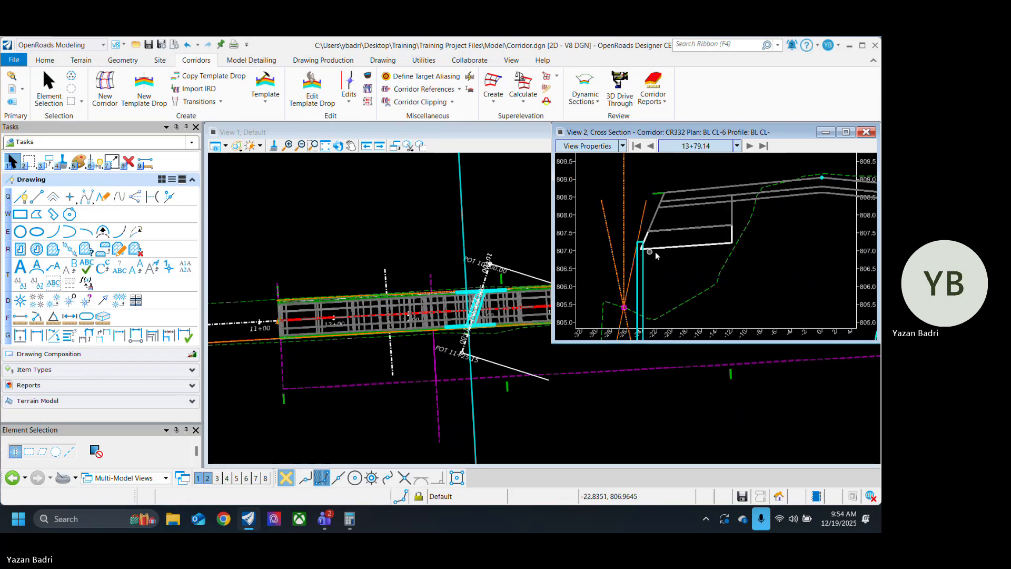
scroll(674, 270, up, 1)
scroll(675, 270, up, 1)
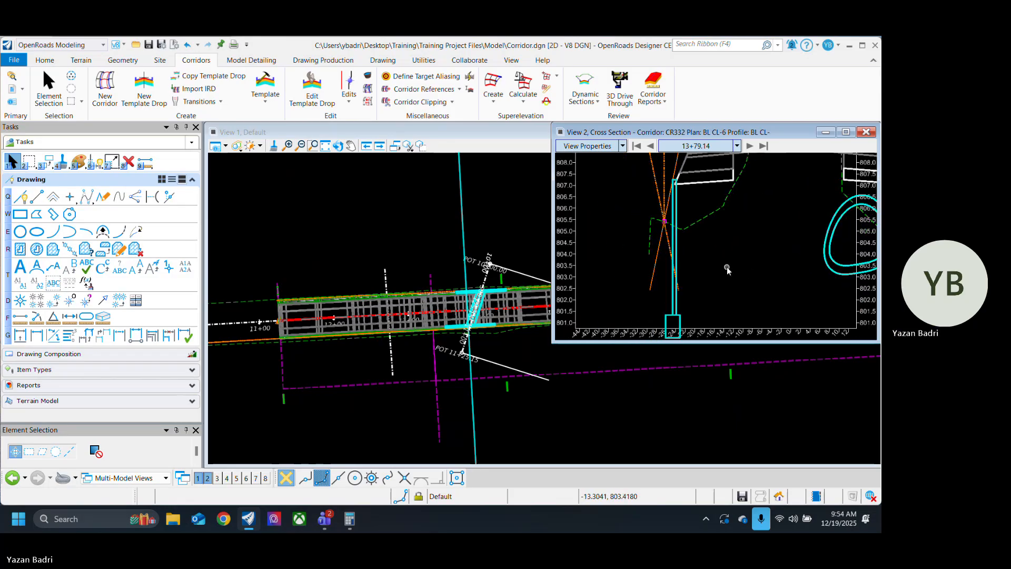
scroll(722, 266, down, 3)
Step: Step forward through the culvert crossing to station 14+28.20, examining the conduits and headwalls beneath the widened roadway
click(749, 146)
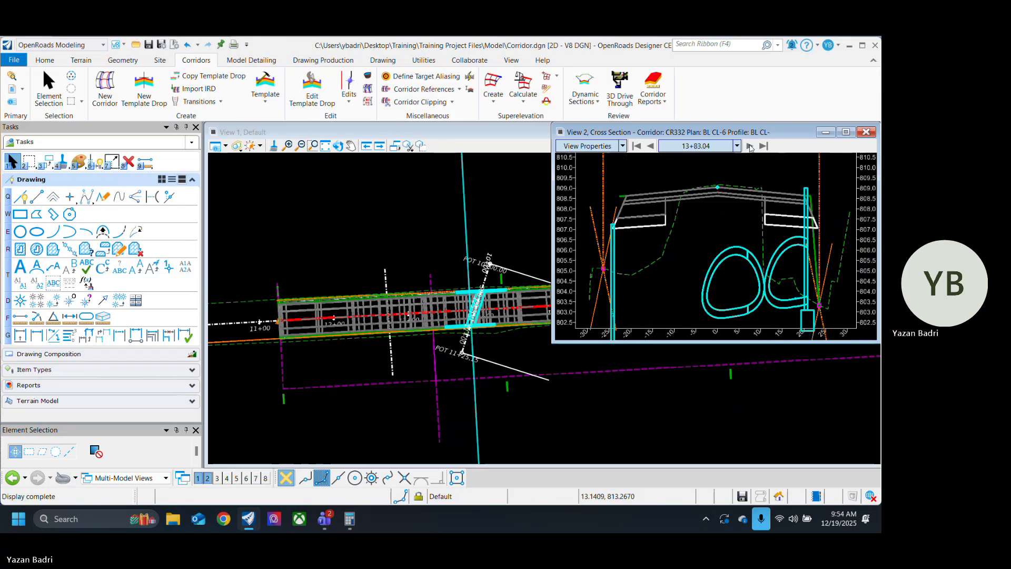
click(750, 147)
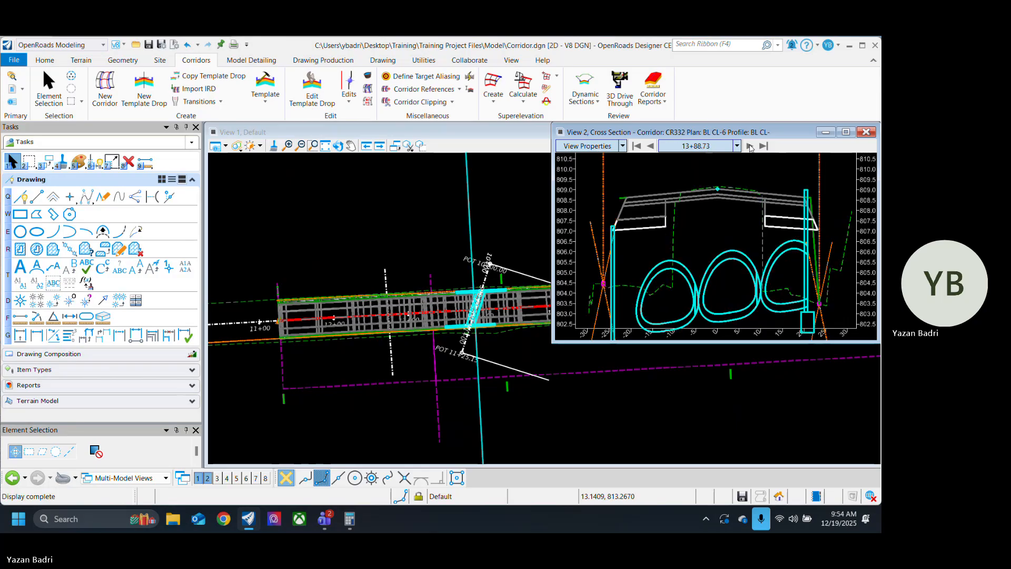
click(751, 146)
scroll(676, 250, down, 3)
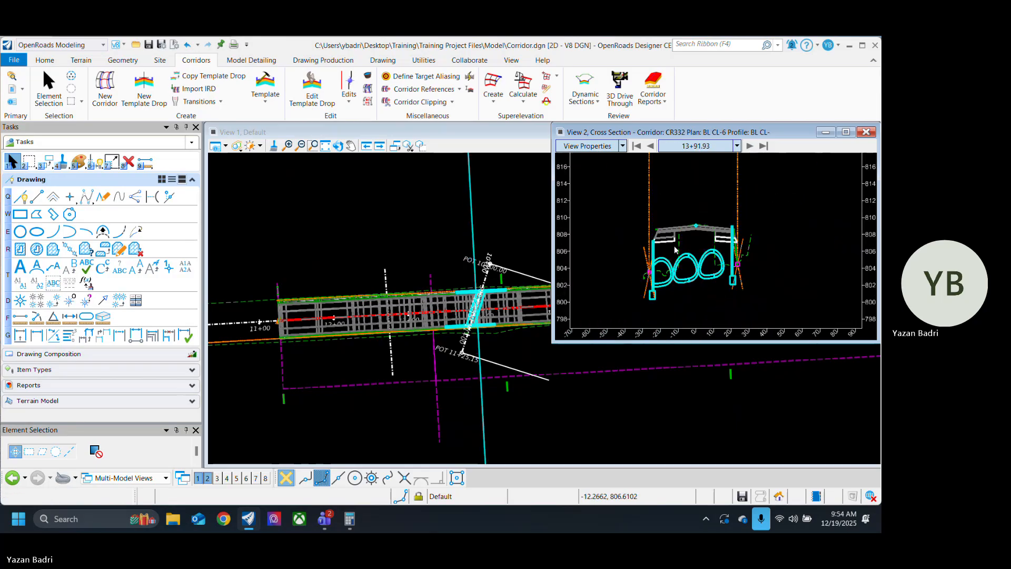
scroll(699, 240, up, 1)
scroll(636, 251, up, 1)
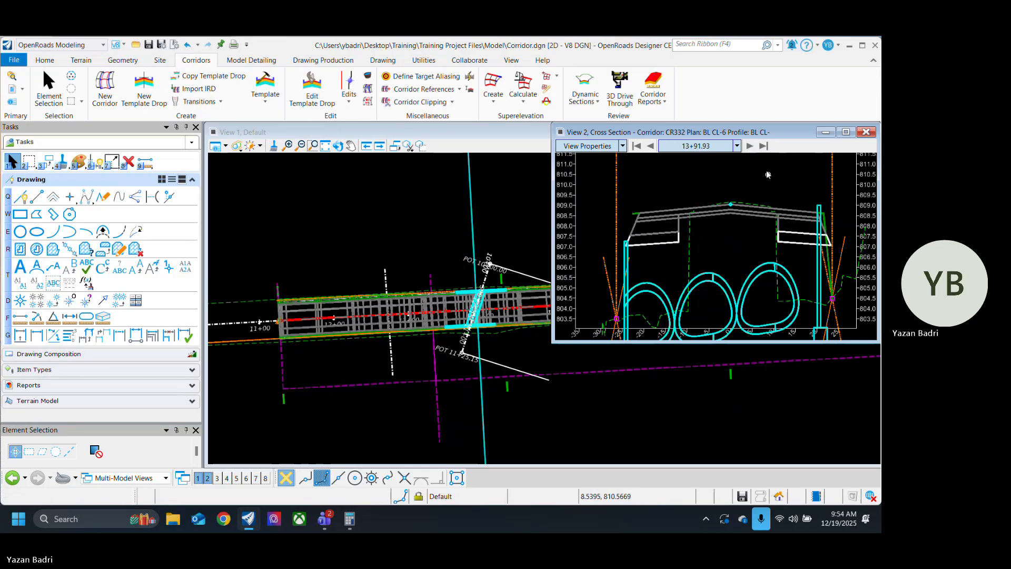
click(755, 149)
click(755, 149)
click(755, 149)
click(754, 150)
click(755, 149)
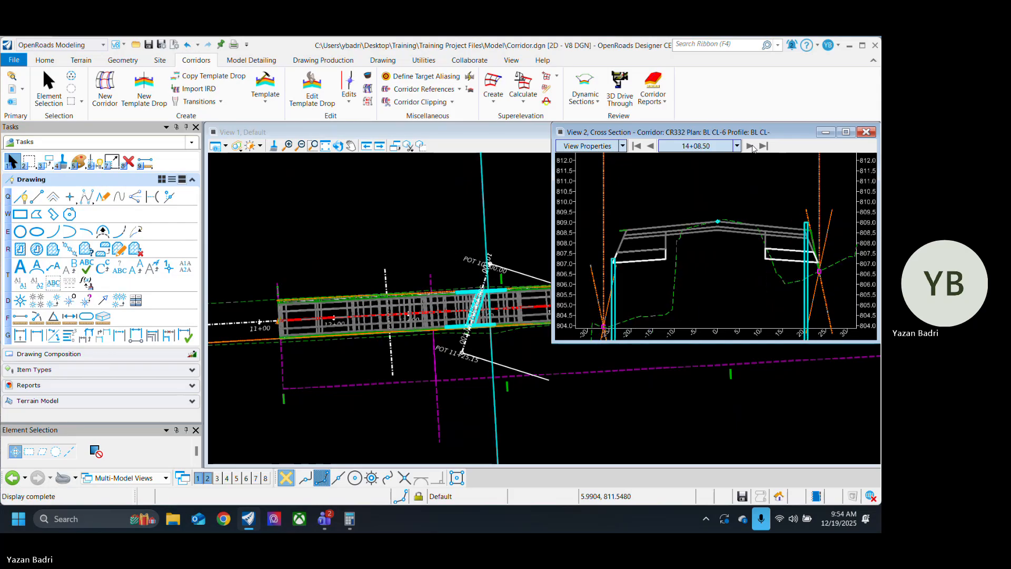
click(755, 150)
click(754, 149)
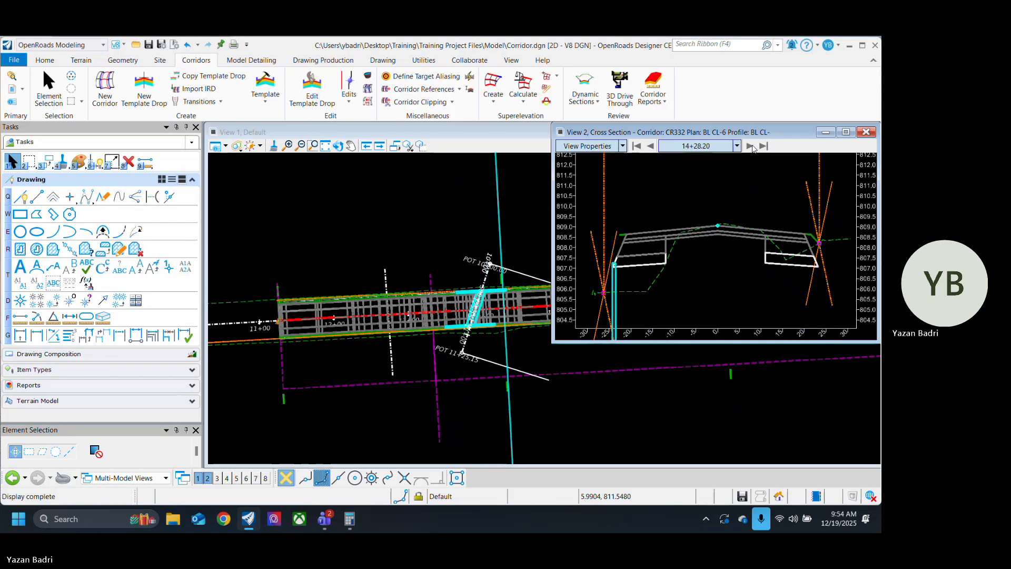
Step: Step back through the culvert sections to station 13+67.85, reviewing the storm conduits and headwalls relative to the widening
click(652, 145)
click(651, 146)
click(651, 146)
click(651, 146)
click(651, 146)
click(652, 146)
click(652, 146)
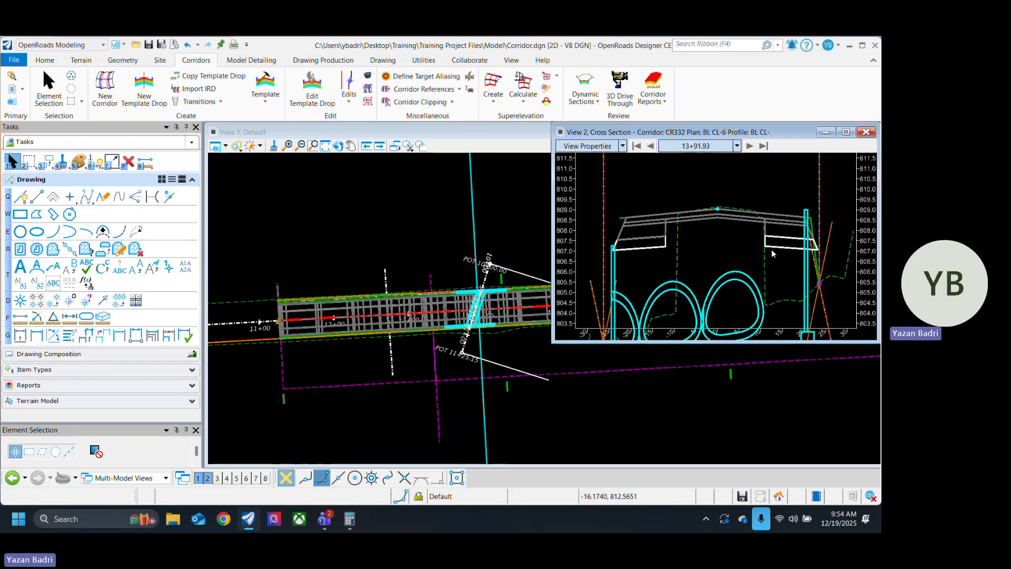
scroll(698, 279, down, 3)
scroll(636, 221, up, 2)
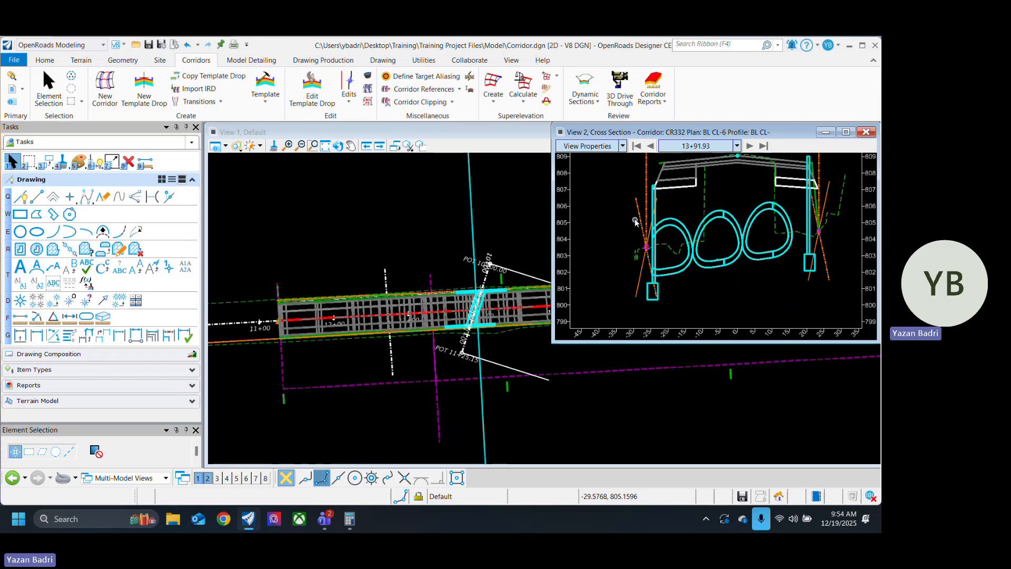
click(651, 146)
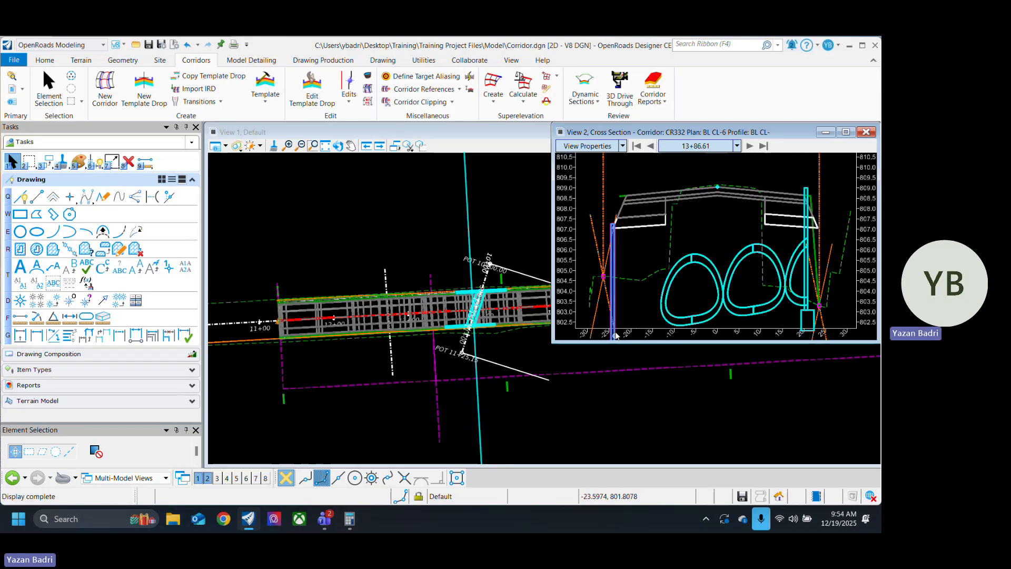
scroll(617, 256, down, 2)
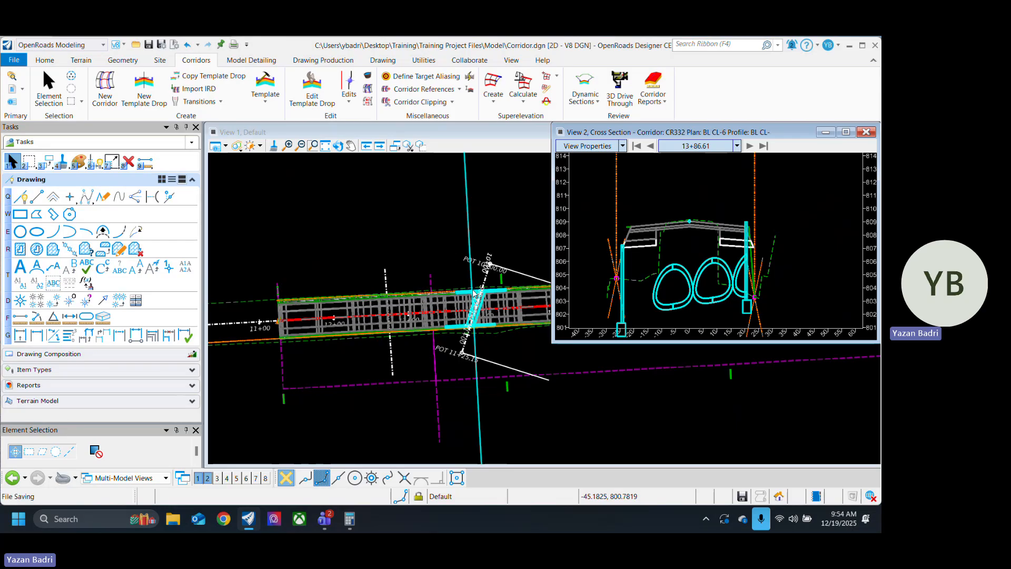
scroll(632, 294, up, 4)
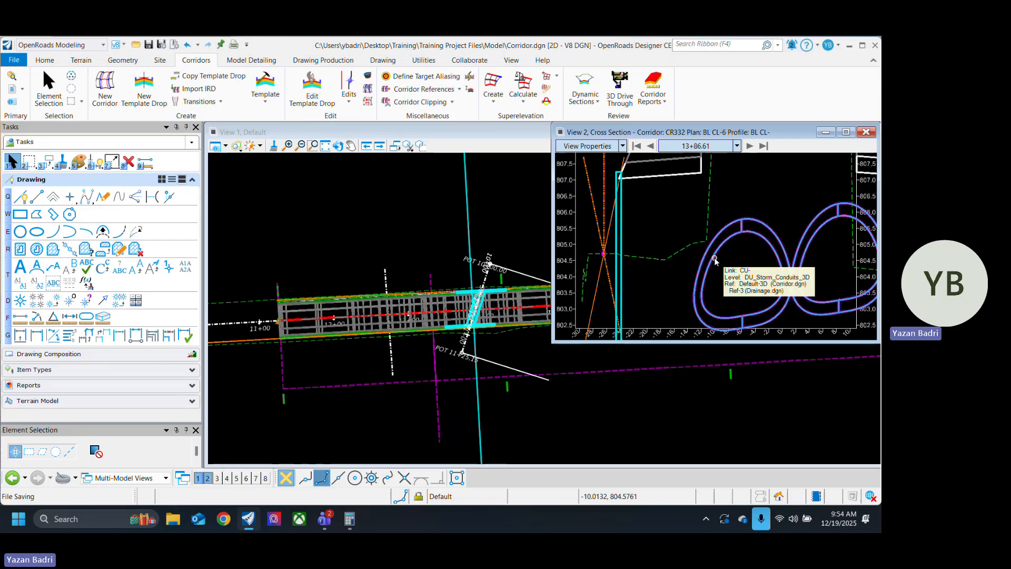
click(651, 147)
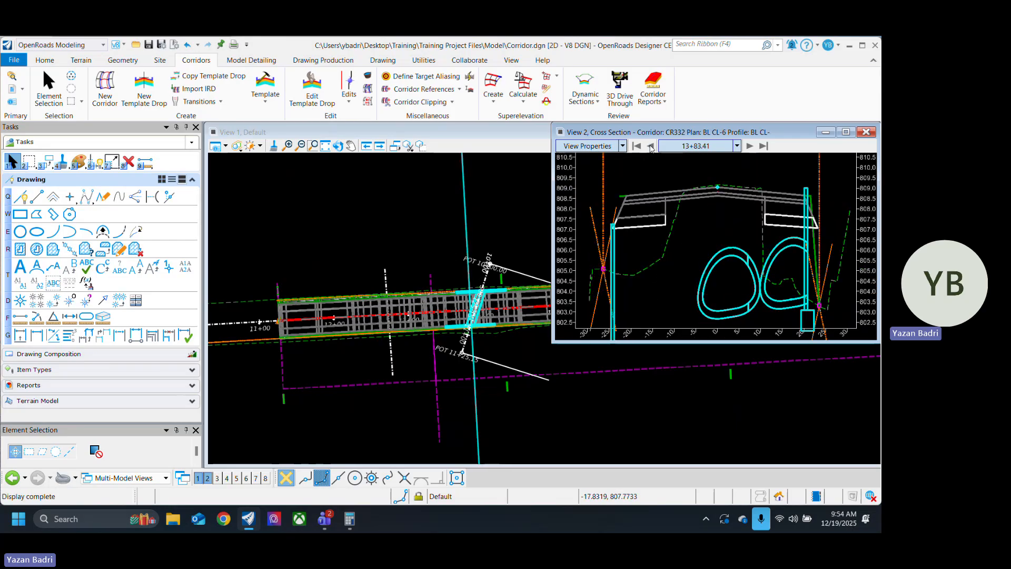
click(651, 147)
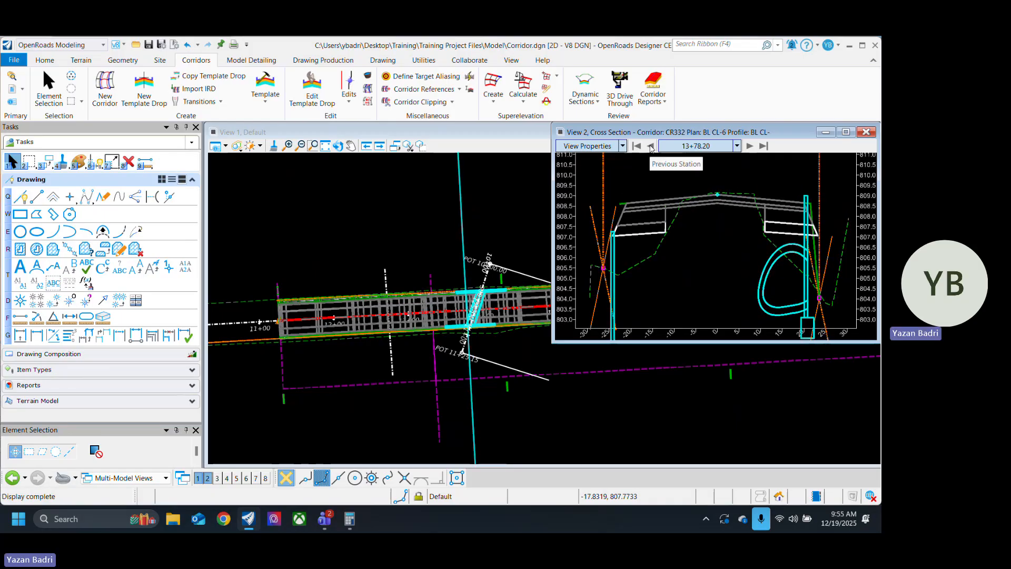
click(651, 147)
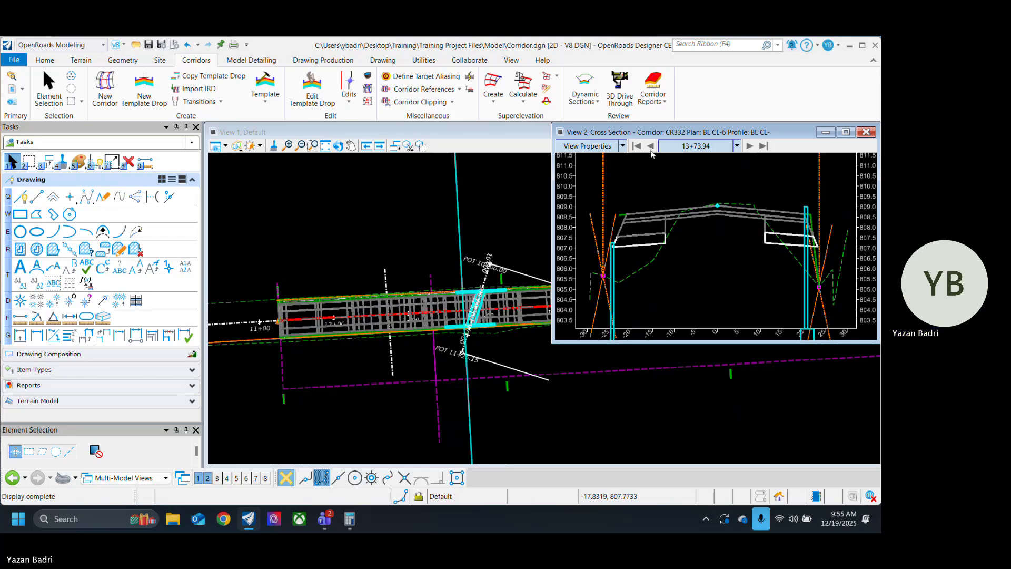
click(651, 147)
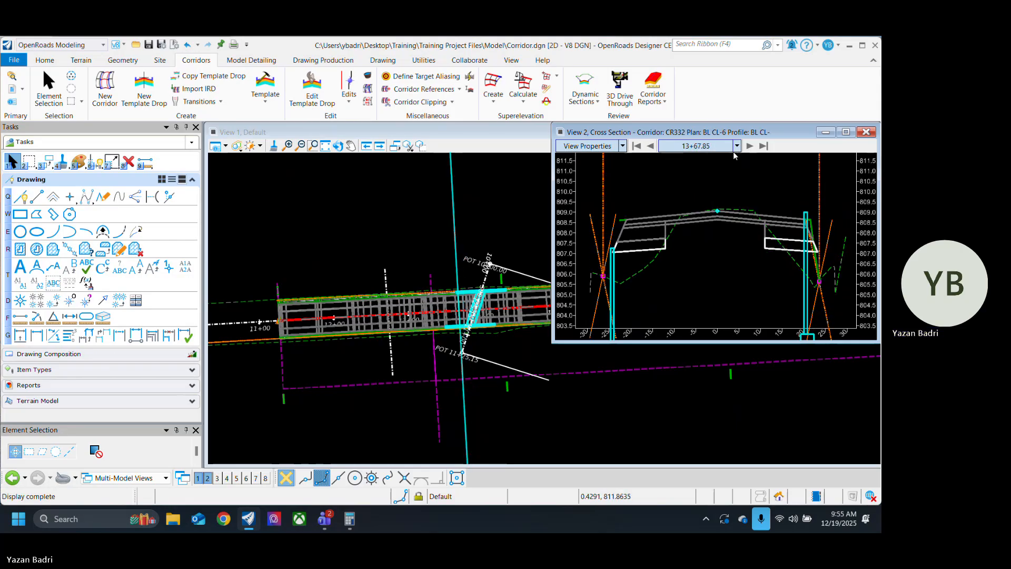
Step: Return forward to station 13+90.12 and examine the clearance between the widening's base layers and the three storm conduits
click(752, 147)
click(751, 147)
click(751, 147)
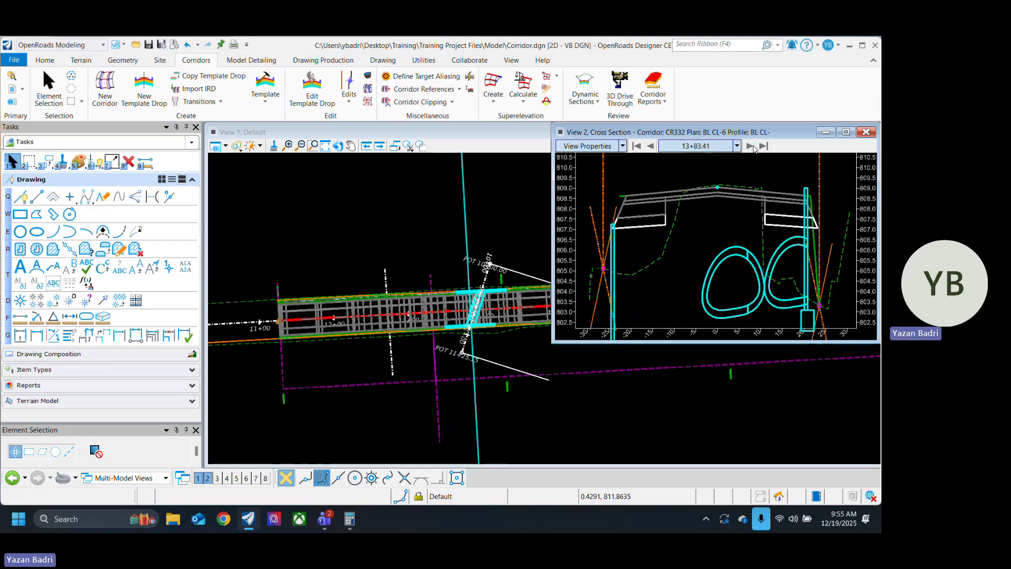
click(752, 146)
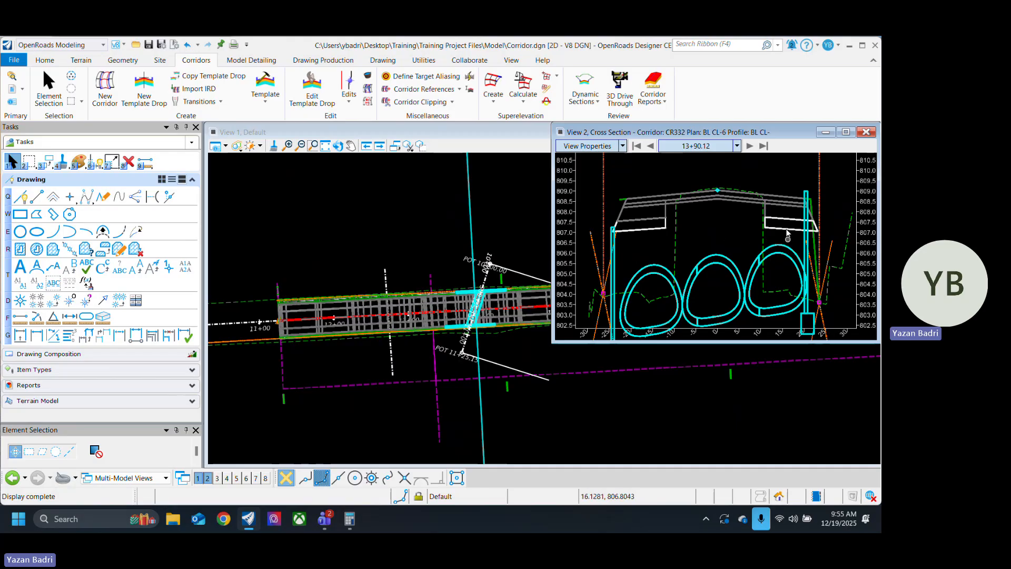
scroll(684, 232, up, 1)
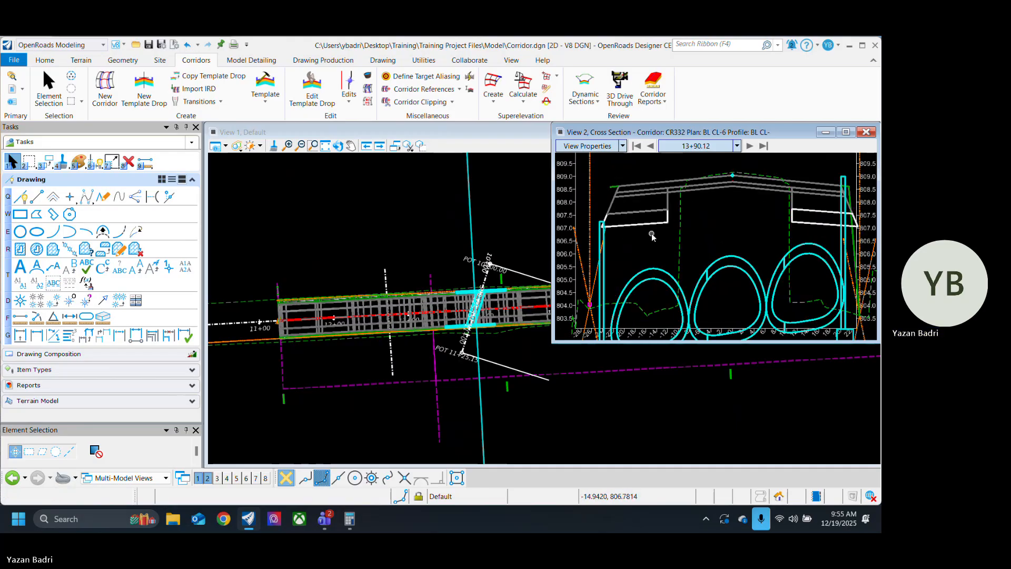
scroll(646, 238, up, 1)
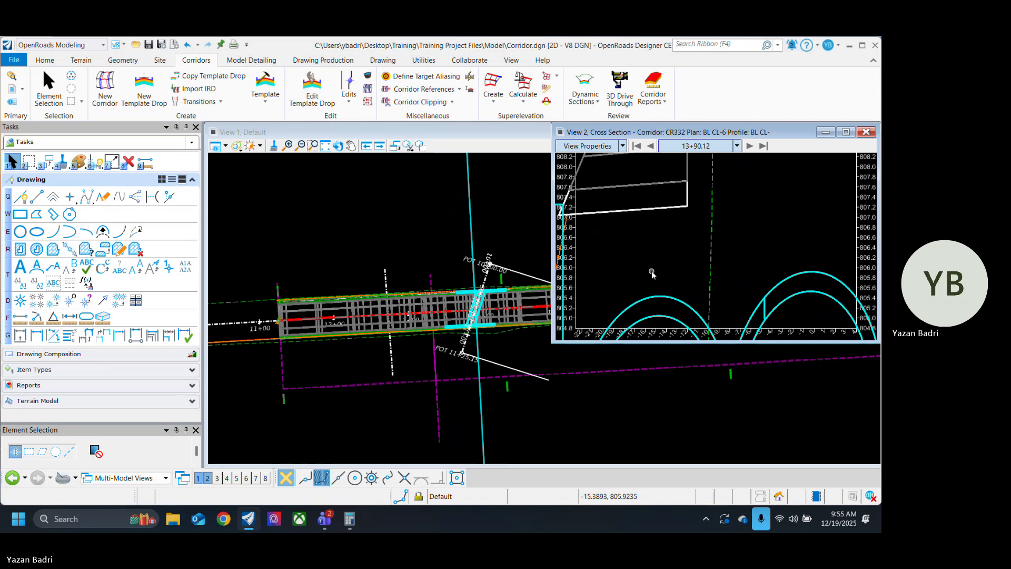
scroll(647, 280, down, 2)
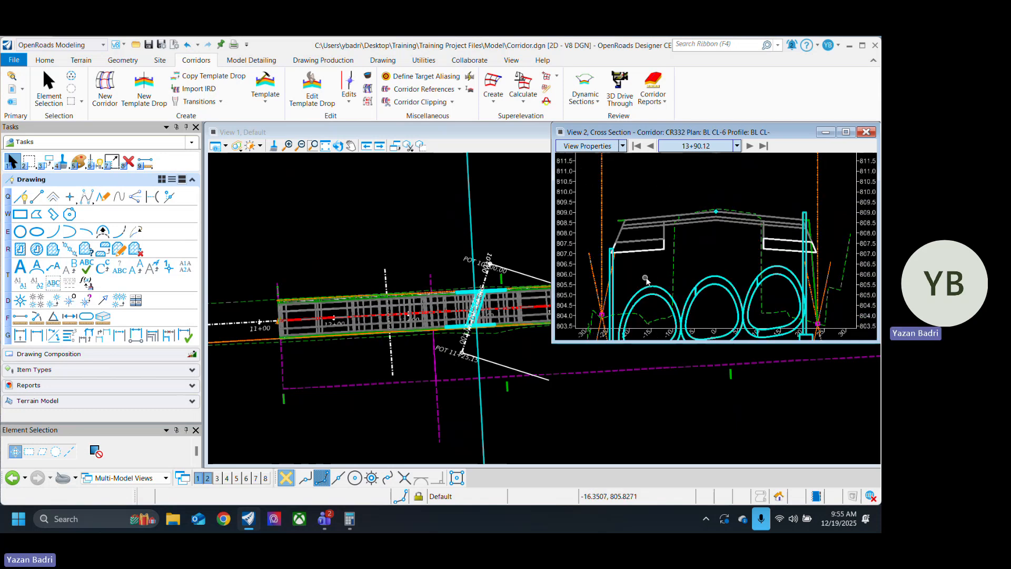
middle_drag(718, 263, 686, 258)
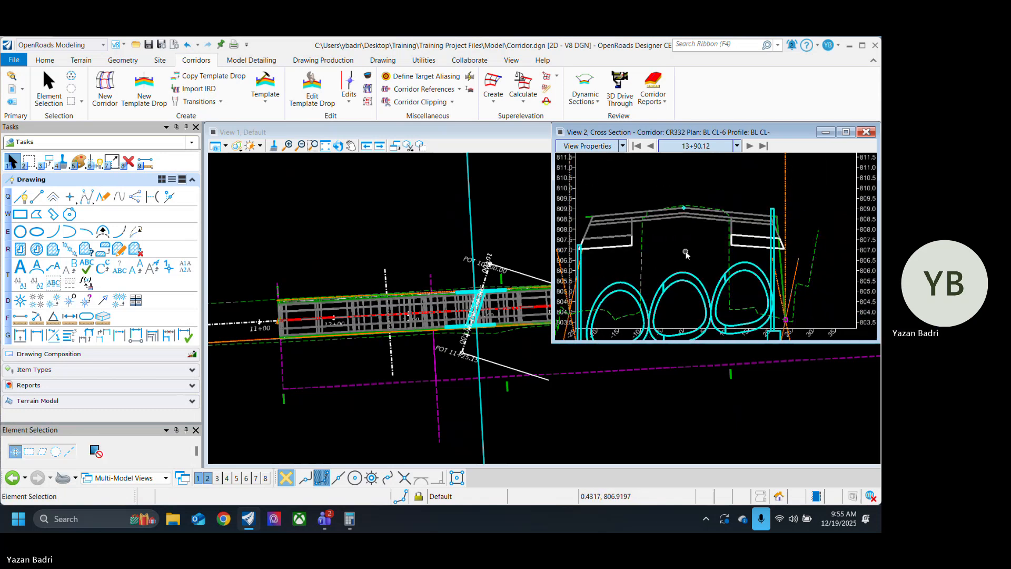
scroll(775, 243, up, 3)
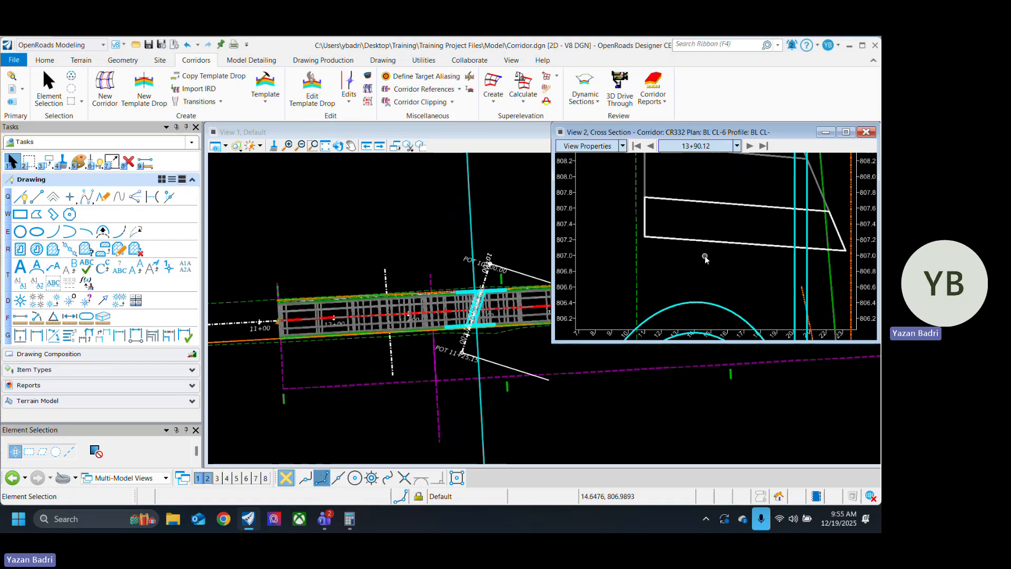
scroll(705, 257, down, 3)
middle_drag(709, 255, 754, 210)
scroll(690, 241, down, 3)
scroll(733, 241, up, 2)
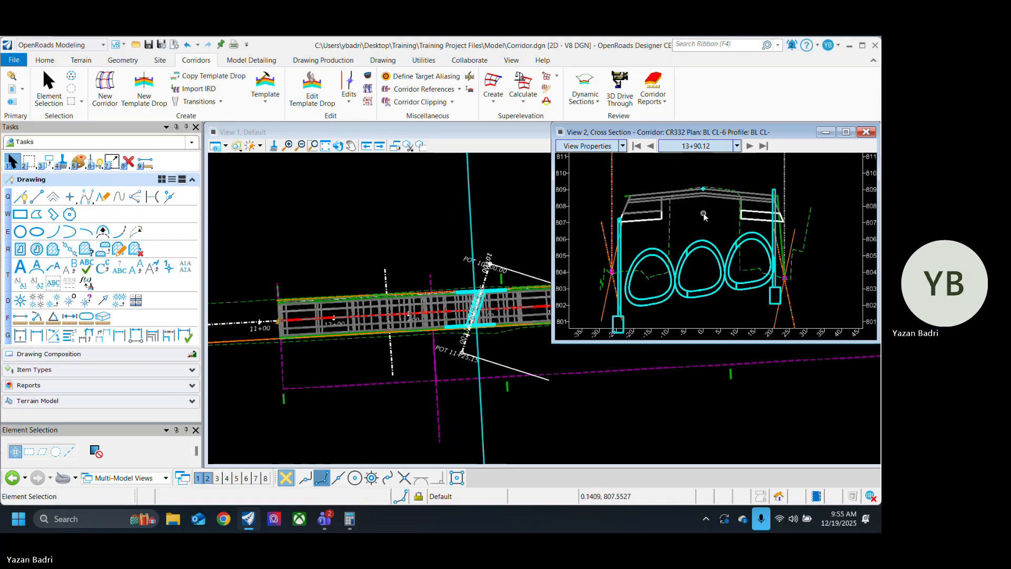
Step: Step forward past the culvert to station 14+85.74, checking how the end conditions tie into the existing ground
click(749, 146)
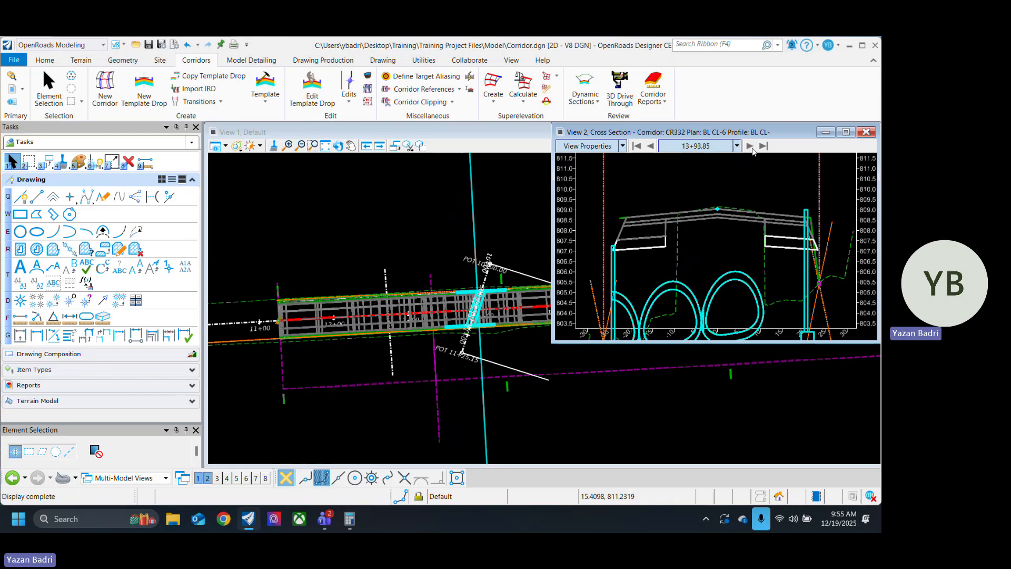
click(750, 146)
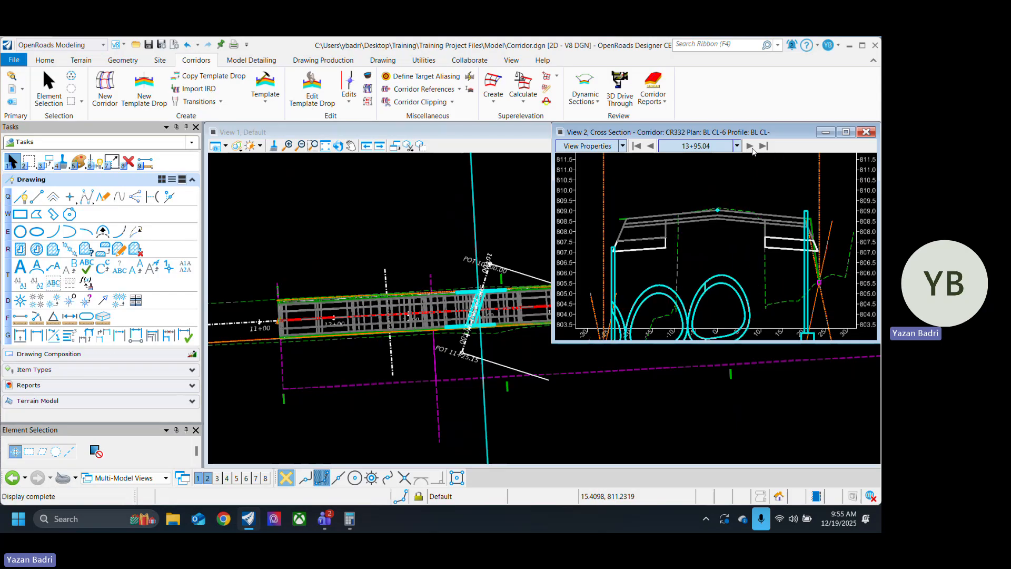
click(752, 150)
click(753, 150)
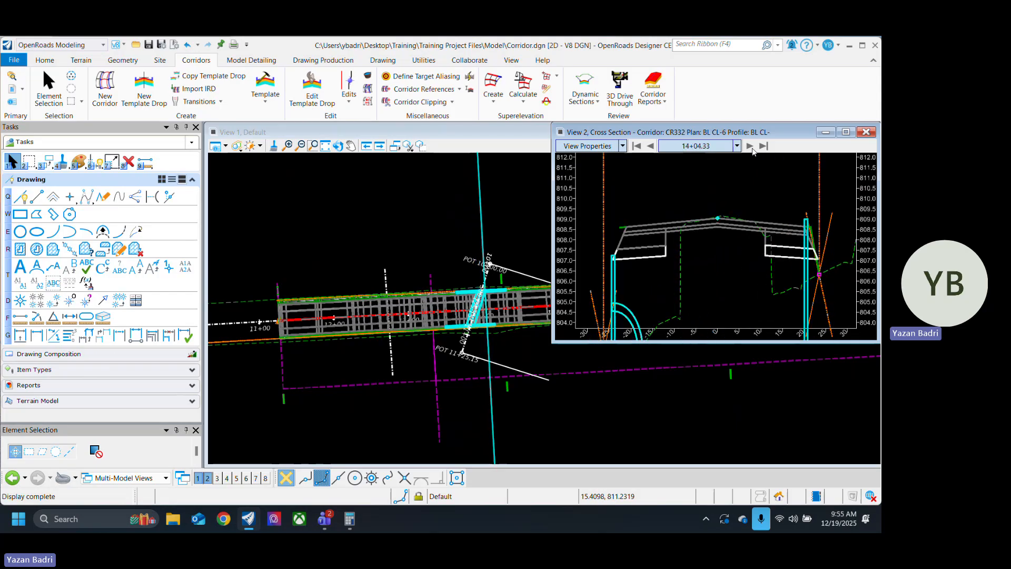
click(753, 149)
click(753, 150)
click(753, 150)
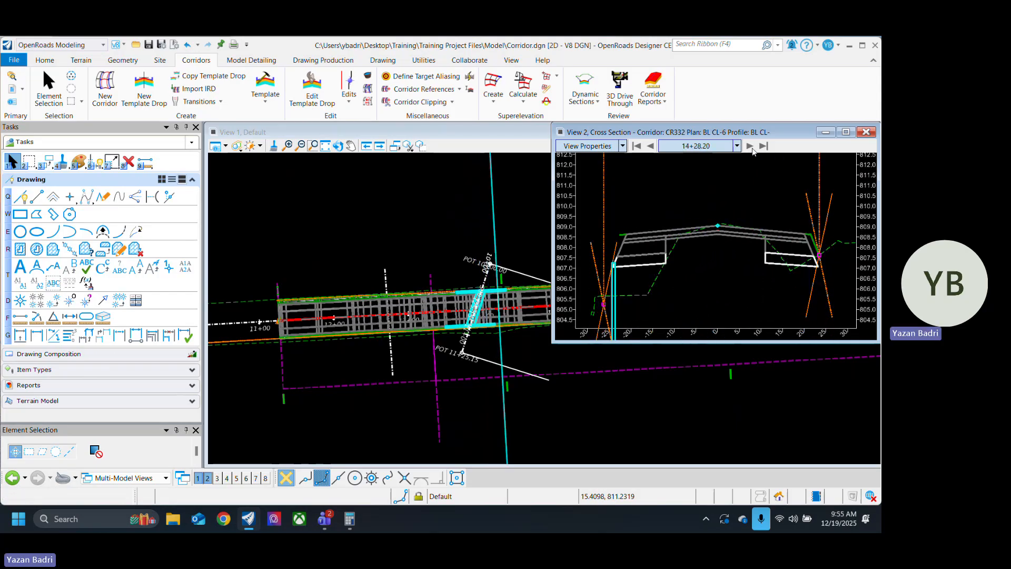
click(753, 151)
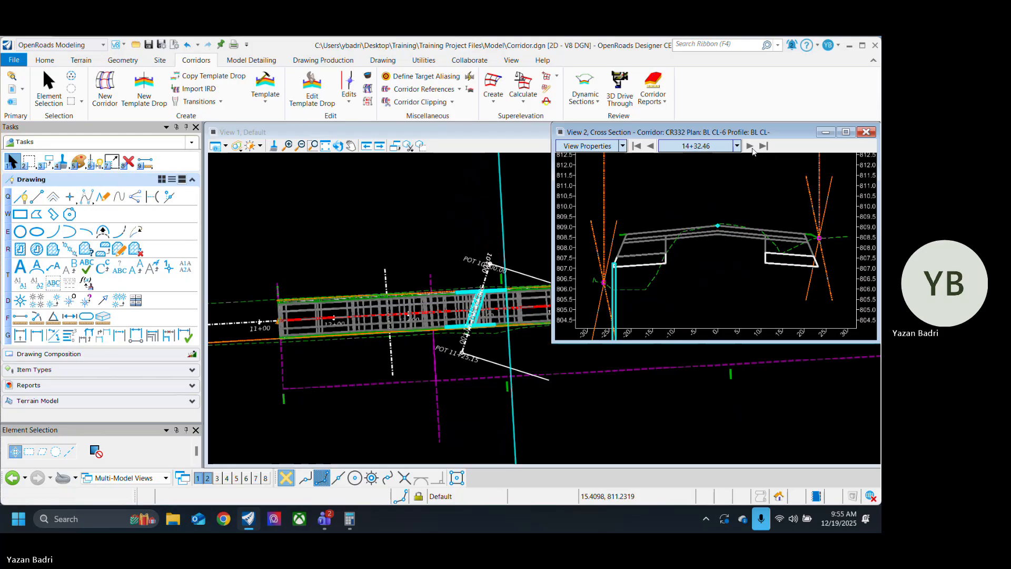
click(753, 150)
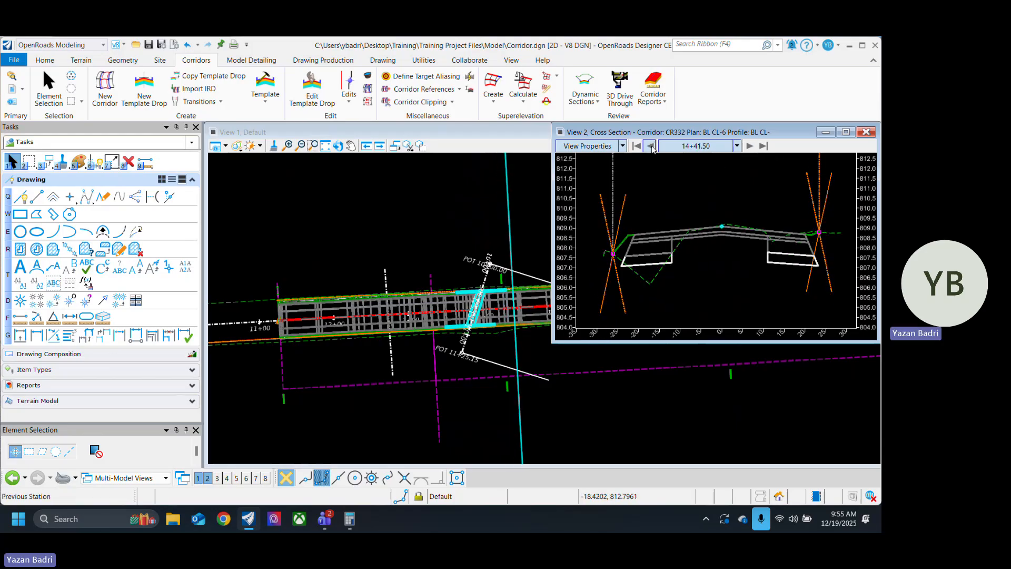
click(751, 147)
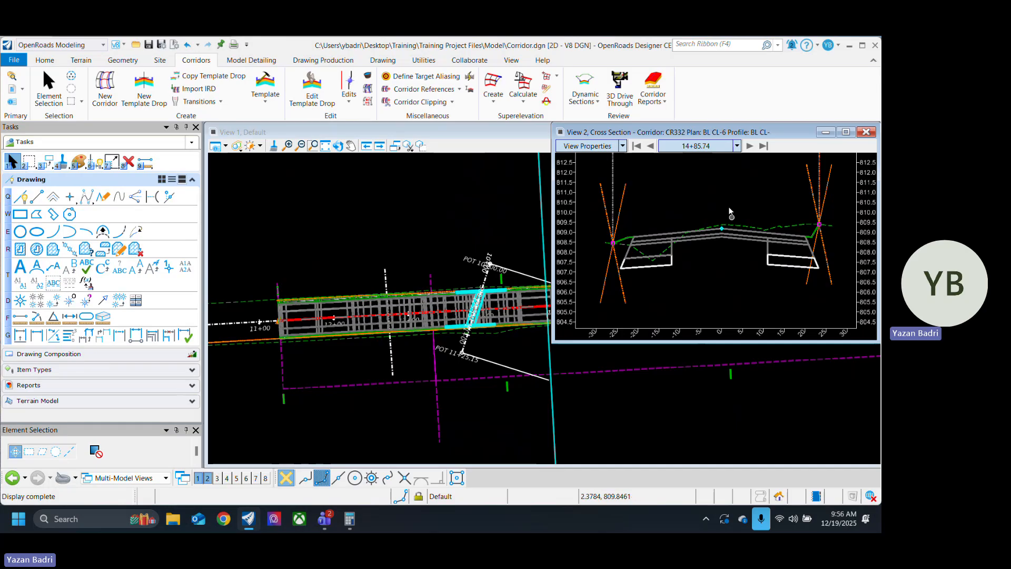
Step: Step back through the cross sections to station 13+90.12, checking the end conditions, headwalls and storm conduits along the culvert crossing
click(651, 146)
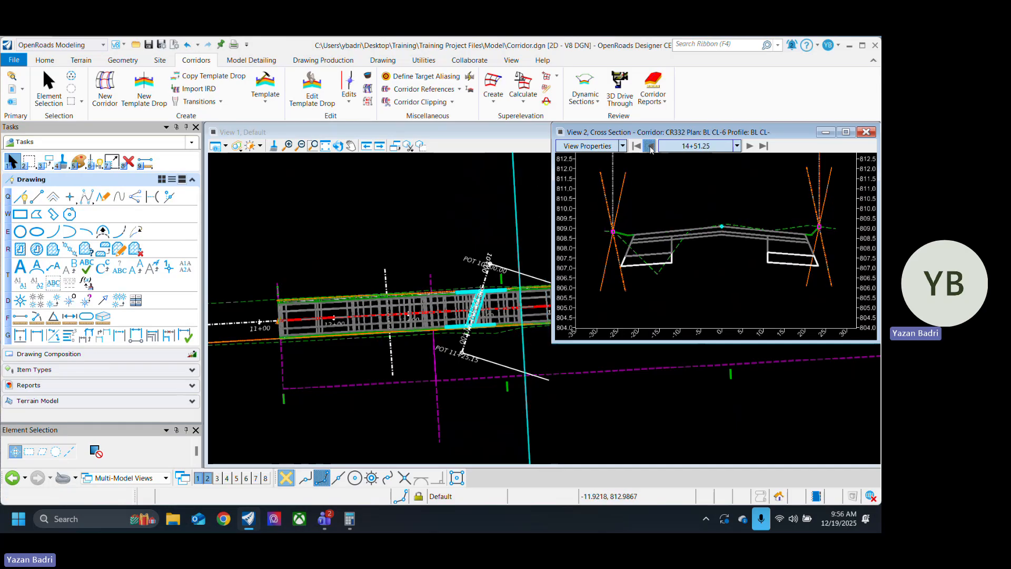
click(651, 146)
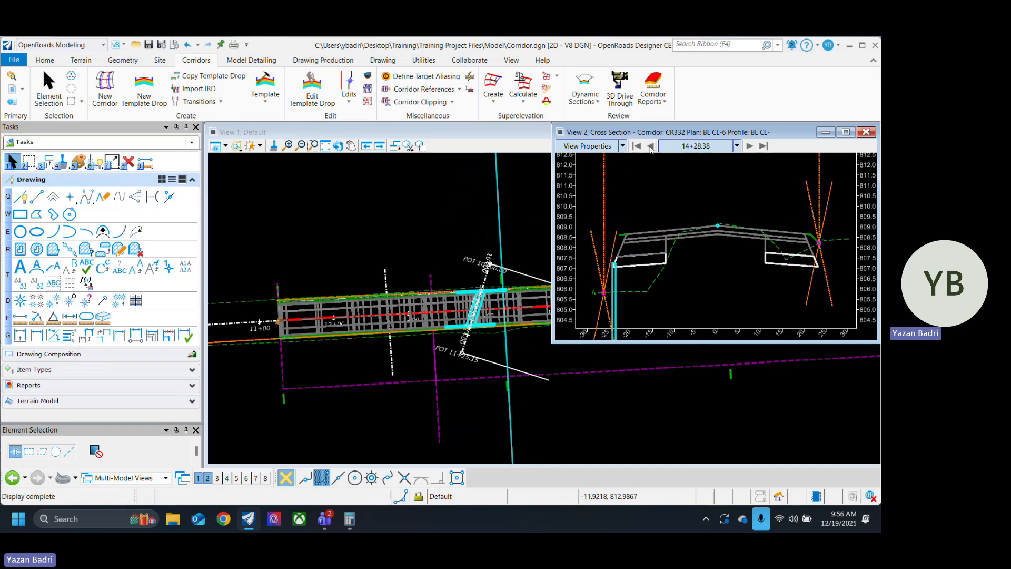
click(651, 146)
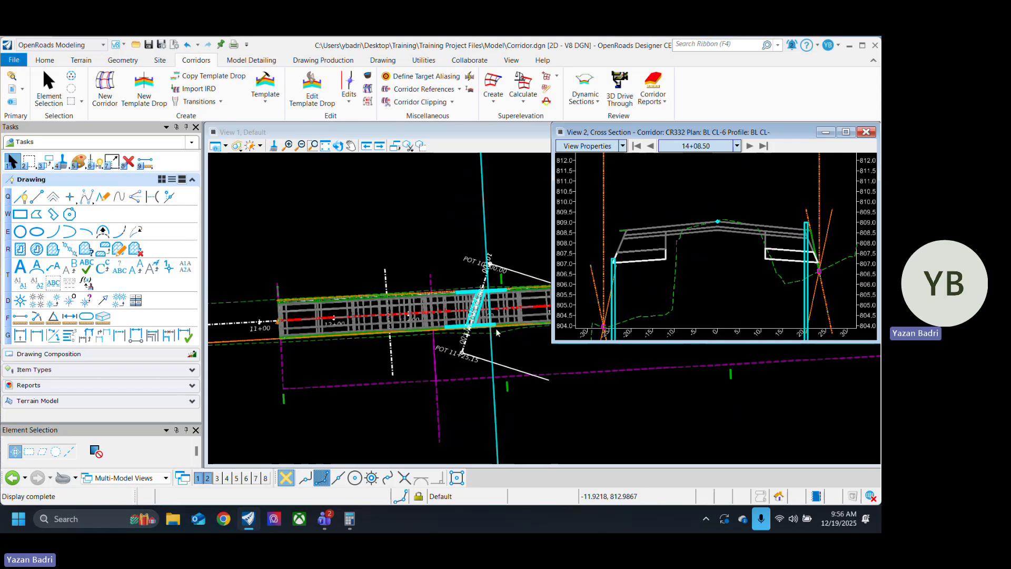
click(649, 151)
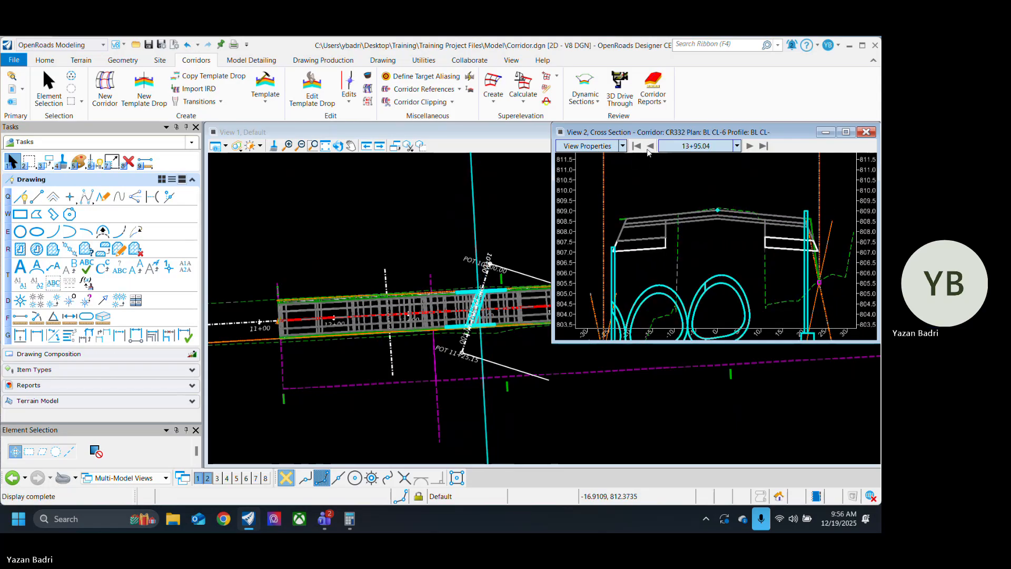
click(648, 150)
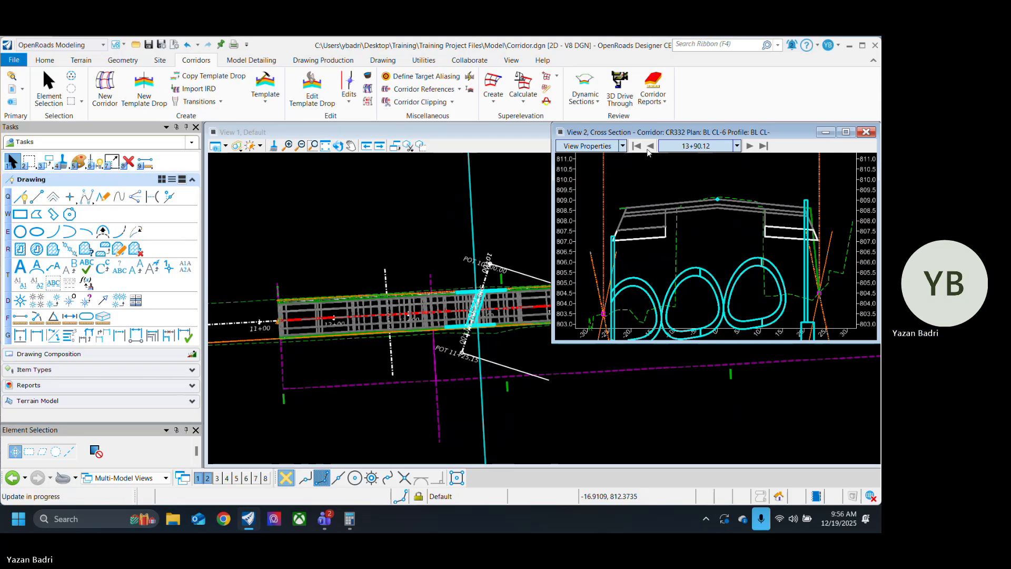
click(649, 150)
Step: Examine the culvert crossing in the plan view, checking the headwall extents against the corridor edges and the adjoining roadway
scroll(463, 304, up, 3)
scroll(463, 304, up, 3)
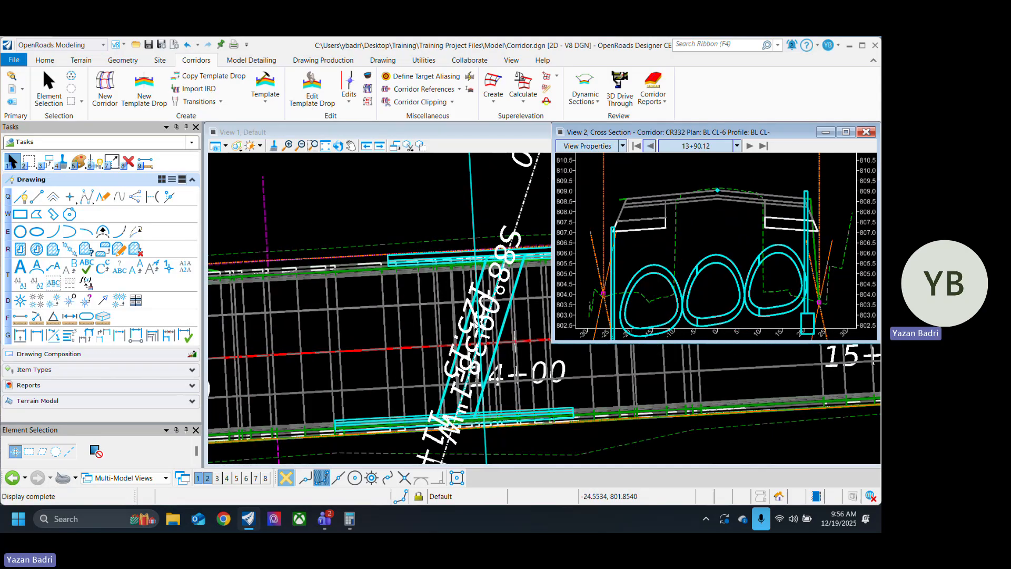
scroll(437, 249, down, 1)
scroll(438, 249, down, 1)
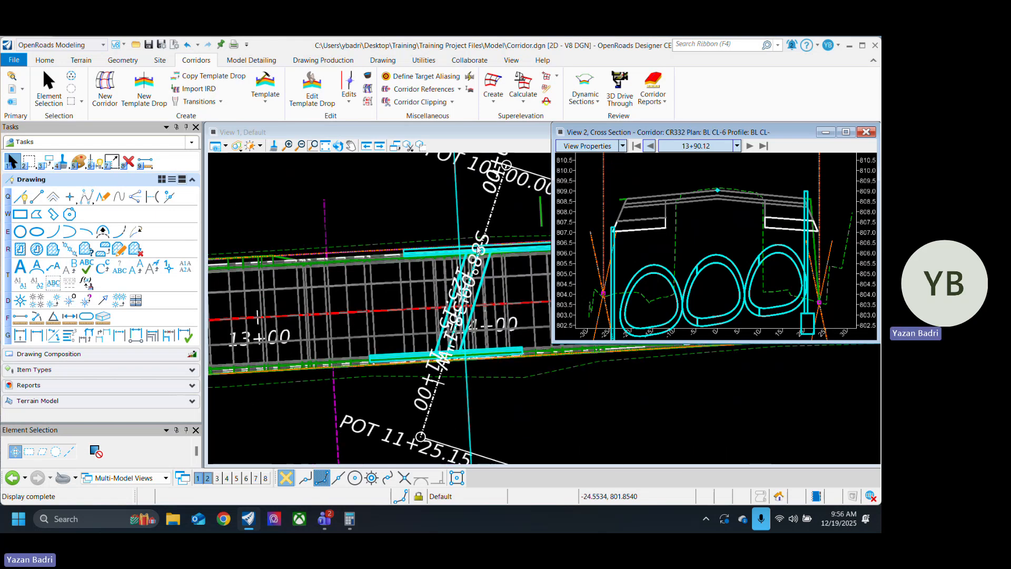
scroll(416, 375, down, 2)
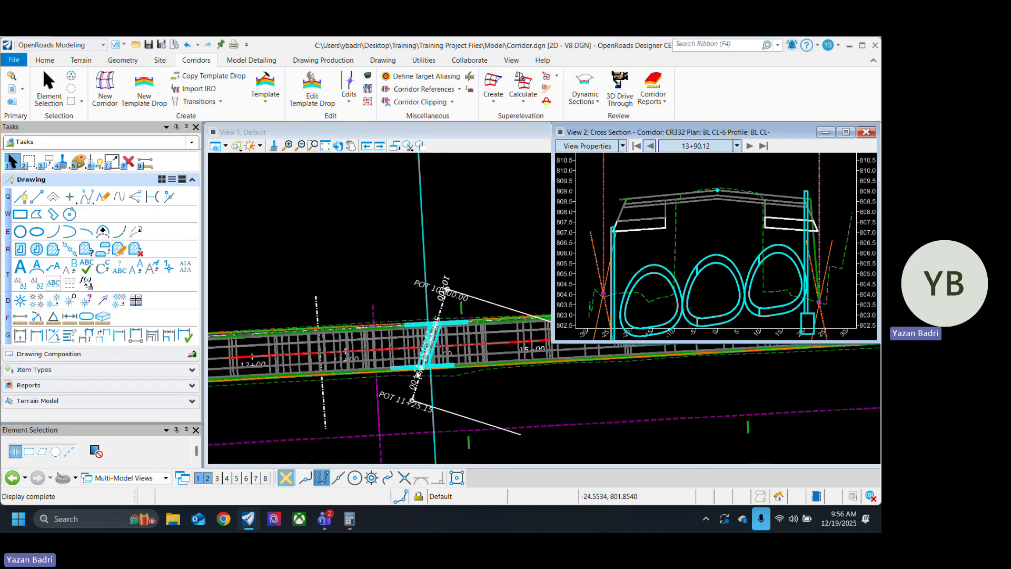
scroll(441, 357, down, 2)
scroll(423, 361, up, 2)
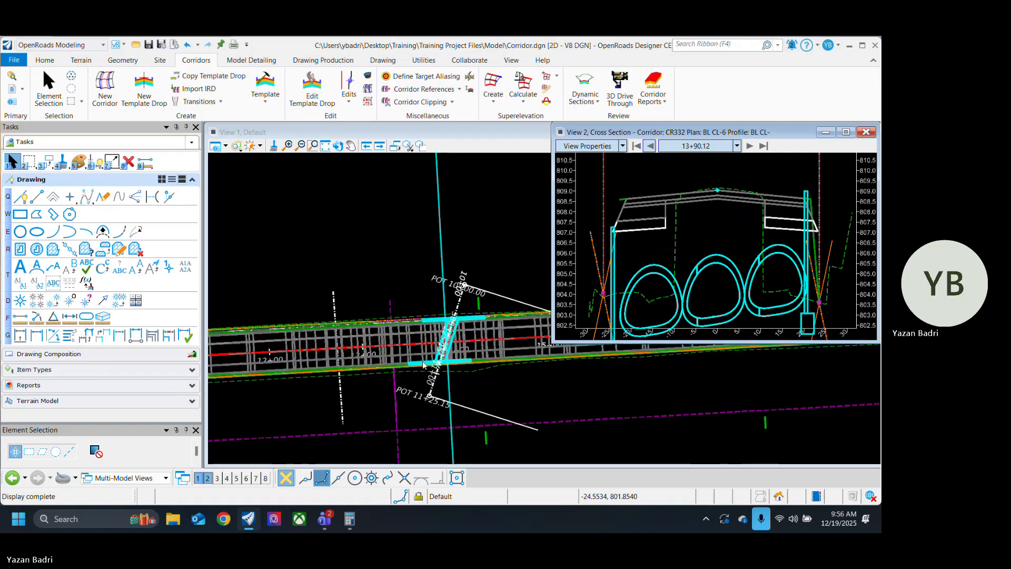
scroll(423, 364, up, 2)
scroll(368, 328, down, 3)
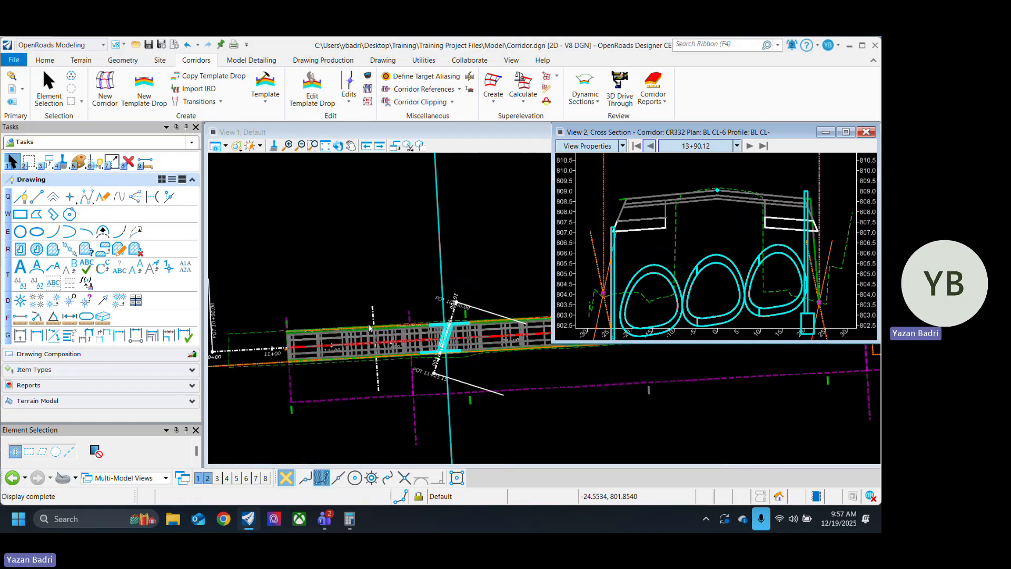
scroll(453, 353, up, 2)
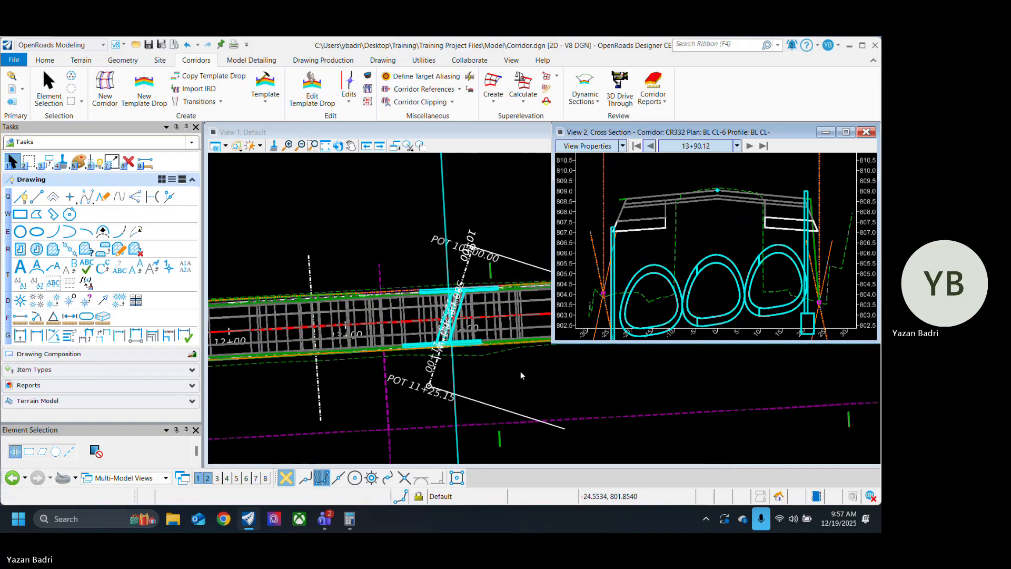
middle_drag(486, 366, 487, 377)
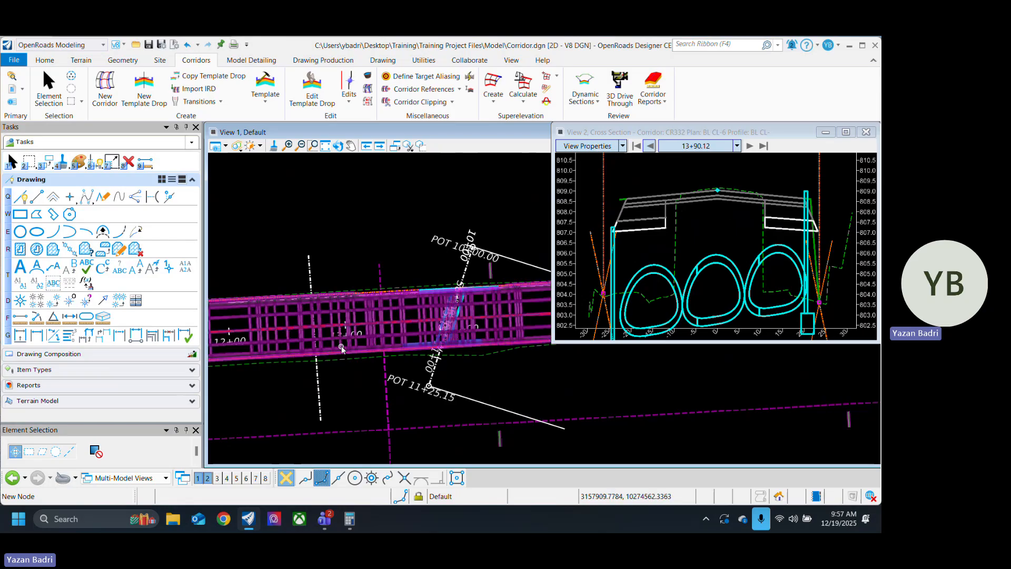
scroll(280, 327, up, 2)
scroll(499, 399, down, 3)
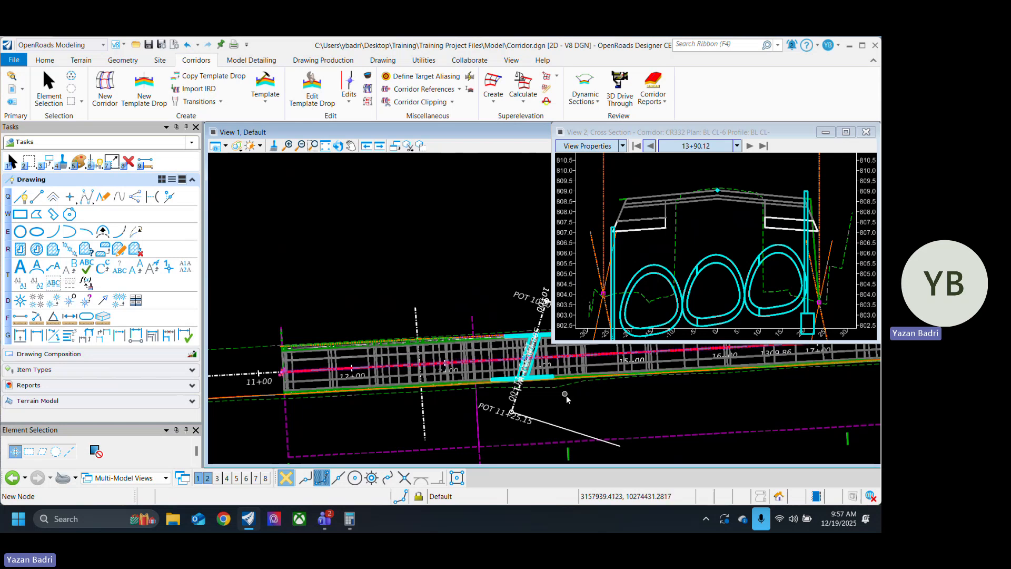
scroll(440, 363, down, 2)
scroll(552, 388, up, 2)
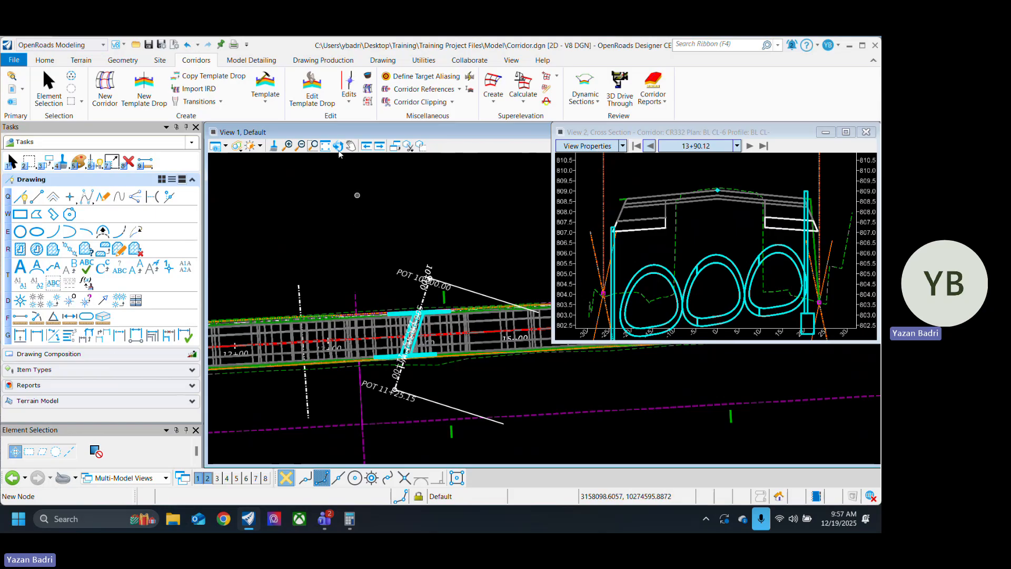
Step: Open the template library and duplicate the Widen w/o Ditch template in the Ashpalt roadway templates folder
click(267, 86)
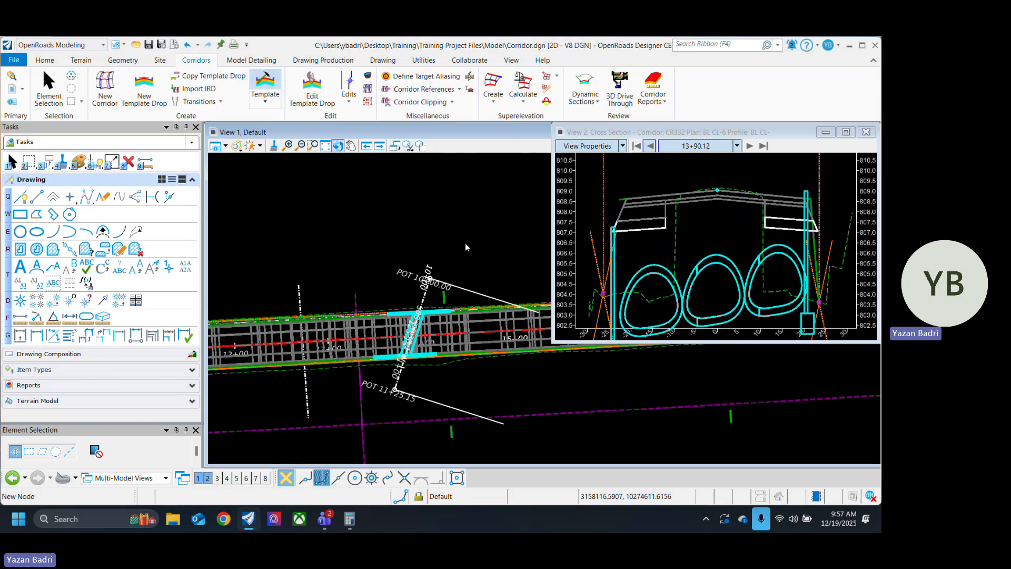
scroll(535, 288, down, 2)
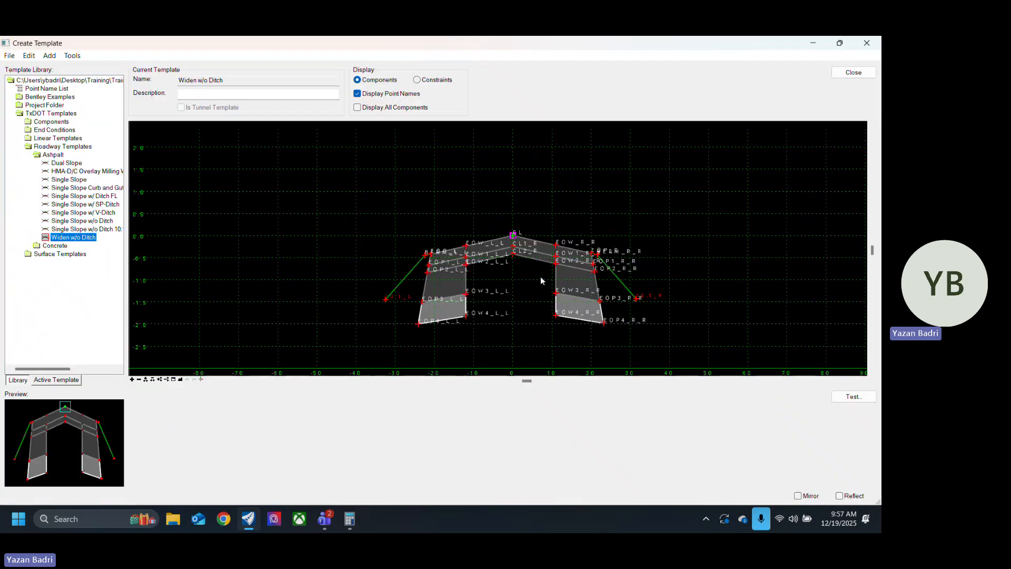
scroll(540, 277, up, 6)
scroll(570, 226, down, 5)
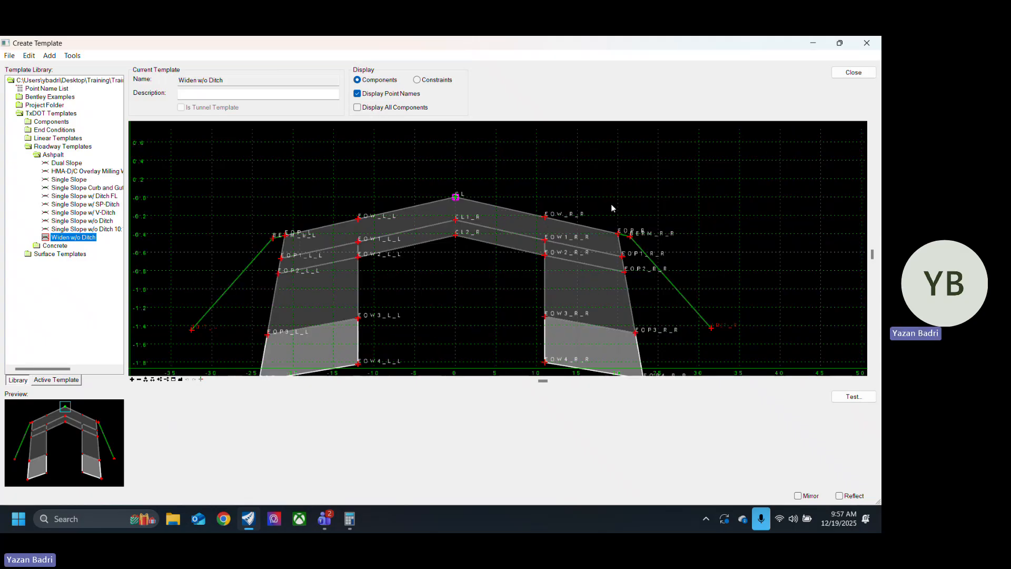
right_click(91, 240)
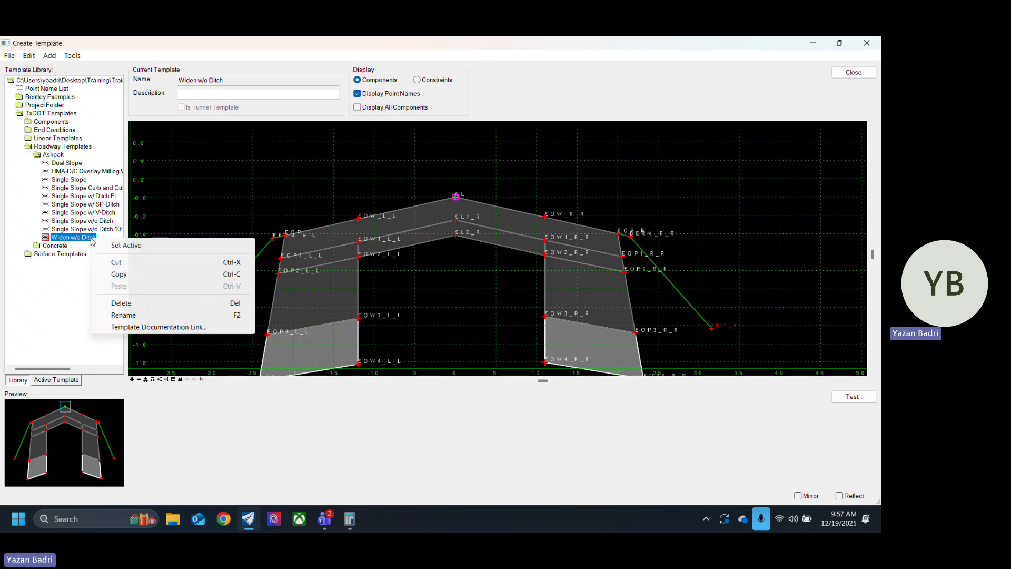
key(Escape)
right_click(86, 240)
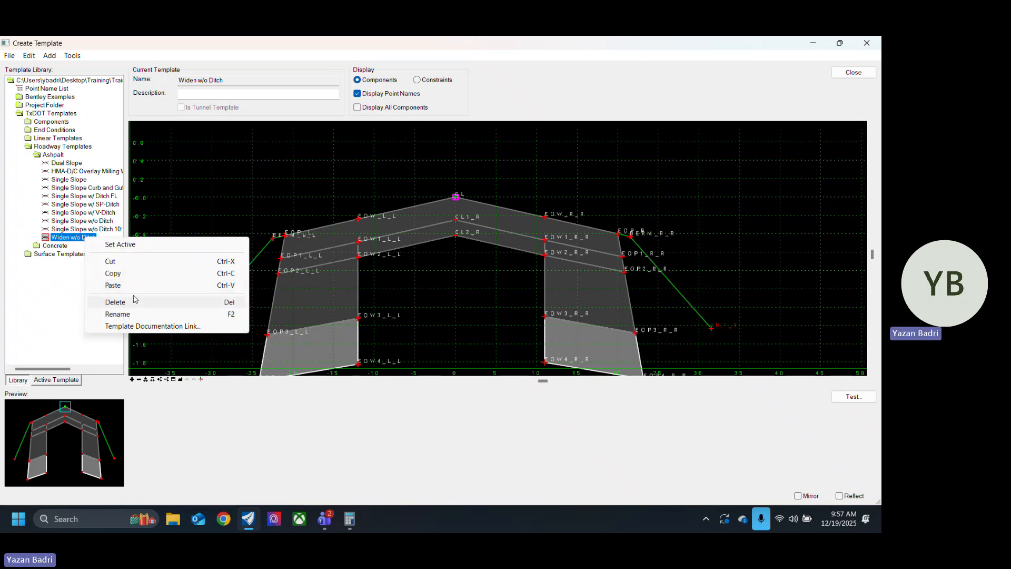
click(113, 285)
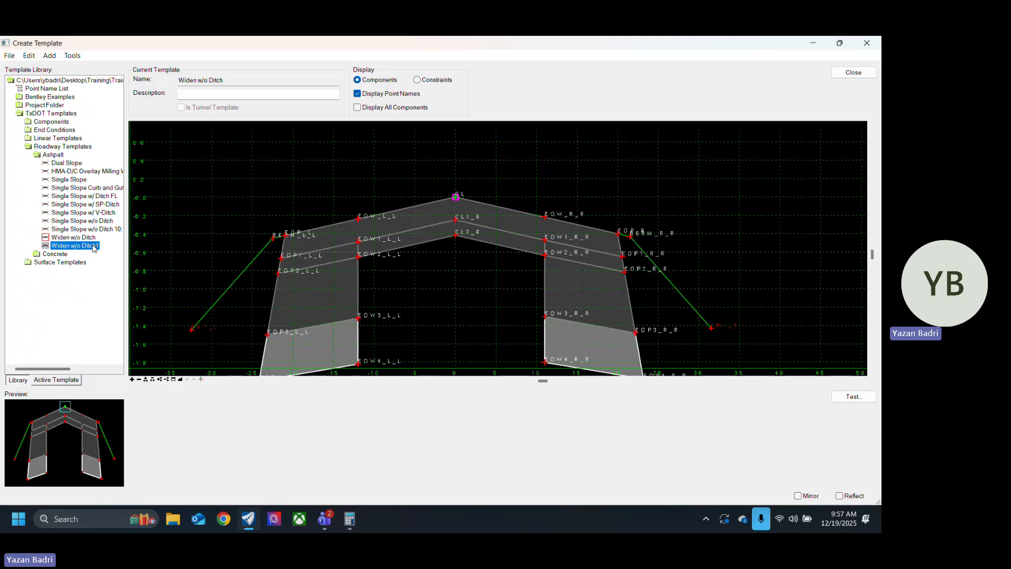
Step: Rename the duplicated template as Exist w/o Ditch and make it the current template
click(93, 245)
click(101, 247)
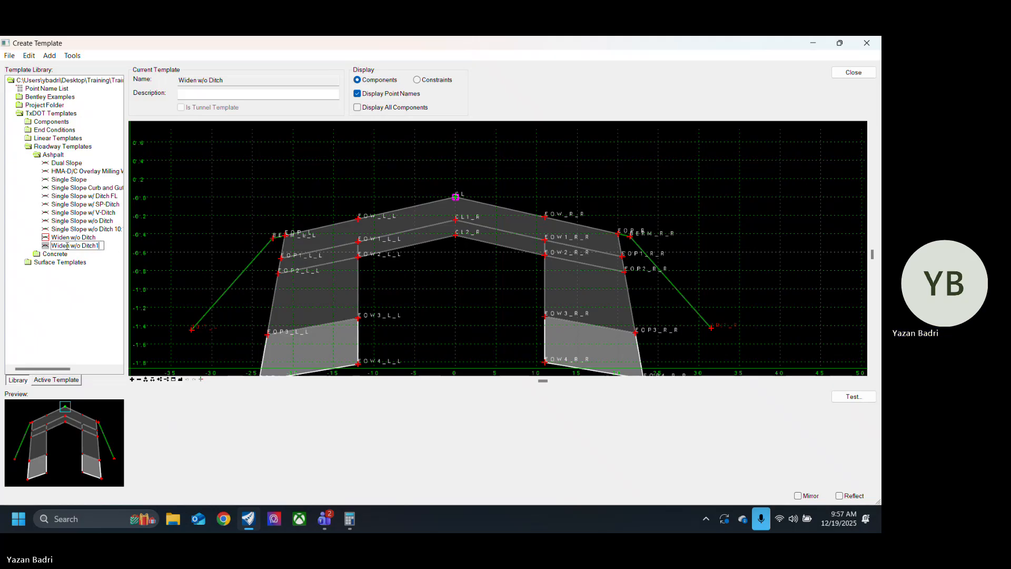
drag(70, 246, 44, 247)
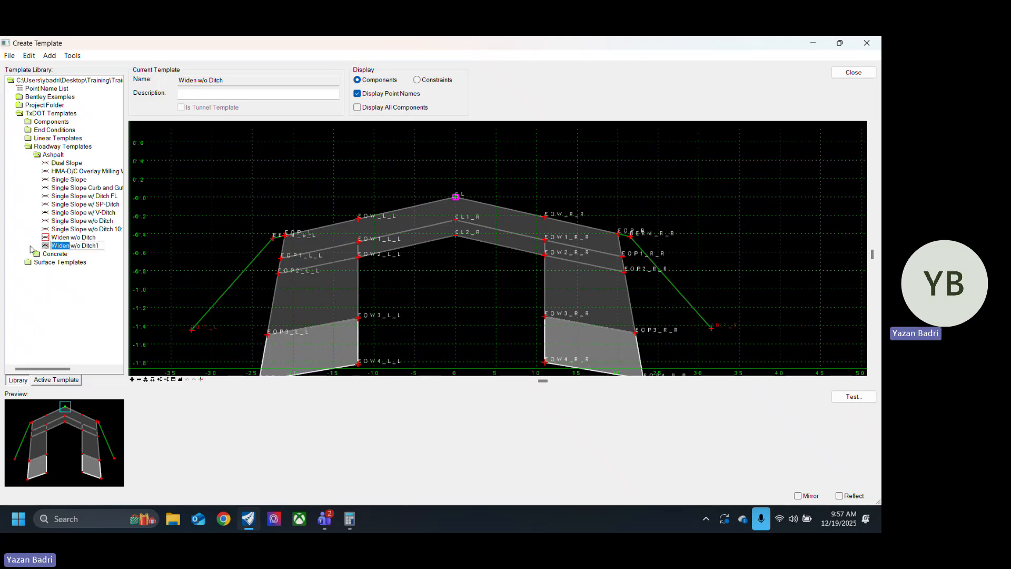
text(Exist)
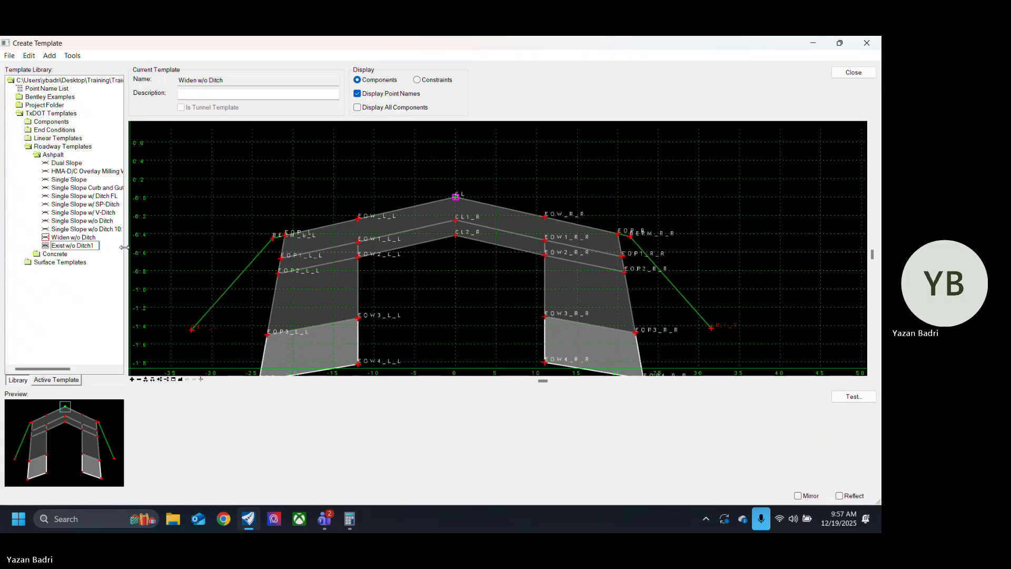
key(BackSpace)
key(Return)
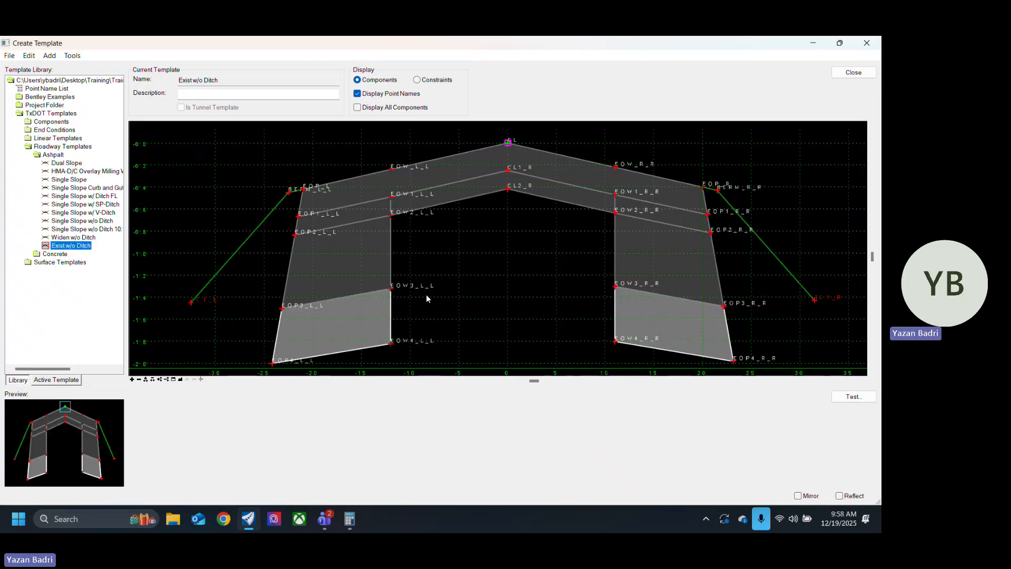
Step: Delete the widening components beneath the two upper pavement layers on both sides of the Exist w/o Ditch template
scroll(426, 295, down, 2)
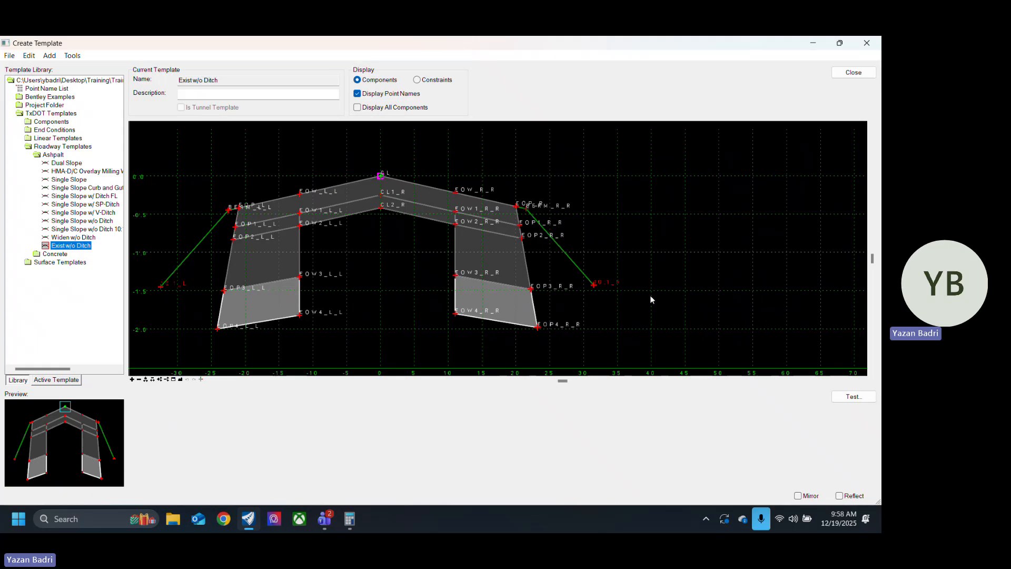
right_click(704, 257)
click(738, 301)
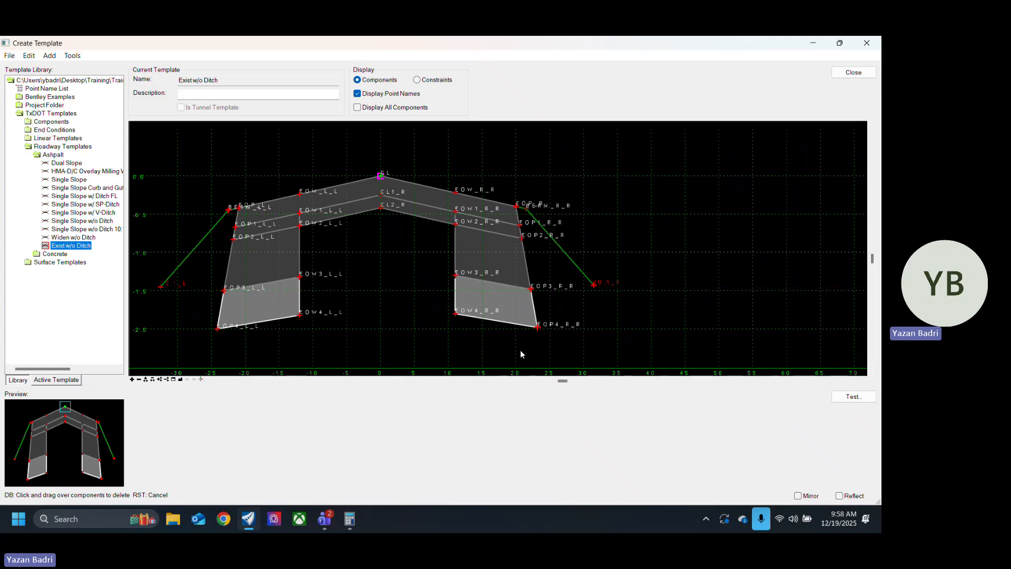
drag(536, 293, 536, 287)
right_click(440, 302)
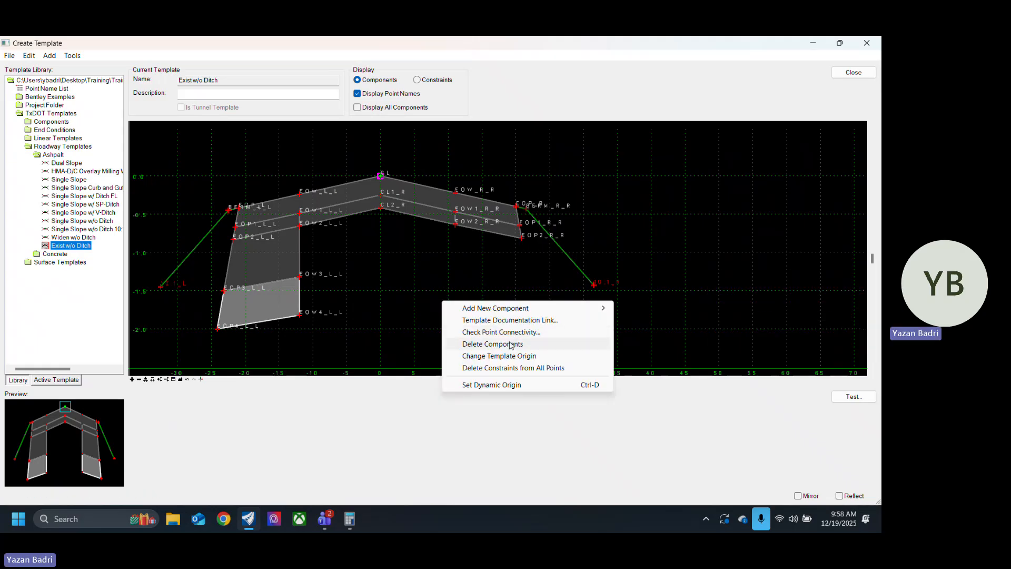
click(514, 345)
drag(339, 258, 251, 339)
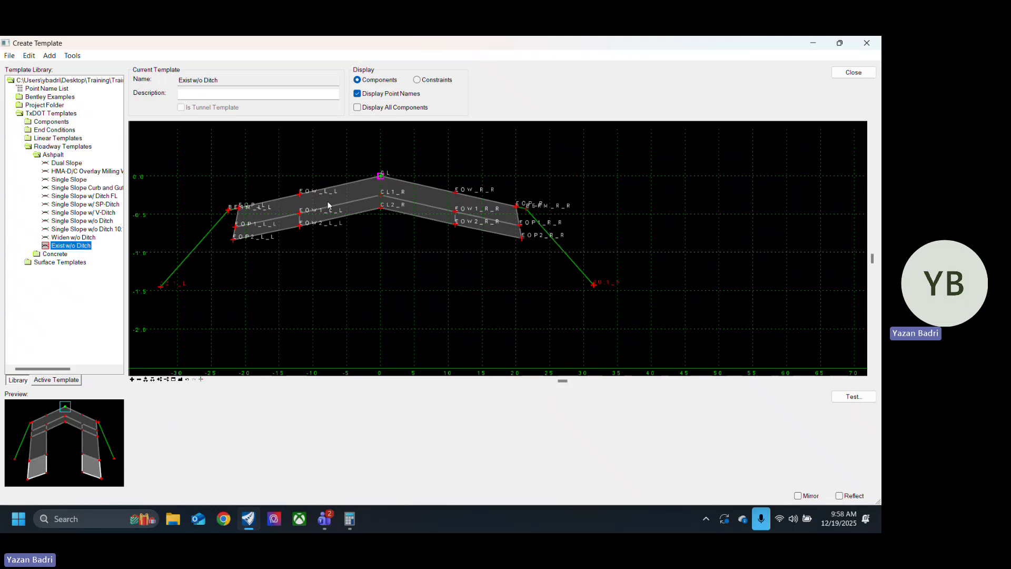
Step: Delete the EOW_R_R point from the top surface of the right-hand pavement
scroll(292, 192, up, 6)
scroll(289, 247, down, 5)
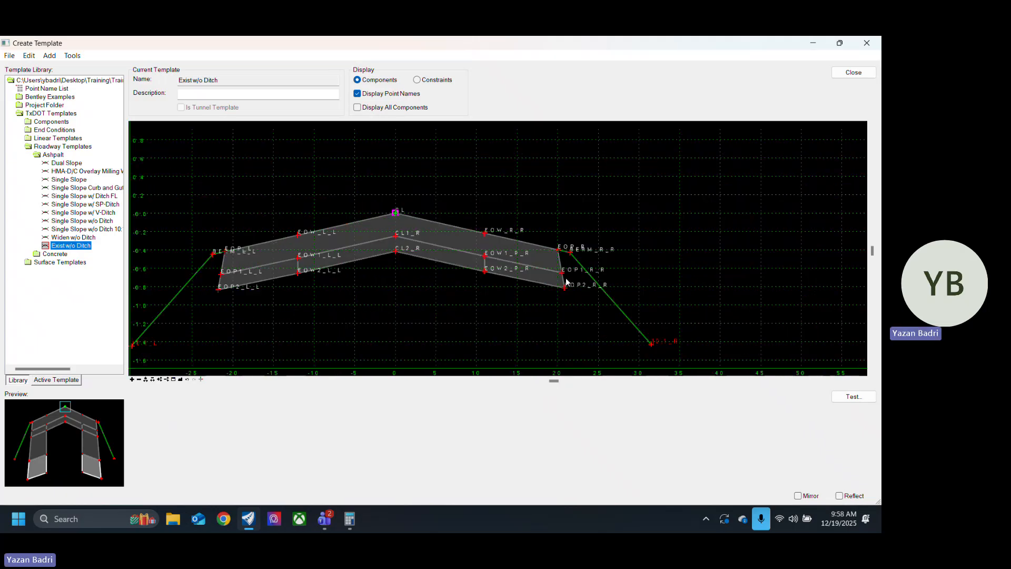
scroll(567, 266, up, 3)
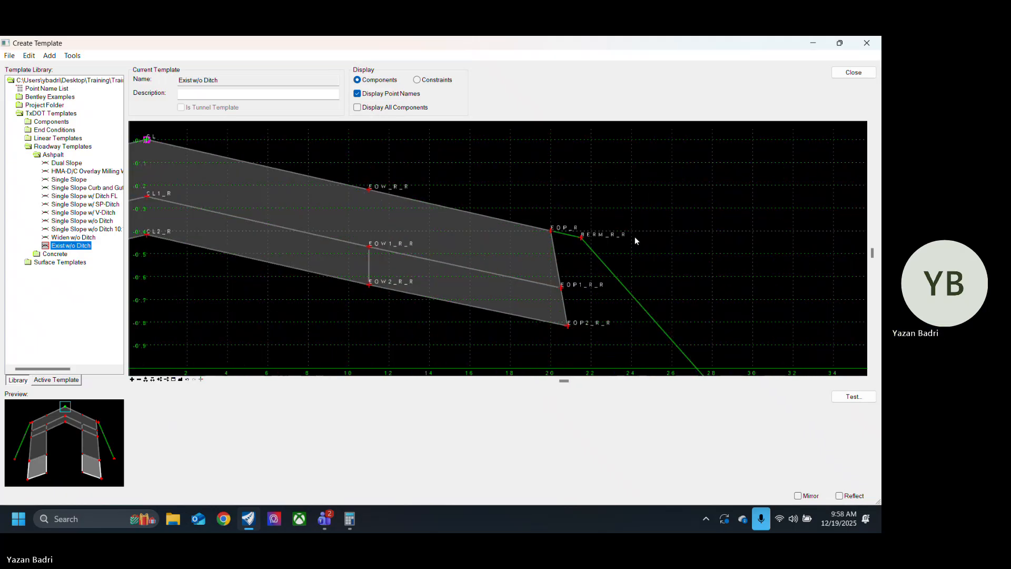
scroll(634, 236, down, 3)
scroll(611, 271, up, 1)
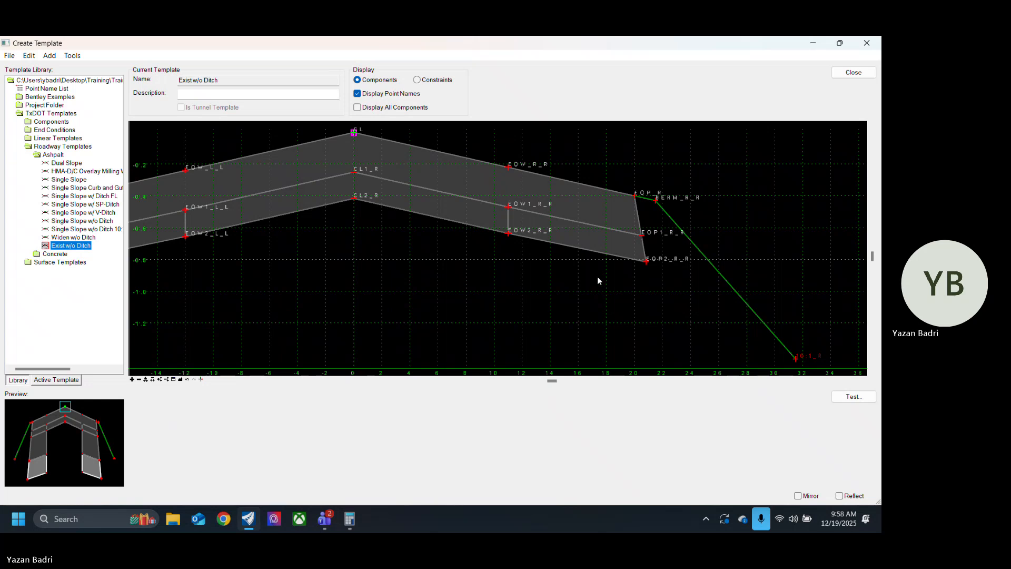
right_click(509, 171)
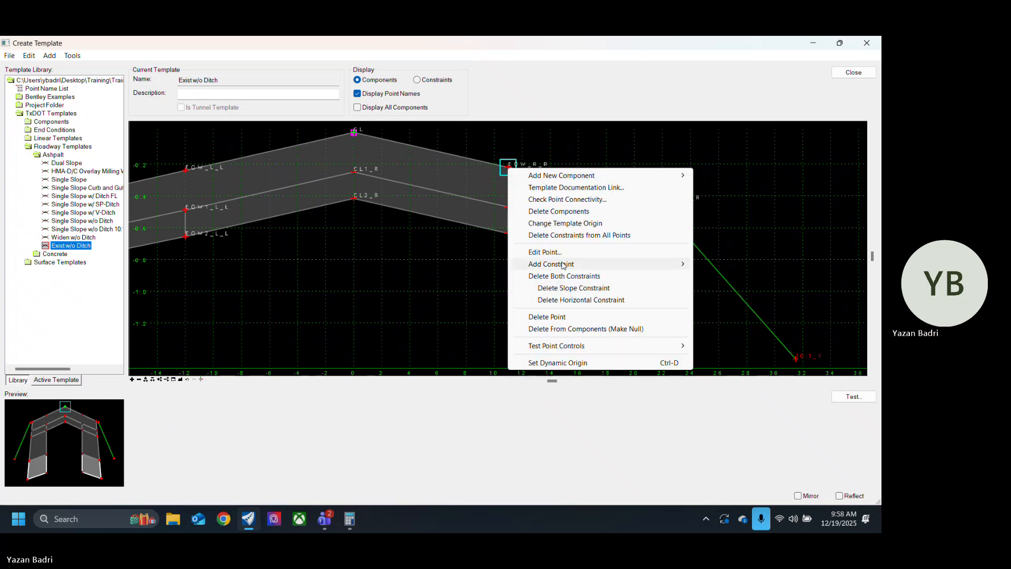
click(568, 319)
Step: Delete the EOW1_R_R point from the TC_HMA-C_R, TC_HMA-C_R_R and TC_HMA-D_R shapes
right_click(509, 207)
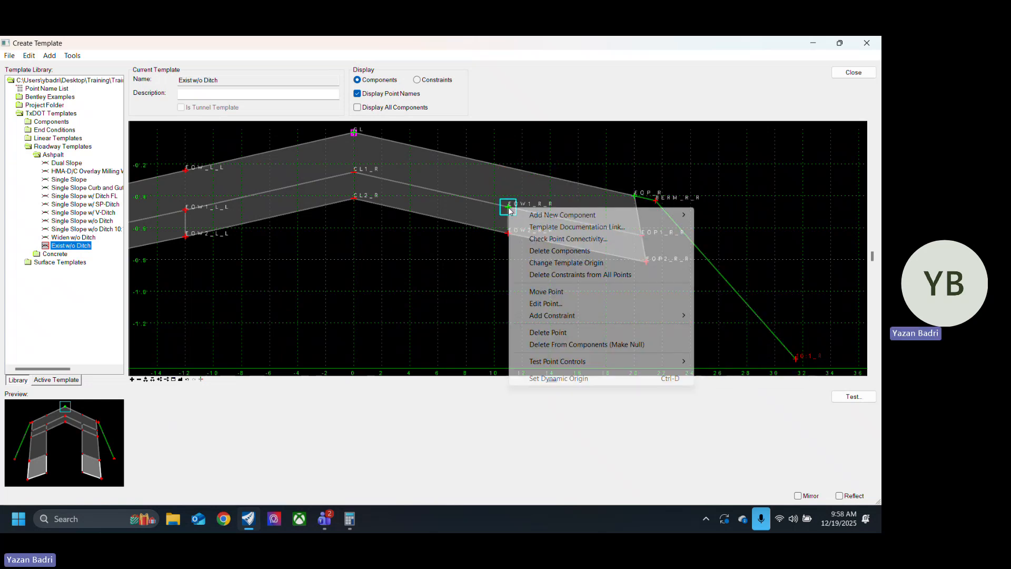
click(565, 333)
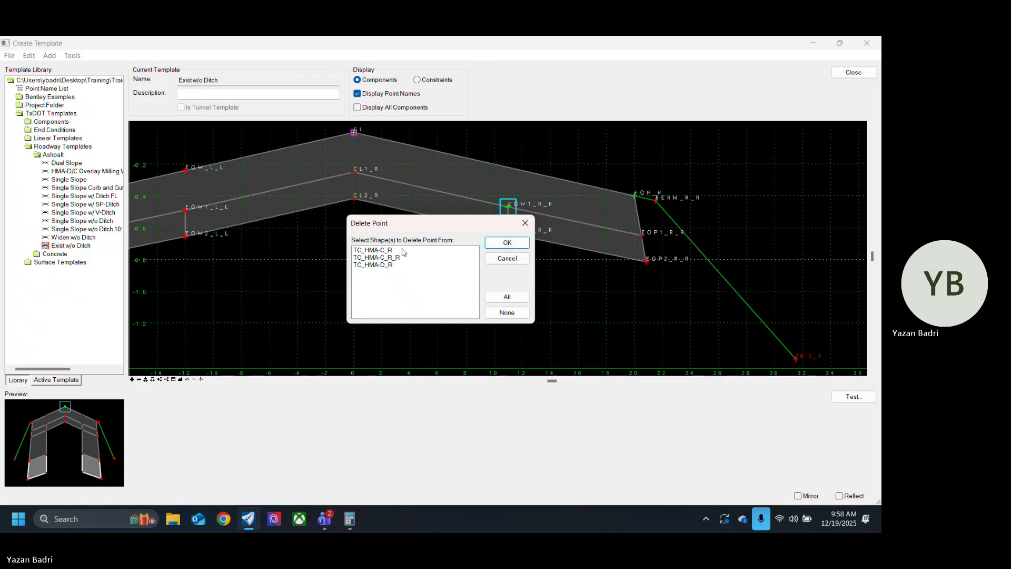
drag(405, 252, 400, 278)
click(507, 244)
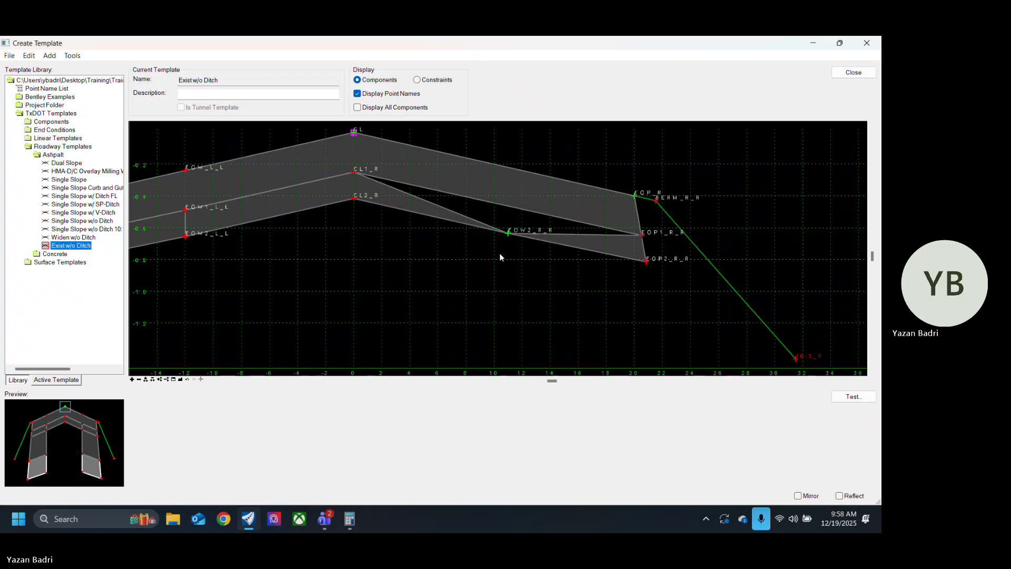
Step: Undo the last point deletion and delete EOW1_R_R again, first from TC_HMA-C_R and separately from TC_HMA-C_R_R and TC_HMA-D_R
key(ctrl+z)
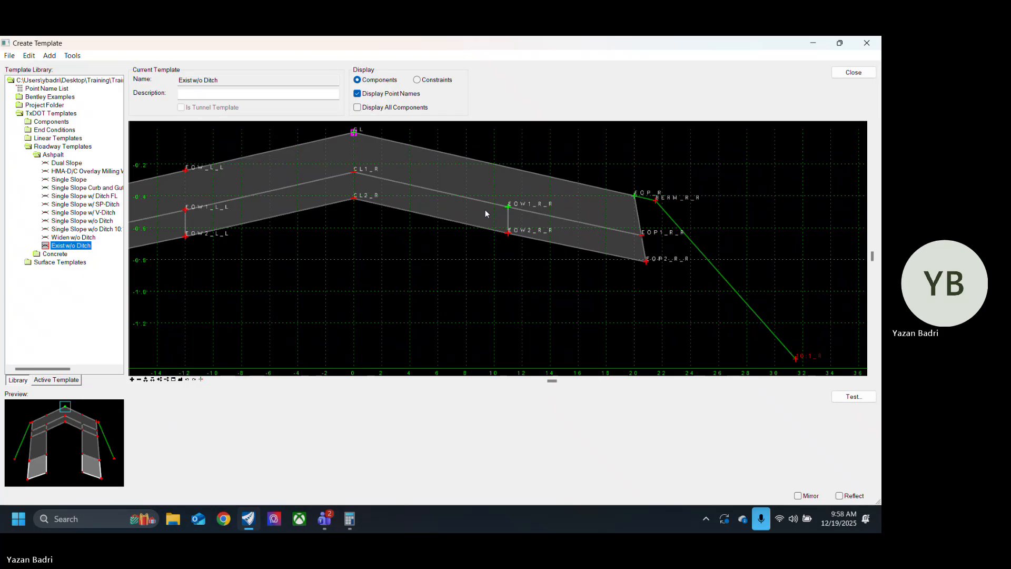
right_click(508, 210)
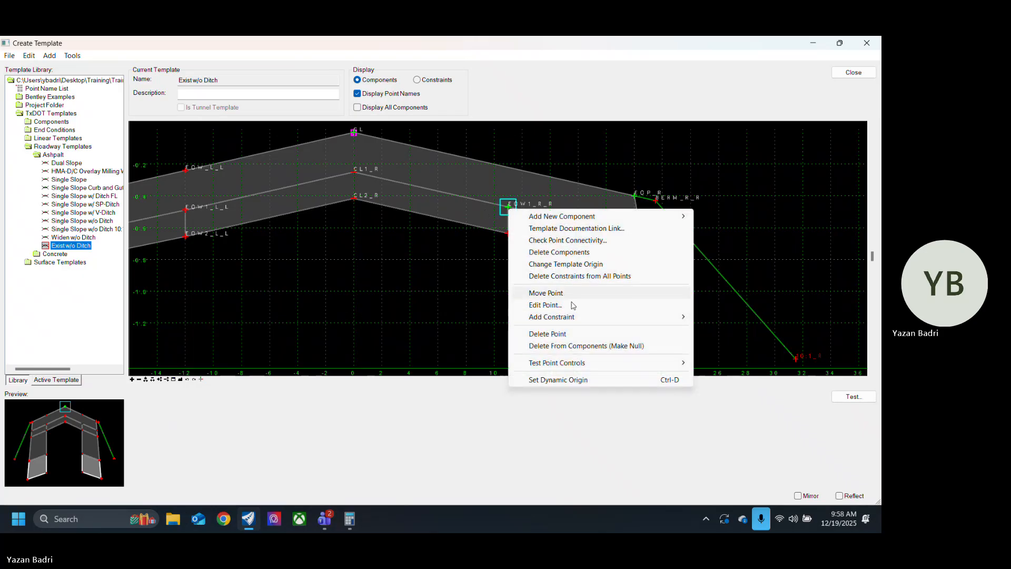
click(572, 337)
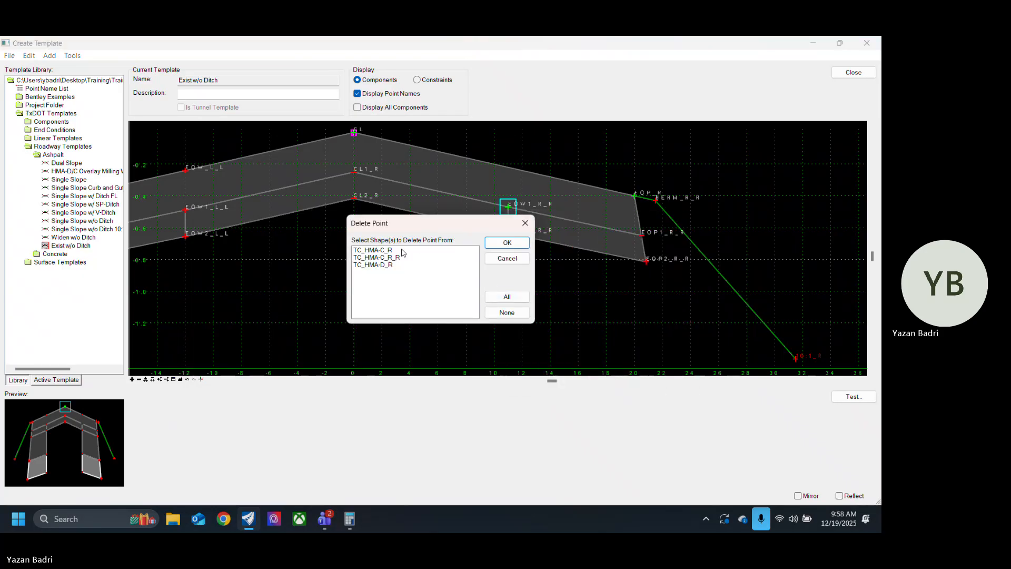
click(508, 243)
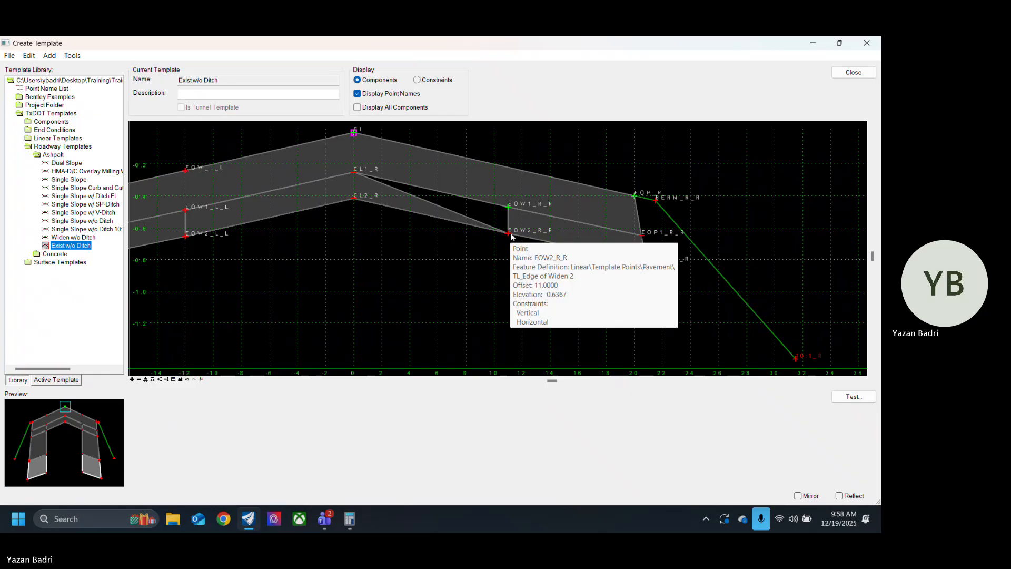
right_click(510, 209)
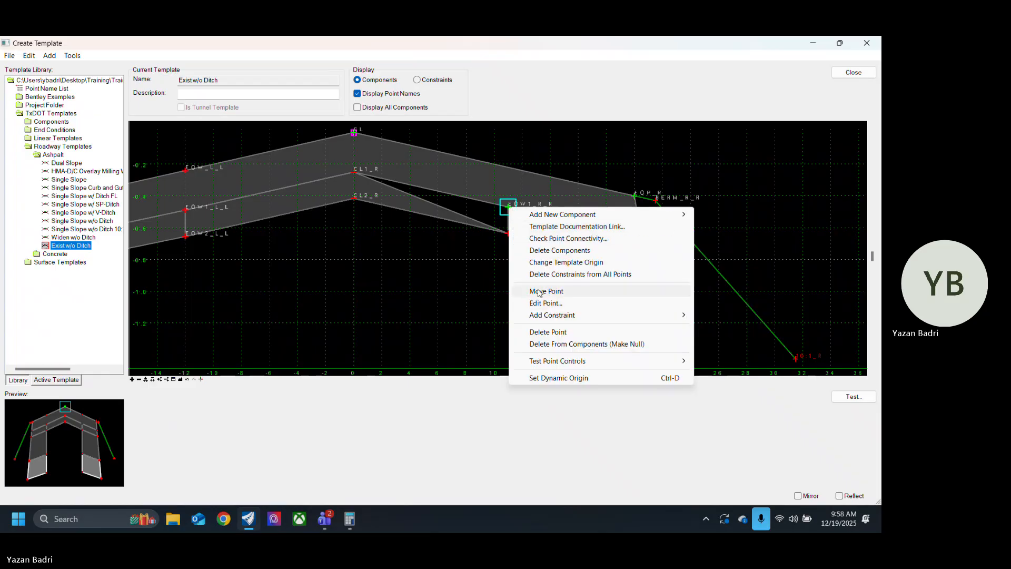
click(571, 331)
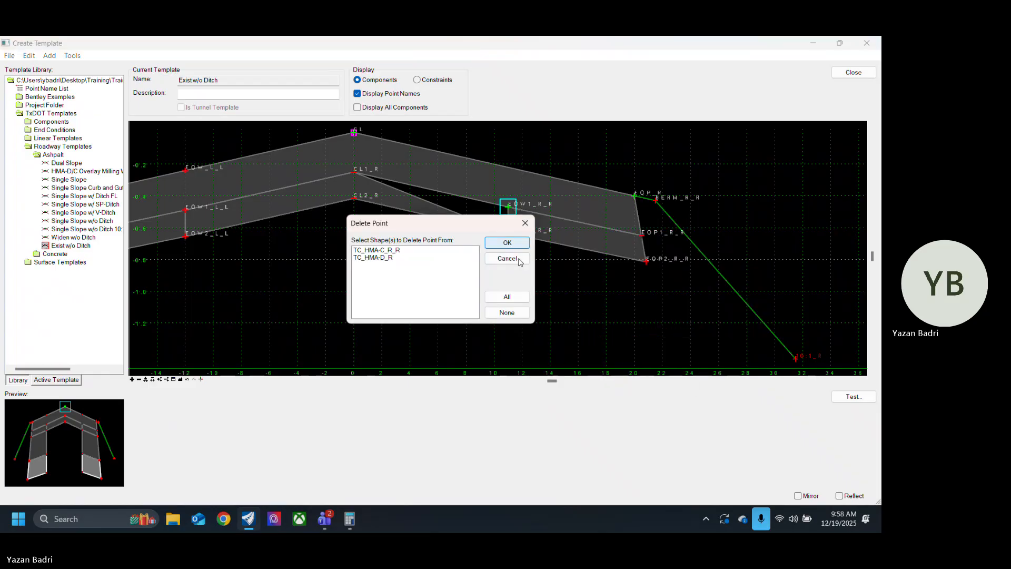
click(421, 255)
click(503, 245)
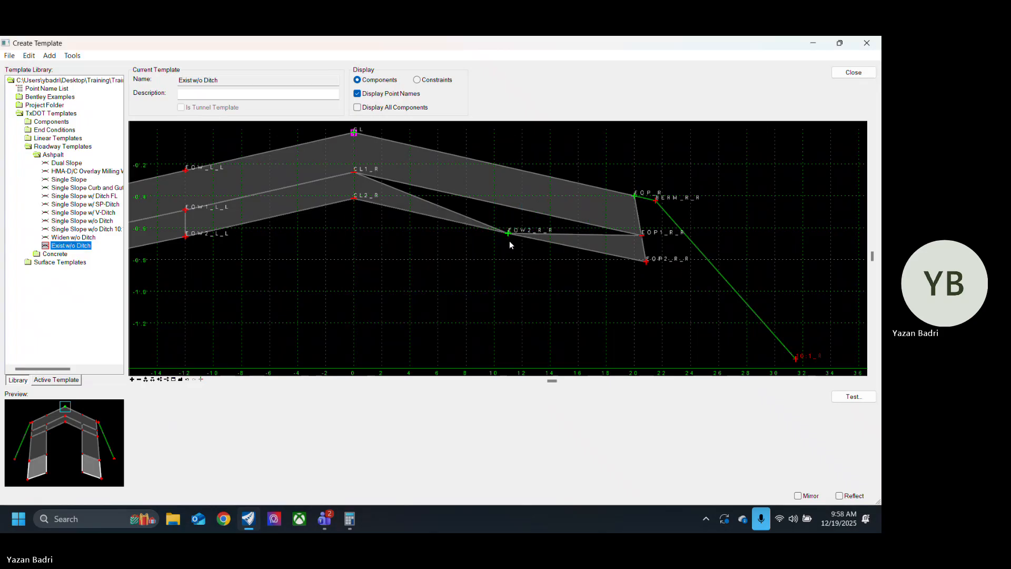
Step: Delete EOW2_R_R from the TC_Asphalt Milling_R, TC_HMA-C_R and TC_HMA-C_R_R shapes, and delete the EOP2_R_R point
right_click(508, 234)
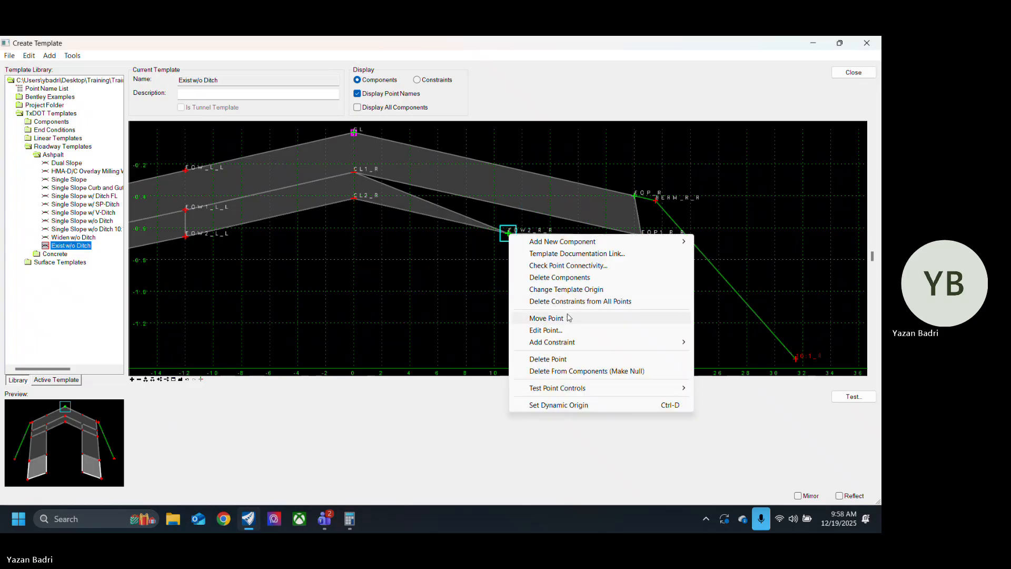
click(568, 358)
drag(431, 253, 443, 283)
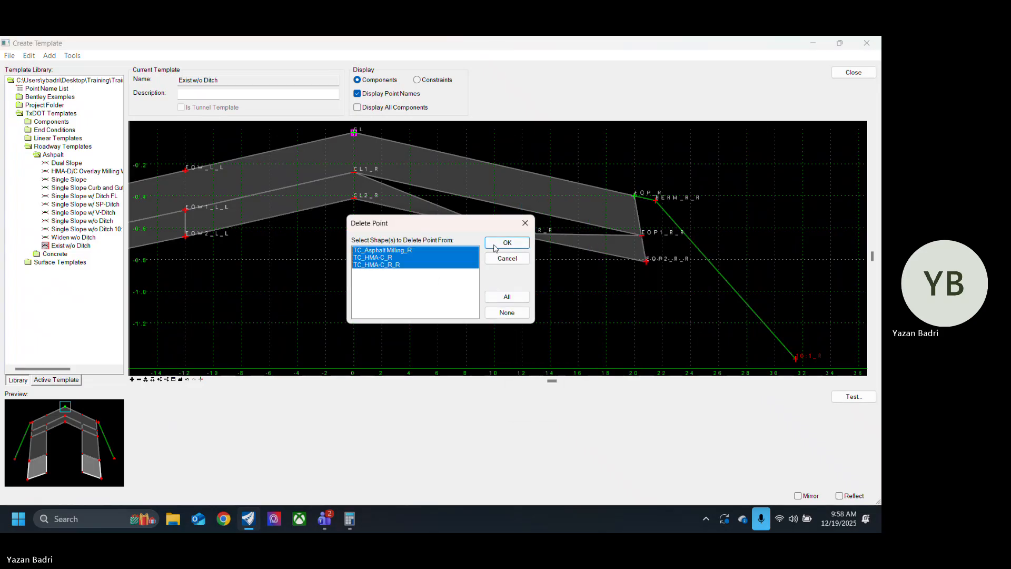
click(505, 244)
right_click(647, 261)
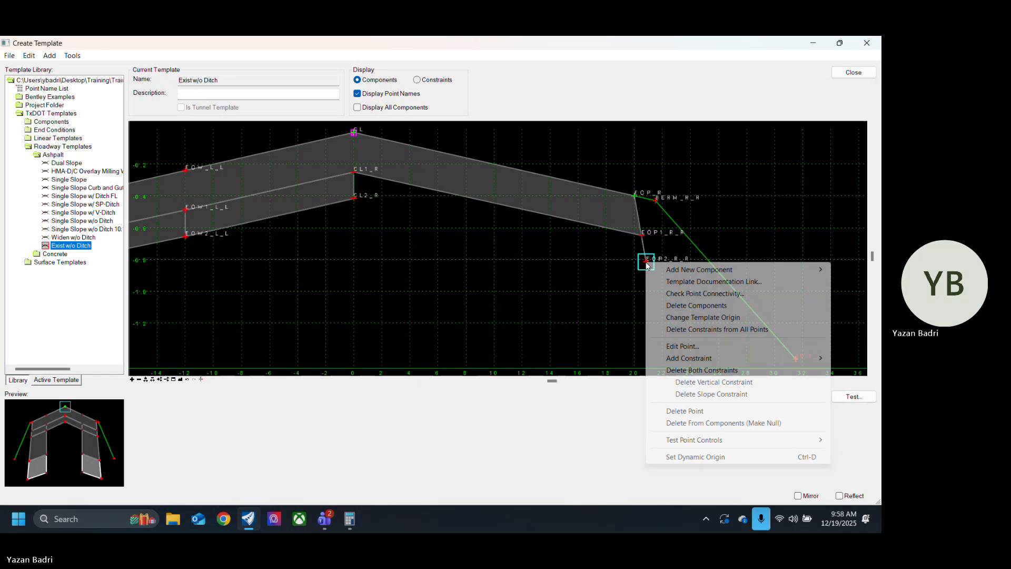
click(685, 411)
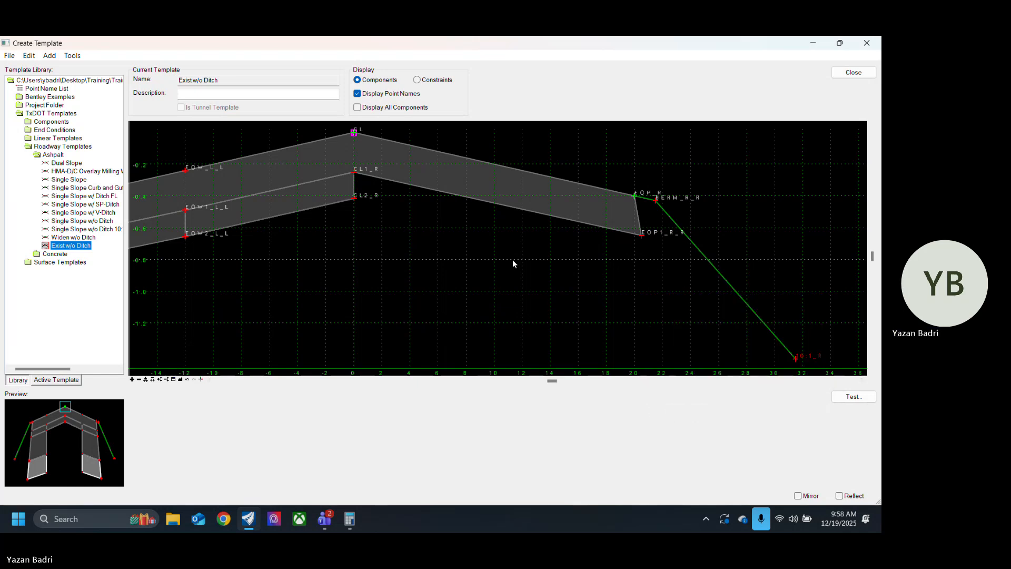
Step: Delete the lower pavement layer components on the left side of the template, between the centerline and the left edge of pavement
scroll(592, 254, down, 3)
scroll(447, 270, up, 3)
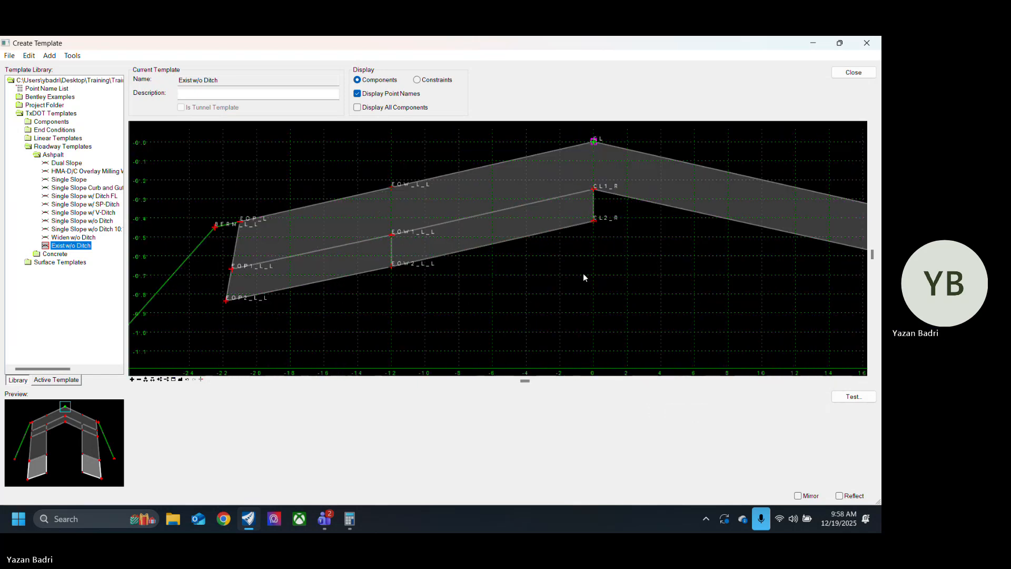
right_click(586, 308)
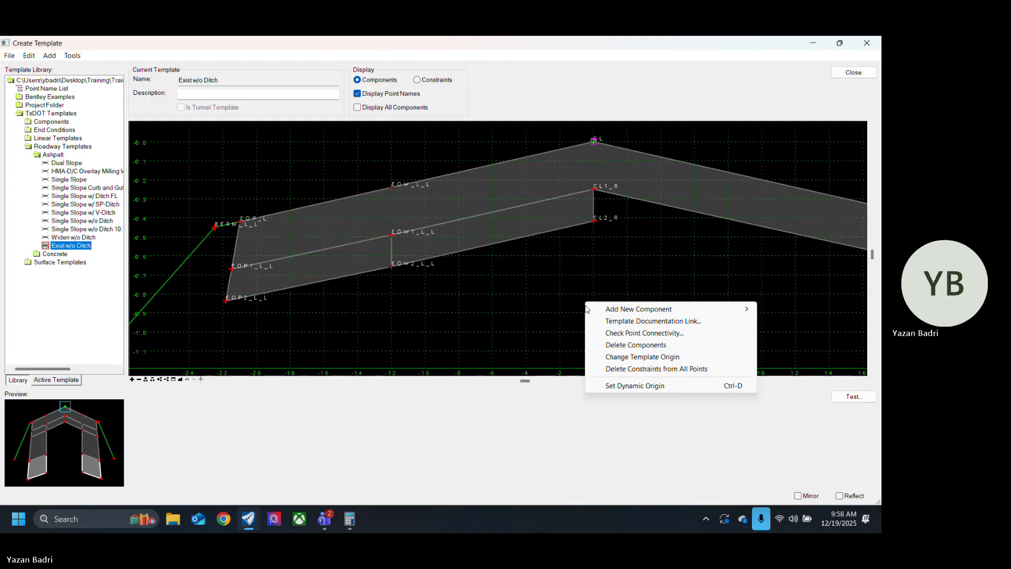
click(632, 345)
drag(599, 257, 599, 217)
drag(373, 256, 210, 299)
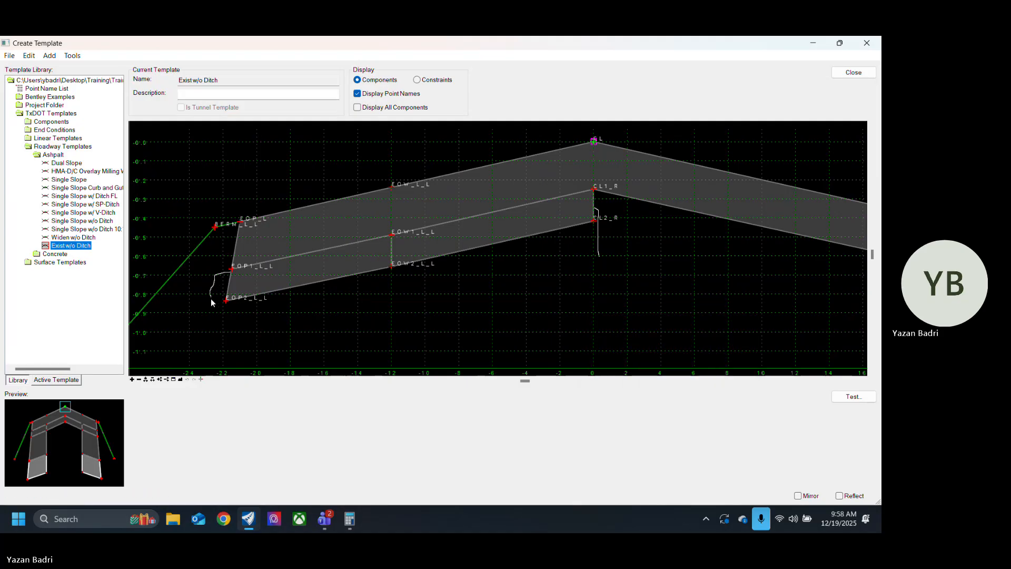
Step: Set the first constraint of the EOP_R point to Horizontal with CL as its parent
scroll(371, 298, down, 3)
scroll(472, 274, up, 2)
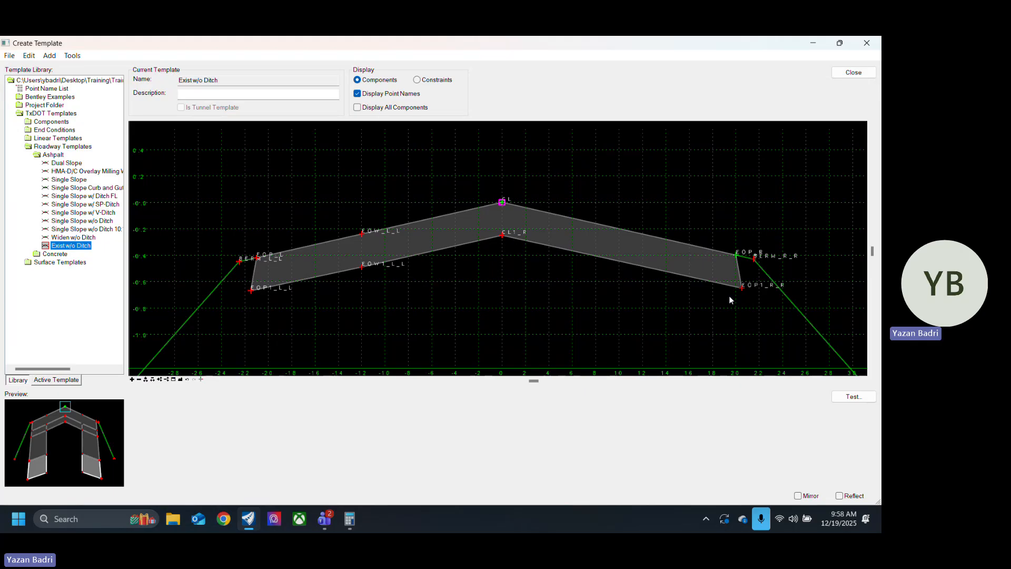
scroll(758, 284, up, 3)
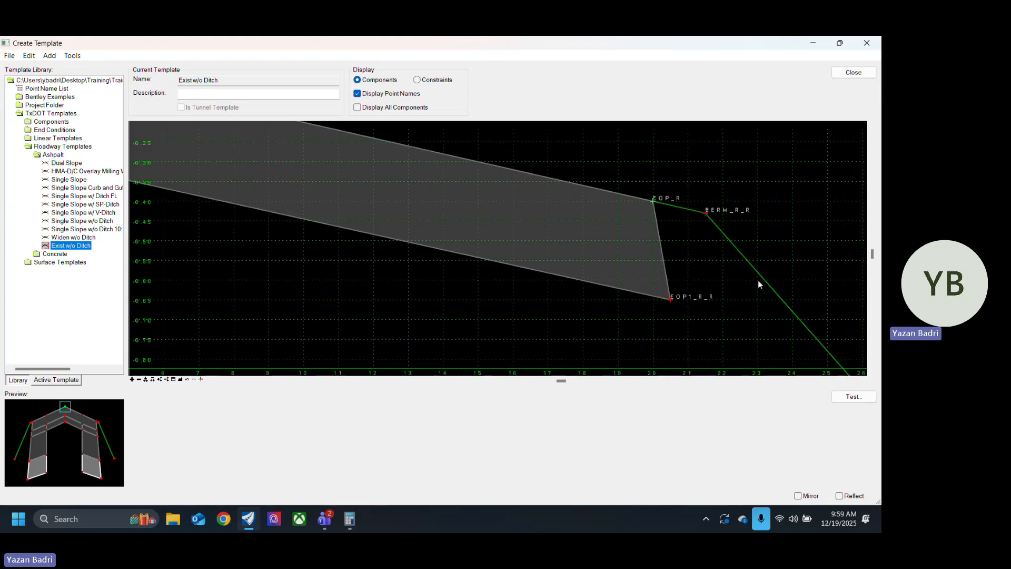
double_click(654, 202)
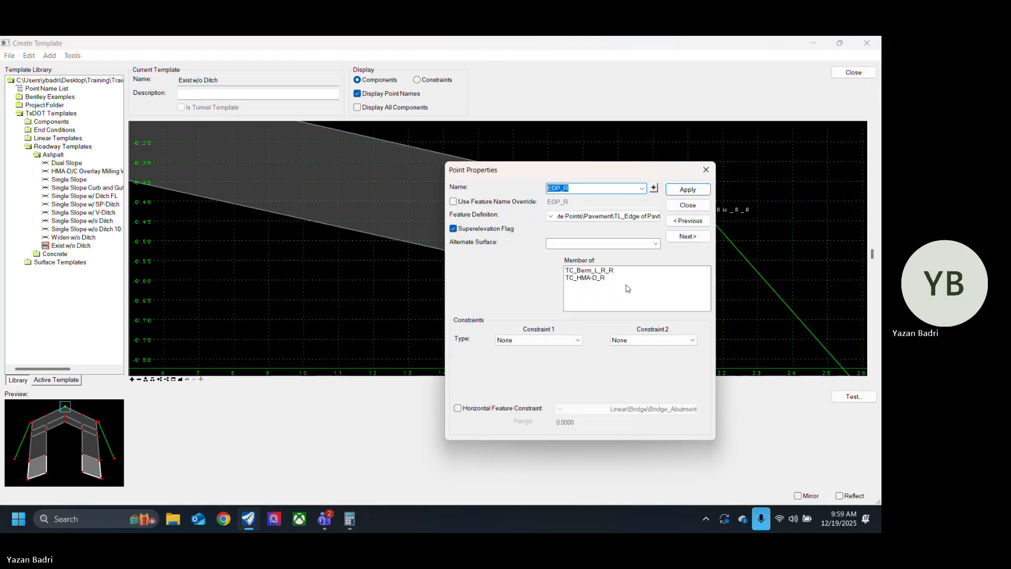
click(554, 340)
click(522, 348)
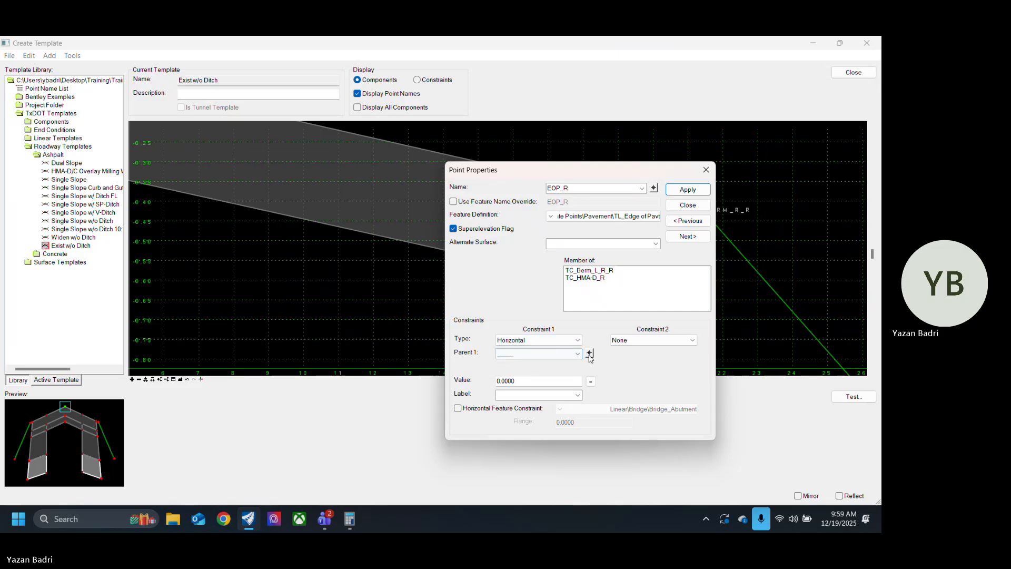
click(588, 355)
scroll(493, 294, down, 3)
click(391, 243)
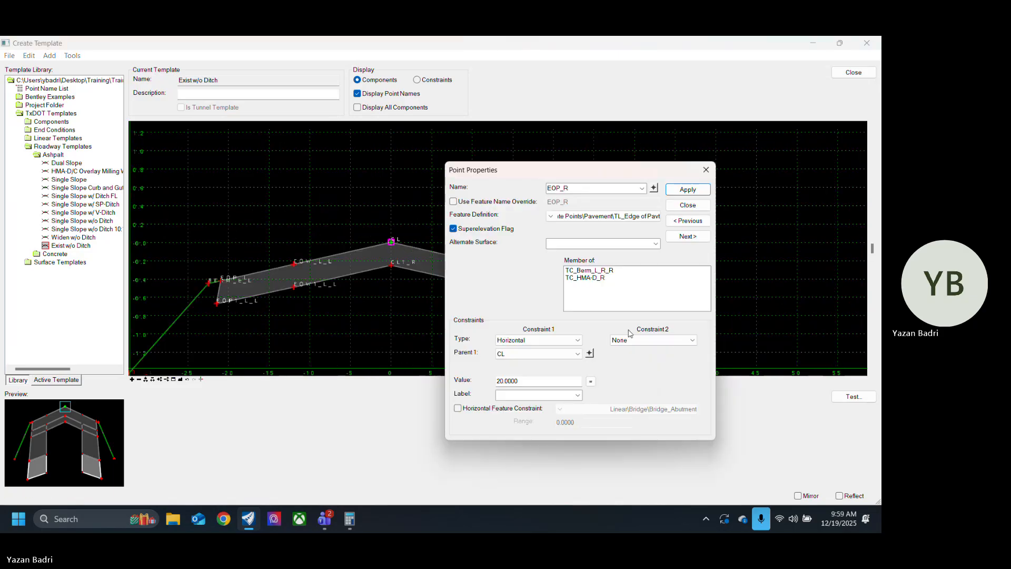
Step: Set the second constraint of EOP_R to Slope with CL as its parent and apply the point properties
click(685, 340)
click(696, 363)
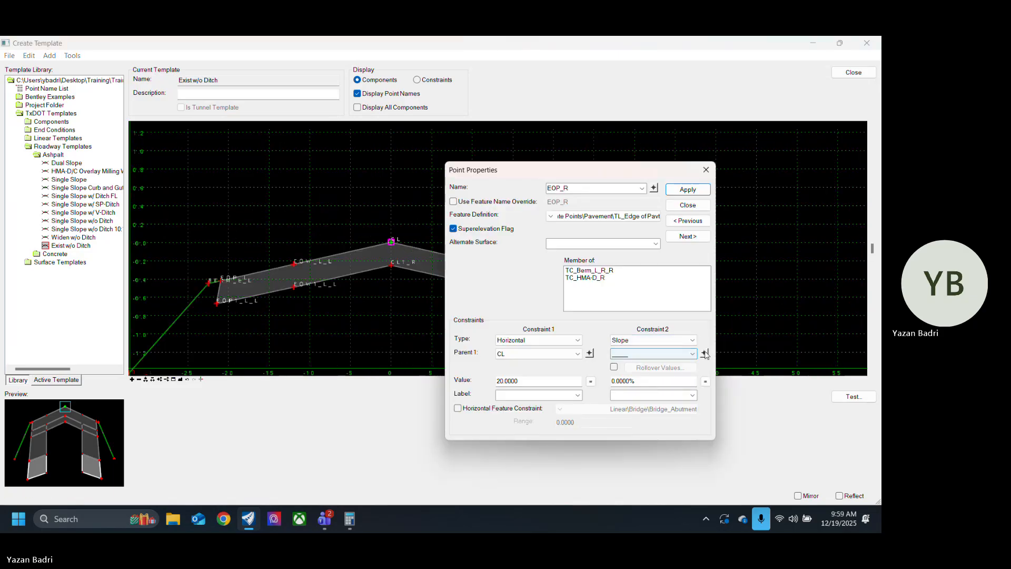
click(704, 353)
click(391, 242)
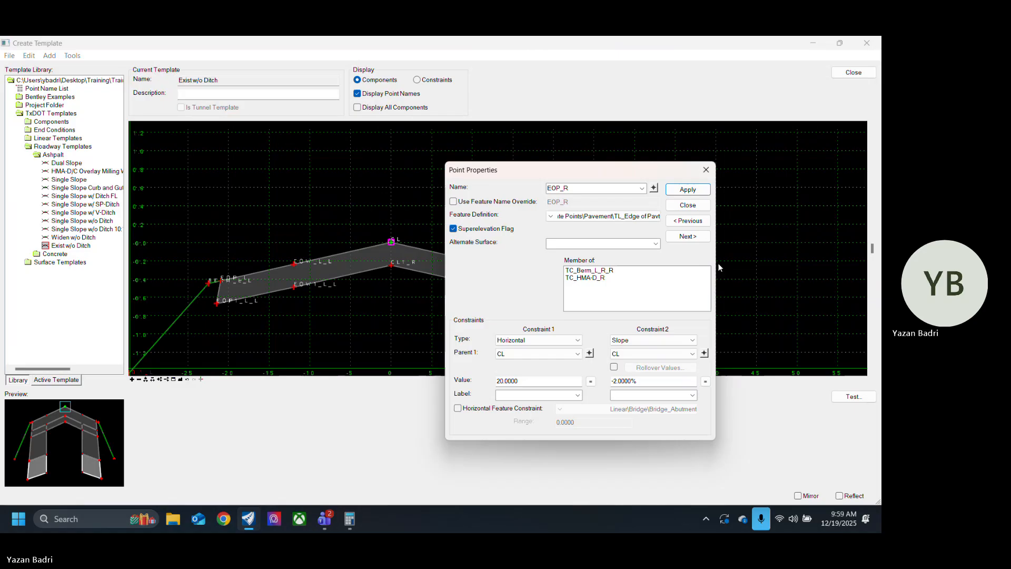
click(689, 192)
click(691, 204)
Step: Delete the EOW_L_L and EOW1_L_L points from the top and bottom of the left-hand pavement
right_click(293, 265)
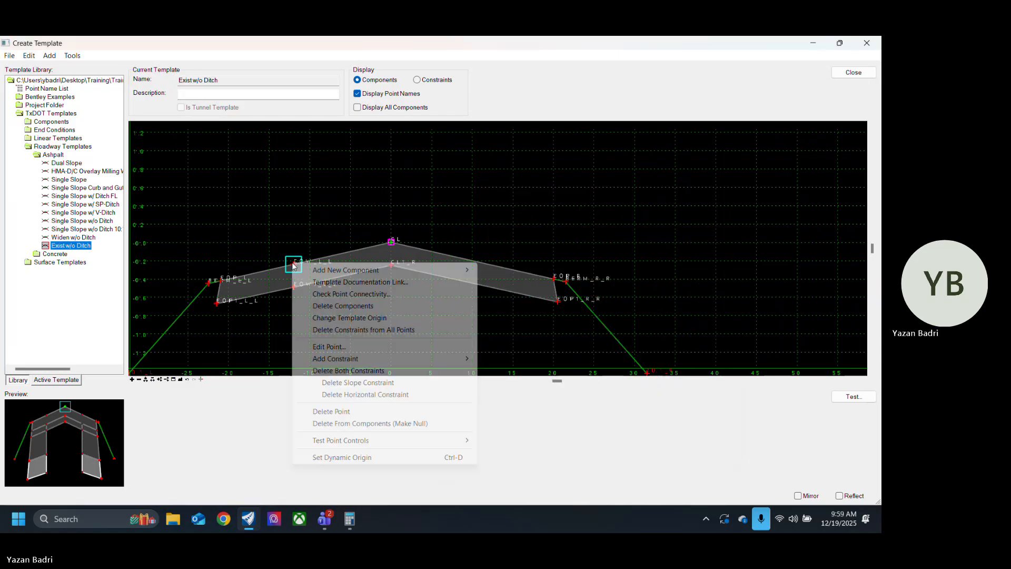
click(342, 412)
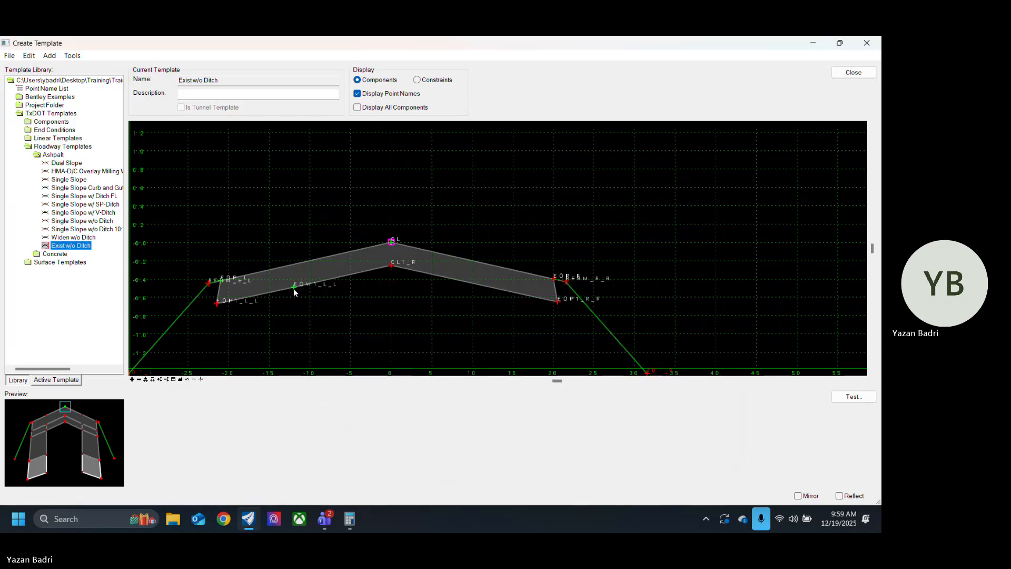
right_click(293, 289)
click(324, 413)
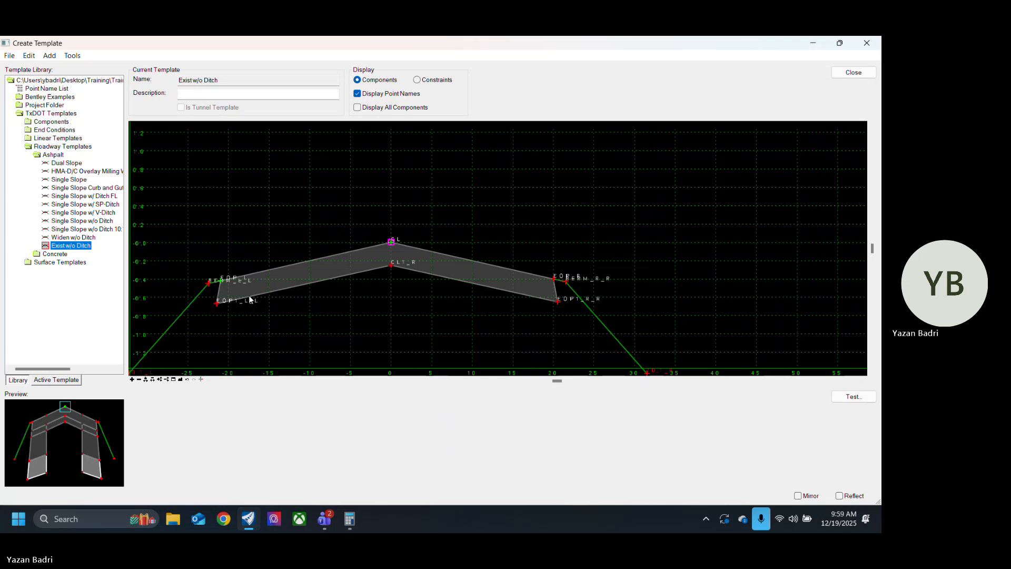
Step: Set the first constraint of the EOP_L point to Horizontal with CL as its parent
double_click(221, 280)
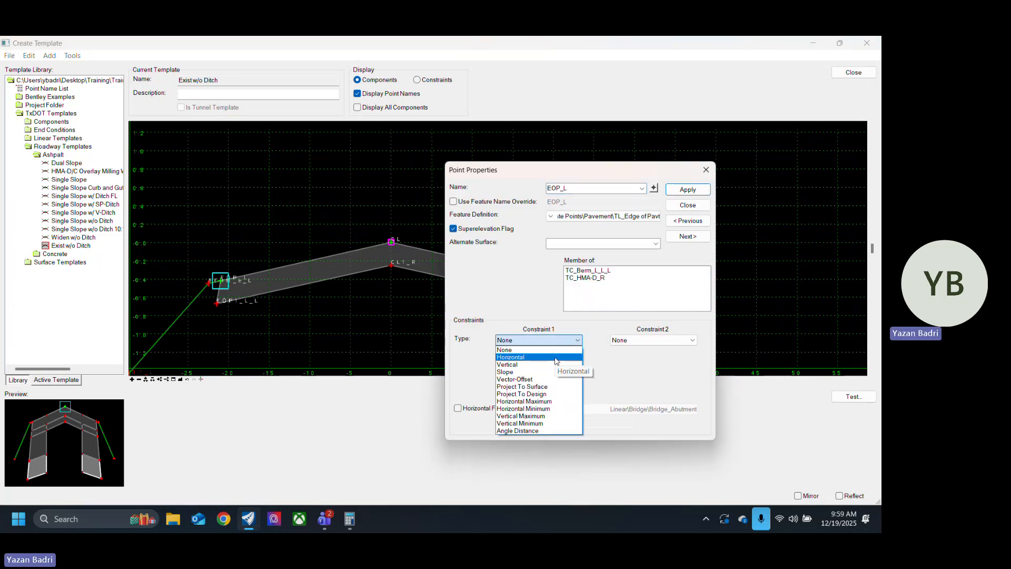
click(560, 364)
click(590, 354)
click(394, 246)
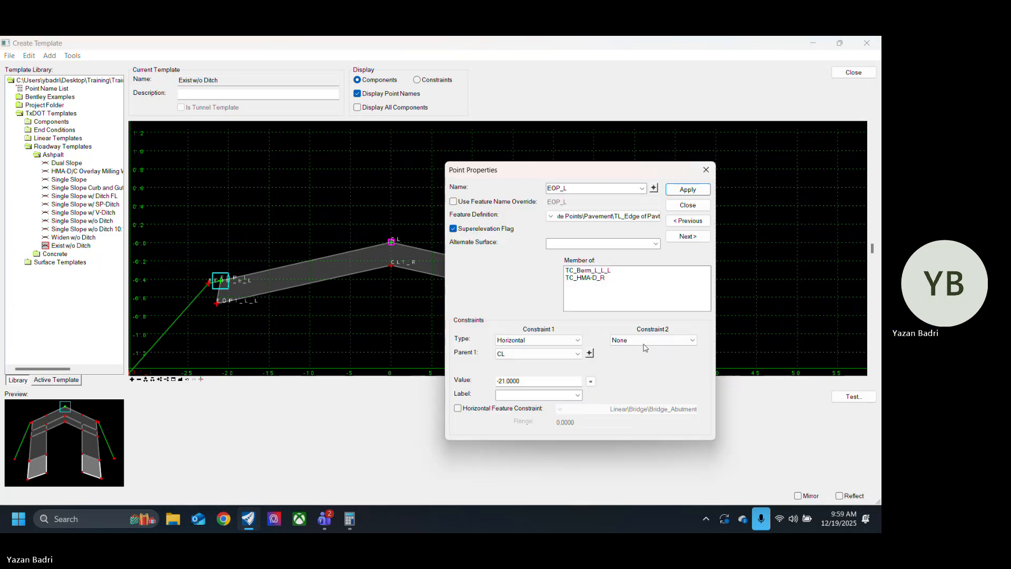
Step: Set the second constraint of EOP_L to Slope with CL as its parent and apply the point properties
click(653, 340)
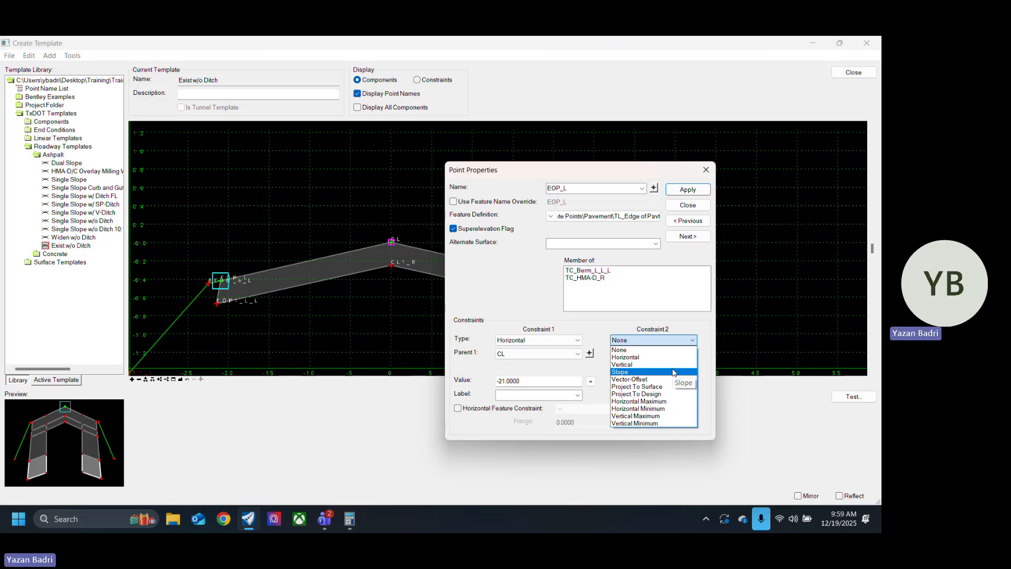
click(676, 365)
click(705, 354)
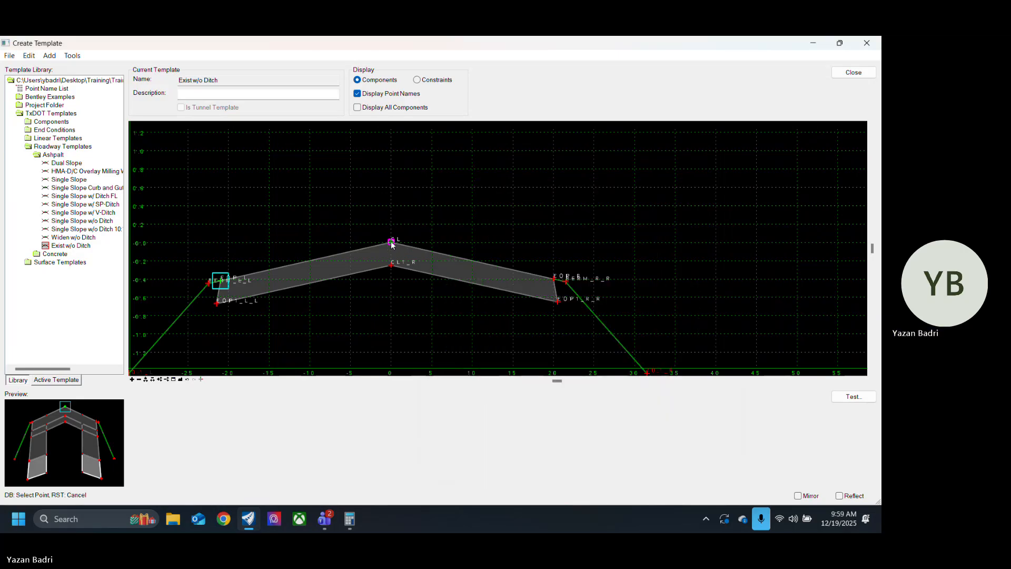
click(406, 246)
click(696, 191)
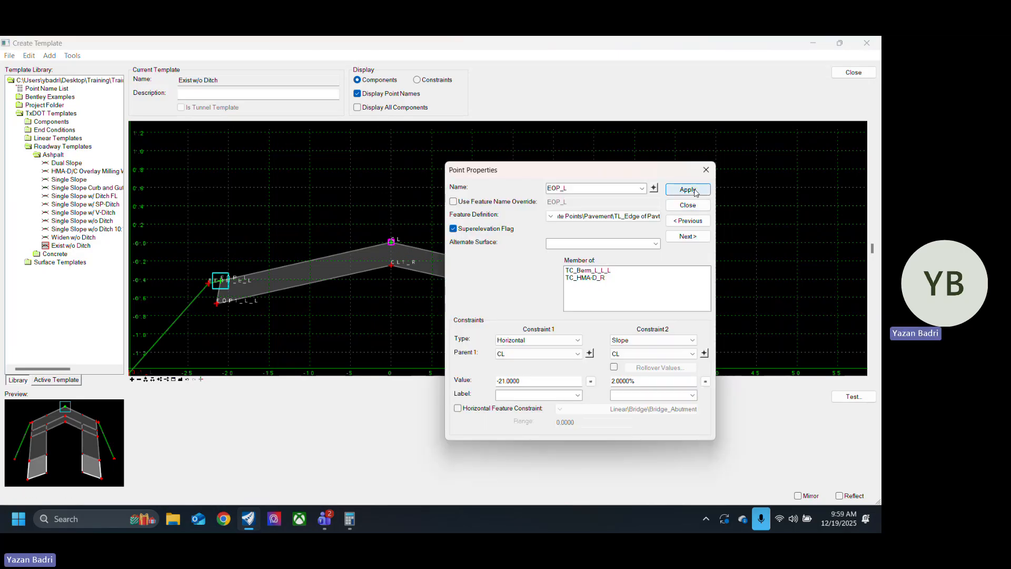
click(688, 205)
Step: Examine the remaining pavement layer, its edge points and the side slopes on both sides of the Exist w/o Ditch template
scroll(481, 273, down, 2)
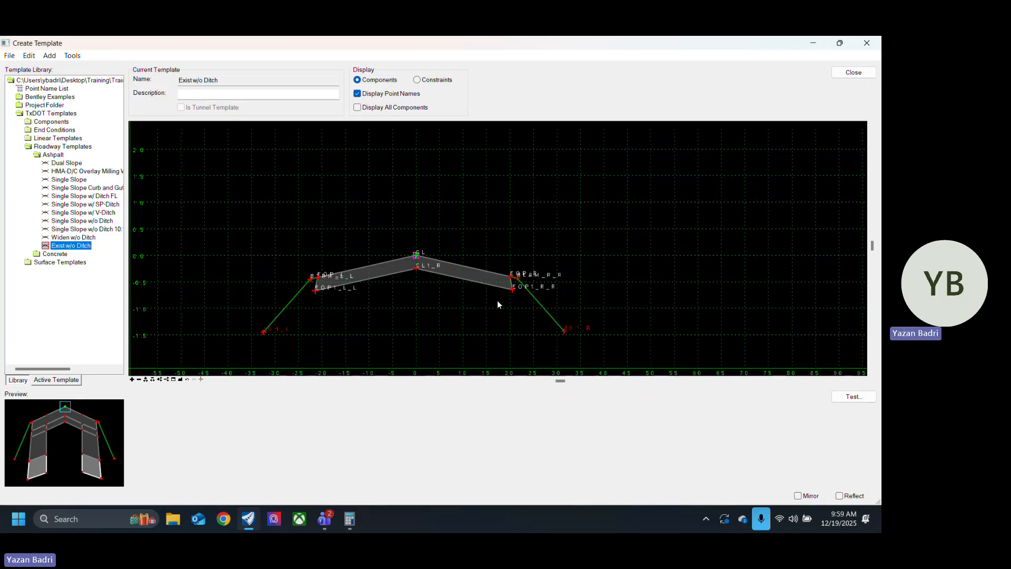
mouse_move(543, 311)
scroll(422, 316, up, 3)
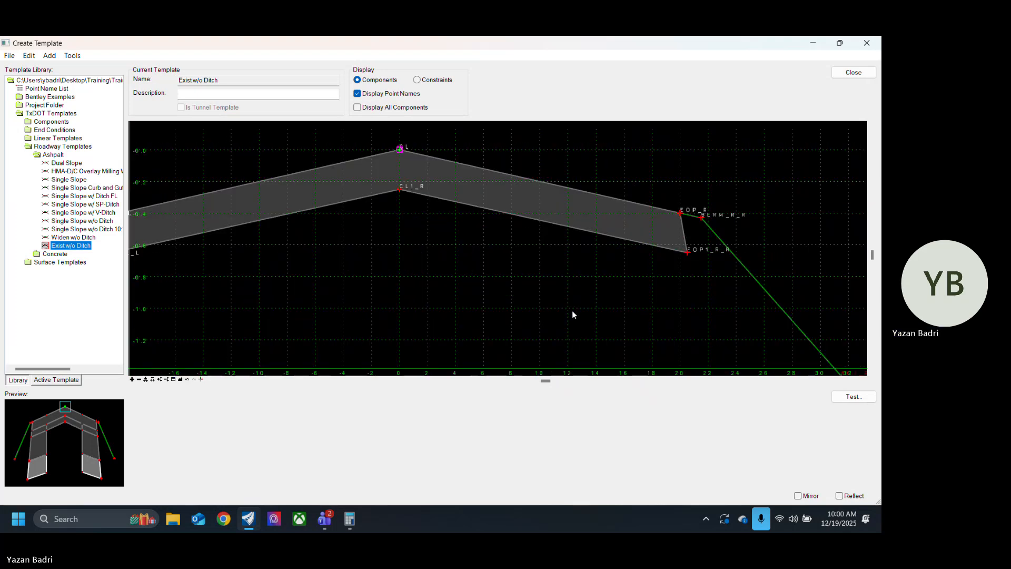
scroll(408, 311, down, 4)
scroll(489, 311, up, 5)
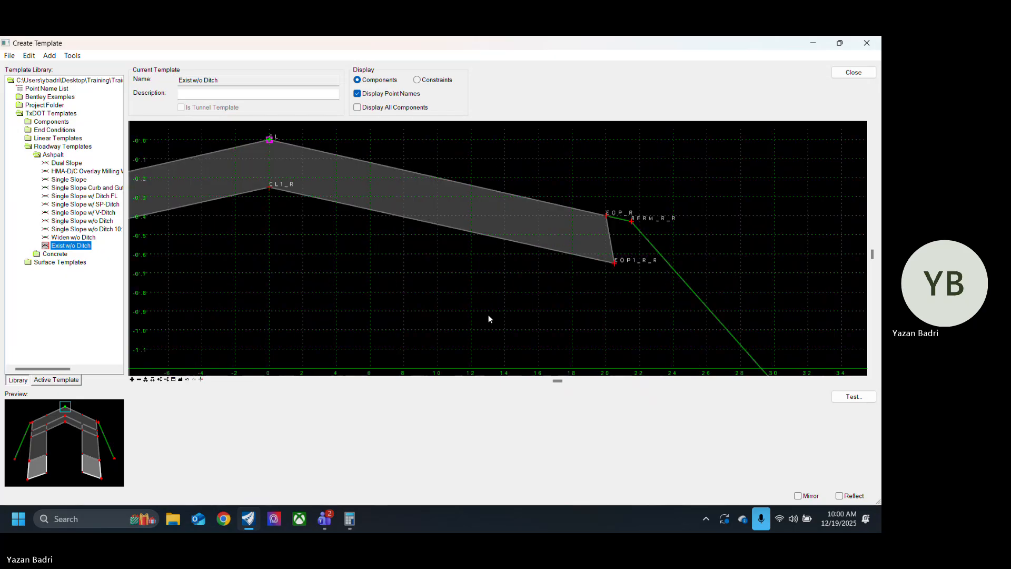
scroll(675, 254, up, 2)
scroll(660, 252, down, 4)
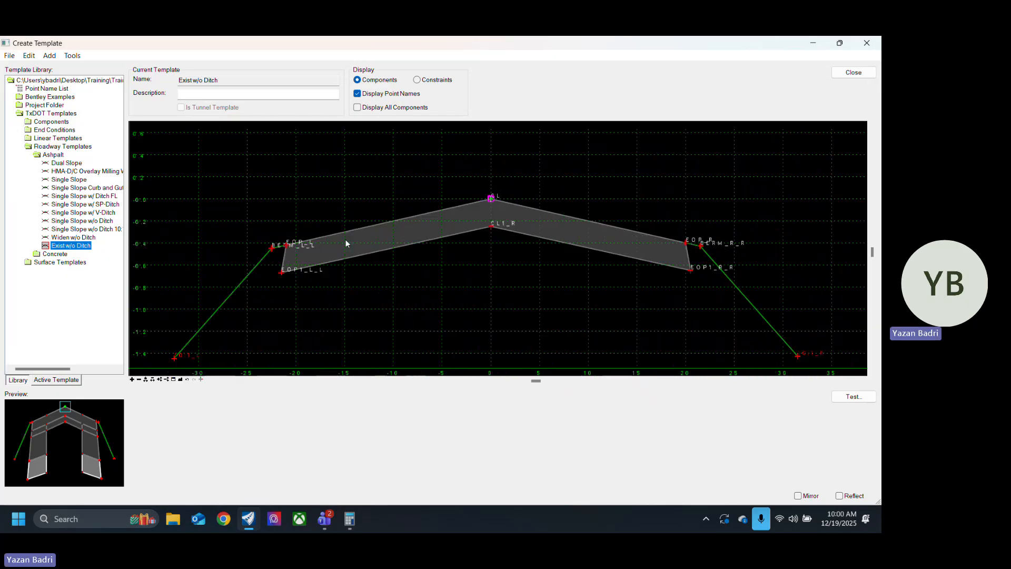
scroll(346, 239, up, 5)
scroll(270, 316, down, 5)
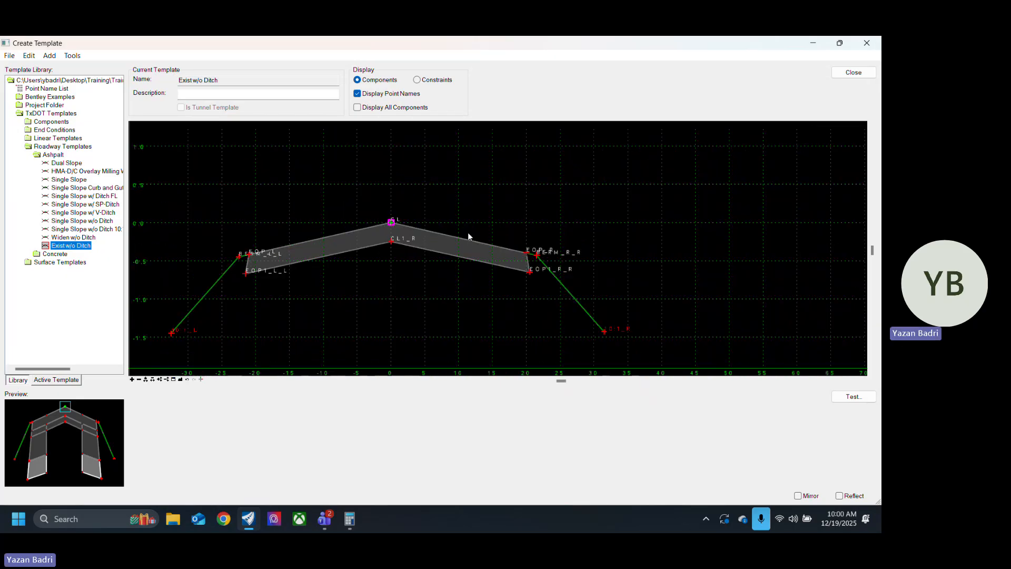
scroll(630, 297, down, 5)
scroll(567, 334, up, 4)
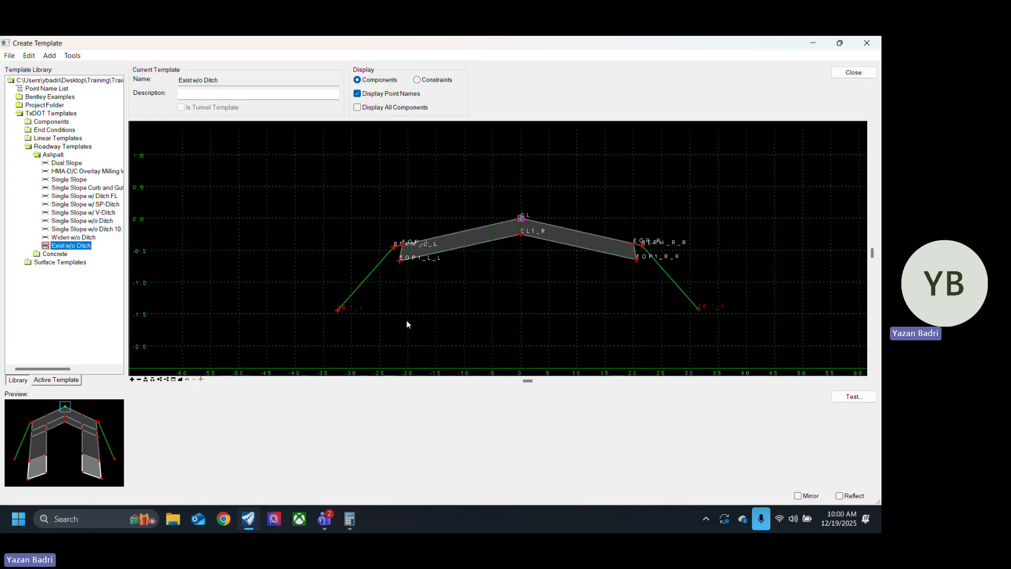
scroll(616, 272, up, 3)
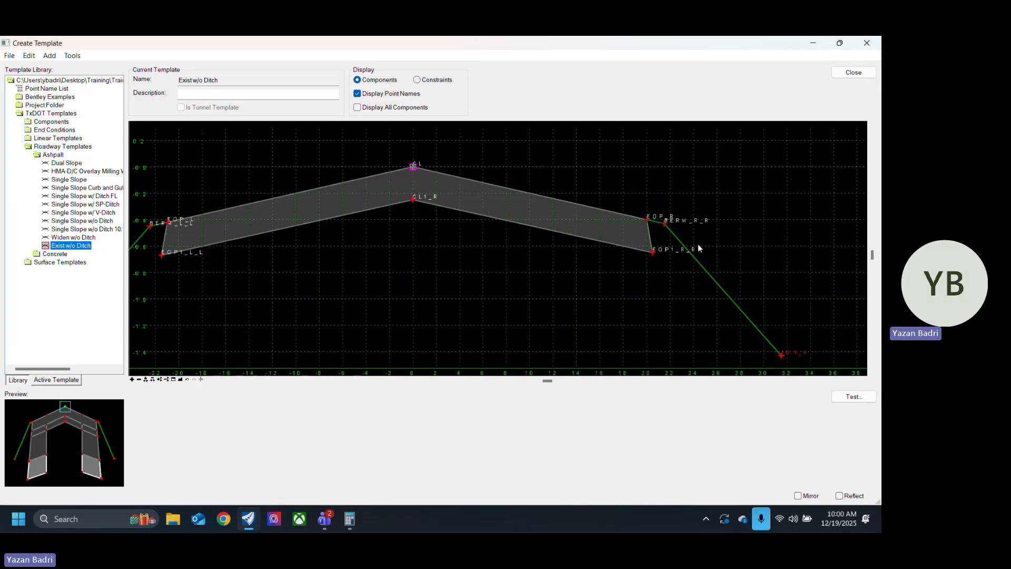
Step: Close the template editor and save the changes to the CR332.itl template library
scroll(474, 311, down, 2)
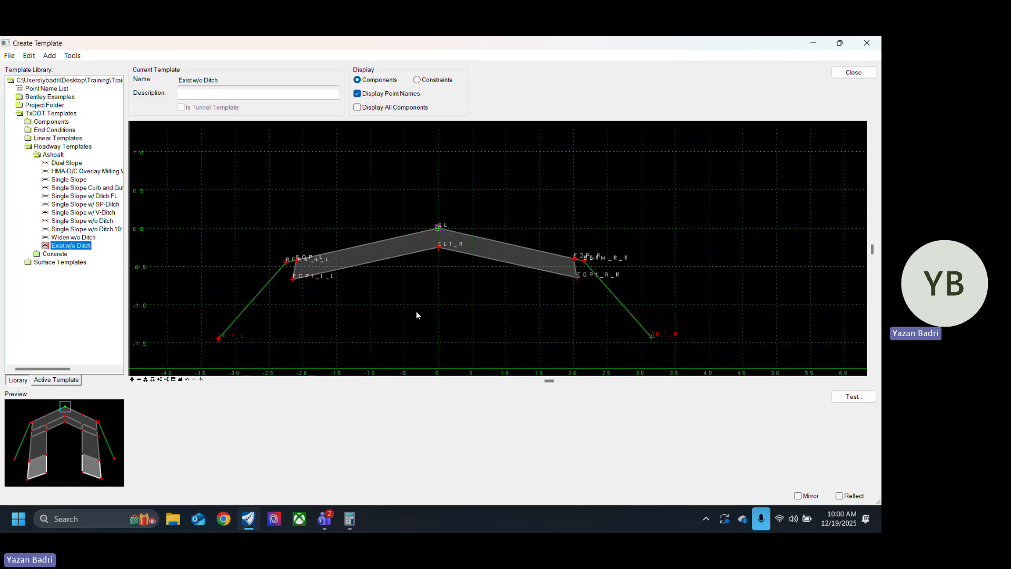
click(854, 72)
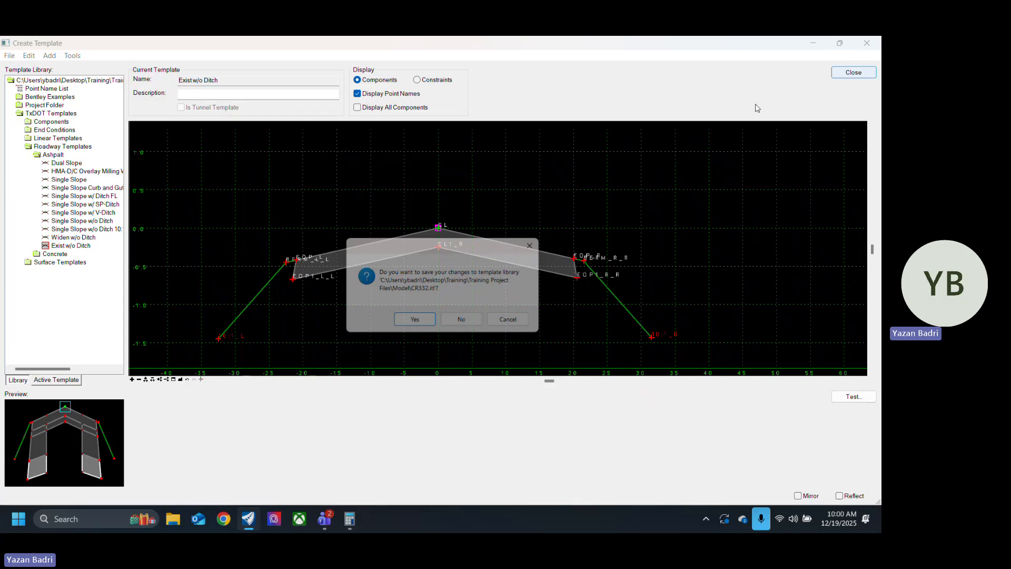
click(420, 329)
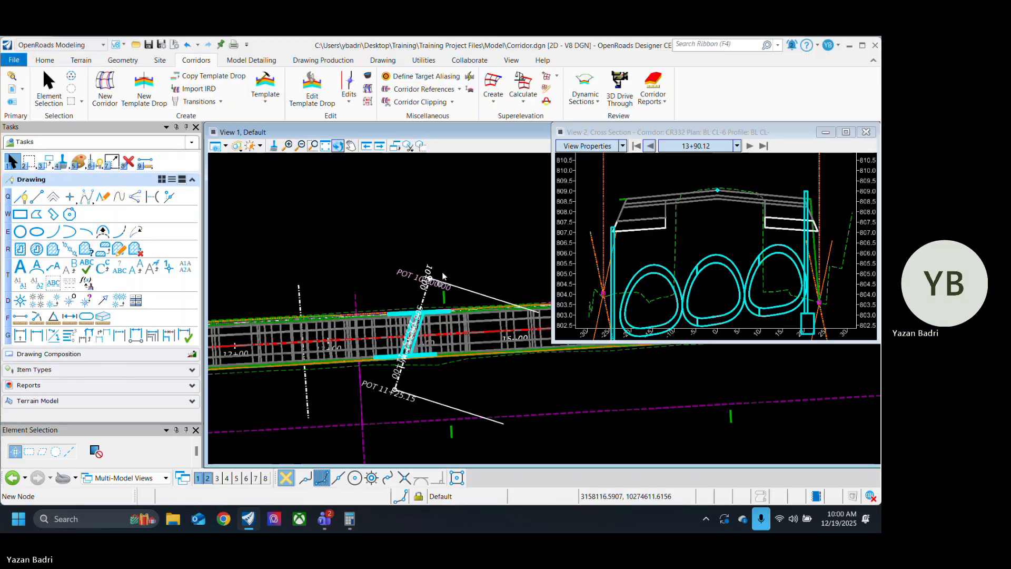
Step: Shorten the first CR332 template drop to end at station 12+25.85 and extend the adjacent drop's start back to meet it
scroll(504, 247, down, 4)
scroll(414, 321, up, 3)
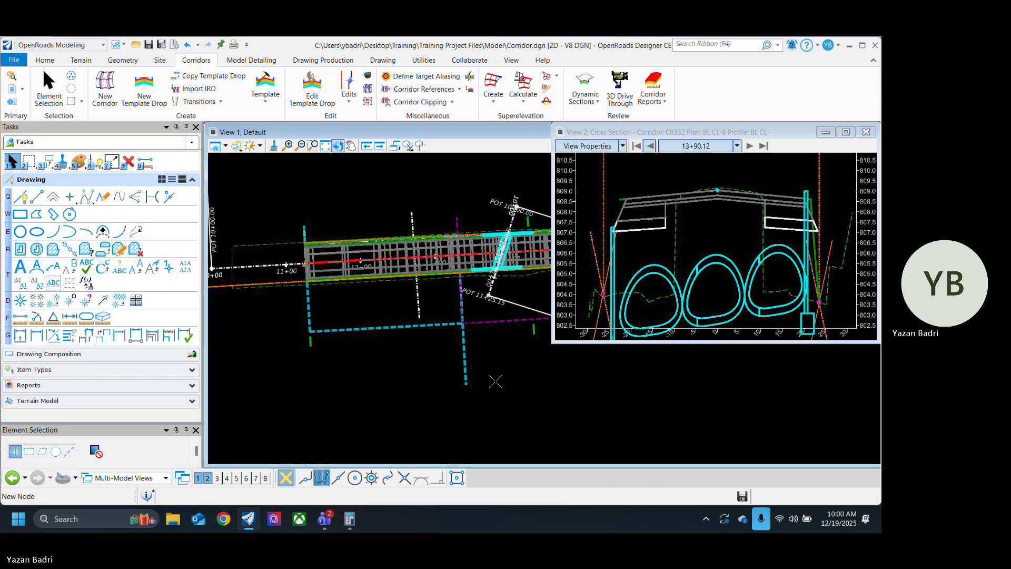
click(488, 377)
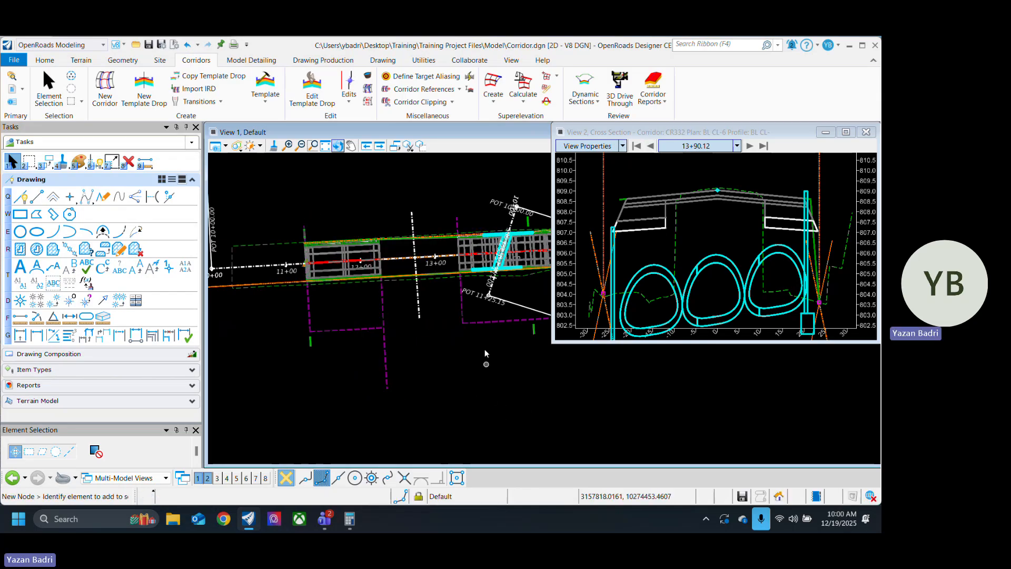
click(463, 301)
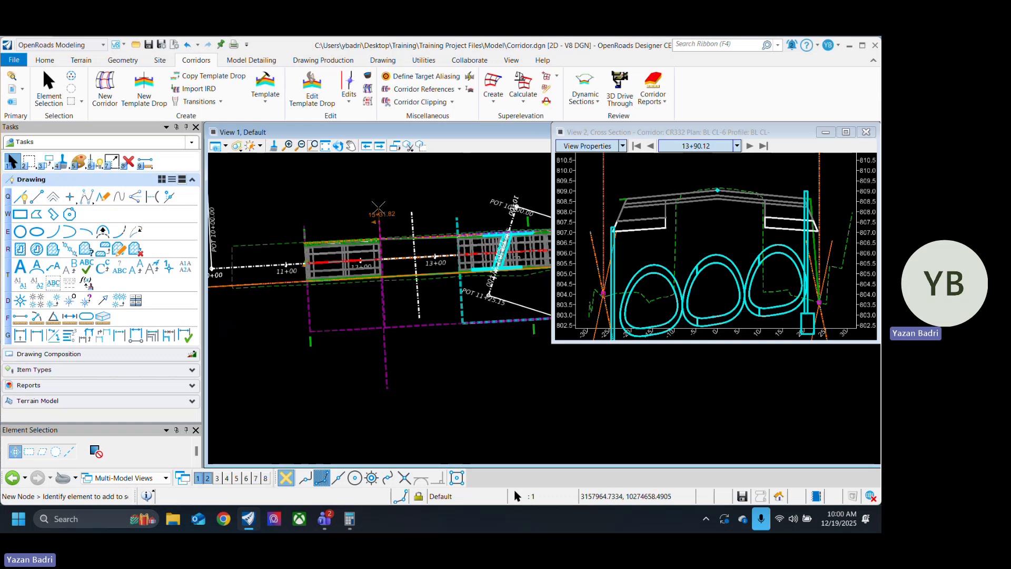
click(379, 207)
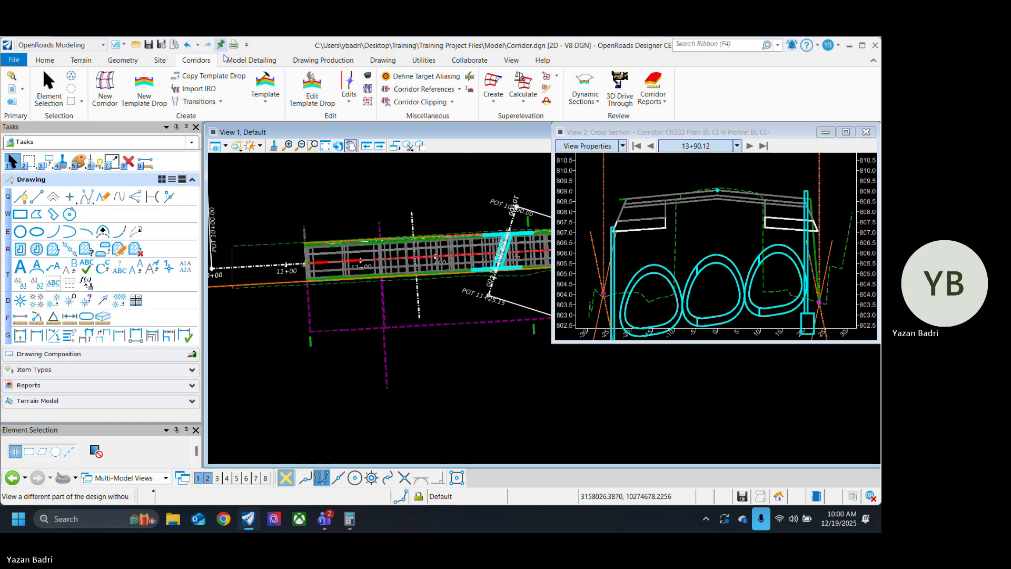
click(383, 60)
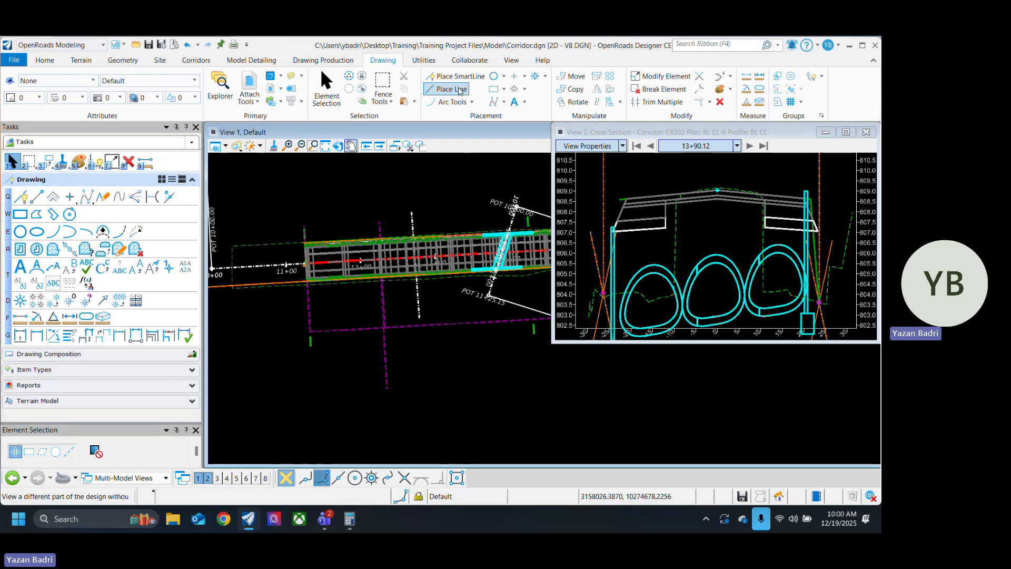
click(460, 90)
key(Escape)
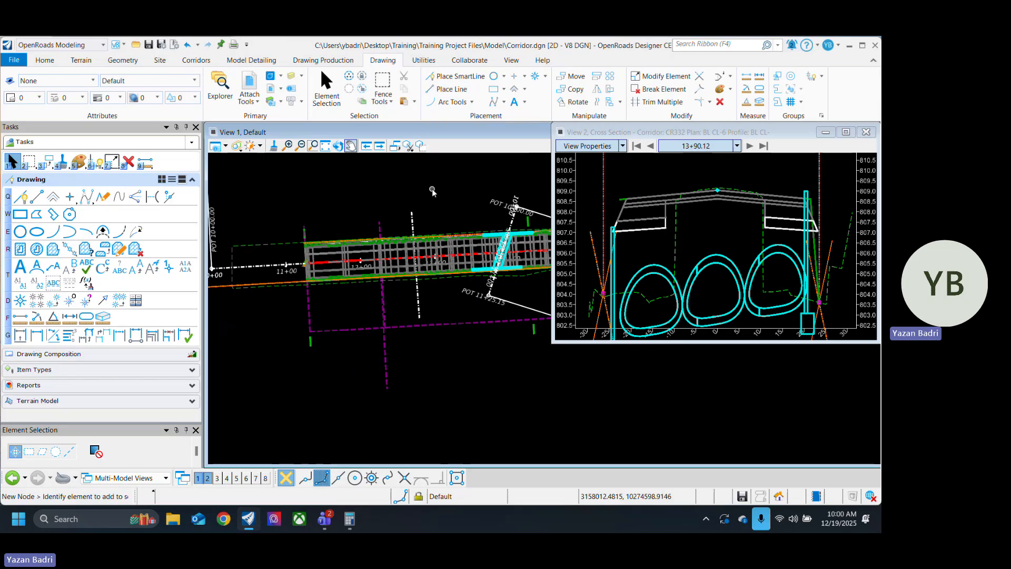
Step: Switch the first template drop to the Exist w/o Ditch template and review its cross sections from its start to station 12+25.85
scroll(443, 263, up, 3)
scroll(442, 263, down, 3)
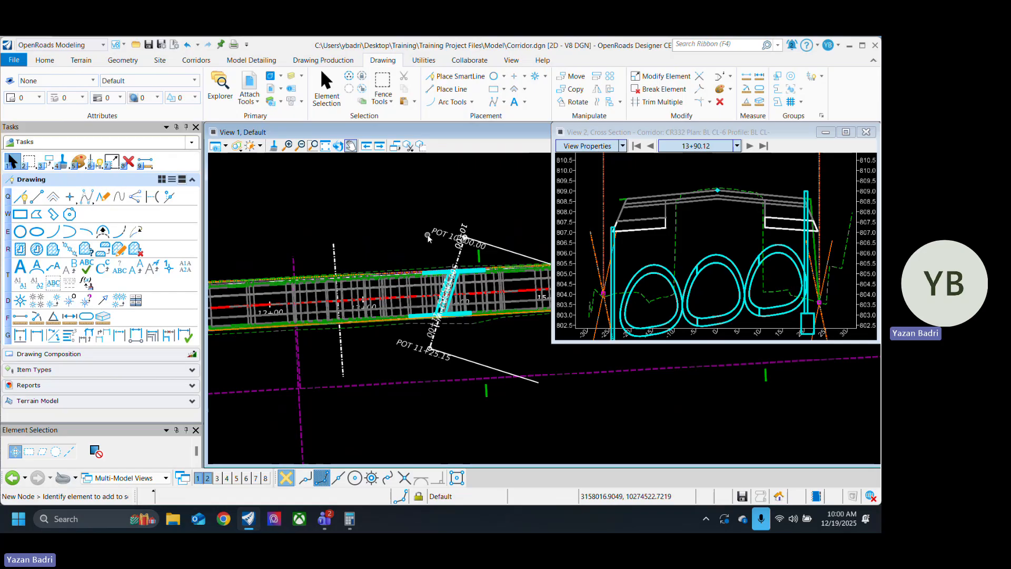
scroll(373, 356, down, 3)
scroll(319, 384, up, 2)
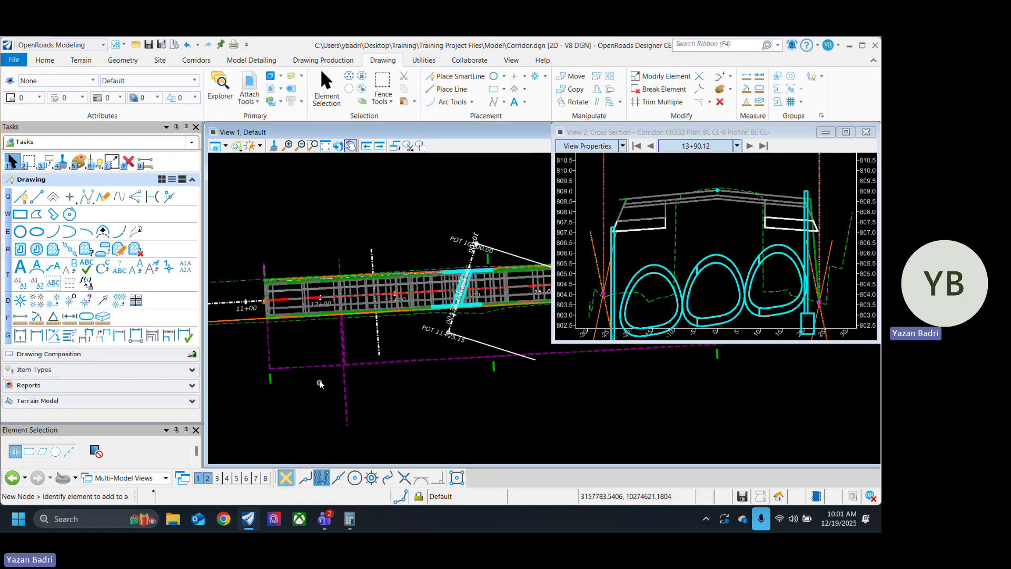
click(320, 369)
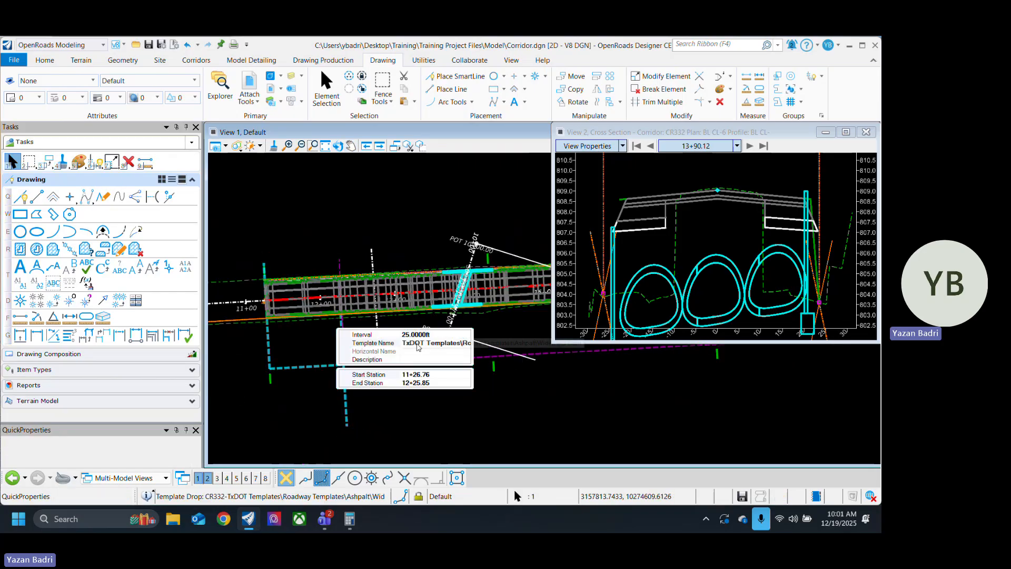
click(465, 343)
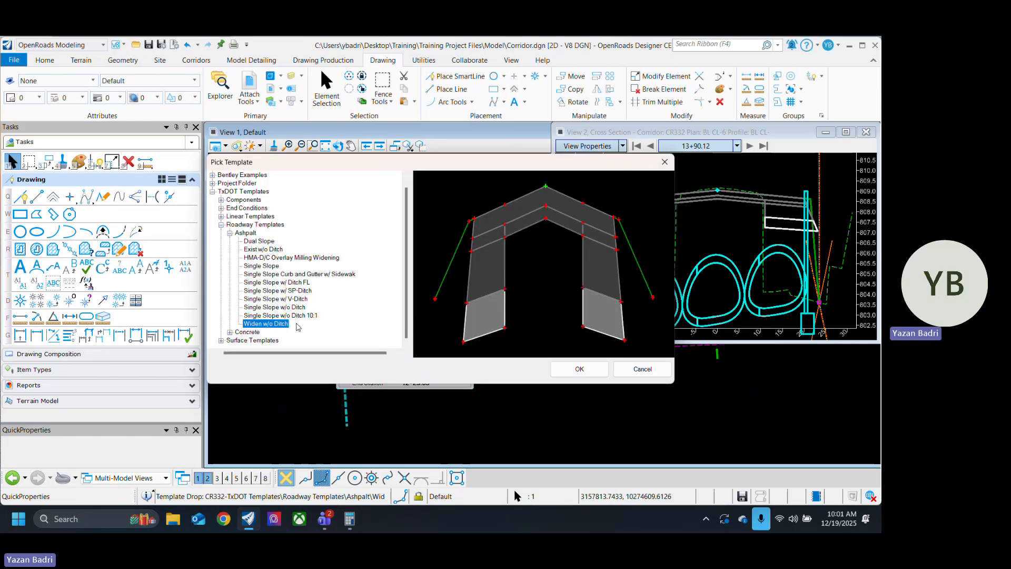
click(271, 249)
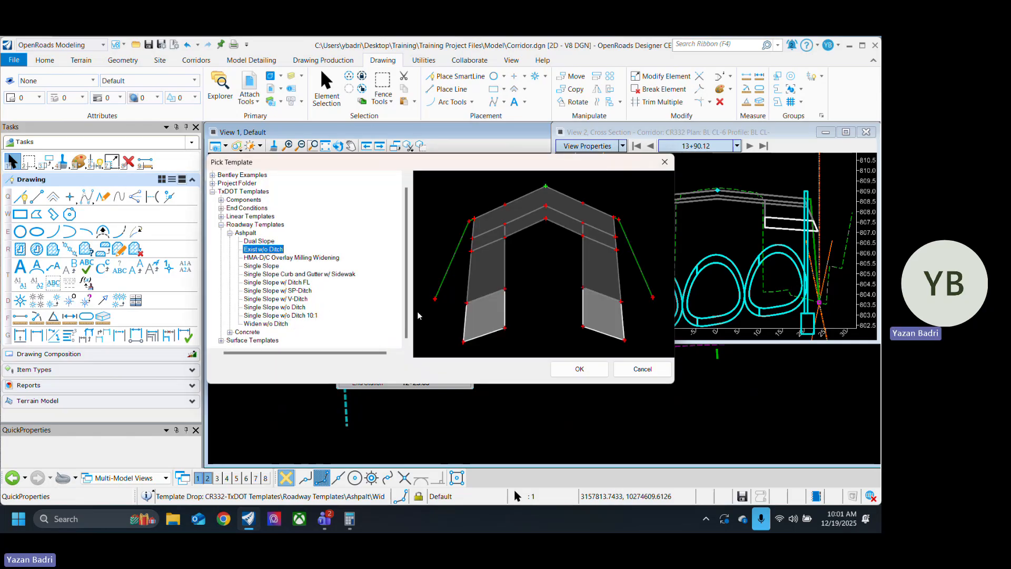
click(578, 370)
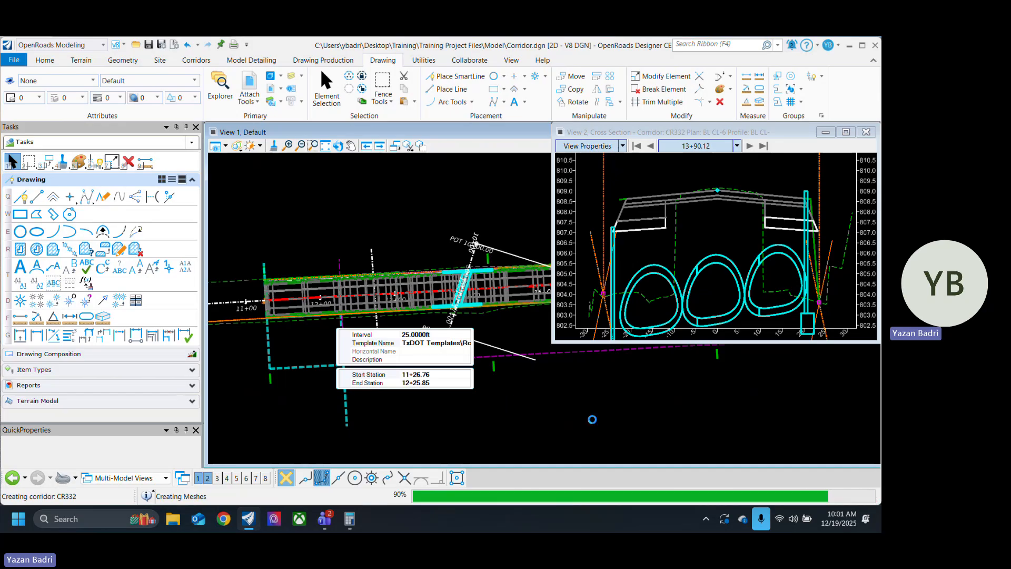
click(528, 441)
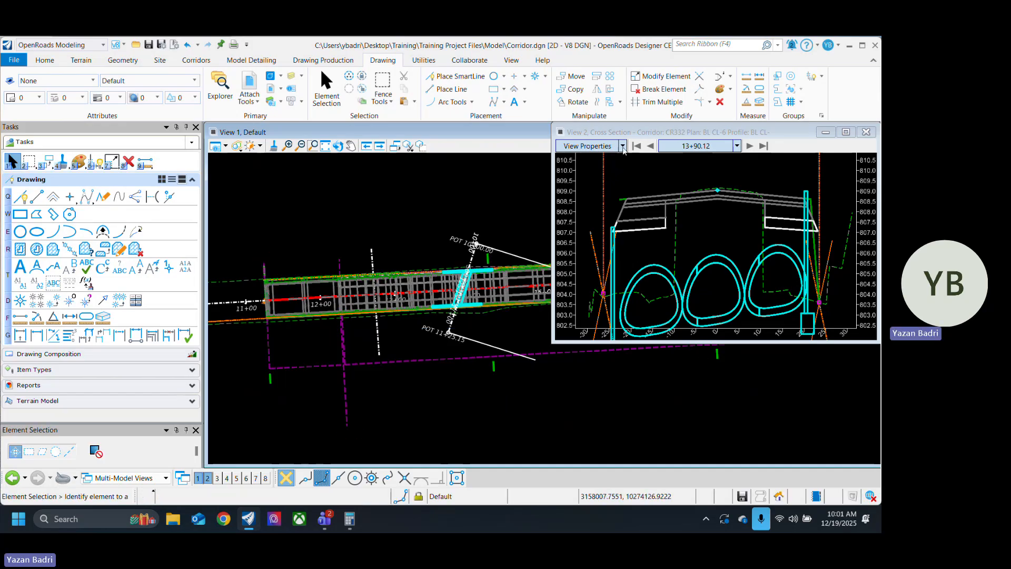
click(638, 148)
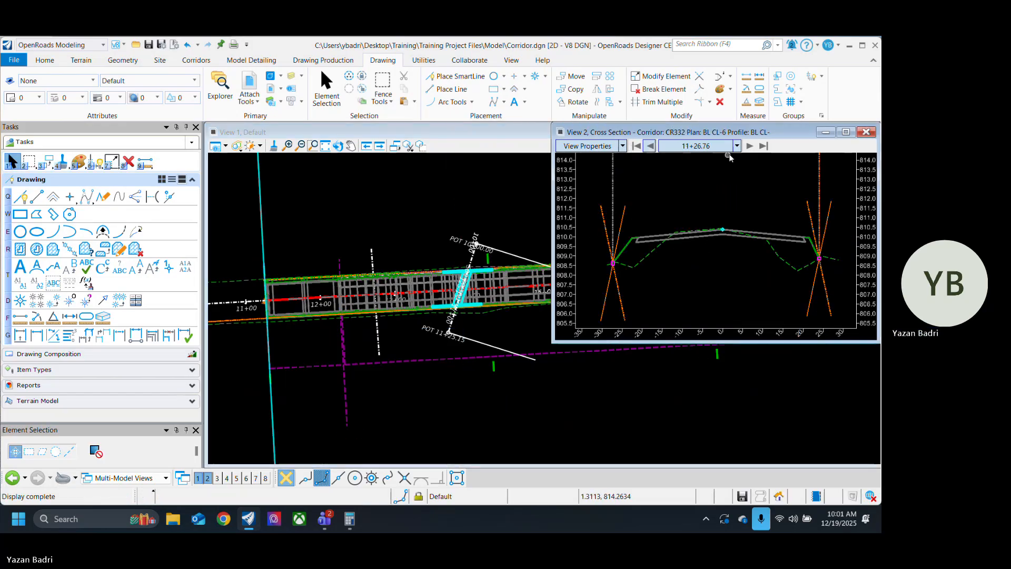
click(751, 147)
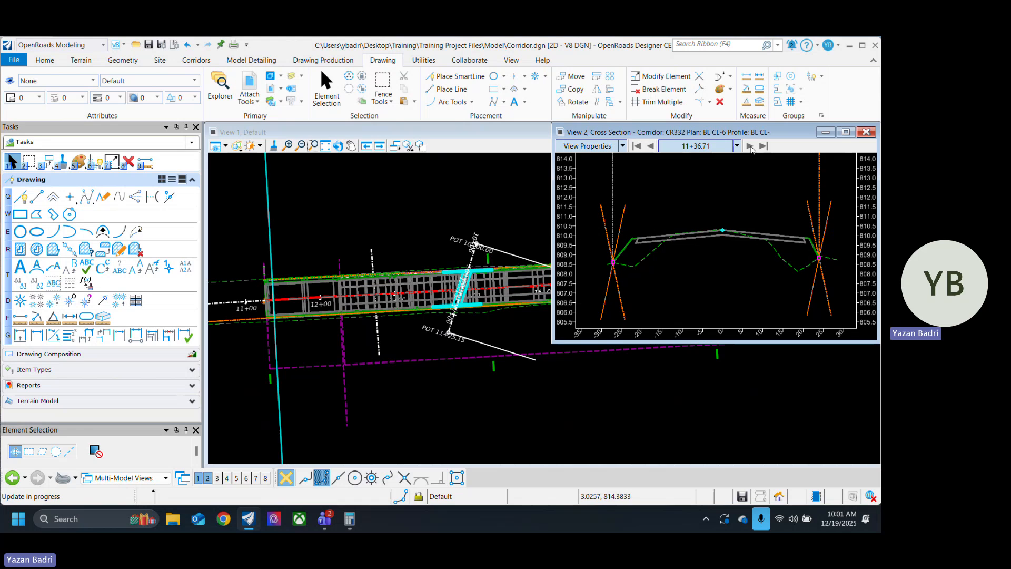
click(750, 146)
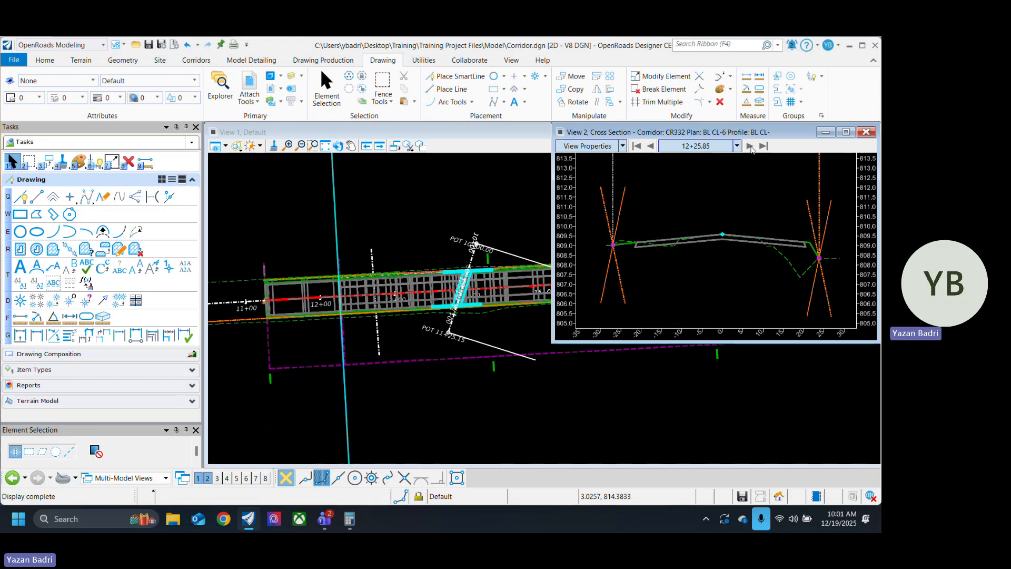
click(345, 178)
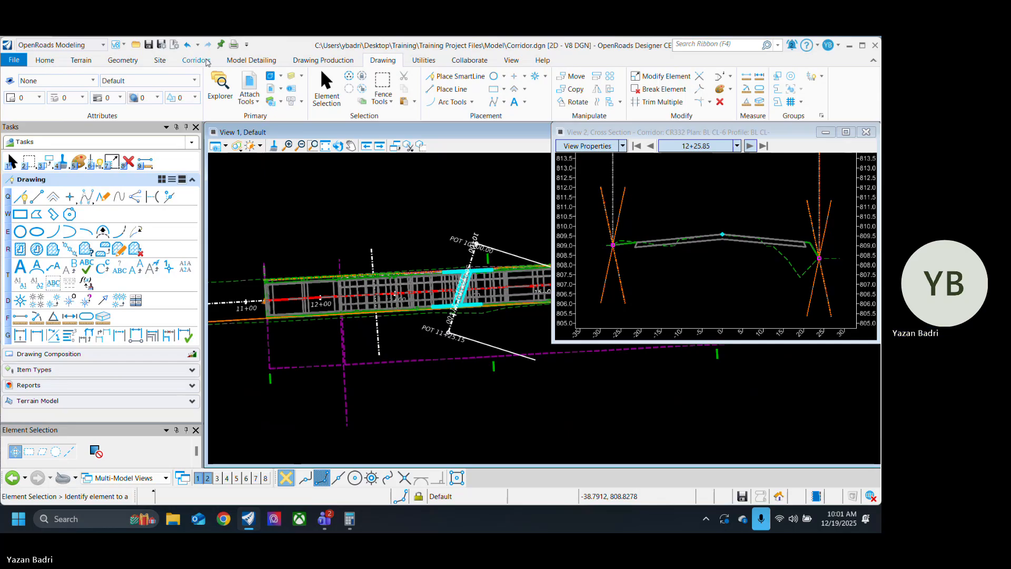
Step: Reopen the Exist w/o Ditch template for editing and set the EOP_L point's horizontal constraint value to -12
click(196, 60)
click(262, 88)
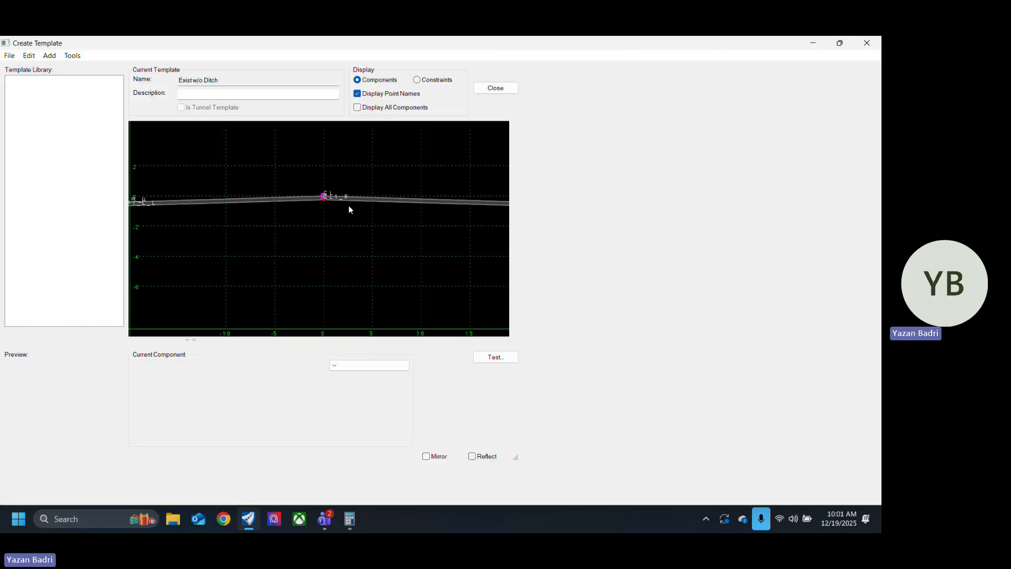
double_click(303, 206)
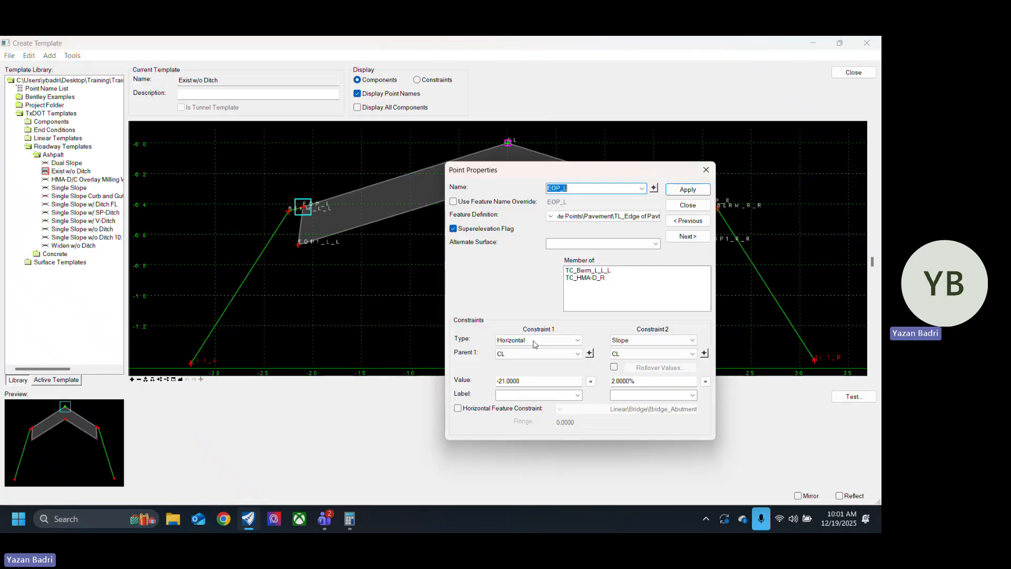
double_click(529, 382)
text(-)
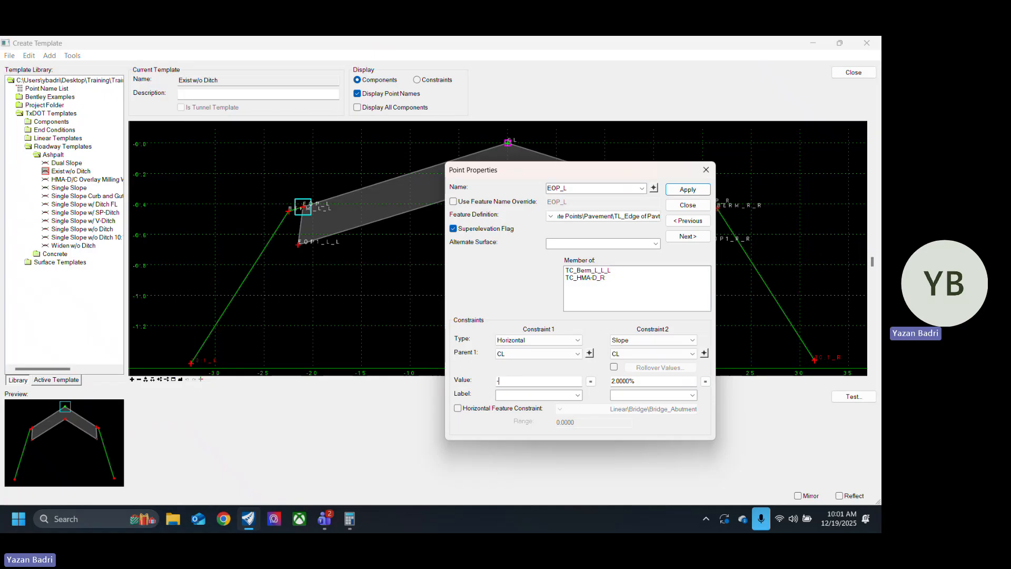
text(12)
key(Tab)
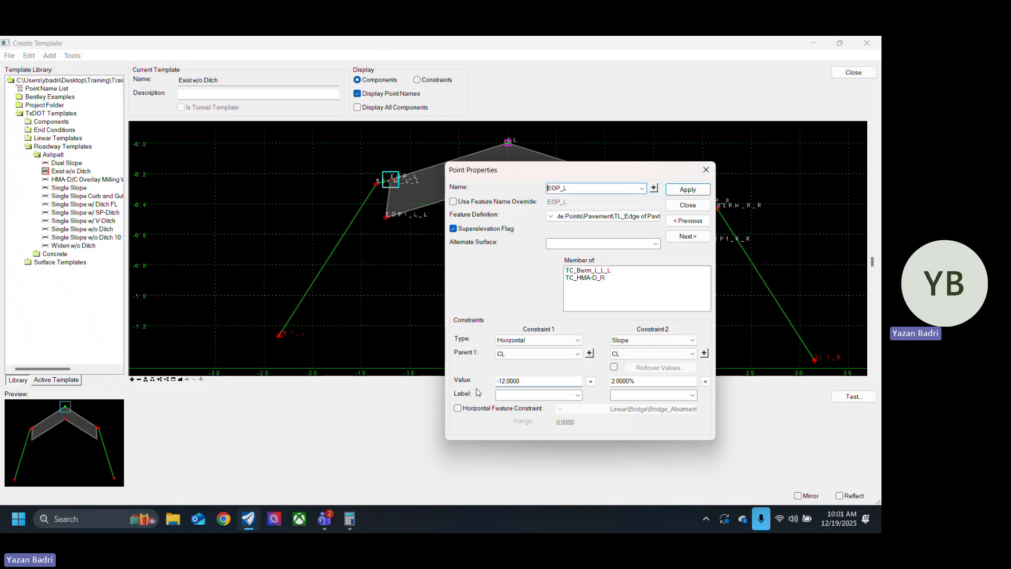
click(688, 205)
Step: Set the EOP_R point's horizontal constraint value to 12 and close its point properties
scroll(682, 208, up, 4)
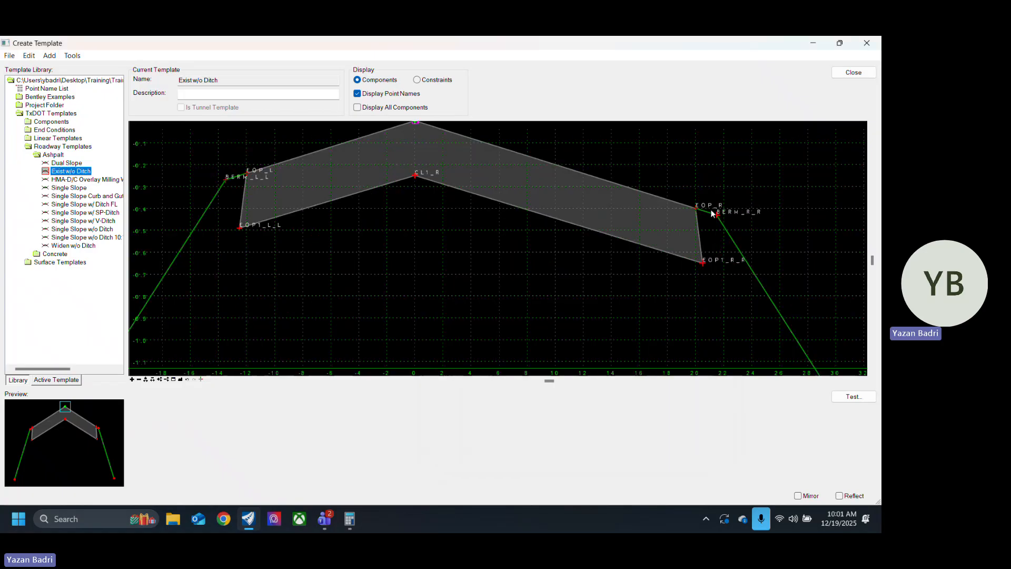
double_click(680, 209)
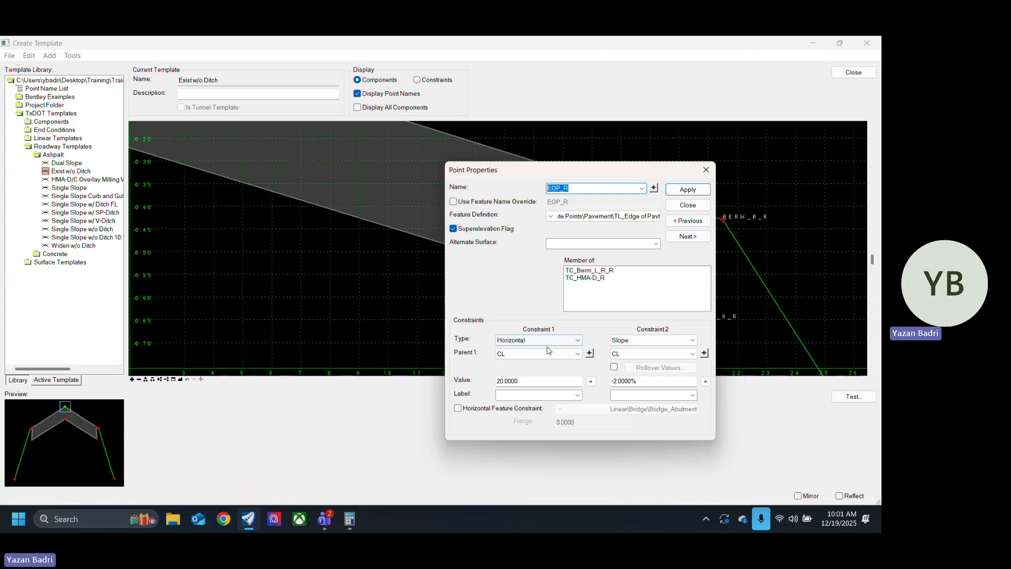
double_click(531, 381)
text(12)
key(Tab)
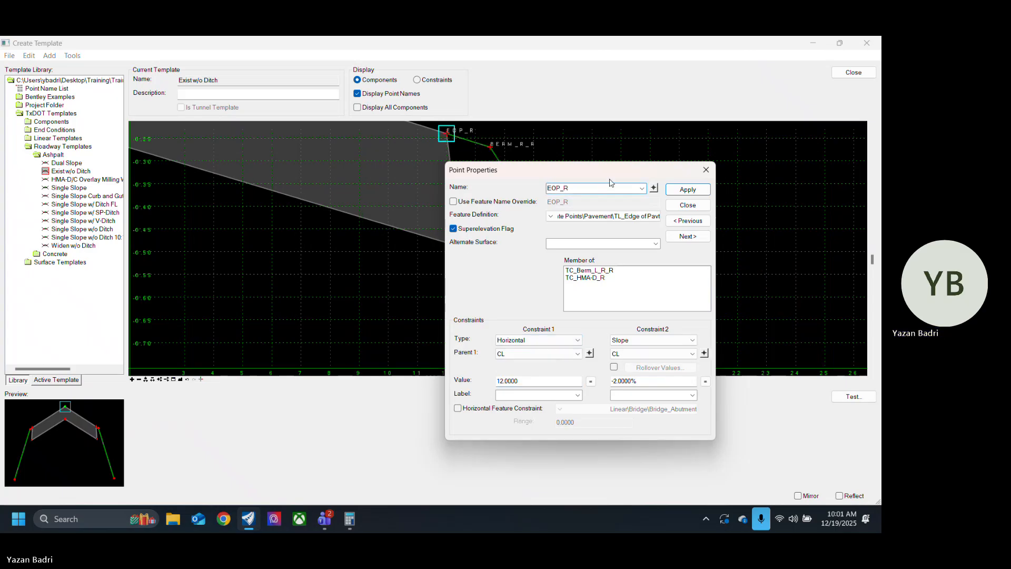
click(696, 207)
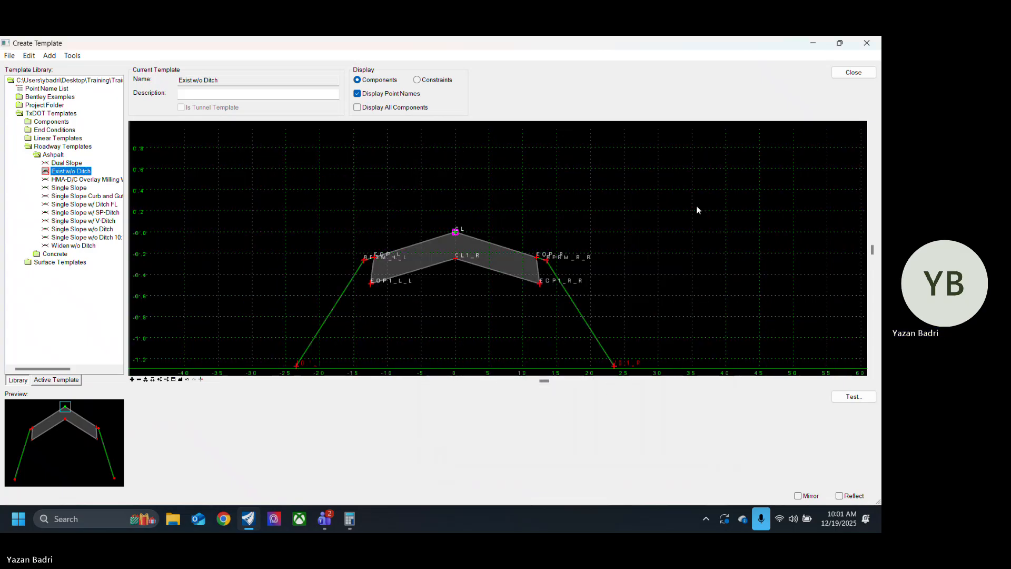
Step: Close the template editor with the library changes saved, and save the corridor design file
click(862, 75)
click(415, 323)
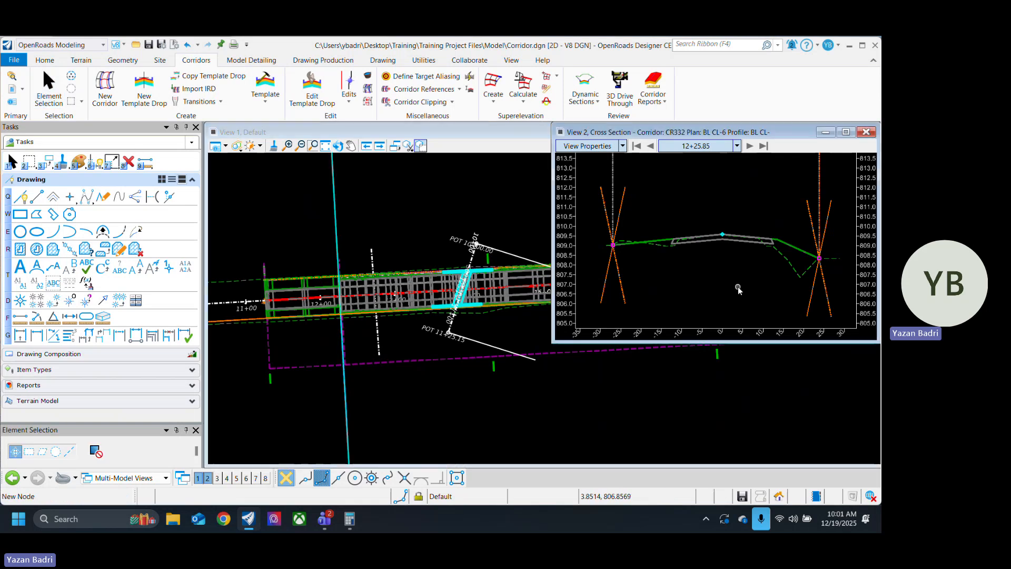
key(ctrl+s)
Step: Examine the corridor cross sections on both sides of station 12+25.85, comparing the existing pavement section with the widened section
scroll(718, 253, up, 2)
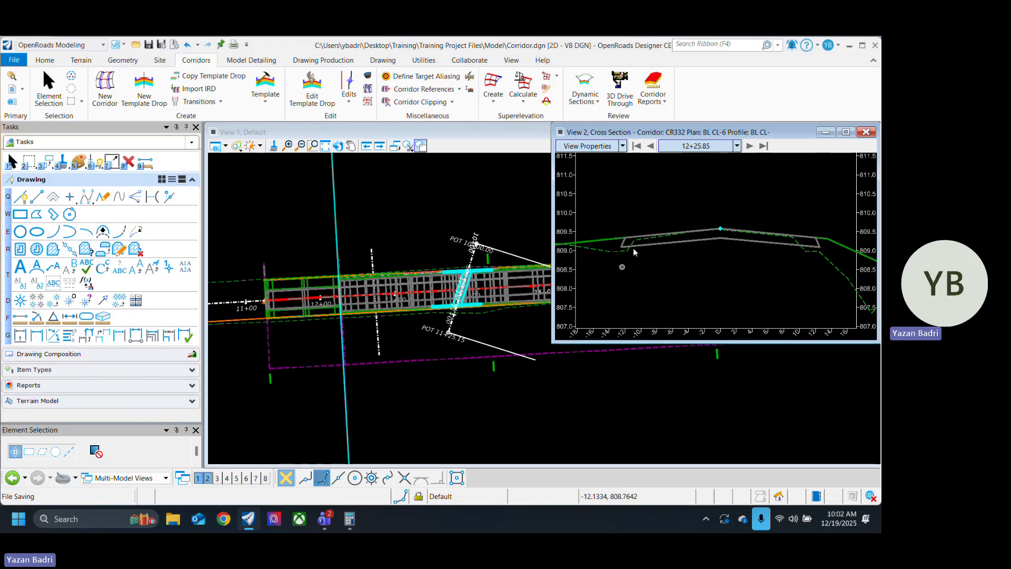
click(750, 146)
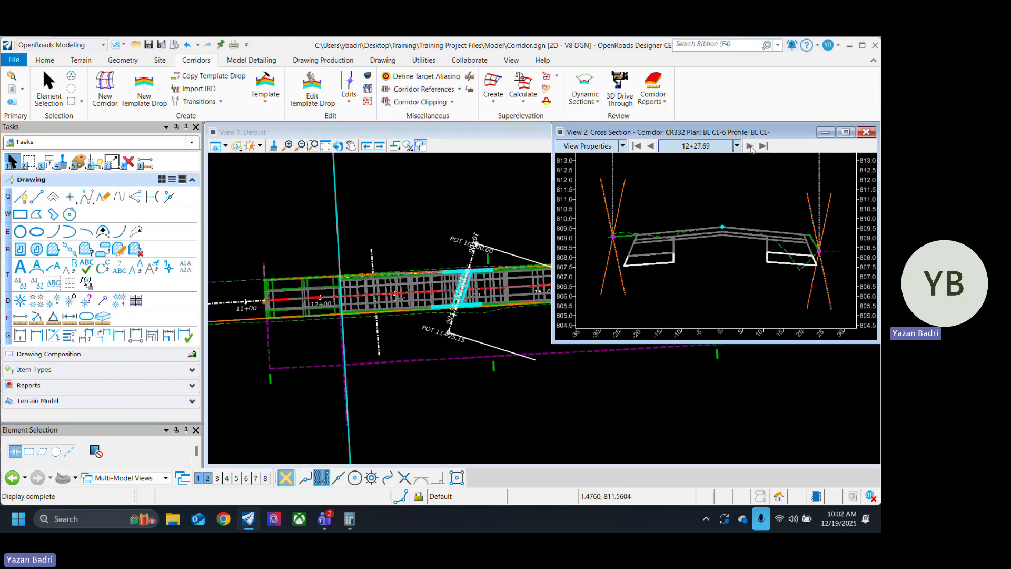
click(751, 147)
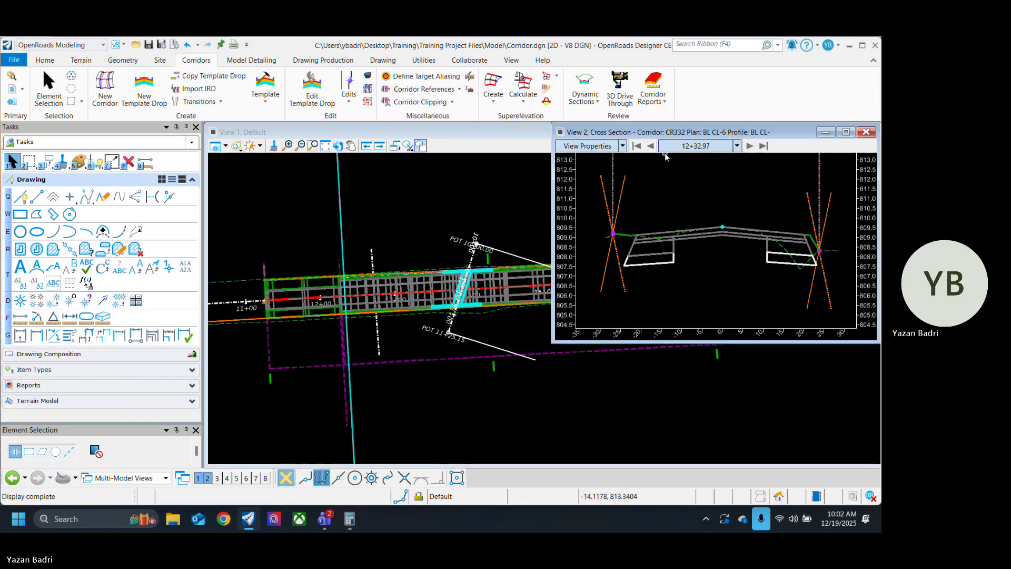
click(651, 146)
click(651, 147)
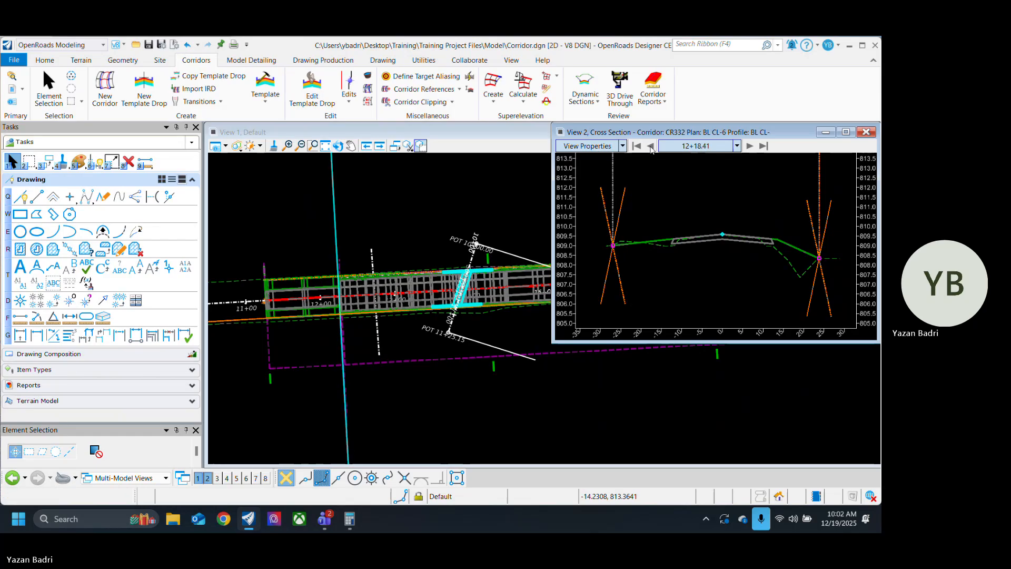
click(750, 147)
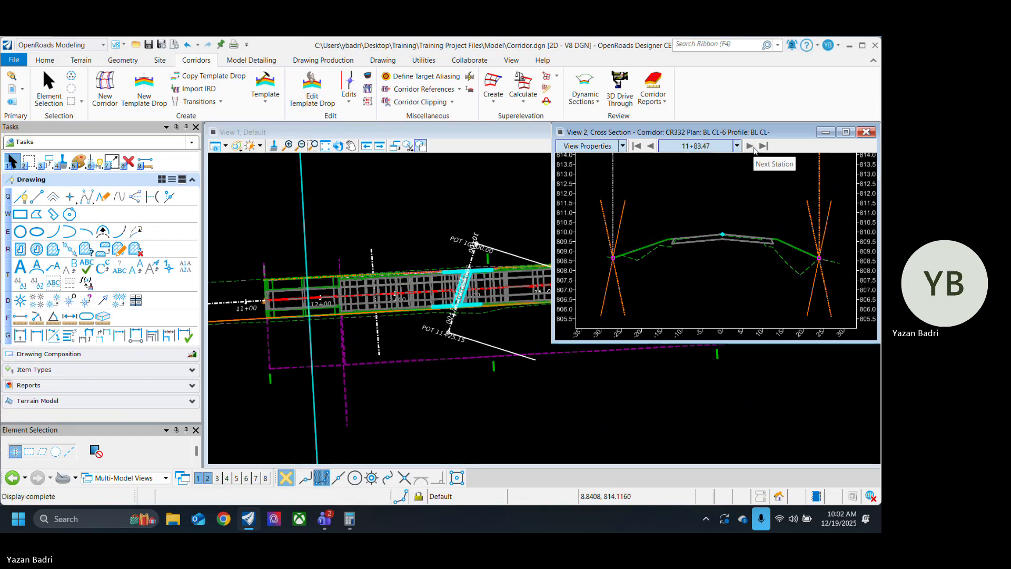
click(751, 146)
click(751, 147)
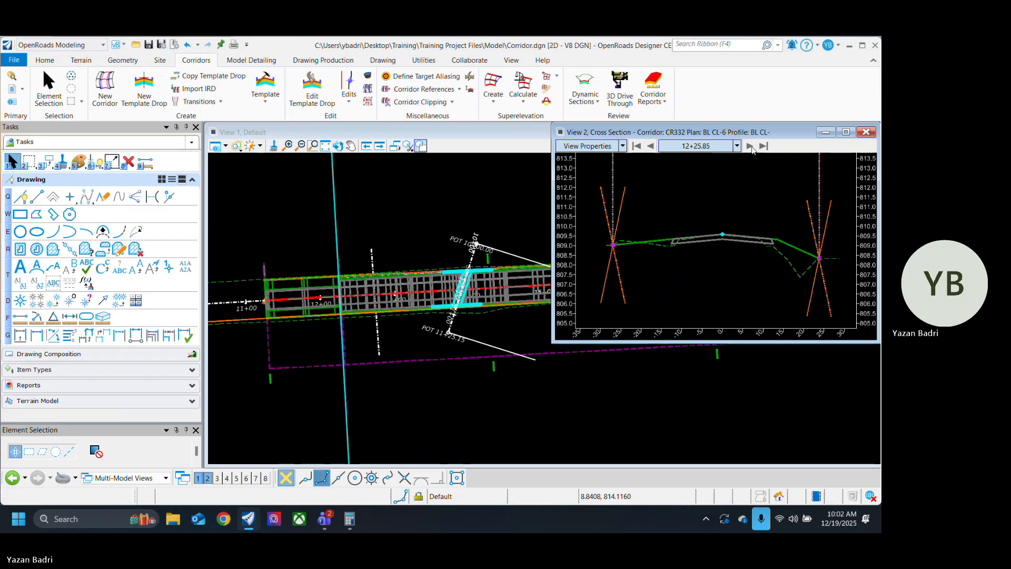
Step: Examine the corridor's widened cross sections from station 12+25.85 to 13+24.41 and the matching plan area
click(751, 146)
click(751, 147)
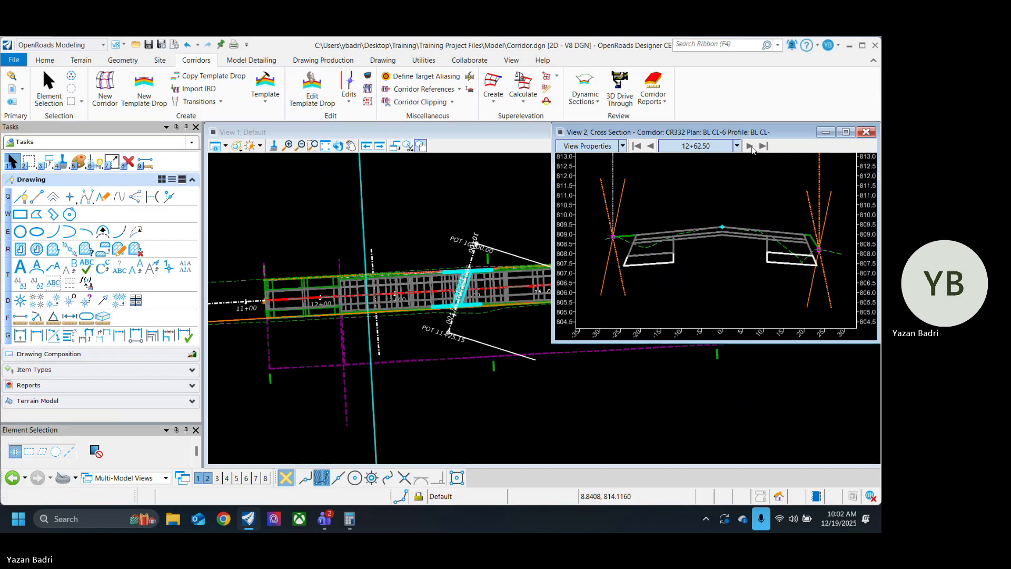
click(751, 146)
click(750, 146)
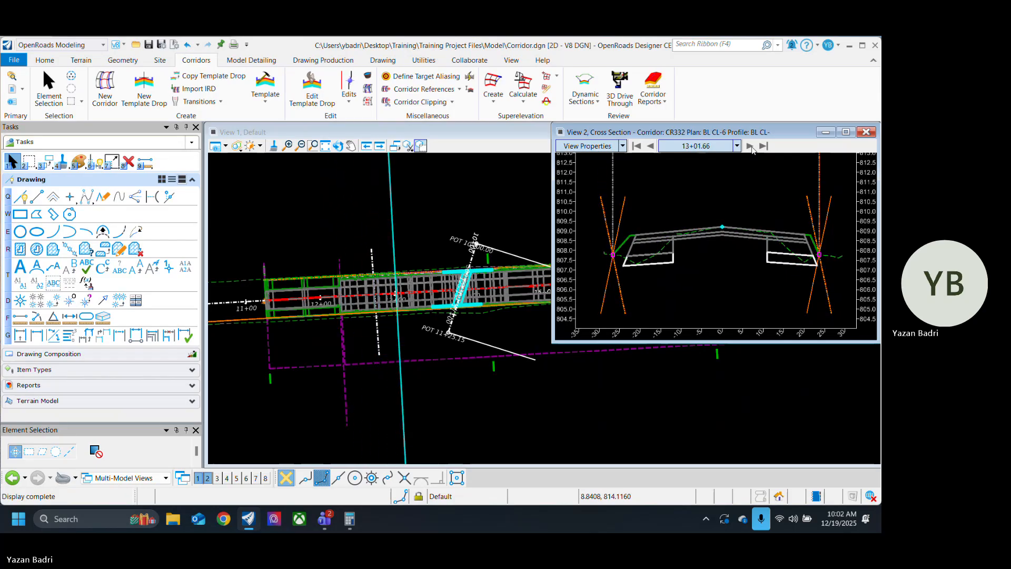
click(751, 147)
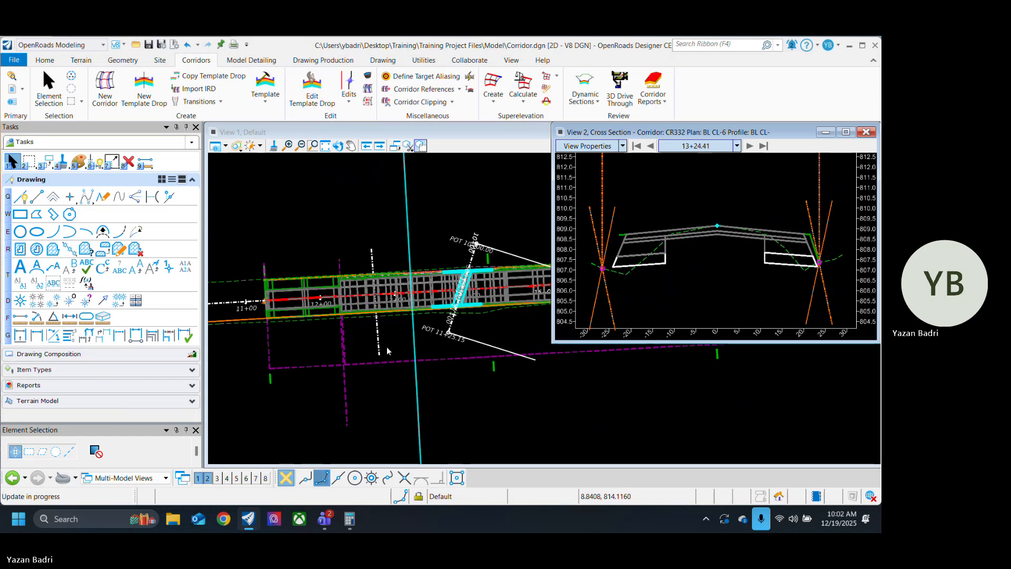
scroll(358, 303, up, 5)
scroll(284, 312, down, 1)
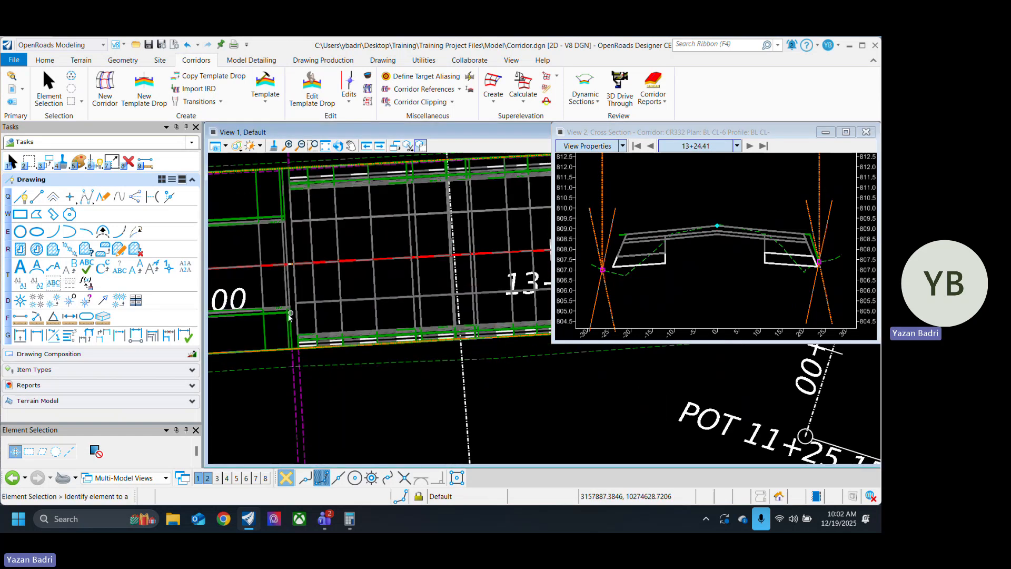
scroll(243, 314, down, 2)
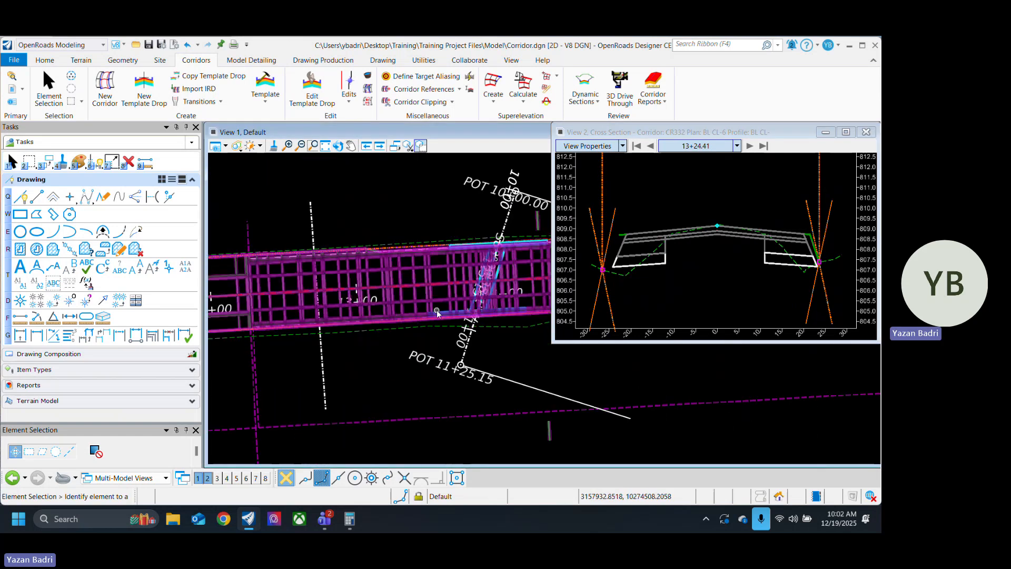
scroll(436, 310, up, 5)
scroll(288, 320, down, 6)
scroll(327, 322, up, 2)
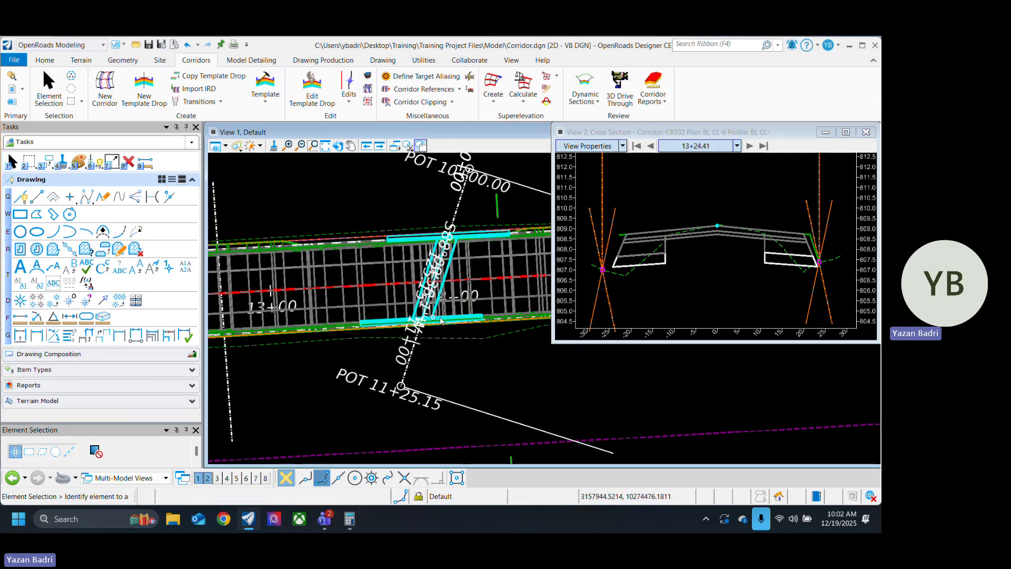
Step: Copy the template drop on the corridor to a new drop from station 15+25.90 to 20+93.00
mouse_move(493, 314)
middle_down()
mouse_move(217, 368)
mouse_move(315, 351)
middle_up()
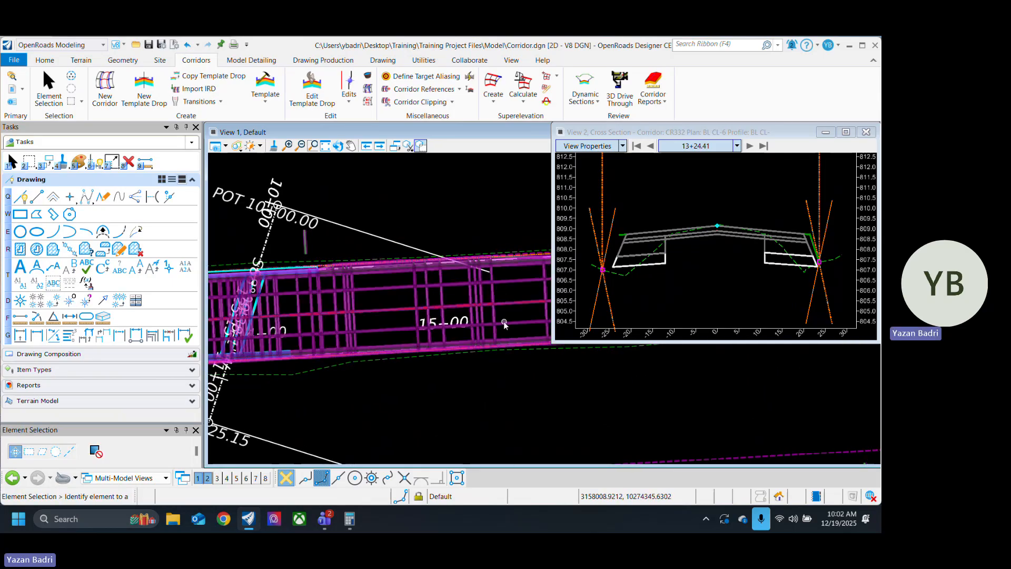
scroll(504, 324, down, 3)
scroll(398, 356, down, 1)
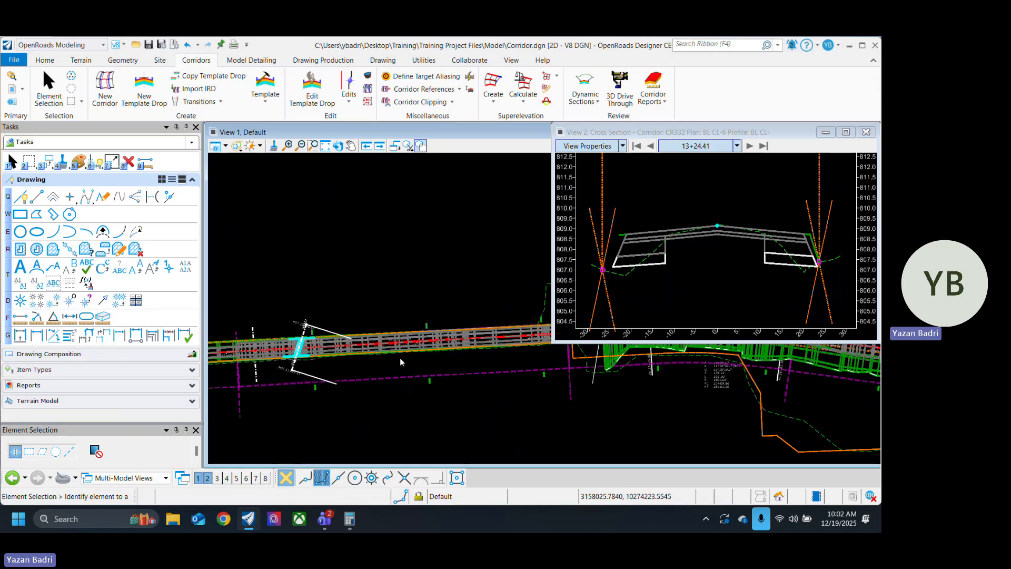
scroll(400, 362, up, 1)
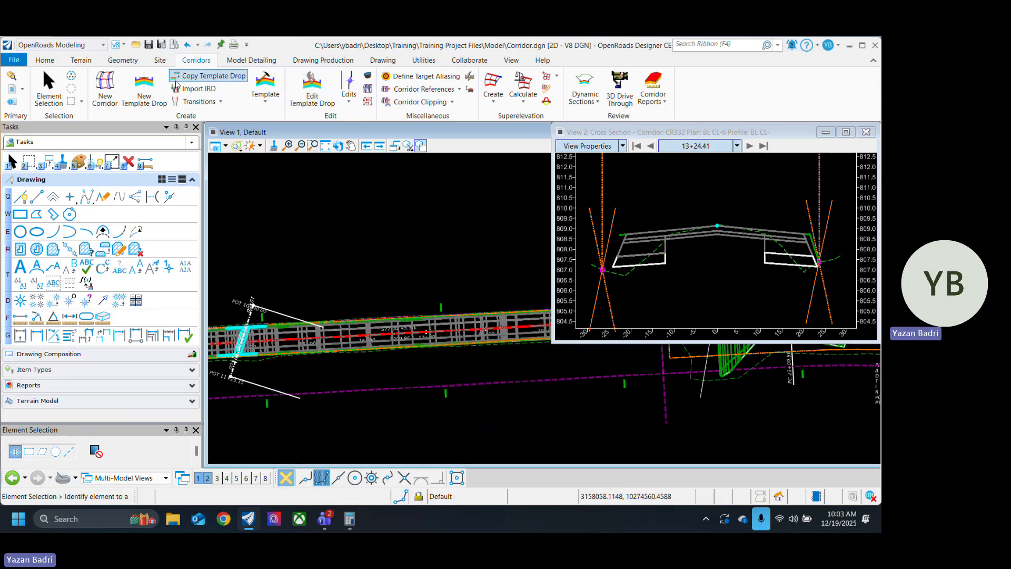
click(206, 77)
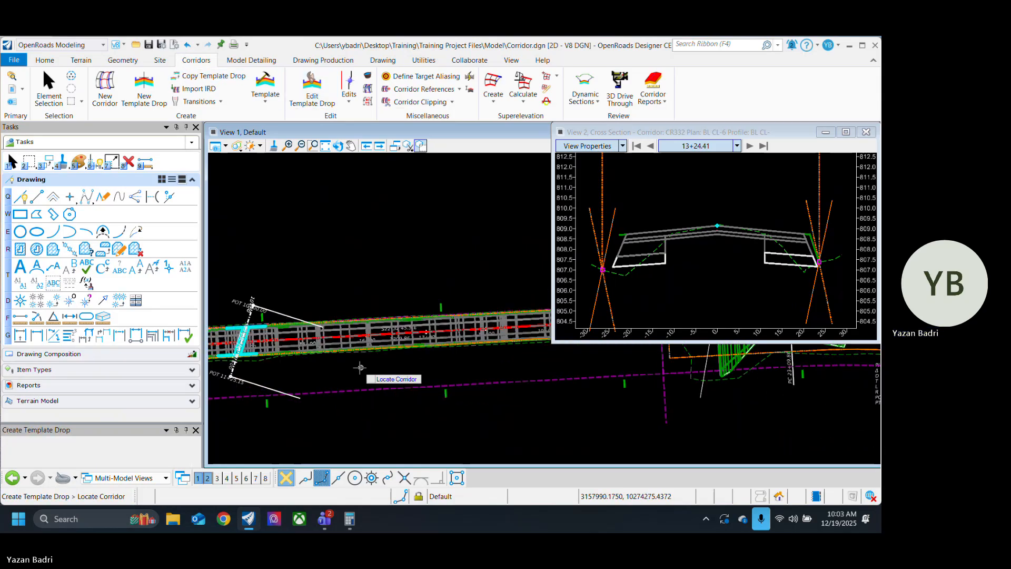
click(353, 347)
click(348, 381)
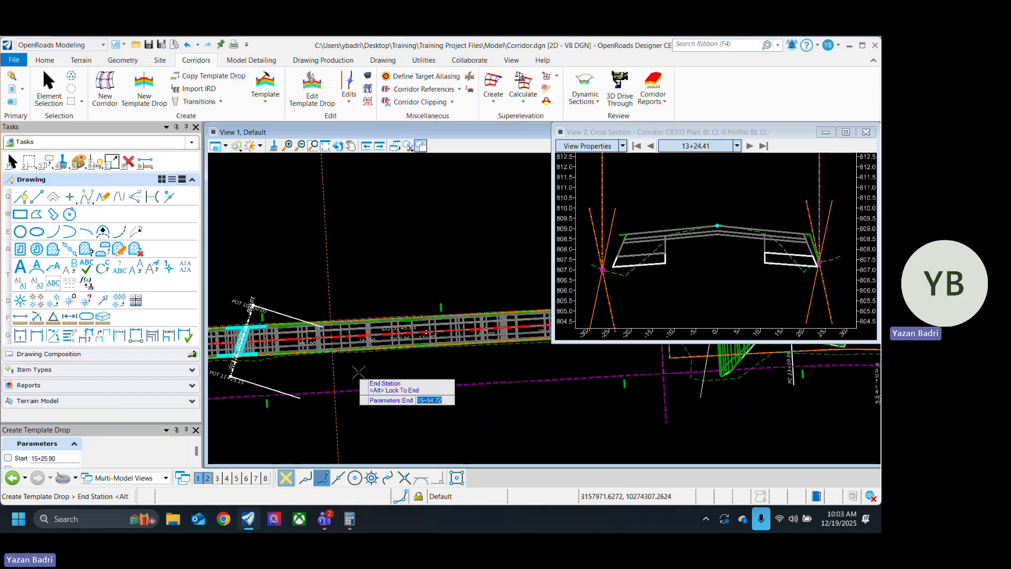
middle_drag(482, 375, 345, 380)
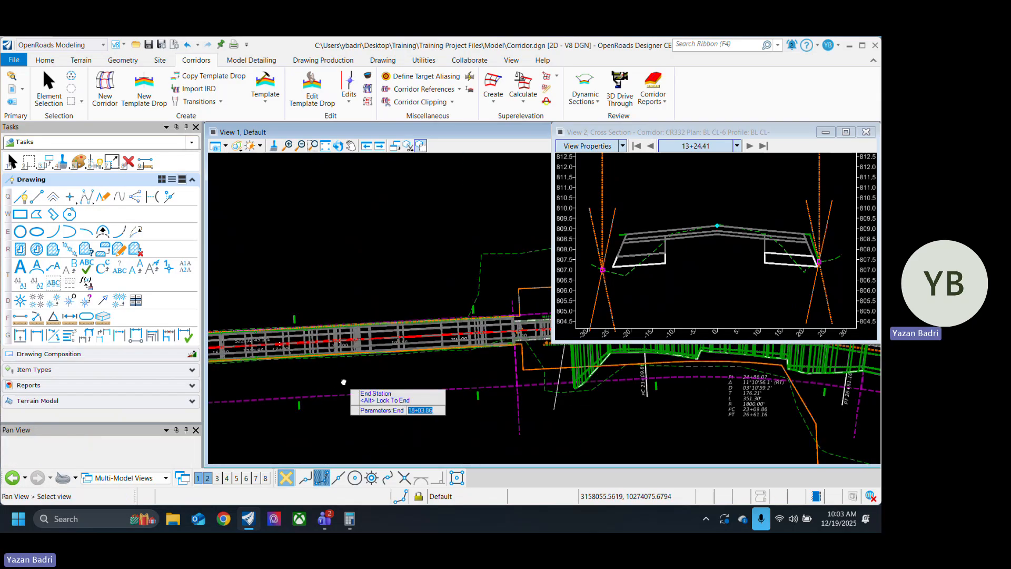
click(518, 362)
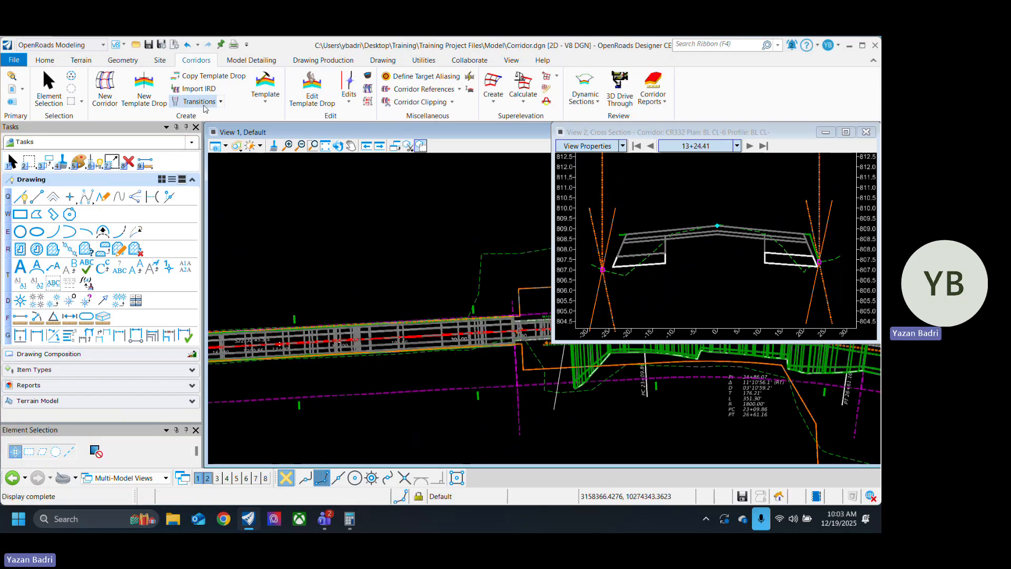
Step: Assign the Exist w/o Ditch template to the template drop that starts at station 15+25.90
click(52, 91)
scroll(559, 295, down, 3)
scroll(519, 324, down, 5)
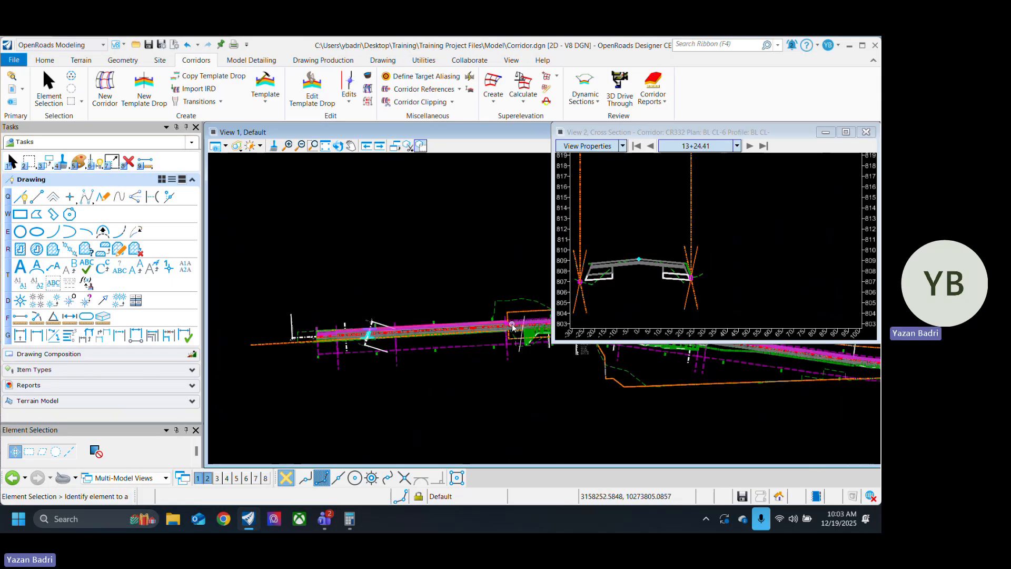
scroll(421, 351, up, 5)
click(436, 361)
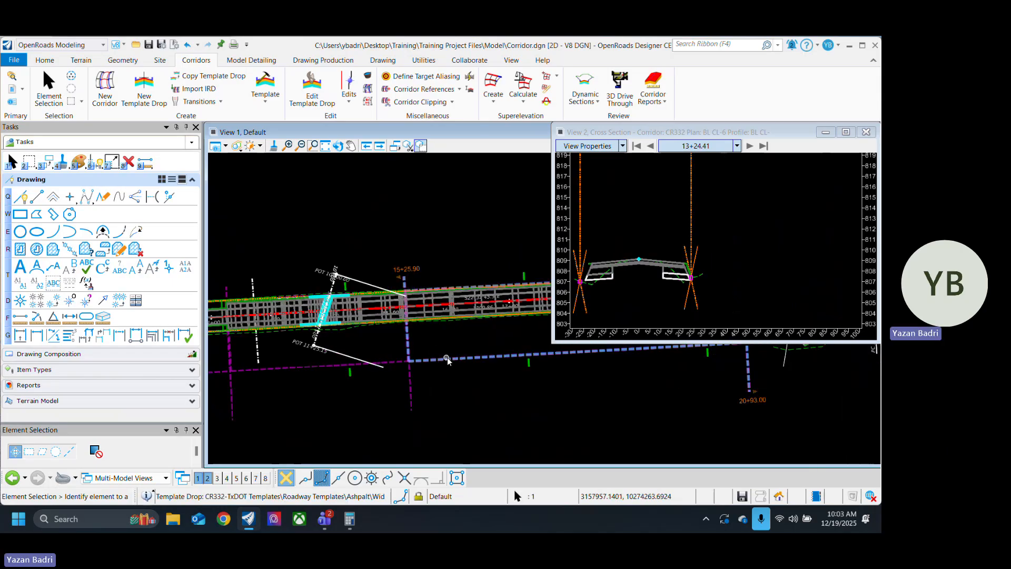
click(462, 353)
click(560, 333)
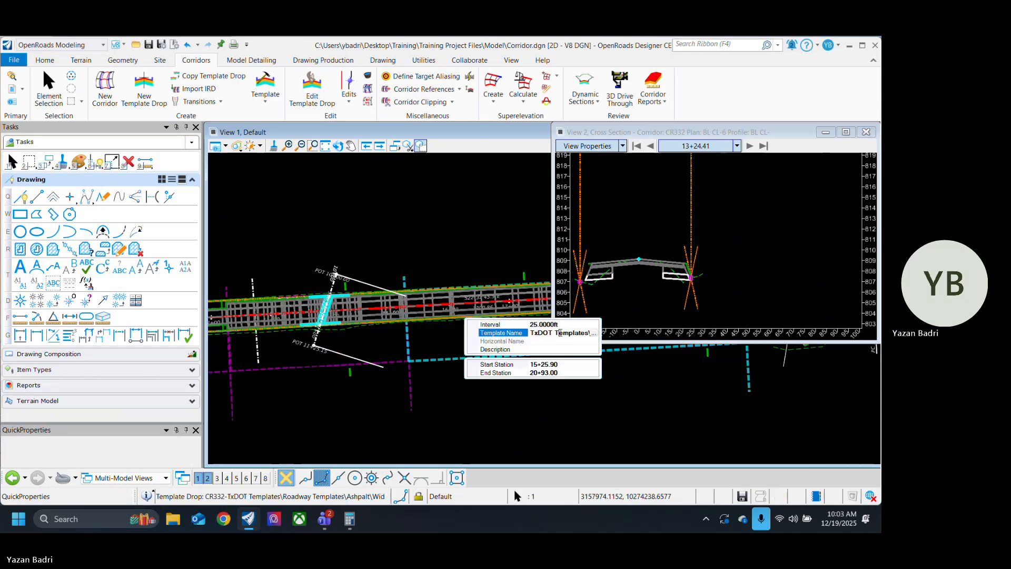
click(595, 334)
click(279, 324)
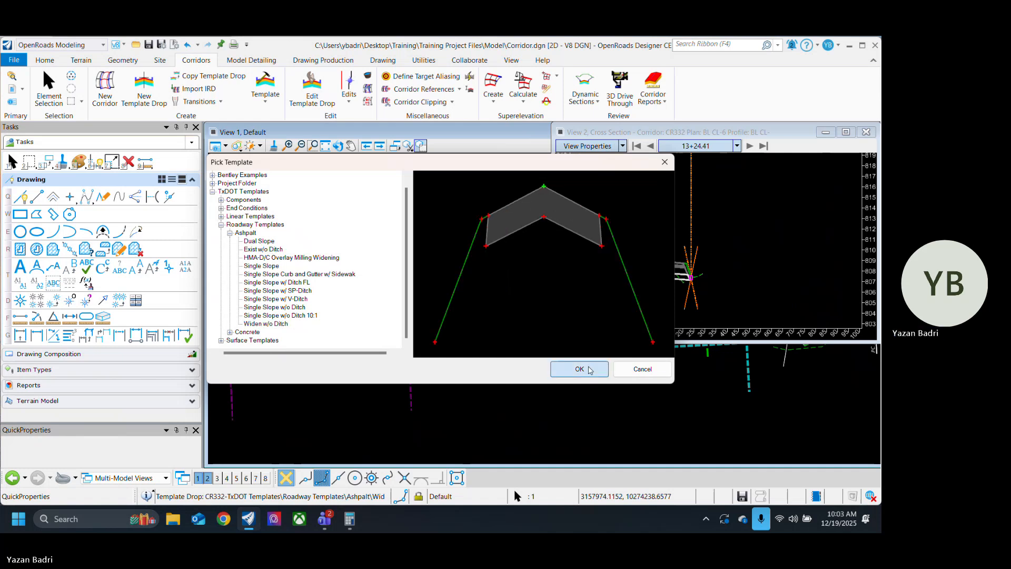
click(581, 369)
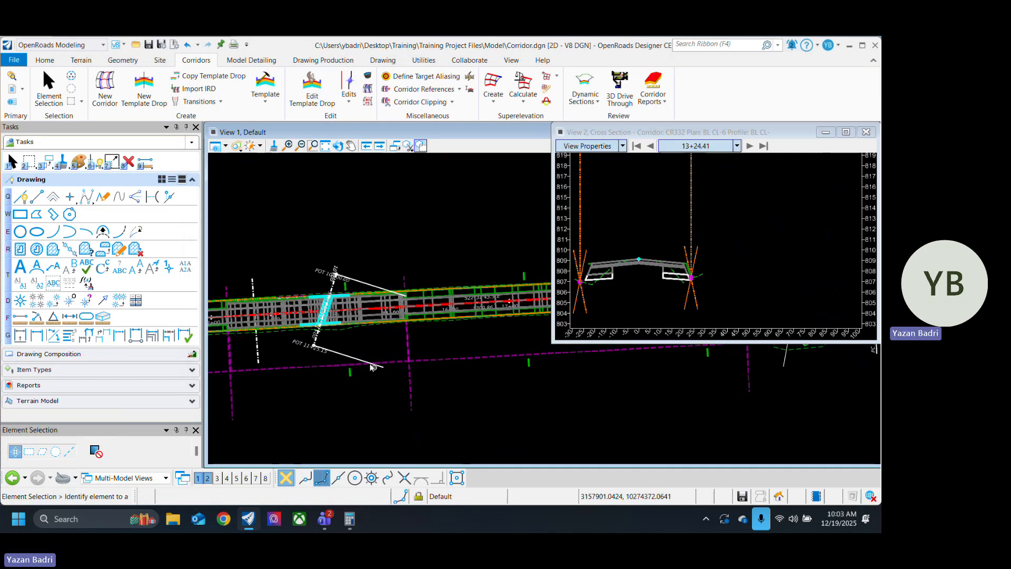
Step: Examine in plan where the existing pavement meets the widened section, near stations 12+00 and 15+00
scroll(371, 350, up, 5)
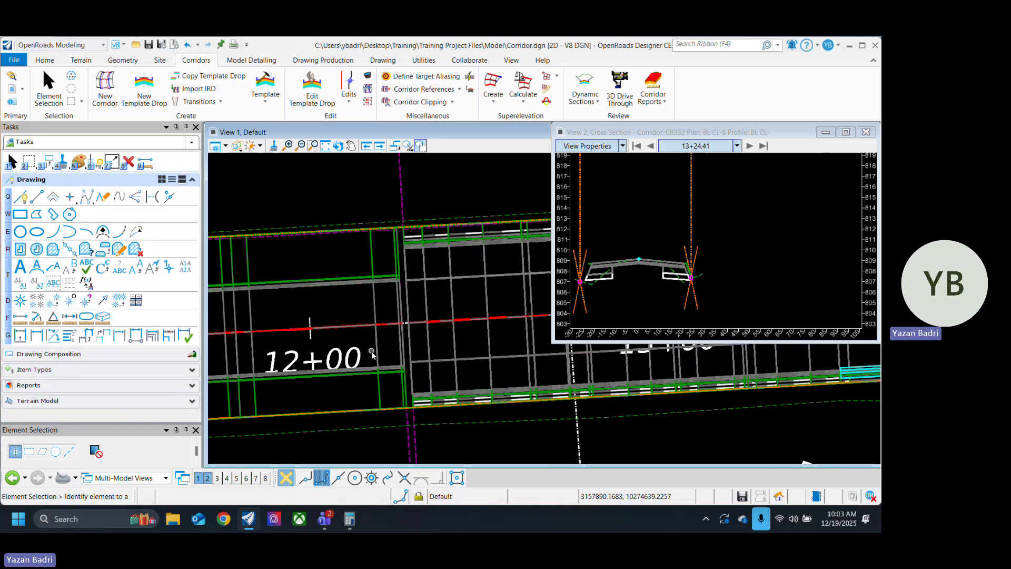
middle_drag(436, 376, 382, 356)
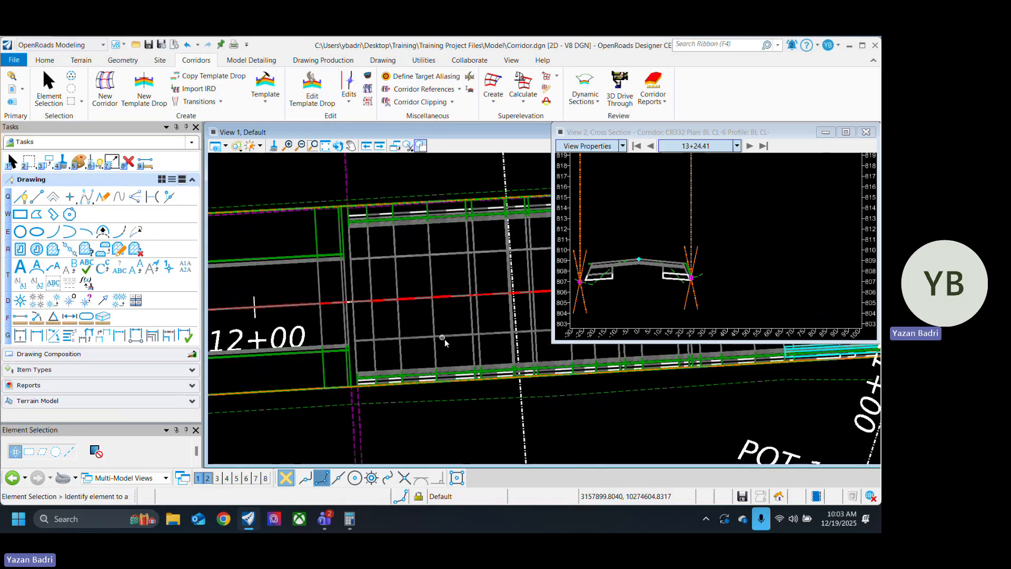
middle_drag(445, 340, 395, 333)
scroll(295, 345, down, 5)
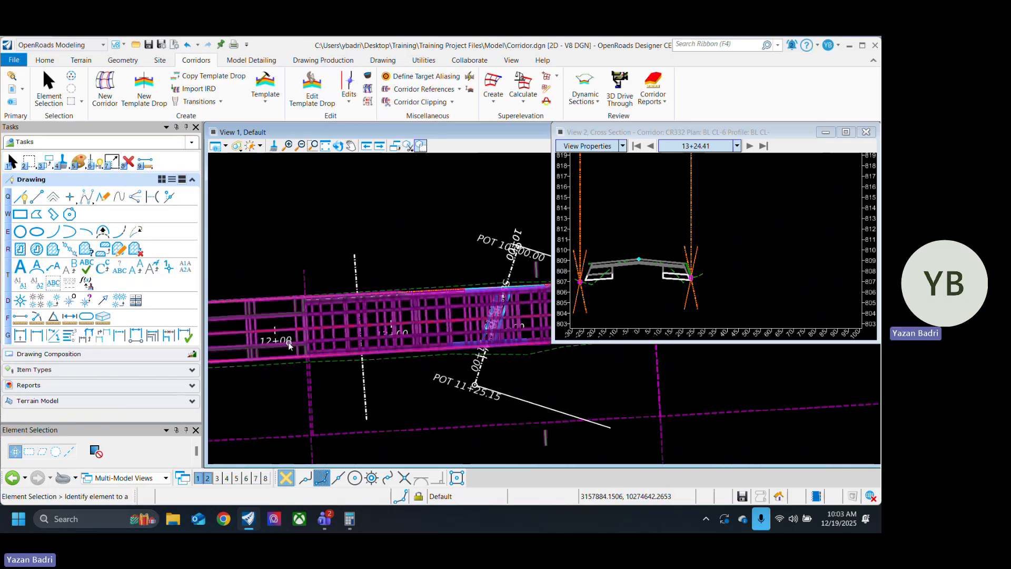
scroll(289, 344, down, 1)
middle_drag(545, 366, 289, 379)
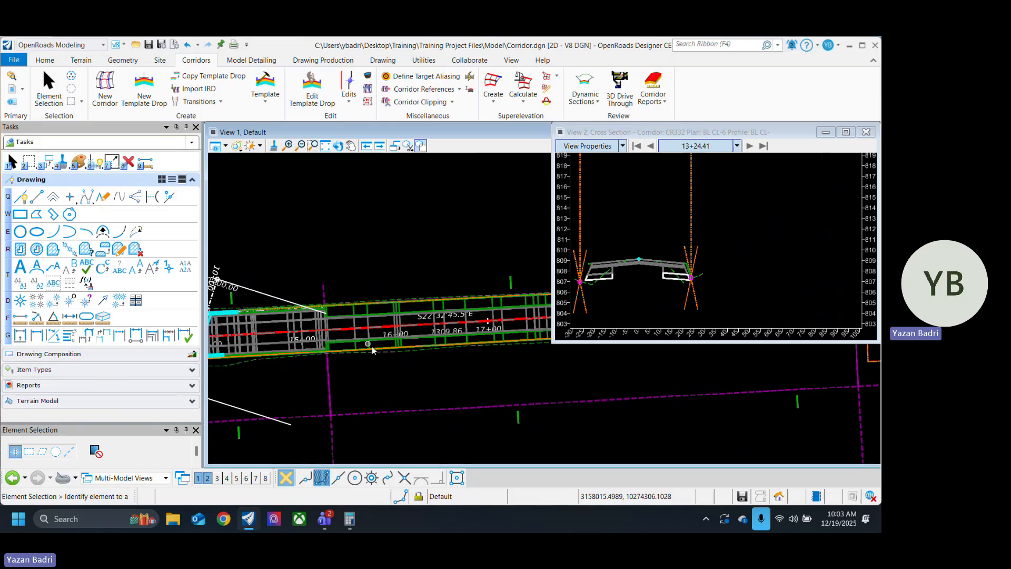
scroll(372, 346, up, 3)
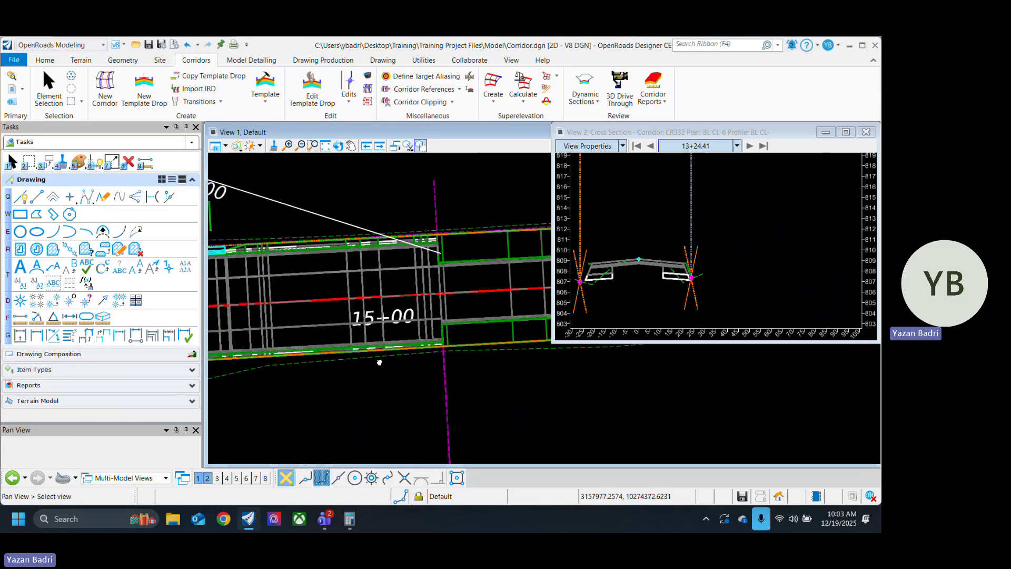
scroll(576, 364, down, 5)
scroll(426, 387, up, 3)
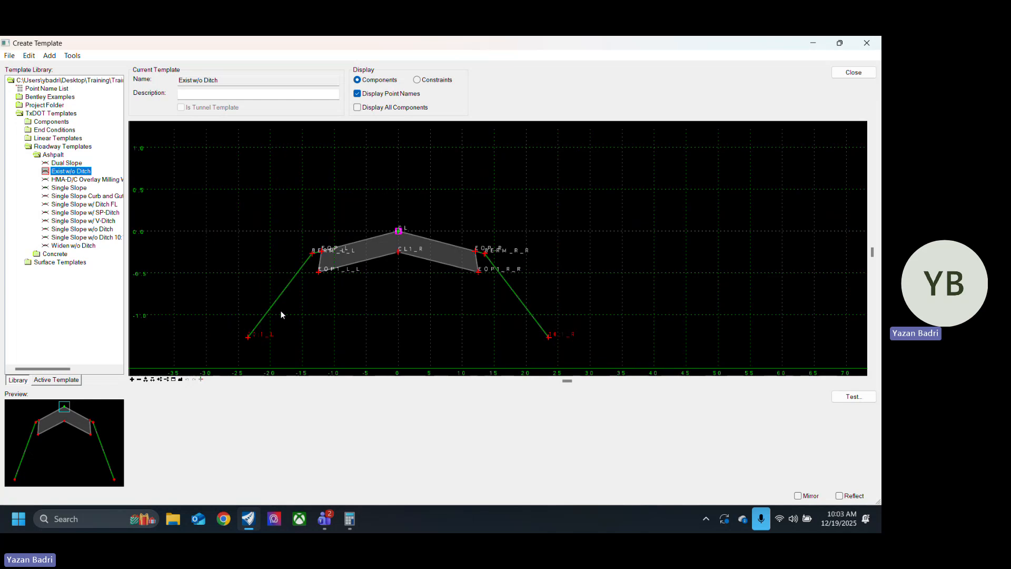
Step: Open the Widen w/o Ditch template and check the horizontal constraint label and value of its EOP_R point
double_click(85, 247)
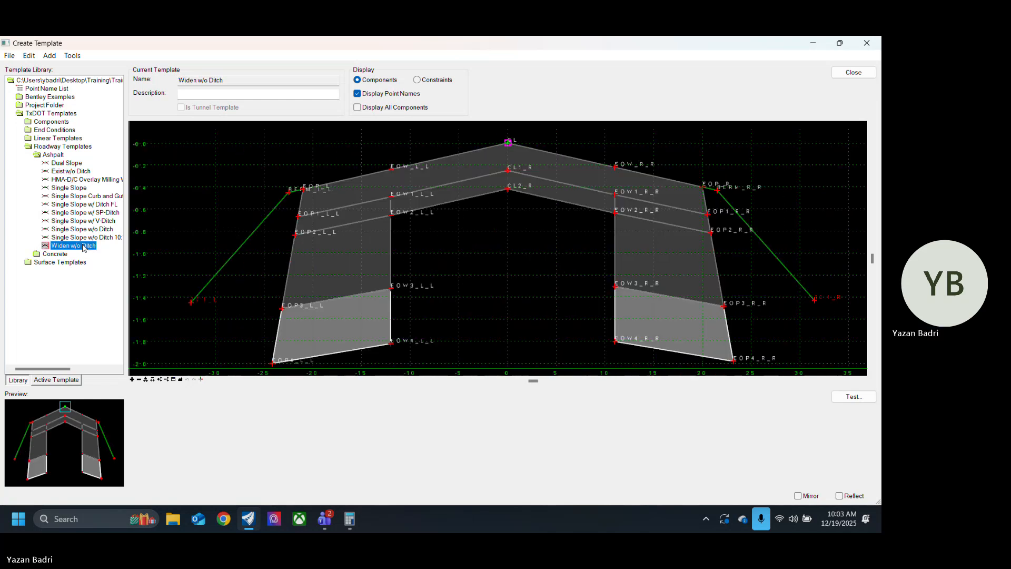
scroll(302, 313, down, 4)
scroll(451, 267, up, 5)
scroll(463, 258, up, 2)
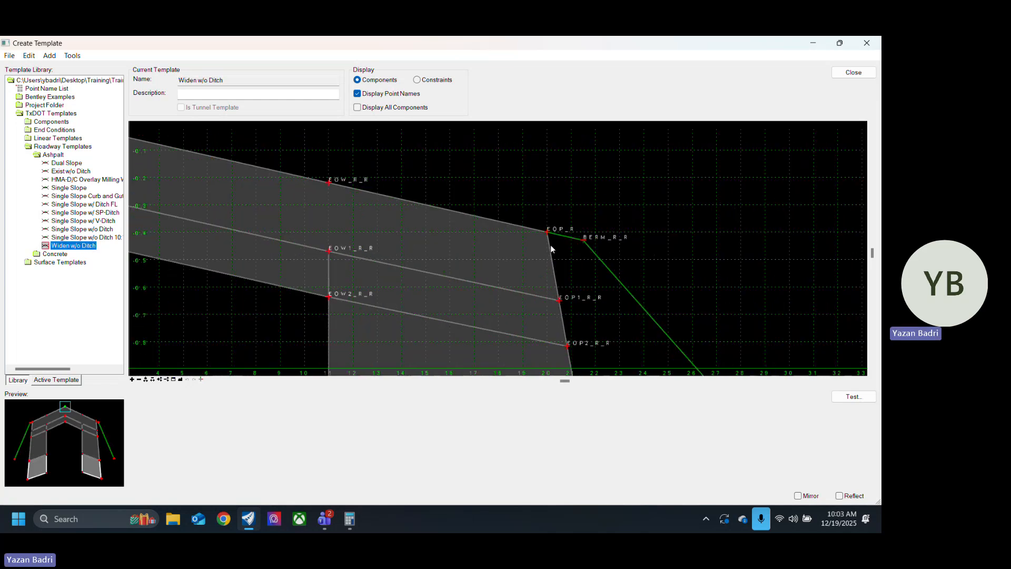
double_click(574, 276)
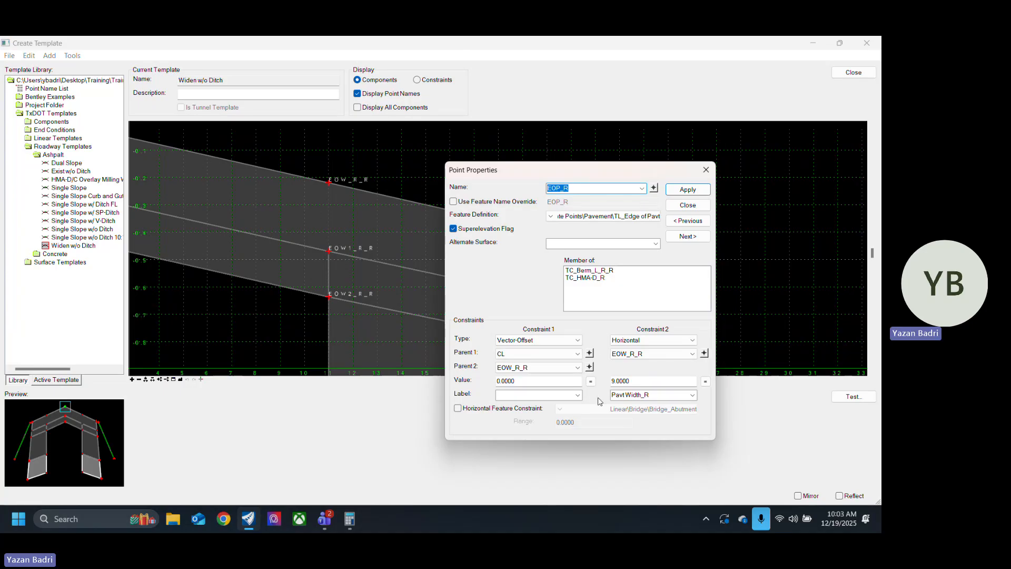
click(653, 395)
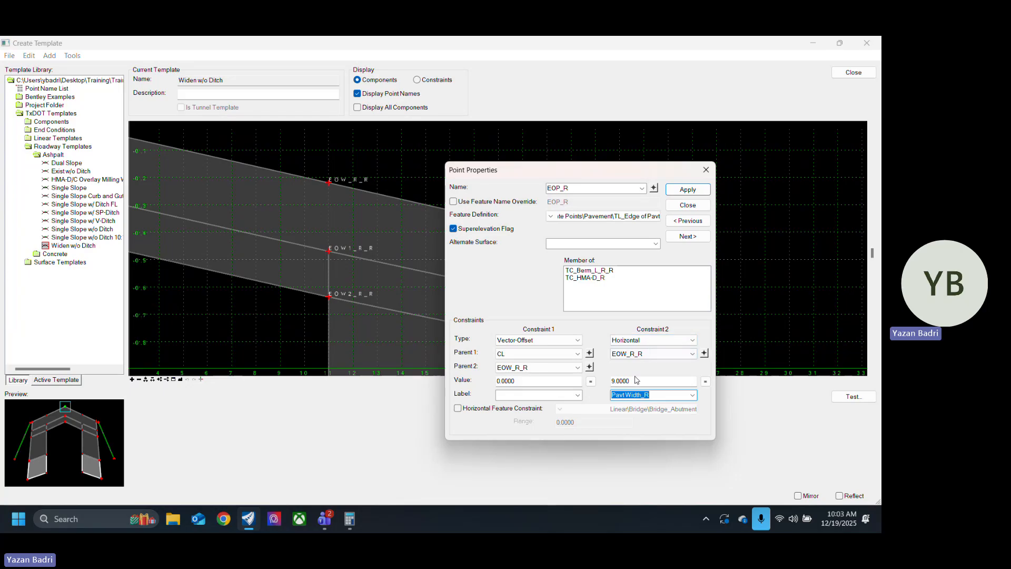
click(693, 207)
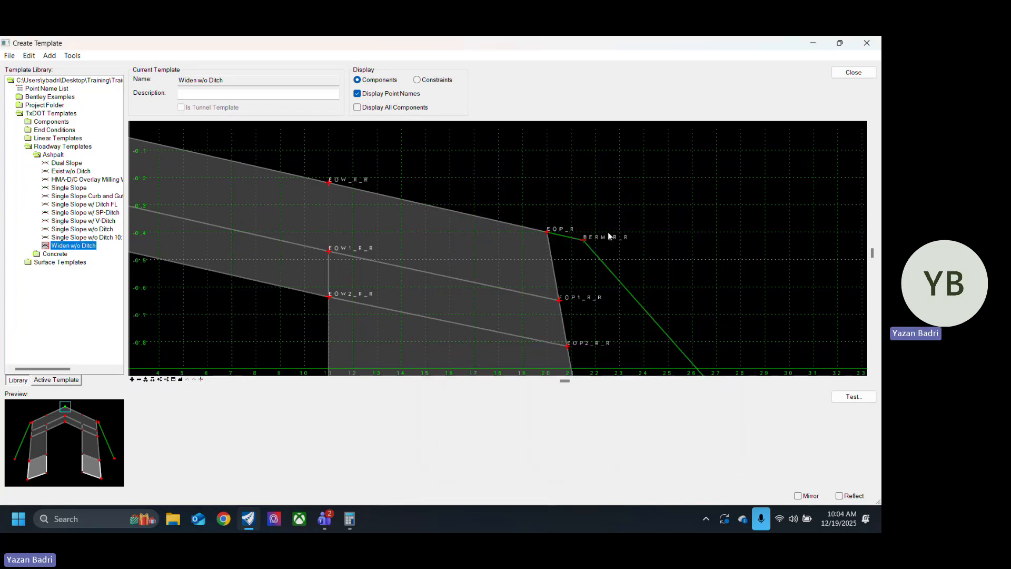
Step: Check the horizontal constraint of the EOP_L point in Widen w/o Ditch and close the template editor
scroll(608, 234, down, 7)
scroll(398, 248, up, 5)
double_click(383, 251)
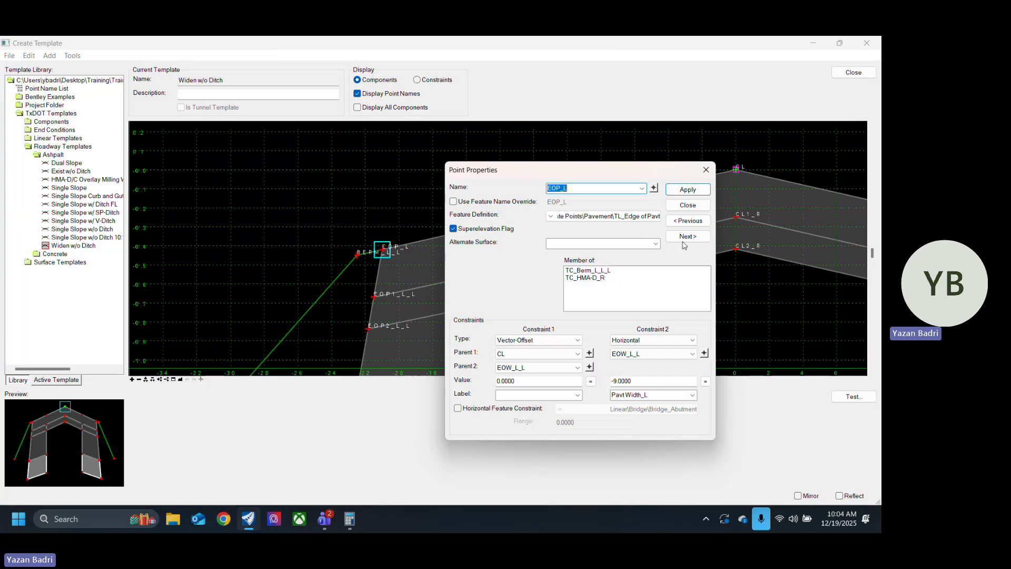
click(688, 205)
click(854, 72)
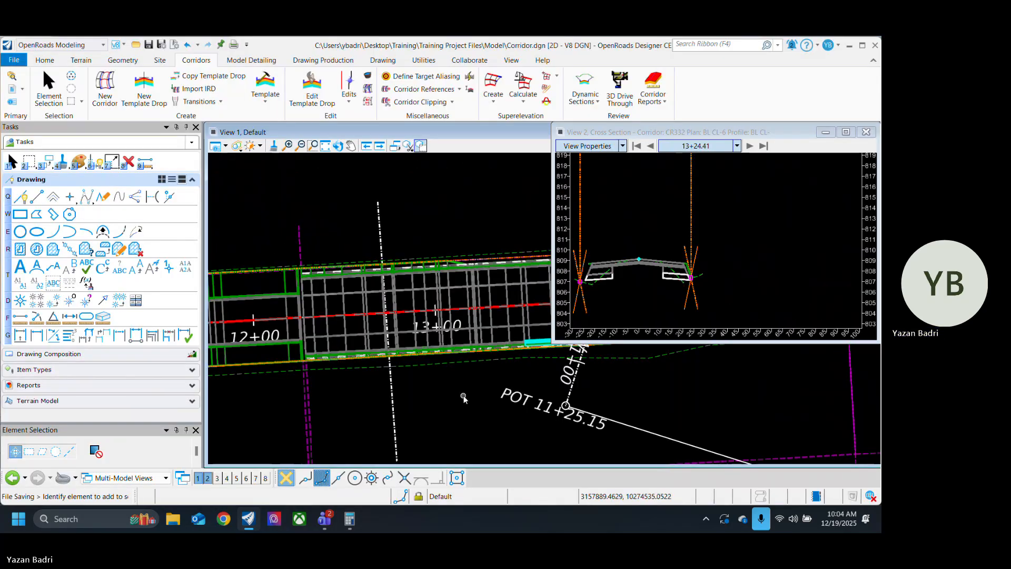
Step: Begin a parametric constraint on the CR332 corridor with its start station at about 12+26.57, where the widened section starts
scroll(463, 399, down, 3)
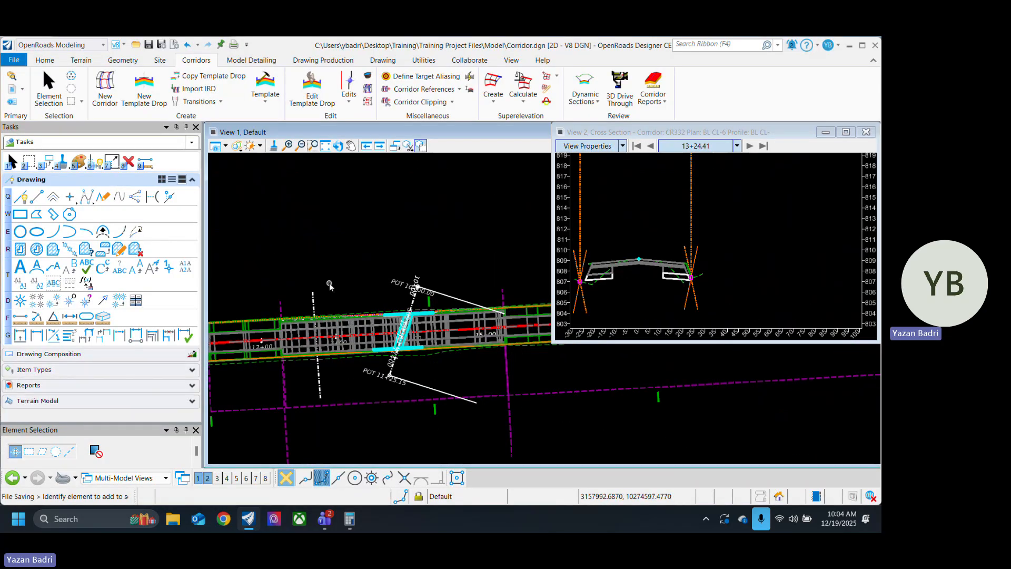
click(349, 95)
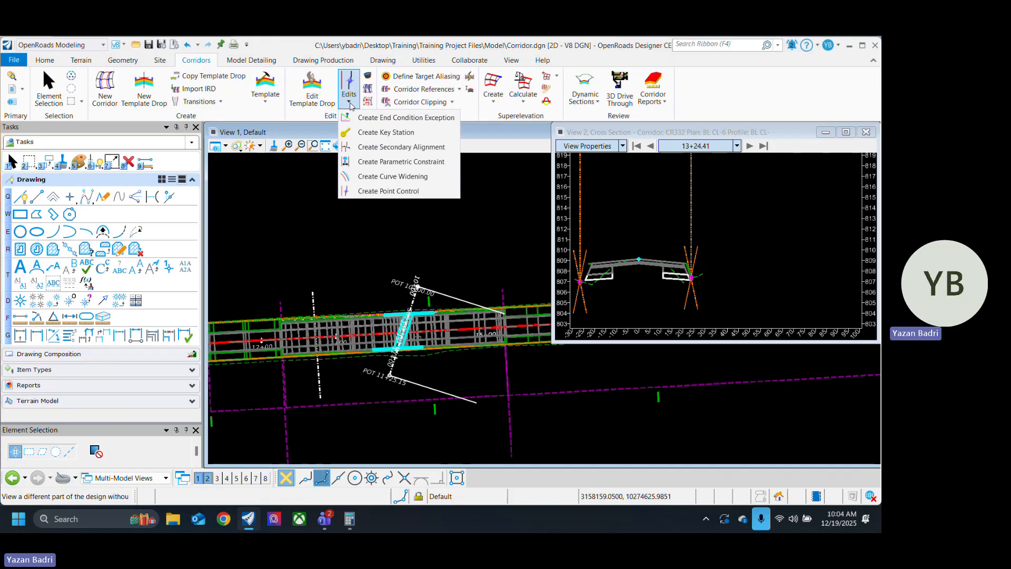
click(397, 160)
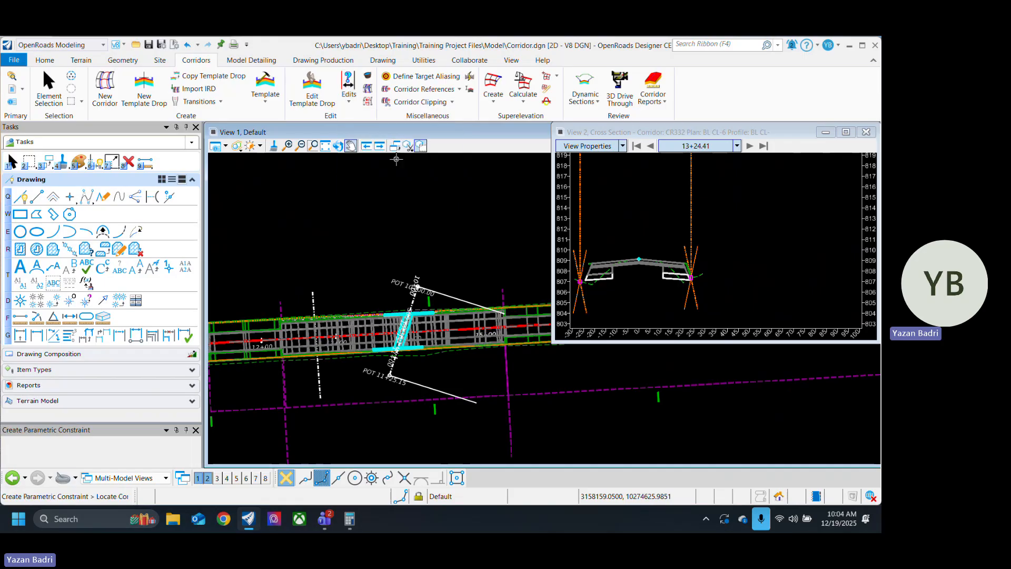
click(344, 350)
scroll(309, 318, up, 5)
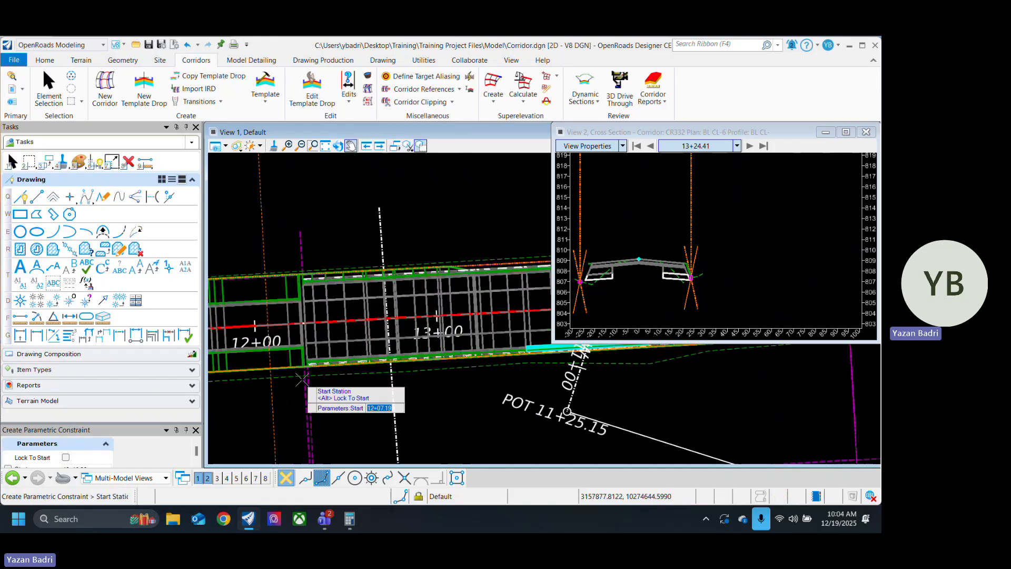
scroll(309, 318, up, 5)
click(311, 337)
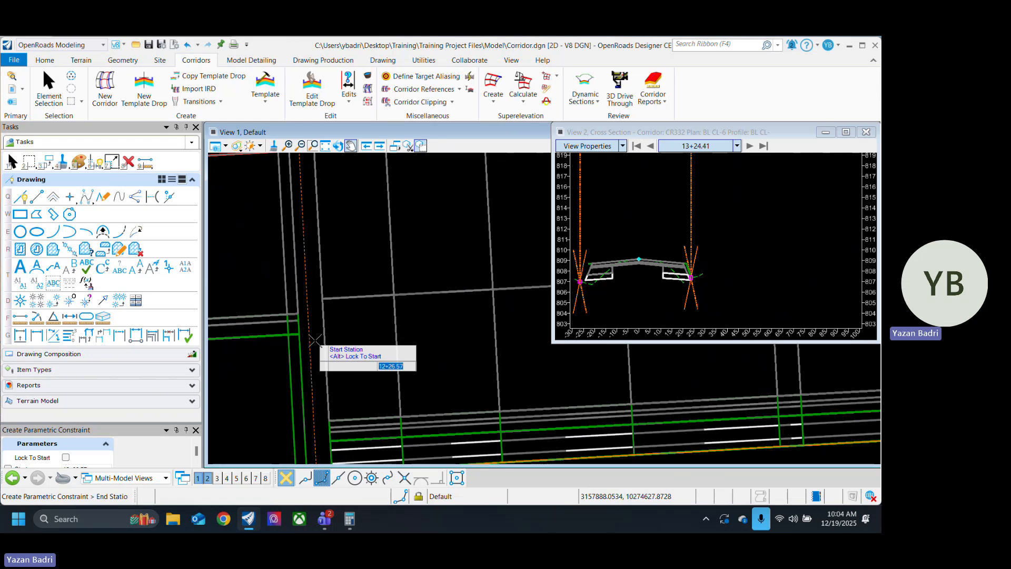
Step: Set the constraint's end station to about 13+48.31, at the near edge of the cyan outline on the corridor's right side
scroll(304, 335, down, 1)
scroll(304, 335, down, 5)
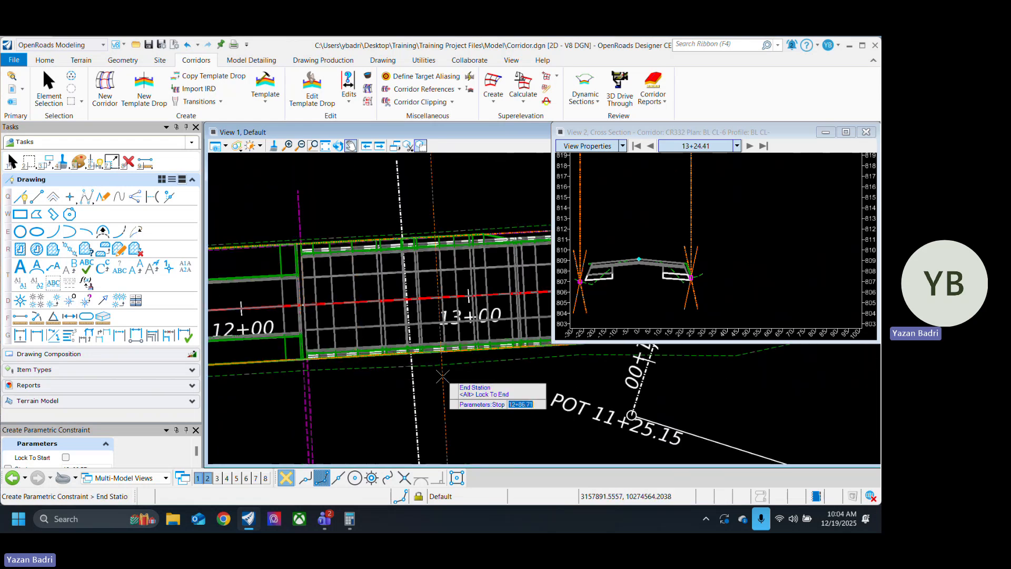
middle_drag(457, 376, 414, 387)
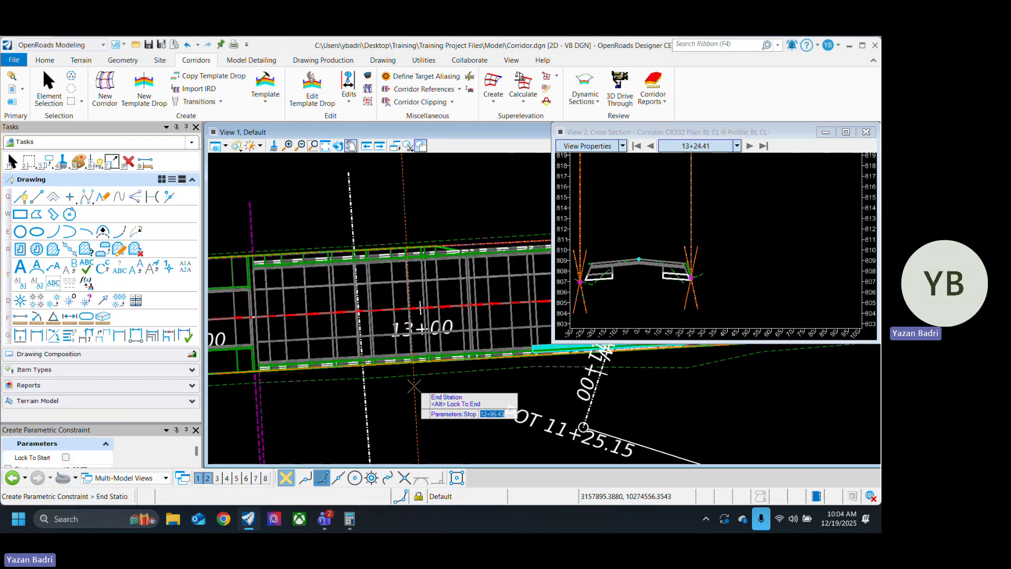
scroll(414, 387, up, 8)
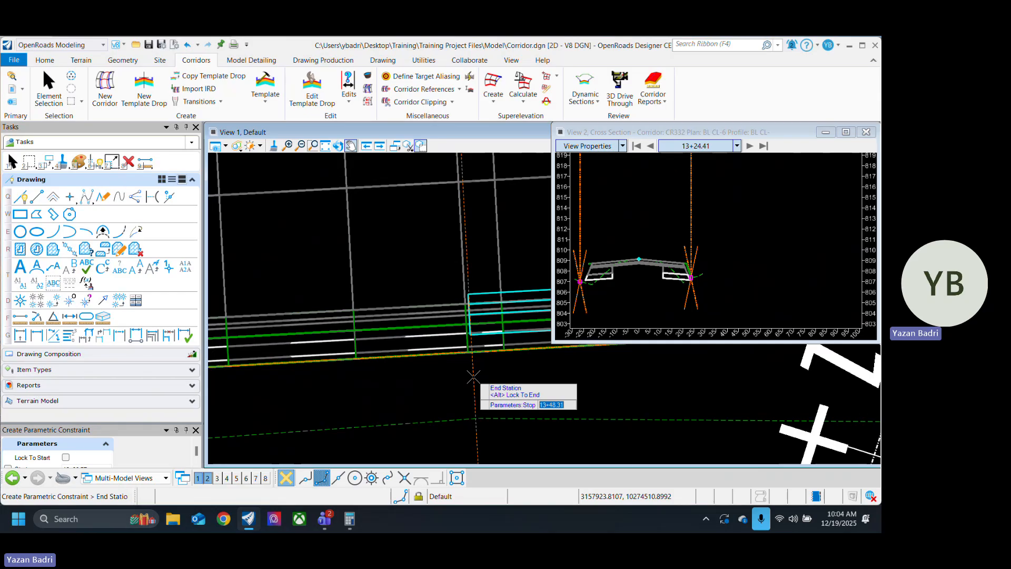
click(473, 377)
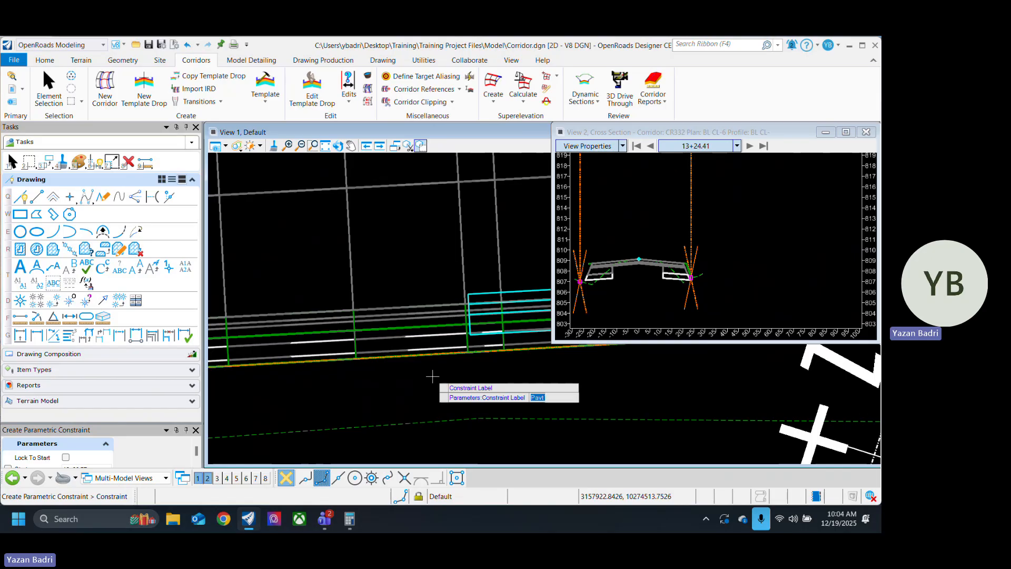
Step: Use the constraint label Pavt Width_R with a start value of 0 and a stop value of 9
click(433, 376)
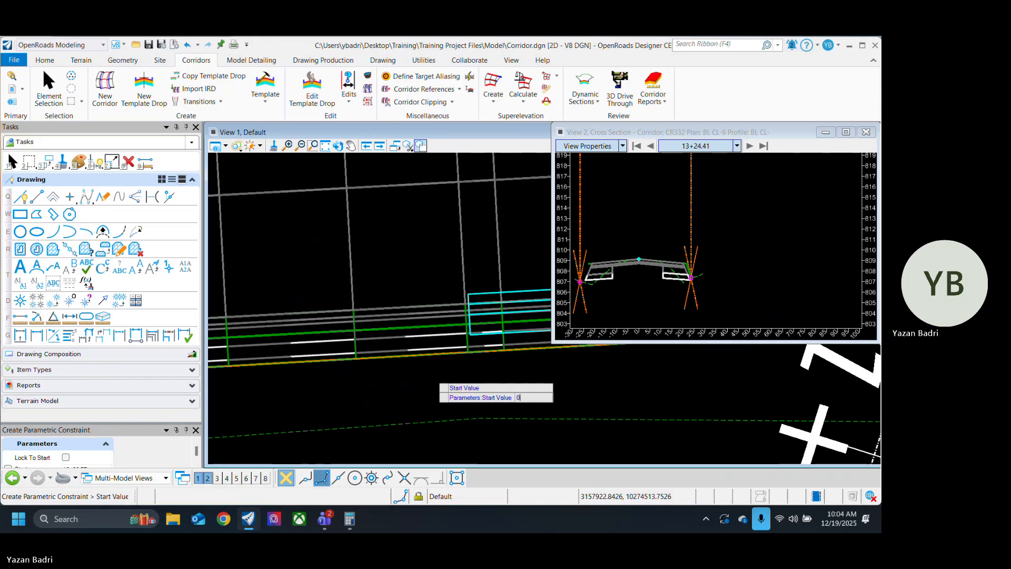
click(431, 374)
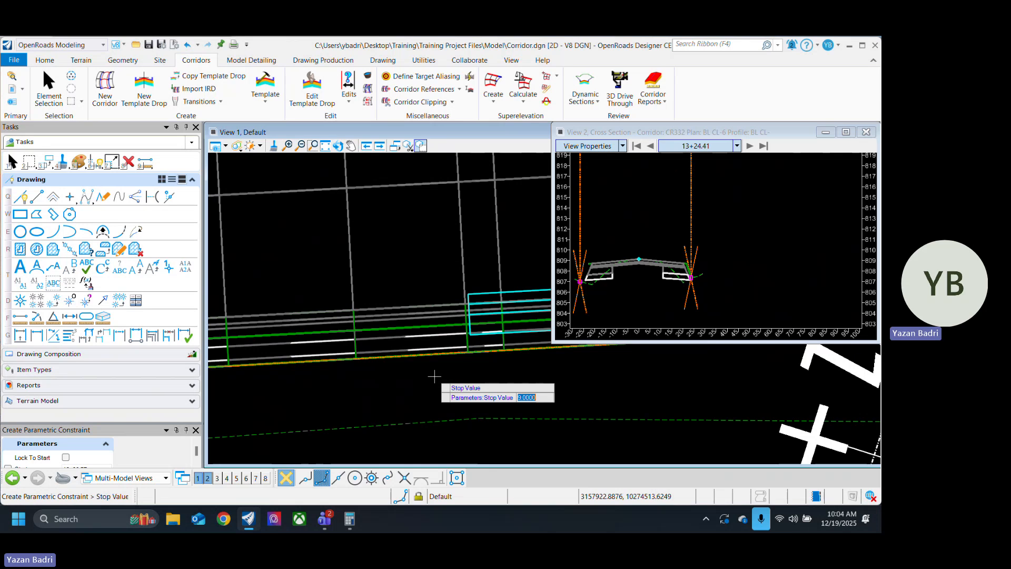
click(472, 390)
Step: Begin another parametric constraint on the corridor with its start station at about 14+15, at the far edge of the right-side cyan outline
scroll(612, 397, down, 7)
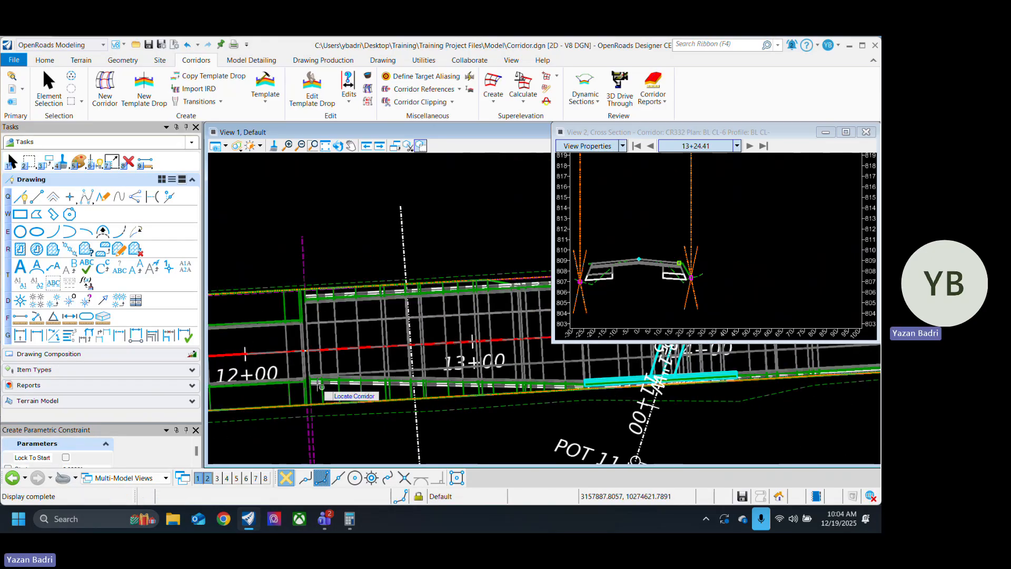
scroll(288, 376, up, 4)
scroll(317, 376, down, 4)
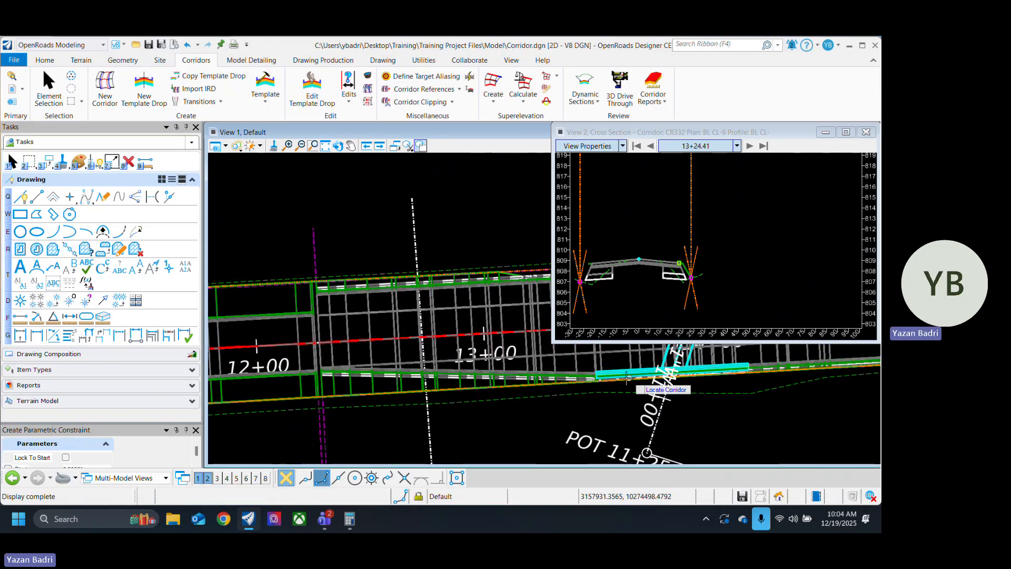
scroll(614, 372, up, 5)
scroll(607, 410, down, 4)
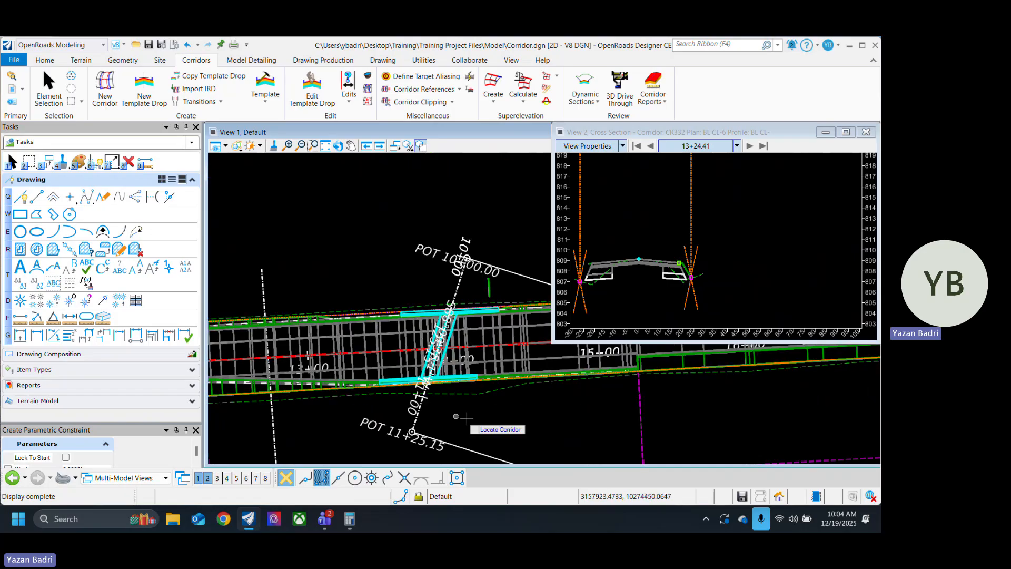
scroll(522, 390, up, 2)
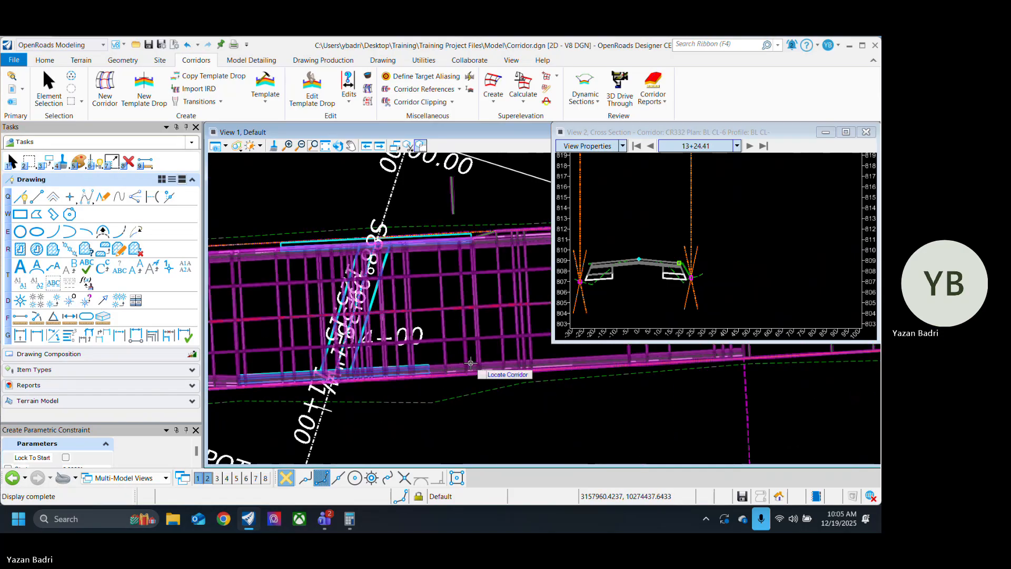
click(433, 395)
scroll(429, 395, up, 2)
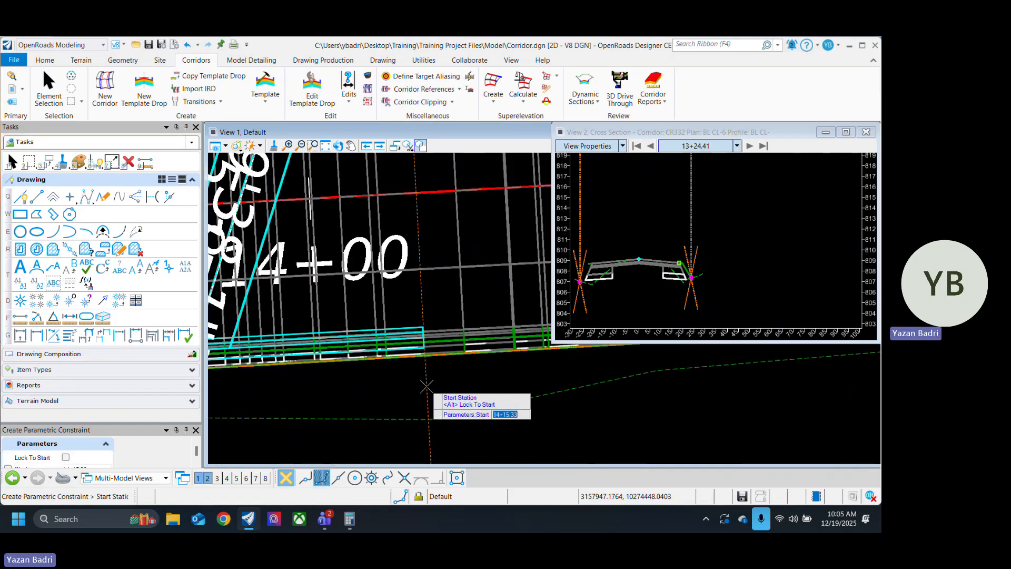
scroll(427, 387, down, 4)
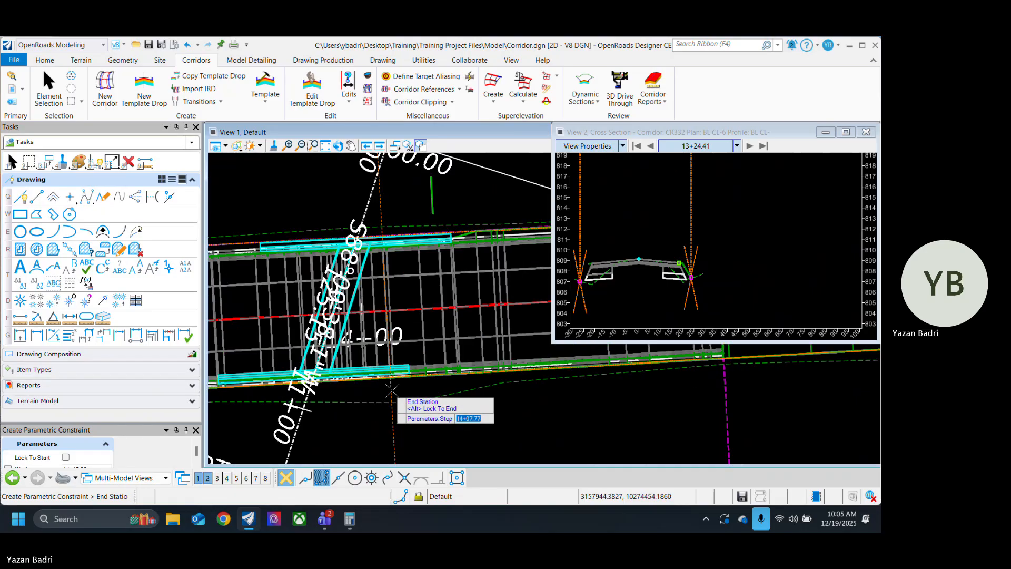
Step: Set this constraint's end station to about 15+25.89, where the widened section meets the existing template drop
scroll(463, 390, up, 4)
scroll(472, 368, up, 4)
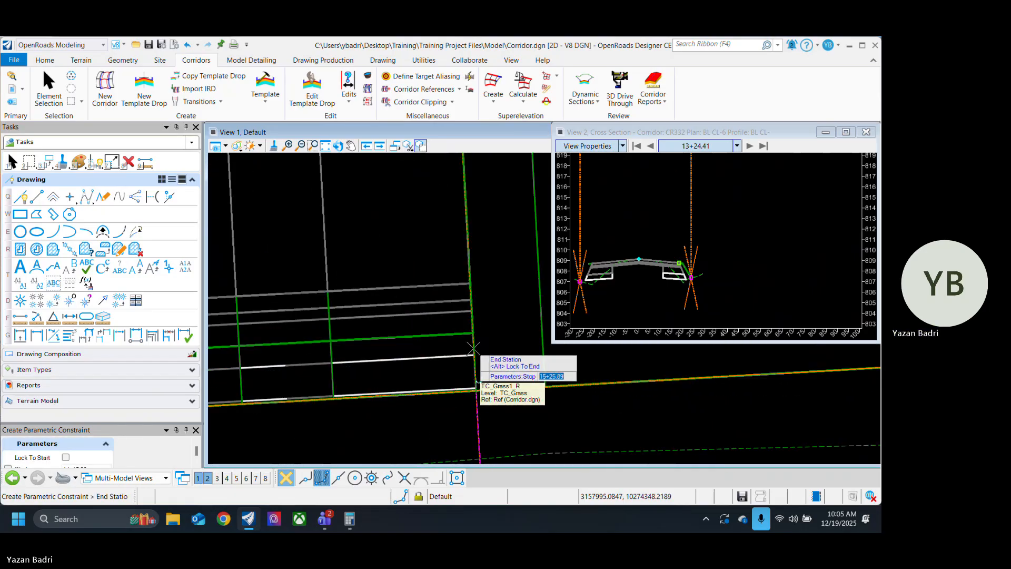
click(474, 349)
scroll(490, 384, down, 2)
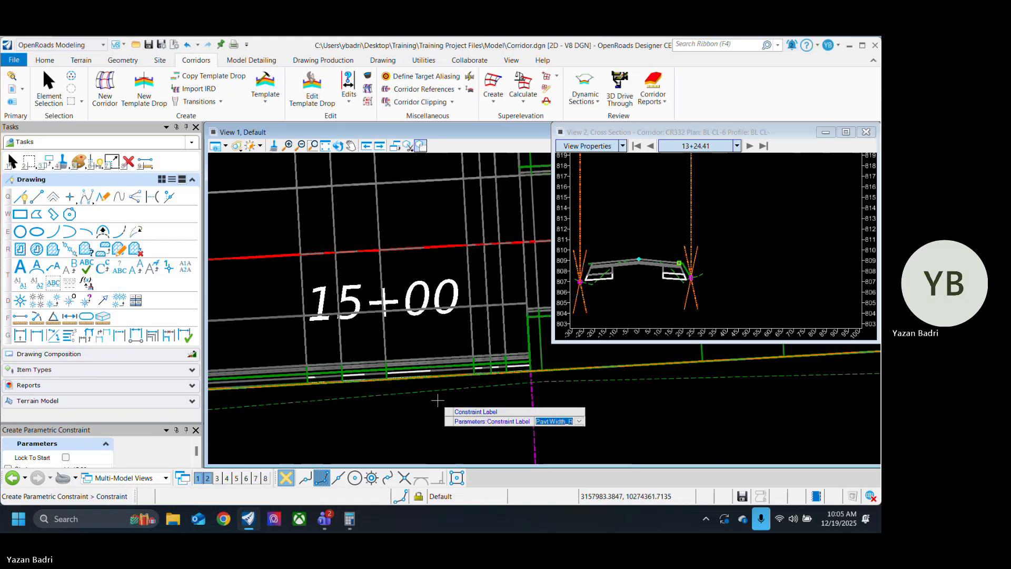
Step: Choose the constraint label Pavt Width_R and taper it from a start value of 9 to a stop value of 0
key(Down)
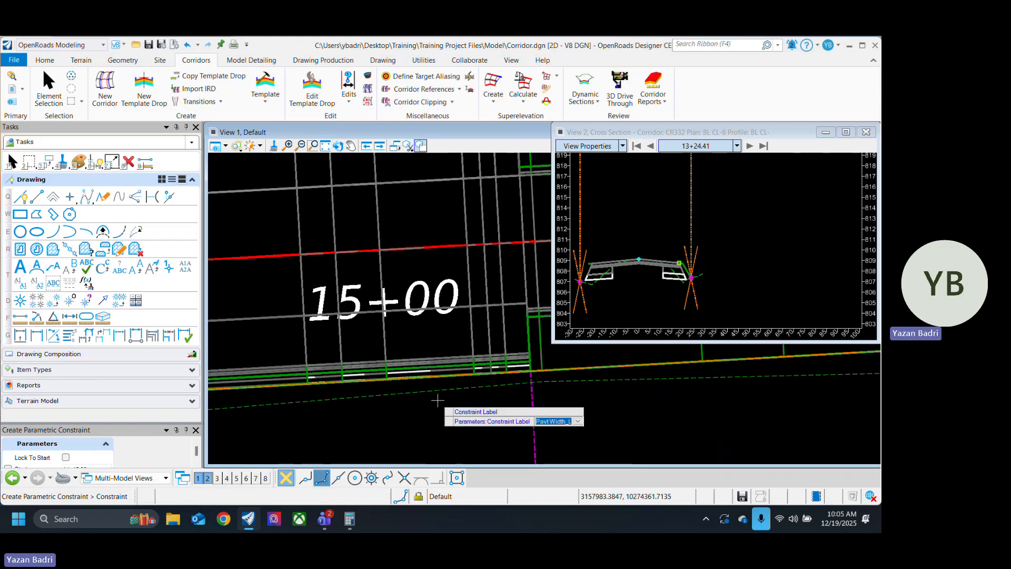
key(Down)
key(Return)
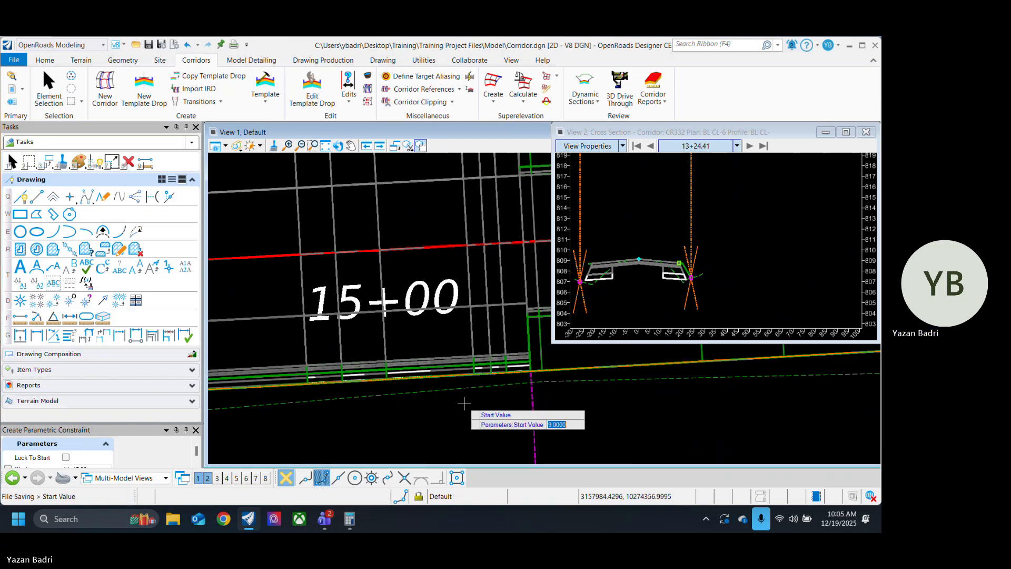
key(Return)
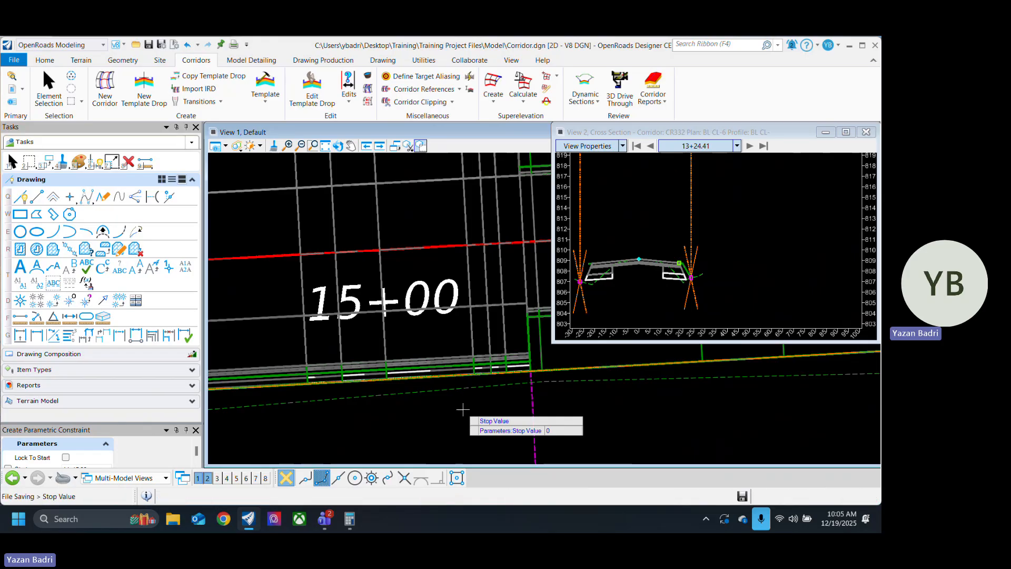
Step: Examine in plan how the tapered right pavement edge meets the existing pavement just past station 15+00
scroll(546, 404, down, 3)
scroll(552, 406, down, 5)
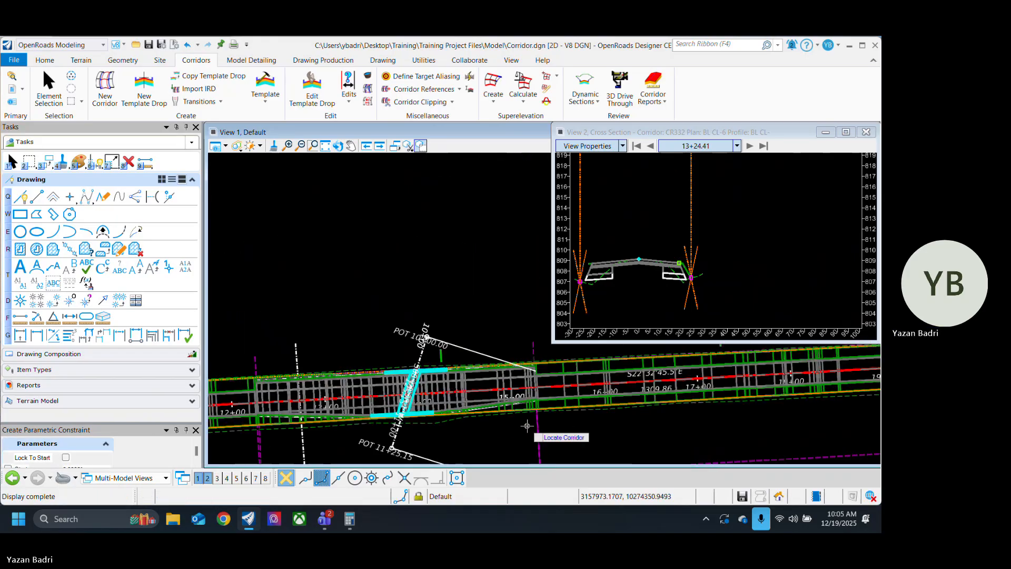
scroll(427, 435, up, 4)
middle_drag(627, 404, 446, 430)
scroll(513, 423, up, 4)
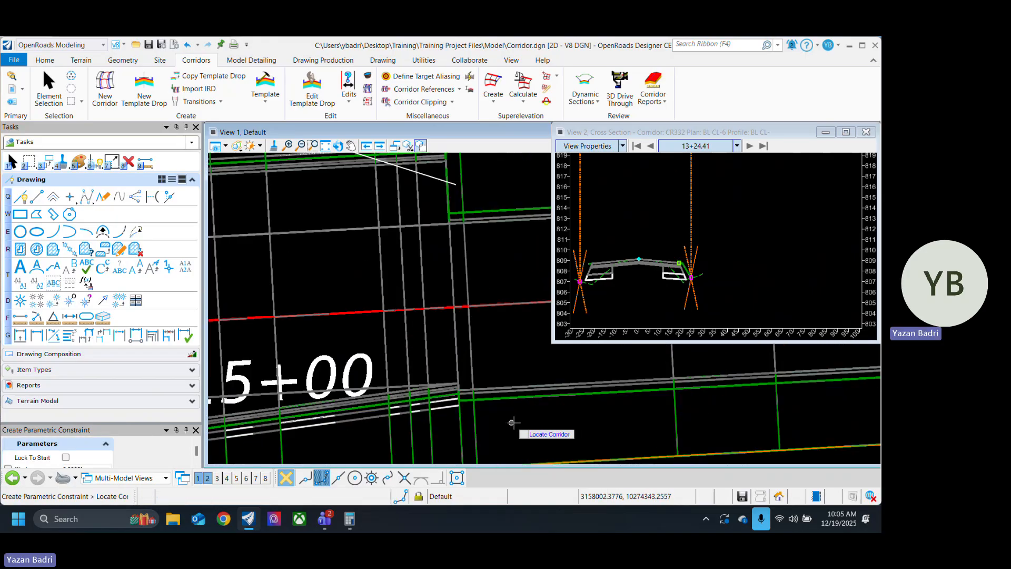
scroll(463, 405, up, 3)
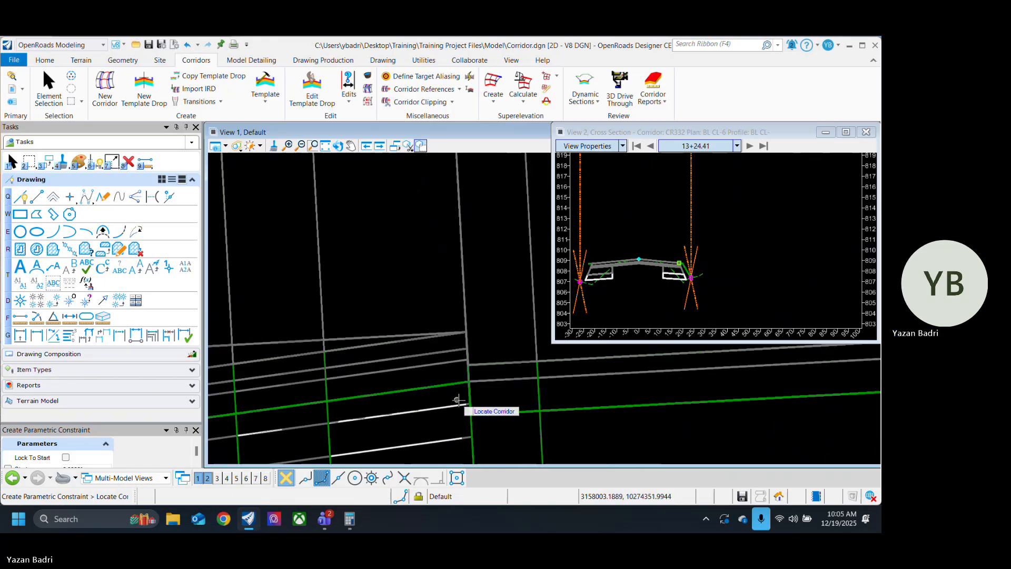
scroll(611, 396, down, 3)
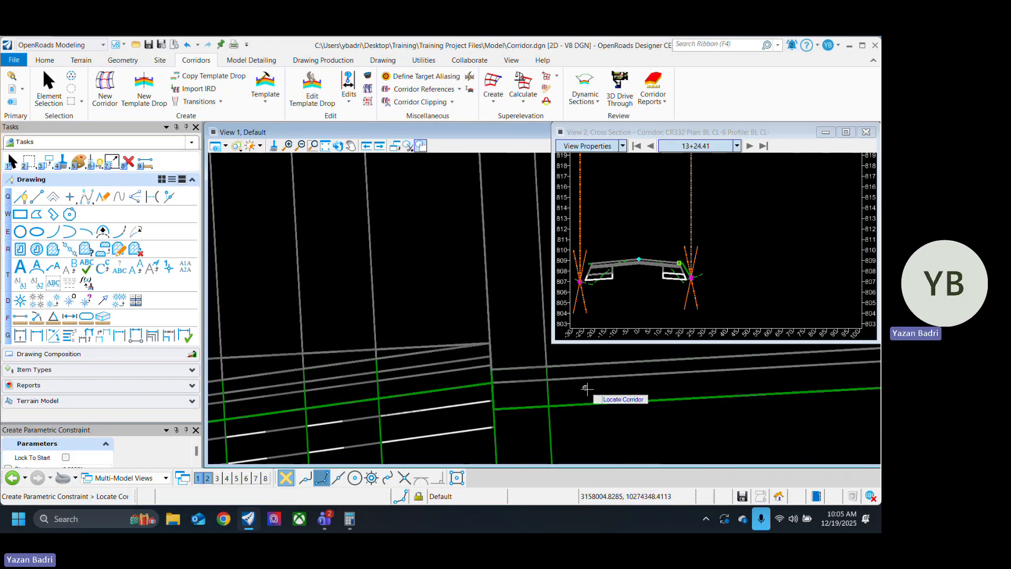
scroll(614, 396, down, 2)
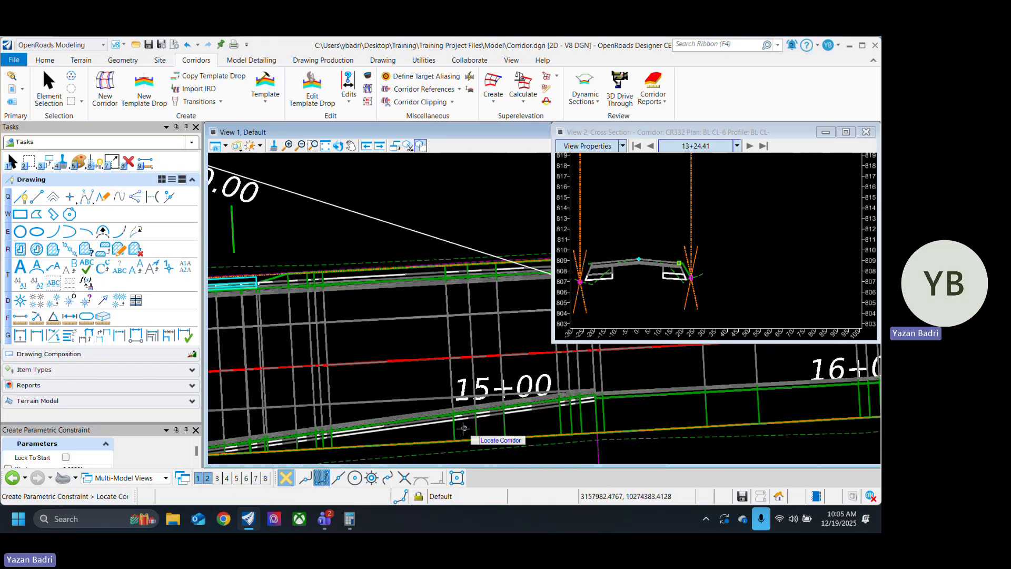
middle_drag(496, 421, 367, 424)
scroll(474, 409, up, 3)
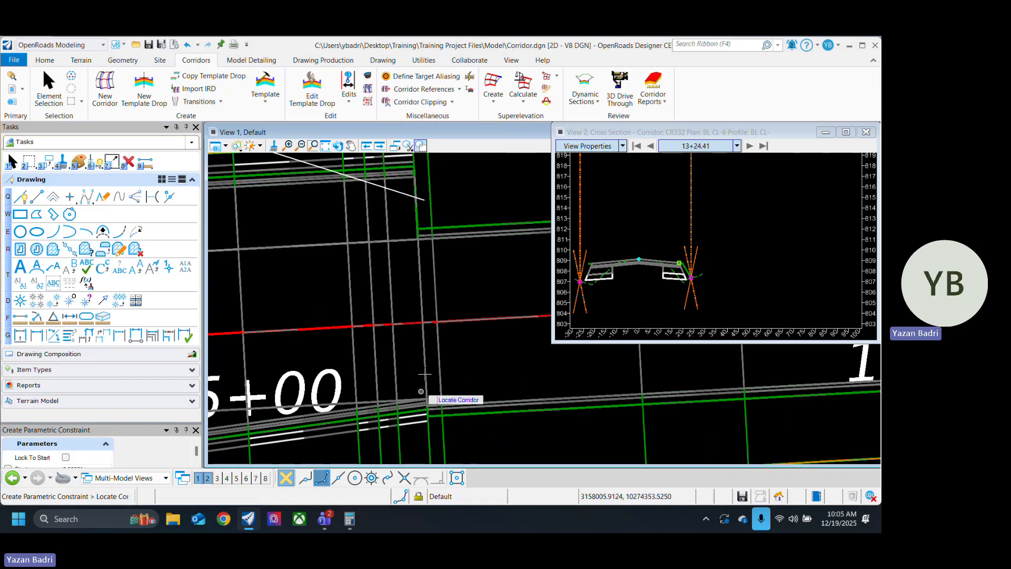
scroll(499, 389, down, 5)
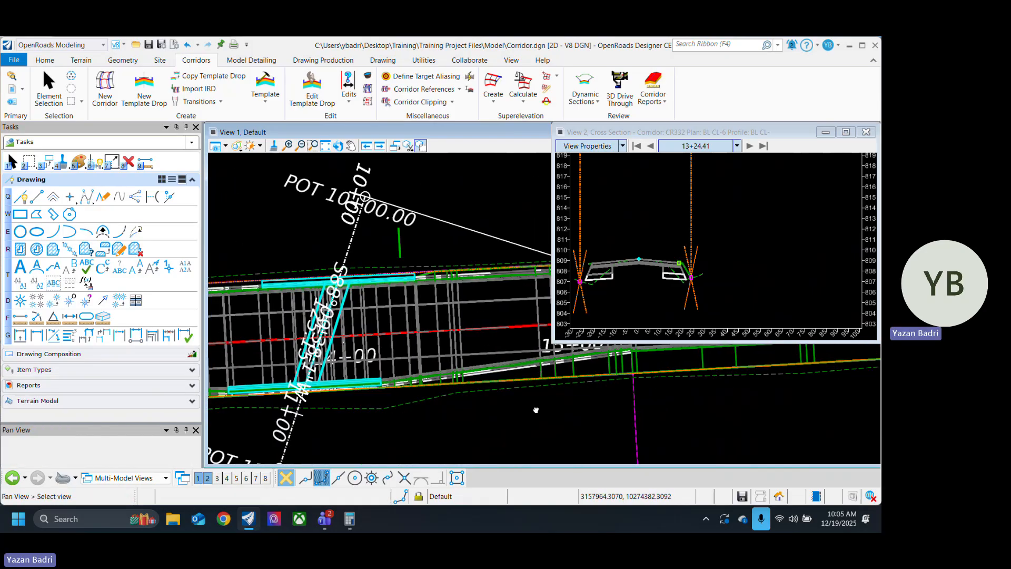
scroll(448, 437, down, 5)
scroll(557, 389, down, 3)
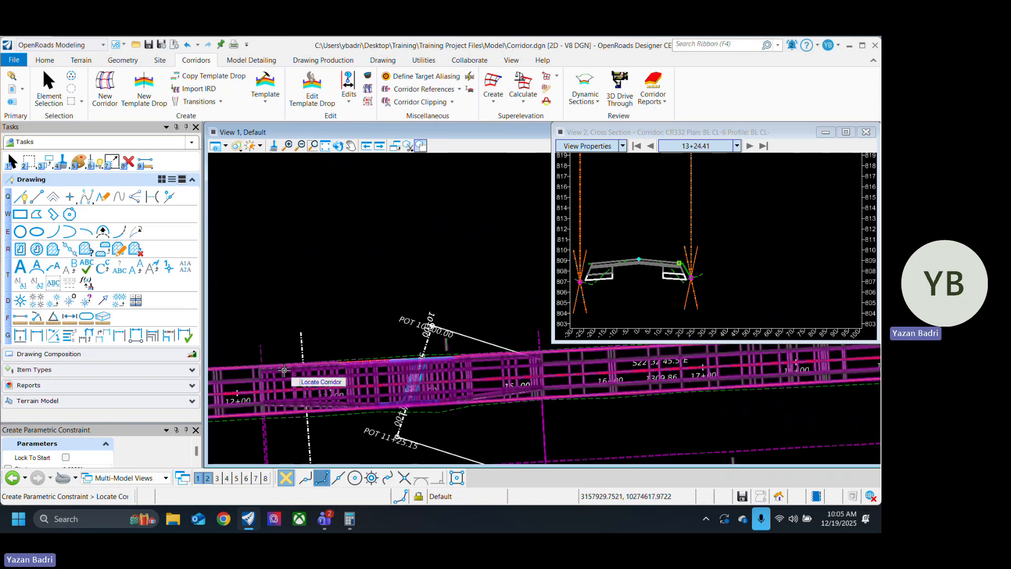
Step: Begin a parametric constraint for the corridor's left side with its start station near 12+27, where the widened section starts
scroll(457, 368, up, 2)
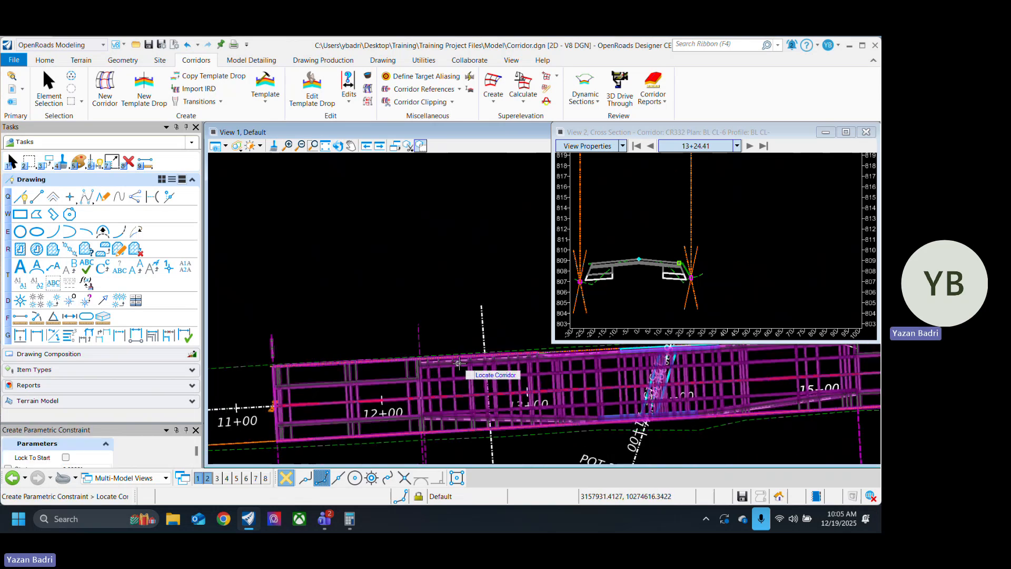
click(457, 364)
scroll(421, 376, up, 2)
scroll(423, 376, up, 6)
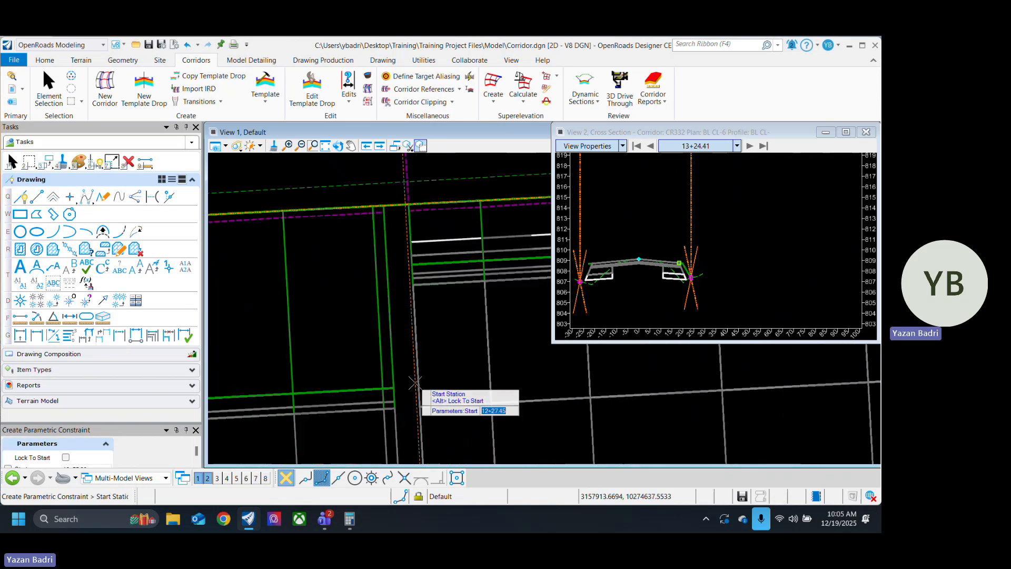
click(407, 375)
Step: Set the left-side constraint's end station to about 13+65, at the near edge of the cyan outline on that side
scroll(364, 375, down, 5)
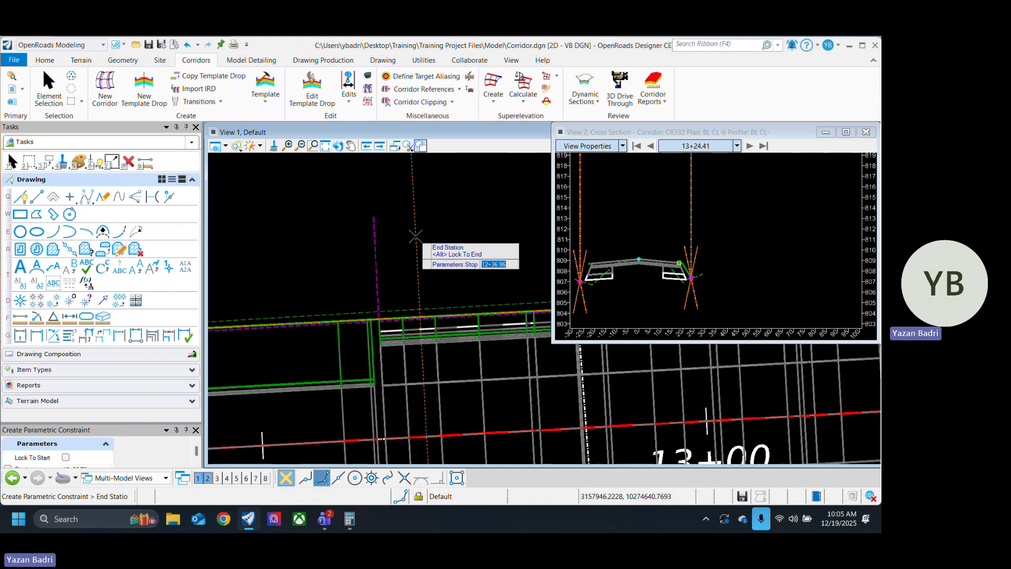
scroll(408, 263, down, 2)
scroll(493, 266, up, 5)
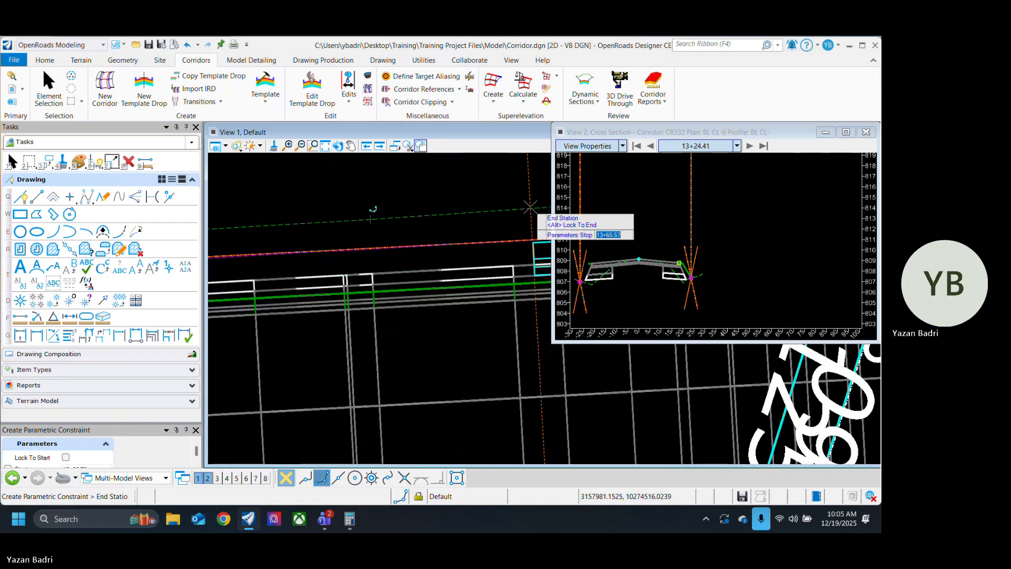
click(527, 208)
scroll(415, 236, down, 2)
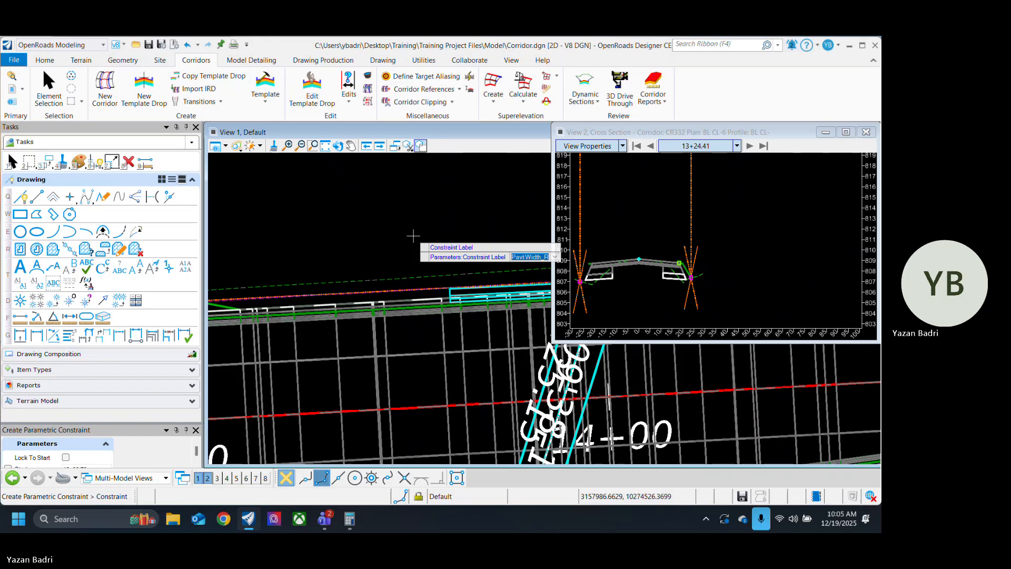
Step: Choose the constraint label Pavt Width_L and taper it from a start value of 0 to a stop value of -9
key(Up)
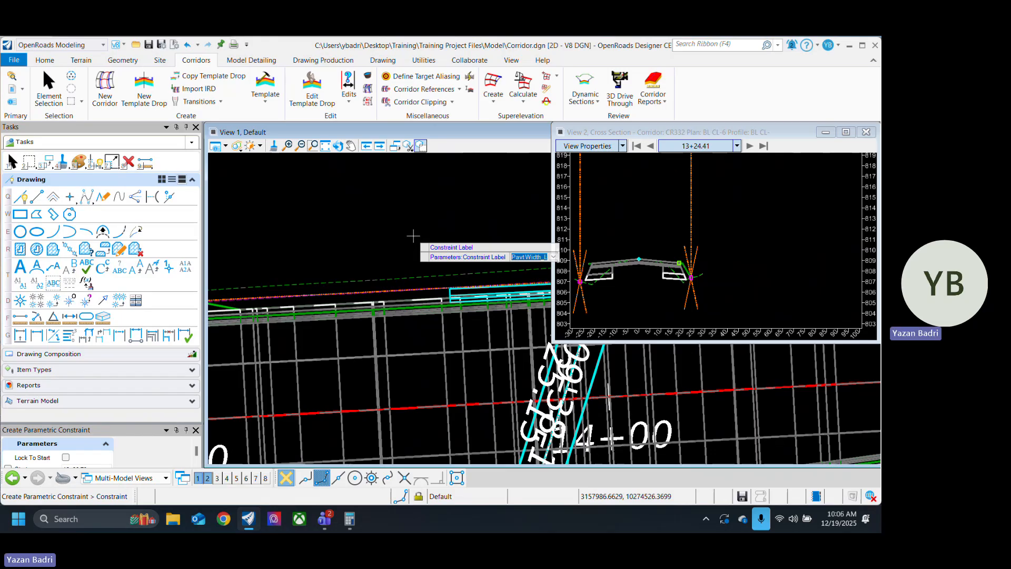
key(Return)
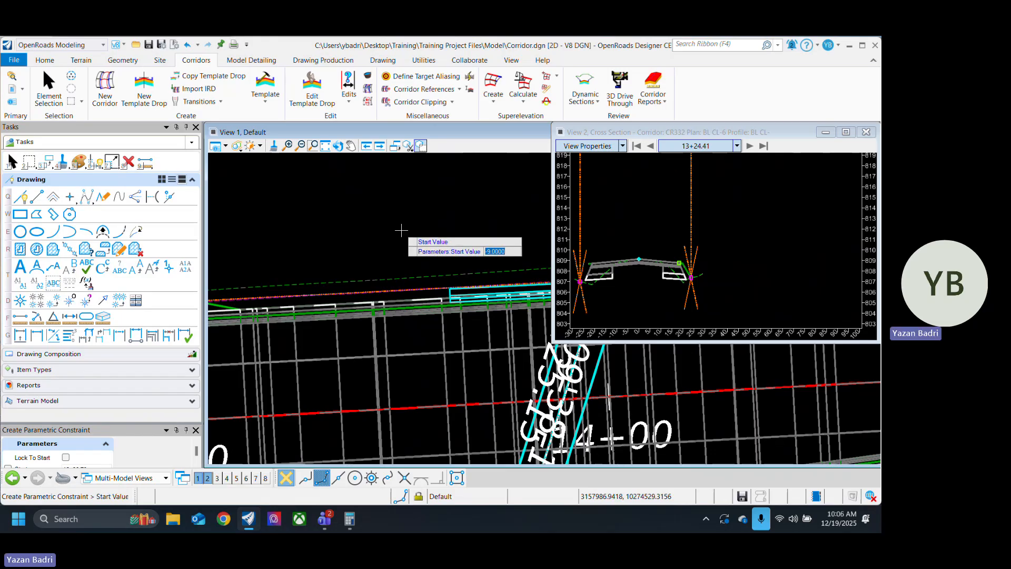
text(0)
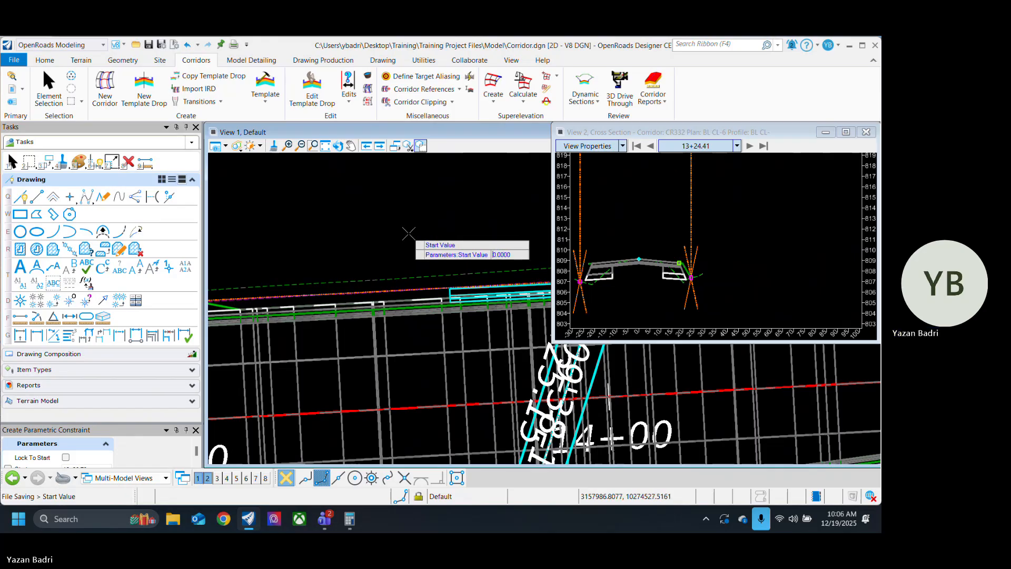
scroll(409, 233, down, 5)
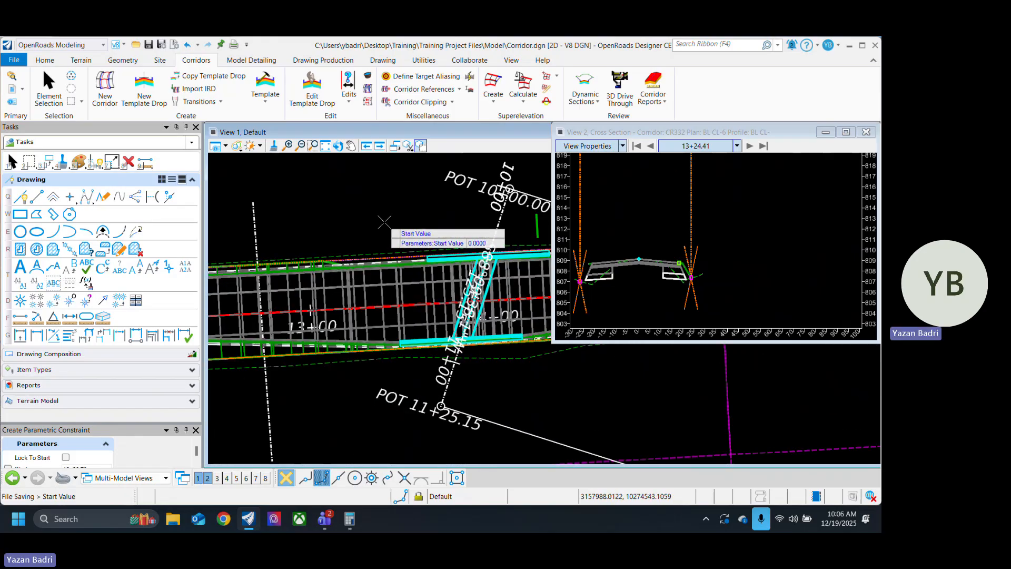
click(383, 221)
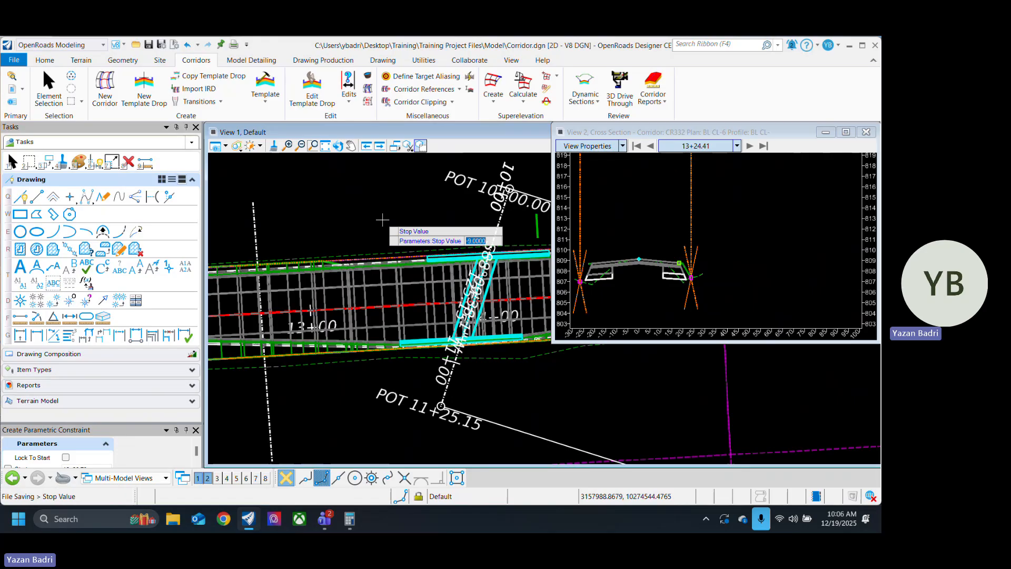
click(383, 220)
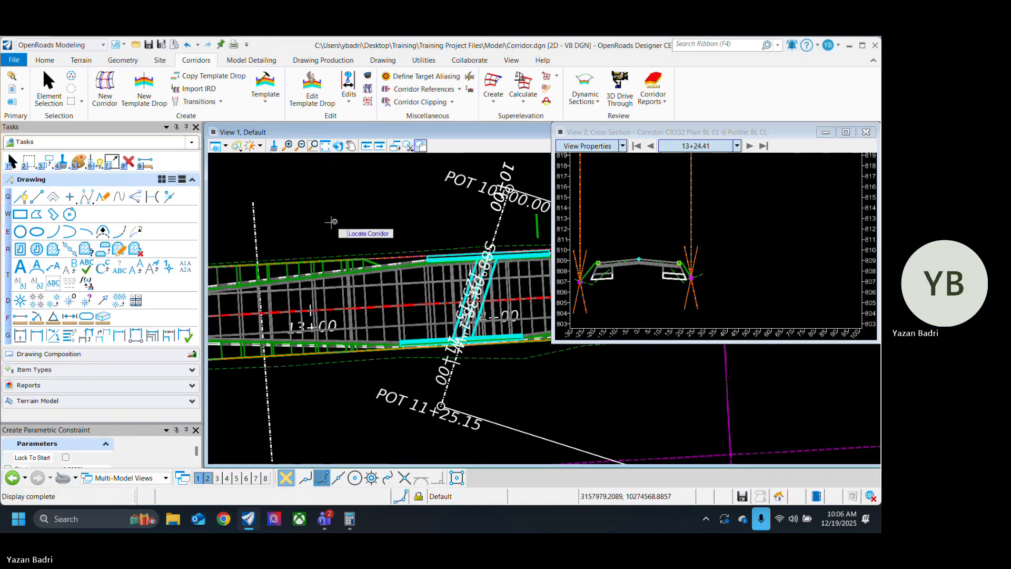
Step: Begin another left-side parametric constraint on the corridor, starting near station 14+31 at the far end of the cyan outline
middle_drag(331, 221, 339, 260)
middle_drag(451, 270, 287, 270)
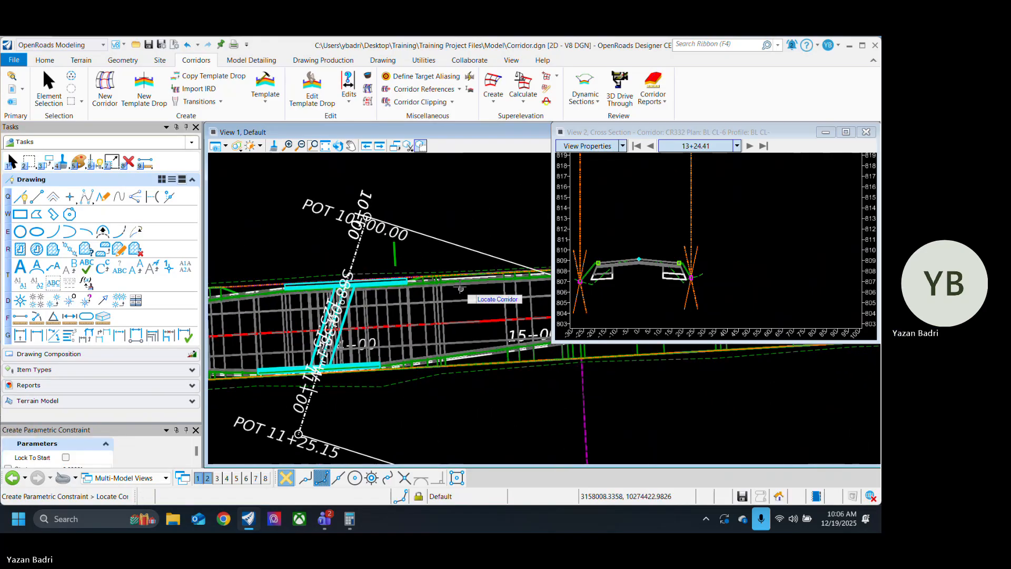
click(460, 287)
scroll(411, 268, up, 4)
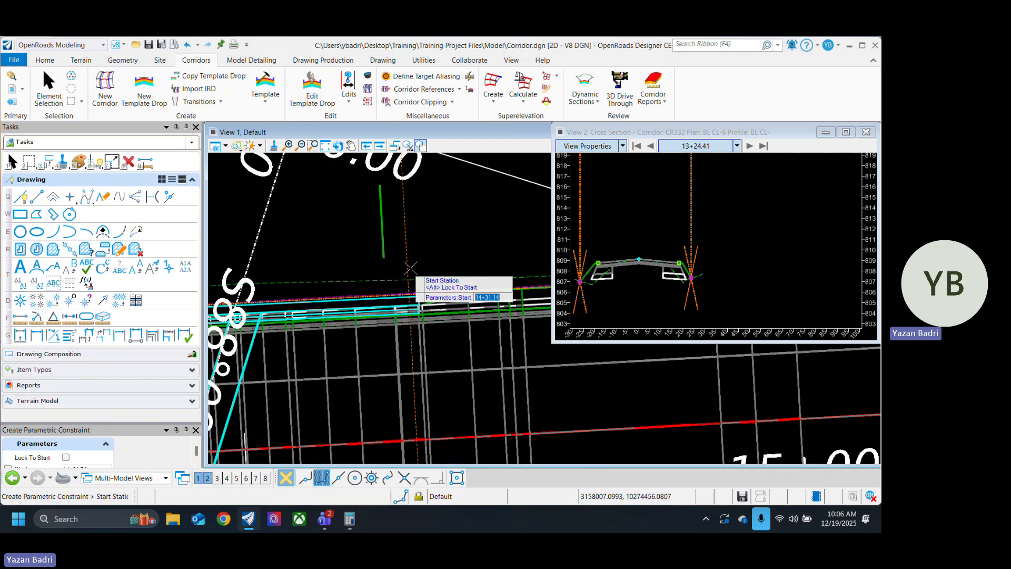
scroll(412, 266, up, 3)
click(421, 265)
Step: Set this left-side constraint's end station to about 15+26, where the next Exist w/o Ditch template drop begins
scroll(301, 292, down, 4)
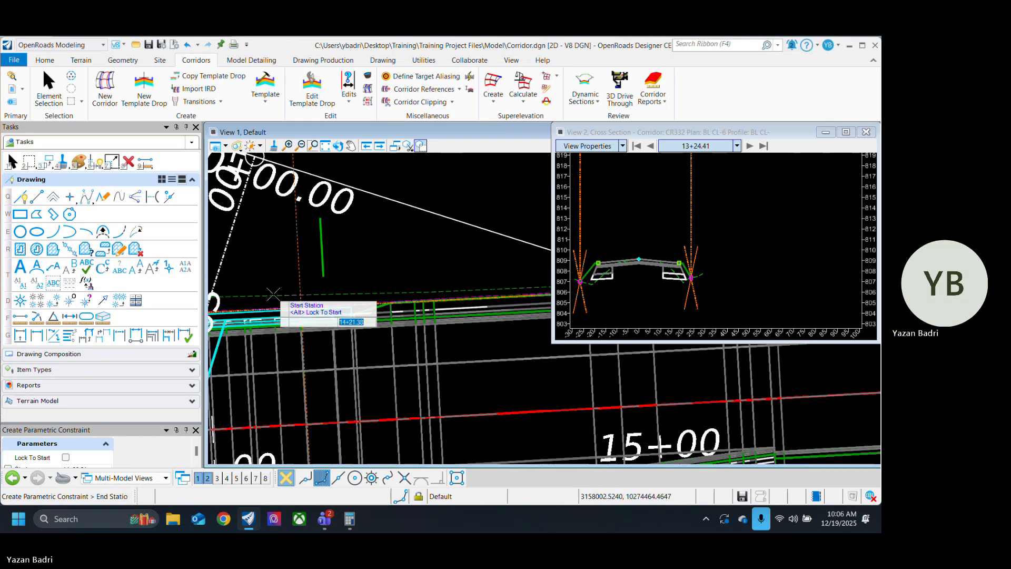
scroll(276, 294, down, 2)
middle_drag(497, 326, 341, 336)
scroll(372, 305, up, 5)
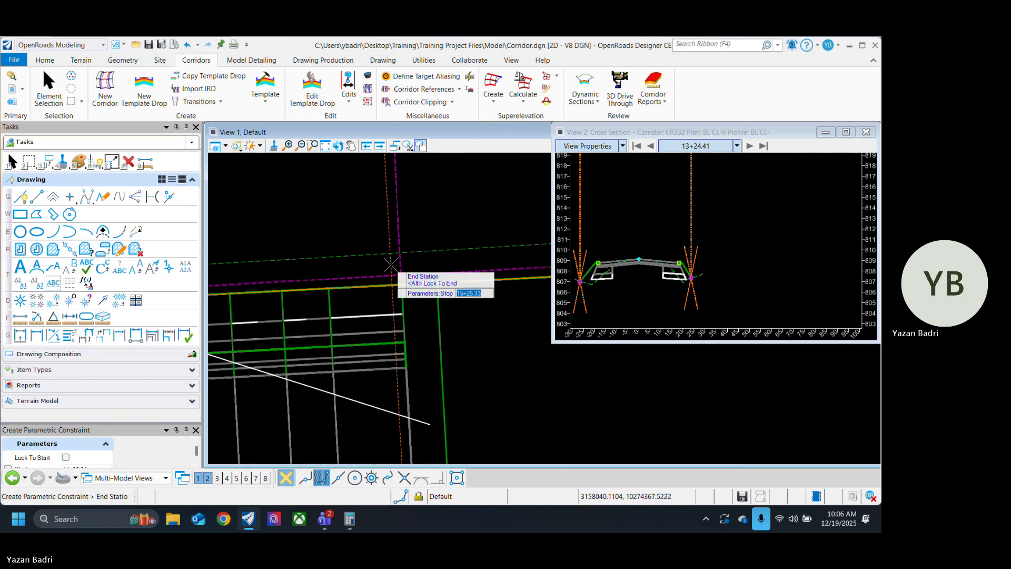
click(399, 217)
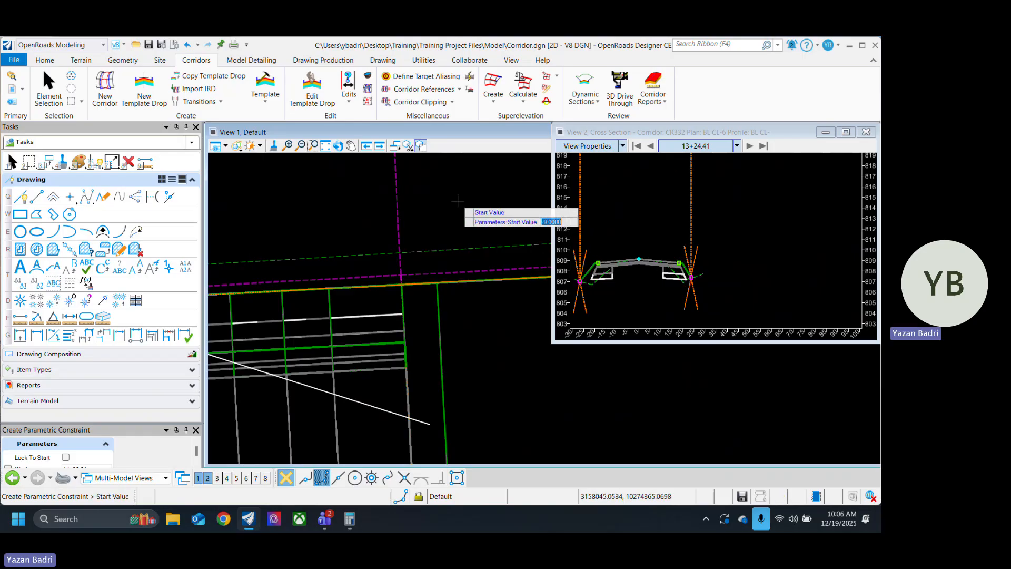
Step: Taper the left pavement width from a start value of -9 to a stop value of 0 and finish the constraint
key(Return)
click(458, 201)
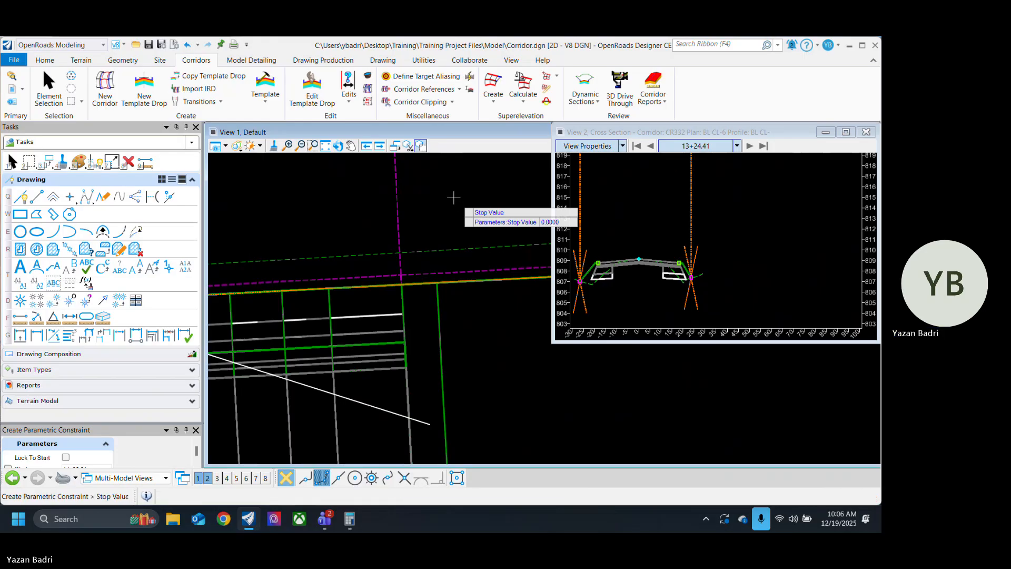
click(49, 89)
Step: Set the horizontal constraint of point EOP_R in the Exist w/o Ditch template to 11
scroll(513, 334, down, 3)
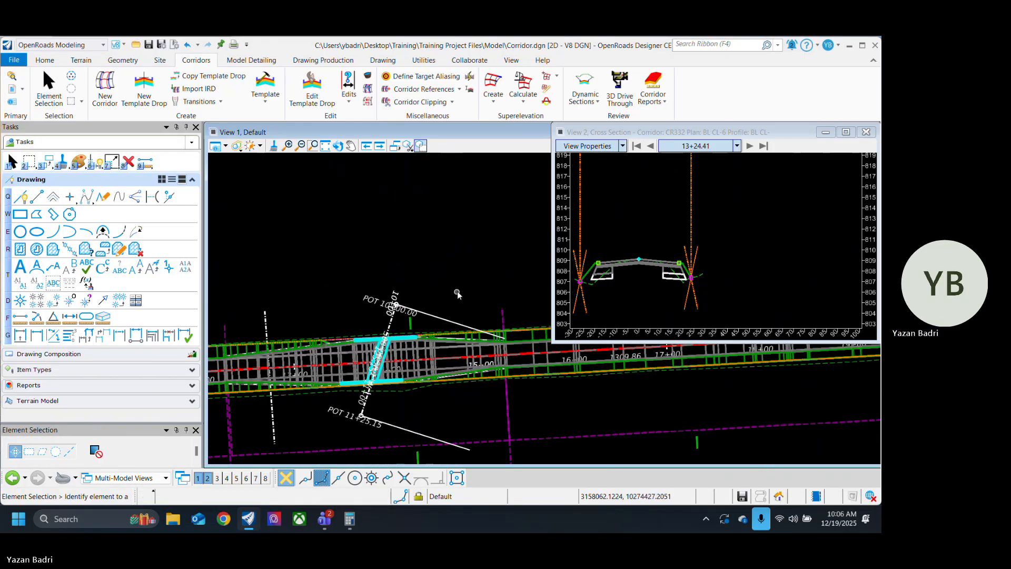
scroll(349, 393, up, 3)
scroll(337, 390, down, 4)
scroll(466, 387, up, 5)
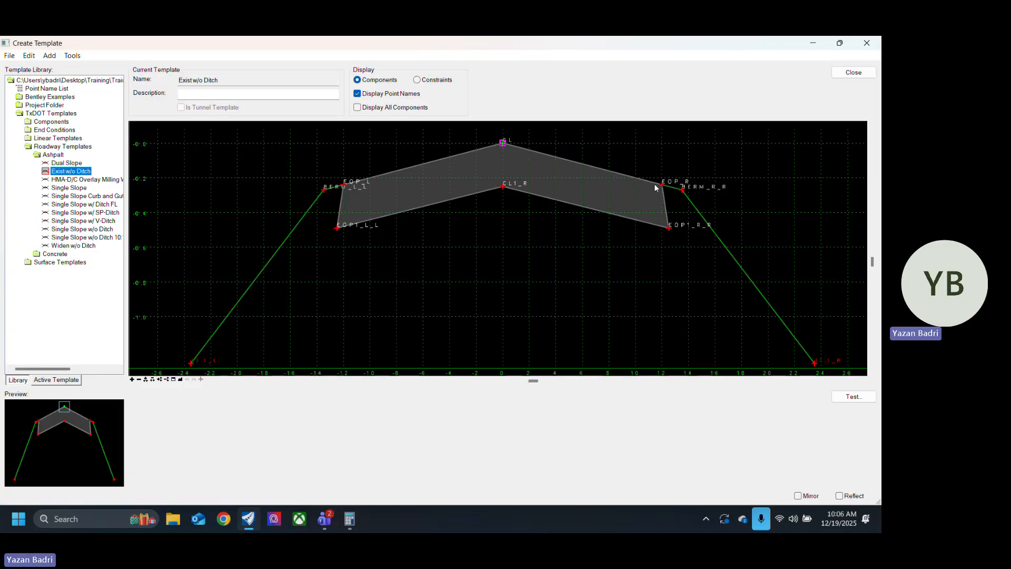
right_click(663, 184)
click(679, 196)
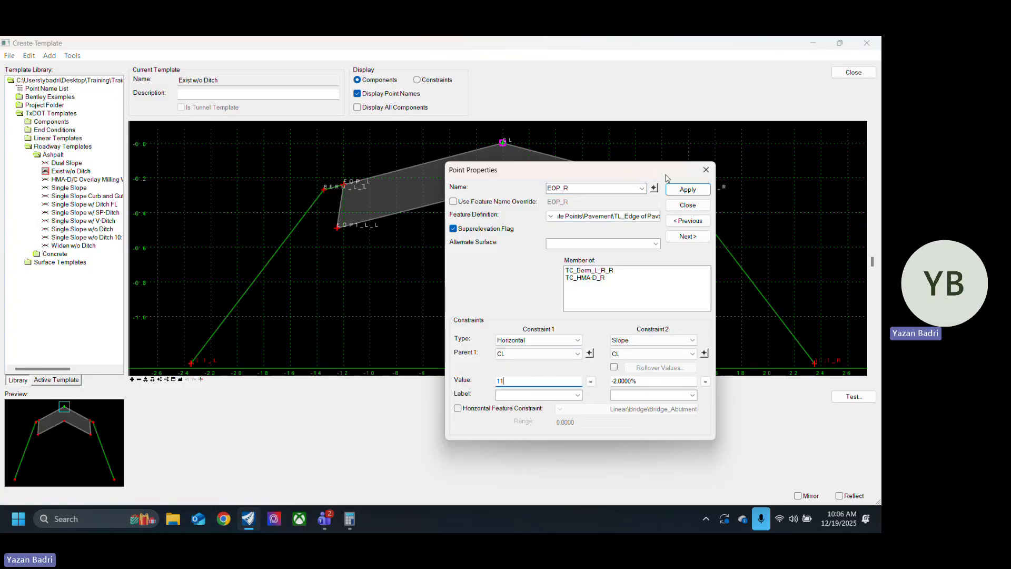
click(686, 190)
click(688, 205)
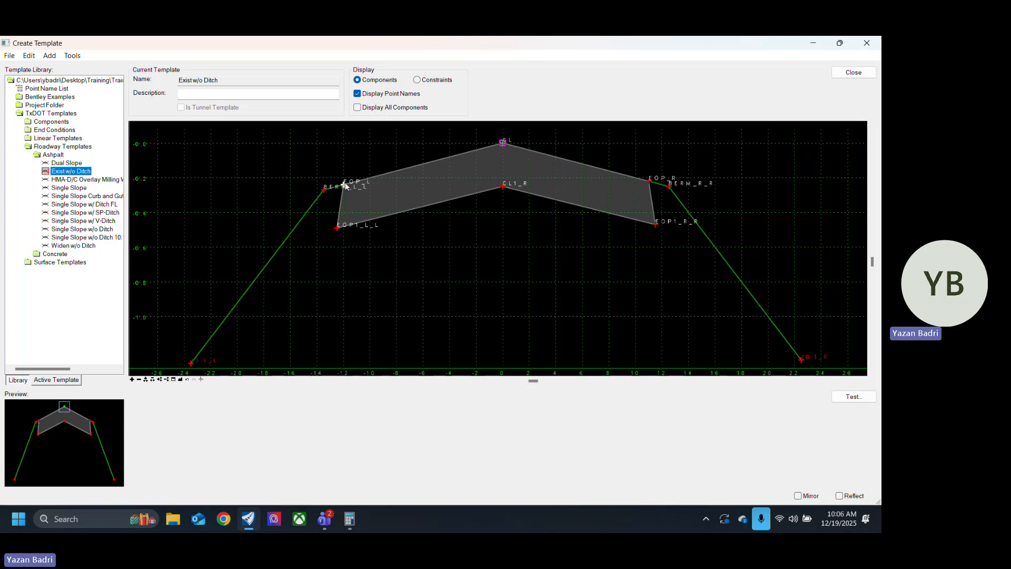
Step: Set the horizontal constraint of point EOP_L to -11 and save the changes to the CR332.itl template library
double_click(345, 184)
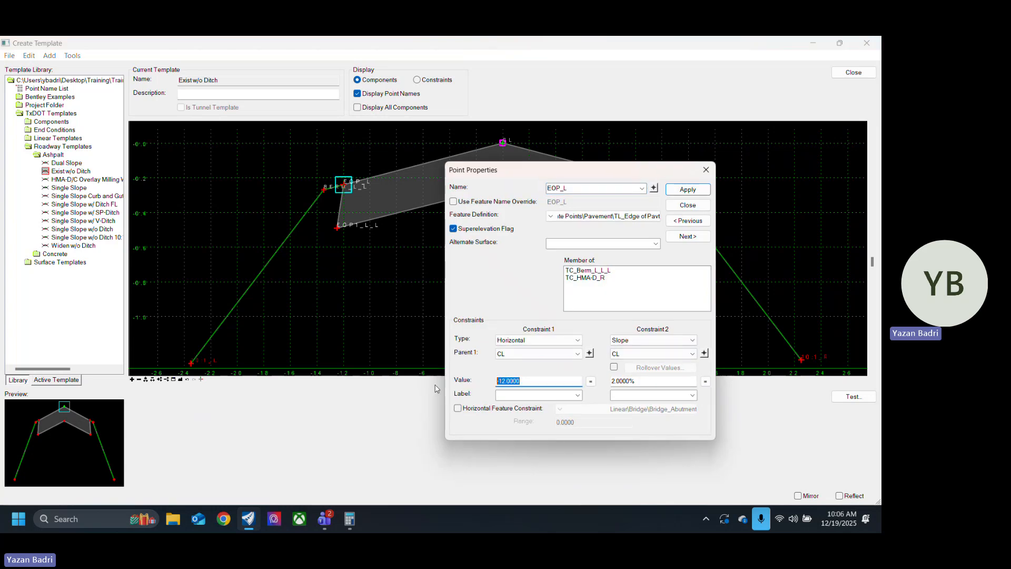
text(-11)
click(688, 189)
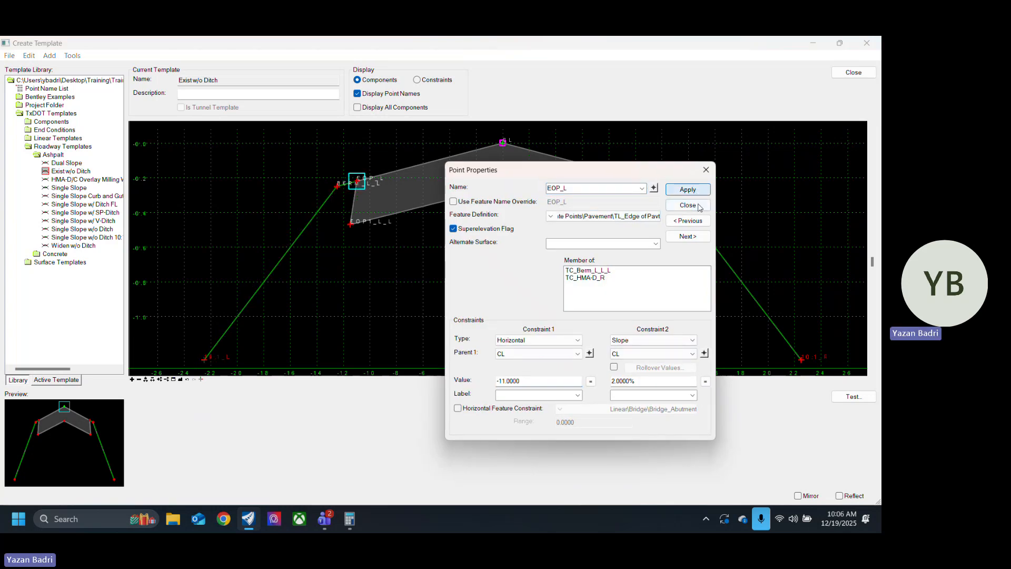
click(687, 205)
click(854, 73)
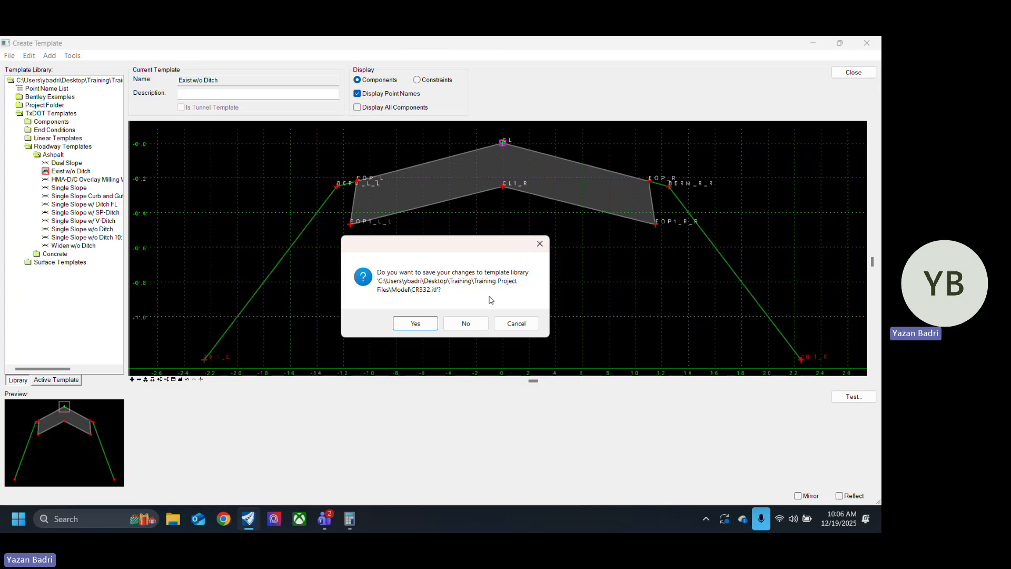
click(428, 323)
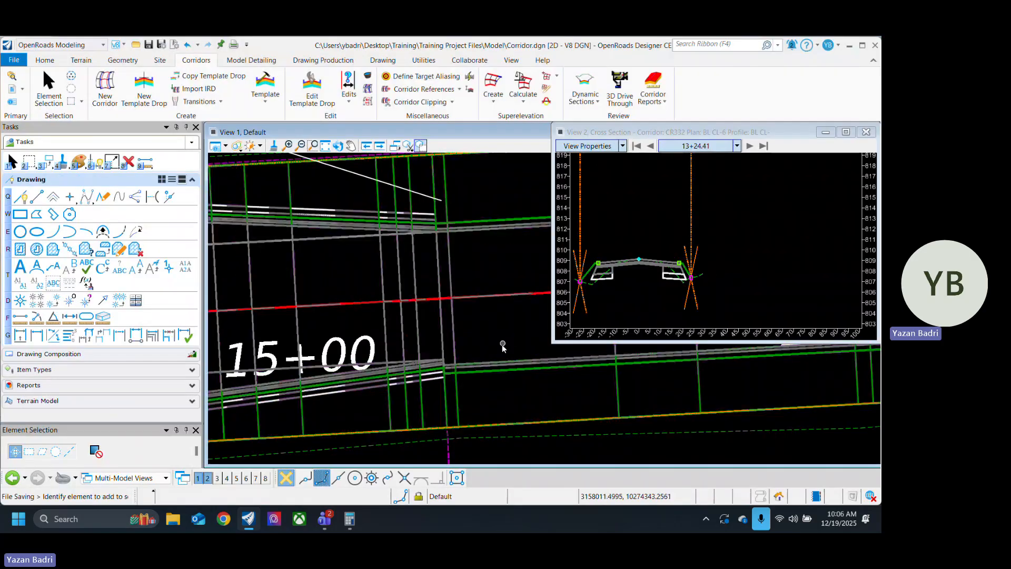
Step: Synchronize the template drop that begins just past station 15+00 with the edited library template
click(470, 76)
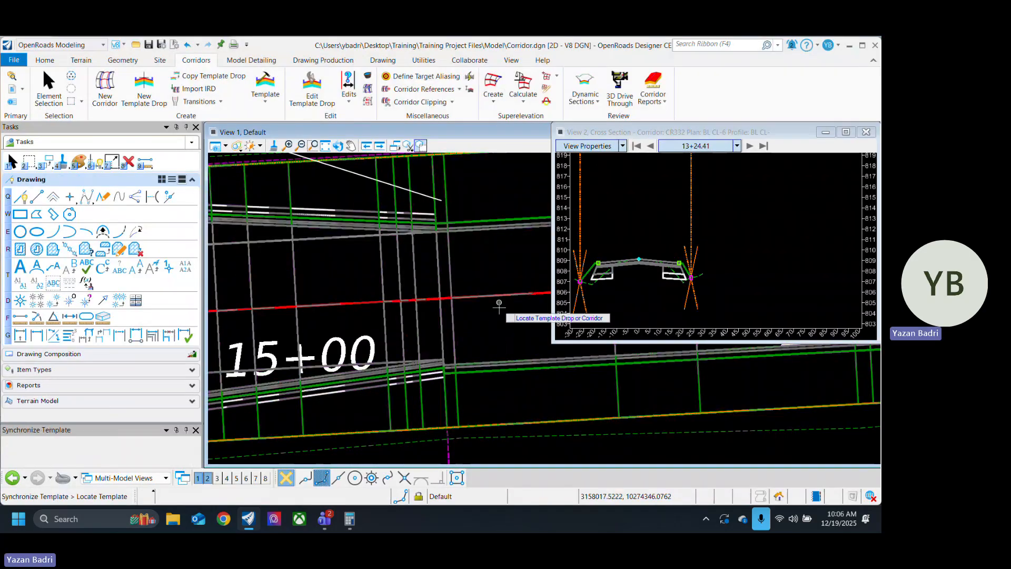
click(452, 346)
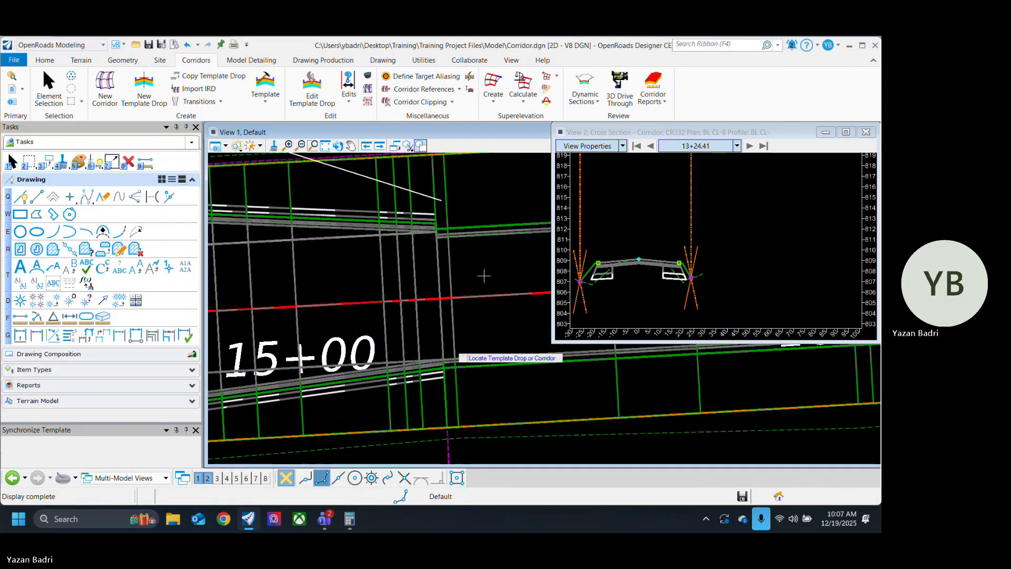
click(60, 99)
Step: Synchronize the first template drop, starting at station 11+26.76, with the edited Exist w/o Ditch template and check its pavement edges
scroll(555, 382, down, 6)
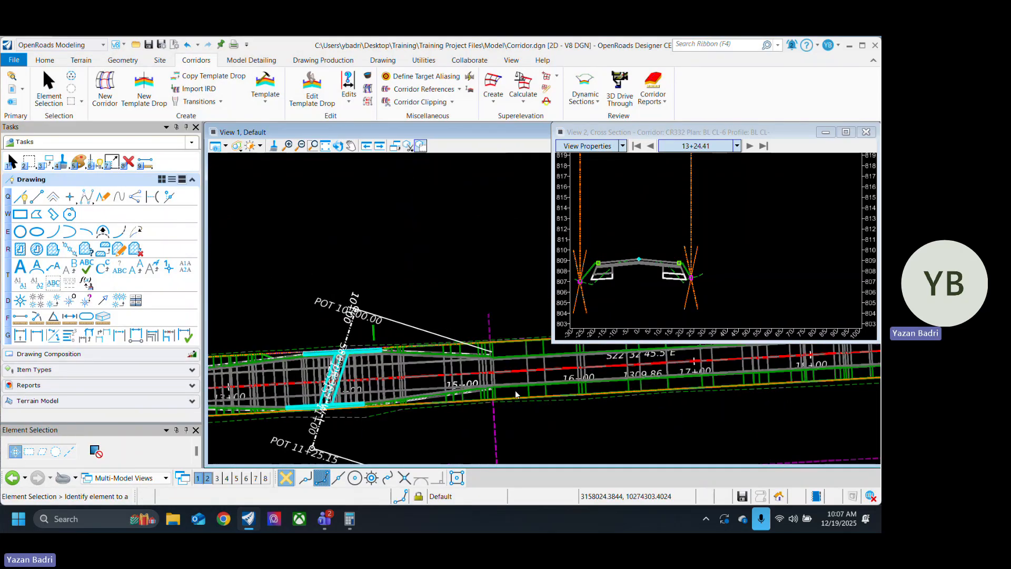
scroll(371, 410, up, 8)
scroll(380, 413, down, 3)
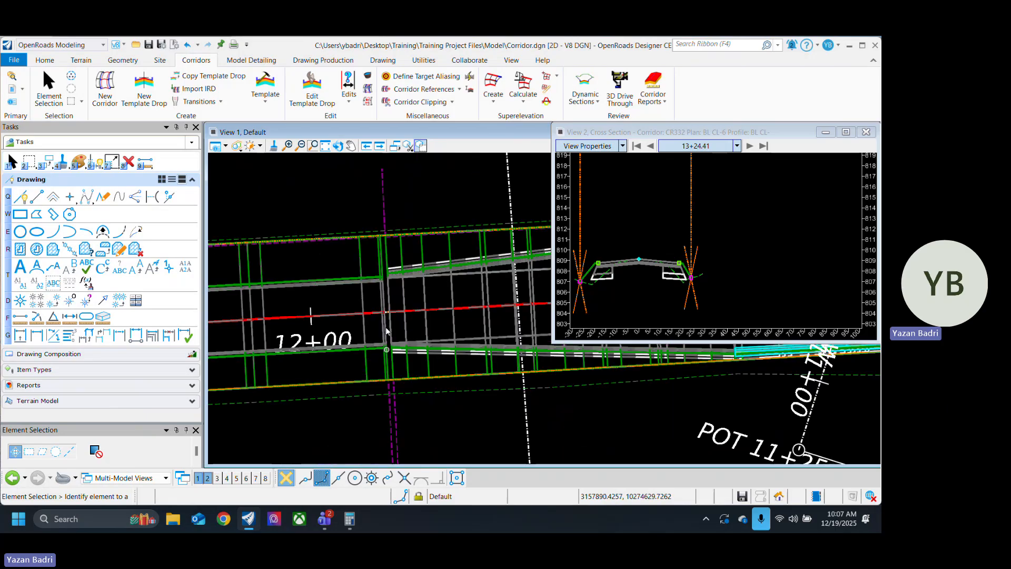
scroll(371, 341, down, 3)
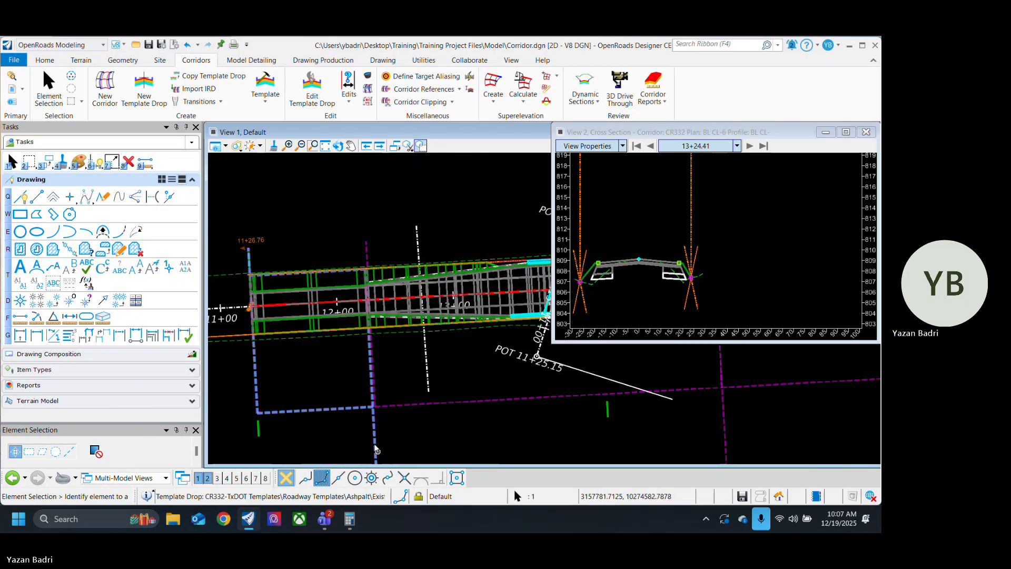
scroll(338, 330, down, 4)
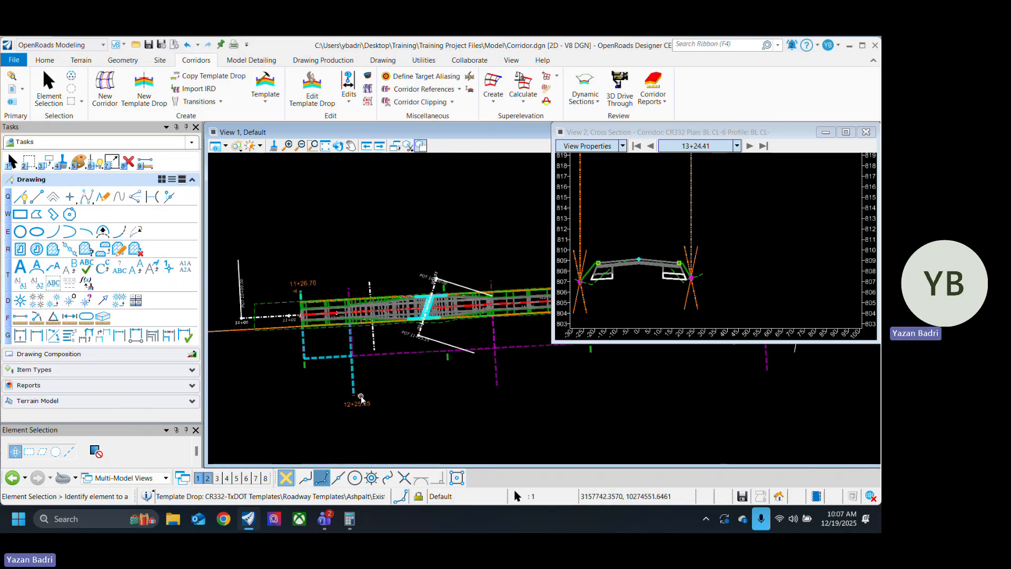
scroll(361, 398, up, 10)
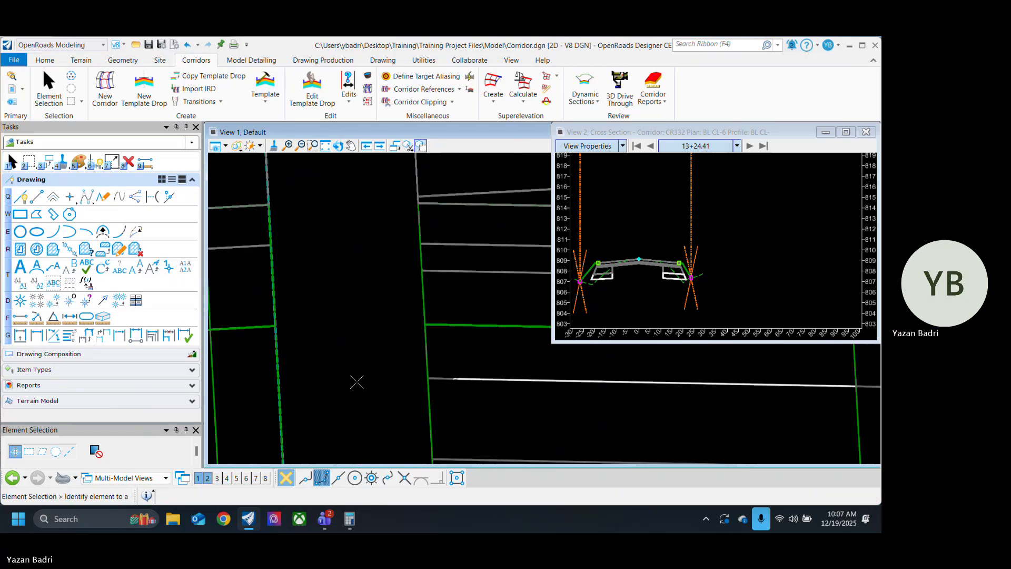
scroll(355, 314, down, 5)
scroll(349, 317, down, 6)
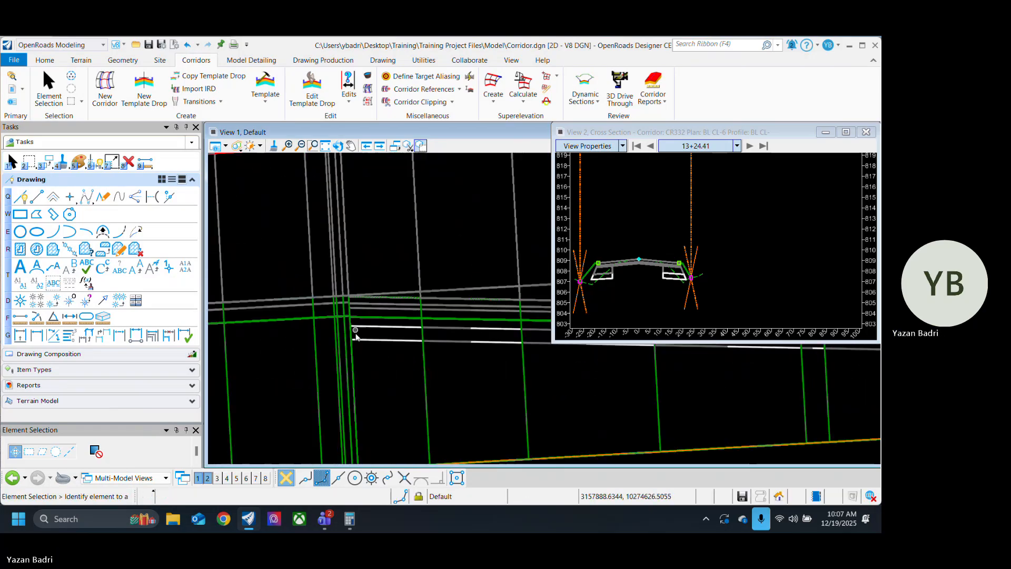
scroll(324, 397, down, 3)
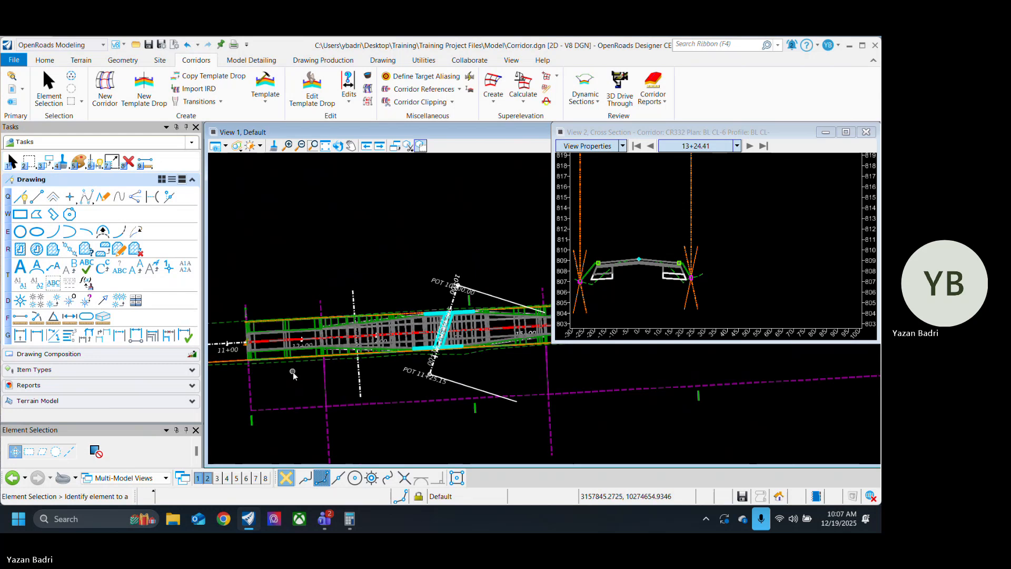
Step: Open View 3 with the Default-3D model, maximize it and fit the view to the model
click(750, 245)
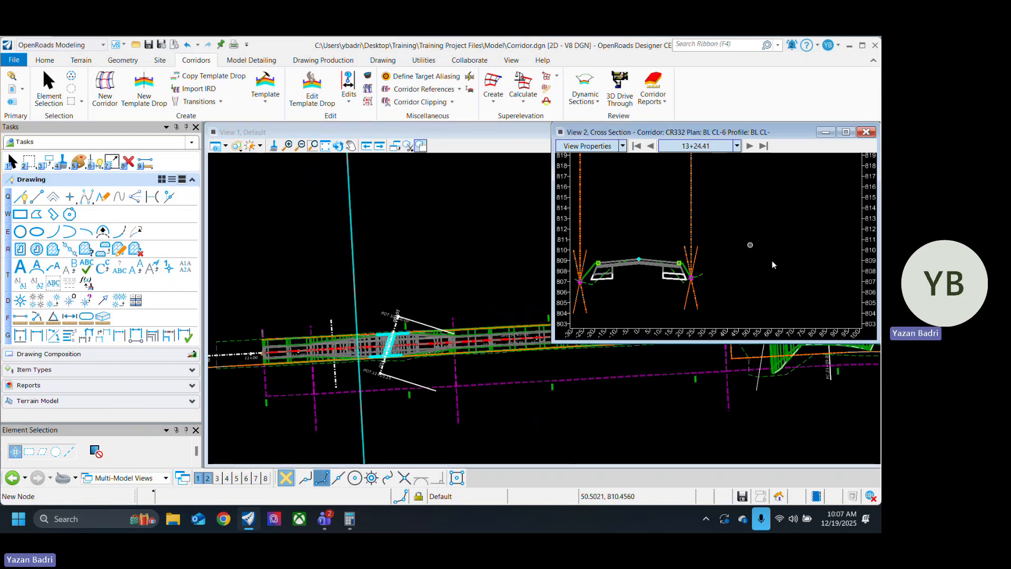
scroll(772, 265, down, 2)
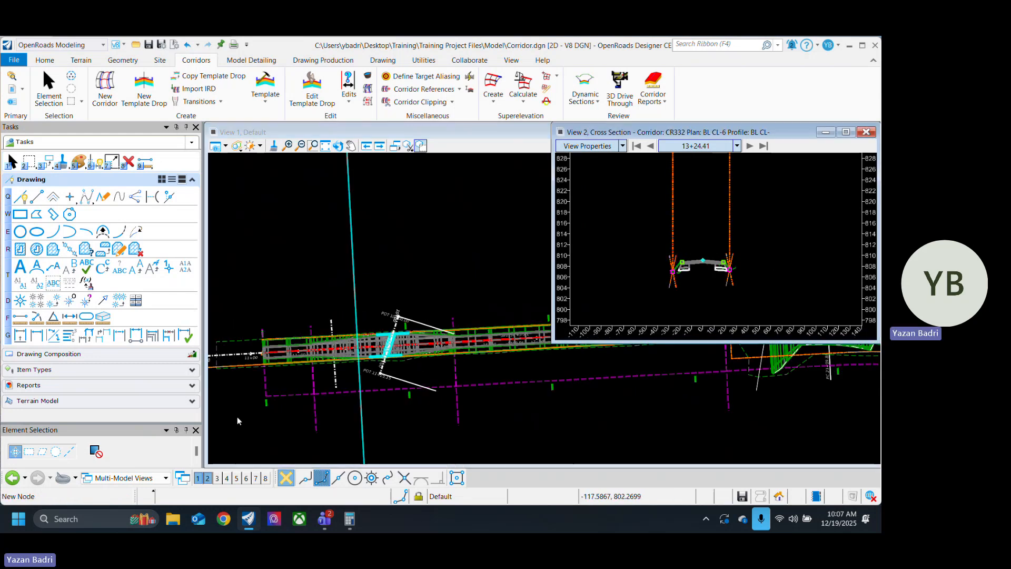
click(220, 478)
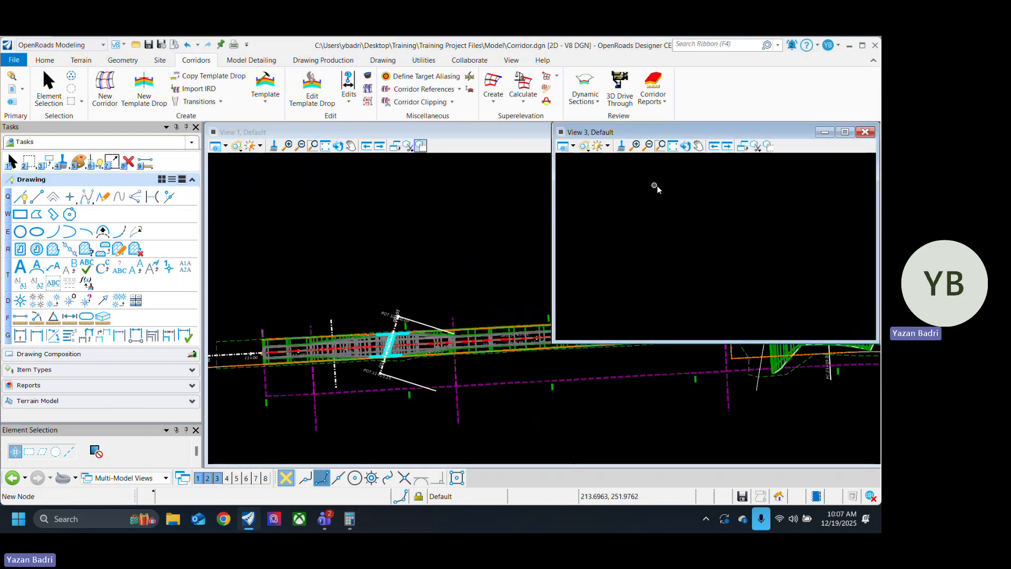
click(569, 145)
click(653, 443)
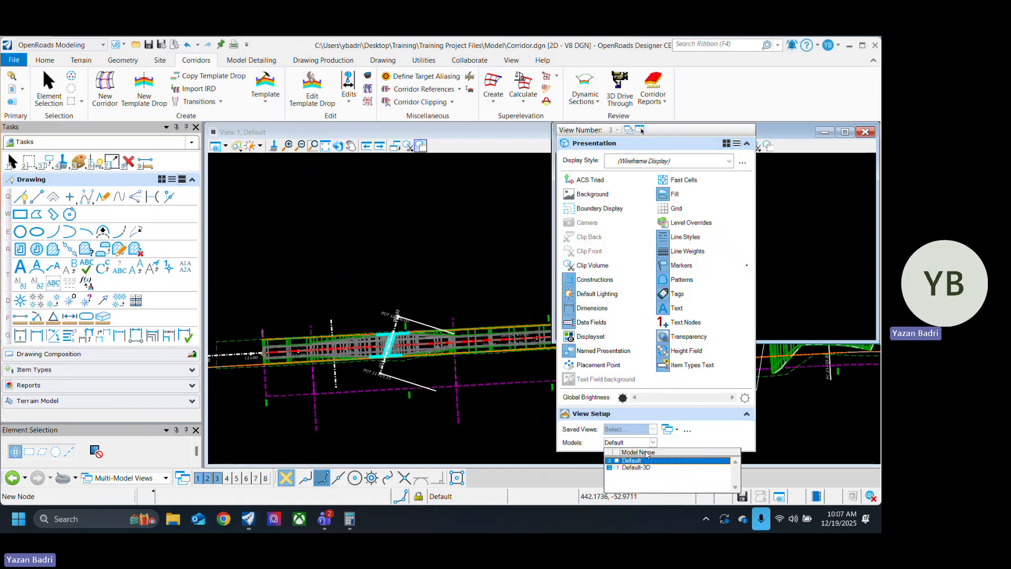
click(639, 466)
click(845, 132)
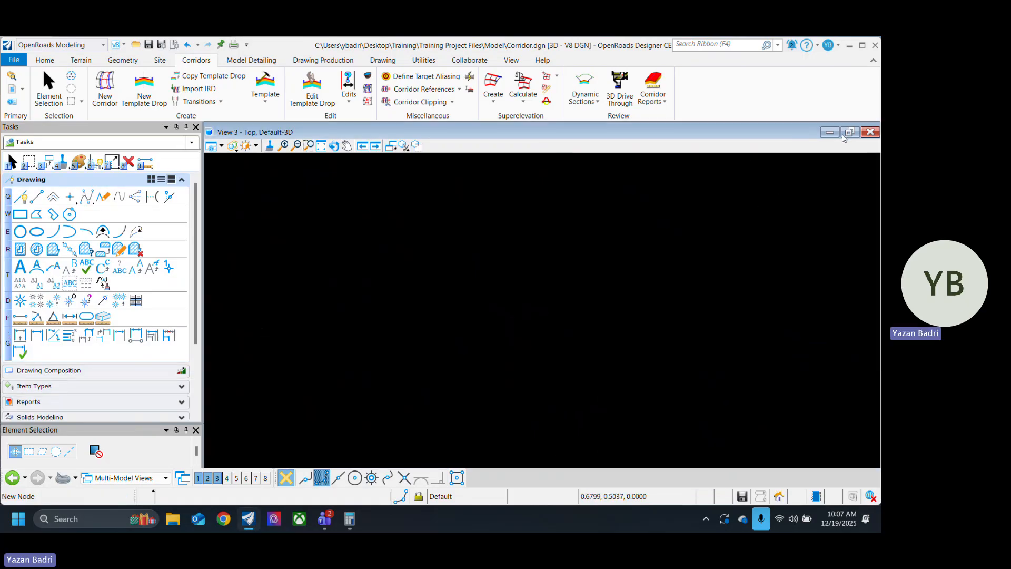
click(321, 145)
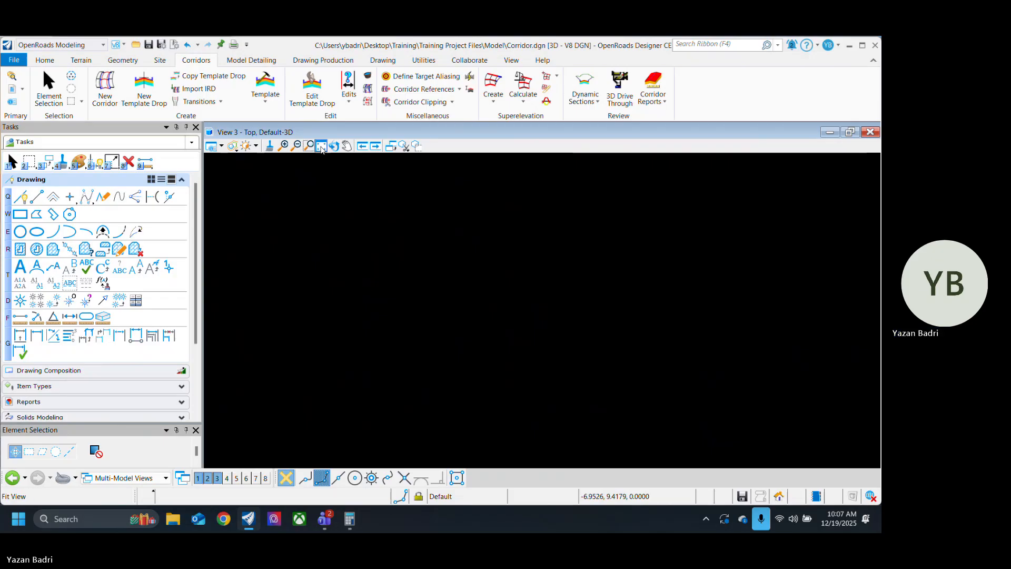
Step: Rotate the 3D view to an oblique angle over the widened corridor section and set its display style to Transparent
scroll(502, 195, up, 5)
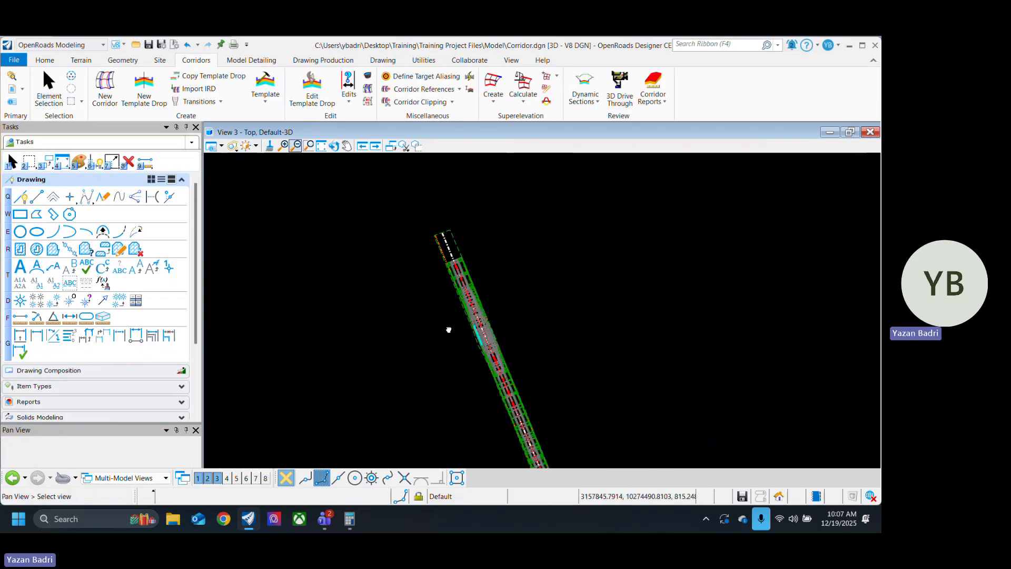
click(334, 146)
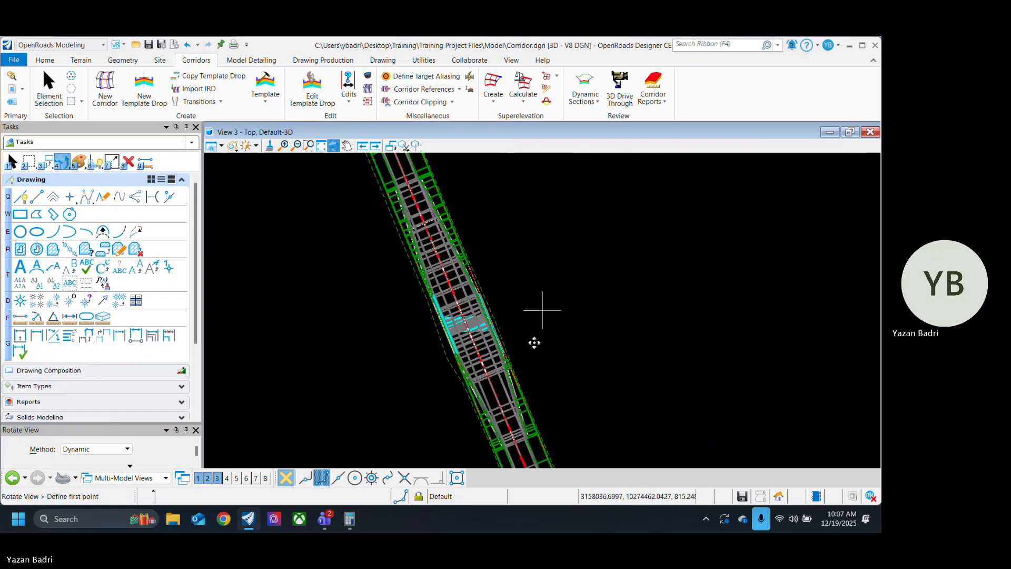
drag(503, 336, 510, 369)
scroll(501, 341, up, 5)
scroll(531, 393, down, 2)
middle_drag(531, 393, 548, 322)
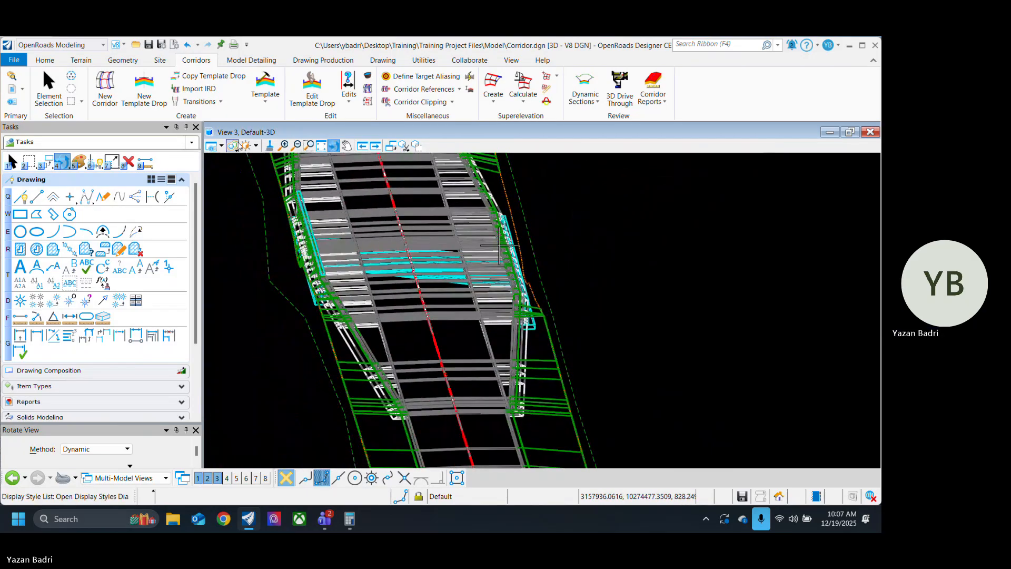
click(232, 146)
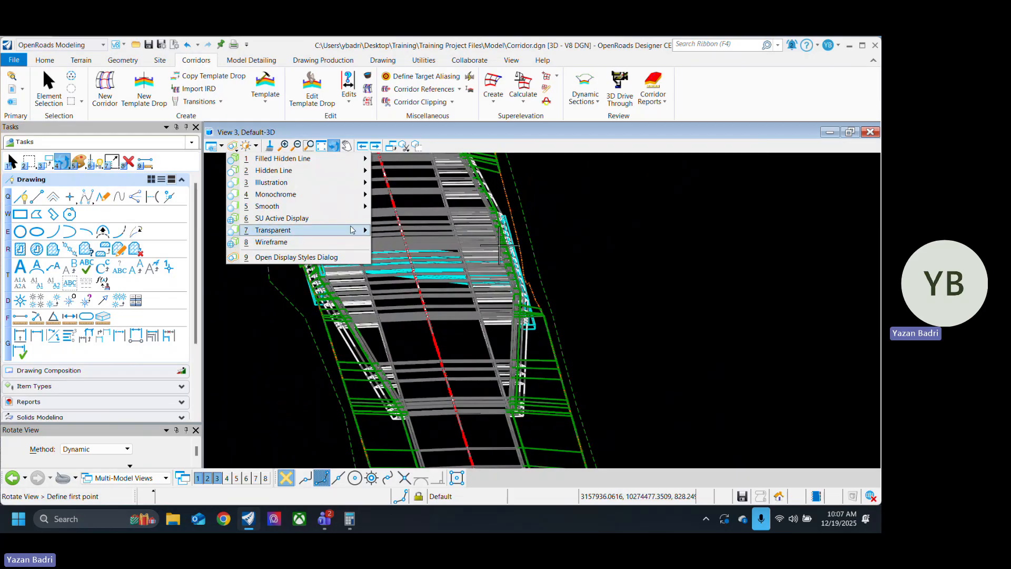
mouse_move(353, 230)
click(403, 231)
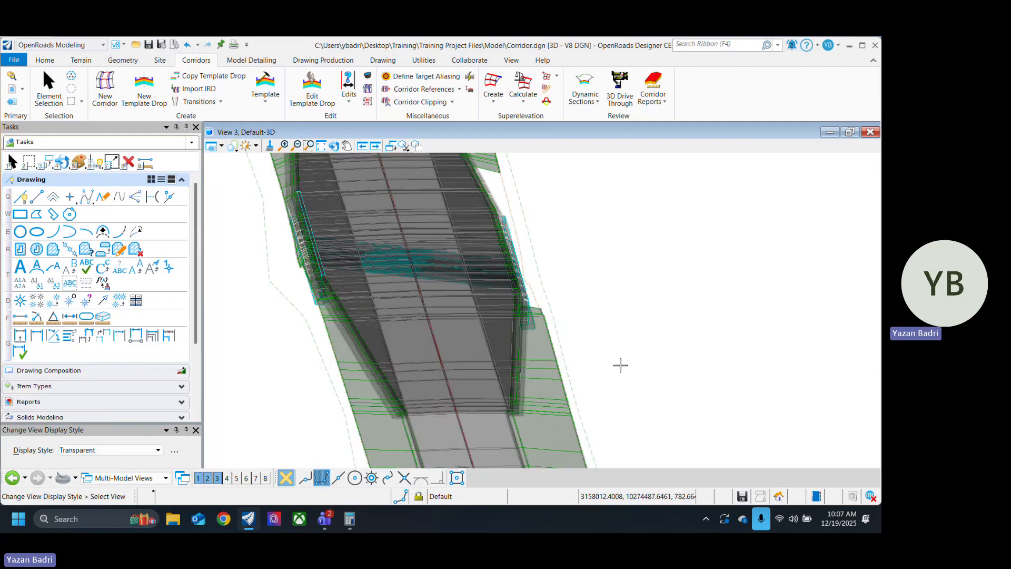
Step: Orbit around the corridor to examine the widened section, its pavement edges and side slopes from several angles
click(334, 146)
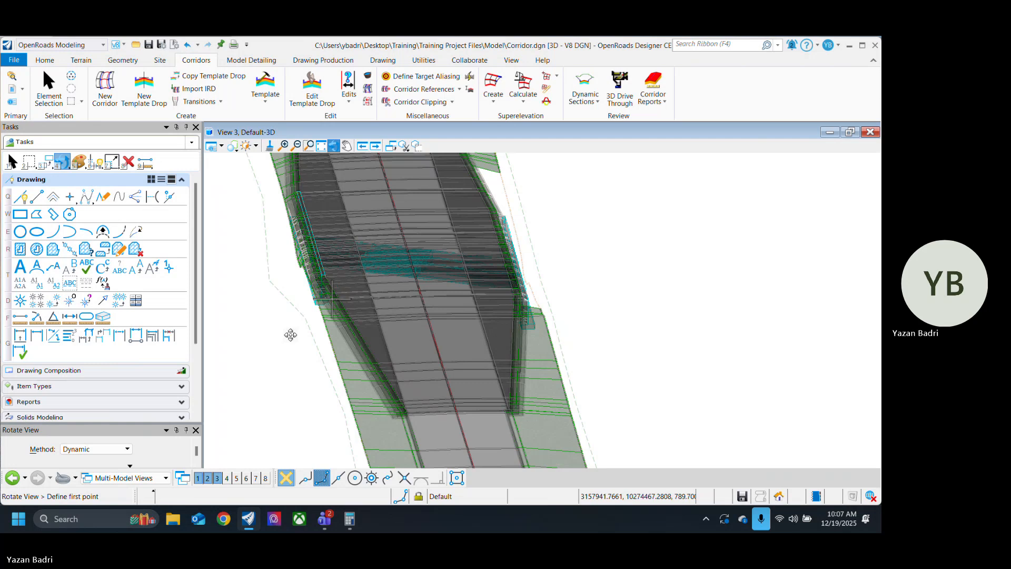
drag(291, 335, 663, 357)
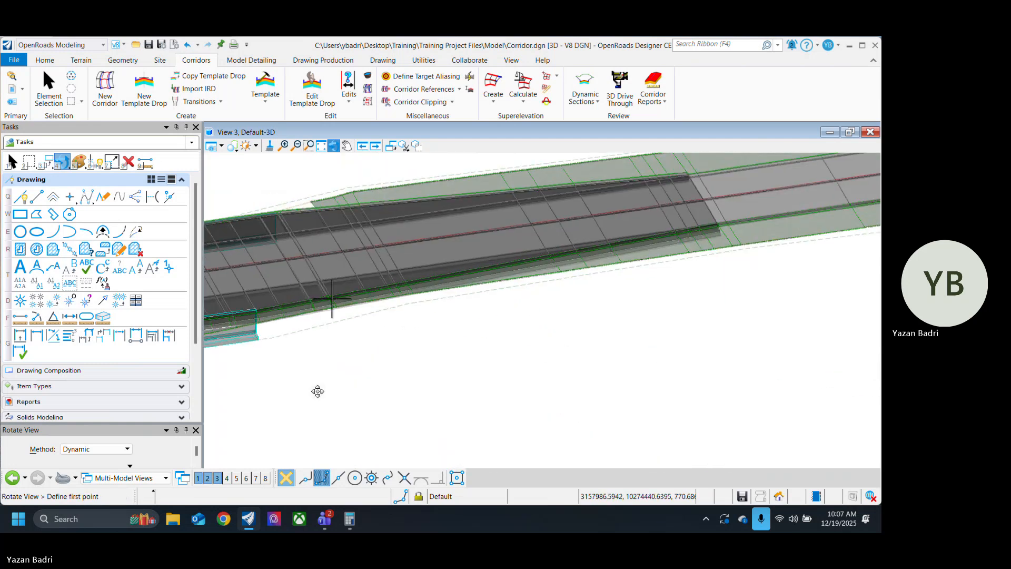
click(318, 391)
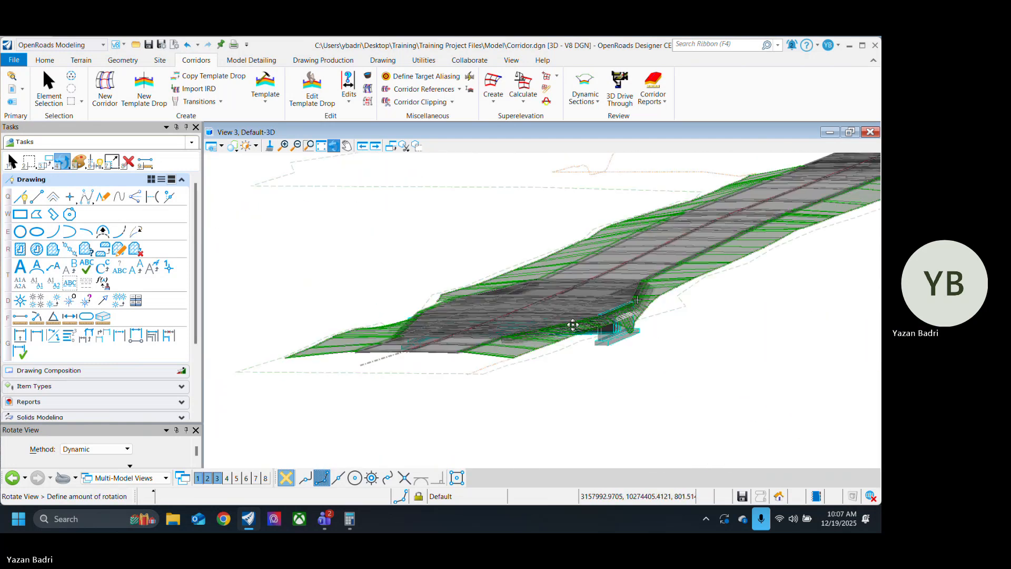
click(639, 298)
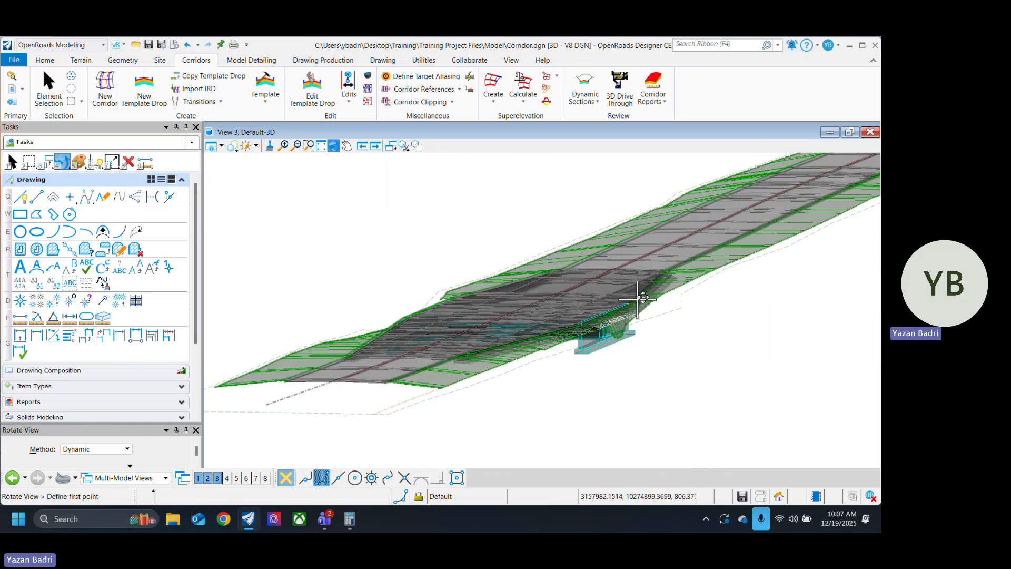
click(518, 345)
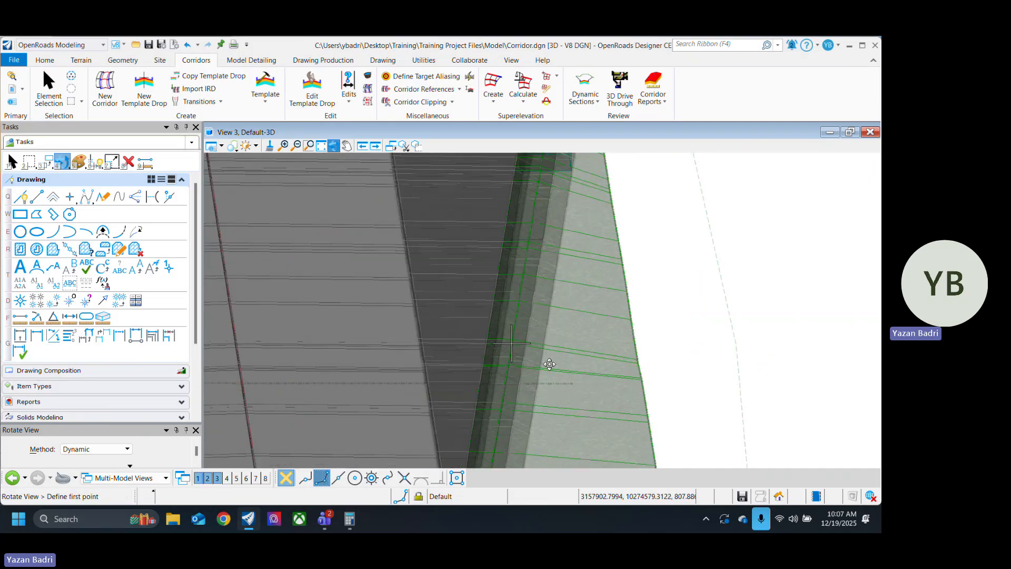
click(578, 358)
scroll(521, 287, down, 4)
middle_drag(578, 358, 534, 342)
click(581, 374)
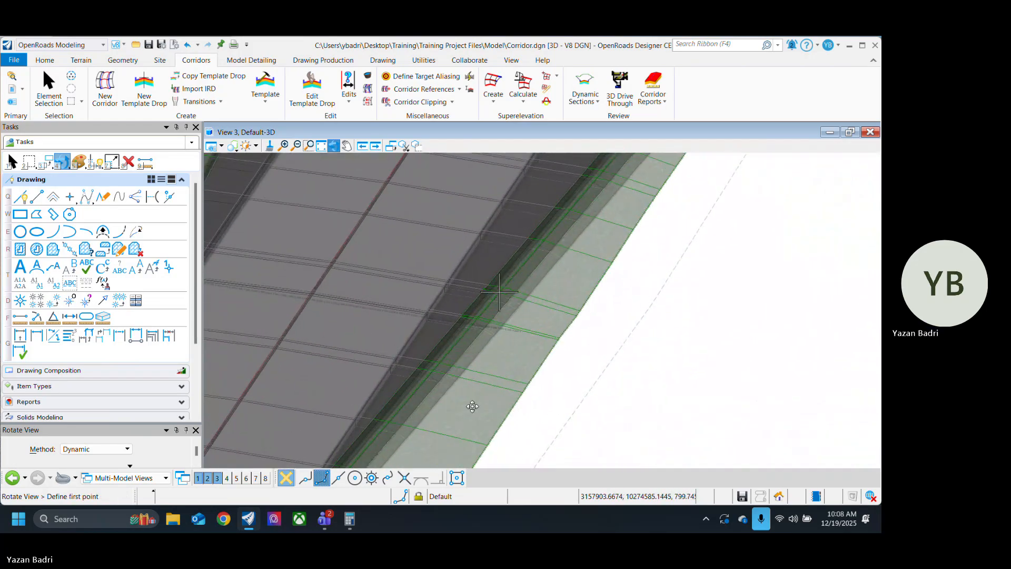
click(475, 363)
middle_drag(589, 276, 565, 405)
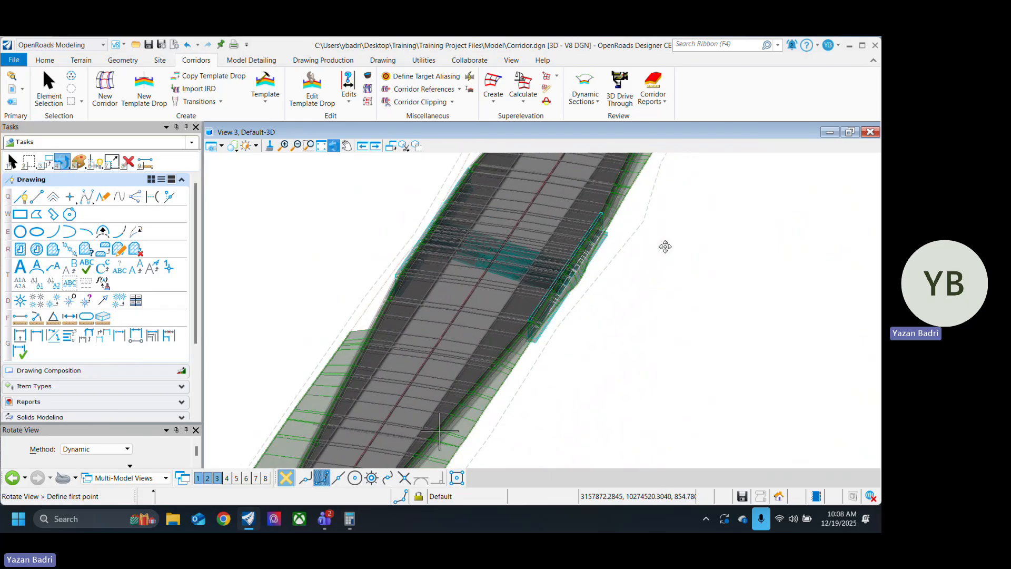
middle_drag(666, 247, 630, 235)
scroll(481, 377, down, 2)
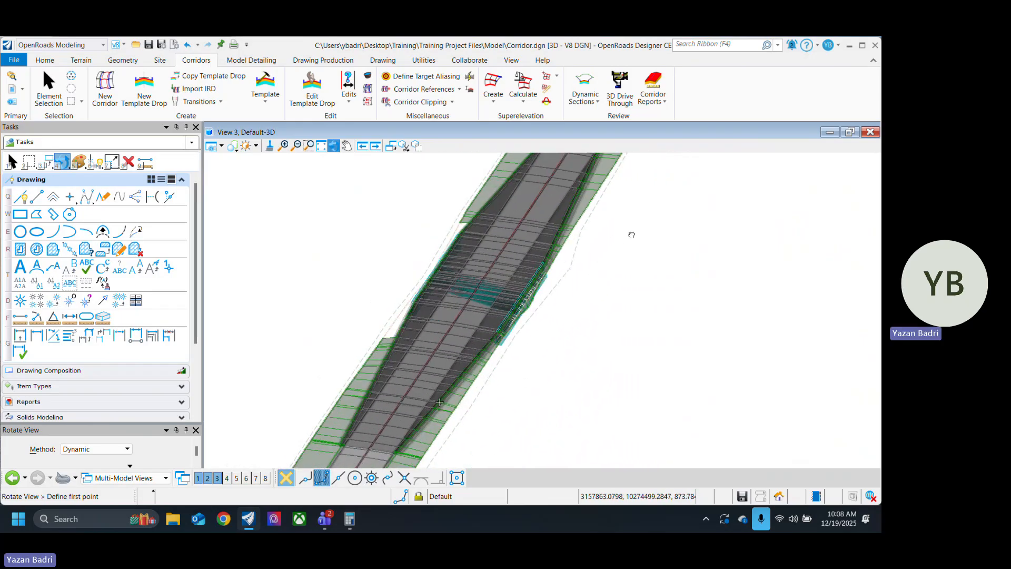
scroll(488, 315, down, 2)
key(Escape)
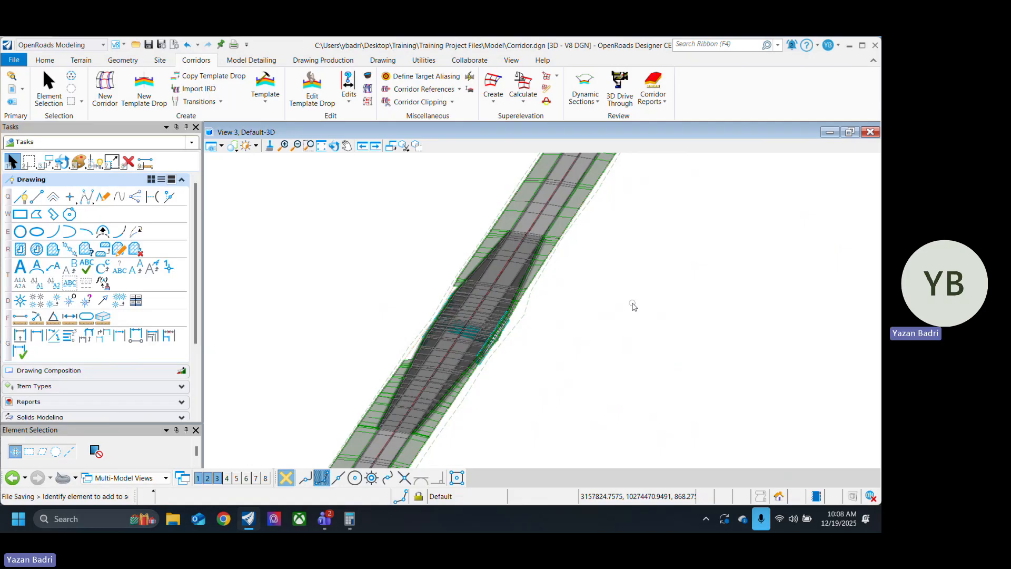
Step: Examine the corridor lengthwise, comparing the pavement tapers at both ends of the widened section with the adjoining road
scroll(543, 316, down, 2)
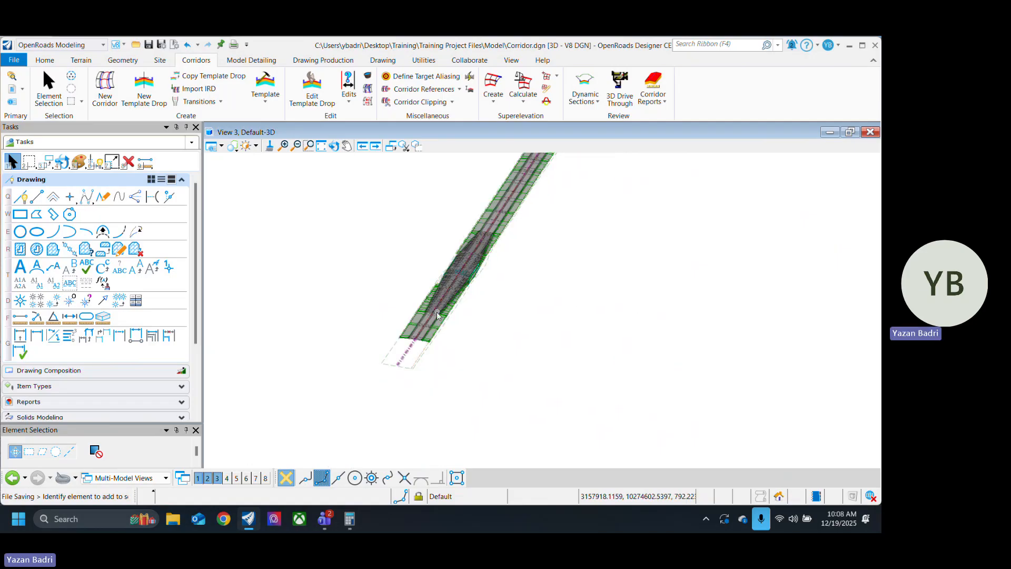
scroll(448, 311, up, 4)
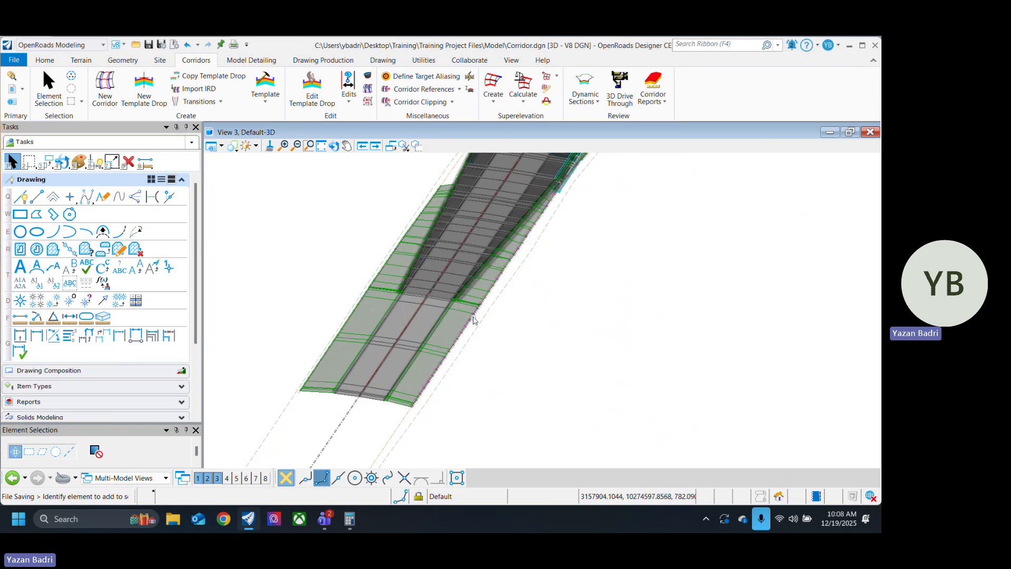
middle_drag(491, 291, 342, 395)
middle_drag(524, 234, 411, 429)
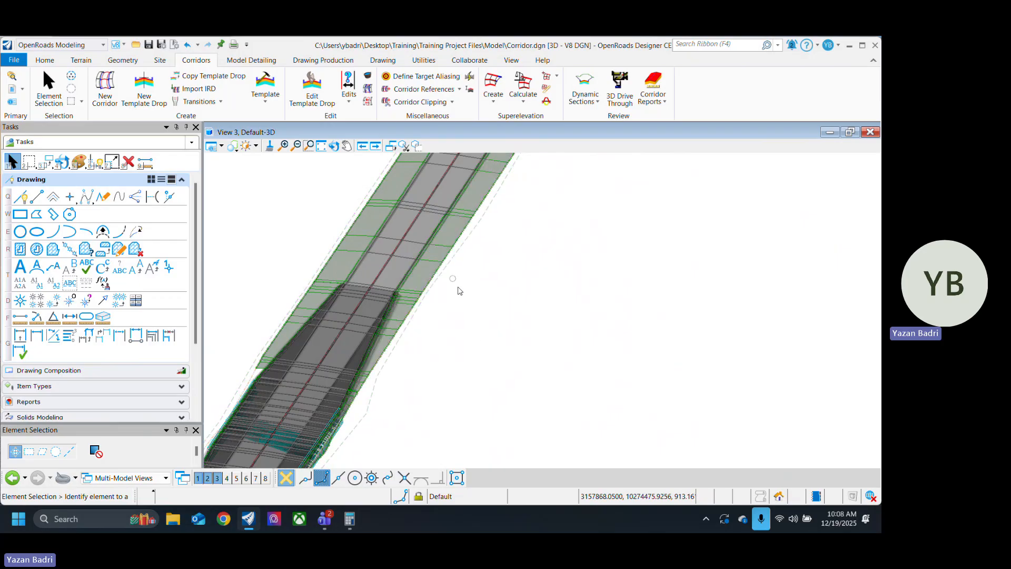
middle_drag(476, 339, 663, 228)
key(Escape)
middle_drag(542, 384, 583, 266)
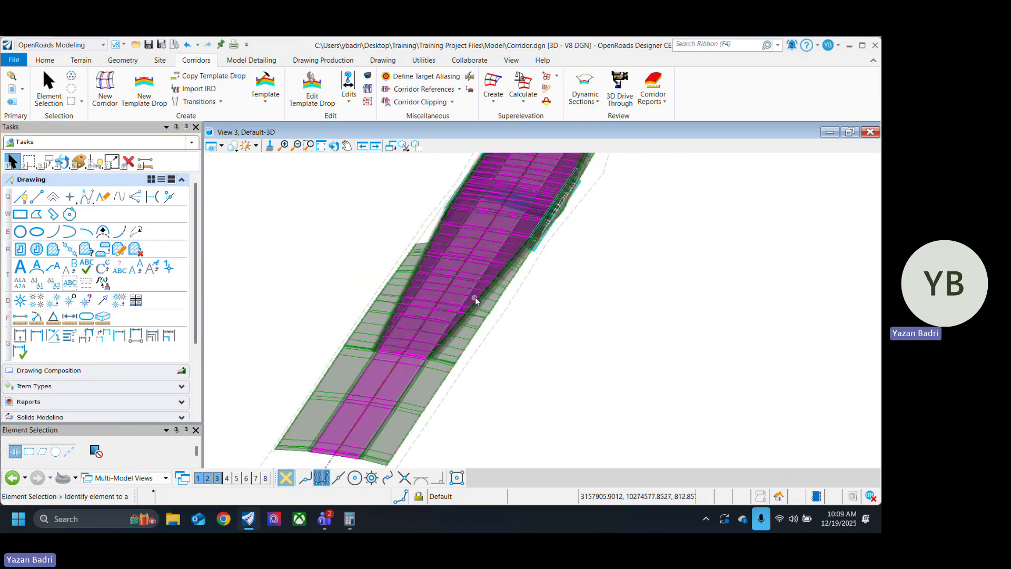
middle_drag(476, 295, 332, 425)
mouse_move(543, 208)
middle_down()
mouse_move(508, 321)
mouse_move(543, 206)
middle_up()
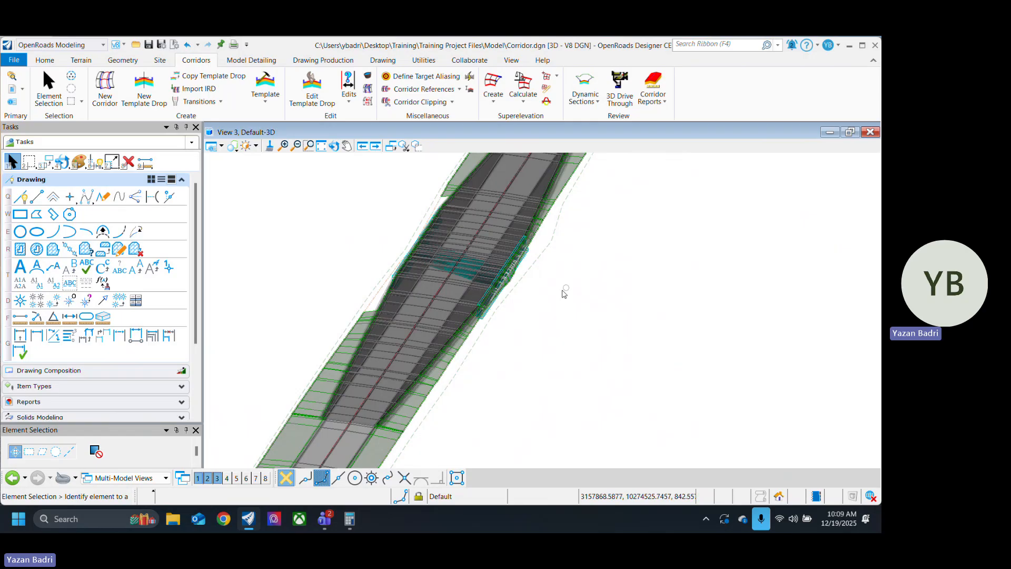
Step: Inspect close up where the near taper meets the existing pavement, and check the grass slope along the widened section
scroll(374, 432, up, 5)
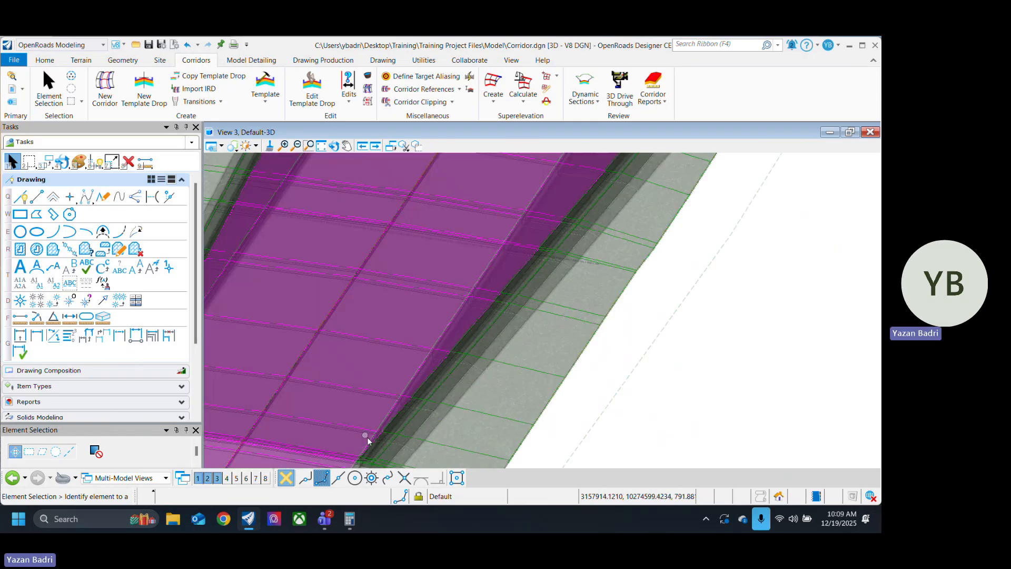
scroll(367, 440, down, 3)
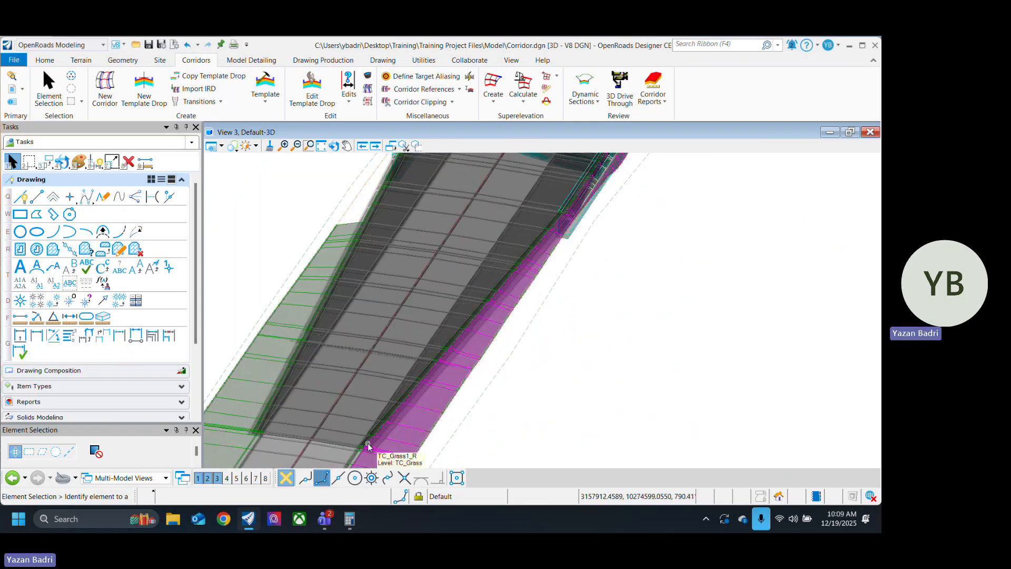
scroll(368, 447, down, 3)
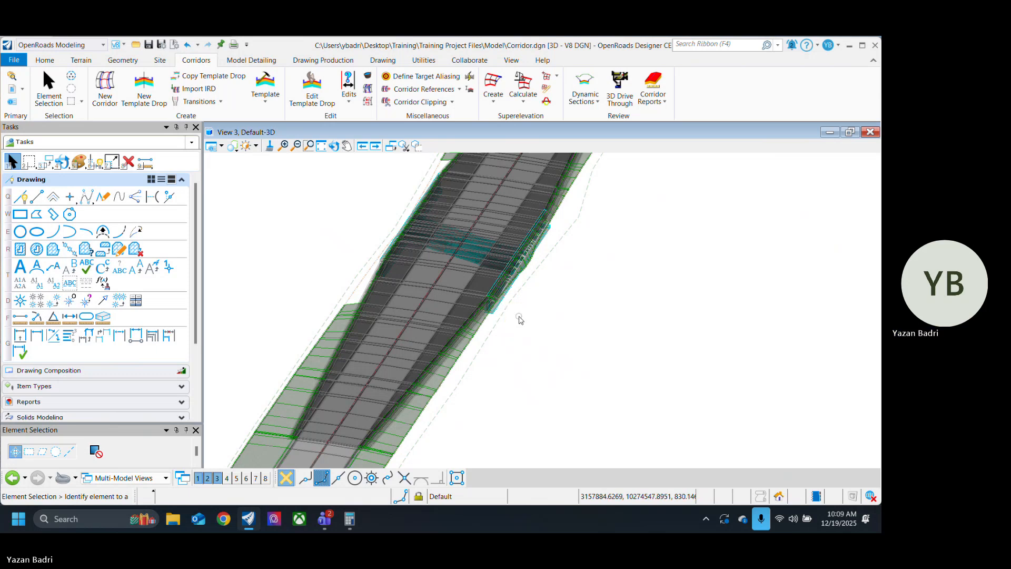
middle_drag(564, 171, 487, 328)
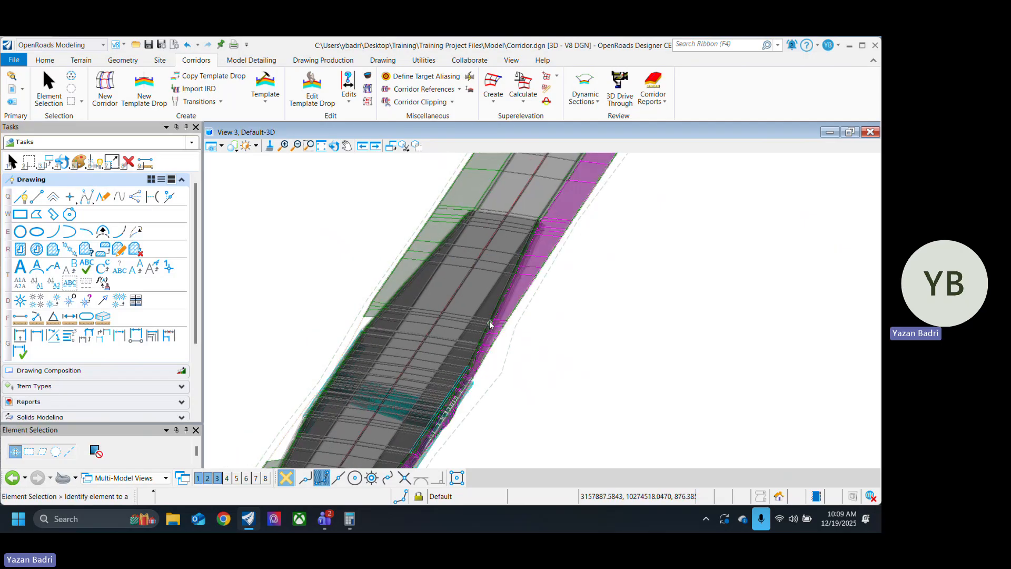
middle_drag(553, 379, 608, 267)
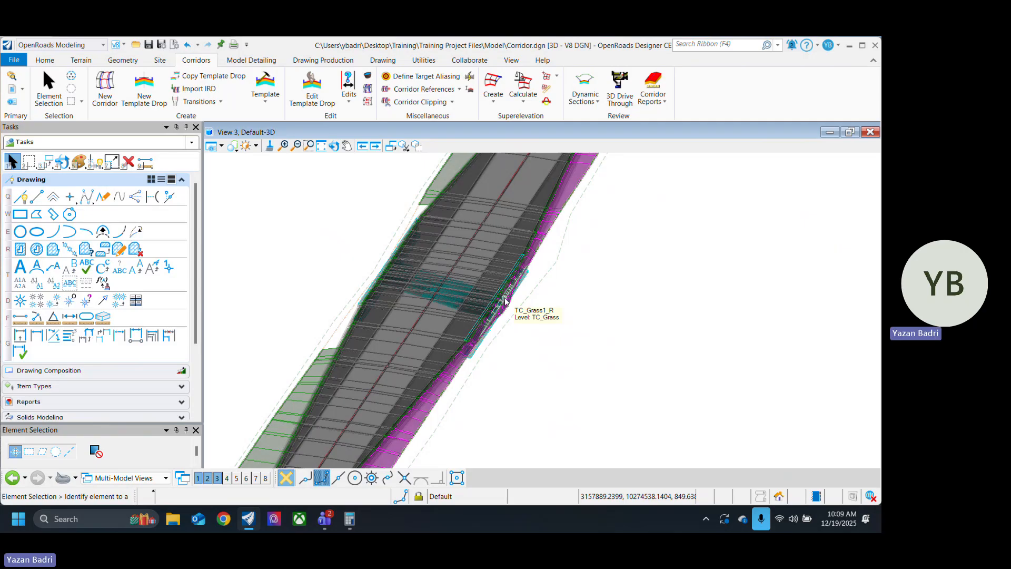
middle_drag(505, 301, 643, 219)
scroll(446, 391, up, 5)
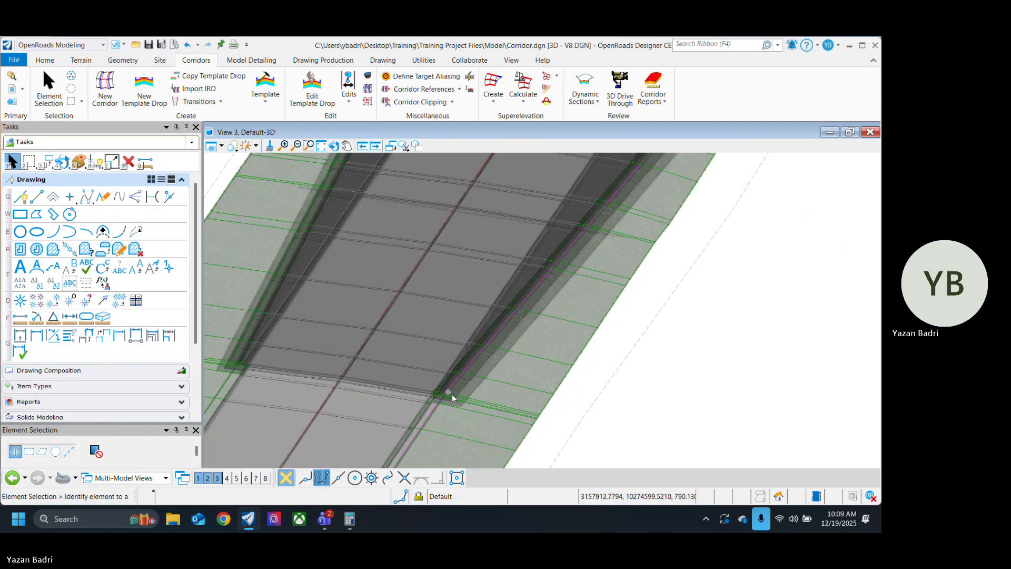
scroll(526, 385, down, 5)
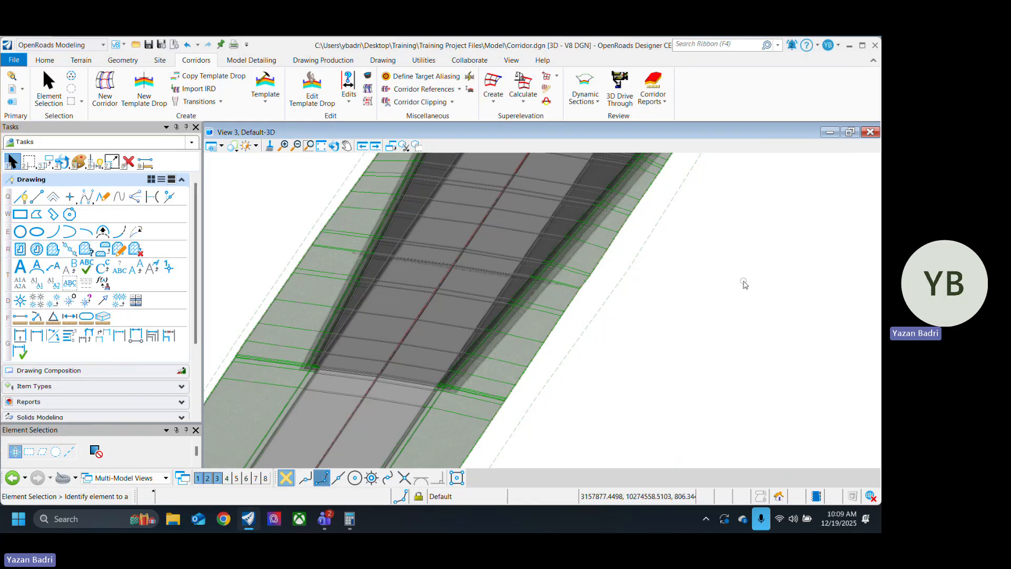
scroll(556, 390, down, 3)
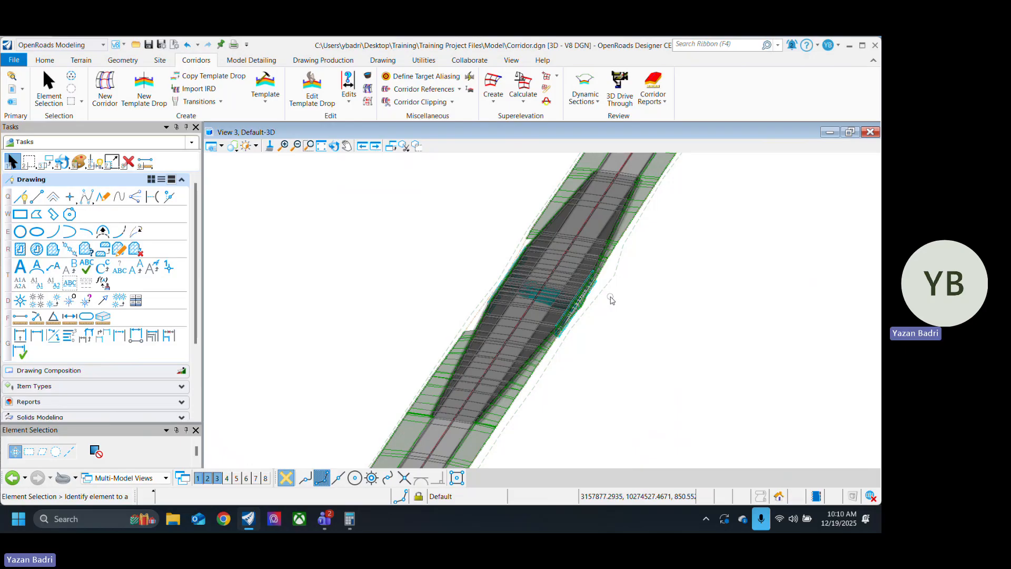
Step: Review the full widened section and the road beyond both tapers, then inspect the culvert crossing close up
scroll(474, 227, down, 1)
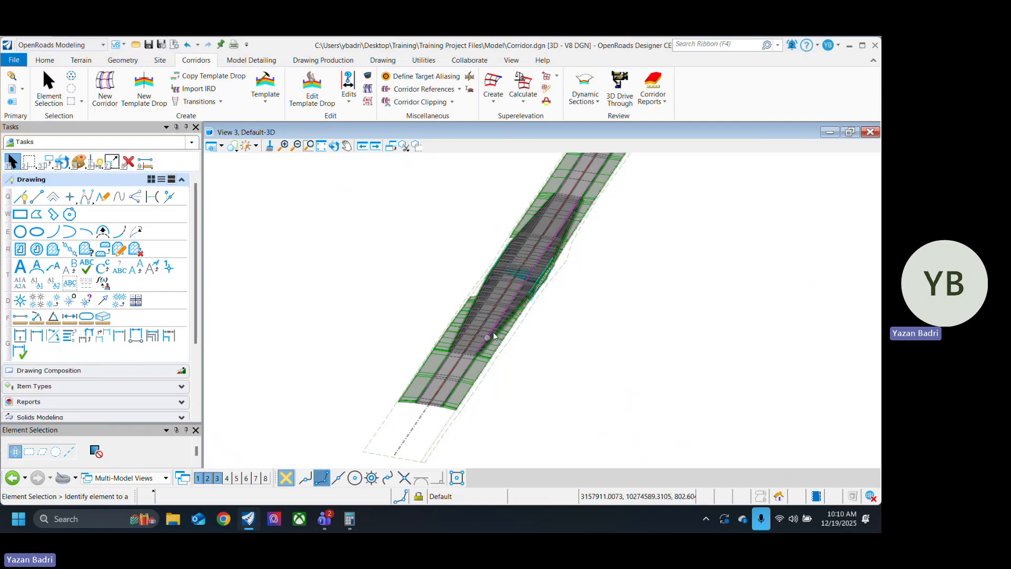
scroll(582, 235, up, 2)
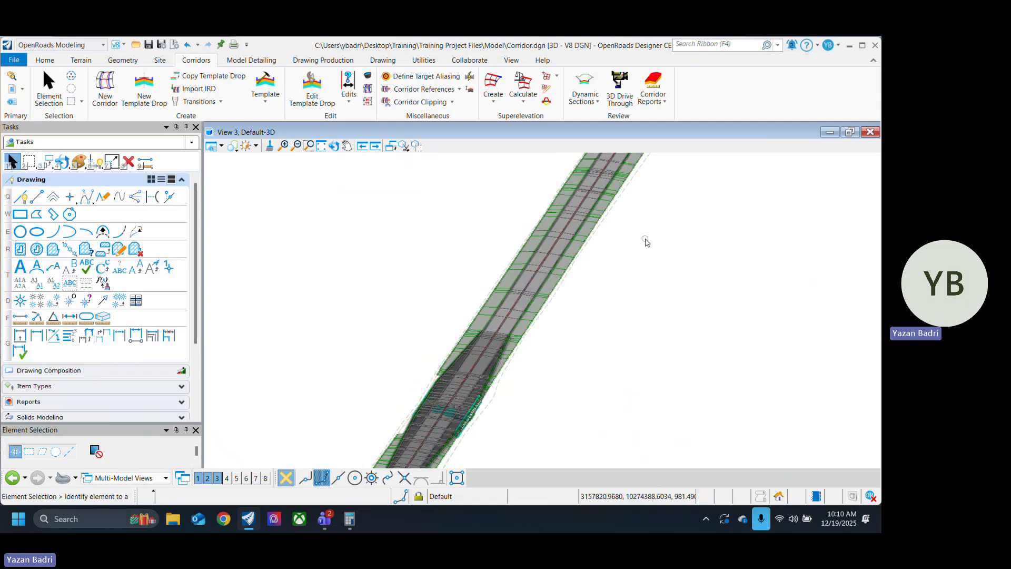
middle_drag(603, 333, 707, 217)
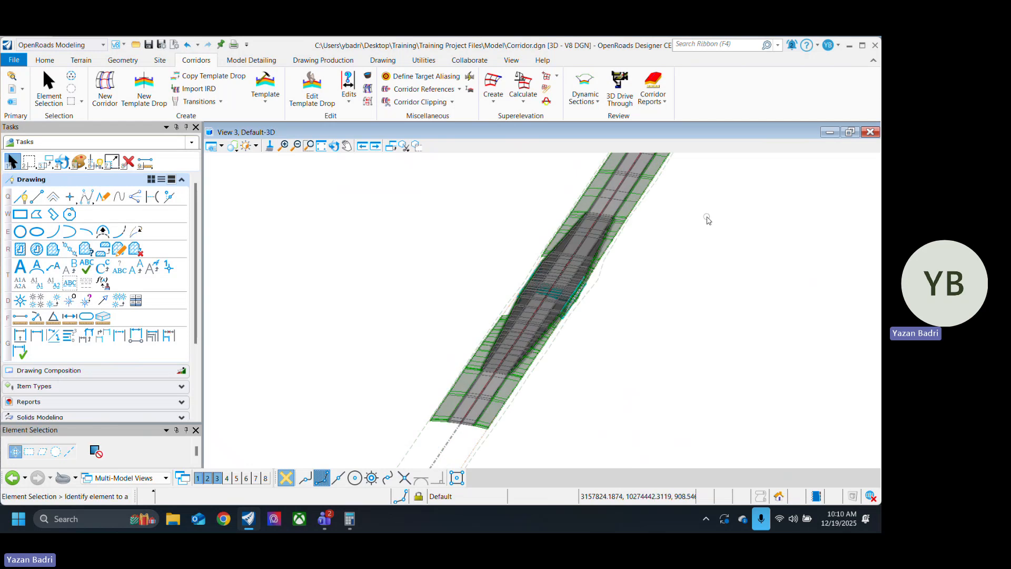
middle_drag(643, 311, 625, 339)
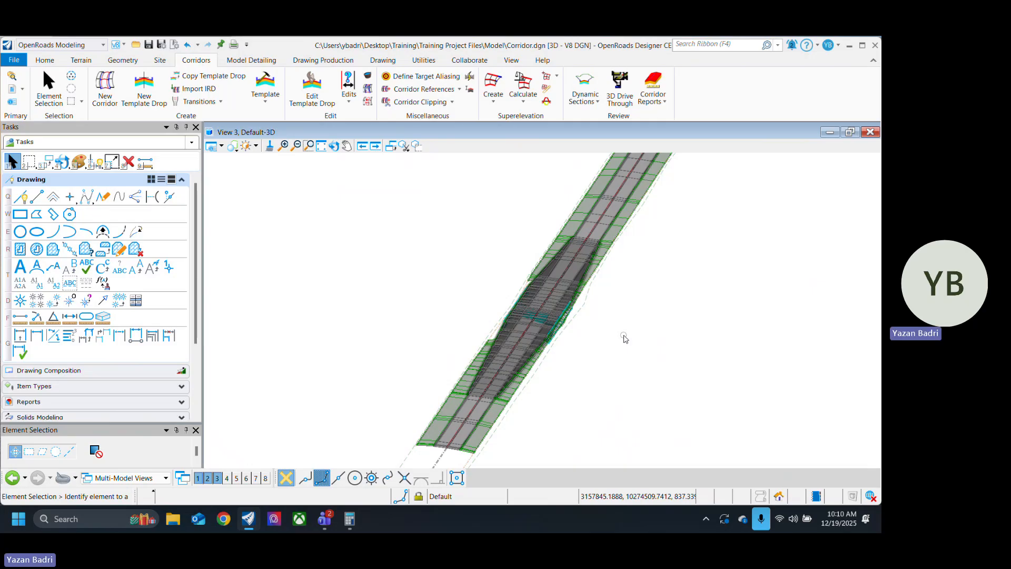
scroll(625, 339, up, 5)
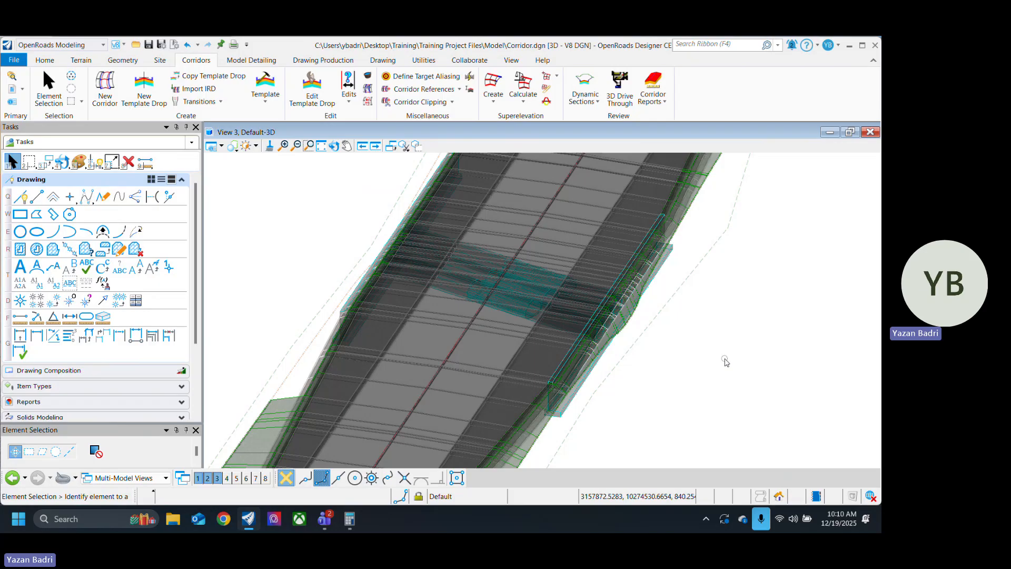
scroll(573, 322, up, 3)
scroll(566, 315, down, 5)
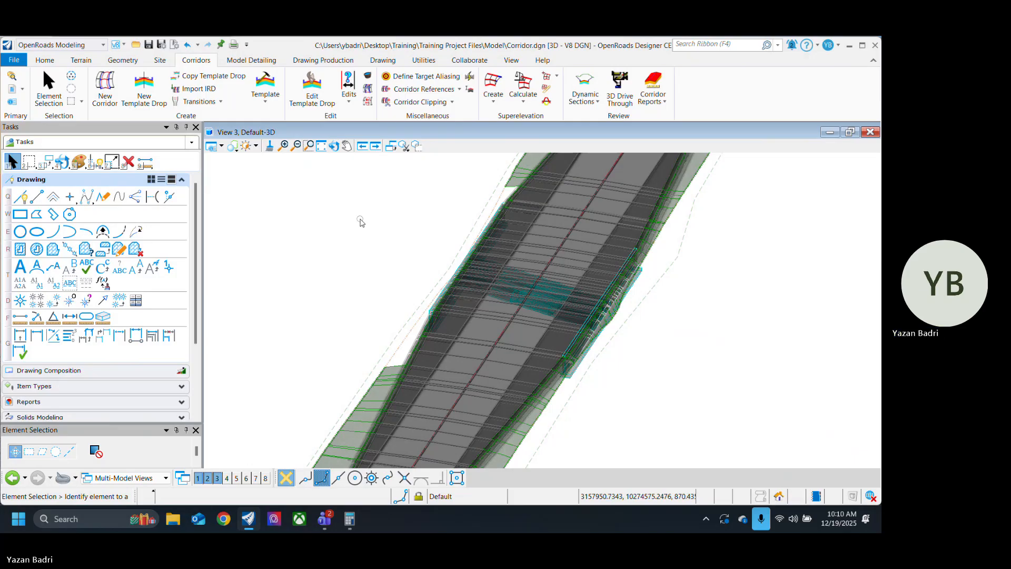
Step: Rotate the 3D view to a lower oblique angle and examine the culvert's headwall and footing along the pavement edge
click(334, 146)
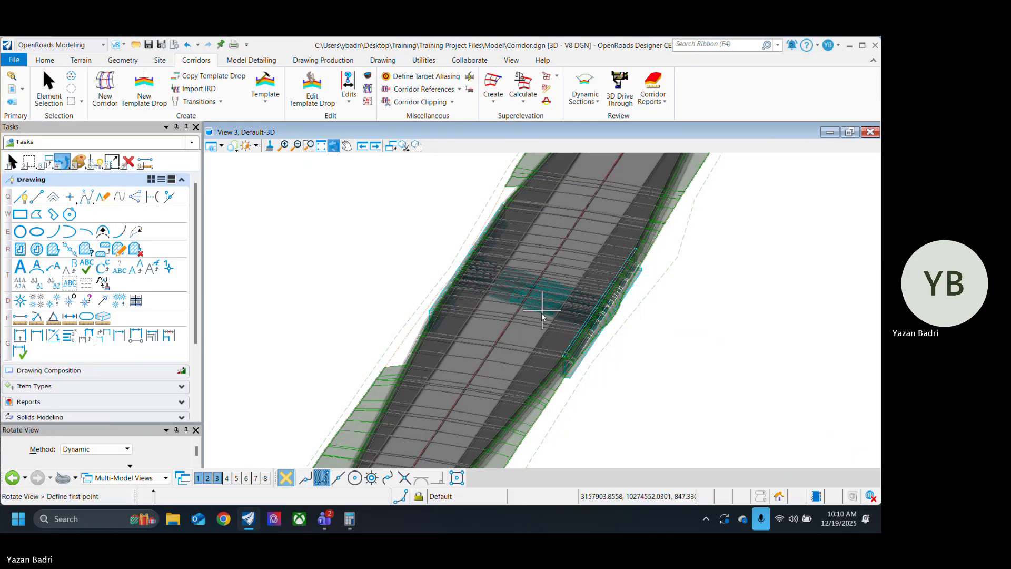
drag(660, 367, 426, 359)
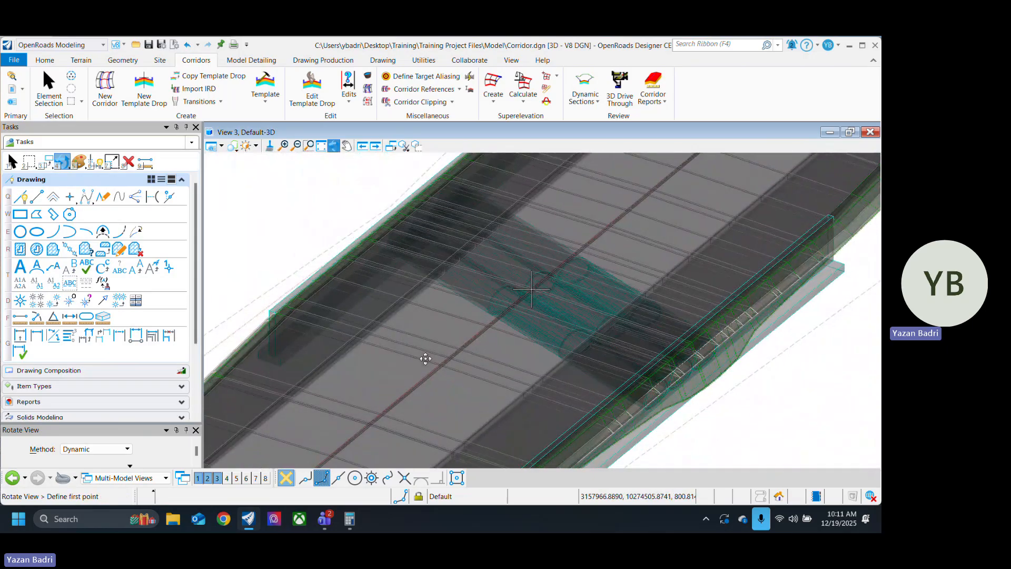
scroll(515, 310, down, 4)
right_click(673, 368)
middle_drag(654, 295, 640, 353)
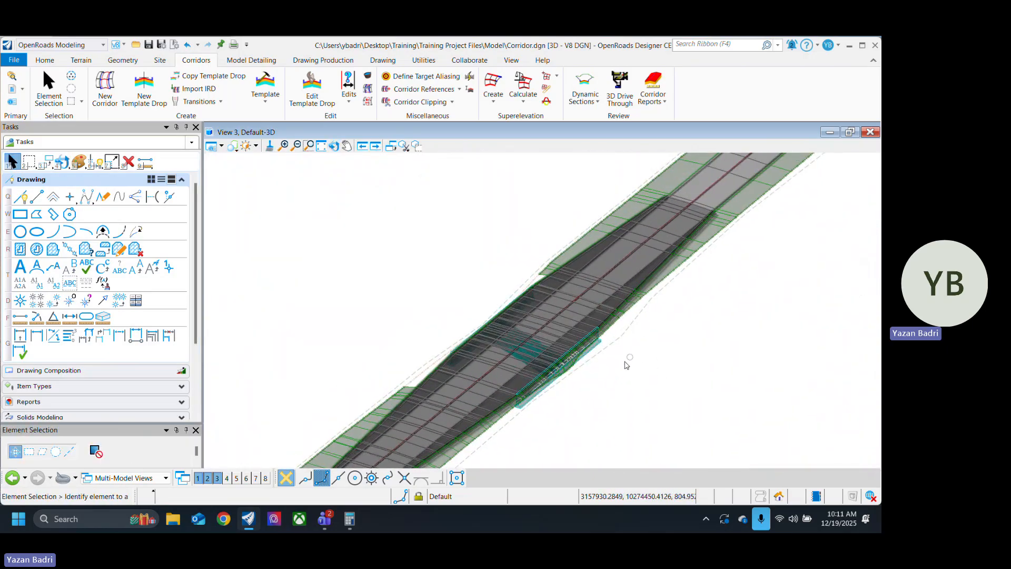
scroll(591, 371, up, 4)
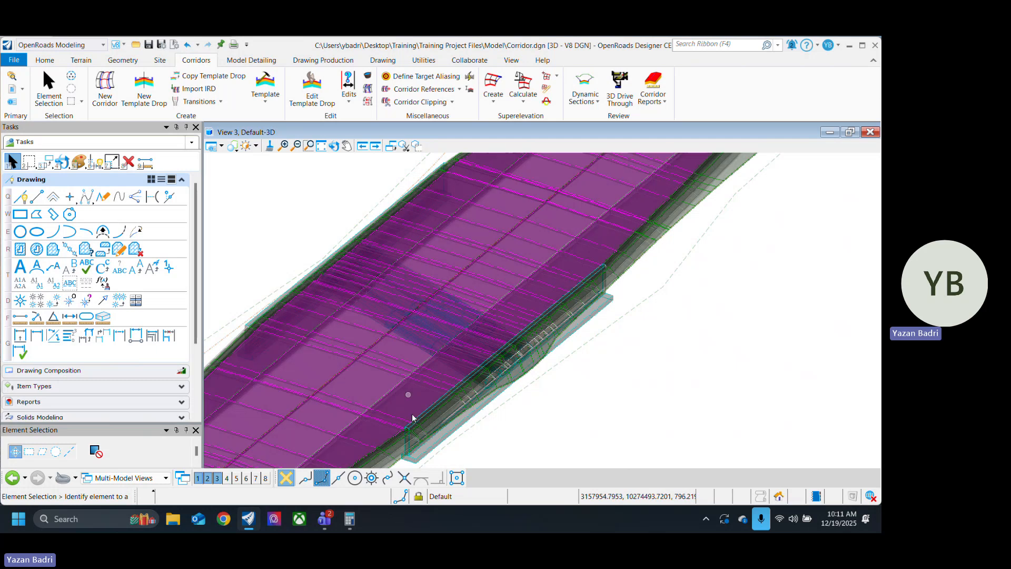
middle_drag(432, 403, 533, 317)
scroll(501, 340, up, 2)
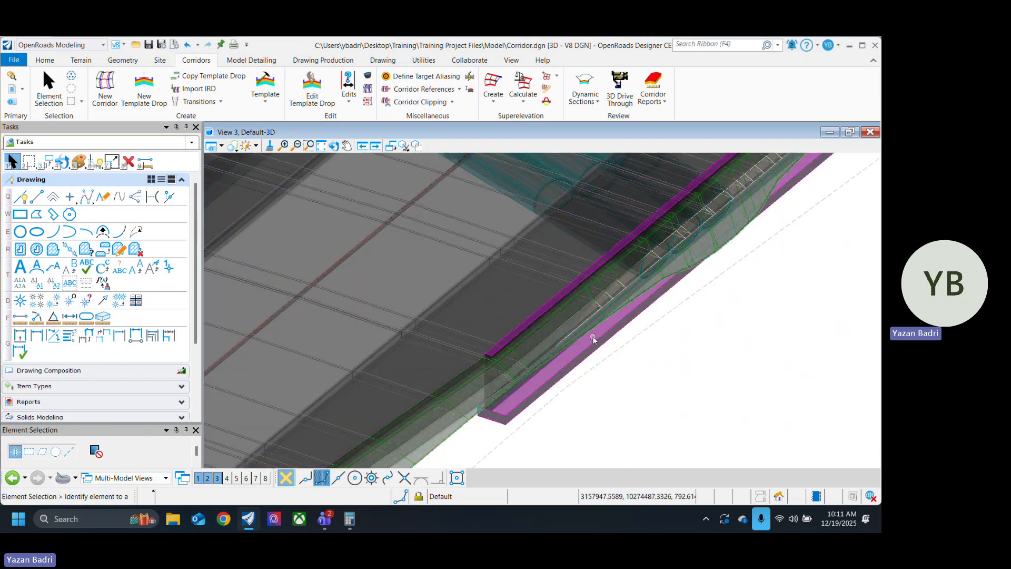
scroll(509, 388, down, 4)
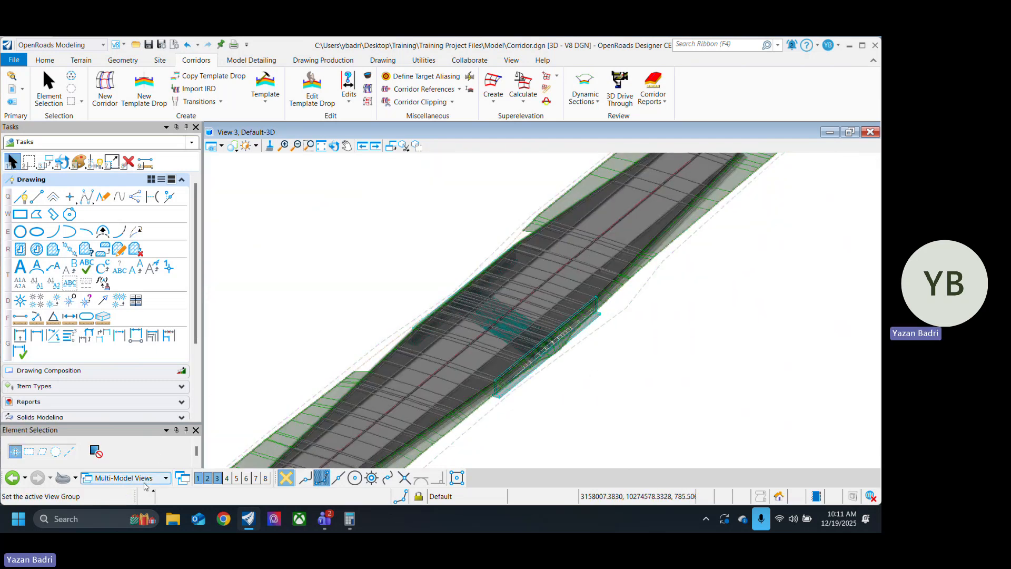
Step: Switch to the Default view group and frame the culvert crossing in the plan view beside the cross section
click(163, 478)
click(231, 431)
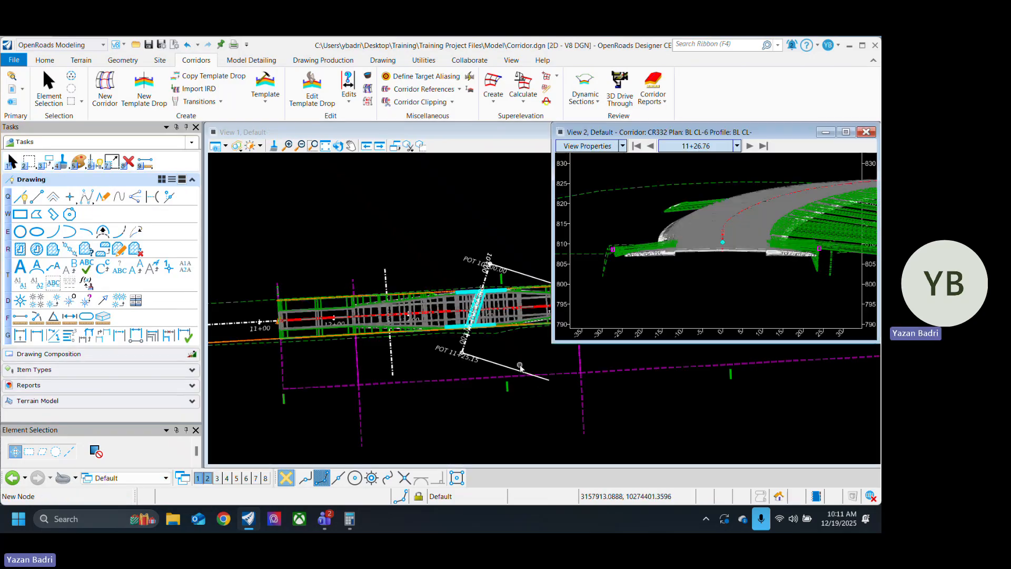
scroll(481, 431, up, 3)
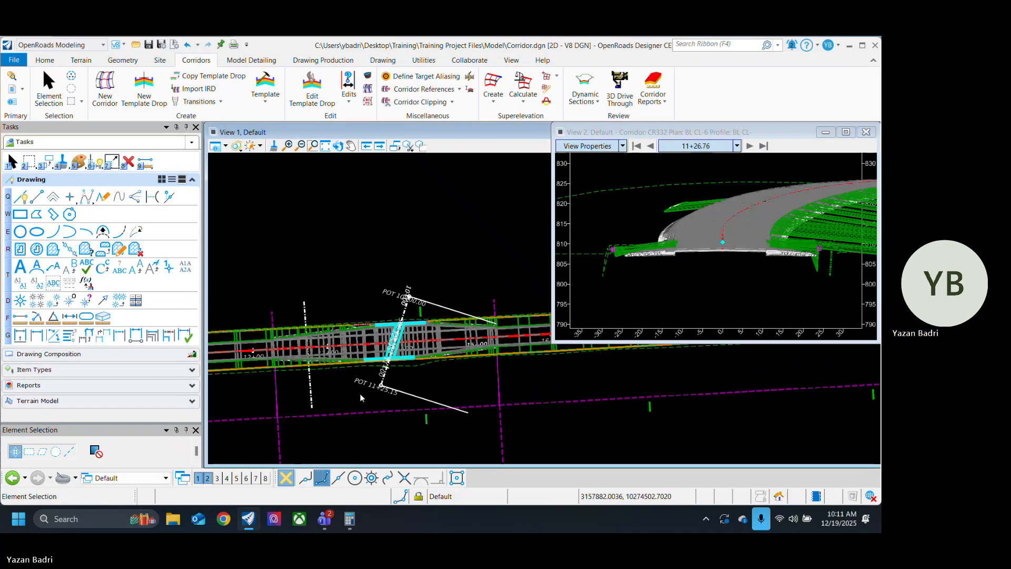
middle_drag(337, 383, 398, 417)
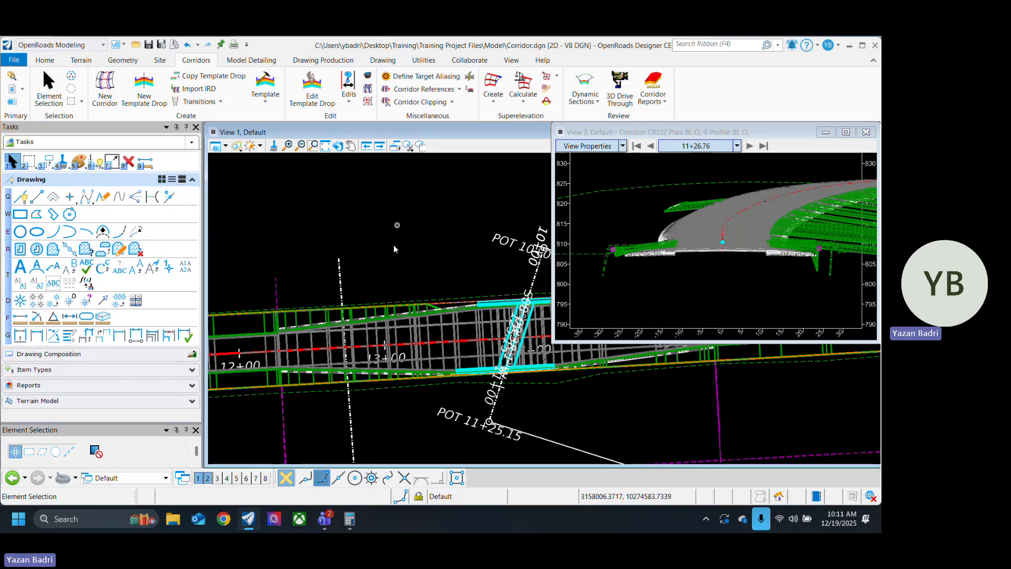
Step: Begin a horizontal geometry line with the Guardrail_Single_Sided_R feature definition from the Guardrail and Barrier group under Linear
click(123, 60)
click(293, 76)
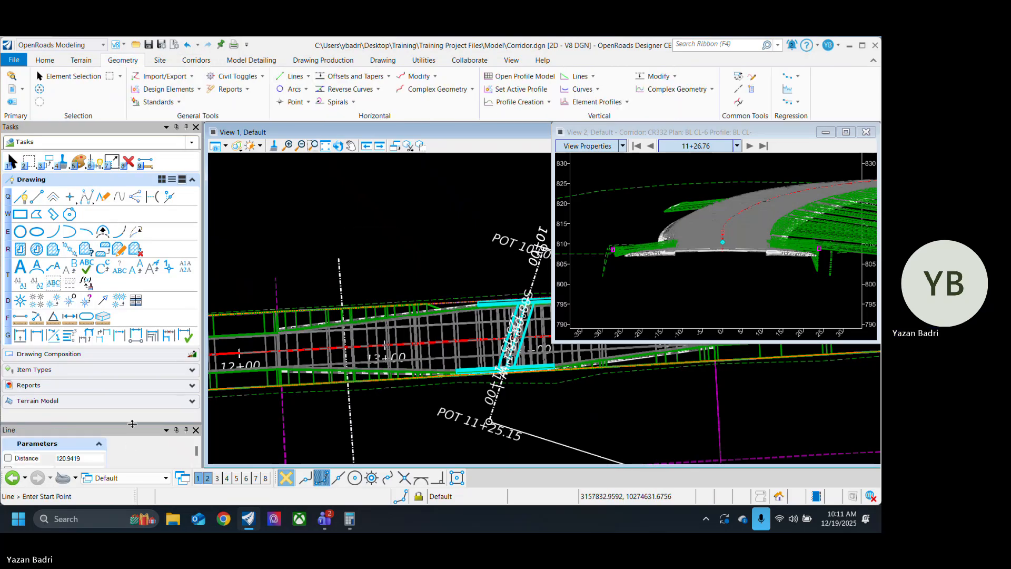
drag(149, 313, 149, 314)
click(99, 388)
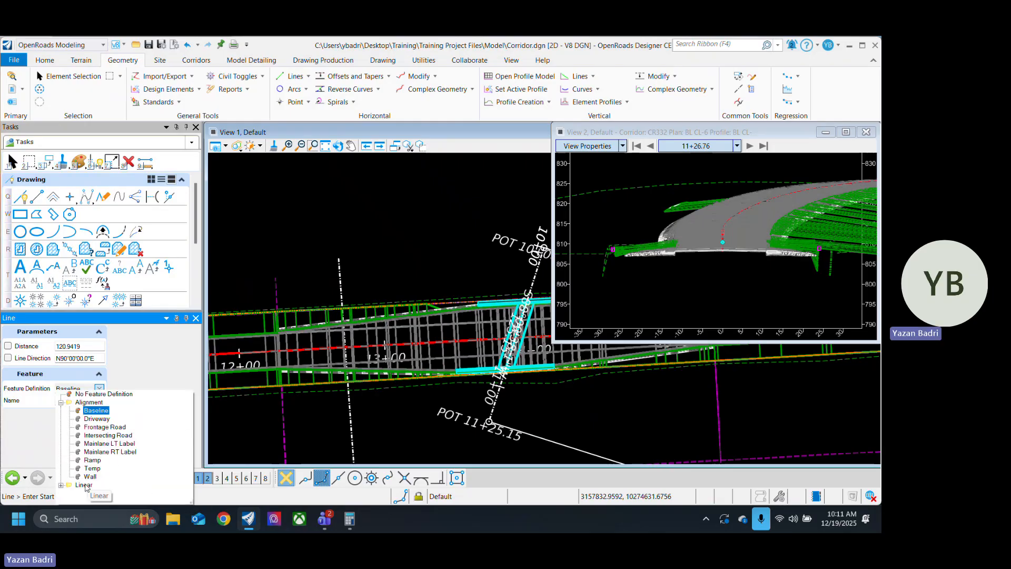
double_click(84, 485)
scroll(120, 425, down, 6)
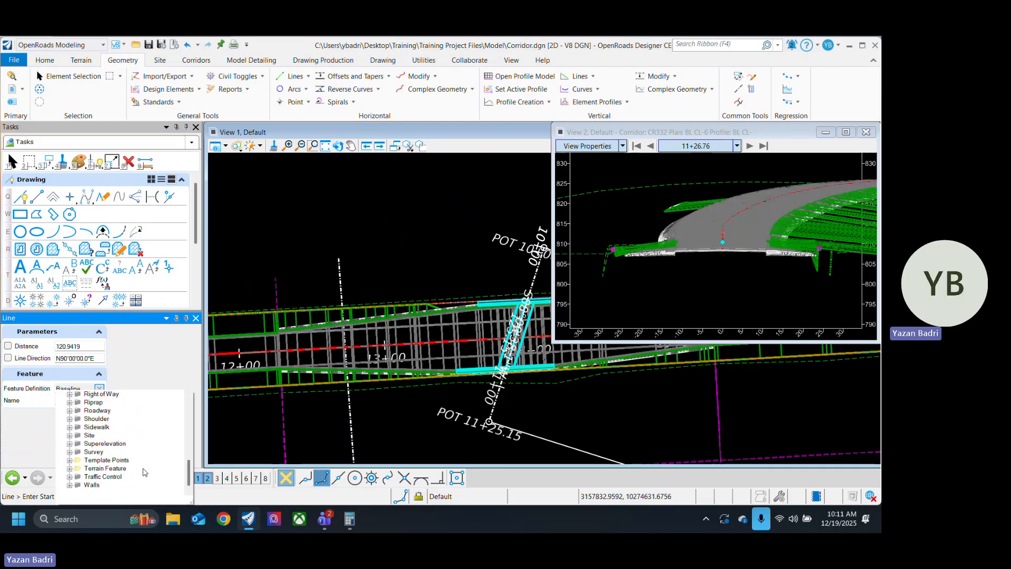
scroll(160, 468, up, 3)
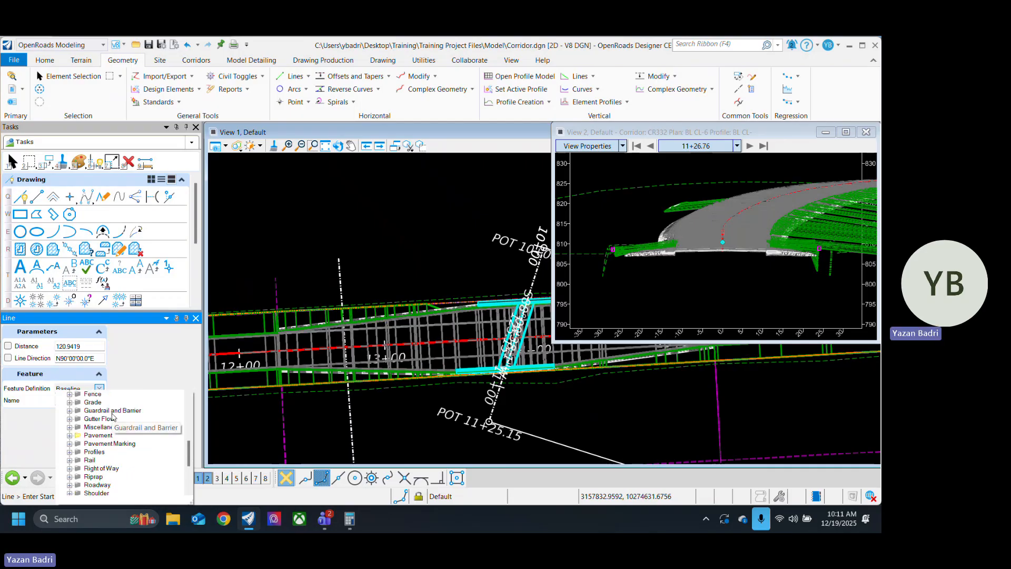
double_click(111, 412)
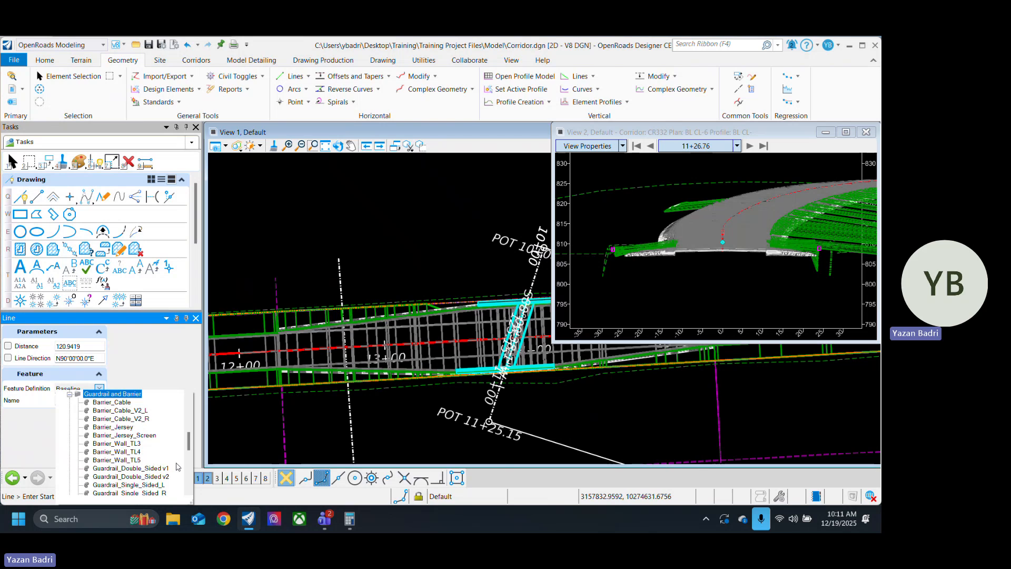
drag(190, 441, 193, 446)
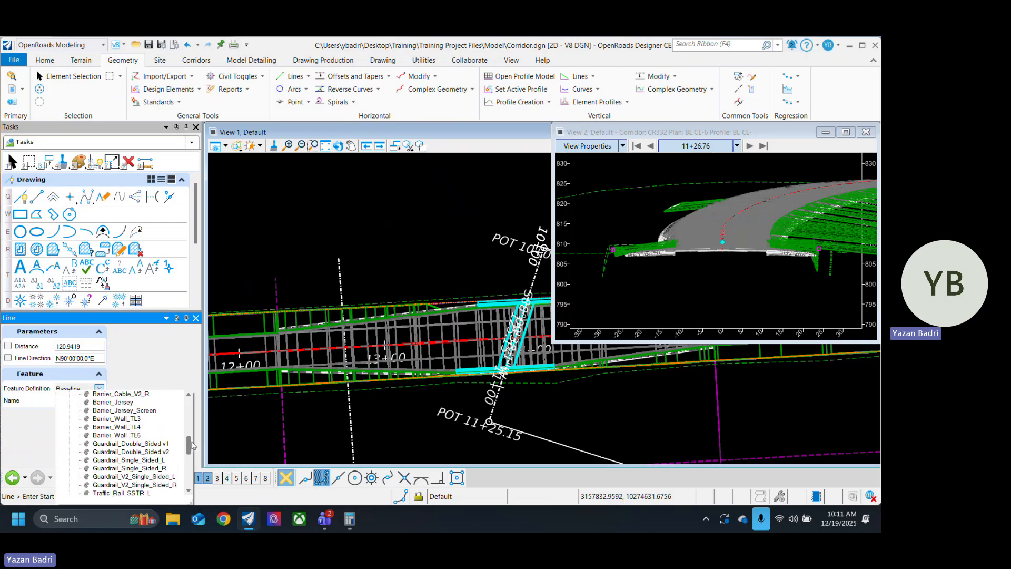
drag(193, 445, 195, 448)
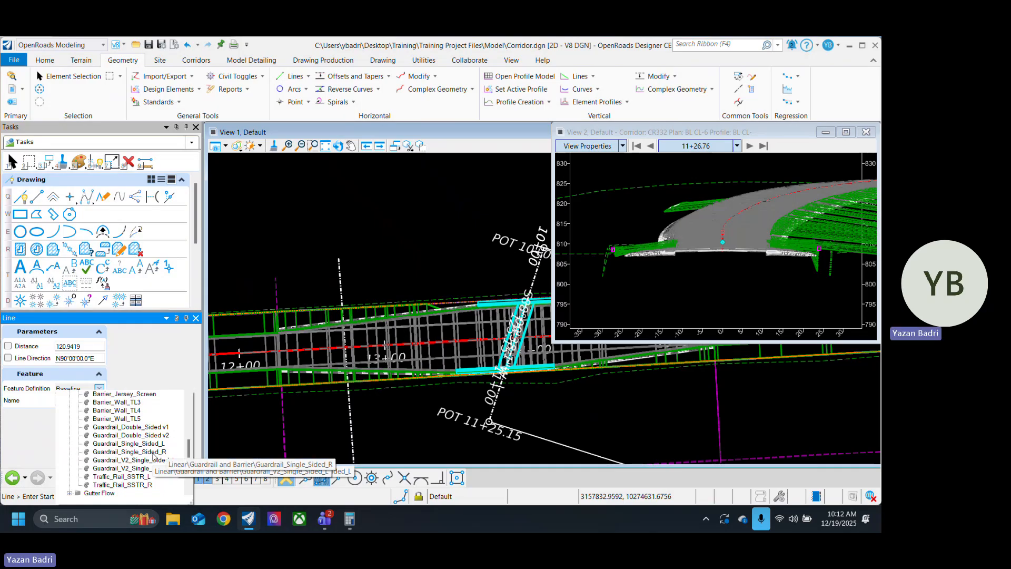
click(153, 453)
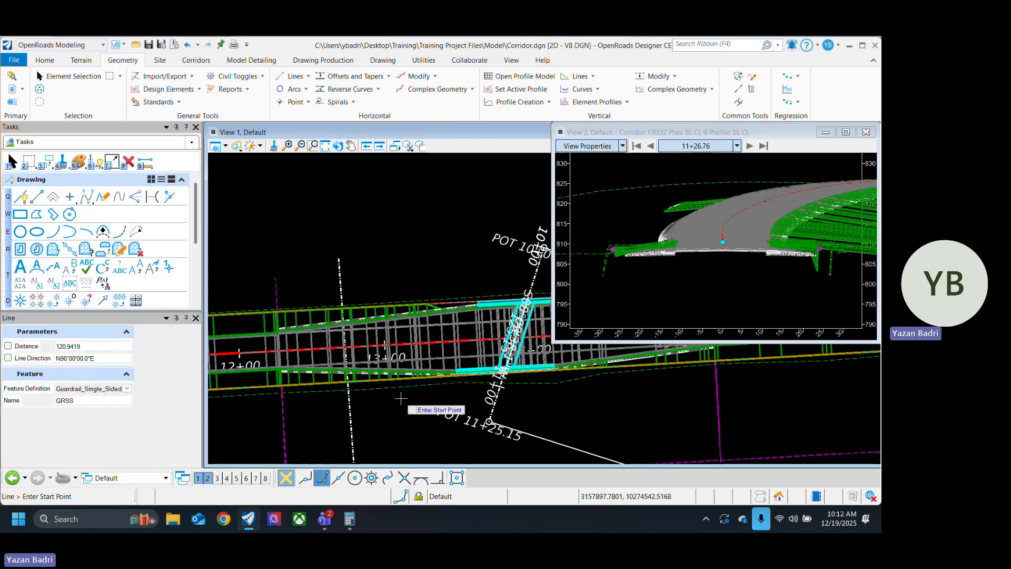
Step: Place the guardrail line's start point just inside the culvert headwall's end nearest station 13+00, and preview its direction and post side
scroll(421, 390, up, 4)
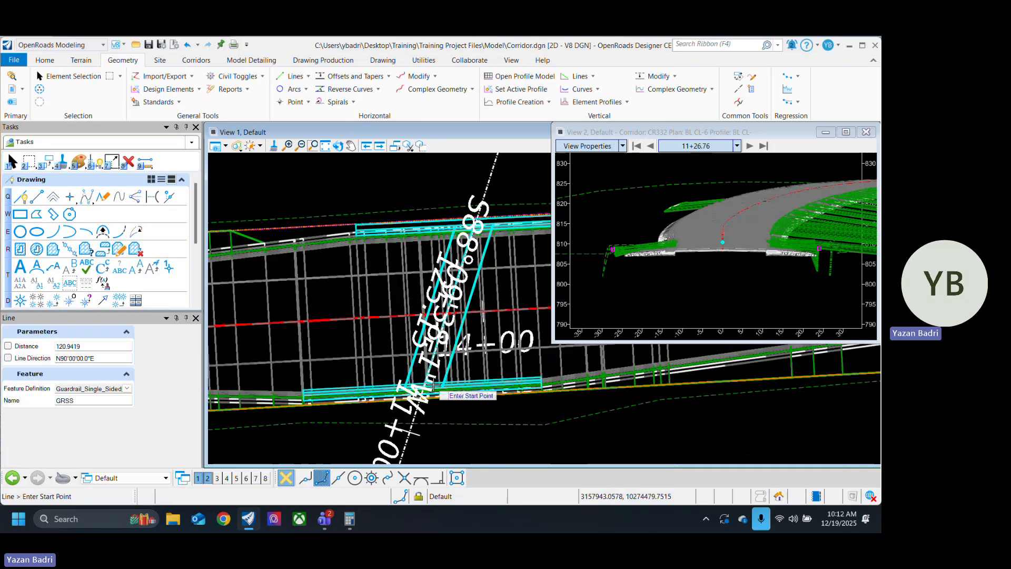
scroll(395, 395, up, 5)
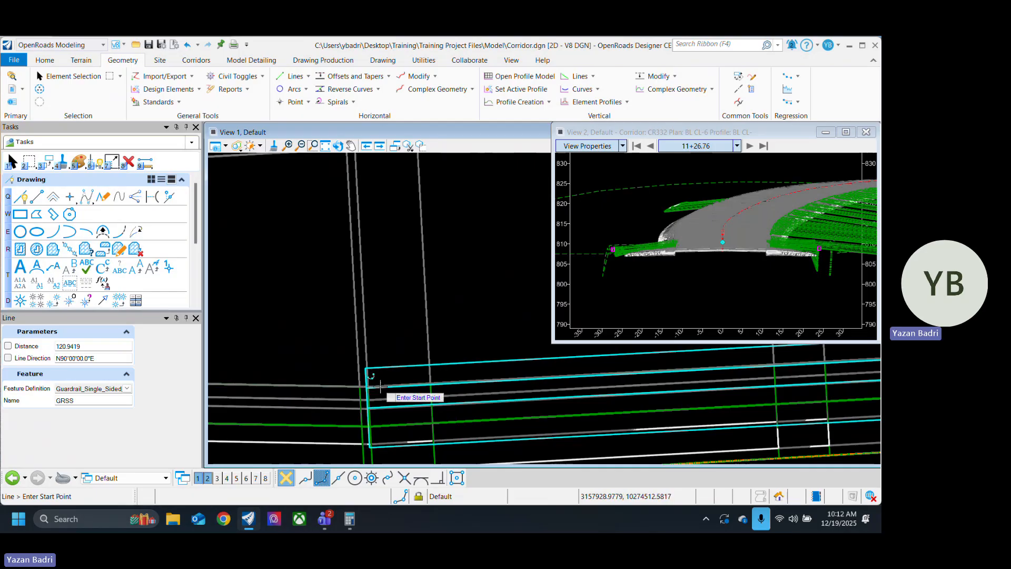
scroll(380, 383, up, 2)
scroll(355, 363, down, 4)
scroll(363, 370, up, 4)
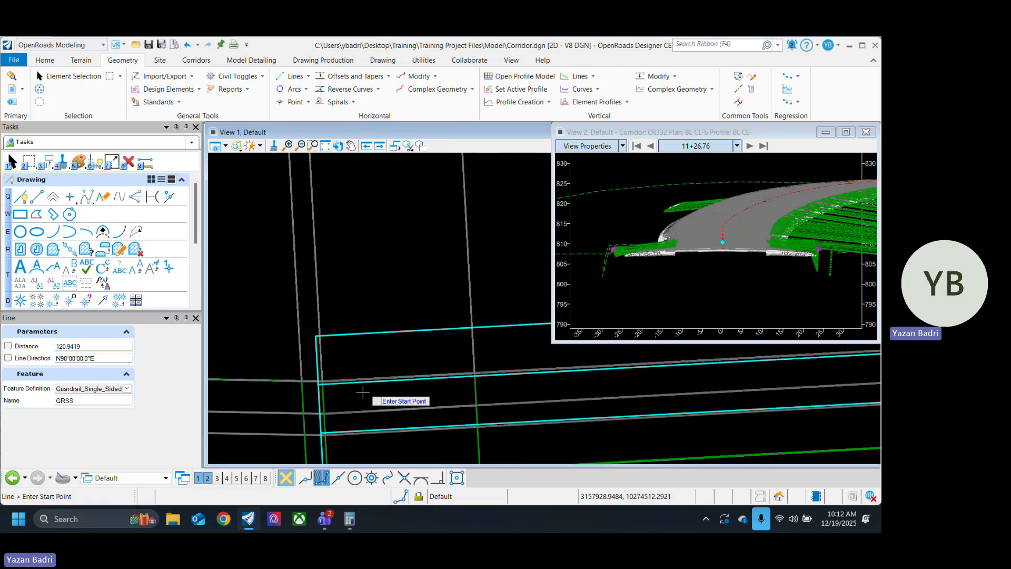
click(341, 398)
scroll(521, 419, down, 5)
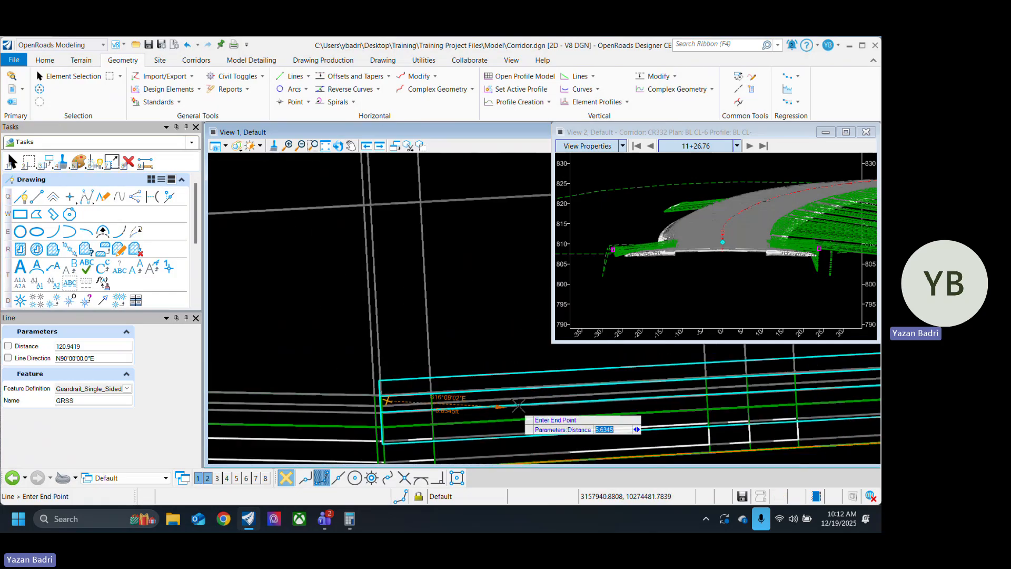
scroll(519, 416, up, 6)
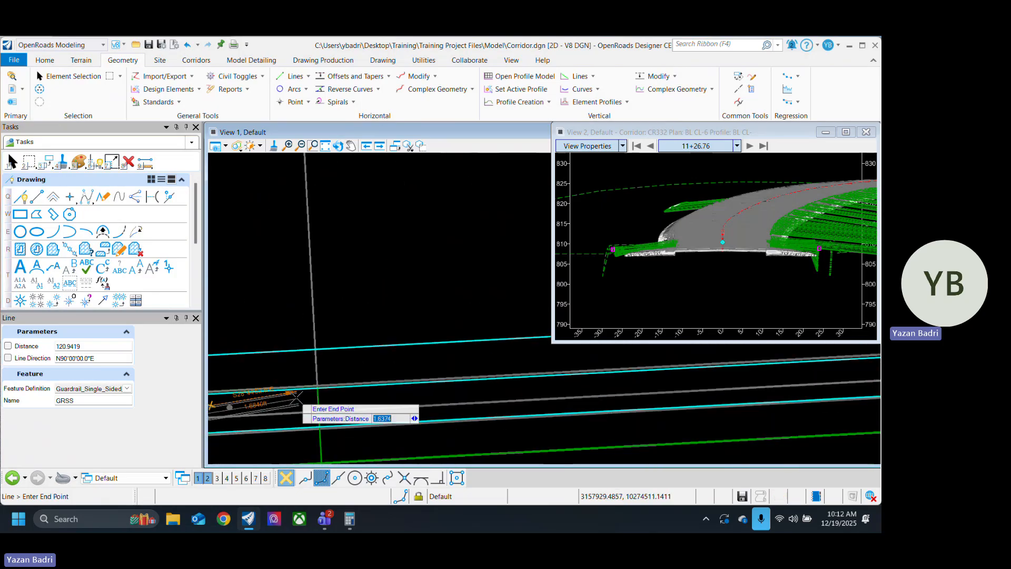
scroll(325, 409, down, 3)
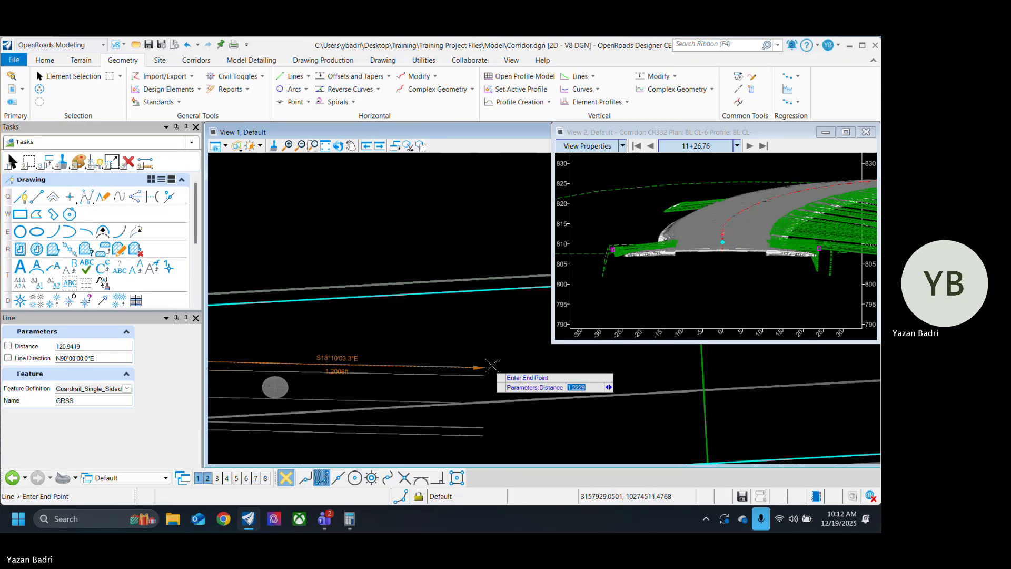
scroll(421, 369, up, 4)
scroll(413, 367, down, 3)
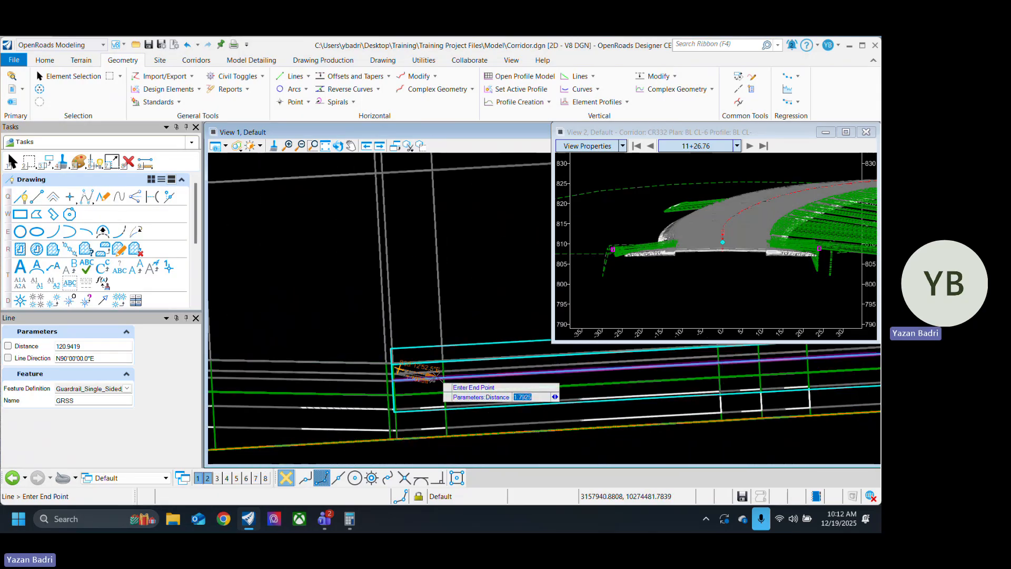
Step: Reselect a Guardrail_Single_Sided feature definition for the guardrail line and check the previewed rail and posts
click(127, 389)
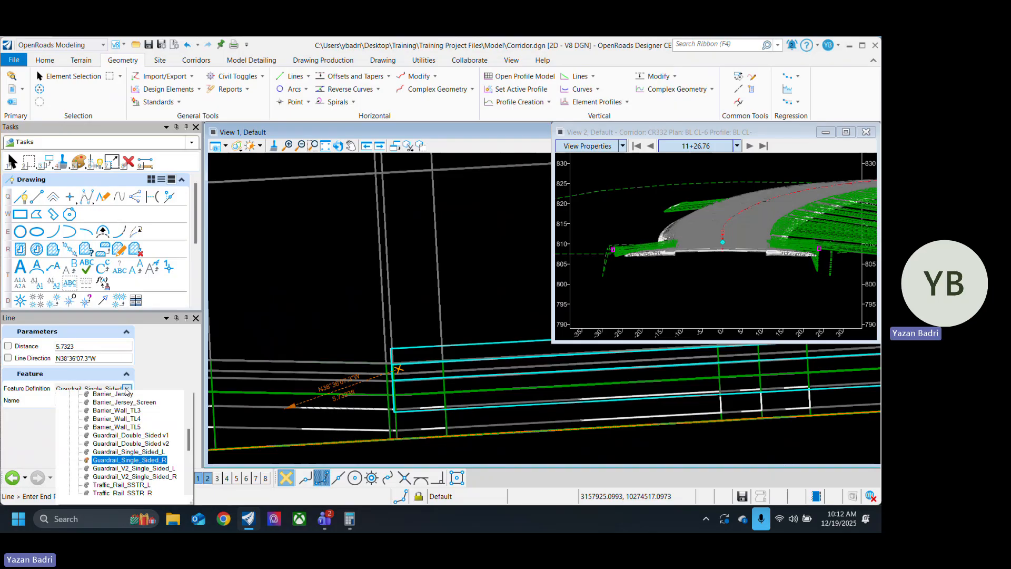
click(129, 460)
scroll(487, 369, up, 3)
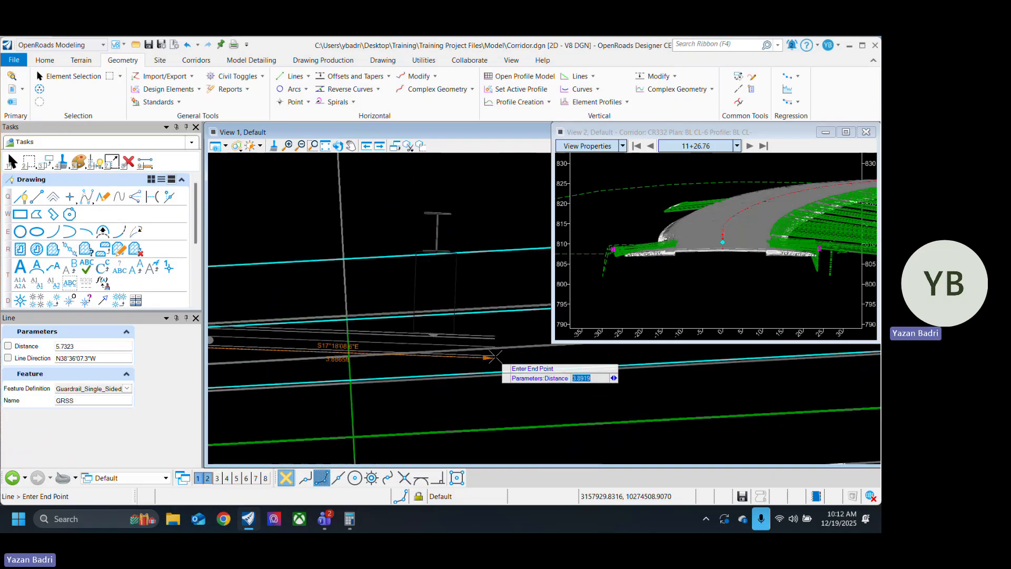
click(127, 389)
click(162, 469)
scroll(490, 331, up, 3)
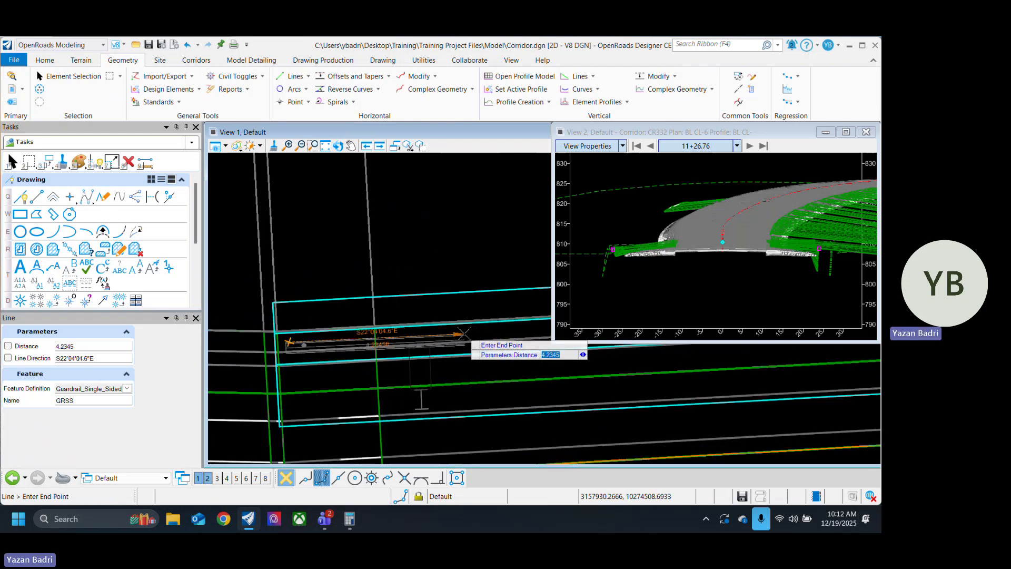
Step: Finish the guardrail line along the culvert headwall by placing its end point just inside the headwall's far end
scroll(432, 345, down, 2)
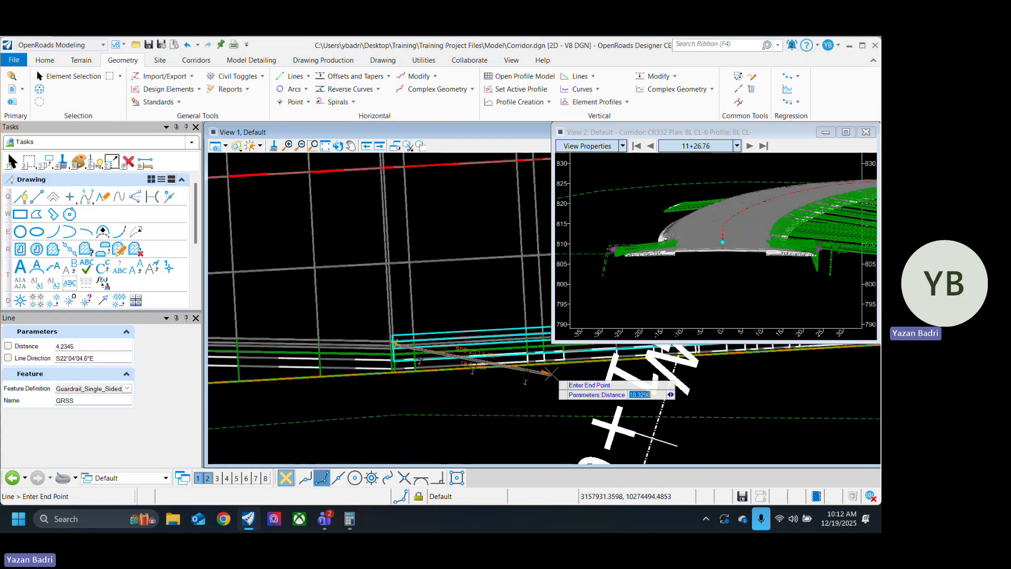
middle_drag(838, 350, 587, 411)
middle_drag(722, 378, 656, 385)
scroll(653, 386, up, 4)
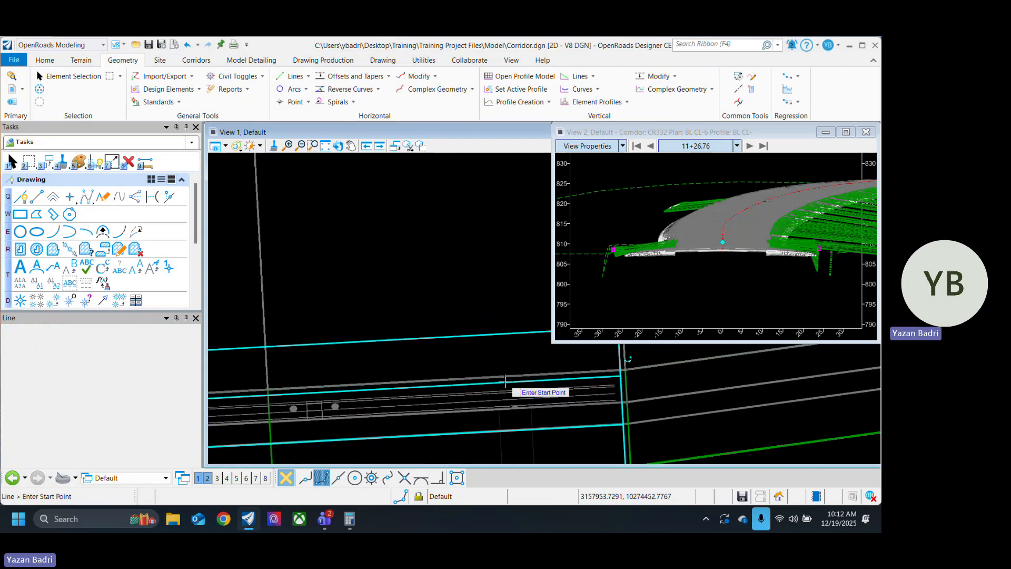
Step: Stop drawing lines and move the guardrail line's start point just outside the culvert headwall's road-side corner near station 13+00
scroll(749, 385, down, 4)
scroll(723, 387, down, 4)
scroll(392, 404, up, 4)
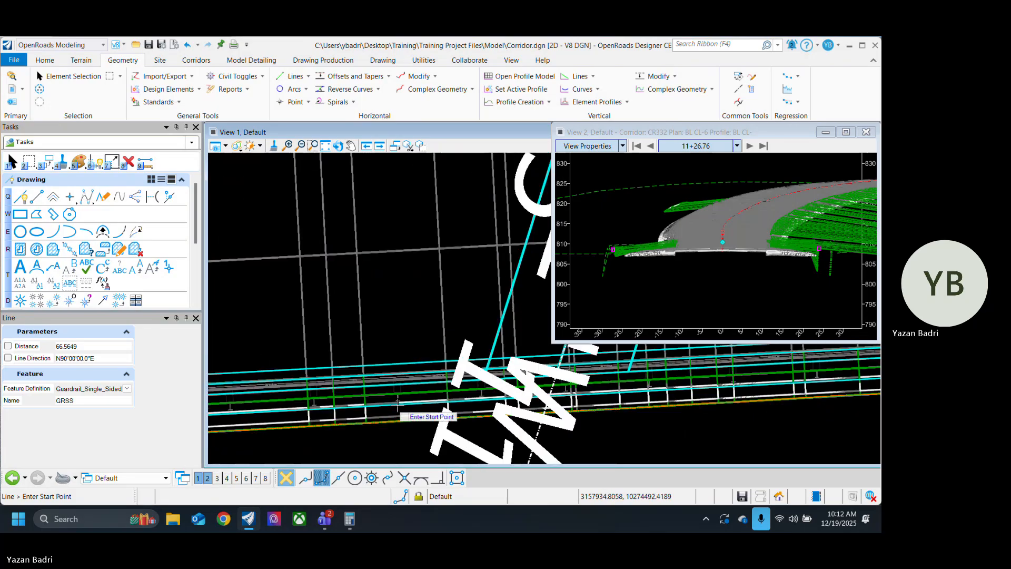
scroll(500, 385, up, 2)
scroll(339, 399, up, 2)
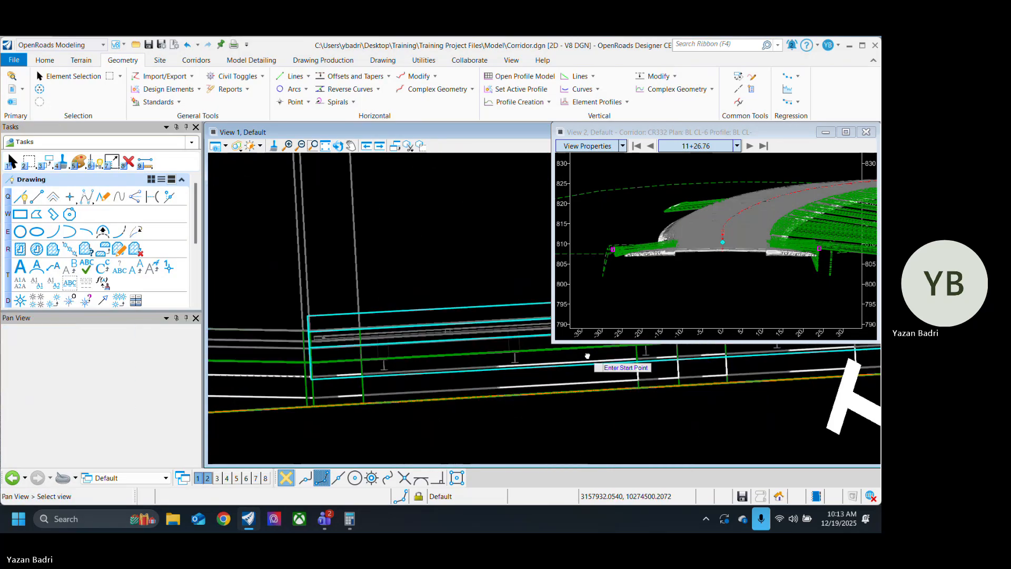
click(64, 76)
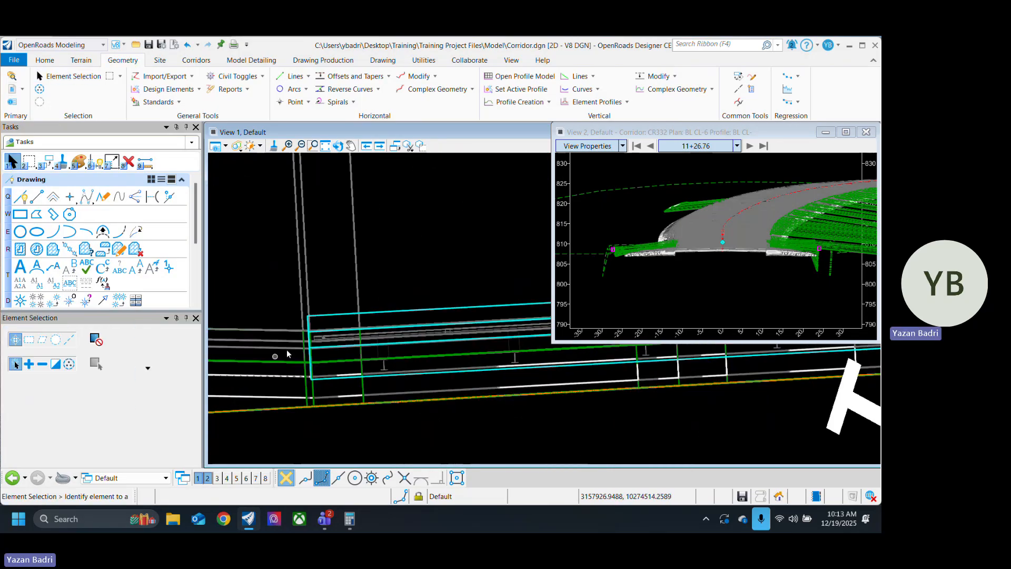
scroll(289, 352, up, 2)
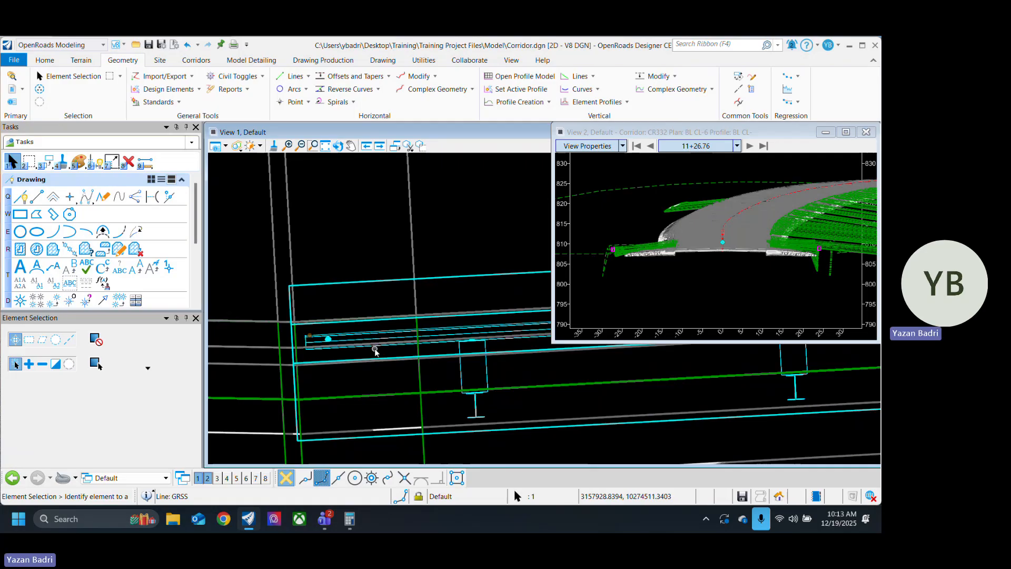
scroll(369, 345, up, 2)
click(311, 343)
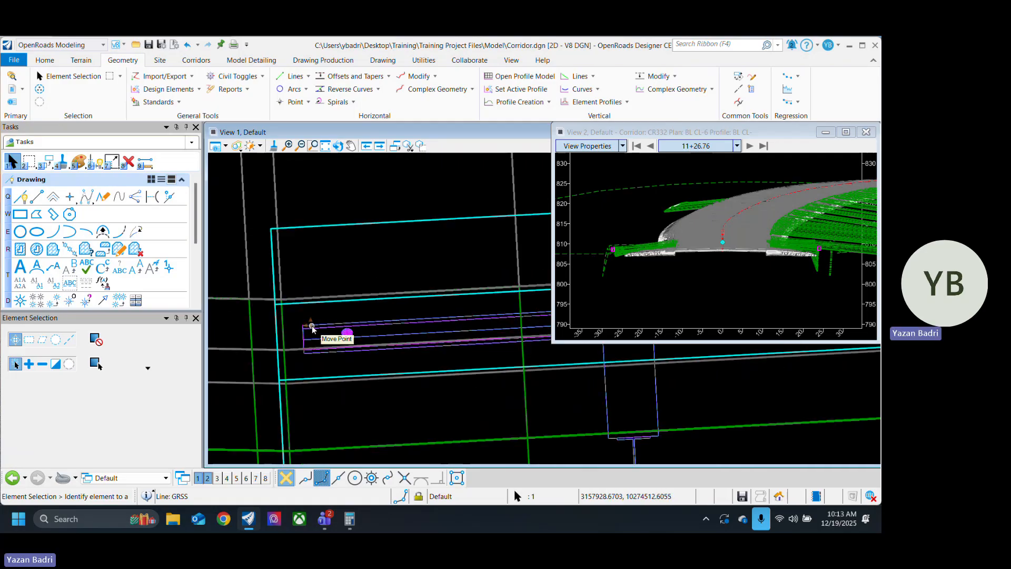
scroll(313, 327, down, 2)
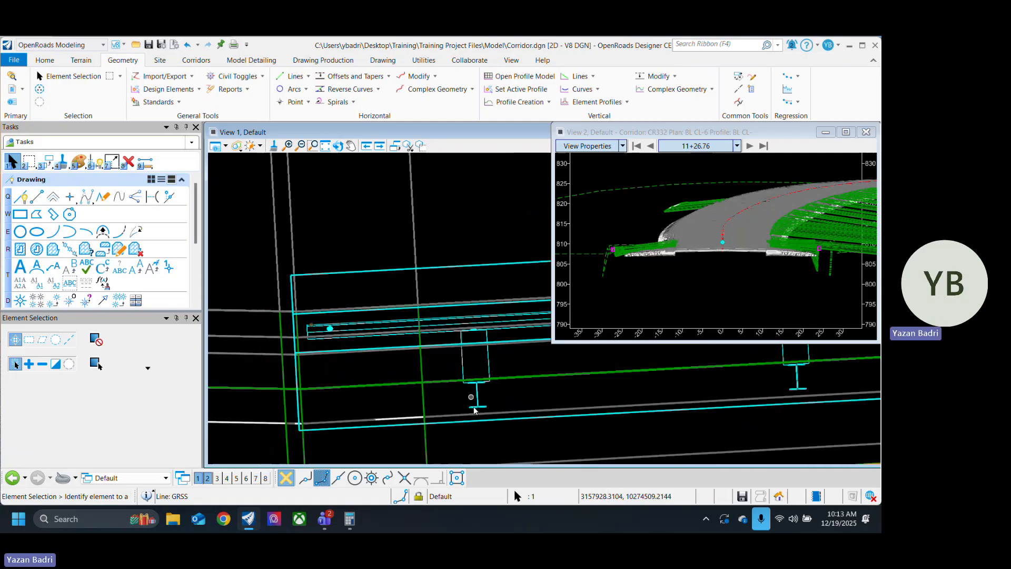
scroll(298, 330, up, 4)
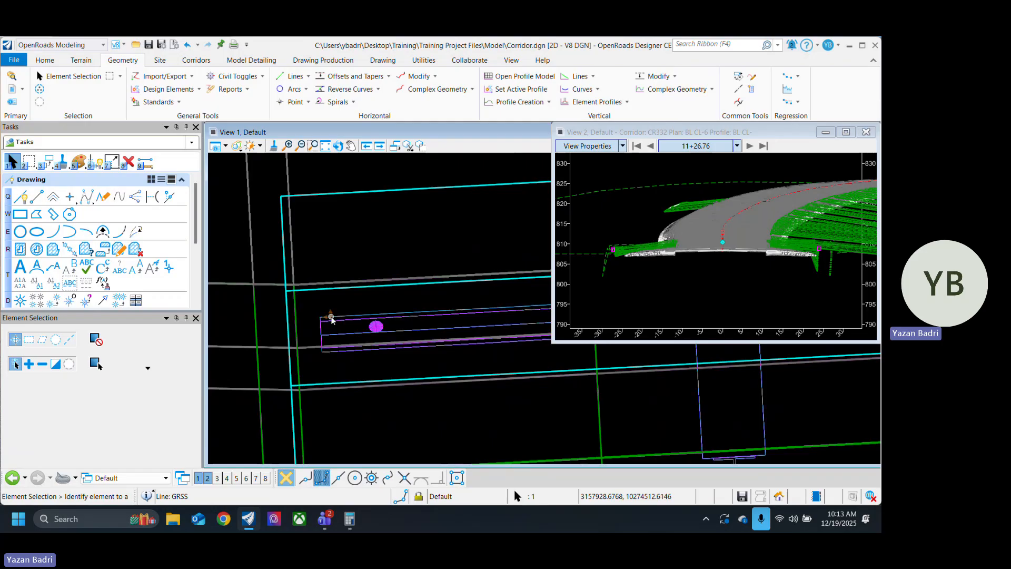
click(331, 318)
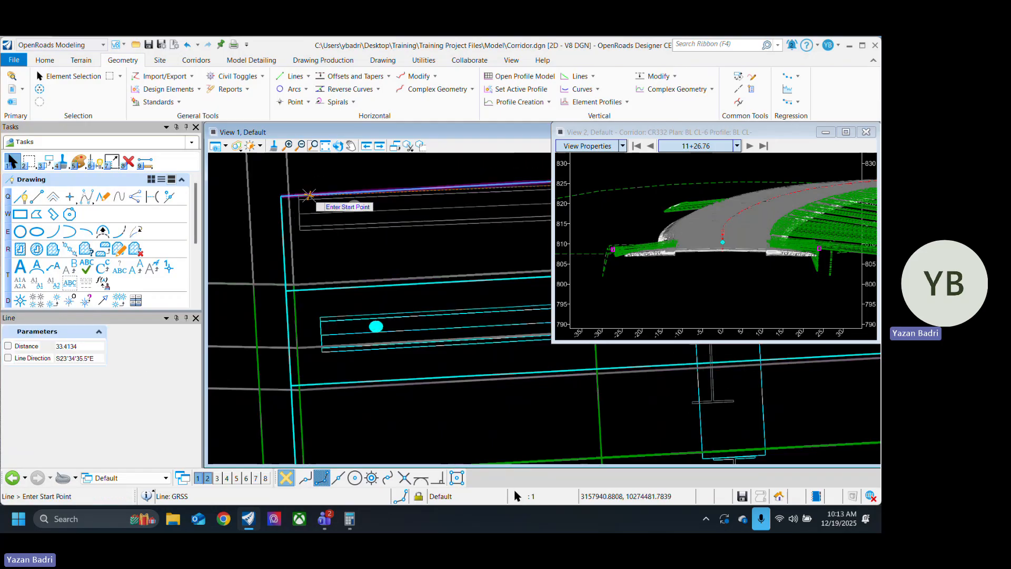
middle_drag(304, 185, 335, 304)
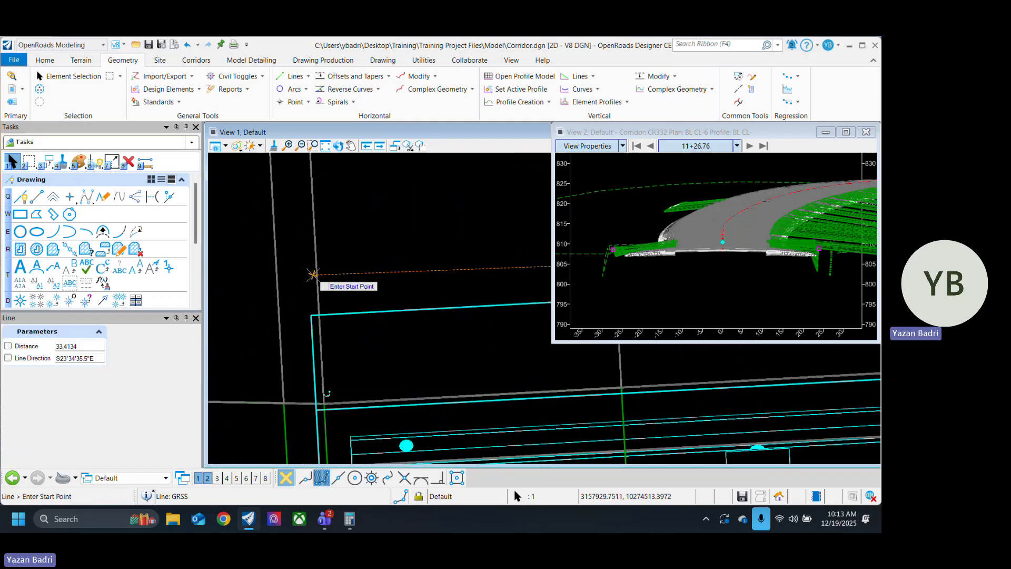
key(Escape)
Step: Move the guardrail line's end point just outside the headwall's road-side edge at its far end, fine-tuning its position
scroll(276, 366, down, 3)
scroll(279, 371, down, 4)
middle_drag(635, 402, 318, 442)
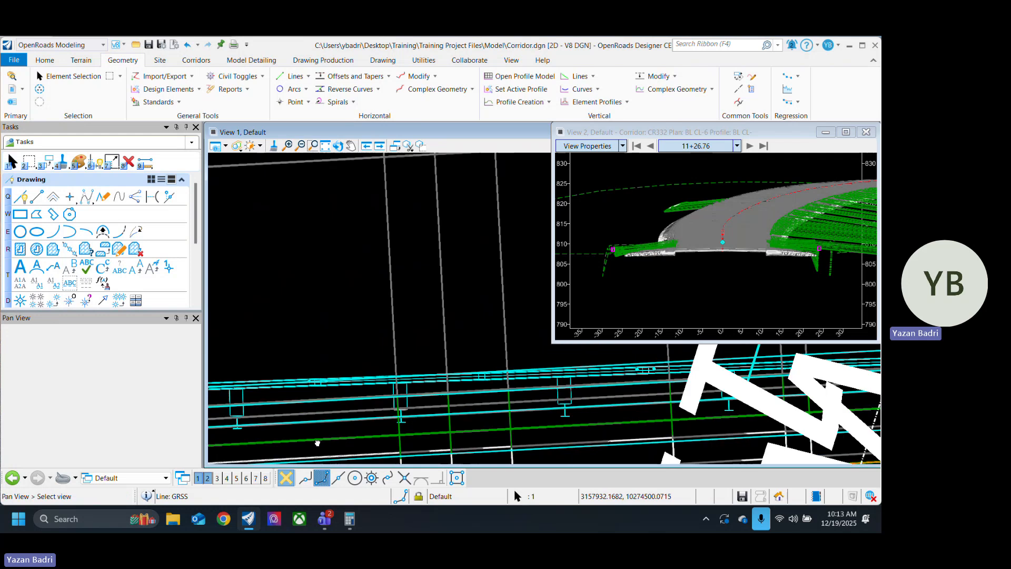
middle_drag(703, 411, 393, 418)
middle_drag(748, 424, 291, 424)
middle_drag(548, 375, 238, 390)
middle_drag(526, 373, 243, 377)
scroll(348, 363, up, 2)
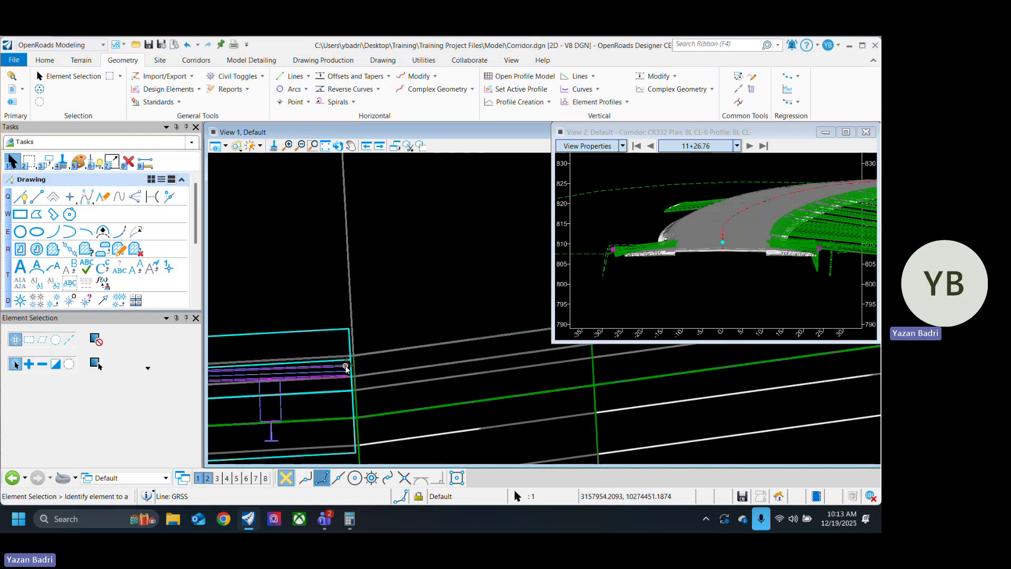
click(348, 365)
click(347, 300)
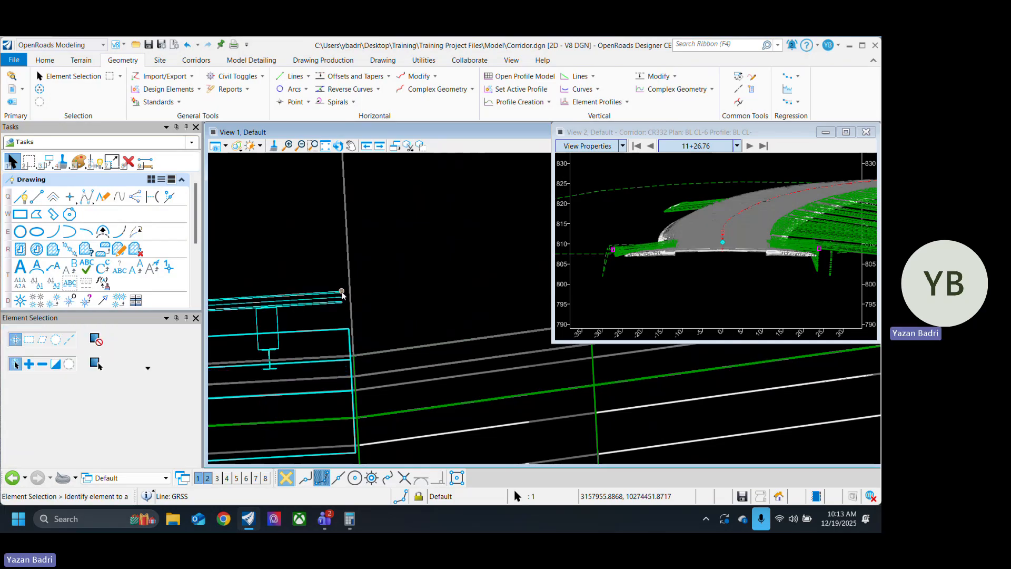
click(341, 290)
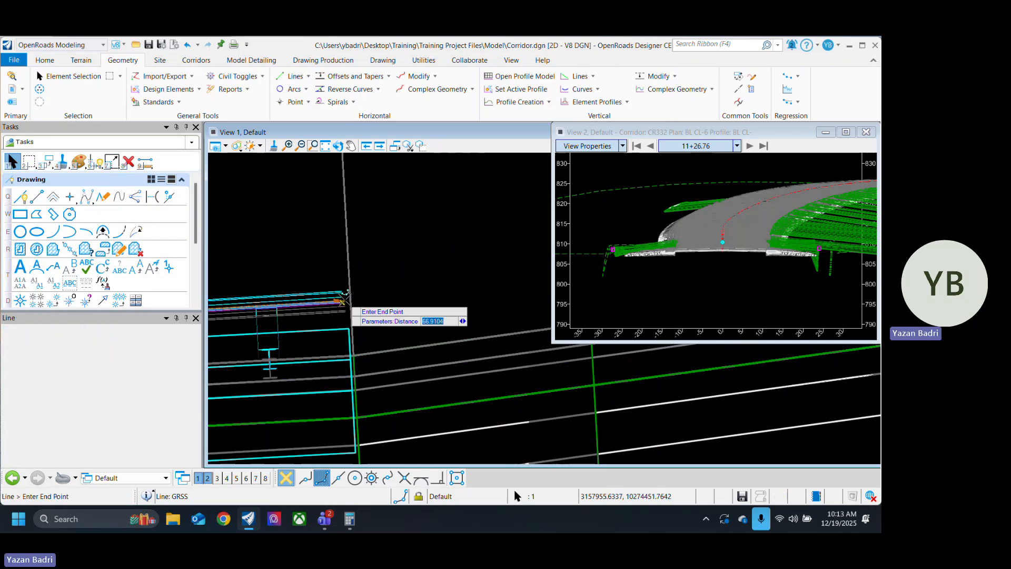
click(348, 311)
Step: Open the guardrail line's profile model in View 3
scroll(297, 413, down, 5)
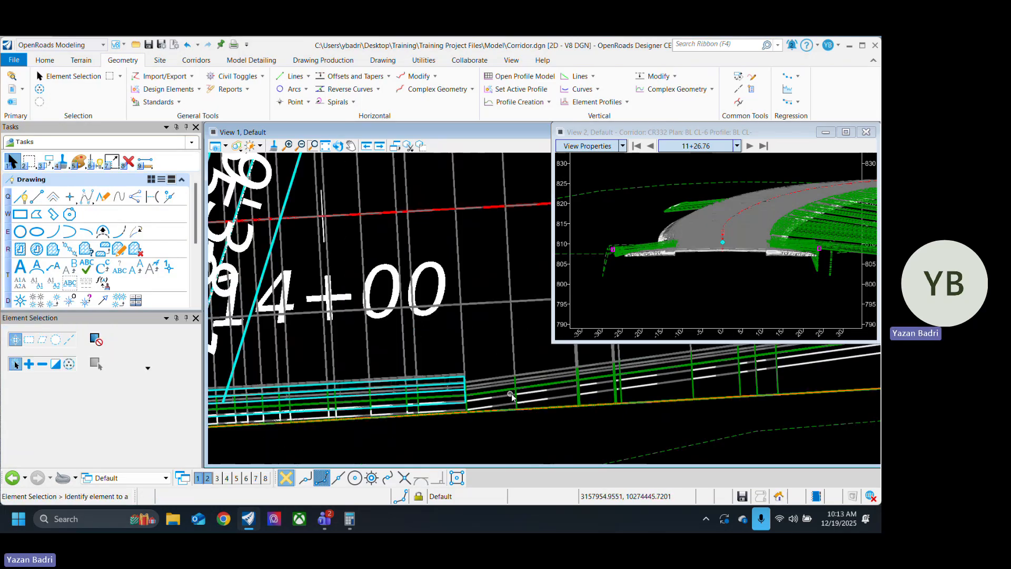
scroll(297, 413, up, 6)
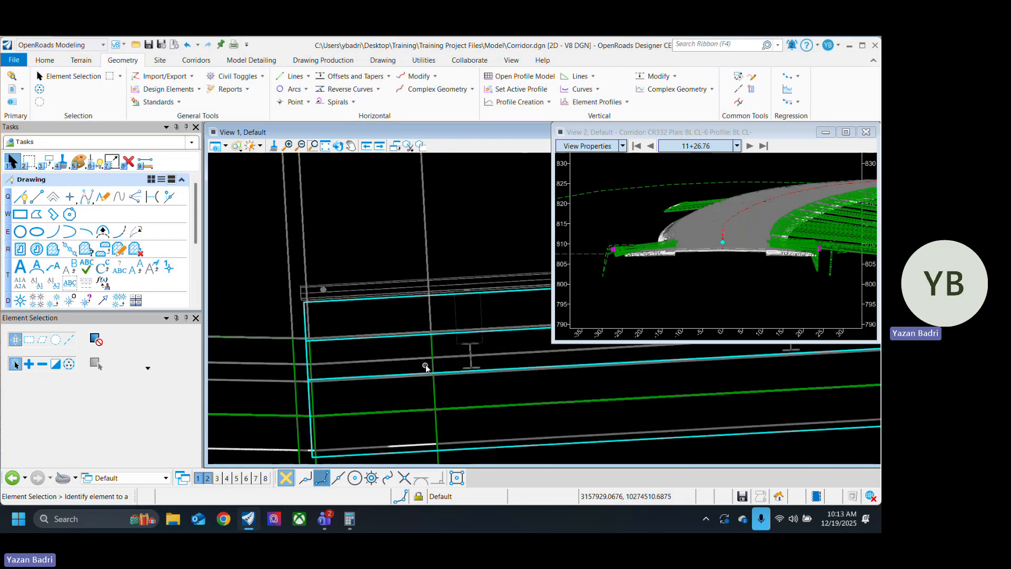
click(377, 289)
click(407, 286)
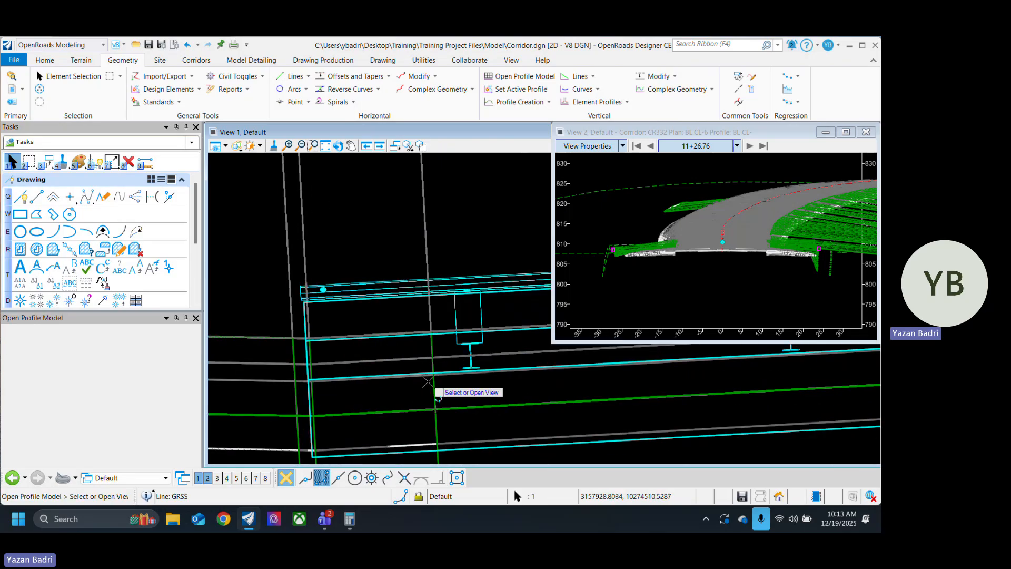
click(216, 480)
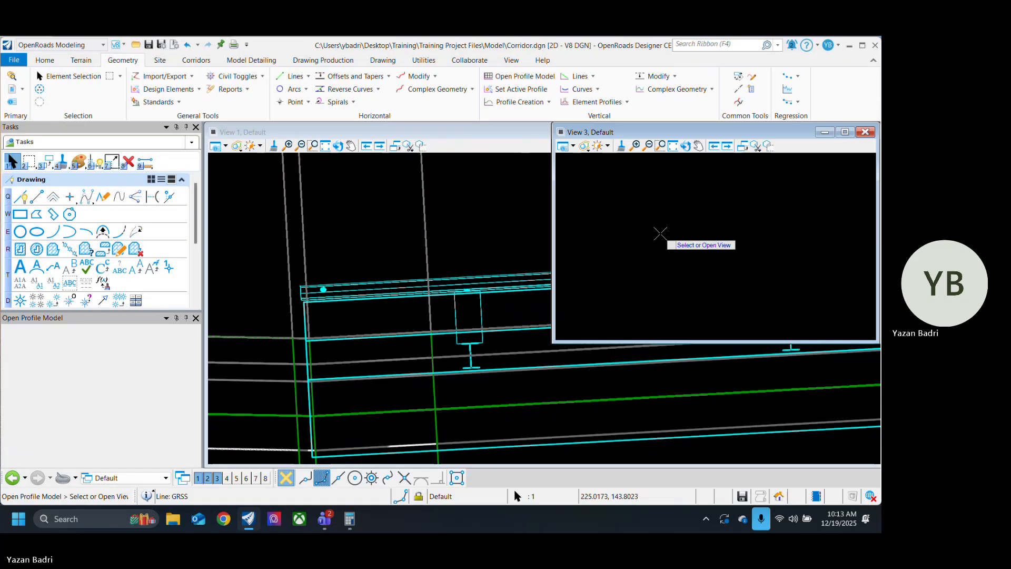
click(655, 232)
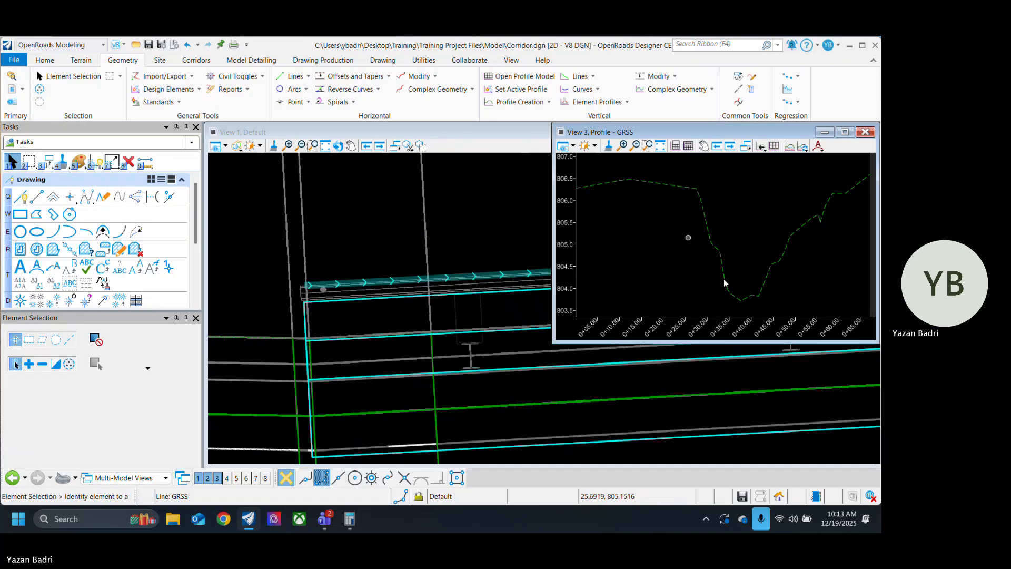
scroll(689, 282, down, 4)
scroll(359, 385, down, 5)
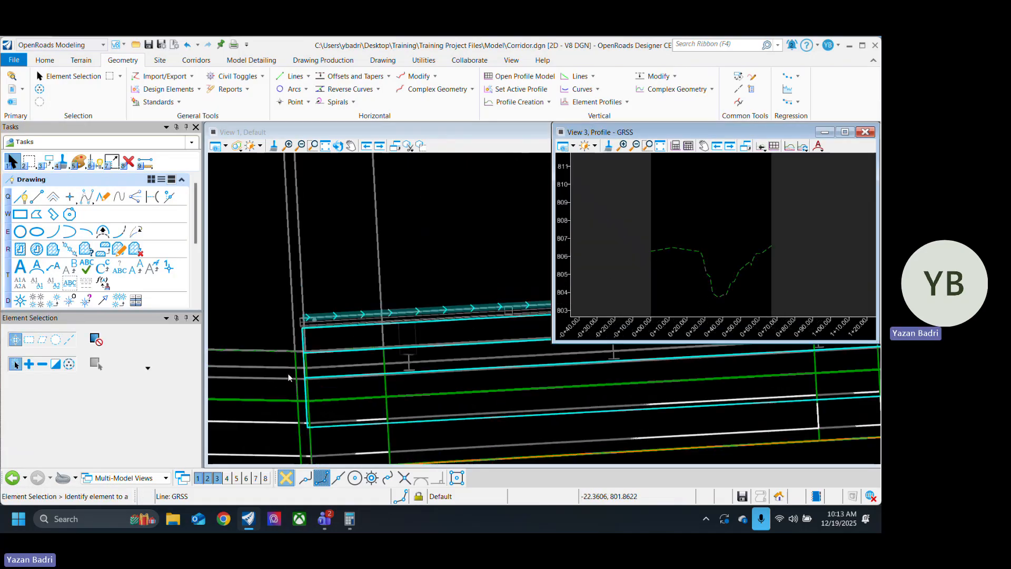
Step: Create a quick profile from surface for the guardrail line, using the CR332 corridor as the reference surface
click(399, 315)
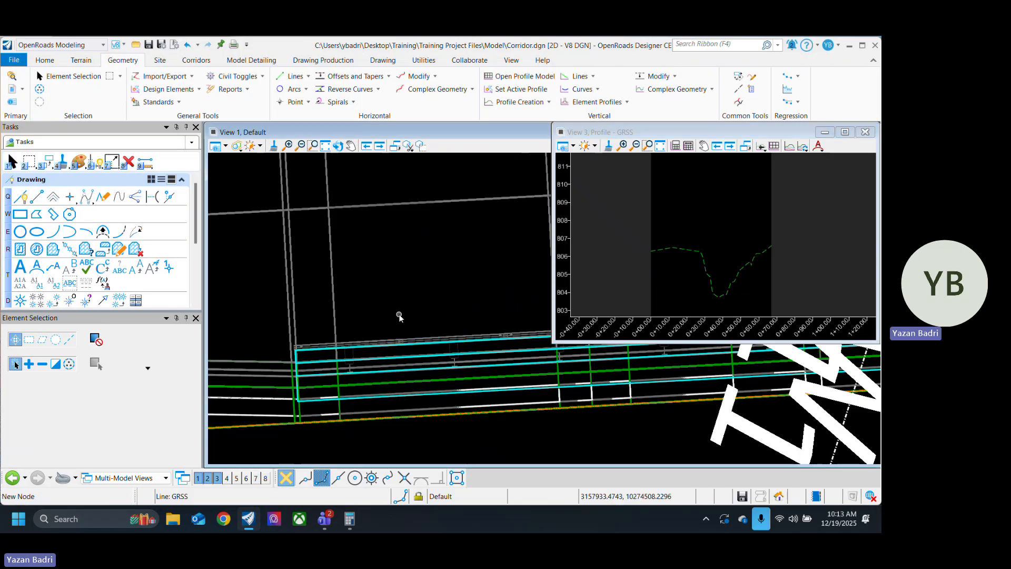
scroll(302, 354, up, 3)
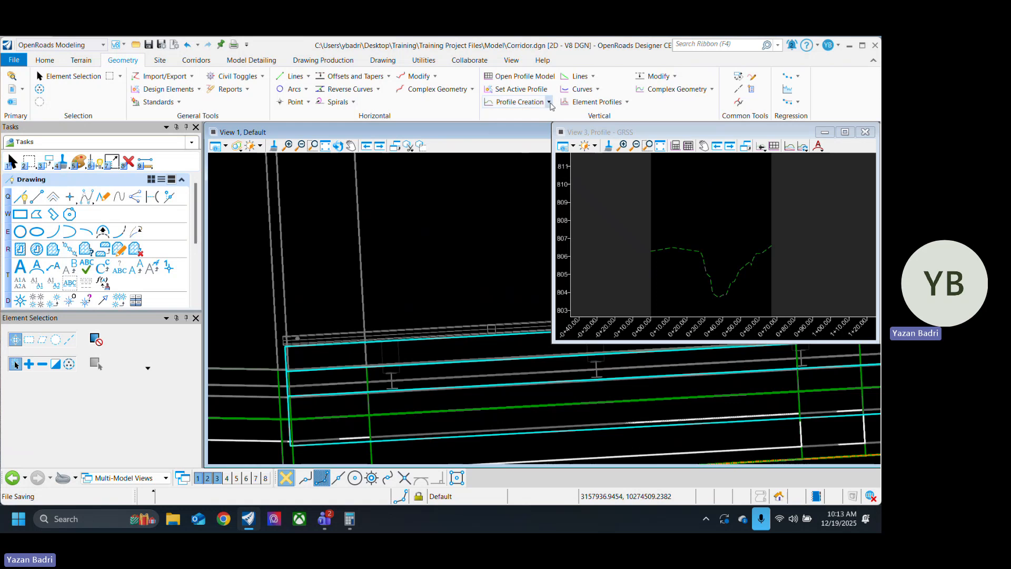
click(550, 103)
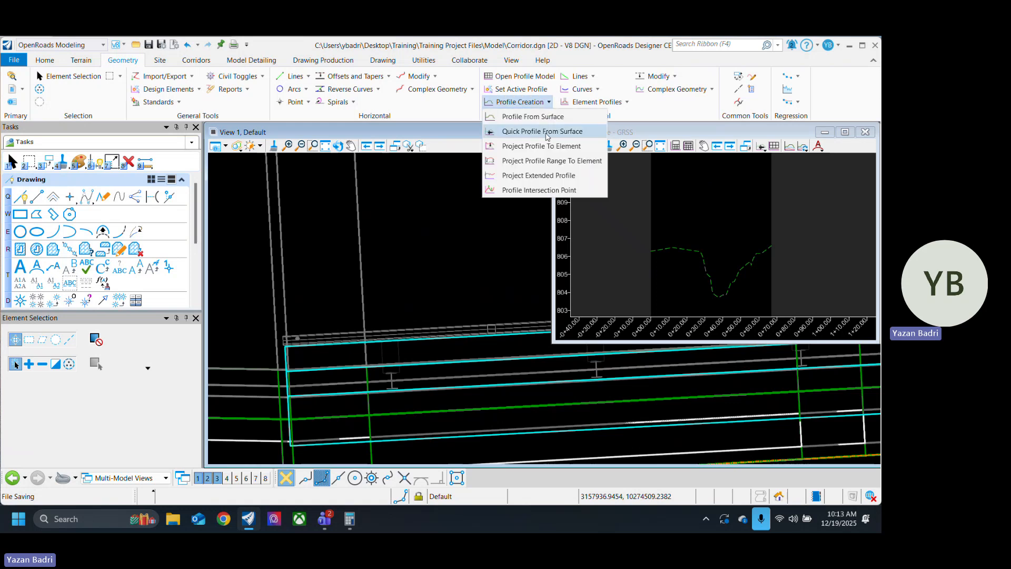
click(547, 132)
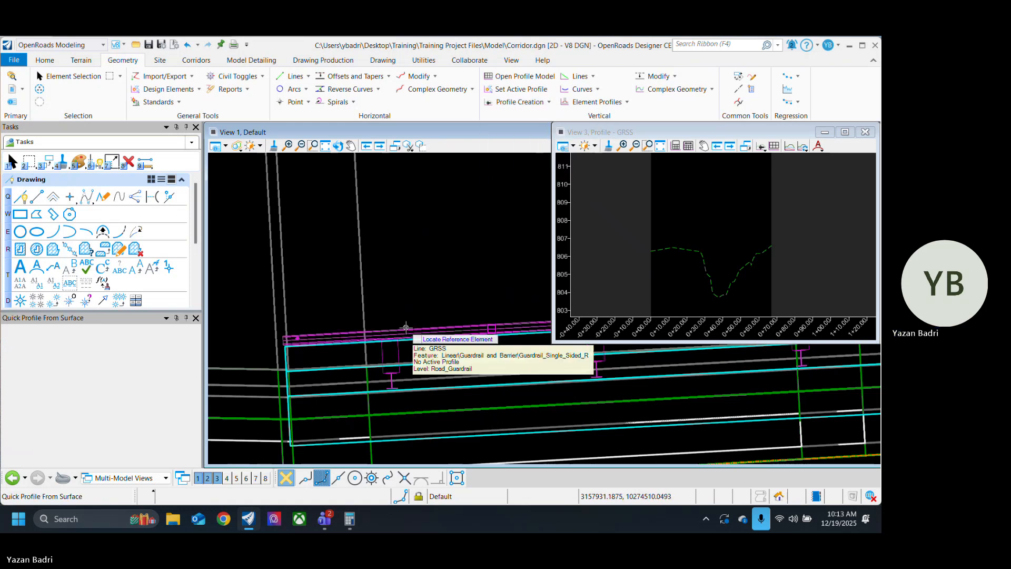
click(406, 327)
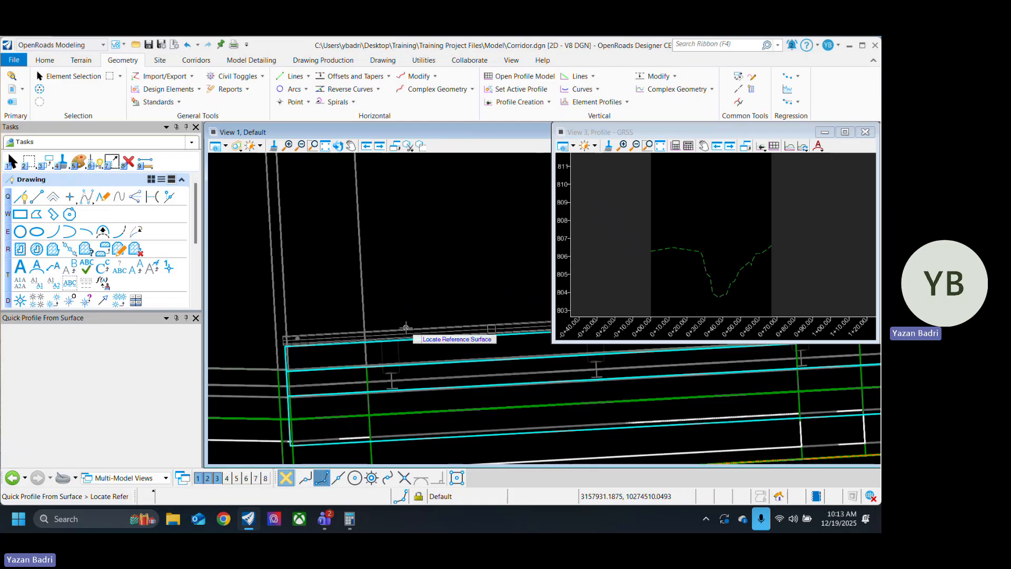
click(285, 301)
right_click(284, 301)
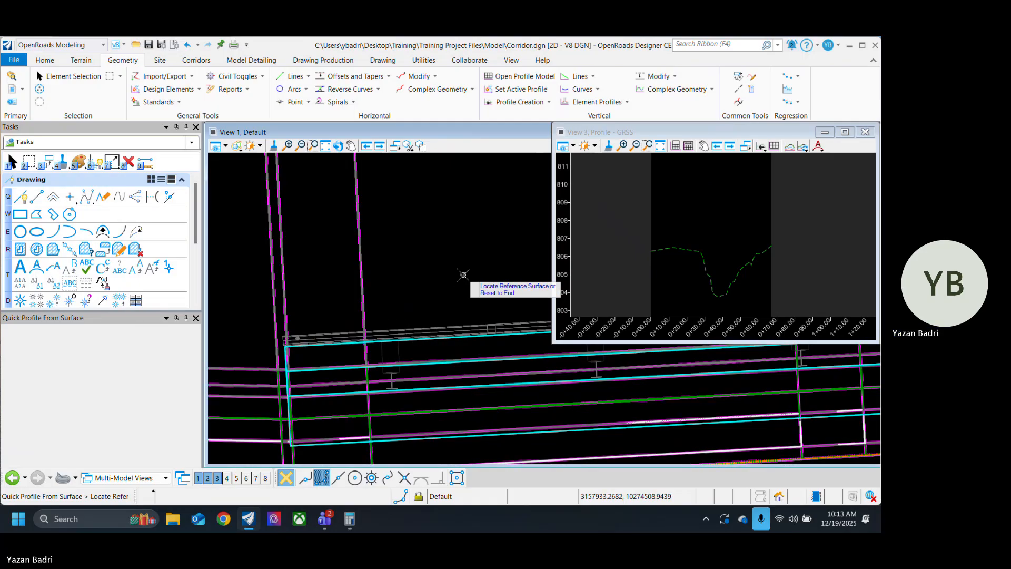
Step: Set the new surface-derived profile as the guardrail line's active profile
click(67, 76)
click(705, 210)
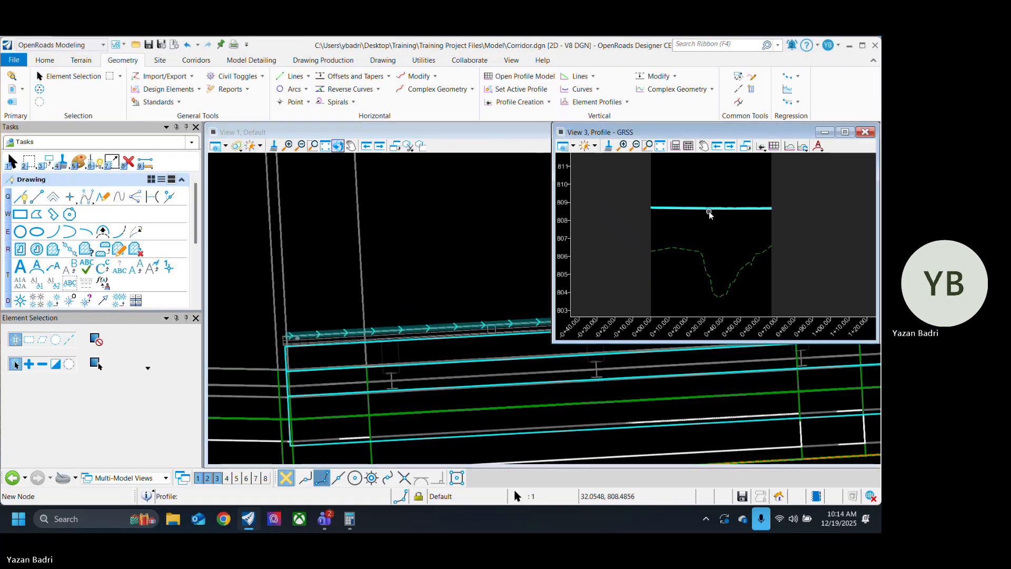
mouse_move(712, 211)
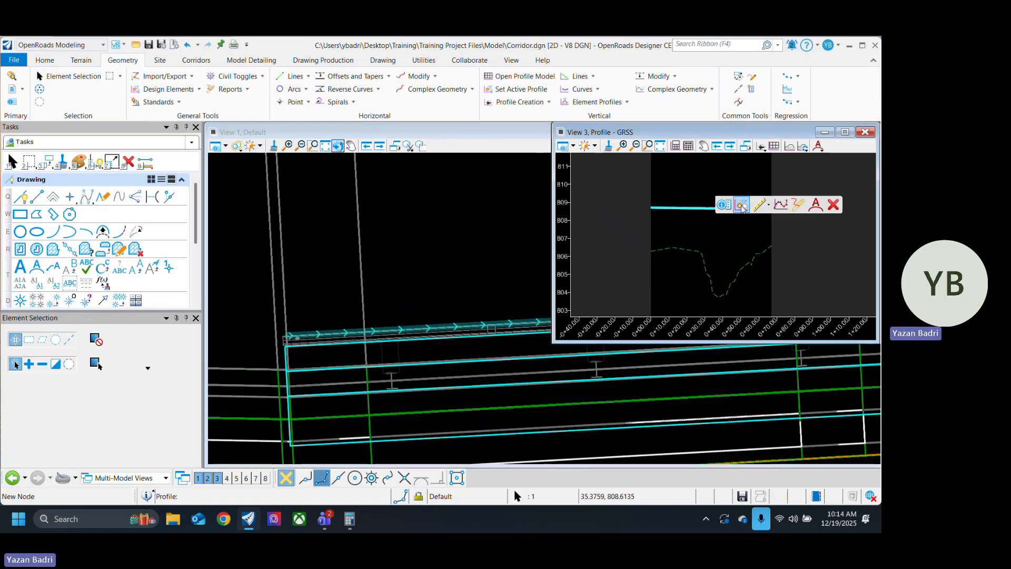
click(743, 209)
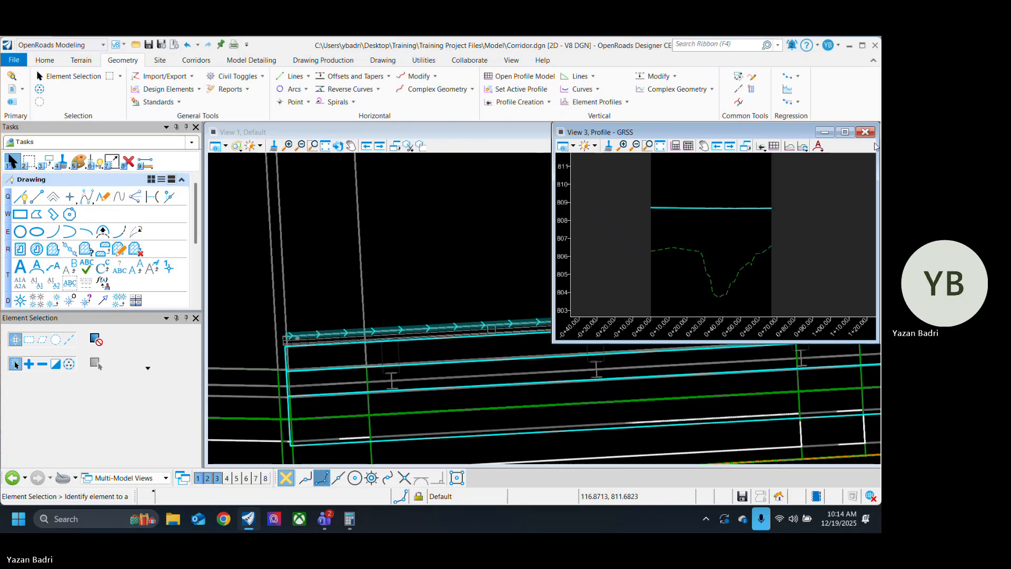
Step: Close the CR332 cross-section view and open View 4 alongside the guardrail profile in View 3
click(865, 132)
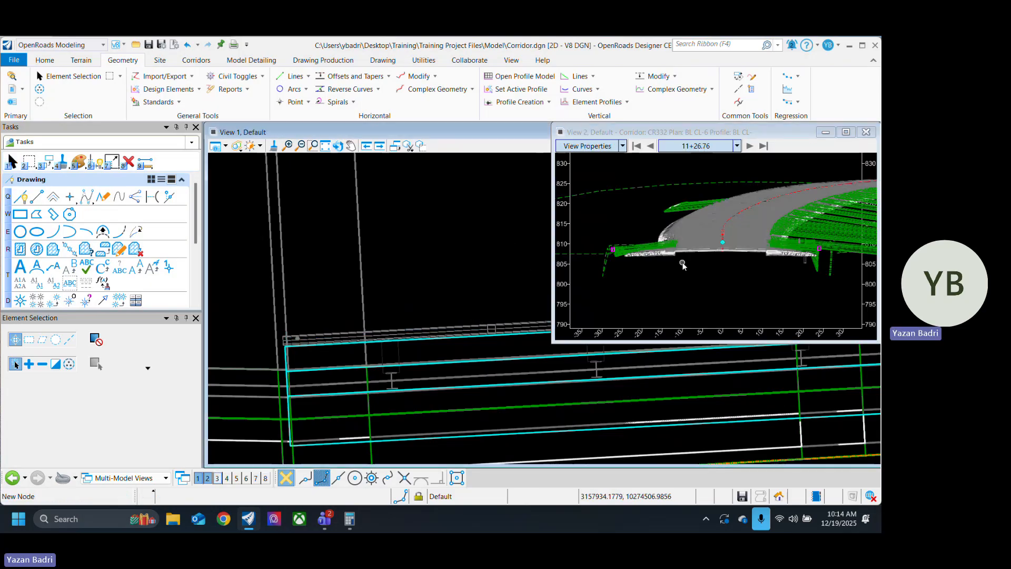
click(770, 303)
scroll(696, 296, down, 6)
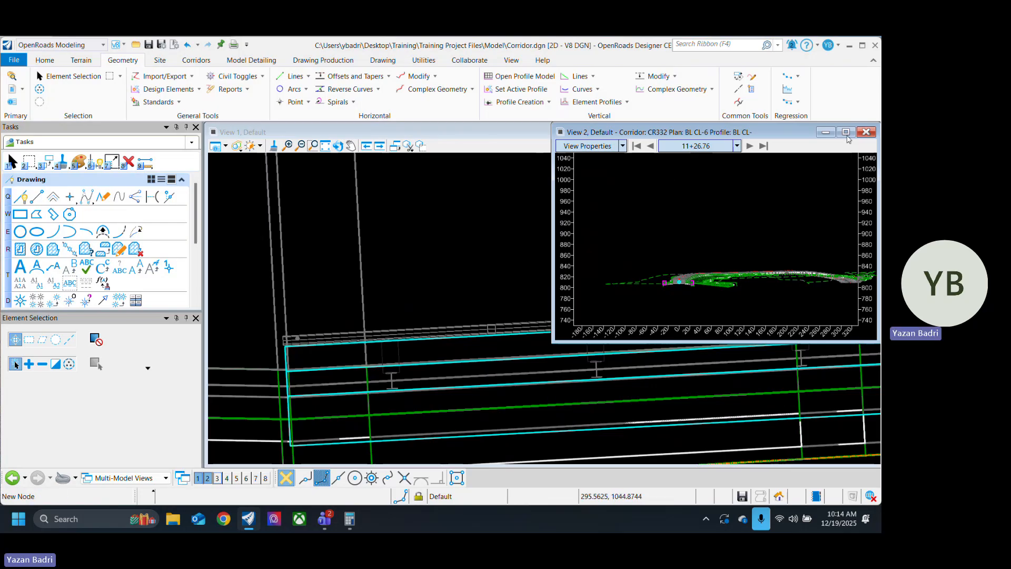
click(866, 132)
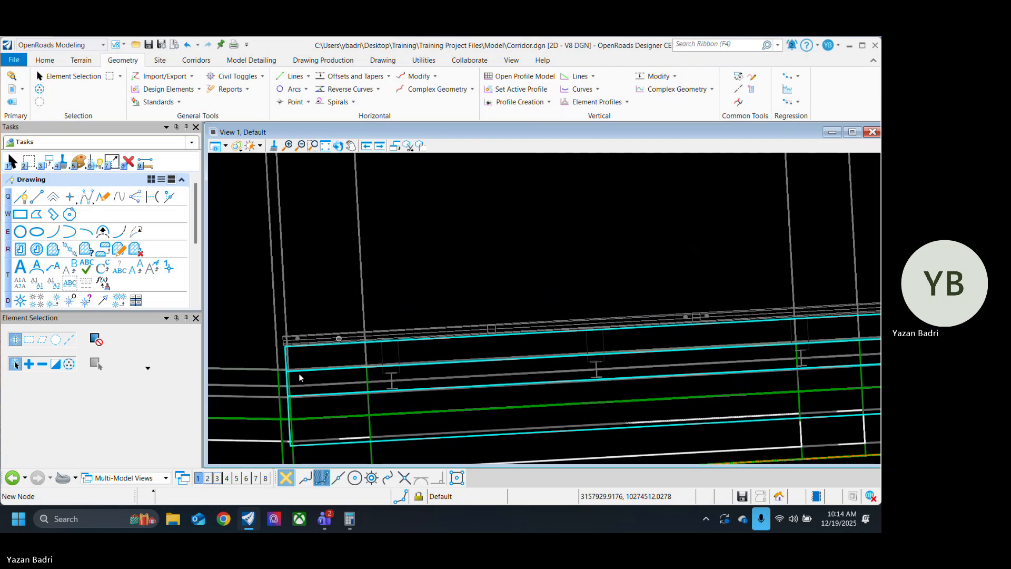
click(218, 479)
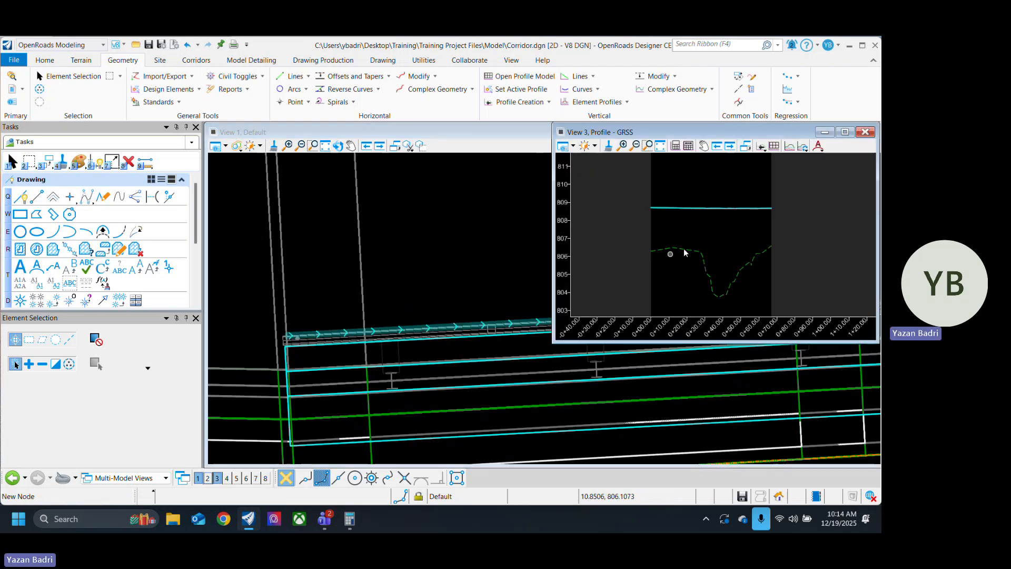
click(208, 479)
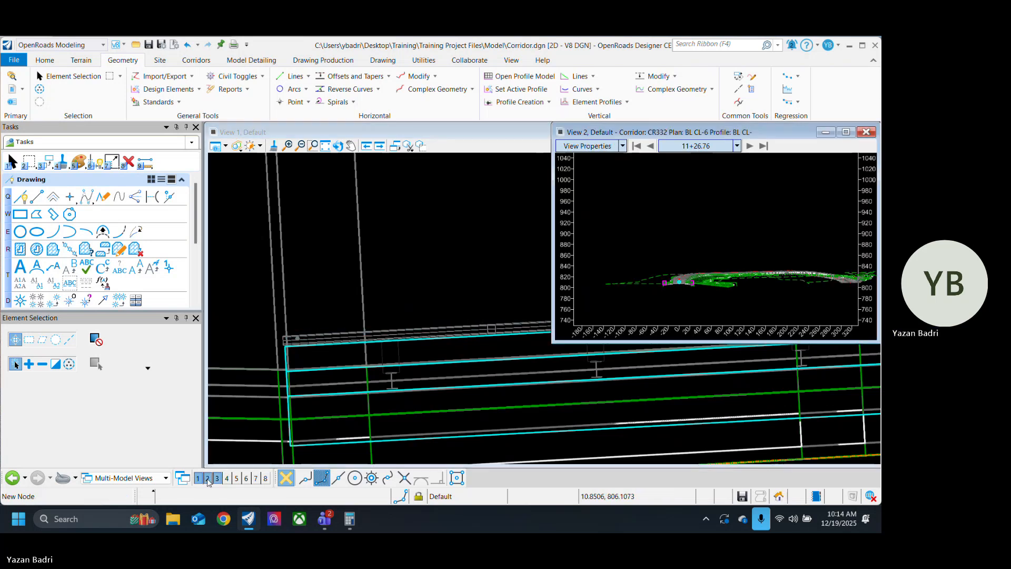
click(867, 132)
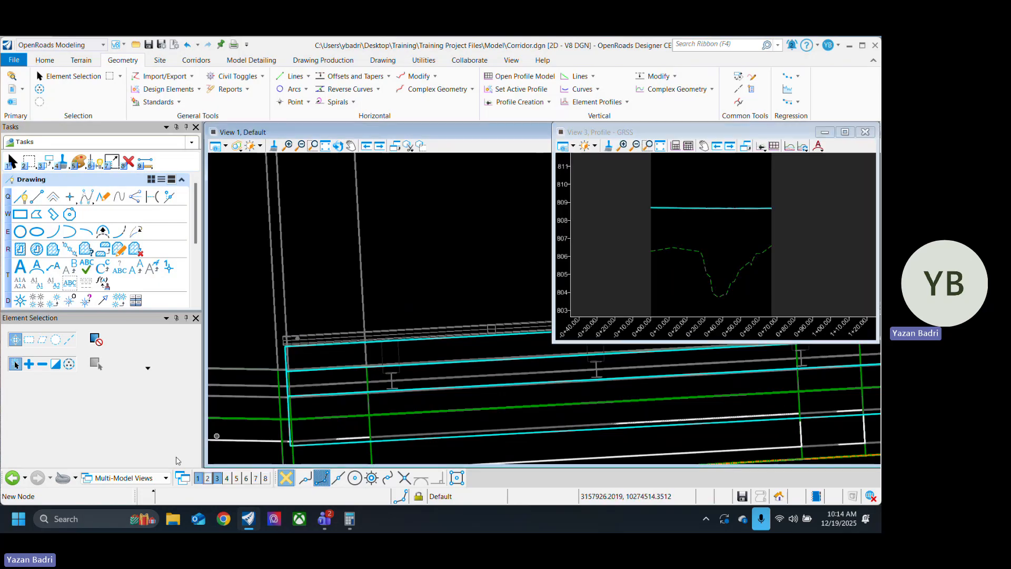
click(227, 478)
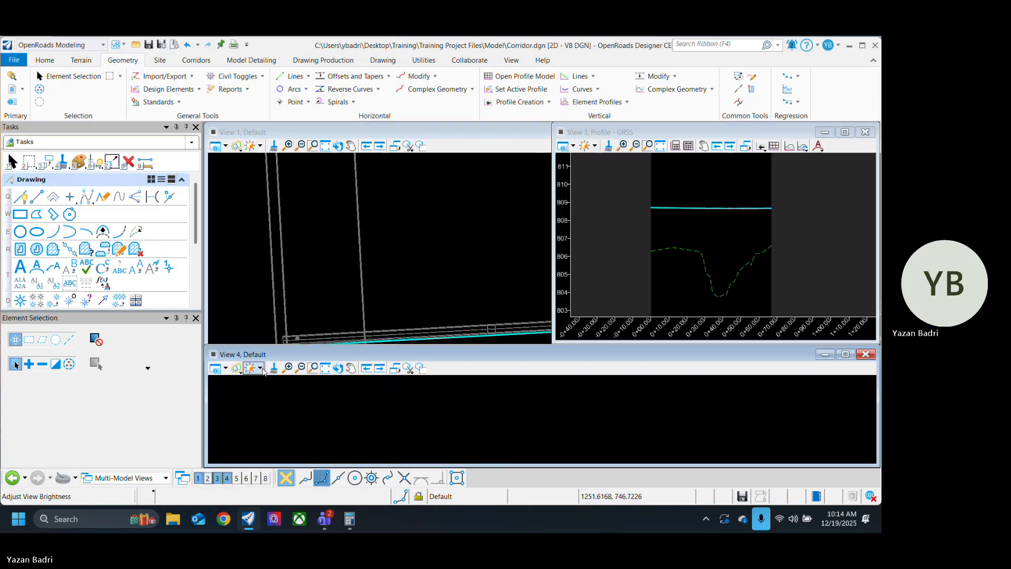
Step: Load the Default-3D model into View 4 and enlarge that view's window over the plan and profile views
click(217, 369)
click(302, 494)
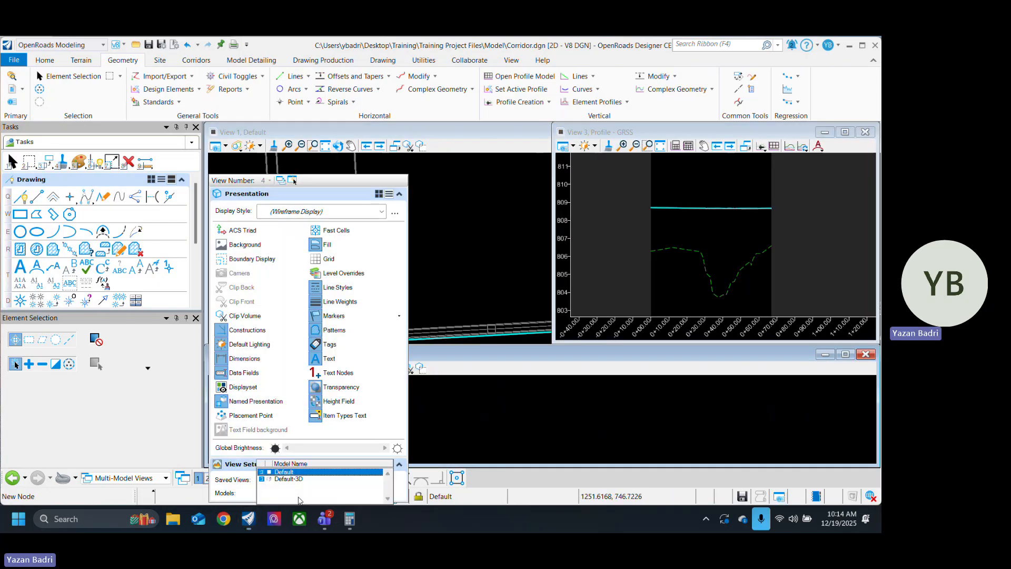
click(288, 479)
drag(498, 352, 489, 222)
drag(524, 339, 522, 458)
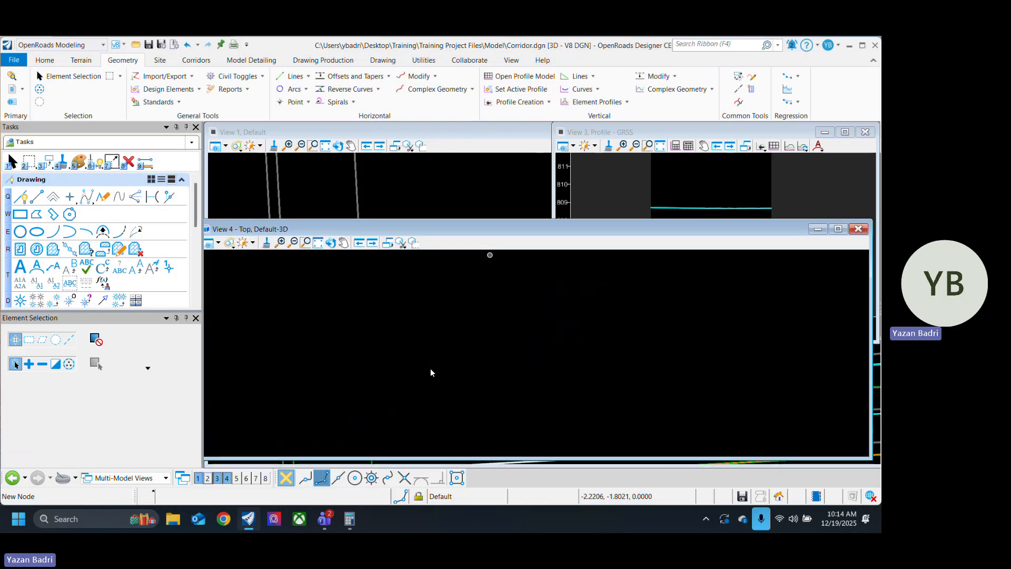
Step: Fit the entire 3D corridor model in View 4 and return to element selection
click(331, 245)
right_click(507, 380)
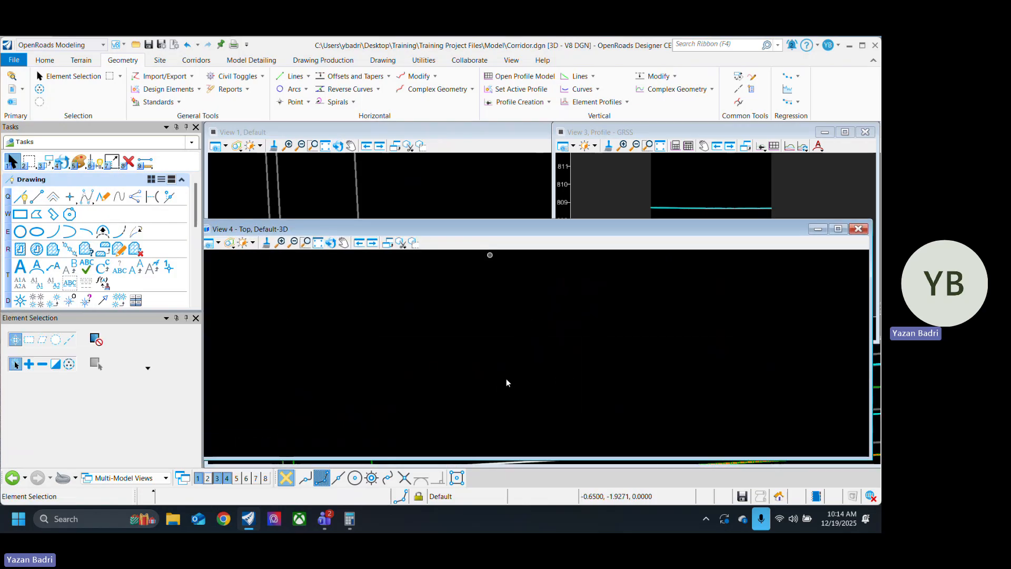
click(320, 244)
click(13, 159)
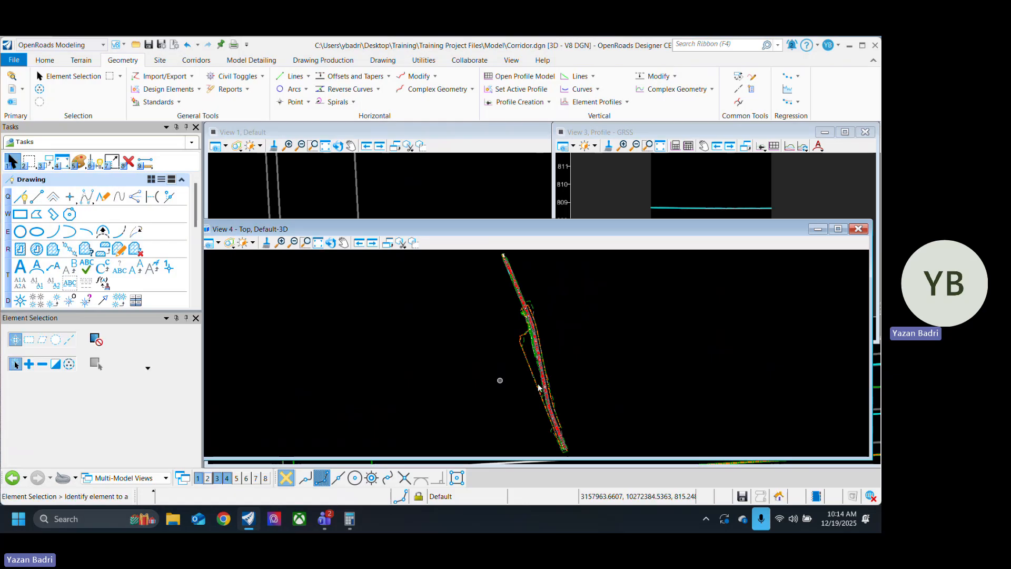
Step: Rotate View 4 dynamically to a tilted 3D perspective of the widened corridor at the culvert and guardrail
scroll(529, 300, up, 5)
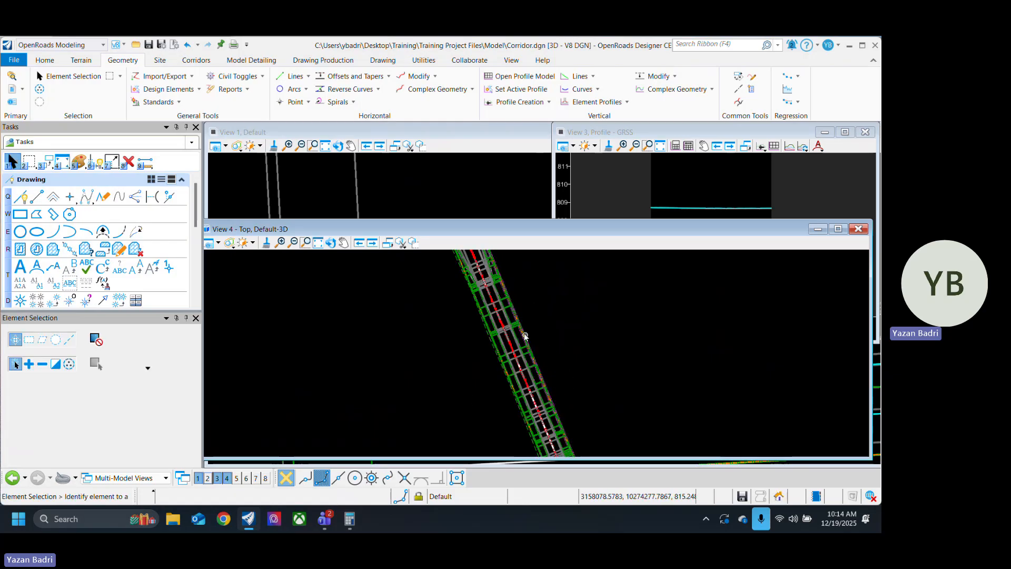
scroll(466, 404, up, 6)
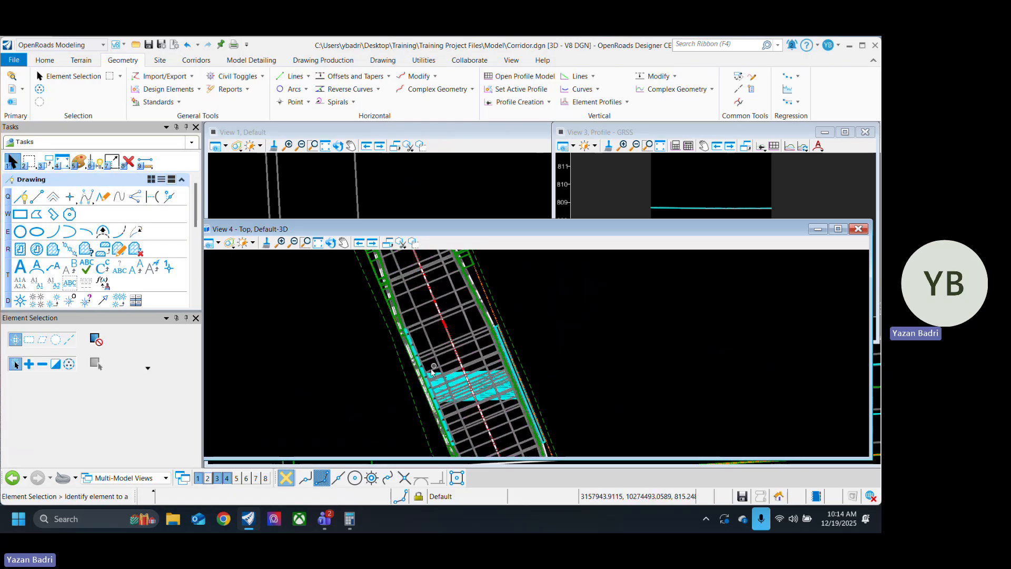
scroll(423, 391, up, 6)
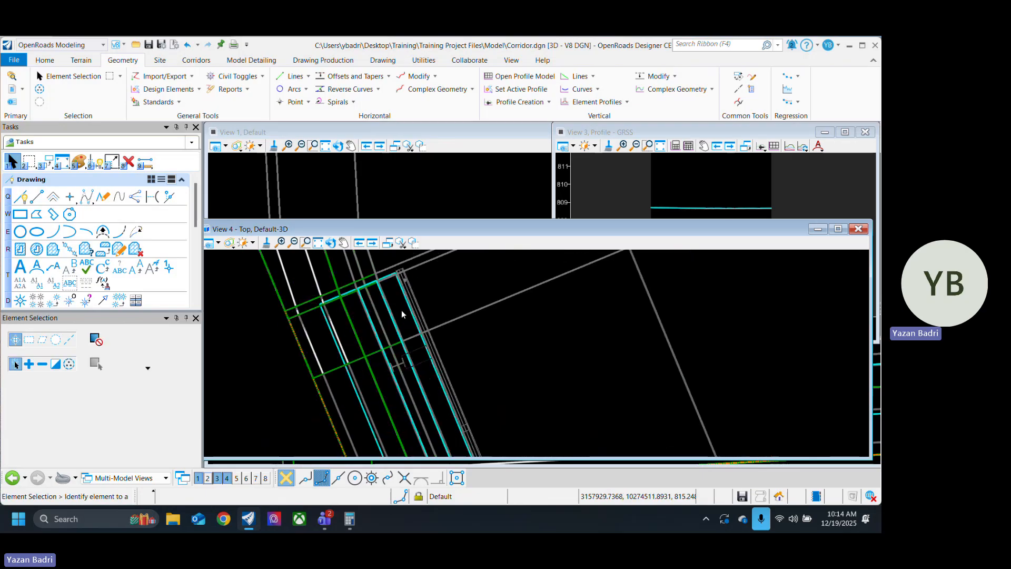
scroll(438, 354, down, 6)
click(331, 242)
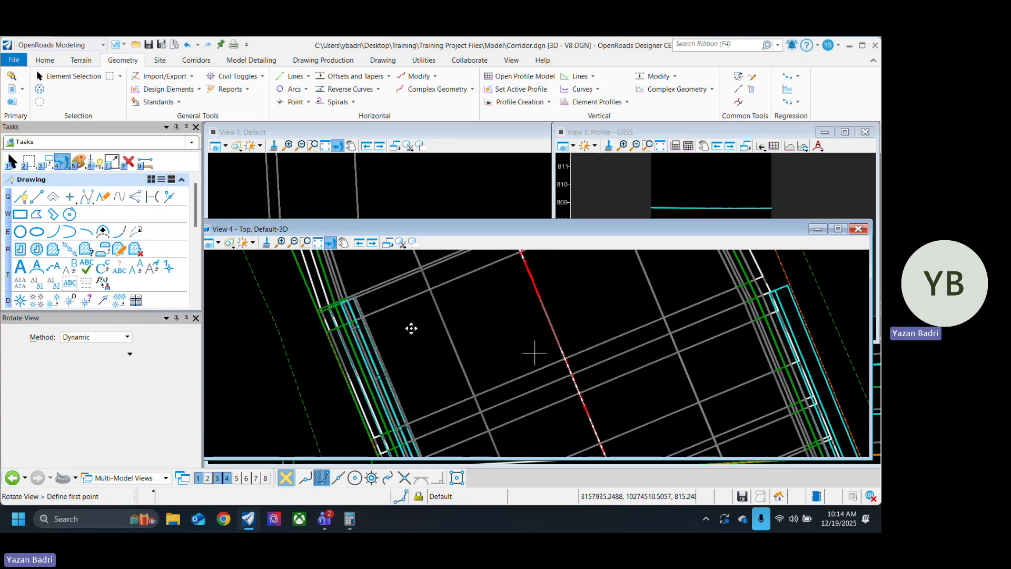
click(353, 298)
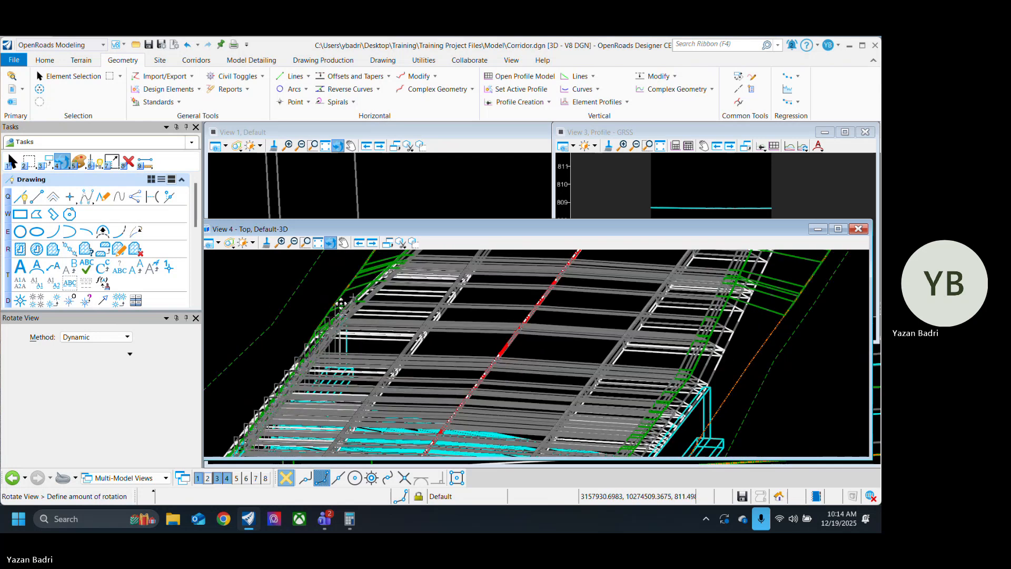
click(461, 356)
click(461, 355)
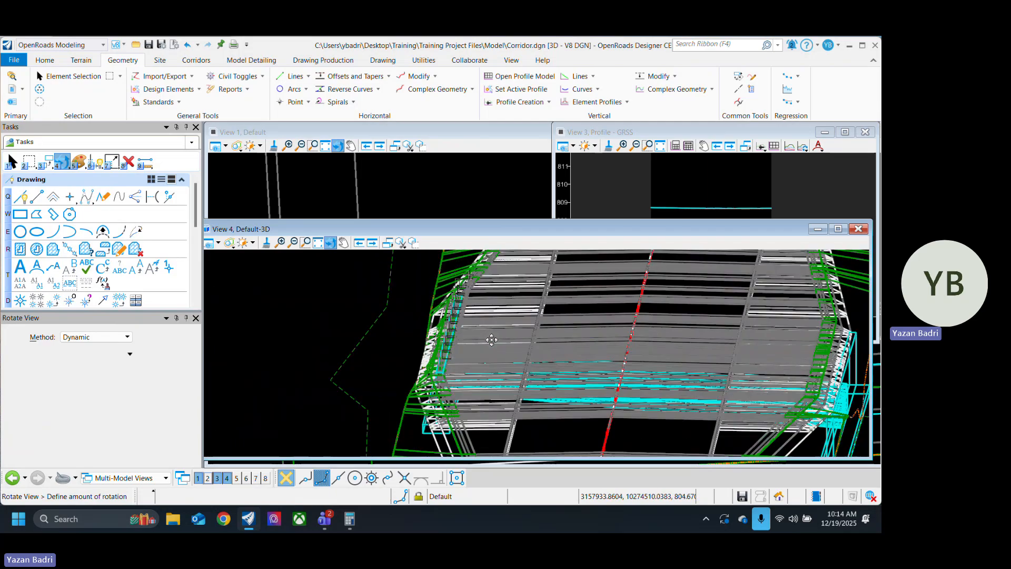
click(474, 350)
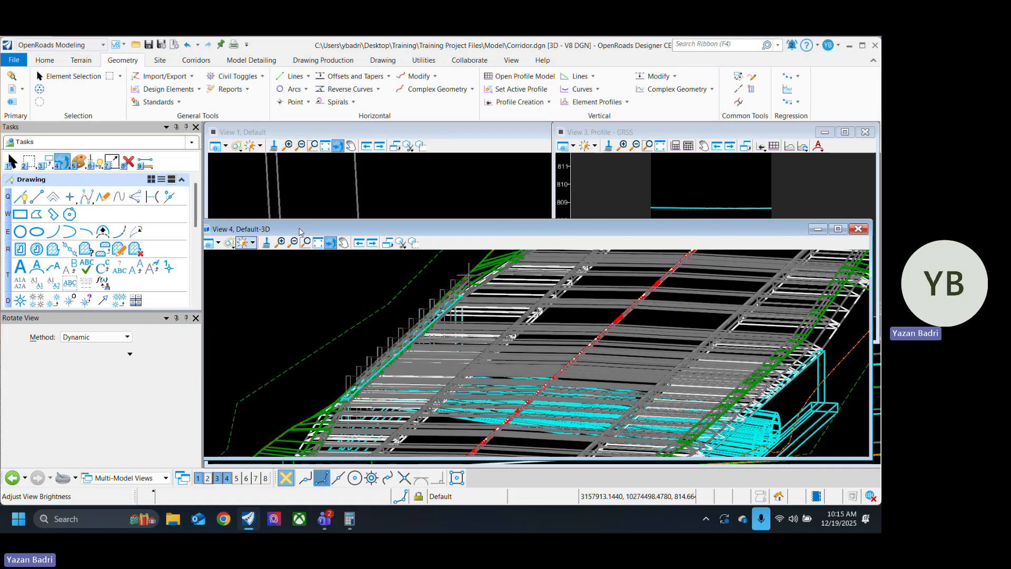
Step: Try the Transparent display style on the 3D view
click(230, 243)
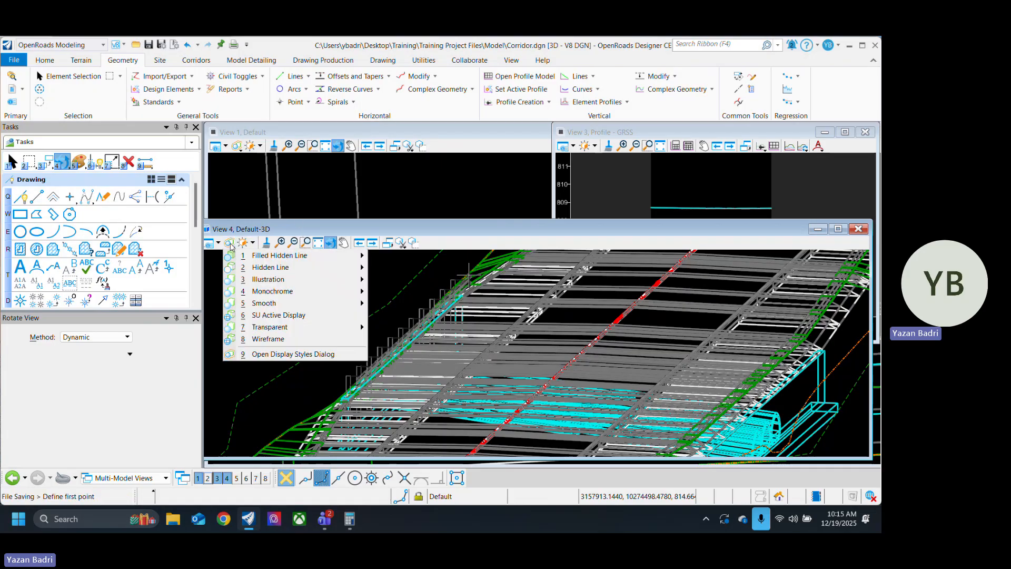
mouse_move(354, 332)
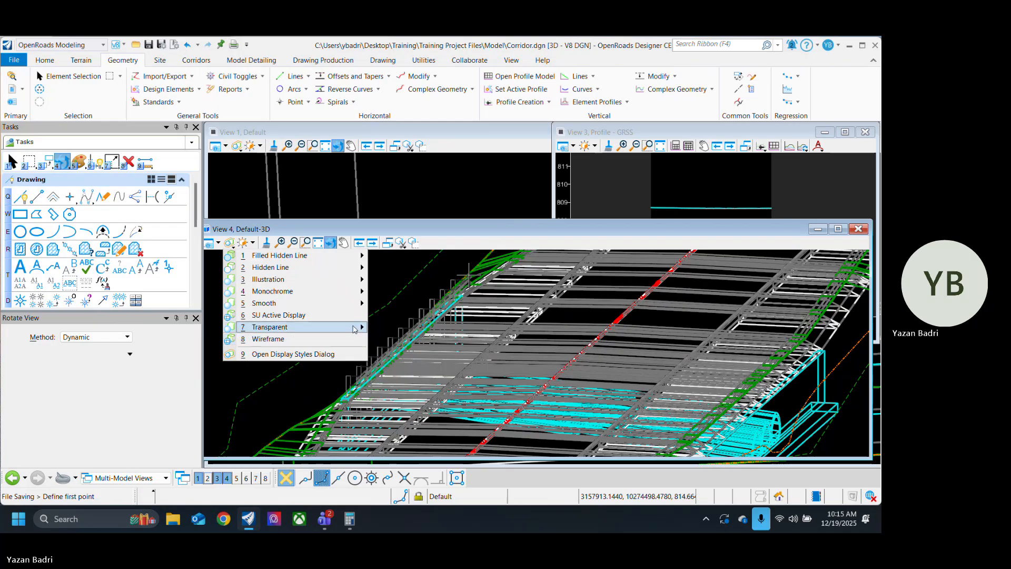
click(387, 329)
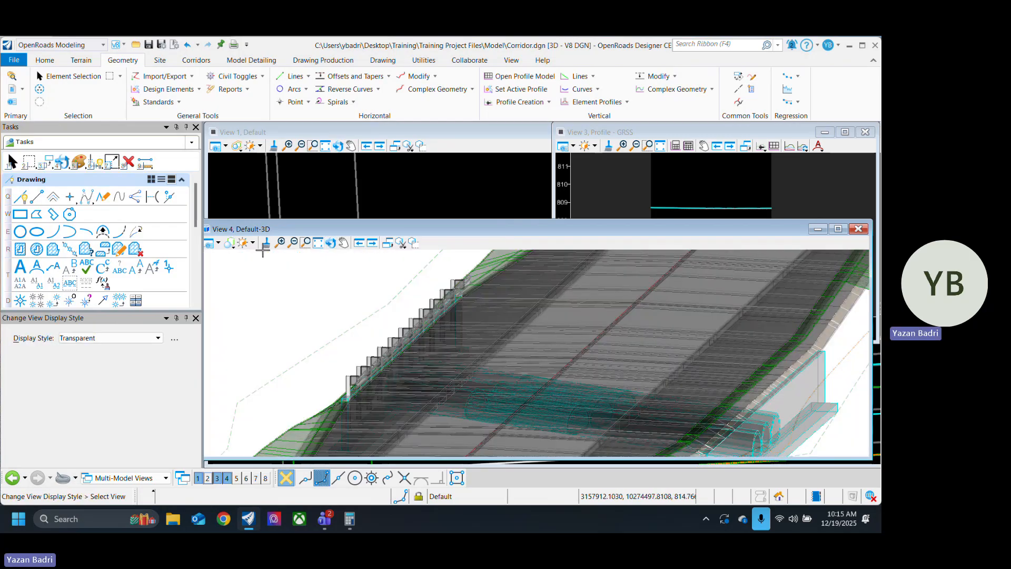
Step: Set View 4's display style to Smooth to render the corridor and guardrail as shaded surfaces
click(230, 243)
mouse_move(317, 302)
click(392, 311)
scroll(405, 391, up, 2)
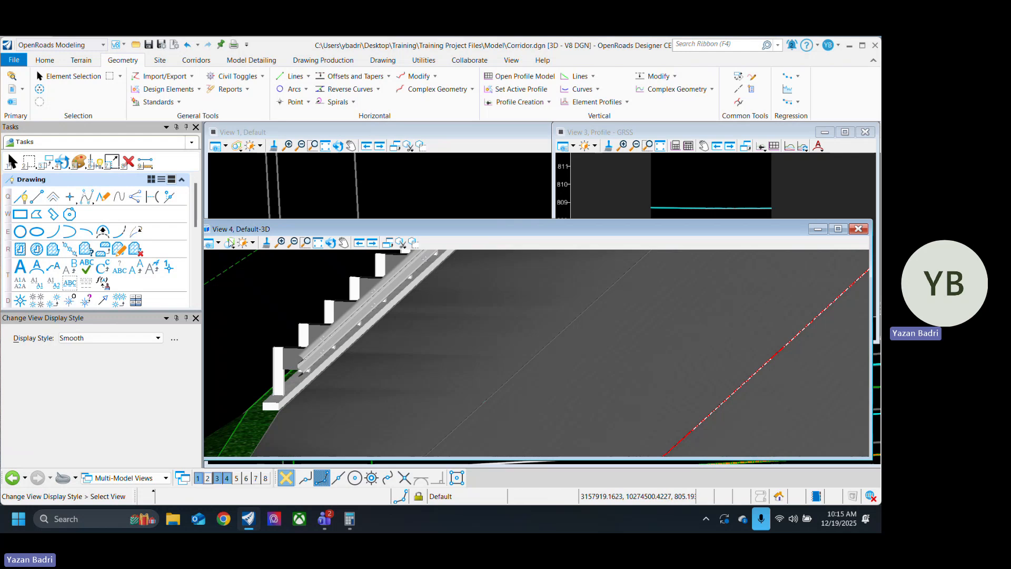
Step: Examine the rendered guardrail's posts, rail and base along the pavement edge, including both of its ends
click(63, 77)
scroll(348, 396, down, 3)
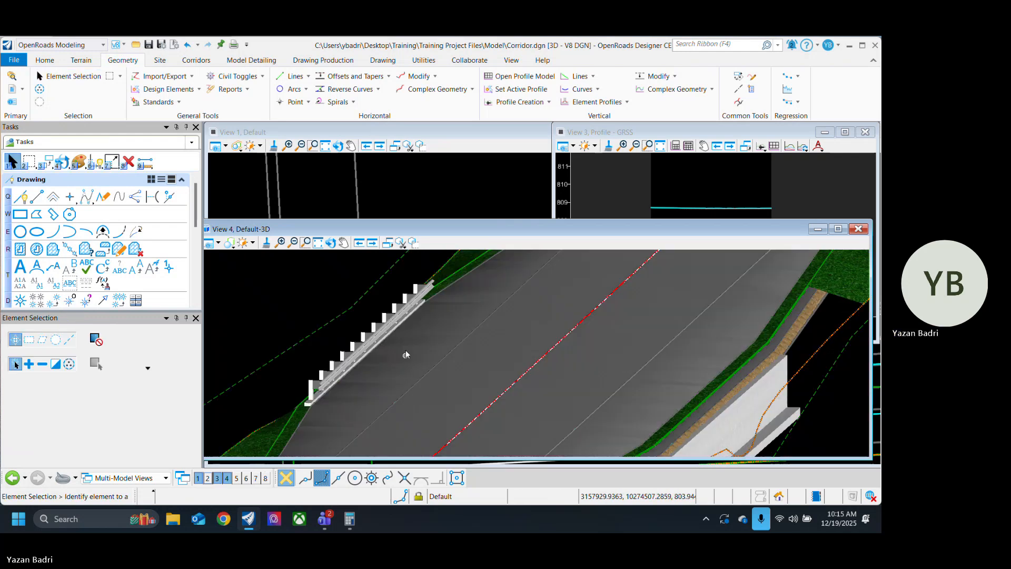
scroll(437, 285, up, 3)
scroll(473, 310, down, 3)
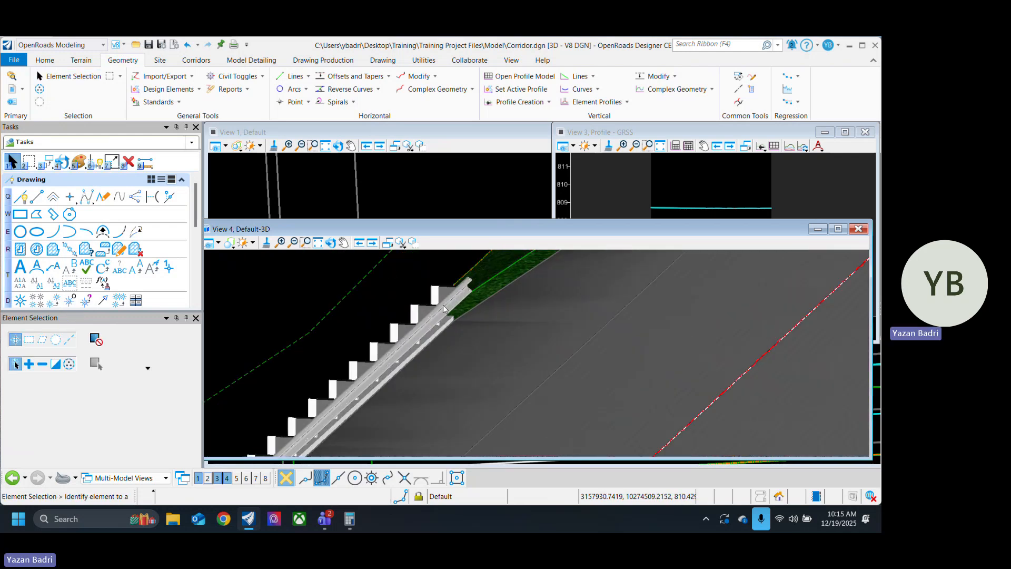
scroll(420, 348, up, 4)
scroll(435, 348, down, 3)
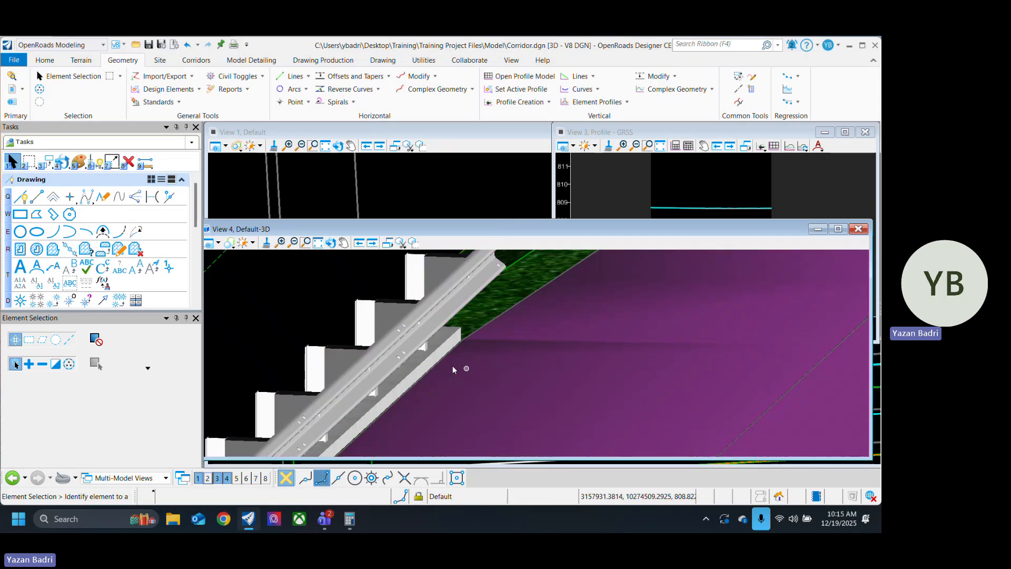
scroll(408, 337, up, 3)
scroll(398, 330, up, 2)
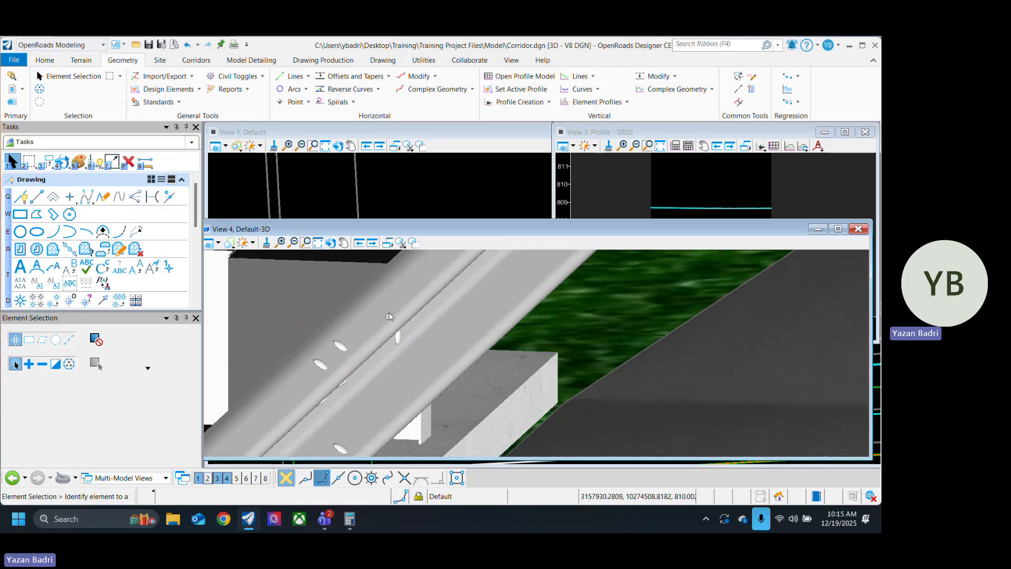
scroll(394, 308, down, 11)
scroll(417, 308, up, 4)
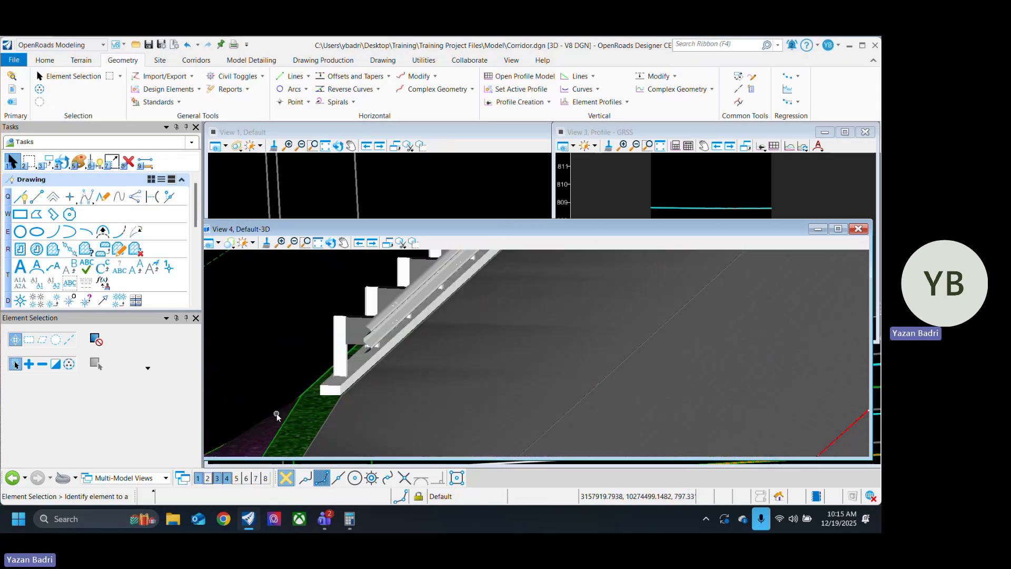
scroll(252, 360, down, 3)
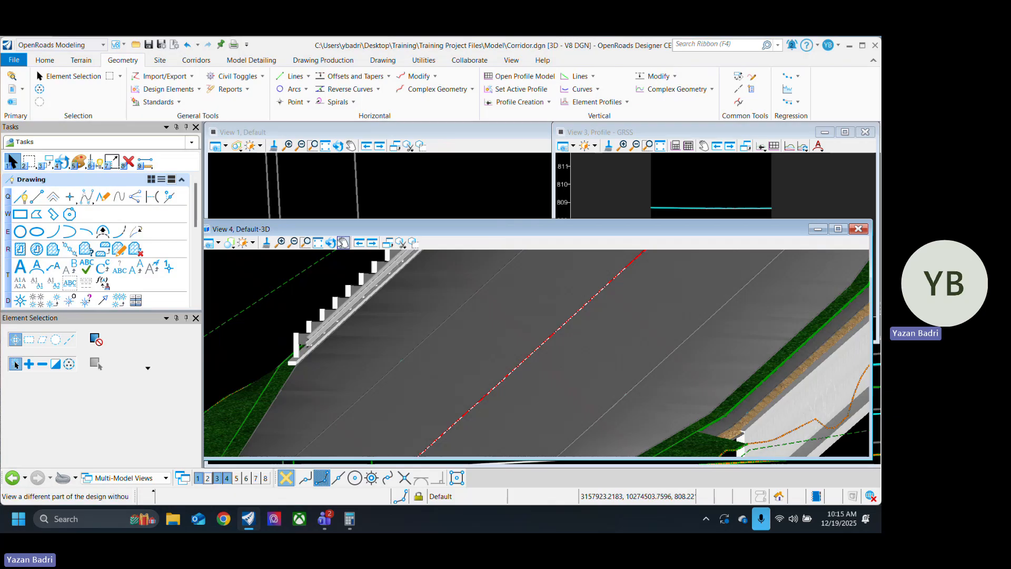
Step: Maximize View 4 and inspect where the guardrail ends meet the grass berm and ditch
click(838, 229)
scroll(458, 297, down, 3)
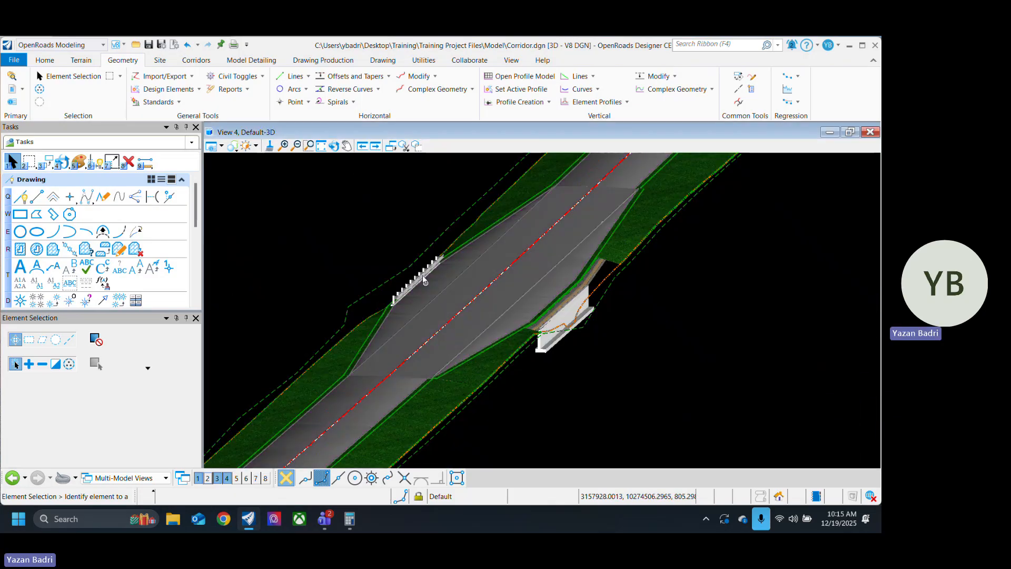
scroll(423, 275, up, 3)
scroll(395, 314, up, 2)
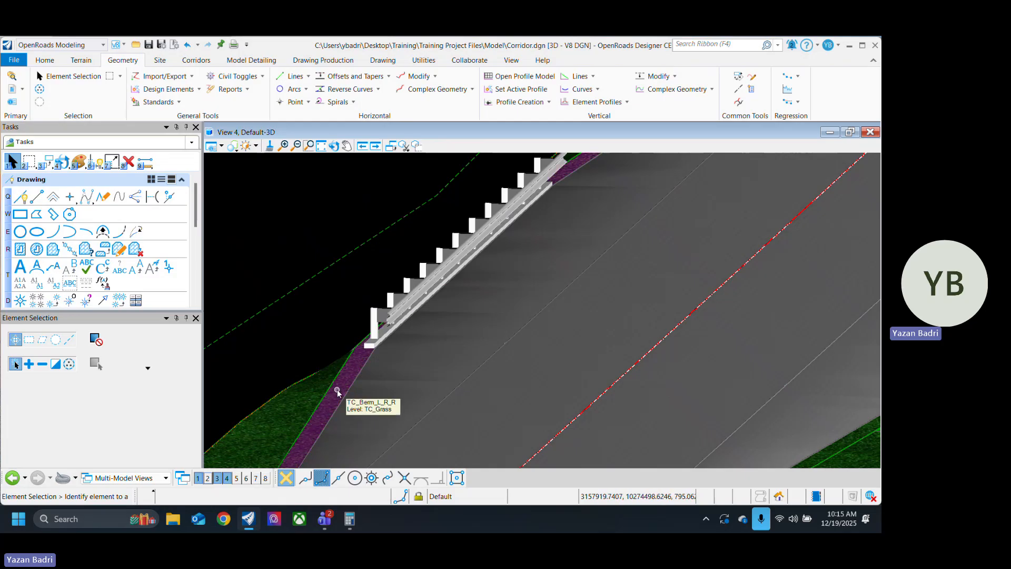
scroll(340, 396, down, 2)
scroll(454, 271, up, 2)
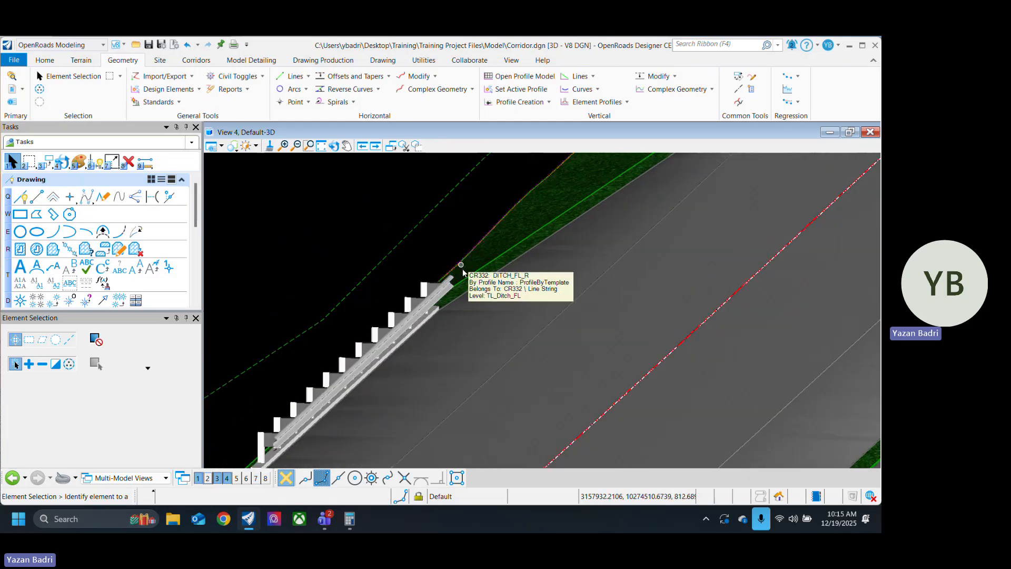
scroll(485, 264, up, 2)
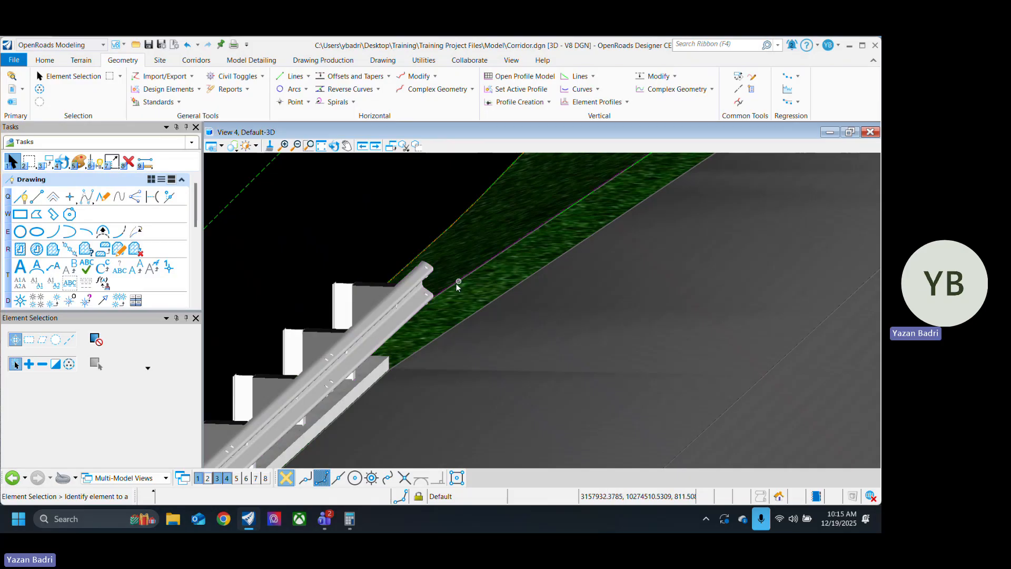
scroll(451, 296, down, 3)
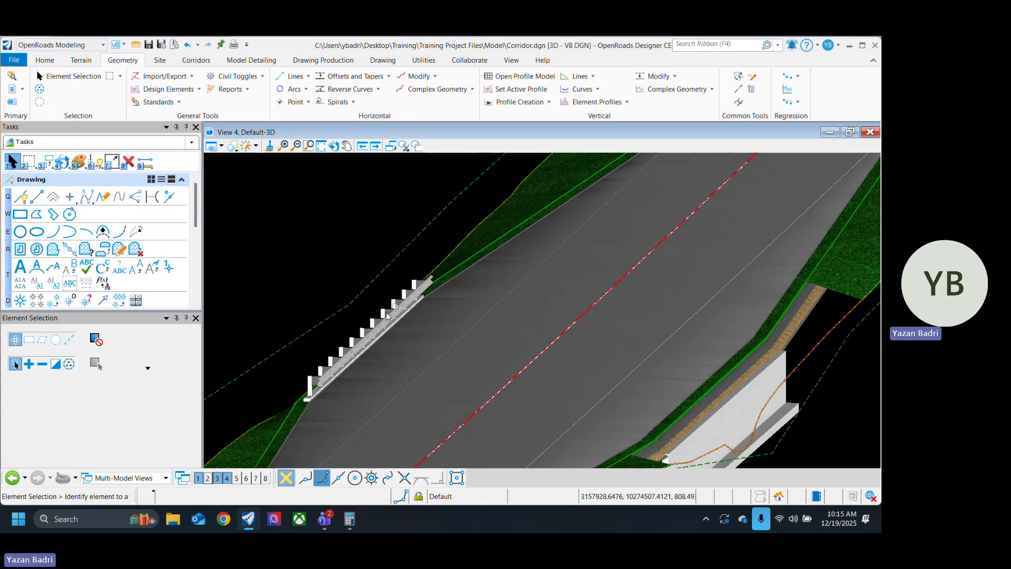
Step: Orbit around the guardrail to examine its position relative to the headwall, berm and pavement edge
click(334, 145)
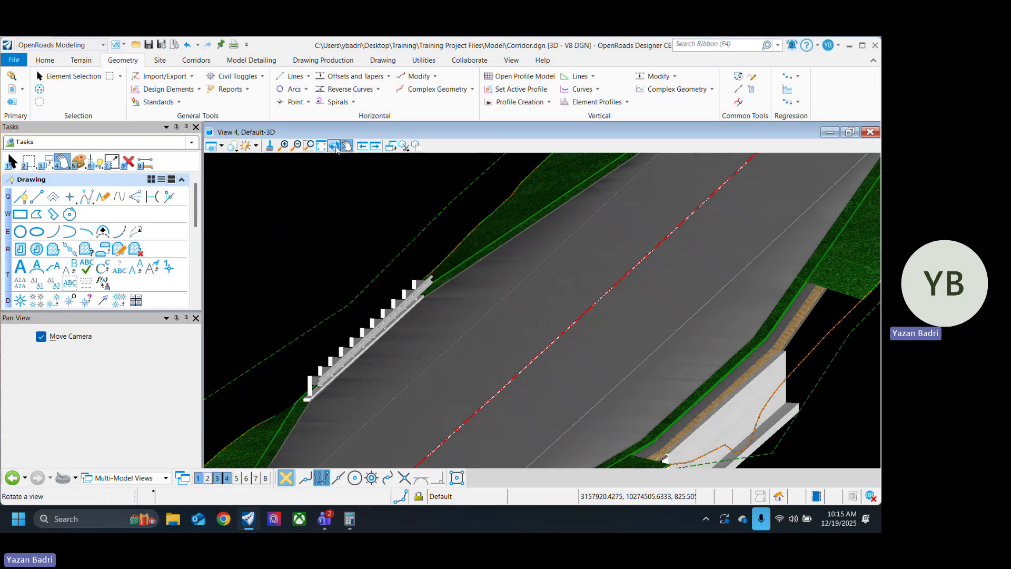
click(423, 280)
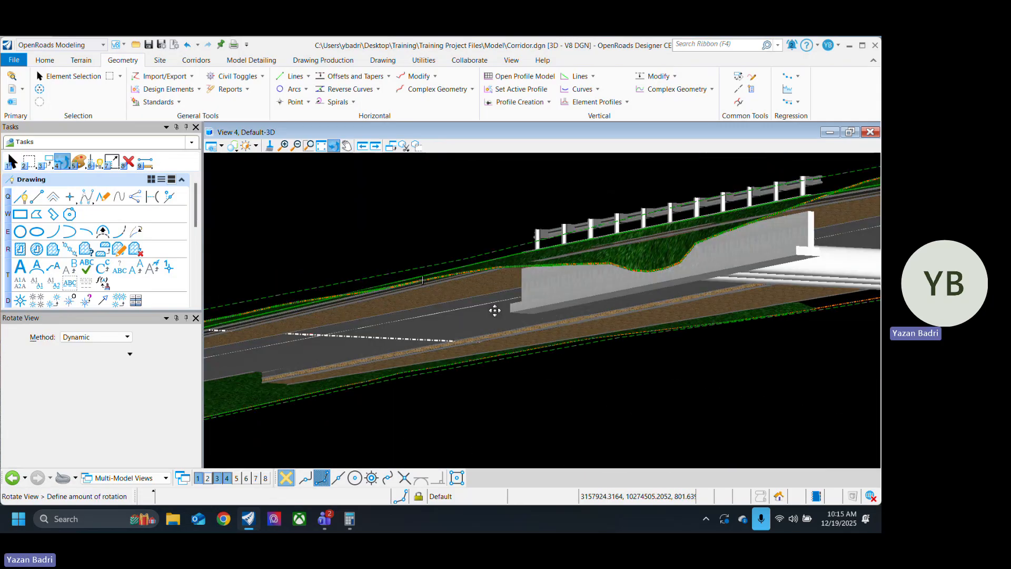
scroll(558, 321, up, 3)
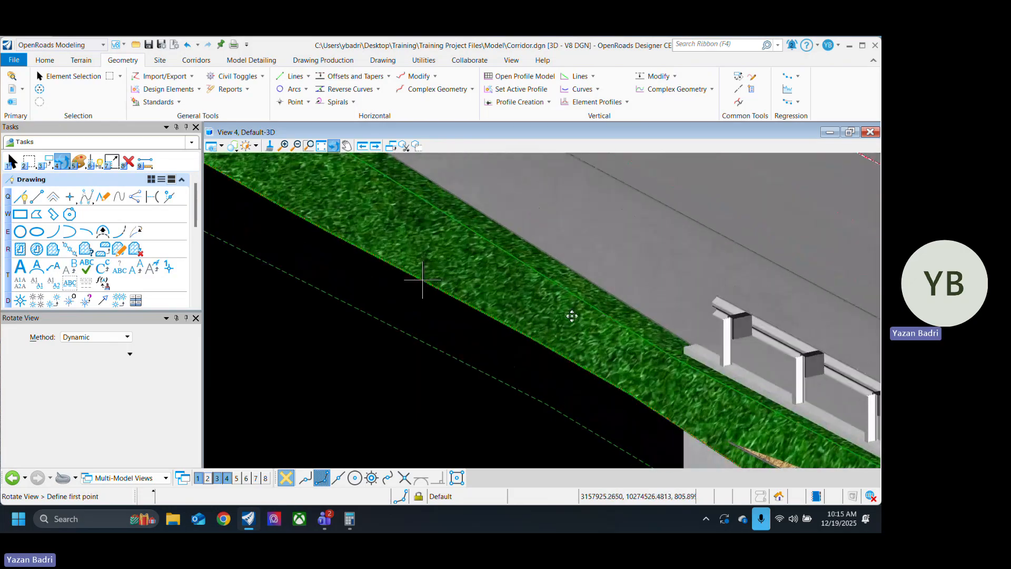
drag(571, 316, 790, 326)
drag(497, 322, 561, 356)
scroll(560, 351, up, 2)
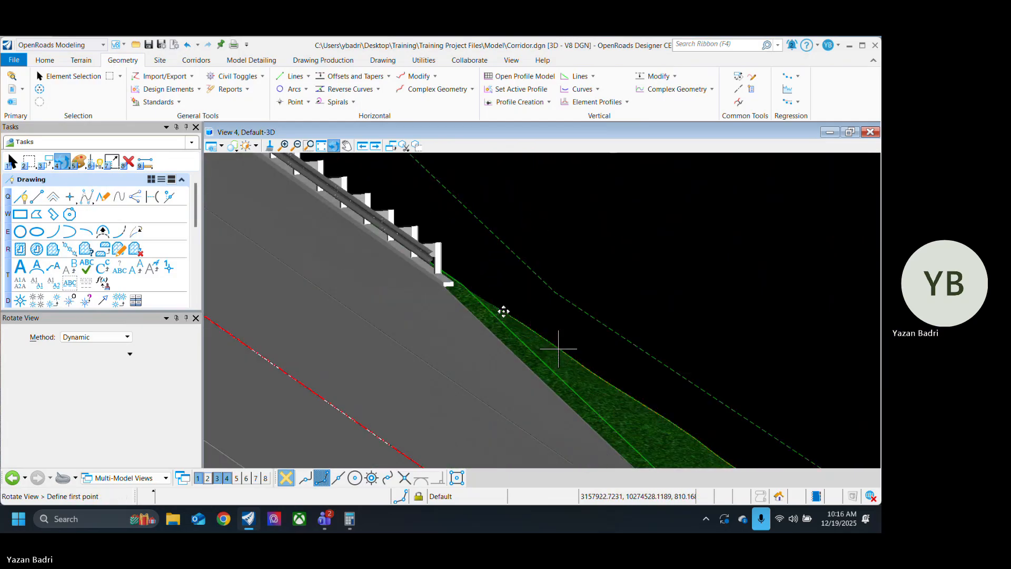
scroll(435, 253, up, 5)
click(430, 253)
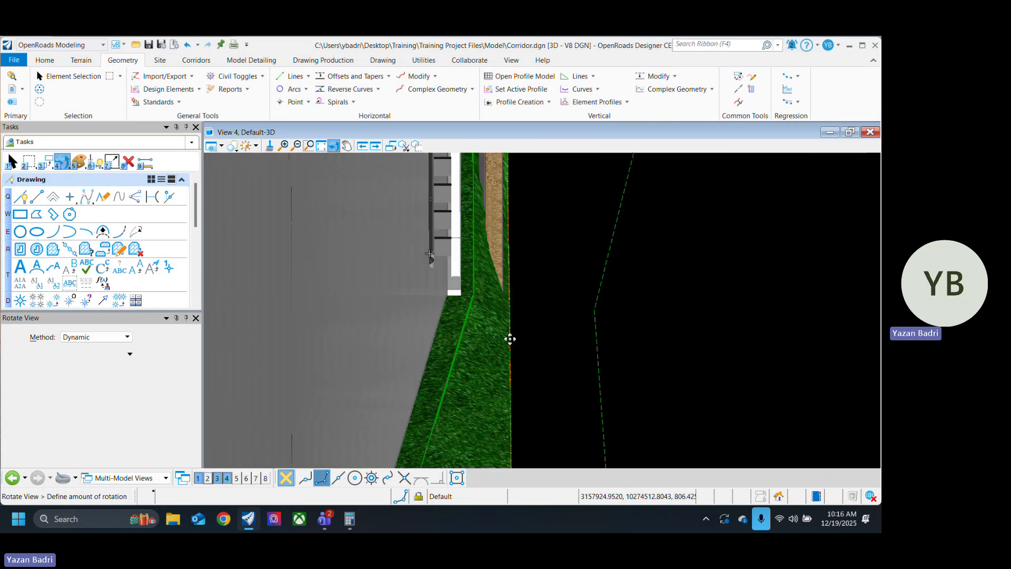
click(542, 387)
Step: Examine the whole widened corridor section from above, including the guardrail and the headwall on the opposite side
scroll(515, 382, down, 5)
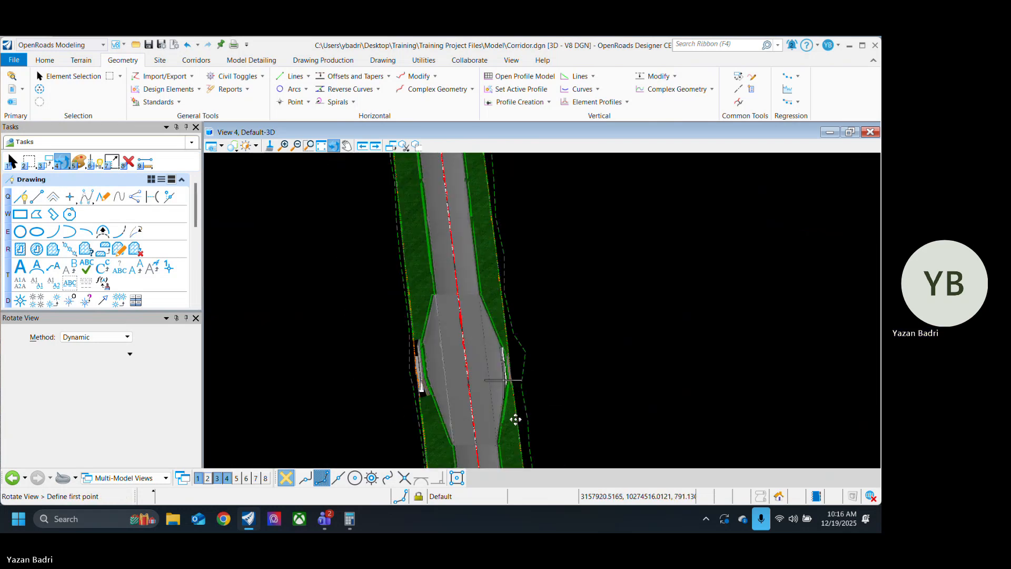
scroll(516, 420, up, 3)
click(582, 419)
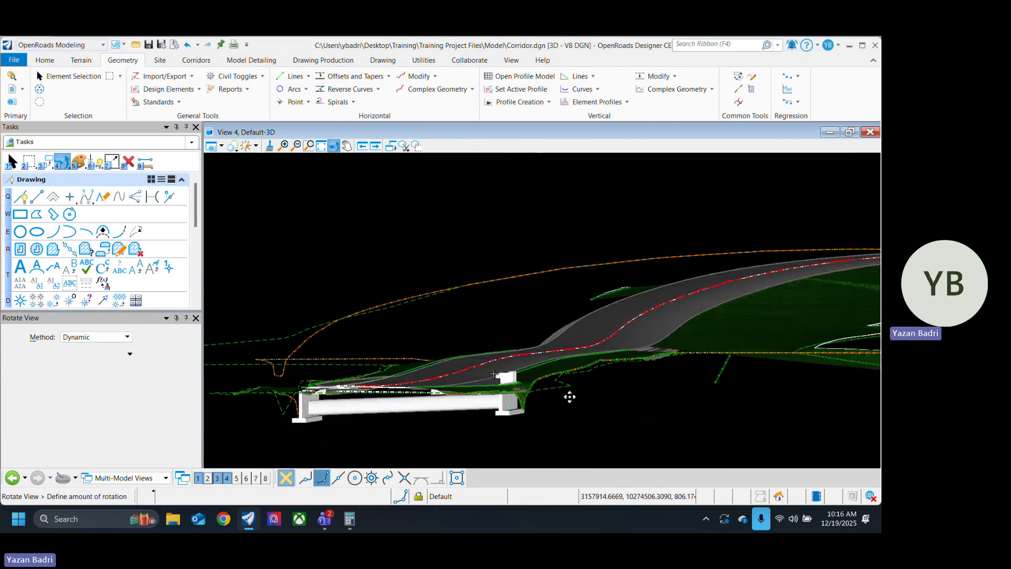
click(583, 412)
right_click(578, 404)
scroll(499, 348, down, 2)
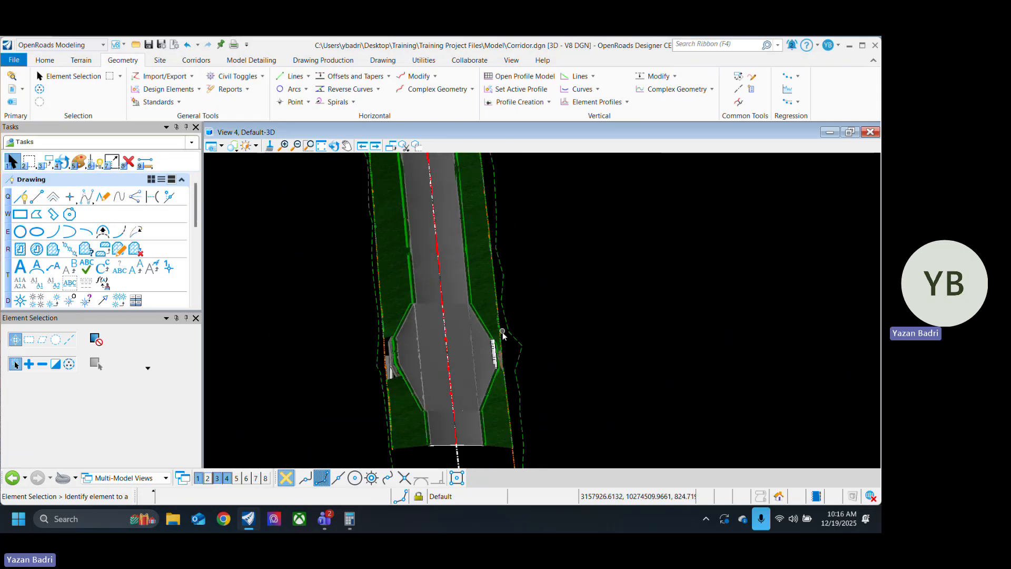
scroll(504, 335, up, 2)
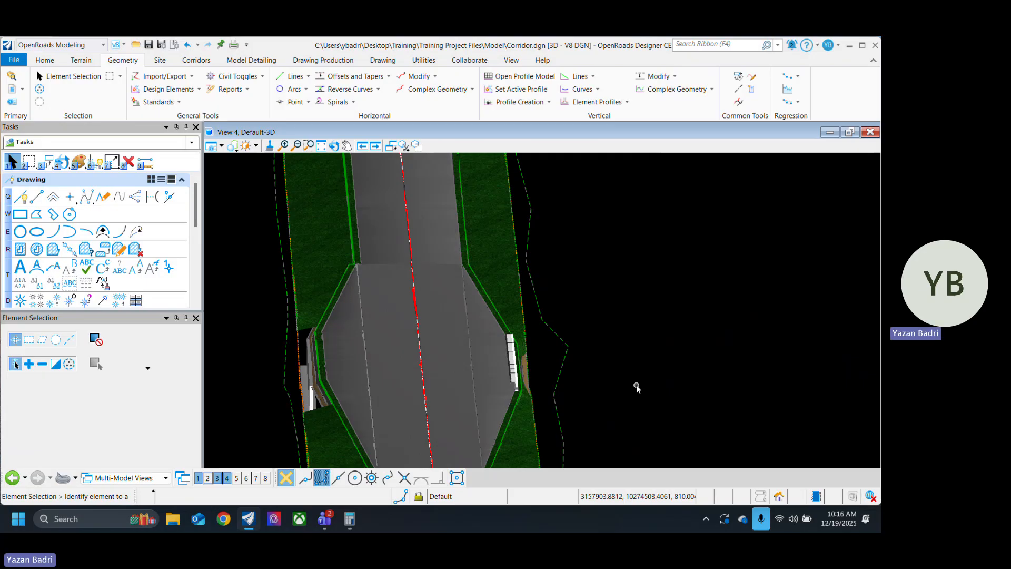
Step: Orbit around the guardrail from the pavement side to above the slope and examine its alignment with the headwall below
click(334, 145)
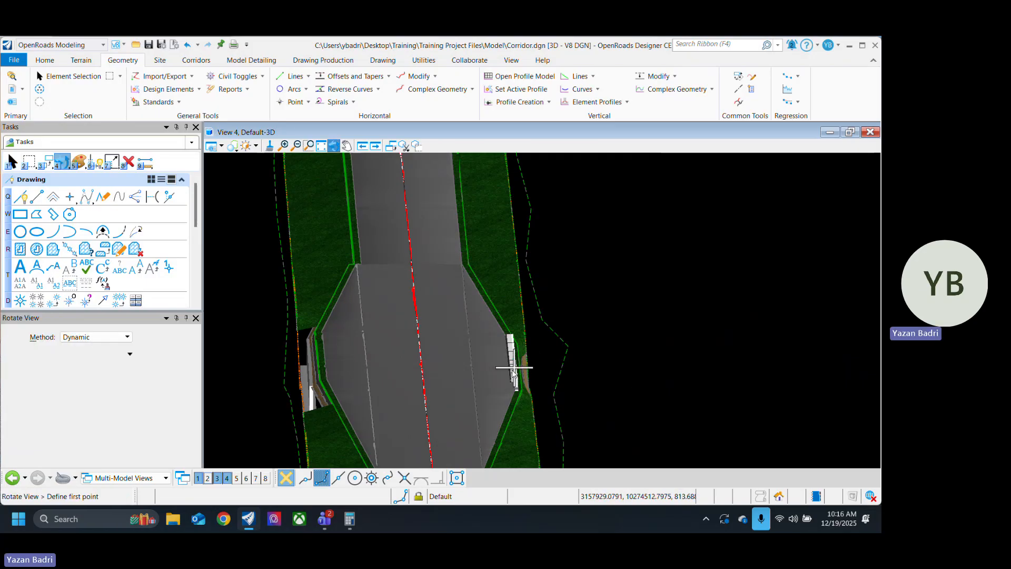
drag(448, 368, 549, 371)
scroll(550, 371, up, 5)
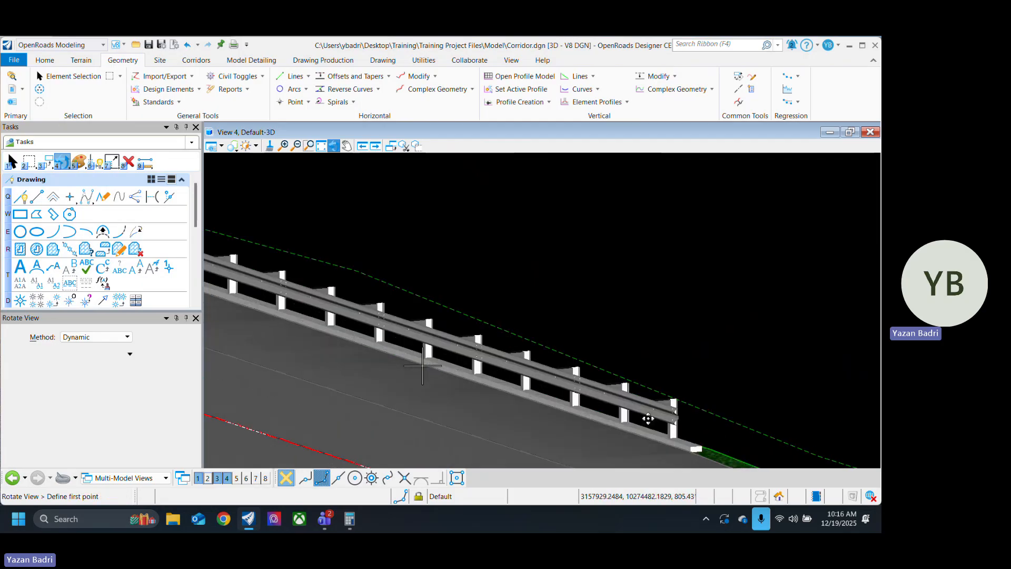
click(703, 421)
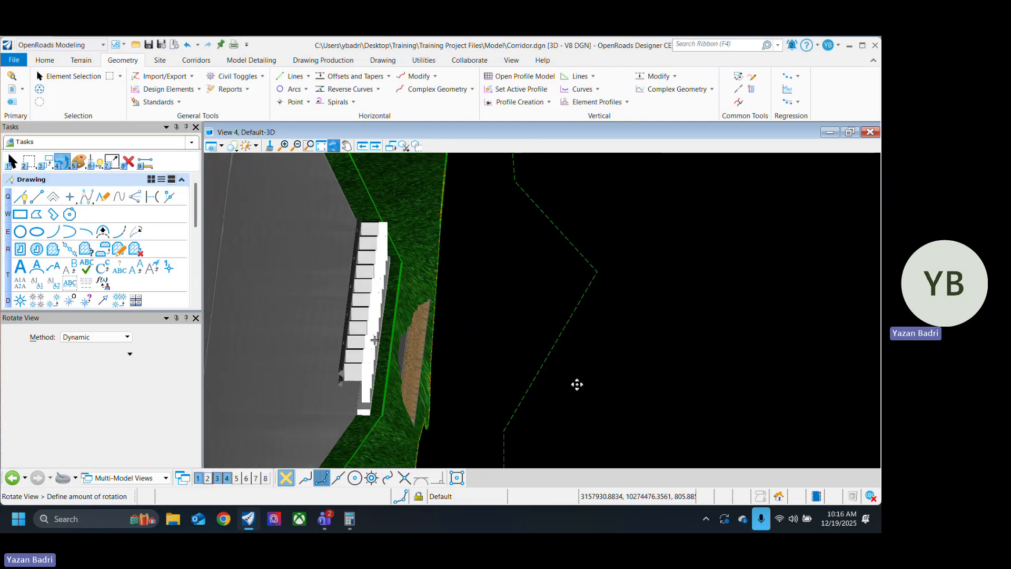
click(577, 384)
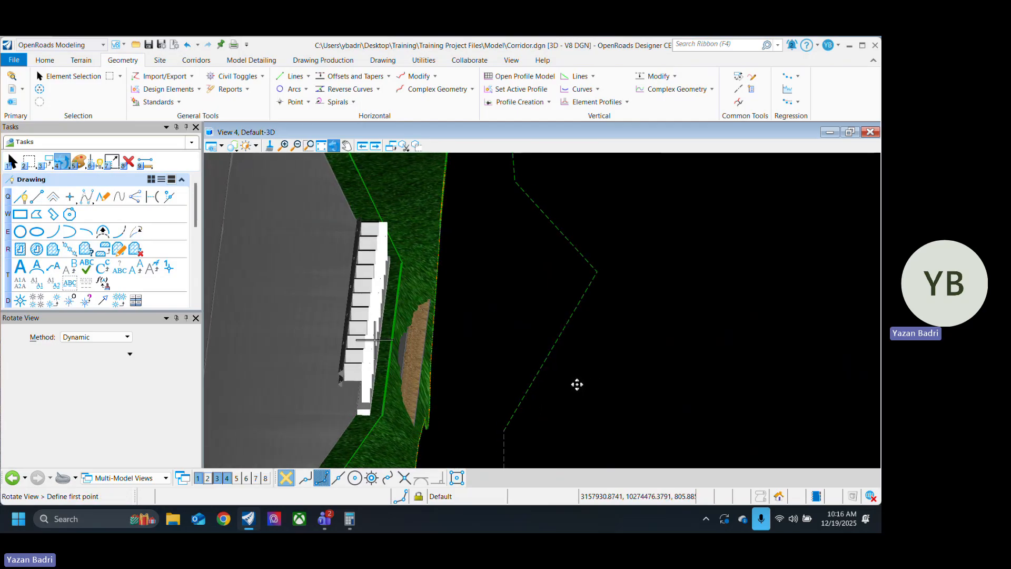
click(503, 425)
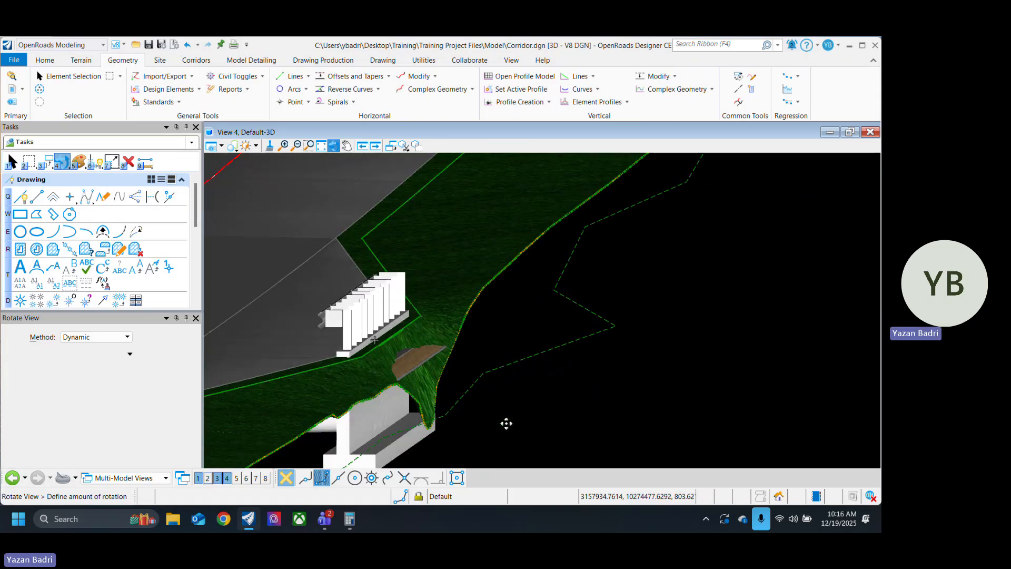
click(506, 422)
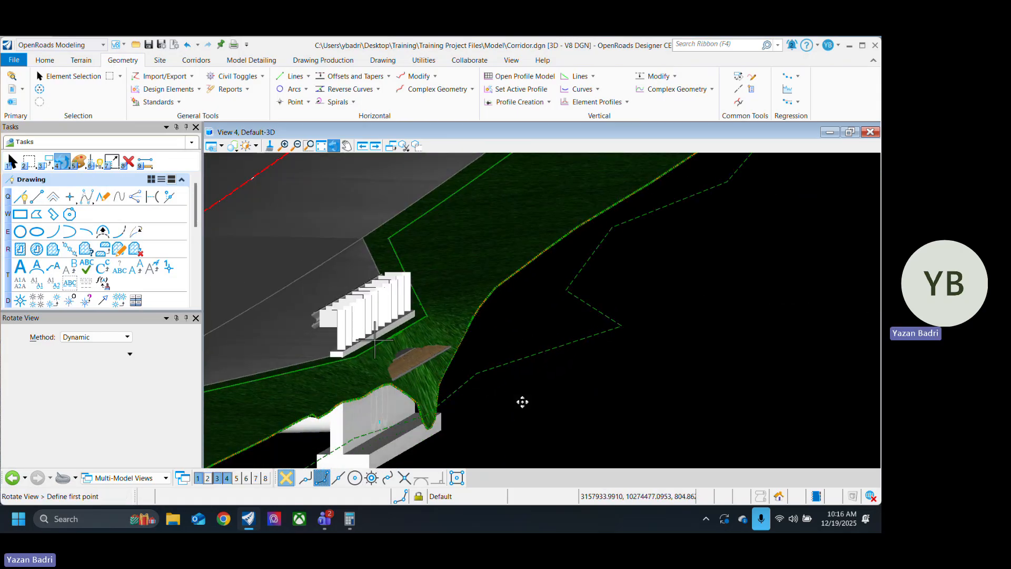
middle_drag(522, 402, 598, 343)
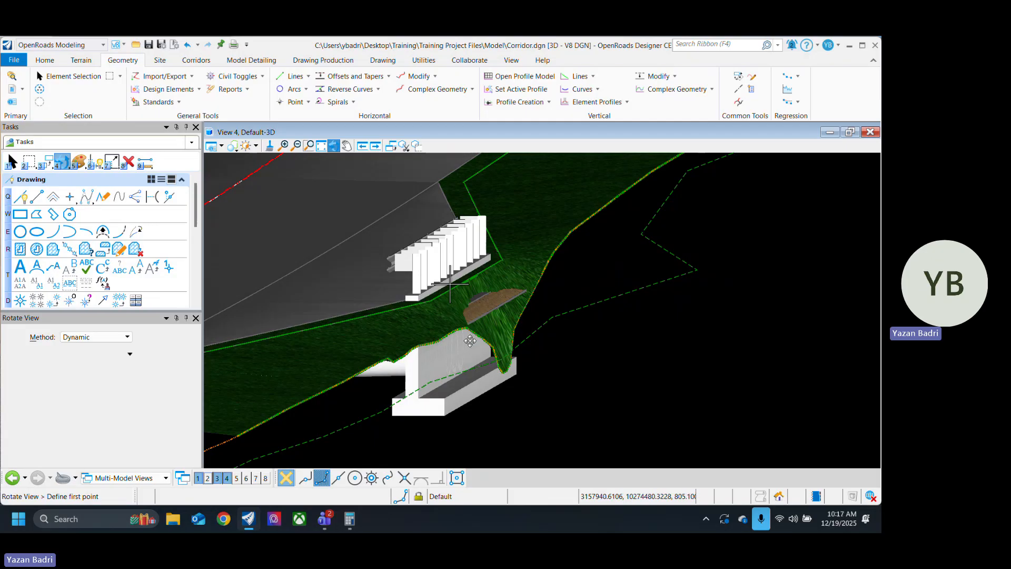
mouse_move(549, 306)
mouse_down()
mouse_move(578, 314)
mouse_move(545, 313)
mouse_up()
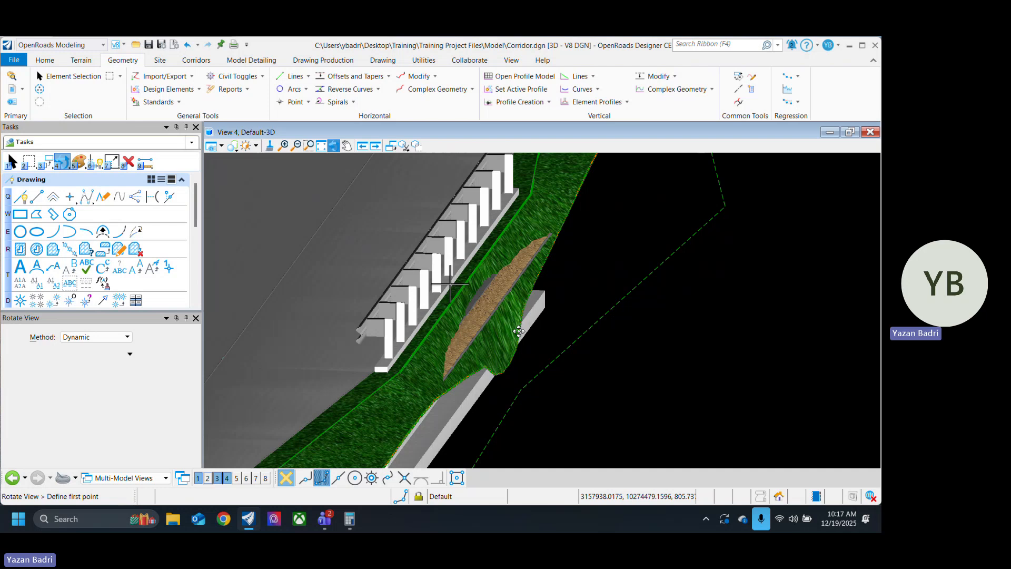
Step: Examine the culvert pipes and headwalls from beneath the corridor, and the exposed slope patch between guardrail and headwall
click(546, 420)
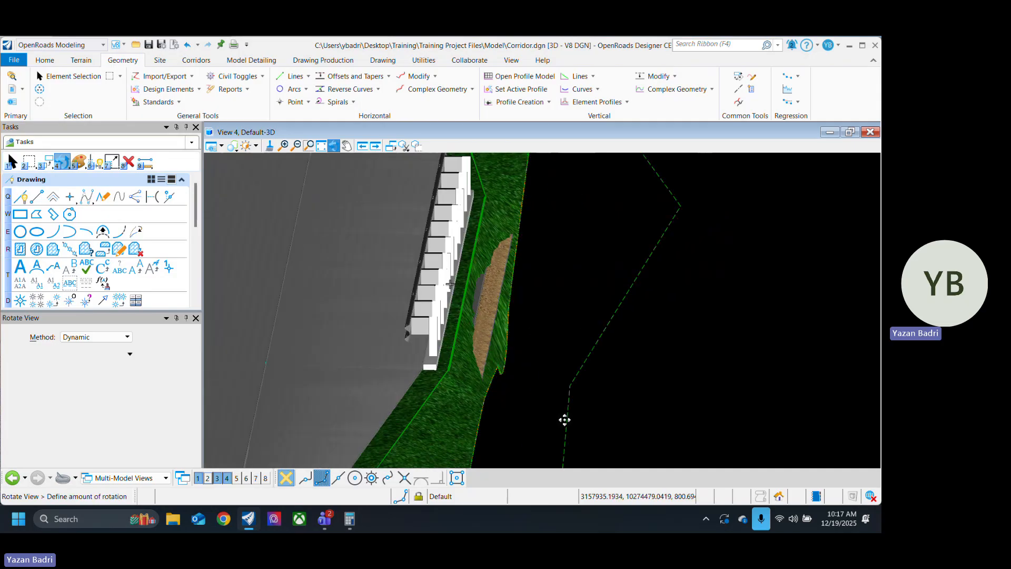
click(537, 420)
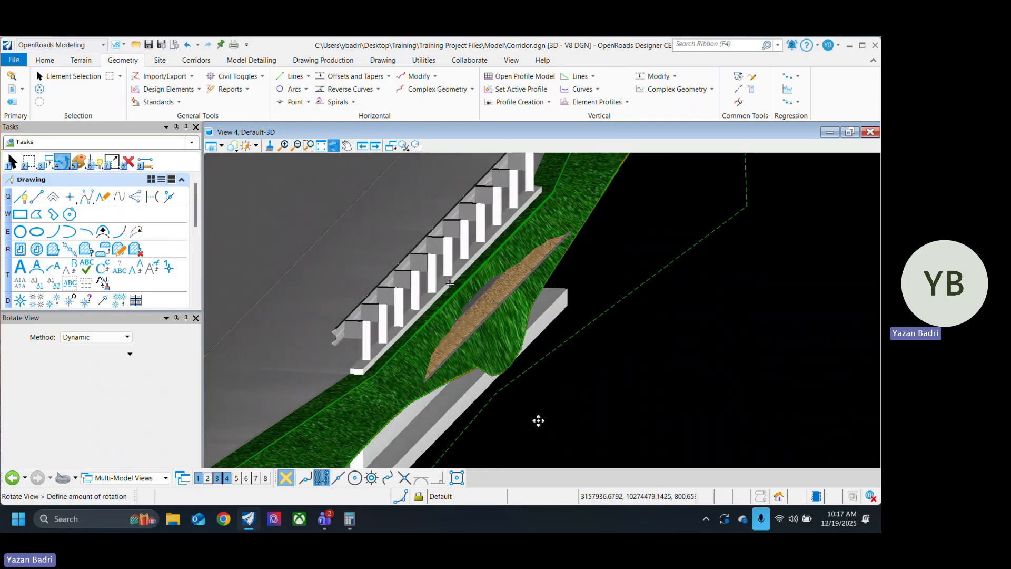
click(565, 371)
click(574, 380)
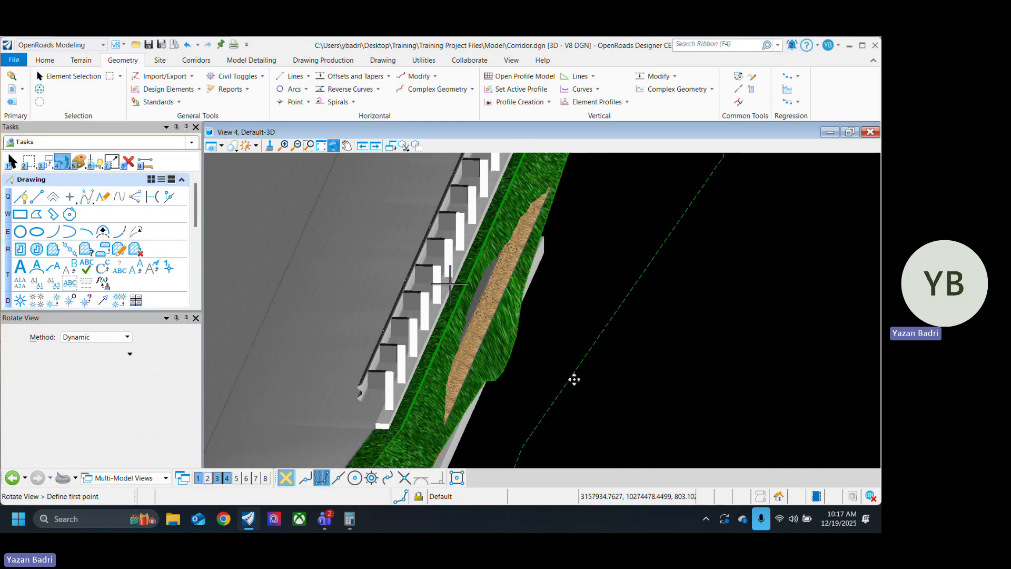
click(574, 379)
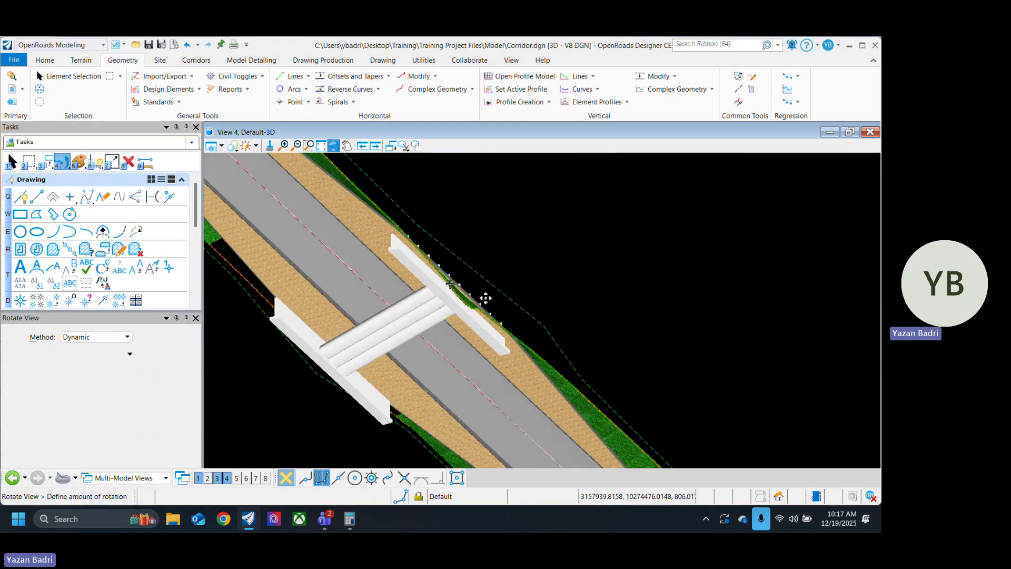
click(525, 364)
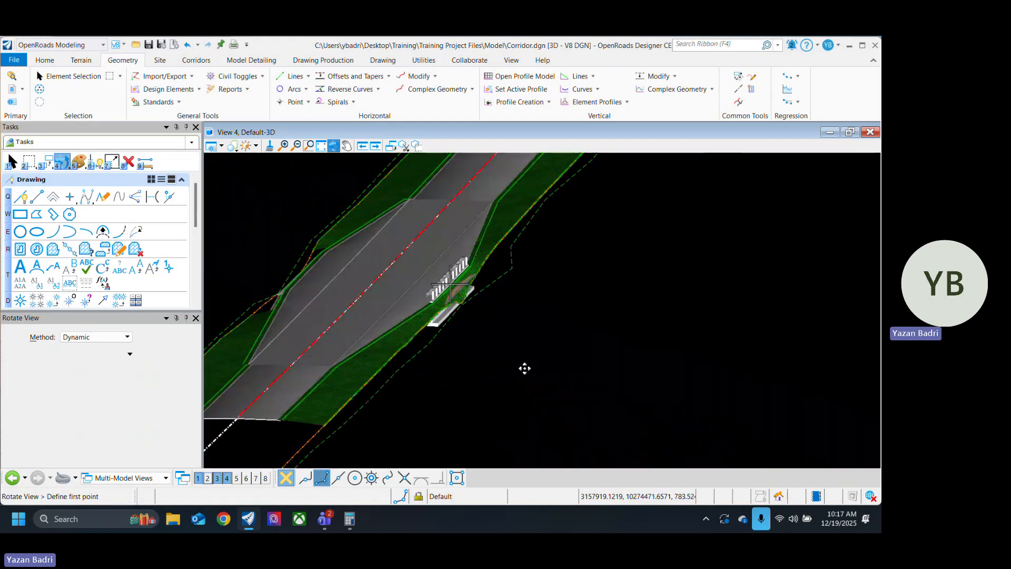
right_click(484, 362)
middle_drag(443, 355, 645, 369)
scroll(662, 296, up, 4)
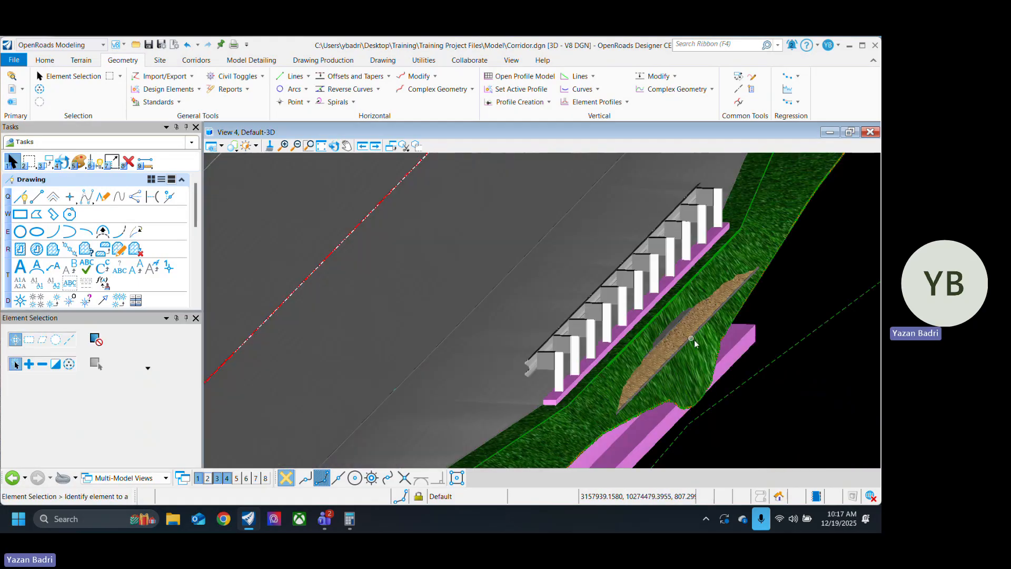
Step: Inspect the guardrail's posts and base up close, and review the whole widened corridor section with both side slopes
middle_drag(692, 339, 541, 340)
scroll(472, 341, up, 5)
scroll(349, 337, down, 4)
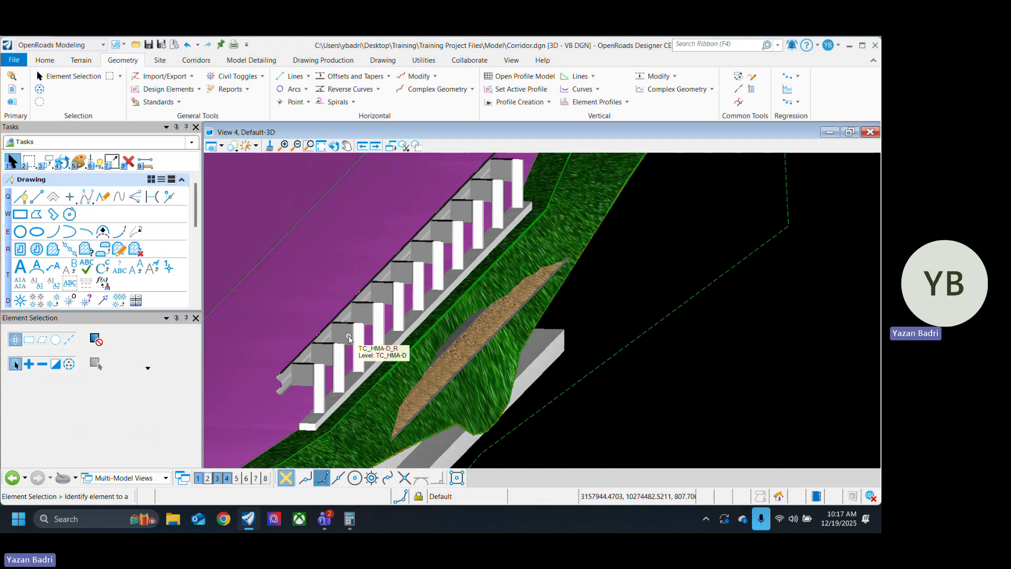
scroll(341, 373, up, 1)
scroll(340, 372, up, 3)
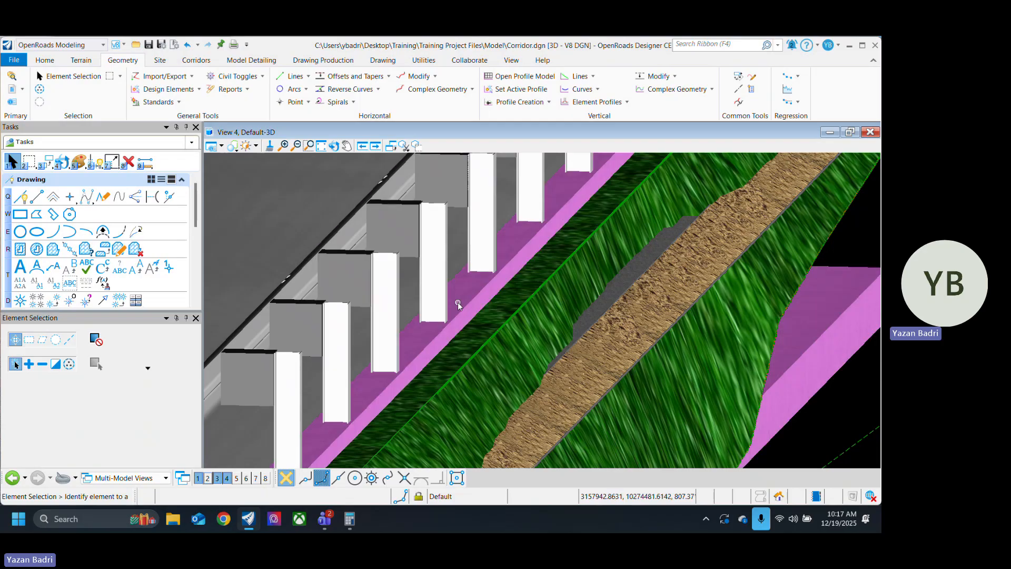
scroll(579, 337, down, 4)
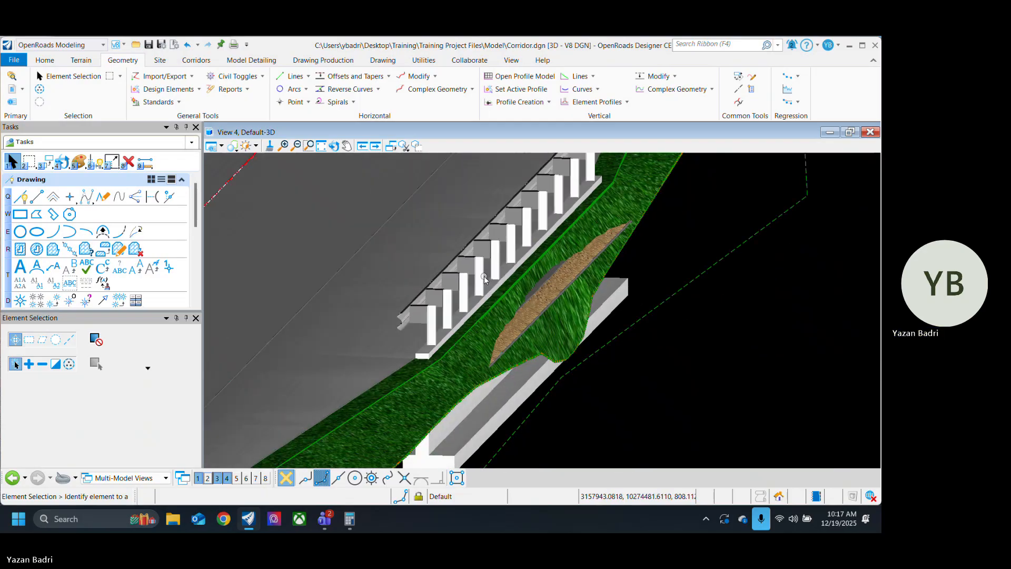
scroll(669, 381, up, 2)
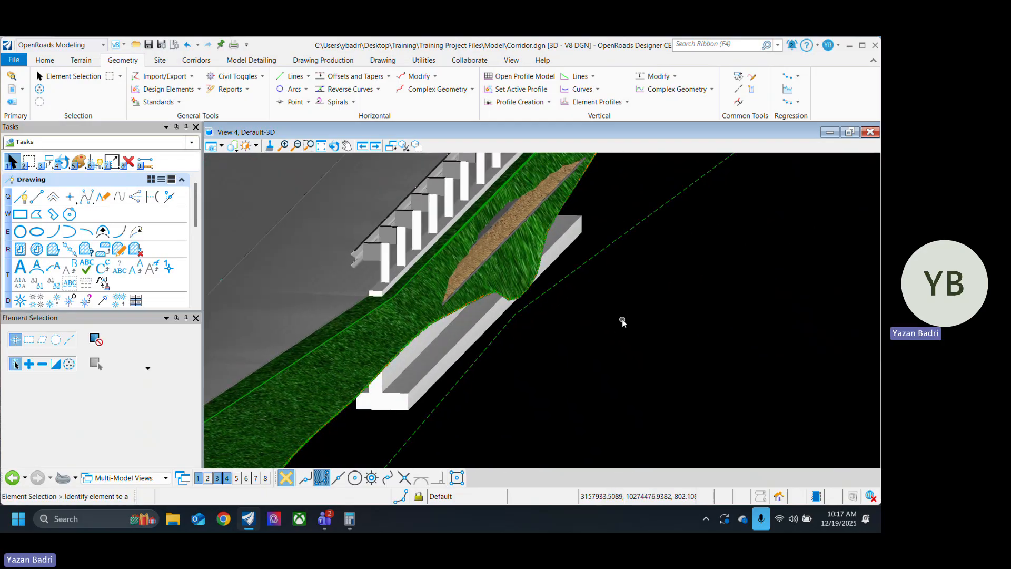
scroll(637, 354, down, 2)
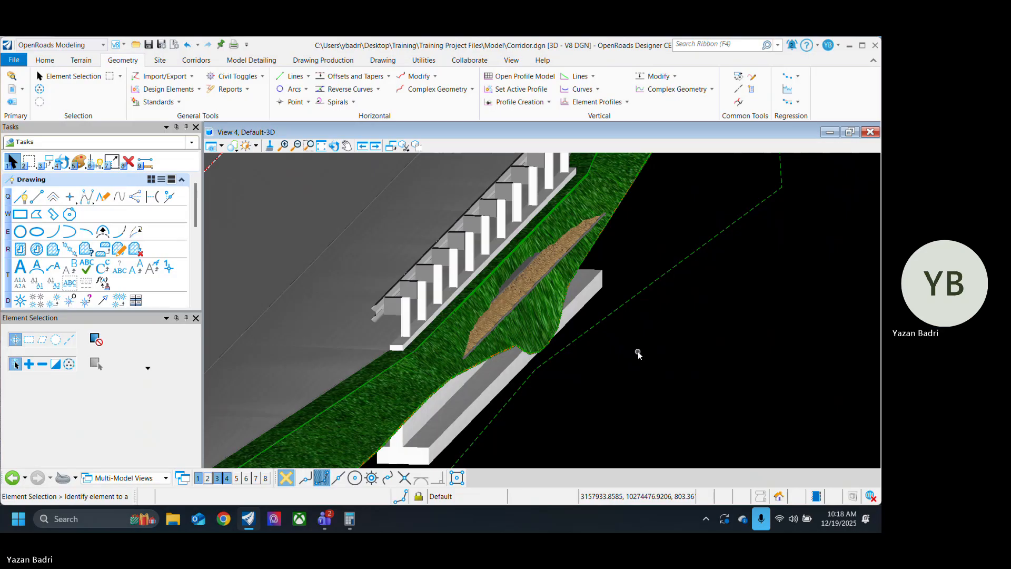
scroll(650, 352, down, 1)
scroll(652, 352, down, 1)
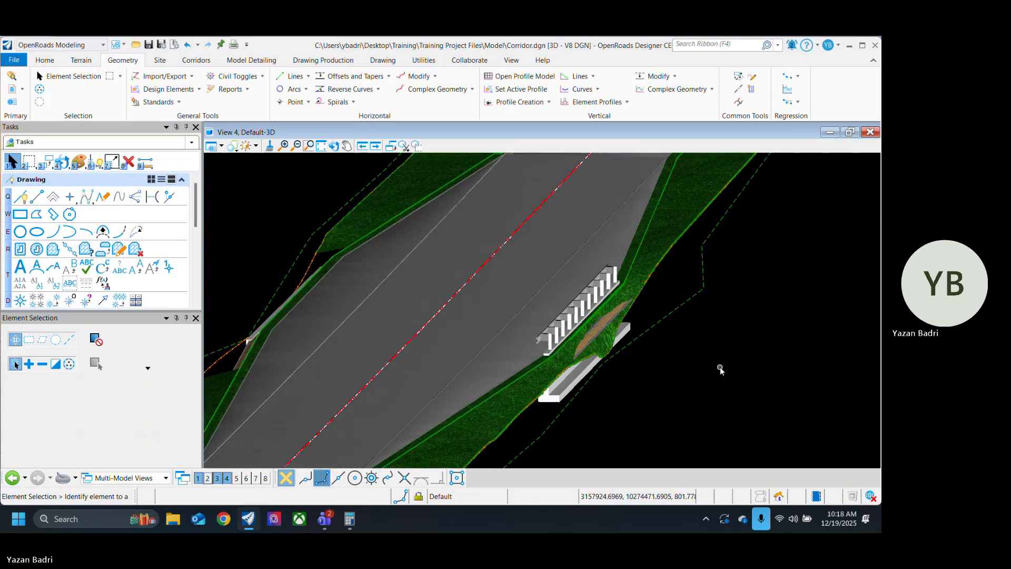
scroll(606, 348, down, 1)
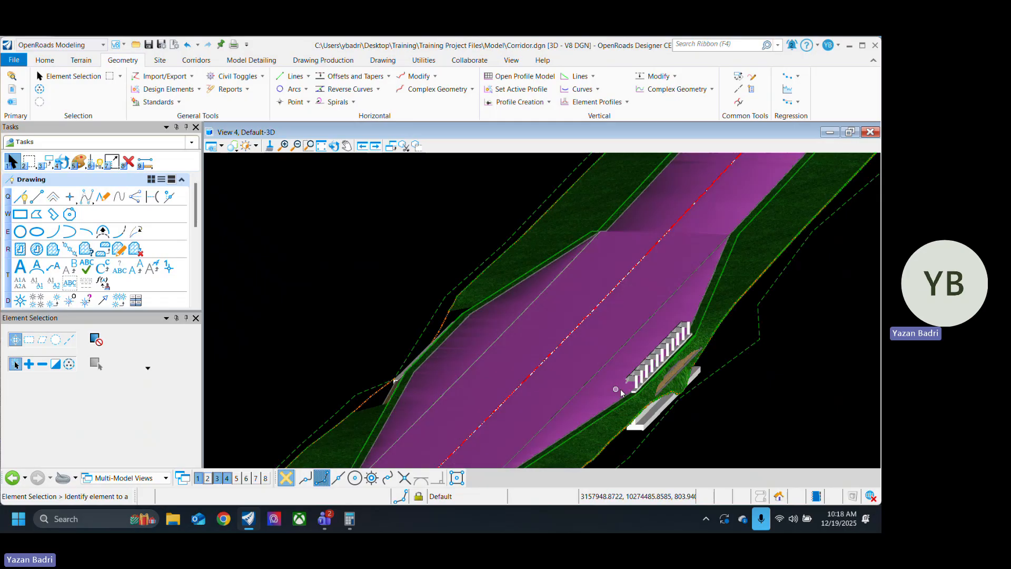
scroll(622, 390, up, 1)
scroll(627, 402, up, 1)
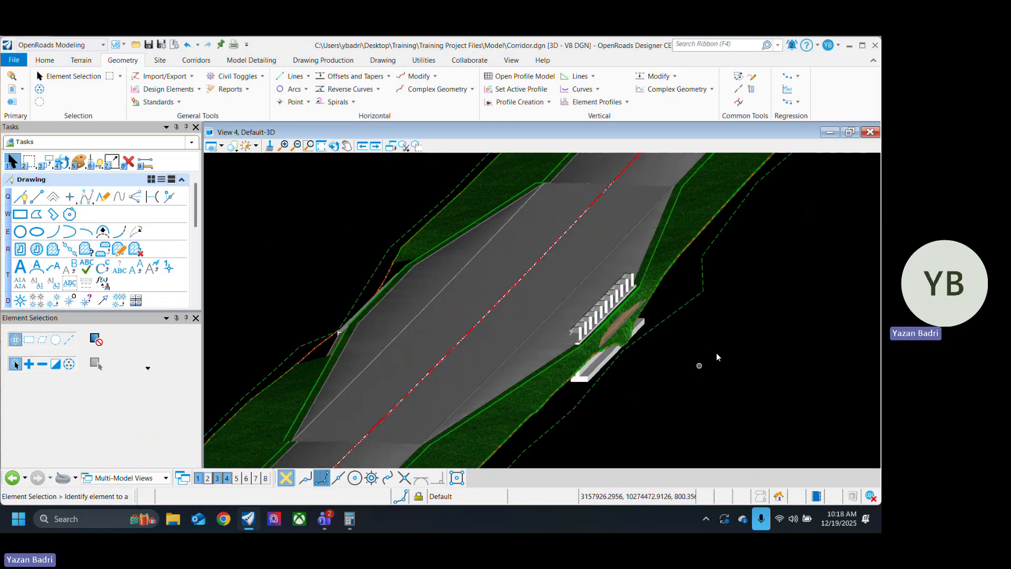
Step: Switch to the Wilco ORD Training meeting in Microsoft Teams and request to stop its recording and transcription
mouse_move(326, 529)
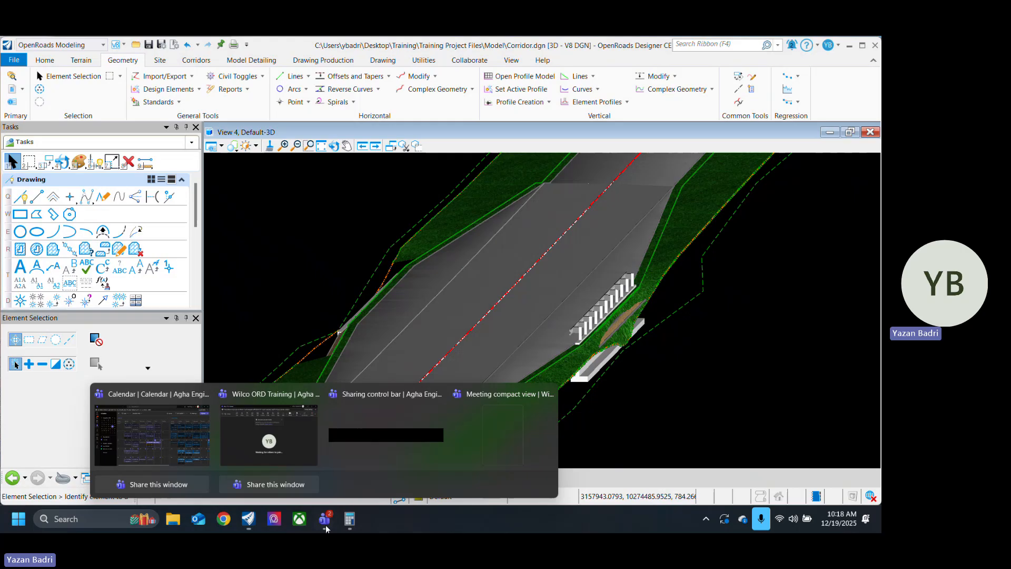
click(268, 435)
click(541, 111)
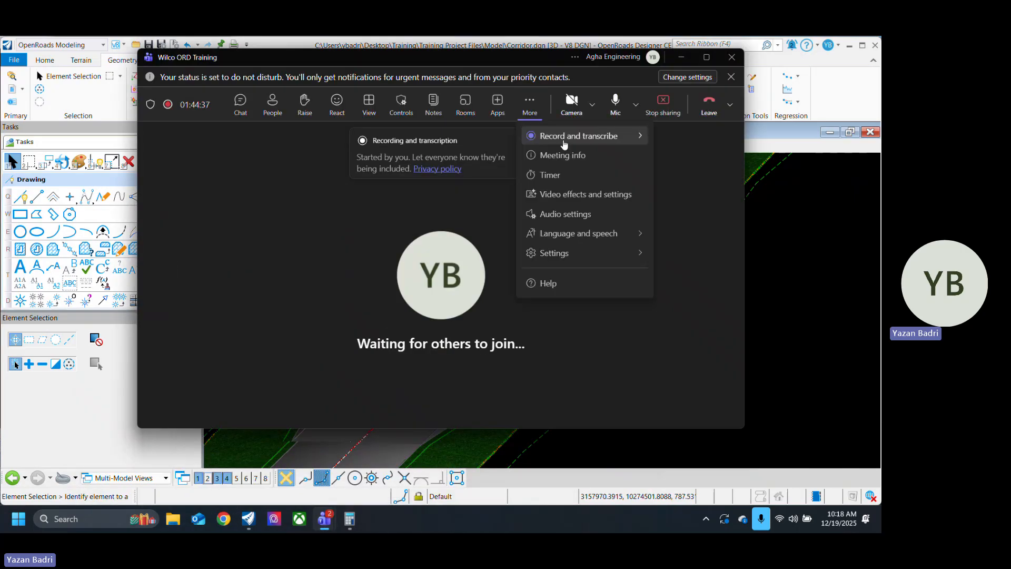
mouse_move(565, 142)
click(500, 151)
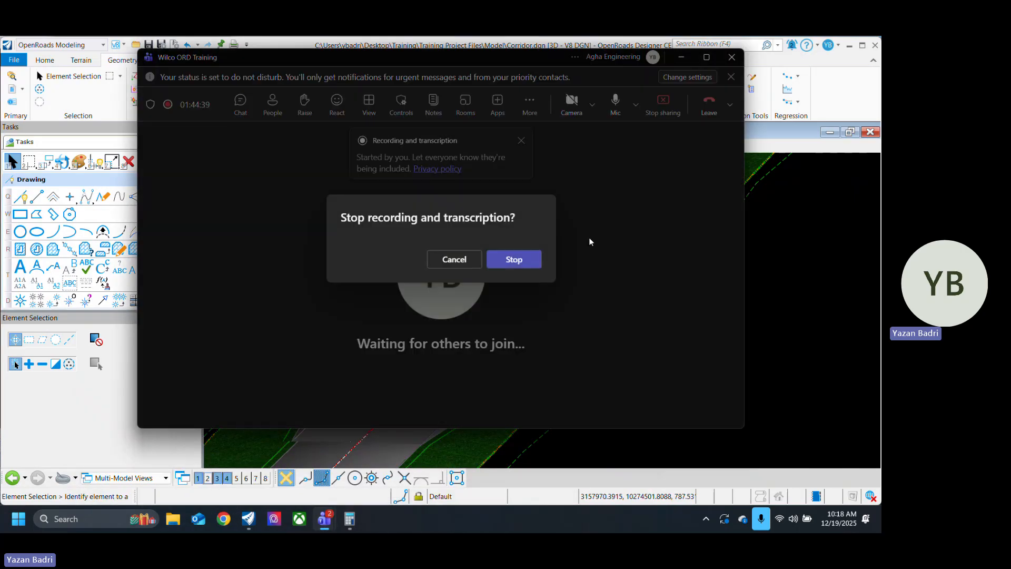